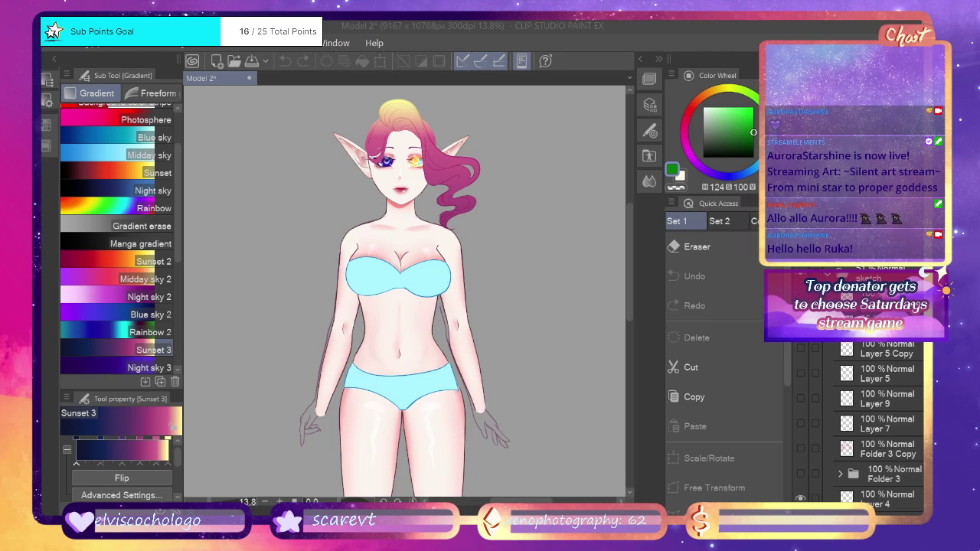
# Show the hair sketch group "Folder 3" inside the sketch folder.
pyautogui.scroll(-1, 338, 165)
pyautogui.scroll(2, 339, 165)
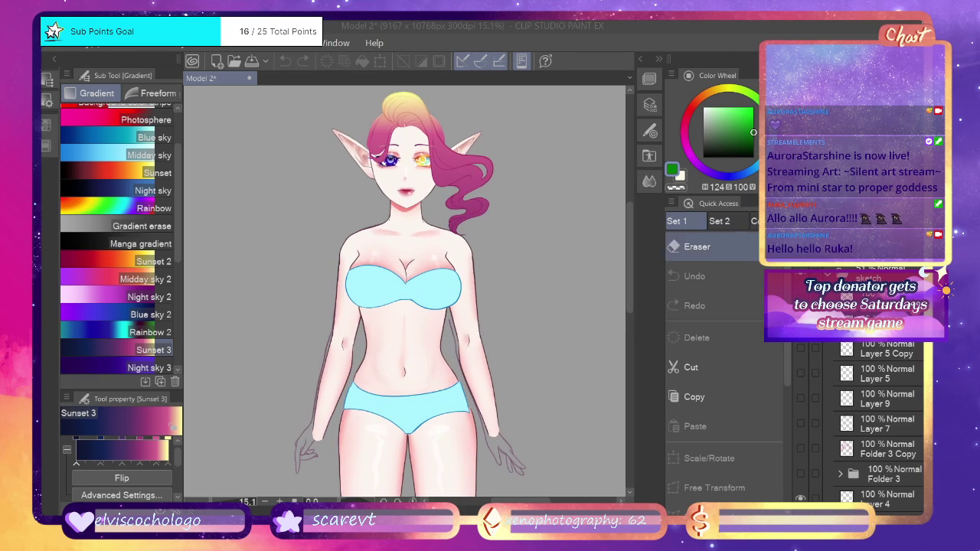
pyautogui.scroll(-3, 878, 425)
pyautogui.scroll(-2, 877, 425)
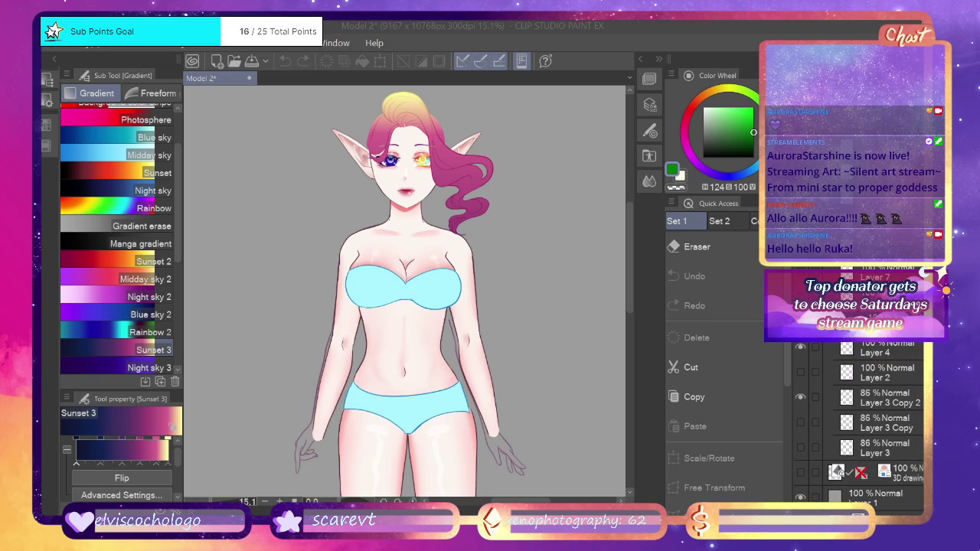
pyautogui.click(801, 322)
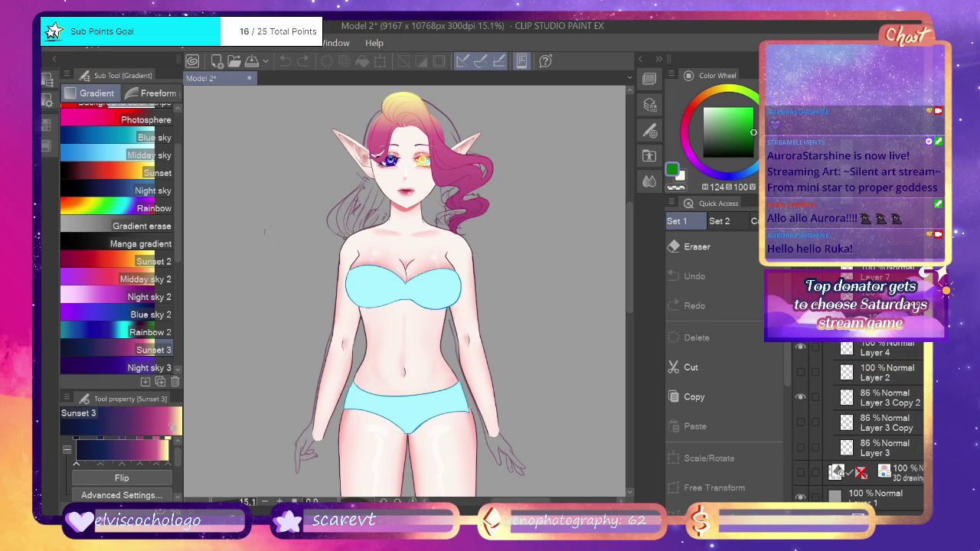
# Check which group holds the head by toggling Folder 2, and add a "hair 2" folder above it.
pyautogui.scroll(-6, 859, 341)
pyautogui.scroll(1, 858, 341)
pyautogui.click(801, 260)
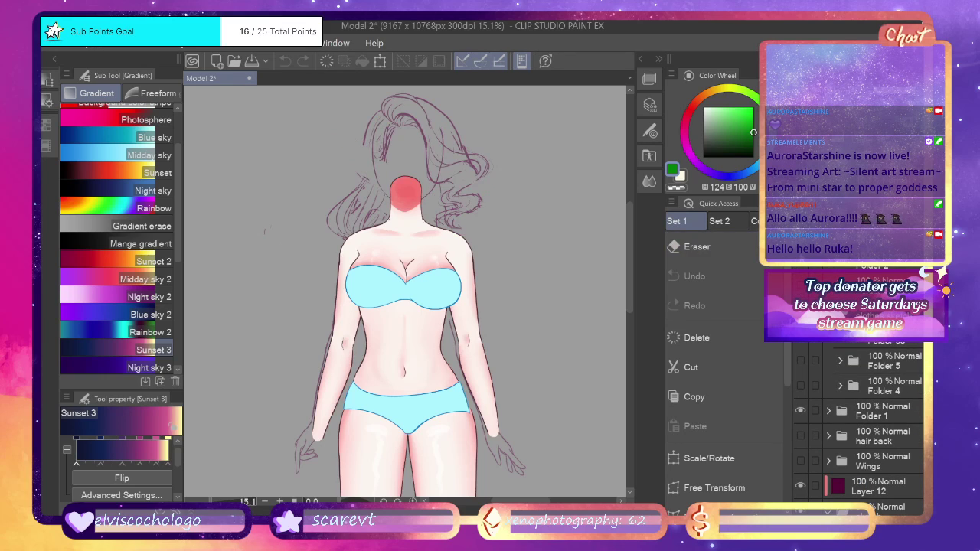
pyautogui.click(801, 261)
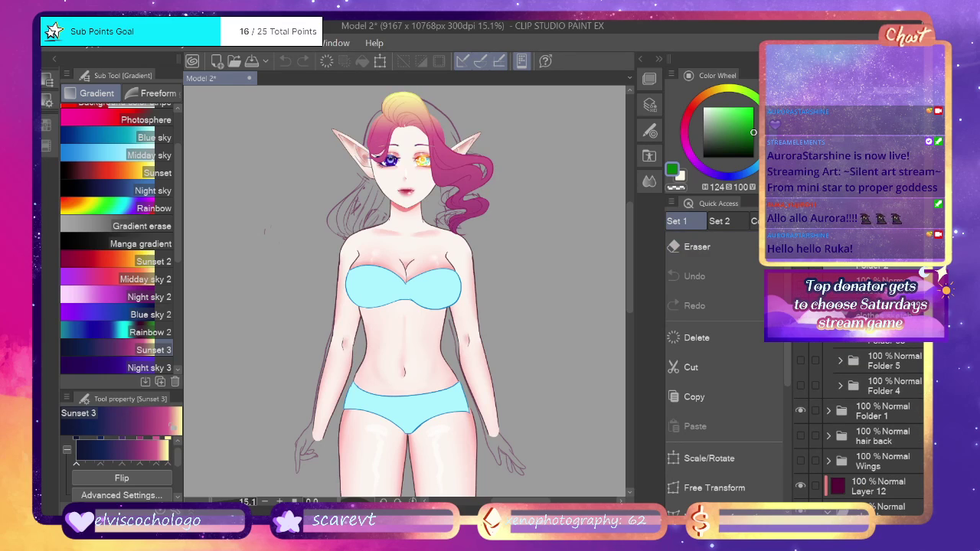
pyautogui.hotkey('ctrl', 'shift', 'n')
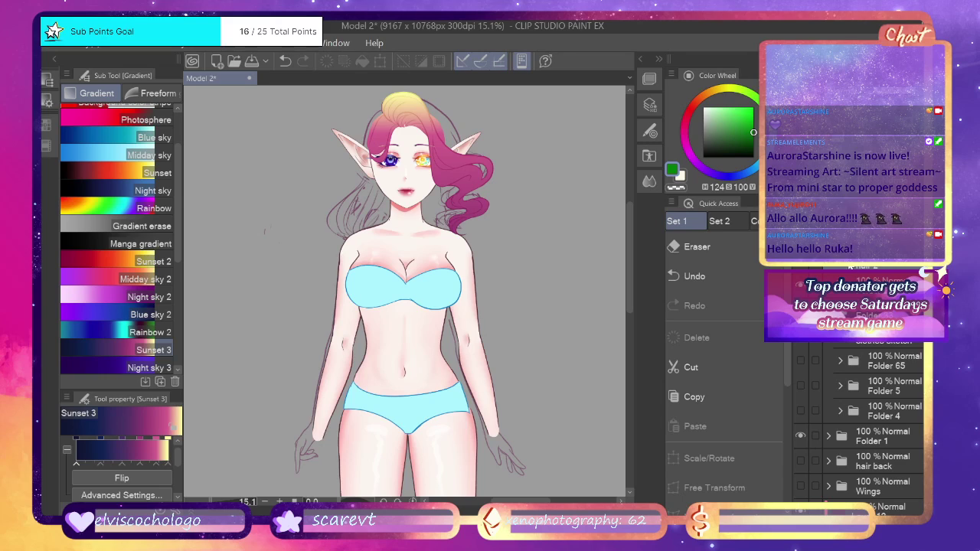
# Hide the coloured head group and the body group (Folder 1), and collapse the clothes sketch folder.
pyautogui.click(801, 285)
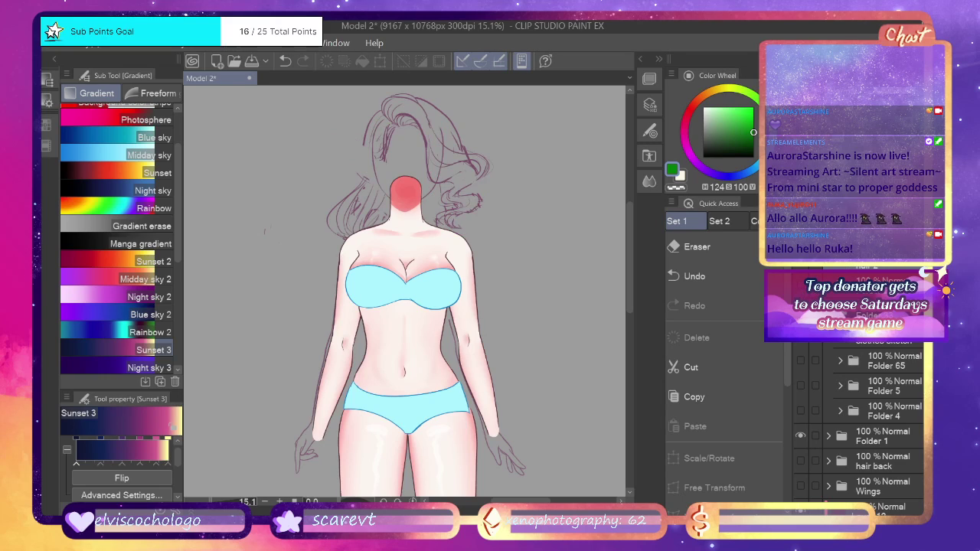
pyautogui.click(821, 342)
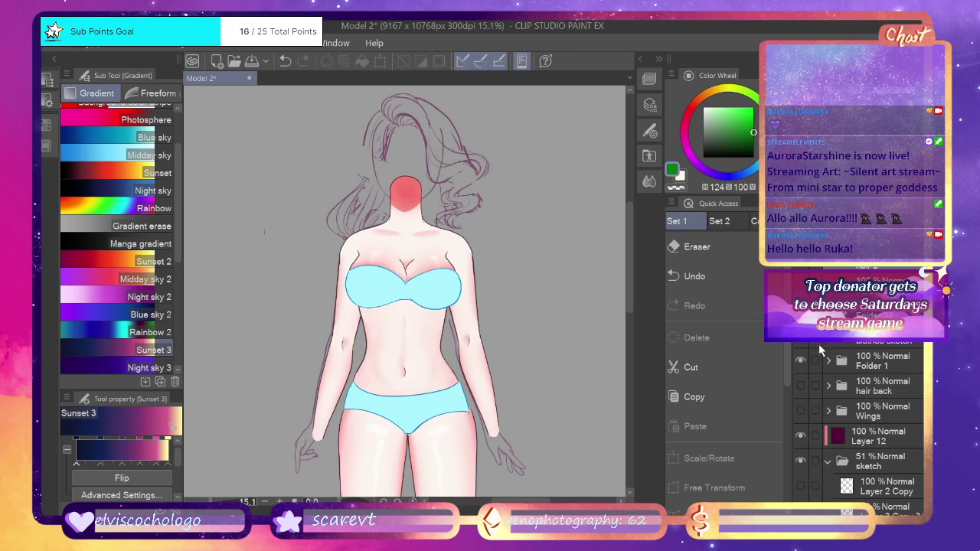
pyautogui.click(804, 367)
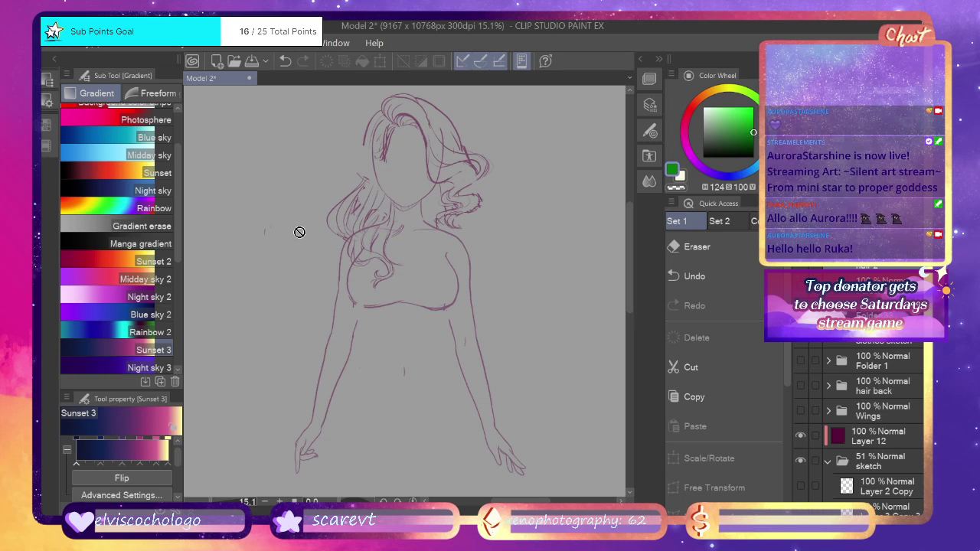
# Hide the body sketch layer "Layer 3 Copy 2" and check that Folder 3 holds the hair sketch.
pyautogui.scroll(2, 299, 233)
pyautogui.scroll(-3, 727, 367)
pyautogui.scroll(-5, 823, 353)
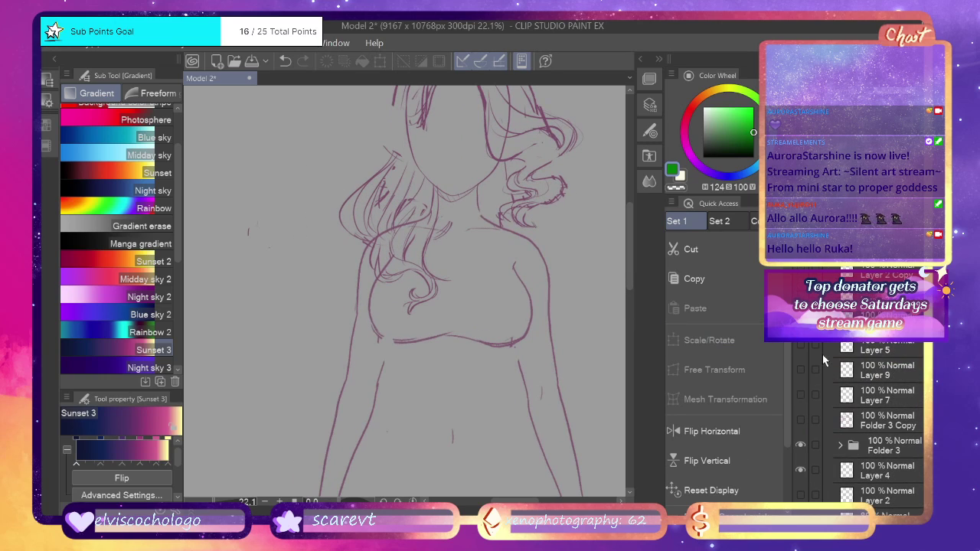
pyautogui.scroll(-3, 813, 448)
pyautogui.click(800, 432)
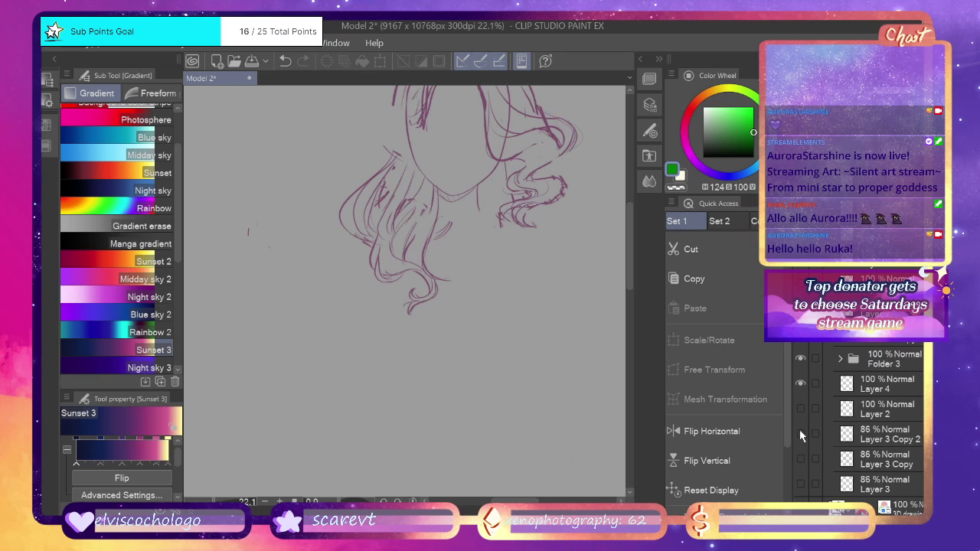
pyautogui.click(801, 358)
pyautogui.click(801, 358)
pyautogui.scroll(-2, 480, 219)
pyautogui.scroll(3, 480, 218)
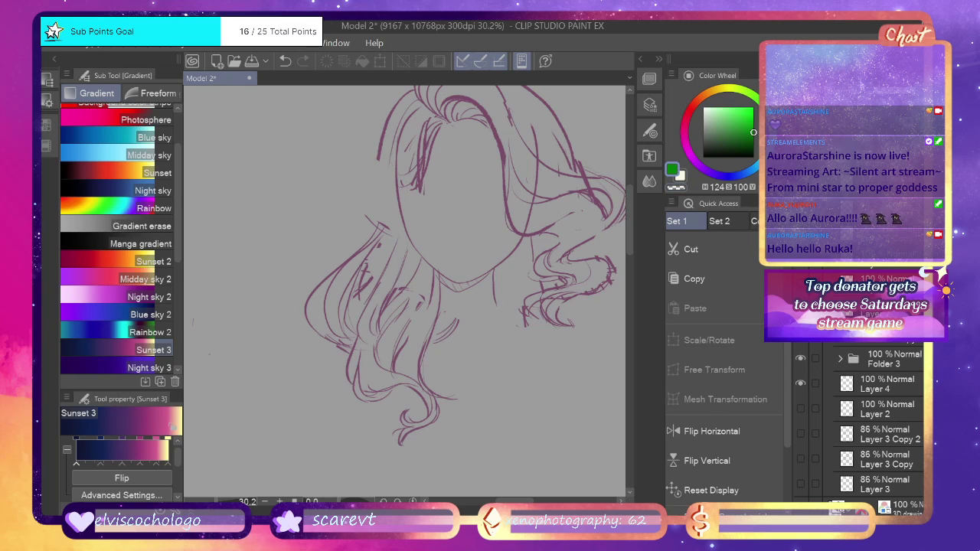
# Set the secondary drawing colour to a light green with hue 125 and saturation 49.
pyautogui.click(754, 139)
pyautogui.click(681, 176)
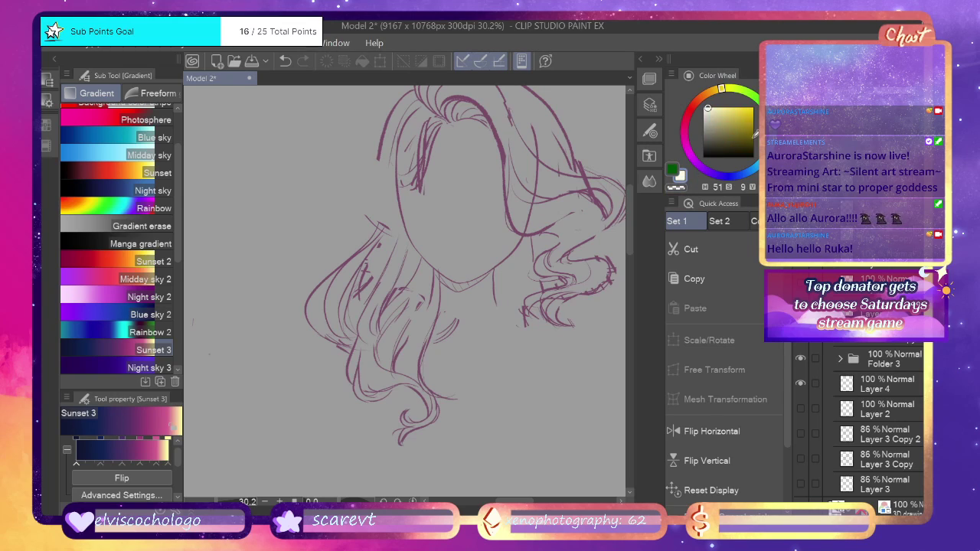
pyautogui.click(769, 115)
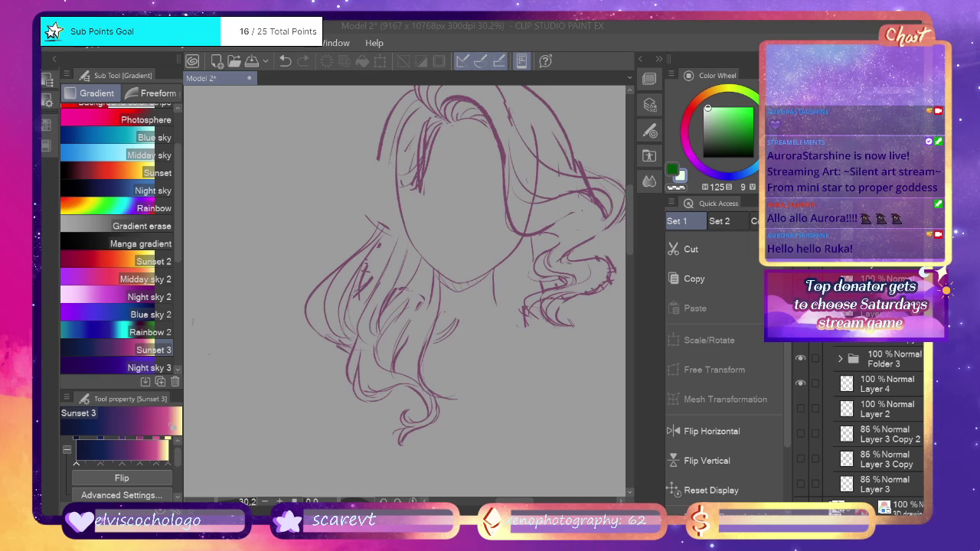
pyautogui.moveTo(752, 130)
pyautogui.mouseDown()
pyautogui.moveTo(752, 107)
pyautogui.moveTo(728, 106)
pyautogui.mouseUp()
pyautogui.scroll(1, 396, 337)
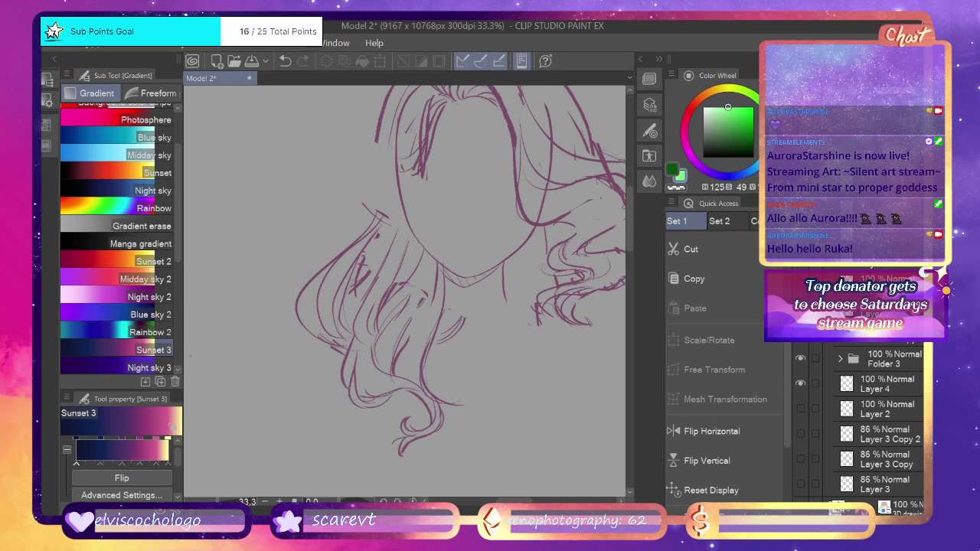
# Nest the three new folders inside the "hair 2" folder and select the topmost one.
pyautogui.click(829, 257)
pyautogui.scroll(3, 866, 421)
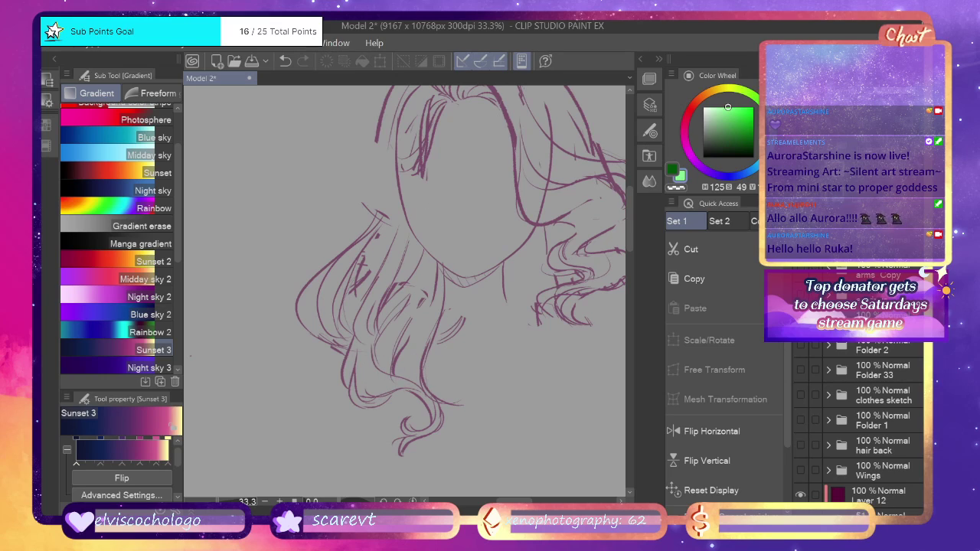
pyautogui.scroll(3, 847, 366)
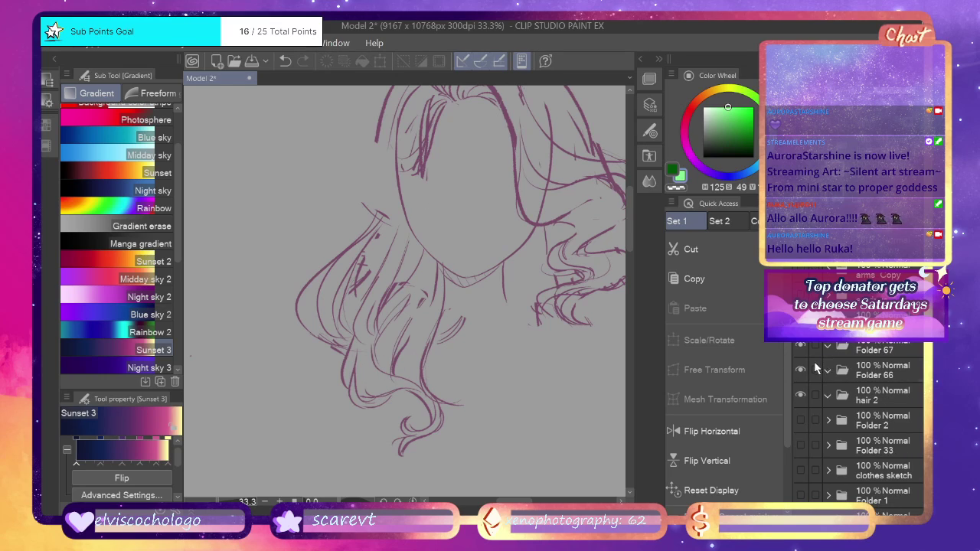
pyautogui.click(861, 395)
pyautogui.moveTo(861, 394); pyautogui.dragTo(861, 391)
pyautogui.click(866, 346)
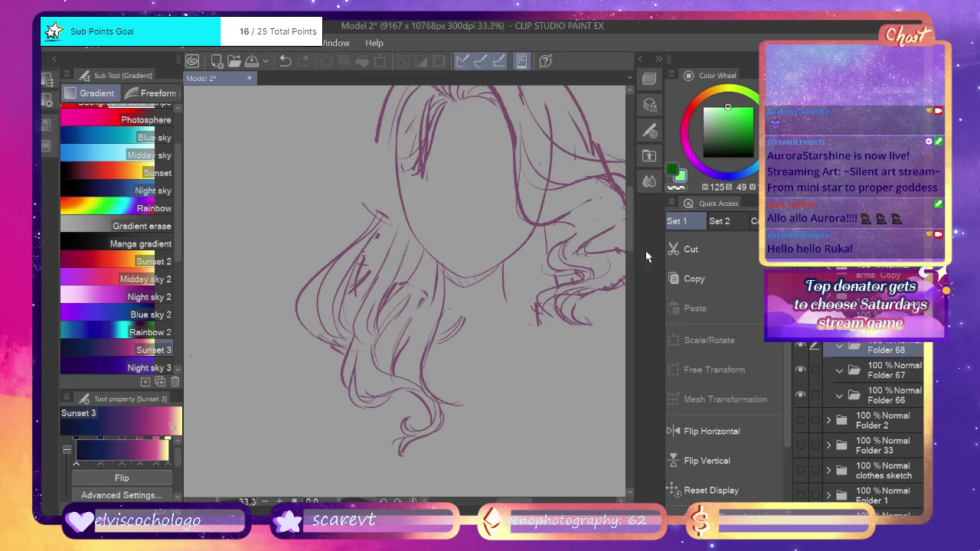
# Choose the Real G-Pen as the drawing tool.
pyautogui.click(43, 167)
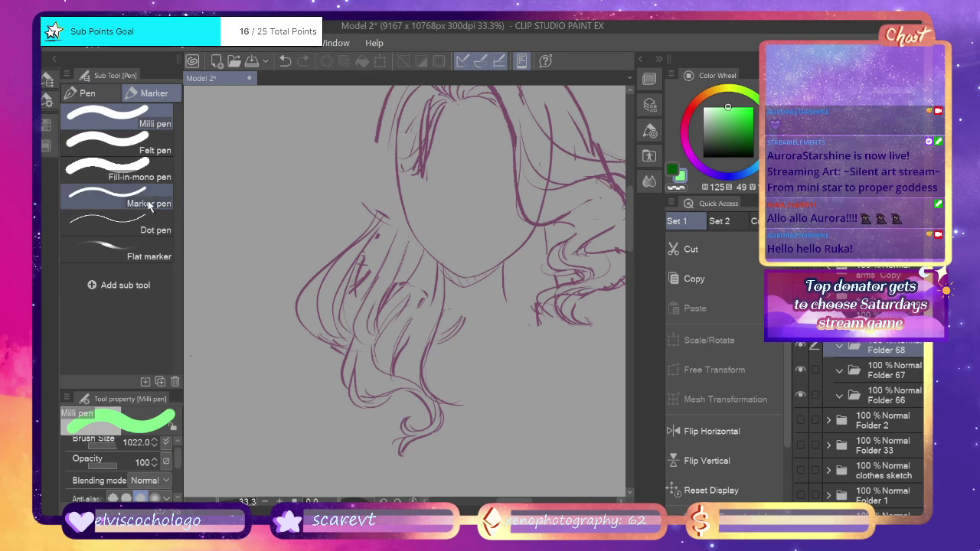
pyautogui.click(91, 94)
pyautogui.click(150, 133)
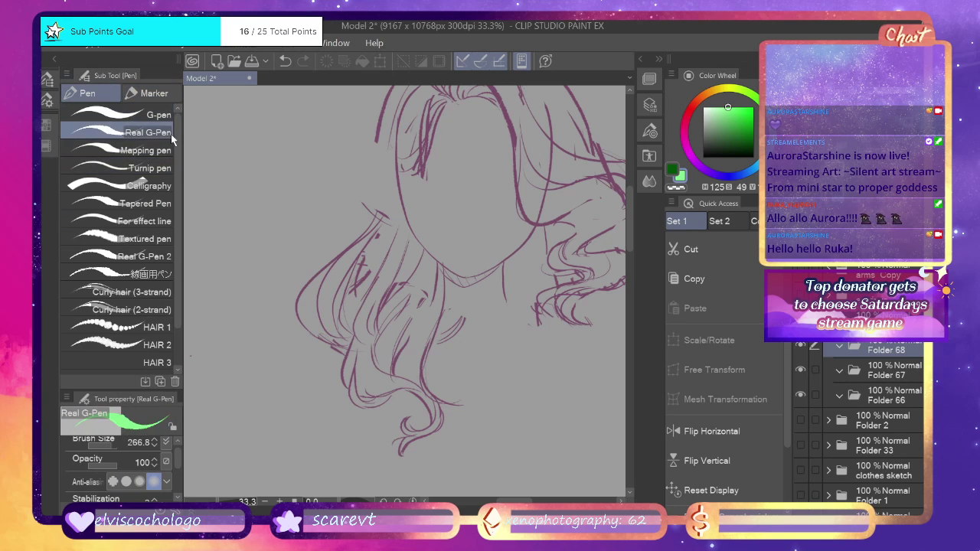
# Add two new layers inside the topmost folder of the "hair 2" group.
pyautogui.moveTo(218, 501); pyautogui.dragTo(222, 502)
pyautogui.hotkey('ctrl', 'shift', 'n')
pyautogui.hotkey('ctrl', 'shift', 'n')
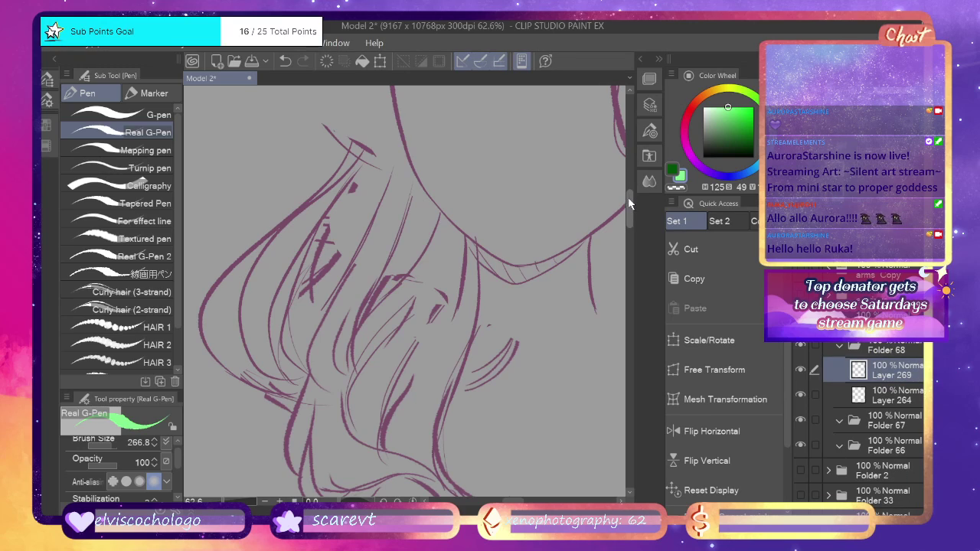
# Make the dark green main colour the active drawing colour for inking the hair lock.
pyautogui.moveTo(630, 203); pyautogui.dragTo(630, 215)
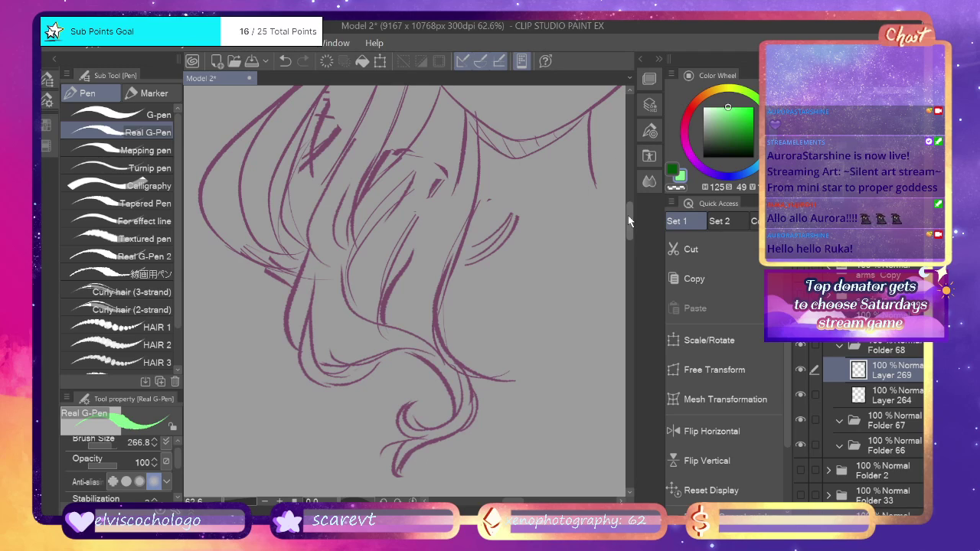
pyautogui.moveTo(630, 219); pyautogui.dragTo(631, 223)
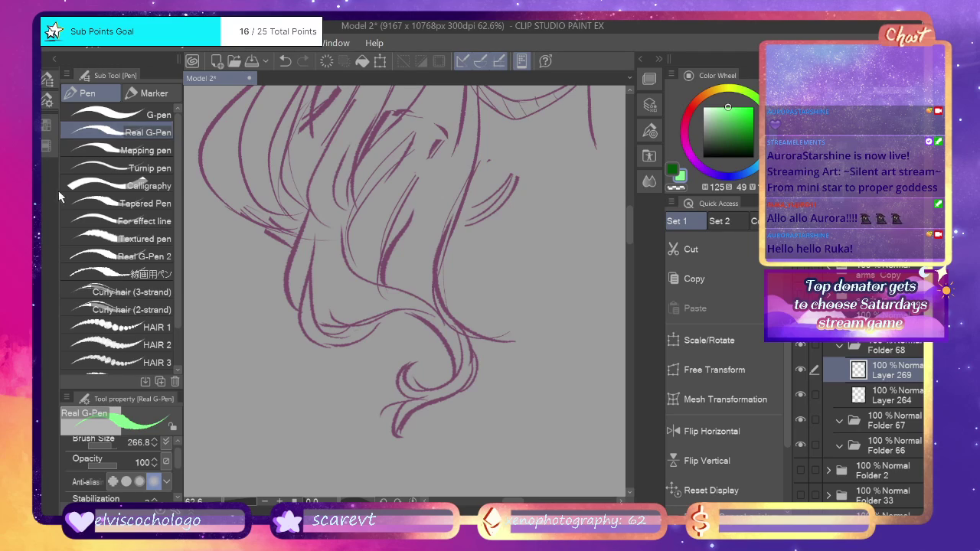
pyautogui.click(668, 170)
# Try inking the small inner curl at the tip of the long hair lock.
pyautogui.moveTo(400, 372); pyautogui.dragTo(428, 379)
pyautogui.hotkey('ctrl', 'z')
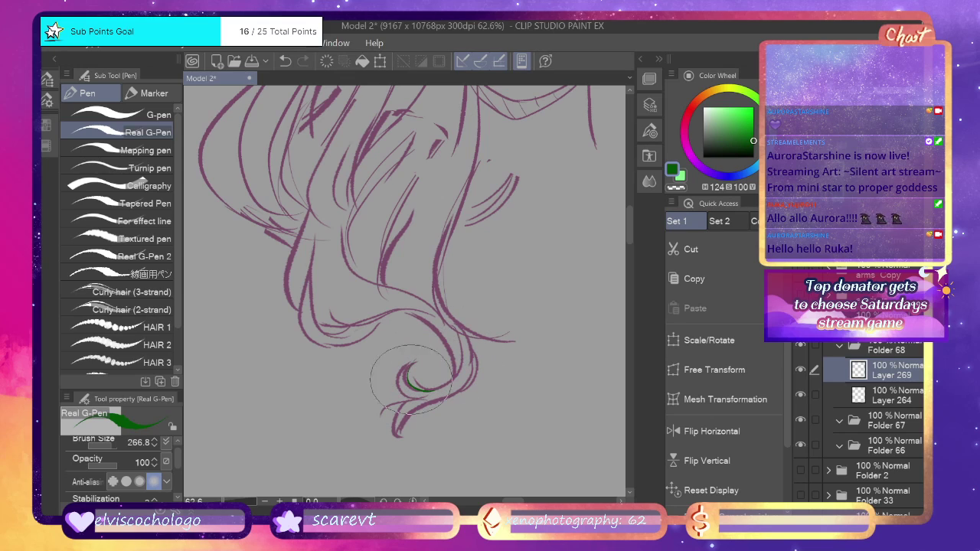
pyautogui.moveTo(243, 502); pyautogui.dragTo(242, 502)
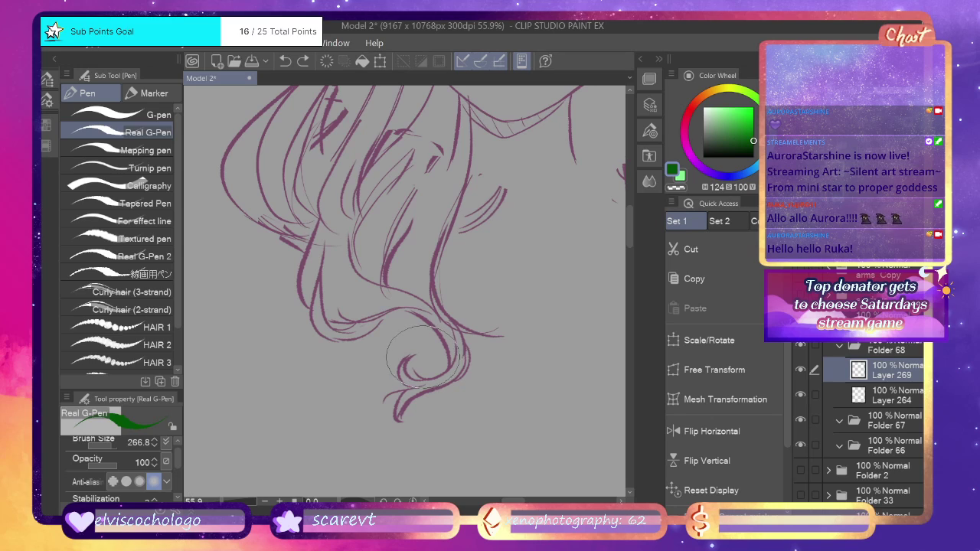
pyautogui.moveTo(412, 354)
pyautogui.mouseDown()
pyautogui.moveTo(428, 375)
pyautogui.moveTo(442, 362)
pyautogui.moveTo(411, 380)
pyautogui.moveTo(446, 366)
pyautogui.mouseUp()
pyautogui.hotkey('ctrl', 'z')
pyautogui.scroll(-2, 122, 467)
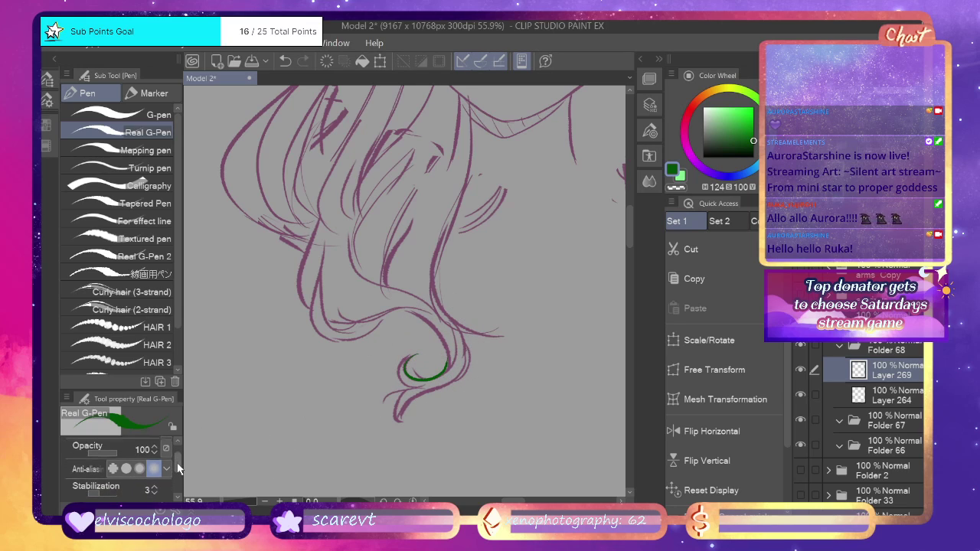
pyautogui.hotkey('ctrl', 'z')
pyautogui.moveTo(406, 366); pyautogui.dragTo(409, 375)
pyautogui.hotkey('ctrl', 'z')
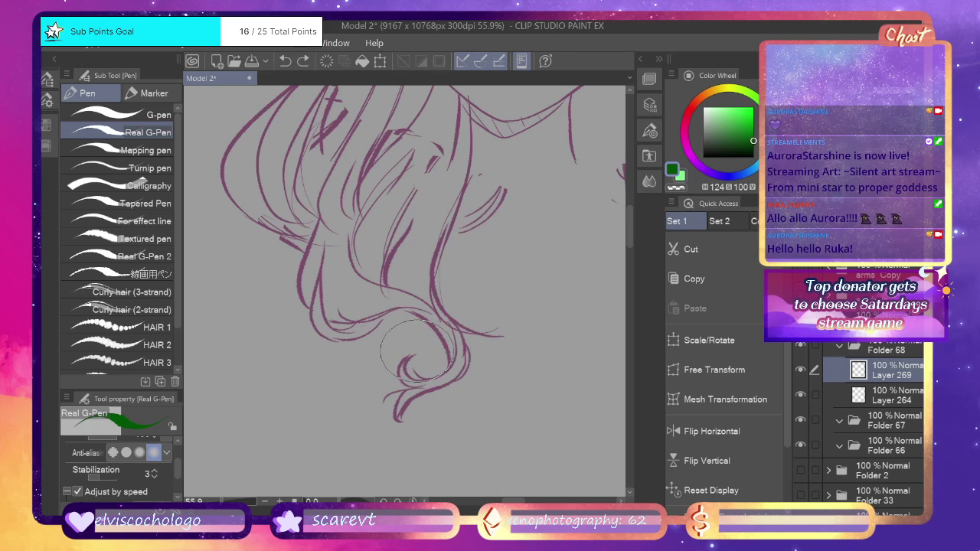
# Ink the curl at the hair lock's tip and the long strand sweeping up from it in dark green.
pyautogui.moveTo(444, 346); pyautogui.dragTo(383, 312)
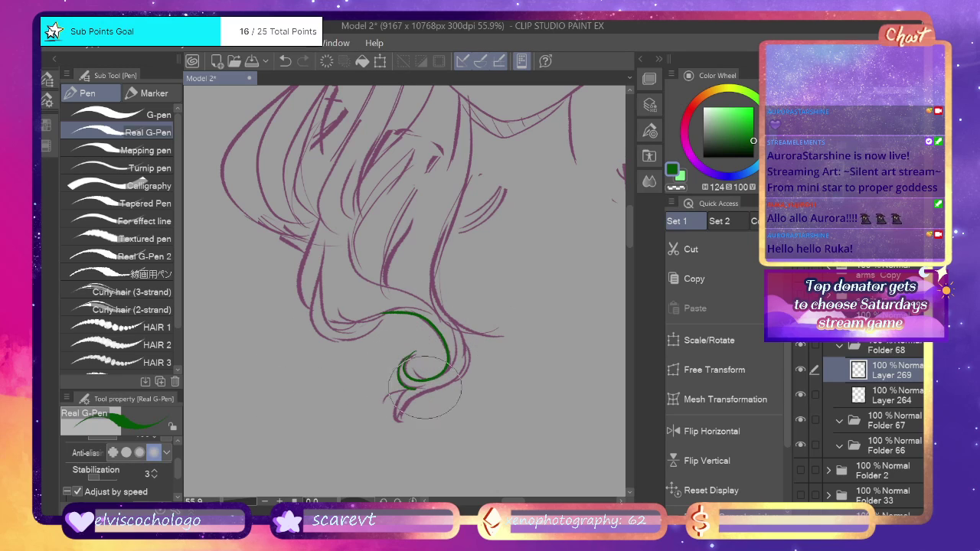
pyautogui.hotkey('ctrl', 'z')
pyautogui.moveTo(422, 385)
pyautogui.mouseDown()
pyautogui.moveTo(399, 374)
pyautogui.moveTo(422, 346)
pyautogui.moveTo(401, 363)
pyautogui.moveTo(399, 379)
pyautogui.moveTo(428, 389)
pyautogui.mouseUp()
pyautogui.hotkey('ctrl', 'z')
pyautogui.moveTo(396, 419)
pyautogui.mouseDown()
pyautogui.moveTo(465, 372)
pyautogui.moveTo(464, 325)
pyautogui.moveTo(406, 299)
pyautogui.moveTo(344, 220)
pyautogui.moveTo(399, 295)
pyautogui.moveTo(452, 310)
pyautogui.moveTo(452, 394)
pyautogui.moveTo(379, 440)
pyautogui.mouseUp()
pyautogui.hotkey('ctrl', 'z')
pyautogui.hotkey('ctrl', 'z')
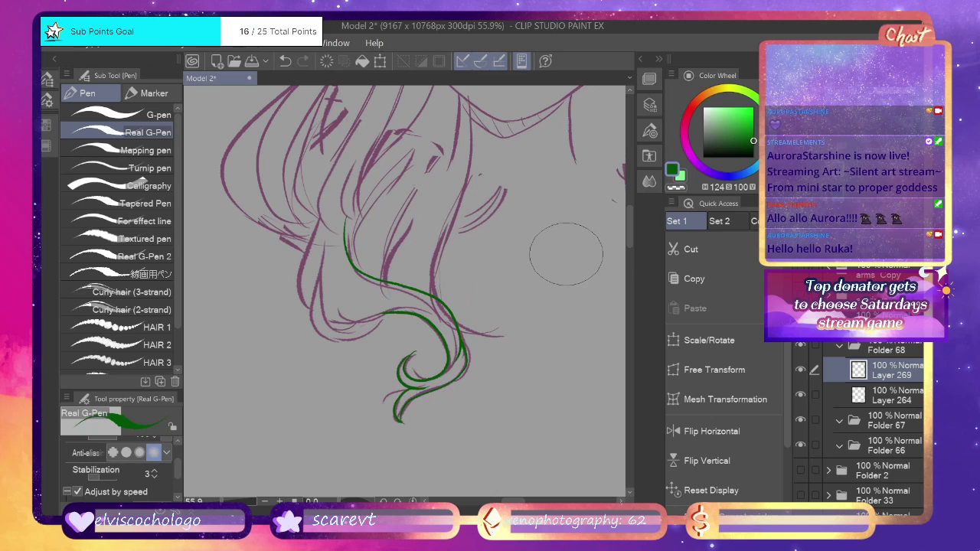
# Set the pen's stabilization to 6 and test it with rough strokes beside the hair lock.
pyautogui.scroll(3, 630, 230)
pyautogui.moveTo(322, 292)
pyautogui.mouseDown()
pyautogui.moveTo(310, 346)
pyautogui.moveTo(335, 396)
pyautogui.moveTo(401, 354)
pyautogui.mouseUp()
pyautogui.hotkey('ctrl', 'z')
pyautogui.hotkey('ctrl', 'z')
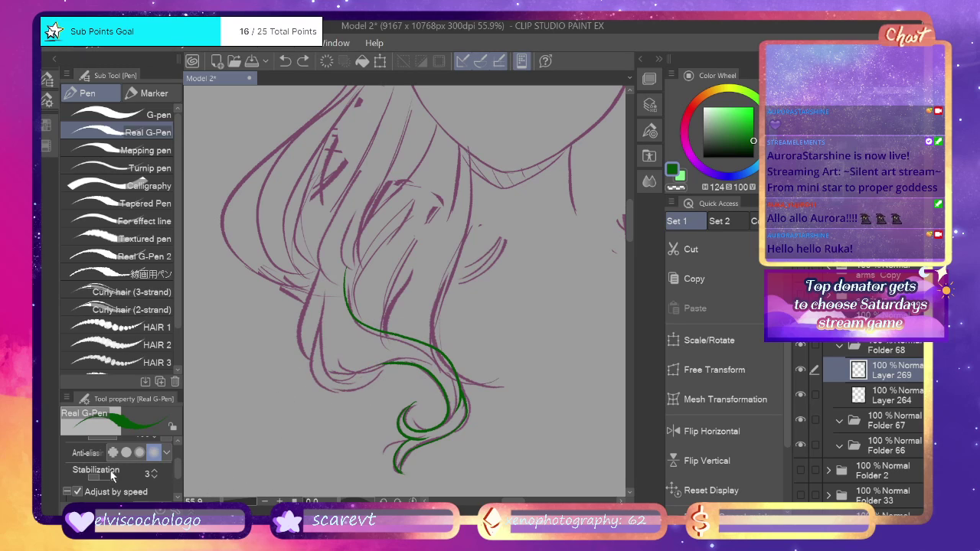
pyautogui.moveTo(261, 371)
pyautogui.mouseDown()
pyautogui.moveTo(291, 395)
pyautogui.moveTo(372, 420)
pyautogui.mouseUp()
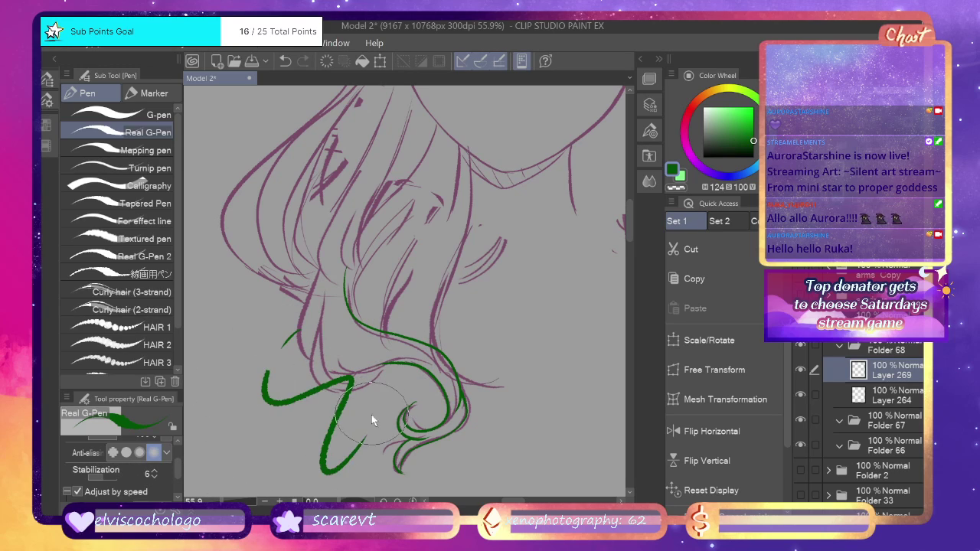
pyautogui.hotkey('ctrl', 'z')
# Set the pen's brush size to 97.5 and extend the inner curl's ink line along the lower strand.
pyautogui.moveTo(179, 475); pyautogui.dragTo(181, 450)
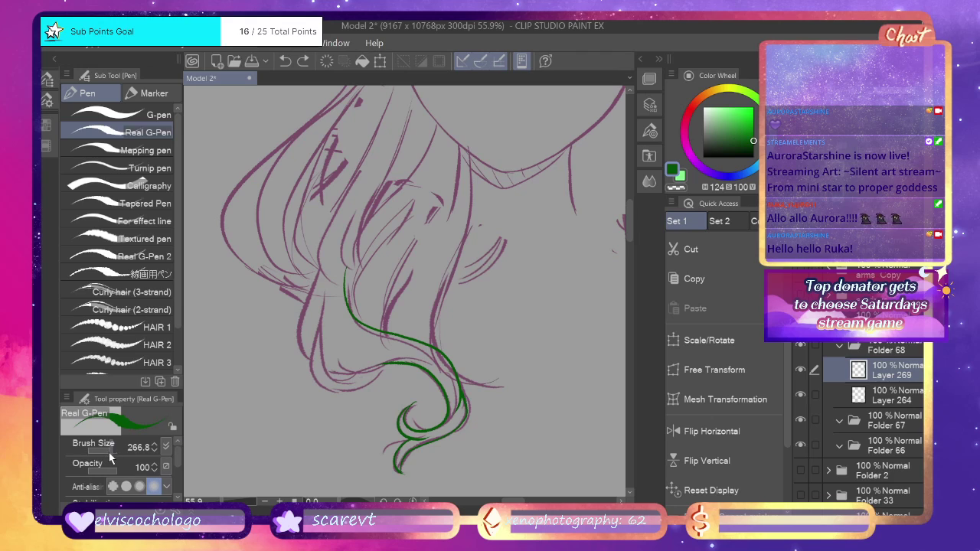
pyautogui.moveTo(327, 370); pyautogui.dragTo(395, 359)
pyautogui.hotkey('ctrl', 'z')
pyautogui.moveTo(220, 501); pyautogui.dragTo(227, 501)
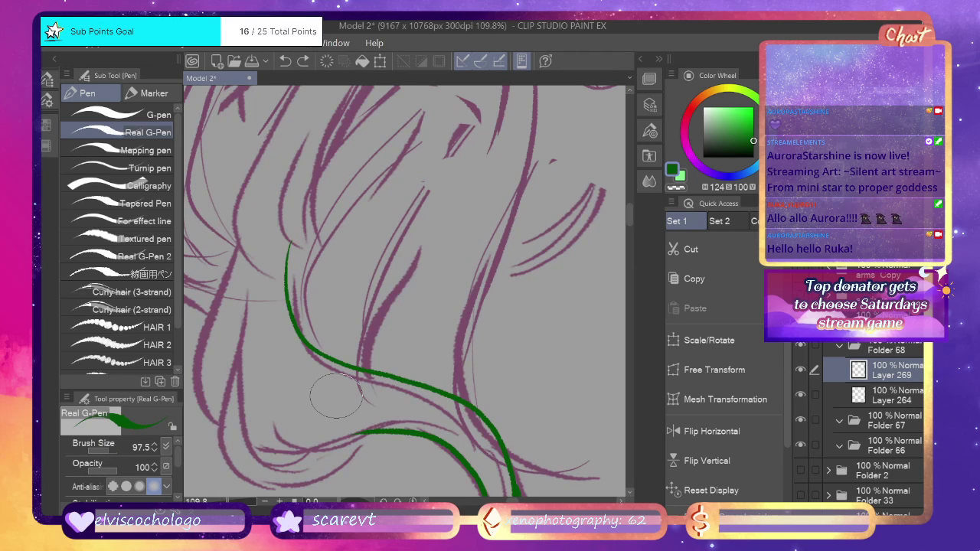
pyautogui.scroll(-3, 631, 217)
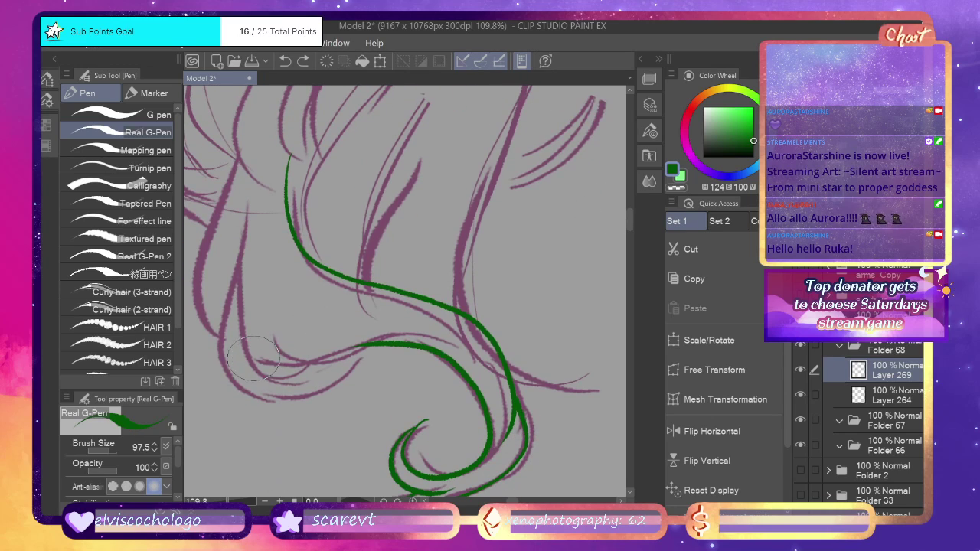
pyautogui.moveTo(253, 361)
pyautogui.mouseDown()
pyautogui.moveTo(316, 364)
pyautogui.moveTo(359, 344)
pyautogui.mouseUp()
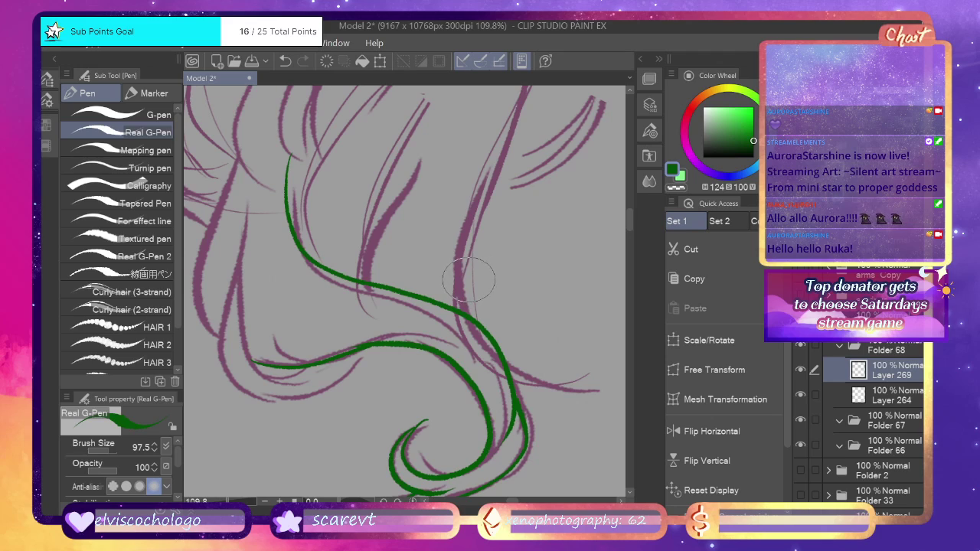
# Ink the outer curve of the hair lock's lower bend in dark green, with short inner strand lines along the bend.
pyautogui.moveTo(246, 217)
pyautogui.mouseDown()
pyautogui.moveTo(222, 306)
pyautogui.moveTo(225, 382)
pyautogui.moveTo(269, 406)
pyautogui.moveTo(318, 390)
pyautogui.mouseUp()
pyautogui.hotkey('ctrl', 'z')
pyautogui.moveTo(246, 200)
pyautogui.mouseDown()
pyautogui.moveTo(216, 349)
pyautogui.moveTo(245, 395)
pyautogui.moveTo(298, 395)
pyautogui.moveTo(374, 346)
pyautogui.mouseUp()
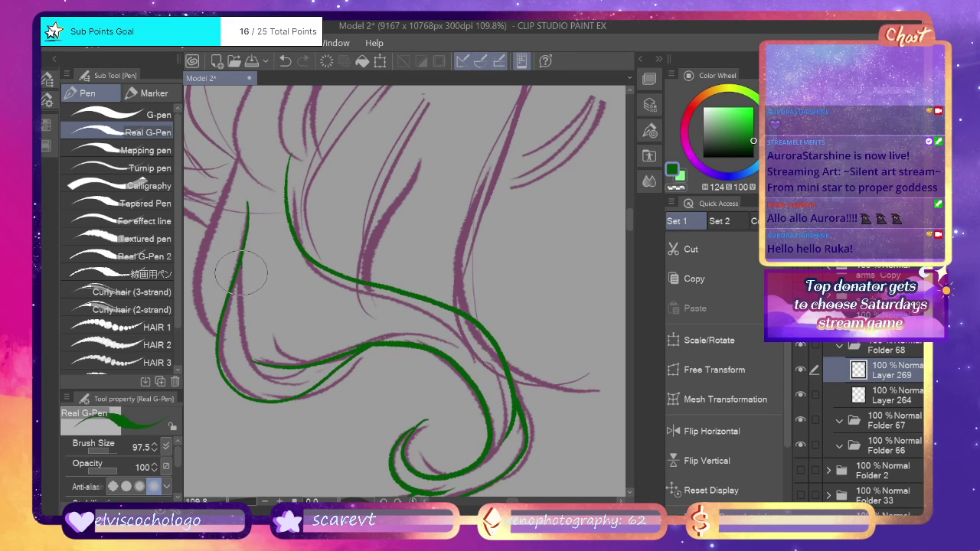
pyautogui.moveTo(268, 373)
pyautogui.mouseDown()
pyautogui.moveTo(309, 359)
pyautogui.moveTo(257, 376)
pyautogui.mouseUp()
pyautogui.hotkey('ctrl', 'z')
pyautogui.hotkey('ctrl', 'z')
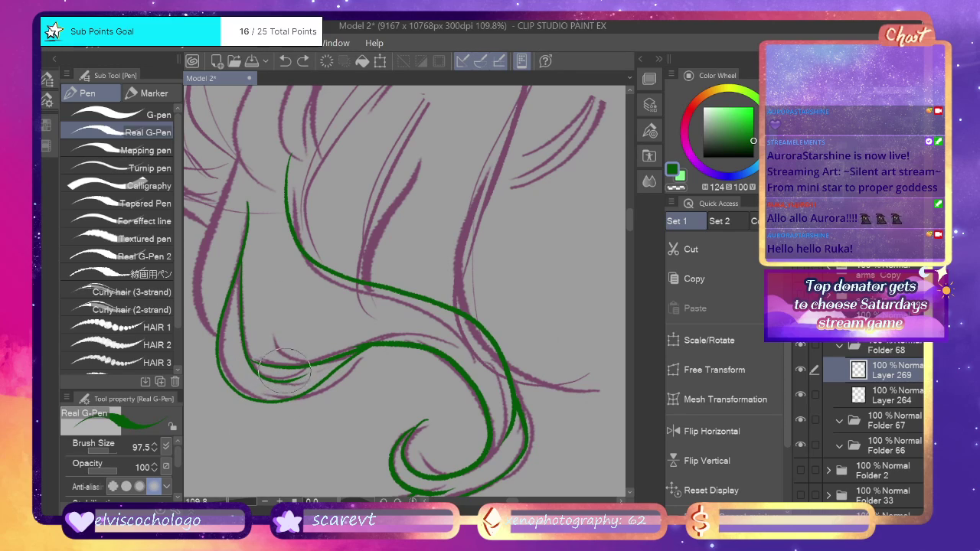
pyautogui.moveTo(255, 370)
pyautogui.mouseDown()
pyautogui.moveTo(280, 377)
pyautogui.moveTo(314, 365)
pyautogui.mouseUp()
pyautogui.hotkey('ctrl', 'z')
pyautogui.hotkey('ctrl', 'z')
# Ink the lock's left edge upward from the lower bend and add a line rising from its right edge.
pyautogui.moveTo(513, 501); pyautogui.dragTo(508, 501)
pyautogui.scroll(3, 631, 222)
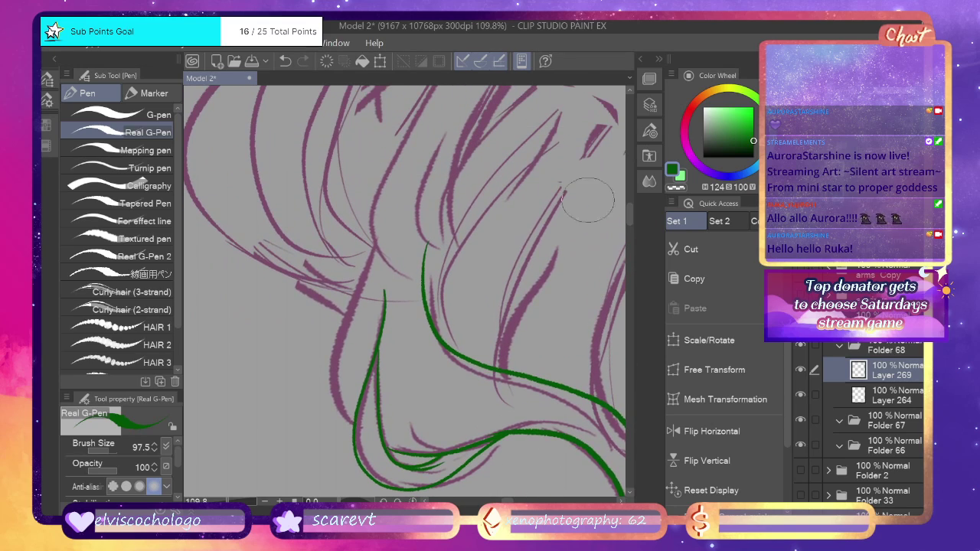
pyautogui.moveTo(375, 239)
pyautogui.mouseDown()
pyautogui.moveTo(338, 346)
pyautogui.moveTo(352, 416)
pyautogui.moveTo(349, 397)
pyautogui.moveTo(338, 403)
pyautogui.moveTo(342, 324)
pyautogui.moveTo(384, 205)
pyautogui.moveTo(397, 141)
pyautogui.mouseUp()
pyautogui.hotkey('ctrl', 'z')
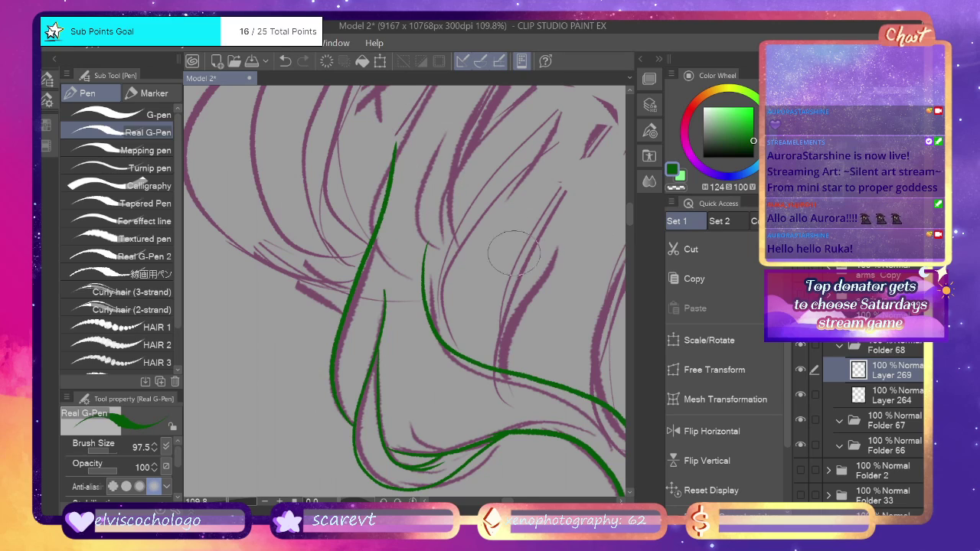
pyautogui.hotkey('ctrl', 'z')
pyautogui.moveTo(352, 423); pyautogui.dragTo(404, 165)
pyautogui.moveTo(448, 352)
pyautogui.mouseDown()
pyautogui.moveTo(437, 321)
pyautogui.moveTo(482, 177)
pyautogui.mouseUp()
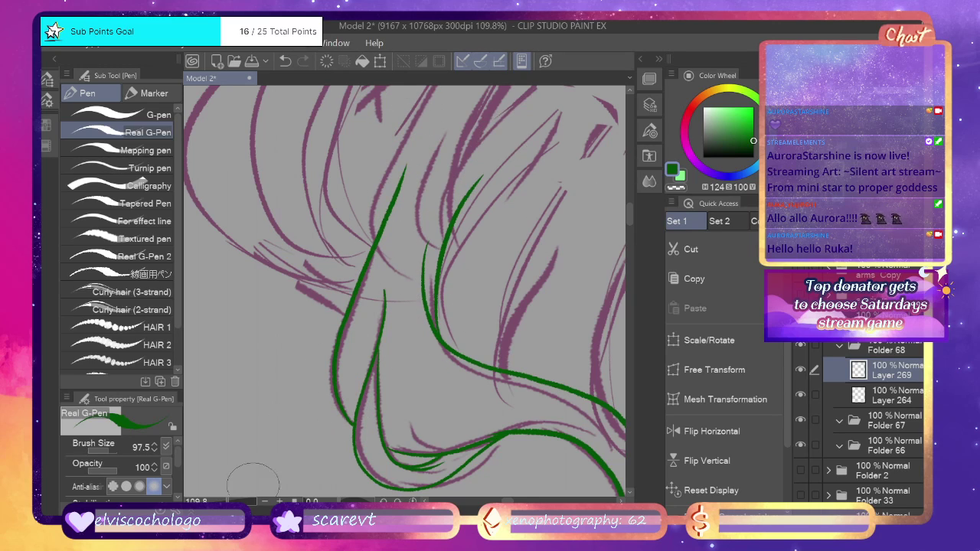
# Extend the lock's right edge line upward along the sketched strand below the jaw.
pyautogui.hotkey('ctrl', '-')
pyautogui.moveTo(633, 232); pyautogui.dragTo(633, 221)
pyautogui.hscroll(2, 513, 460)
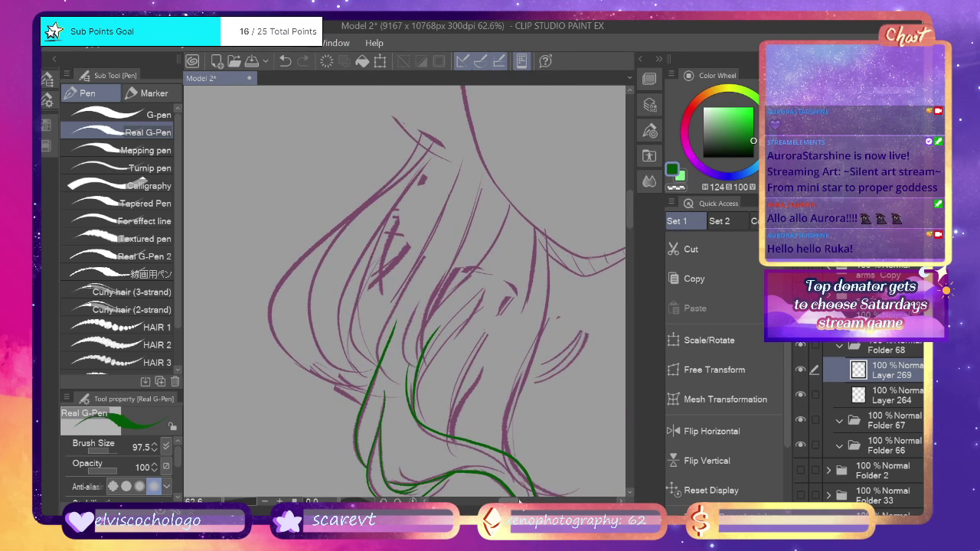
pyautogui.hotkey('ctrl', 'z')
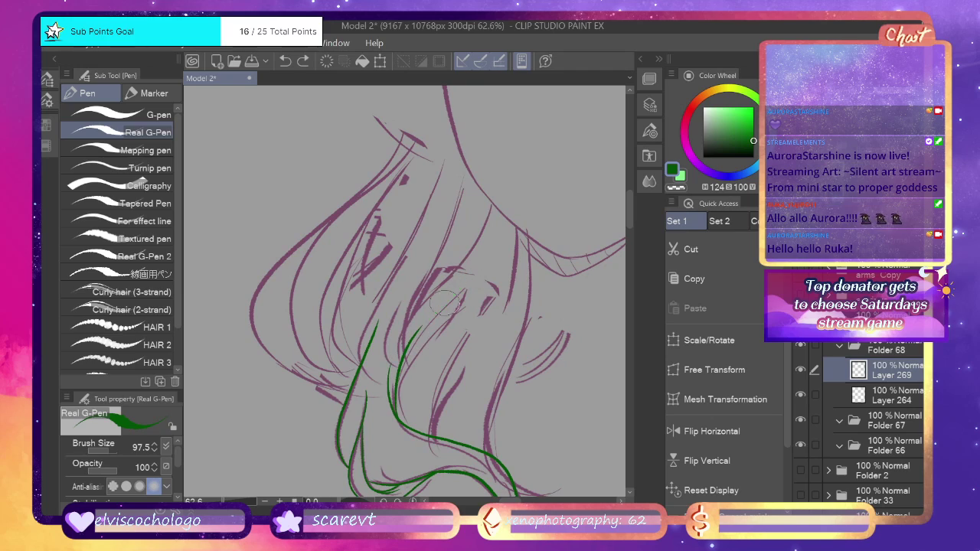
pyautogui.moveTo(414, 335); pyautogui.dragTo(475, 253)
# Ink the lock's left edge as one long line from the lower bend up to the sketched hair tie beside the jaw.
pyautogui.moveTo(429, 209); pyautogui.dragTo(351, 353)
pyautogui.hotkey('ctrl', 'z')
pyautogui.moveTo(391, 285); pyautogui.dragTo(442, 172)
pyautogui.hotkey('ctrl', 'z')
pyautogui.moveTo(444, 120)
pyautogui.mouseDown()
pyautogui.moveTo(434, 180)
pyautogui.moveTo(377, 332)
pyautogui.mouseUp()
pyautogui.hotkey('ctrl', 'z')
pyautogui.moveTo(442, 115); pyautogui.dragTo(360, 360)
pyautogui.hotkey('ctrl', 'z')
pyautogui.moveTo(434, 132)
pyautogui.mouseDown()
pyautogui.moveTo(365, 355)
pyautogui.moveTo(424, 139)
pyautogui.mouseUp()
pyautogui.hotkey('ctrl', 'z')
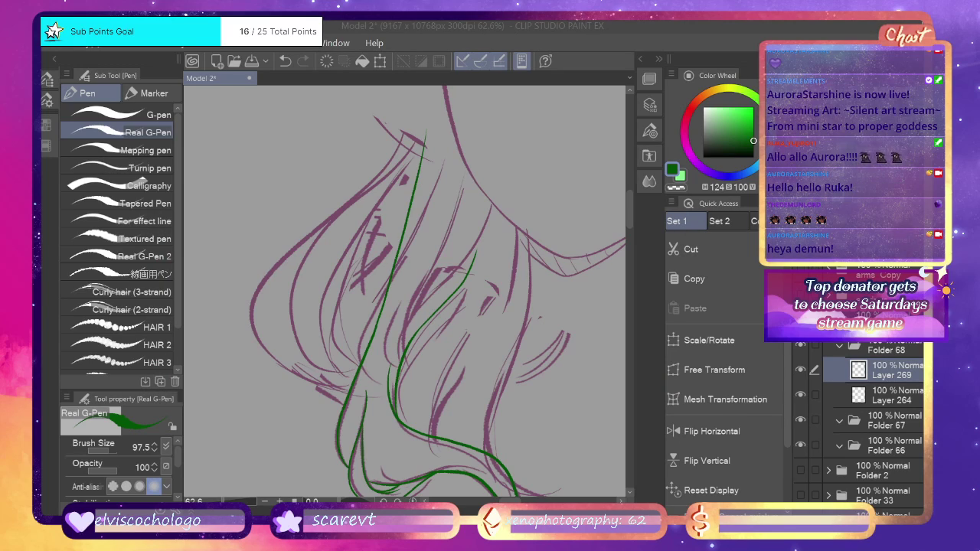
# Extend the lock's left edge line up to the side of the face.
pyautogui.moveTo(629, 222); pyautogui.dragTo(627, 210)
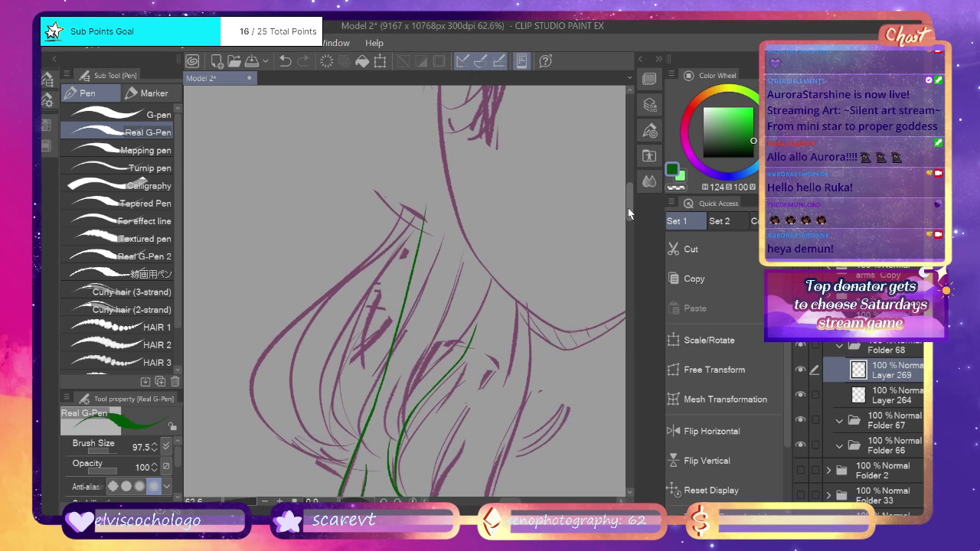
pyautogui.moveTo(424, 201); pyautogui.dragTo(406, 270)
pyautogui.hotkey('ctrl', 'z')
pyautogui.moveTo(450, 112); pyautogui.dragTo(417, 227)
pyautogui.moveTo(453, 108); pyautogui.dragTo(425, 221)
# Ink the upper part of the lock's right edge, curving it up across the jaw line.
pyautogui.moveTo(490, 287)
pyautogui.mouseDown()
pyautogui.moveTo(497, 164)
pyautogui.moveTo(483, 112)
pyautogui.mouseUp()
pyautogui.hotkey('ctrl', 'z')
pyautogui.moveTo(475, 330)
pyautogui.mouseDown()
pyautogui.moveTo(489, 258)
pyautogui.moveTo(487, 174)
pyautogui.mouseUp()
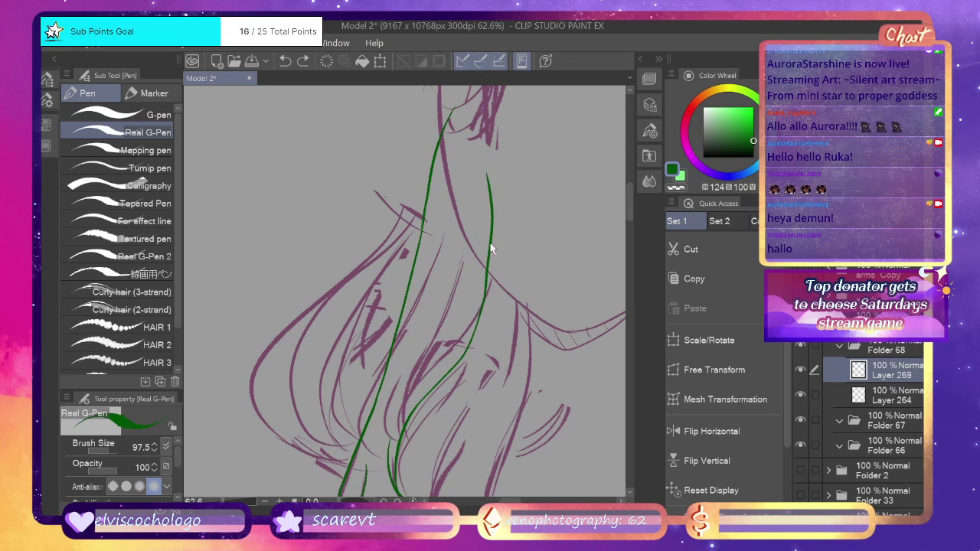
pyautogui.hotkey('ctrl', 'z')
pyautogui.moveTo(472, 333)
pyautogui.mouseDown()
pyautogui.moveTo(494, 249)
pyautogui.moveTo(480, 136)
pyautogui.mouseUp()
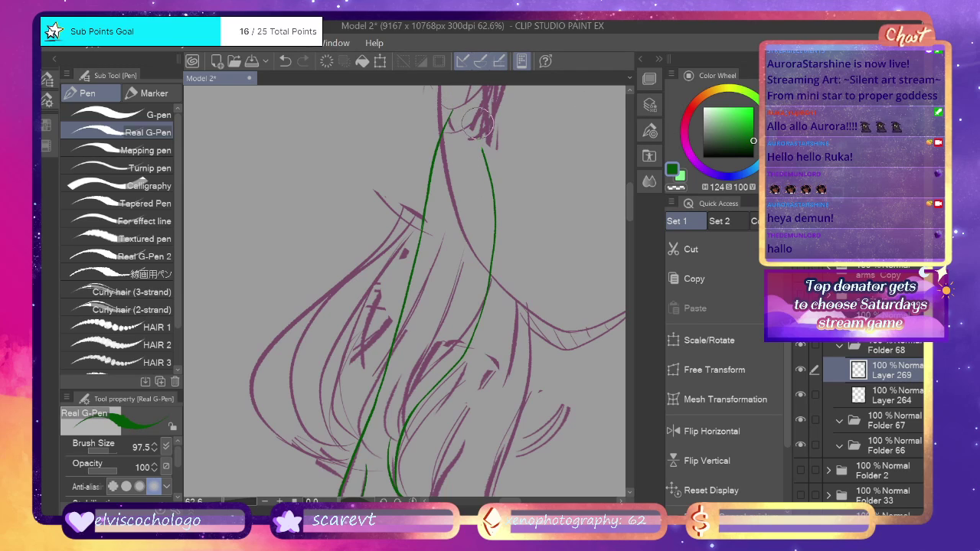
pyautogui.hotkey('ctrl', 'z')
# On Layer 264, close the top of the lock with a light green line and fill the lock with light green.
pyautogui.click(861, 392)
pyautogui.click(680, 176)
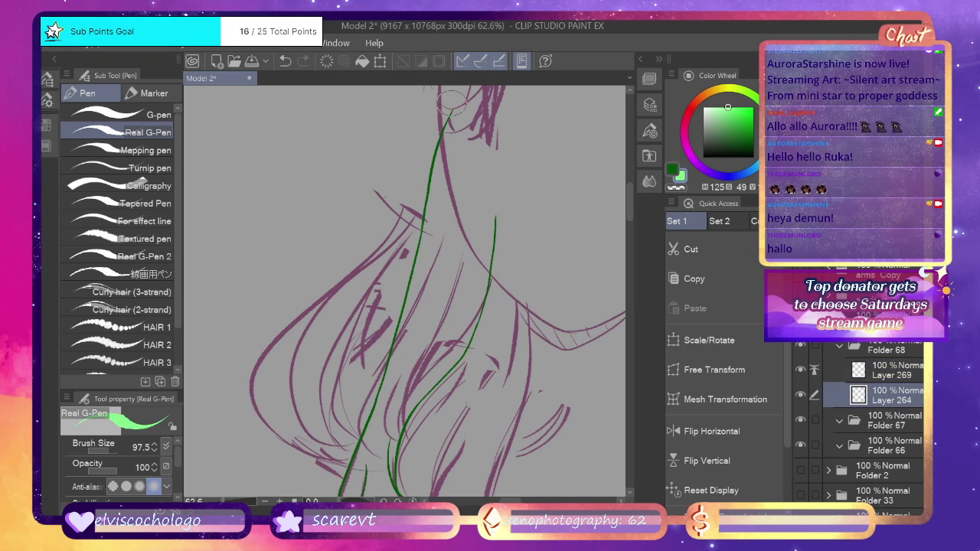
pyautogui.moveTo(490, 186); pyautogui.dragTo(458, 103)
pyautogui.press('g')
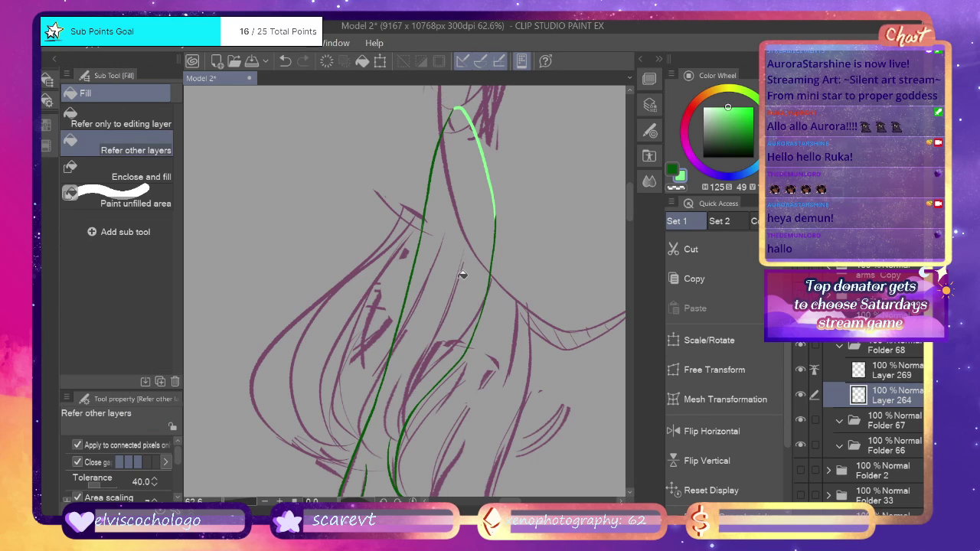
pyautogui.click(463, 274)
# Hide the light green fill on Layer 264 and make Layer 269 active with the dark green Real G-Pen.
pyautogui.moveTo(630, 212); pyautogui.dragTo(641, 192)
pyautogui.click(805, 394)
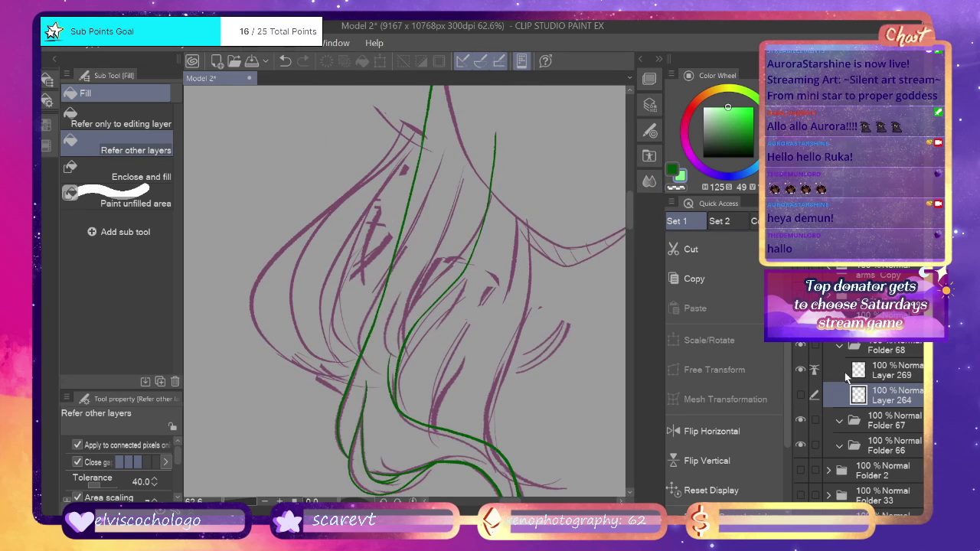
pyautogui.moveTo(221, 503); pyautogui.dragTo(219, 503)
pyautogui.moveTo(519, 501); pyautogui.dragTo(521, 502)
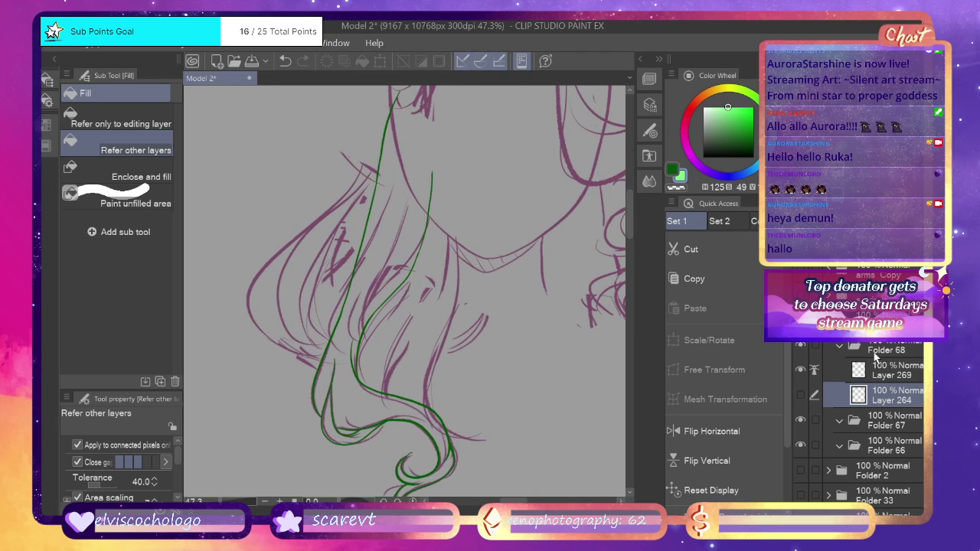
pyautogui.click(875, 361)
pyautogui.click(674, 170)
pyautogui.press('p')
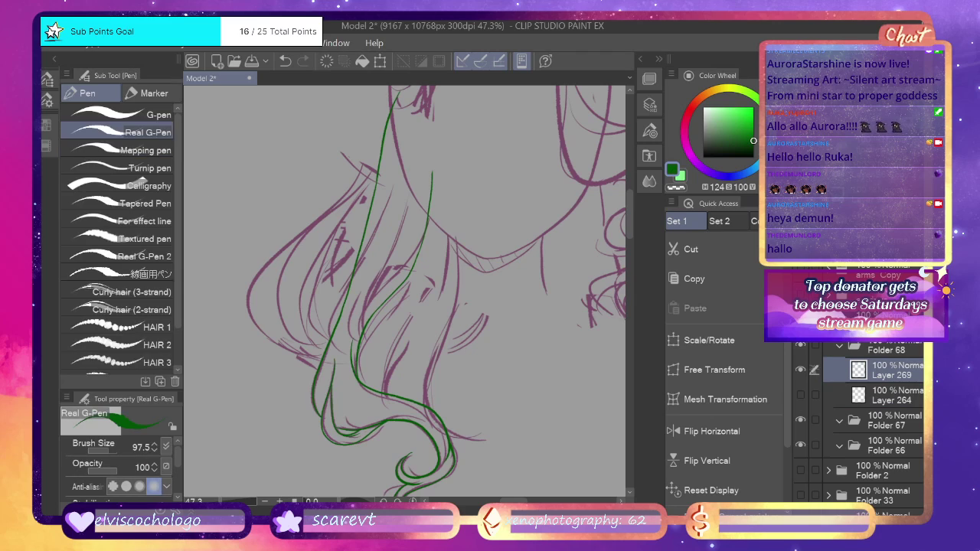
# Ink thin inner strand lines running down the upper half of the hair lock on Layer 269.
pyautogui.moveTo(405, 159)
pyautogui.mouseDown()
pyautogui.moveTo(404, 205)
pyautogui.moveTo(360, 330)
pyautogui.mouseUp()
pyautogui.hotkey('ctrl', 'z')
pyautogui.moveTo(415, 156); pyautogui.dragTo(379, 262)
pyautogui.hotkey('ctrl', 'z')
pyautogui.moveTo(417, 182)
pyautogui.mouseDown()
pyautogui.moveTo(357, 303)
pyautogui.moveTo(346, 360)
pyautogui.mouseUp()
pyautogui.hotkey('ctrl', 'z')
pyautogui.moveTo(408, 127); pyautogui.dragTo(366, 317)
pyautogui.hotkey('ctrl', 'z')
pyautogui.moveTo(391, 200); pyautogui.dragTo(340, 317)
pyautogui.hotkey('ctrl', 'z')
pyautogui.moveTo(412, 121)
pyautogui.mouseDown()
pyautogui.moveTo(397, 197)
pyautogui.moveTo(358, 280)
pyautogui.mouseUp()
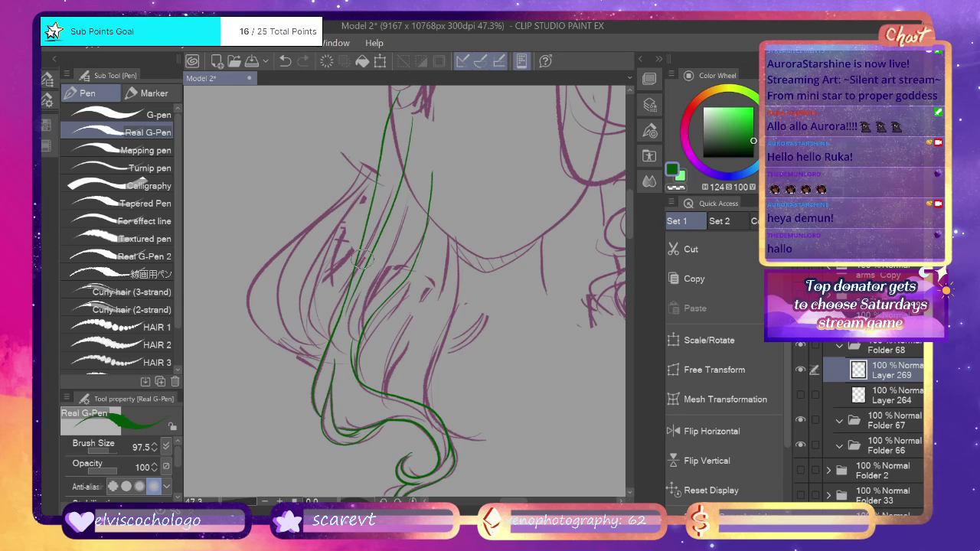
pyautogui.hotkey('ctrl', 'z')
pyautogui.hotkey('ctrl', 'y')
pyautogui.hotkey('ctrl', 'z')
pyautogui.moveTo(412, 123); pyautogui.dragTo(349, 312)
pyautogui.hotkey('ctrl', 'z')
pyautogui.moveTo(395, 186); pyautogui.dragTo(343, 314)
pyautogui.moveTo(412, 137); pyautogui.dragTo(383, 288)
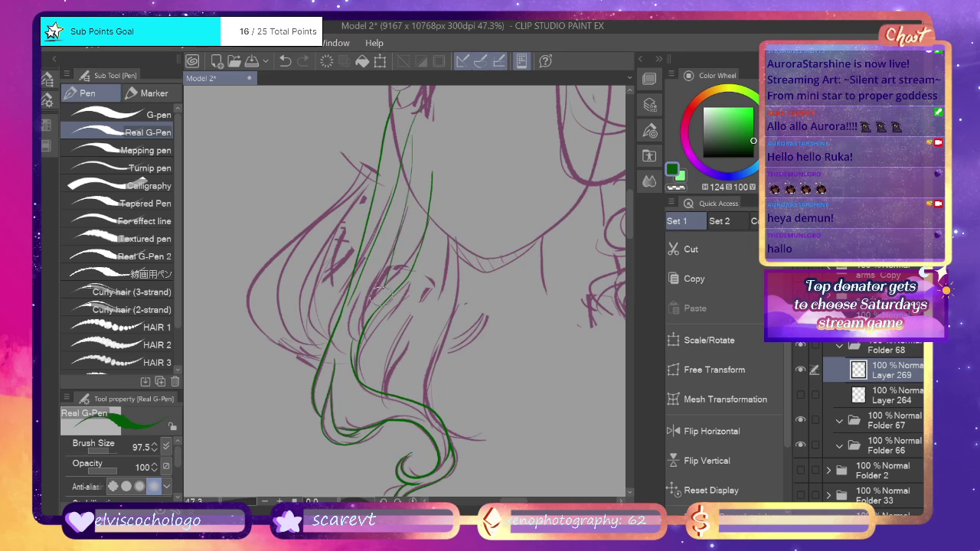
pyautogui.hotkey('ctrl', 'z')
pyautogui.moveTo(414, 126); pyautogui.dragTo(394, 242)
# Show Layer 264 again and fill the remaining gap at the lock's lower bend with light green.
pyautogui.click(801, 397)
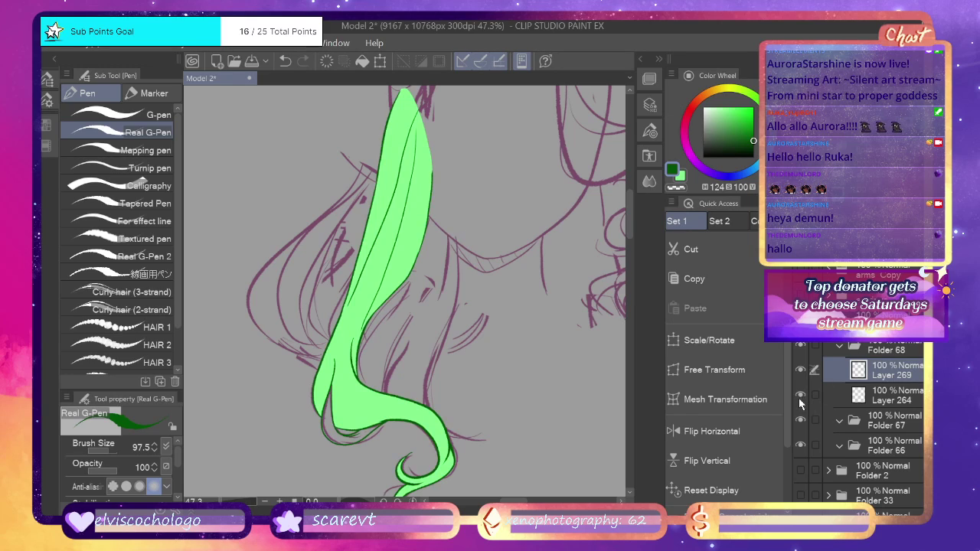
pyautogui.click(858, 395)
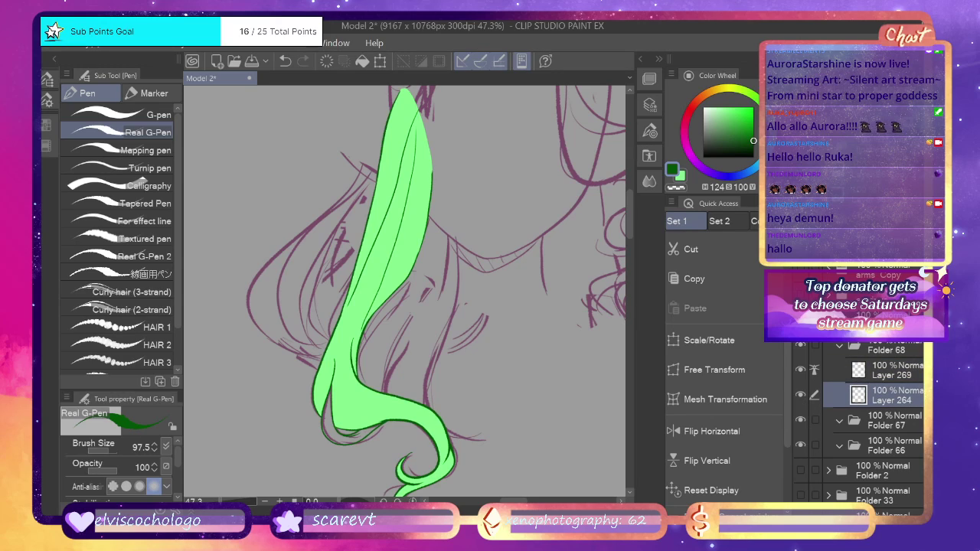
pyautogui.press('g')
pyautogui.click(679, 177)
pyautogui.click(340, 407)
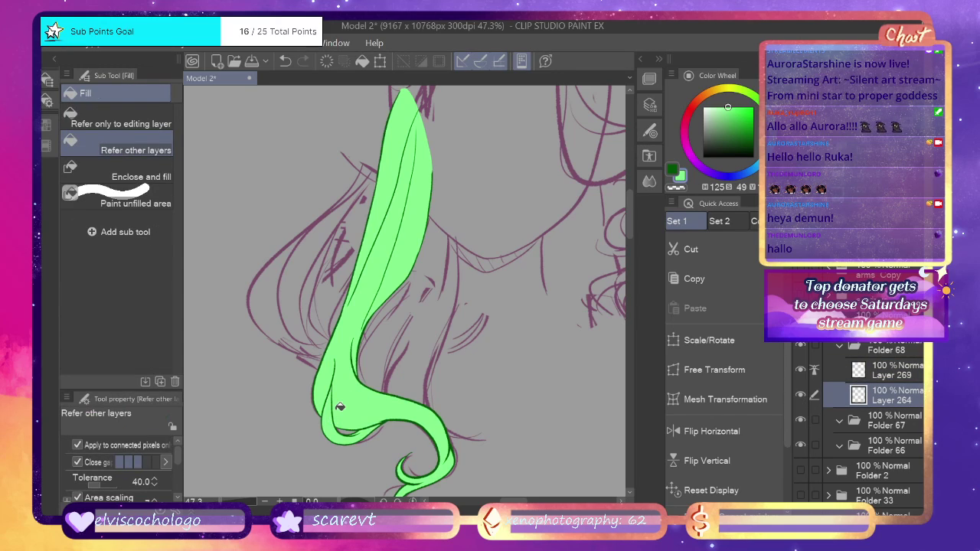
# Collapse Folder 68 and hide the finished hair lock it contains.
pyautogui.click(840, 346)
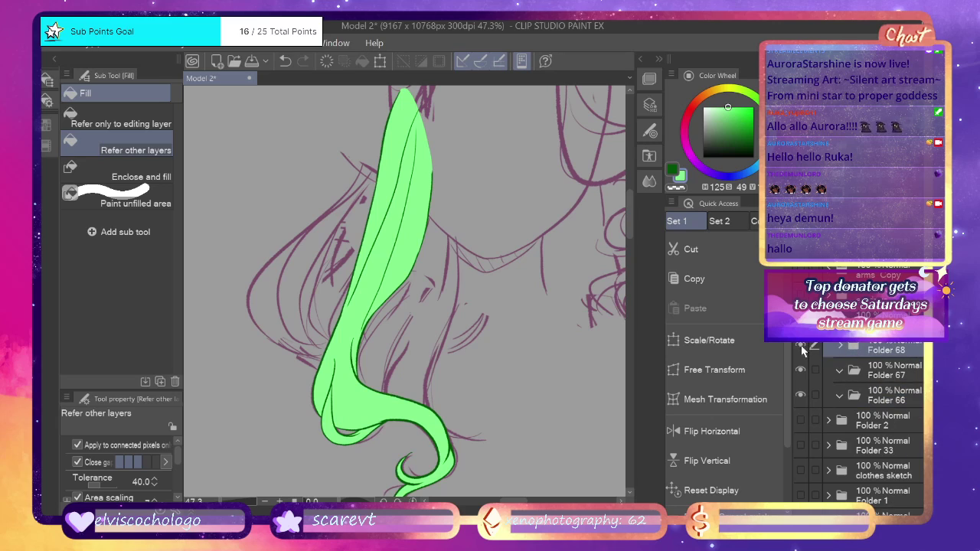
pyautogui.click(801, 347)
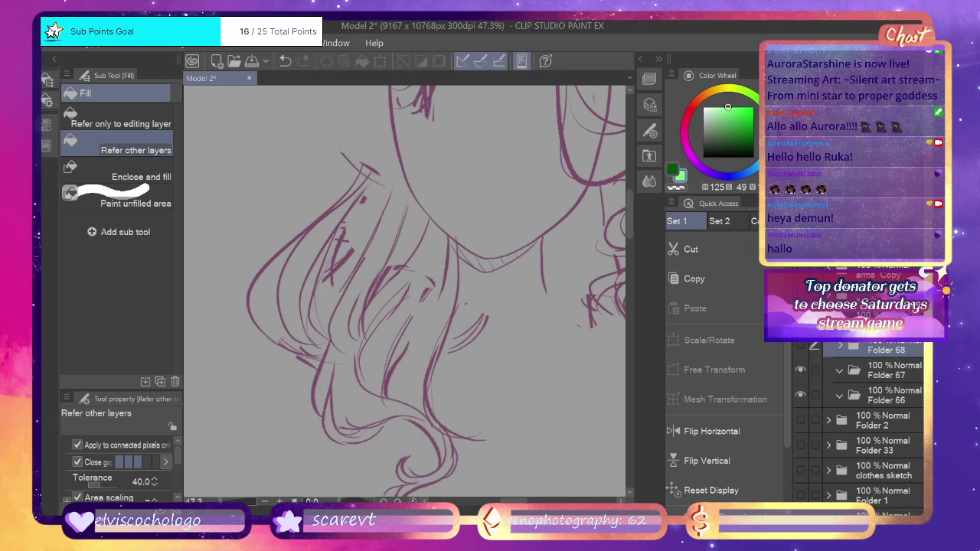
pyautogui.click(801, 346)
pyautogui.moveTo(897, 222)
pyautogui.mouseDown()
pyautogui.moveTo(886, 222)
pyautogui.moveTo(901, 222)
pyautogui.mouseUp()
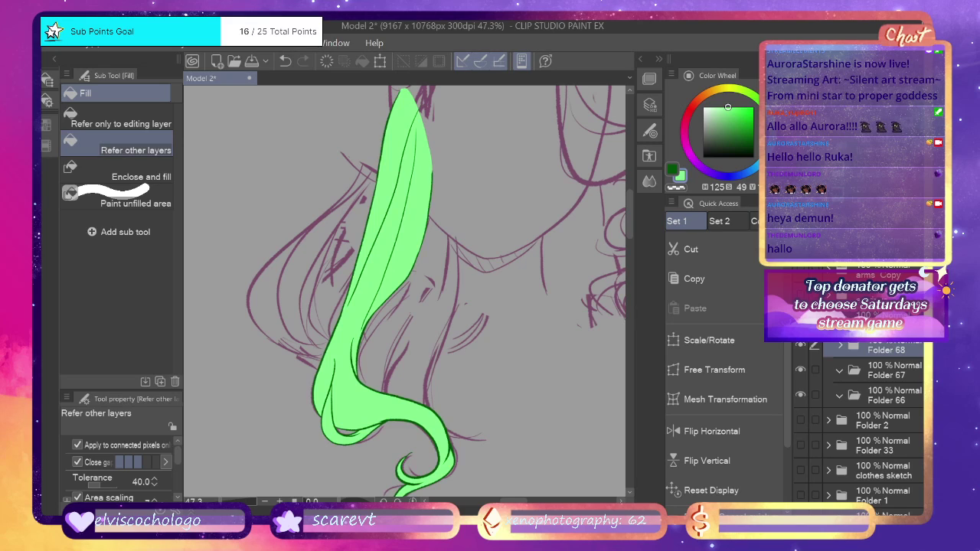
pyautogui.click(802, 346)
# Move Folder 67 above Folder 68 and add two new layers inside it.
pyautogui.moveTo(885, 375); pyautogui.dragTo(889, 348)
pyautogui.hotkey('ctrl', 'shift', 'n')
pyautogui.hotkey('ctrl', 'shift', 'n')
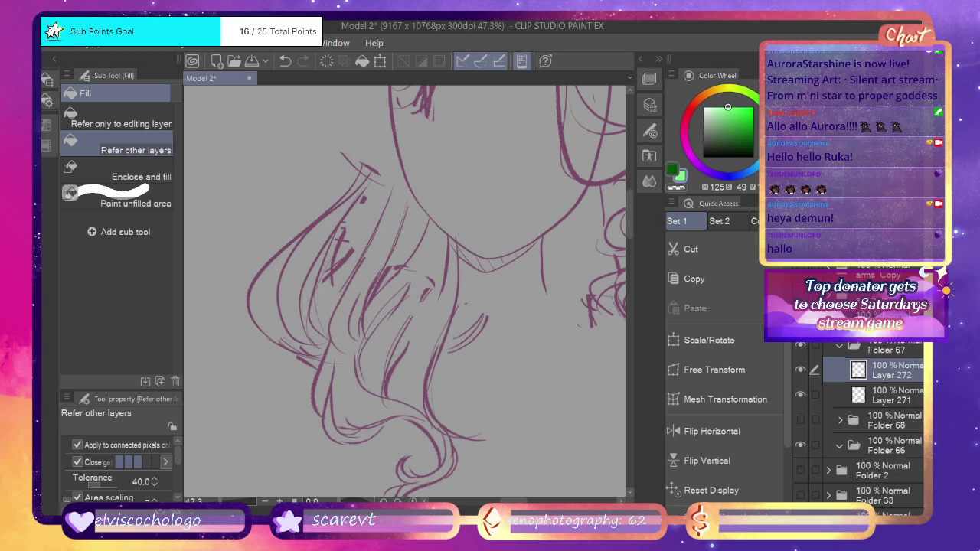
# Ink both edges of a second hair lock beside the neck in dark green with the Real G-Pen on Layer 272.
pyautogui.press('p')
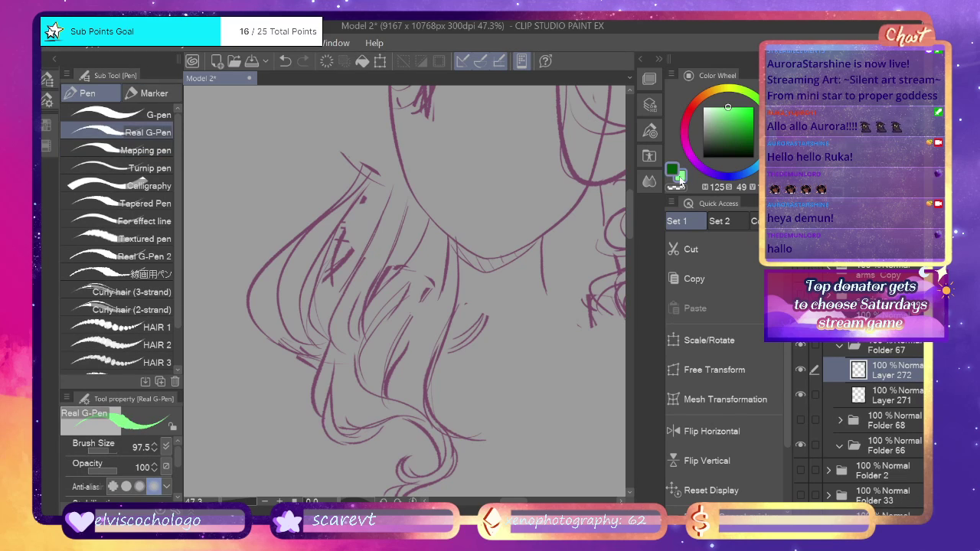
pyautogui.click(679, 177)
pyautogui.scroll(2, 238, 453)
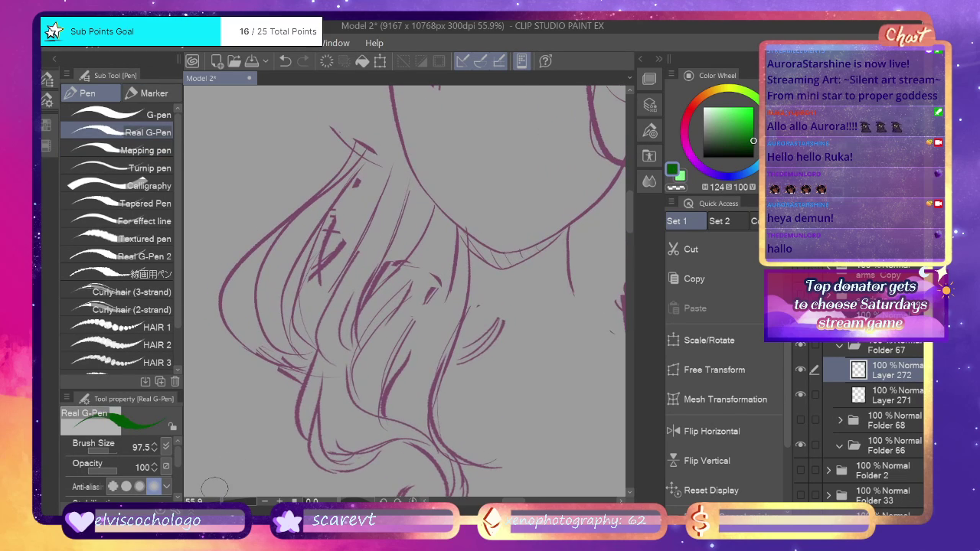
pyautogui.moveTo(414, 177)
pyautogui.mouseDown()
pyautogui.moveTo(366, 264)
pyautogui.moveTo(358, 366)
pyautogui.mouseUp()
pyautogui.hotkey('ctrl', 'z')
pyautogui.moveTo(414, 177); pyautogui.dragTo(359, 352)
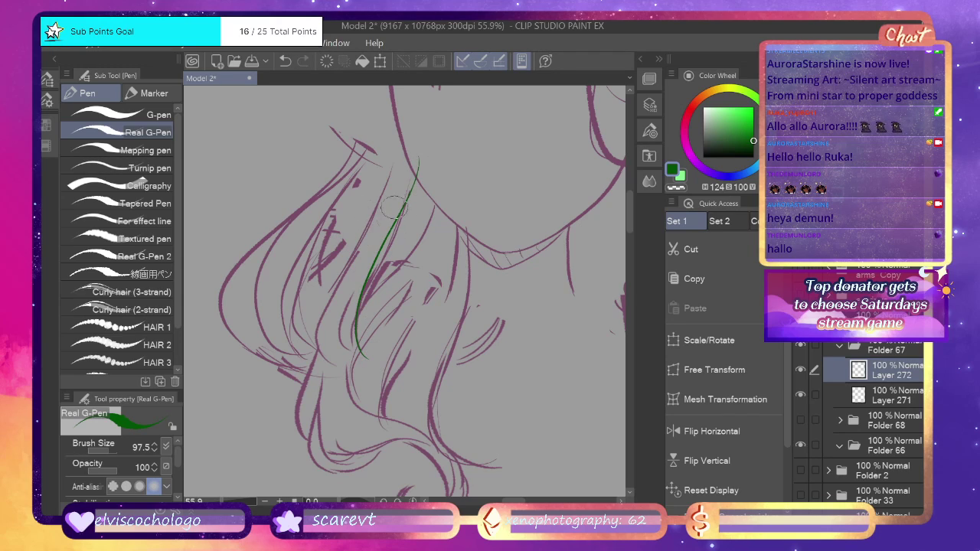
pyautogui.moveTo(390, 163); pyautogui.dragTo(331, 377)
pyautogui.hotkey('ctrl', 'z')
pyautogui.moveTo(393, 151)
pyautogui.mouseDown()
pyautogui.moveTo(346, 261)
pyautogui.moveTo(357, 375)
pyautogui.mouseUp()
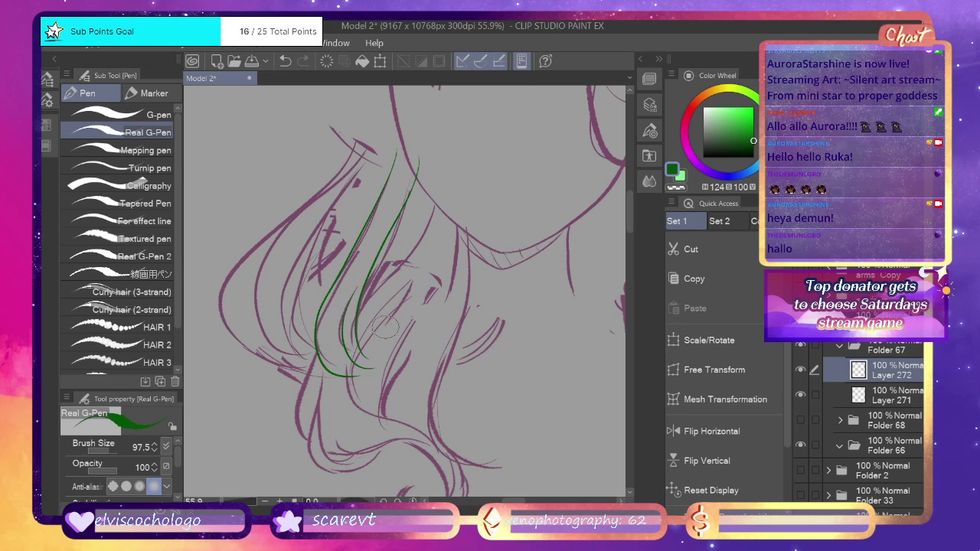
# Ink a small curl at the lower tip of the second hair lock.
pyautogui.hotkey('ctrl', 'z')
pyautogui.moveTo(389, 366)
pyautogui.mouseDown()
pyautogui.moveTo(376, 378)
pyautogui.moveTo(389, 366)
pyautogui.mouseUp()
pyautogui.hotkey('ctrl', 'z')
pyautogui.hotkey('ctrl', 'z')
pyautogui.hotkey('ctrl', 'z')
pyautogui.moveTo(372, 382); pyautogui.dragTo(386, 382)
pyautogui.hotkey('ctrl', 'z')
# On Layer 271, close the top of the second lock in light green and fill the lock and its curled tip.
pyautogui.click(679, 182)
pyautogui.click(889, 395)
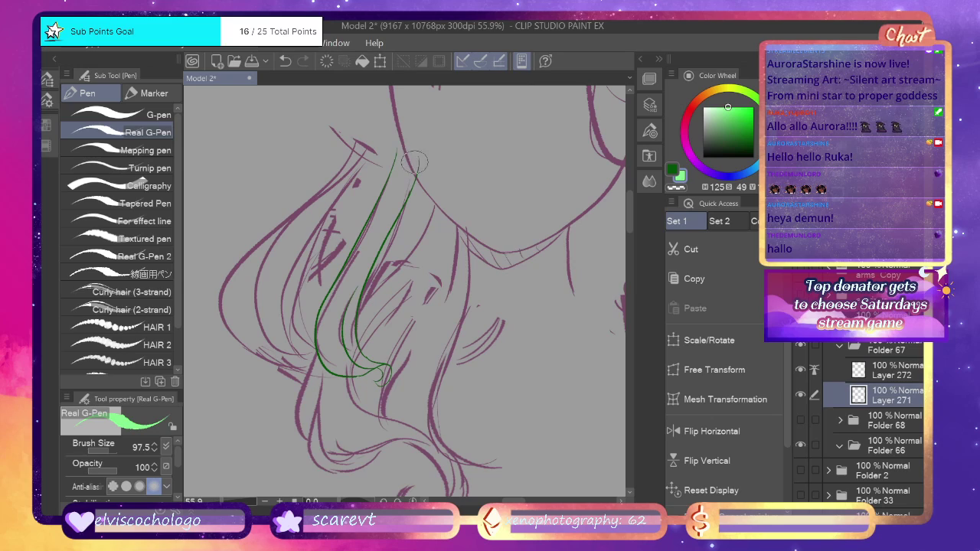
pyautogui.moveTo(419, 162); pyautogui.dragTo(407, 135)
pyautogui.press('g')
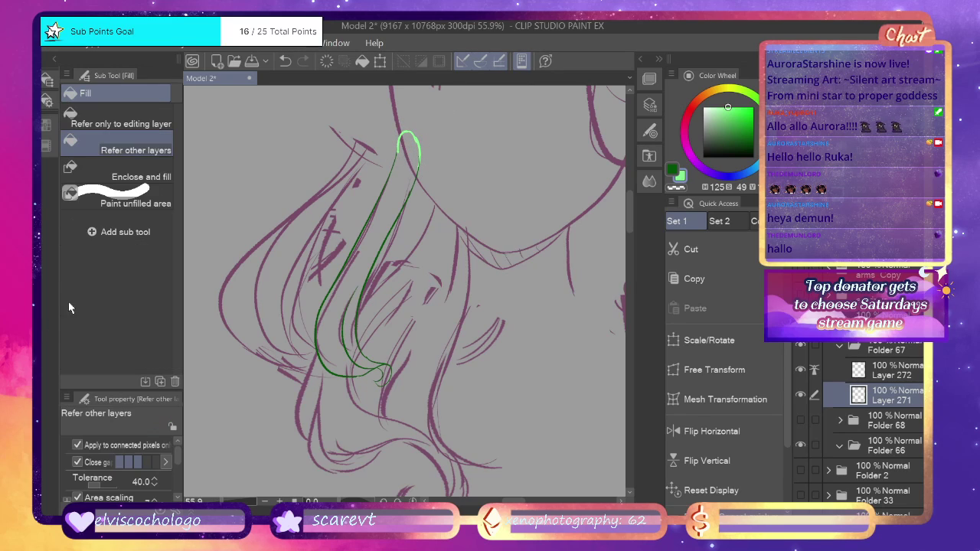
pyautogui.click(363, 249)
pyautogui.click(383, 373)
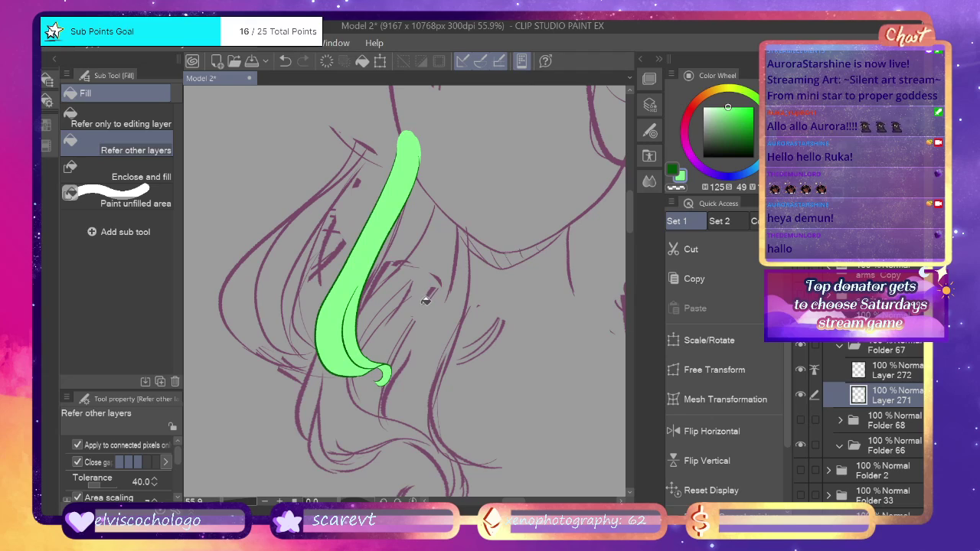
# Remove the curl at the second lock's tip and fade the tip's lines and fill with the transparent Soft airbrush.
pyautogui.hotkey('ctrl', 'z')
pyautogui.click(866, 367)
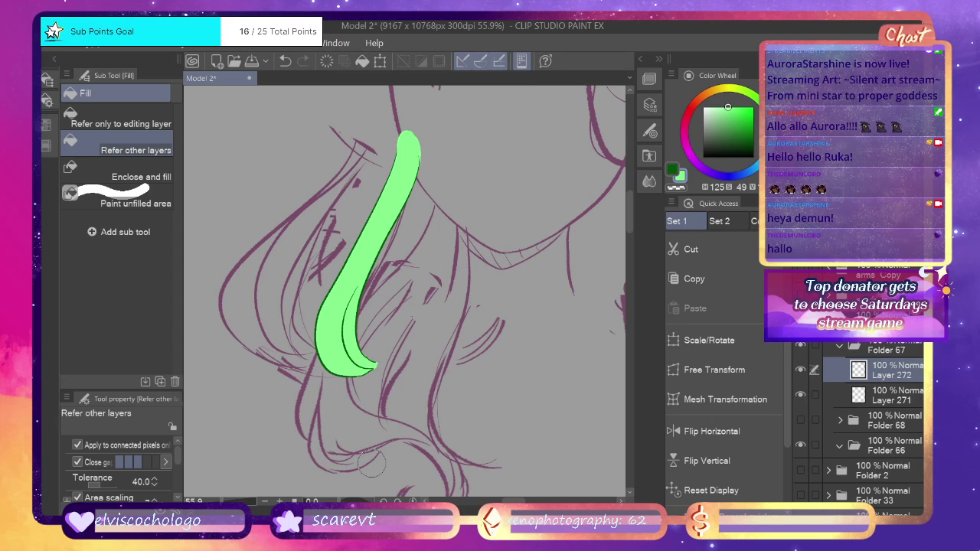
pyautogui.press('b')
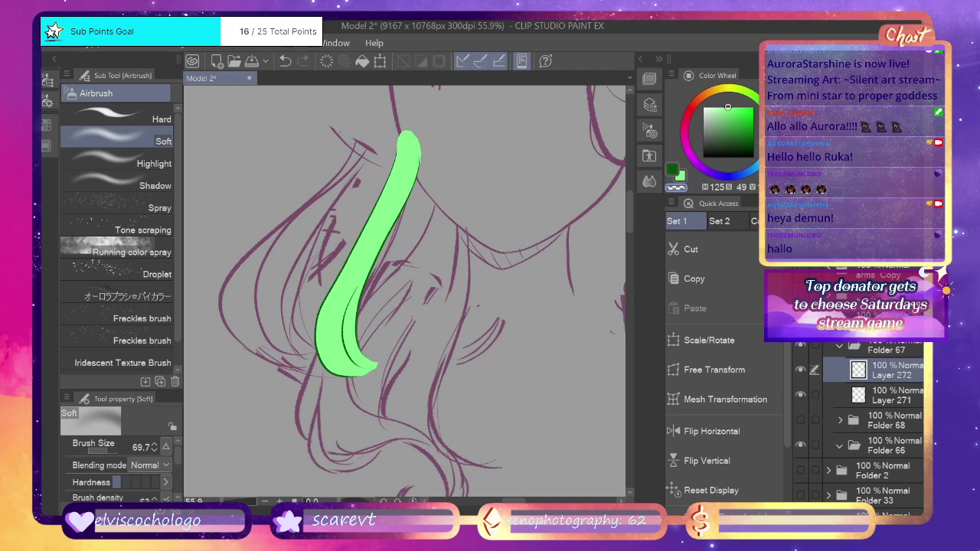
pyautogui.click(880, 397)
pyautogui.moveTo(370, 395); pyautogui.dragTo(383, 350)
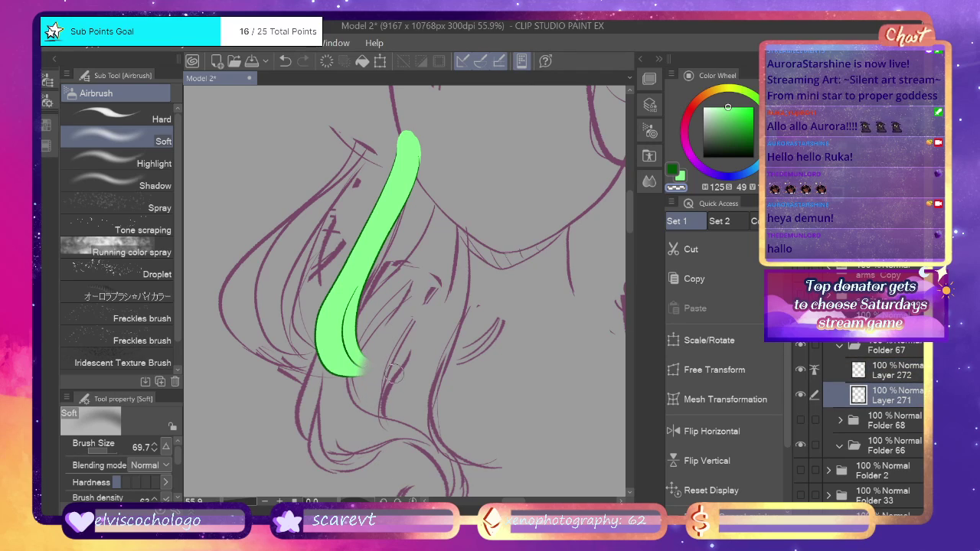
# Check the second lock at full view, then collapse Folder 67 and compare its lock with the first lock in Folder 68.
pyautogui.hotkey('ctrl', '-')
pyautogui.hotkey('ctrl', '-')
pyautogui.hotkey('ctrl', '-')
pyautogui.hotkey('ctrl', '-')
pyautogui.hotkey('ctrl', '-')
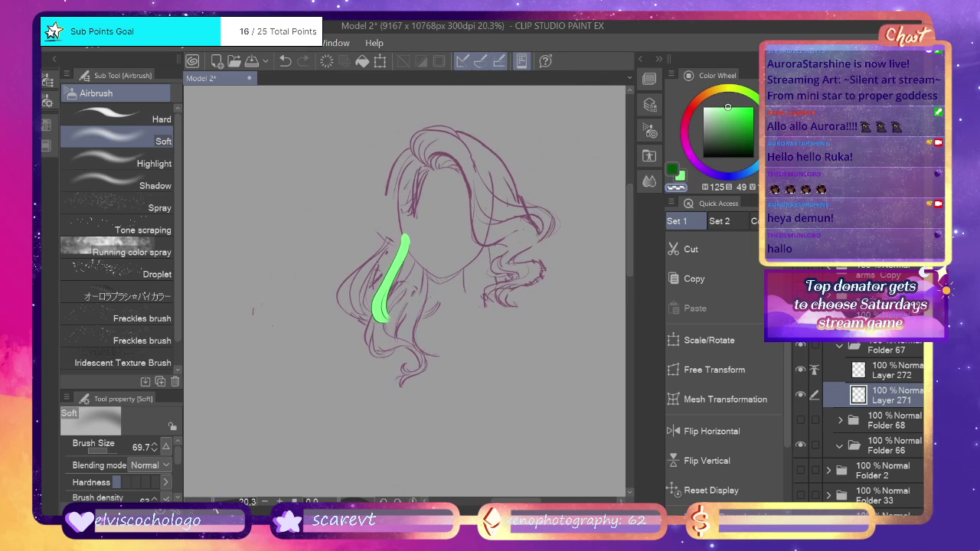
pyautogui.hotkey('ctrl', '+')
pyautogui.hotkey('ctrl', '+')
pyautogui.hotkey('ctrl', '+')
pyautogui.hotkey('ctrl', '+')
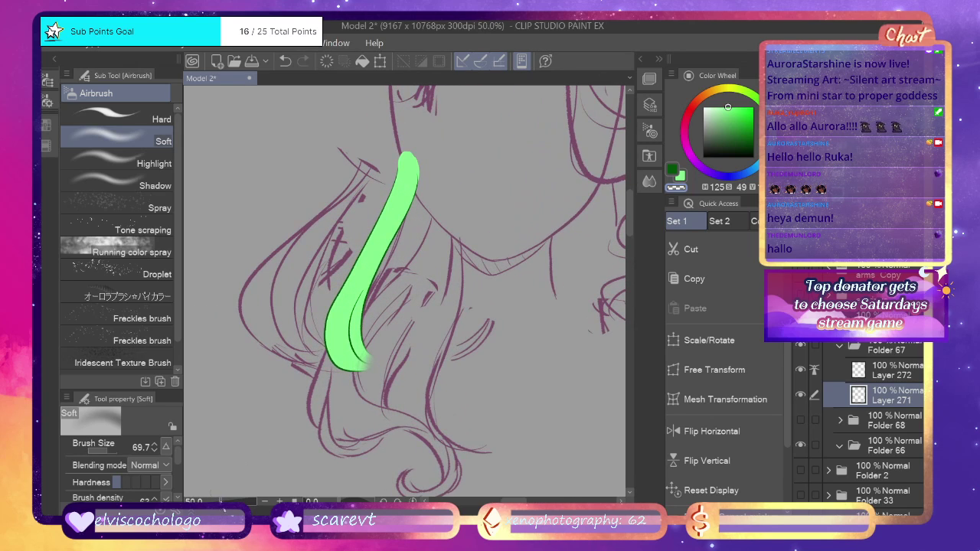
pyautogui.click(841, 348)
pyautogui.click(802, 346)
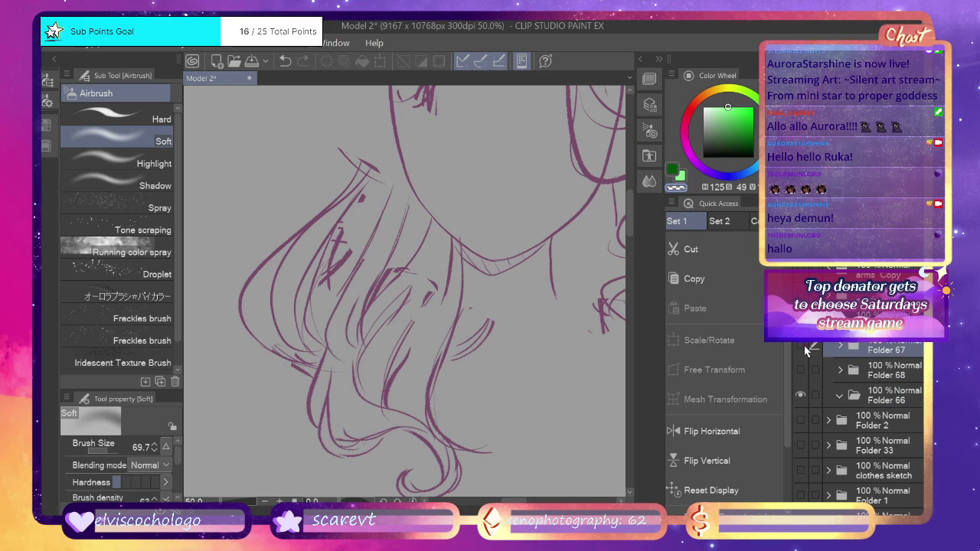
pyautogui.click(801, 372)
pyautogui.click(801, 347)
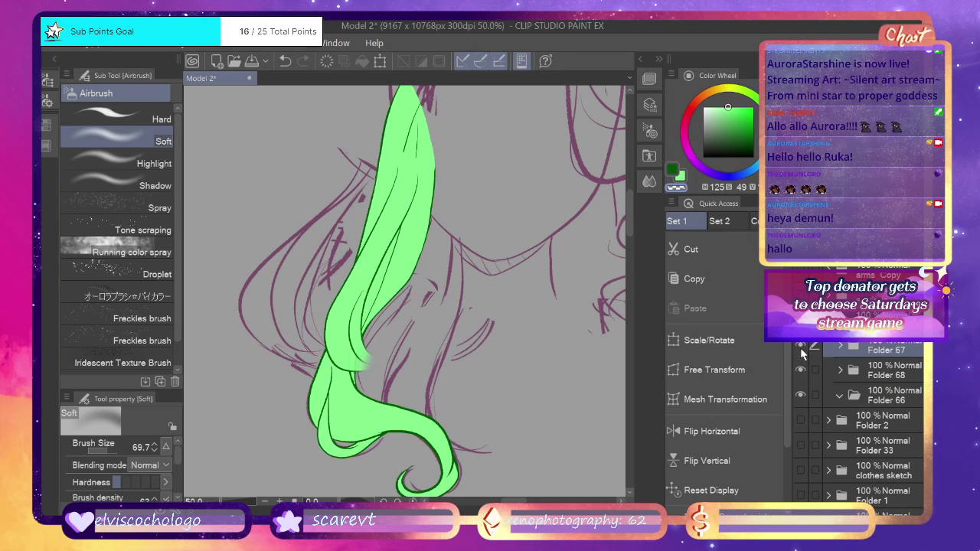
# Hide Folders 67 and 68 and add two new raster layers inside Folder 66.
pyautogui.click(802, 346)
pyautogui.click(801, 370)
pyautogui.click(871, 399)
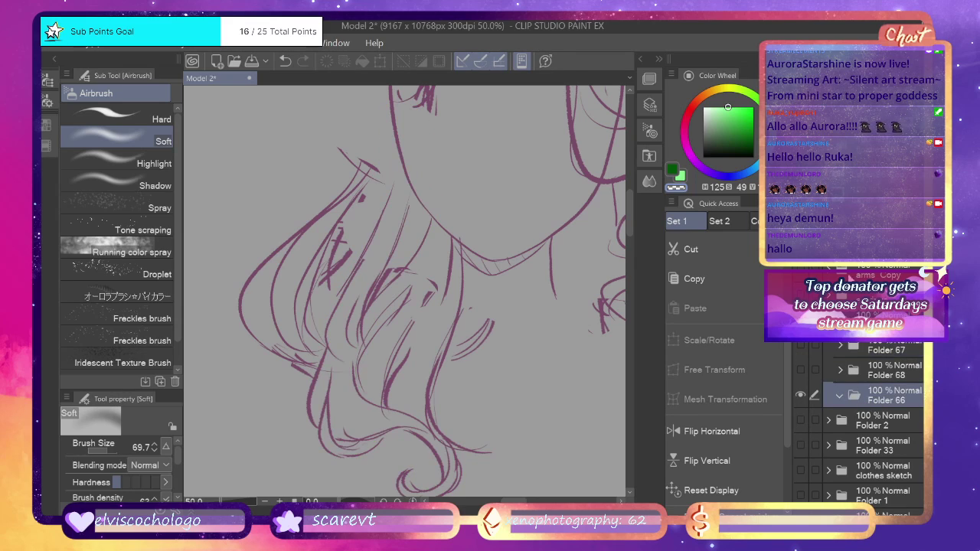
pyautogui.hotkey('ctrl', 'shift', 'n')
pyautogui.hotkey('ctrl', 'shift', 'n')
# Ink the outer edge of a third hair lock over the sketch in dark green with the Real G-Pen on Layer 288.
pyautogui.click(672, 170)
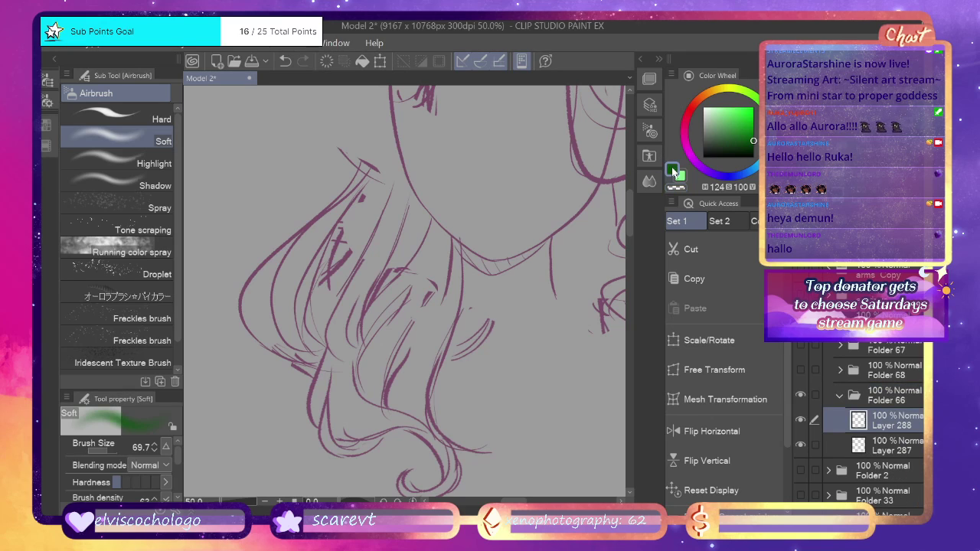
pyautogui.click(651, 154)
pyautogui.moveTo(458, 224)
pyautogui.mouseDown()
pyautogui.moveTo(460, 276)
pyautogui.moveTo(430, 414)
pyautogui.moveTo(480, 445)
pyautogui.mouseUp()
pyautogui.hotkey('ctrl', 'z')
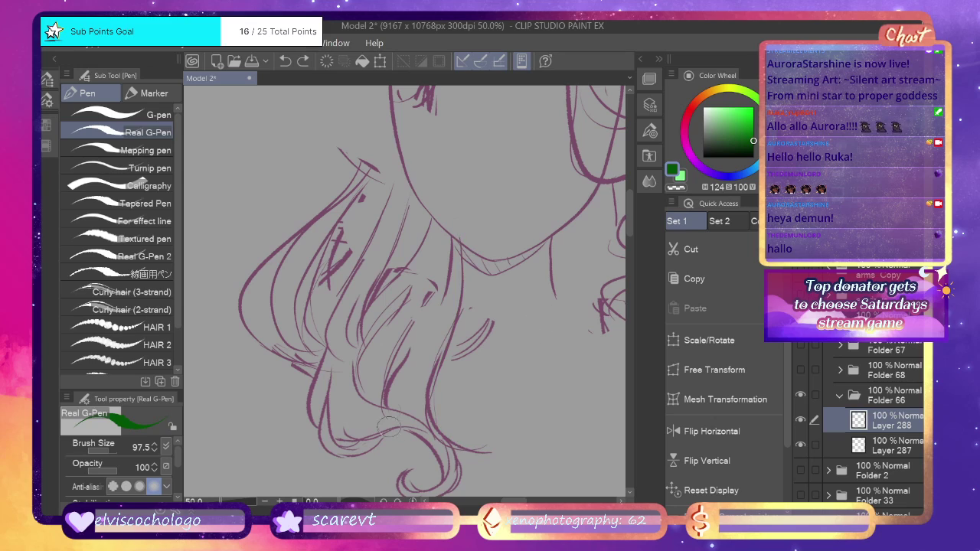
pyautogui.moveTo(512, 501); pyautogui.dragTo(518, 501)
pyautogui.moveTo(225, 502); pyautogui.dragTo(230, 501)
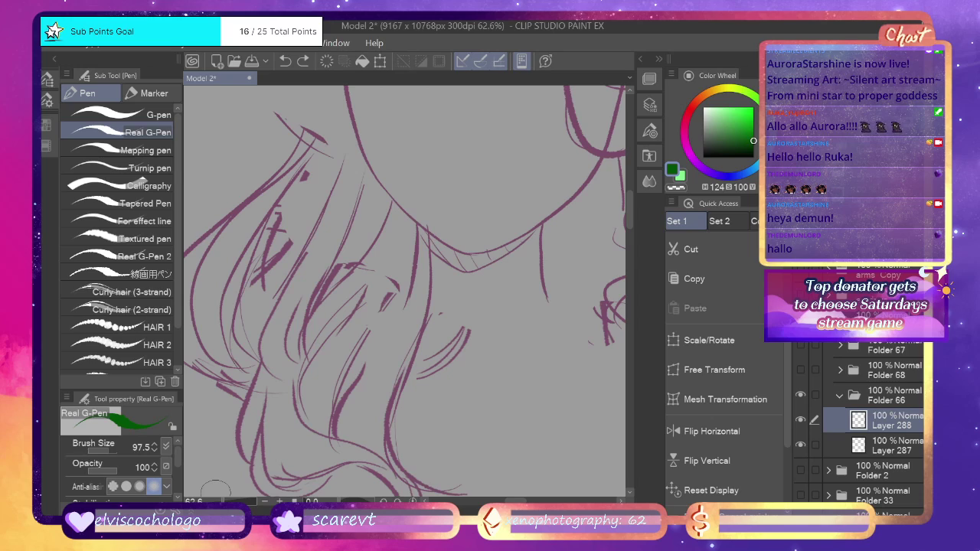
pyautogui.moveTo(399, 172)
pyautogui.mouseDown()
pyautogui.moveTo(338, 274)
pyautogui.moveTo(309, 355)
pyautogui.mouseUp()
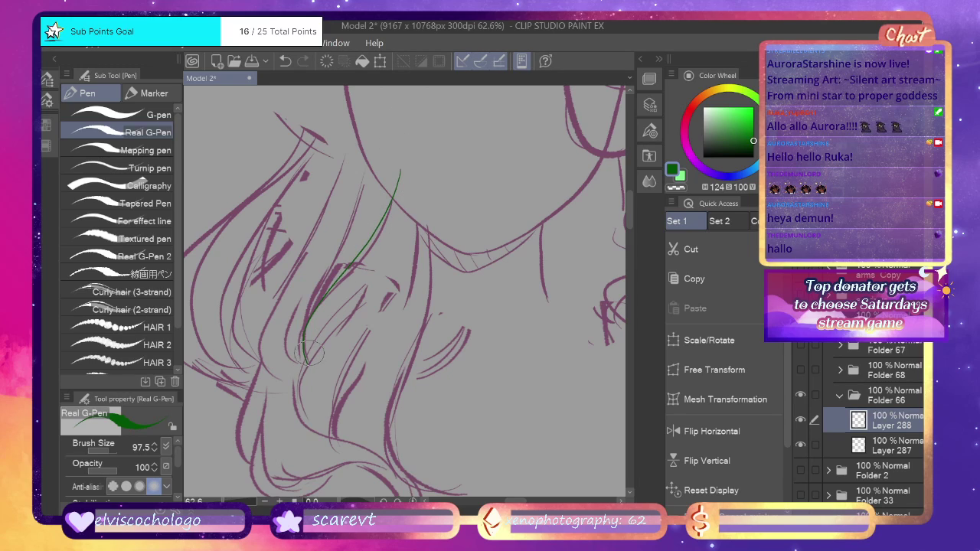
pyautogui.hotkey('ctrl', 'z')
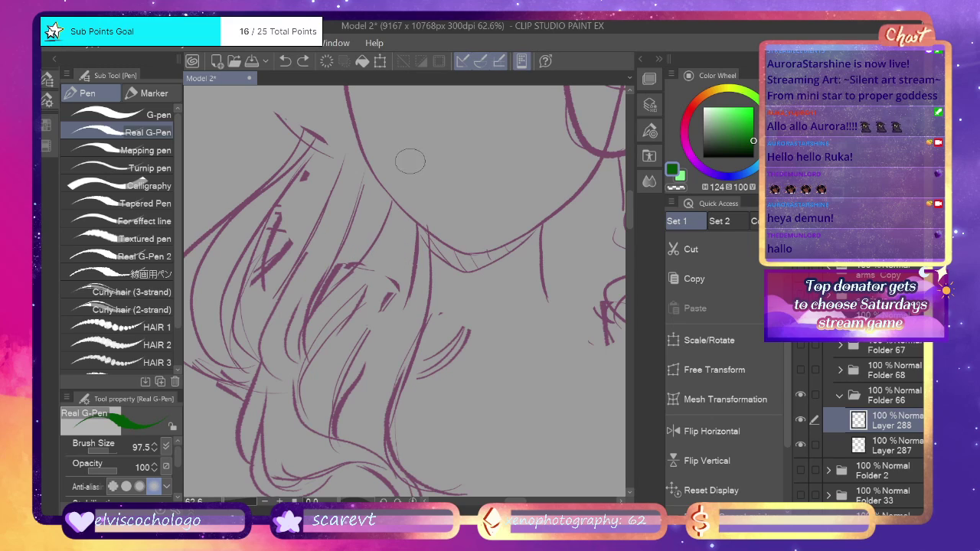
pyautogui.moveTo(399, 138)
pyautogui.mouseDown()
pyautogui.moveTo(380, 219)
pyautogui.moveTo(298, 337)
pyautogui.moveTo(341, 434)
pyautogui.moveTo(383, 201)
pyautogui.mouseUp()
pyautogui.hotkey('ctrl', 'z')
pyautogui.hotkey('ctrl', 'z')
pyautogui.moveTo(316, 435)
pyautogui.mouseDown()
pyautogui.moveTo(300, 366)
pyautogui.moveTo(382, 209)
pyautogui.mouseUp()
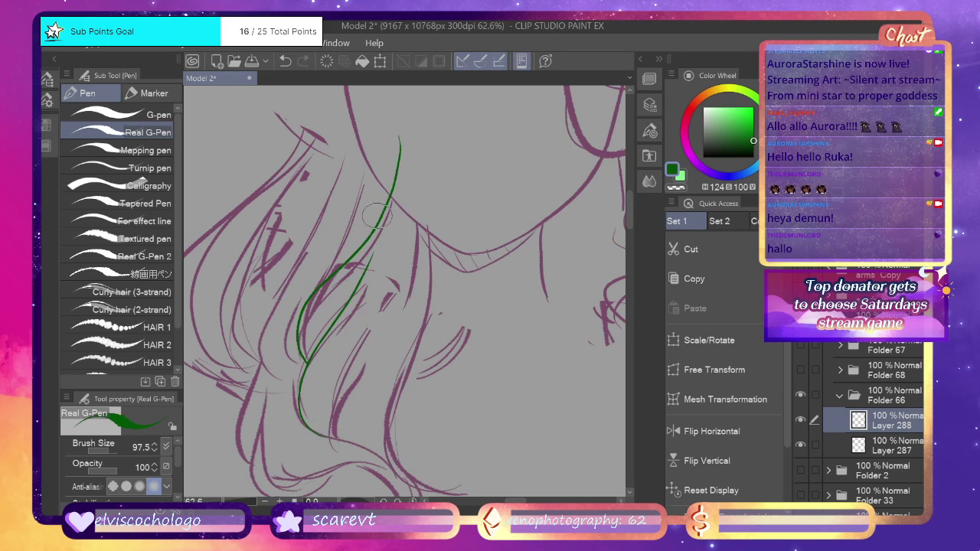
# Ink the third lock's inner strand lines, running the longer one down toward the lower tip.
pyautogui.scroll(-1, 630, 212)
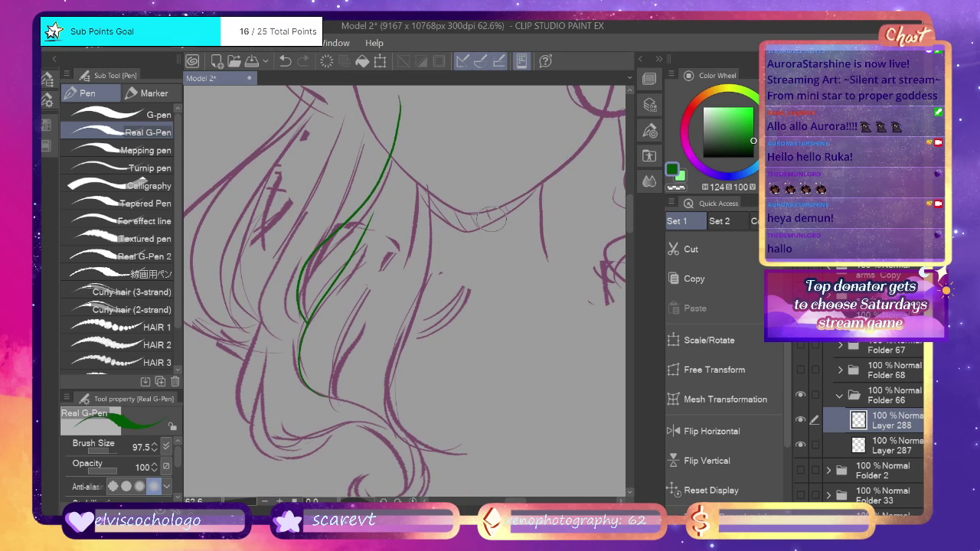
pyautogui.moveTo(387, 257); pyautogui.dragTo(400, 229)
pyautogui.hotkey('ctrl', 'z')
pyautogui.moveTo(410, 186)
pyautogui.mouseDown()
pyautogui.moveTo(395, 258)
pyautogui.moveTo(329, 369)
pyautogui.mouseUp()
pyautogui.hotkey('ctrl', 'z')
pyautogui.moveTo(375, 282)
pyautogui.mouseDown()
pyautogui.moveTo(332, 358)
pyautogui.moveTo(364, 421)
pyautogui.mouseUp()
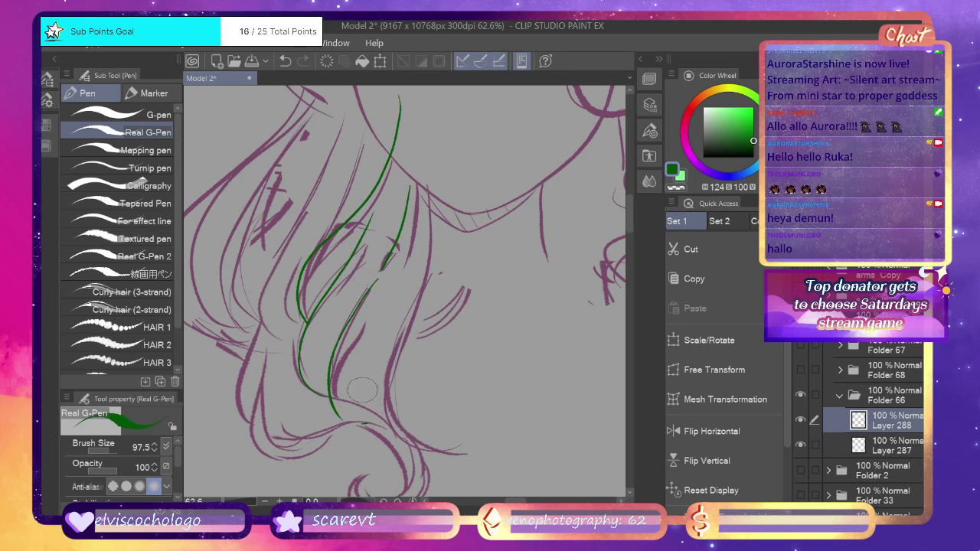
pyautogui.hotkey('ctrl', 'z')
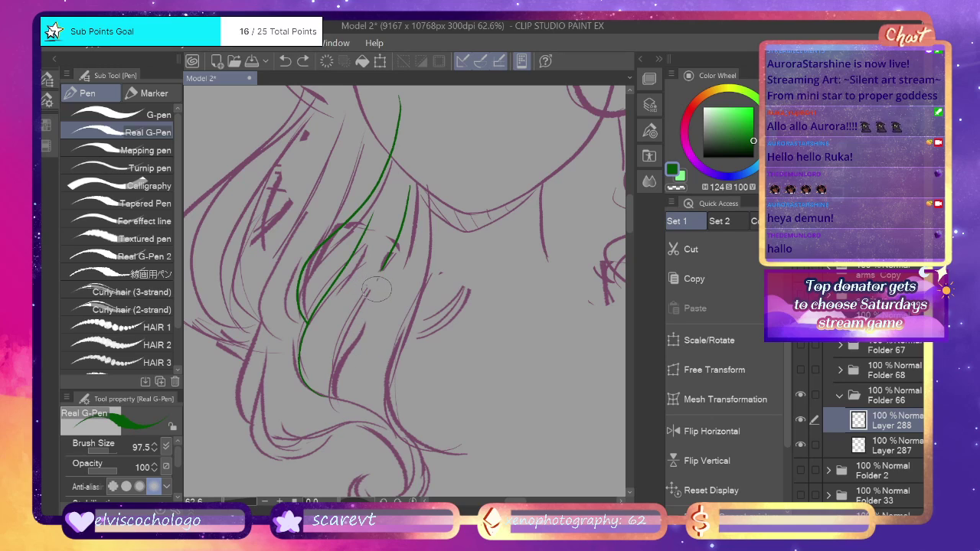
pyautogui.moveTo(375, 284)
pyautogui.mouseDown()
pyautogui.moveTo(342, 330)
pyautogui.moveTo(354, 420)
pyautogui.moveTo(378, 417)
pyautogui.moveTo(342, 412)
pyautogui.moveTo(333, 354)
pyautogui.moveTo(375, 264)
pyautogui.moveTo(331, 381)
pyautogui.moveTo(385, 428)
pyautogui.mouseUp()
pyautogui.hotkey('ctrl', 'z')
pyautogui.hotkey('ctrl', 'z')
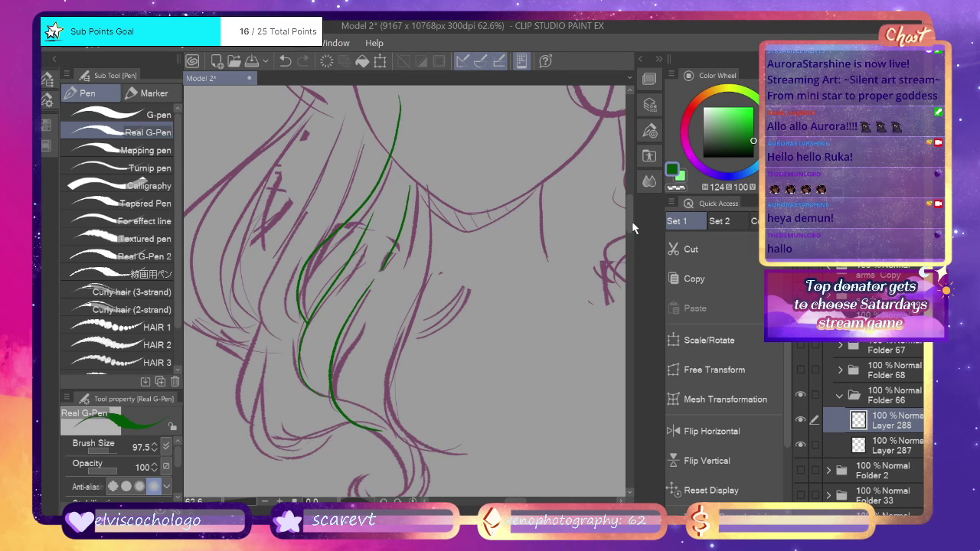
# Ink the third lock's neck-side edge down to a point and join it to the inner strand line along the bottom.
pyautogui.scroll(-2, 632, 229)
pyautogui.moveTo(427, 116)
pyautogui.mouseDown()
pyautogui.moveTo(432, 187)
pyautogui.moveTo(388, 332)
pyautogui.moveTo(395, 372)
pyautogui.moveTo(436, 412)
pyautogui.moveTo(481, 412)
pyautogui.mouseUp()
pyautogui.hotkey('ctrl', 'z')
pyautogui.moveTo(425, 107)
pyautogui.mouseDown()
pyautogui.moveTo(419, 230)
pyautogui.moveTo(392, 299)
pyautogui.moveTo(413, 391)
pyautogui.moveTo(465, 401)
pyautogui.mouseUp()
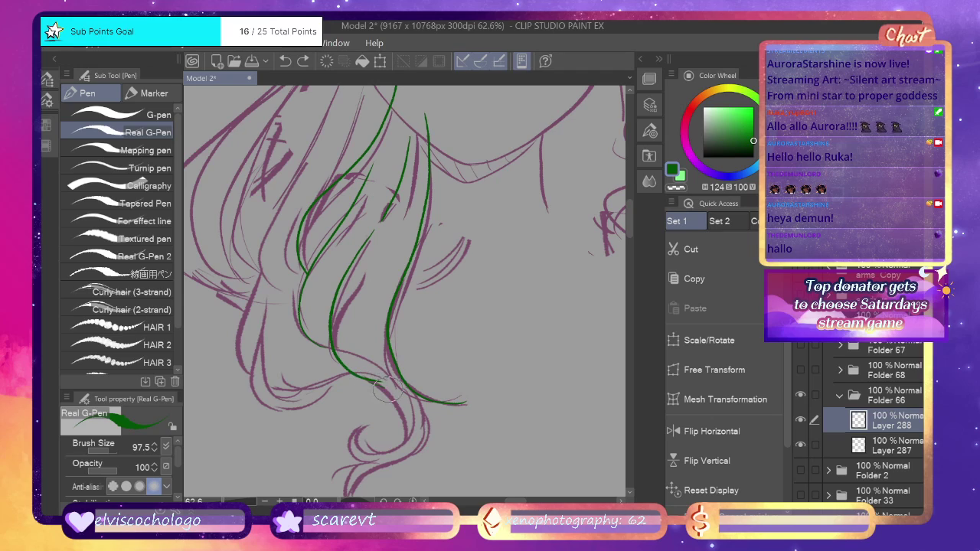
pyautogui.moveTo(462, 404)
pyautogui.mouseDown()
pyautogui.moveTo(420, 414)
pyautogui.moveTo(366, 387)
pyautogui.moveTo(337, 354)
pyautogui.mouseUp()
pyautogui.hotkey('ctrl', 'z')
pyautogui.moveTo(462, 404)
pyautogui.mouseDown()
pyautogui.moveTo(435, 408)
pyautogui.moveTo(391, 392)
pyautogui.moveTo(375, 366)
pyautogui.mouseUp()
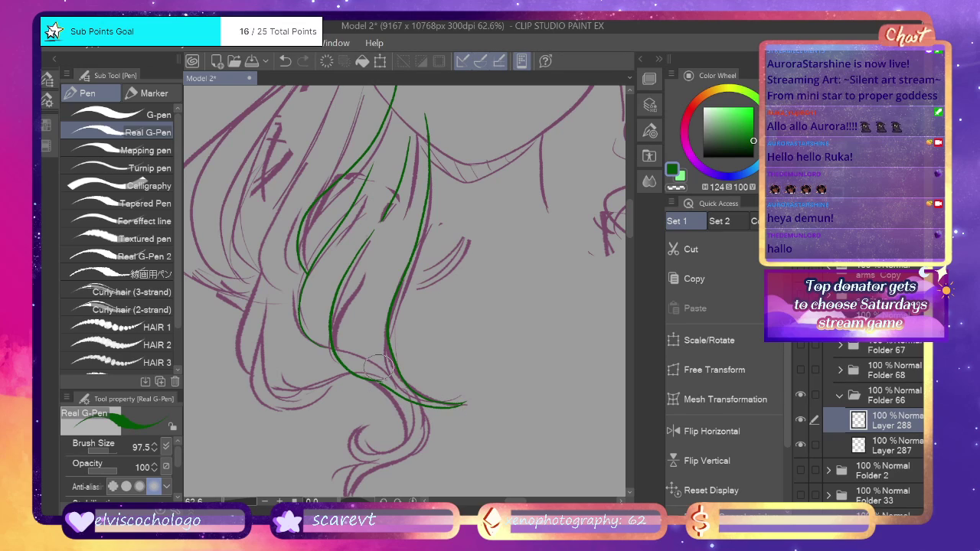
pyautogui.hotkey('ctrl', 'z')
pyautogui.moveTo(461, 404); pyautogui.dragTo(467, 402)
# Clean up the third lock's lower tip and extend it into a sharper point in dark green.
pyautogui.moveTo(233, 502); pyautogui.dragTo(240, 502)
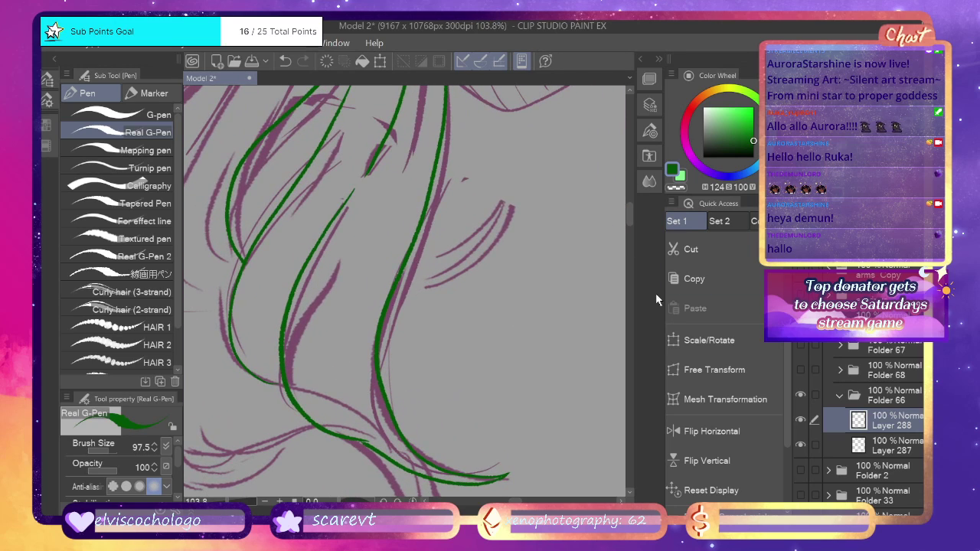
pyautogui.moveTo(633, 205); pyautogui.dragTo(633, 223)
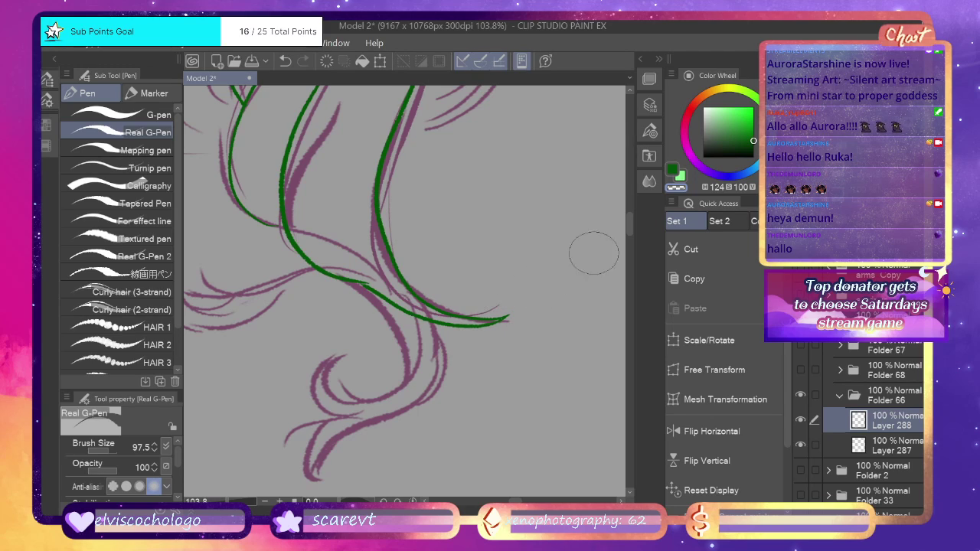
pyautogui.moveTo(486, 324); pyautogui.dragTo(519, 307)
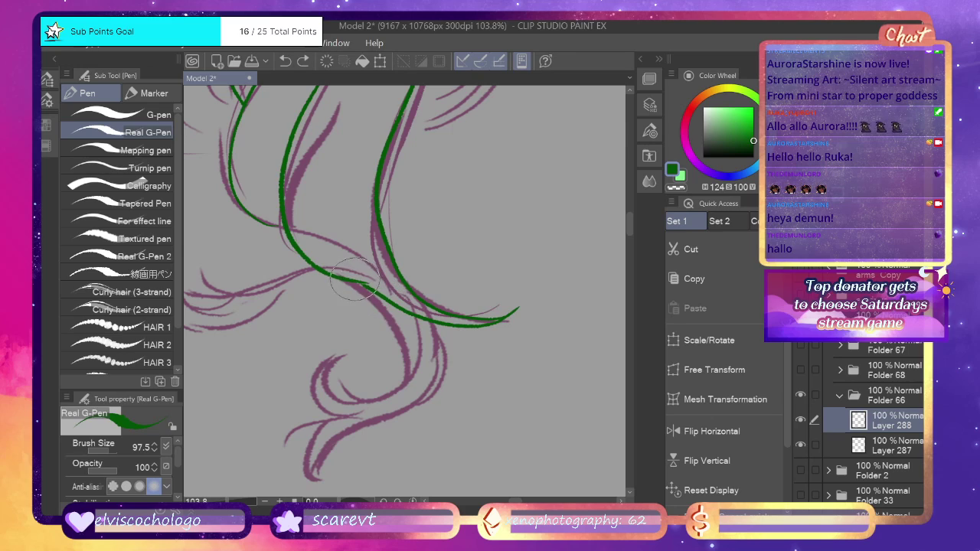
pyautogui.moveTo(261, 222)
pyautogui.mouseDown()
pyautogui.moveTo(285, 234)
pyautogui.moveTo(236, 199)
pyautogui.moveTo(289, 233)
pyautogui.mouseUp()
pyautogui.hotkey('ctrl', 'z')
pyautogui.hotkey('ctrl', 'z')
# On Layer 287, close the top of the third lock in light green and fill the lock using Refer other layers.
pyautogui.moveTo(229, 502); pyautogui.dragTo(224, 502)
pyautogui.moveTo(629, 215); pyautogui.dragTo(632, 193)
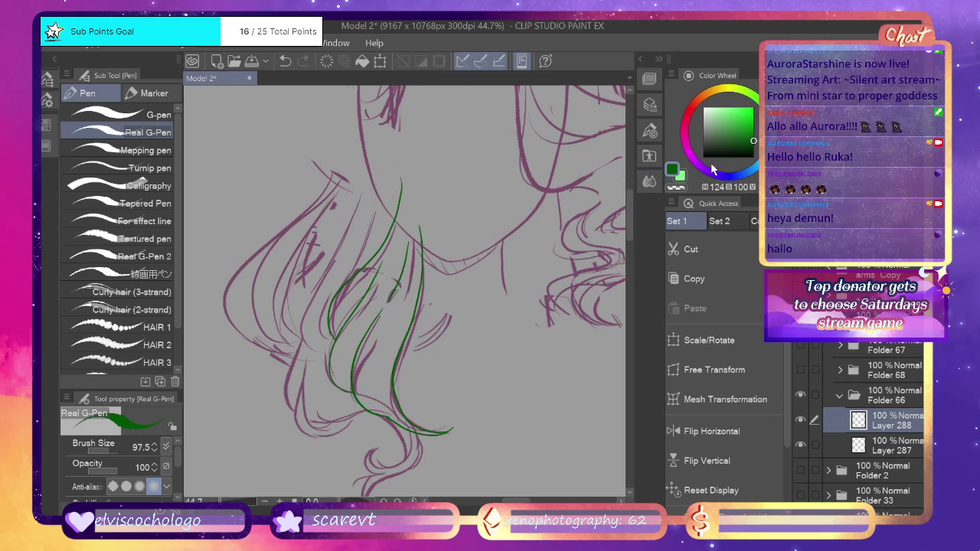
pyautogui.click(871, 445)
pyautogui.click(681, 177)
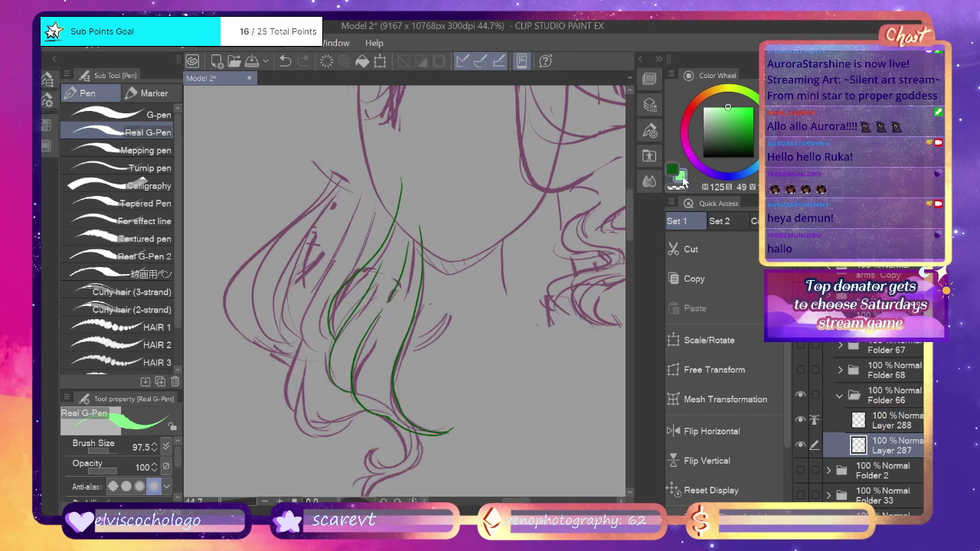
pyautogui.moveTo(418, 224); pyautogui.dragTo(405, 182)
pyautogui.press('g')
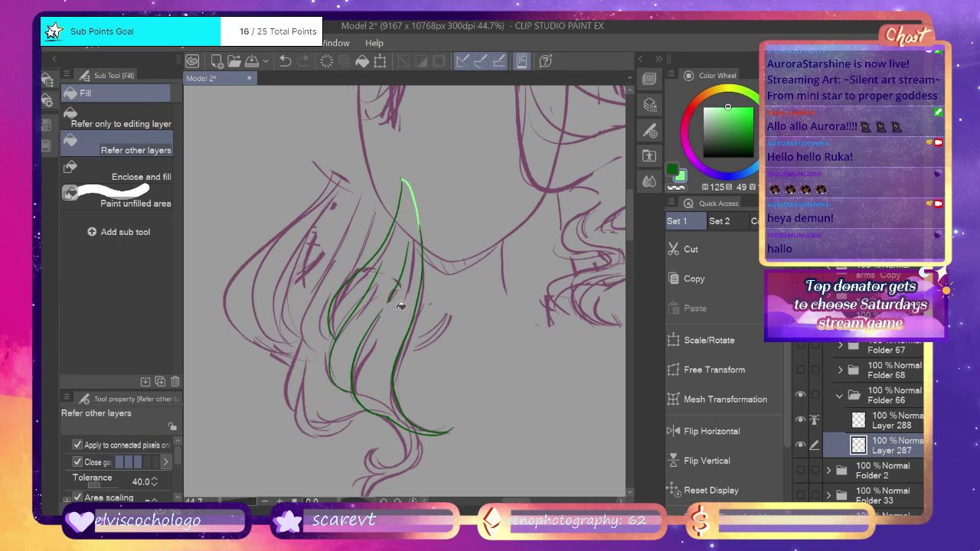
pyautogui.click(400, 306)
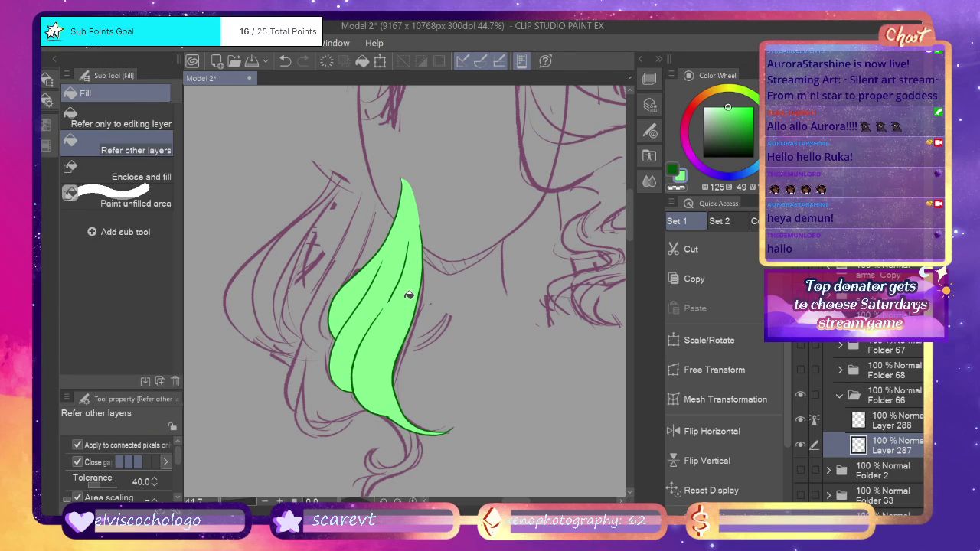
# Show Folders 68 and 67 again beside the third lock and collapse Folder 66.
pyautogui.click(800, 371)
pyautogui.click(800, 348)
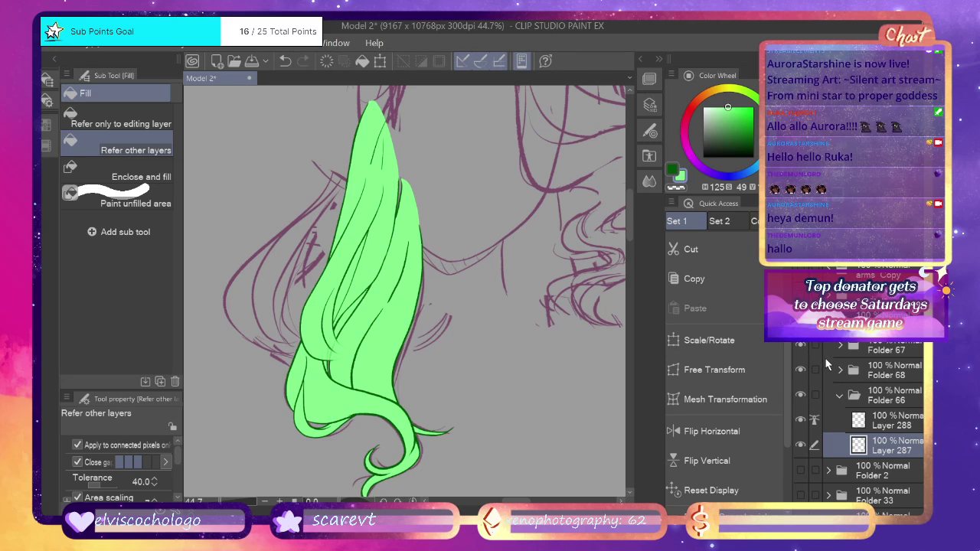
pyautogui.moveTo(519, 502); pyautogui.dragTo(517, 502)
pyautogui.click(870, 413)
pyautogui.click(840, 395)
# In Folder 67, soften the top of the second lock's fill on Layer 271 with the transparent Soft airbrush.
pyautogui.click(841, 346)
pyautogui.click(868, 374)
pyautogui.click(860, 393)
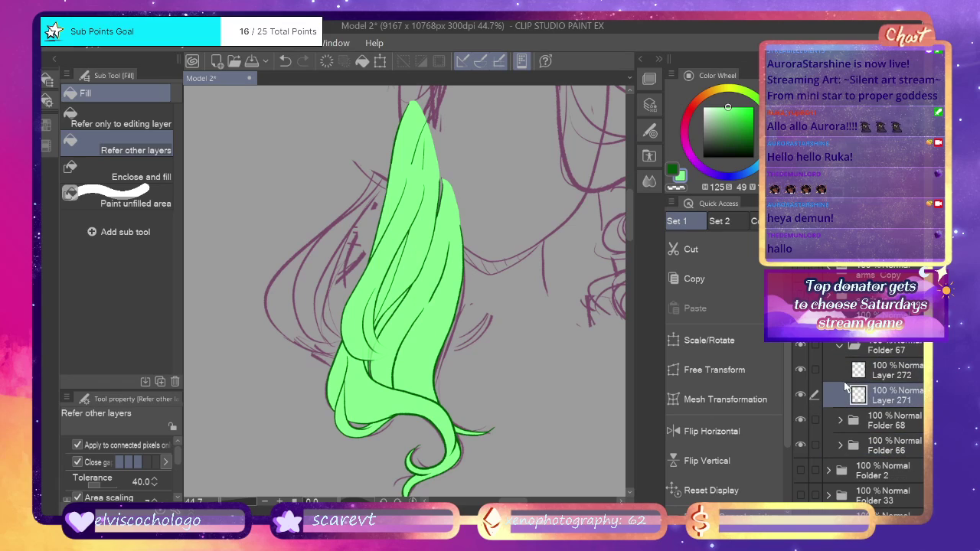
pyautogui.press('b')
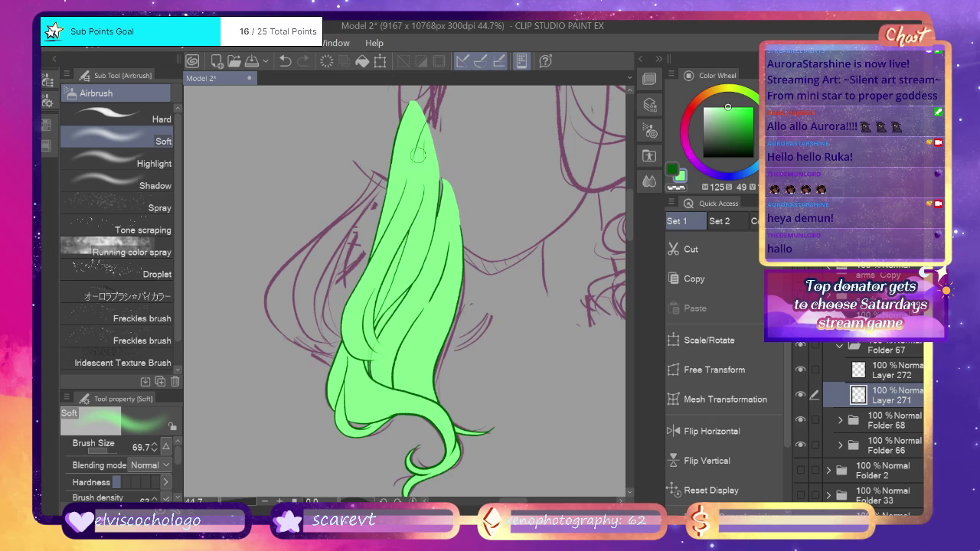
pyautogui.hotkey('ctrl', 'z')
pyautogui.click(676, 187)
pyautogui.moveTo(408, 166); pyautogui.dragTo(422, 156)
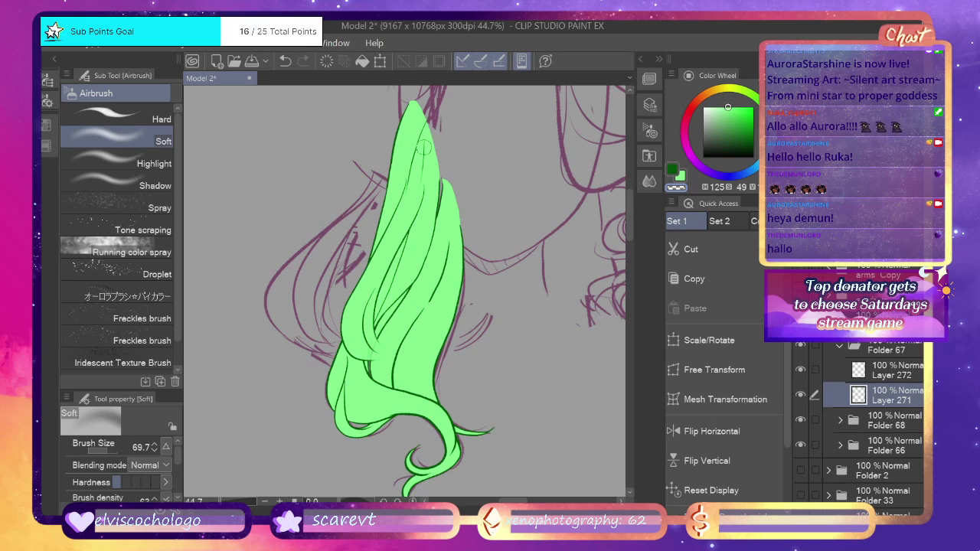
# Set the airbrush size to 136.3 and fade the second lock's top further with Folder 68 hidden, then show that folder again.
pyautogui.click(858, 362)
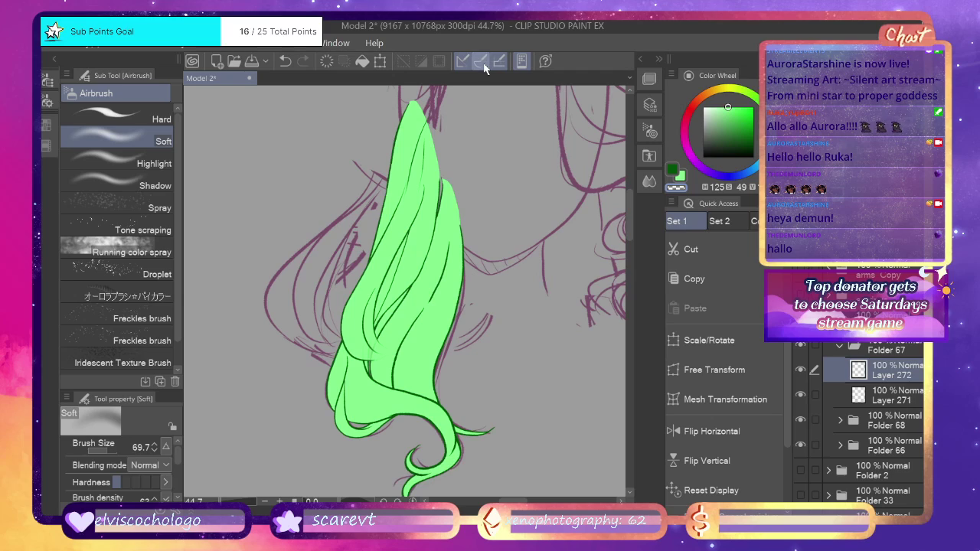
pyautogui.moveTo(109, 450); pyautogui.dragTo(111, 451)
pyautogui.click(801, 421)
pyautogui.click(892, 395)
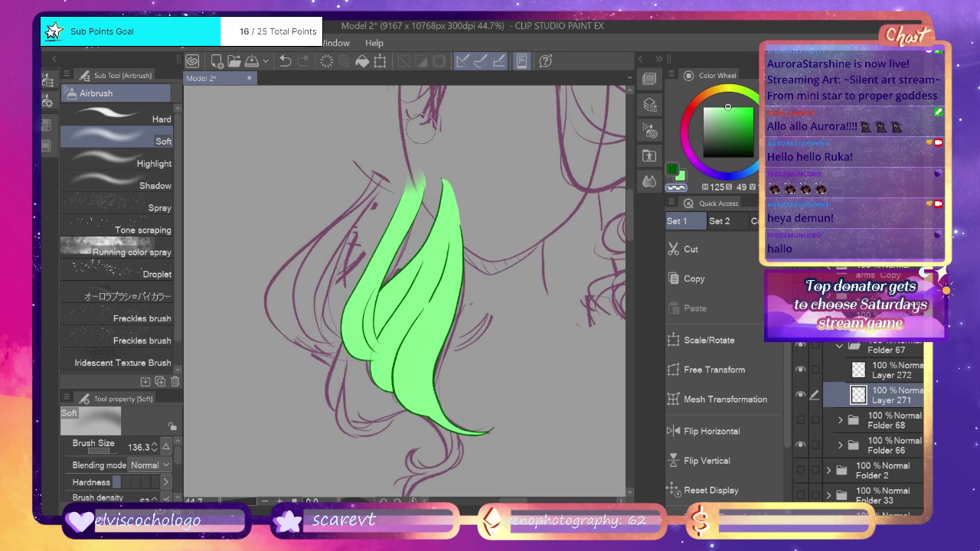
pyautogui.moveTo(410, 185); pyautogui.dragTo(414, 170)
pyautogui.click(801, 421)
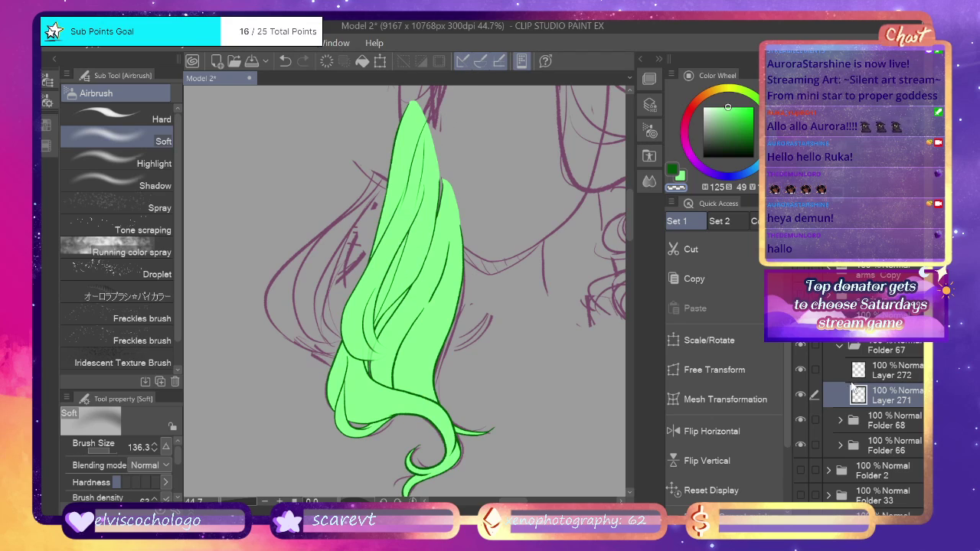
# Collapse Folder 67 and review how the three locks blend at full view and up close.
pyautogui.click(873, 371)
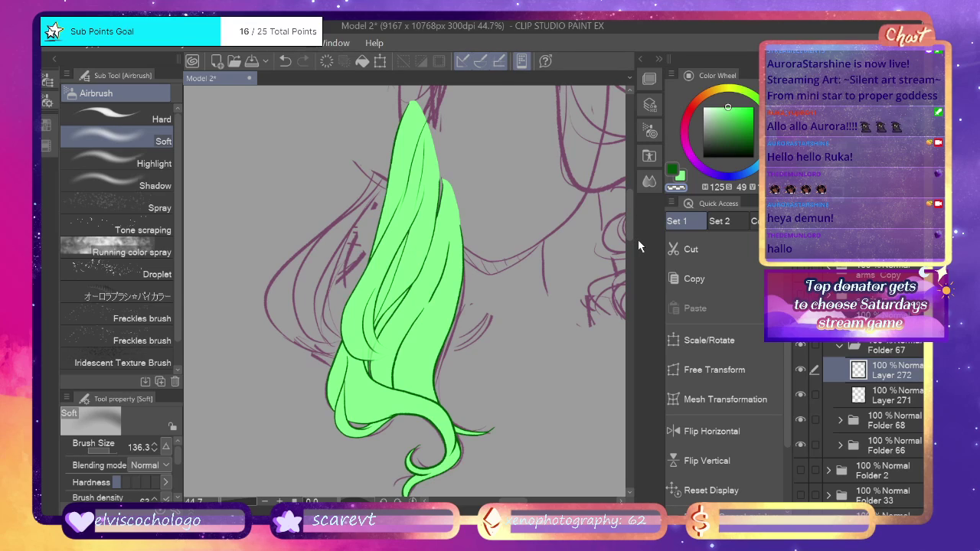
pyautogui.click(840, 346)
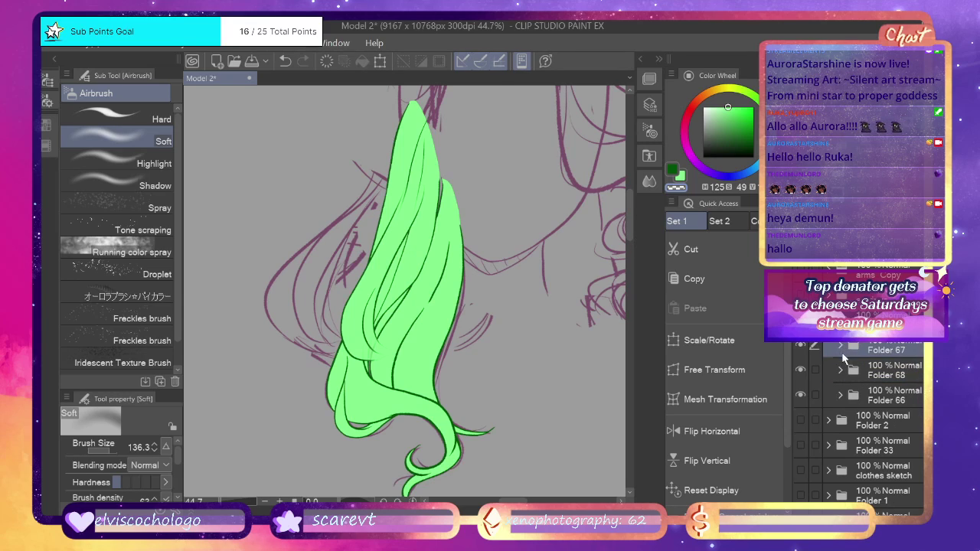
pyautogui.moveTo(221, 502); pyautogui.dragTo(215, 512)
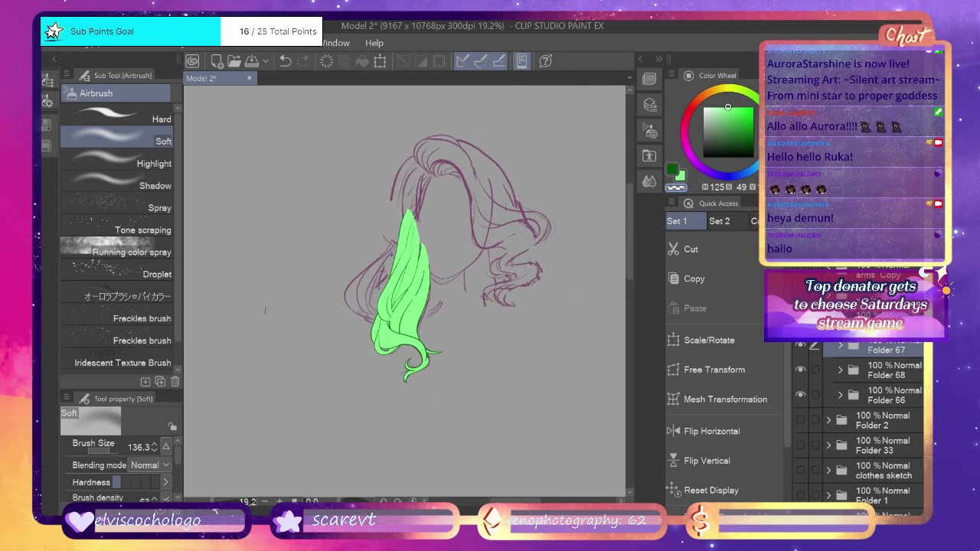
pyautogui.scroll(5, 217, 502)
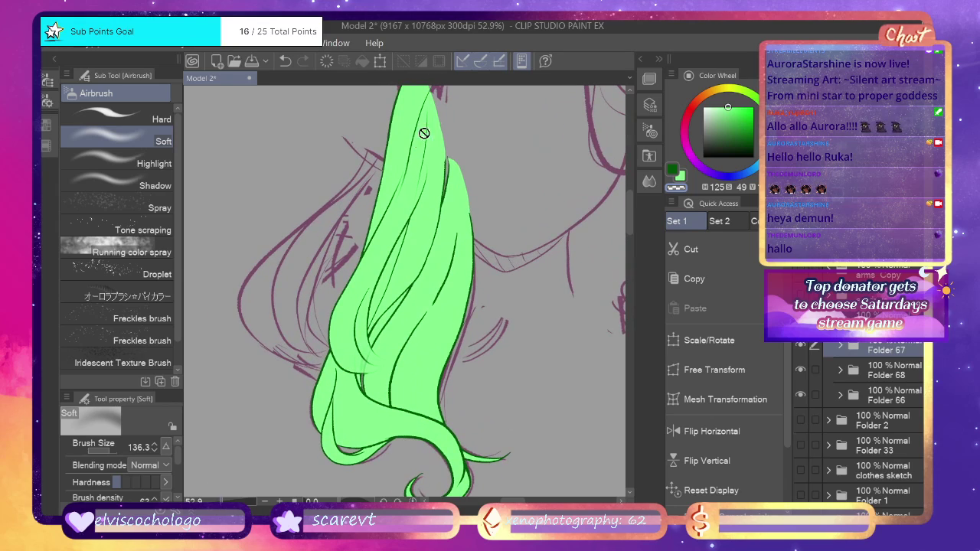
# Create Folder 69 above Folder 66 with two empty layers inside, and hide Folders 67 and 68.
pyautogui.click(873, 396)
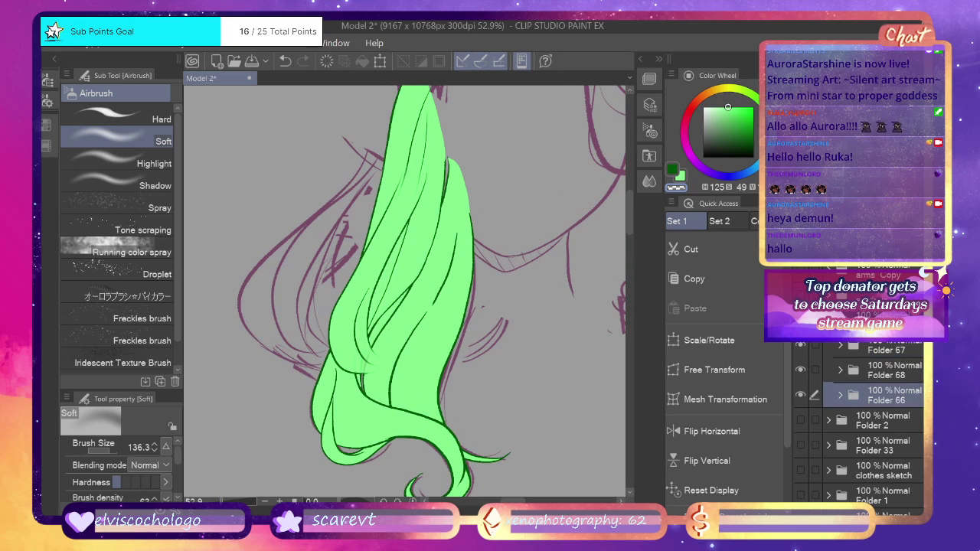
pyautogui.hotkey('ctrl', 'g')
pyautogui.moveTo(809, 353); pyautogui.dragTo(806, 374)
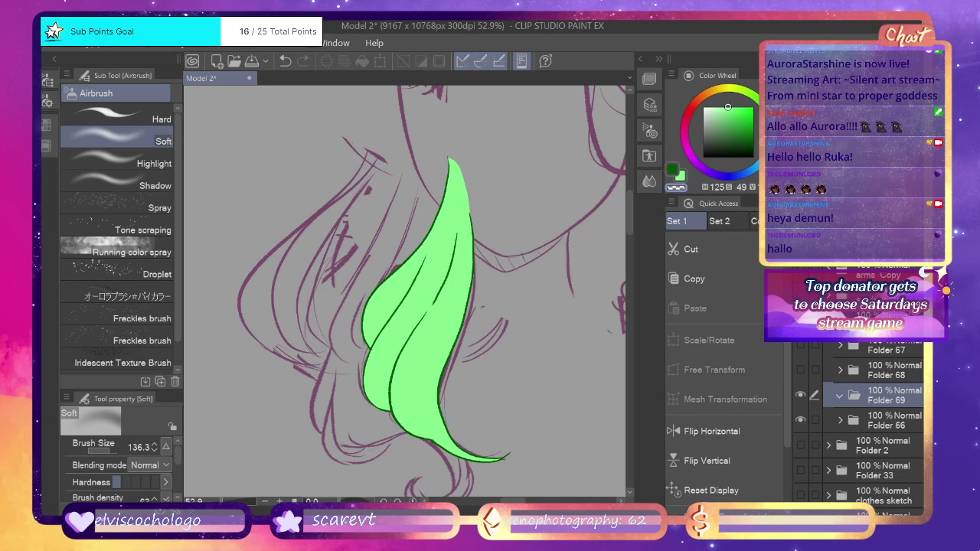
pyautogui.hotkey('ctrl', 'shift', 'n')
pyautogui.hotkey('ctrl', 'shift', 'n')
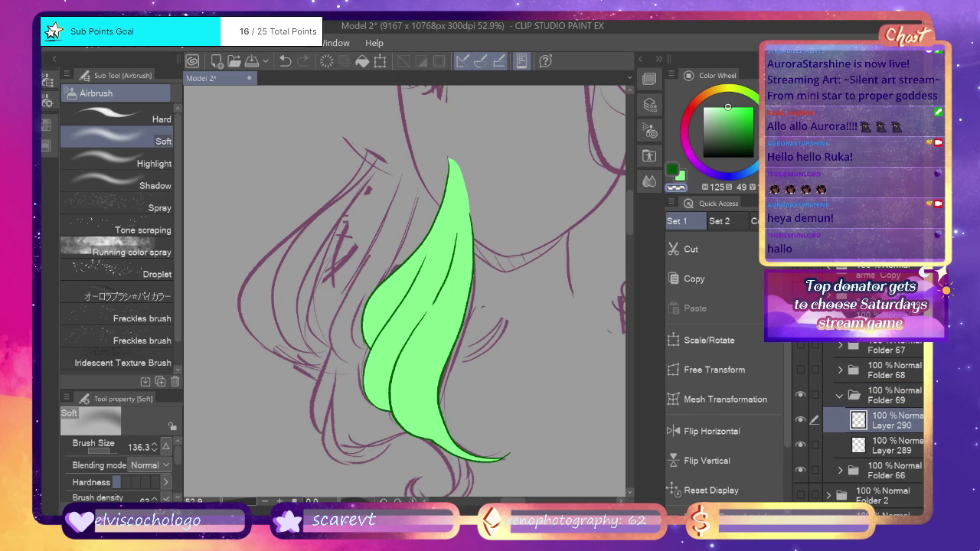
# On Layer 290, draw the fourth lock's long outer curve over the sketch with the dark green Real G-Pen.
pyautogui.click(673, 169)
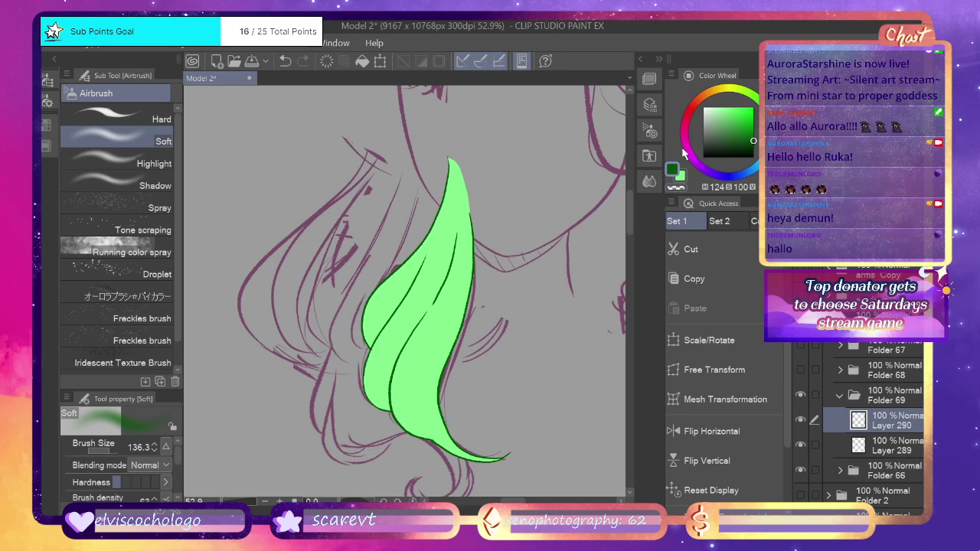
pyautogui.press('p')
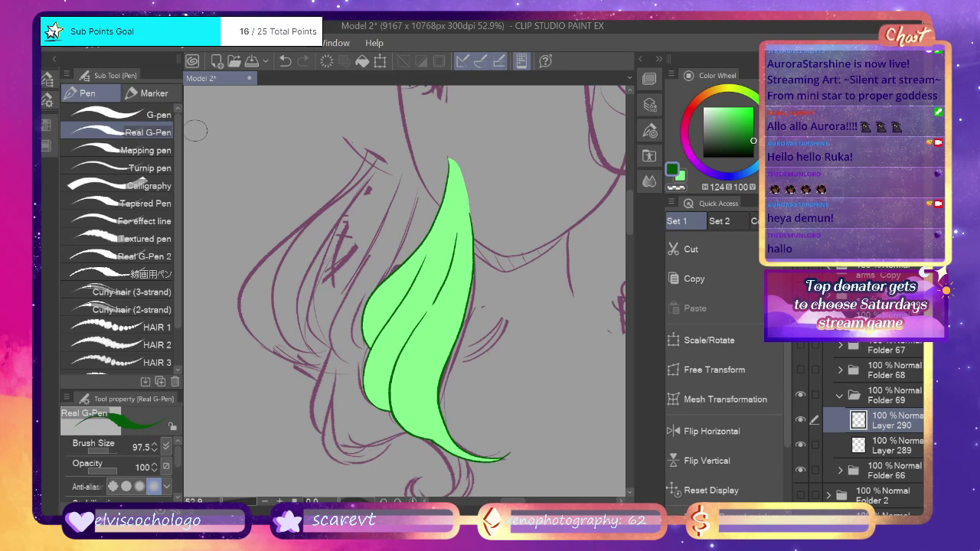
pyautogui.moveTo(386, 134)
pyautogui.mouseDown()
pyautogui.moveTo(239, 290)
pyautogui.moveTo(331, 375)
pyautogui.mouseUp()
pyautogui.hotkey('ctrl', 'z')
pyautogui.moveTo(381, 129)
pyautogui.mouseDown()
pyautogui.moveTo(253, 257)
pyautogui.moveTo(262, 360)
pyautogui.moveTo(337, 357)
pyautogui.mouseUp()
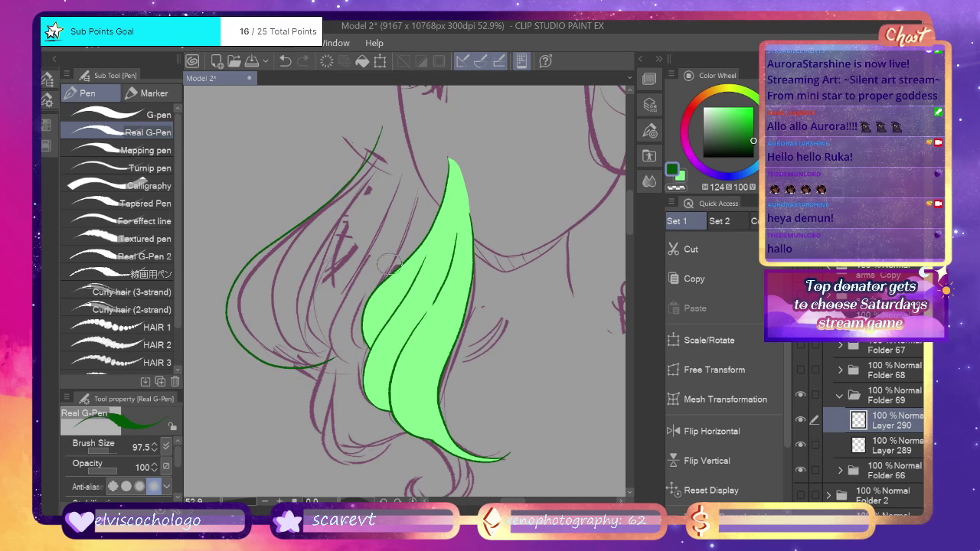
# Draw two inner strand curves from the fourth lock's narrow upper part down to its tip.
pyautogui.moveTo(382, 147)
pyautogui.mouseDown()
pyautogui.moveTo(317, 215)
pyautogui.moveTo(282, 341)
pyautogui.moveTo(341, 358)
pyautogui.moveTo(377, 157)
pyautogui.moveTo(270, 306)
pyautogui.moveTo(340, 355)
pyautogui.mouseUp()
pyautogui.hotkey('ctrl', 'z')
pyautogui.moveTo(358, 191)
pyautogui.mouseDown()
pyautogui.moveTo(300, 324)
pyautogui.moveTo(326, 347)
pyautogui.mouseUp()
pyautogui.hotkey('ctrl', 'z')
pyautogui.moveTo(378, 162)
pyautogui.mouseDown()
pyautogui.moveTo(325, 228)
pyautogui.moveTo(309, 341)
pyautogui.moveTo(328, 190)
pyautogui.moveTo(326, 347)
pyautogui.moveTo(392, 144)
pyautogui.mouseUp()
pyautogui.hotkey('ctrl', 'z')
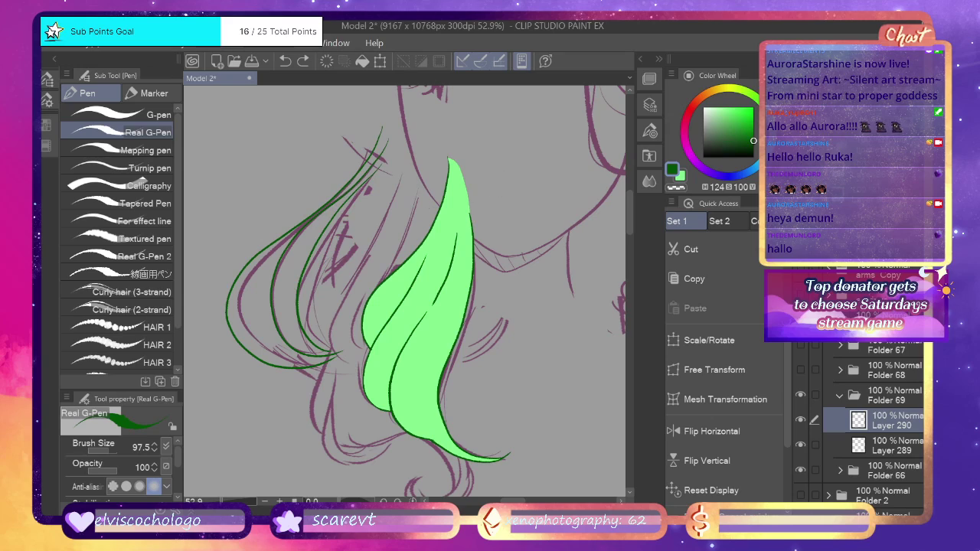
# Draw the fourth lock's inner edge curve, redrawing it until it fits, and check it briefly against Folder 68.
pyautogui.moveTo(334, 350)
pyautogui.mouseDown()
pyautogui.moveTo(338, 229)
pyautogui.moveTo(389, 159)
pyautogui.mouseUp()
pyautogui.hotkey('ctrl', 'z')
pyautogui.moveTo(349, 211)
pyautogui.mouseDown()
pyautogui.moveTo(345, 354)
pyautogui.moveTo(389, 144)
pyautogui.mouseUp()
pyautogui.hotkey('ctrl', 'z')
pyautogui.hotkey('ctrl', 'z')
pyautogui.moveTo(348, 207)
pyautogui.mouseDown()
pyautogui.moveTo(317, 298)
pyautogui.moveTo(335, 356)
pyautogui.mouseUp()
pyautogui.hotkey('ctrl', 'z')
pyautogui.moveTo(371, 173)
pyautogui.mouseDown()
pyautogui.moveTo(328, 237)
pyautogui.moveTo(318, 326)
pyautogui.moveTo(341, 358)
pyautogui.mouseUp()
pyautogui.hotkey('ctrl', 'z')
pyautogui.moveTo(368, 175)
pyautogui.mouseDown()
pyautogui.moveTo(330, 245)
pyautogui.moveTo(326, 318)
pyautogui.moveTo(344, 348)
pyautogui.mouseUp()
pyautogui.hotkey('ctrl', 'z')
pyautogui.click(800, 370)
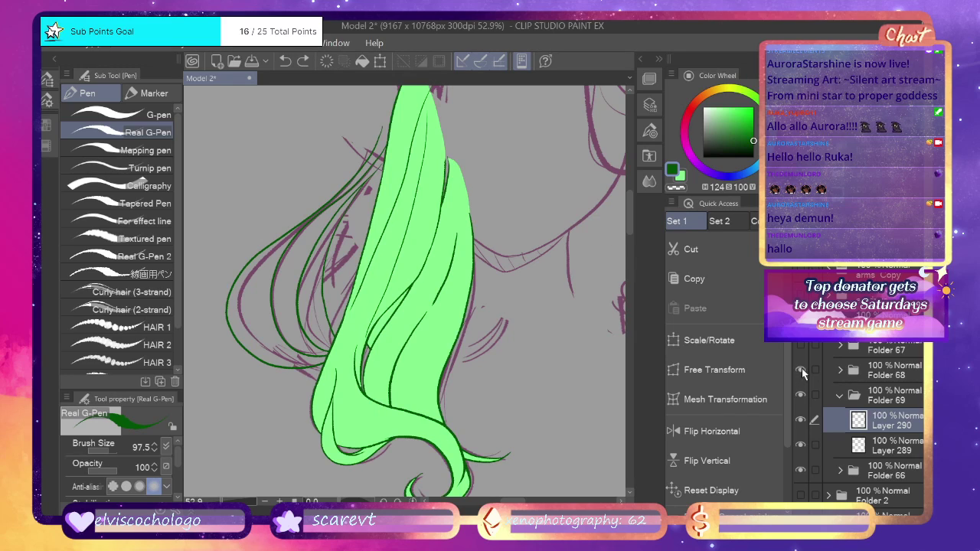
pyautogui.click(800, 371)
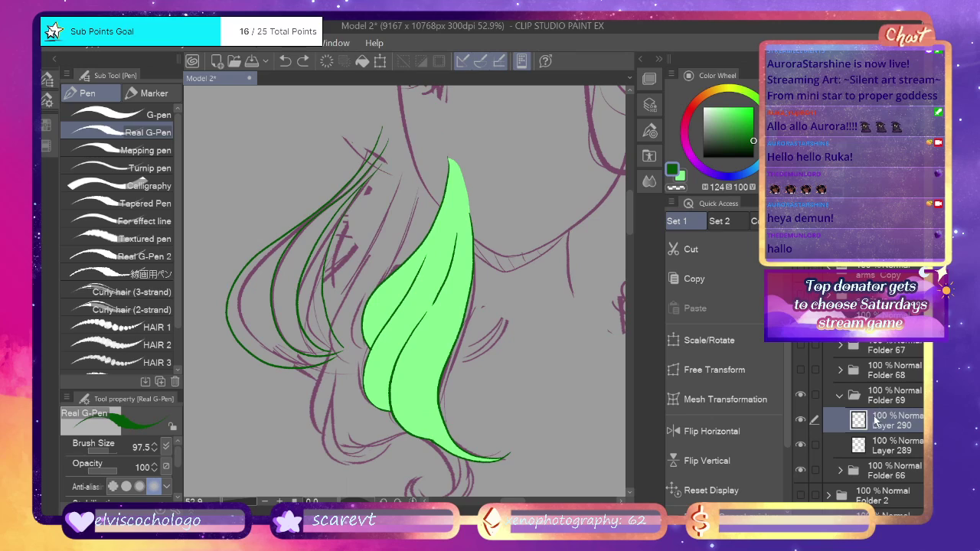
# Extend the fourth lock's lines upward toward the side of the head, undoing strokes that do not fit.
pyautogui.moveTo(386, 121); pyautogui.dragTo(374, 143)
pyautogui.hotkey('ctrl', 'z')
pyautogui.moveTo(394, 100)
pyautogui.mouseDown()
pyautogui.moveTo(376, 140)
pyautogui.moveTo(399, 89)
pyautogui.mouseUp()
pyautogui.hotkey('ctrl', 'z')
pyautogui.hotkey('ctrl', 'z')
pyautogui.moveTo(380, 135)
pyautogui.mouseDown()
pyautogui.moveTo(393, 100)
pyautogui.moveTo(455, 78)
pyautogui.moveTo(390, 123)
pyautogui.moveTo(385, 144)
pyautogui.moveTo(417, 100)
pyautogui.moveTo(445, 84)
pyautogui.moveTo(410, 102)
pyautogui.moveTo(411, 94)
pyautogui.moveTo(369, 174)
pyautogui.mouseUp()
pyautogui.hotkey('ctrl', 'z')
pyautogui.hotkey('ctrl', 'z')
# Set Layer 290 as the reference layer and close the lock's top and tip gaps on Layer 289 in light green.
pyautogui.click(680, 177)
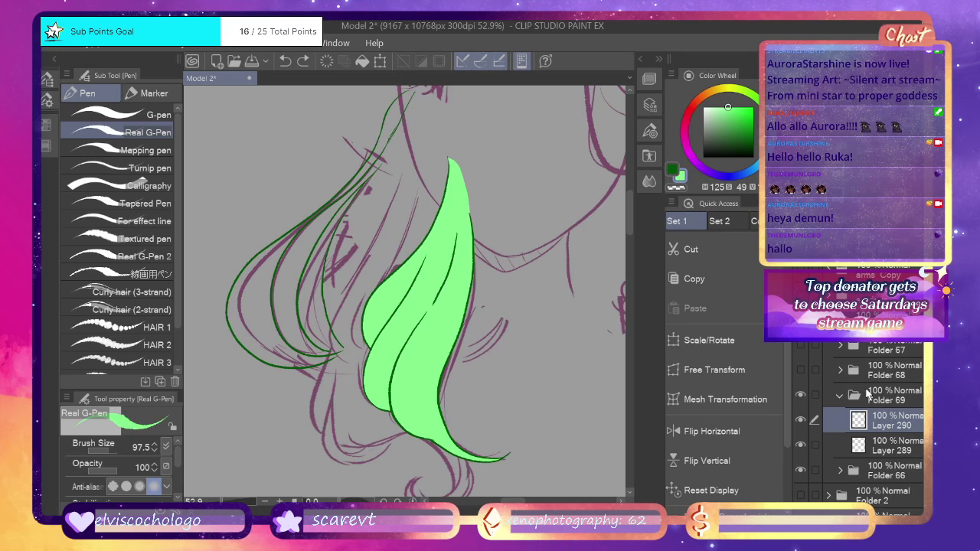
pyautogui.click(860, 439)
pyautogui.hotkey('alt', ']')
pyautogui.click(875, 452)
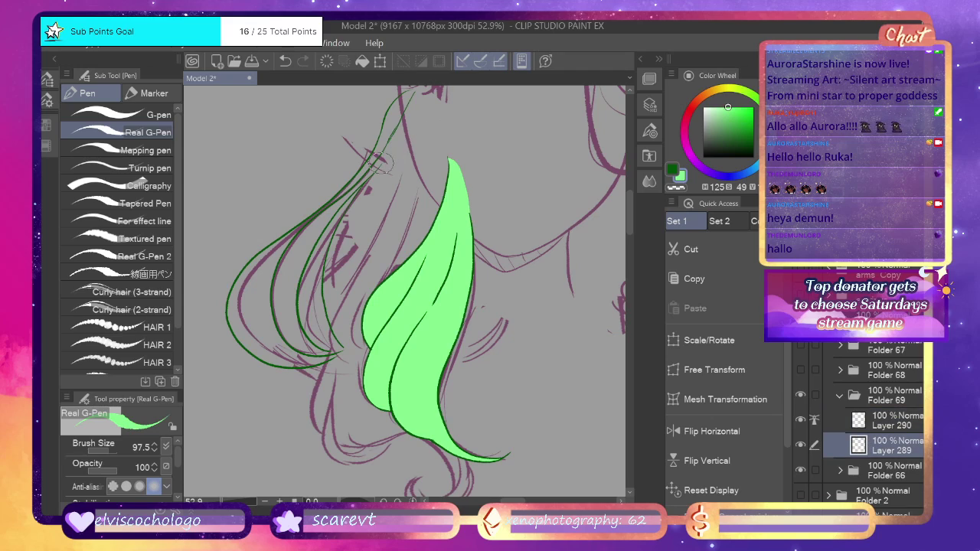
pyautogui.moveTo(383, 163); pyautogui.dragTo(413, 91)
pyautogui.moveTo(344, 350); pyautogui.dragTo(334, 356)
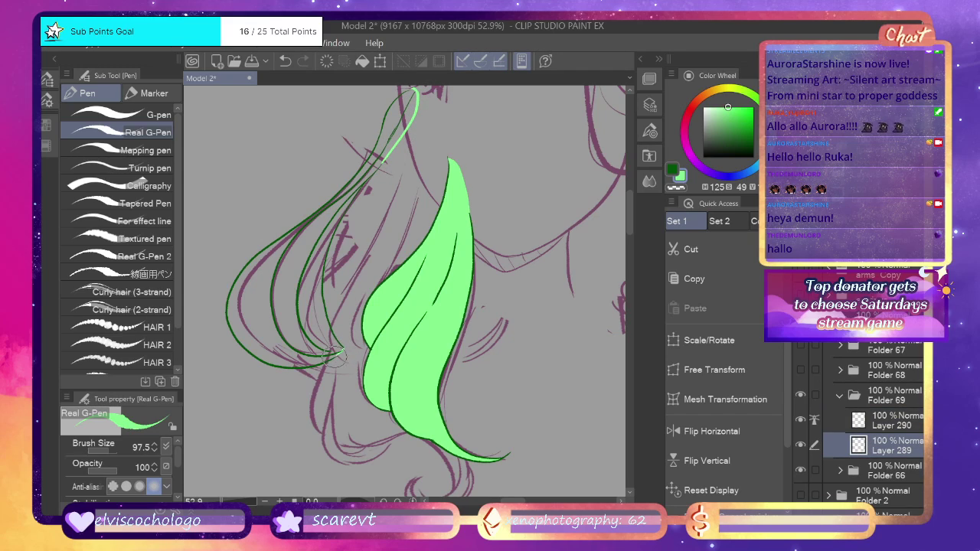
# Fill the fourth lock's sections with light green on Layer 289 using the Refer other layers fill.
pyautogui.press('g')
pyautogui.click(288, 282)
pyautogui.click(282, 301)
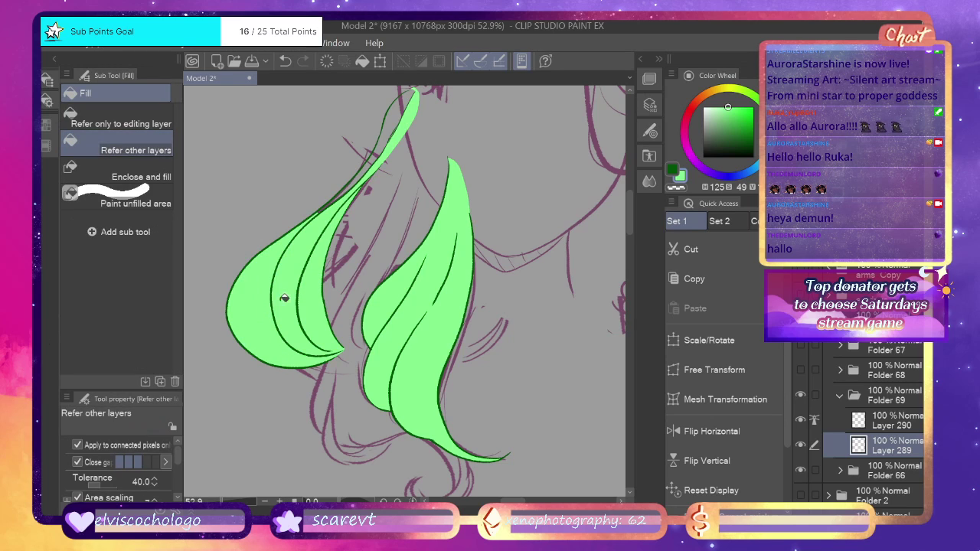
pyautogui.click(360, 178)
pyautogui.scroll(-5, 231, 409)
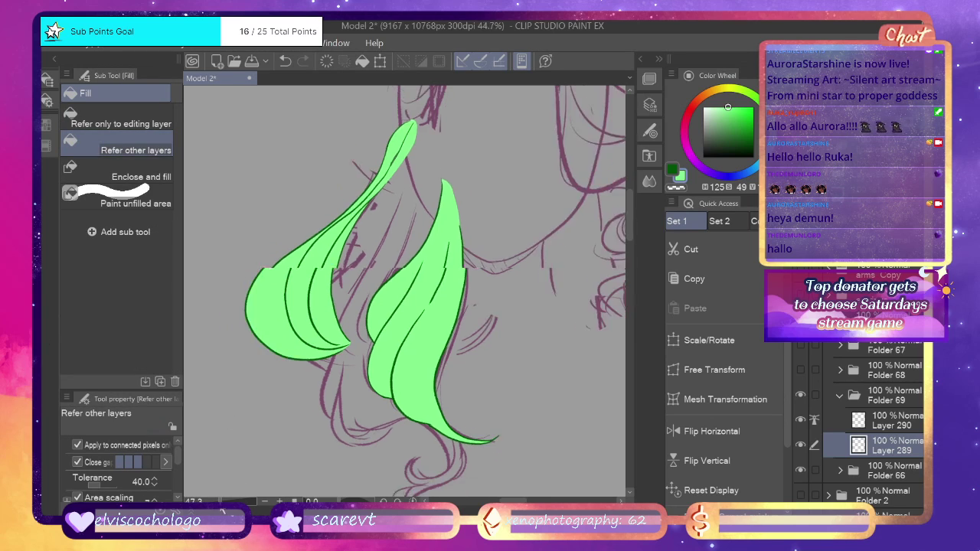
pyautogui.scroll(6, 231, 465)
# On Layer 290, add a thin dark green line along the inside of the lock's outer curve, redrawing it until smooth.
pyautogui.click(674, 169)
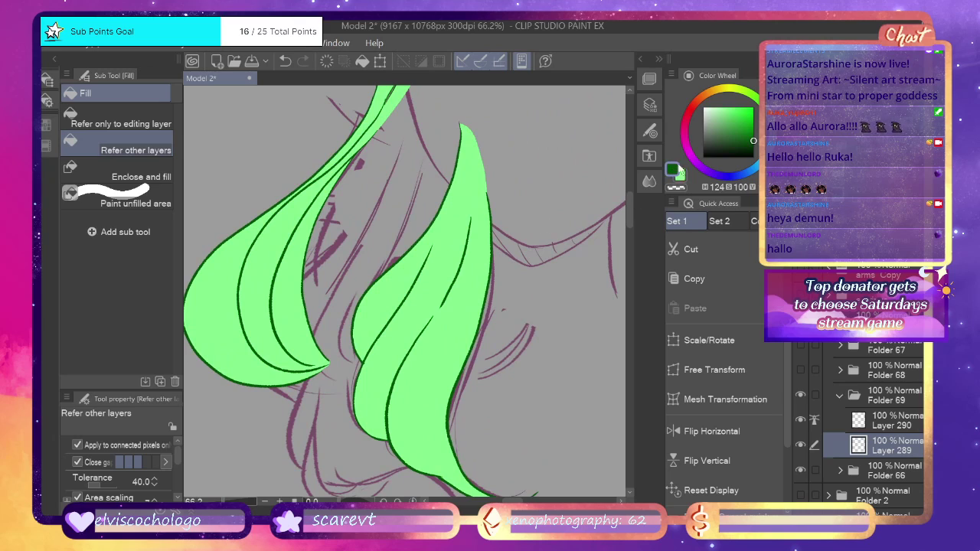
pyautogui.click(878, 422)
pyautogui.press('p')
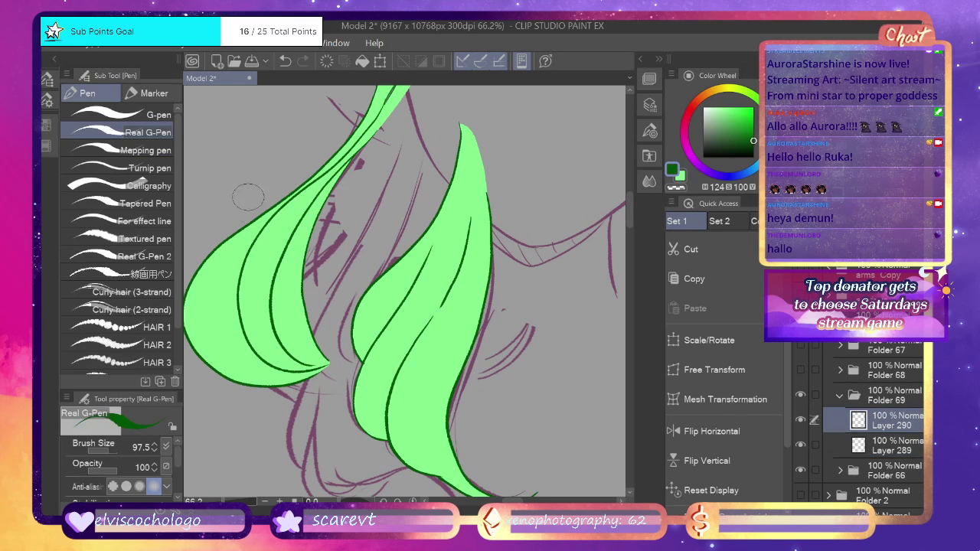
pyautogui.moveTo(258, 232)
pyautogui.mouseDown()
pyautogui.moveTo(204, 295)
pyautogui.moveTo(235, 365)
pyautogui.moveTo(279, 370)
pyautogui.mouseUp()
pyautogui.hotkey('ctrl', 'z')
pyautogui.moveTo(258, 231)
pyautogui.mouseDown()
pyautogui.moveTo(245, 238)
pyautogui.moveTo(299, 368)
pyautogui.moveTo(320, 364)
pyautogui.mouseUp()
pyautogui.hotkey('ctrl', 'z')
pyautogui.moveTo(260, 227)
pyautogui.mouseDown()
pyautogui.moveTo(206, 291)
pyautogui.moveTo(225, 352)
pyautogui.moveTo(300, 341)
pyautogui.mouseUp()
pyautogui.hotkey('ctrl', 'z')
pyautogui.moveTo(258, 225)
pyautogui.mouseDown()
pyautogui.moveTo(214, 282)
pyautogui.moveTo(208, 338)
pyautogui.moveTo(237, 365)
pyautogui.moveTo(270, 372)
pyautogui.mouseUp()
pyautogui.hotkey('ctrl', 'z')
pyautogui.moveTo(257, 226)
pyautogui.mouseDown()
pyautogui.moveTo(213, 275)
pyautogui.moveTo(200, 329)
pyautogui.moveTo(228, 368)
pyautogui.moveTo(329, 374)
pyautogui.mouseUp()
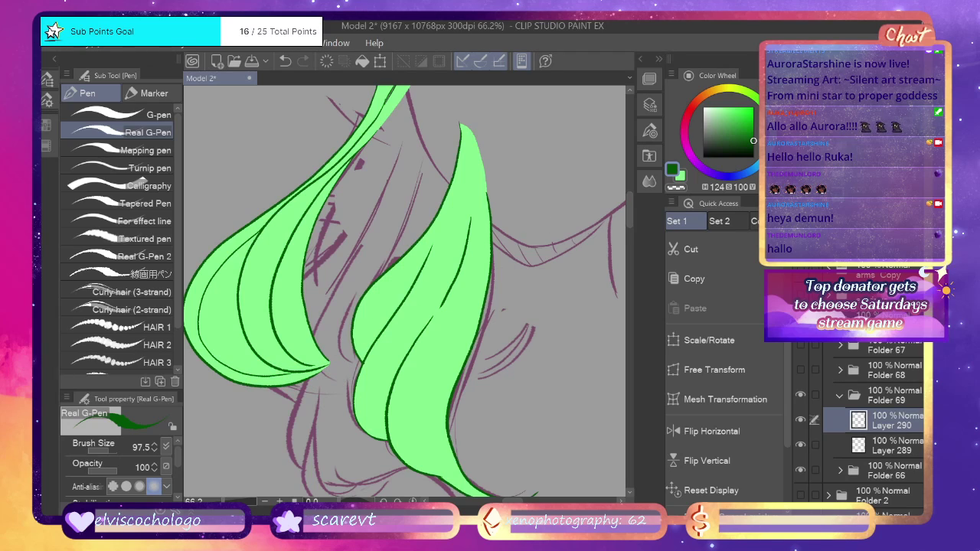
# Clear the fill inside the lock's outer loop on Layer 289 with transparent Fill and check it beside Folders 67 and 68.
pyautogui.click(681, 188)
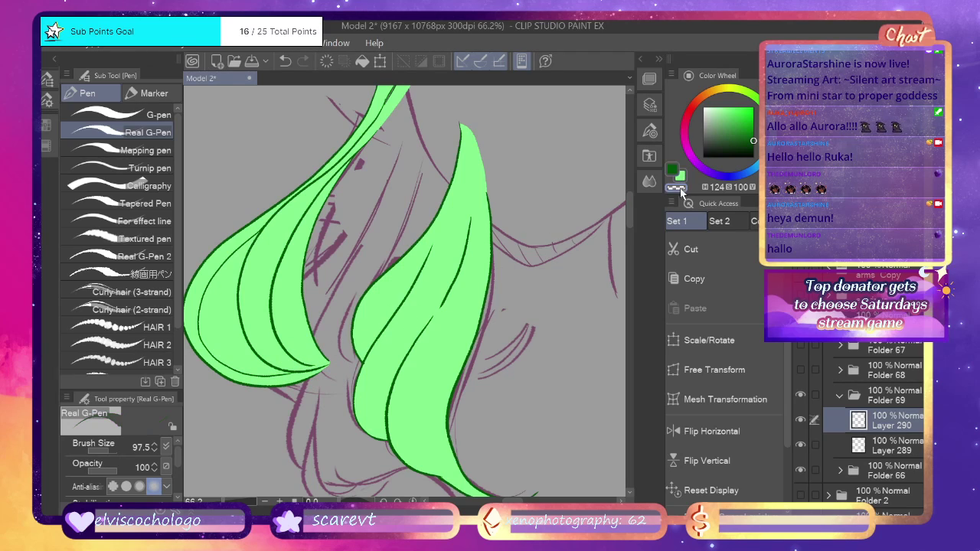
pyautogui.press('g')
pyautogui.click(858, 447)
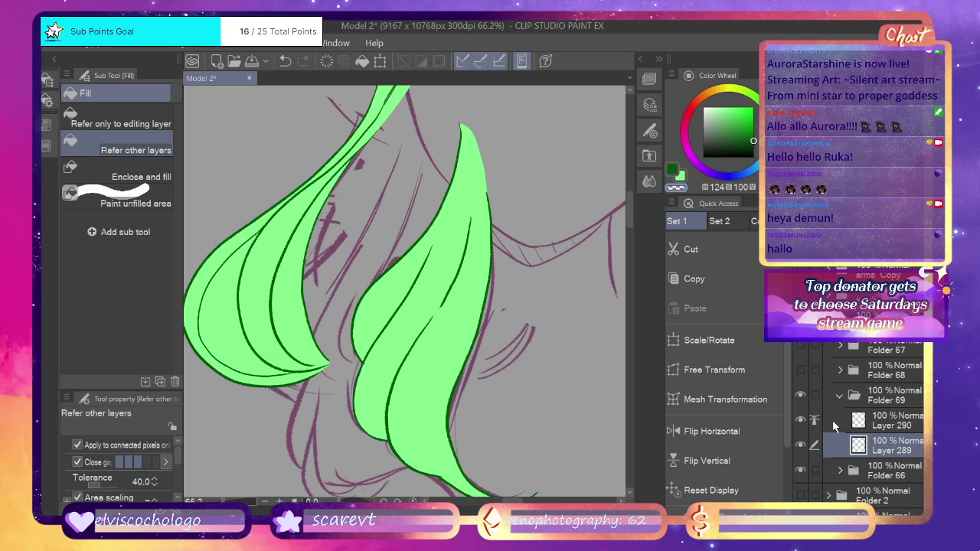
pyautogui.click(232, 299)
pyautogui.moveTo(228, 501); pyautogui.dragTo(220, 501)
pyautogui.click(800, 345)
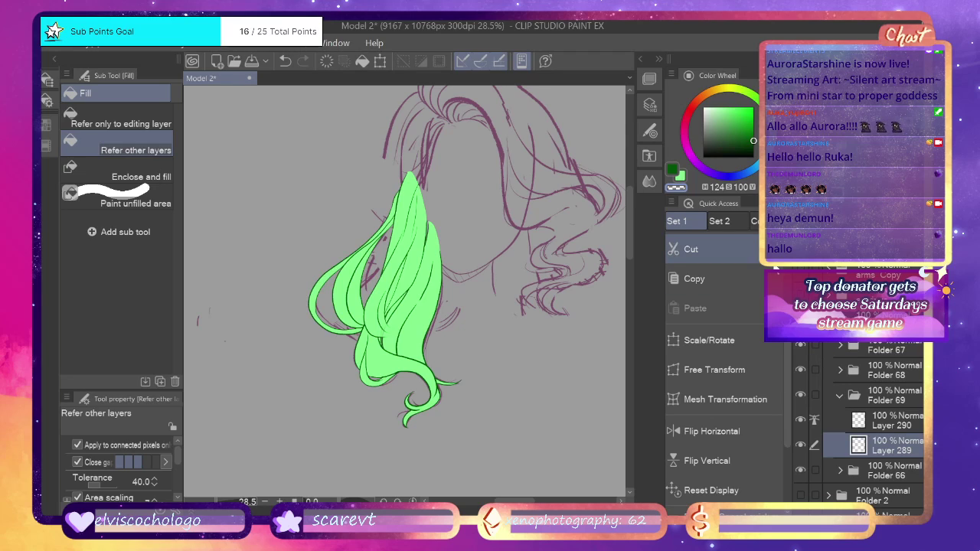
pyautogui.click(800, 370)
pyautogui.click(801, 348)
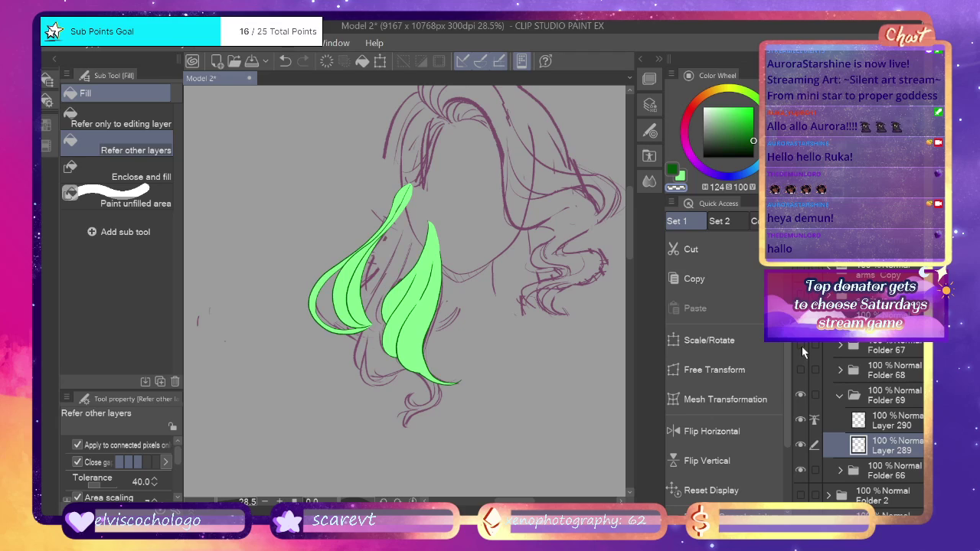
# On Layer 289, outline the area between the third and fourth locks in light green and fill it.
pyautogui.click(683, 174)
pyautogui.click(36, 191)
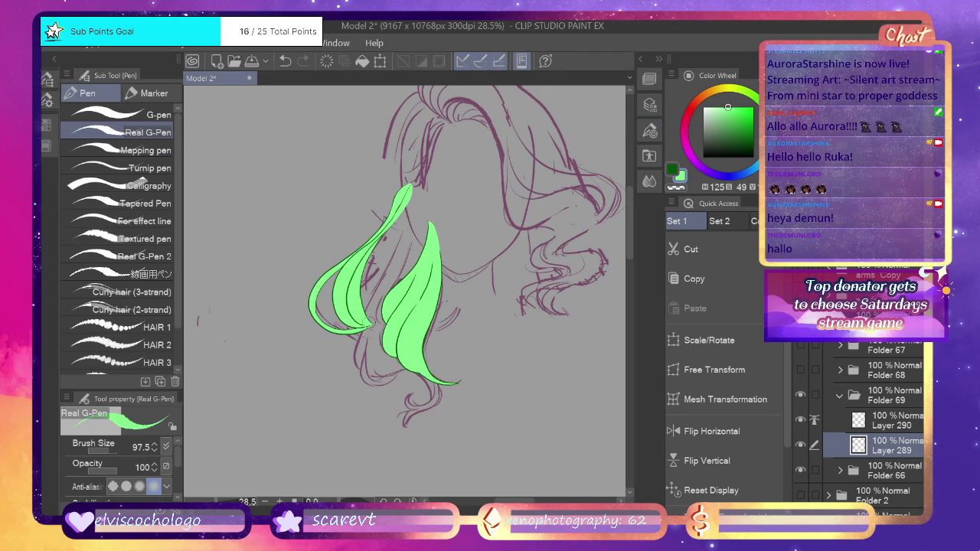
pyautogui.moveTo(416, 270); pyautogui.dragTo(414, 202)
pyautogui.hotkey('ctrl', 'z')
pyautogui.moveTo(404, 193)
pyautogui.mouseDown()
pyautogui.moveTo(414, 182)
pyautogui.moveTo(403, 282)
pyautogui.mouseUp()
pyautogui.press('j')
pyautogui.press('g')
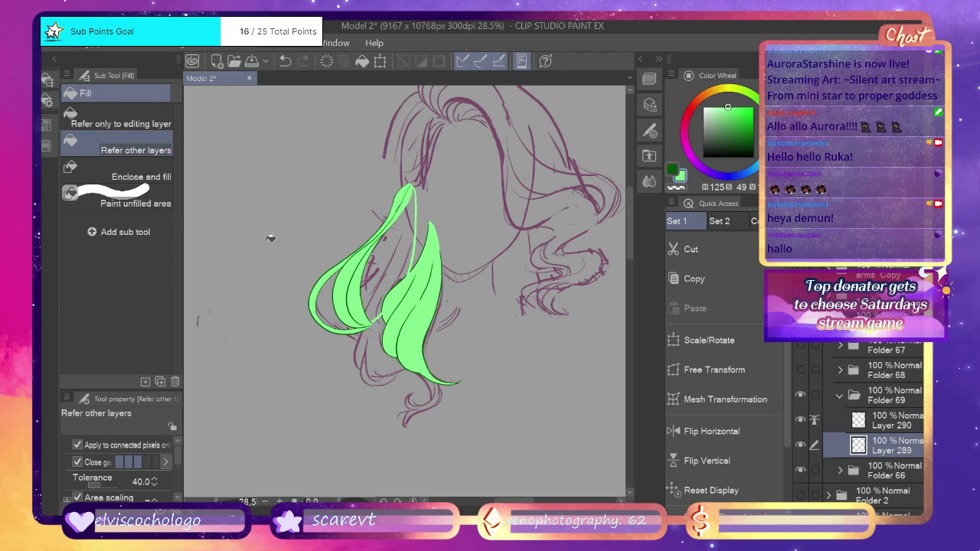
pyautogui.click(401, 241)
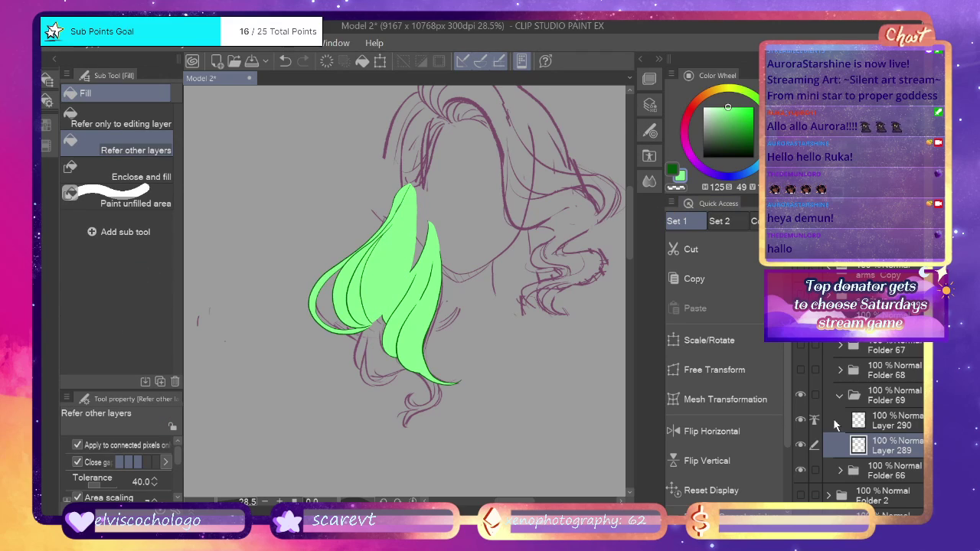
# Move Folder 66 above Folder 69, show Folders 67 and 68 again, and collapse Folder 69.
pyautogui.moveTo(879, 469); pyautogui.dragTo(904, 376)
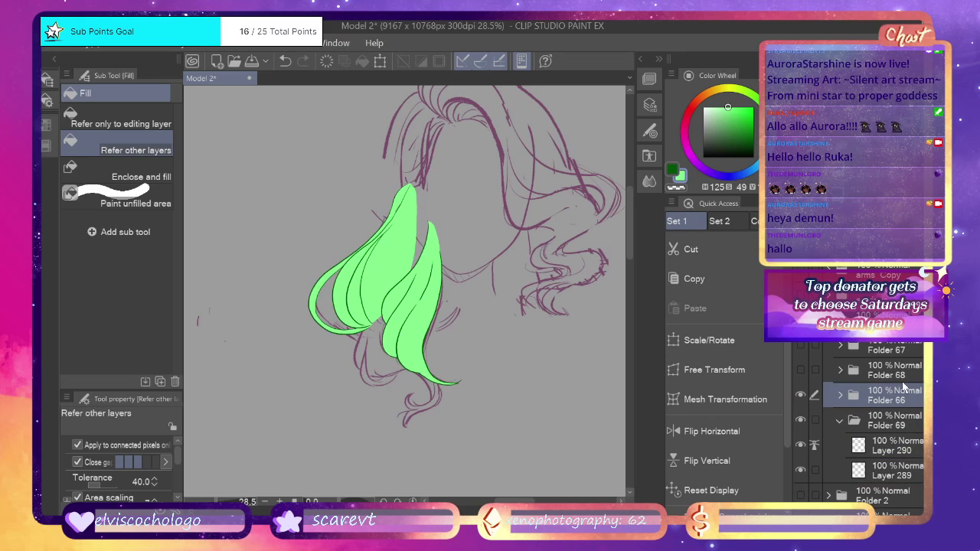
pyautogui.click(800, 346)
pyautogui.click(877, 347)
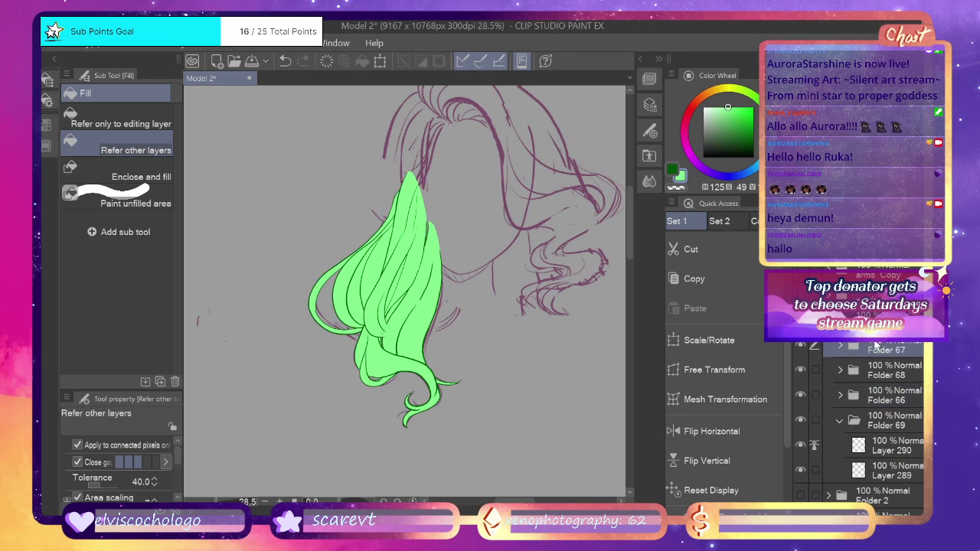
pyautogui.scroll(-3, 857, 421)
pyautogui.scroll(3, 857, 421)
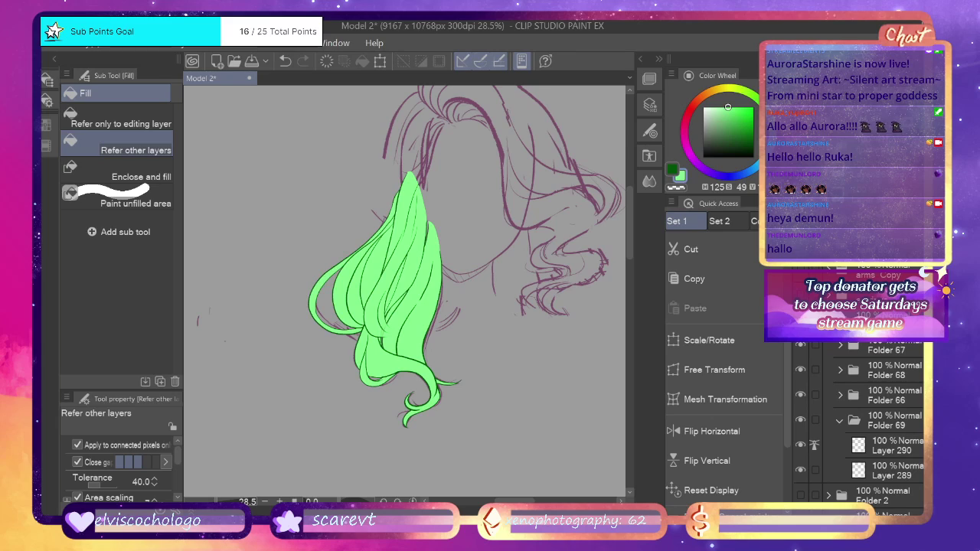
pyautogui.click(841, 421)
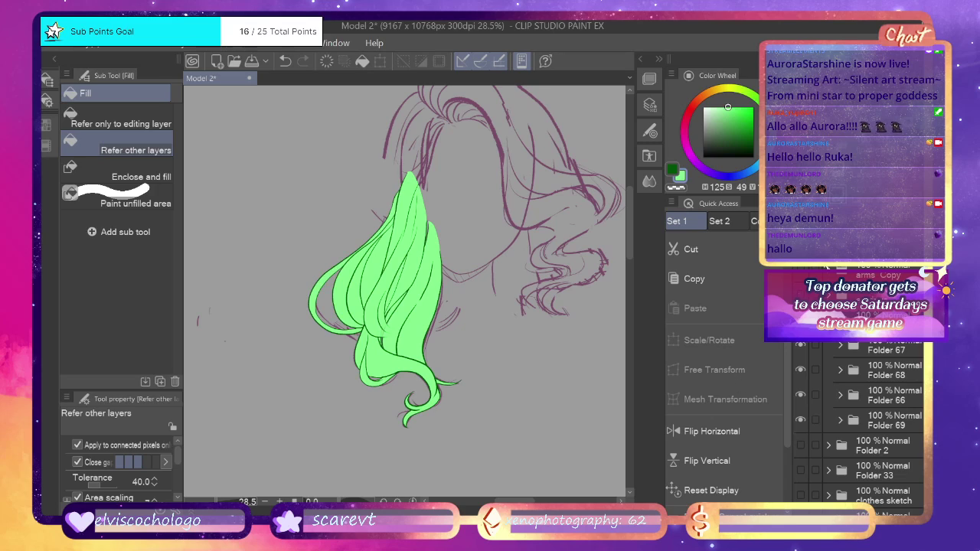
# Copy the clipped gradient layer and paste it above Layer 289 in Folder 69.
pyautogui.click(716, 282)
pyautogui.click(840, 421)
pyautogui.scroll(-3, 858, 414)
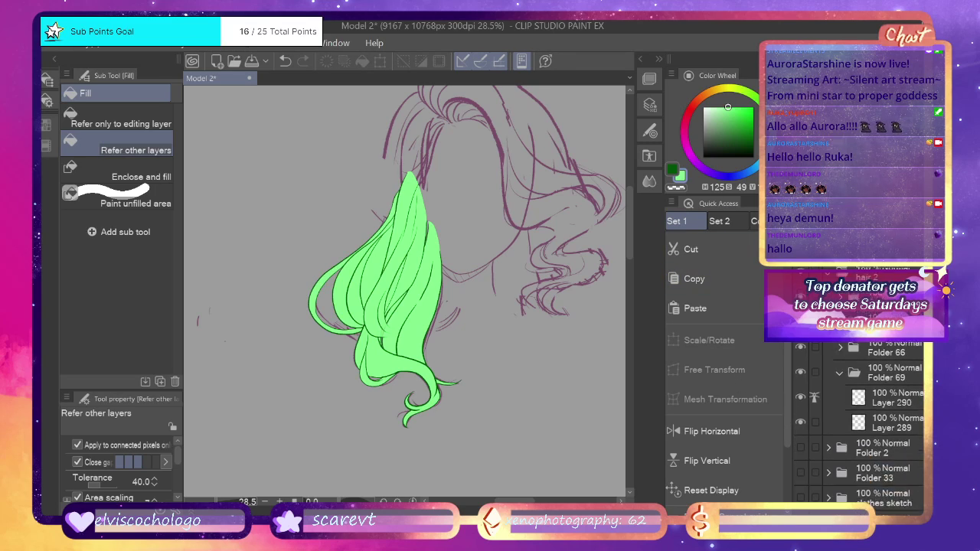
pyautogui.click(888, 397)
pyautogui.click(711, 310)
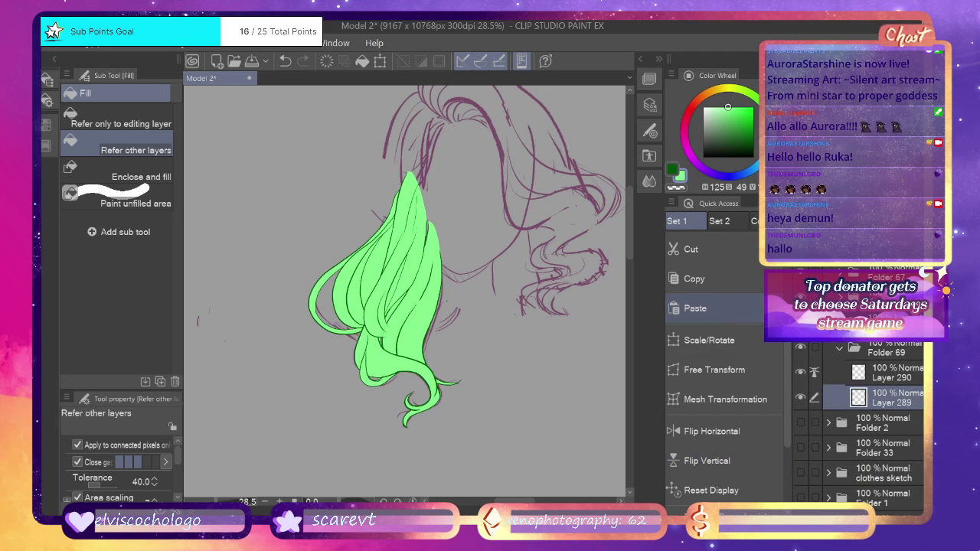
pyautogui.click(841, 348)
pyautogui.click(842, 348)
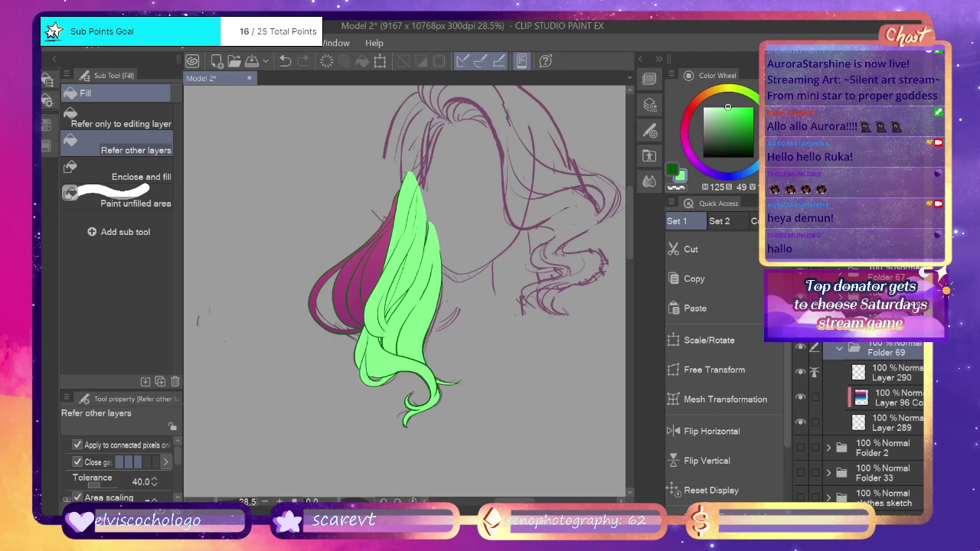
# Paste the gradient layer above Layer 287 in Folder 66, Layer 264 in Folder 68 and Layer 271 in Folder 67.
pyautogui.scroll(2, 871, 410)
pyautogui.click(879, 375)
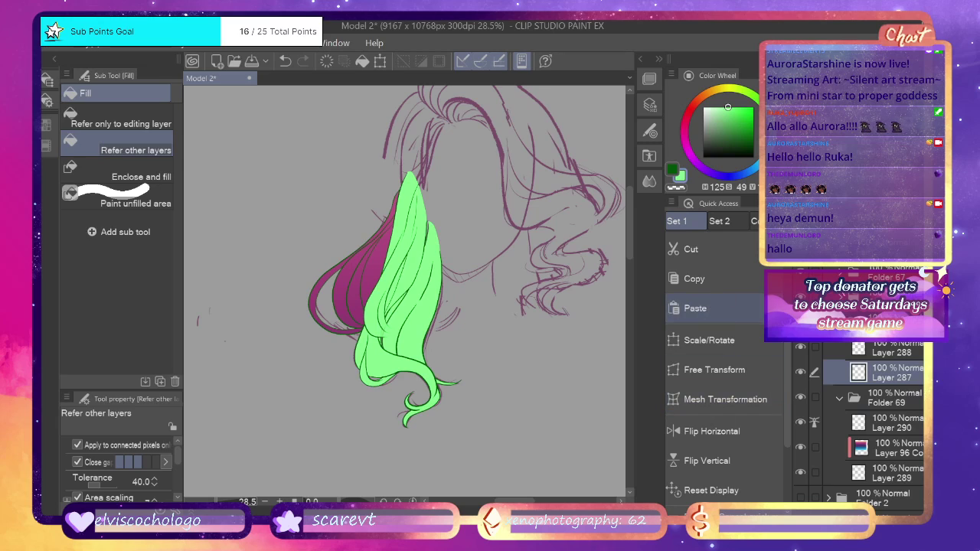
pyautogui.click(697, 308)
pyautogui.scroll(2, 882, 371)
pyautogui.click(888, 350)
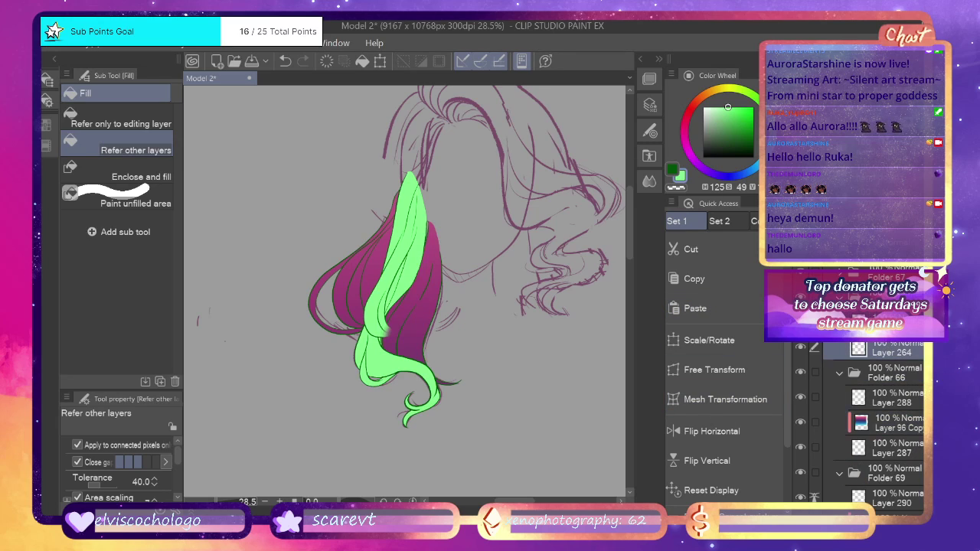
pyautogui.click(702, 310)
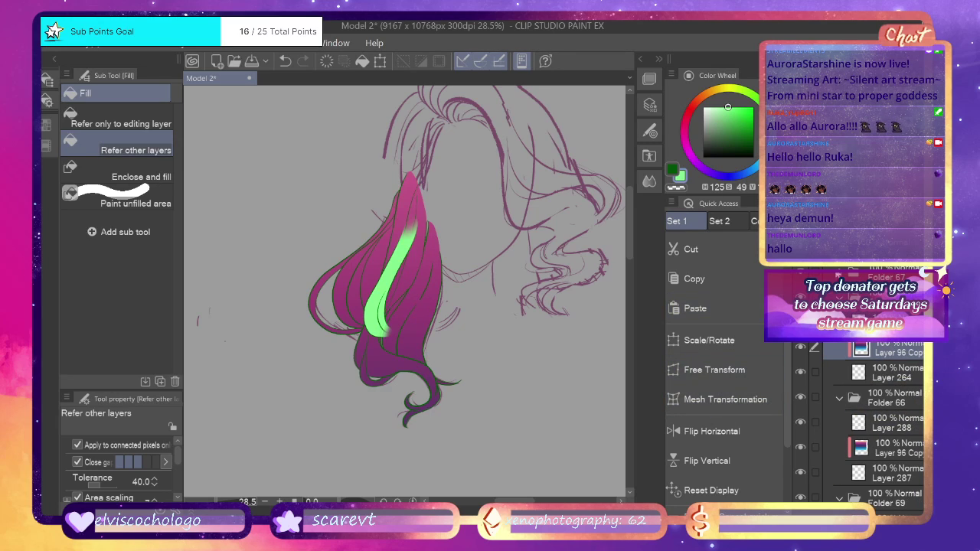
pyautogui.click(881, 322)
pyautogui.click(724, 310)
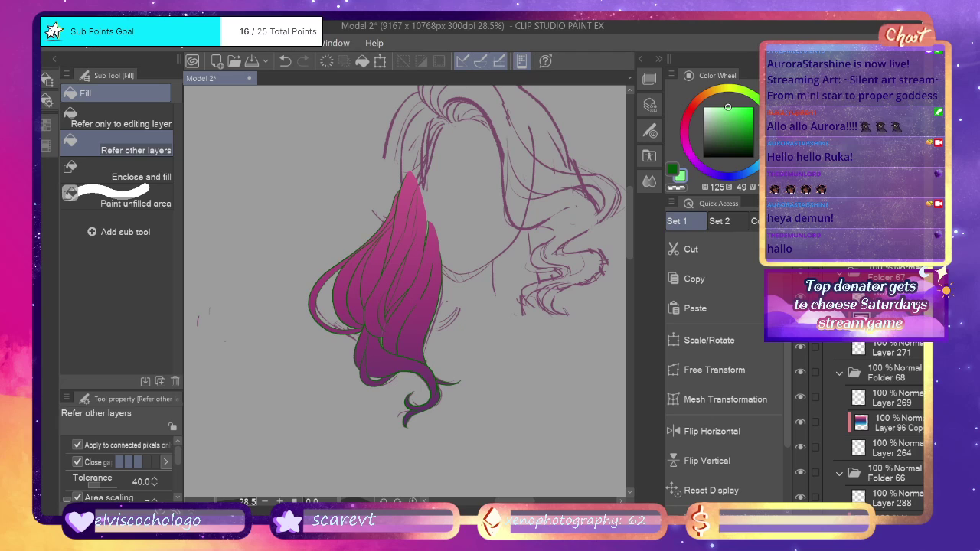
# Paste the copied clipped gradient layer above the line art Layer 272 in Folder 67 and Layer 269 in Folder 68.
pyautogui.scroll(-5, 877, 426)
pyautogui.scroll(1, 877, 426)
pyautogui.scroll(4, 877, 426)
pyautogui.click(881, 316)
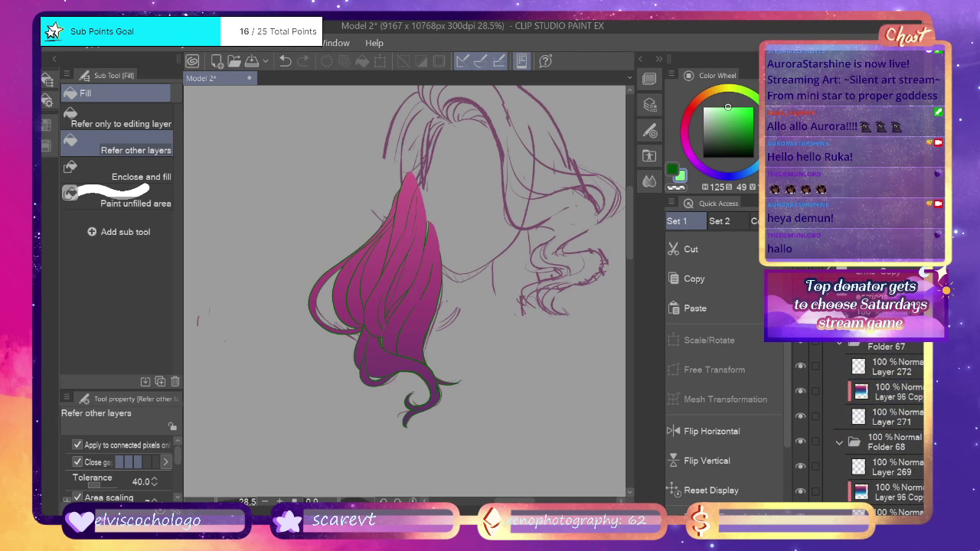
pyautogui.click(873, 317)
pyautogui.click(894, 367)
pyautogui.click(694, 308)
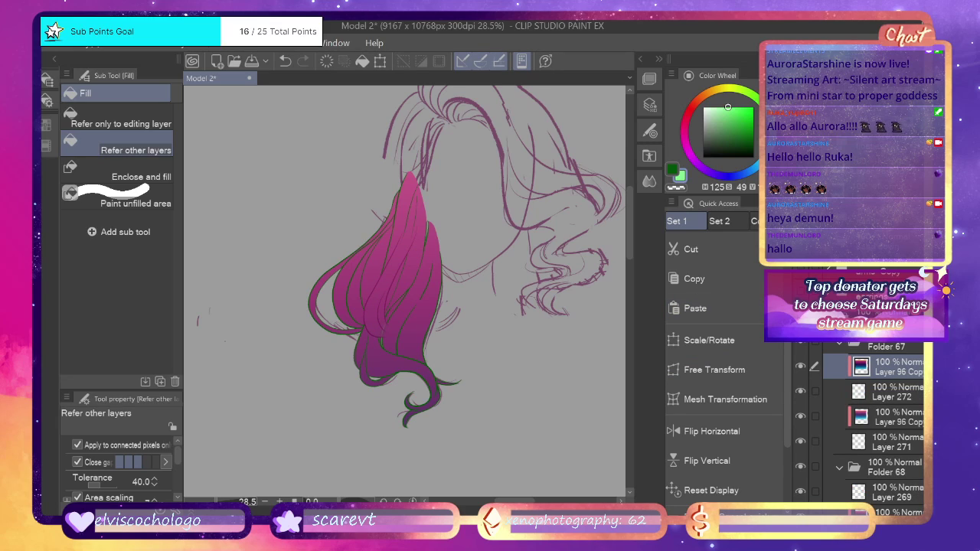
pyautogui.scroll(-5, 868, 343)
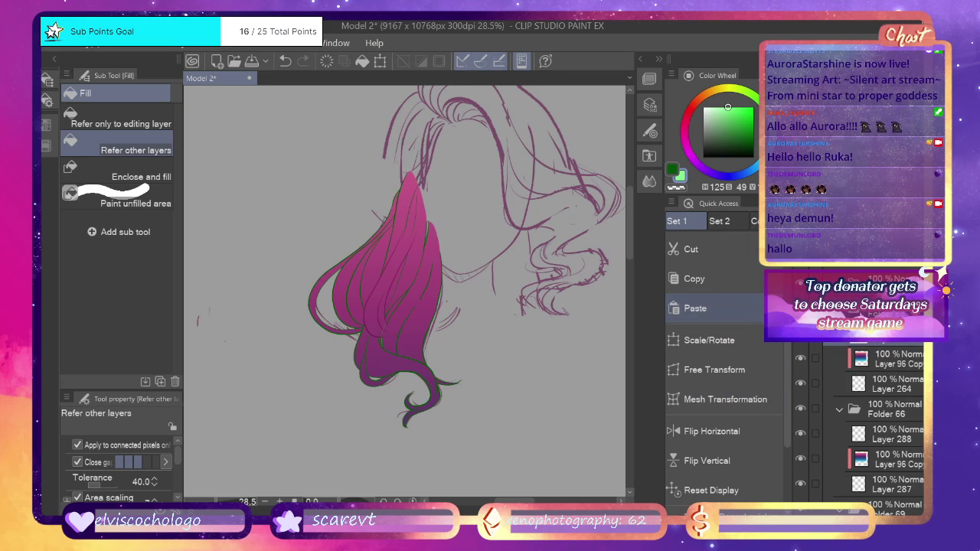
pyautogui.click(694, 308)
pyautogui.scroll(-2, 868, 420)
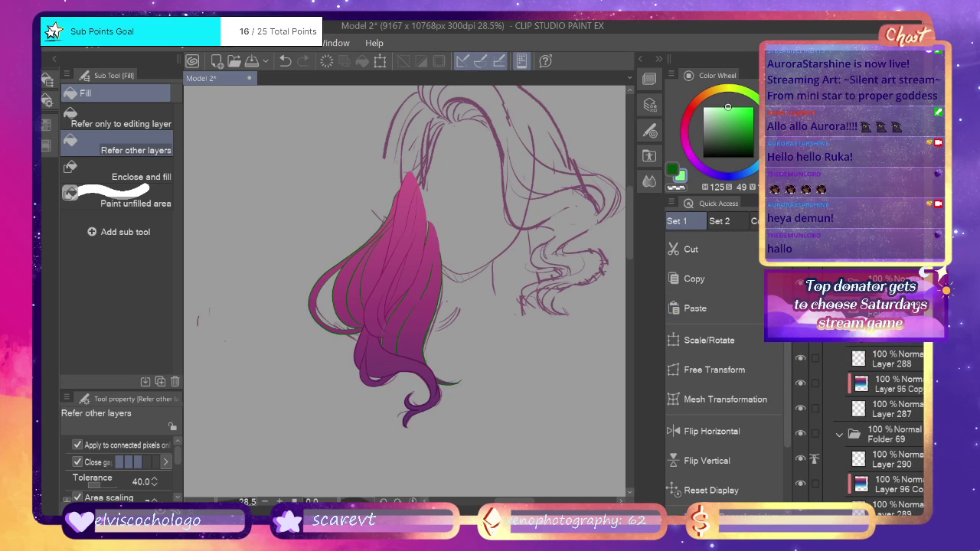
# Paste the gradient layer above Layer 288 in Folder 66 and Layer 290 in Folder 69, collapse Folder 69, and leave all four locks shown.
pyautogui.hotkey('ctrl', 'z')
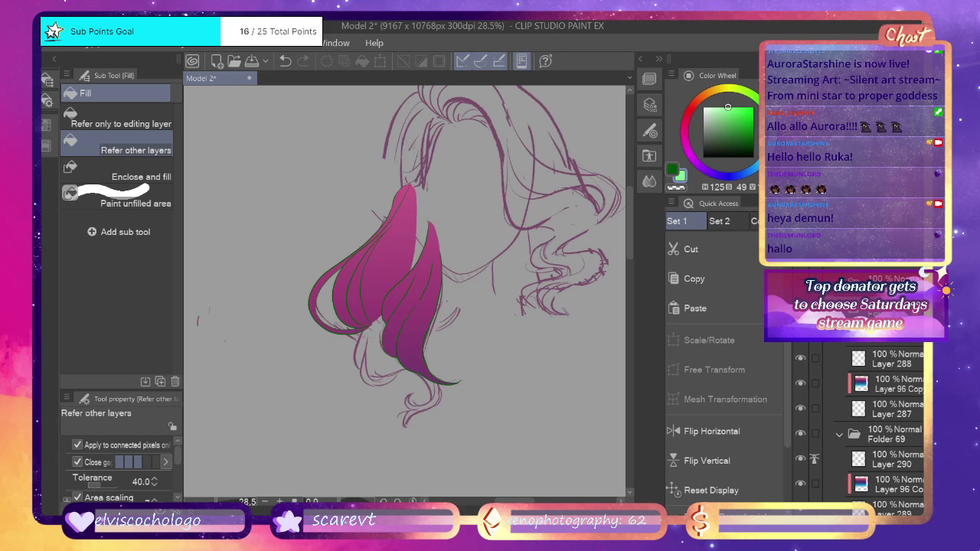
pyautogui.click(892, 361)
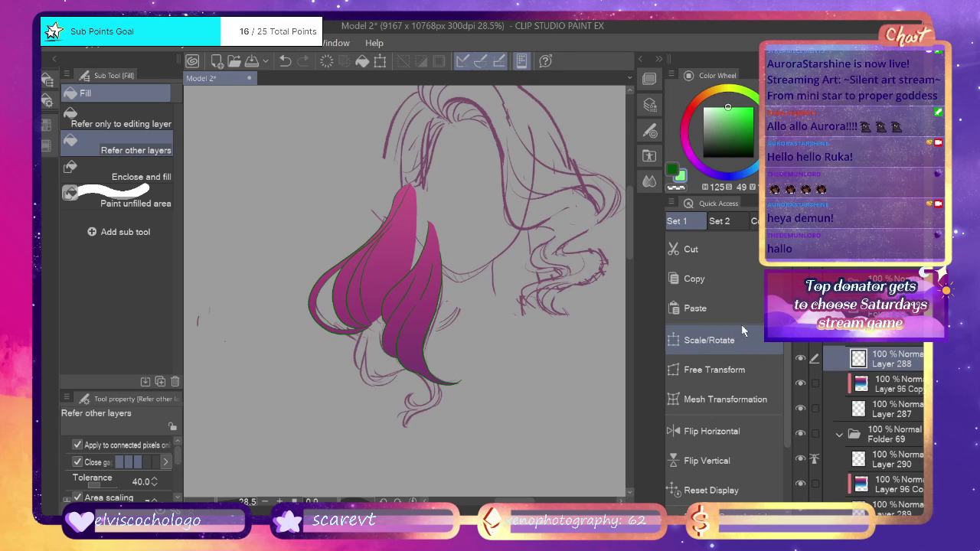
pyautogui.click(695, 307)
pyautogui.click(841, 333)
pyautogui.click(802, 333)
pyautogui.click(864, 380)
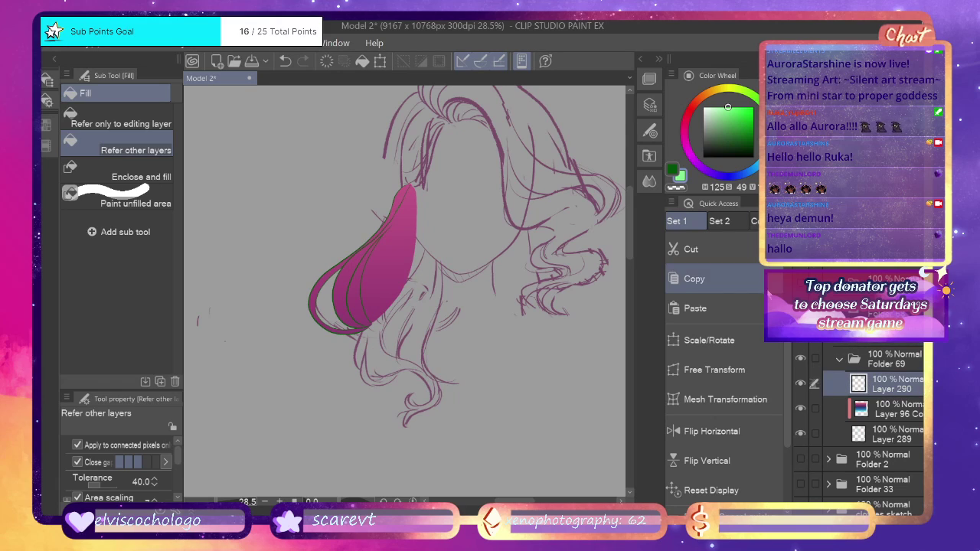
pyautogui.click(840, 357)
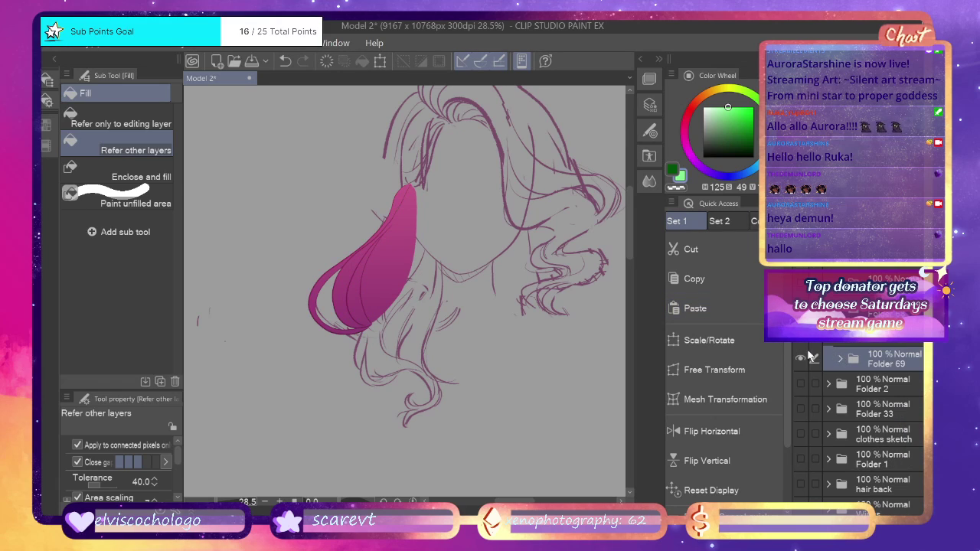
pyautogui.click(801, 358)
pyautogui.click(802, 358)
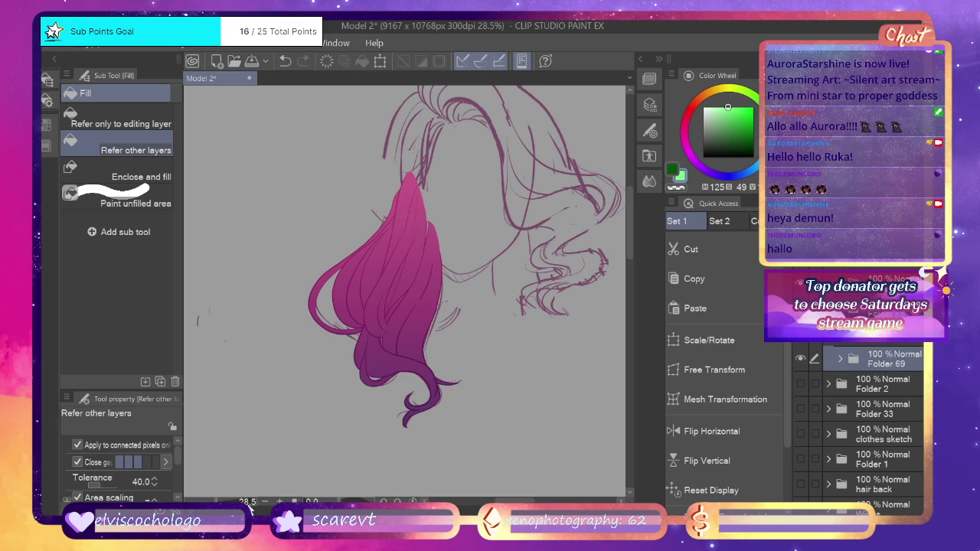
# Hide Folders 67 and 68 to expose the lock beneath them, and select Folder 66.
pyautogui.moveTo(216, 503); pyautogui.dragTo(223, 506)
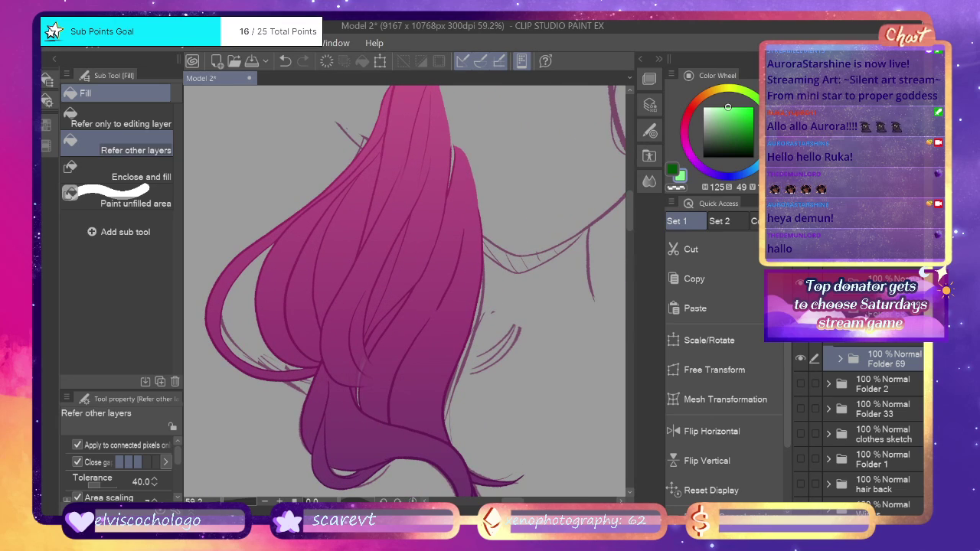
pyautogui.click(361, 358)
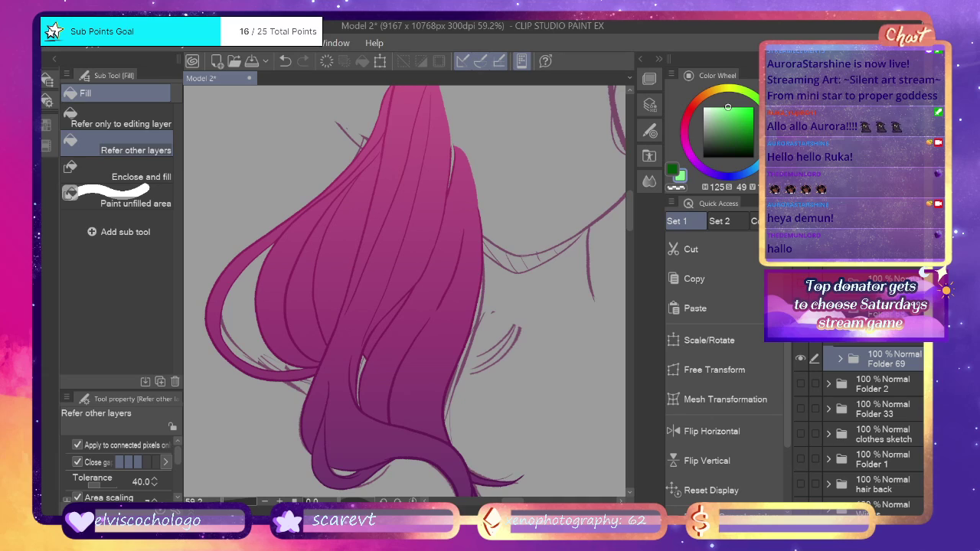
pyautogui.click(801, 309)
pyautogui.click(801, 333)
pyautogui.click(801, 334)
pyautogui.click(880, 334)
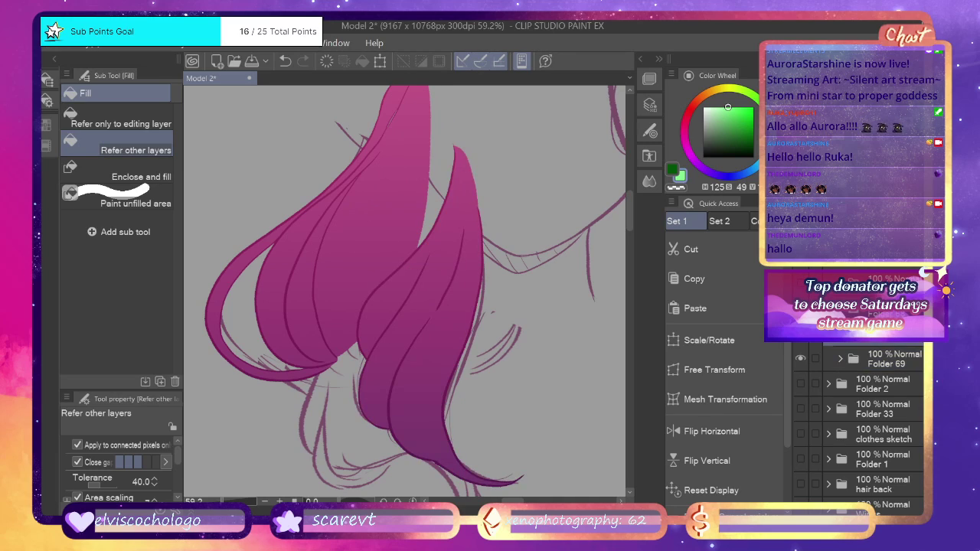
pyautogui.click(715, 369)
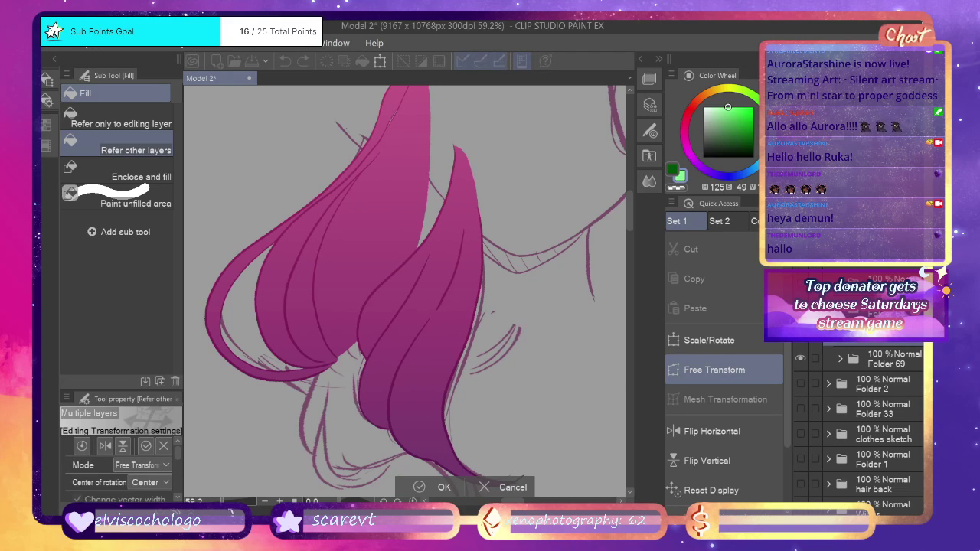
pyautogui.scroll(-2, 416, 482)
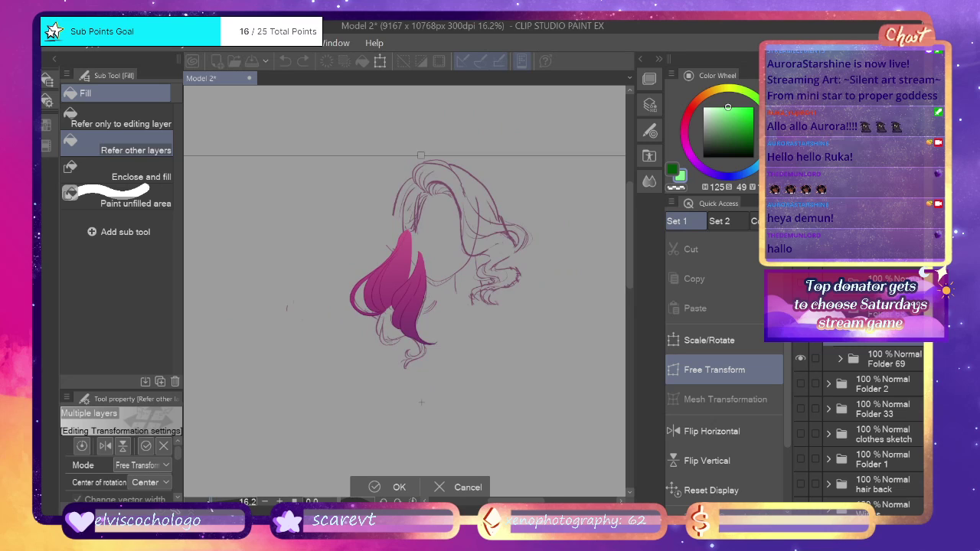
pyautogui.scroll(-2, 458, 468)
pyautogui.press('Return')
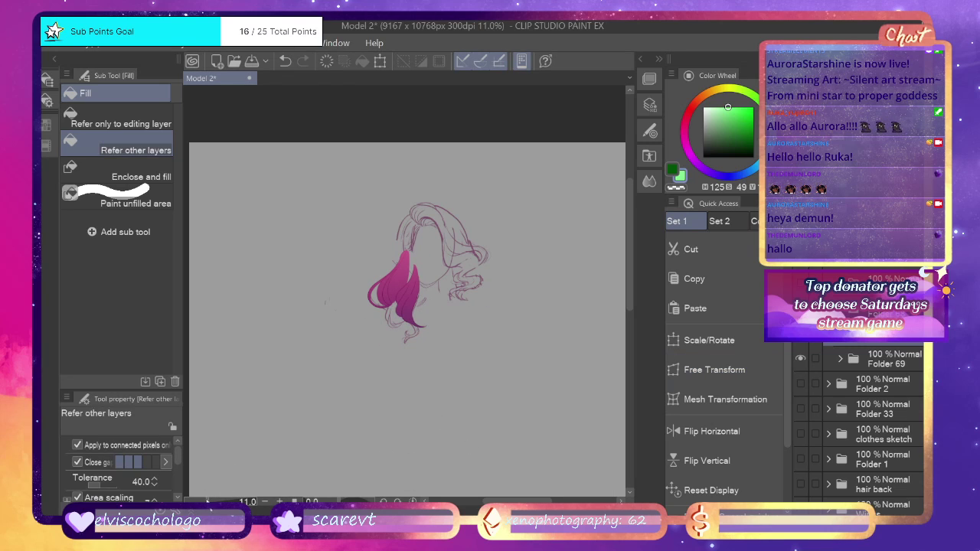
# Widen Folder 66's lock slightly on both sides using Free Transform within a rectangular selection, show Folders 67 and 68 again, and deselect.
pyautogui.scroll(3, 203, 482)
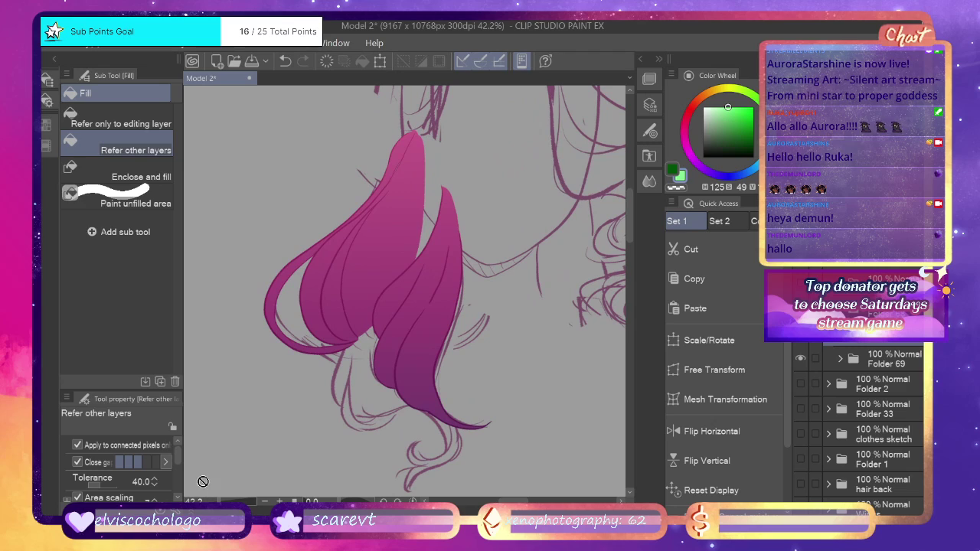
pyautogui.press('m')
pyautogui.click(157, 119)
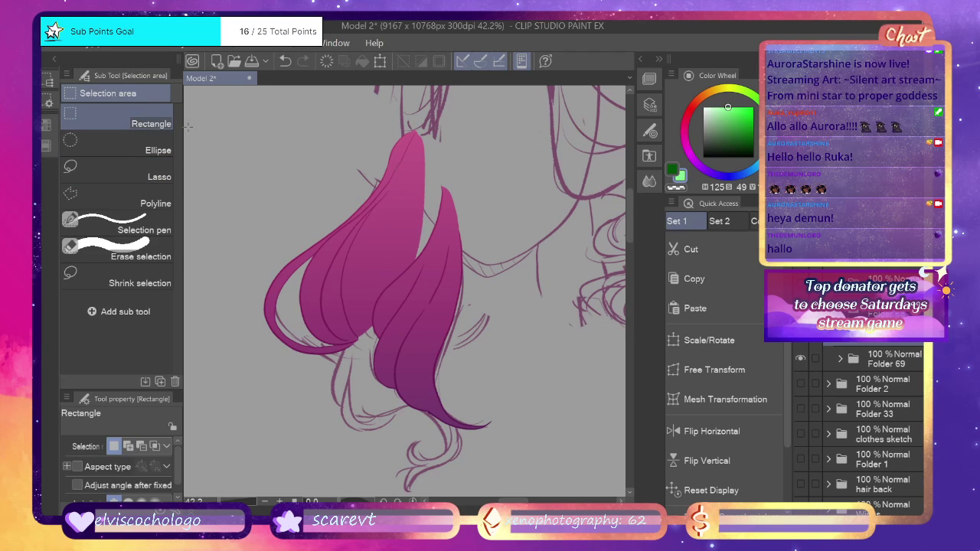
pyautogui.moveTo(313, 158); pyautogui.dragTo(542, 460)
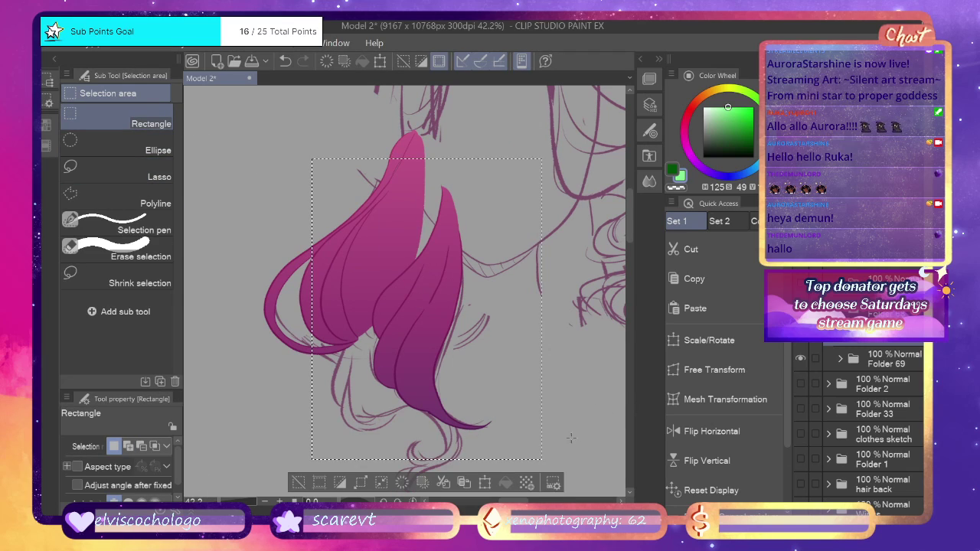
pyautogui.click(718, 376)
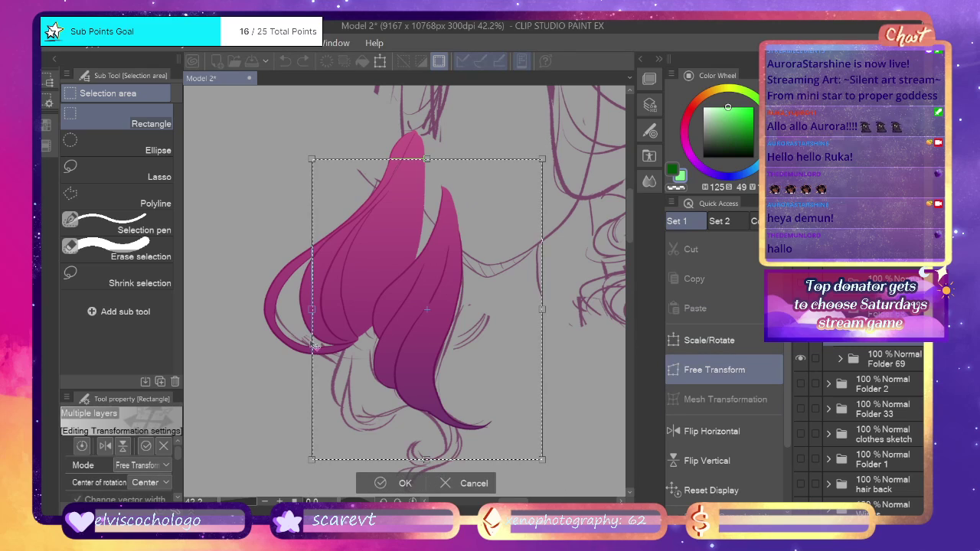
pyautogui.moveTo(310, 314); pyautogui.dragTo(303, 314)
pyautogui.hotkey('ctrl', 'z')
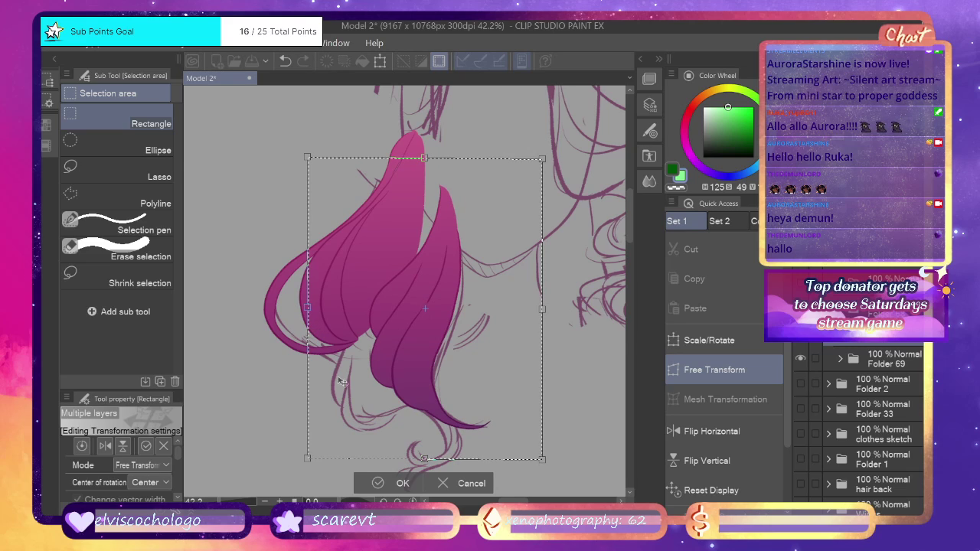
pyautogui.hotkey('ctrl', 'z')
pyautogui.moveTo(308, 309); pyautogui.dragTo(300, 310)
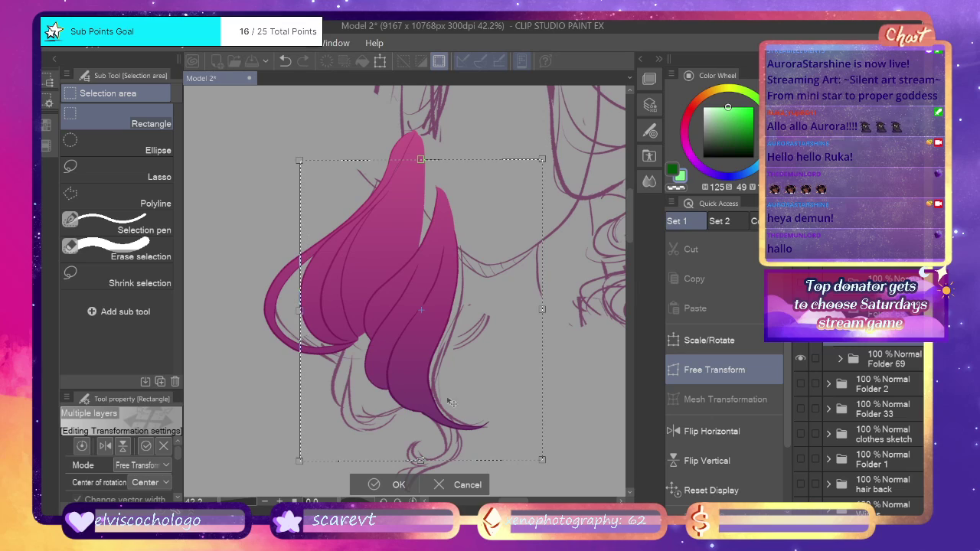
pyautogui.moveTo(542, 310); pyautogui.dragTo(550, 308)
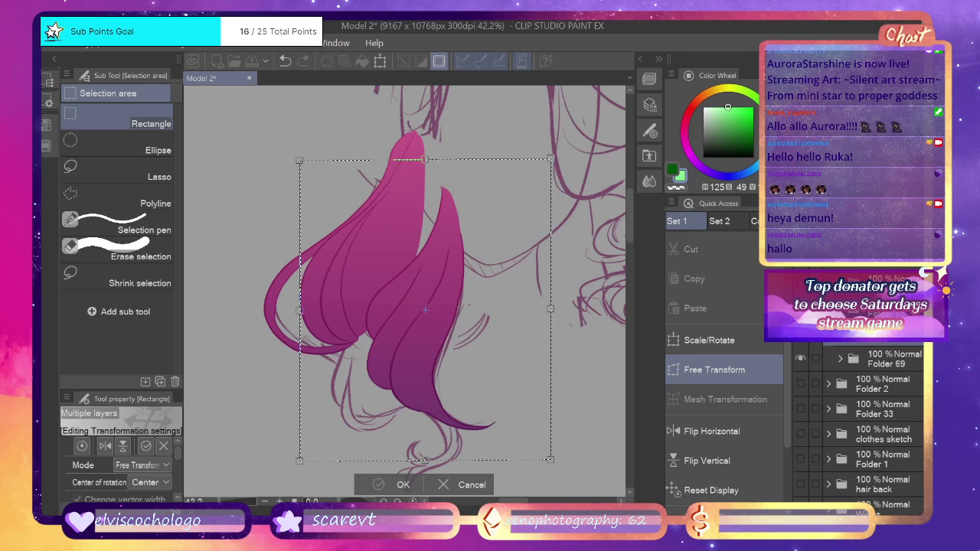
pyautogui.click(394, 485)
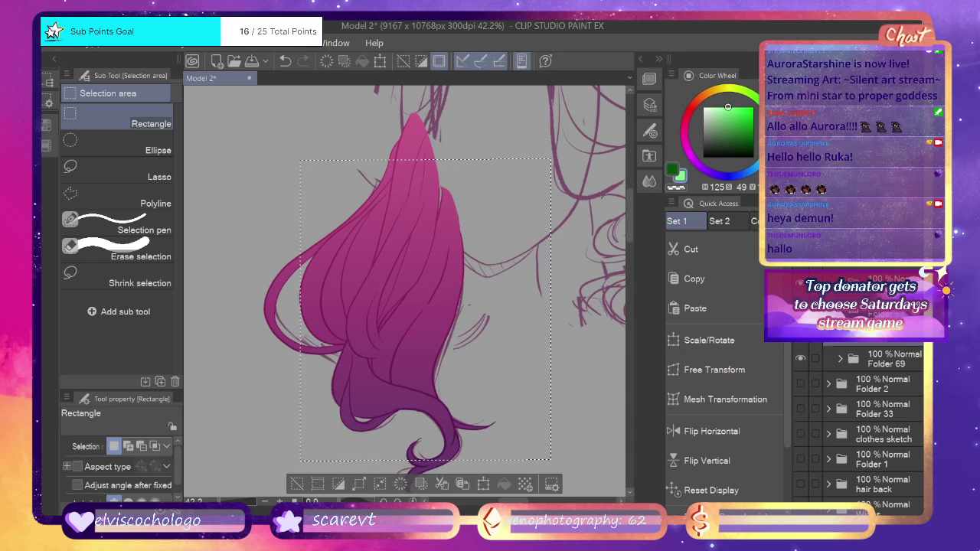
pyautogui.hotkey('ctrl', 'd')
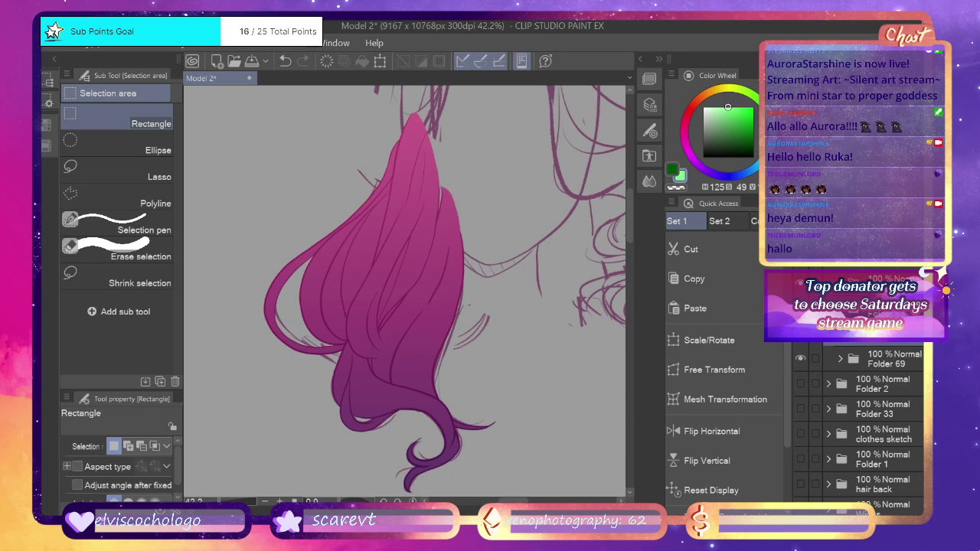
# Show the head with the face, ears and front hair, and show the body in Folder 1.
pyautogui.moveTo(231, 503); pyautogui.dragTo(207, 507)
pyautogui.scroll(-4, 858, 422)
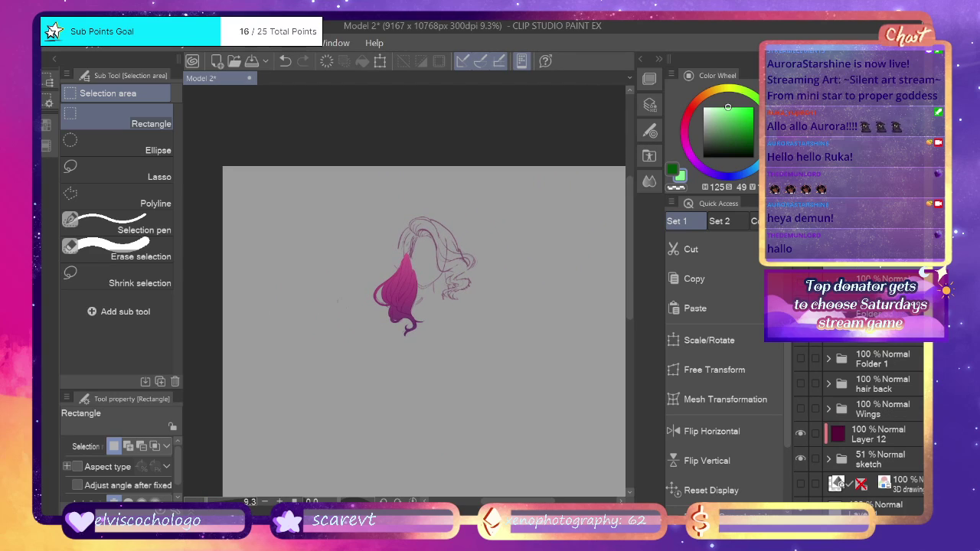
pyautogui.click(801, 283)
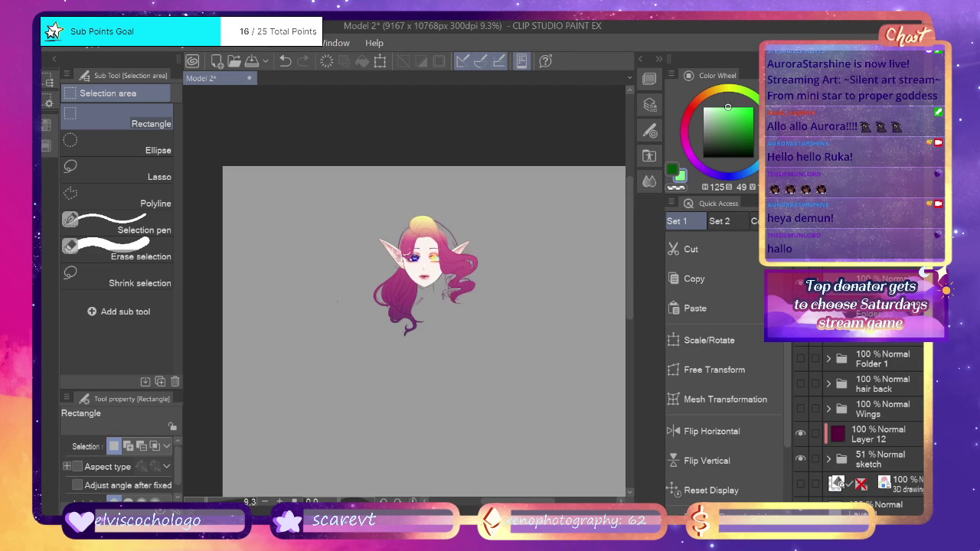
pyautogui.click(801, 282)
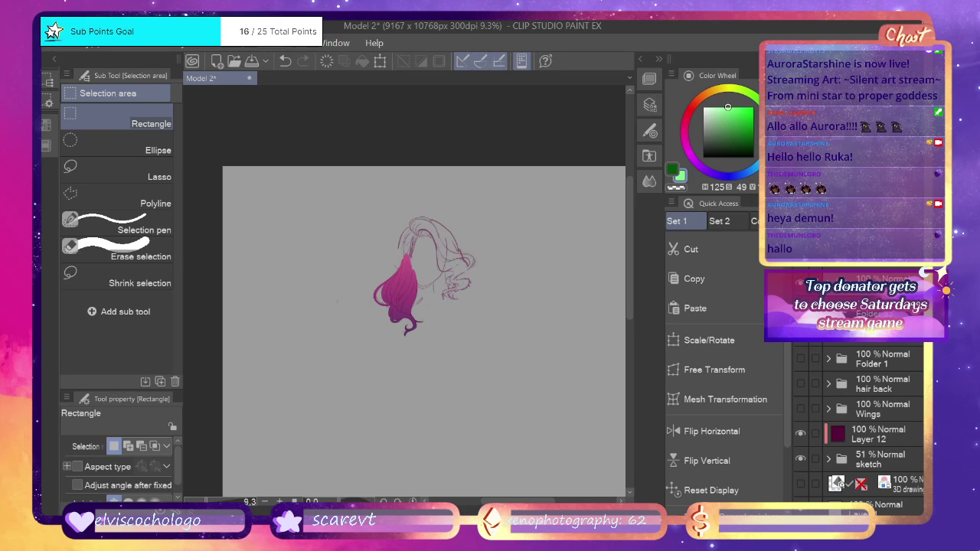
pyautogui.click(802, 282)
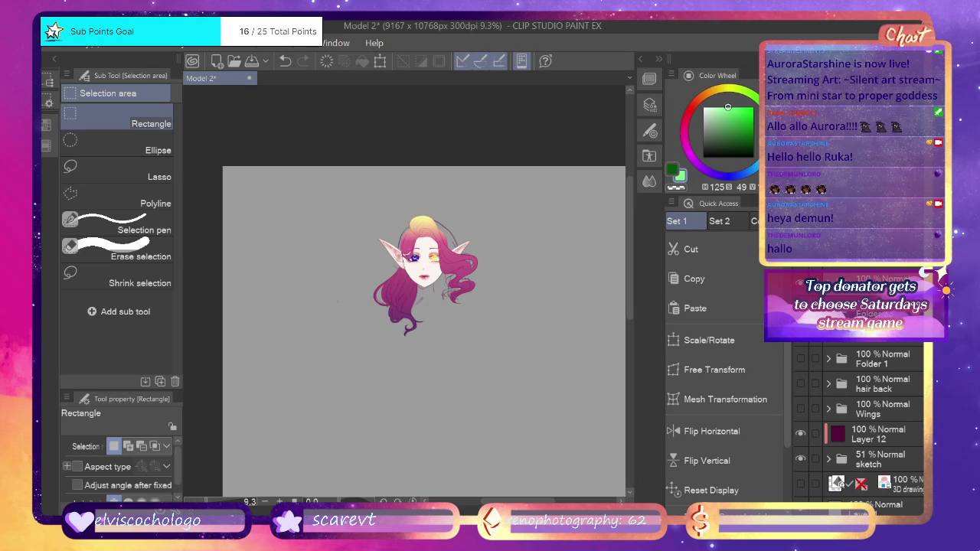
pyautogui.scroll(10, 253, 468)
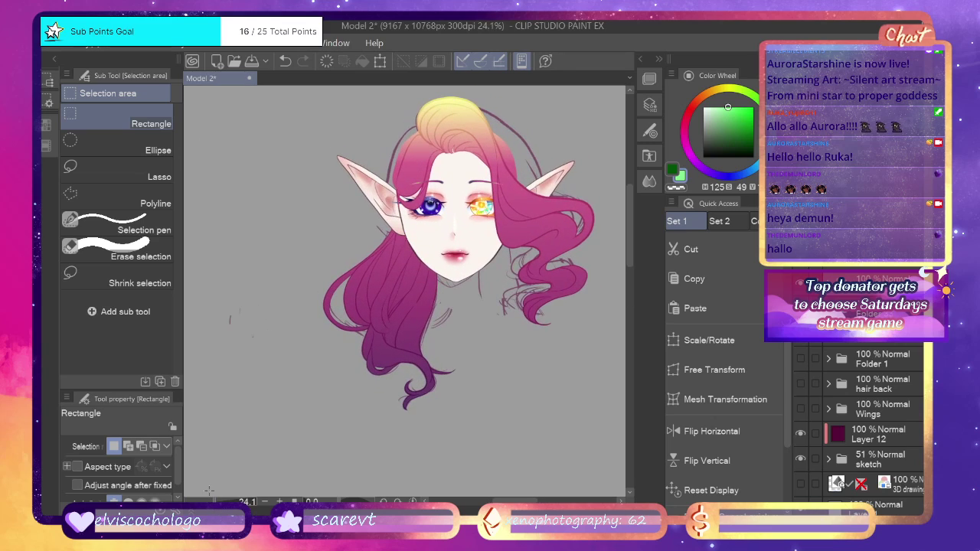
pyautogui.click(801, 308)
pyautogui.click(800, 304)
pyautogui.click(801, 359)
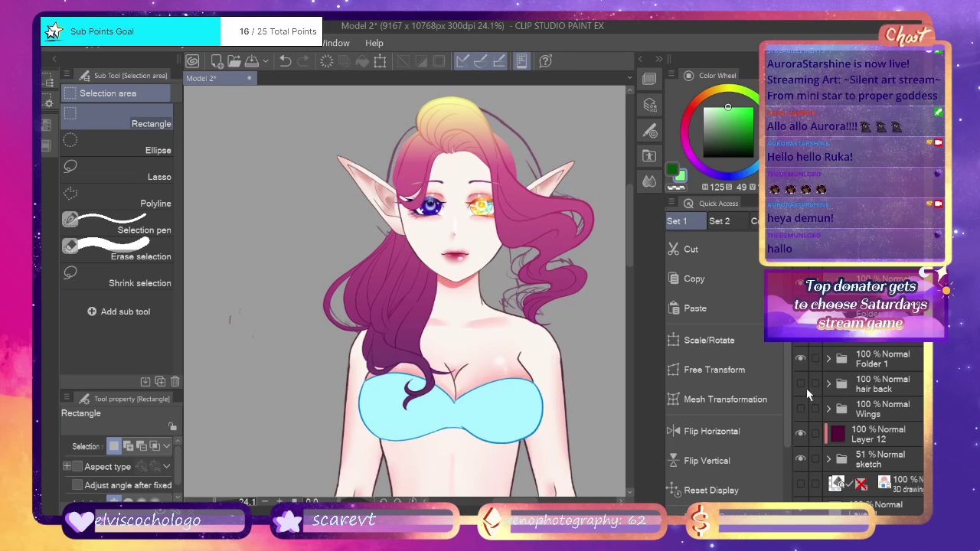
# Show the "hair back" folder behind the body and hide the head along with the new hair locks.
pyautogui.scroll(-5, 204, 484)
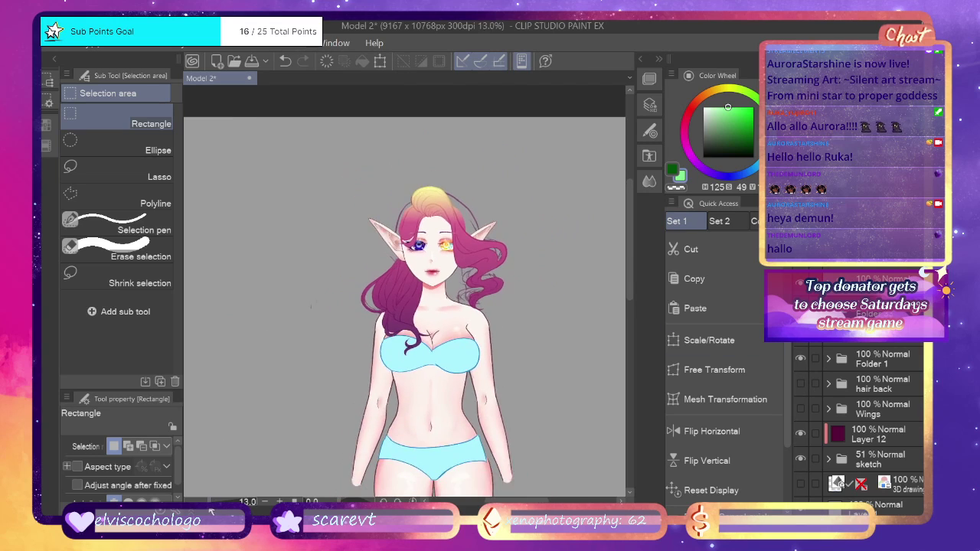
pyautogui.scroll(2, 203, 484)
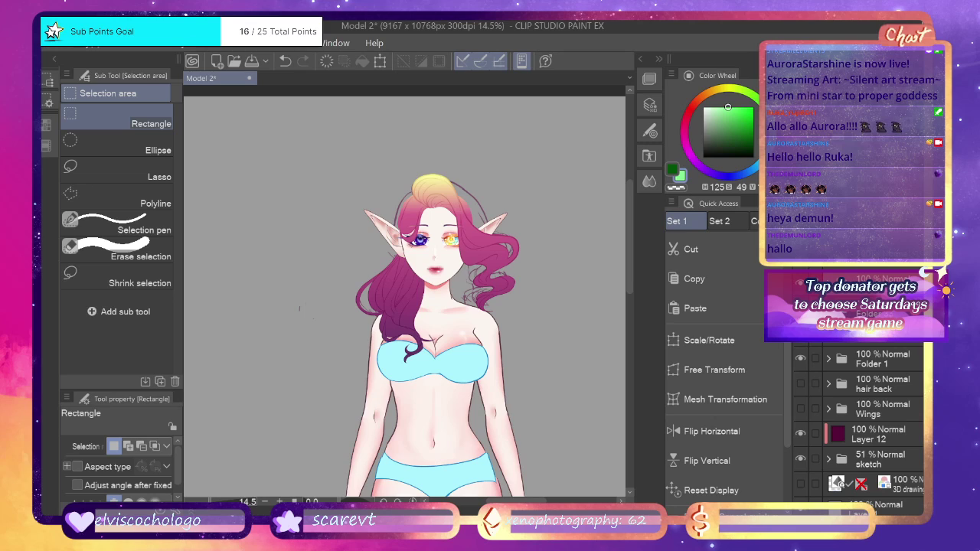
pyautogui.scroll(-1, 915, 304)
pyautogui.scroll(-1, 858, 414)
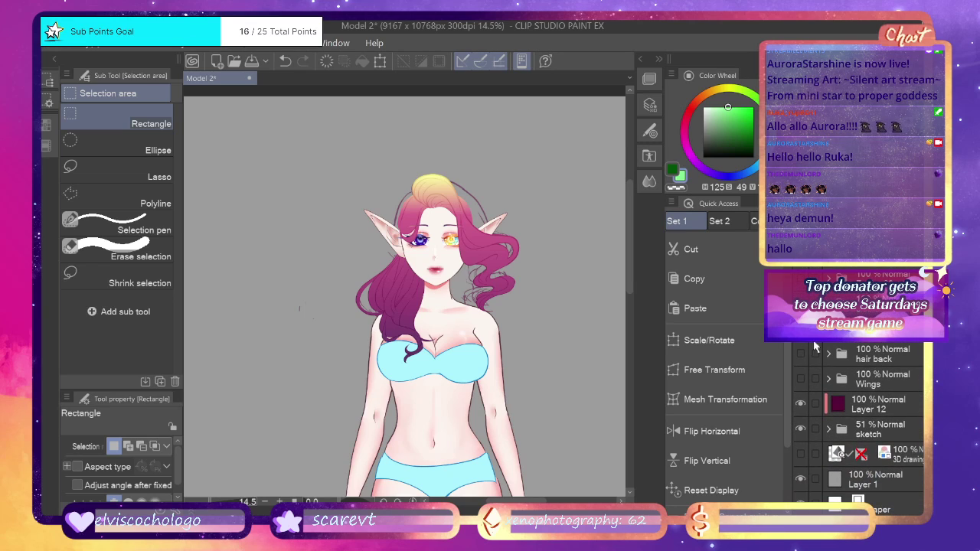
pyautogui.click(802, 353)
pyautogui.scroll(-2, 626, 233)
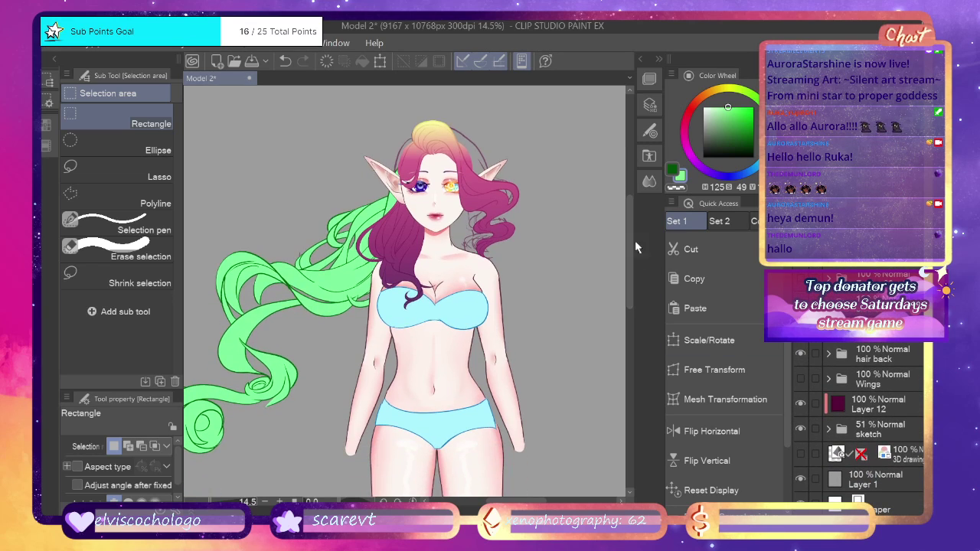
pyautogui.click(801, 303)
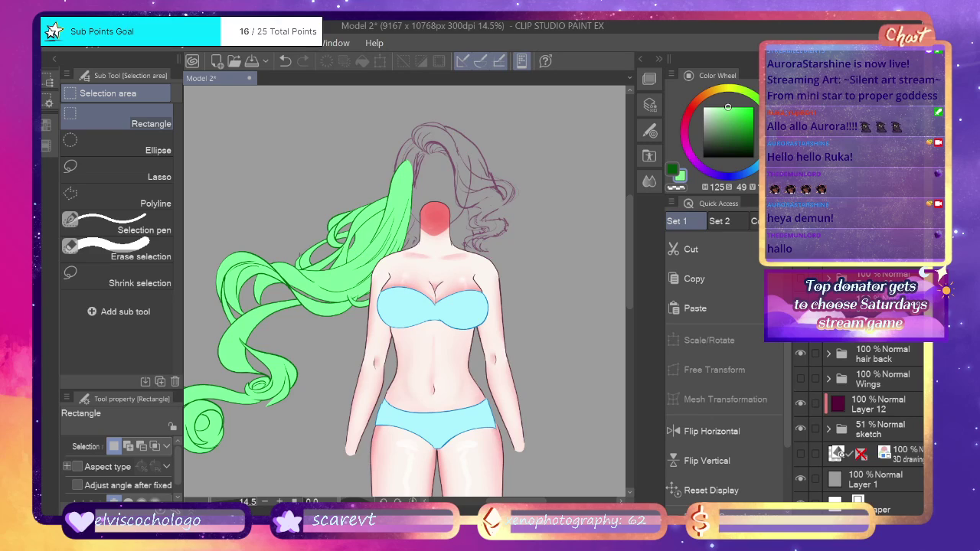
# Hide the body in Folder 1, and hide Folder 3 and Layer 4 inside the sketch folder.
pyautogui.click(801, 329)
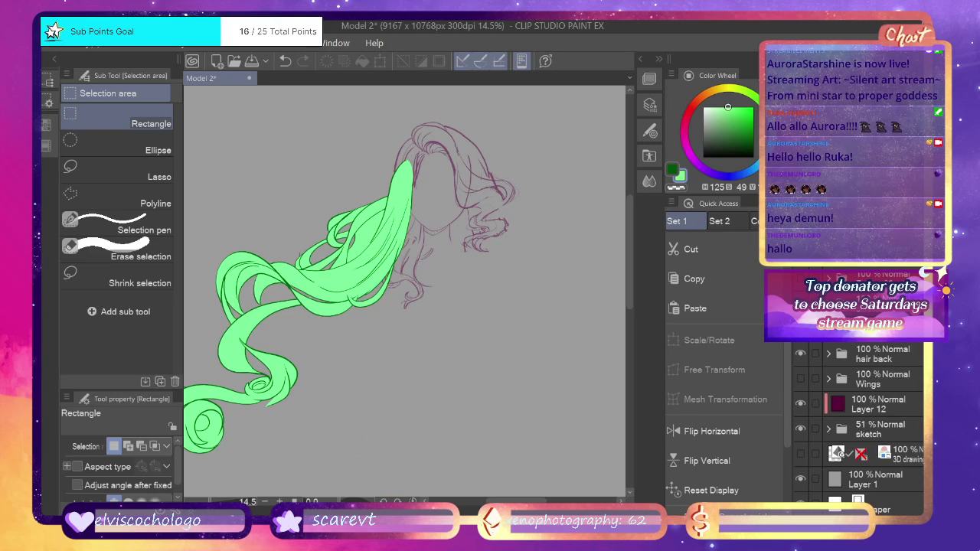
pyautogui.click(829, 430)
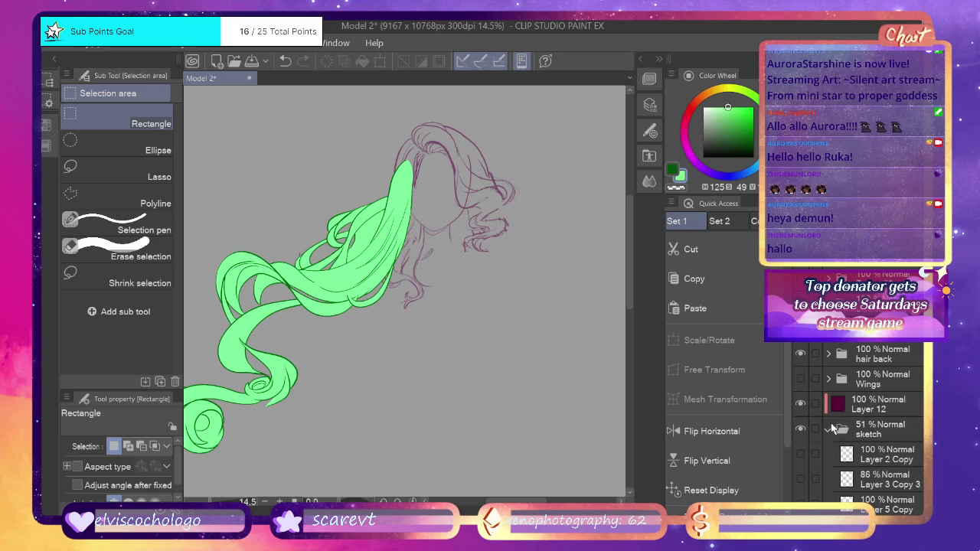
pyautogui.scroll(-3, 830, 433)
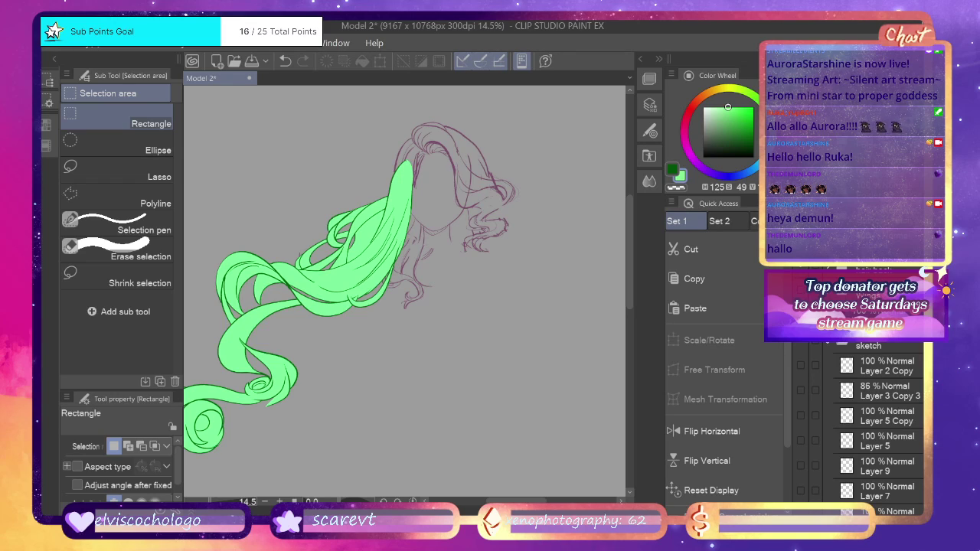
pyautogui.scroll(-2, 880, 414)
pyautogui.scroll(-3, 801, 397)
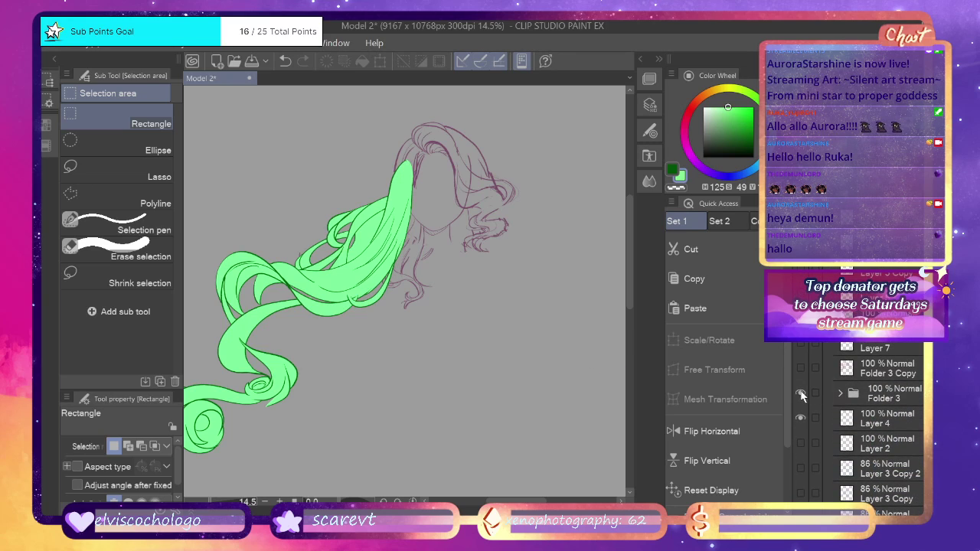
pyautogui.click(800, 394)
pyautogui.click(800, 419)
pyautogui.click(801, 418)
pyautogui.click(803, 417)
# Preview the Folder 3 Copy and Layer 7 sketches, hide them again, and show Folder 3.
pyautogui.click(800, 370)
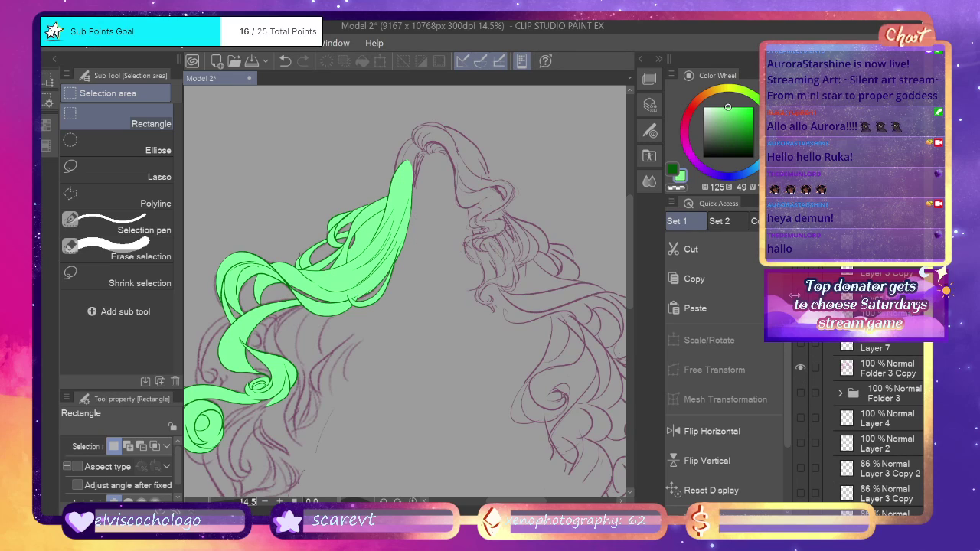
pyautogui.click(801, 368)
pyautogui.click(801, 341)
pyautogui.click(800, 342)
pyautogui.click(801, 393)
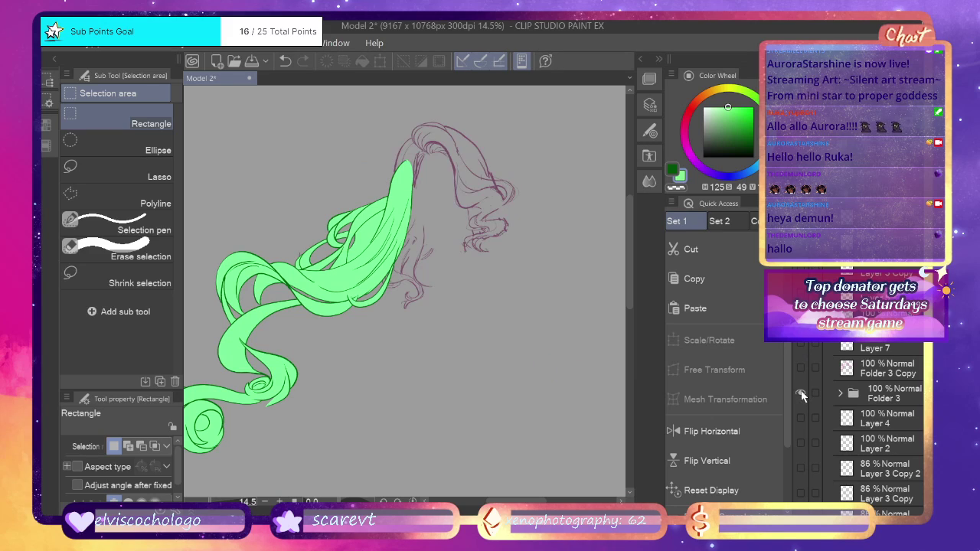
# Inside Folder 3, hide the first two Layer 2 copies and show the third one with the lower back-hair sketch.
pyautogui.click(840, 393)
pyautogui.click(801, 418)
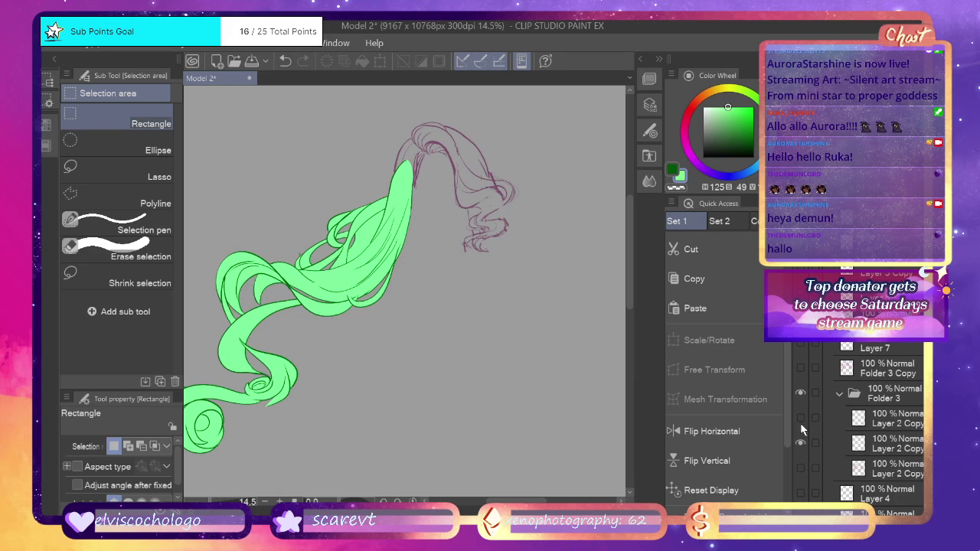
pyautogui.click(800, 443)
pyautogui.click(801, 467)
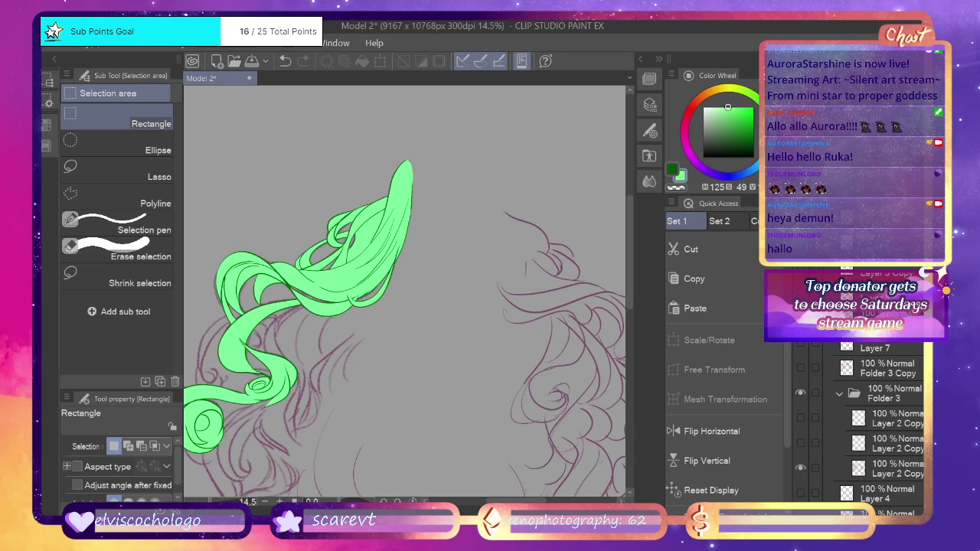
# Expand the hair back folder and its left subfolder, bring the left lock into view, and select Folder 58.
pyautogui.scroll(-6, 880, 429)
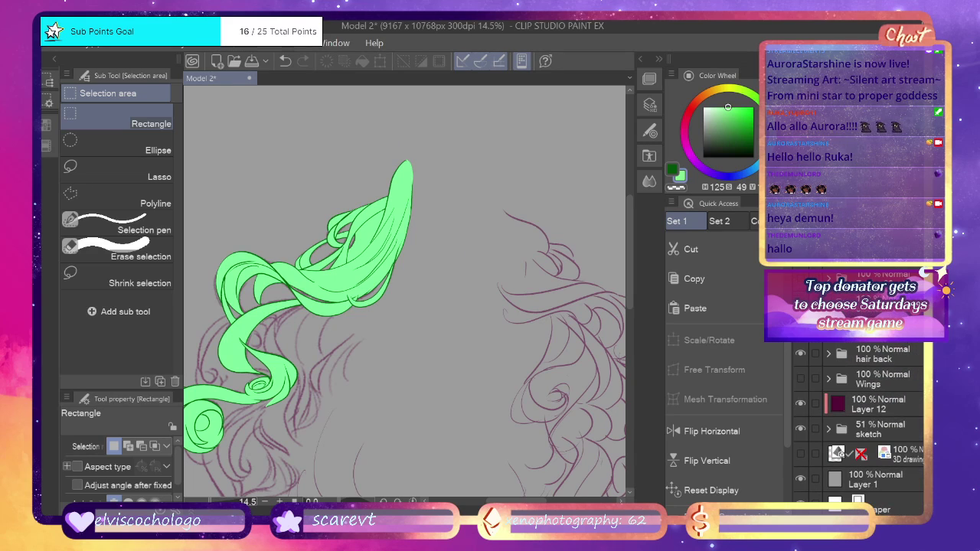
pyautogui.click(829, 353)
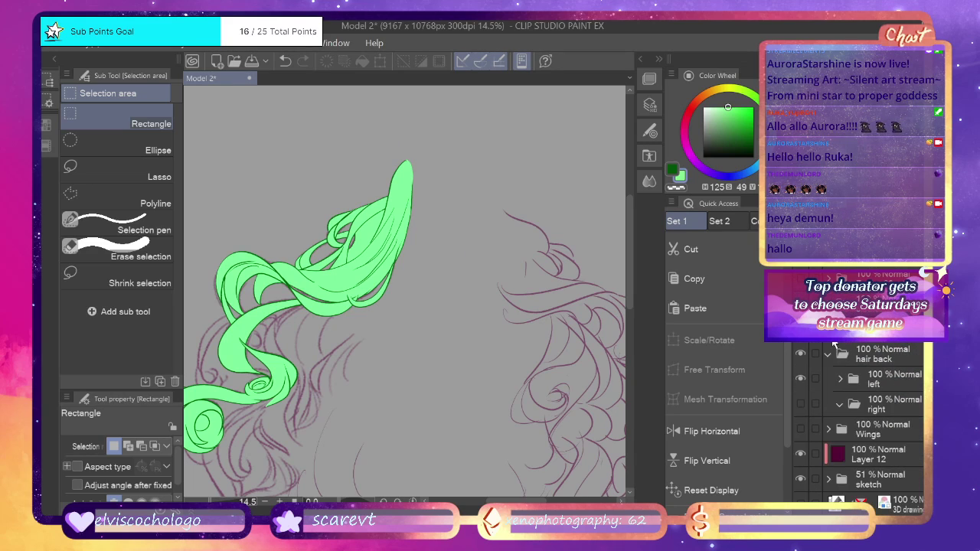
pyautogui.moveTo(634, 201)
pyautogui.mouseDown()
pyautogui.moveTo(635, 245)
pyautogui.moveTo(633, 229)
pyautogui.mouseUp()
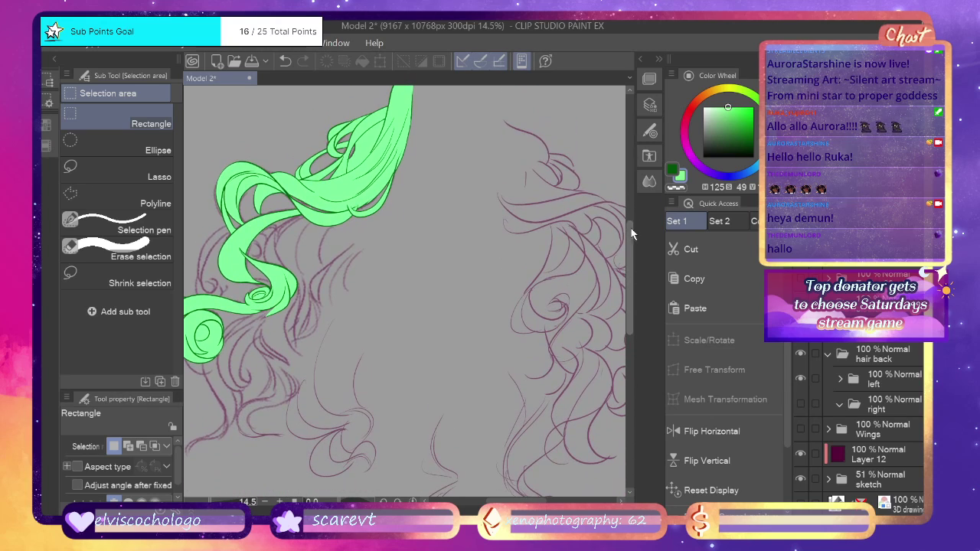
pyautogui.moveTo(534, 502); pyautogui.dragTo(520, 510)
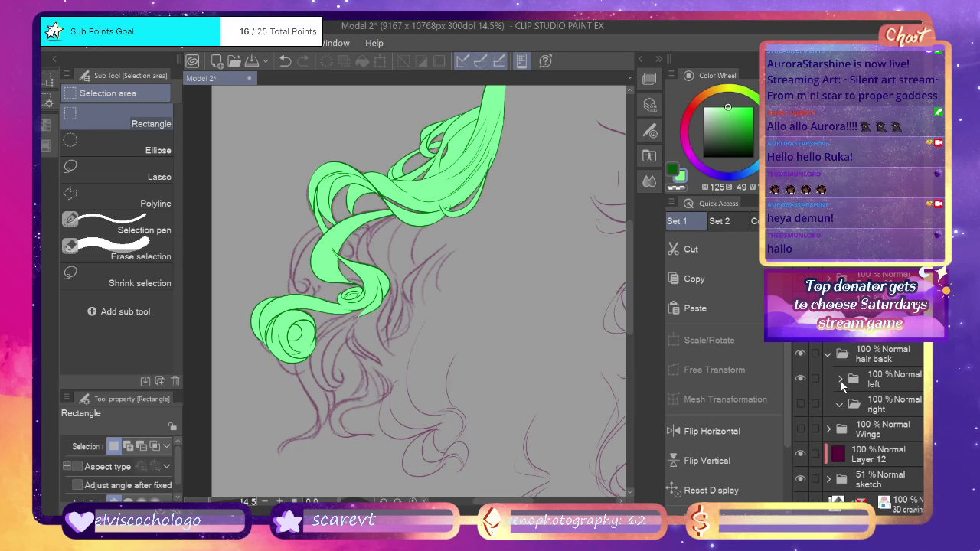
pyautogui.click(840, 379)
pyautogui.click(897, 394)
# Check which lock each folder in the left subfolder holds by hiding and showing the folders one at a time.
pyautogui.click(801, 405)
pyautogui.click(801, 405)
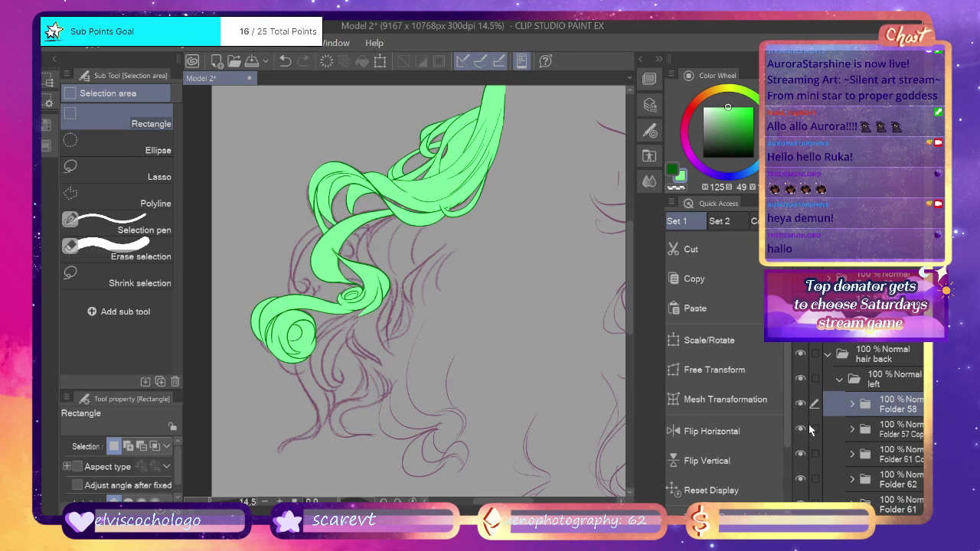
pyautogui.scroll(-2, 801, 433)
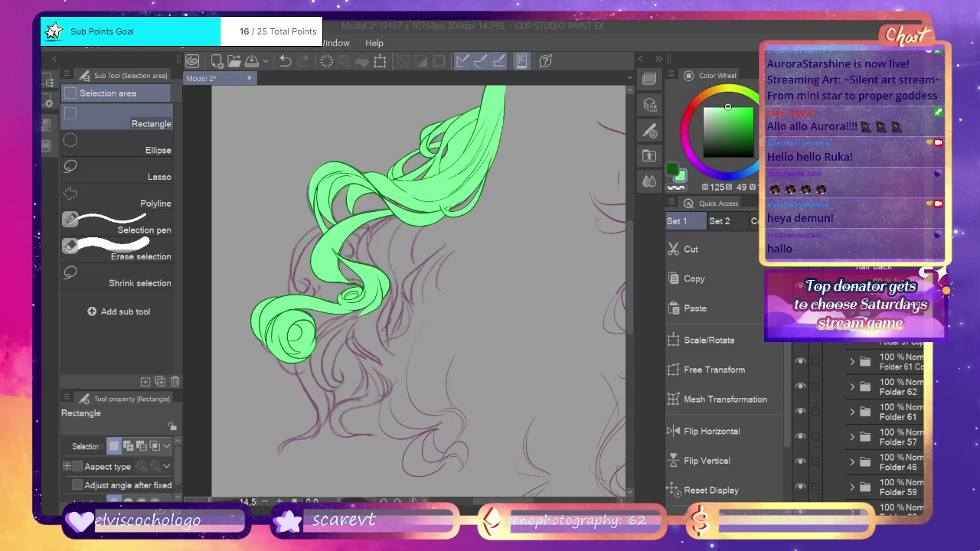
pyautogui.scroll(-1, 801, 434)
pyautogui.scroll(-3, 802, 431)
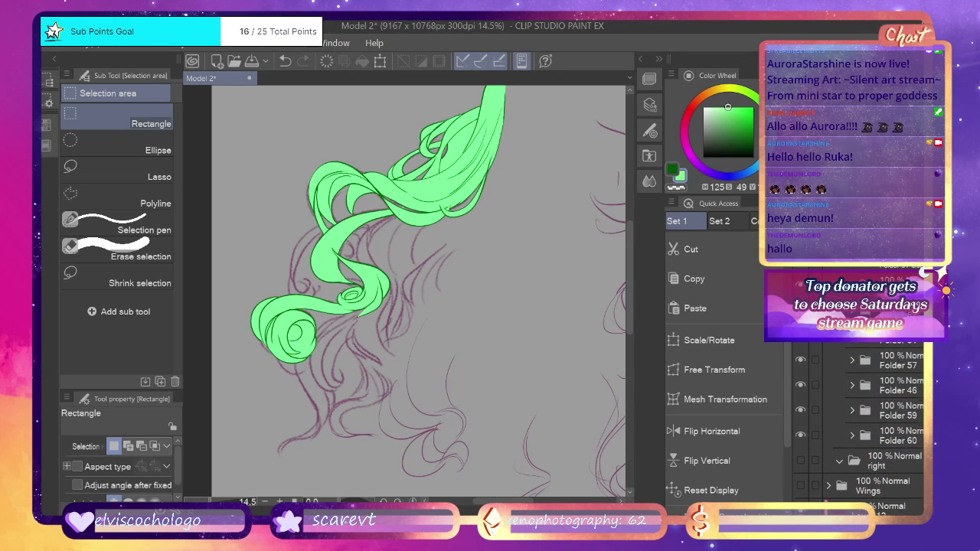
pyautogui.click(800, 409)
pyautogui.click(800, 409)
pyautogui.click(800, 383)
pyautogui.click(801, 382)
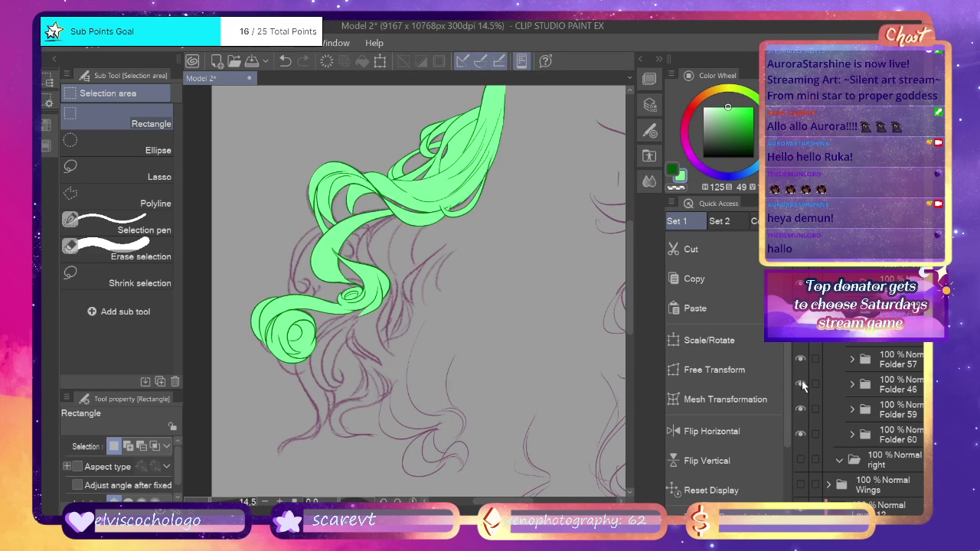
pyautogui.click(802, 359)
pyautogui.click(801, 360)
pyautogui.click(801, 332)
pyautogui.click(801, 333)
pyautogui.click(801, 309)
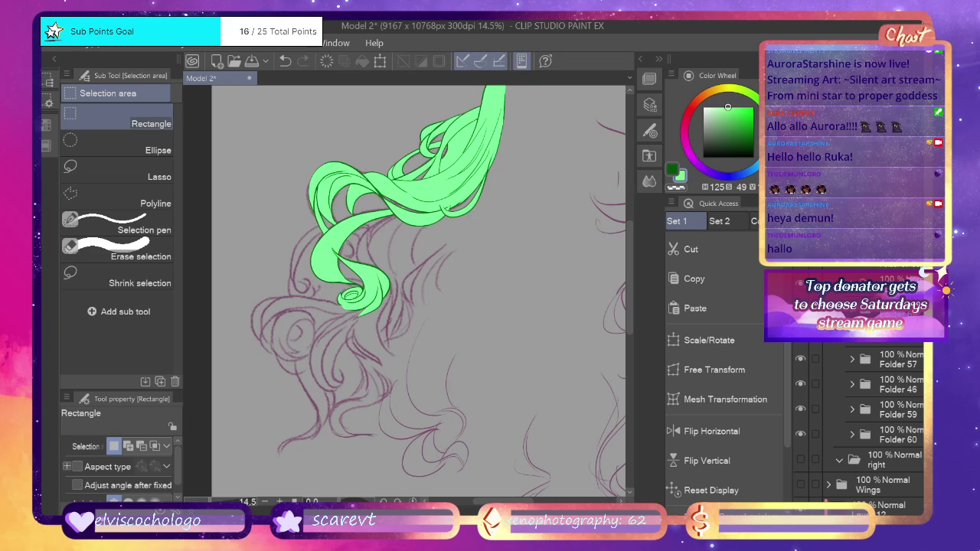
pyautogui.click(801, 309)
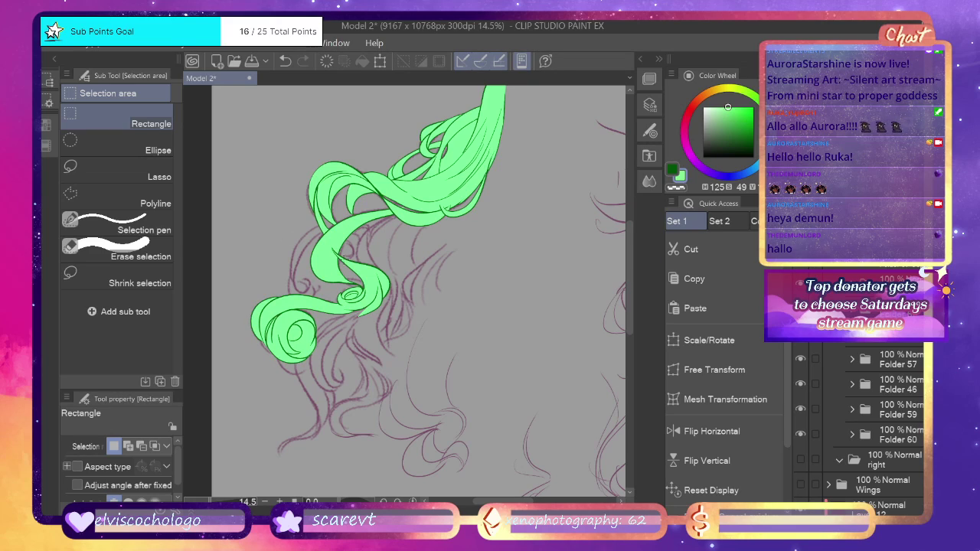
pyautogui.click(803, 408)
pyautogui.click(803, 407)
pyautogui.click(802, 431)
pyautogui.click(802, 432)
# Create a new folder above Folder 60 with two raster layers in it, and make dark green the drawing color.
pyautogui.click(884, 442)
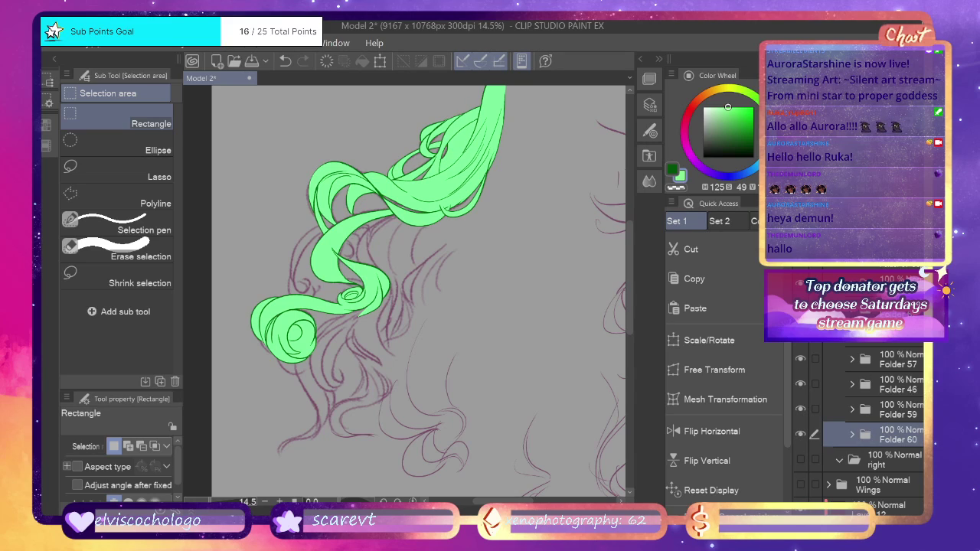
pyautogui.hotkey('ctrl', 'g')
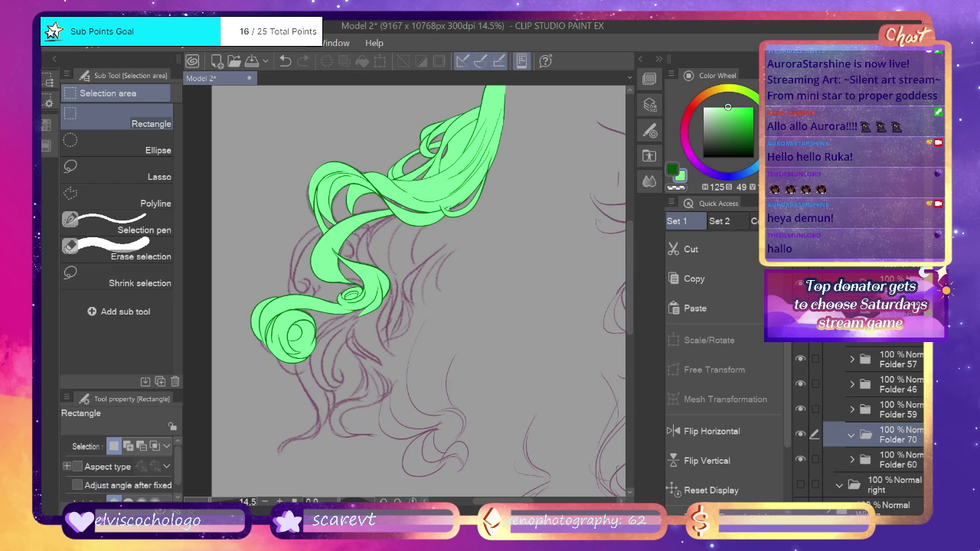
pyautogui.hotkey('ctrl', 'shift', 'n')
pyautogui.hotkey('ctrl', 'shift', 'n')
pyautogui.click(674, 166)
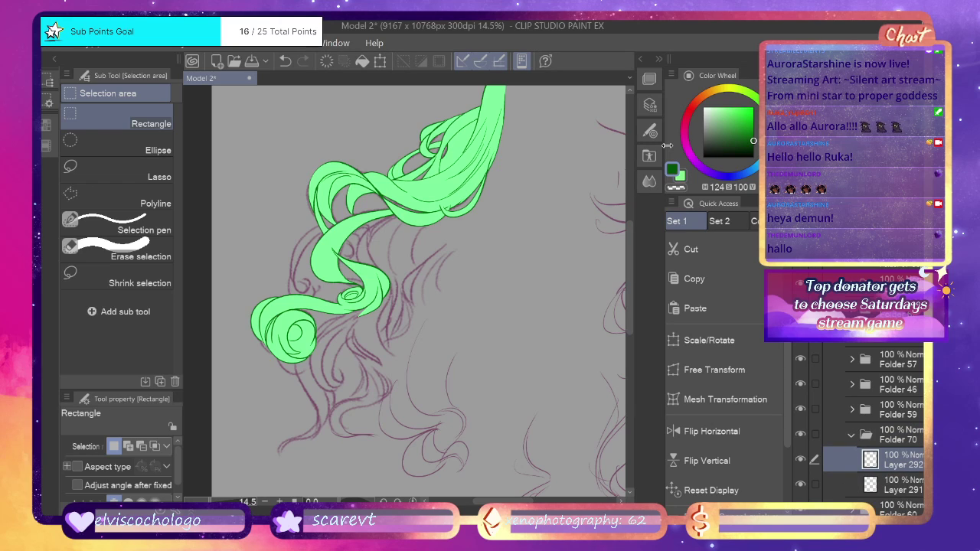
# Choose the Real G-Pen and hide Folders 59, 46, 57, 61 and 62 to uncover the back-hair sketch.
pyautogui.press('p')
pyautogui.moveTo(208, 506); pyautogui.dragTo(215, 510)
pyautogui.moveTo(513, 502); pyautogui.dragTo(500, 501)
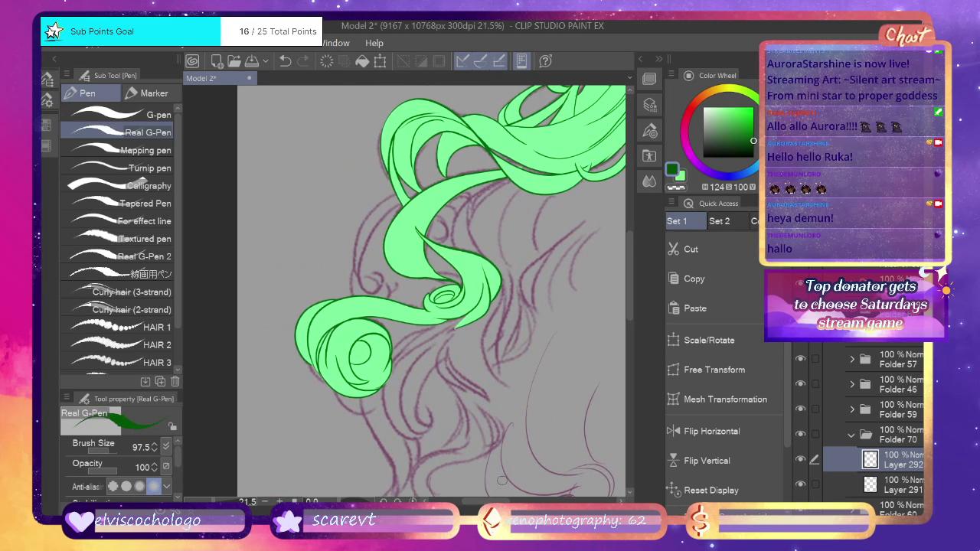
pyautogui.click(801, 409)
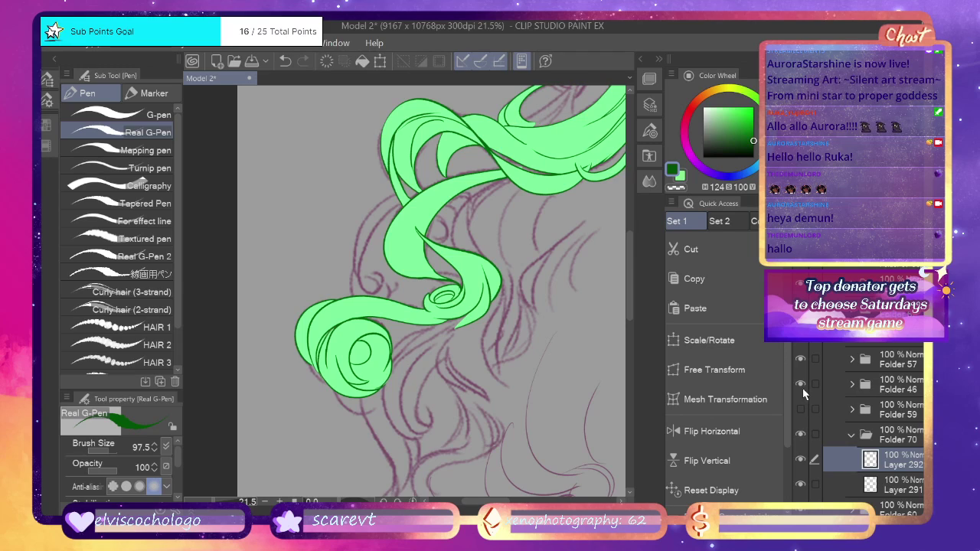
pyautogui.click(801, 384)
pyautogui.click(800, 358)
pyautogui.click(800, 335)
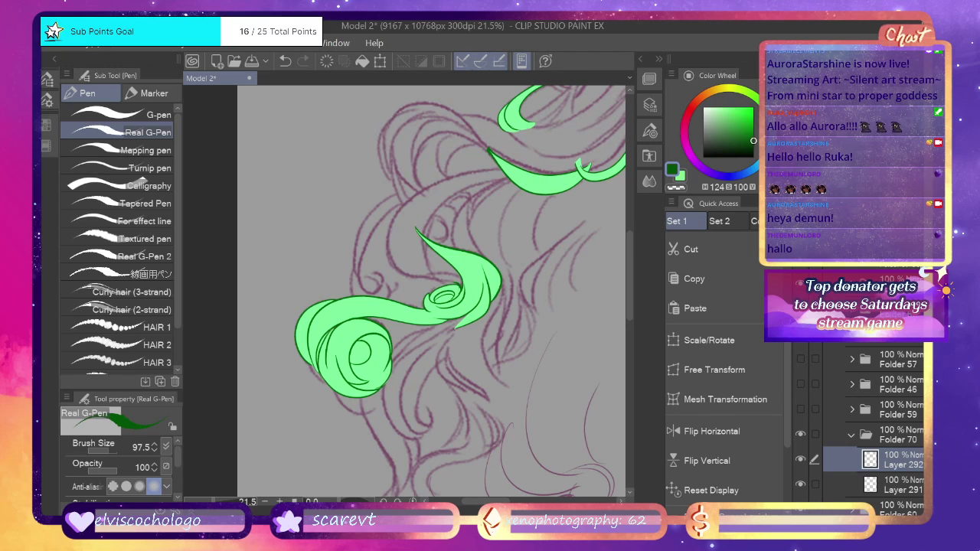
pyautogui.click(800, 309)
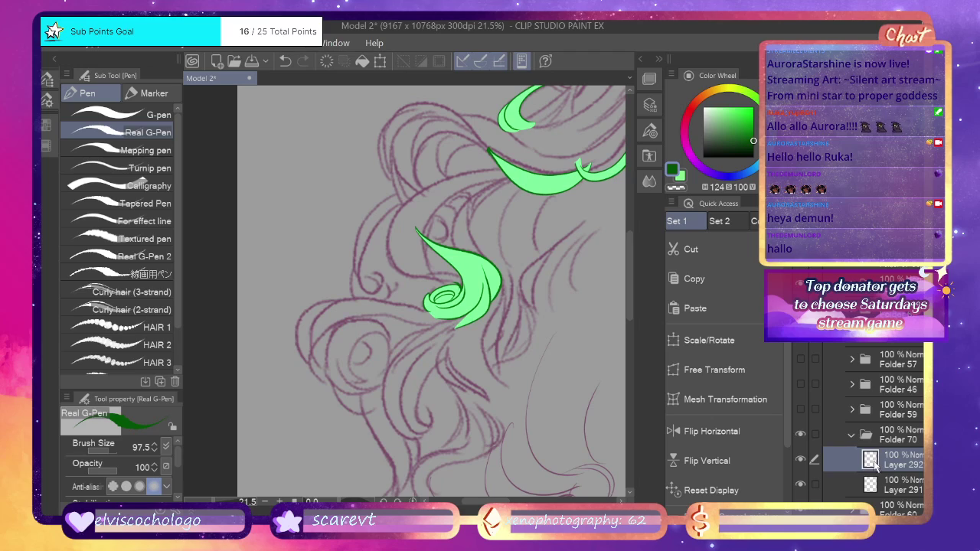
# Set the Real G-Pen brush size to 161.3 and ink the inner line of the left sketched lock with its curled end.
pyautogui.moveTo(400, 205); pyautogui.dragTo(363, 297)
pyautogui.hotkey('ctrl', 'z')
pyautogui.moveTo(107, 448); pyautogui.dragTo(109, 450)
pyautogui.click(219, 508)
pyautogui.scroll(1, 417, 245)
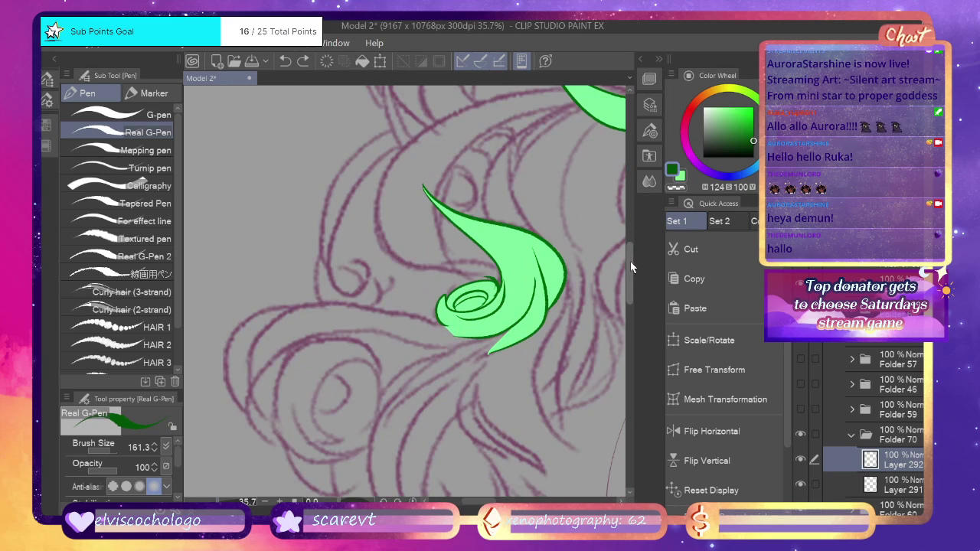
pyautogui.scroll(1, 417, 245)
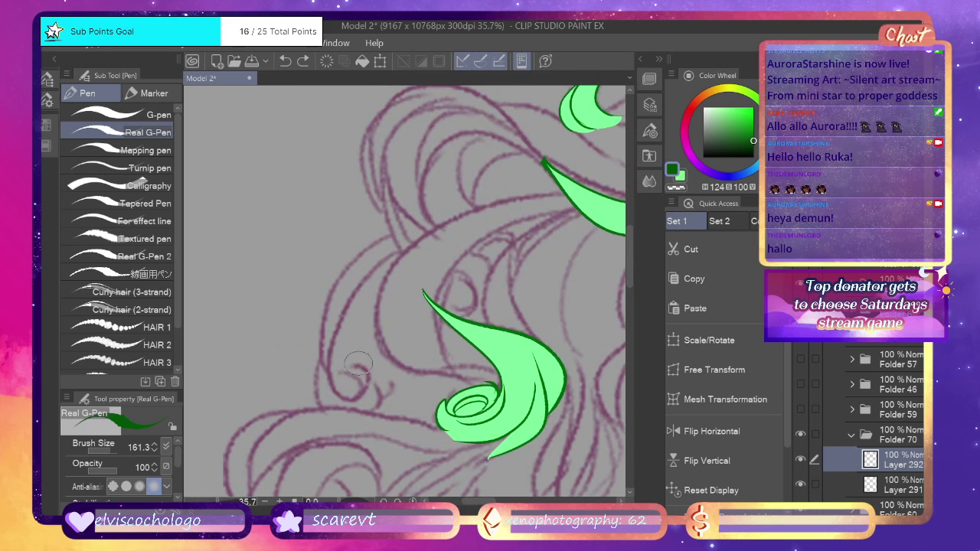
pyautogui.moveTo(361, 389)
pyautogui.mouseDown()
pyautogui.moveTo(337, 386)
pyautogui.moveTo(331, 346)
pyautogui.moveTo(364, 277)
pyautogui.moveTo(420, 239)
pyautogui.mouseUp()
pyautogui.hotkey('ctrl', 'z')
pyautogui.moveTo(363, 378)
pyautogui.mouseDown()
pyautogui.moveTo(345, 399)
pyautogui.moveTo(331, 380)
pyautogui.moveTo(343, 306)
pyautogui.moveTo(442, 227)
pyautogui.moveTo(394, 253)
pyautogui.moveTo(343, 305)
pyautogui.moveTo(335, 384)
pyautogui.moveTo(354, 396)
pyautogui.moveTo(371, 383)
pyautogui.moveTo(358, 362)
pyautogui.moveTo(340, 374)
pyautogui.moveTo(363, 365)
pyautogui.moveTo(372, 379)
pyautogui.moveTo(348, 400)
pyautogui.moveTo(331, 384)
pyautogui.moveTo(336, 318)
pyautogui.moveTo(438, 234)
pyautogui.mouseUp()
pyautogui.hotkey('ctrl', 'z')
pyautogui.hotkey('ctrl', 'z')
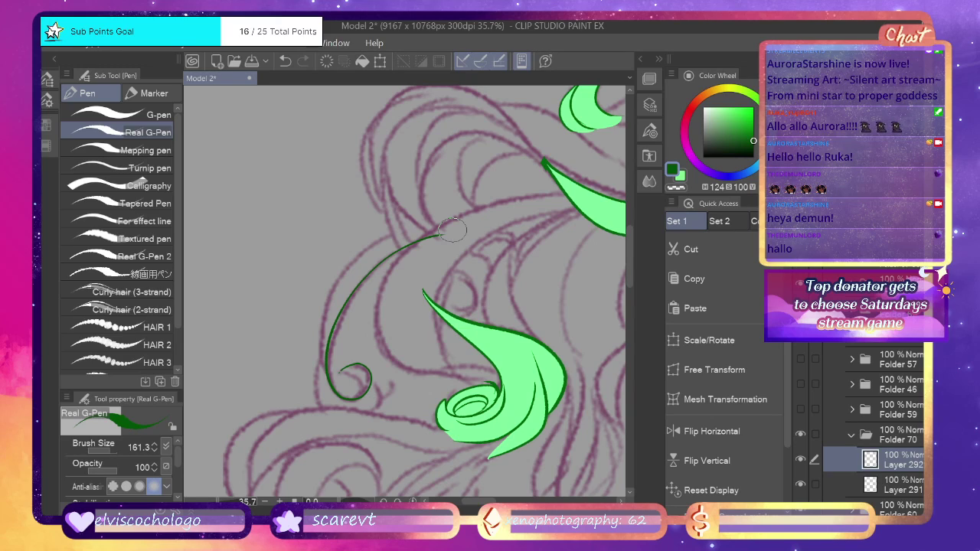
# Ink the lock's outer line, curving from its upper tip down toward the curl.
pyautogui.moveTo(325, 310); pyautogui.dragTo(327, 374)
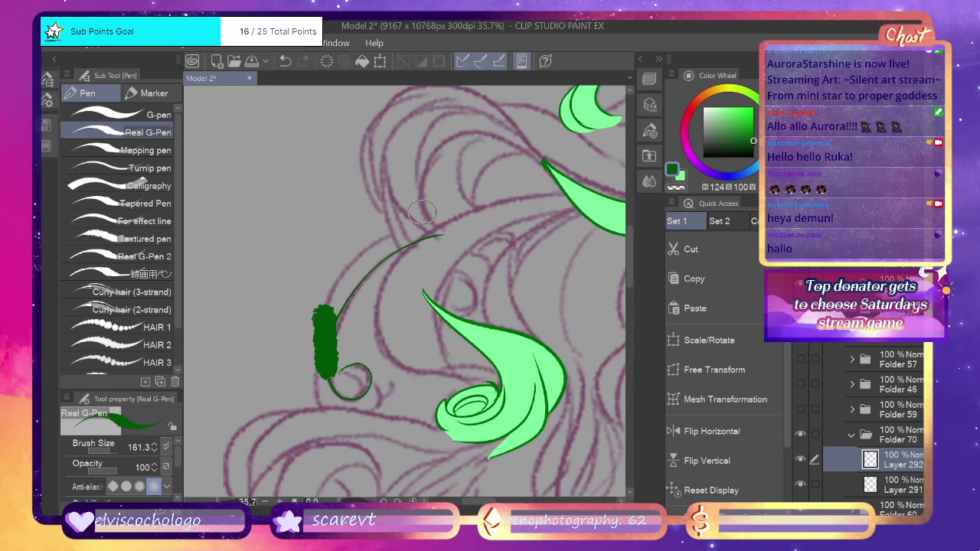
pyautogui.hotkey('ctrl', 'z')
pyautogui.moveTo(434, 223)
pyautogui.mouseDown()
pyautogui.moveTo(386, 235)
pyautogui.moveTo(316, 327)
pyautogui.moveTo(326, 353)
pyautogui.mouseUp()
pyautogui.hotkey('ctrl', 'z')
pyautogui.moveTo(326, 359)
pyautogui.mouseDown()
pyautogui.moveTo(335, 283)
pyautogui.moveTo(469, 205)
pyautogui.moveTo(403, 226)
pyautogui.moveTo(334, 286)
pyautogui.moveTo(325, 370)
pyautogui.mouseUp()
pyautogui.hotkey('ctrl', 'z')
pyautogui.hotkey('ctrl', 'z')
pyautogui.moveTo(425, 223)
pyautogui.mouseDown()
pyautogui.moveTo(372, 239)
pyautogui.moveTo(322, 321)
pyautogui.moveTo(331, 377)
pyautogui.moveTo(317, 379)
pyautogui.moveTo(331, 421)
pyautogui.moveTo(375, 416)
pyautogui.moveTo(372, 375)
pyautogui.mouseUp()
pyautogui.hotkey('ctrl', 'z')
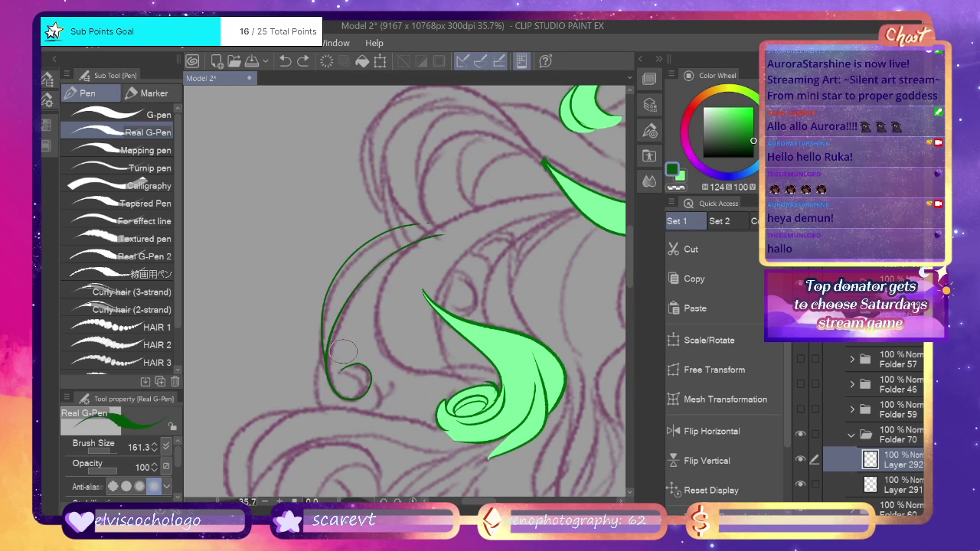
# Ink the outer edge of the spiral at the lock's lower end and extend the outer line's upper tip.
pyautogui.moveTo(323, 349)
pyautogui.mouseDown()
pyautogui.moveTo(312, 393)
pyautogui.moveTo(360, 432)
pyautogui.moveTo(383, 395)
pyautogui.moveTo(367, 367)
pyautogui.moveTo(362, 391)
pyautogui.moveTo(334, 373)
pyautogui.moveTo(360, 378)
pyautogui.moveTo(336, 372)
pyautogui.mouseUp()
pyautogui.hotkey('ctrl', 'z')
pyautogui.hotkey('ctrl', 'z')
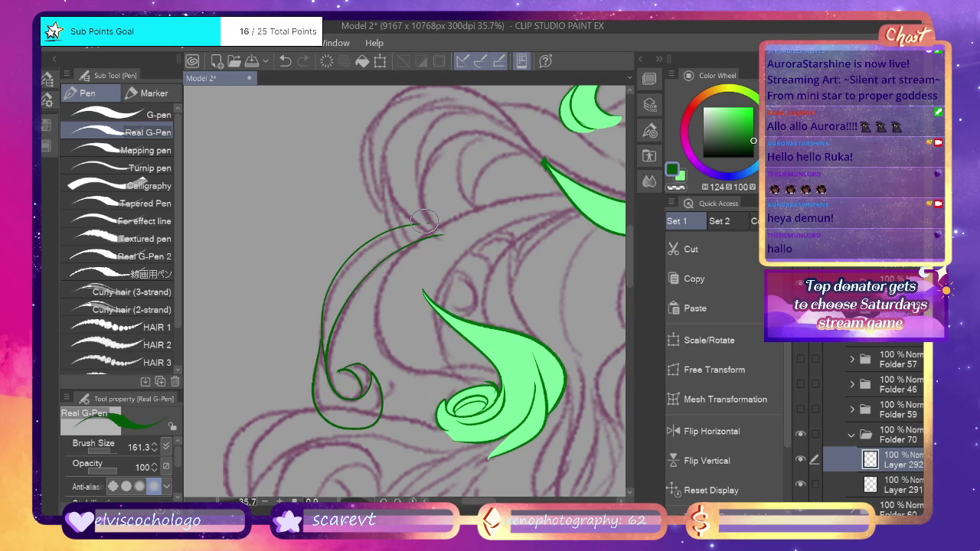
pyautogui.hotkey('ctrl', 'z')
pyautogui.moveTo(420, 224)
pyautogui.mouseDown()
pyautogui.moveTo(452, 229)
pyautogui.moveTo(433, 224)
pyautogui.mouseUp()
# On the layer below the line art, close the lock's upper tip in light green and fill the lock and its curl.
pyautogui.click(679, 177)
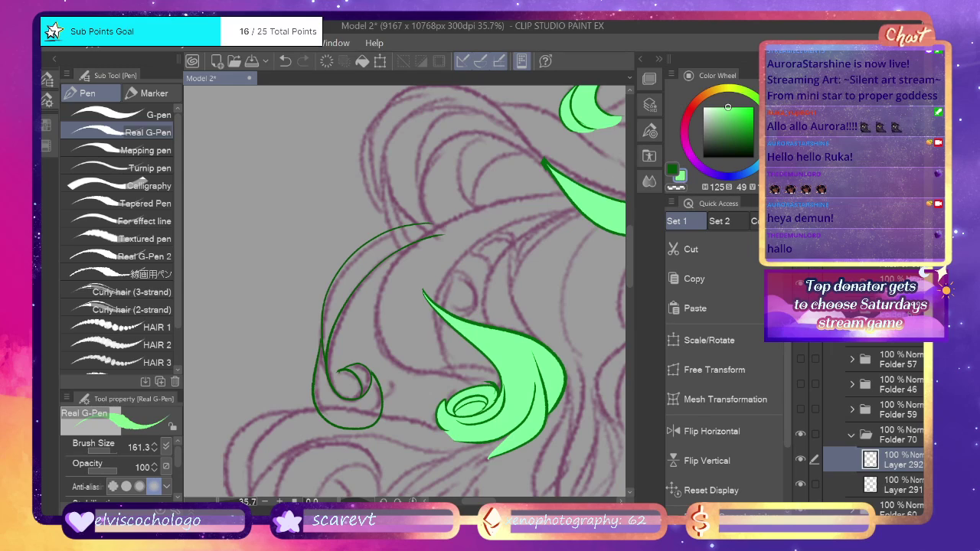
pyautogui.click(886, 484)
pyautogui.moveTo(432, 230); pyautogui.dragTo(443, 226)
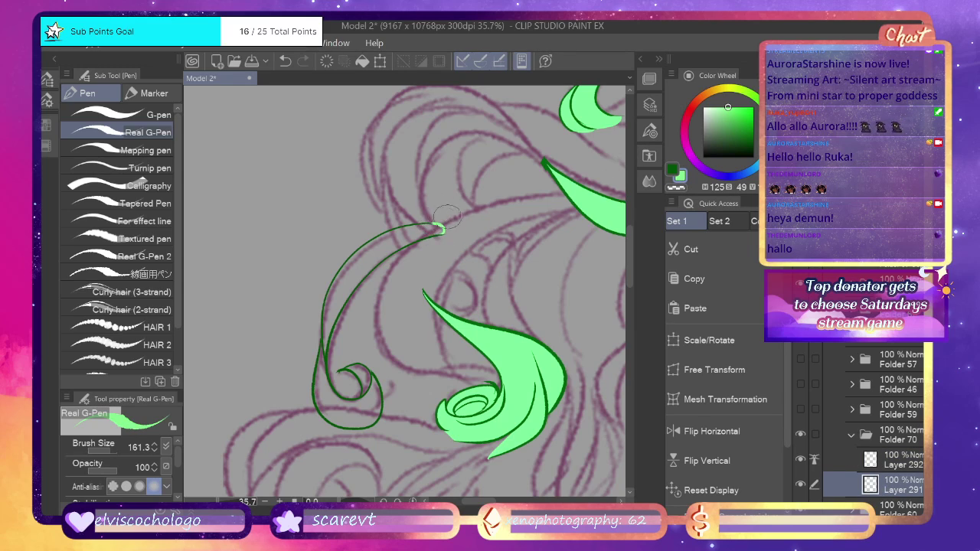
pyautogui.press('g')
pyautogui.click(346, 269)
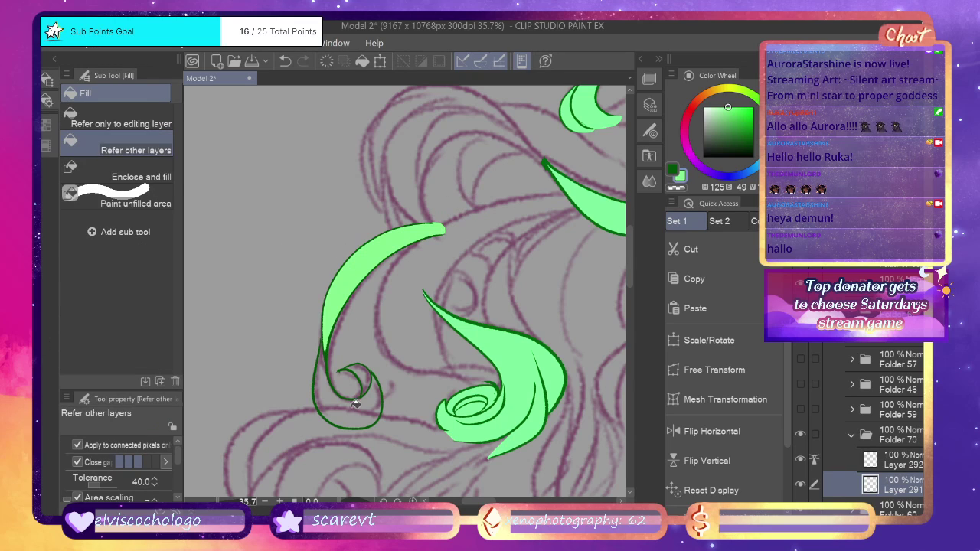
pyautogui.click(357, 403)
pyautogui.click(366, 371)
pyautogui.moveTo(227, 500); pyautogui.dragTo(215, 501)
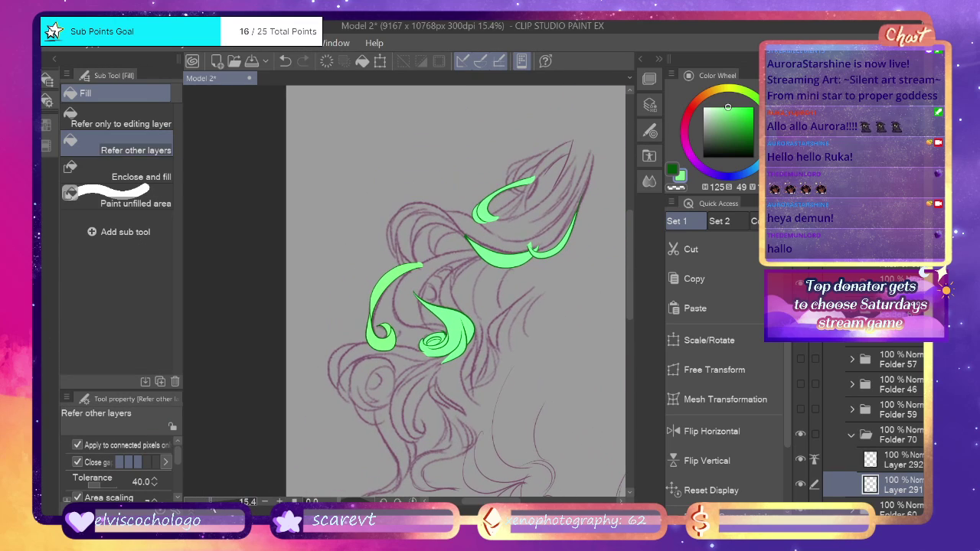
# Show Folder 59, Folder 46, Folder 57 and the hidden lock folders above them, and collapse Folder 70.
pyautogui.click(800, 410)
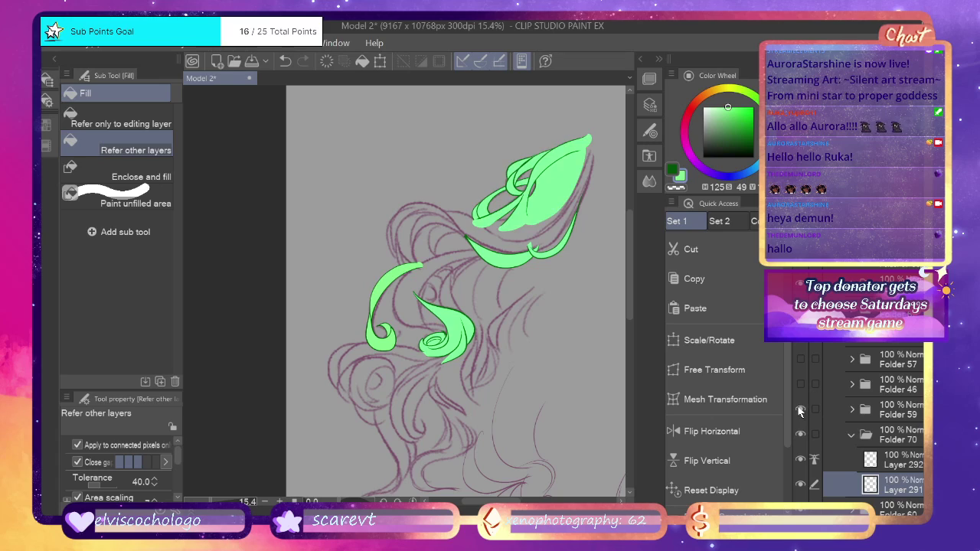
pyautogui.click(800, 384)
pyautogui.click(800, 359)
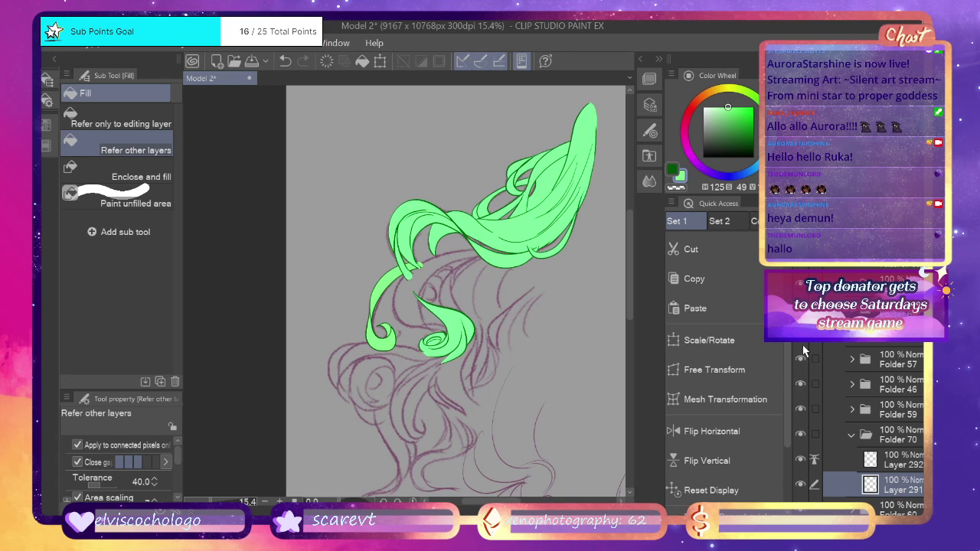
pyautogui.click(803, 342)
pyautogui.click(801, 309)
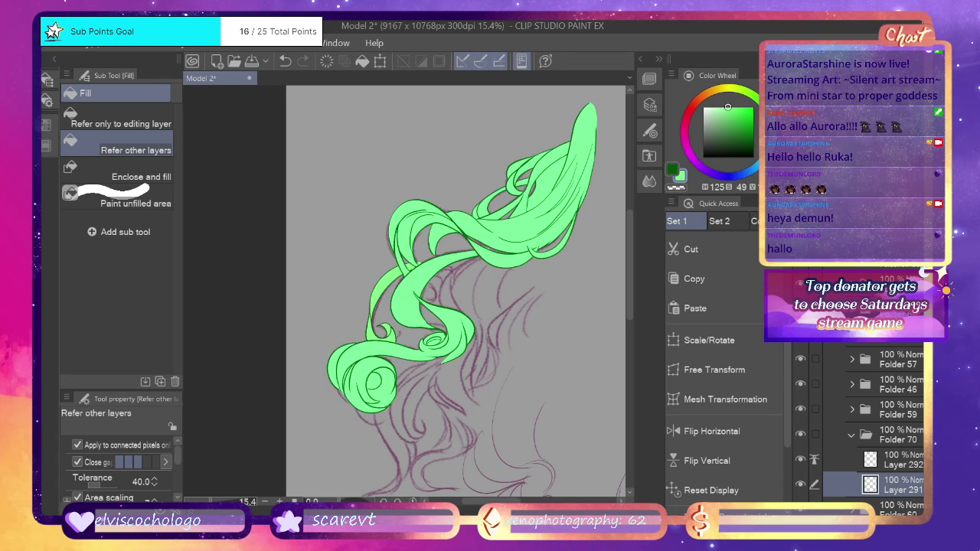
pyautogui.moveTo(632, 240); pyautogui.dragTo(631, 260)
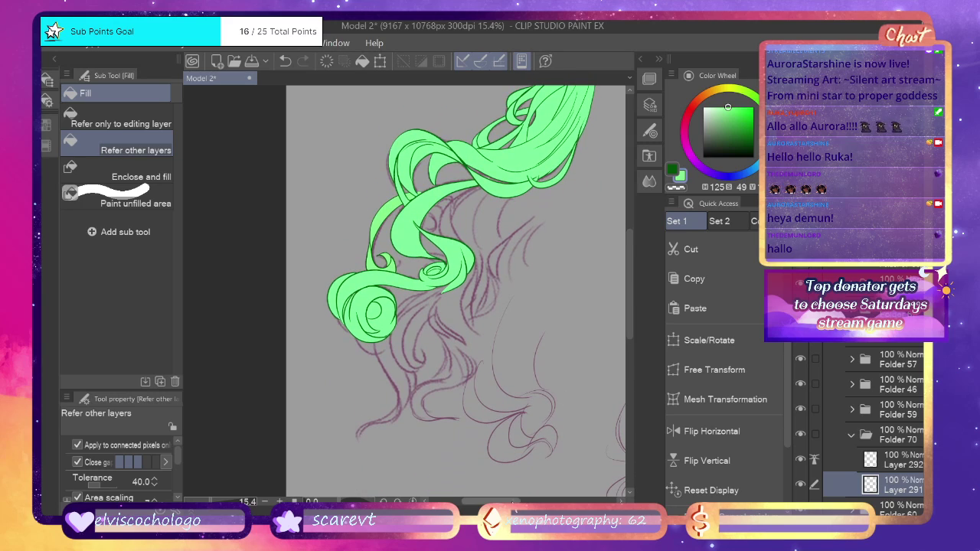
pyautogui.hscroll(3, 527, 490)
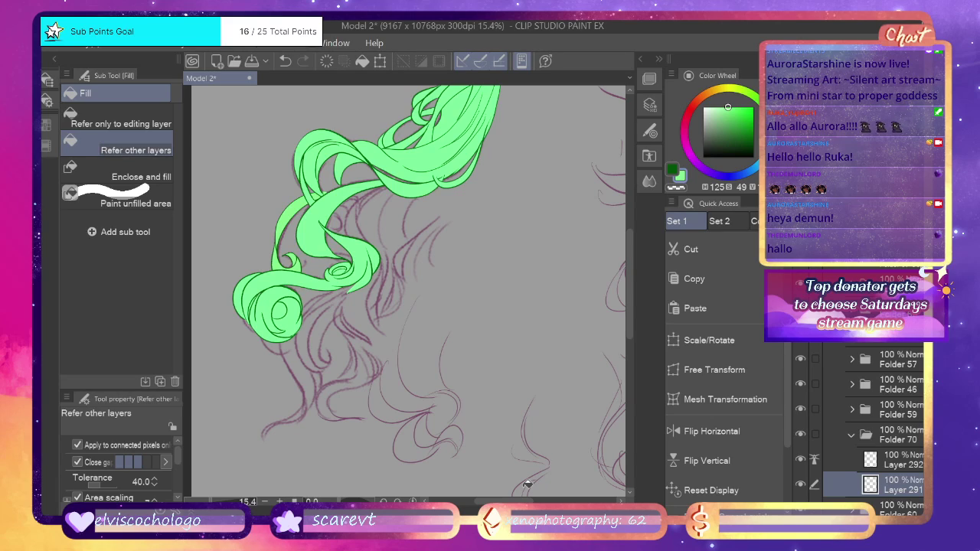
pyautogui.click(852, 434)
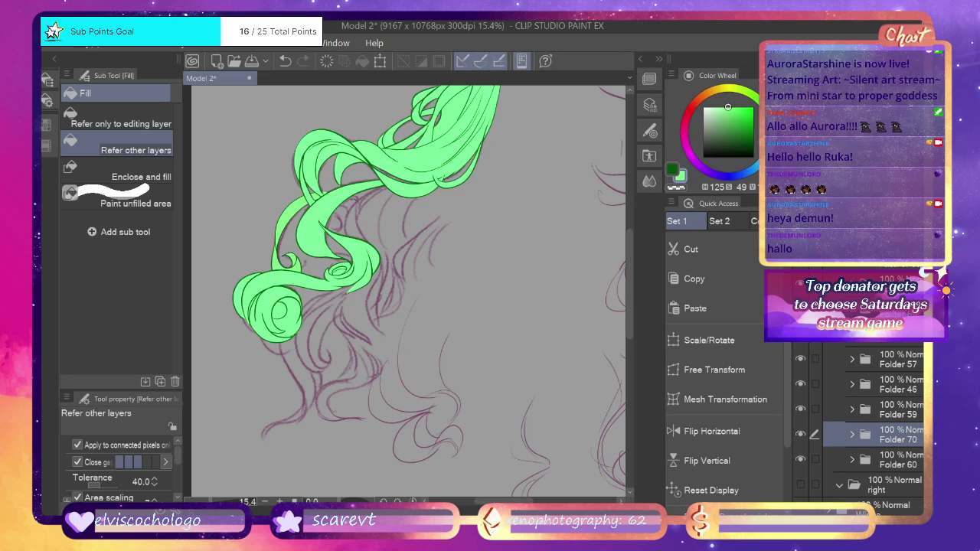
# Toggle the lock folders' visibility to examine how the inked left locks overlap and cover the sketch.
pyautogui.moveTo(627, 270); pyautogui.dragTo(628, 233)
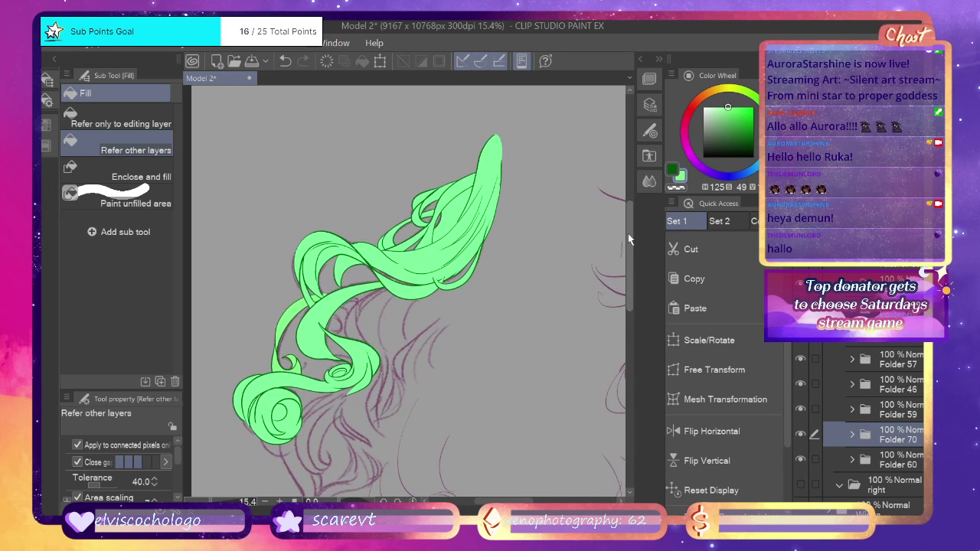
pyautogui.scroll(-5, 858, 421)
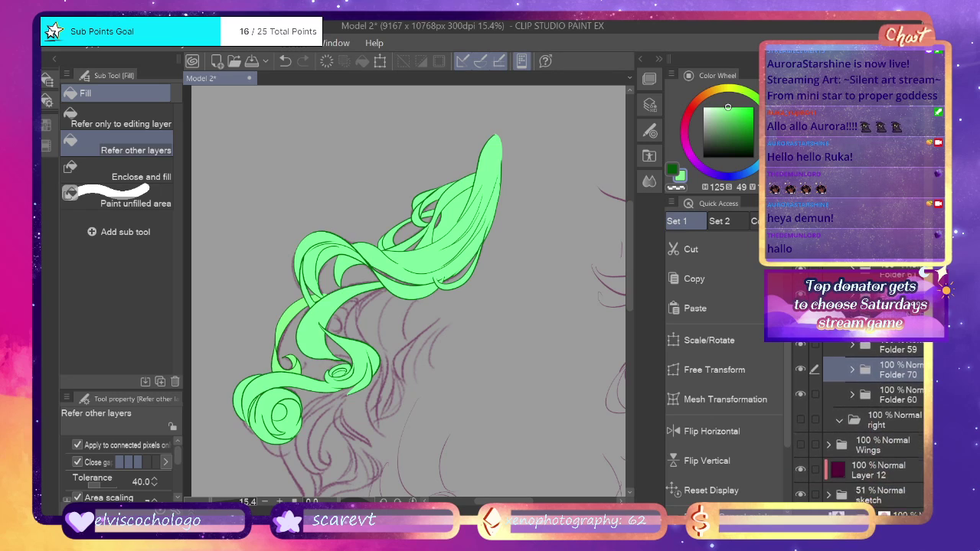
pyautogui.moveTo(627, 233)
pyautogui.mouseDown()
pyautogui.moveTo(632, 278)
pyautogui.moveTo(635, 259)
pyautogui.mouseUp()
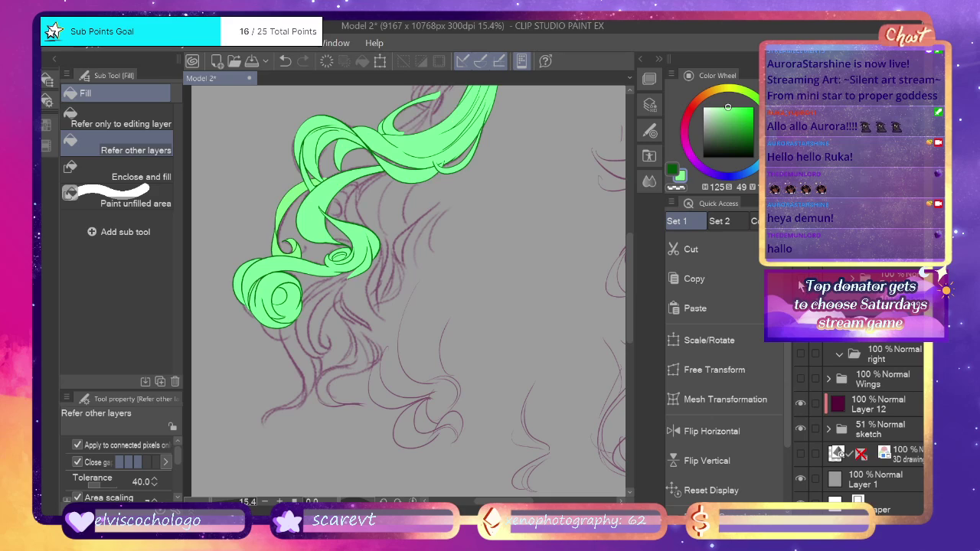
pyautogui.scroll(3, 858, 413)
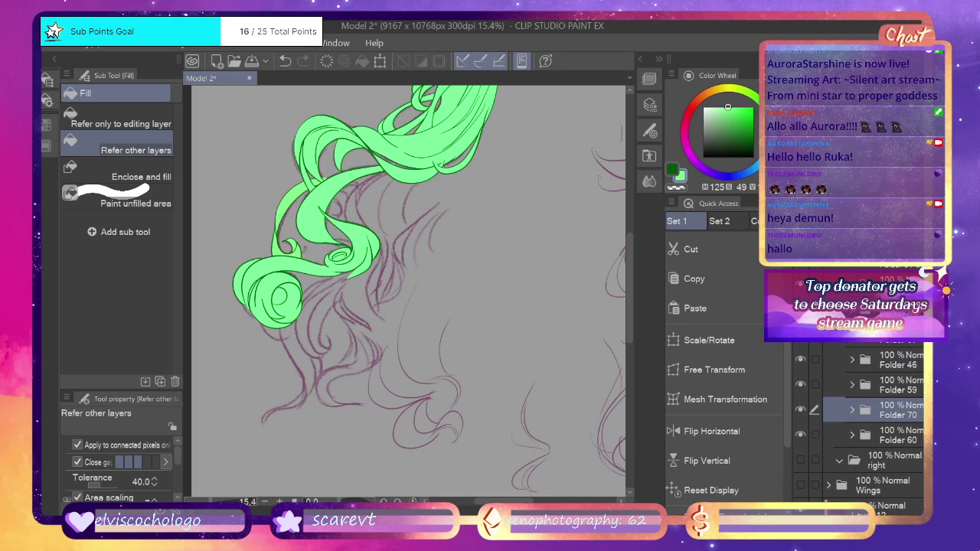
pyautogui.hotkey('ctrl', 'z')
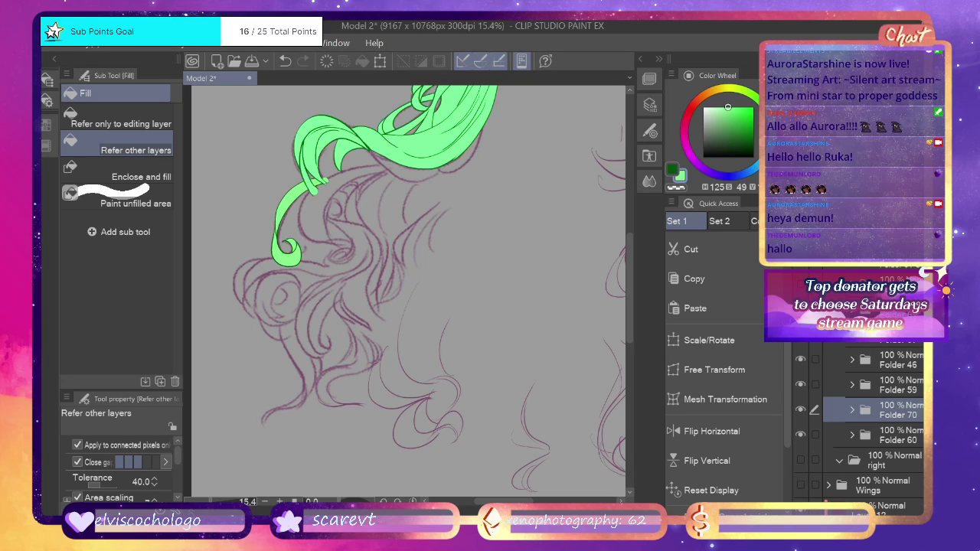
pyautogui.click(801, 334)
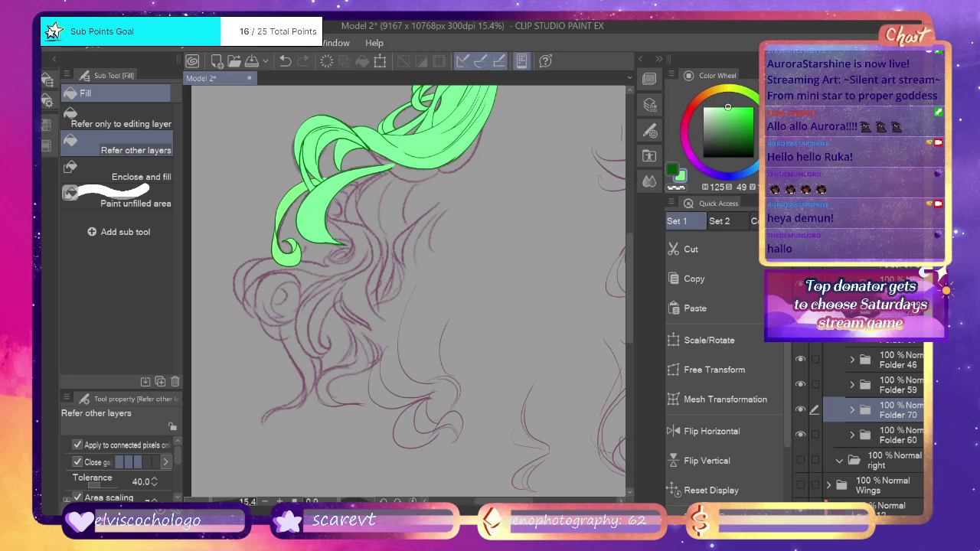
pyautogui.click(800, 310)
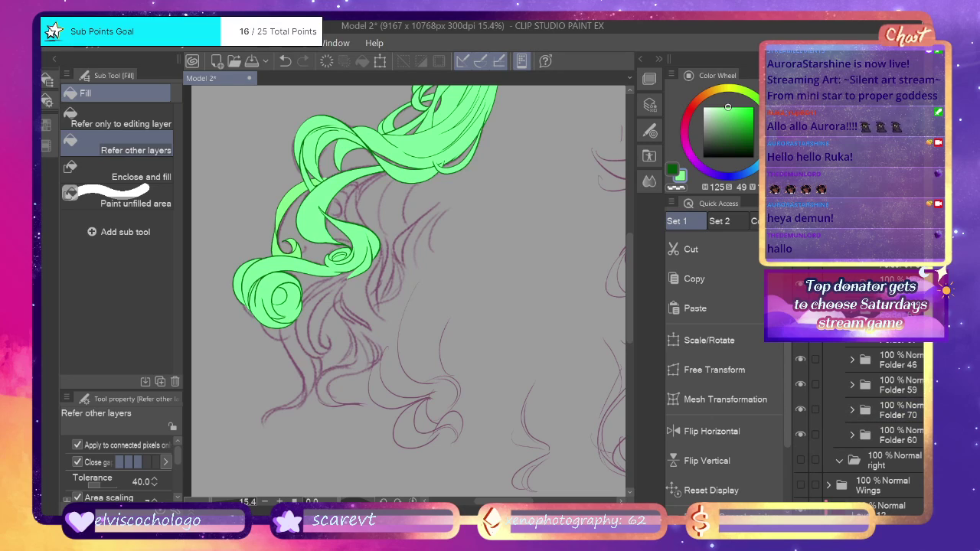
pyautogui.scroll(1, 881, 421)
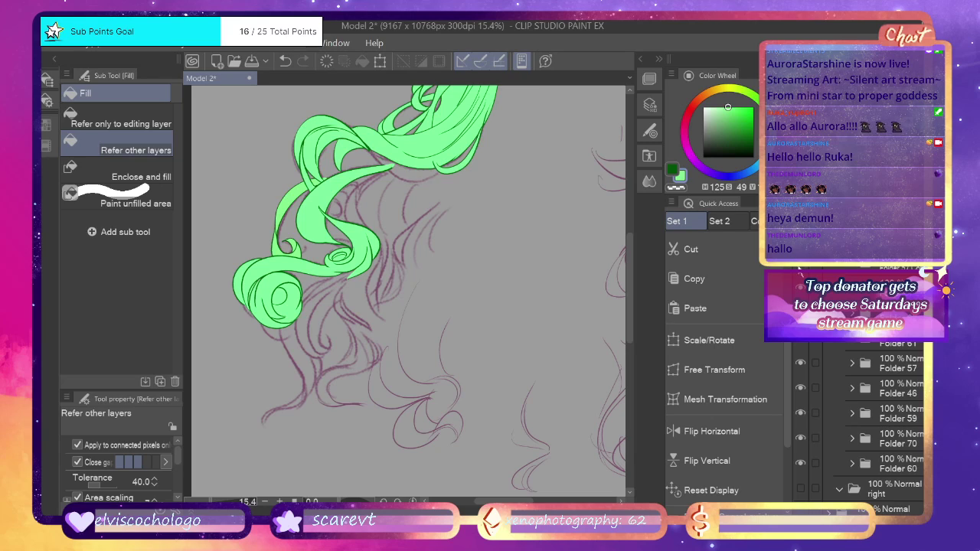
# Hide the large round curl at the lower left so the sketch beneath it is exposed.
pyautogui.hotkey('ctrl', 'z')
pyautogui.click(801, 288)
pyautogui.click(801, 312)
pyautogui.click(801, 313)
pyautogui.click(801, 313)
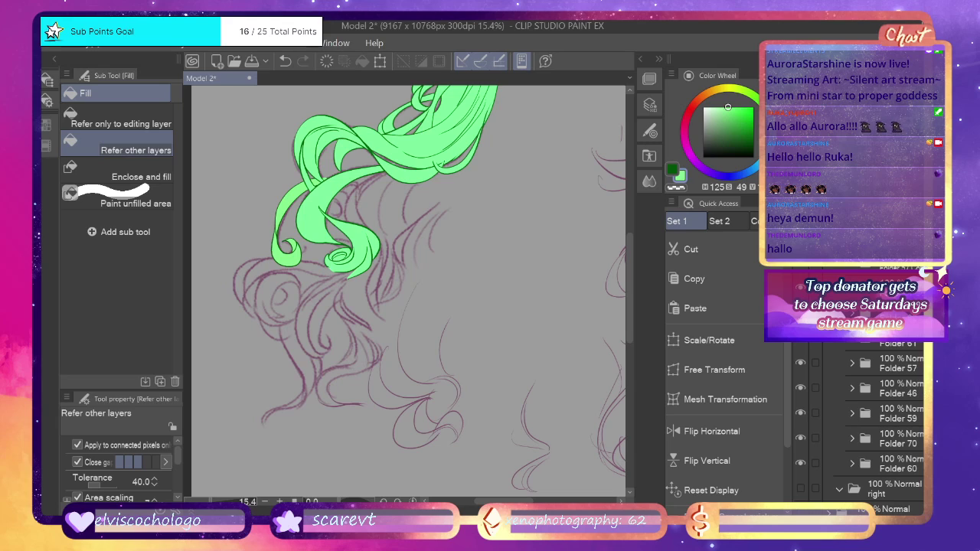
# Add a new folder directly above Folder 61 and create two raster layers inside it for the next lock.
pyautogui.click(892, 339)
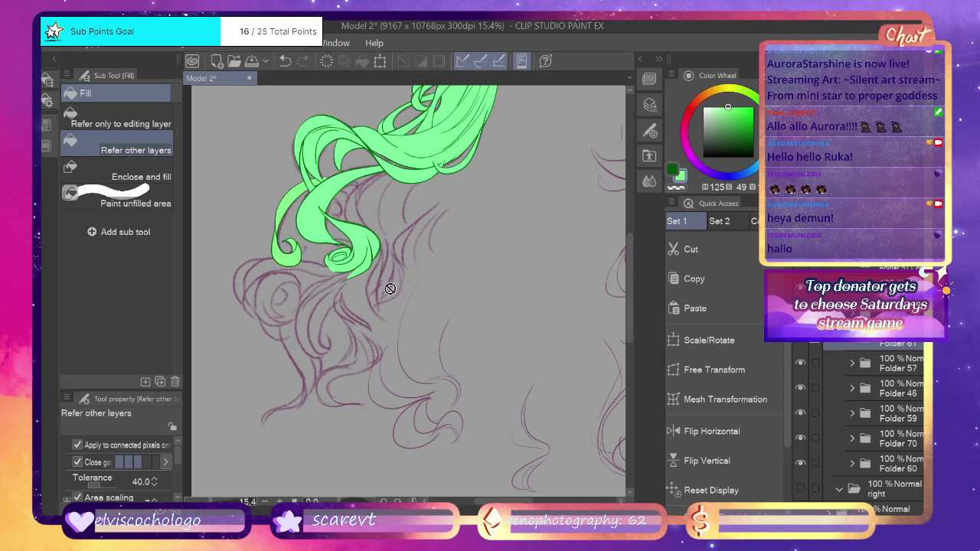
pyautogui.moveTo(216, 510); pyautogui.dragTo(218, 511)
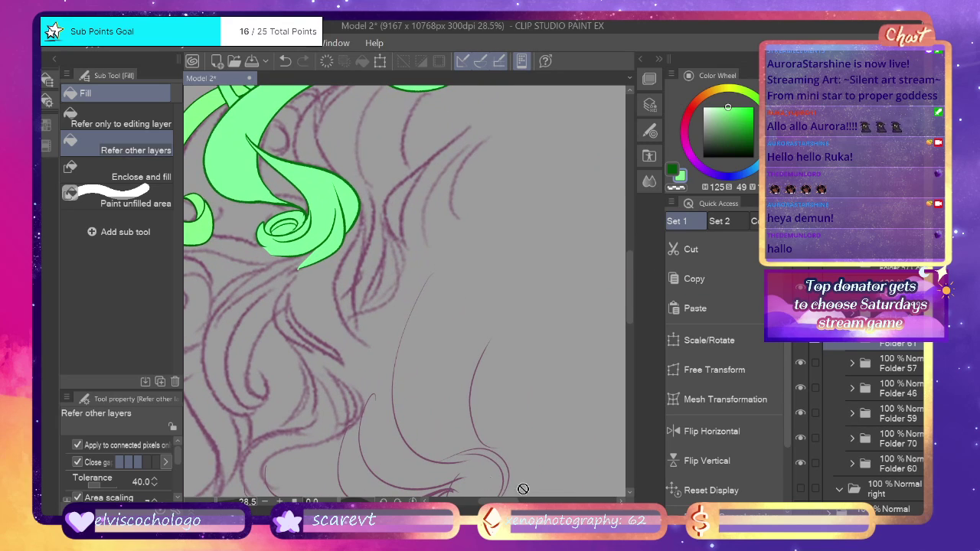
pyautogui.moveTo(502, 503); pyautogui.dragTo(491, 502)
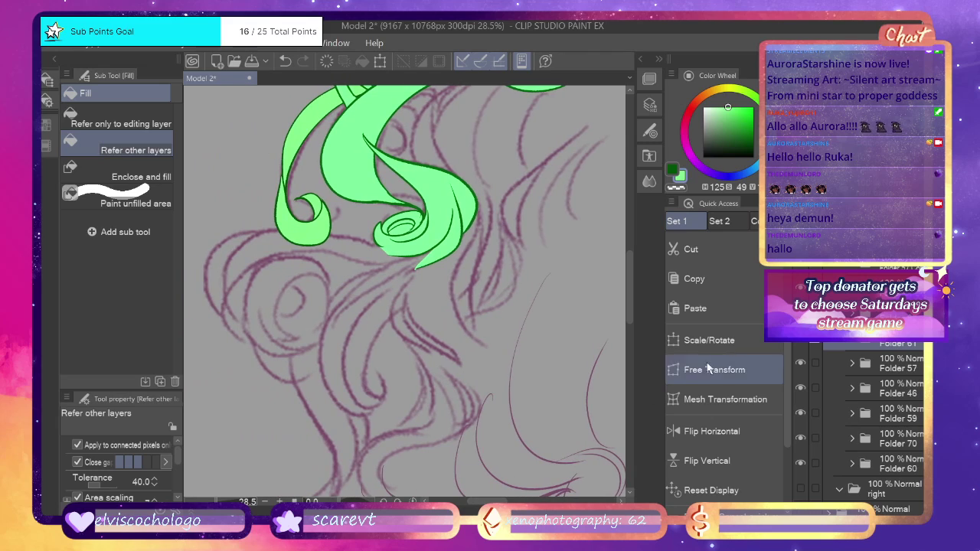
pyautogui.click(802, 341)
pyautogui.click(802, 341)
pyautogui.click(801, 340)
pyautogui.click(801, 340)
pyautogui.hotkey('ctrl', 'g')
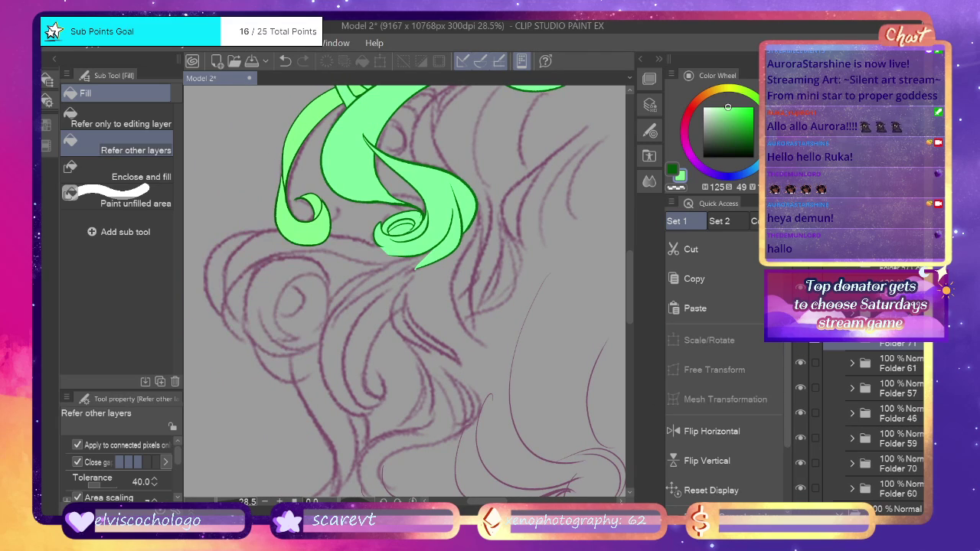
pyautogui.hotkey('ctrl', 'shift', 'n')
pyautogui.hotkey('ctrl', 'shift', 'n')
# With the Real G-Pen in dark green, ink the inner line of the sketched lock below the small spiral, ending in a hook.
pyautogui.click(673, 170)
pyautogui.press('p')
pyautogui.moveTo(395, 281)
pyautogui.mouseDown()
pyautogui.moveTo(346, 334)
pyautogui.moveTo(377, 405)
pyautogui.mouseUp()
pyautogui.hotkey('ctrl', 'z')
pyautogui.moveTo(393, 287)
pyautogui.mouseDown()
pyautogui.moveTo(371, 305)
pyautogui.moveTo(347, 360)
pyautogui.moveTo(357, 400)
pyautogui.moveTo(383, 406)
pyautogui.moveTo(384, 392)
pyautogui.moveTo(375, 407)
pyautogui.moveTo(356, 400)
pyautogui.moveTo(351, 343)
pyautogui.moveTo(414, 276)
pyautogui.moveTo(346, 344)
pyautogui.moveTo(386, 387)
pyautogui.mouseUp()
pyautogui.hotkey('ctrl', 'z')
pyautogui.hotkey('ctrl', 'z')
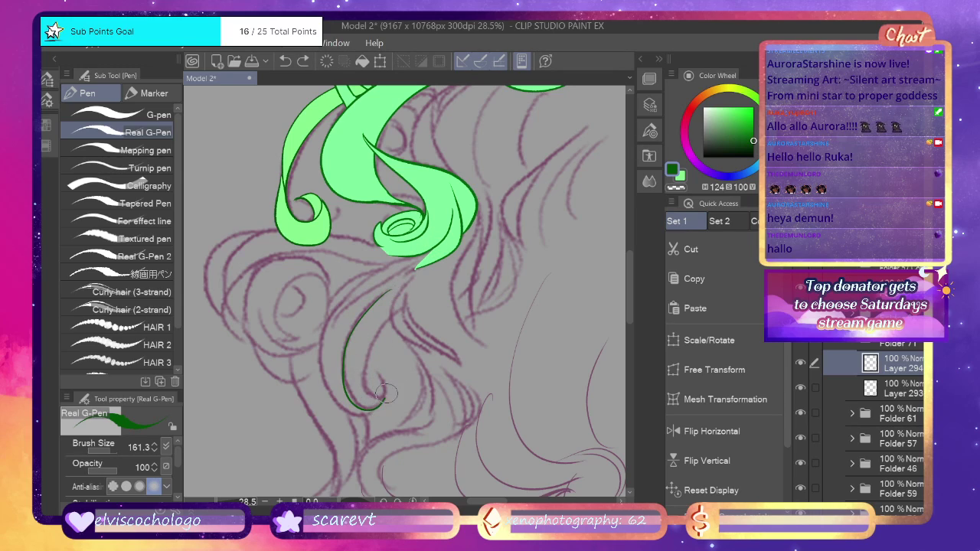
# Ink the lock's outer line and inner strand lines, running from its upper end down toward the hooked tip.
pyautogui.moveTo(410, 260); pyautogui.dragTo(330, 330)
pyautogui.hotkey('ctrl', 'z')
pyautogui.moveTo(416, 265); pyautogui.dragTo(333, 324)
pyautogui.moveTo(403, 262)
pyautogui.mouseDown()
pyautogui.moveTo(367, 278)
pyautogui.moveTo(322, 334)
pyautogui.moveTo(319, 386)
pyautogui.moveTo(344, 413)
pyautogui.moveTo(369, 415)
pyautogui.moveTo(386, 378)
pyautogui.mouseUp()
pyautogui.hotkey('ctrl', 'z')
pyautogui.moveTo(404, 261)
pyautogui.mouseDown()
pyautogui.moveTo(339, 302)
pyautogui.moveTo(369, 420)
pyautogui.moveTo(386, 379)
pyautogui.moveTo(347, 408)
pyautogui.moveTo(344, 312)
pyautogui.moveTo(418, 260)
pyautogui.moveTo(341, 293)
pyautogui.moveTo(320, 374)
pyautogui.moveTo(354, 417)
pyautogui.moveTo(378, 408)
pyautogui.moveTo(357, 378)
pyautogui.moveTo(425, 288)
pyautogui.moveTo(399, 309)
pyautogui.moveTo(374, 400)
pyautogui.moveTo(386, 389)
pyautogui.moveTo(412, 303)
pyautogui.moveTo(426, 291)
pyautogui.mouseUp()
pyautogui.hotkey('ctrl', 'z')
pyautogui.hotkey('ctrl', 'z')
pyautogui.hotkey('ctrl', 'z')
pyautogui.moveTo(383, 262)
pyautogui.mouseDown()
pyautogui.moveTo(330, 298)
pyautogui.moveTo(321, 329)
pyautogui.mouseUp()
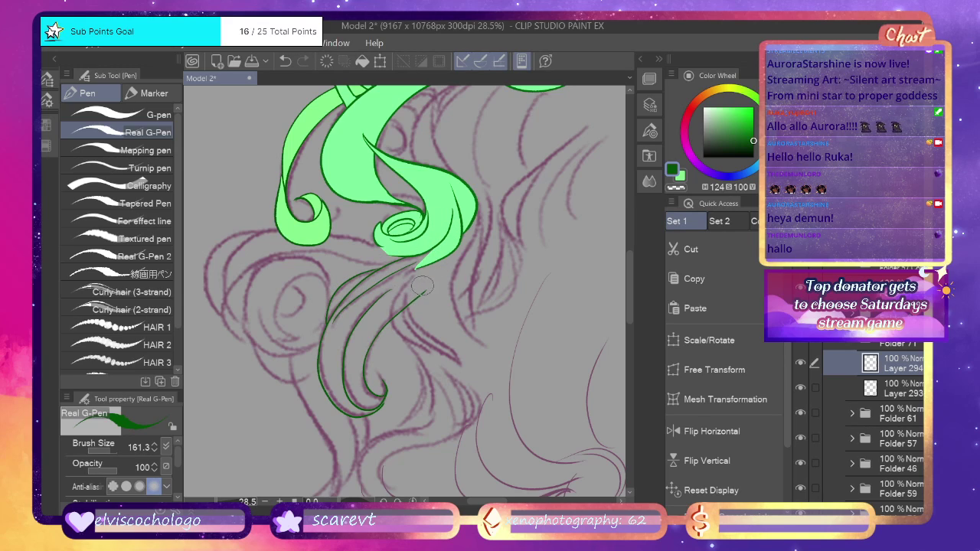
# On the layer below the line art, close the hooked lock's upper end in light green and fill the lock using a wider gap-closing setting.
pyautogui.click(681, 176)
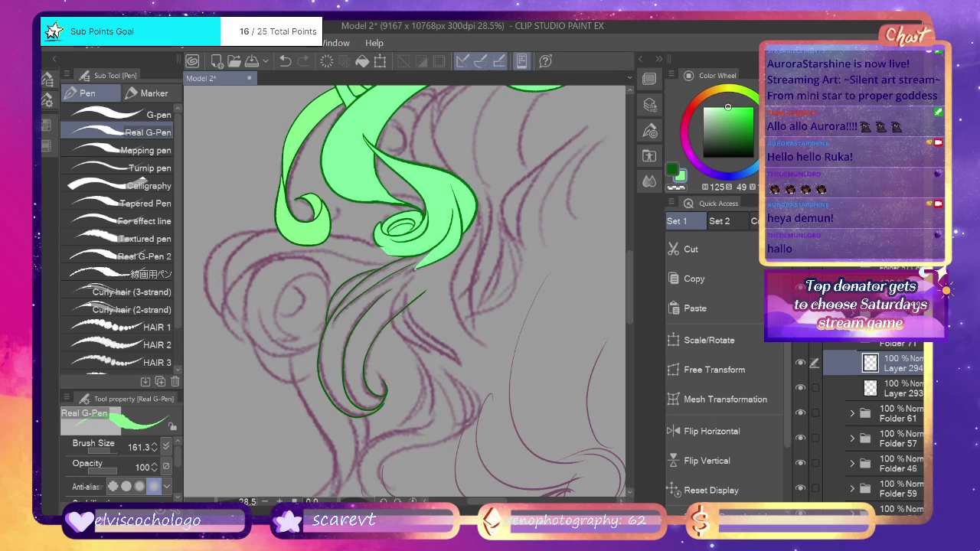
pyautogui.click(888, 388)
pyautogui.moveTo(421, 294); pyautogui.dragTo(442, 261)
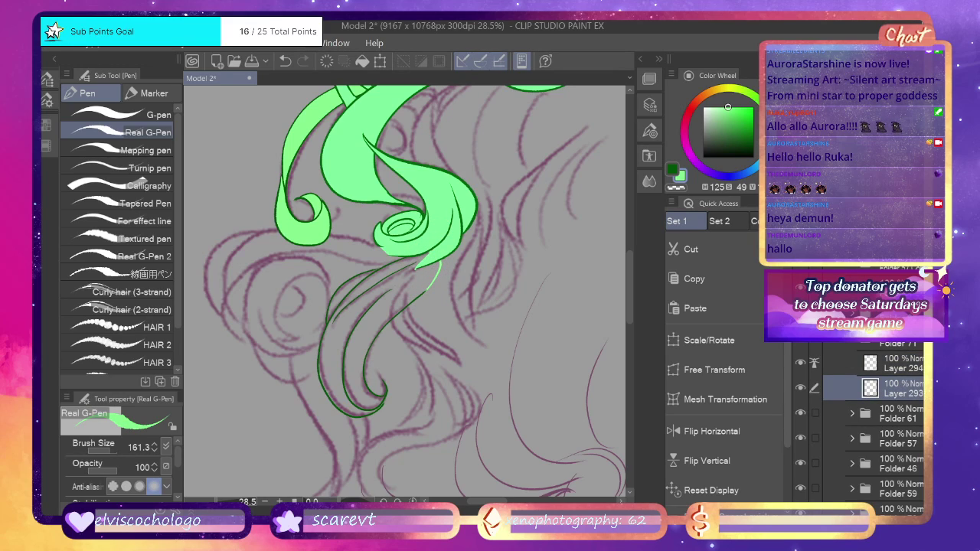
pyautogui.press('g')
pyautogui.click(376, 327)
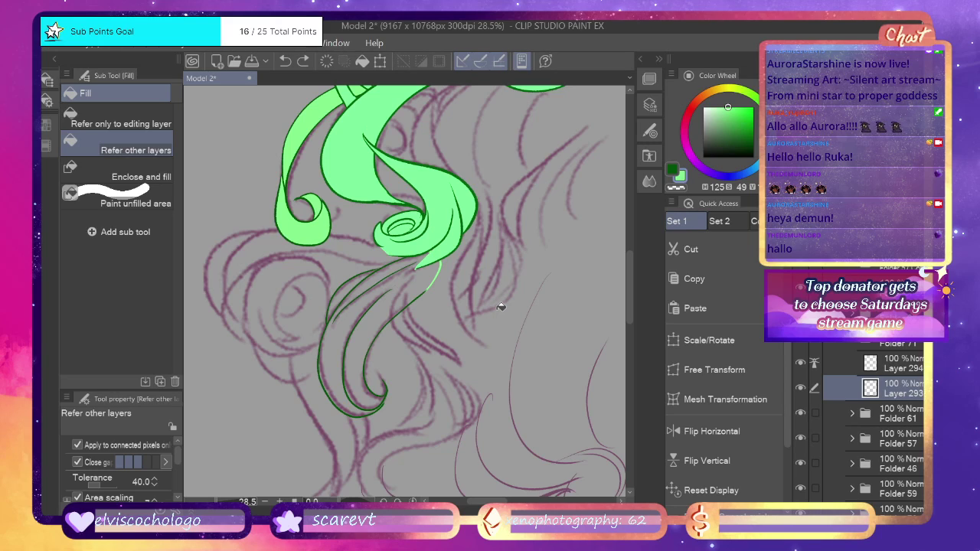
pyautogui.hotkey('ctrl', 'z')
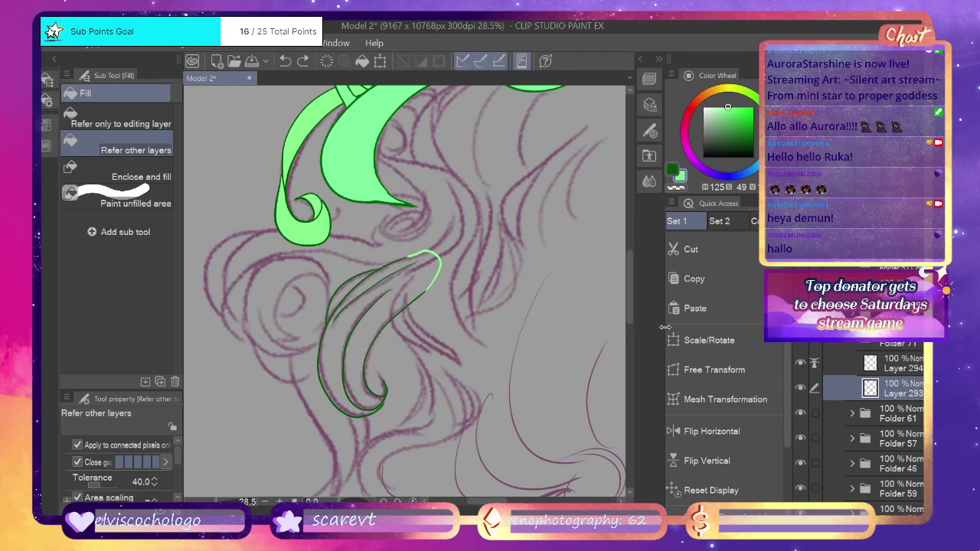
pyautogui.click(366, 328)
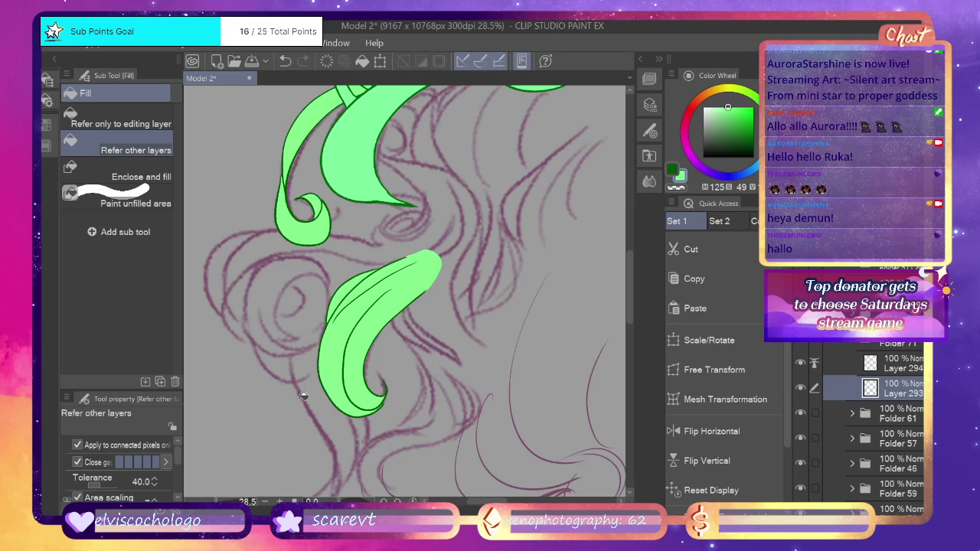
# Show the hidden locks around the newly filled one again and collapse its folder.
pyautogui.moveTo(217, 508); pyautogui.dragTo(214, 509)
pyautogui.moveTo(800, 313); pyautogui.dragTo(801, 288)
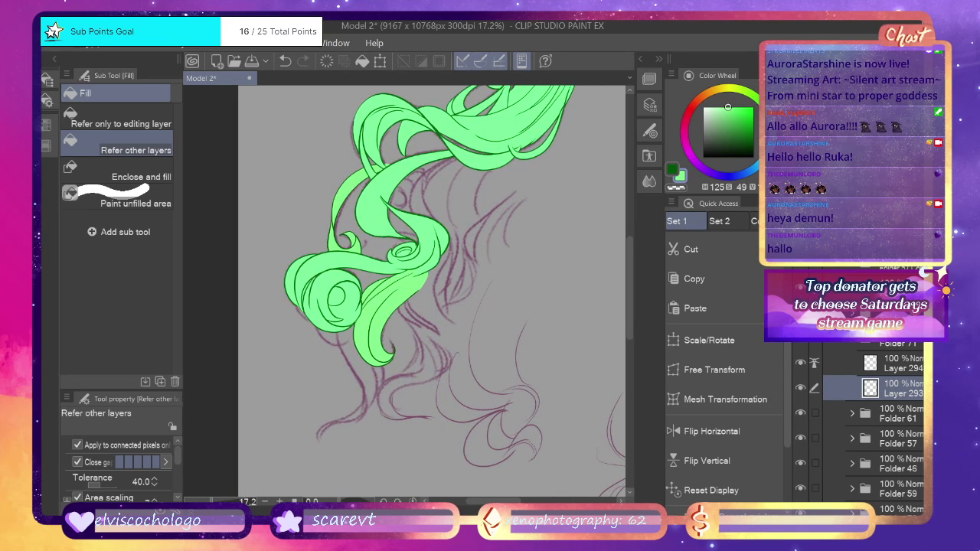
pyautogui.hscroll(3, 523, 505)
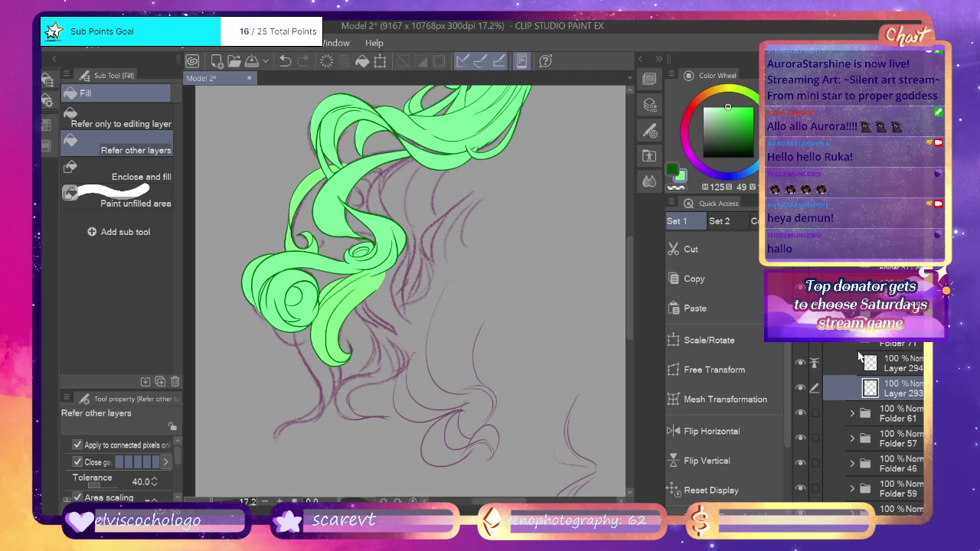
pyautogui.scroll(-2, 856, 345)
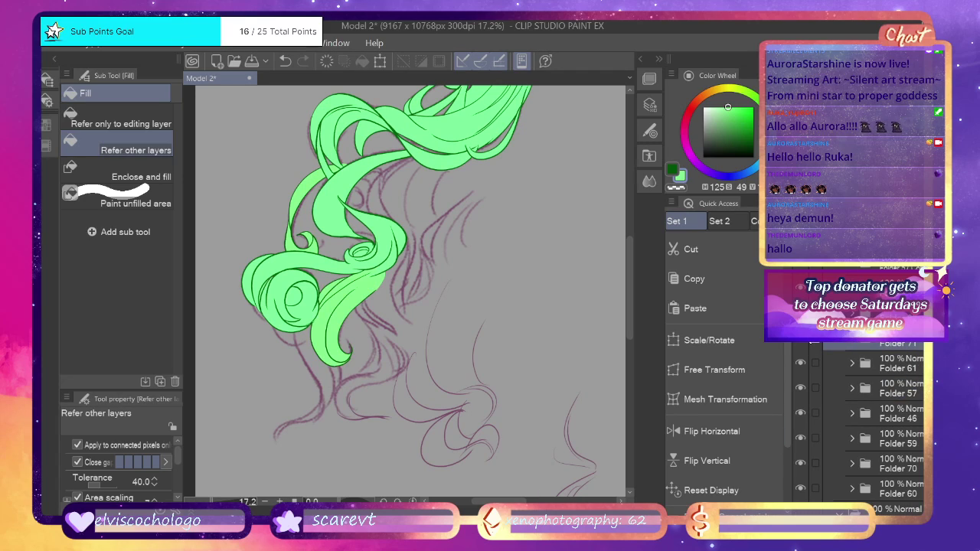
# Hide Folder 71 and add a new folder above it containing two raster layers.
pyautogui.hotkey('ctrl', 'z')
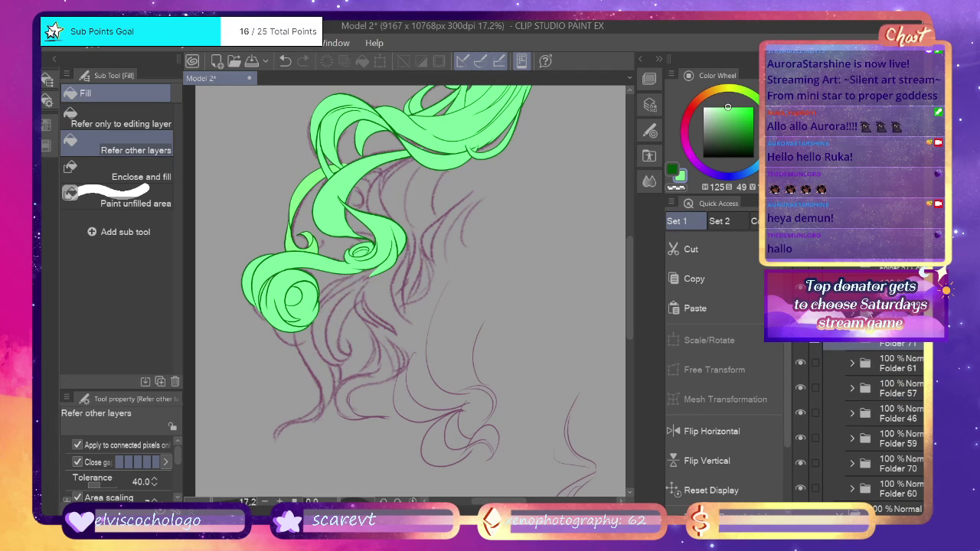
pyautogui.hotkey('ctrl', 'g')
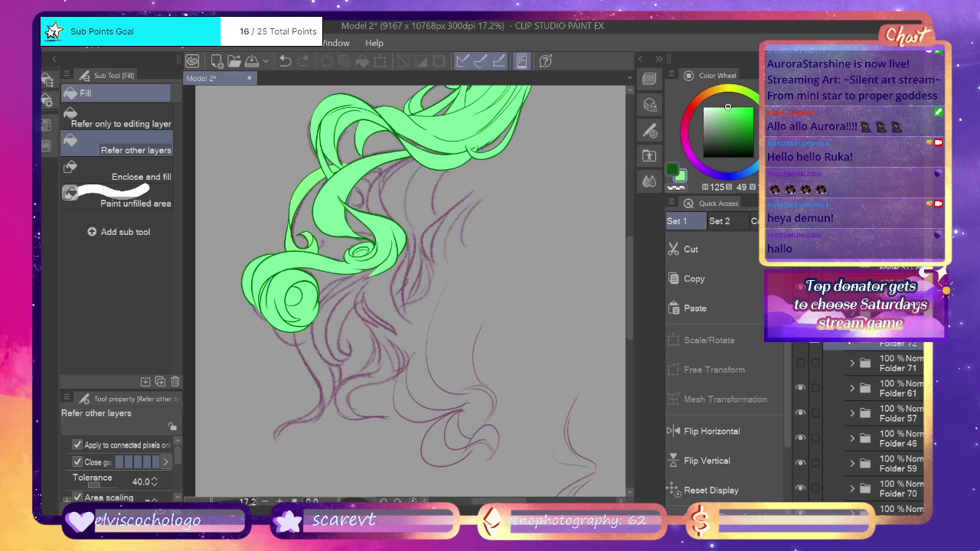
pyautogui.hotkey('ctrl', 'shift', 'n')
pyautogui.hotkey('ctrl', 'shift', 'n')
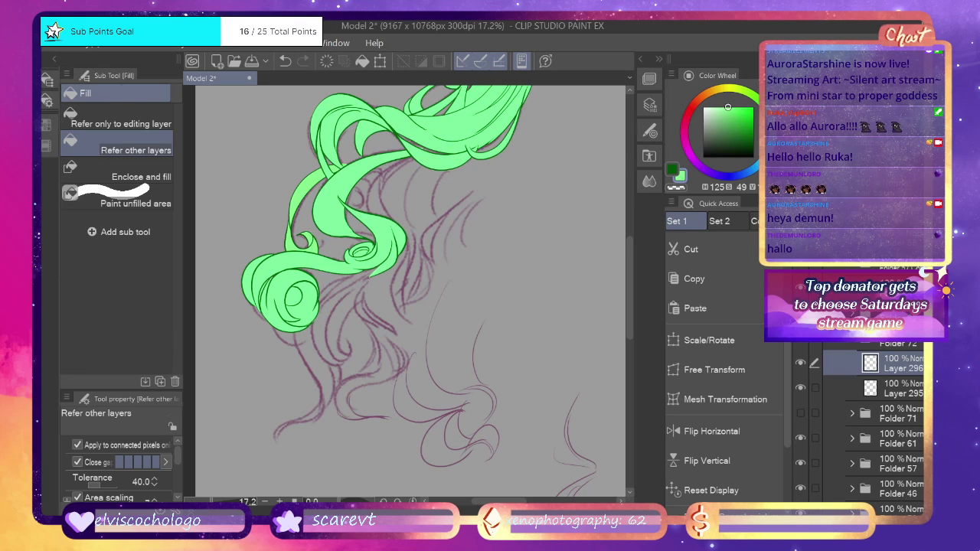
# Switch to the Real G-Pen in dark green and ink the outer line of the small pointed lock below the spiral lock's tip.
pyautogui.press('p')
pyautogui.moveTo(207, 503); pyautogui.dragTo(217, 503)
pyautogui.click(672, 170)
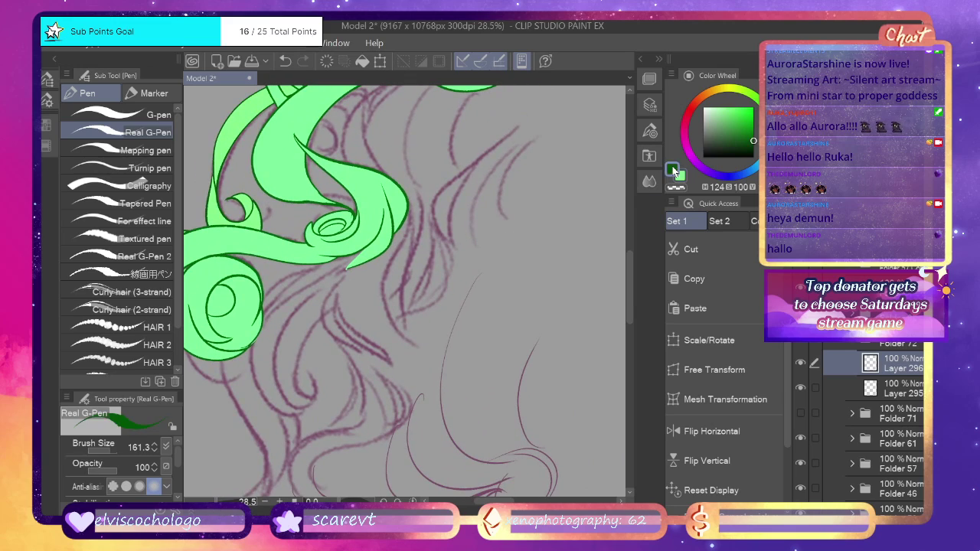
pyautogui.moveTo(349, 266)
pyautogui.mouseDown()
pyautogui.moveTo(326, 296)
pyautogui.moveTo(336, 333)
pyautogui.moveTo(375, 359)
pyautogui.moveTo(325, 326)
pyautogui.moveTo(338, 282)
pyautogui.moveTo(320, 316)
pyautogui.moveTo(361, 356)
pyautogui.moveTo(329, 334)
pyautogui.moveTo(329, 285)
pyautogui.moveTo(324, 338)
pyautogui.moveTo(356, 350)
pyautogui.mouseUp()
pyautogui.hotkey('ctrl', 'z')
pyautogui.hotkey('ctrl', 'z')
pyautogui.hotkey('ctrl', 'z')
pyautogui.hotkey('ctrl', 'z')
pyautogui.hotkey('ctrl', 'z')
# Ink the small pointed lock's inner edge, joining it to the outer line at the lower tip.
pyautogui.moveTo(334, 294)
pyautogui.mouseDown()
pyautogui.moveTo(335, 325)
pyautogui.moveTo(389, 370)
pyautogui.moveTo(358, 329)
pyautogui.mouseUp()
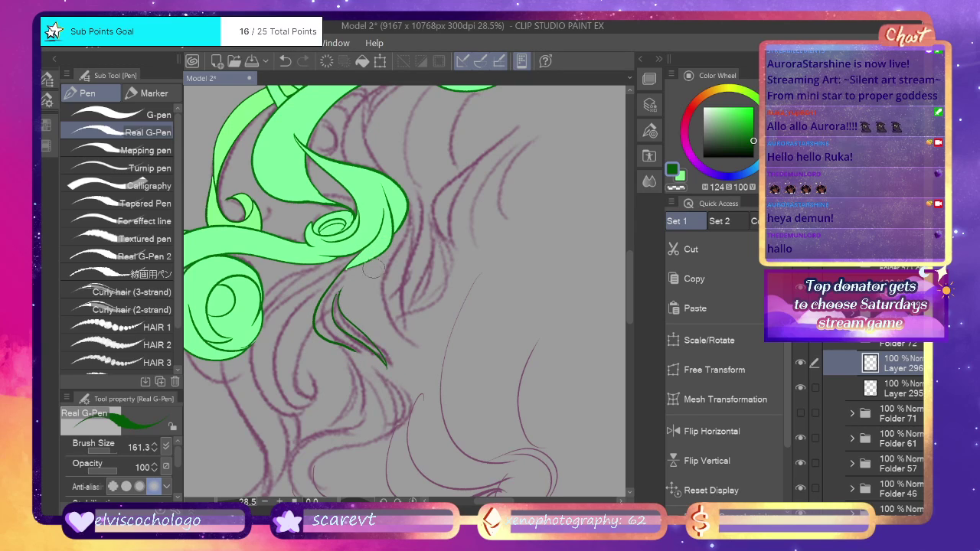
pyautogui.hotkey('ctrl', 'z')
pyautogui.moveTo(335, 308); pyautogui.dragTo(341, 289)
pyautogui.moveTo(630, 258); pyautogui.dragTo(631, 274)
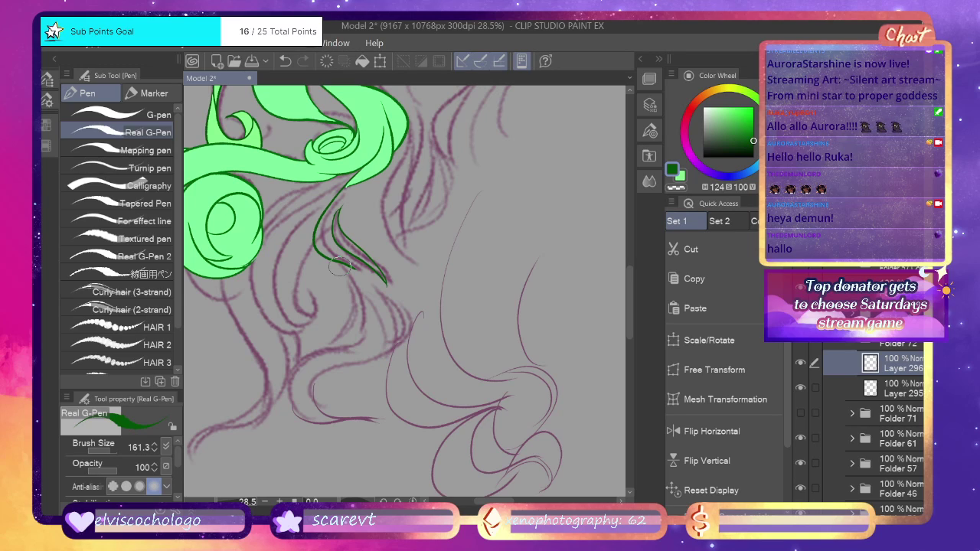
# Ink the inner strands, rounded outer bend and curling tail of the wavy lock below the small pointed shape.
pyautogui.moveTo(351, 276)
pyautogui.mouseDown()
pyautogui.moveTo(363, 317)
pyautogui.moveTo(343, 338)
pyautogui.moveTo(361, 342)
pyautogui.moveTo(358, 292)
pyautogui.moveTo(335, 260)
pyautogui.mouseUp()
pyautogui.hotkey('ctrl', 'z')
pyautogui.hotkey('ctrl', 'z')
pyautogui.moveTo(362, 347); pyautogui.dragTo(340, 265)
pyautogui.moveTo(358, 337)
pyautogui.mouseDown()
pyautogui.moveTo(298, 358)
pyautogui.moveTo(285, 398)
pyautogui.moveTo(332, 422)
pyautogui.moveTo(377, 424)
pyautogui.moveTo(321, 409)
pyautogui.moveTo(316, 390)
pyautogui.moveTo(326, 372)
pyautogui.moveTo(393, 348)
pyautogui.moveTo(423, 323)
pyautogui.moveTo(418, 296)
pyautogui.moveTo(379, 262)
pyautogui.mouseUp()
pyautogui.moveTo(393, 341)
pyautogui.mouseDown()
pyautogui.moveTo(403, 328)
pyautogui.moveTo(397, 295)
pyautogui.moveTo(390, 341)
pyautogui.moveTo(406, 302)
pyautogui.mouseUp()
pyautogui.hotkey('ctrl', 'z')
pyautogui.hotkey('ctrl', 'z')
pyautogui.moveTo(394, 343)
pyautogui.mouseDown()
pyautogui.moveTo(376, 291)
pyautogui.moveTo(400, 311)
pyautogui.moveTo(403, 328)
pyautogui.moveTo(386, 344)
pyautogui.moveTo(388, 318)
pyautogui.moveTo(374, 359)
pyautogui.moveTo(383, 332)
pyautogui.moveTo(360, 294)
pyautogui.mouseUp()
pyautogui.moveTo(403, 342); pyautogui.dragTo(394, 277)
# Ink the wavy lock's outer edge up to its top, hiding the finished locks that cover it.
pyautogui.scroll(5, 590, 238)
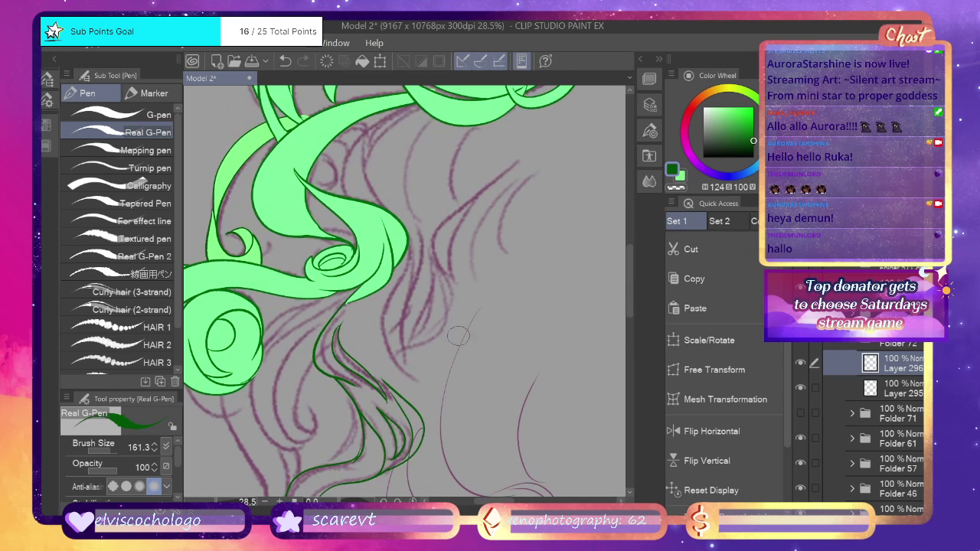
pyautogui.moveTo(409, 385)
pyautogui.mouseDown()
pyautogui.moveTo(386, 347)
pyautogui.moveTo(406, 275)
pyautogui.moveTo(401, 201)
pyautogui.mouseUp()
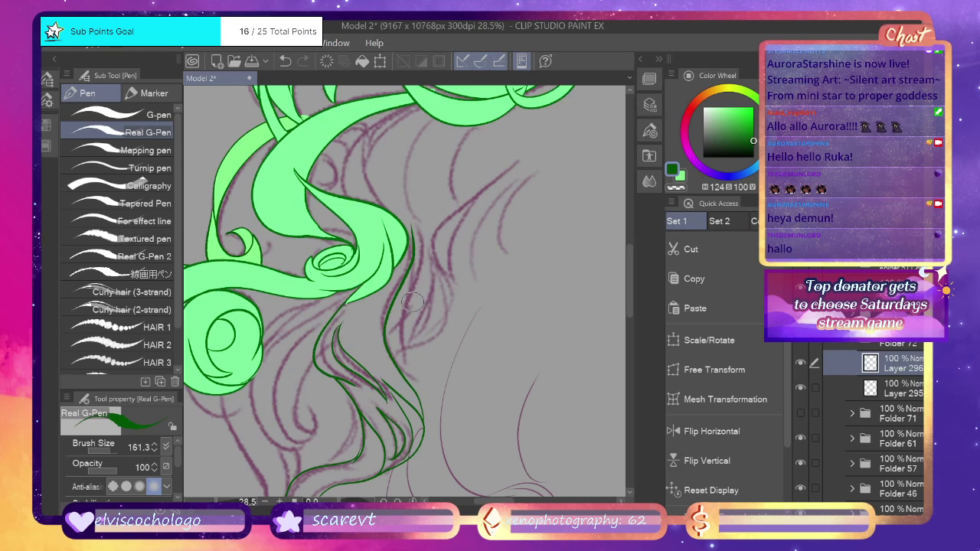
pyautogui.hotkey('ctrl', 'z')
pyautogui.hotkey('ctrl', 'z')
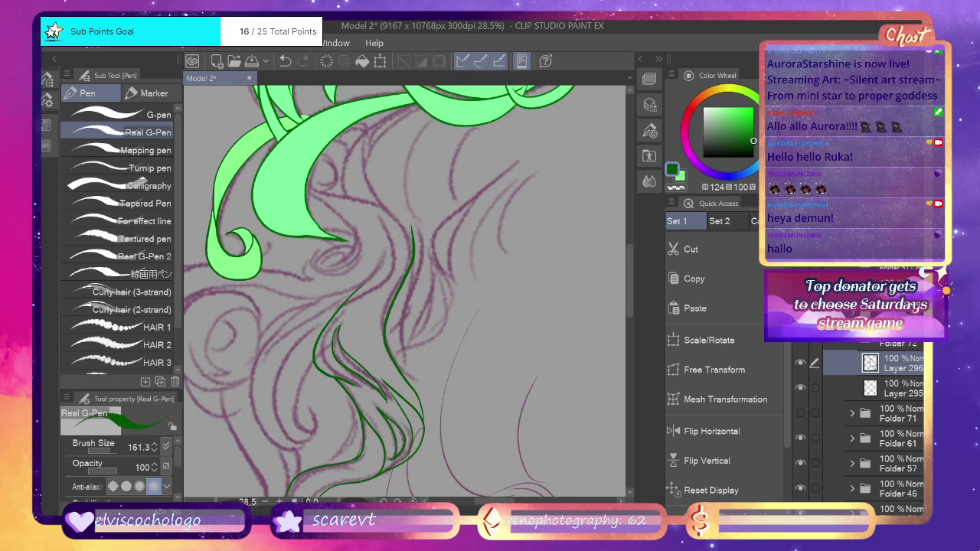
pyautogui.moveTo(414, 247); pyautogui.dragTo(400, 212)
pyautogui.hotkey('ctrl', 'z')
pyautogui.moveTo(411, 262); pyautogui.dragTo(402, 213)
# Close the wavy lock's open top with a rounded light green stroke on Layer 295.
pyautogui.click(680, 177)
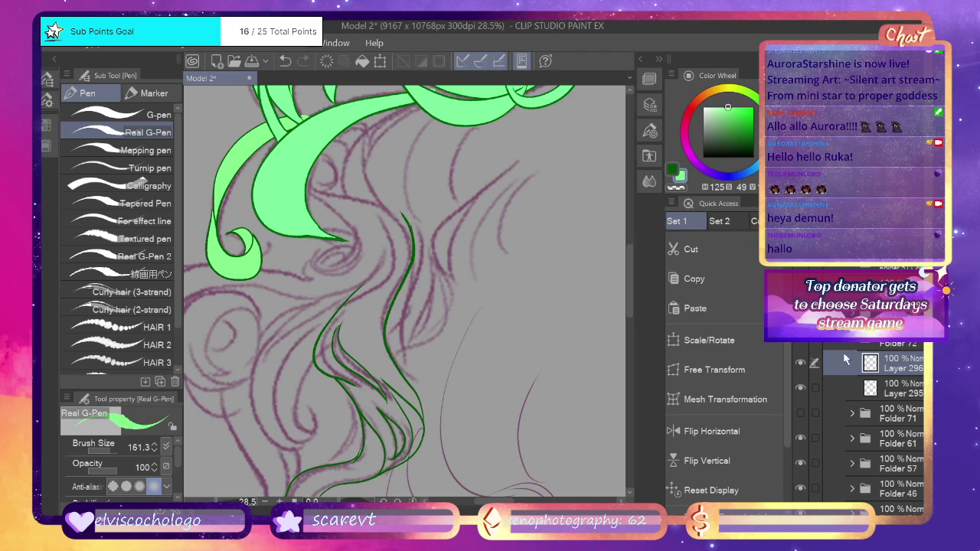
pyautogui.click(870, 393)
pyautogui.moveTo(399, 216)
pyautogui.mouseDown()
pyautogui.moveTo(365, 234)
pyautogui.moveTo(360, 285)
pyautogui.mouseUp()
# Fill the wavy lock's body, strands, tail and pointed gap in light green, referring to other layers.
pyautogui.press('g')
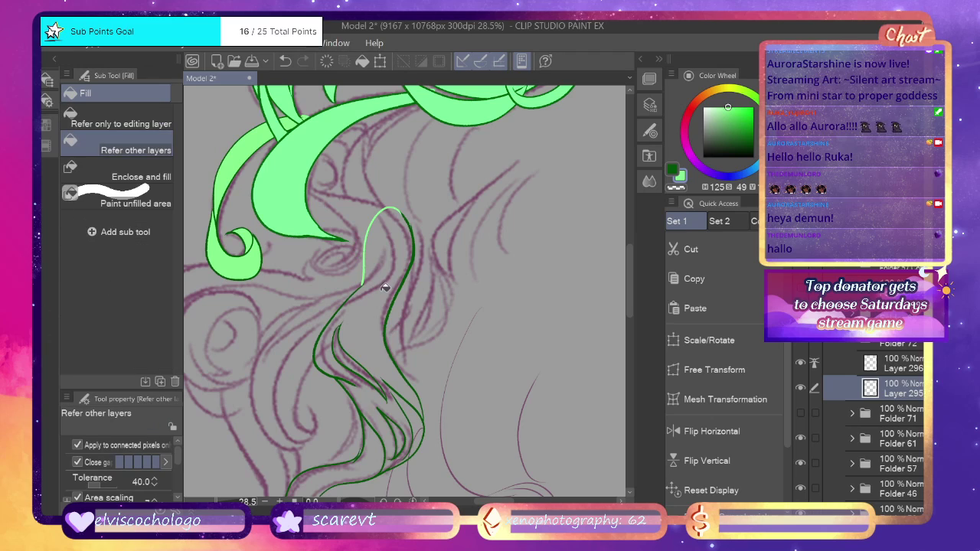
pyautogui.click(385, 288)
pyautogui.click(417, 405)
pyautogui.click(403, 432)
pyautogui.click(377, 451)
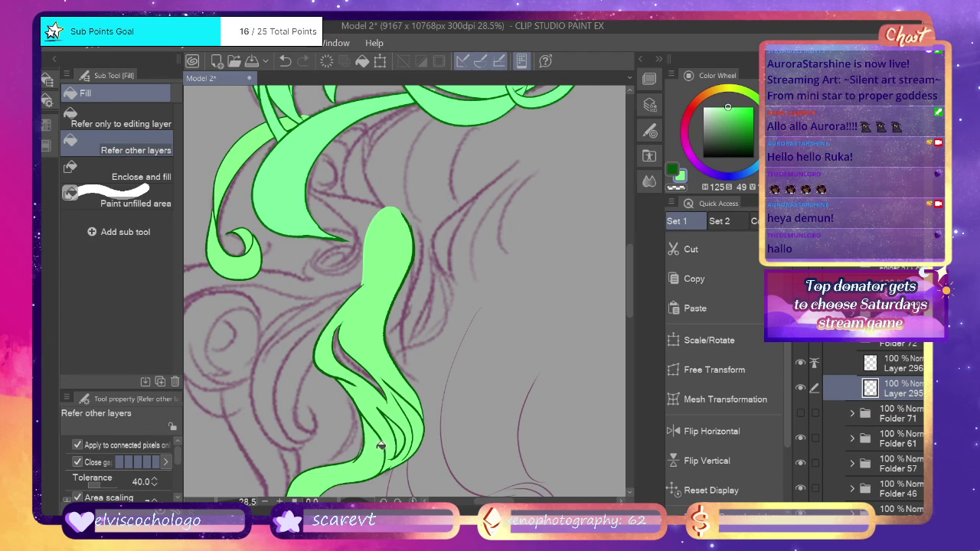
pyautogui.scroll(-3, 630, 254)
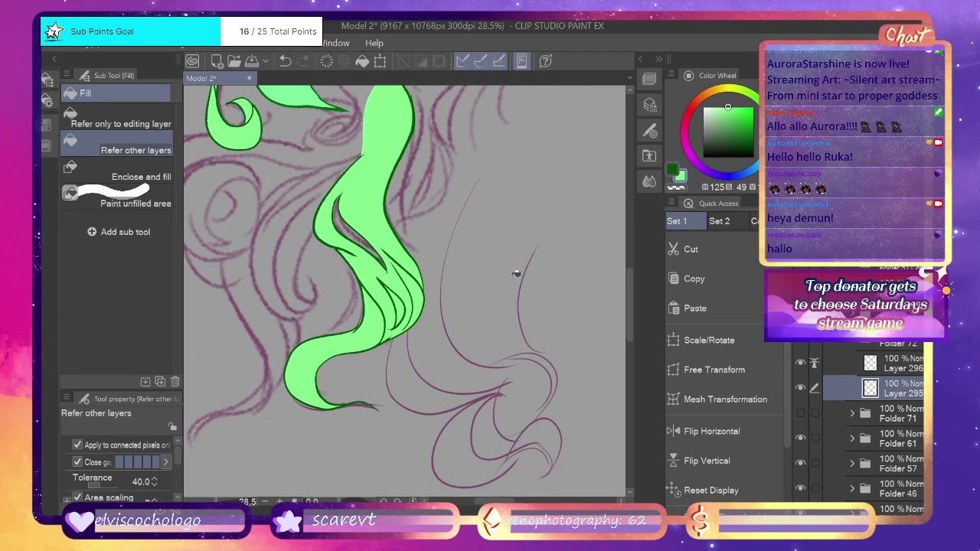
pyautogui.click(349, 230)
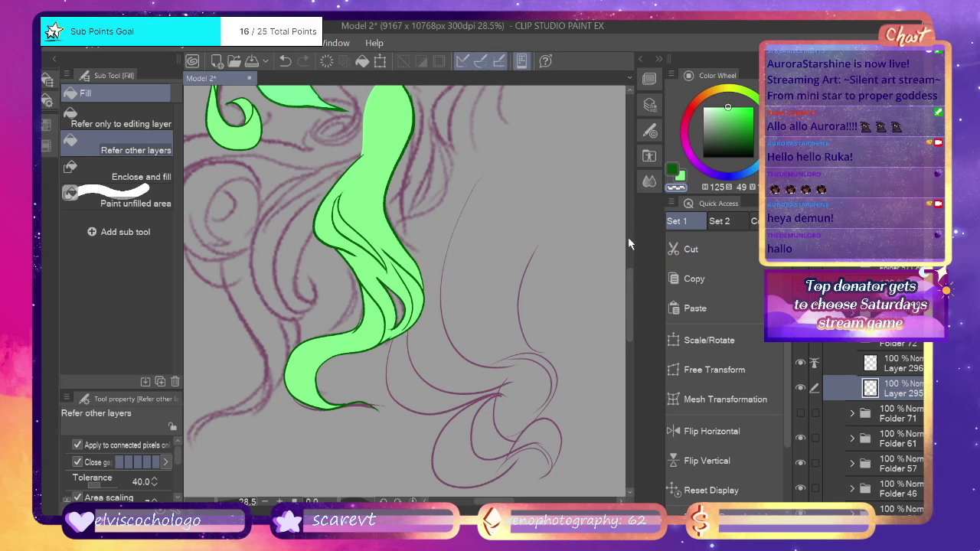
# Show the hidden locks and Folder 71 again and collapse Folder 72.
pyautogui.scroll(3, 631, 257)
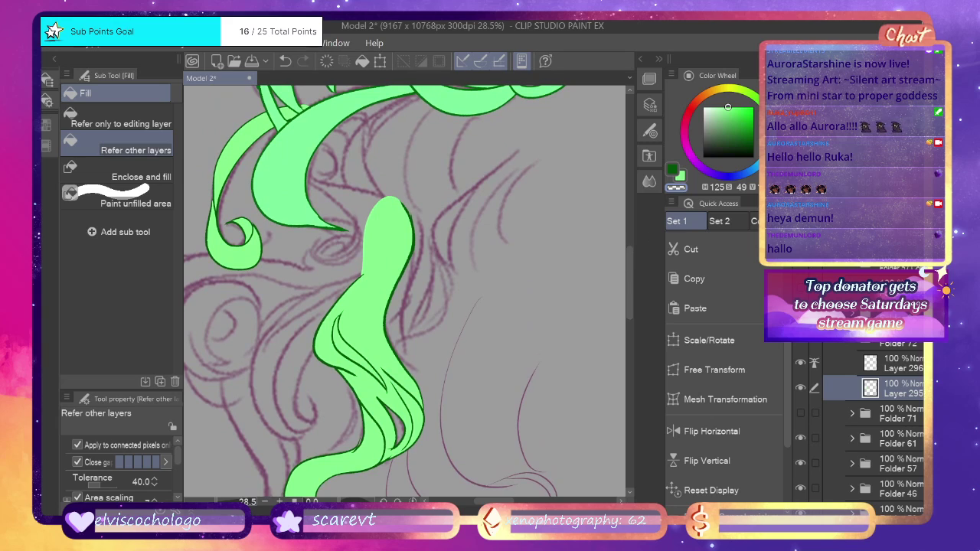
pyautogui.click(800, 287)
pyautogui.moveTo(217, 508); pyautogui.dragTo(211, 508)
pyautogui.click(800, 414)
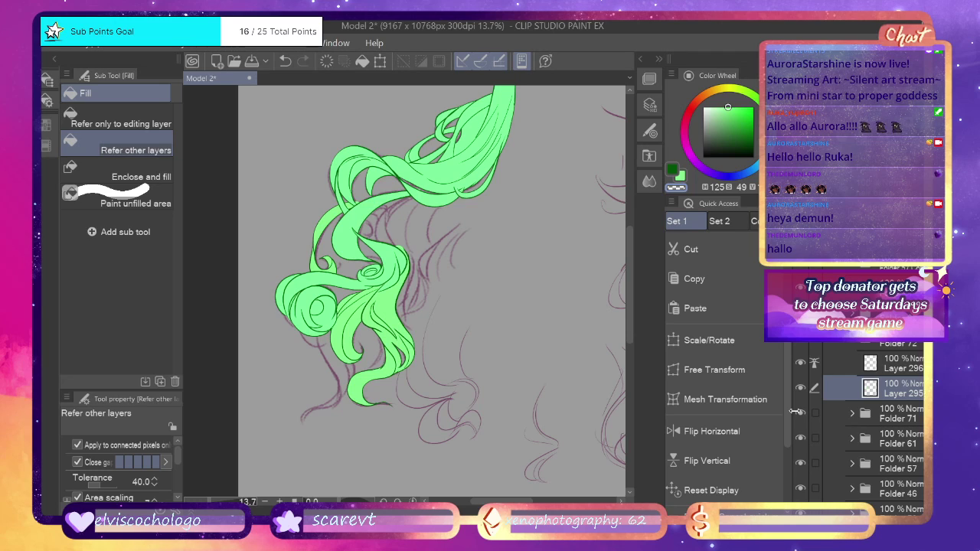
pyautogui.moveTo(508, 501)
pyautogui.mouseDown()
pyautogui.moveTo(528, 507)
pyautogui.moveTo(513, 515)
pyautogui.mouseUp()
pyautogui.hscroll(-2, 406, 291)
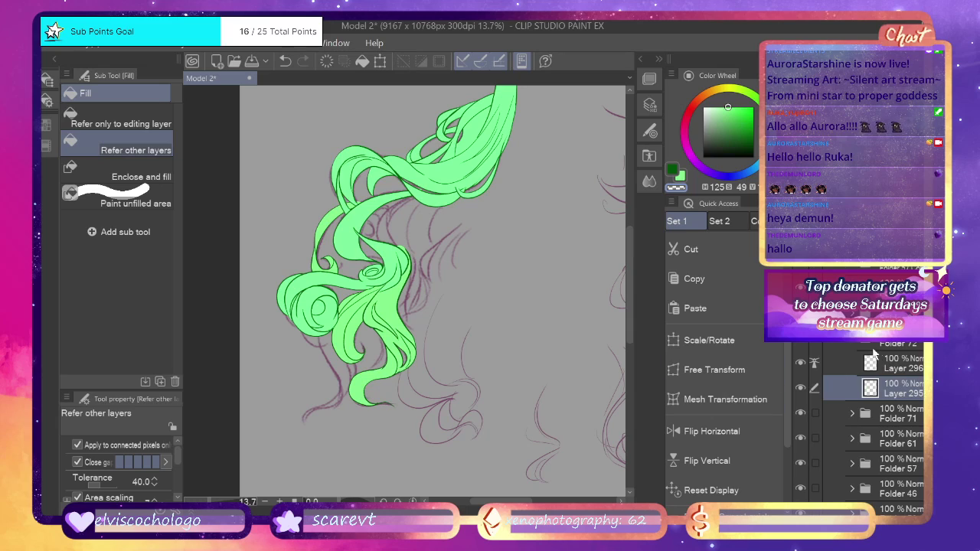
pyautogui.click(858, 344)
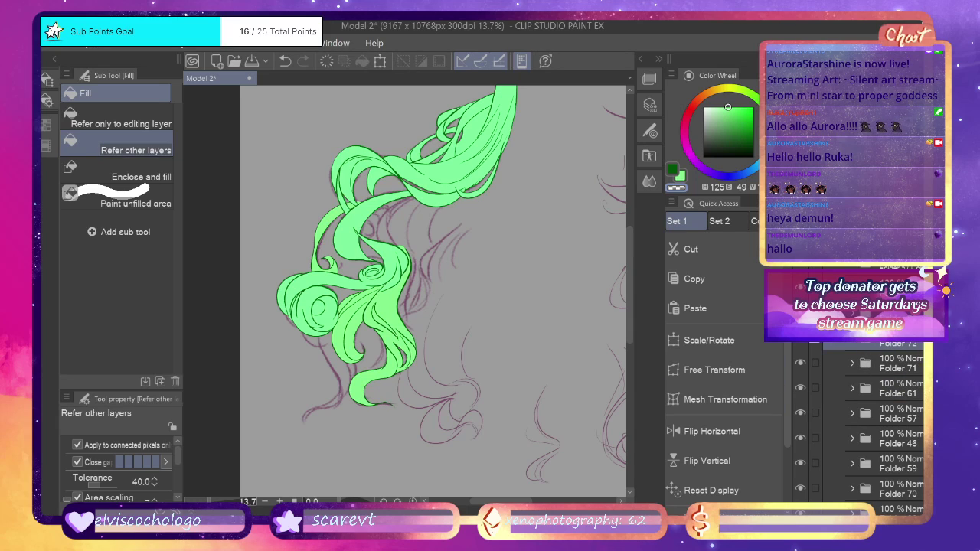
# Add a new folder directly below Folder 60 containing two raster layers.
pyautogui.scroll(-3, 881, 426)
pyautogui.click(890, 437)
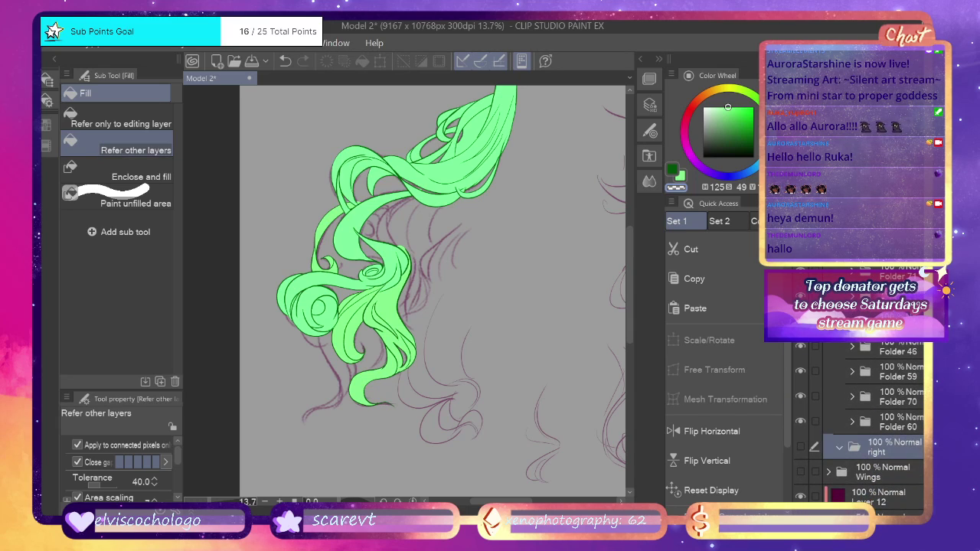
pyautogui.hotkey('ctrl', 'g')
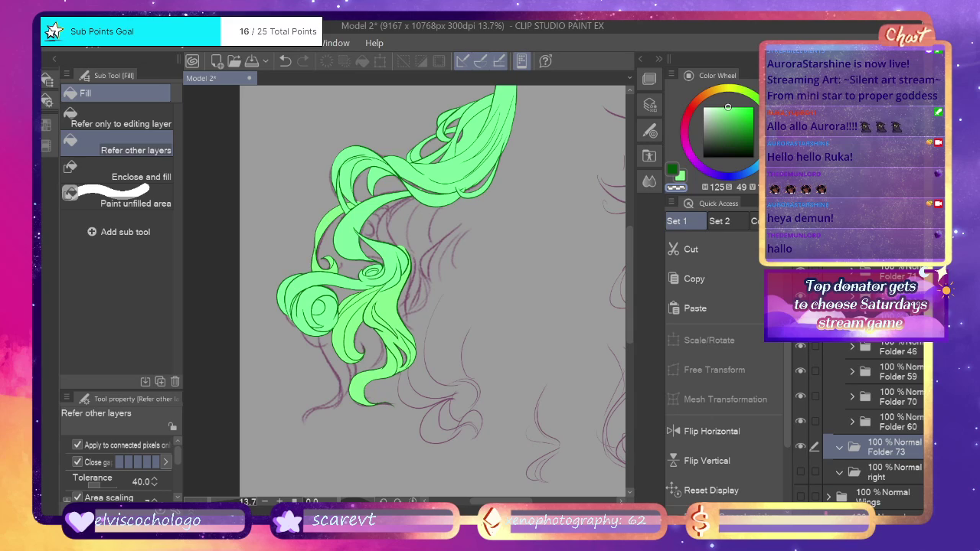
pyautogui.moveTo(878, 446); pyautogui.dragTo(886, 438)
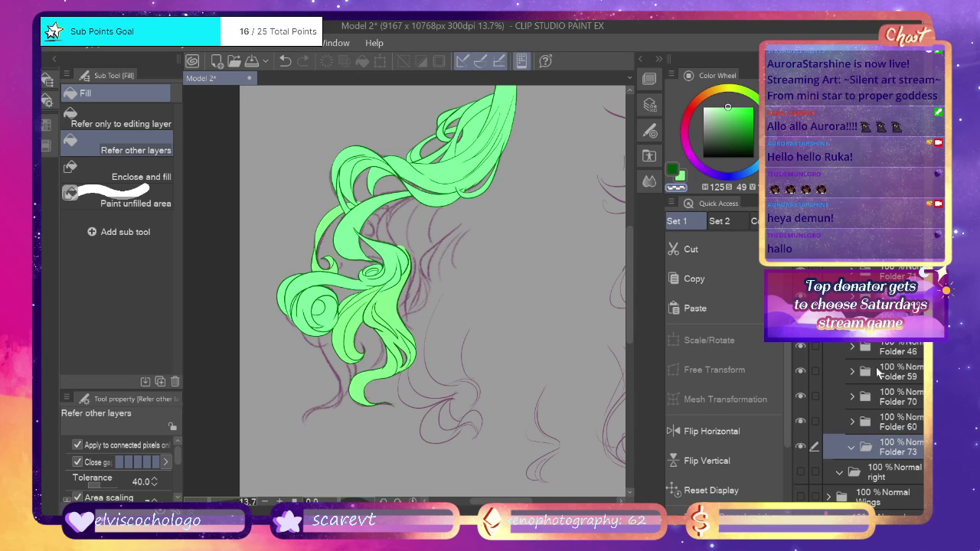
pyautogui.hotkey('ctrl', 'shift', 'n')
pyautogui.hotkey('ctrl', 'shift', 'n')
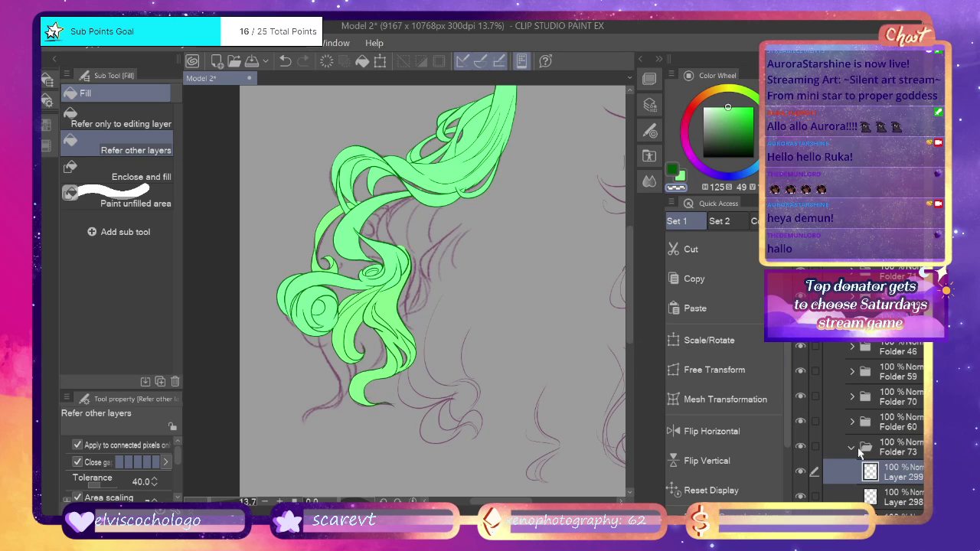
# Switch to the Real G-Pen in dark green and ink the outer edge of the thin lock below the spiral curl.
pyautogui.hotkey('ctrl', '+')
pyautogui.moveTo(215, 511); pyautogui.dragTo(219, 509)
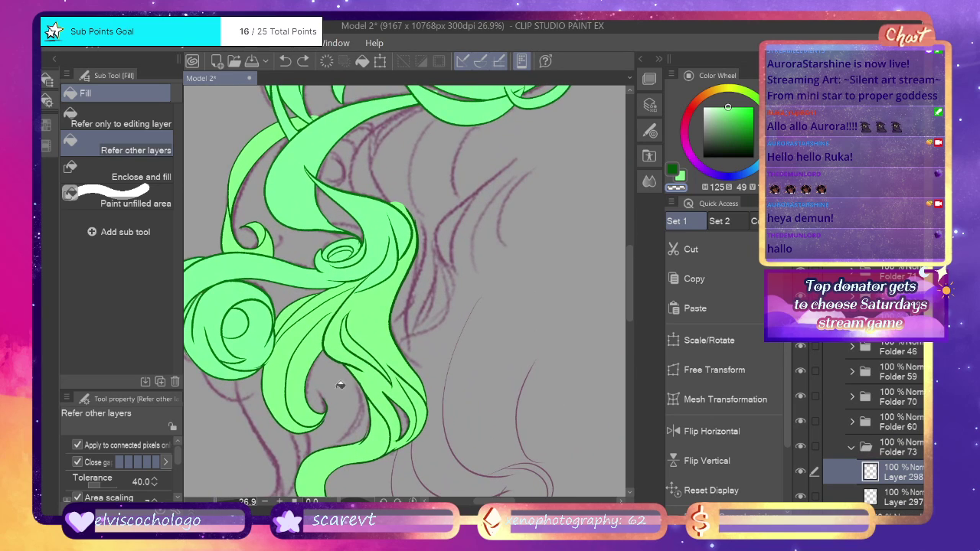
pyautogui.moveTo(631, 265); pyautogui.dragTo(628, 292)
pyautogui.moveTo(538, 502)
pyautogui.mouseDown()
pyautogui.moveTo(518, 499)
pyautogui.moveTo(498, 464)
pyautogui.mouseUp()
pyautogui.press('p')
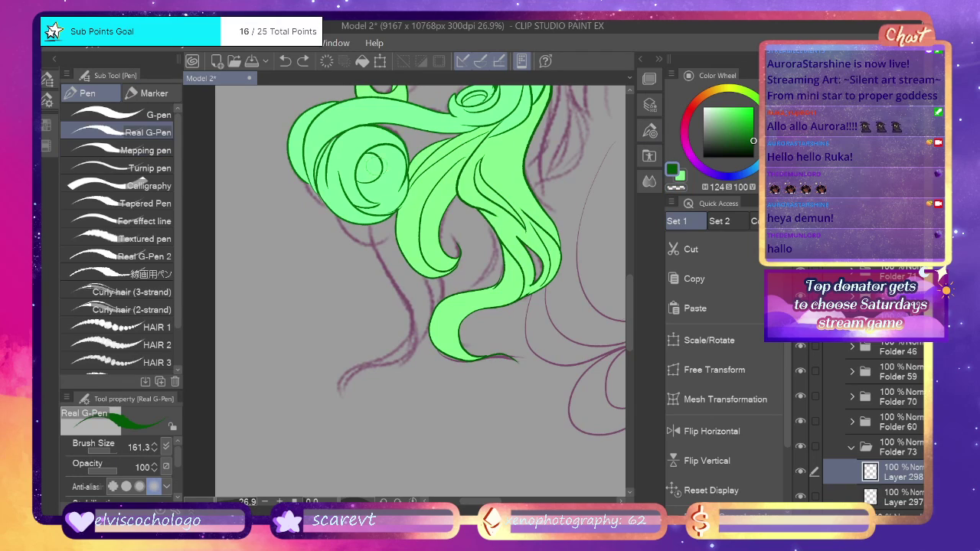
pyautogui.moveTo(367, 224)
pyautogui.mouseDown()
pyautogui.moveTo(411, 338)
pyautogui.moveTo(401, 355)
pyautogui.moveTo(346, 370)
pyautogui.moveTo(344, 398)
pyautogui.moveTo(346, 383)
pyautogui.moveTo(397, 357)
pyautogui.mouseUp()
pyautogui.hotkey('ctrl', 'z')
pyautogui.moveTo(344, 396)
pyautogui.mouseDown()
pyautogui.moveTo(376, 363)
pyautogui.moveTo(342, 397)
pyautogui.mouseUp()
pyautogui.hotkey('ctrl', 'z')
# Ink the thin lock's inner lines from its lower tip up toward the neighbouring curled lock.
pyautogui.moveTo(371, 362); pyautogui.dragTo(407, 320)
pyautogui.hotkey('ctrl', 'z')
pyautogui.moveTo(372, 360)
pyautogui.mouseDown()
pyautogui.moveTo(407, 334)
pyautogui.moveTo(411, 309)
pyautogui.moveTo(416, 336)
pyautogui.moveTo(407, 350)
pyautogui.moveTo(434, 319)
pyautogui.moveTo(426, 278)
pyautogui.mouseUp()
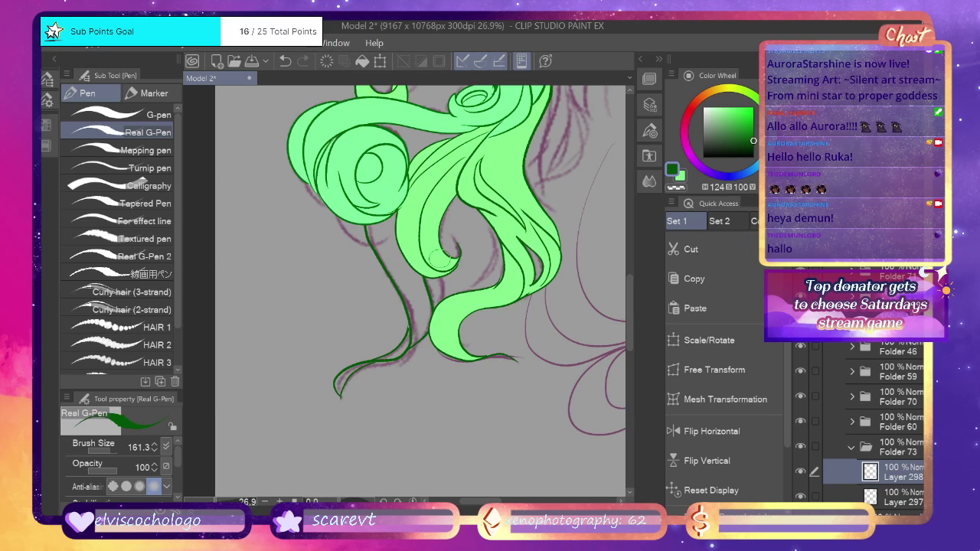
# Hide the other lock folders while keeping Folder 73 visible, and extend the thin lock's inner edge upward.
pyautogui.moveTo(806, 450); pyautogui.dragTo(801, 341)
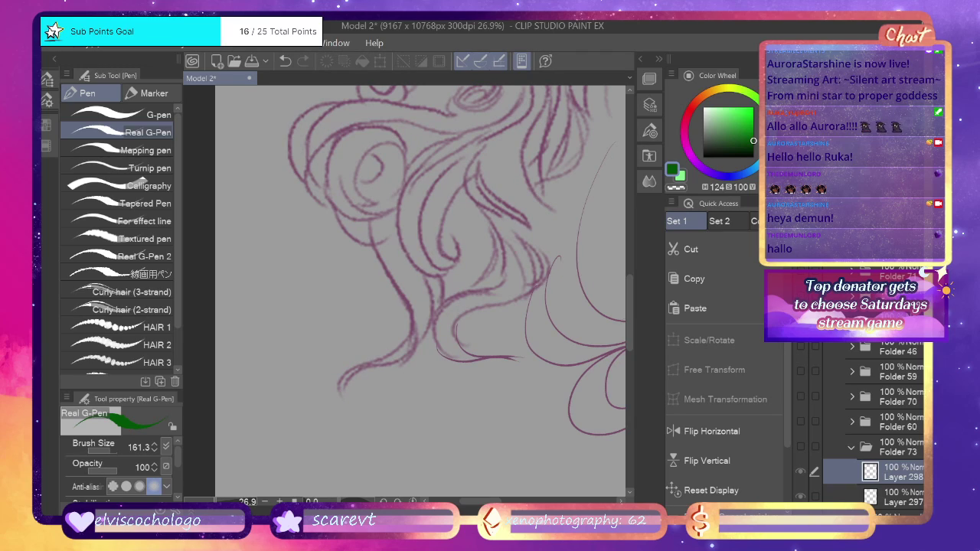
pyautogui.click(799, 450)
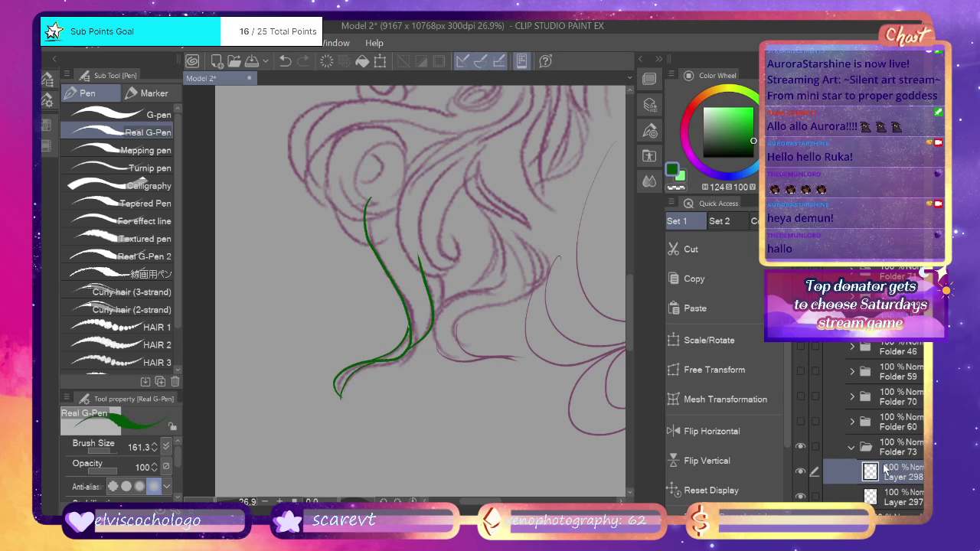
pyautogui.moveTo(434, 312)
pyautogui.mouseDown()
pyautogui.moveTo(414, 186)
pyautogui.moveTo(426, 234)
pyautogui.mouseUp()
pyautogui.hotkey('ctrl', 'z')
pyautogui.moveTo(435, 311)
pyautogui.mouseDown()
pyautogui.moveTo(437, 260)
pyautogui.moveTo(420, 200)
pyautogui.moveTo(399, 181)
pyautogui.mouseUp()
pyautogui.hotkey('ctrl', 'z')
pyautogui.moveTo(435, 316); pyautogui.dragTo(418, 198)
# Close the thin lock's top with a light green stroke on Layer 297 and fill its body and tip.
pyautogui.click(729, 108)
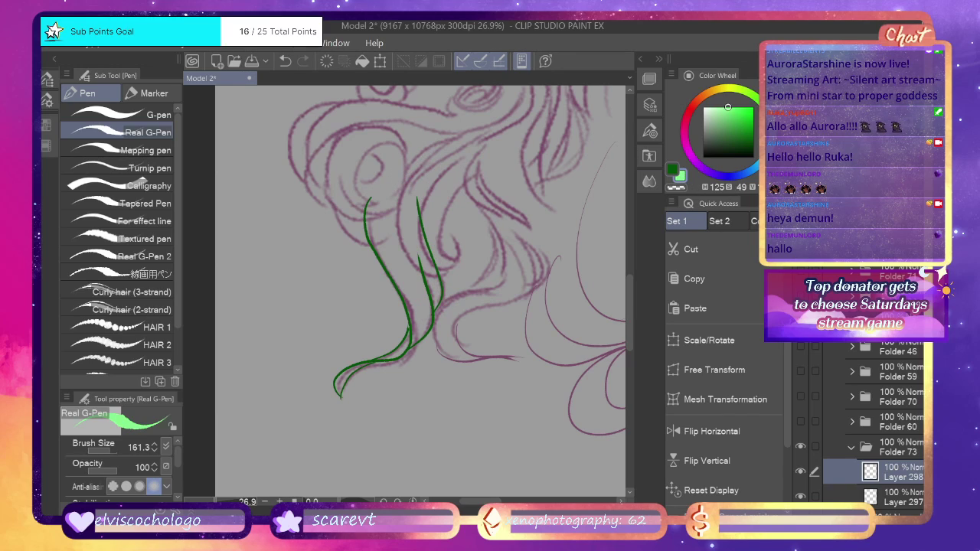
pyautogui.click(896, 496)
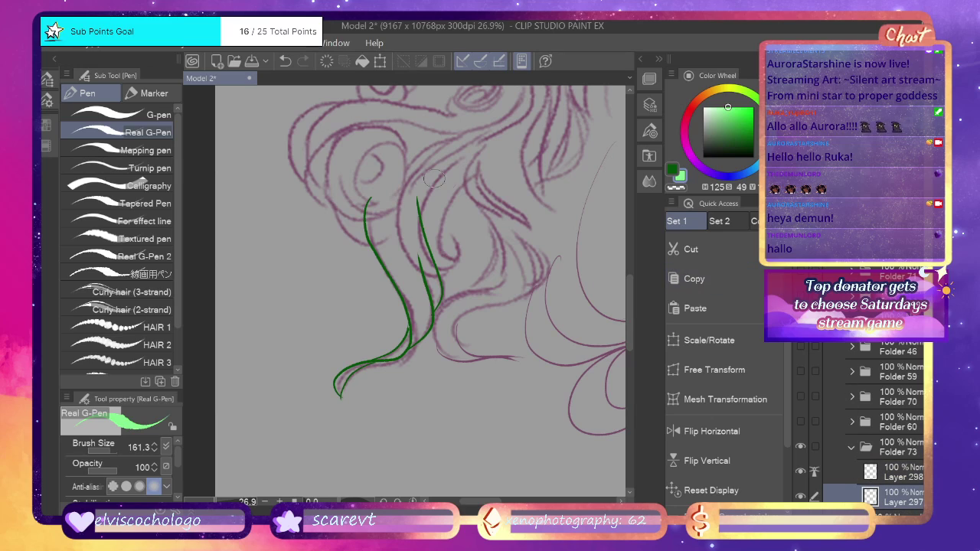
pyautogui.moveTo(420, 202)
pyautogui.mouseDown()
pyautogui.moveTo(408, 182)
pyautogui.moveTo(370, 197)
pyautogui.mouseUp()
pyautogui.press('g')
pyautogui.click(404, 254)
pyautogui.click(407, 340)
pyautogui.click(351, 373)
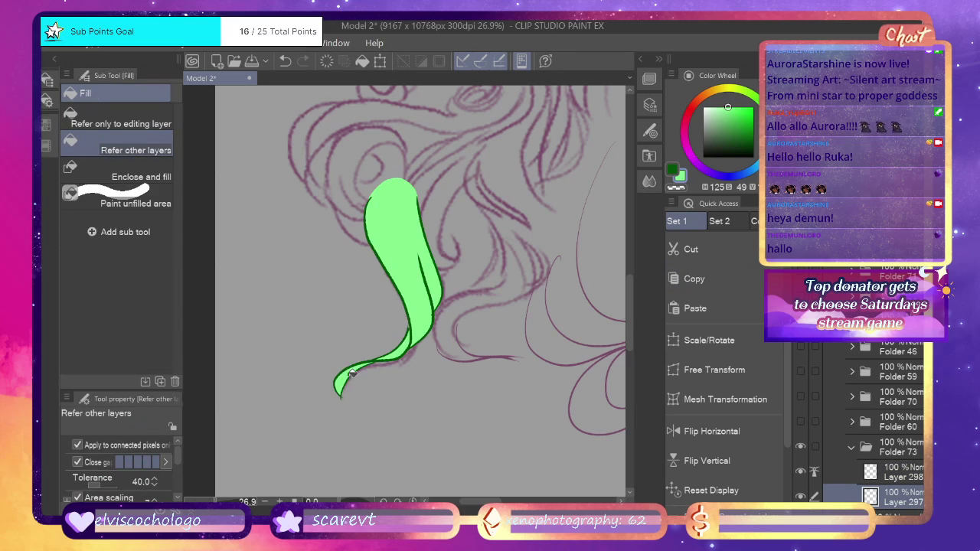
# Show the hidden lock folders again and collapse Folder 73.
pyautogui.scroll(-4, 219, 481)
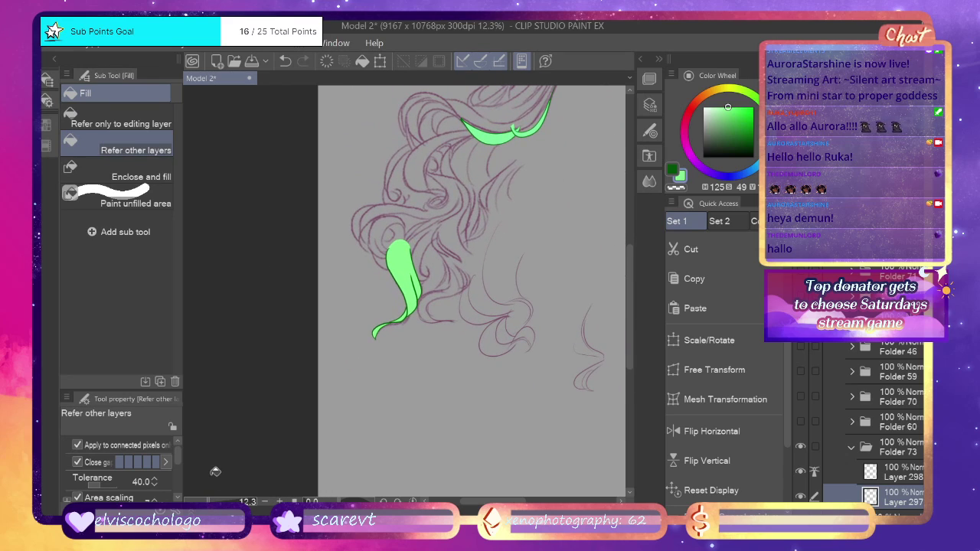
pyautogui.moveTo(800, 422); pyautogui.dragTo(800, 347)
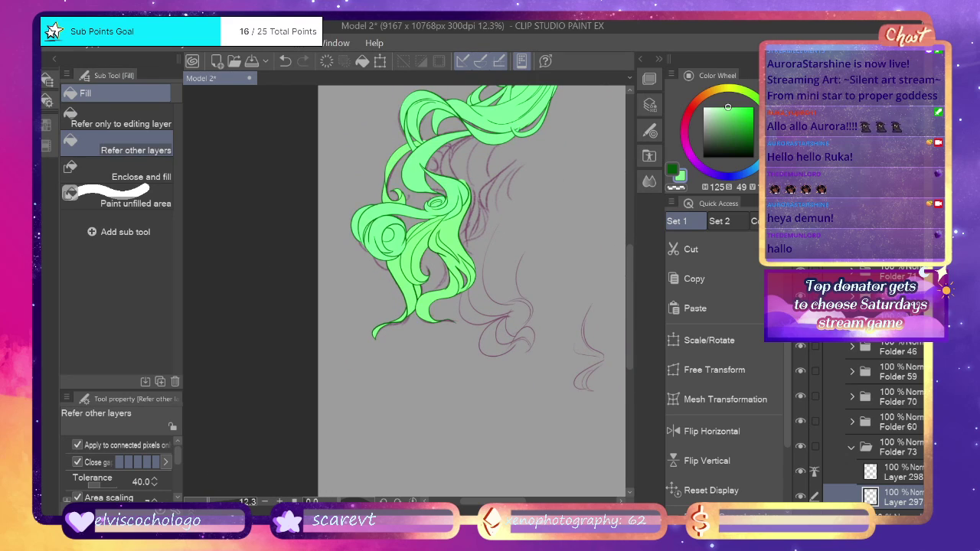
pyautogui.moveTo(521, 502); pyautogui.dragTo(527, 502)
pyautogui.click(855, 449)
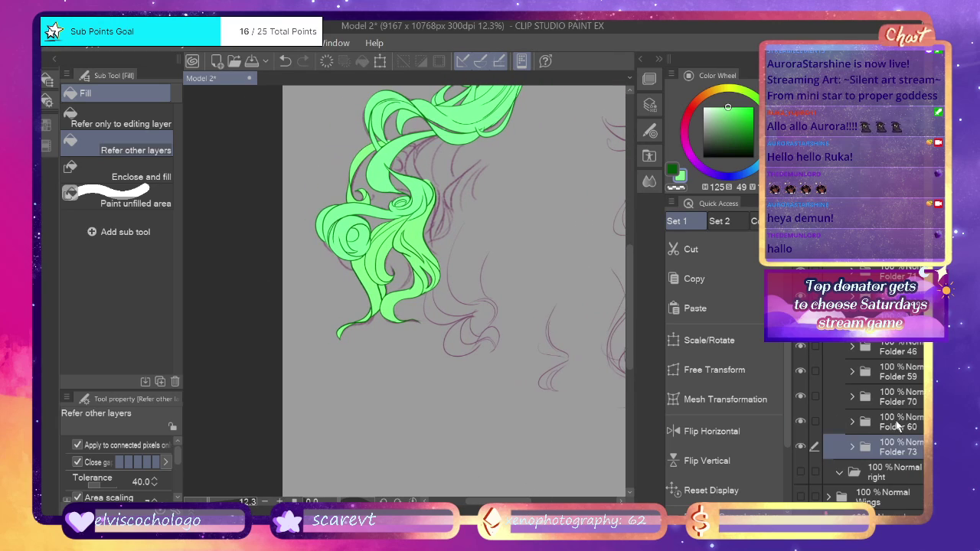
# Add a new folder with raster layers below Folder 73 and switch to the Real G-Pen in dark green.
pyautogui.click(887, 470)
pyautogui.click(858, 245)
pyautogui.moveTo(873, 472); pyautogui.dragTo(884, 457)
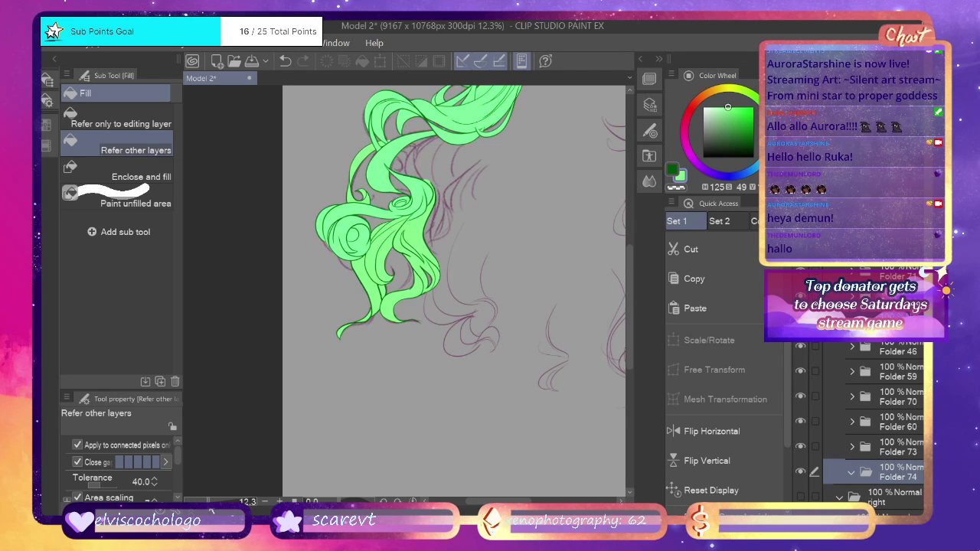
pyautogui.scroll(10, 404, 291)
pyautogui.scroll(-2, 404, 291)
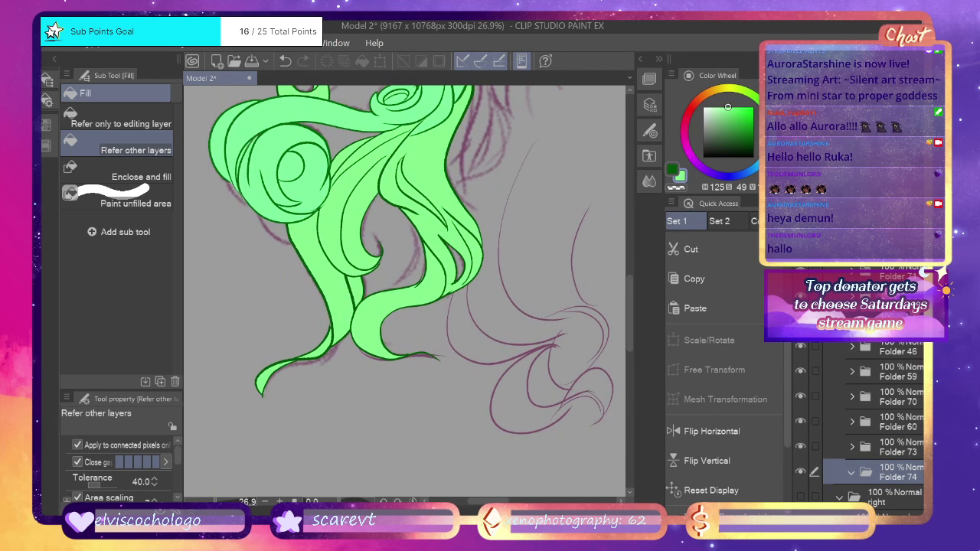
pyautogui.press('p')
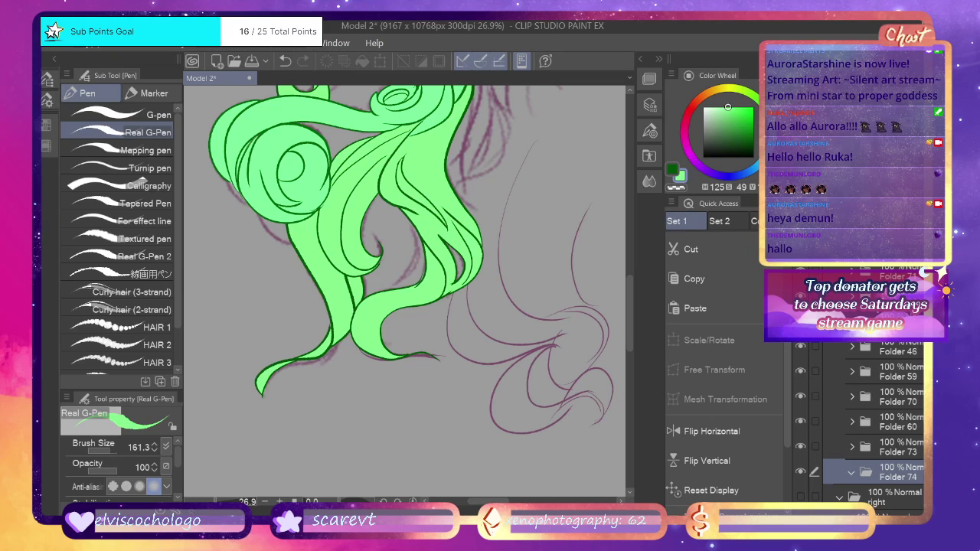
pyautogui.press('x')
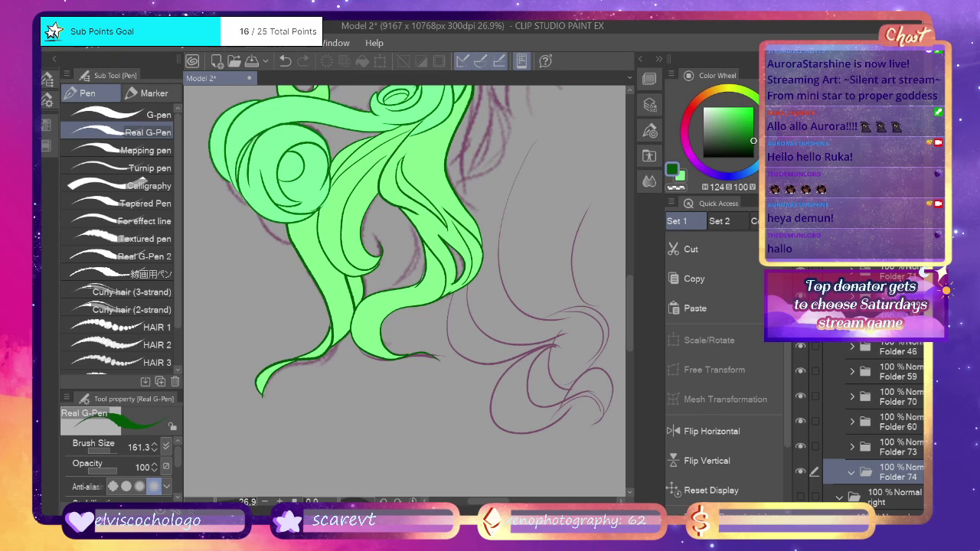
pyautogui.hotkey('ctrl', 'shift', 'n')
# Ink the small curved strand in the gap between the curled lock and the wavy lock.
pyautogui.moveTo(402, 276); pyautogui.dragTo(416, 228)
pyautogui.hotkey('ctrl', 'z')
pyautogui.moveTo(389, 286)
pyautogui.mouseDown()
pyautogui.moveTo(410, 262)
pyautogui.moveTo(409, 234)
pyautogui.mouseUp()
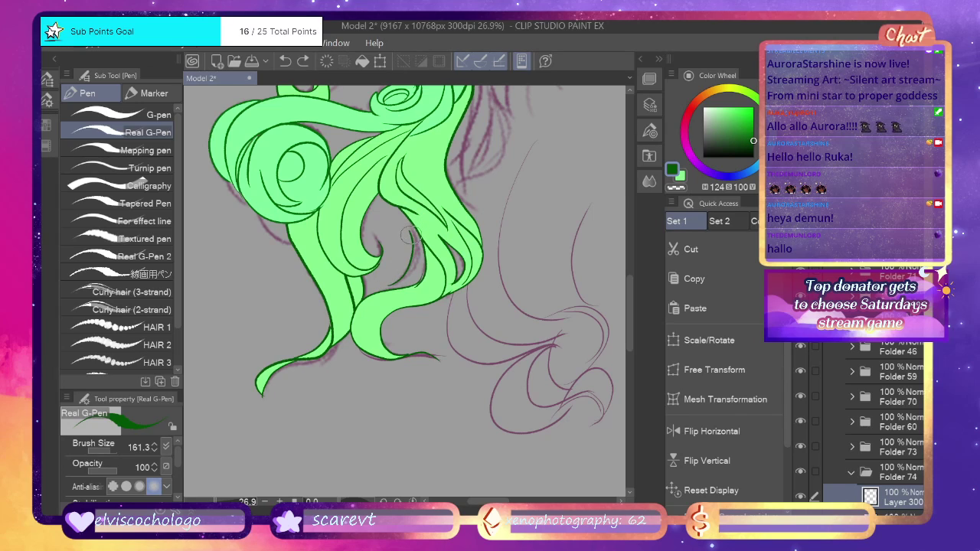
pyautogui.hotkey('ctrl', 'z')
pyautogui.moveTo(401, 277); pyautogui.dragTo(410, 227)
pyautogui.hotkey('ctrl', 'z')
pyautogui.moveTo(394, 283); pyautogui.dragTo(413, 224)
pyautogui.moveTo(408, 270); pyautogui.dragTo(414, 232)
pyautogui.hotkey('ctrl', 'z')
pyautogui.moveTo(395, 284)
pyautogui.mouseDown()
pyautogui.moveTo(409, 273)
pyautogui.moveTo(412, 228)
pyautogui.moveTo(432, 201)
pyautogui.mouseUp()
# Fill the small curved strand in light green on Layer 299 with Layer 300 as the reference layer, and collapse Folder 74.
pyautogui.scroll(-3, 899, 410)
pyautogui.click(899, 406)
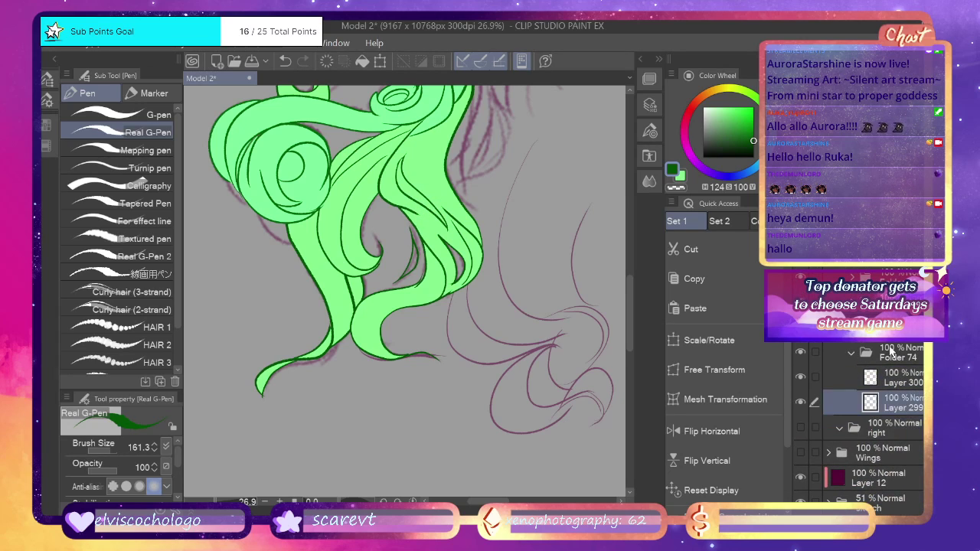
pyautogui.click(681, 177)
pyautogui.moveTo(417, 292); pyautogui.dragTo(438, 262)
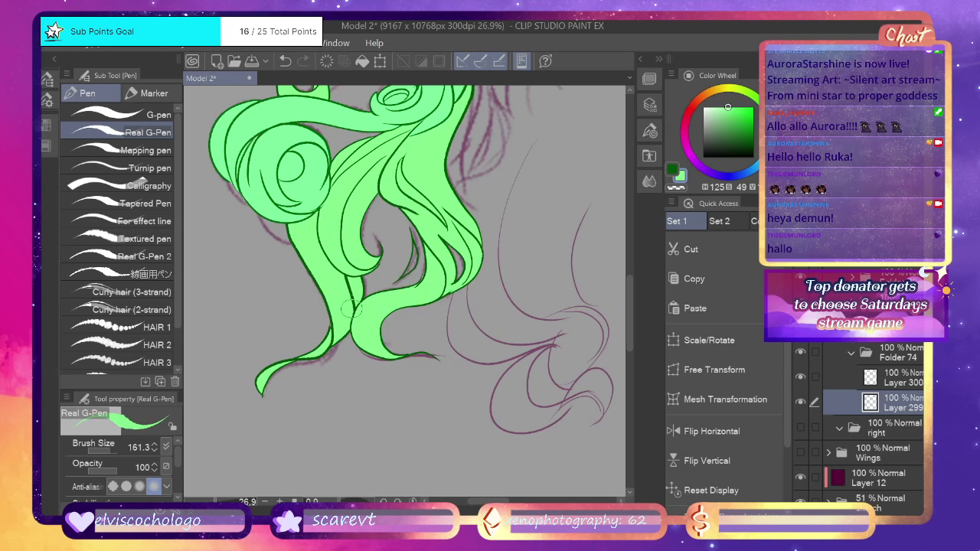
pyautogui.press('g')
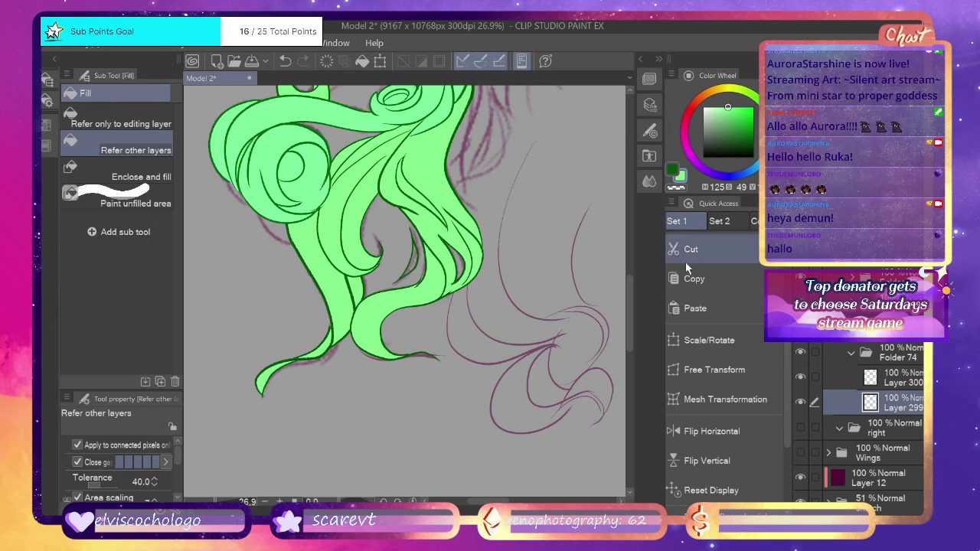
pyautogui.click(880, 377)
pyautogui.click(862, 401)
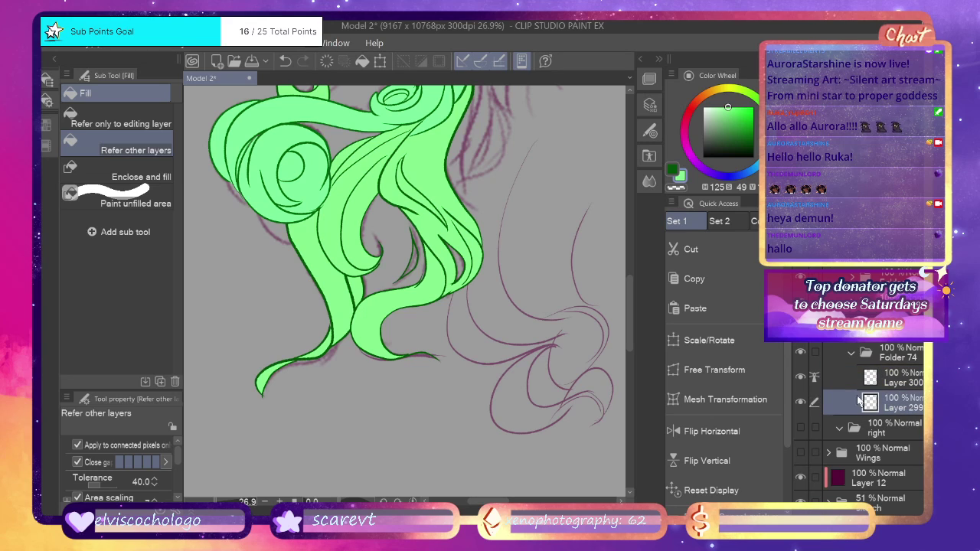
pyautogui.click(387, 252)
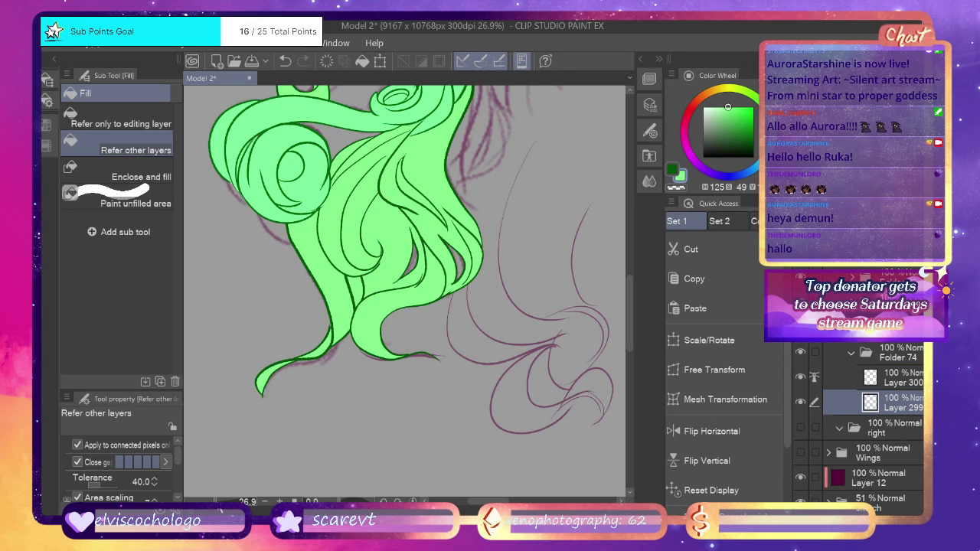
pyautogui.scroll(-5, 405, 290)
pyautogui.moveTo(208, 502); pyautogui.dragTo(210, 502)
pyautogui.moveTo(629, 290); pyautogui.dragTo(629, 261)
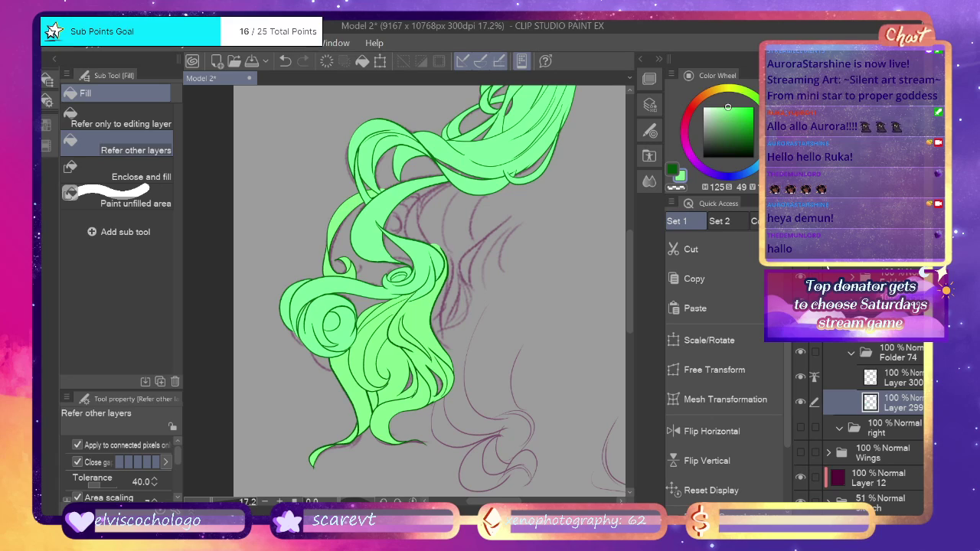
pyautogui.click(853, 355)
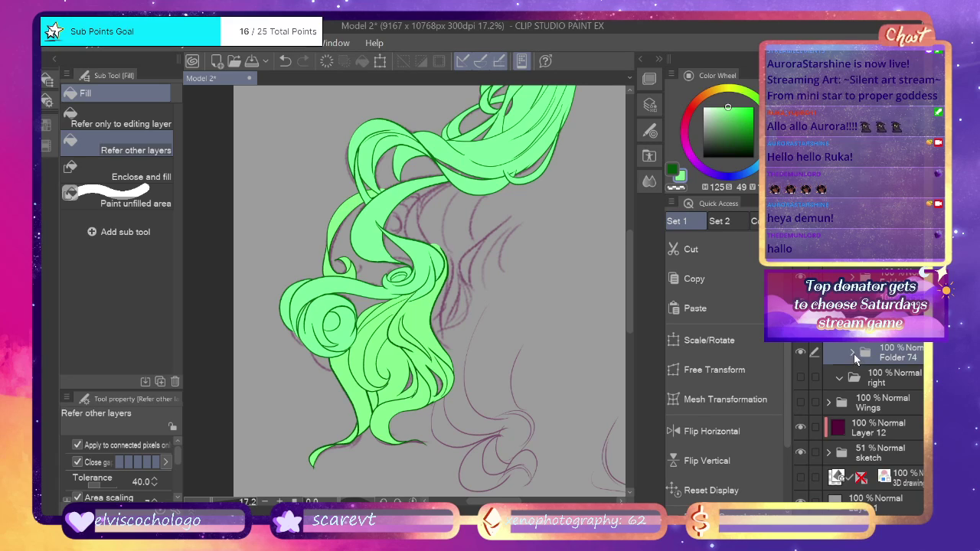
# Paste the copied clipped gradient layer directly above Layer 277 in Folder 58 of the left back hair.
pyautogui.scroll(5, 858, 325)
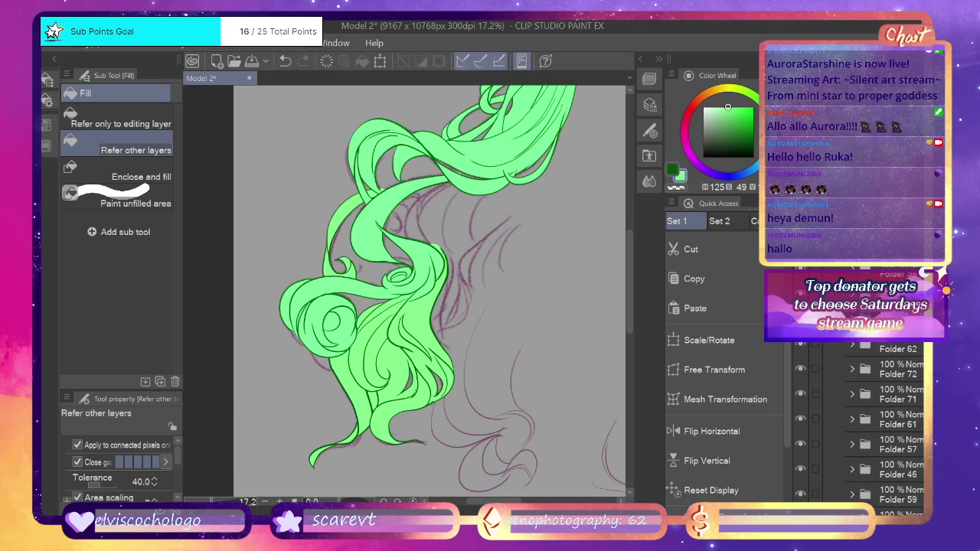
pyautogui.moveTo(507, 501); pyautogui.dragTo(517, 502)
pyautogui.moveTo(213, 501); pyautogui.dragTo(205, 501)
pyautogui.scroll(5, 858, 428)
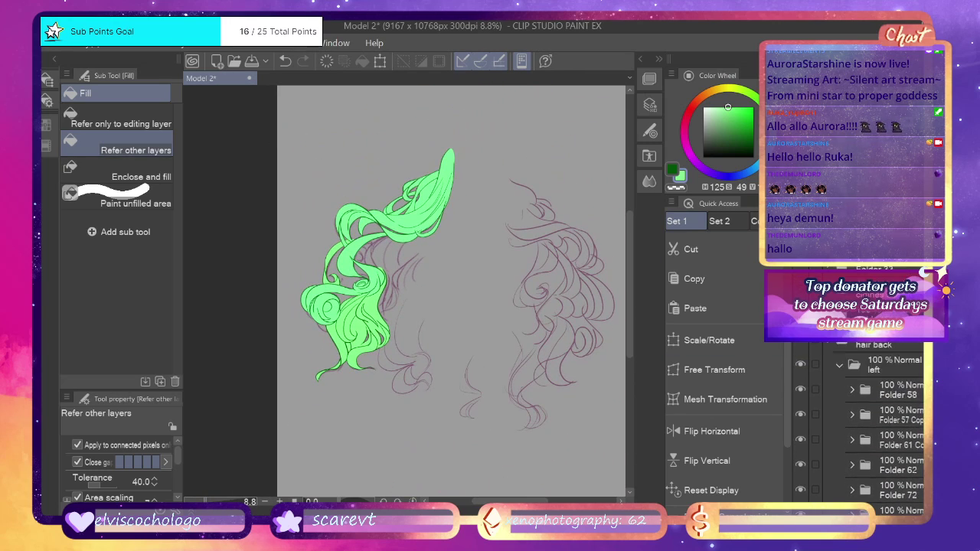
pyautogui.hotkey('ctrl', 'shift', 'n')
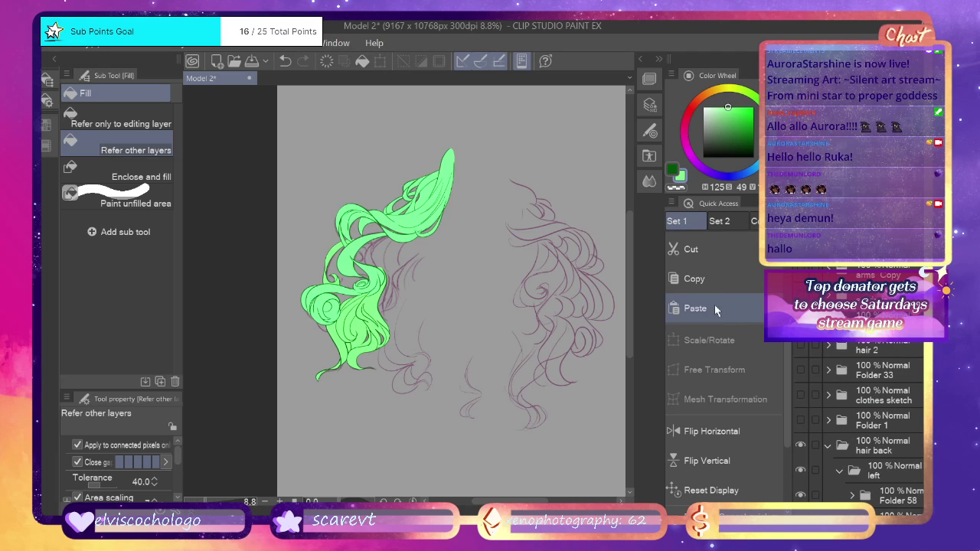
pyautogui.scroll(-5, 858, 429)
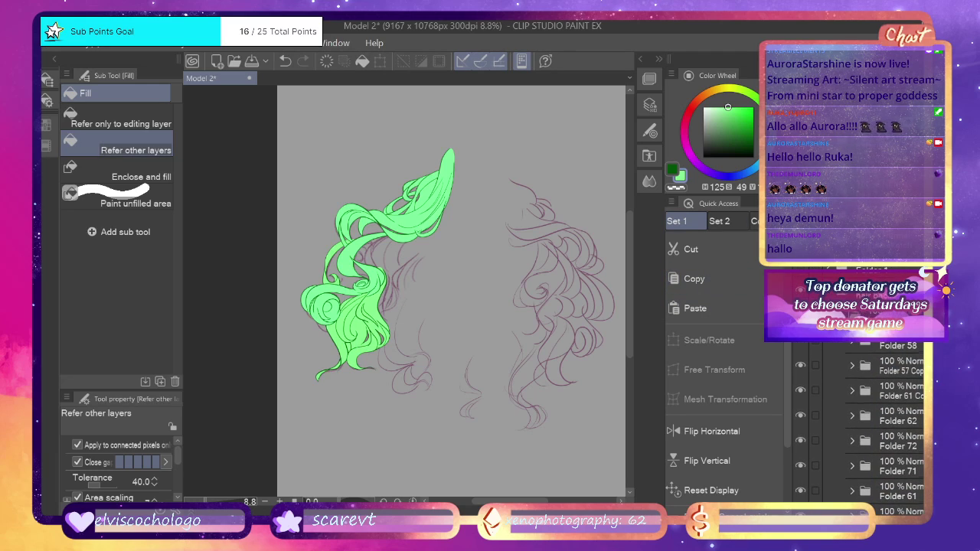
pyautogui.click(853, 344)
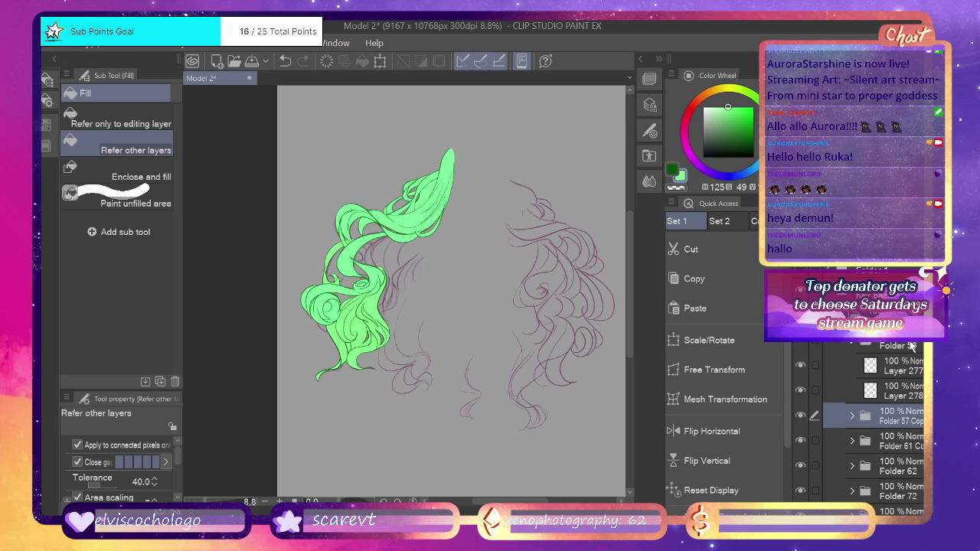
pyautogui.click(903, 366)
pyautogui.click(715, 308)
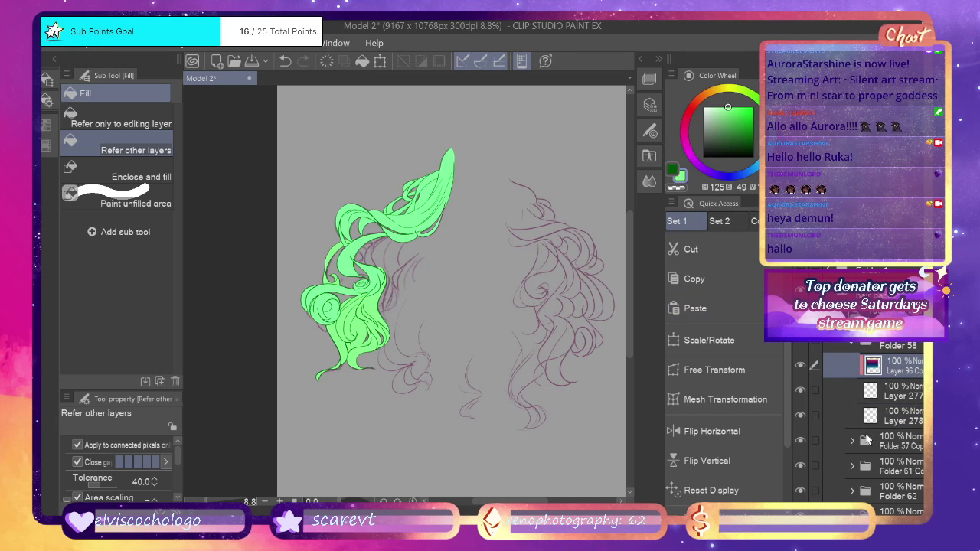
# Paste the clipped gradient layer above the line art in Folder 57 Copy and Folder 61 Copy.
pyautogui.click(853, 441)
pyautogui.click(869, 464)
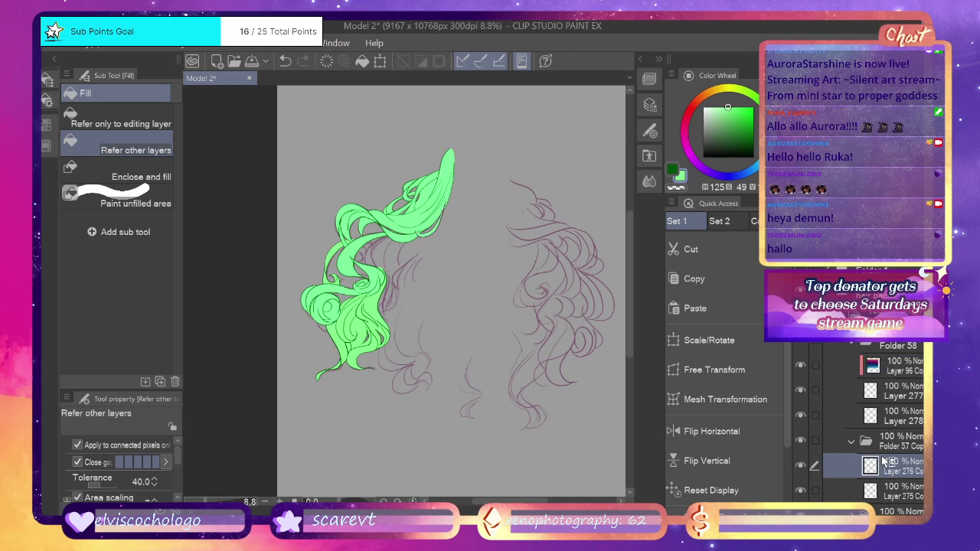
pyautogui.click(699, 309)
pyautogui.scroll(-3, 852, 391)
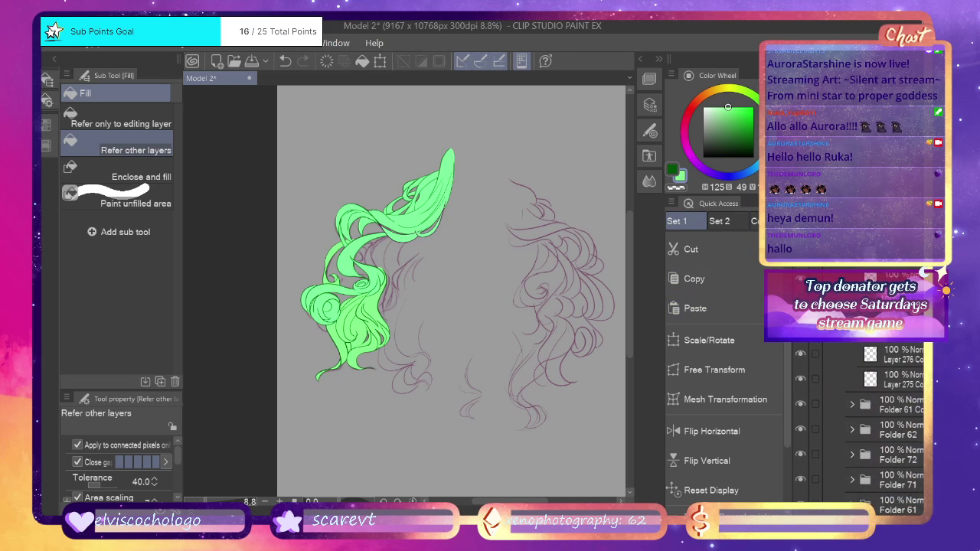
pyautogui.click(851, 366)
pyautogui.click(888, 393)
pyautogui.click(697, 308)
# Paste the clipped gradient layer above Layer 285 in Folder 62 and above Layer 296 in Folder 72.
pyautogui.moveTo(205, 502); pyautogui.dragTo(210, 502)
pyautogui.scroll(-3, 852, 391)
pyautogui.click(851, 381)
pyautogui.click(890, 405)
pyautogui.click(722, 312)
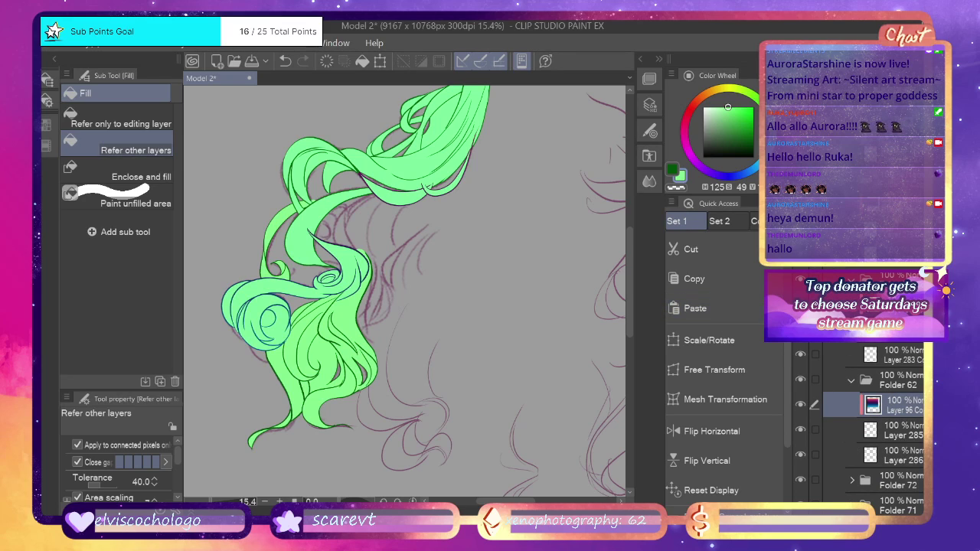
pyautogui.scroll(-3, 896, 429)
pyautogui.click(852, 366)
pyautogui.click(895, 386)
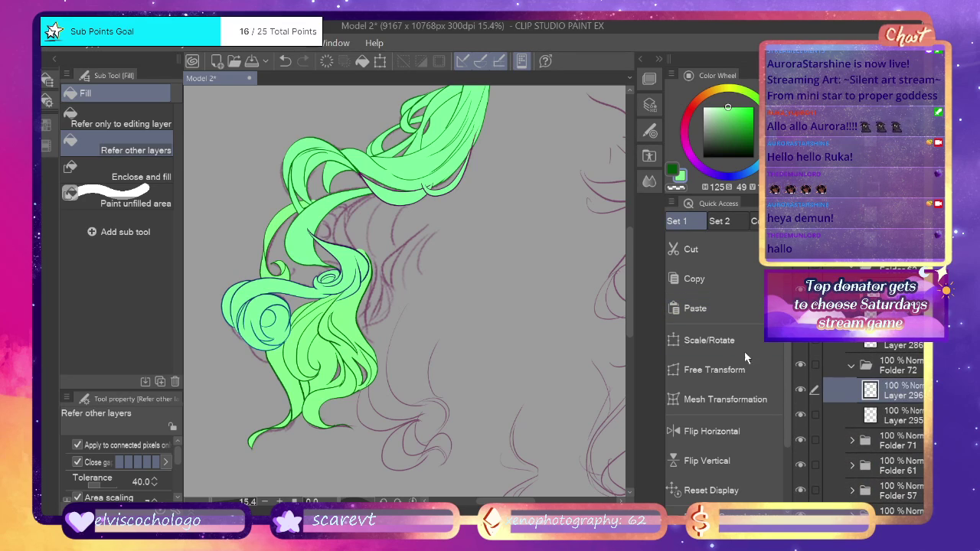
pyautogui.click(713, 308)
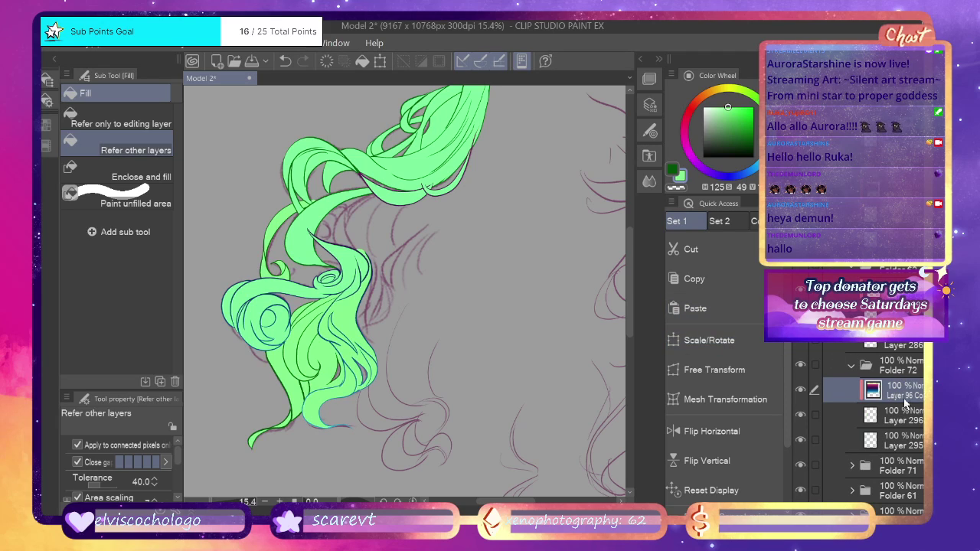
# Paste the clipped gradient layer above Layer 294 in Folder 71 and above Layer 284 in Folder 61.
pyautogui.click(851, 365)
pyautogui.click(851, 365)
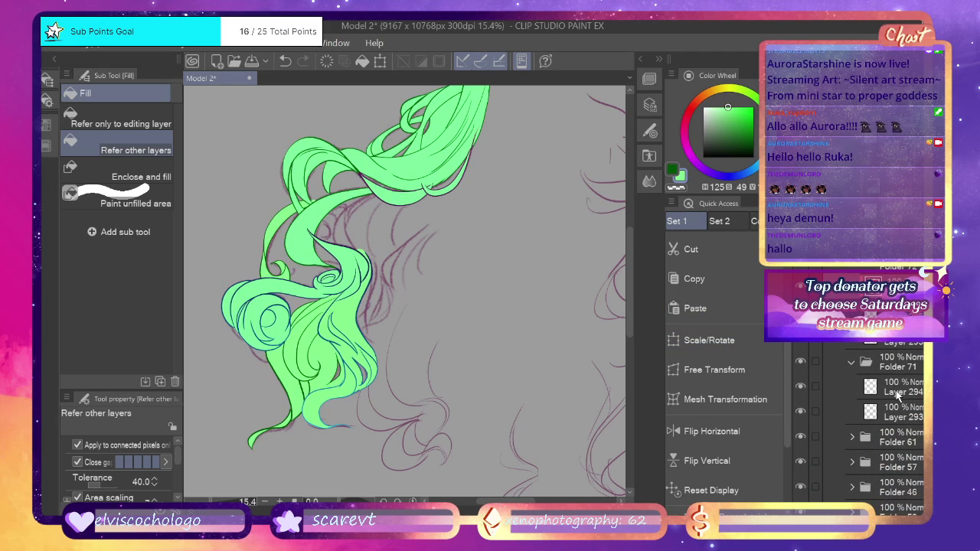
pyautogui.click(826, 379)
pyautogui.click(712, 307)
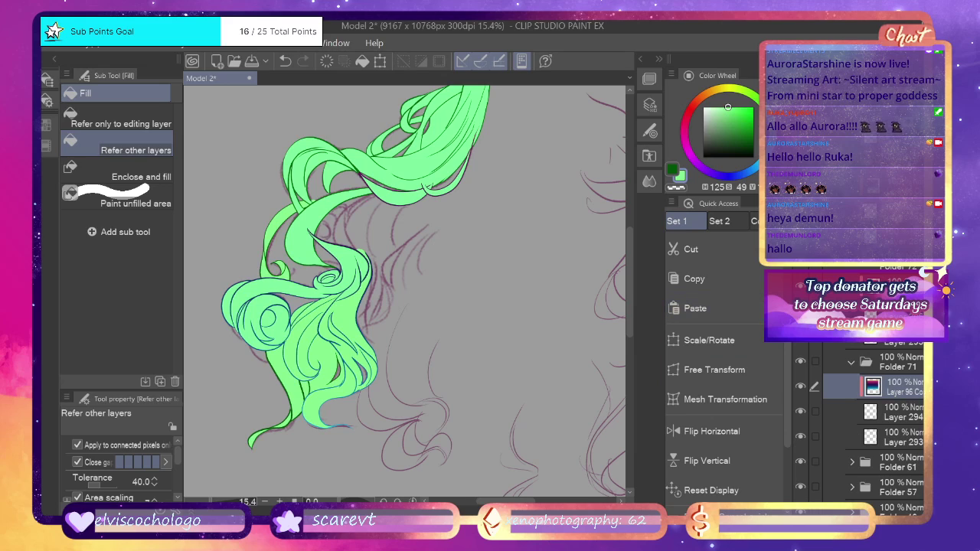
pyautogui.scroll(-5, 853, 356)
pyautogui.click(853, 341)
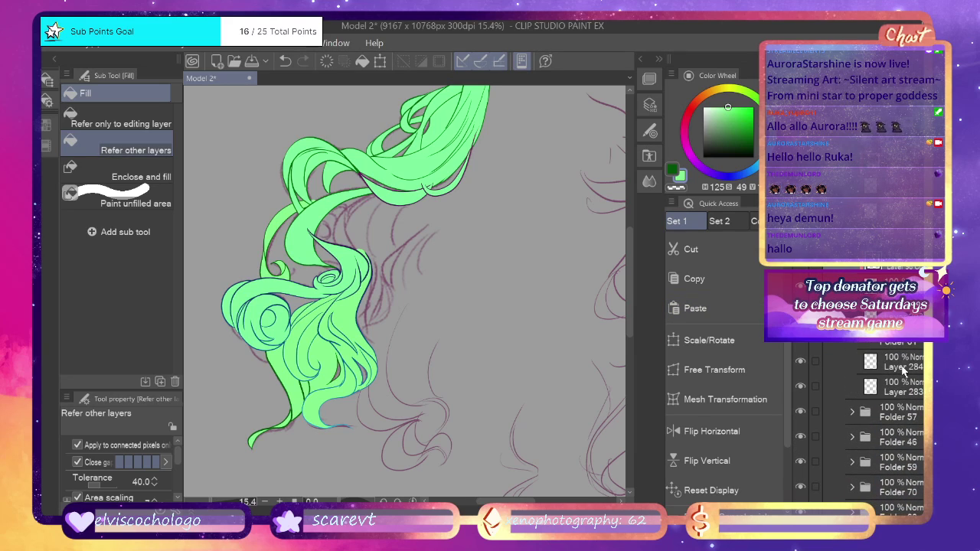
pyautogui.click(898, 363)
pyautogui.click(720, 308)
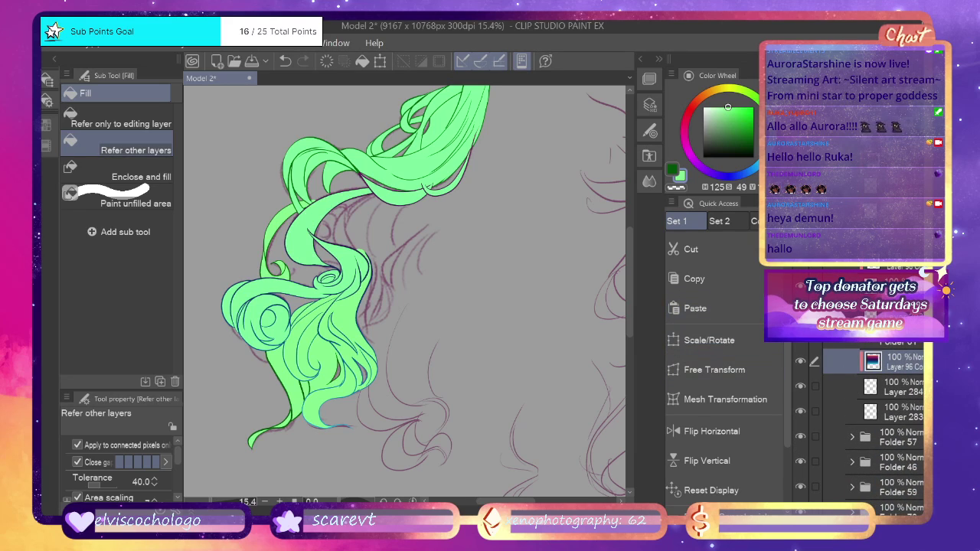
# Paste the clipped gradient layer above Layer 276 in Folder 57.
pyautogui.scroll(-5, 852, 345)
pyautogui.click(853, 325)
pyautogui.click(898, 350)
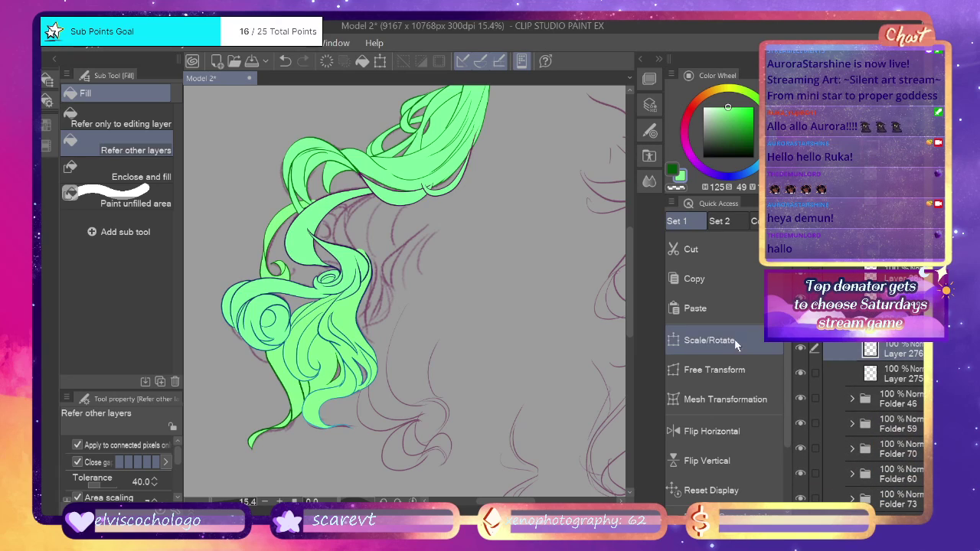
pyautogui.click(761, 307)
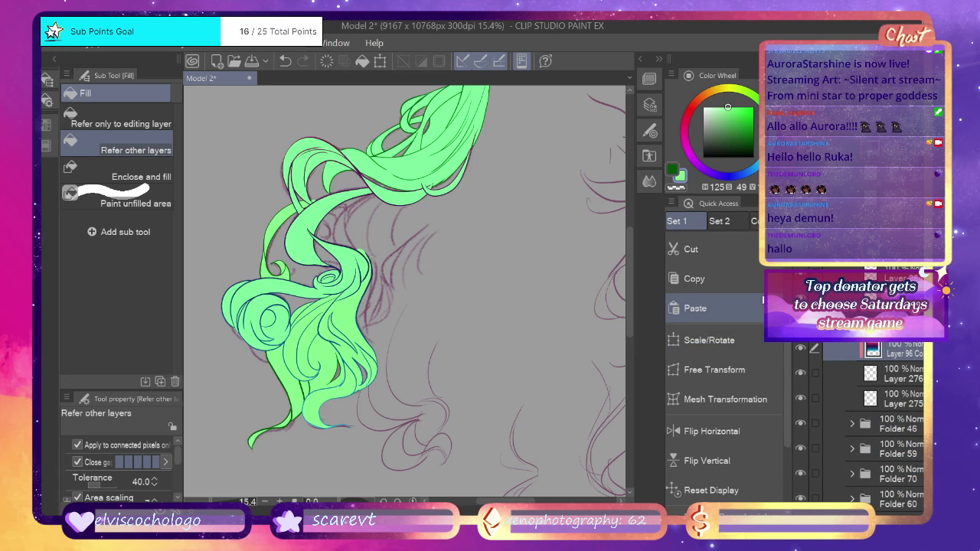
# Expand the remaining lock folders 46, 59, 70, 60, 73 and 74 to reveal their layers.
pyautogui.click(892, 428)
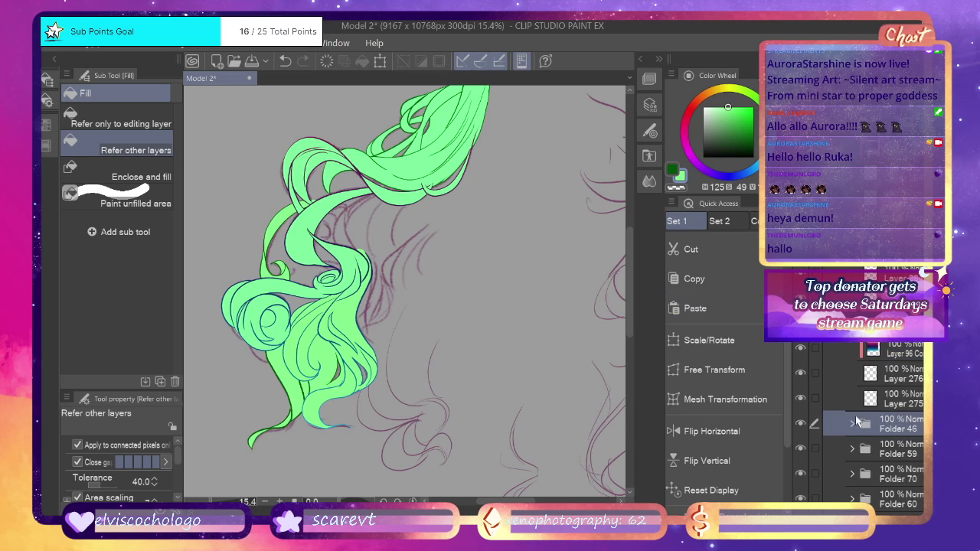
pyautogui.click(852, 423)
pyautogui.scroll(-7, 852, 383)
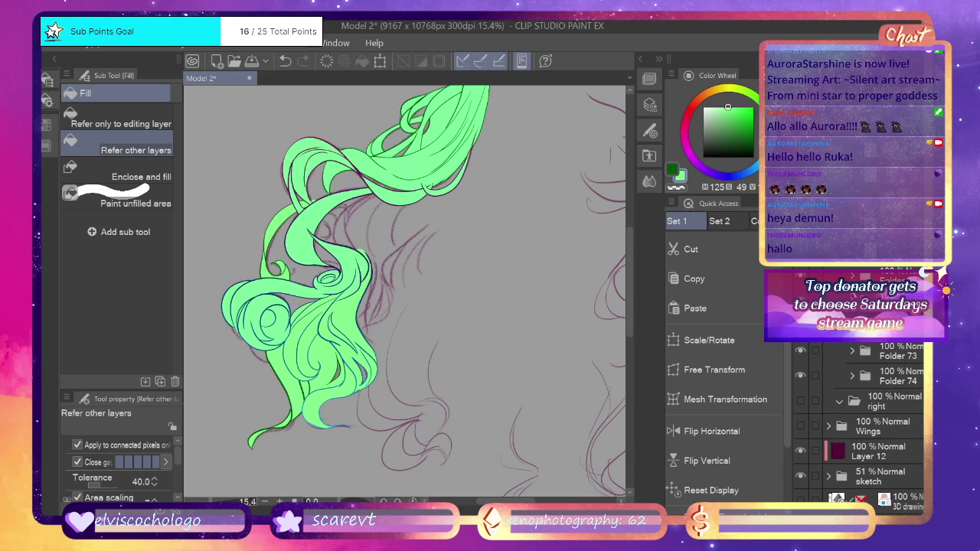
pyautogui.click(853, 276)
pyautogui.click(851, 351)
pyautogui.click(853, 426)
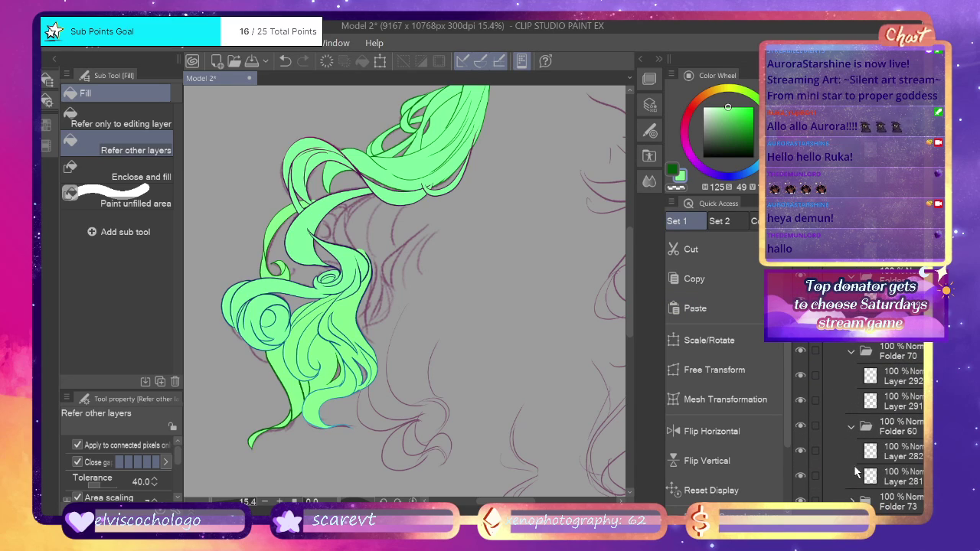
pyautogui.scroll(-3, 910, 400)
pyautogui.scroll(-1, 881, 379)
pyautogui.click(852, 360)
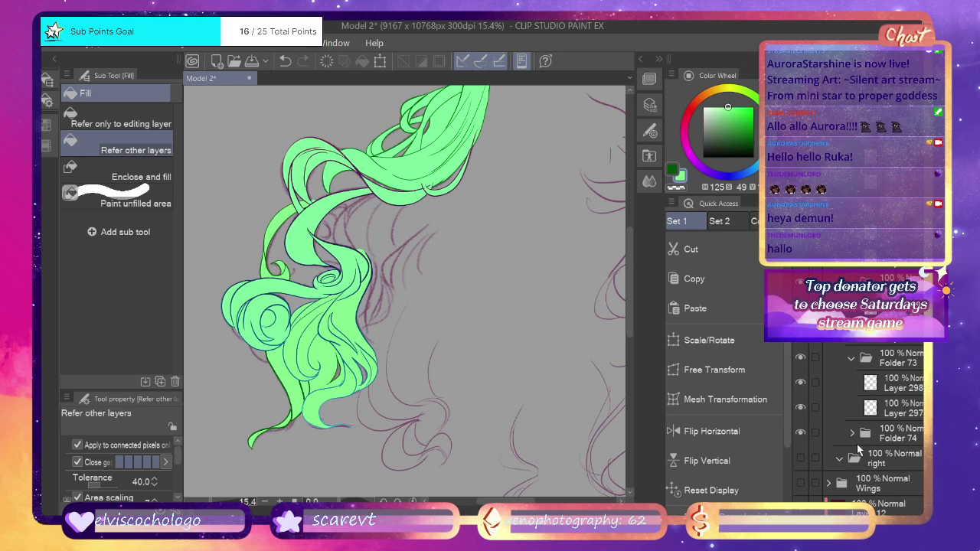
pyautogui.click(852, 434)
# Paste the clipped gradient layer above Layer 274 in Folder 46 and above Layer 280 in Folder 59.
pyautogui.scroll(10, 881, 422)
pyautogui.scroll(-3, 893, 406)
pyautogui.click(905, 365)
pyautogui.click(720, 310)
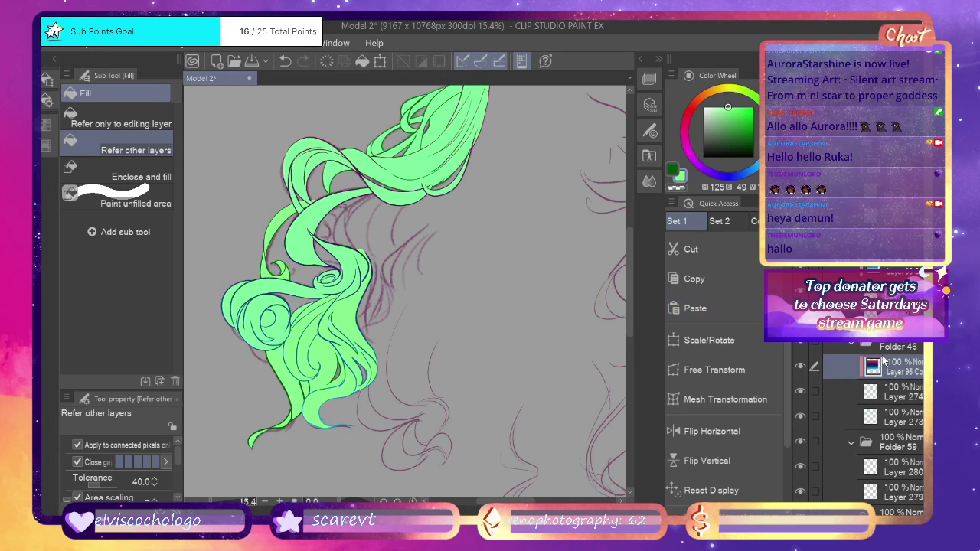
pyautogui.click(900, 467)
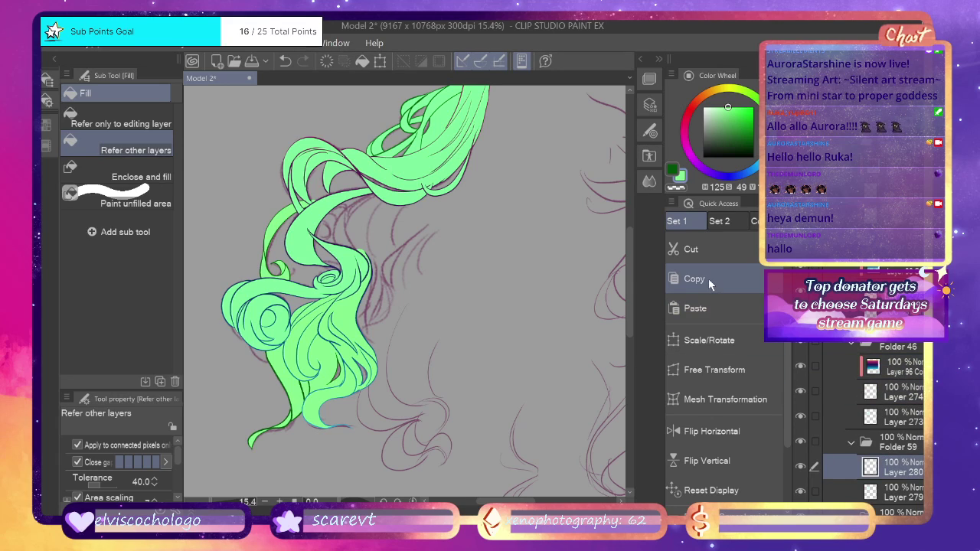
pyautogui.click(712, 310)
# Paste the clipped gradient layer above Layer 292 in Folder 70 and above Layer 282 in Folder 60.
pyautogui.scroll(-3, 888, 421)
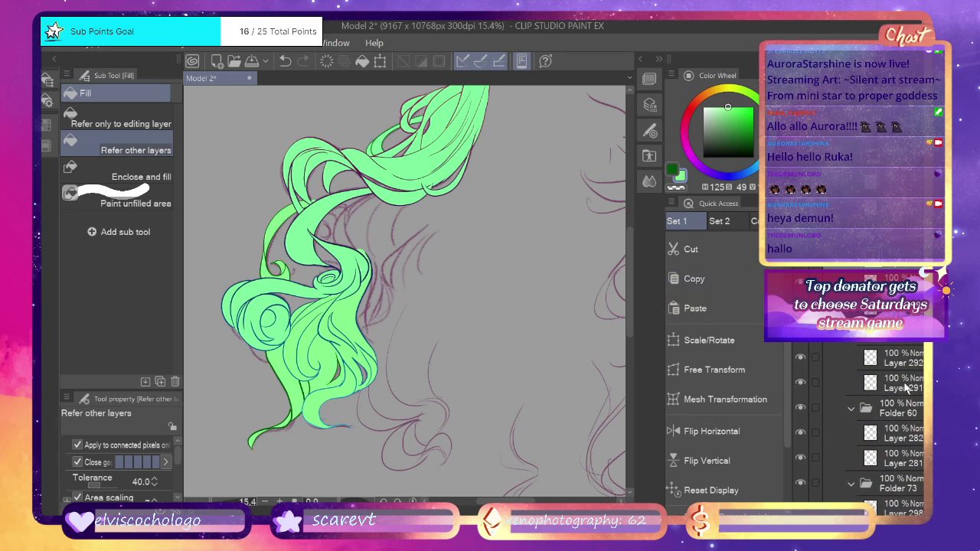
pyautogui.click(896, 358)
pyautogui.scroll(-3, 873, 359)
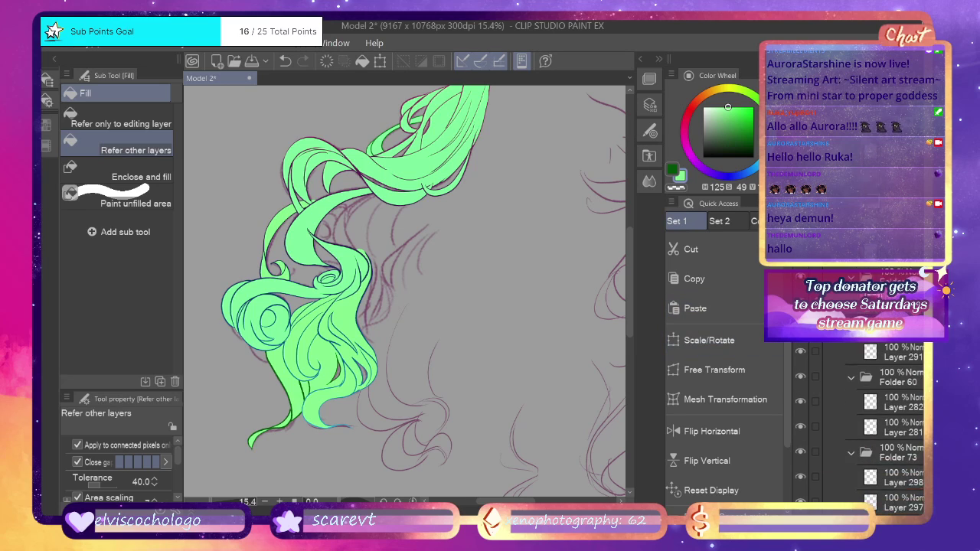
pyautogui.click(901, 349)
pyautogui.click(712, 309)
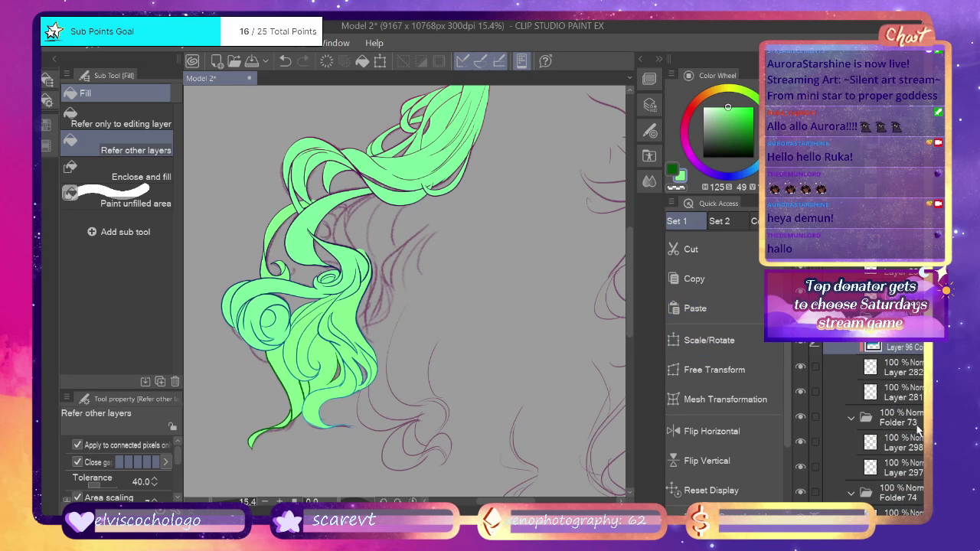
# Paste the clipped gradient layer above Layer 298 in Folder 73 and above Layer 300 in Folder 74.
pyautogui.click(896, 442)
pyautogui.click(750, 308)
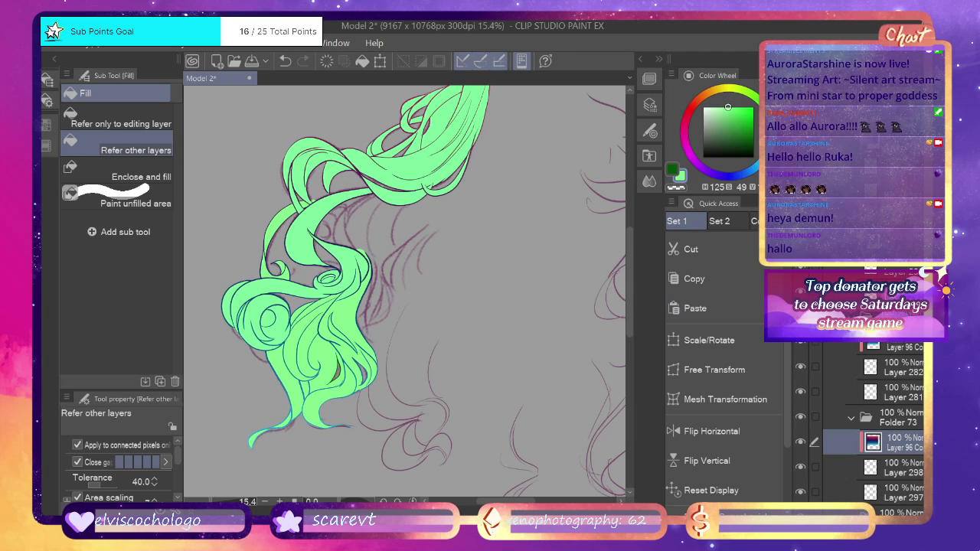
pyautogui.scroll(-5, 881, 429)
pyautogui.click(896, 381)
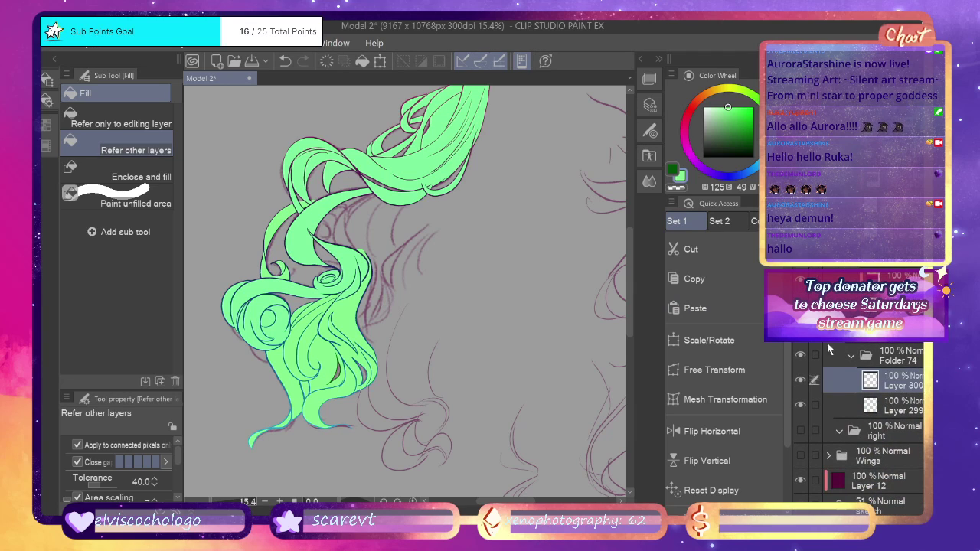
pyautogui.click(711, 309)
# Copy the gradient layer meant for the hair fills and paste it above the green fill layer just above Folder 57 Copy.
pyautogui.scroll(10, 880, 428)
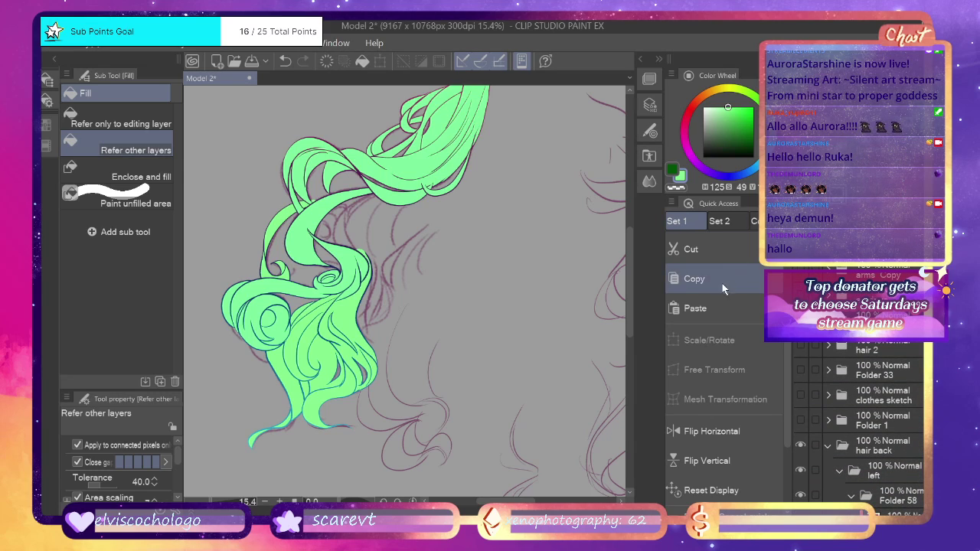
pyautogui.scroll(-1, 873, 429)
pyautogui.scroll(-5, 866, 429)
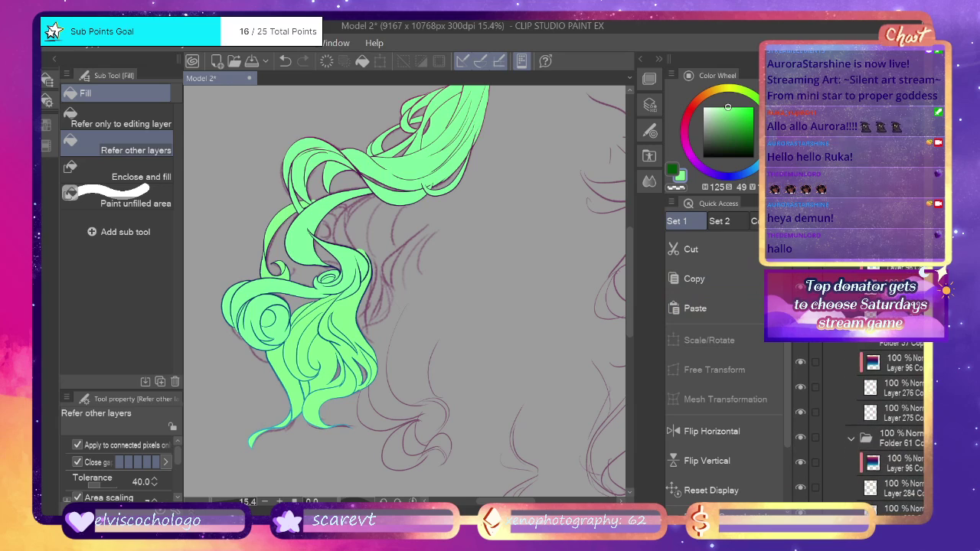
pyautogui.click(893, 313)
pyautogui.click(709, 313)
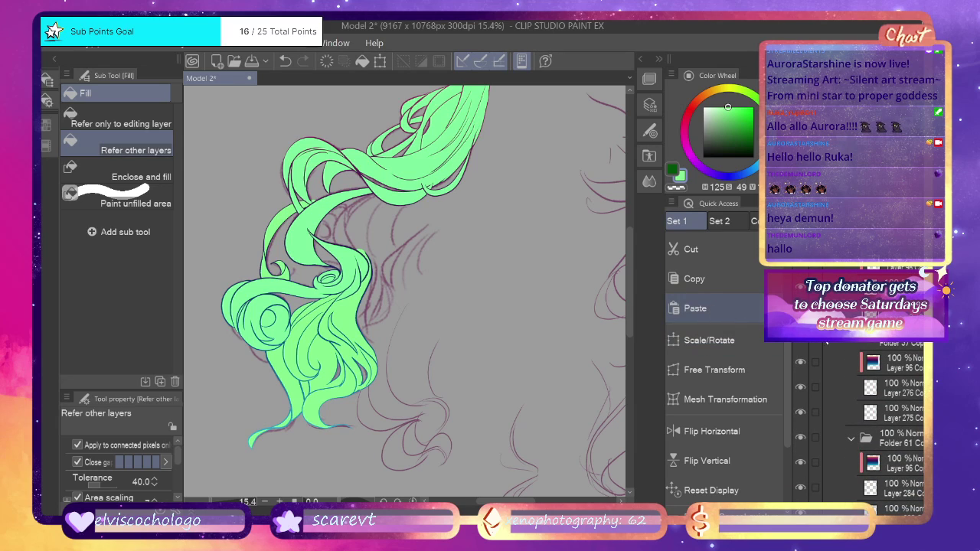
# Paste the fill gradient layer above the green fill layers in Folder 57 Copy and Folder 61 Copy.
pyautogui.scroll(-5, 888, 429)
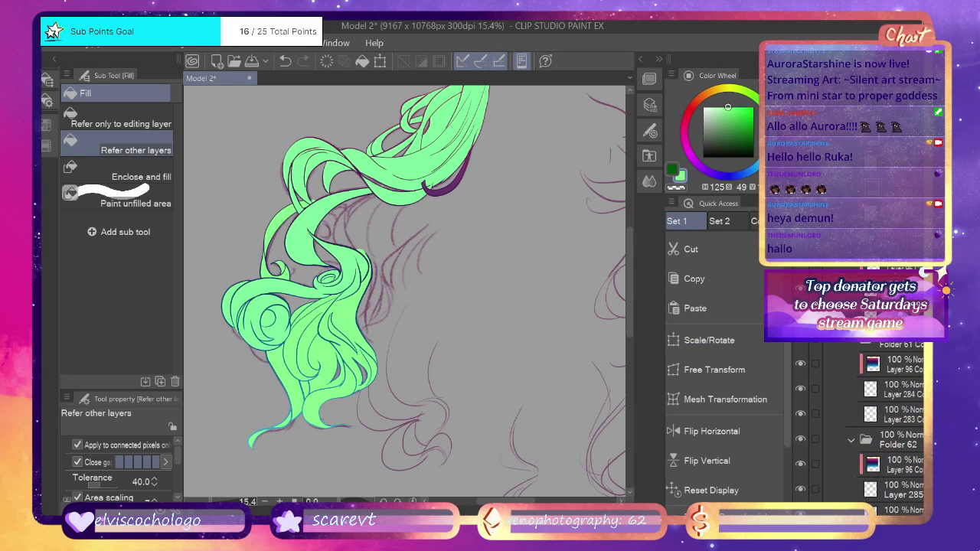
pyautogui.click(743, 294)
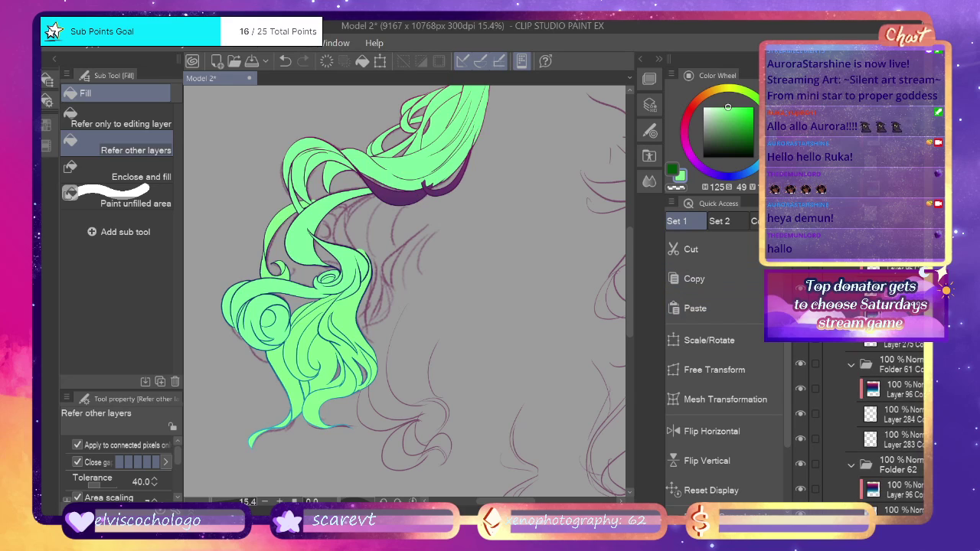
pyautogui.scroll(-3, 889, 429)
pyautogui.click(717, 317)
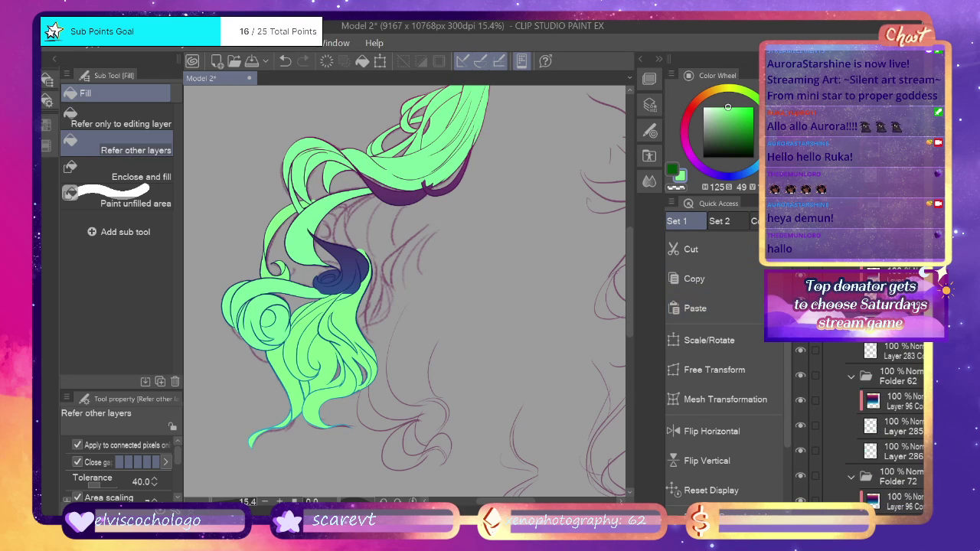
# Paste the fill gradient layer above Layer 286 in Folder 62 and above the green fill layer in Folder 72.
pyautogui.click(877, 452)
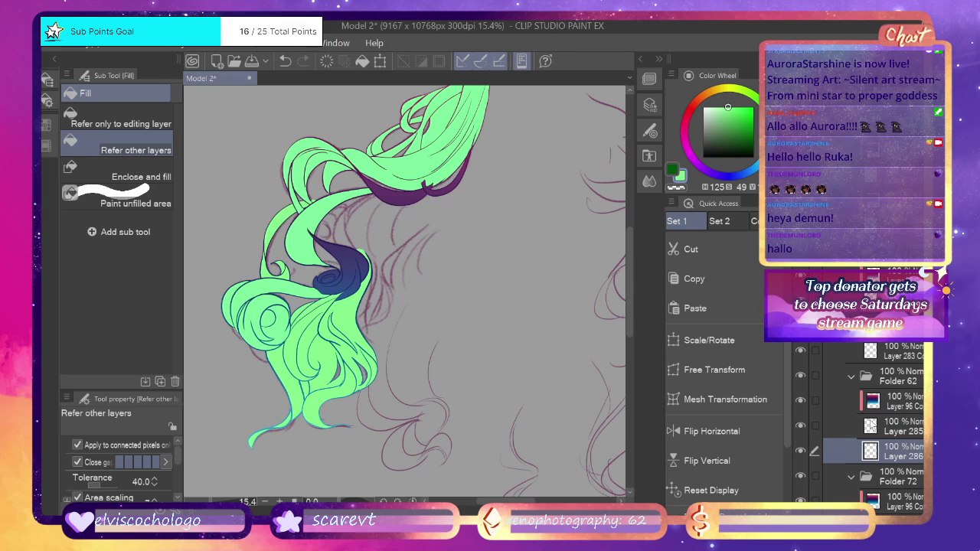
pyautogui.click(720, 314)
pyautogui.click(257, 318)
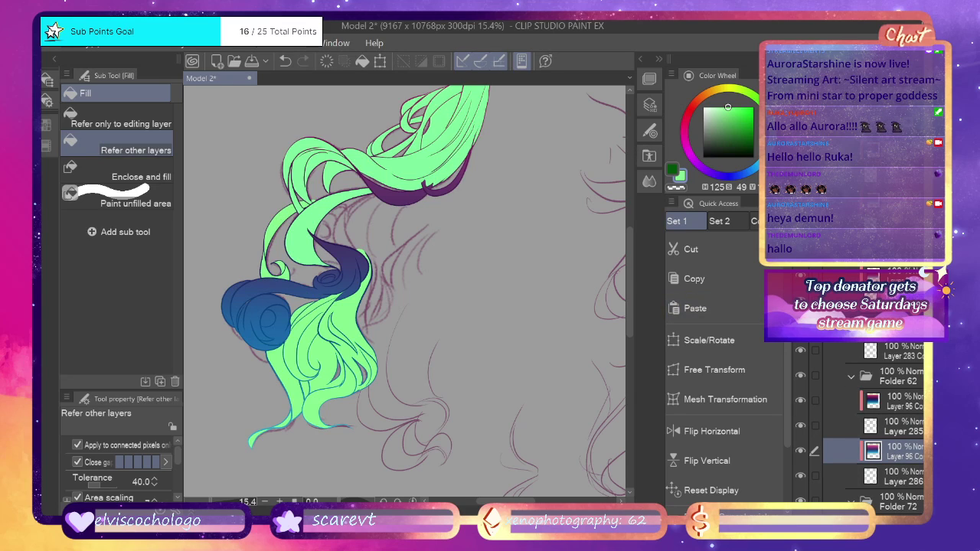
pyautogui.scroll(-4, 873, 428)
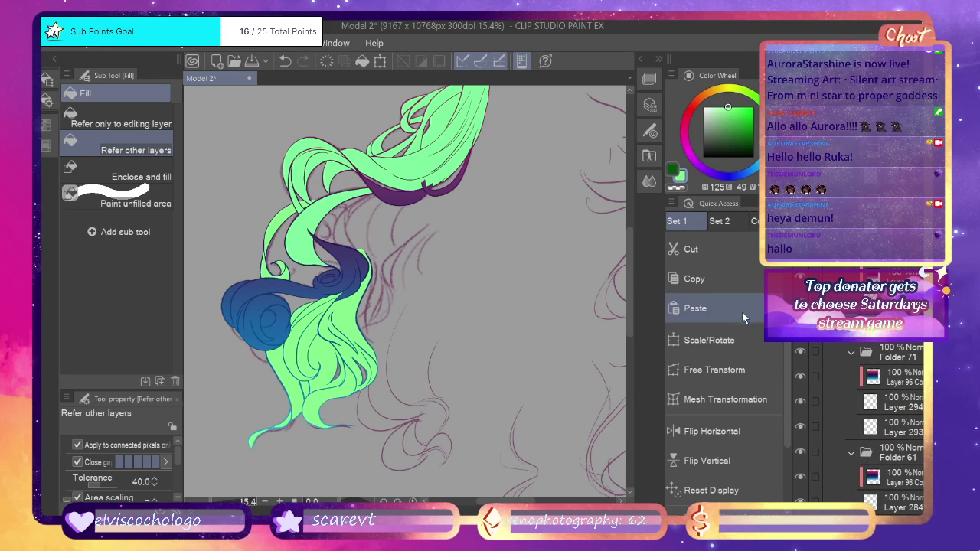
pyautogui.click(720, 310)
# Paste the fill gradient layer above Layer 293 in Folder 71 and above Layer 283 in Folder 61.
pyautogui.scroll(-2, 888, 422)
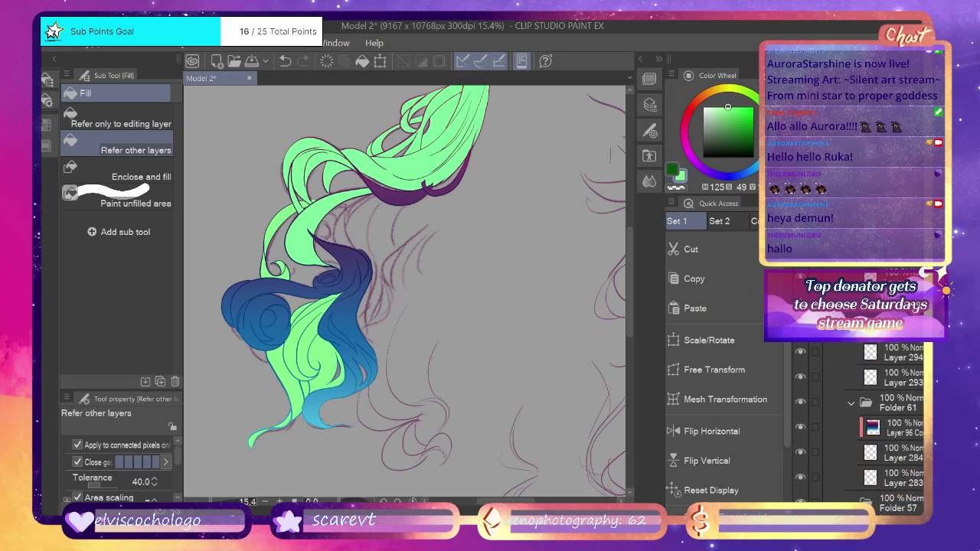
pyautogui.click(907, 354)
pyautogui.click(720, 314)
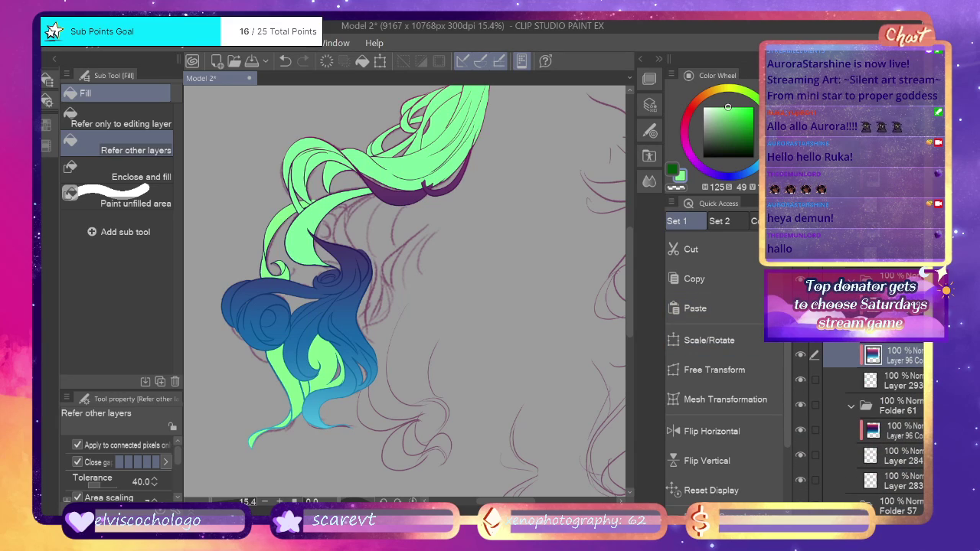
pyautogui.scroll(-2, 888, 421)
pyautogui.click(896, 387)
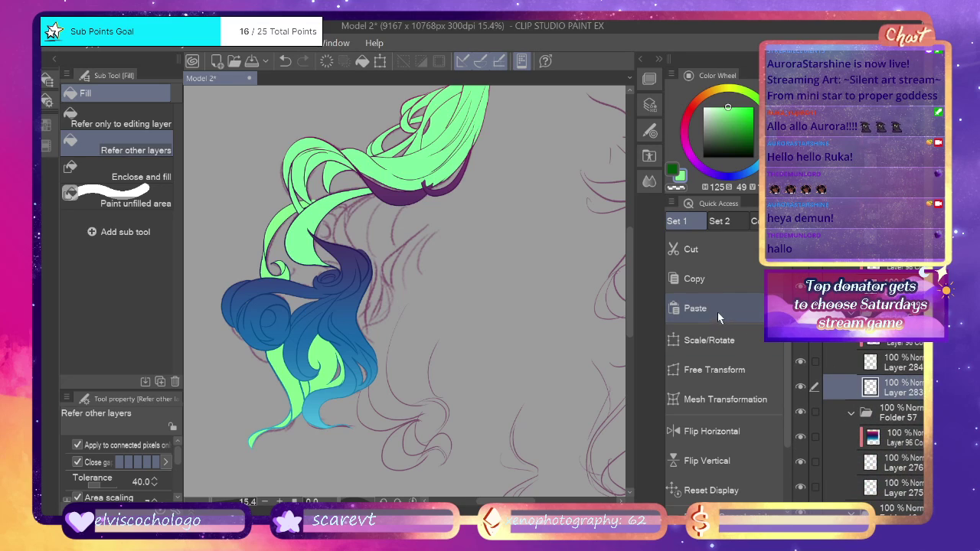
pyautogui.click(718, 313)
# Paste the fill gradient layer above Layer 275 in Folder 57 and above Layer 273 in Folder 46.
pyautogui.scroll(-3, 889, 421)
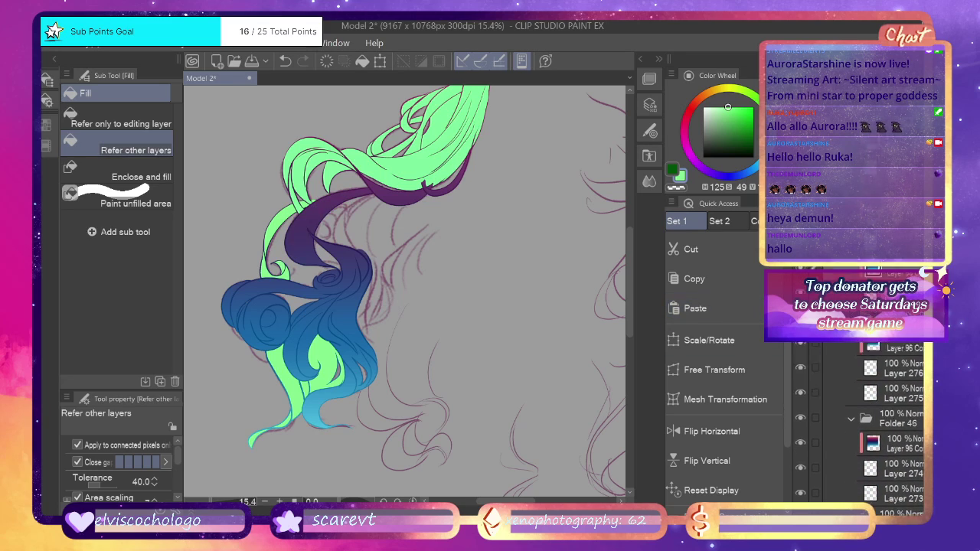
pyautogui.click(896, 364)
pyautogui.click(711, 312)
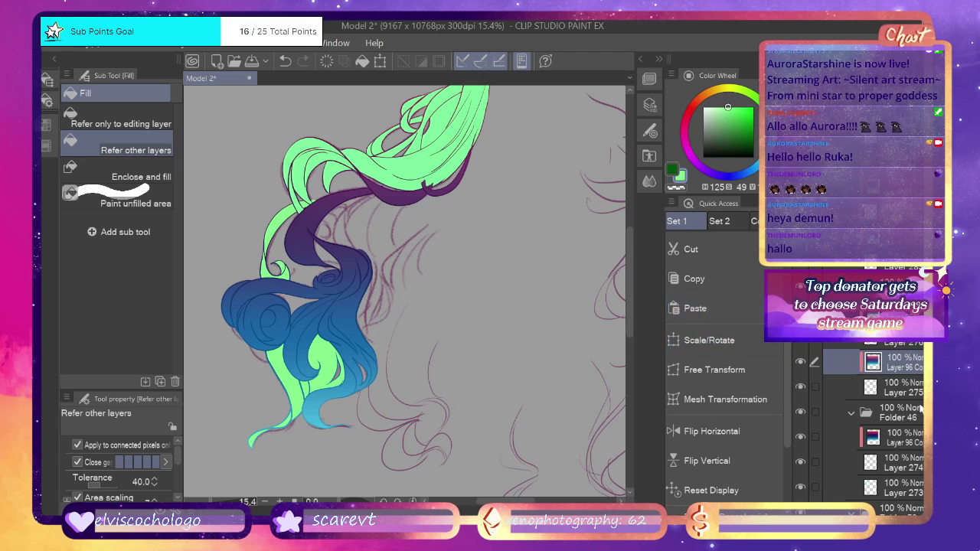
pyautogui.click(896, 488)
pyautogui.click(718, 306)
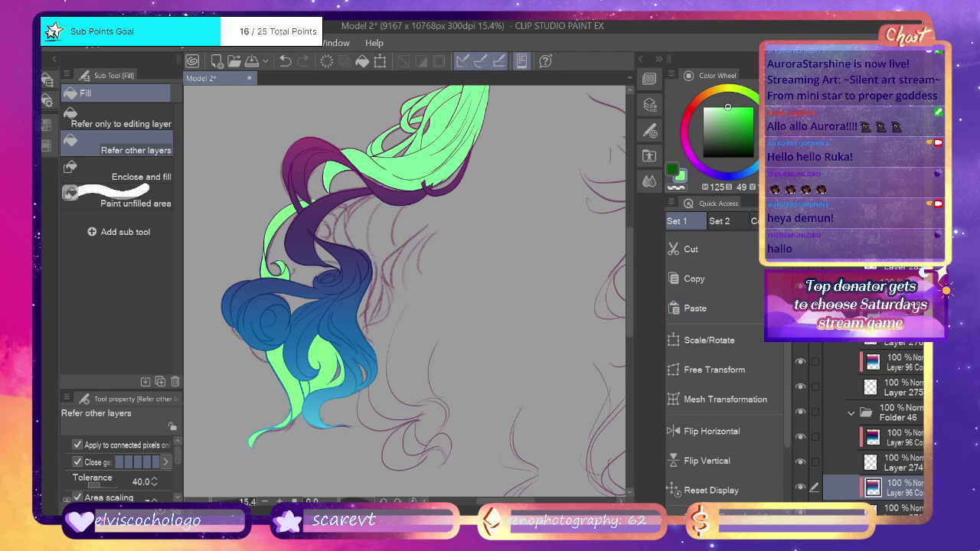
# Paste the fill gradient layer above Layer 279 in Folder 59 and above Layer 291 in Folder 70.
pyautogui.scroll(3, 889, 429)
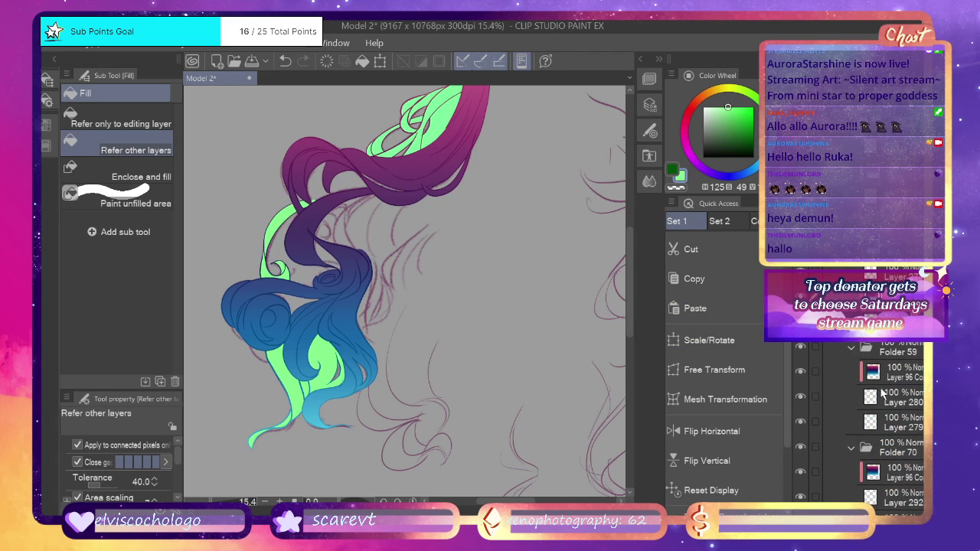
pyautogui.click(896, 422)
pyautogui.click(710, 307)
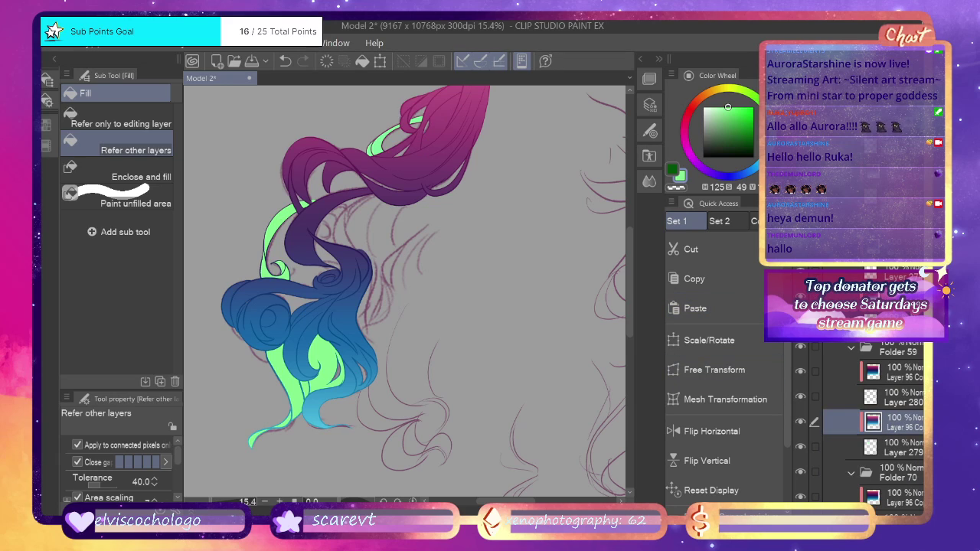
pyautogui.scroll(-4, 904, 399)
pyautogui.click(904, 395)
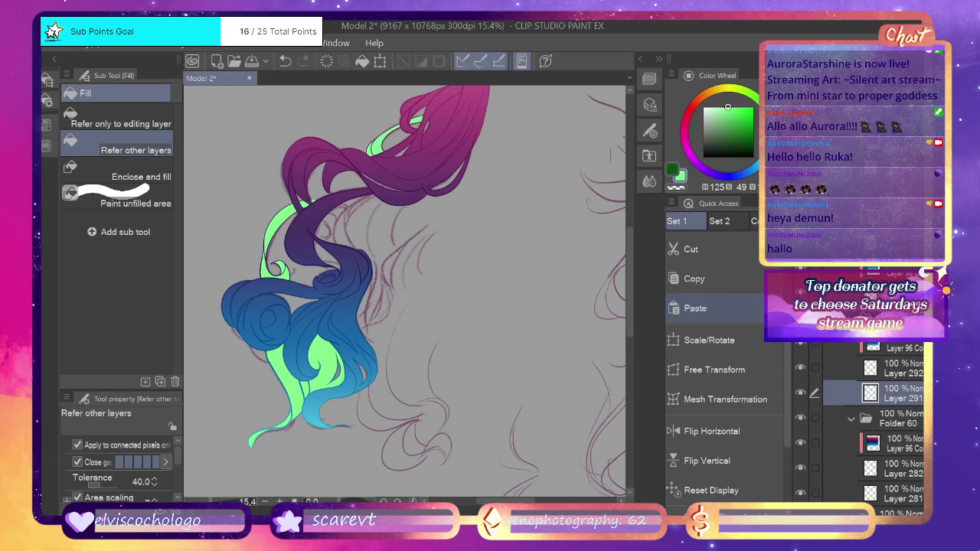
pyautogui.click(712, 308)
# Paste the fill gradient layer above Layer 281 in Folder 60 and above Layer 297 in Folder 73.
pyautogui.scroll(-5, 896, 399)
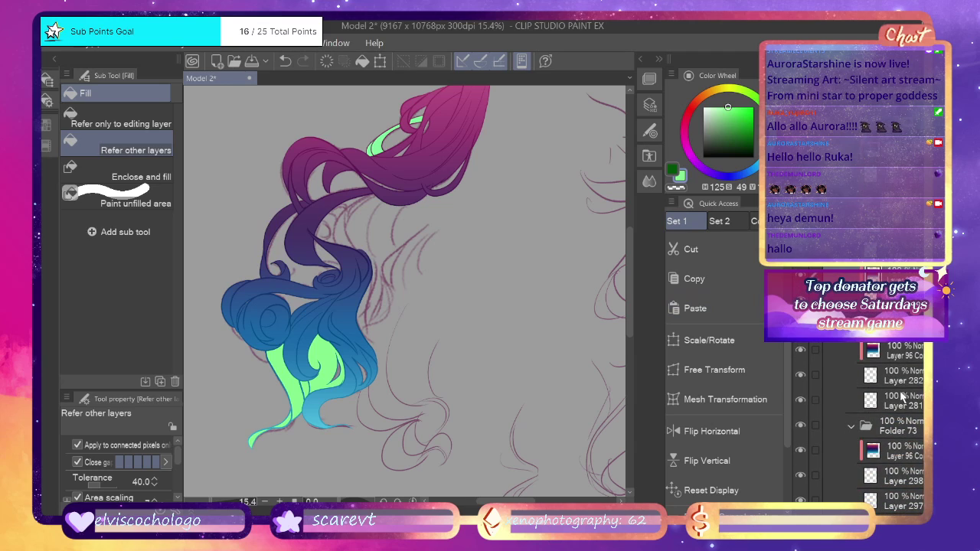
pyautogui.click(902, 400)
pyautogui.click(707, 309)
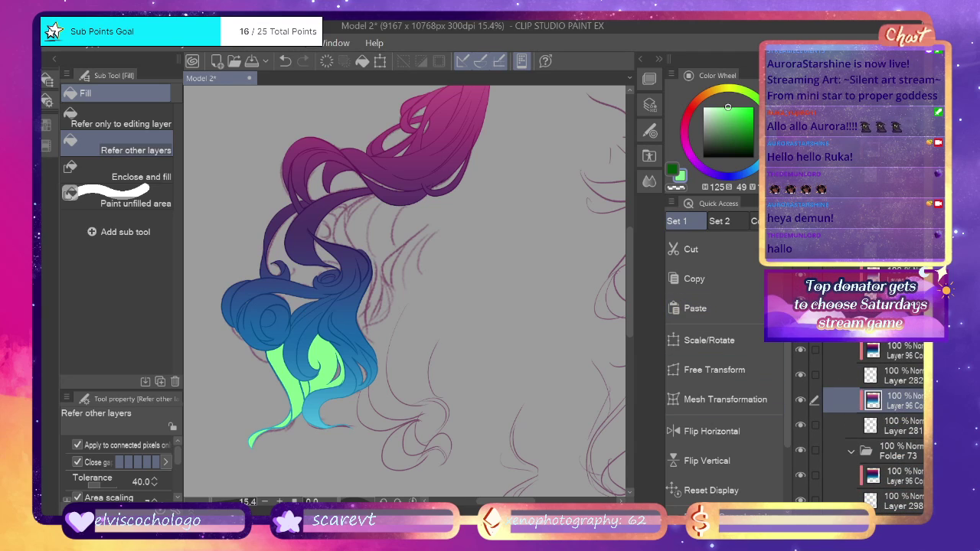
pyautogui.scroll(-5, 896, 399)
pyautogui.click(896, 405)
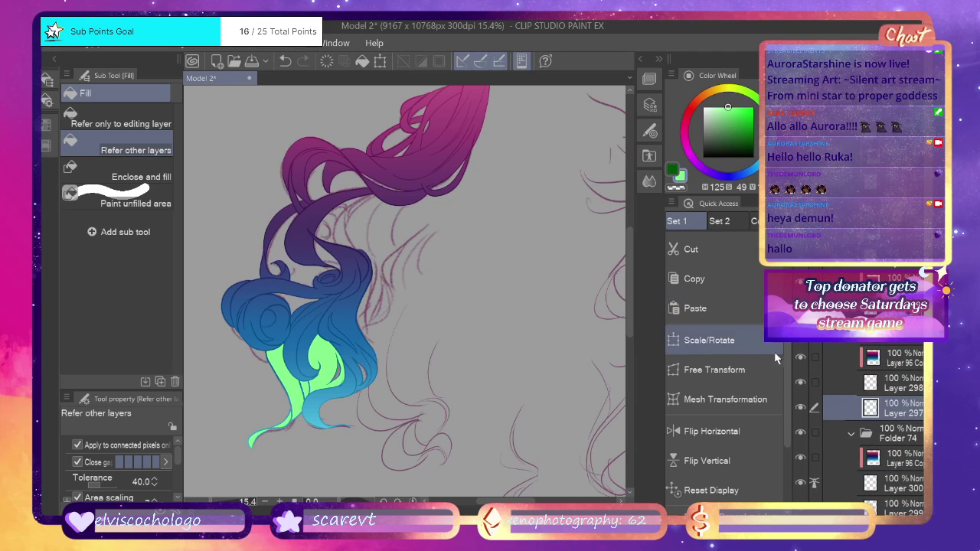
pyautogui.click(755, 314)
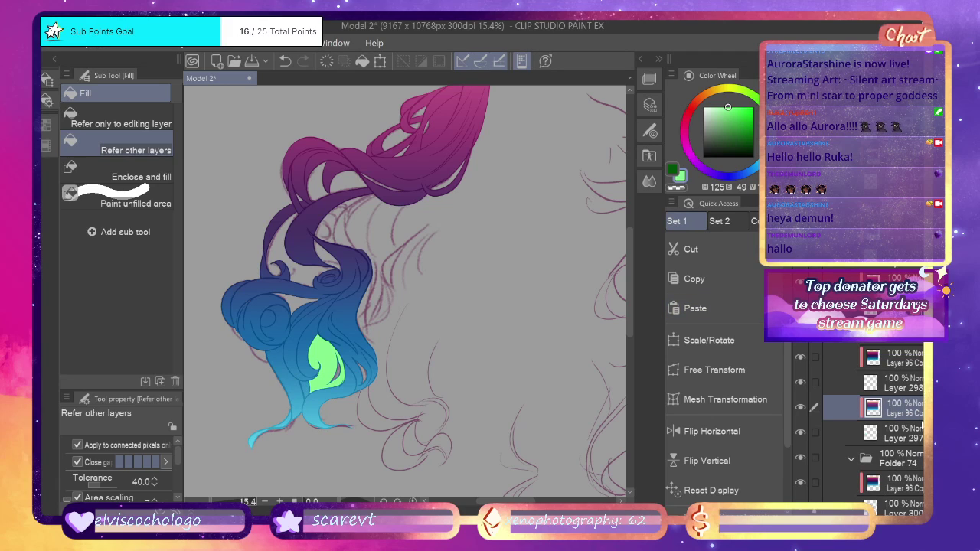
# Paste the fill gradient layer above Layer 299 in Folder 74 and check the whole left back hair.
pyautogui.scroll(-2, 881, 429)
pyautogui.click(896, 440)
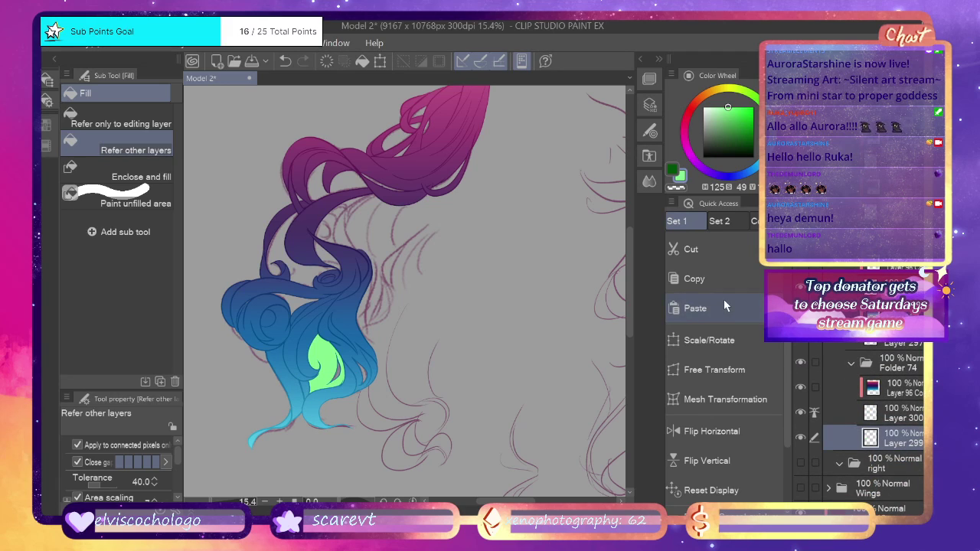
pyautogui.click(723, 300)
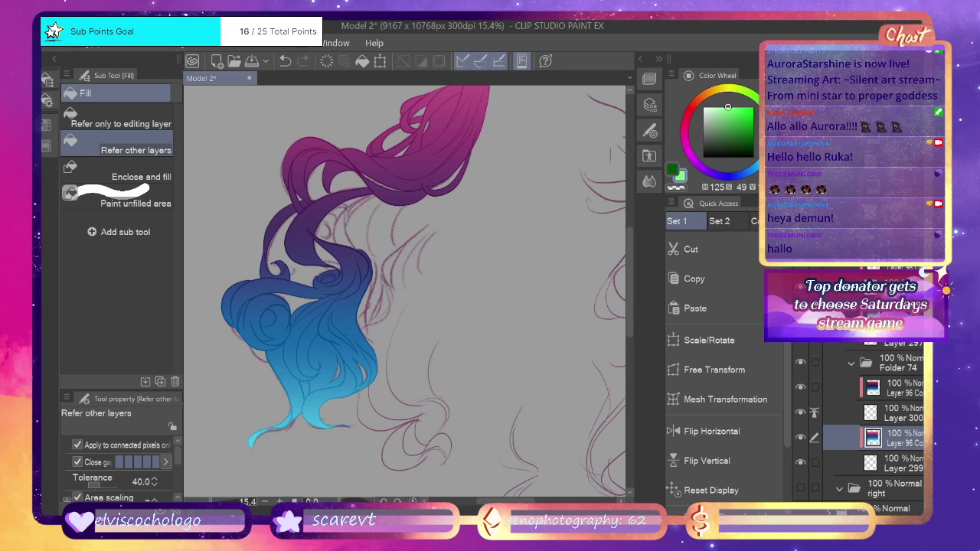
pyautogui.hotkey('ctrl', '-')
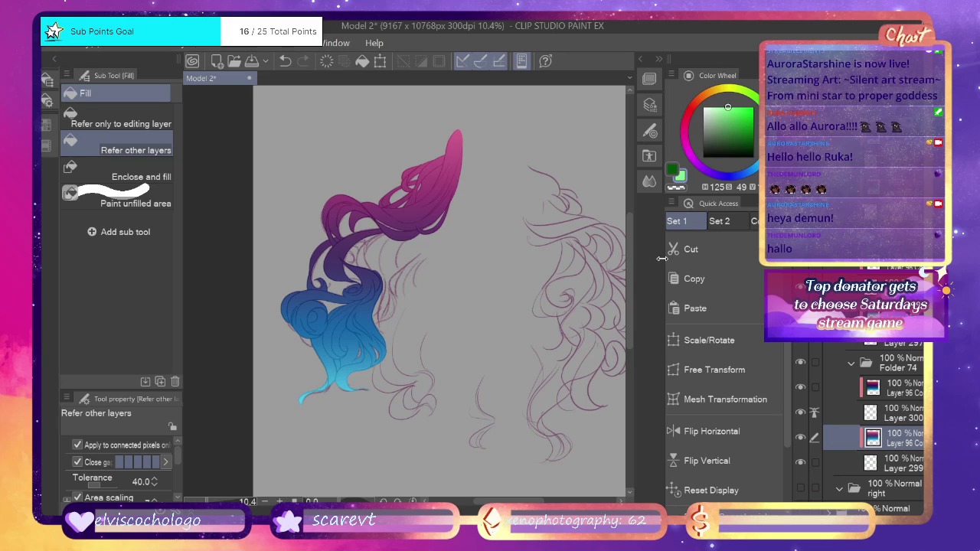
# Collapse the finished lock folders in the left back-hair group, from Folder 74 up through Folder 72.
pyautogui.scroll(-4, 855, 371)
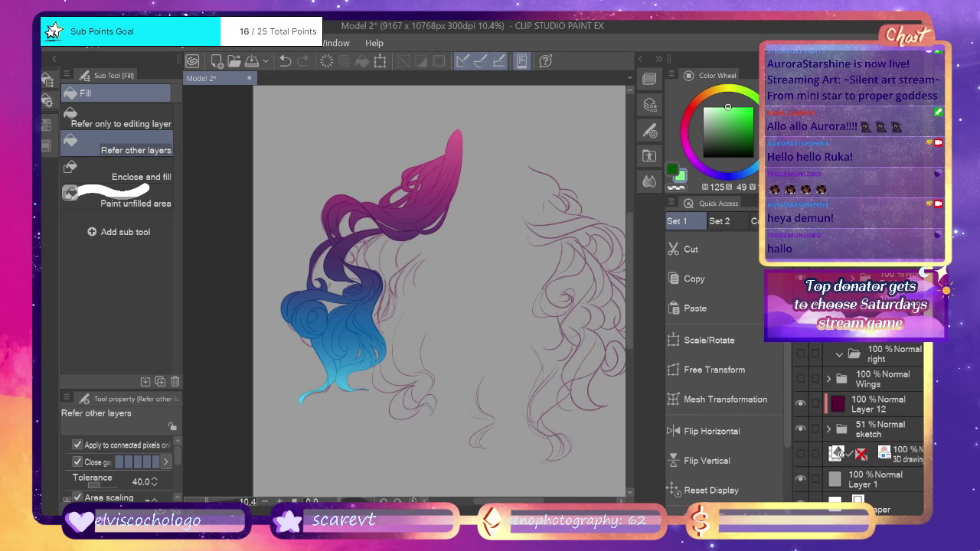
pyautogui.scroll(10, 873, 429)
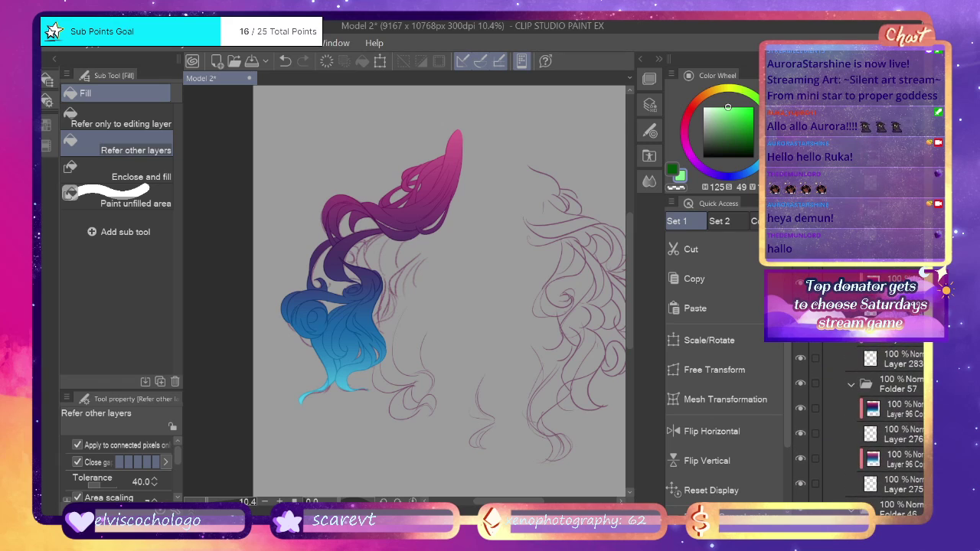
pyautogui.scroll(-5, 886, 393)
pyautogui.scroll(4, 886, 394)
pyautogui.click(852, 387)
pyautogui.scroll(-3, 860, 346)
pyautogui.scroll(-2, 860, 423)
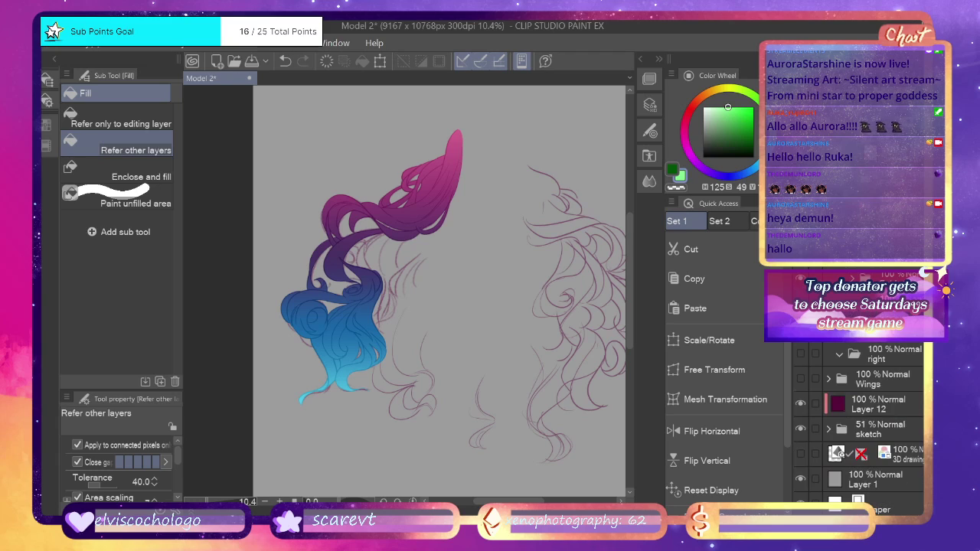
pyautogui.scroll(5, 861, 398)
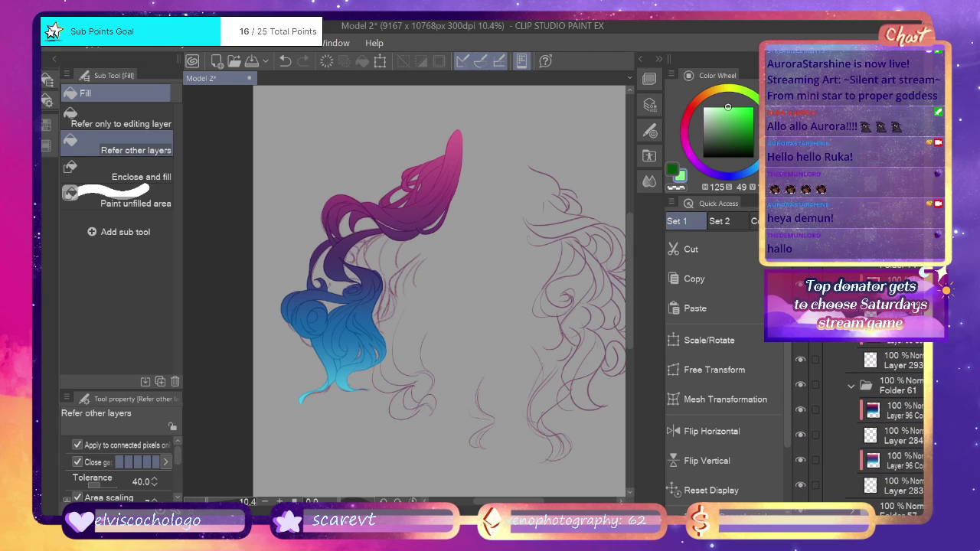
pyautogui.scroll(-3, 860, 421)
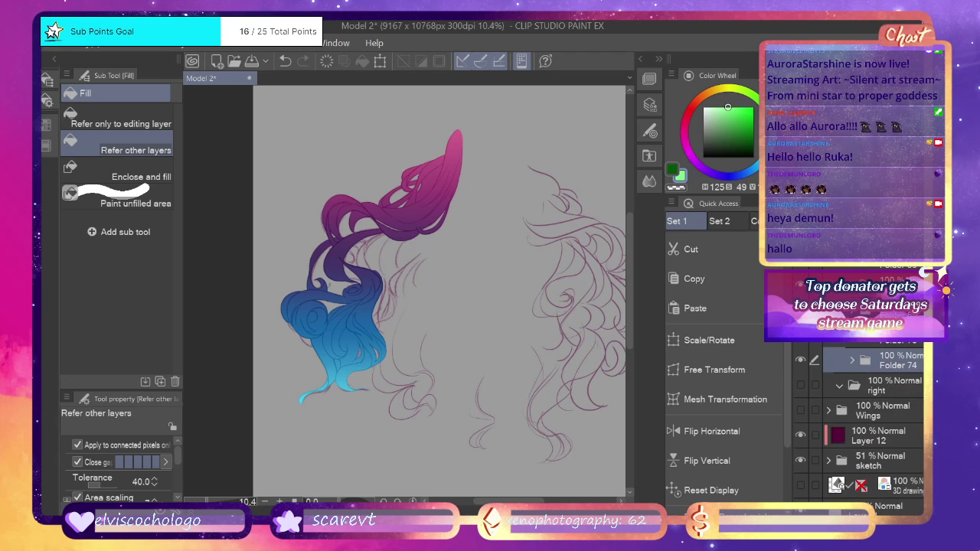
pyautogui.scroll(4, 860, 422)
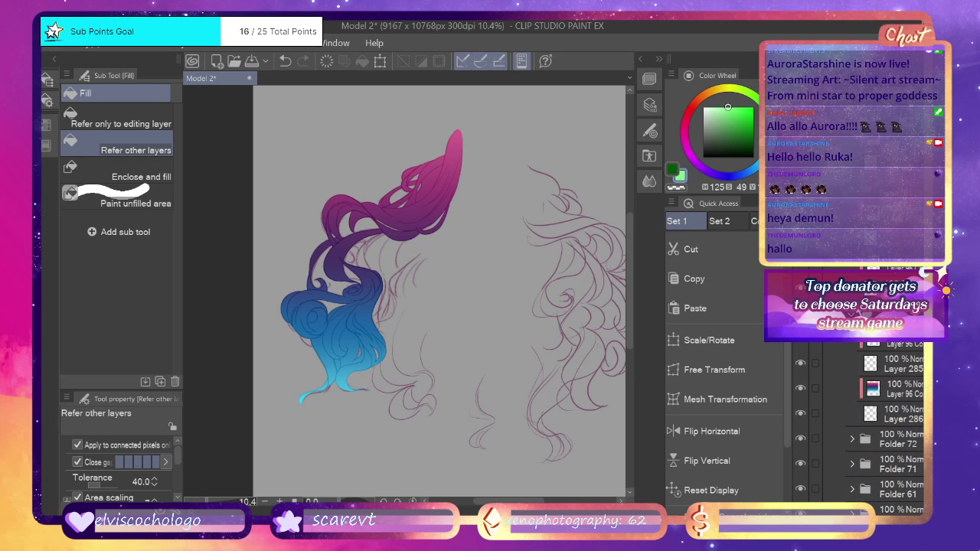
pyautogui.scroll(-3, 873, 421)
pyautogui.scroll(2, 874, 422)
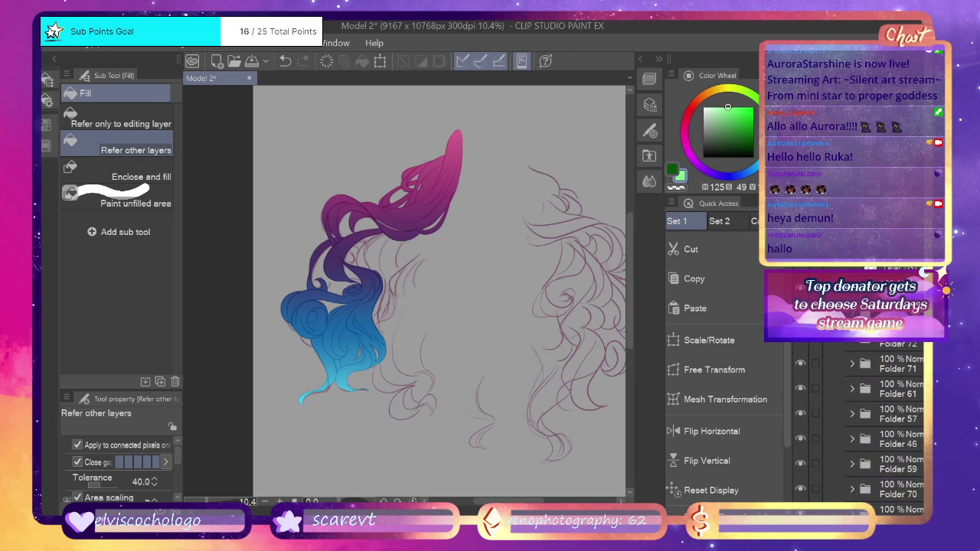
pyautogui.scroll(2, 873, 421)
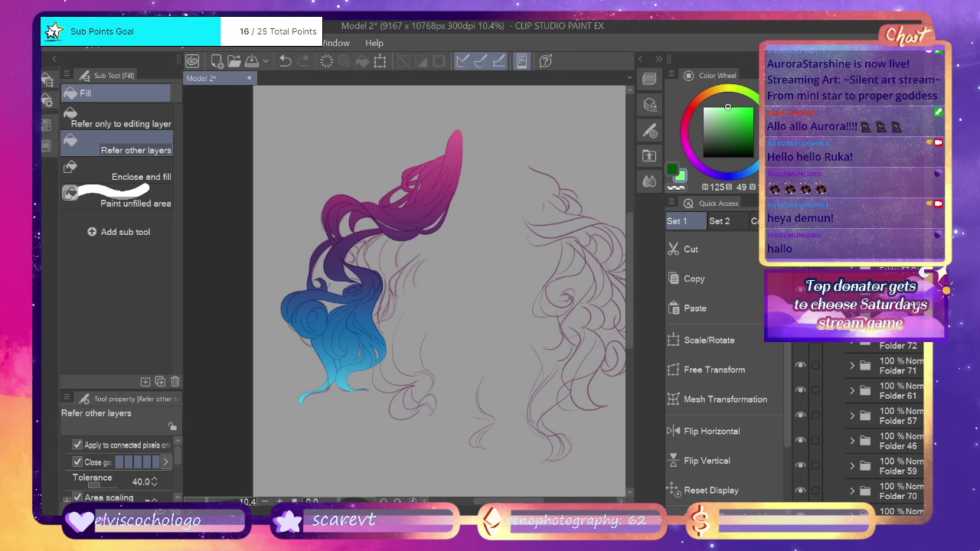
# Show and hide the face, front hair and body folders to check the colored left back hair against the character.
pyautogui.scroll(4, 880, 429)
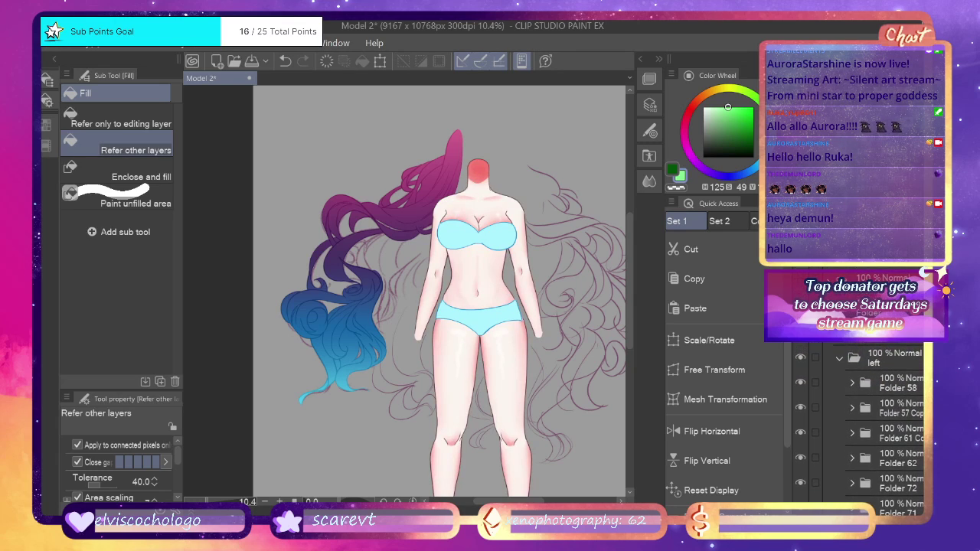
pyautogui.click(801, 332)
pyautogui.click(801, 307)
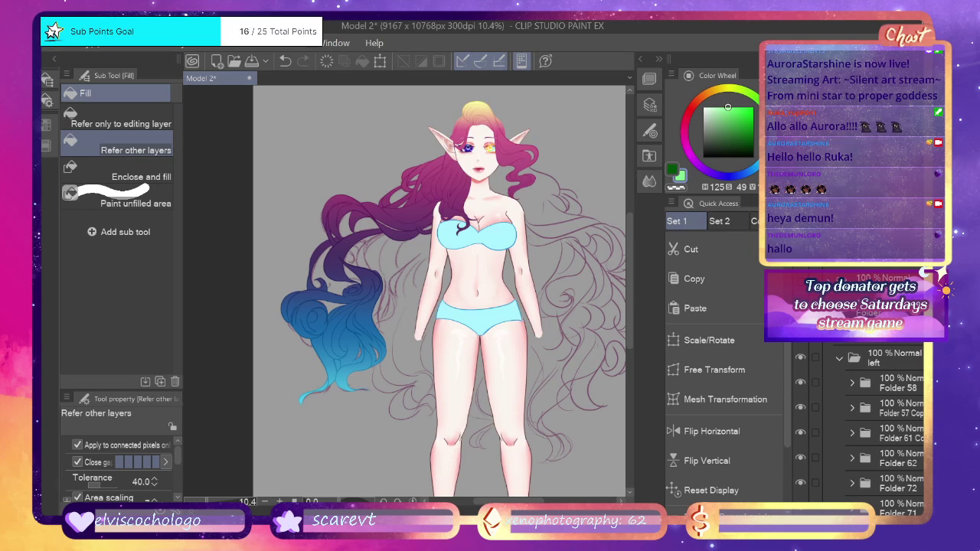
pyautogui.click(801, 282)
pyautogui.click(802, 259)
pyautogui.click(801, 332)
pyautogui.click(801, 307)
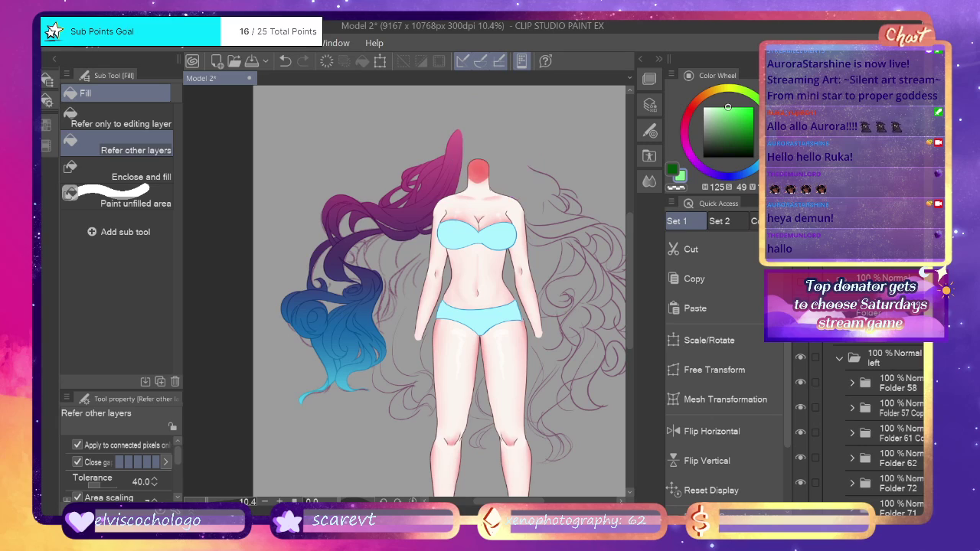
pyautogui.scroll(-2, 881, 429)
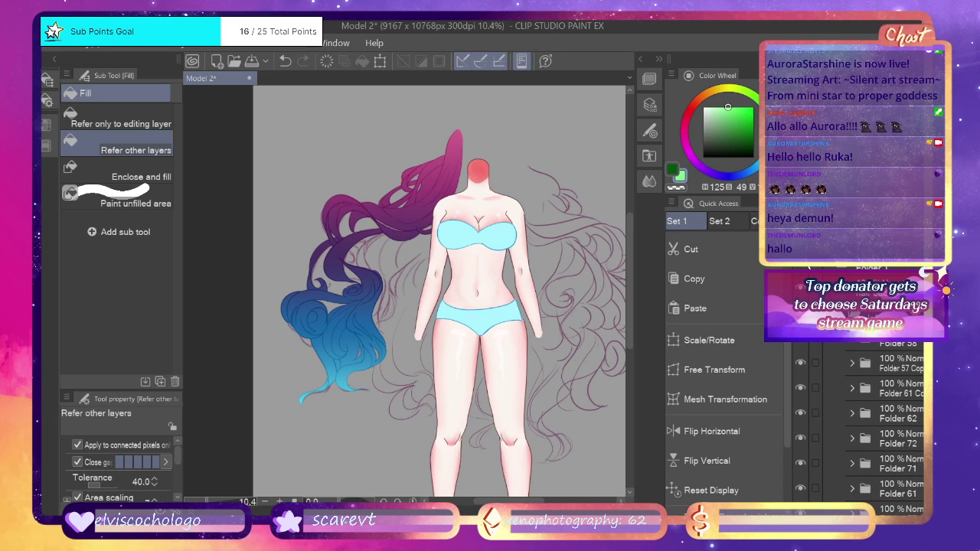
pyautogui.click(802, 263)
# Center the back-hair sketch and briefly show the front hair and body to compare the uncolored right side.
pyautogui.scroll(-4, 881, 429)
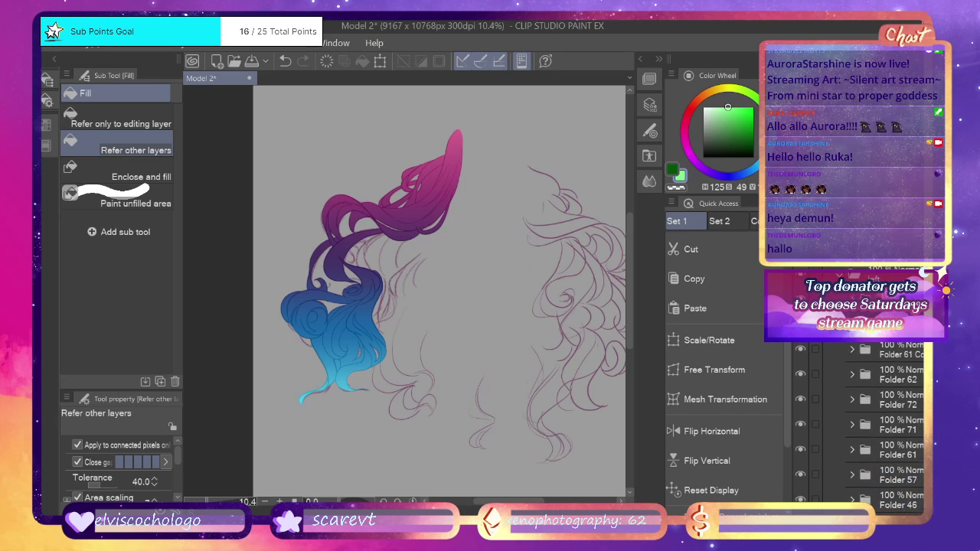
pyautogui.scroll(-4, 858, 422)
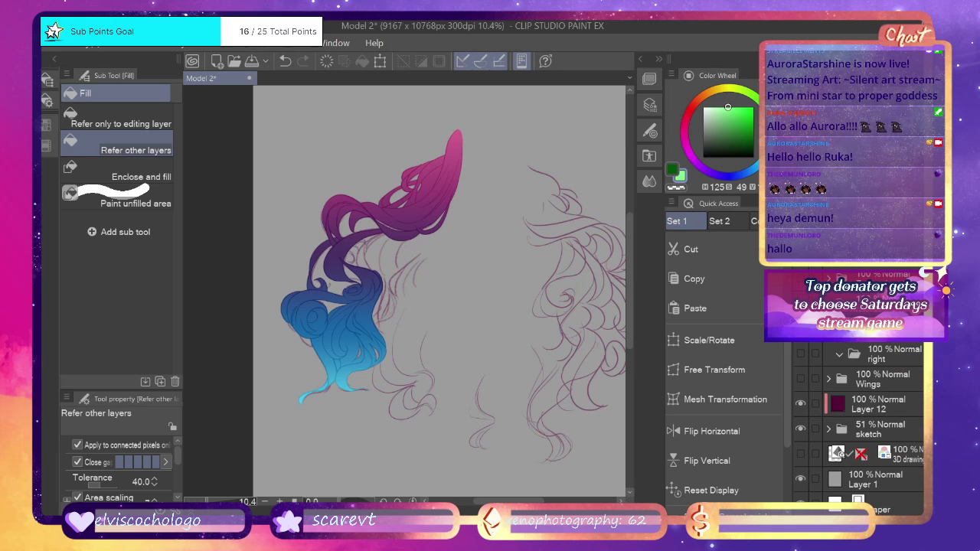
pyautogui.moveTo(519, 501); pyautogui.dragTo(529, 501)
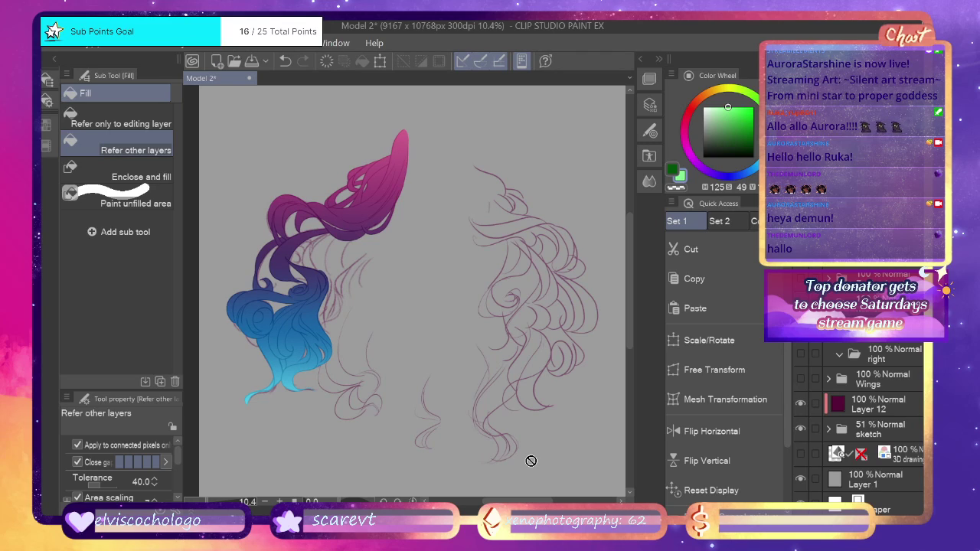
pyautogui.moveTo(539, 502); pyautogui.dragTo(546, 508)
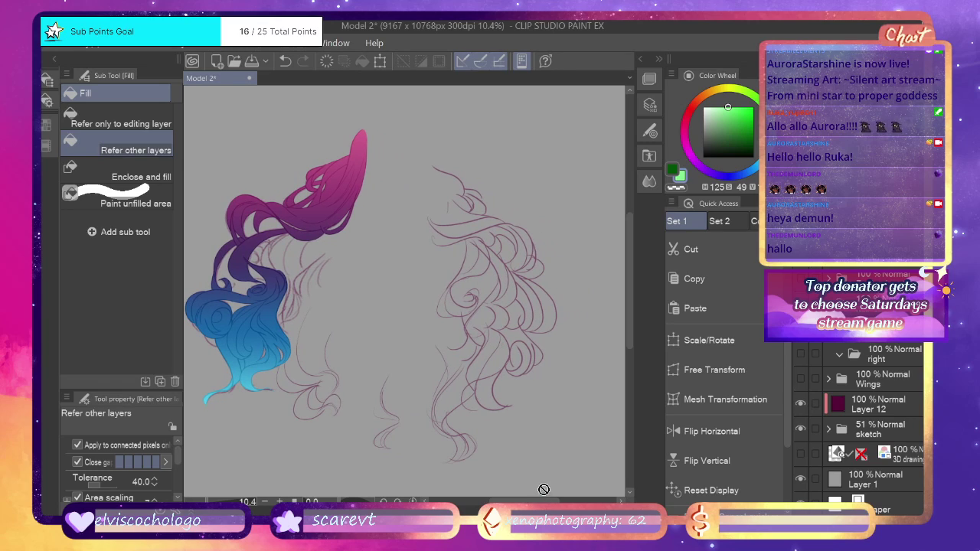
pyautogui.click(800, 278)
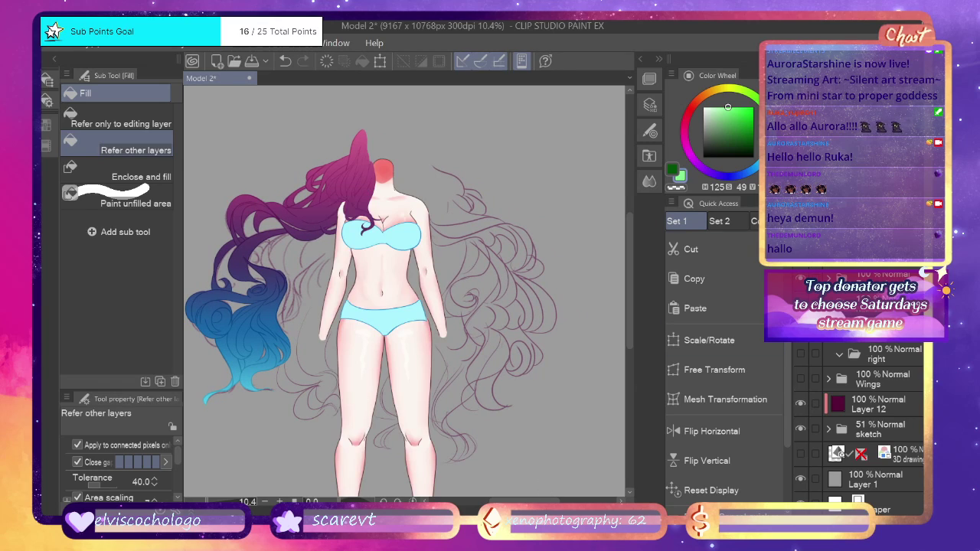
pyautogui.click(800, 303)
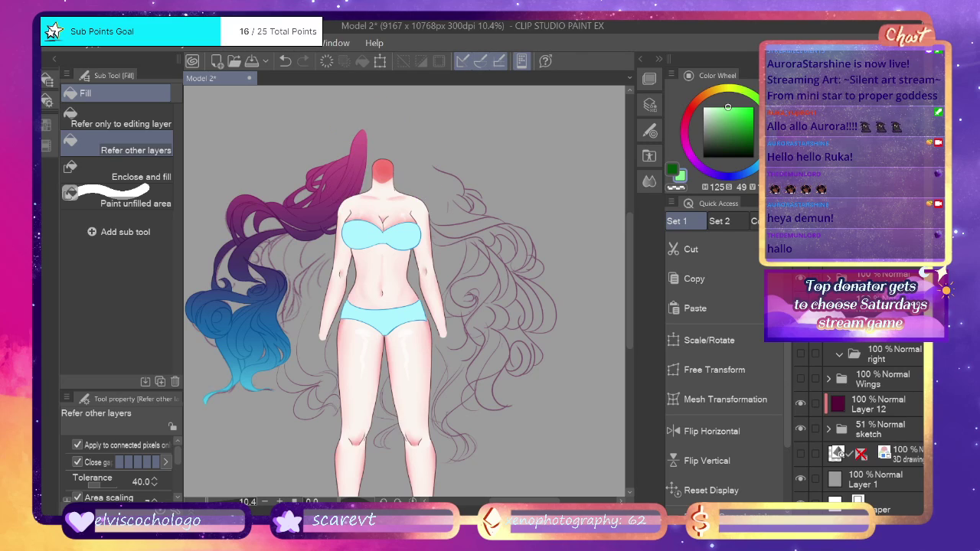
# Create a new lock folder inside the "right" folder and add two empty raster layers to it.
pyautogui.click(896, 350)
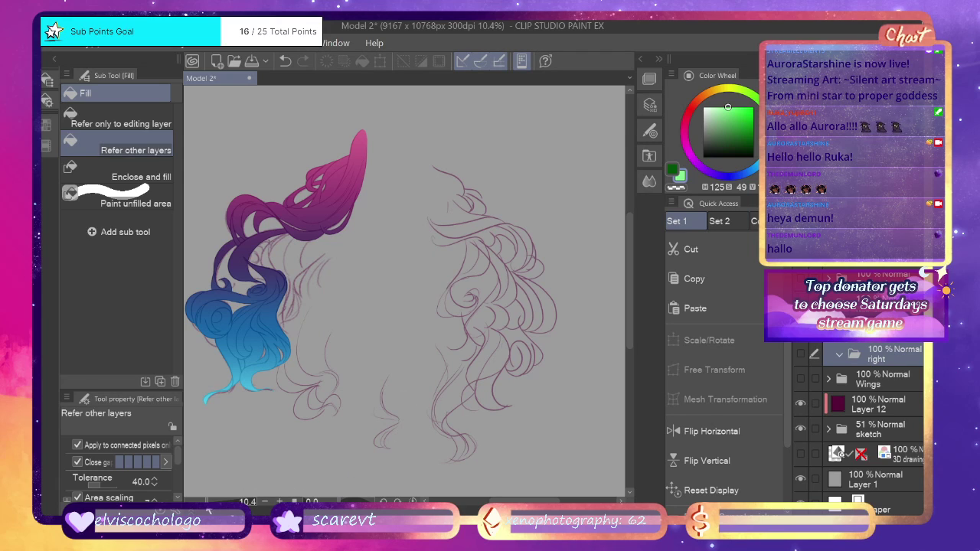
pyautogui.moveTo(207, 510); pyautogui.dragTo(213, 510)
pyautogui.moveTo(534, 509); pyautogui.dragTo(547, 509)
pyautogui.moveTo(628, 268); pyautogui.dragTo(626, 235)
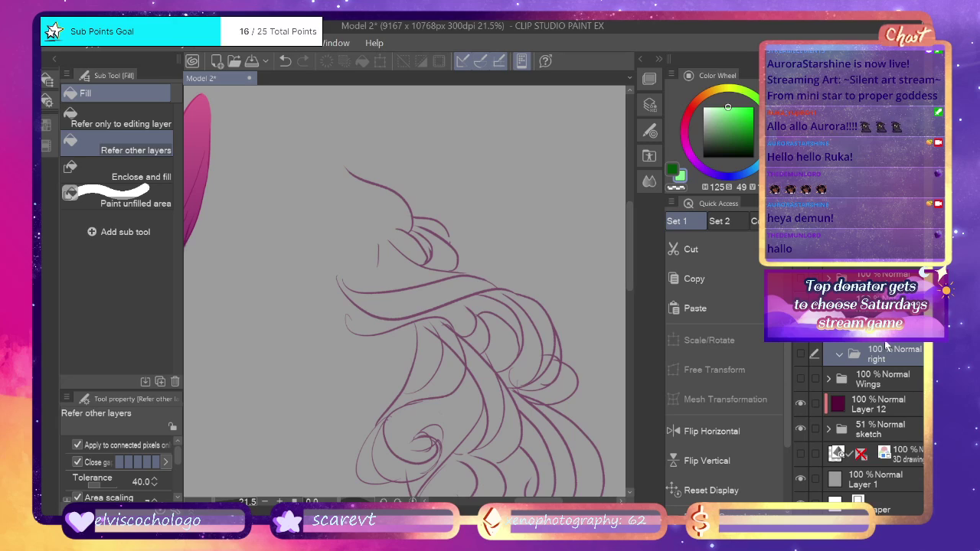
pyautogui.hotkey('ctrl', 'g')
pyautogui.moveTo(891, 377); pyautogui.dragTo(892, 379)
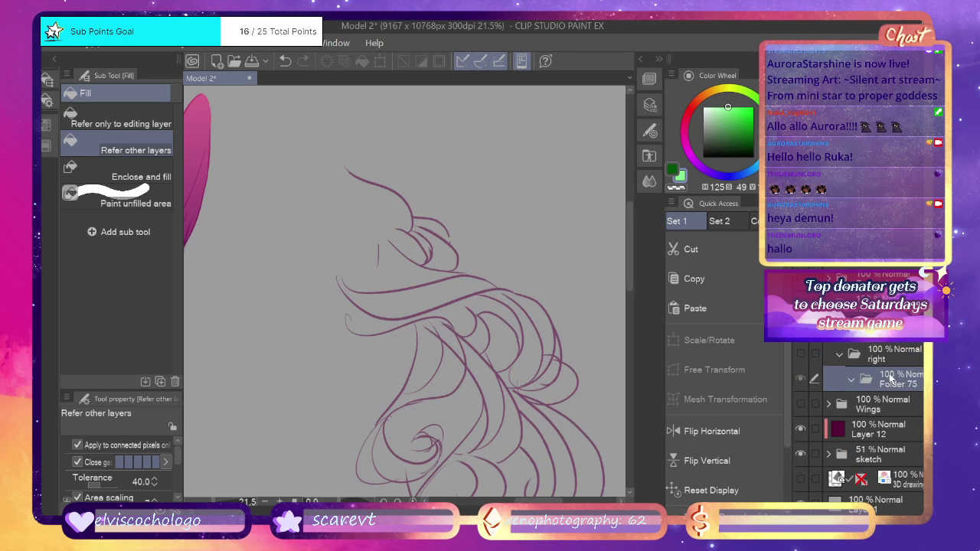
pyautogui.hotkey('ctrl', 'shift', 'n')
pyautogui.hotkey('ctrl', 'shift', 'n')
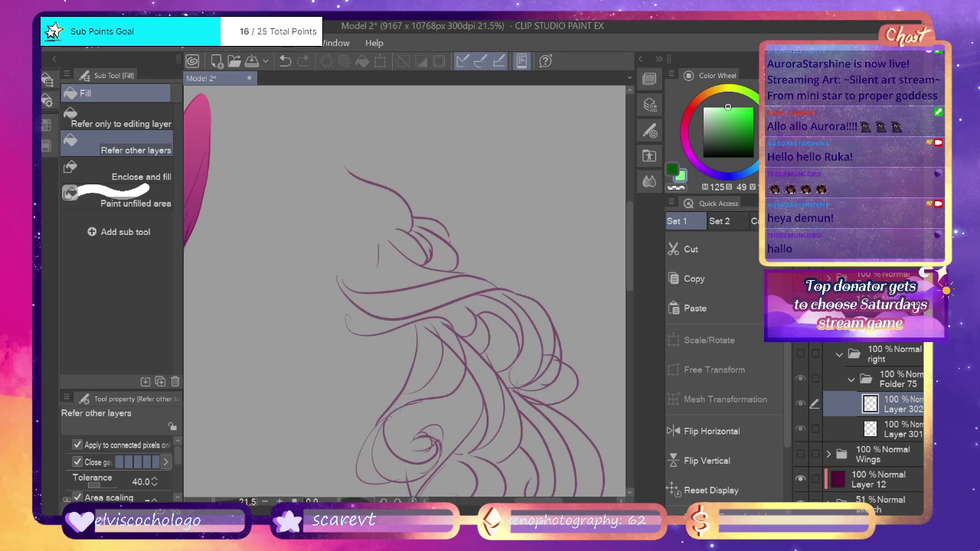
# Show the "right" folder and ink the long curved outline of its first lock in dark green with the Real G-Pen.
pyautogui.click(673, 169)
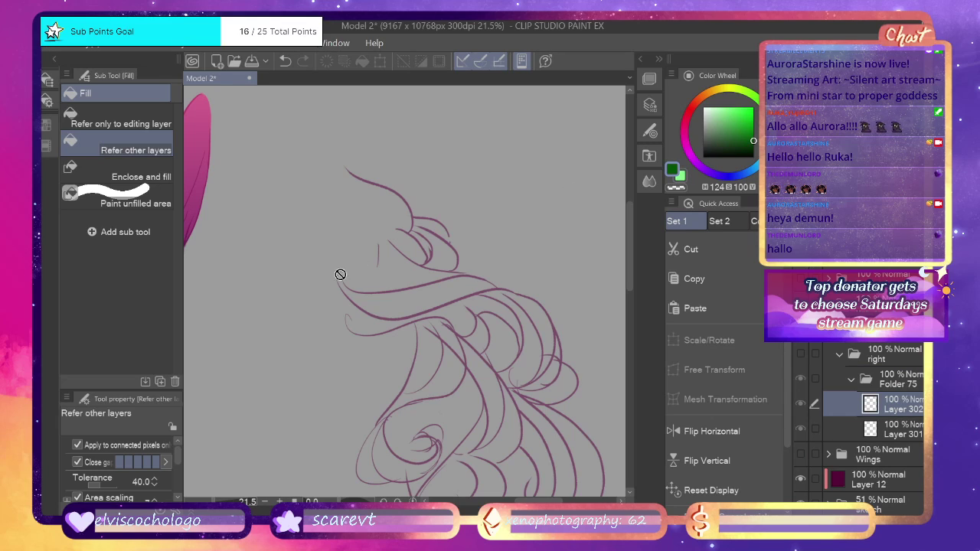
pyautogui.press('p')
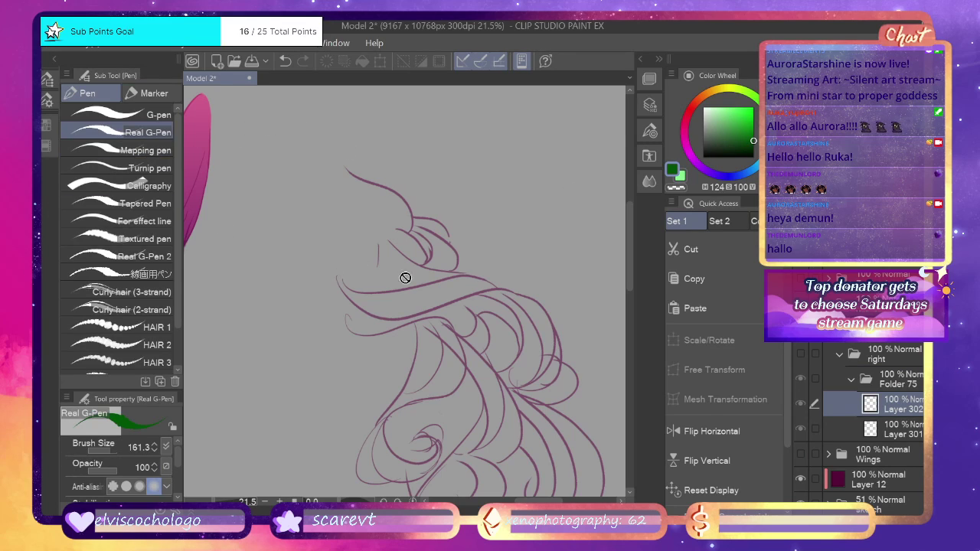
pyautogui.click(800, 354)
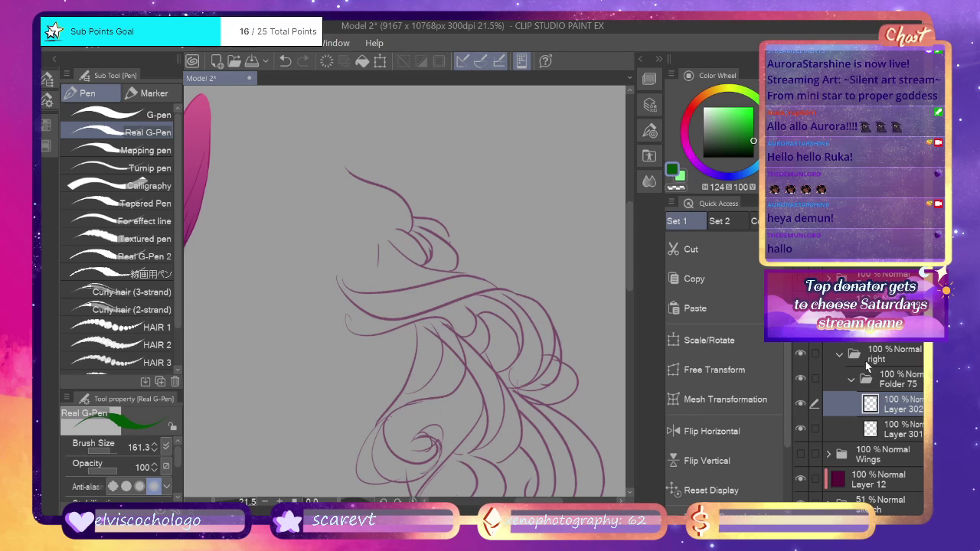
pyautogui.moveTo(337, 280); pyautogui.dragTo(493, 270)
pyautogui.hotkey('ctrl', 'z')
pyautogui.moveTo(509, 375)
pyautogui.mouseDown()
pyautogui.moveTo(537, 389)
pyautogui.moveTo(562, 367)
pyautogui.moveTo(540, 300)
pyautogui.moveTo(483, 292)
pyautogui.moveTo(389, 318)
pyautogui.moveTo(355, 311)
pyautogui.moveTo(333, 272)
pyautogui.moveTo(359, 292)
pyautogui.moveTo(459, 270)
pyautogui.mouseUp()
pyautogui.hotkey('ctrl', 'z')
pyautogui.moveTo(509, 288)
pyautogui.mouseDown()
pyautogui.moveTo(487, 276)
pyautogui.moveTo(369, 291)
pyautogui.moveTo(336, 265)
pyautogui.mouseUp()
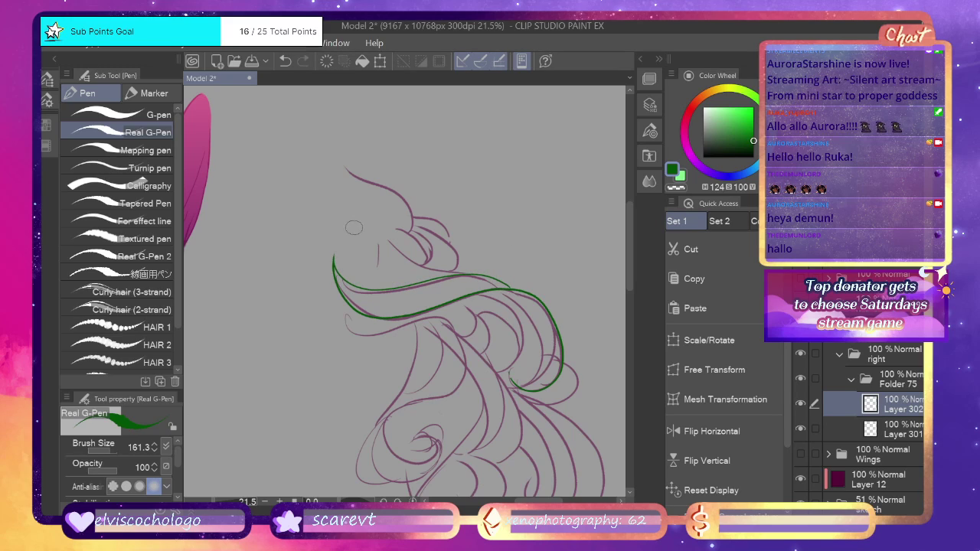
# Draw the inner fold line curving from the first right lock's curled tip back up to its bend.
pyautogui.moveTo(512, 377)
pyautogui.mouseDown()
pyautogui.moveTo(534, 382)
pyautogui.moveTo(557, 340)
pyautogui.mouseUp()
pyautogui.hotkey('ctrl', 'z')
pyautogui.moveTo(508, 371)
pyautogui.mouseDown()
pyautogui.moveTo(545, 372)
pyautogui.moveTo(557, 334)
pyautogui.moveTo(550, 312)
pyautogui.mouseUp()
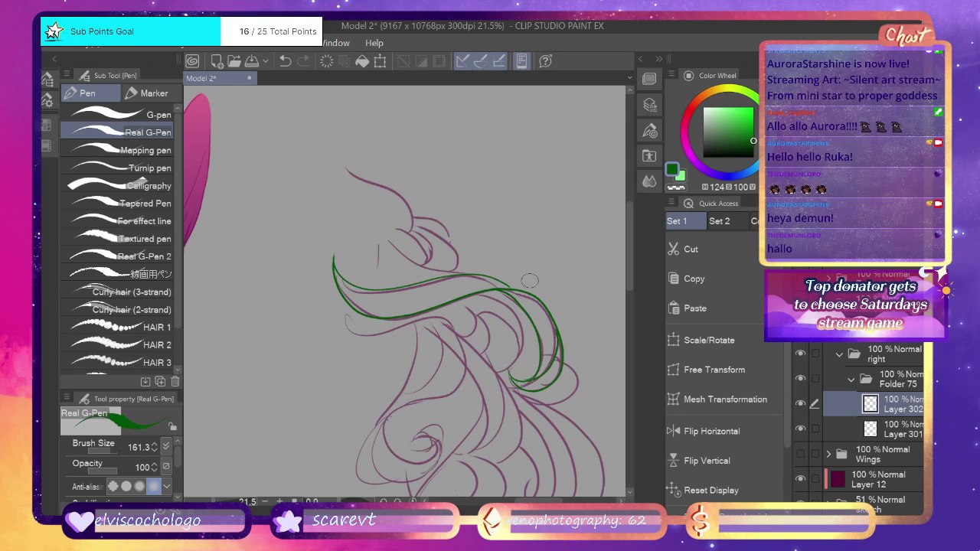
pyautogui.hotkey('ctrl', 'z')
pyautogui.moveTo(527, 378)
pyautogui.mouseDown()
pyautogui.moveTo(535, 336)
pyautogui.moveTo(508, 300)
pyautogui.mouseUp()
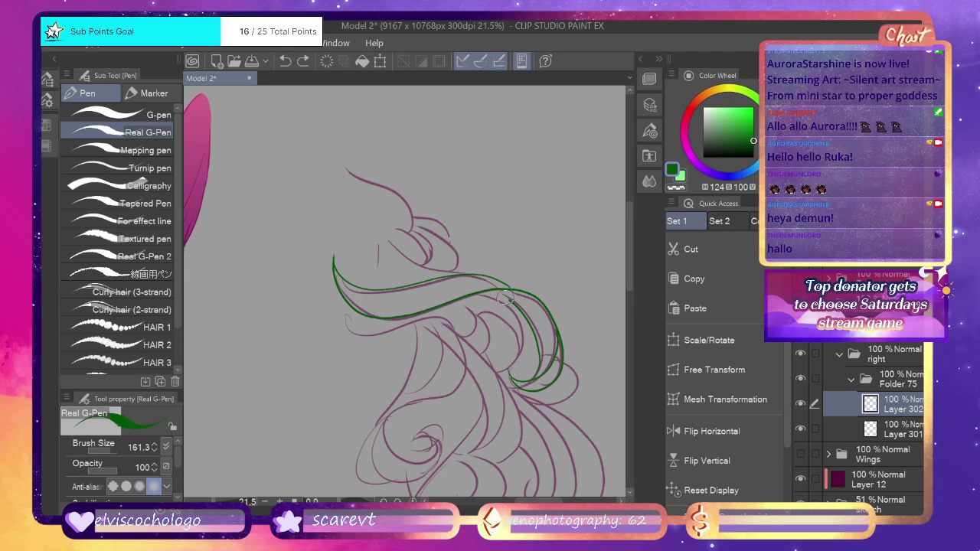
pyautogui.hotkey('ctrl', 'z')
pyautogui.moveTo(531, 380)
pyautogui.mouseDown()
pyautogui.moveTo(529, 319)
pyautogui.moveTo(486, 290)
pyautogui.mouseUp()
# Fill every section of the first right lock with light green on Layer 301, referring to other layers.
pyautogui.moveTo(630, 240); pyautogui.dragTo(628, 256)
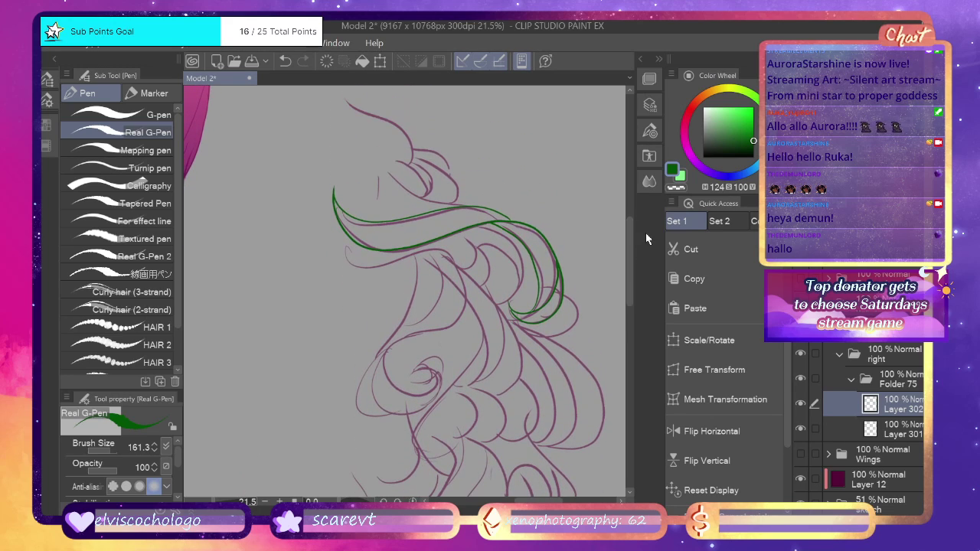
pyautogui.click(875, 438)
pyautogui.click(886, 409)
pyautogui.click(870, 423)
pyautogui.click(679, 176)
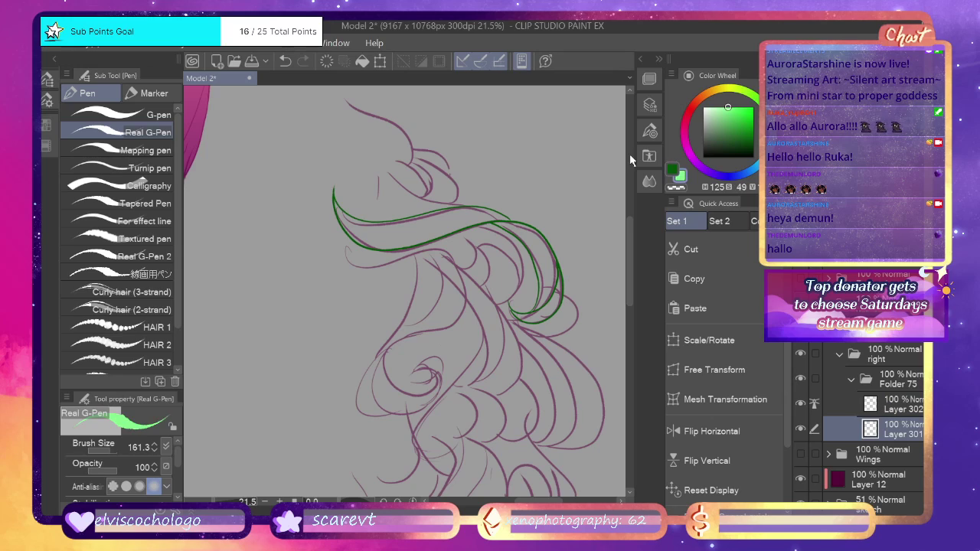
pyautogui.press('g')
pyautogui.click(425, 230)
pyautogui.click(536, 244)
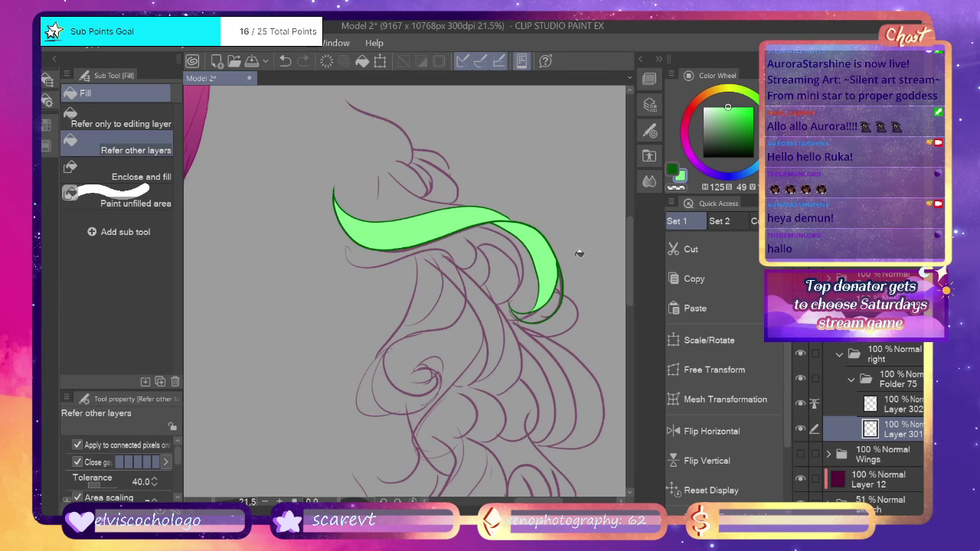
pyautogui.click(560, 295)
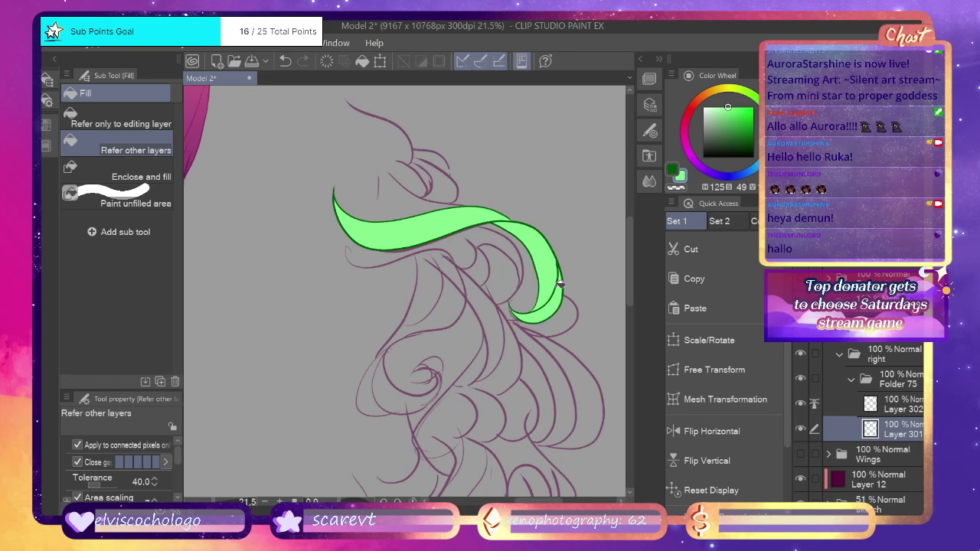
# Collapse Folder 75 and hide it to reveal the sketch underneath.
pyautogui.click(852, 379)
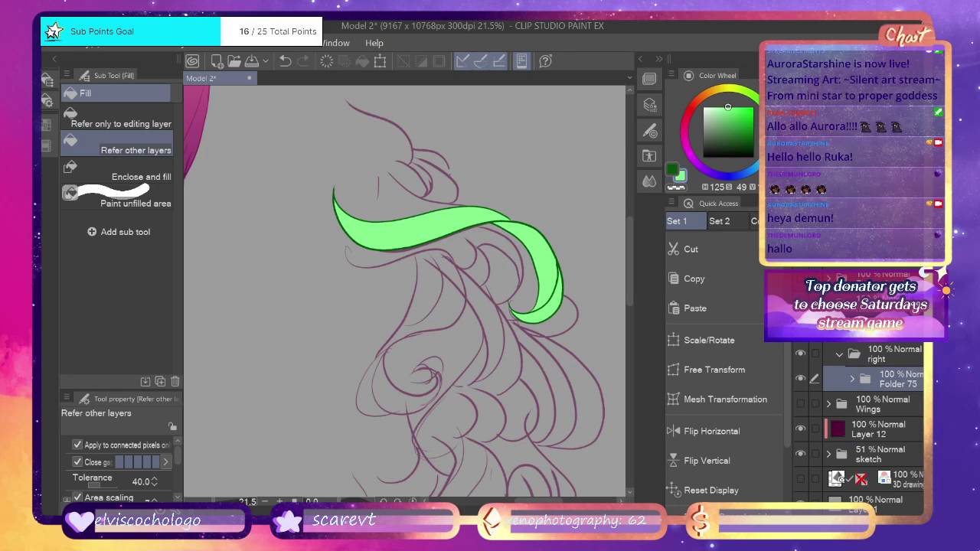
pyautogui.scroll(-1, 858, 406)
pyautogui.click(799, 365)
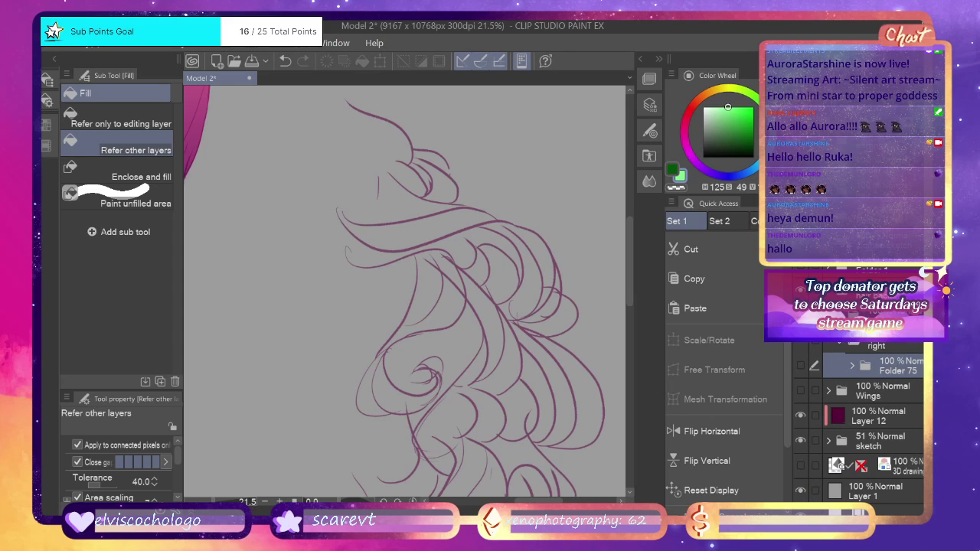
pyautogui.click(800, 364)
pyautogui.click(800, 366)
# Create a new lock folder below Folder 75 in the "right" folder and add two empty raster layers.
pyautogui.hotkey('ctrl', 'g')
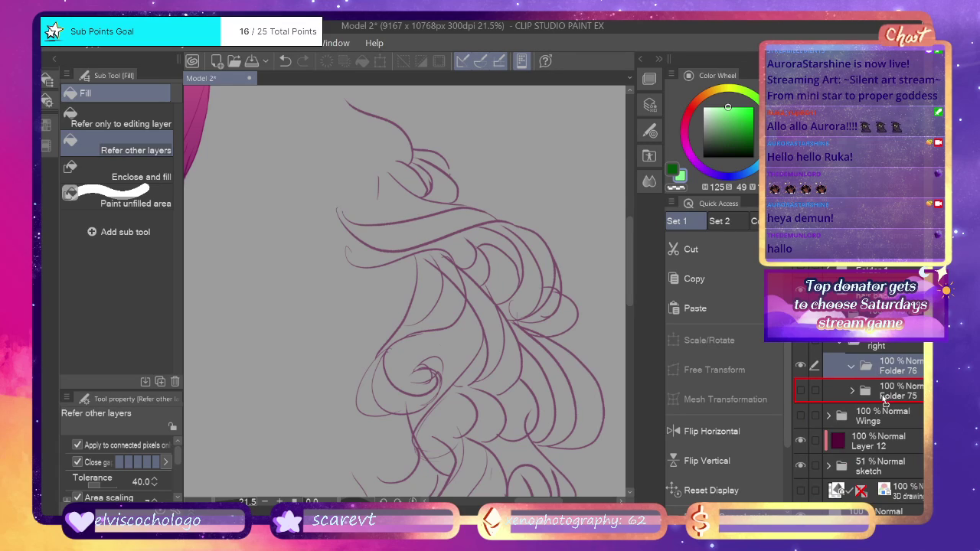
pyautogui.hotkey('ctrl', 'z')
pyautogui.hotkey('ctrl', 'g')
pyautogui.moveTo(895, 373); pyautogui.dragTo(891, 398)
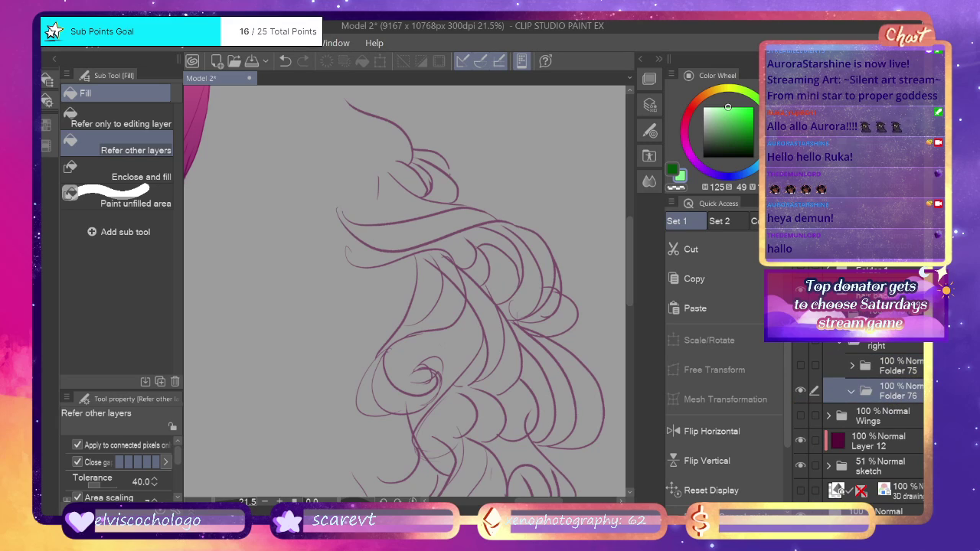
pyautogui.press('p')
pyautogui.scroll(2, 592, 184)
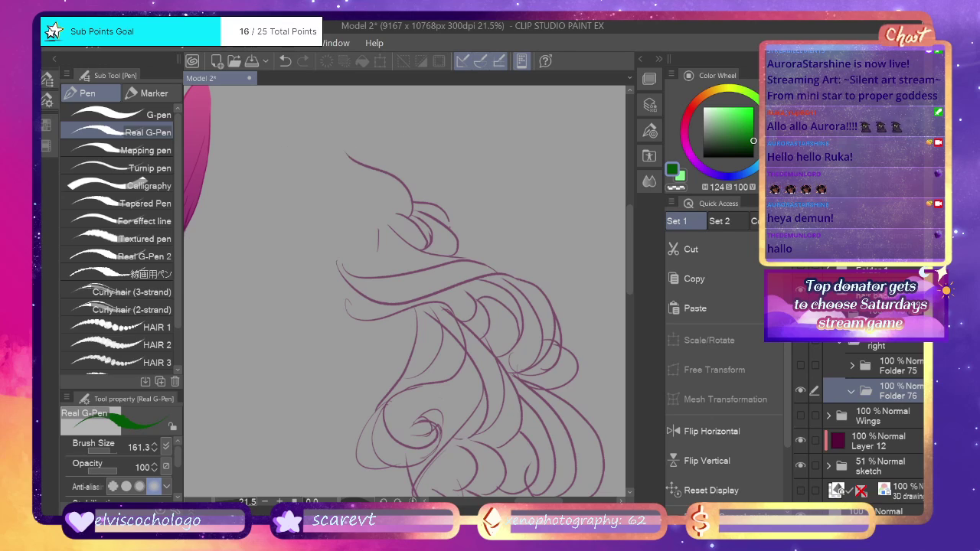
pyautogui.hotkey('ctrl', 'shift', 'n')
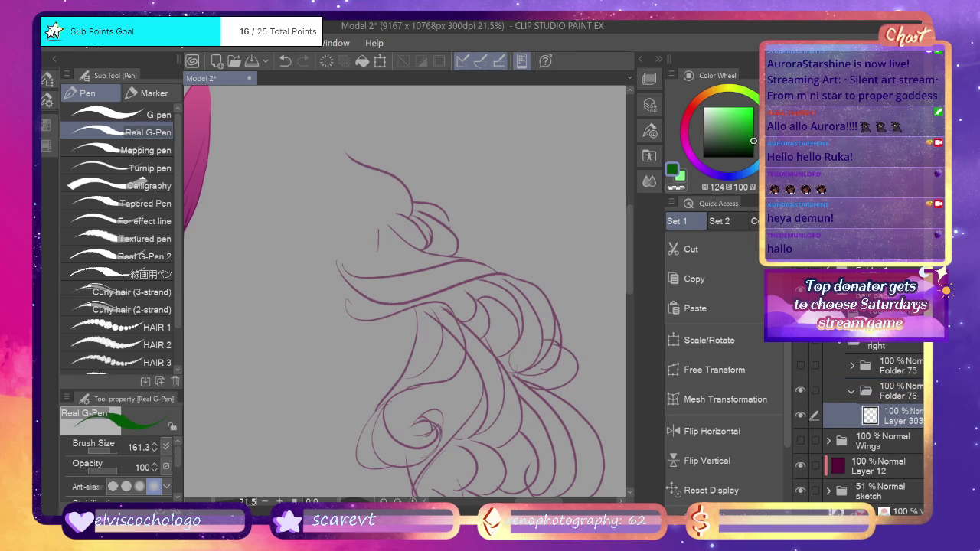
pyautogui.hotkey('ctrl', 'shift', 'n')
# Ink the second right lock's upper contour, small curled strands and the line beneath them in dark green with the Real G-Pen.
pyautogui.moveTo(411, 219)
pyautogui.mouseDown()
pyautogui.moveTo(399, 182)
pyautogui.moveTo(342, 145)
pyautogui.moveTo(335, 129)
pyautogui.mouseUp()
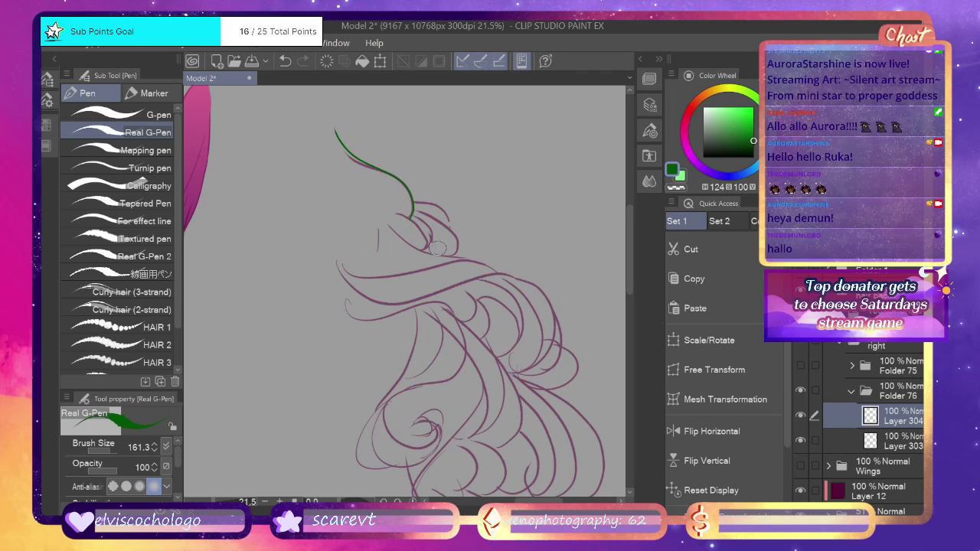
pyautogui.moveTo(425, 246); pyautogui.dragTo(385, 210)
pyautogui.moveTo(429, 243); pyautogui.dragTo(410, 213)
pyautogui.moveTo(455, 254)
pyautogui.mouseDown()
pyautogui.moveTo(438, 223)
pyautogui.moveTo(413, 213)
pyautogui.mouseUp()
pyautogui.hotkey('ctrl', 'z')
pyautogui.moveTo(456, 251); pyautogui.dragTo(407, 203)
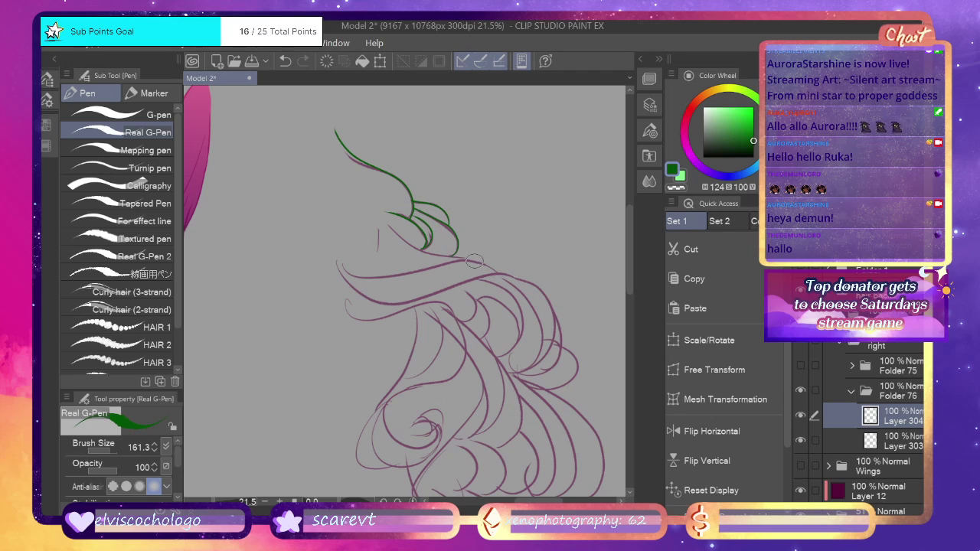
pyautogui.moveTo(460, 259)
pyautogui.mouseDown()
pyautogui.moveTo(390, 230)
pyautogui.moveTo(369, 201)
pyautogui.mouseUp()
# Draw the second right lock's lower root edge as a curve sweeping down toward the long lock.
pyautogui.moveTo(334, 256)
pyautogui.mouseDown()
pyautogui.moveTo(359, 283)
pyautogui.moveTo(399, 291)
pyautogui.mouseUp()
pyautogui.hotkey('ctrl', 'z')
pyautogui.moveTo(332, 245)
pyautogui.mouseDown()
pyautogui.moveTo(352, 276)
pyautogui.moveTo(383, 292)
pyautogui.moveTo(406, 288)
pyautogui.mouseUp()
pyautogui.hotkey('ctrl', 'z')
pyautogui.moveTo(331, 232)
pyautogui.mouseDown()
pyautogui.moveTo(341, 269)
pyautogui.moveTo(376, 292)
pyautogui.moveTo(433, 288)
pyautogui.mouseUp()
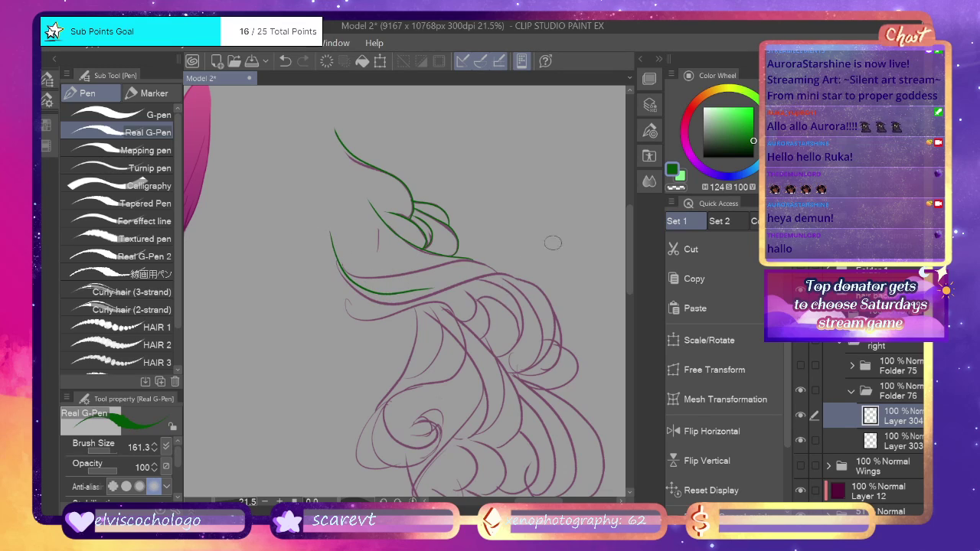
pyautogui.click(679, 177)
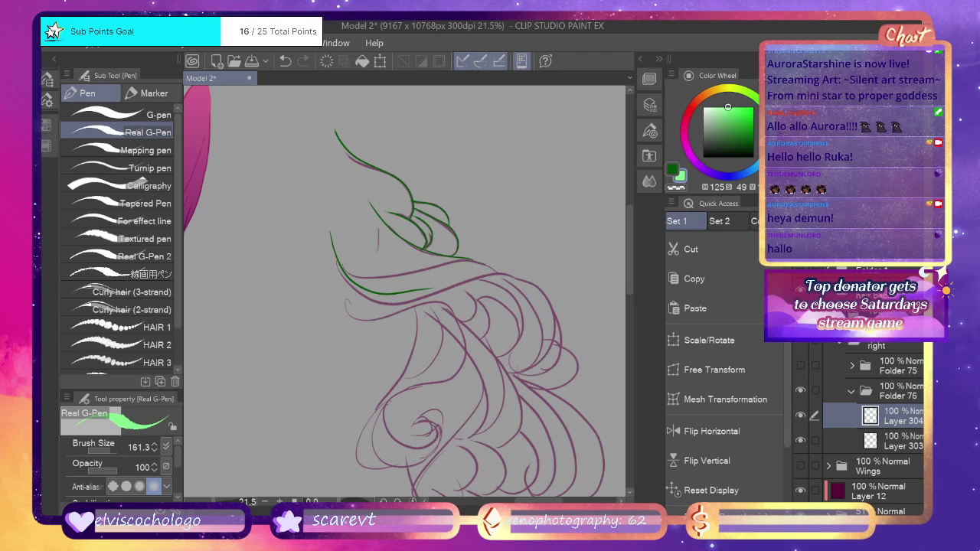
pyautogui.click(900, 451)
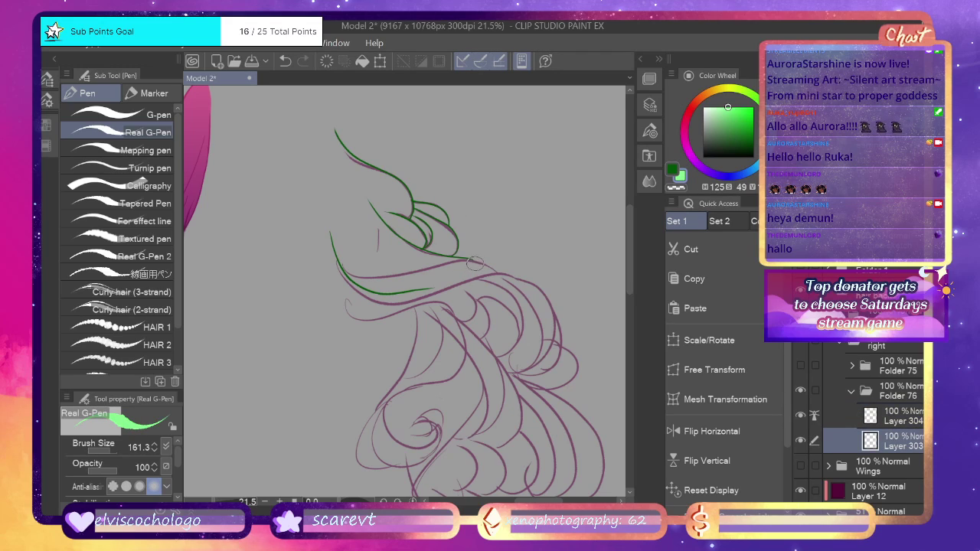
pyautogui.click(892, 420)
pyautogui.click(672, 168)
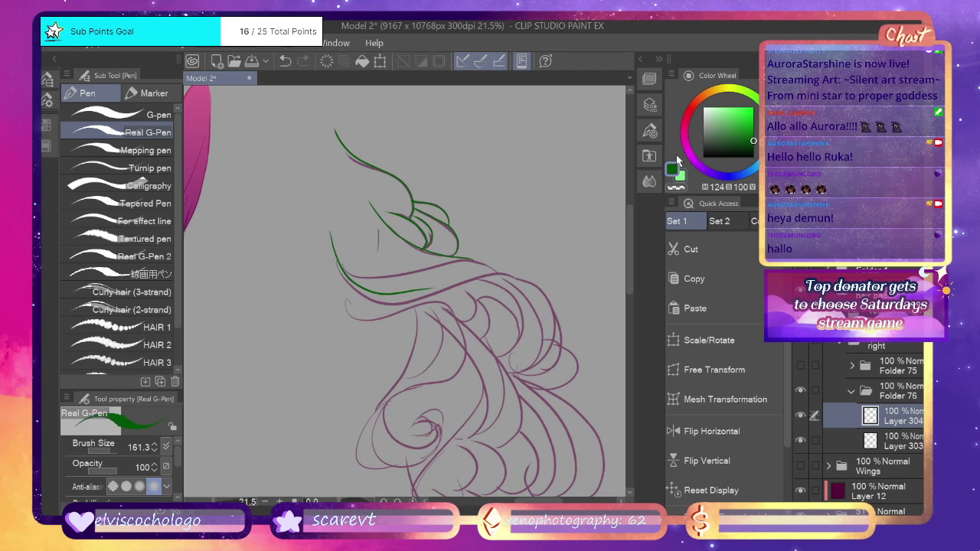
# Ink a dark green rounded end on the second right lock, curving down from its upper line, on Layer 304.
pyautogui.hotkey('ctrl', 'z')
pyautogui.hotkey('ctrl', 'z')
pyautogui.moveTo(487, 275); pyautogui.dragTo(461, 257)
pyautogui.hotkey('ctrl', 'z')
pyautogui.moveTo(490, 289); pyautogui.dragTo(460, 257)
pyautogui.hotkey('ctrl', 'z')
pyautogui.hotkey('ctrl', 'z')
pyautogui.moveTo(461, 257)
pyautogui.mouseDown()
pyautogui.moveTo(484, 285)
pyautogui.moveTo(478, 265)
pyautogui.moveTo(461, 258)
pyautogui.mouseUp()
pyautogui.hotkey('ctrl', 'z')
# Extend the second right lock's lower edge in dark green toward its rounded end.
pyautogui.moveTo(418, 290); pyautogui.dragTo(476, 291)
pyautogui.hotkey('ctrl', 'z')
pyautogui.moveTo(413, 290); pyautogui.dragTo(475, 291)
pyautogui.hotkey('ctrl', 'z')
pyautogui.moveTo(412, 290); pyautogui.dragTo(457, 287)
# Close the lock's lower-edge gap and its open root with light green Real G-Pen lines on Layer 303.
pyautogui.click(879, 436)
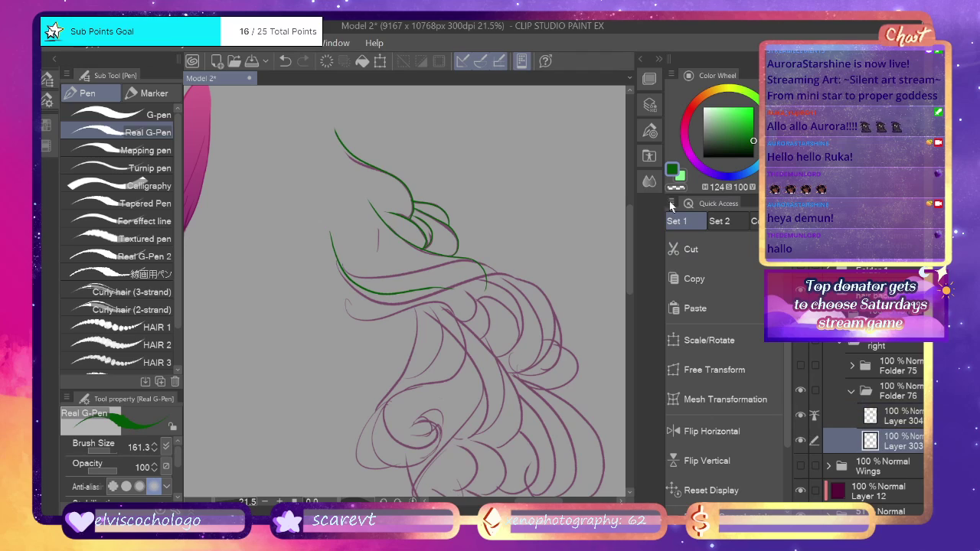
pyautogui.click(681, 179)
pyautogui.moveTo(450, 288); pyautogui.dragTo(476, 294)
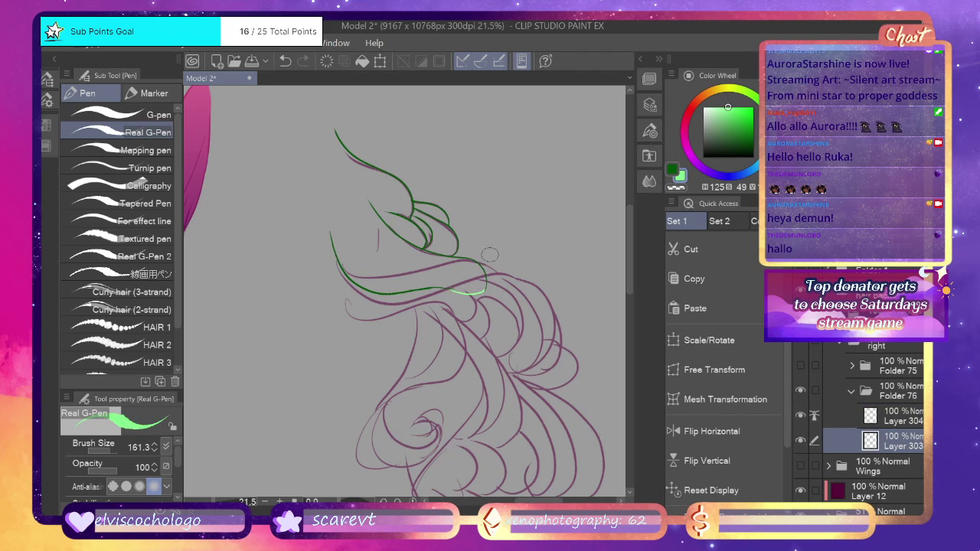
pyautogui.moveTo(329, 125)
pyautogui.mouseDown()
pyautogui.moveTo(314, 191)
pyautogui.moveTo(330, 240)
pyautogui.mouseUp()
pyautogui.hotkey('ctrl', 'z')
pyautogui.moveTo(334, 132)
pyautogui.mouseDown()
pyautogui.moveTo(310, 154)
pyautogui.moveTo(330, 241)
pyautogui.mouseUp()
# Fill the second right lock and its small curled strands with light green using the Refer other layers fill.
pyautogui.click(31, 303)
pyautogui.click(403, 244)
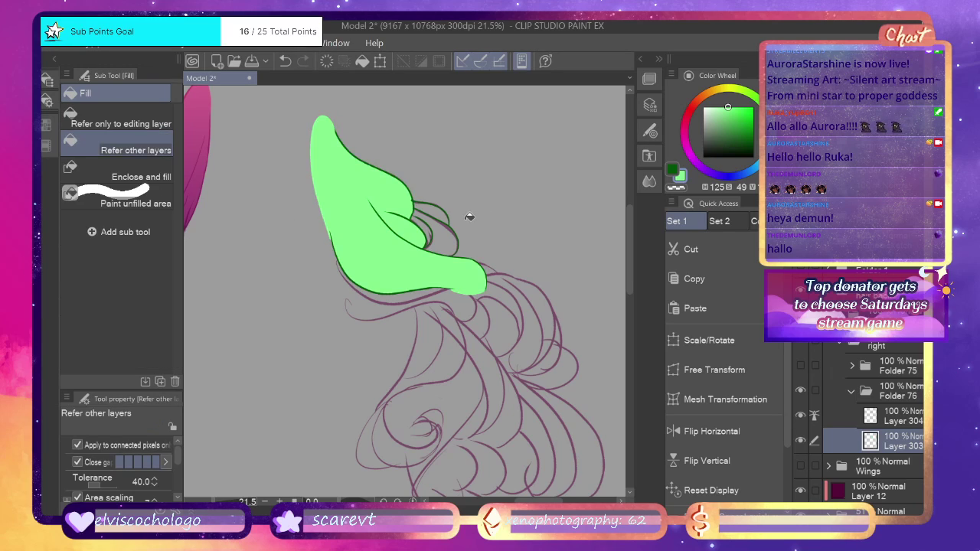
pyautogui.click(458, 226)
pyautogui.click(425, 224)
pyautogui.click(443, 213)
pyautogui.hotkey('ctrl', 'z')
pyautogui.hotkey('ctrl', 'z')
pyautogui.click(441, 210)
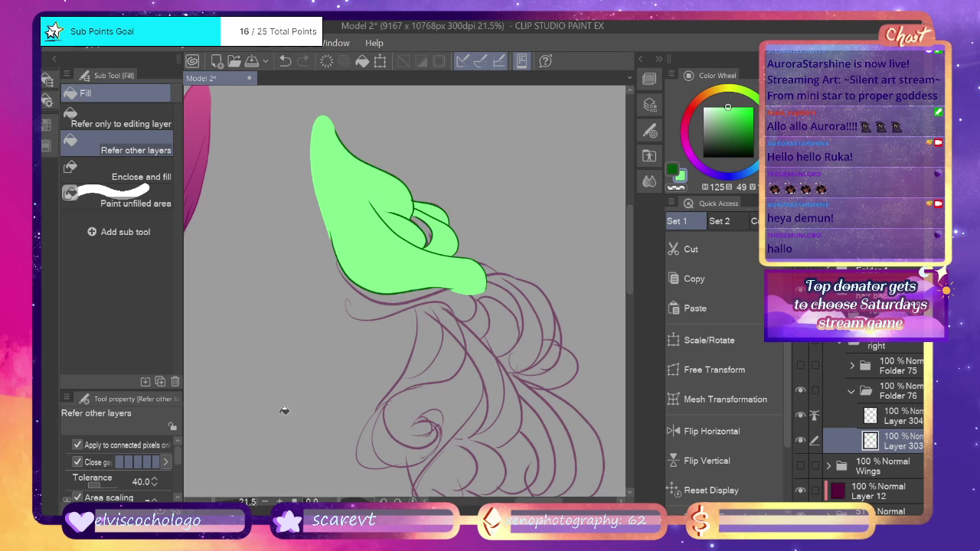
# Collapse Folder 76 and hide it to reveal the sketch underneath.
pyautogui.moveTo(214, 503); pyautogui.dragTo(202, 503)
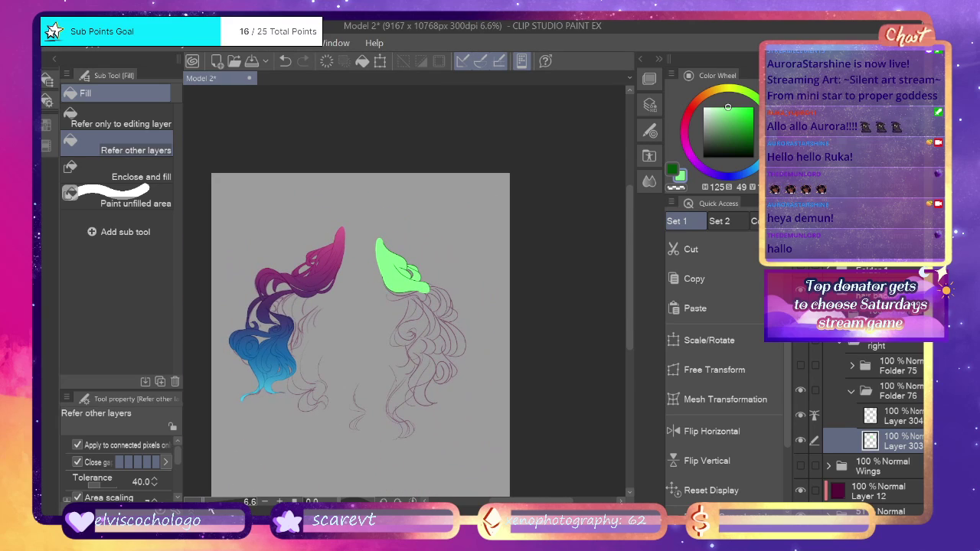
pyautogui.hotkey('ctrl', '+')
pyautogui.hotkey('ctrl', '+')
pyautogui.hotkey('ctrl', '+')
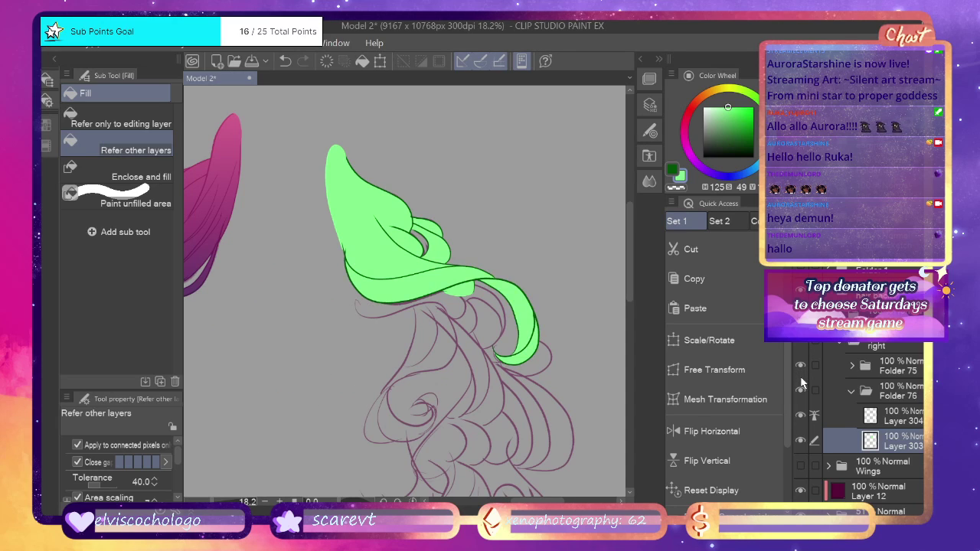
pyautogui.click(853, 391)
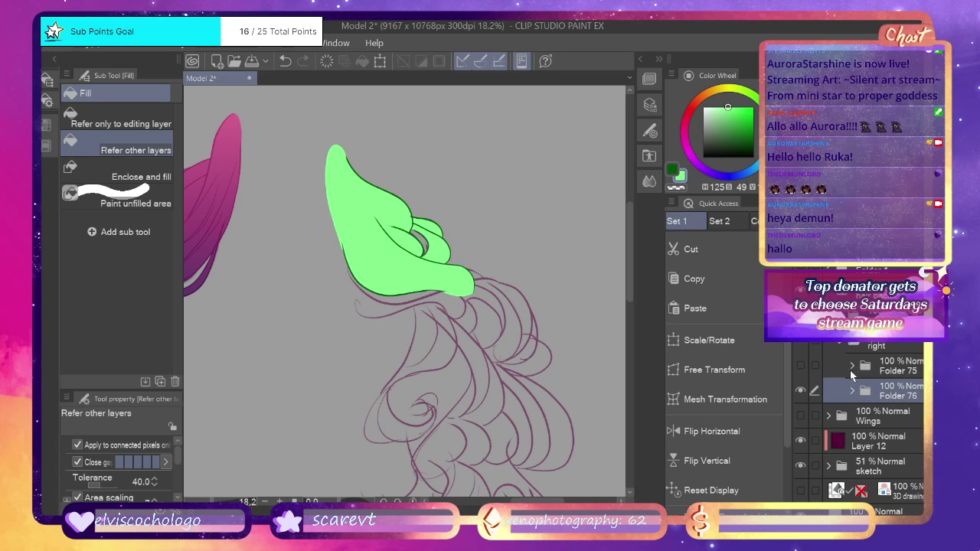
pyautogui.click(800, 392)
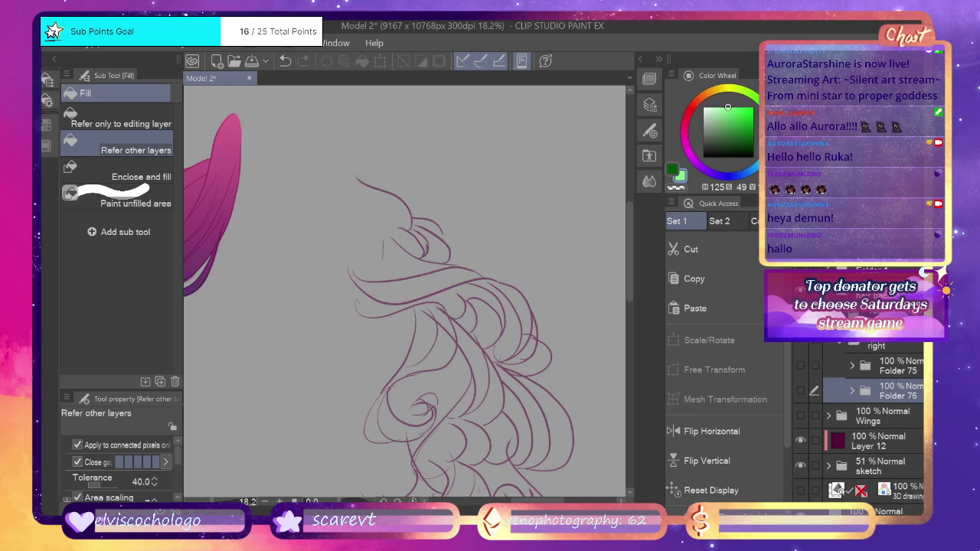
# Create a new layer folder above Folder 76 and add two empty layers inside it for the next hair strand.
pyautogui.hotkey('ctrl', 'g')
pyautogui.moveTo(212, 503); pyautogui.dragTo(215, 502)
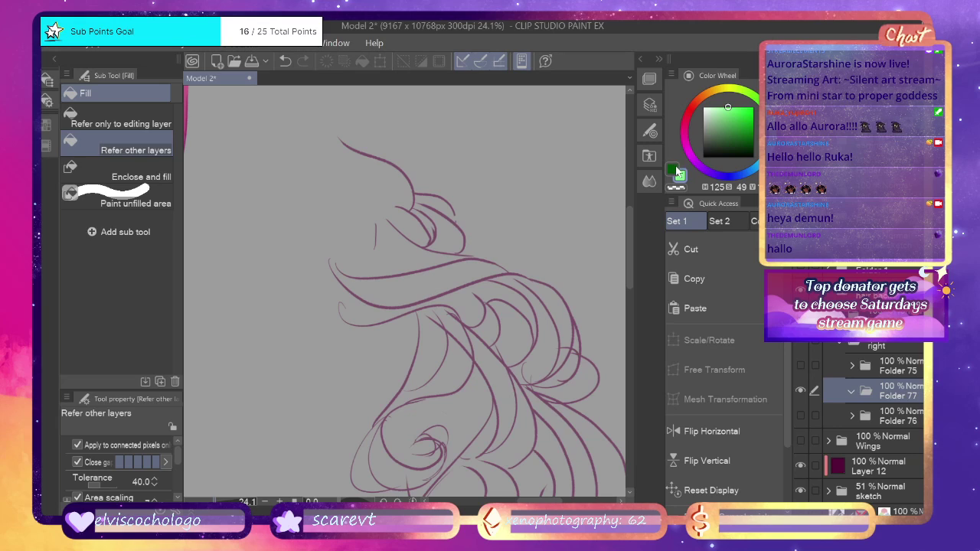
pyautogui.scroll(1, 597, 295)
pyautogui.press('p')
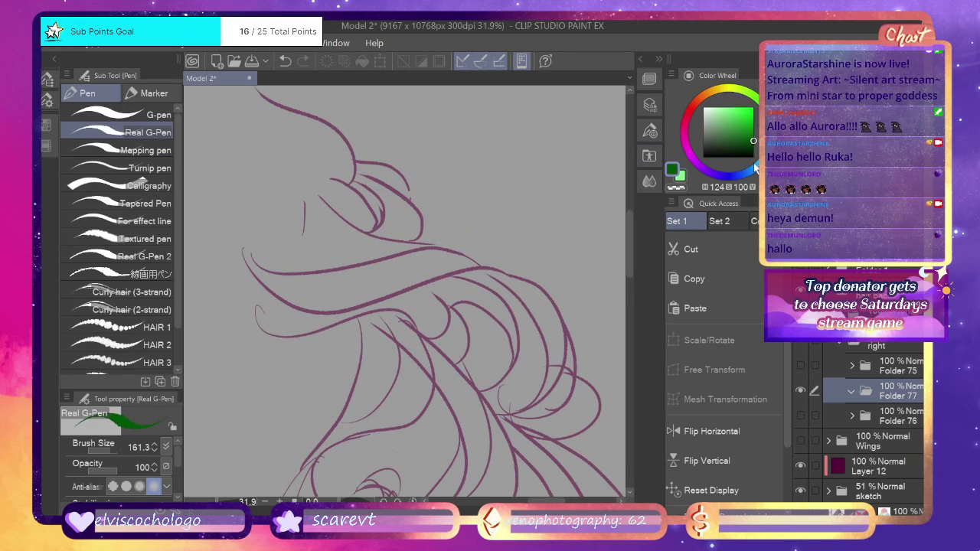
pyautogui.hotkey('ctrl', 'shift', 'n')
pyautogui.hotkey('ctrl', 'shift', 'n')
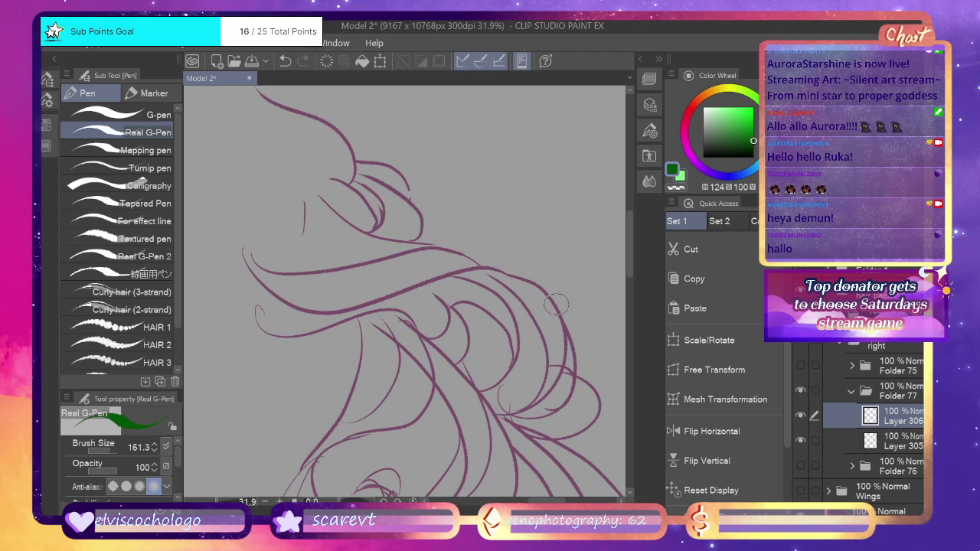
# Ink the outer and inner edges of the large curl at the sketch's upper right in dark green with the Real G-Pen.
pyautogui.scroll(-1, 477, 360)
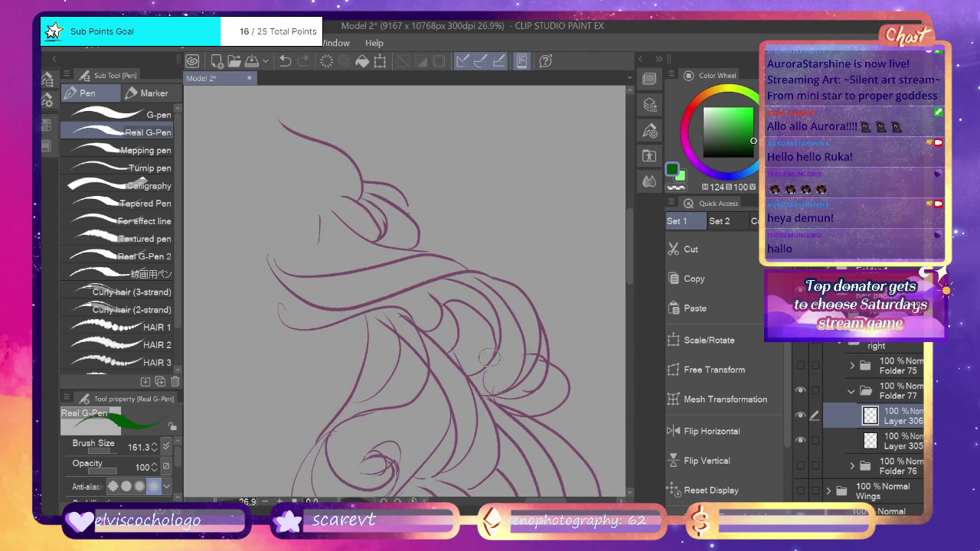
pyautogui.click(800, 366)
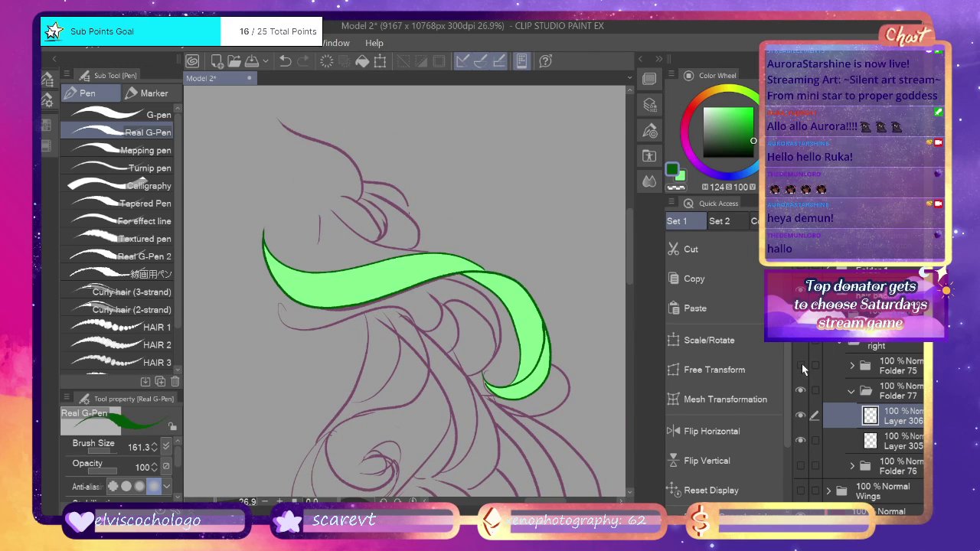
pyautogui.click(801, 368)
pyautogui.moveTo(485, 396)
pyautogui.mouseDown()
pyautogui.moveTo(517, 376)
pyautogui.moveTo(522, 350)
pyautogui.moveTo(512, 315)
pyautogui.moveTo(470, 274)
pyautogui.moveTo(421, 270)
pyautogui.mouseUp()
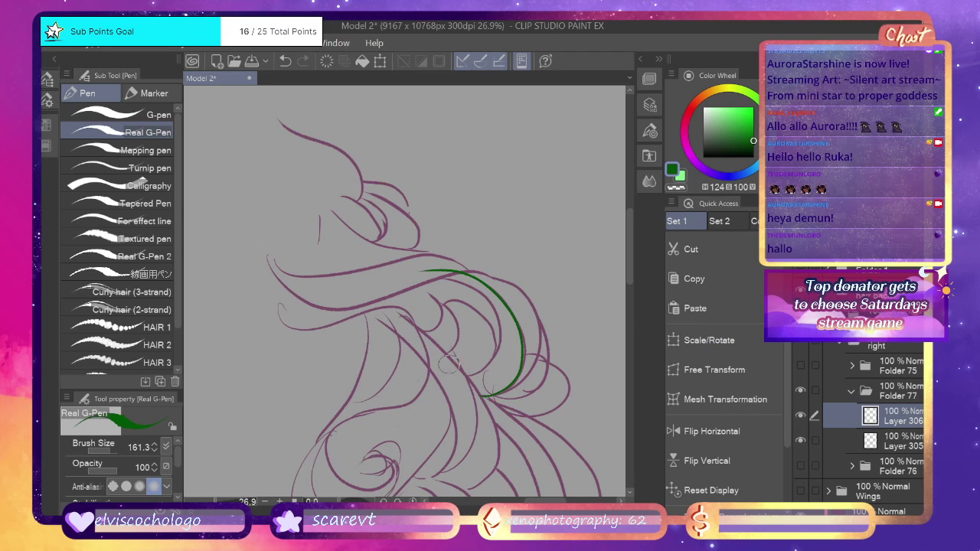
pyautogui.moveTo(487, 363)
pyautogui.mouseDown()
pyautogui.moveTo(491, 324)
pyautogui.moveTo(437, 277)
pyautogui.moveTo(411, 287)
pyautogui.mouseUp()
pyautogui.hotkey('ctrl', 'z')
pyautogui.moveTo(464, 376)
pyautogui.mouseDown()
pyautogui.moveTo(497, 352)
pyautogui.moveTo(500, 322)
pyautogui.moveTo(477, 289)
pyautogui.moveTo(394, 274)
pyautogui.mouseUp()
pyautogui.moveTo(490, 364)
pyautogui.mouseDown()
pyautogui.moveTo(494, 317)
pyautogui.moveTo(429, 291)
pyautogui.mouseUp()
pyautogui.hotkey('ctrl', 'z')
pyautogui.moveTo(495, 349); pyautogui.dragTo(398, 307)
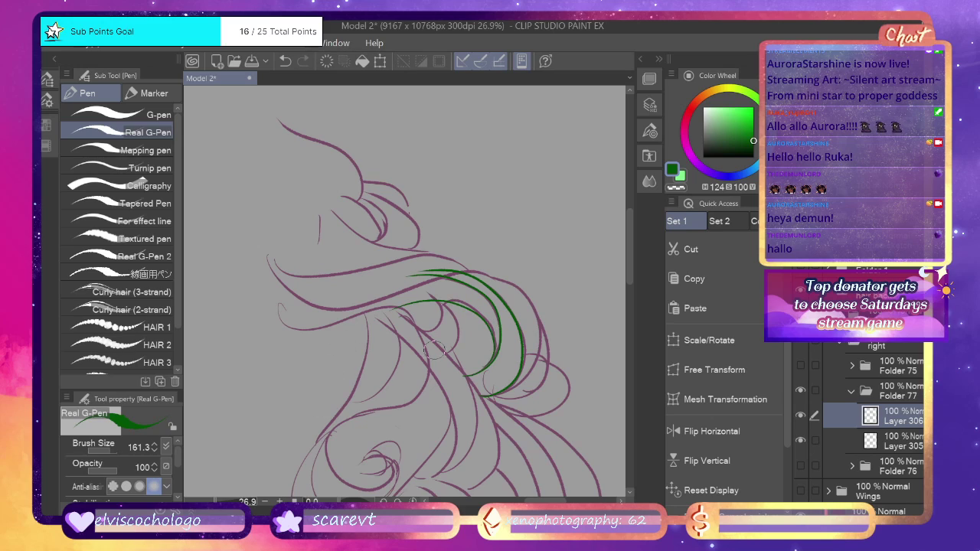
# Ink the lower tip of the large curl with short dark green strokes following the sketch.
pyautogui.scroll(-2, 632, 246)
pyautogui.scroll(-4, 632, 246)
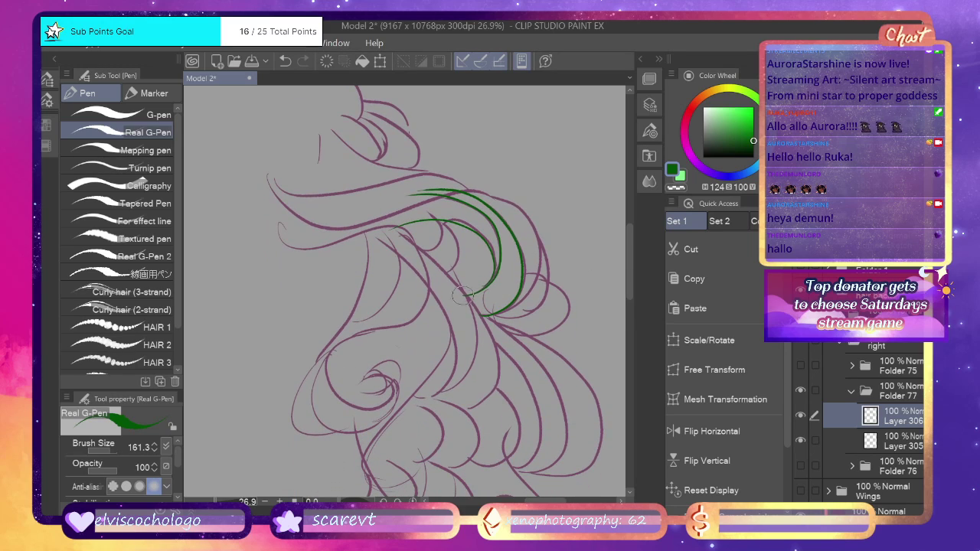
pyautogui.moveTo(444, 294)
pyautogui.mouseDown()
pyautogui.moveTo(488, 287)
pyautogui.moveTo(500, 303)
pyautogui.mouseUp()
pyautogui.moveTo(458, 313)
pyautogui.mouseDown()
pyautogui.moveTo(484, 315)
pyautogui.moveTo(500, 303)
pyautogui.moveTo(494, 312)
pyautogui.mouseUp()
pyautogui.hotkey('ctrl', 'z')
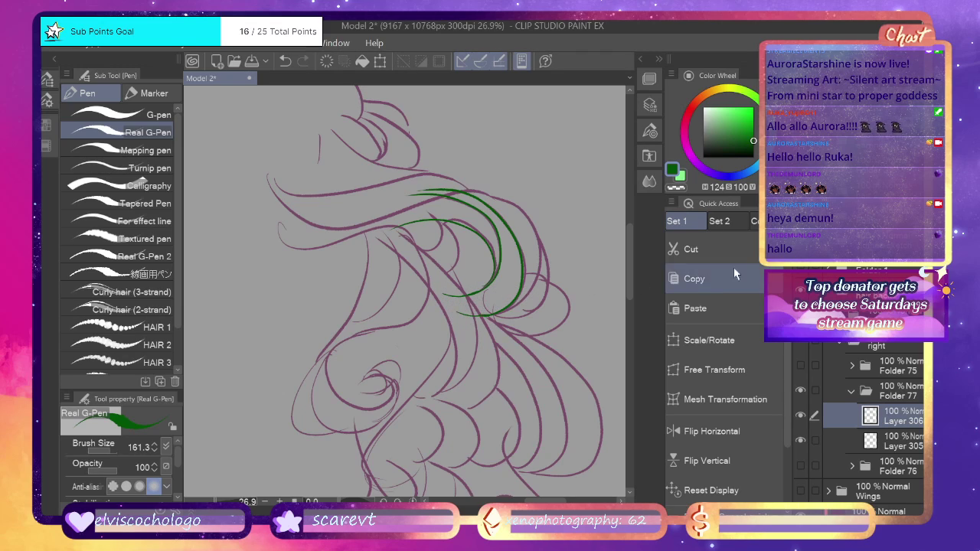
# Close the curl's open ends in light green on the lower layer and fill the whole strand with light green.
pyautogui.click(729, 107)
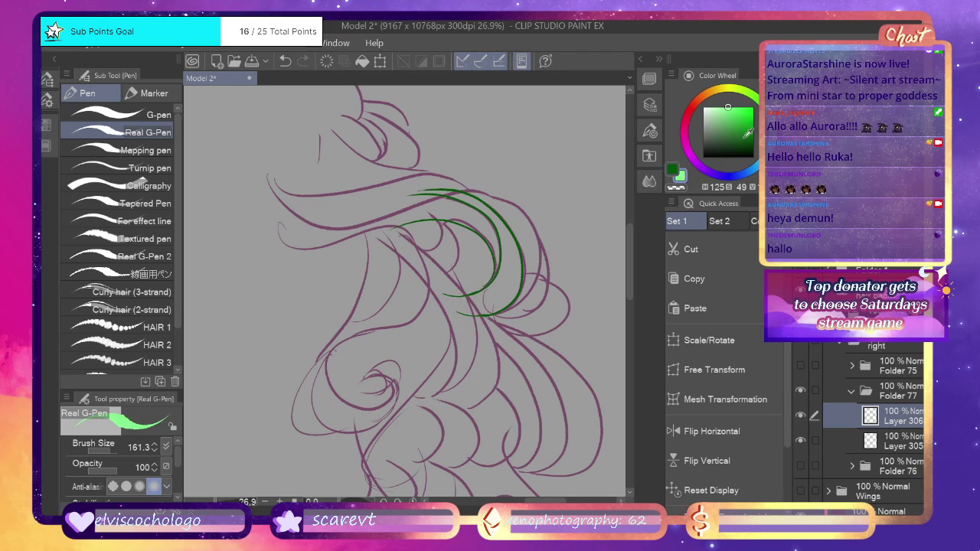
pyautogui.click(873, 447)
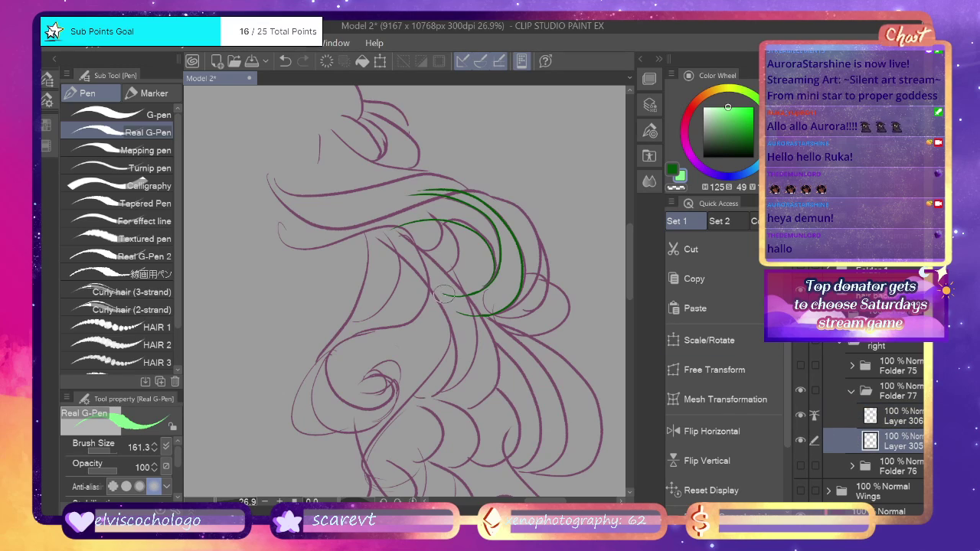
pyautogui.moveTo(441, 294); pyautogui.dragTo(459, 310)
pyautogui.moveTo(442, 191)
pyautogui.mouseDown()
pyautogui.moveTo(393, 205)
pyautogui.moveTo(387, 228)
pyautogui.mouseUp()
pyautogui.press('g')
pyautogui.click(481, 217)
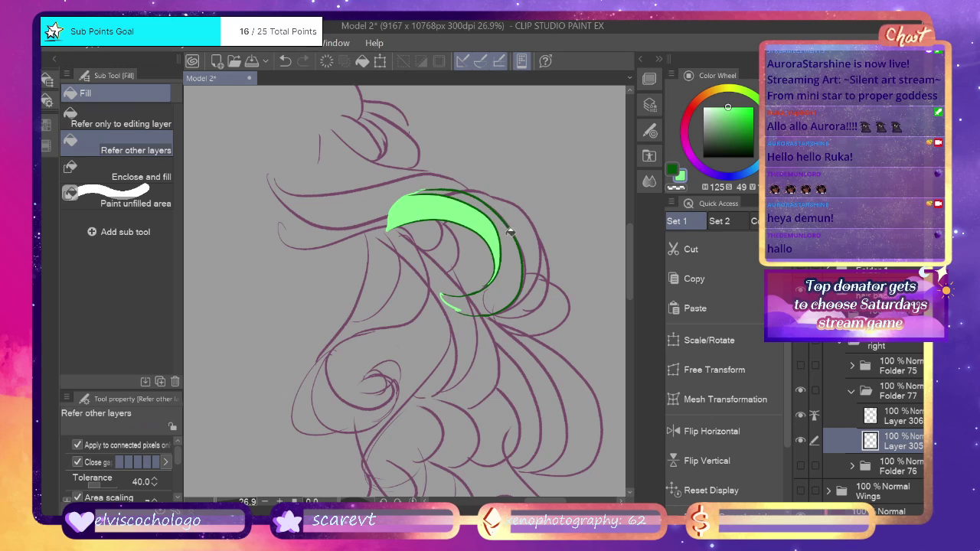
pyautogui.click(512, 242)
pyautogui.press('p')
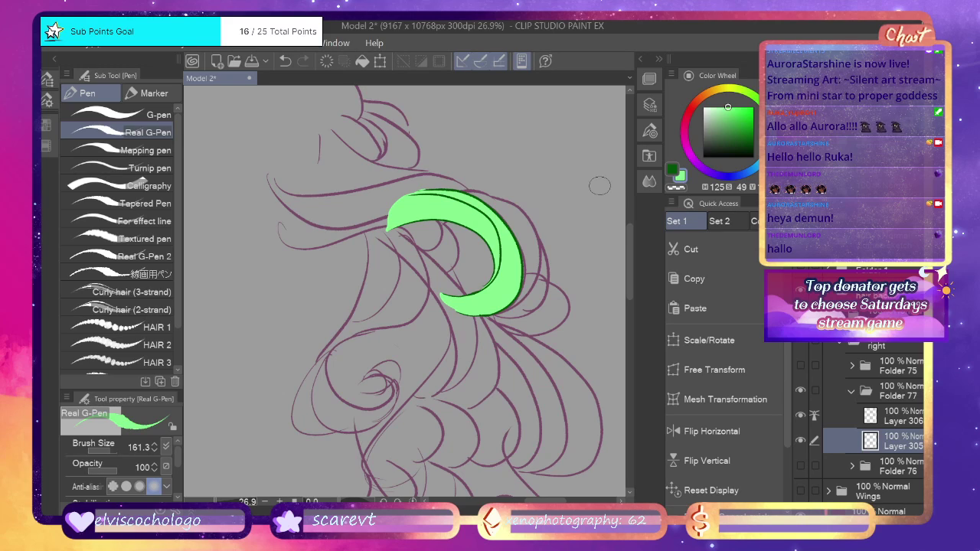
# Collapse the finished curl's folder, preview it with Folders 75 and 76, and leave only Folder 75 shown among the three.
pyautogui.click(853, 390)
pyautogui.click(800, 366)
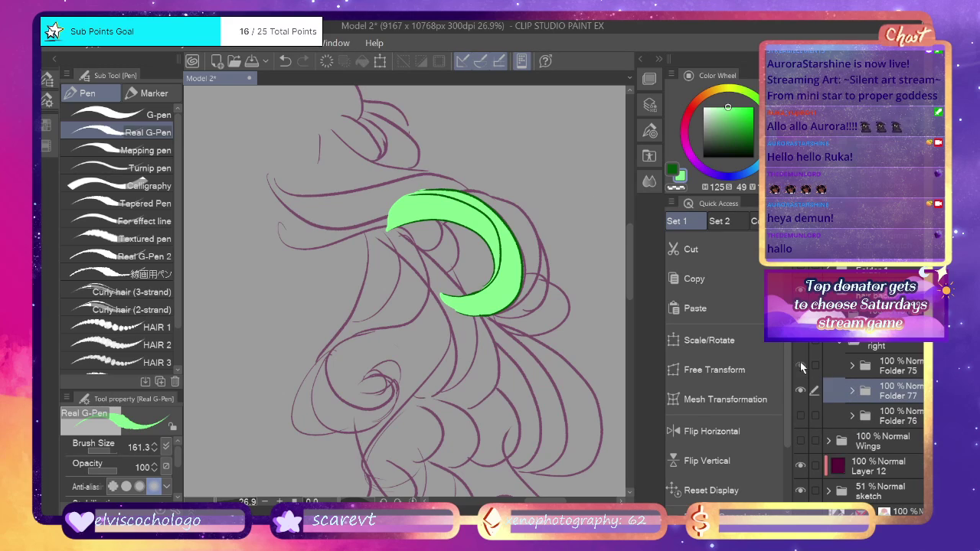
pyautogui.click(801, 416)
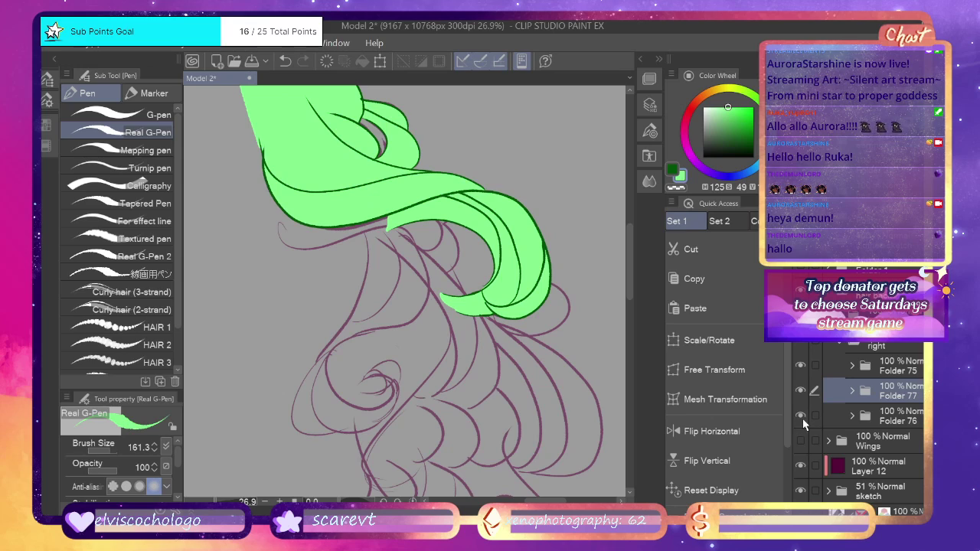
pyautogui.click(801, 416)
pyautogui.click(802, 390)
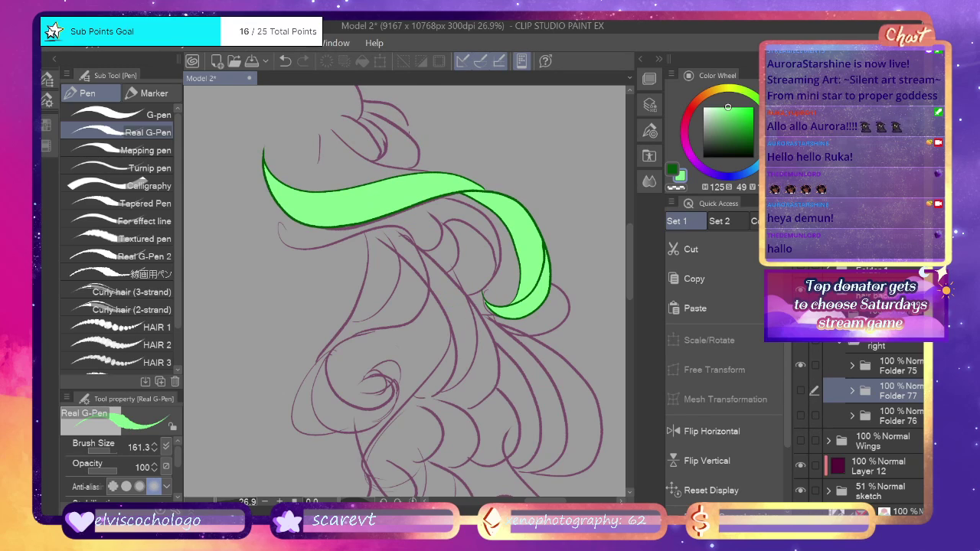
# Create another layer folder above Folder 77 and add two empty layers inside it.
pyautogui.hotkey('ctrl', 'g')
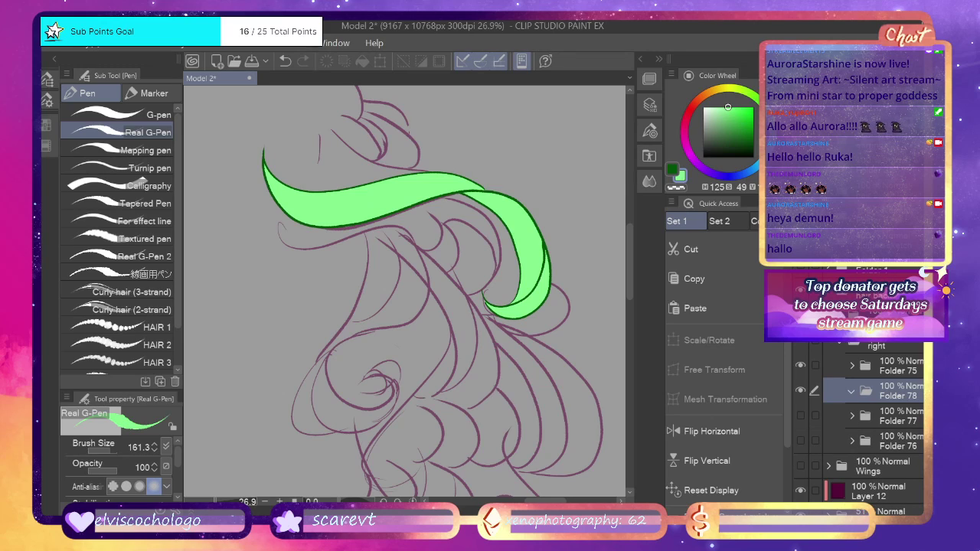
pyautogui.hotkey('ctrl', 'shift', 'n')
pyautogui.hotkey('ctrl', 'shift', 'n')
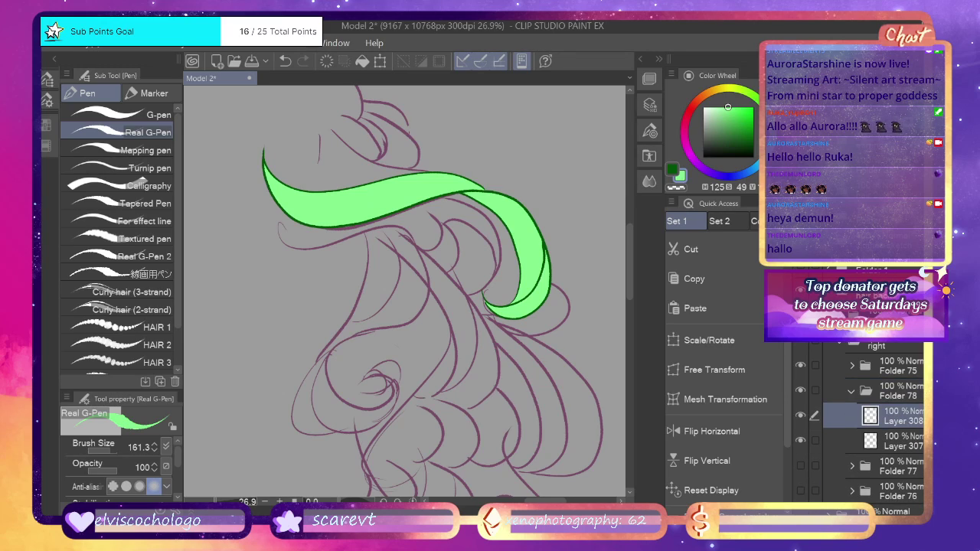
# Ink both long edges and the inner fold line of the strand hanging below the wide band in dark green.
pyautogui.click(673, 169)
pyautogui.moveTo(469, 411)
pyautogui.mouseDown()
pyautogui.moveTo(498, 394)
pyautogui.moveTo(487, 329)
pyautogui.moveTo(398, 206)
pyautogui.mouseUp()
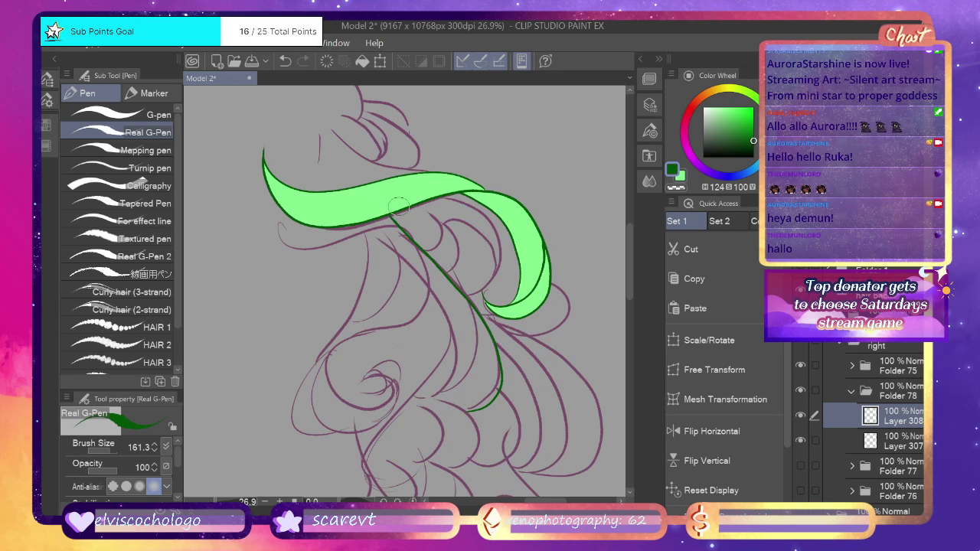
pyautogui.moveTo(420, 397)
pyautogui.mouseDown()
pyautogui.moveTo(442, 389)
pyautogui.moveTo(451, 357)
pyautogui.moveTo(441, 322)
pyautogui.moveTo(366, 223)
pyautogui.mouseUp()
pyautogui.moveTo(429, 397); pyautogui.dragTo(474, 350)
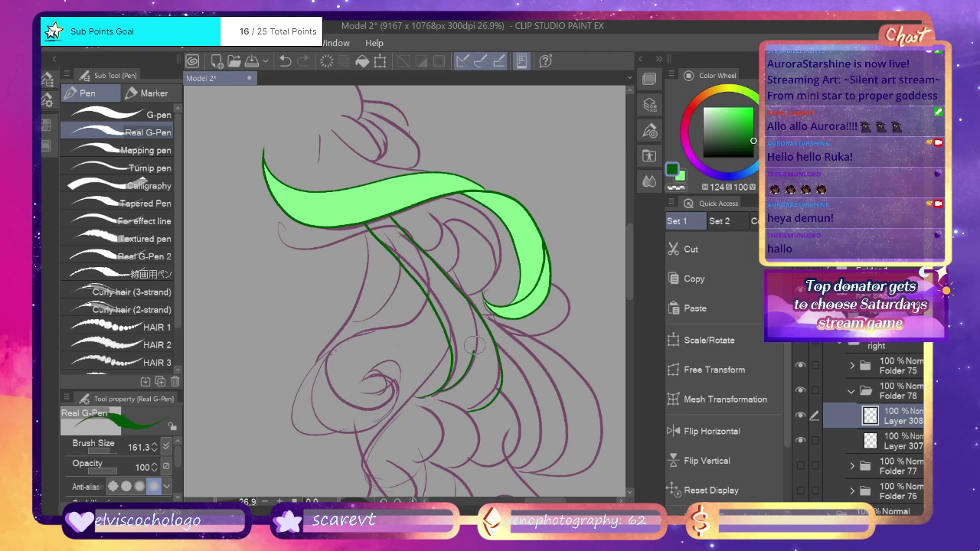
pyautogui.hotkey('ctrl', 'z')
pyautogui.moveTo(435, 393)
pyautogui.mouseDown()
pyautogui.moveTo(452, 383)
pyautogui.moveTo(469, 322)
pyautogui.moveTo(464, 284)
pyautogui.moveTo(494, 301)
pyautogui.mouseUp()
pyautogui.hotkey('ctrl', 'z')
# Ink the hanging strand's lower end in dark green so that it tapers into a small hooked tip.
pyautogui.moveTo(629, 264); pyautogui.dragTo(630, 290)
pyautogui.moveTo(426, 265); pyautogui.dragTo(408, 306)
pyautogui.hotkey('ctrl', 'z')
pyautogui.moveTo(438, 258)
pyautogui.mouseDown()
pyautogui.moveTo(397, 278)
pyautogui.moveTo(419, 305)
pyautogui.moveTo(405, 314)
pyautogui.moveTo(433, 291)
pyautogui.mouseUp()
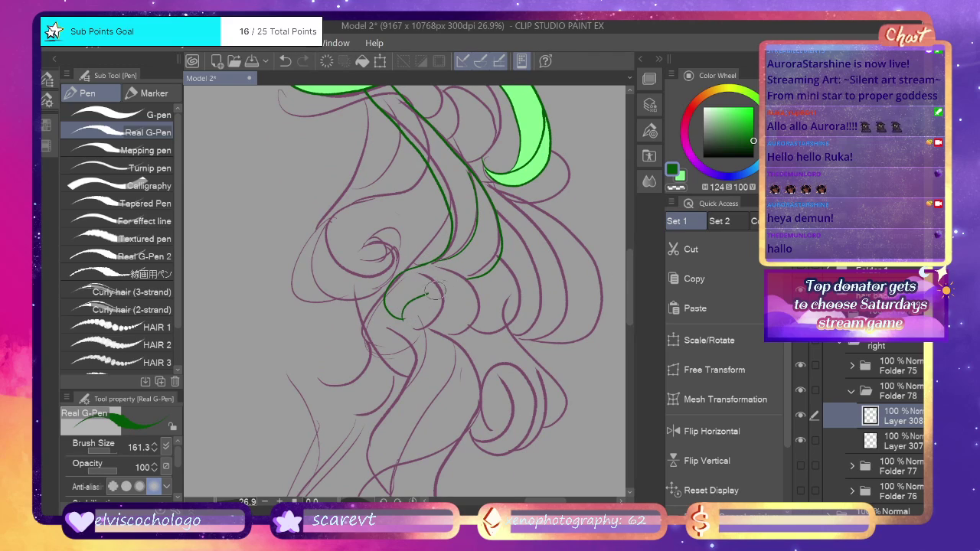
pyautogui.hotkey('ctrl', 'z')
pyautogui.moveTo(498, 265)
pyautogui.mouseDown()
pyautogui.moveTo(402, 282)
pyautogui.moveTo(404, 319)
pyautogui.mouseUp()
# Fill the lower section of the hanging strand with light green on the layer below its line art.
pyautogui.click(680, 177)
pyautogui.press('g')
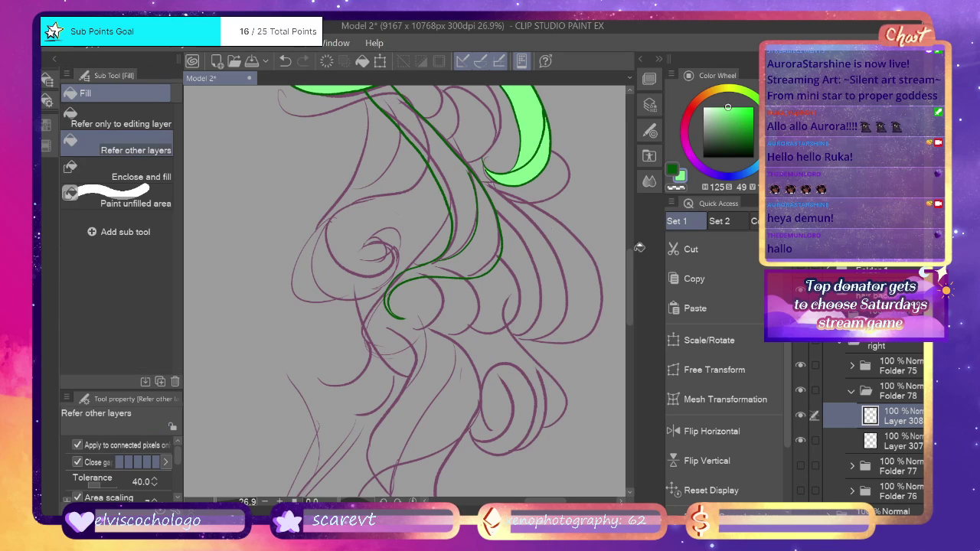
pyautogui.click(865, 433)
pyautogui.click(496, 237)
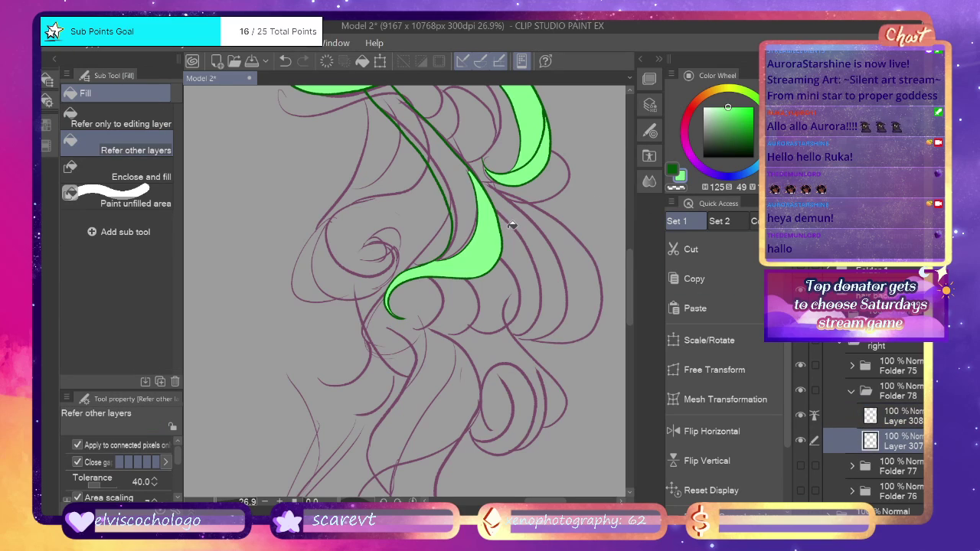
# Hide Folder 75, close the hanging strand's open top in light green, and fill its remaining upper section.
pyautogui.scroll(3, 626, 245)
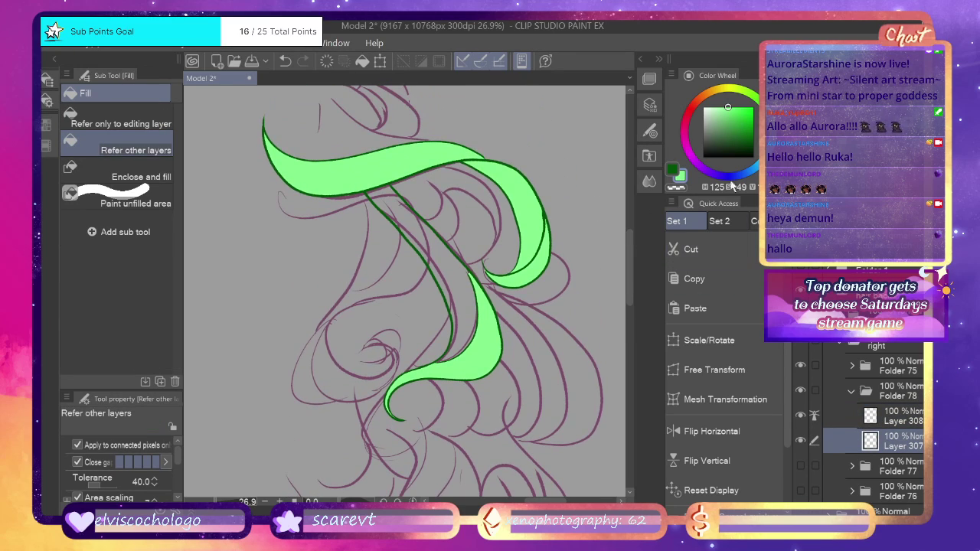
pyautogui.press('p')
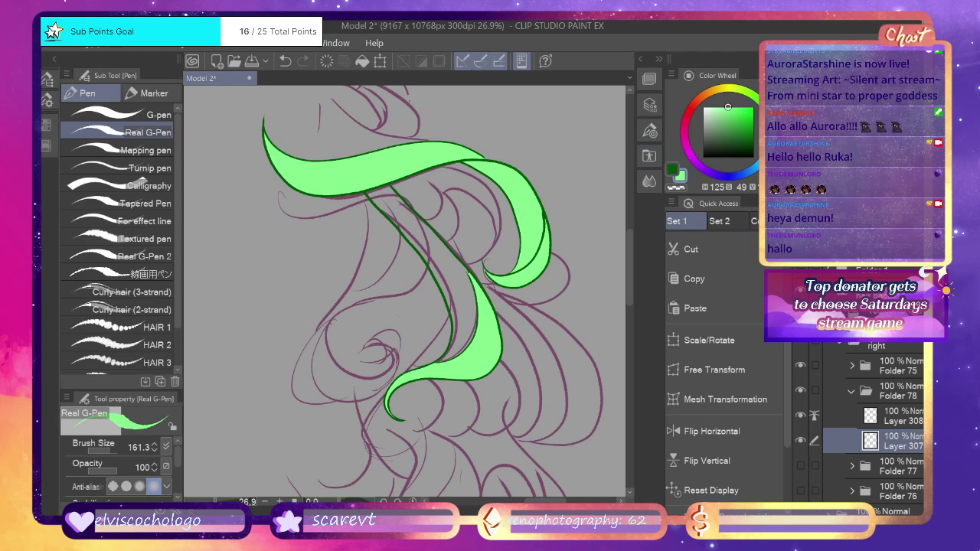
pyautogui.click(801, 345)
pyautogui.click(801, 345)
pyautogui.click(802, 366)
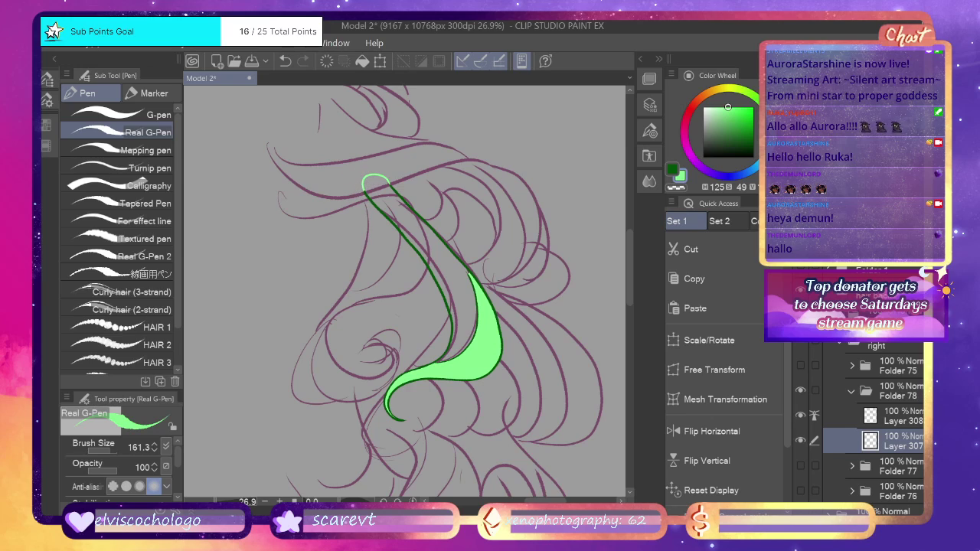
pyautogui.press('g')
pyautogui.click(446, 272)
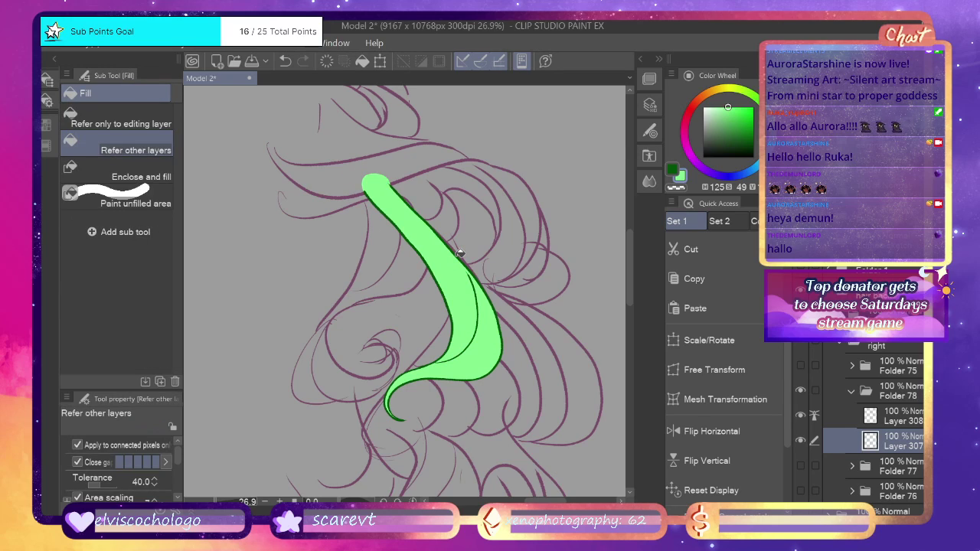
# Collapse the hanging strand's folder and show Folders 75, 76 and 77 together with it.
pyautogui.click(852, 391)
pyautogui.click(800, 366)
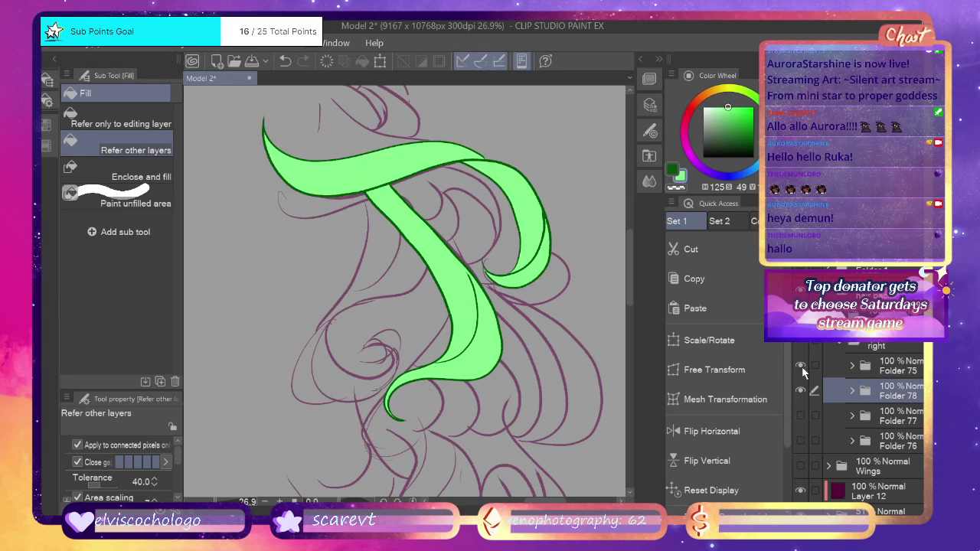
pyautogui.click(802, 416)
pyautogui.click(800, 438)
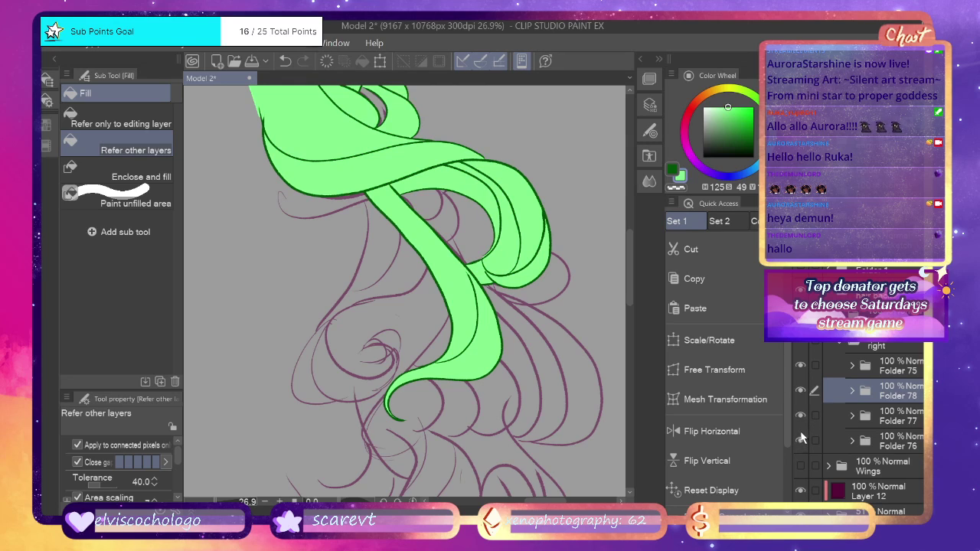
# Create a new layer folder directly above Folder 77 and add two empty layers inside it.
pyautogui.moveTo(215, 508); pyautogui.dragTo(209, 509)
pyautogui.hotkey('ctrl', '+')
pyautogui.hotkey('ctrl', '+')
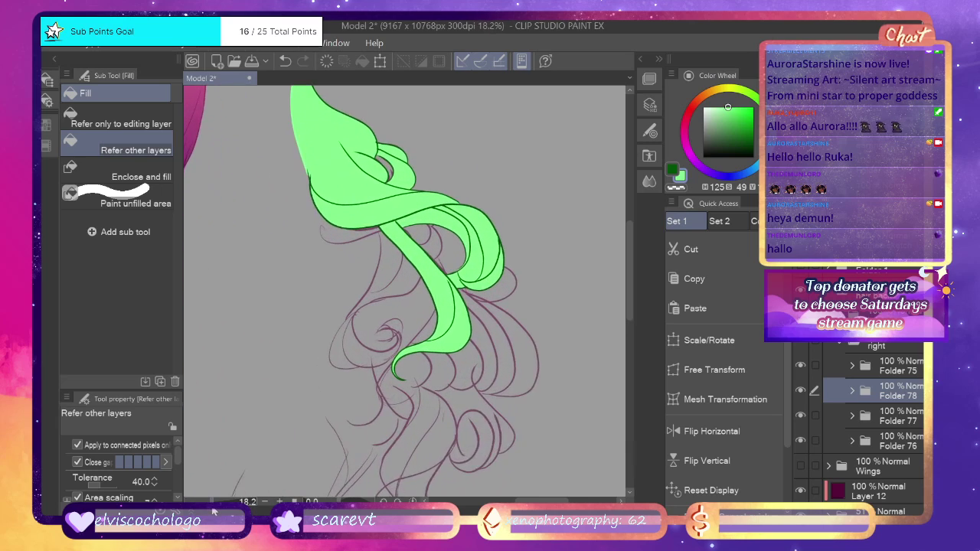
pyautogui.click(908, 411)
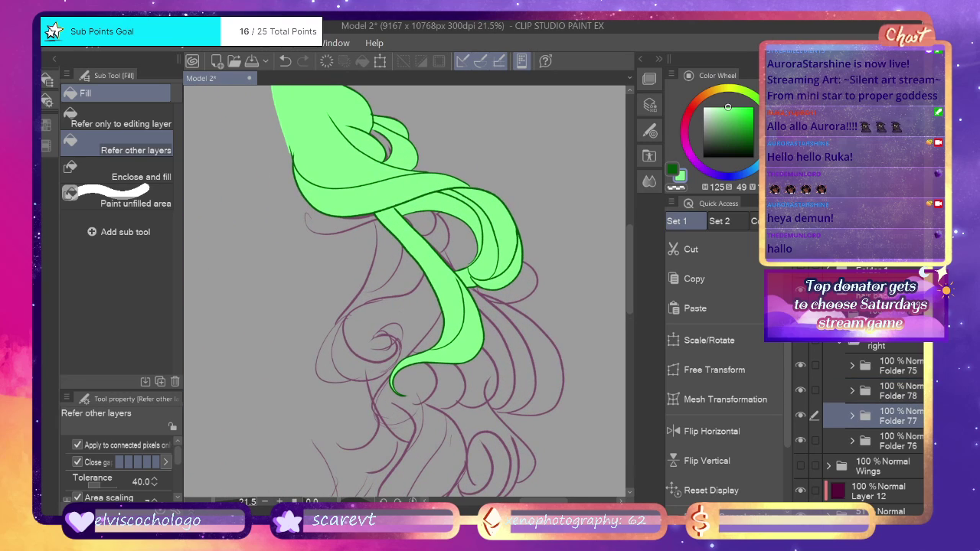
pyautogui.click(847, 243)
pyautogui.hotkey('ctrl', 'shift', 'n')
pyautogui.hotkey('ctrl', 'shift', 'n')
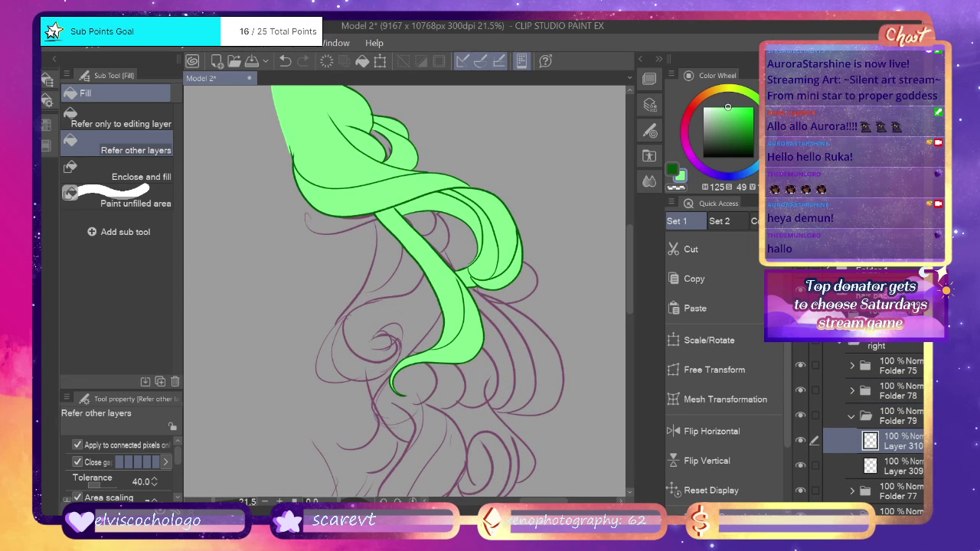
# Hide Folder 78 and switch to the Real G-Pen with the dark green line colour.
pyautogui.press('p')
pyautogui.press('x')
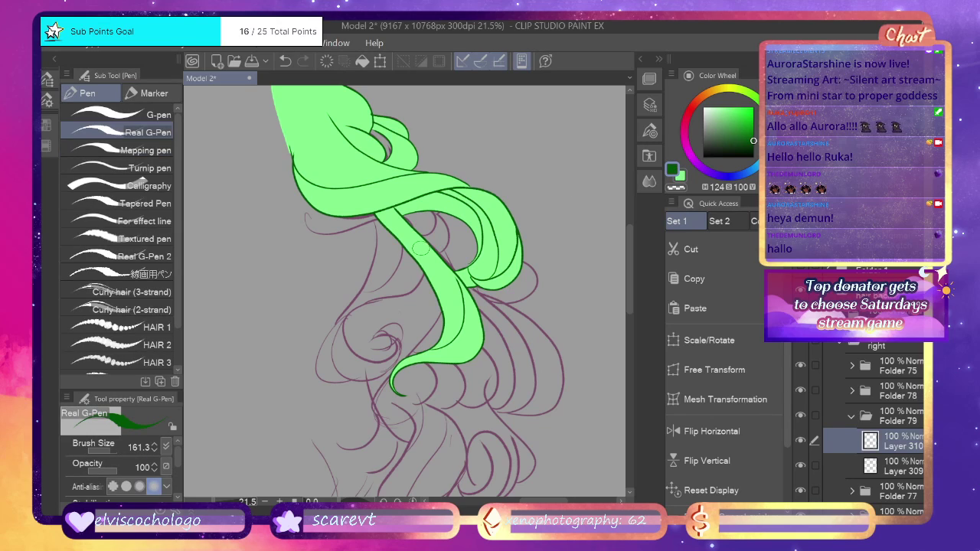
pyautogui.click(801, 389)
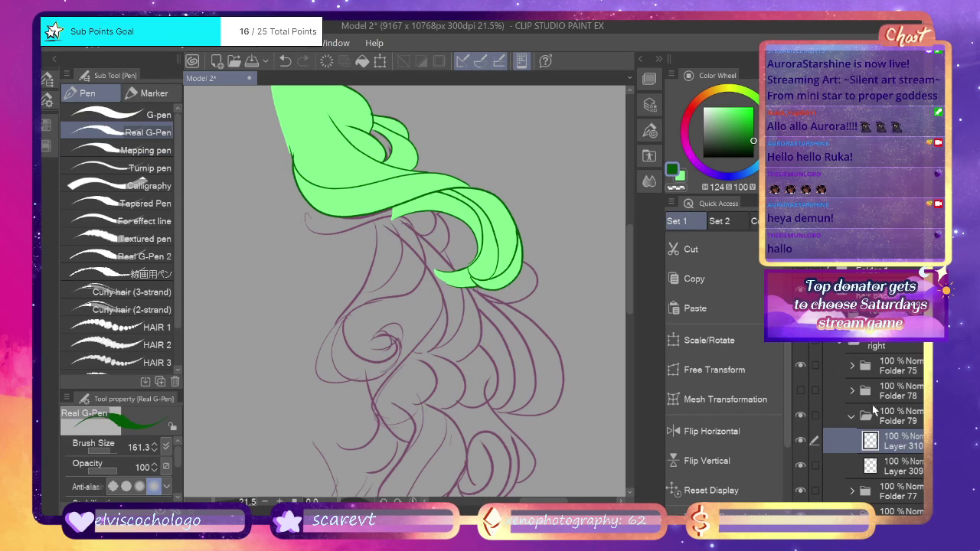
pyautogui.moveTo(412, 229)
pyautogui.mouseDown()
pyautogui.moveTo(422, 249)
pyautogui.moveTo(414, 283)
pyautogui.moveTo(352, 311)
pyautogui.moveTo(320, 369)
pyautogui.moveTo(344, 376)
pyautogui.mouseUp()
pyautogui.hotkey('ctrl', 'z')
pyautogui.moveTo(408, 226)
pyautogui.mouseDown()
pyautogui.moveTo(419, 242)
pyautogui.moveTo(417, 285)
pyautogui.moveTo(349, 311)
pyautogui.moveTo(383, 362)
pyautogui.moveTo(368, 344)
pyautogui.mouseUp()
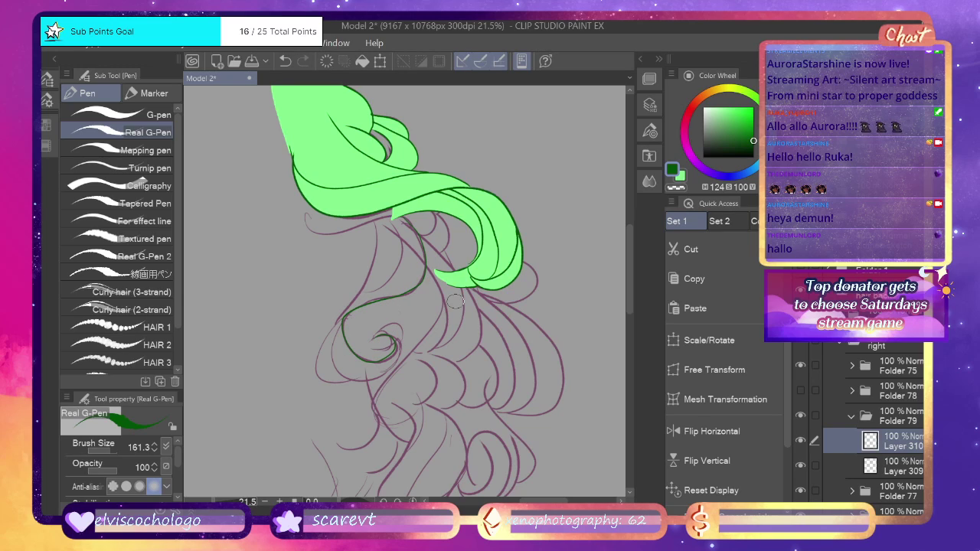
pyautogui.hotkey('alt', 'Tab')
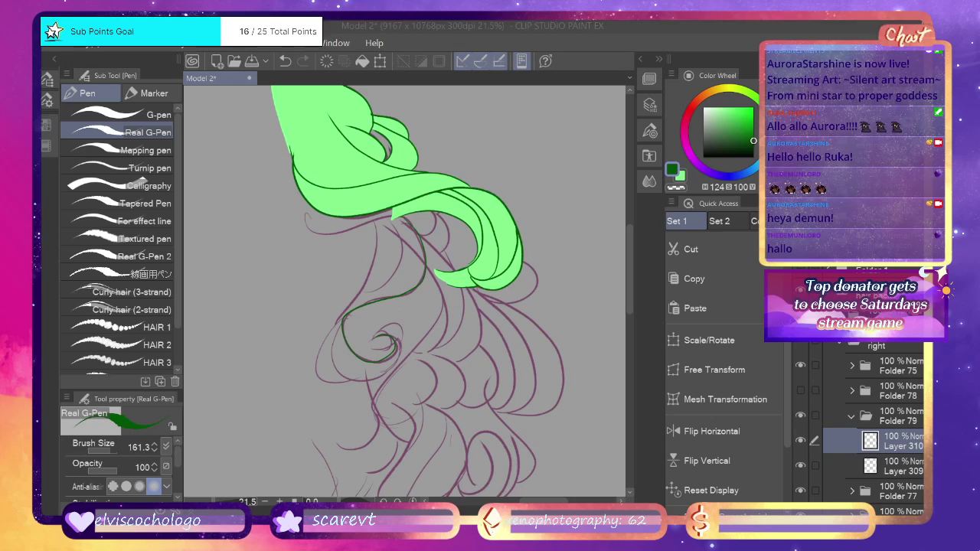
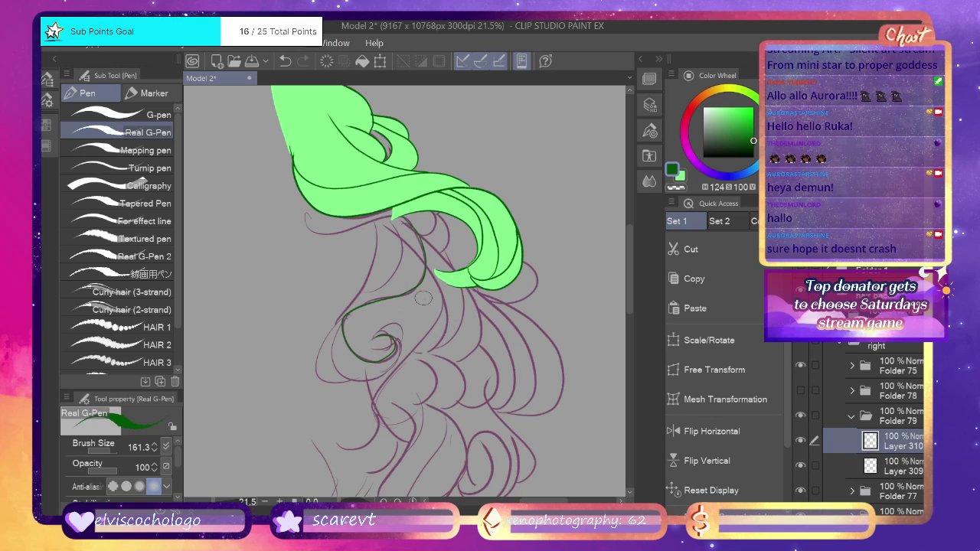
pyautogui.hotkey('ctrl', 'z')
# Ink the inner spiral line of the curl on Layer 310, following the sketch.
pyautogui.moveTo(213, 501); pyautogui.dragTo(220, 501)
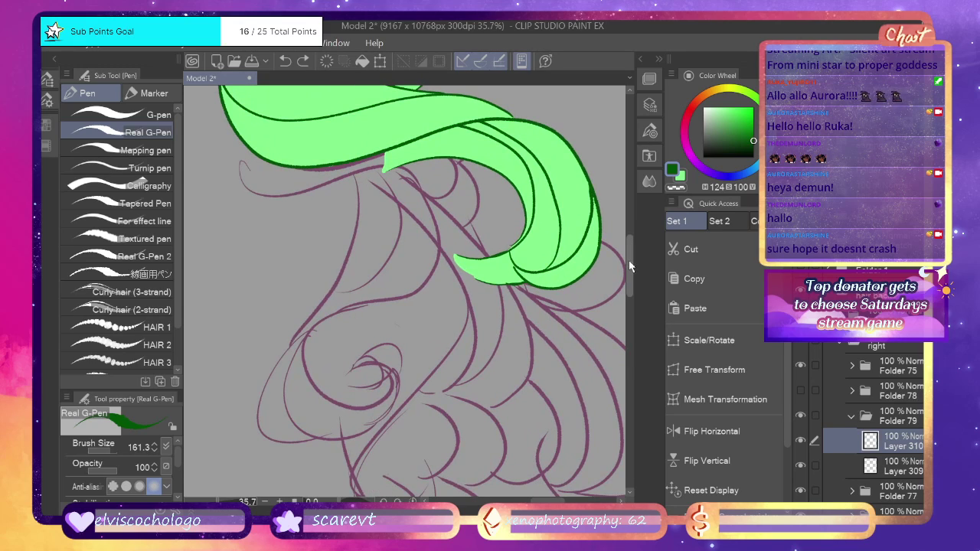
pyautogui.scroll(-1, 633, 263)
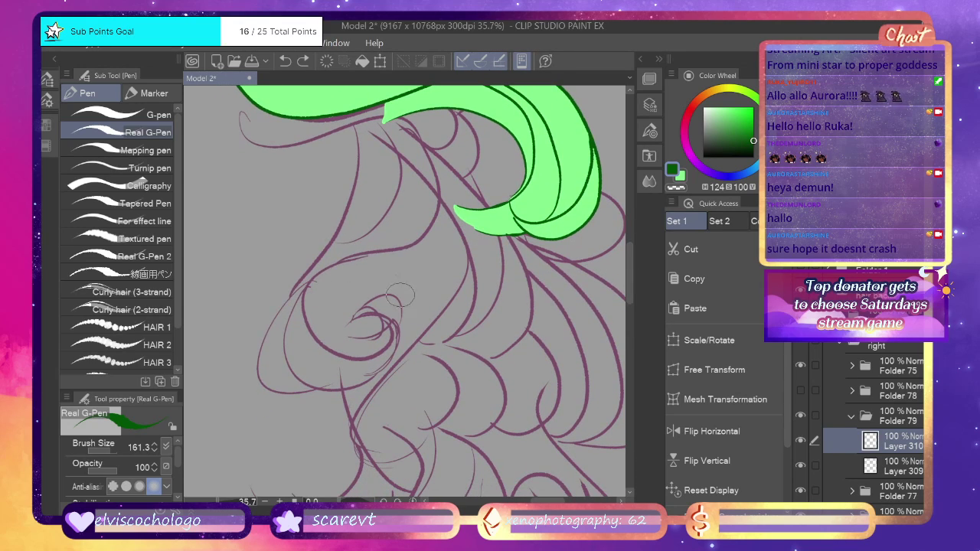
pyautogui.moveTo(365, 255)
pyautogui.mouseDown()
pyautogui.moveTo(319, 271)
pyautogui.moveTo(304, 310)
pyautogui.mouseUp()
pyautogui.hotkey('ctrl', 'z')
# Ink the curl's outer edge in one sweep around the spiral, redrawing it until it follows the sketch.
pyautogui.moveTo(354, 317)
pyautogui.mouseDown()
pyautogui.moveTo(390, 339)
pyautogui.moveTo(371, 356)
pyautogui.moveTo(328, 348)
pyautogui.moveTo(327, 271)
pyautogui.moveTo(280, 344)
pyautogui.moveTo(305, 386)
pyautogui.moveTo(368, 386)
pyautogui.moveTo(396, 340)
pyautogui.moveTo(391, 316)
pyautogui.moveTo(404, 347)
pyautogui.moveTo(366, 381)
pyautogui.moveTo(307, 383)
pyautogui.moveTo(290, 355)
pyautogui.moveTo(296, 309)
pyautogui.moveTo(317, 265)
pyautogui.mouseUp()
pyautogui.hotkey('ctrl', 'z')
pyautogui.hotkey('ctrl', 'z')
pyautogui.moveTo(353, 317)
pyautogui.mouseDown()
pyautogui.moveTo(398, 325)
pyautogui.moveTo(393, 354)
pyautogui.moveTo(371, 373)
pyautogui.mouseUp()
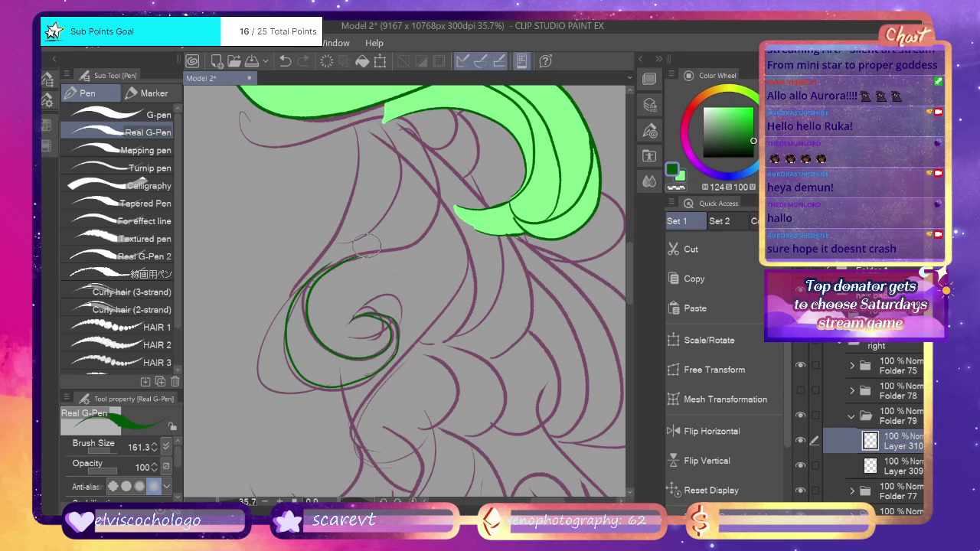
pyautogui.hotkey('ctrl', 'z')
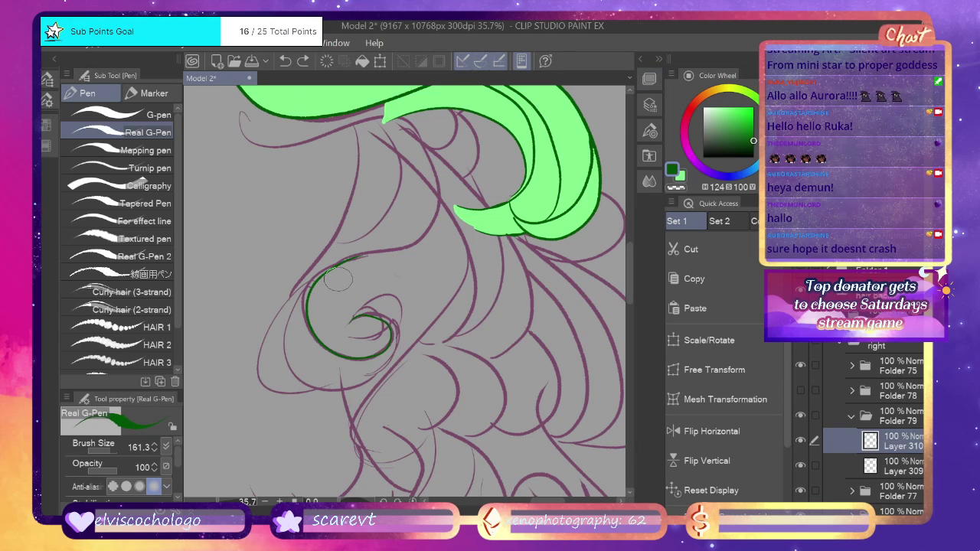
pyautogui.moveTo(338, 279)
pyautogui.mouseDown()
pyautogui.moveTo(296, 296)
pyautogui.moveTo(283, 342)
pyautogui.moveTo(301, 374)
pyautogui.moveTo(395, 331)
pyautogui.mouseUp()
pyautogui.hotkey('ctrl', 'z')
pyautogui.moveTo(331, 267)
pyautogui.mouseDown()
pyautogui.moveTo(306, 285)
pyautogui.moveTo(282, 357)
pyautogui.moveTo(317, 393)
pyautogui.moveTo(383, 381)
pyautogui.moveTo(400, 337)
pyautogui.moveTo(344, 323)
pyautogui.mouseUp()
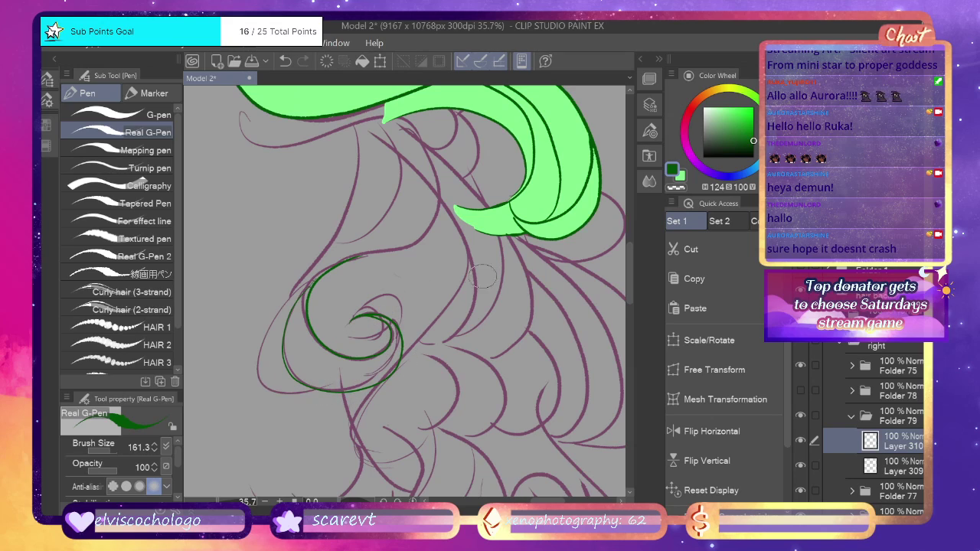
# Ink the wider outermost loop on the curl's left side, joining it to the curl's lower edge.
pyautogui.moveTo(310, 282)
pyautogui.mouseDown()
pyautogui.moveTo(262, 379)
pyautogui.moveTo(308, 386)
pyautogui.moveTo(256, 375)
pyautogui.moveTo(265, 326)
pyautogui.moveTo(325, 272)
pyautogui.mouseUp()
pyautogui.hotkey('ctrl', 'z')
pyautogui.hotkey('ctrl', 'z')
pyautogui.moveTo(325, 386)
pyautogui.mouseDown()
pyautogui.moveTo(262, 385)
pyautogui.moveTo(261, 340)
pyautogui.moveTo(359, 245)
pyautogui.moveTo(276, 308)
pyautogui.moveTo(253, 347)
pyautogui.moveTo(251, 376)
pyautogui.moveTo(278, 391)
pyautogui.moveTo(308, 389)
pyautogui.moveTo(337, 370)
pyautogui.mouseUp()
pyautogui.hotkey('ctrl', 'z')
pyautogui.hotkey('ctrl', 'z')
pyautogui.moveTo(320, 276)
pyautogui.mouseDown()
pyautogui.moveTo(285, 304)
pyautogui.moveTo(255, 375)
pyautogui.moveTo(280, 393)
pyautogui.moveTo(310, 391)
pyautogui.moveTo(383, 356)
pyautogui.mouseUp()
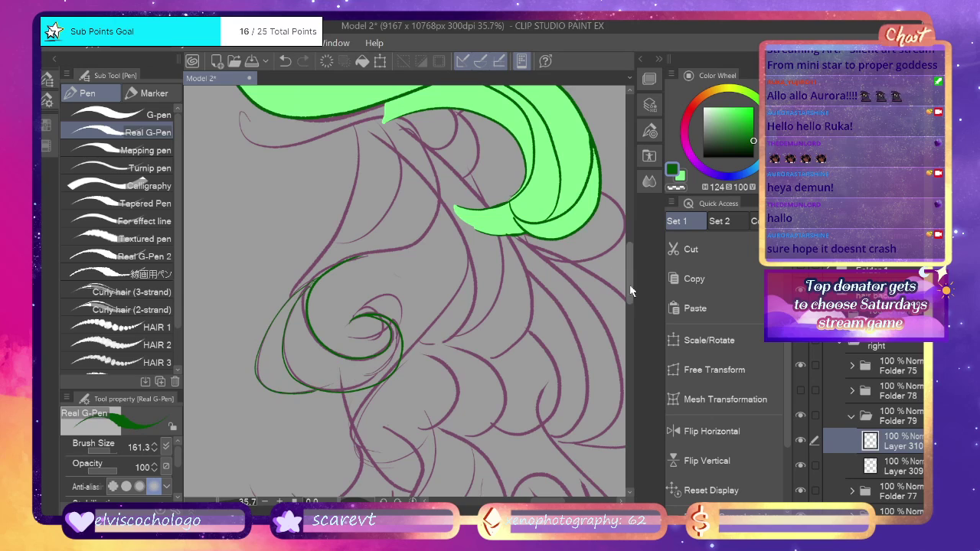
# Ink the strand's right edge from beneath the light green ribbon down into the curl.
pyautogui.scroll(3, 398, 276)
pyautogui.moveTo(412, 200)
pyautogui.mouseDown()
pyautogui.moveTo(438, 253)
pyautogui.moveTo(399, 320)
pyautogui.moveTo(349, 337)
pyautogui.moveTo(424, 303)
pyautogui.moveTo(435, 230)
pyautogui.moveTo(423, 174)
pyautogui.mouseUp()
pyautogui.hotkey('ctrl', 'z')
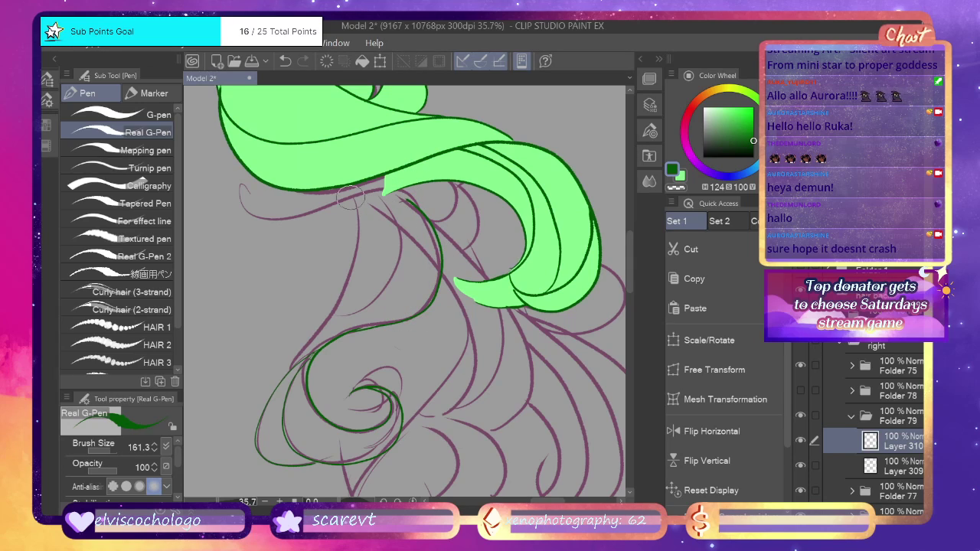
# Ink the strand's left edge and its inner fold line from the ribbon down towards the curl.
pyautogui.moveTo(356, 191)
pyautogui.mouseDown()
pyautogui.moveTo(352, 239)
pyautogui.moveTo(283, 379)
pyautogui.moveTo(332, 316)
pyautogui.moveTo(363, 229)
pyautogui.moveTo(357, 186)
pyautogui.moveTo(385, 165)
pyautogui.moveTo(397, 257)
pyautogui.moveTo(379, 291)
pyautogui.moveTo(331, 305)
pyautogui.mouseUp()
pyautogui.hotkey('ctrl', 'z')
pyautogui.hotkey('ctrl', 'z')
pyautogui.moveTo(381, 191)
pyautogui.mouseDown()
pyautogui.moveTo(394, 261)
pyautogui.moveTo(374, 295)
pyautogui.moveTo(333, 316)
pyautogui.moveTo(396, 273)
pyautogui.moveTo(395, 225)
pyautogui.moveTo(380, 190)
pyautogui.mouseUp()
pyautogui.hotkey('ctrl', 'z')
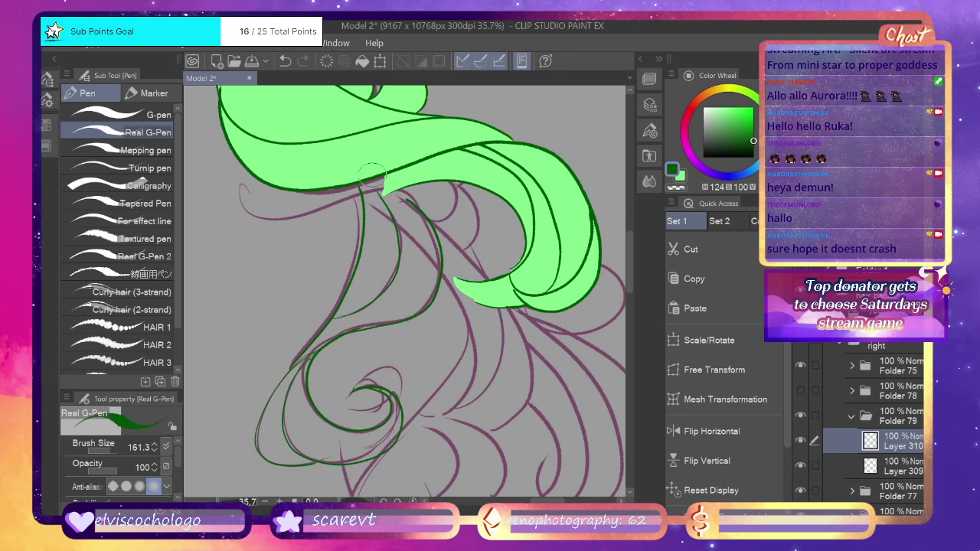
pyautogui.moveTo(631, 270); pyautogui.dragTo(630, 265)
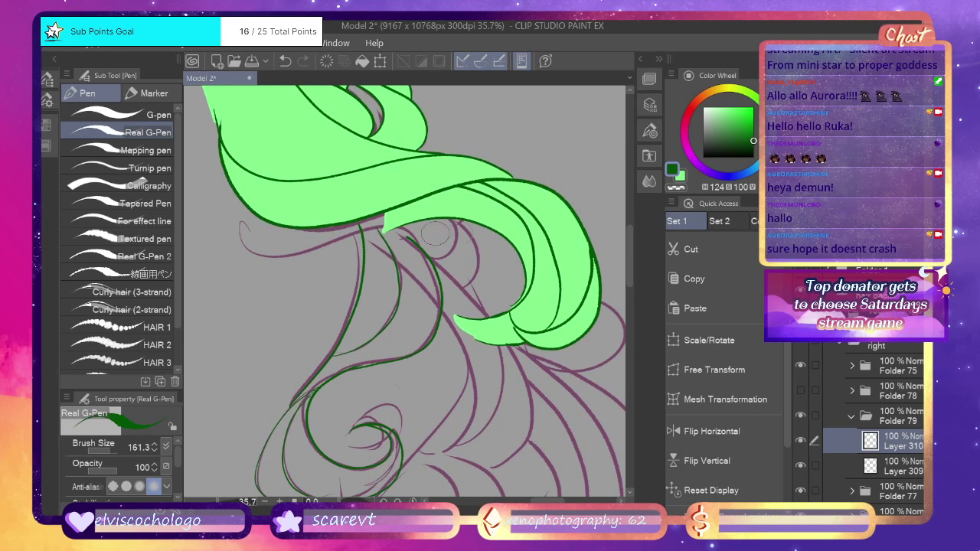
pyautogui.moveTo(393, 221); pyautogui.dragTo(421, 244)
pyautogui.hotkey('ctrl', 'z')
# Close the strand's open top in light green on Layer 309 and fill all sections of the curled strand.
pyautogui.click(886, 467)
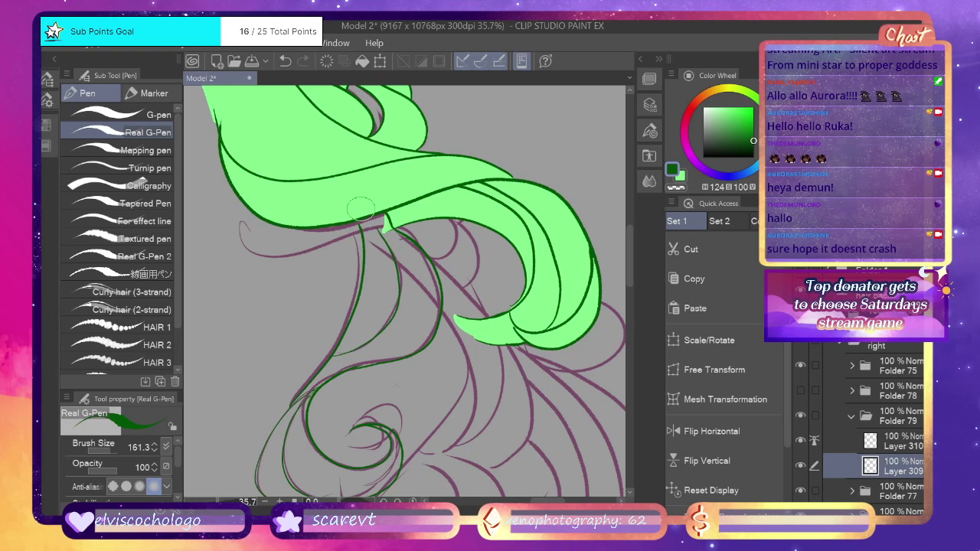
pyautogui.keyDown('alt'); pyautogui.click(377, 223); pyautogui.keyUp('alt')
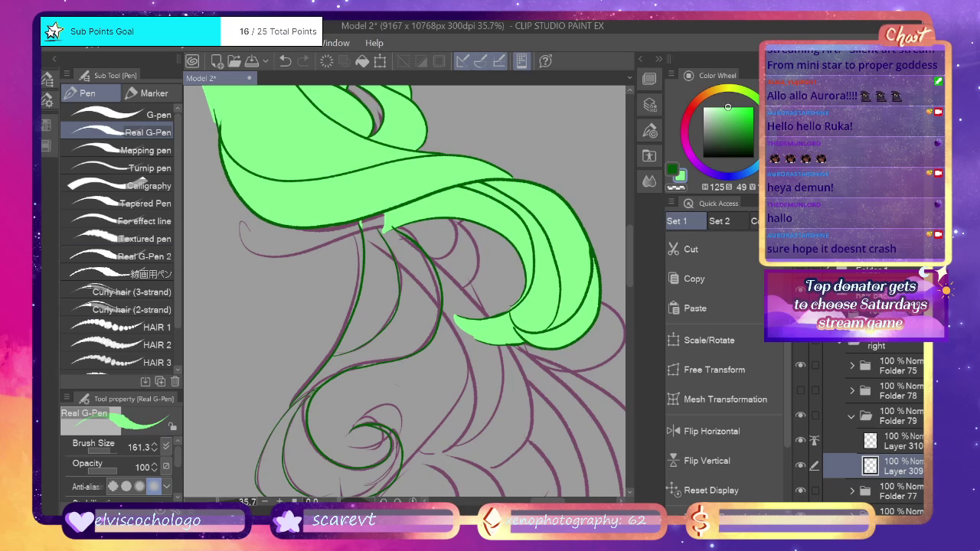
pyautogui.press('g')
pyautogui.click(418, 288)
pyautogui.click(303, 427)
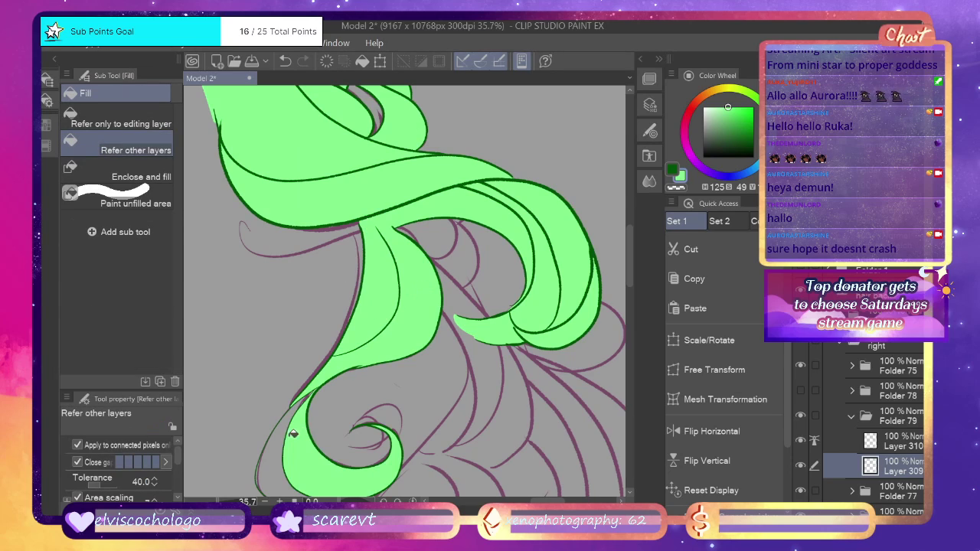
pyautogui.click(282, 446)
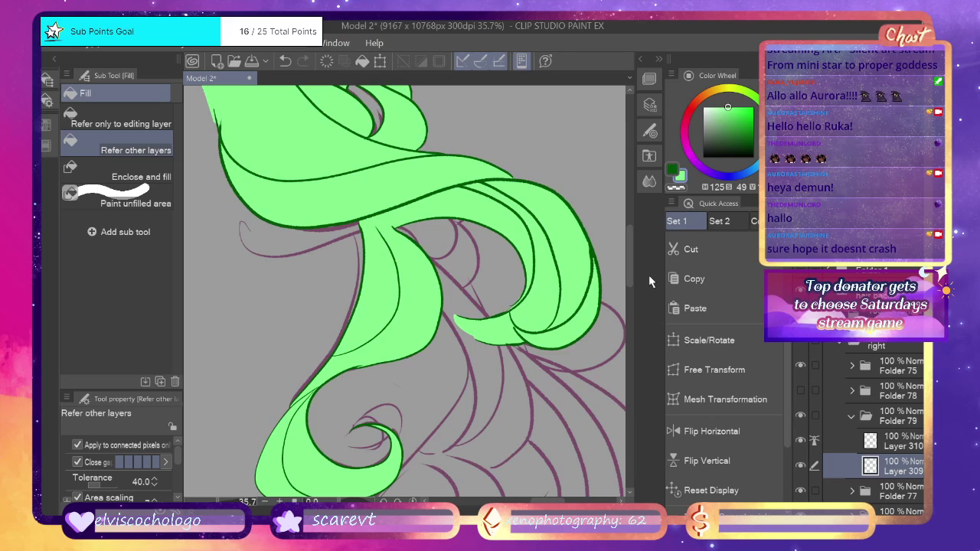
# Show Folder 78 and review the new curled strand together with the rest of the hair.
pyautogui.click(800, 390)
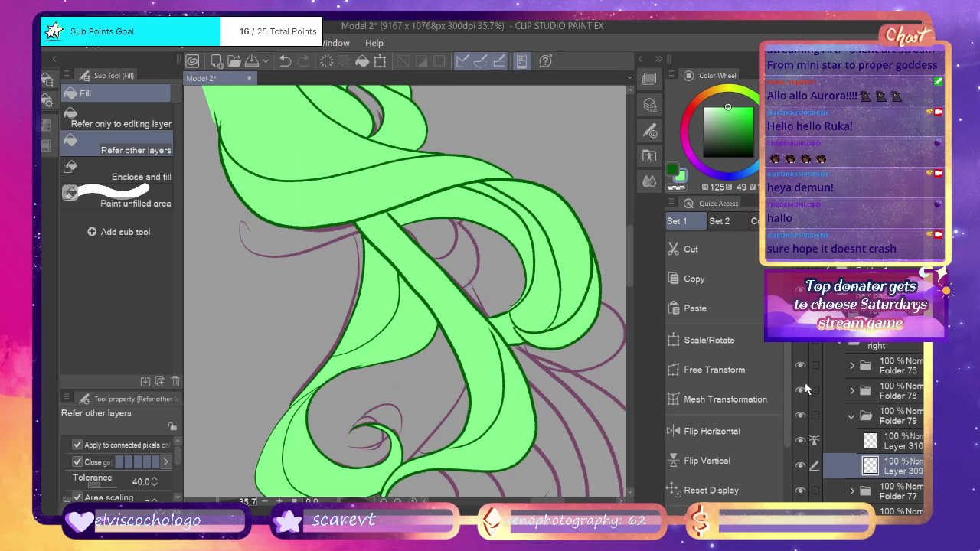
pyautogui.scroll(-10, 405, 291)
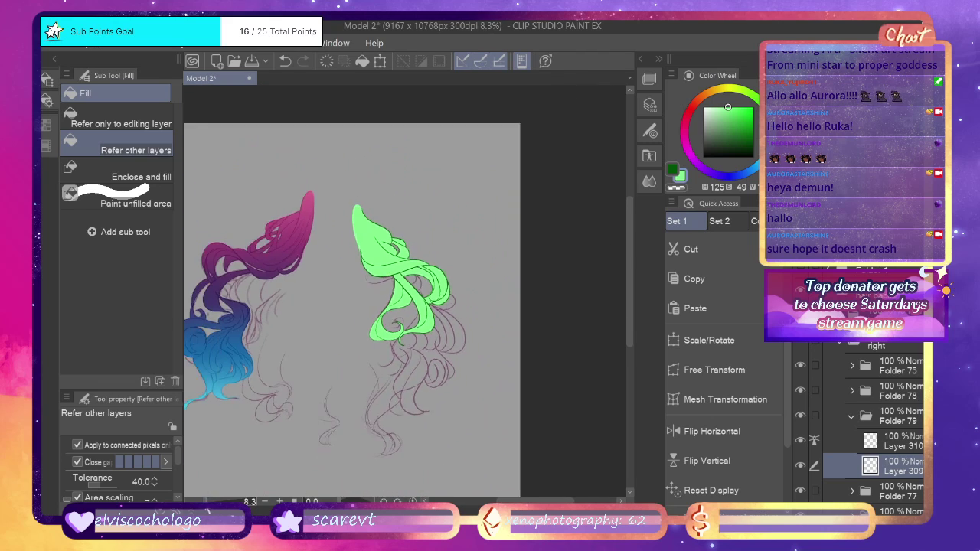
pyautogui.scroll(6, 215, 511)
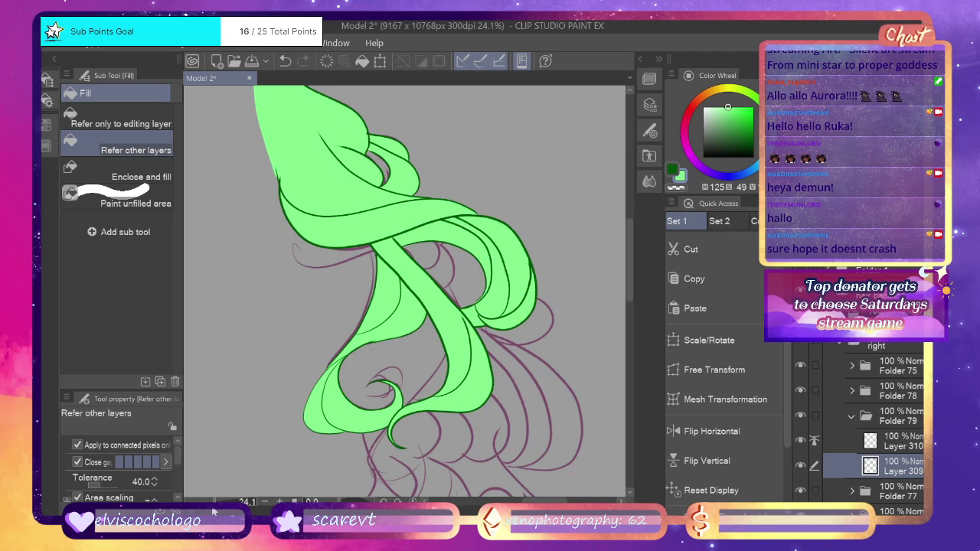
# Hide Folders 78 and 79 and expand Folder 77.
pyautogui.click(802, 391)
pyautogui.click(802, 391)
pyautogui.click(799, 414)
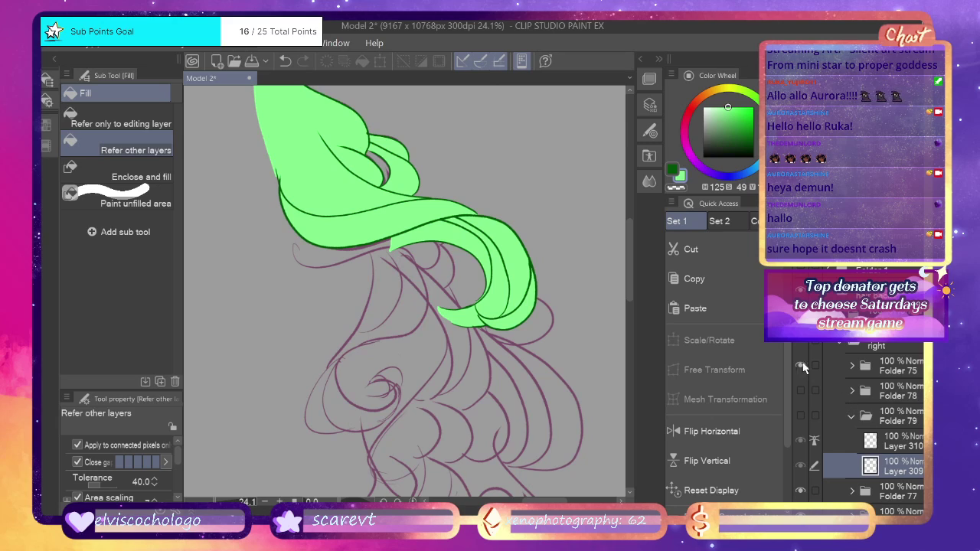
pyautogui.scroll(-3, 858, 422)
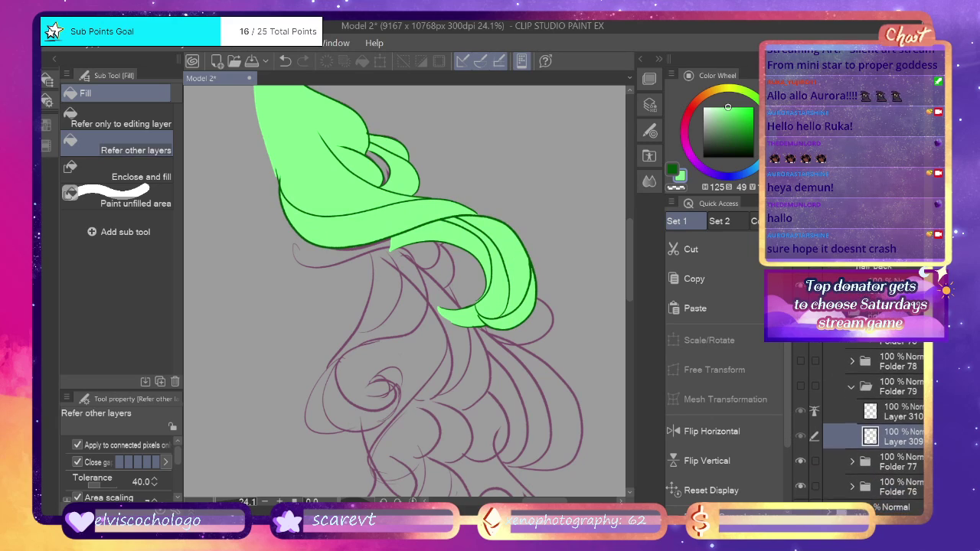
pyautogui.click(800, 415)
pyautogui.click(800, 414)
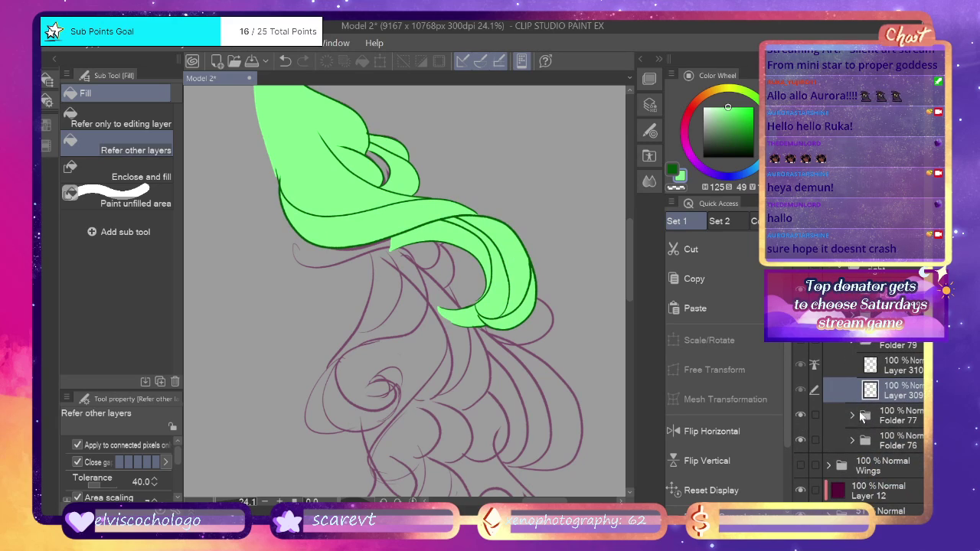
pyautogui.click(852, 415)
pyautogui.click(802, 413)
pyautogui.click(802, 414)
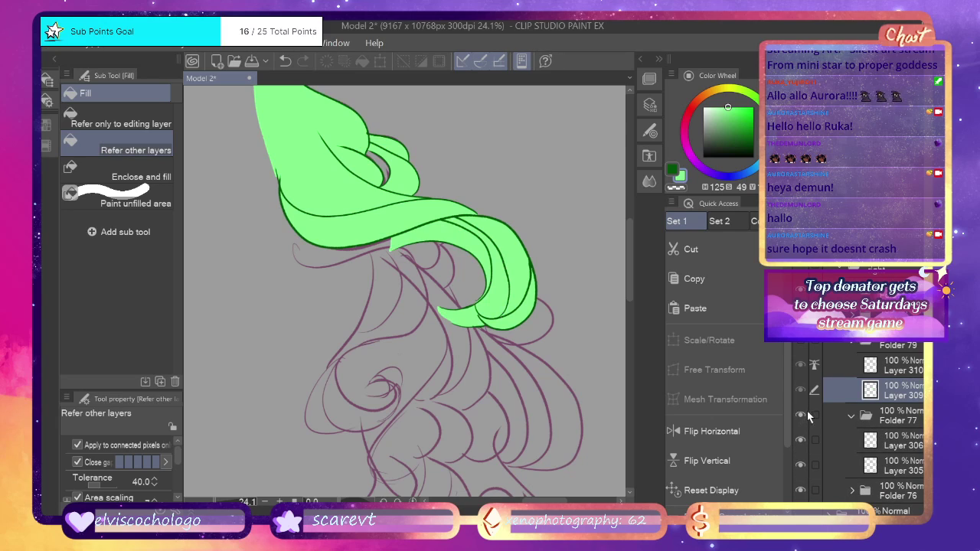
# Ink the lower edge of the strand section beneath the large ribbon in dark green on Layer 306.
pyautogui.click(896, 433)
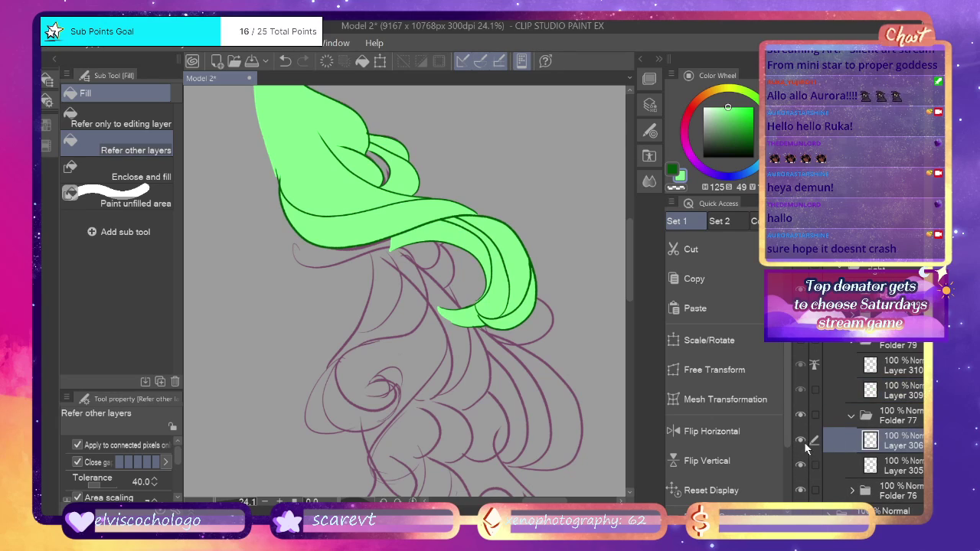
pyautogui.click(674, 170)
pyautogui.press('p')
pyautogui.moveTo(291, 242)
pyautogui.mouseDown()
pyautogui.moveTo(302, 266)
pyautogui.moveTo(395, 245)
pyautogui.mouseUp()
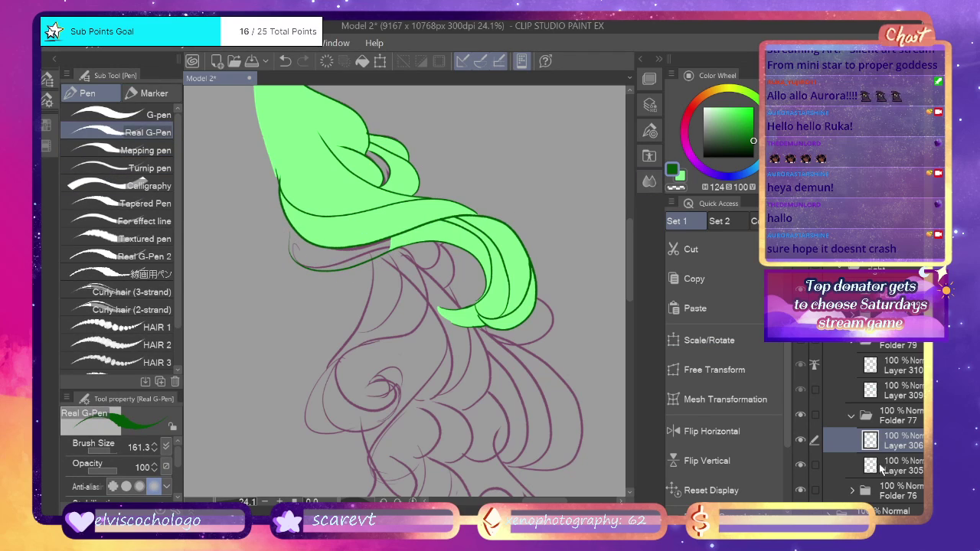
# Hide Folder 75 and make Layer 305 in Folder 77 the active layer.
pyautogui.click(881, 467)
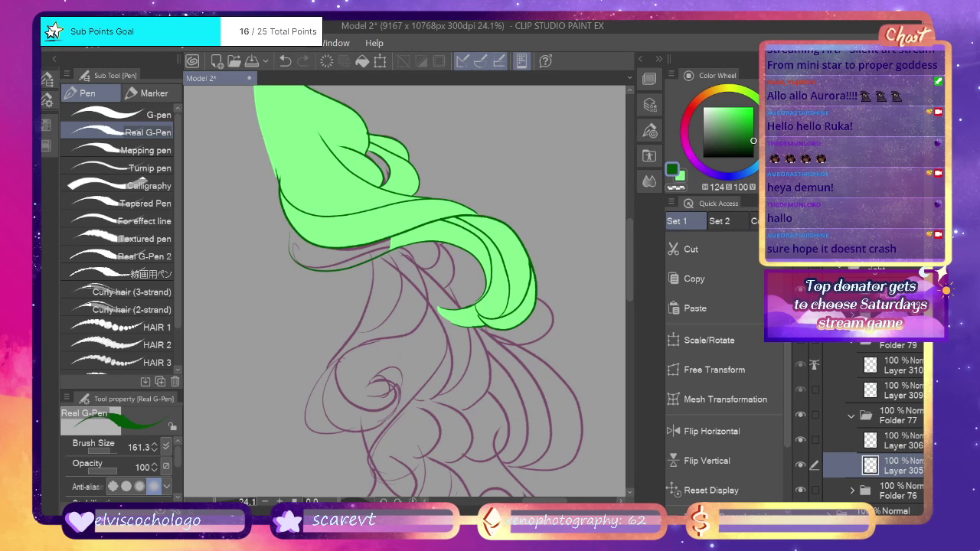
pyautogui.click(801, 285)
pyautogui.click(802, 266)
pyautogui.click(802, 265)
pyautogui.scroll(-2, 858, 421)
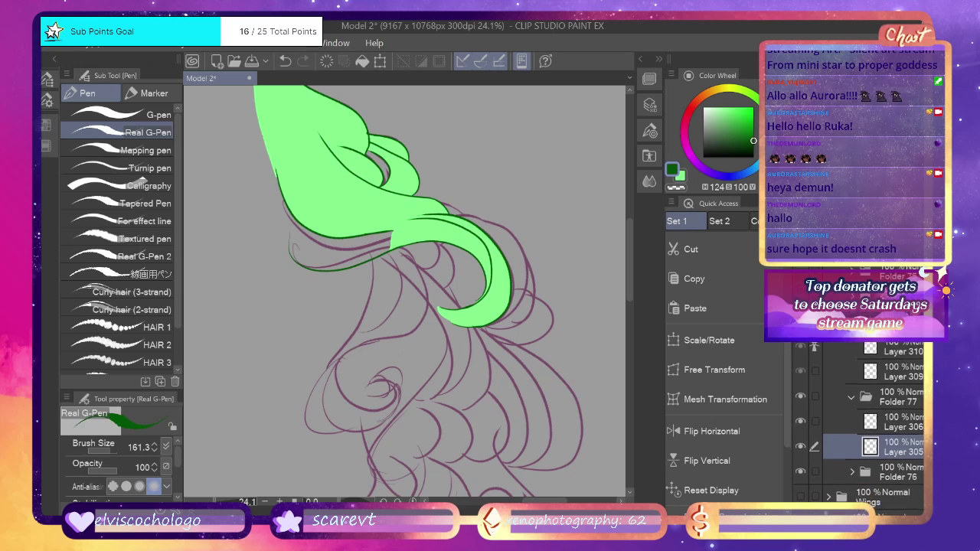
pyautogui.click(895, 417)
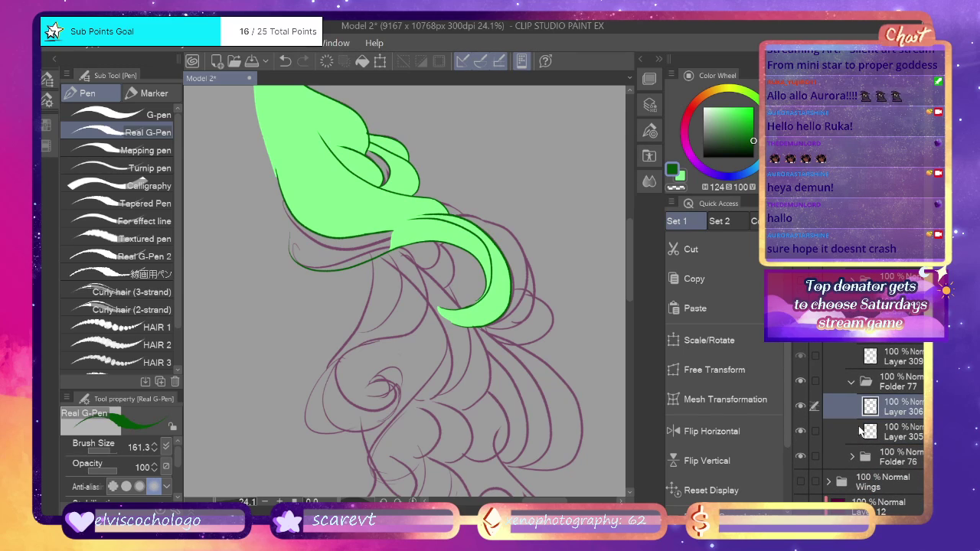
pyautogui.click(864, 430)
# Close the open left end of the section beneath the ribbon in light green and fill the section.
pyautogui.click(680, 174)
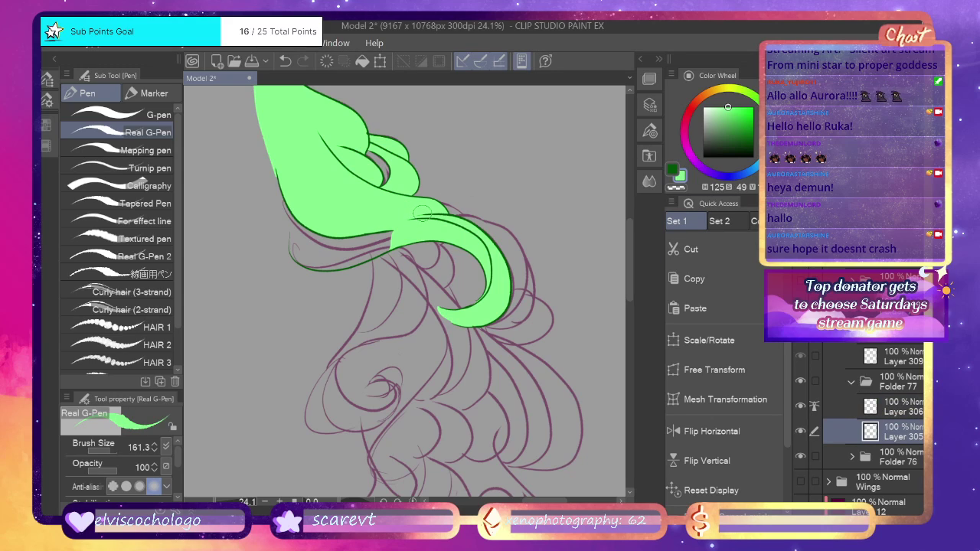
pyautogui.moveTo(296, 220); pyautogui.dragTo(290, 247)
pyautogui.press('g')
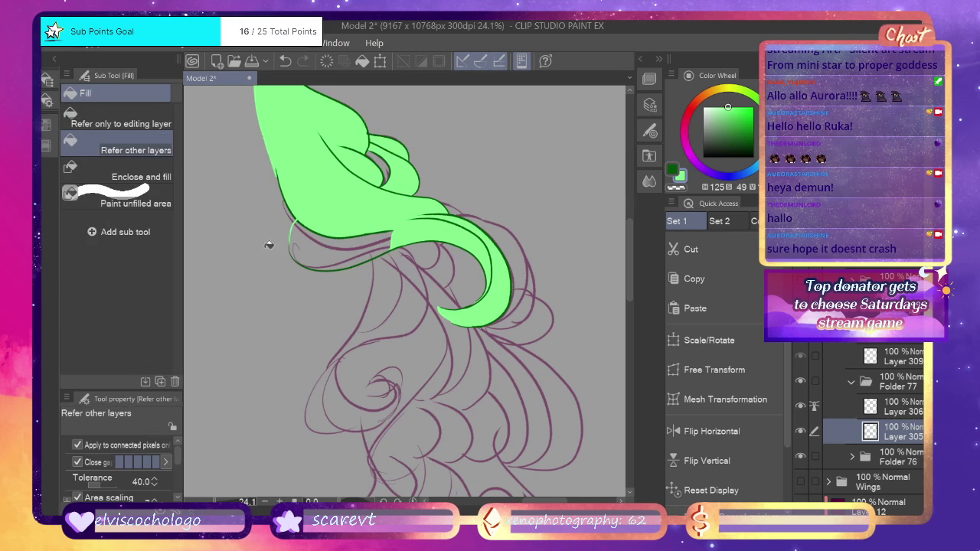
pyautogui.click(394, 239)
# Show Folders 75, 78 and 79 together with the newly filled section.
pyautogui.scroll(-2, 253, 393)
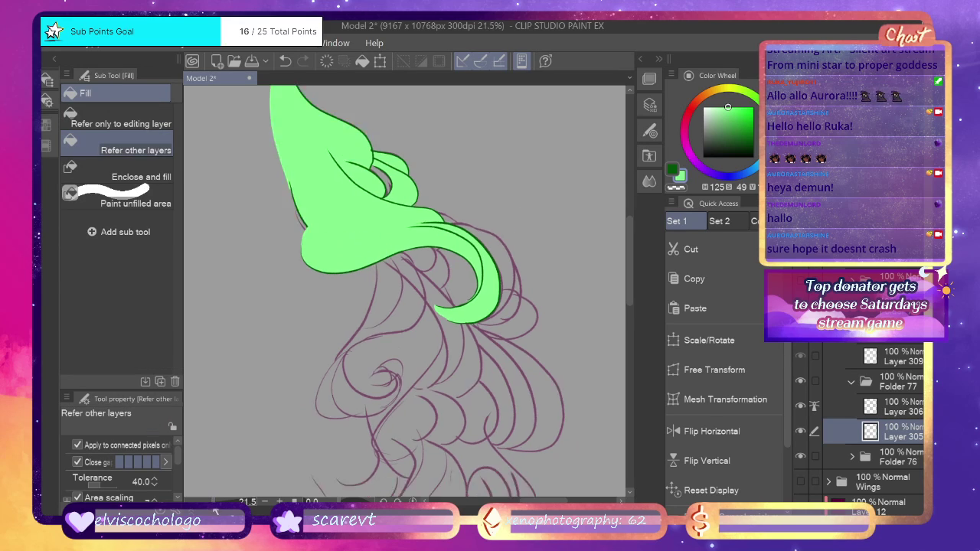
pyautogui.click(801, 279)
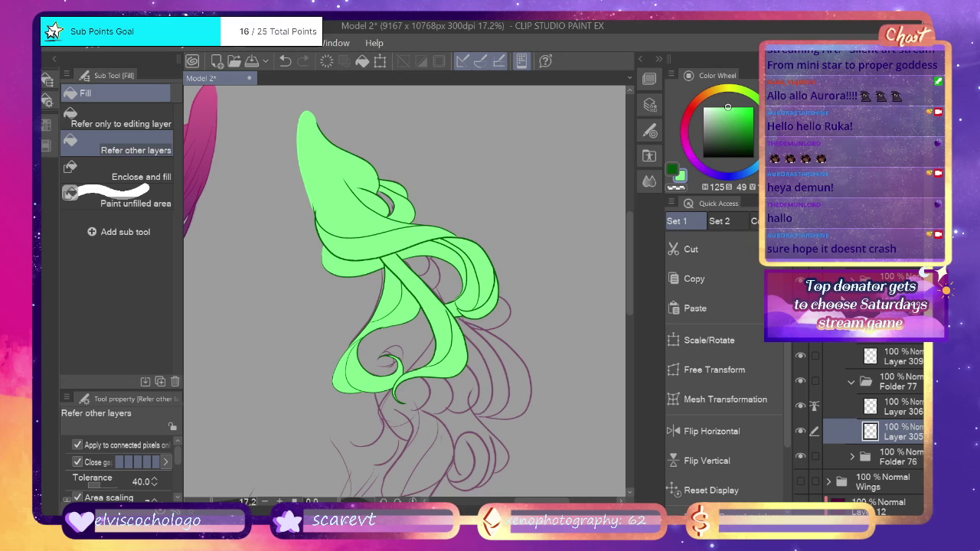
pyautogui.moveTo(212, 508); pyautogui.dragTo(215, 509)
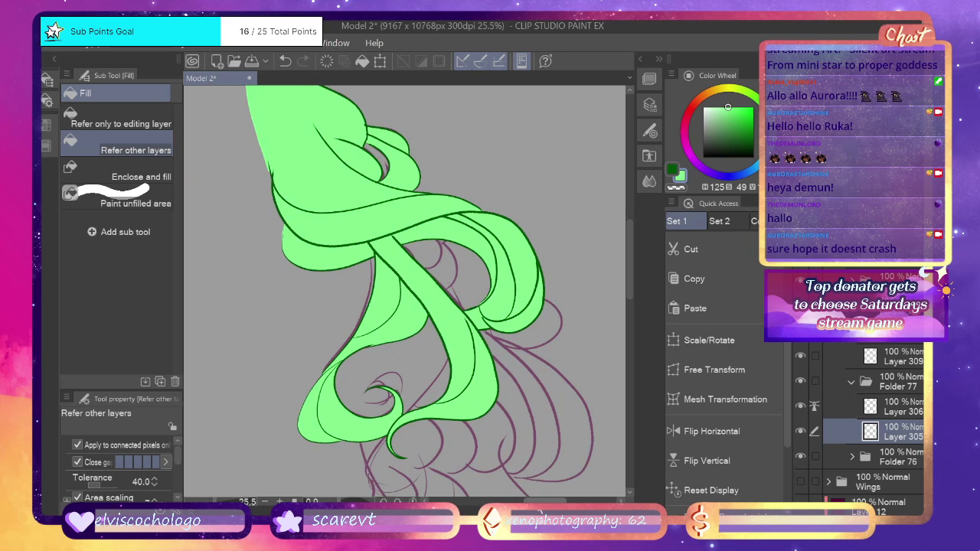
# Add a layer folder with two new layers directly above Folder 76 for the next hair strand.
pyautogui.hscroll(2, 536, 478)
pyautogui.moveTo(628, 262); pyautogui.dragTo(627, 297)
pyautogui.moveTo(215, 509); pyautogui.dragTo(205, 510)
pyautogui.scroll(4, 205, 509)
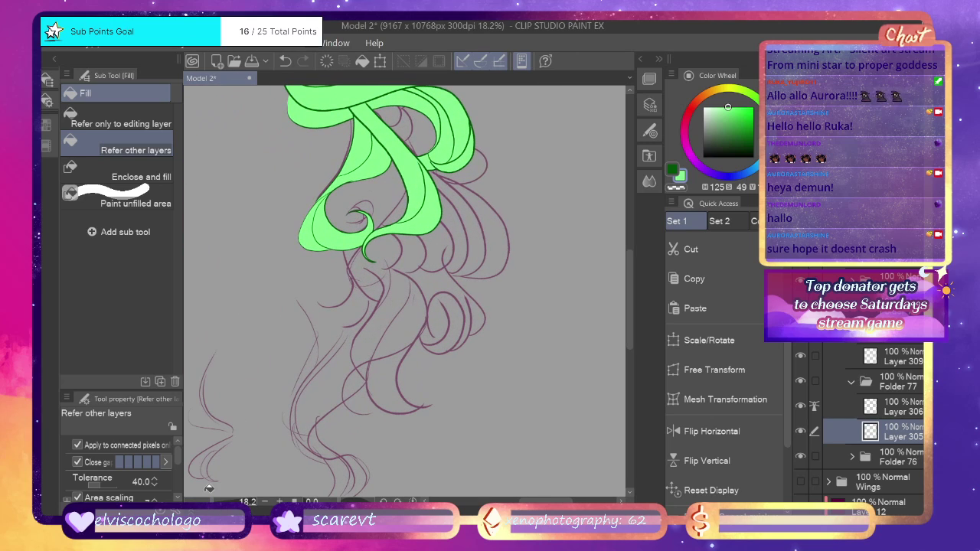
pyautogui.scroll(-2, 857, 361)
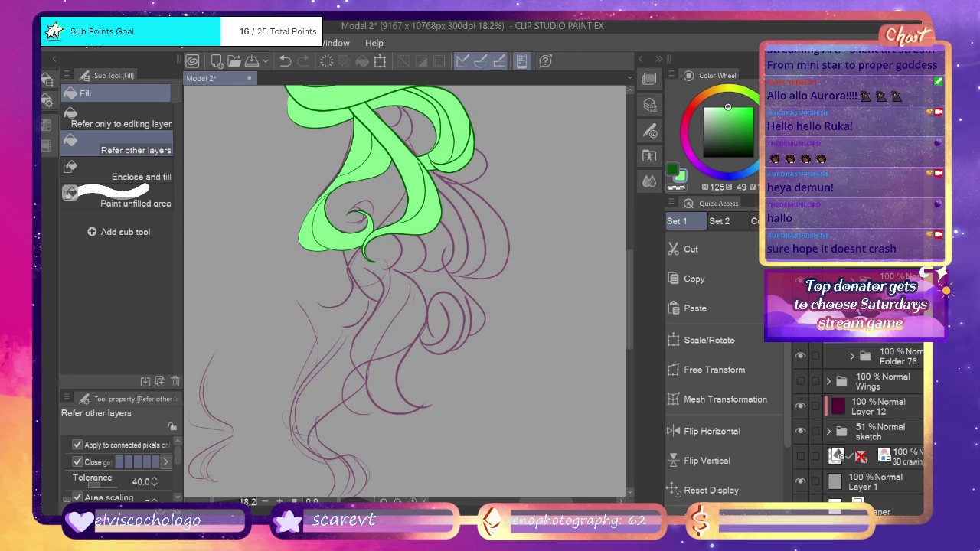
pyautogui.click(801, 305)
pyautogui.click(801, 306)
pyautogui.click(801, 331)
pyautogui.click(801, 331)
pyautogui.click(801, 348)
pyautogui.click(894, 366)
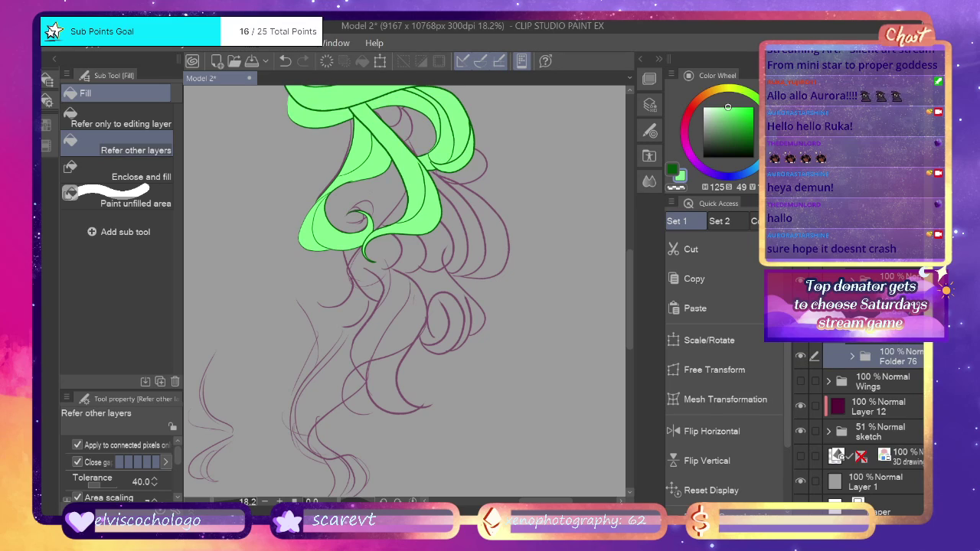
pyautogui.hotkey('ctrl', 'g')
pyautogui.hotkey('ctrl', 'shift', 'n')
pyautogui.hotkey('ctrl', 'shift', 'n')
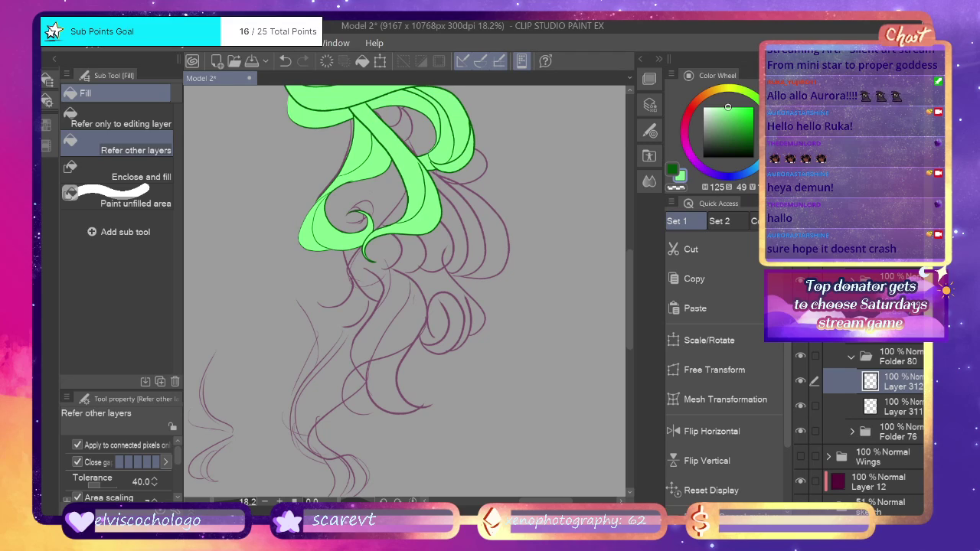
# Set the Real G-Pen to dark green and hide the finished green strand folders that cover the sketch.
pyautogui.press('p')
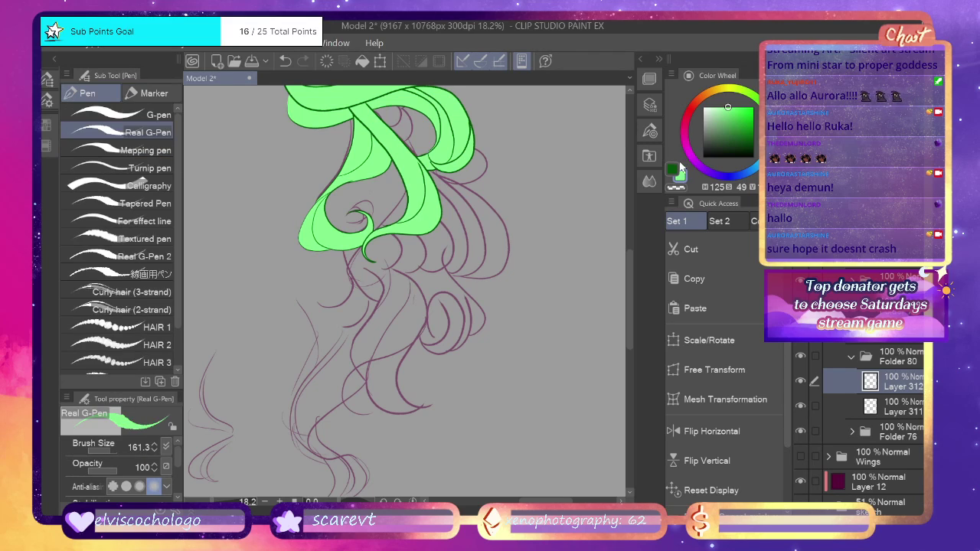
pyautogui.click(677, 169)
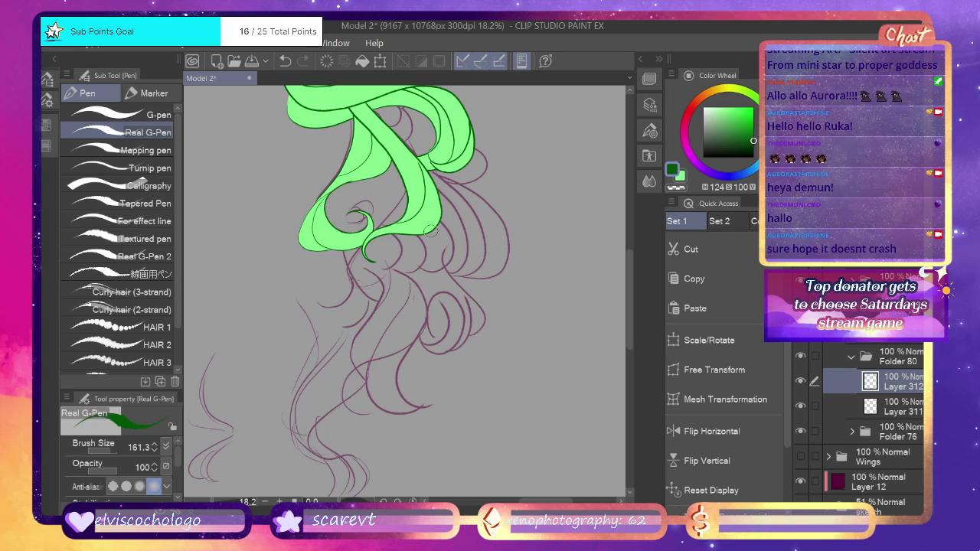
pyautogui.moveTo(534, 501); pyautogui.dragTo(542, 500)
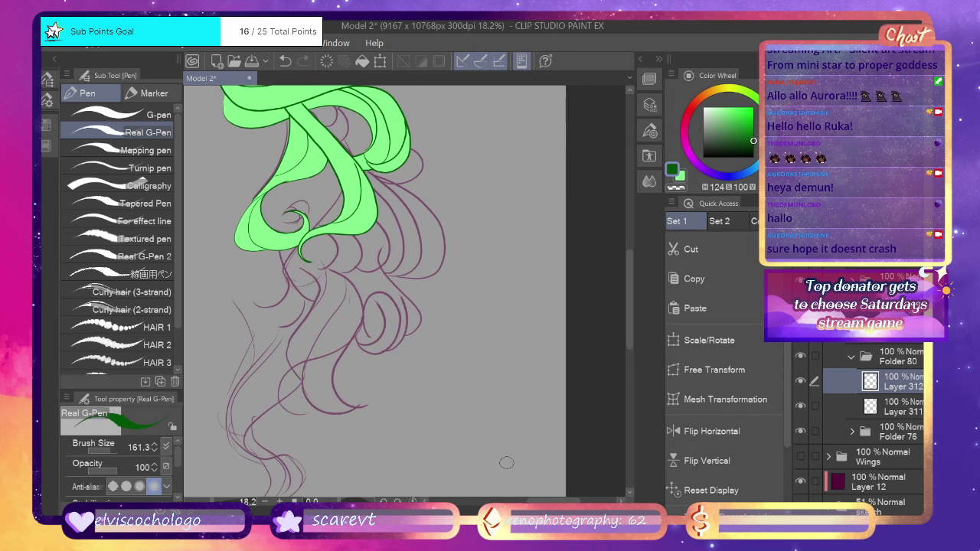
pyautogui.moveTo(206, 502); pyautogui.dragTo(209, 502)
pyautogui.moveTo(629, 274); pyautogui.dragTo(628, 260)
pyautogui.moveTo(381, 334)
pyautogui.mouseDown()
pyautogui.moveTo(400, 318)
pyautogui.moveTo(400, 285)
pyautogui.moveTo(360, 224)
pyautogui.mouseUp()
pyautogui.hotkey('ctrl', 'z')
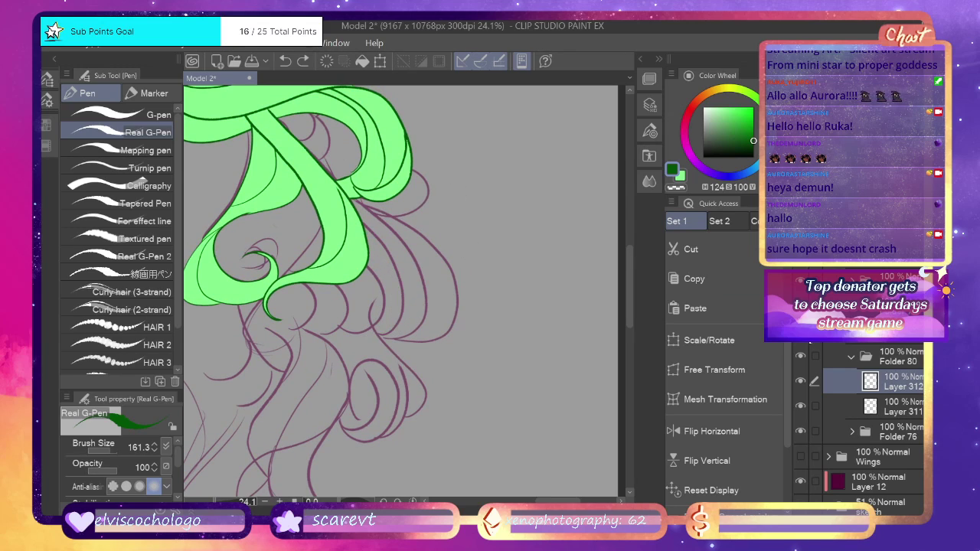
pyautogui.hotkey('ctrl', 'z')
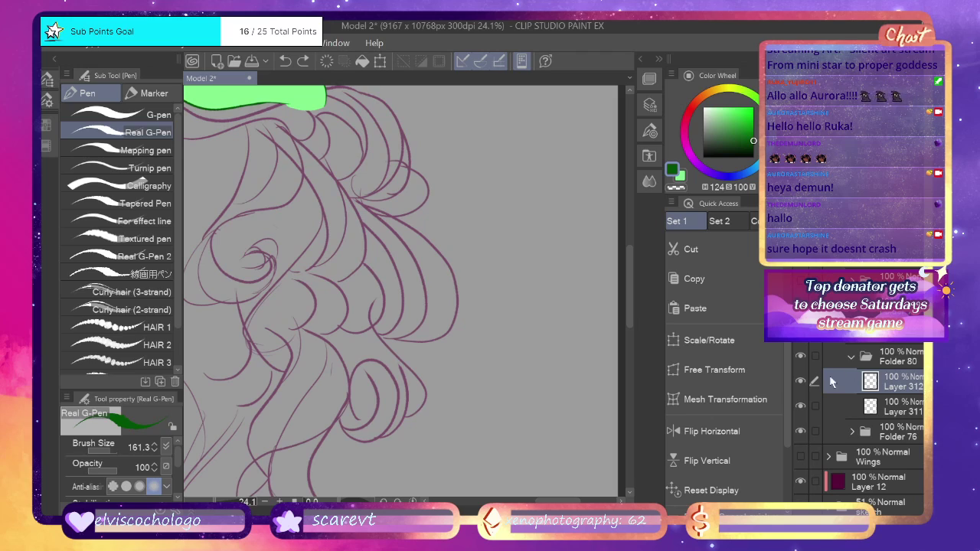
# Ink the sketched looping strand's outer edge and its narrower front section in dark green on Layer 312.
pyautogui.moveTo(358, 334)
pyautogui.mouseDown()
pyautogui.moveTo(392, 319)
pyautogui.moveTo(400, 286)
pyautogui.moveTo(312, 159)
pyautogui.moveTo(401, 292)
pyautogui.moveTo(381, 335)
pyautogui.moveTo(365, 338)
pyautogui.moveTo(405, 336)
pyautogui.moveTo(422, 315)
pyautogui.moveTo(419, 274)
pyautogui.moveTo(382, 214)
pyautogui.moveTo(455, 279)
pyautogui.moveTo(450, 322)
pyautogui.moveTo(403, 337)
pyautogui.moveTo(442, 334)
pyautogui.moveTo(456, 308)
pyautogui.moveTo(415, 233)
pyautogui.moveTo(455, 282)
pyautogui.mouseUp()
pyautogui.hotkey('ctrl', 'z')
pyautogui.hotkey('ctrl', 'z')
pyautogui.hotkey('ctrl', 'z')
pyautogui.hotkey('ctrl', 'z')
pyautogui.moveTo(358, 200)
pyautogui.mouseDown()
pyautogui.moveTo(451, 262)
pyautogui.moveTo(459, 308)
pyautogui.moveTo(440, 337)
pyautogui.moveTo(398, 338)
pyautogui.moveTo(425, 344)
pyautogui.moveTo(455, 324)
pyautogui.moveTo(463, 281)
pyautogui.moveTo(426, 238)
pyautogui.moveTo(357, 201)
pyautogui.mouseUp()
pyautogui.hotkey('ctrl', 'z')
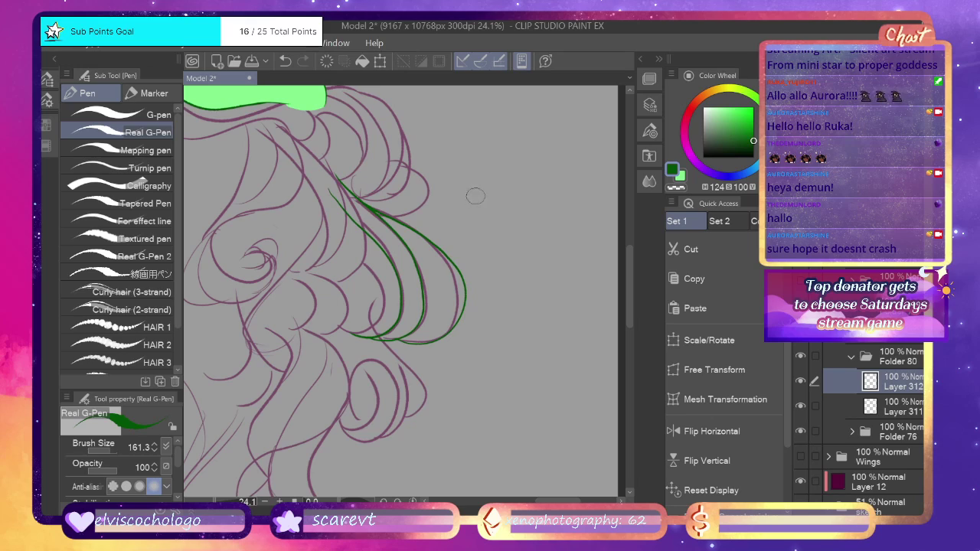
# Ink the inner edge of the strand's outer loop in dark green on Layer 312.
pyautogui.moveTo(406, 337)
pyautogui.mouseDown()
pyautogui.moveTo(449, 285)
pyautogui.moveTo(378, 206)
pyautogui.moveTo(396, 211)
pyautogui.moveTo(387, 222)
pyautogui.moveTo(431, 256)
pyautogui.moveTo(452, 306)
pyautogui.moveTo(405, 336)
pyautogui.mouseUp()
pyautogui.hotkey('ctrl', 'z')
pyautogui.hotkey('ctrl', 'z')
pyautogui.hotkey('ctrl', 'y')
pyautogui.moveTo(412, 330)
pyautogui.mouseDown()
pyautogui.moveTo(449, 313)
pyautogui.moveTo(449, 287)
pyautogui.moveTo(397, 235)
pyautogui.moveTo(397, 203)
pyautogui.mouseUp()
pyautogui.hotkey('ctrl', 'z')
pyautogui.moveTo(430, 330)
pyautogui.mouseDown()
pyautogui.moveTo(451, 295)
pyautogui.moveTo(437, 266)
pyautogui.moveTo(395, 203)
pyautogui.mouseUp()
# Close and fill both sections of the looping strand in light green on Layer 311, and show the hidden green hair folders.
pyautogui.press('g')
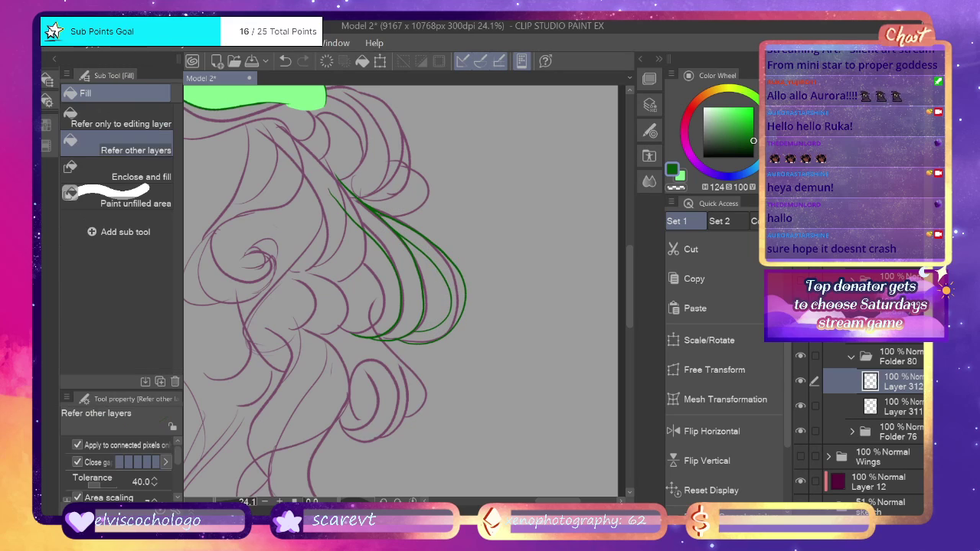
pyautogui.click(889, 408)
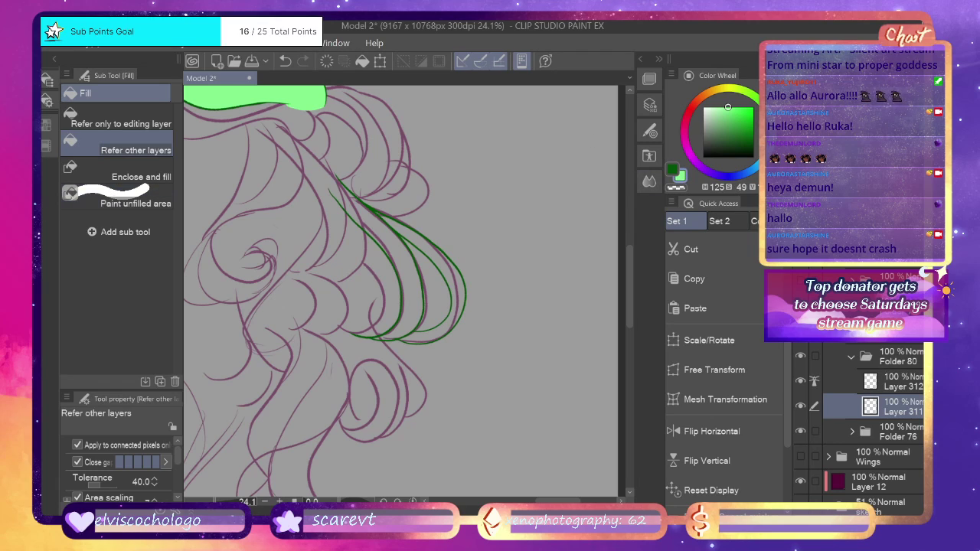
pyautogui.press('p')
pyautogui.moveTo(325, 170); pyautogui.dragTo(344, 198)
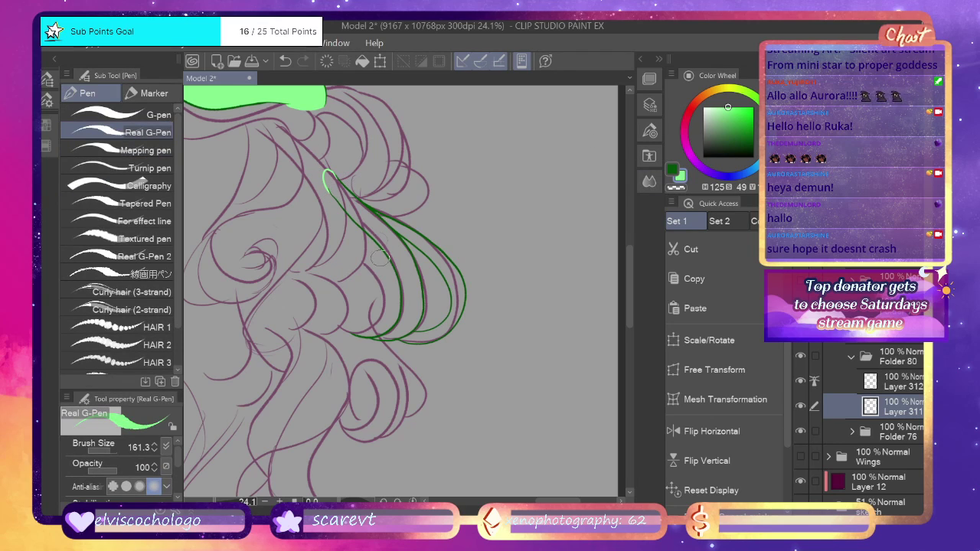
pyautogui.press('g')
pyautogui.click(413, 287)
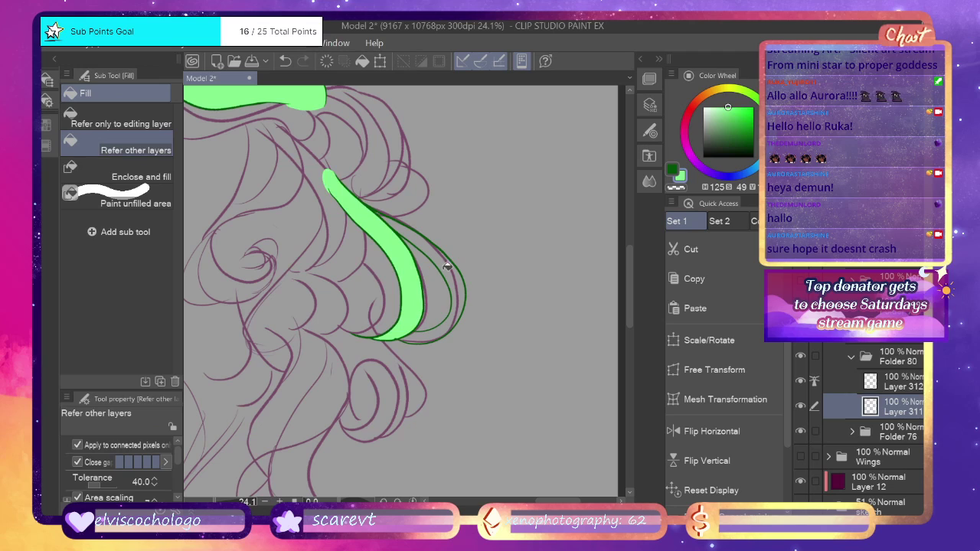
pyautogui.click(447, 266)
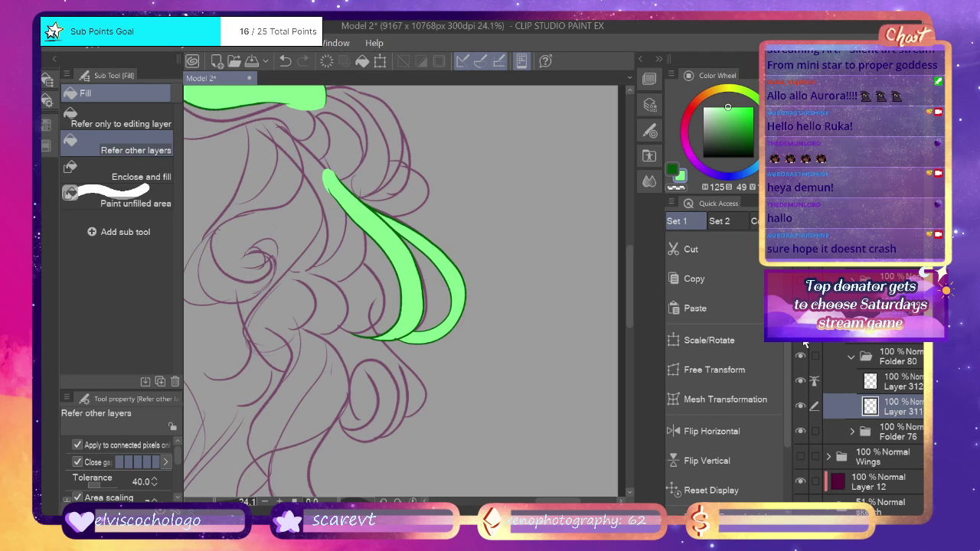
pyautogui.click(801, 280)
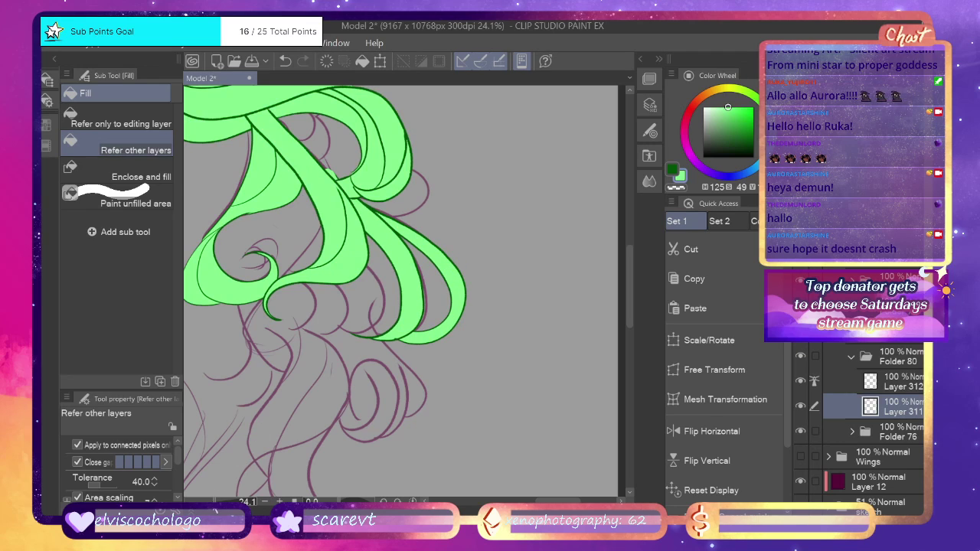
# Collapse Folder 80 and add a layer folder with two new layers above Folder 76.
pyautogui.scroll(-5, 252, 467)
pyautogui.scroll(4, 216, 486)
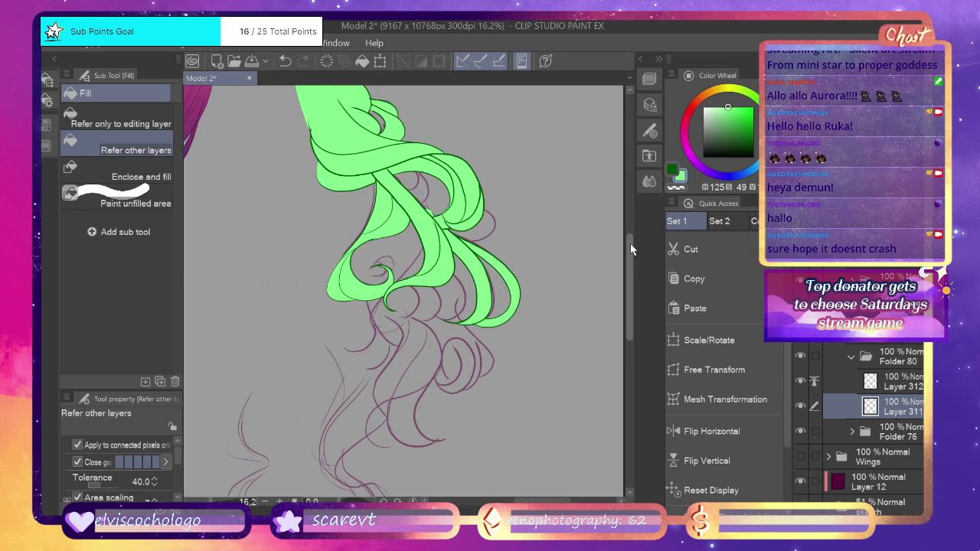
pyautogui.moveTo(631, 243); pyautogui.dragTo(632, 263)
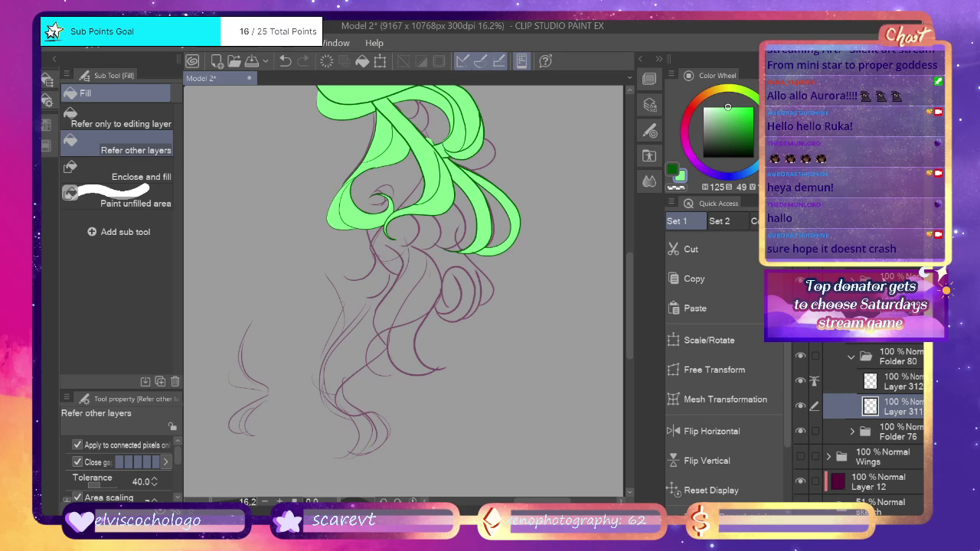
pyautogui.click(850, 360)
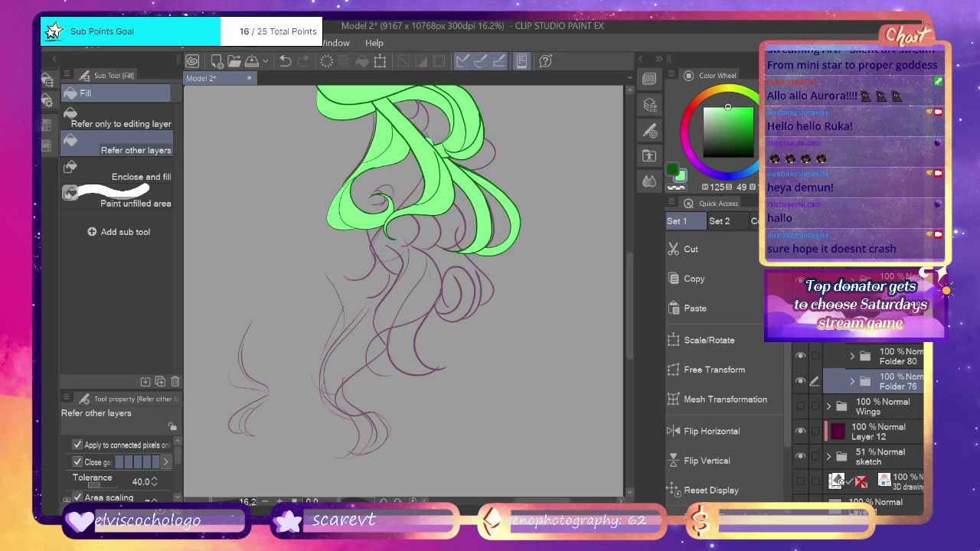
pyautogui.hotkey('ctrl', 'g')
pyautogui.hotkey('ctrl', 'shift', 'n')
pyautogui.hotkey('ctrl', 'shift', 'n')
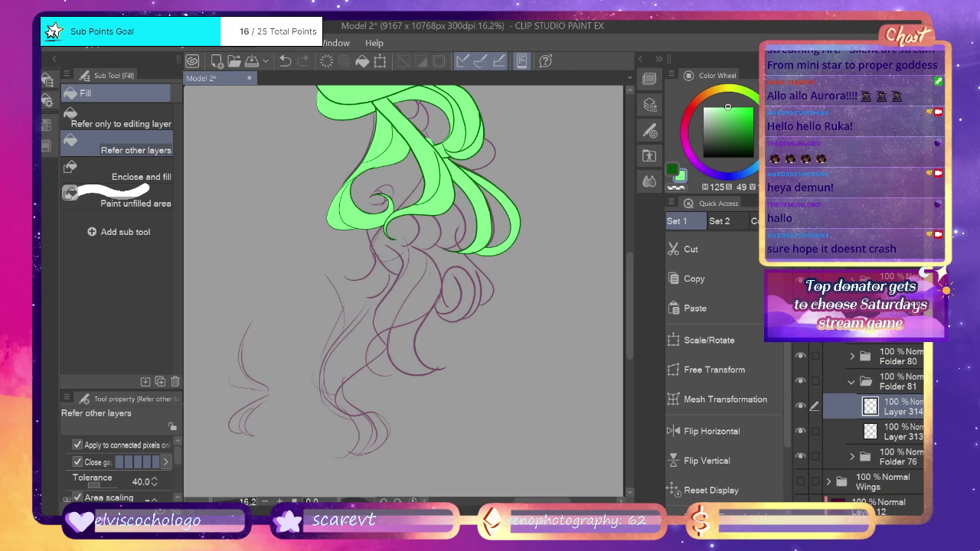
pyautogui.press('p')
pyautogui.click(754, 140)
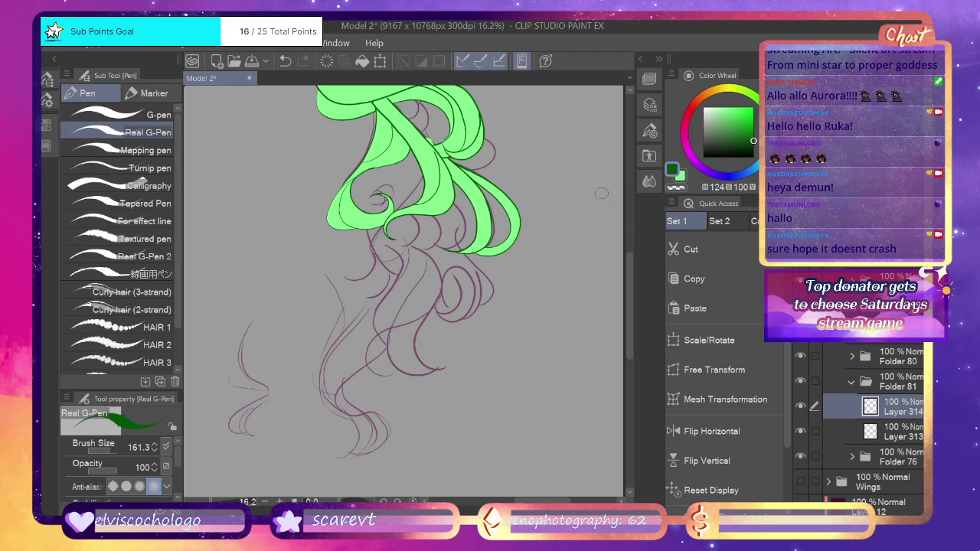
pyautogui.scroll(2, 483, 419)
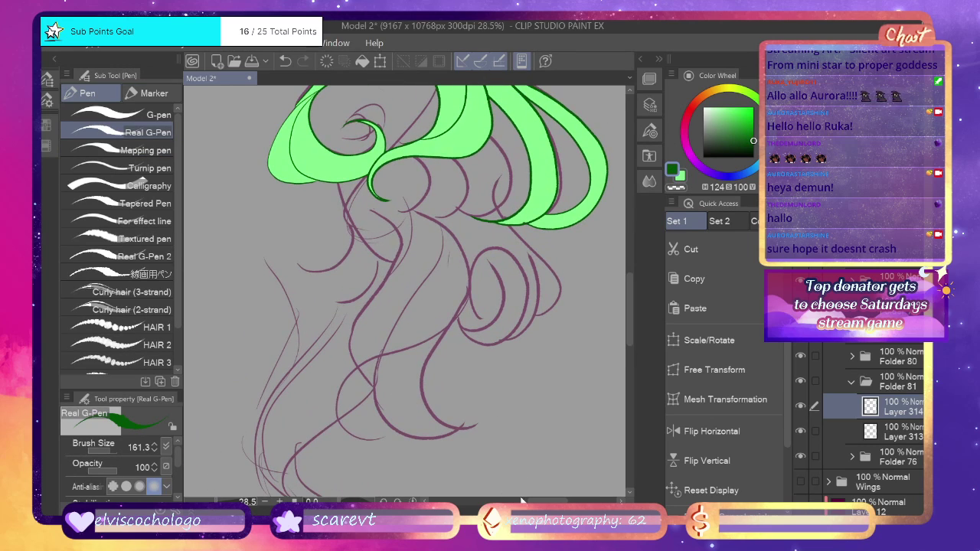
pyautogui.scroll(2, 506, 272)
pyautogui.moveTo(433, 155)
pyautogui.mouseDown()
pyautogui.moveTo(448, 198)
pyautogui.moveTo(504, 257)
pyautogui.moveTo(506, 282)
pyautogui.moveTo(485, 311)
pyautogui.moveTo(439, 159)
pyautogui.moveTo(460, 218)
pyautogui.moveTo(496, 250)
pyautogui.moveTo(505, 277)
pyautogui.moveTo(477, 317)
pyautogui.mouseUp()
pyautogui.hotkey('ctrl', 'z')
pyautogui.hotkey('ctrl', 'z')
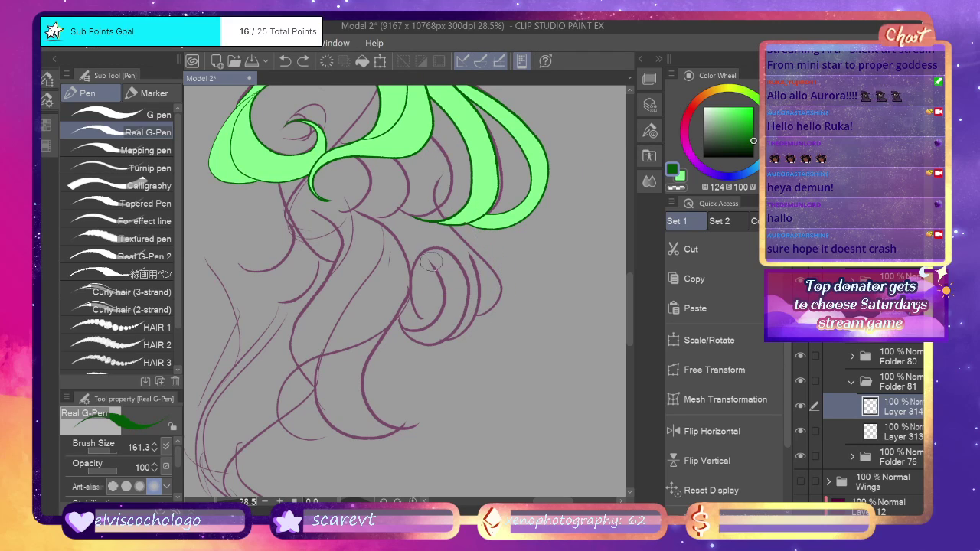
pyautogui.moveTo(425, 261)
pyautogui.mouseDown()
pyautogui.moveTo(452, 280)
pyautogui.moveTo(451, 310)
pyautogui.moveTo(411, 330)
pyautogui.moveTo(452, 311)
pyautogui.moveTo(432, 267)
pyautogui.mouseUp()
pyautogui.hotkey('ctrl', 'z')
pyautogui.moveTo(404, 315)
pyautogui.mouseDown()
pyautogui.moveTo(423, 348)
pyautogui.moveTo(458, 333)
pyautogui.moveTo(468, 288)
pyautogui.moveTo(442, 249)
pyautogui.moveTo(405, 283)
pyautogui.moveTo(425, 323)
pyautogui.mouseUp()
pyautogui.hotkey('ctrl', 'z')
pyautogui.hotkey('ctrl', 'z')
pyautogui.hotkey('ctrl', 'z')
pyautogui.hotkey('ctrl', 'z')
# Copy the folder of the blue rolled curl from the finished hair and paste it above Layer 314 in Folder 81.
pyautogui.moveTo(229, 502); pyautogui.dragTo(214, 502)
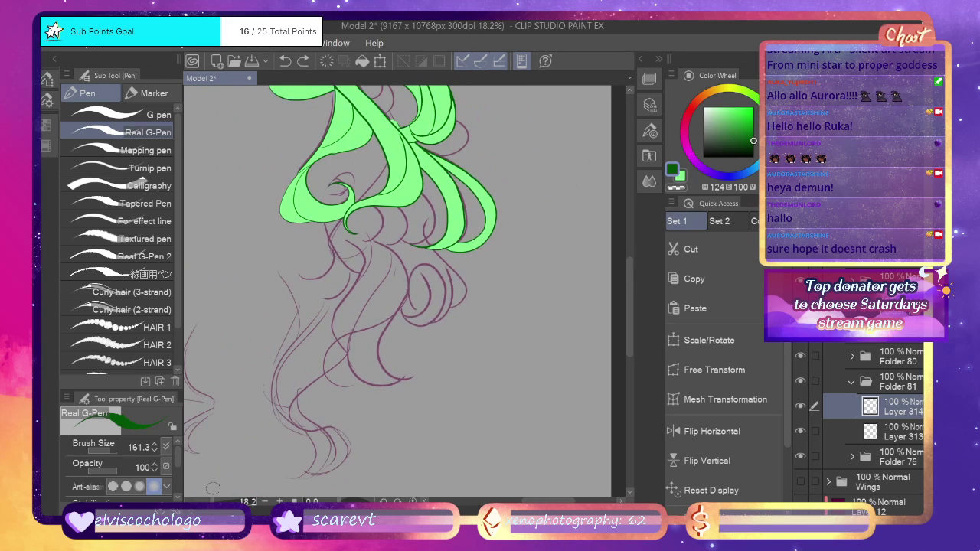
pyautogui.moveTo(554, 501); pyautogui.dragTo(507, 498)
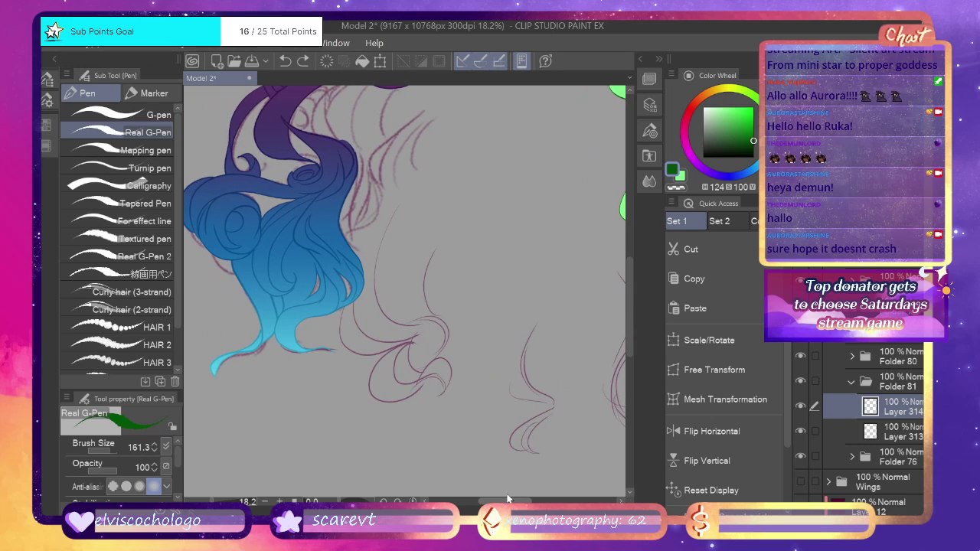
pyautogui.scroll(5, 873, 429)
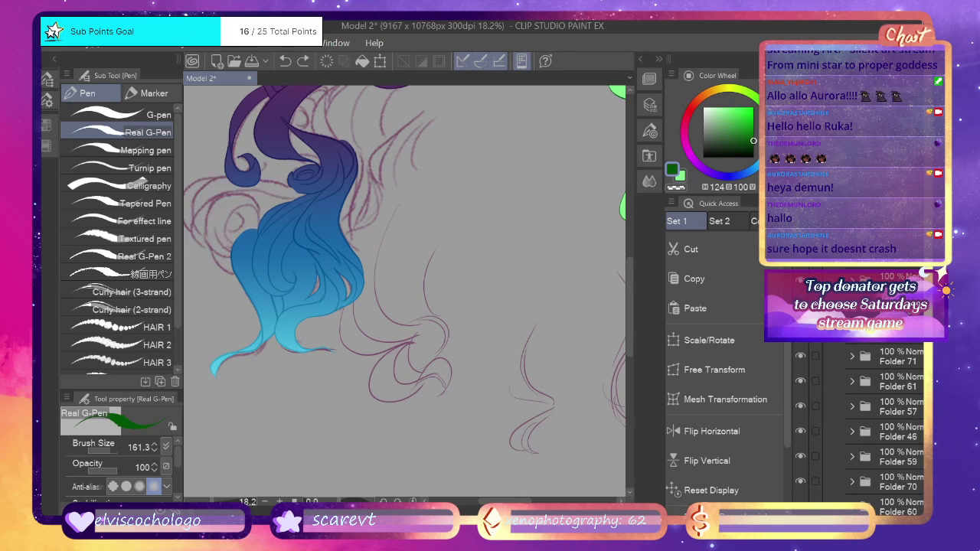
pyautogui.click(800, 305)
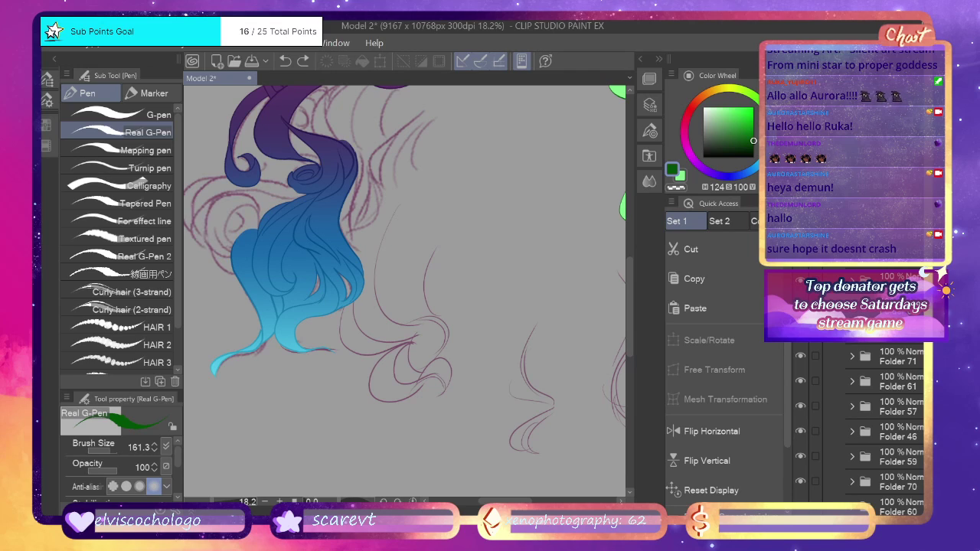
pyautogui.hotkey('ctrl', 'z')
pyautogui.hotkey('ctrl', 'z')
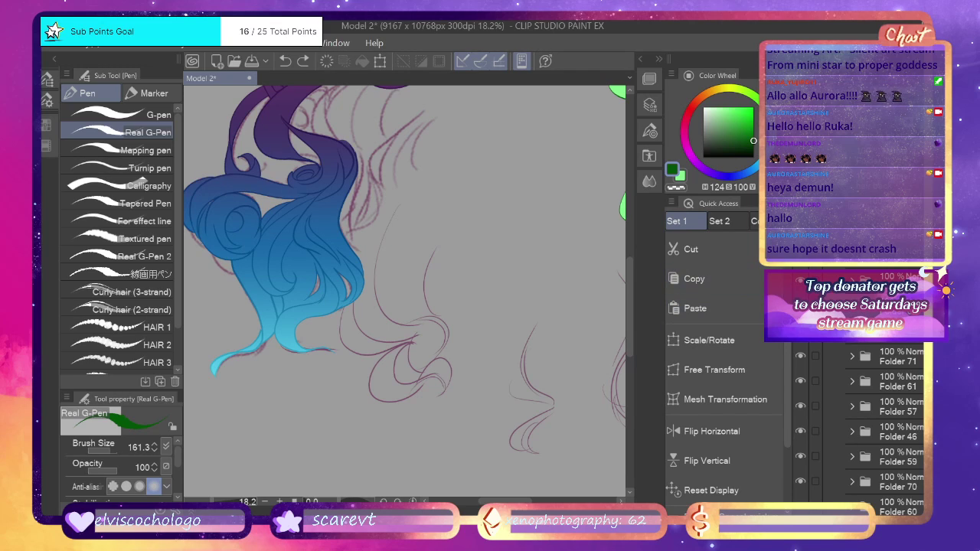
pyautogui.scroll(-5, 862, 421)
pyautogui.click(885, 409)
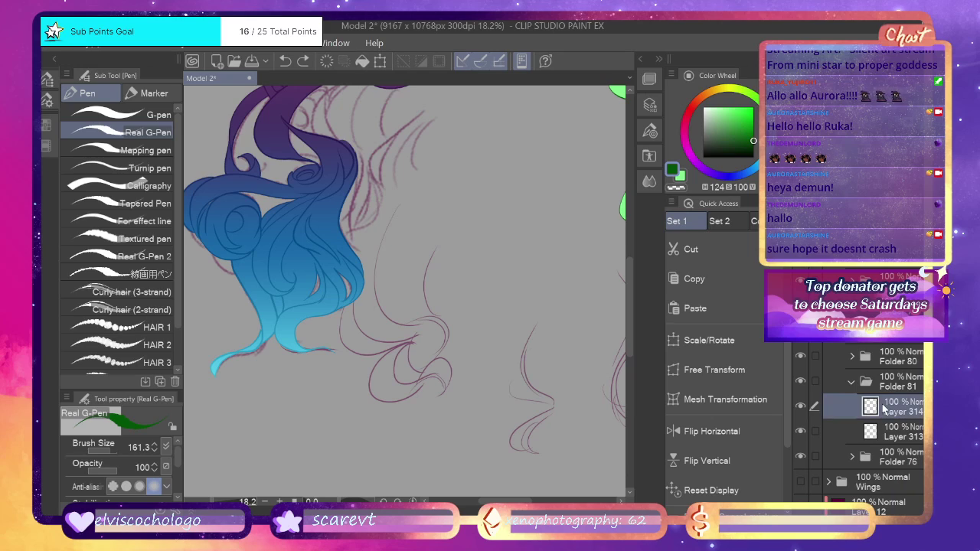
pyautogui.click(720, 310)
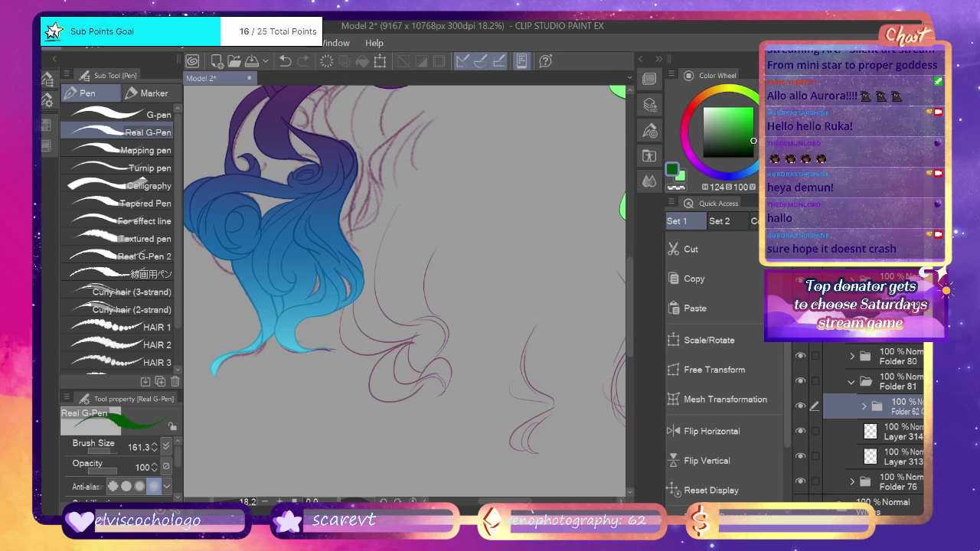
# Flip the pasted curl horizontally and move it onto the sketched curl beneath the green looping strand.
pyautogui.click(709, 340)
pyautogui.moveTo(521, 502); pyautogui.dragTo(542, 502)
pyautogui.moveTo(525, 309); pyautogui.dragTo(505, 379)
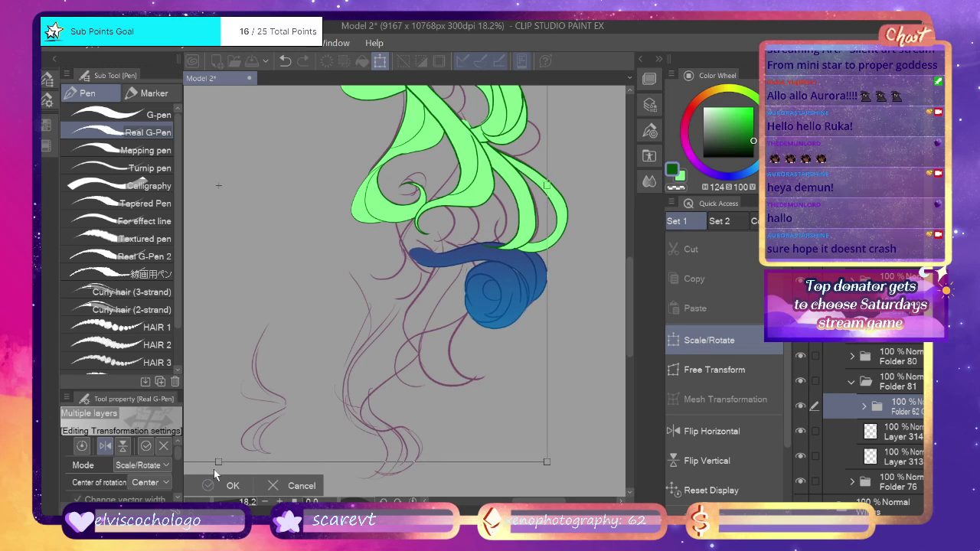
pyautogui.click(232, 485)
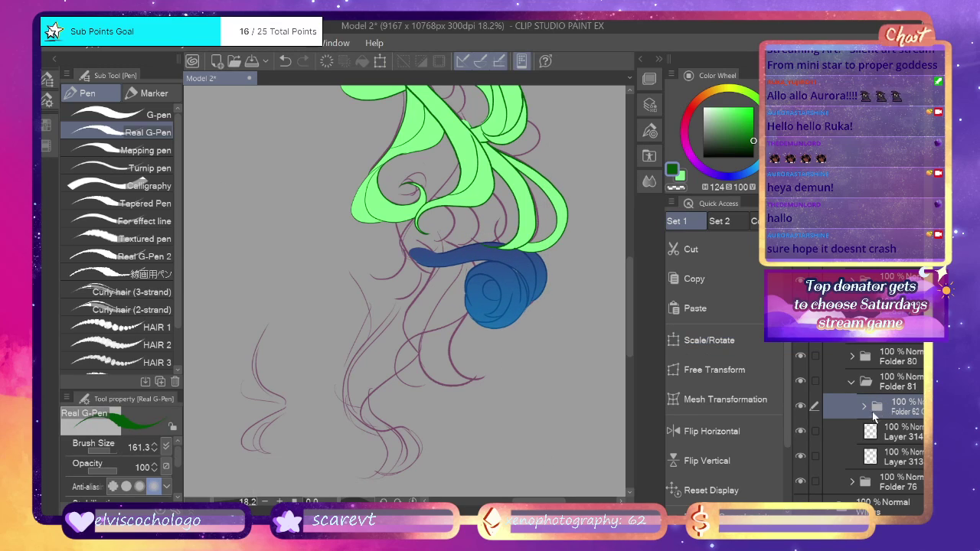
# Delete the colour layer over the lines and the blue gradient layer in the pasted curl's folder.
pyautogui.click(878, 408)
pyautogui.click(902, 432)
pyautogui.click(802, 430)
pyautogui.press('Delete')
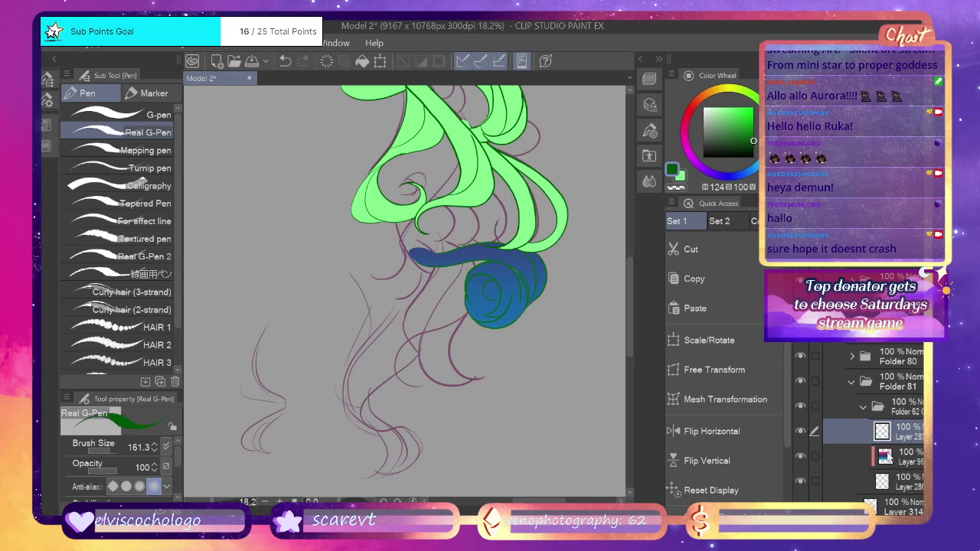
pyautogui.click(889, 458)
pyautogui.press('Delete')
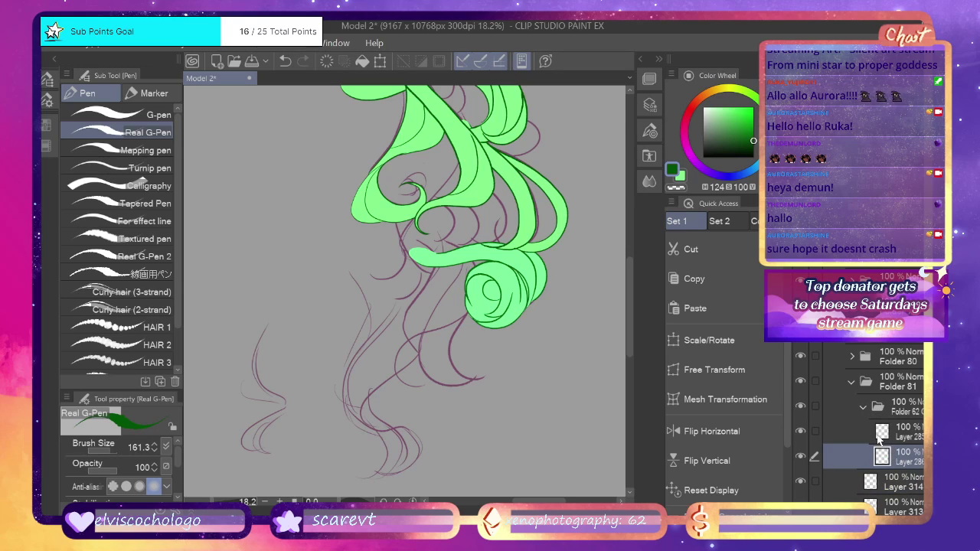
# Erase the fill and the lines of the loose tail at the start of the pasted curl on its two layers.
pyautogui.moveTo(415, 261)
pyautogui.mouseDown()
pyautogui.moveTo(393, 299)
pyautogui.moveTo(429, 292)
pyautogui.moveTo(471, 249)
pyautogui.moveTo(498, 235)
pyautogui.moveTo(477, 256)
pyautogui.moveTo(498, 239)
pyautogui.mouseUp()
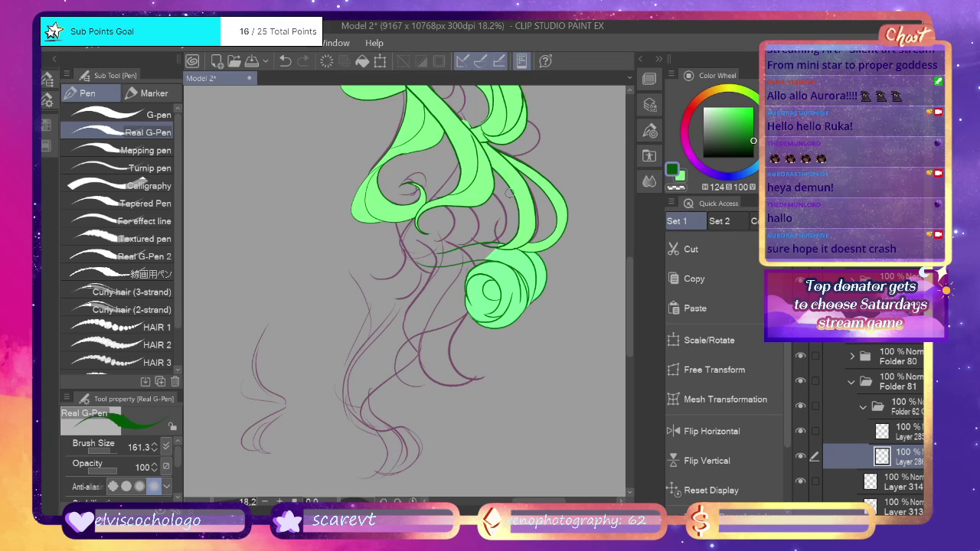
pyautogui.click(883, 428)
pyautogui.moveTo(423, 258); pyautogui.dragTo(473, 236)
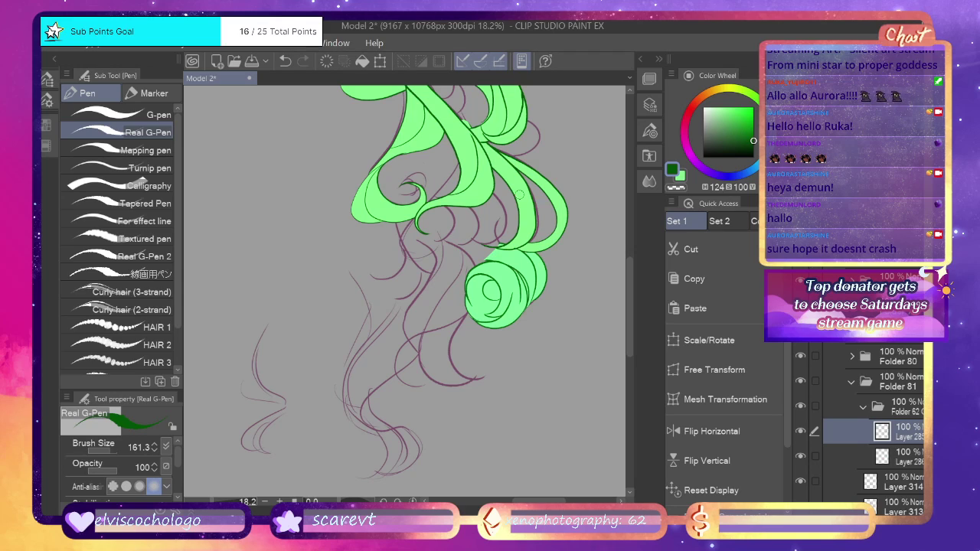
# Delete the empty layers Layer 314 and Layer 313 from Folder 81.
pyautogui.click(218, 510)
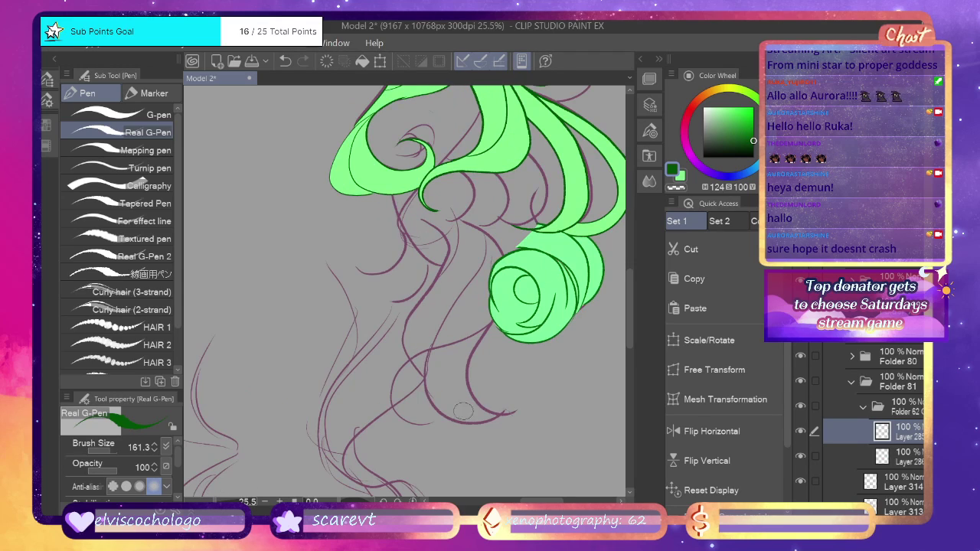
pyautogui.moveTo(546, 501); pyautogui.dragTo(552, 501)
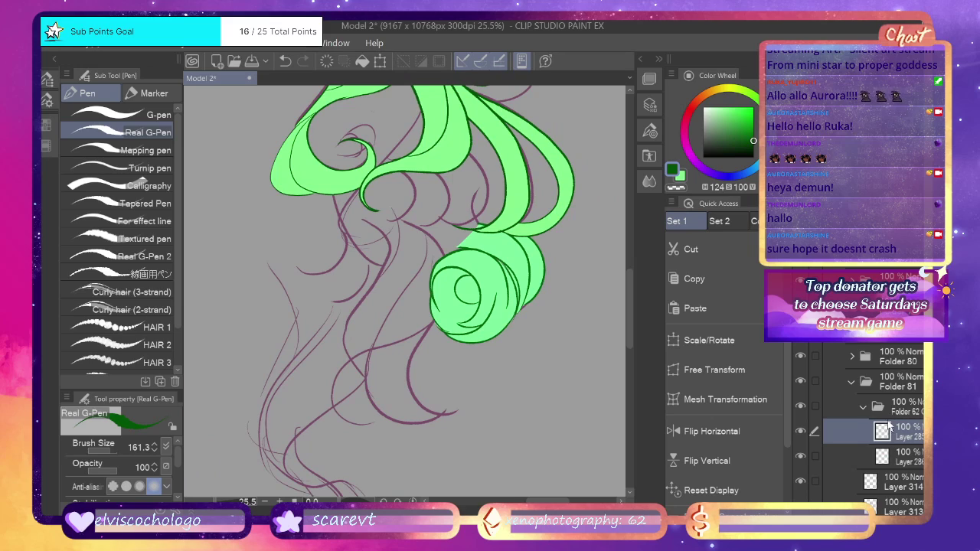
pyautogui.scroll(-3, 857, 429)
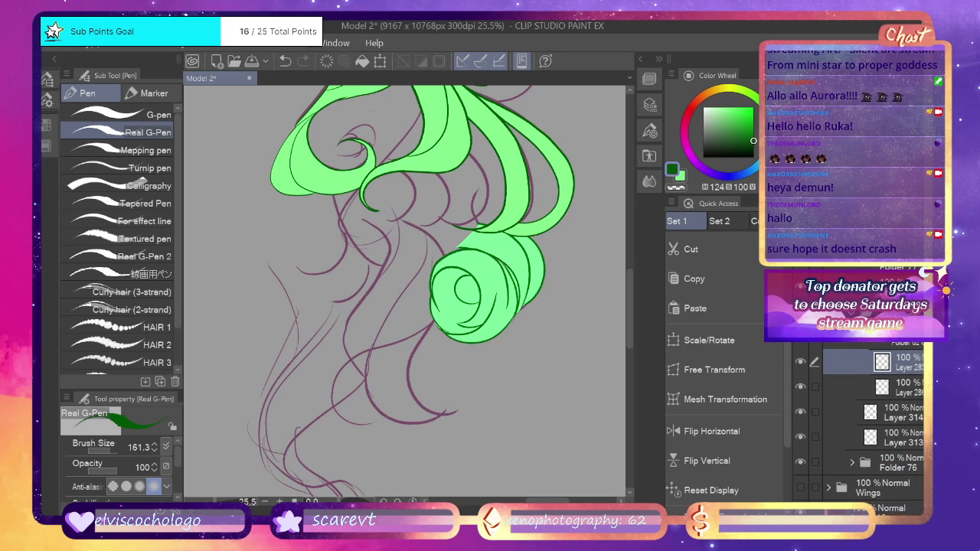
pyautogui.click(876, 410)
pyautogui.click(815, 437)
pyautogui.press('Delete')
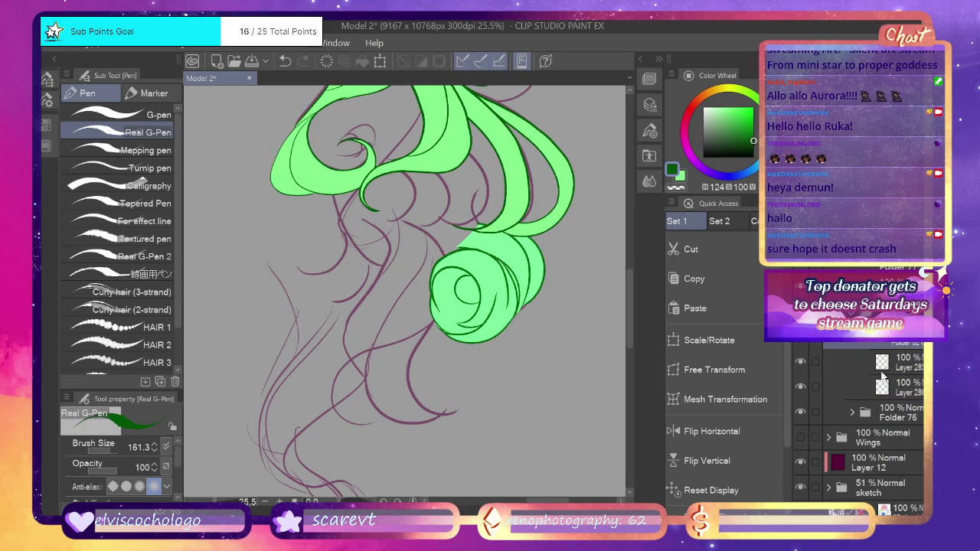
# Move the pasted curl's line and colour layers out of their subfolder into Folder 81 and delete the emptied subfolder.
pyautogui.click(889, 367)
pyautogui.moveTo(892, 366); pyautogui.dragTo(893, 397)
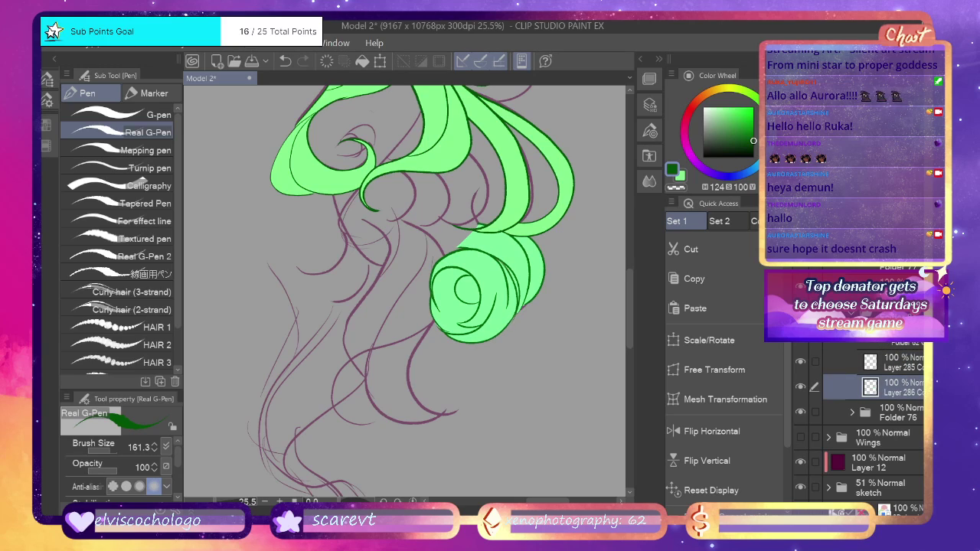
pyautogui.click(901, 348)
pyautogui.press('Delete')
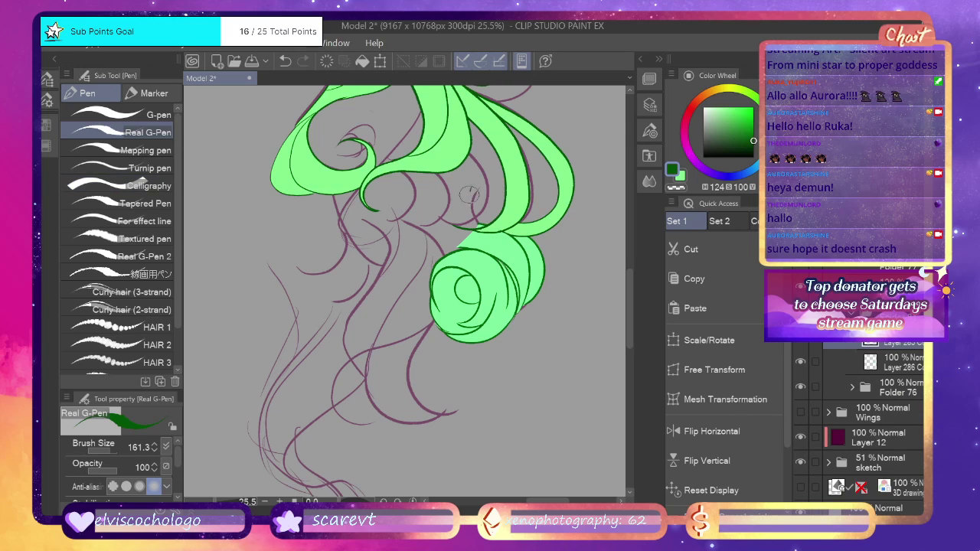
# Ink the two dark green contours of the strand rising from the rolled curl, on the curl's line layer.
pyautogui.hotkey('ctrl', 'z')
pyautogui.moveTo(480, 223); pyautogui.dragTo(478, 184)
pyautogui.hotkey('ctrl', 'z')
pyautogui.hotkey('ctrl', 'z')
pyautogui.moveTo(457, 249)
pyautogui.mouseDown()
pyautogui.moveTo(415, 196)
pyautogui.moveTo(488, 136)
pyautogui.moveTo(434, 198)
pyautogui.moveTo(432, 184)
pyautogui.moveTo(415, 227)
pyautogui.moveTo(460, 247)
pyautogui.mouseUp()
pyautogui.hotkey('ctrl', 'z')
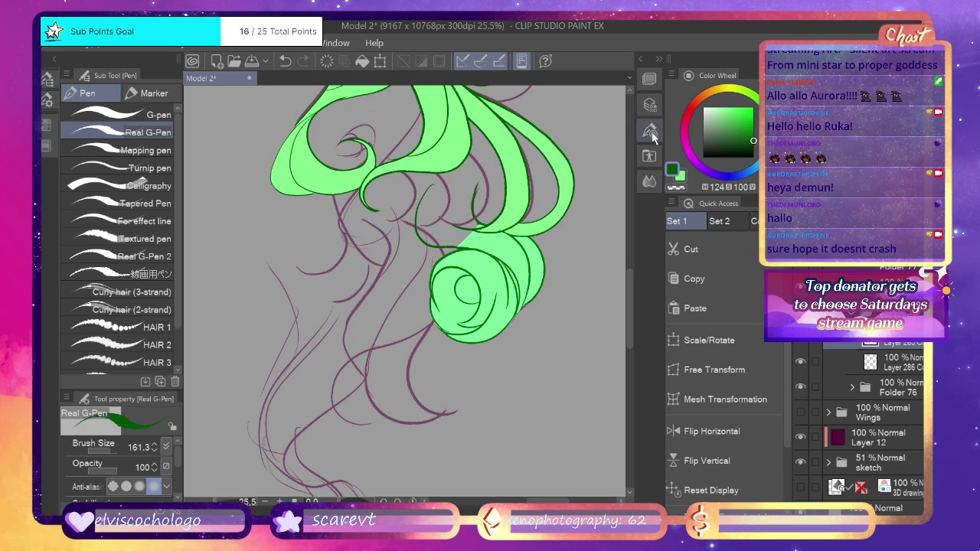
# Close the open top of the rising strand with light green on the curl's colour layer and fill the strand.
pyautogui.click(894, 361)
pyautogui.click(894, 343)
pyautogui.click(888, 366)
pyautogui.click(680, 177)
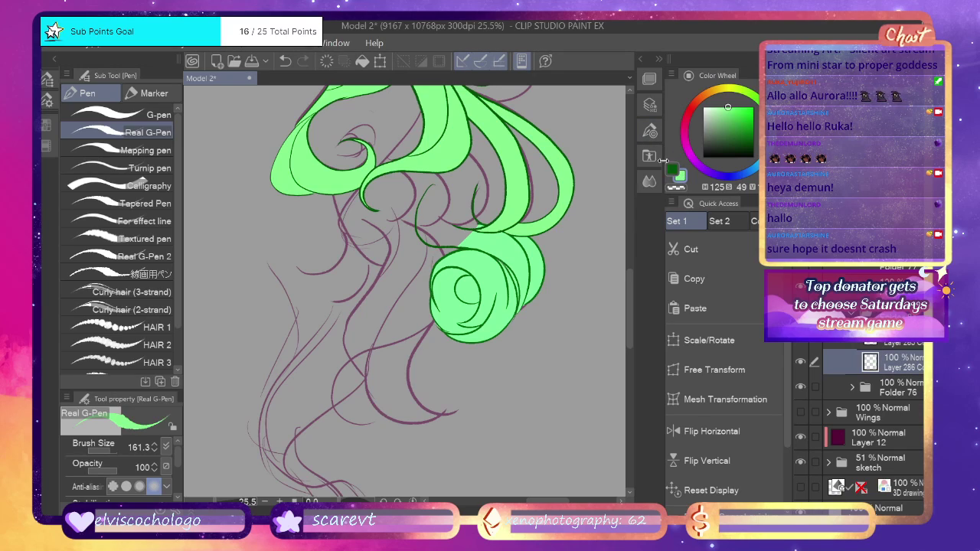
pyautogui.moveTo(478, 184); pyautogui.dragTo(454, 176)
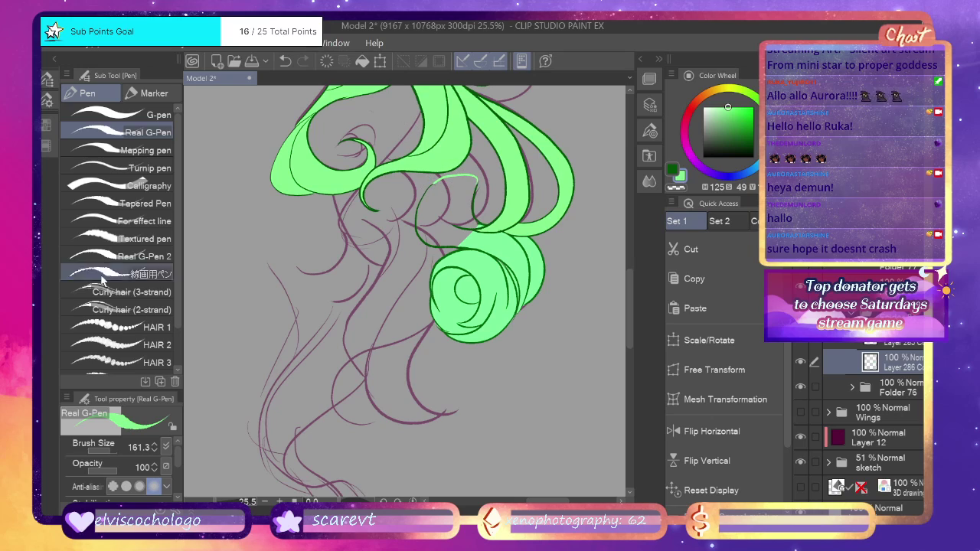
pyautogui.press('g')
pyautogui.click(460, 214)
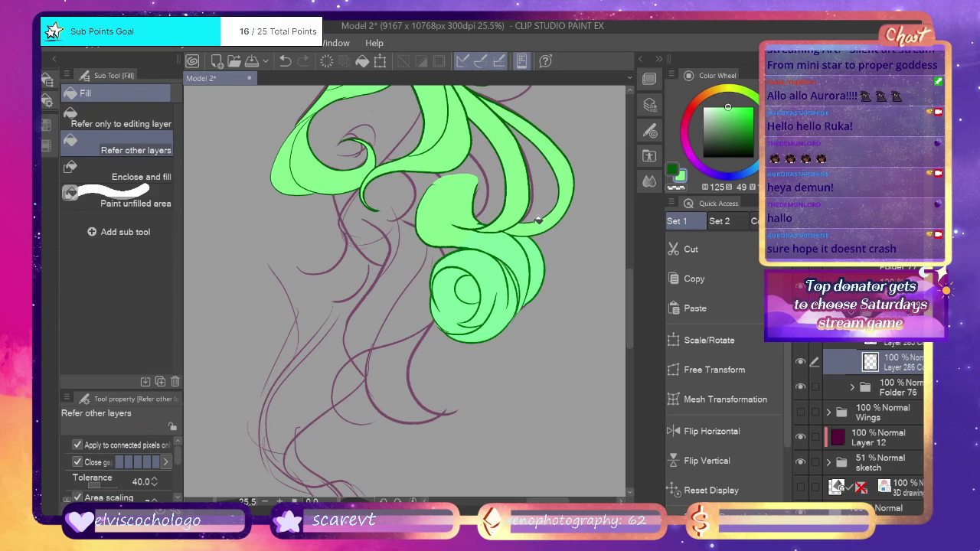
pyautogui.hotkey('ctrl', 'z')
pyautogui.press('p')
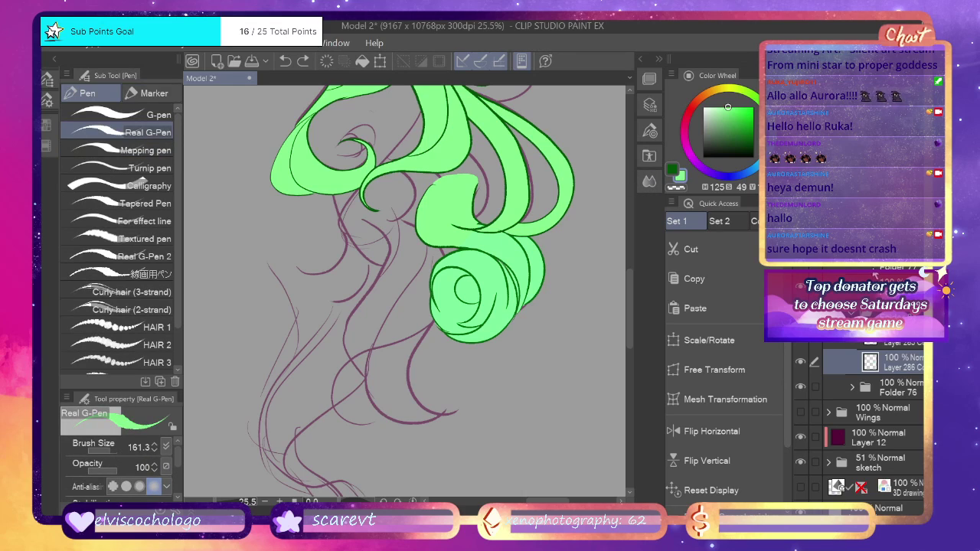
# Collapse Folder 81, add a layer folder with two new layers above it, and hide Folder 81.
pyautogui.scroll(-6, 405, 293)
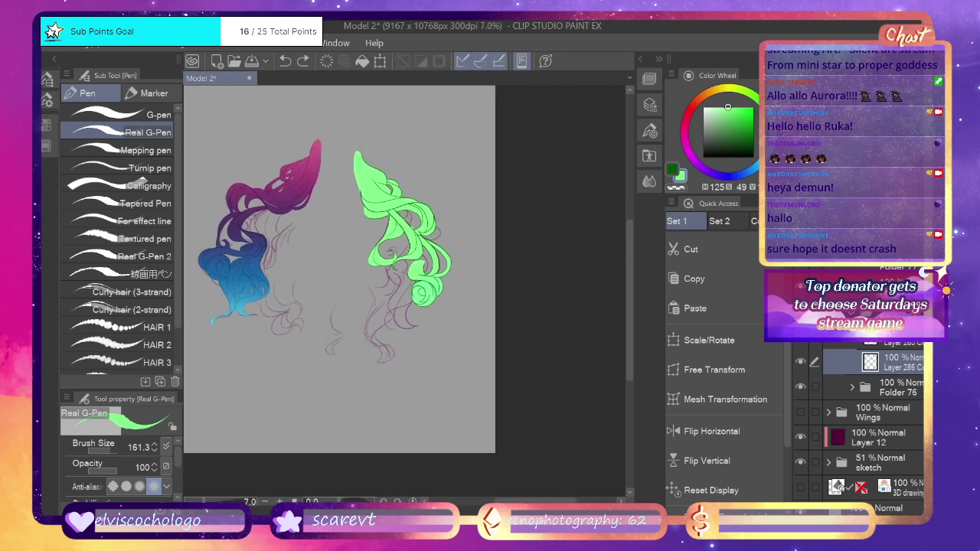
pyautogui.scroll(2, 404, 293)
pyautogui.scroll(4, 414, 298)
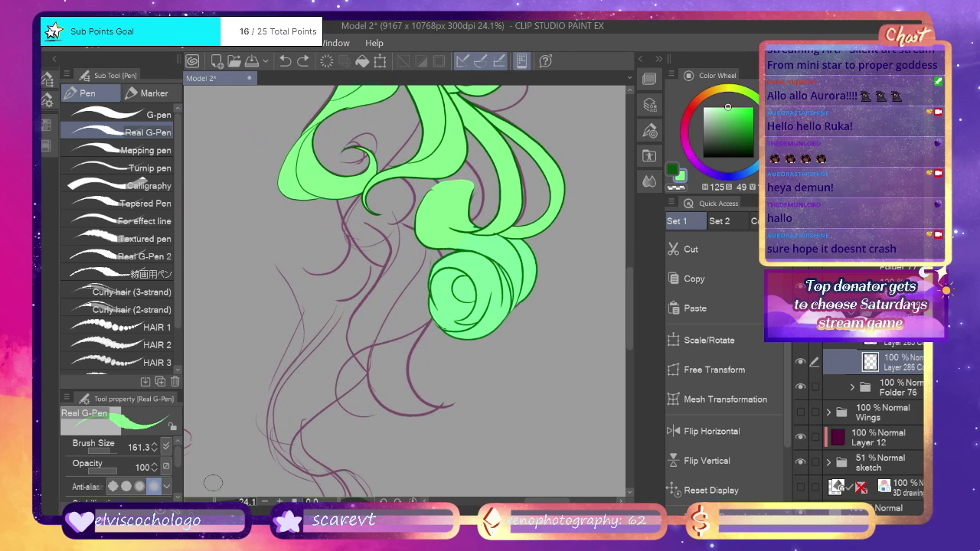
pyautogui.scroll(-1, 858, 429)
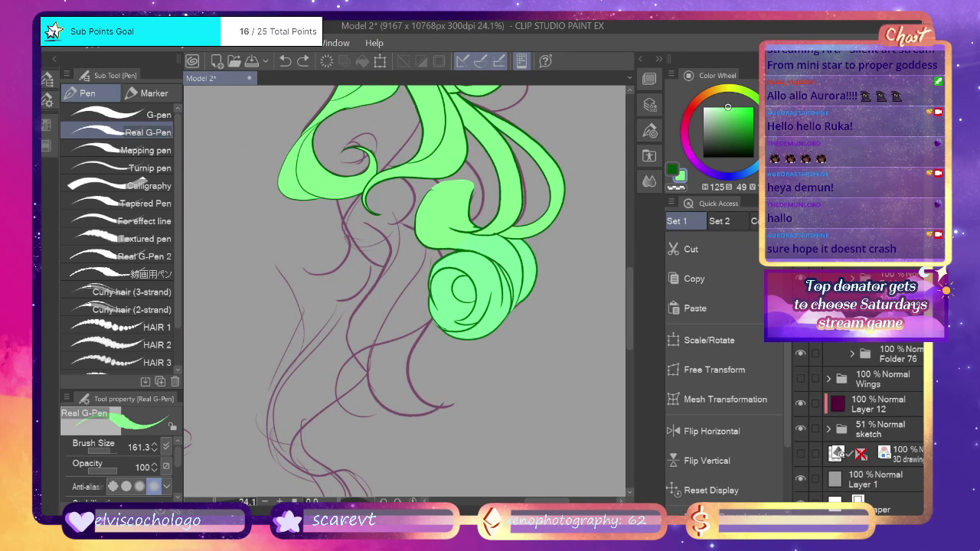
pyautogui.hotkey('ctrl', 'y')
pyautogui.hotkey('ctrl', 'shift', 'n')
pyautogui.hotkey('ctrl', 'shift', 'n')
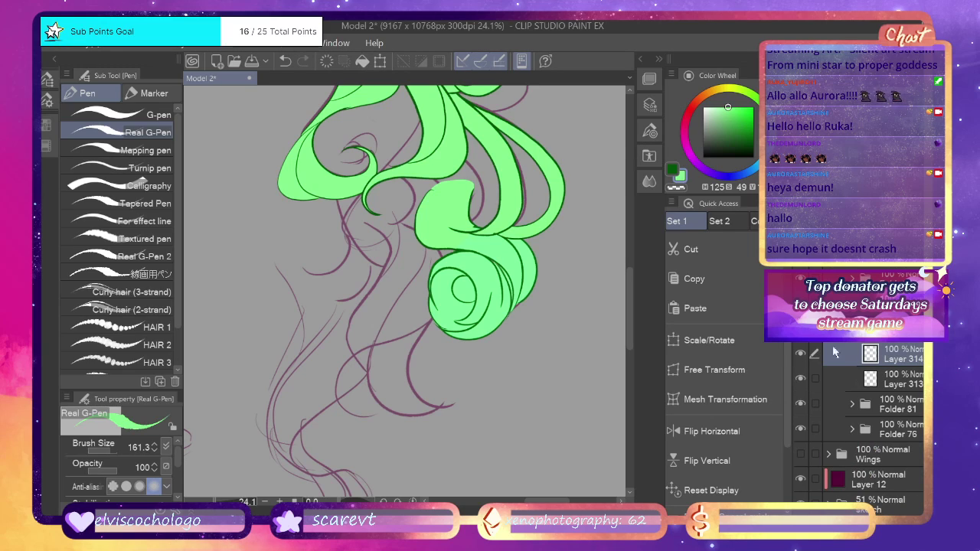
pyautogui.click(801, 403)
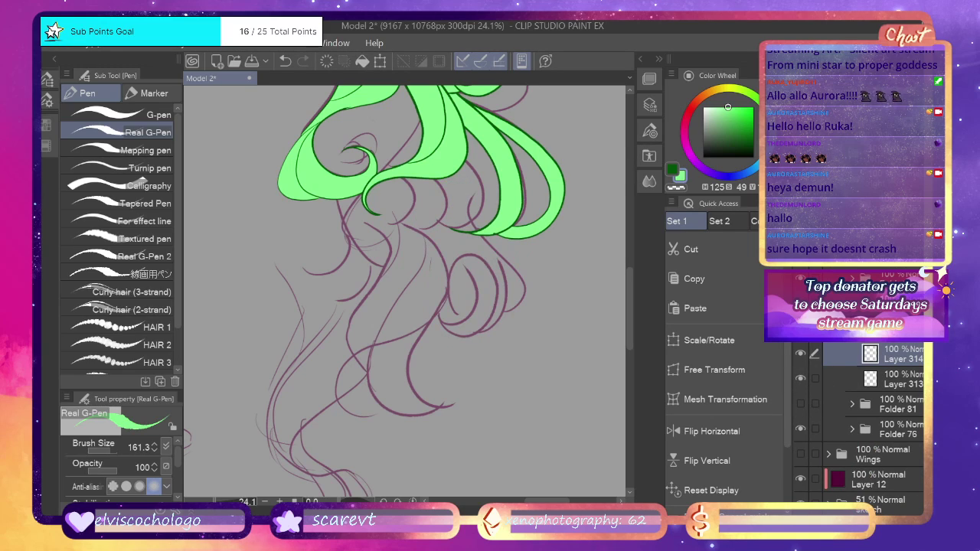
# Ink the outer contours, lower edge and inner line of the wide strand behind the looping strand in dark green on Layer 314.
pyautogui.click(673, 168)
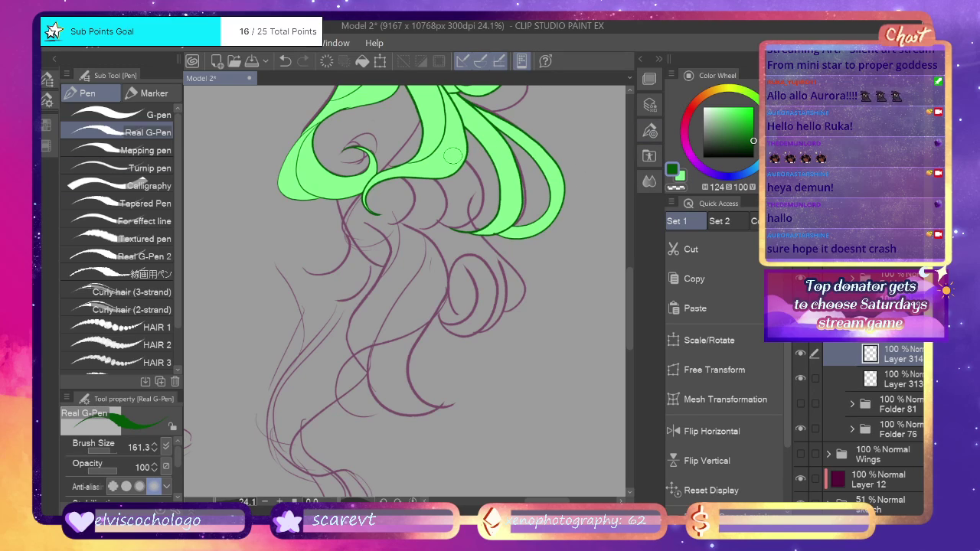
pyautogui.moveTo(465, 160)
pyautogui.mouseDown()
pyautogui.moveTo(488, 201)
pyautogui.moveTo(454, 228)
pyautogui.mouseUp()
pyautogui.hotkey('ctrl', 'z')
pyautogui.moveTo(464, 158)
pyautogui.mouseDown()
pyautogui.moveTo(490, 199)
pyautogui.moveTo(481, 221)
pyautogui.moveTo(446, 228)
pyautogui.mouseUp()
pyautogui.hotkey('ctrl', 'z')
pyautogui.moveTo(372, 211)
pyautogui.mouseDown()
pyautogui.moveTo(408, 206)
pyautogui.moveTo(398, 177)
pyautogui.mouseUp()
pyautogui.hotkey('ctrl', 'z')
pyautogui.moveTo(387, 162)
pyautogui.mouseDown()
pyautogui.moveTo(409, 184)
pyautogui.moveTo(409, 206)
pyautogui.moveTo(382, 221)
pyautogui.moveTo(383, 187)
pyautogui.moveTo(386, 220)
pyautogui.moveTo(408, 228)
pyautogui.moveTo(443, 213)
pyautogui.moveTo(432, 176)
pyautogui.mouseUp()
pyautogui.hotkey('ctrl', 'z')
pyautogui.moveTo(383, 217)
pyautogui.mouseDown()
pyautogui.moveTo(430, 232)
pyautogui.moveTo(450, 197)
pyautogui.moveTo(418, 155)
pyautogui.moveTo(410, 93)
pyautogui.mouseUp()
pyautogui.moveTo(440, 232)
pyautogui.mouseDown()
pyautogui.moveTo(467, 226)
pyautogui.moveTo(486, 201)
pyautogui.moveTo(406, 91)
pyautogui.mouseUp()
pyautogui.hotkey('ctrl', 'z')
pyautogui.moveTo(438, 231)
pyautogui.mouseDown()
pyautogui.moveTo(462, 227)
pyautogui.moveTo(485, 203)
pyautogui.moveTo(460, 122)
pyautogui.moveTo(467, 92)
pyautogui.mouseUp()
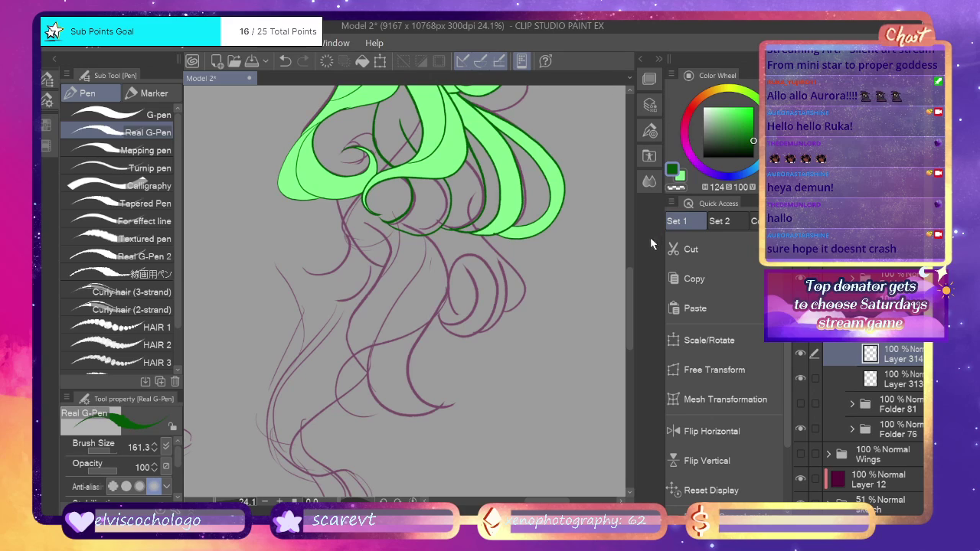
pyautogui.scroll(3, 508, 279)
pyautogui.hotkey('ctrl', 'z')
pyautogui.moveTo(437, 333)
pyautogui.mouseDown()
pyautogui.moveTo(467, 331)
pyautogui.moveTo(484, 307)
pyautogui.moveTo(480, 276)
pyautogui.moveTo(468, 246)
pyautogui.mouseUp()
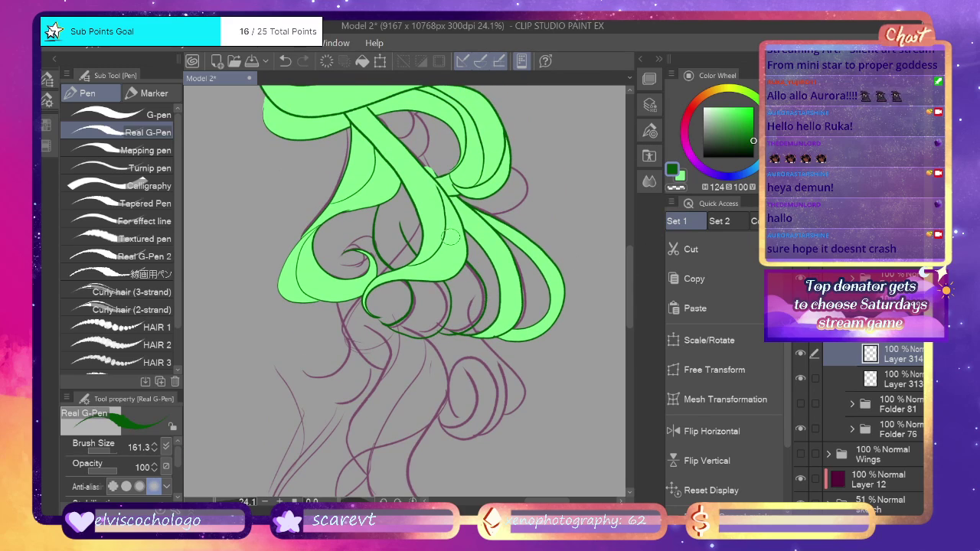
# Hide the strand folders covering the new line art and switch the drawing colour to light green.
pyautogui.hotkey('ctrl', 'z')
pyautogui.hotkey('ctrl', 'y')
pyautogui.hotkey('ctrl', 'z')
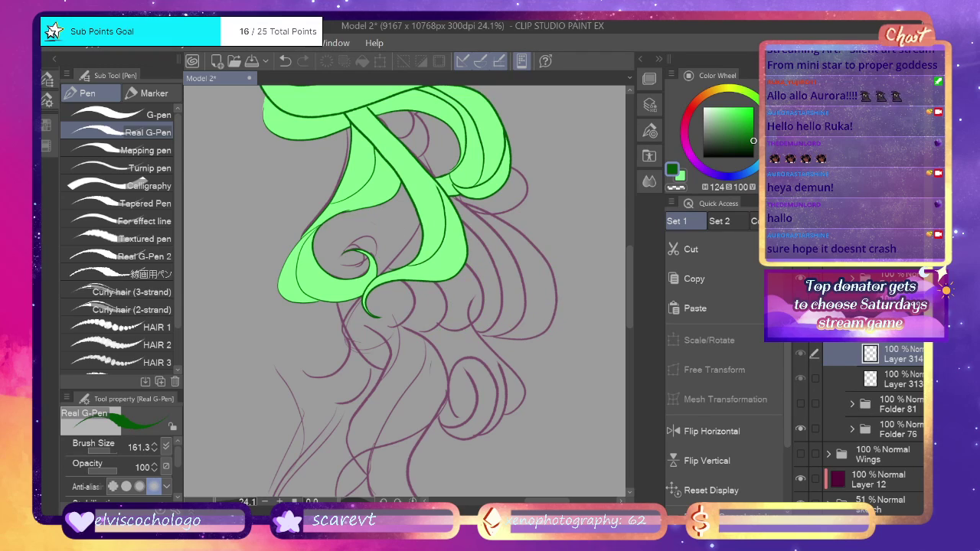
pyautogui.hotkey('ctrl', 'z')
pyautogui.hotkey('ctrl', 'z')
pyautogui.hotkey('ctrl', 'y')
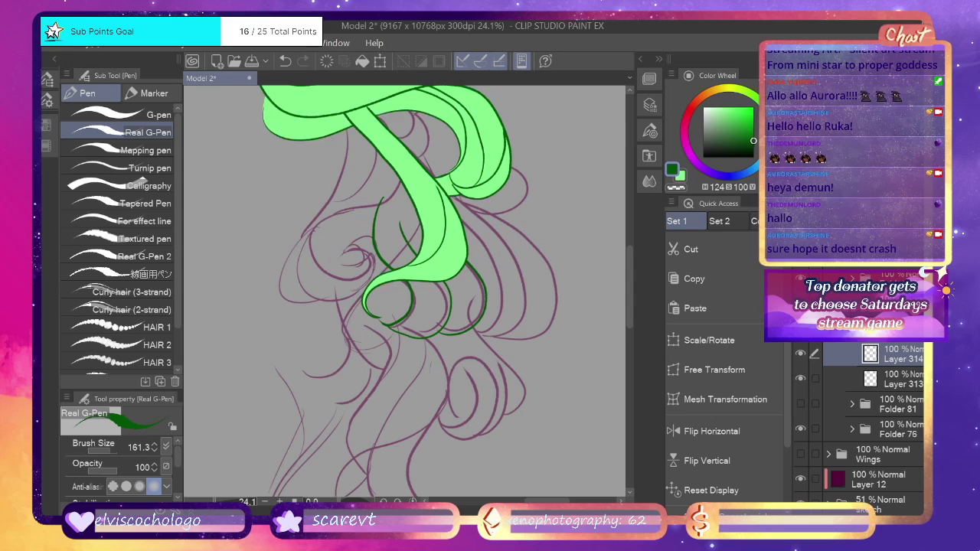
pyautogui.hotkey('ctrl', 'z')
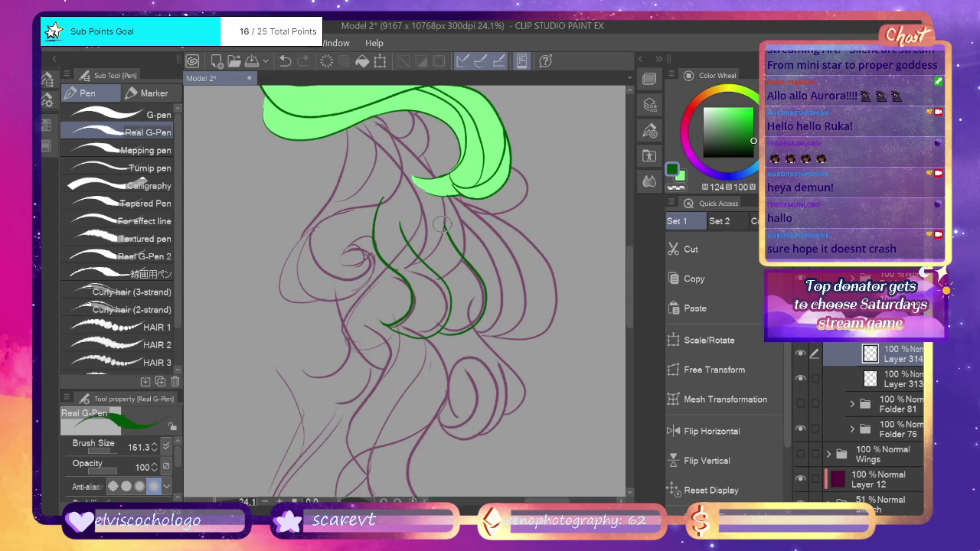
pyautogui.click(678, 177)
pyautogui.moveTo(443, 216)
pyautogui.mouseDown()
pyautogui.moveTo(411, 179)
pyautogui.moveTo(383, 197)
pyautogui.mouseUp()
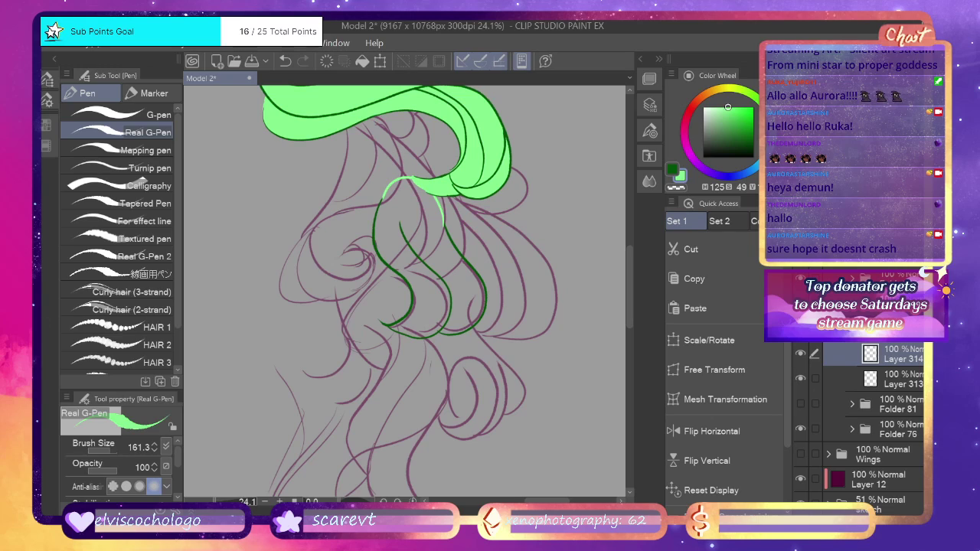
pyautogui.press('g')
pyautogui.click(801, 354)
pyautogui.click(801, 353)
pyautogui.hotkey('ctrl', 'z')
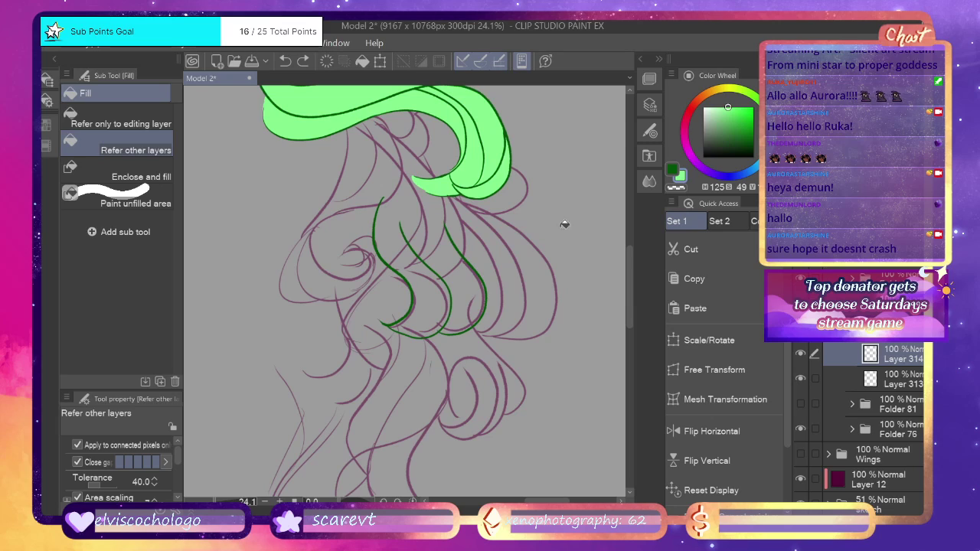
pyautogui.press('p')
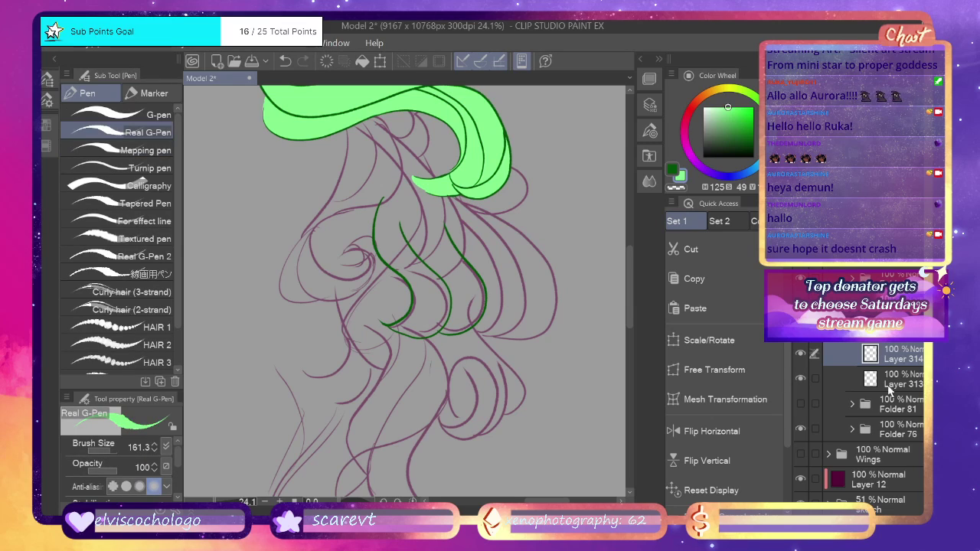
# Close the open top of the wide strand with light green strokes on Layer 313 and fill the whole strand.
pyautogui.click(891, 389)
pyautogui.moveTo(444, 224)
pyautogui.mouseDown()
pyautogui.moveTo(414, 178)
pyautogui.moveTo(382, 196)
pyautogui.mouseUp()
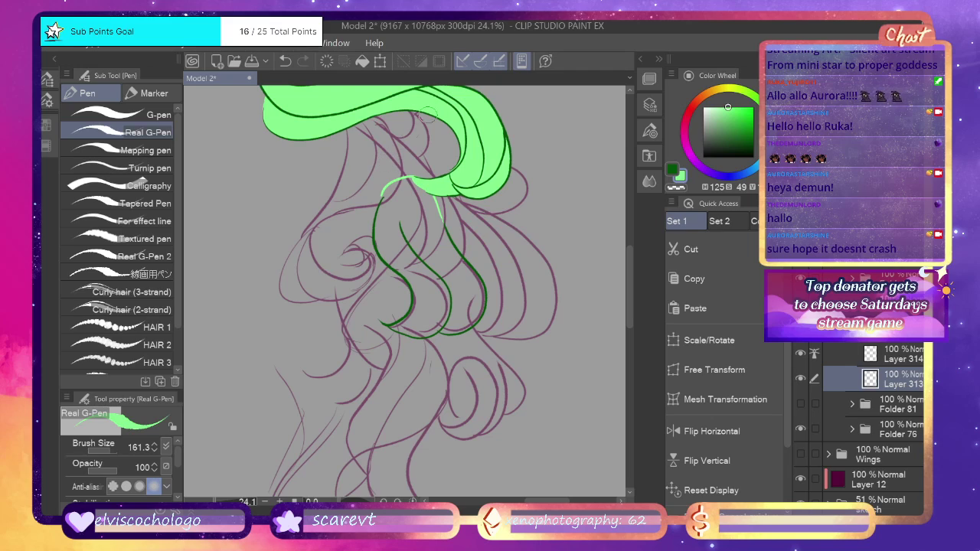
pyautogui.hotkey('ctrl', 'z')
pyautogui.hotkey('ctrl', 'z')
pyautogui.hotkey('ctrl', 'y')
pyautogui.hotkey('ctrl', 'y')
pyautogui.press('g')
pyautogui.click(423, 226)
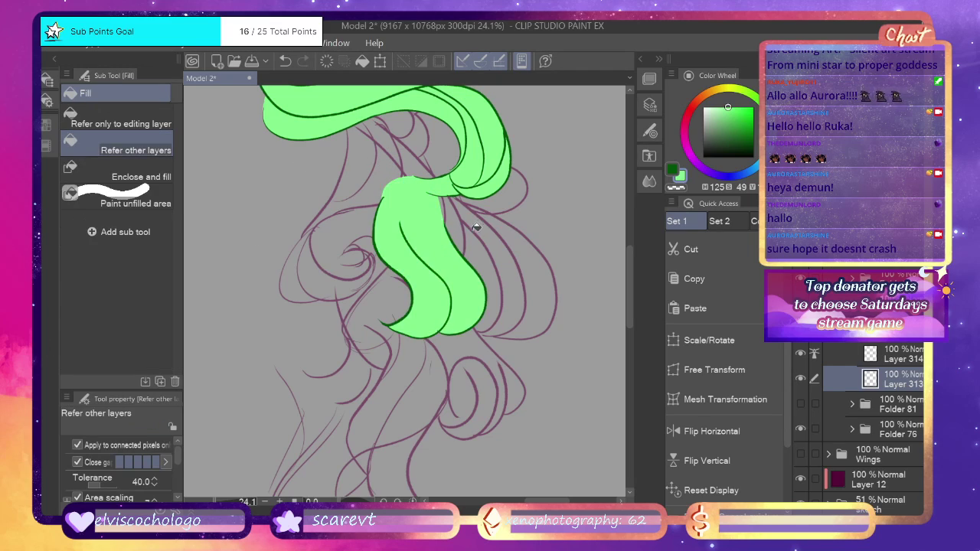
# Show all the hidden strand folders again, including Folder 81 with the rolled curl.
pyautogui.click(801, 302)
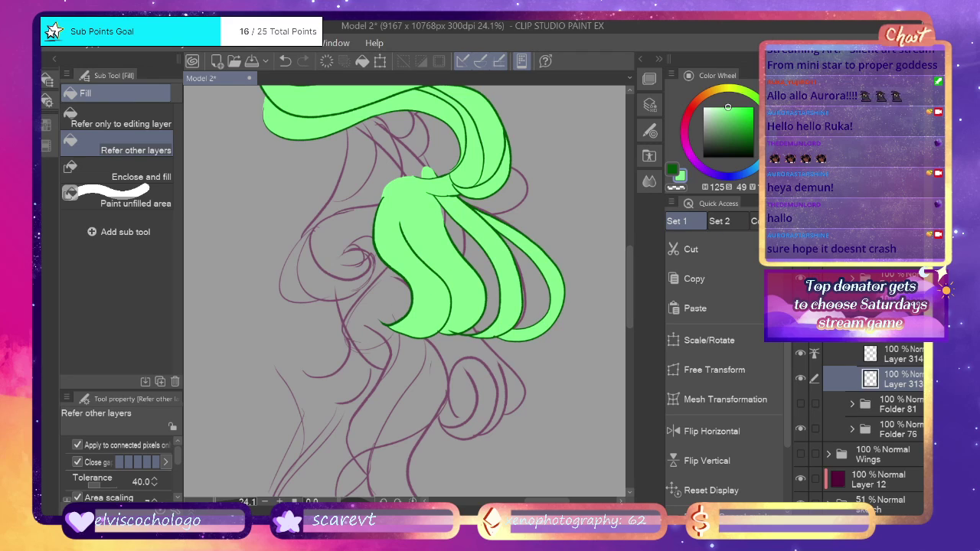
pyautogui.click(801, 278)
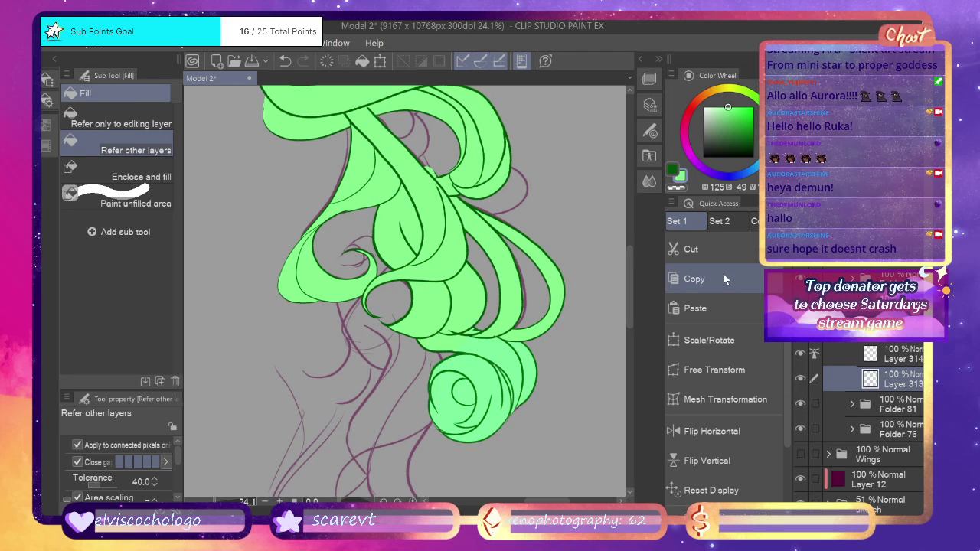
pyautogui.moveTo(217, 502); pyautogui.dragTo(201, 503)
pyautogui.scroll(5, 218, 506)
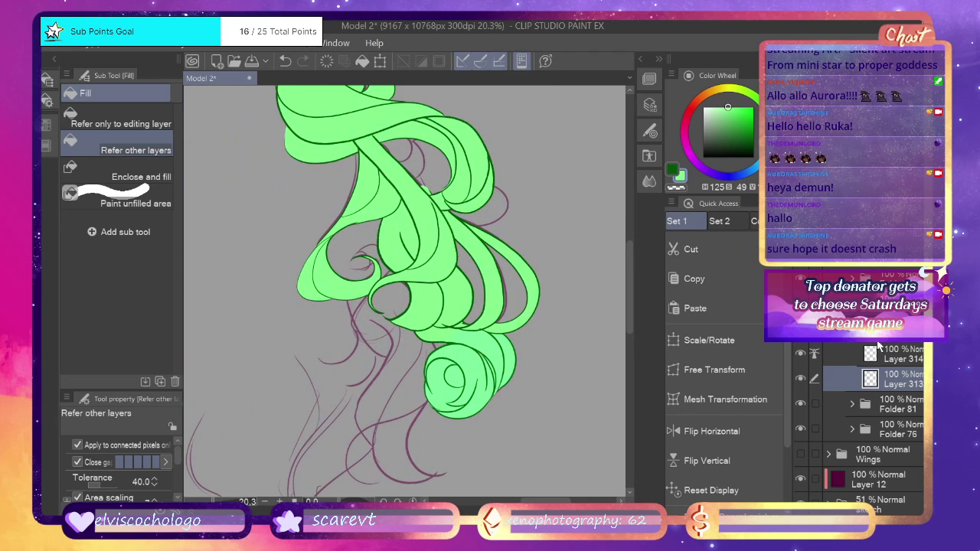
# Identify the neighbouring strand folders by toggling their visibility, and add a layer folder with new layers directly above Folder 80.
pyautogui.click(873, 300)
pyautogui.click(801, 278)
pyautogui.click(801, 278)
pyautogui.click(801, 302)
pyautogui.click(801, 302)
pyautogui.click(801, 302)
pyautogui.click(801, 302)
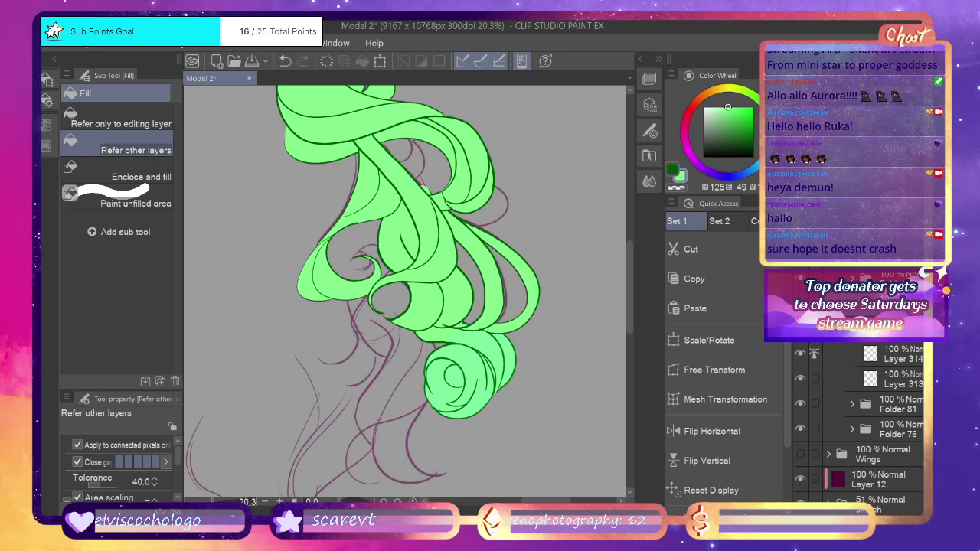
pyautogui.hotkey('ctrl', 'shift', 'n')
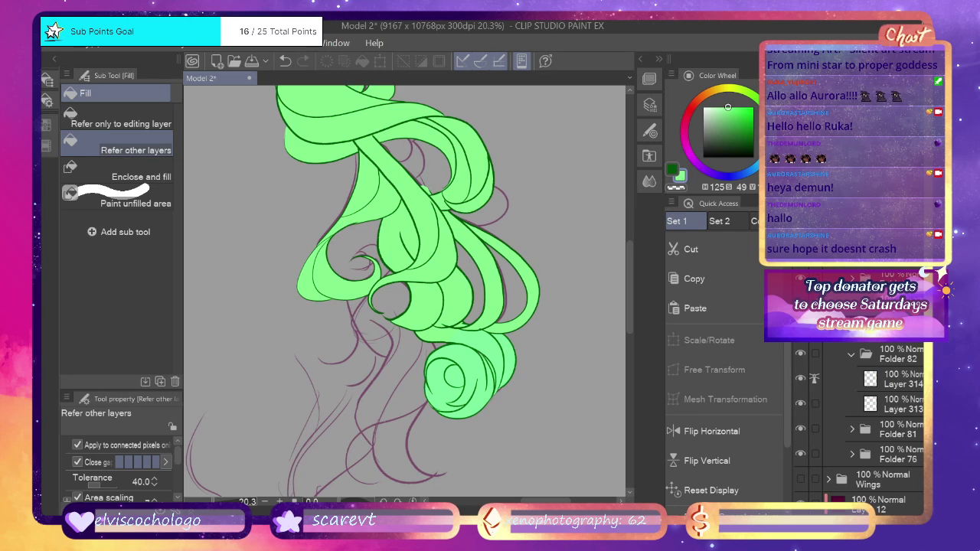
pyautogui.scroll(2, 858, 414)
pyautogui.press('p')
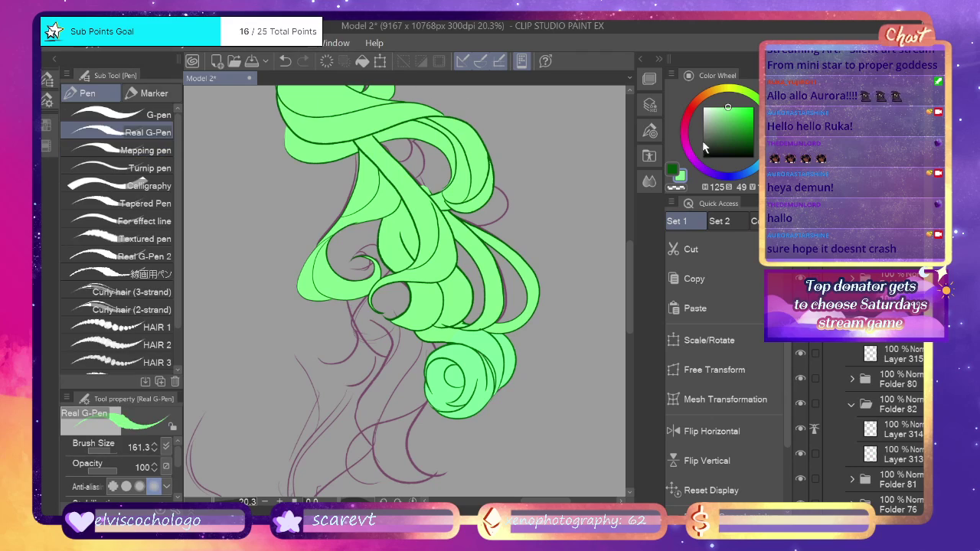
# Refine the dark green lines of the small strand inside the upper loop and fill it light green on Layer 315.
pyautogui.hotkey('ctrl', 'z')
pyautogui.moveTo(424, 183)
pyautogui.mouseDown()
pyautogui.moveTo(427, 153)
pyautogui.moveTo(442, 161)
pyautogui.moveTo(426, 186)
pyautogui.mouseUp()
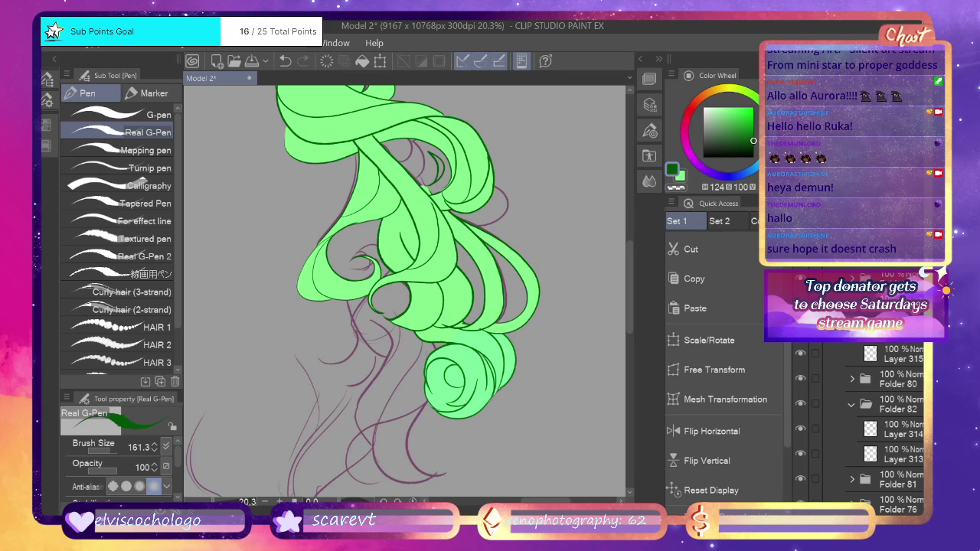
pyautogui.click(906, 357)
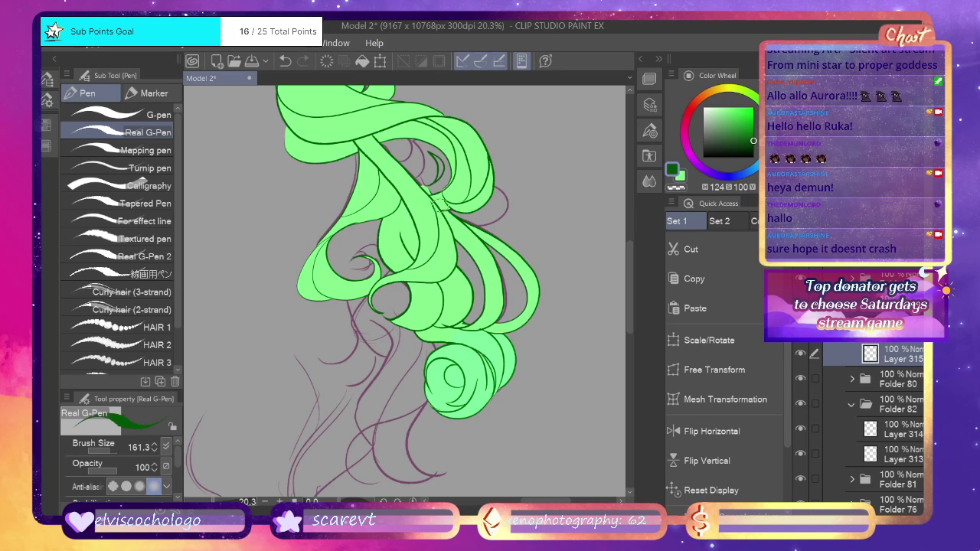
pyautogui.hotkey('ctrl', 'z')
pyautogui.press('g')
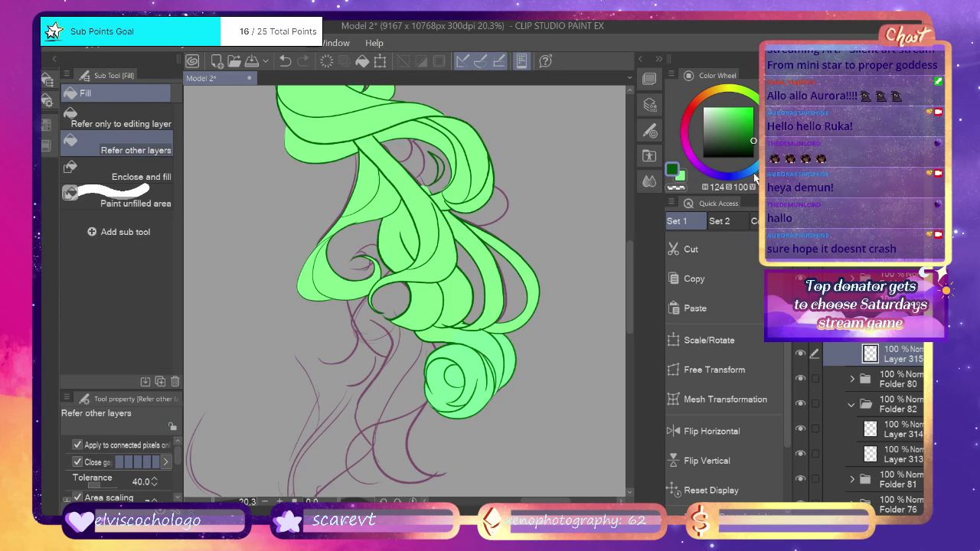
pyautogui.click(681, 177)
pyautogui.click(425, 154)
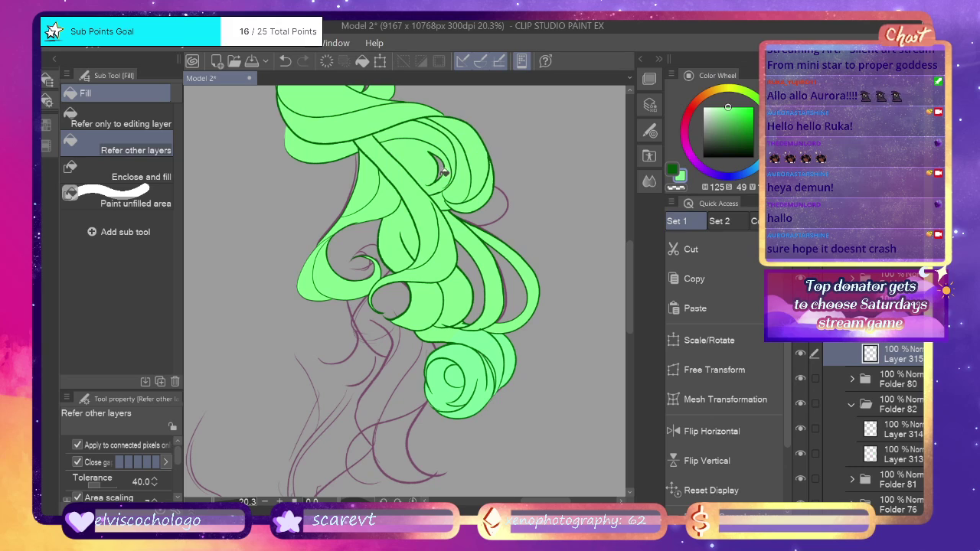
# Collapse Folder 82 and toggle Folder 81's visibility to identify which strand it holds.
pyautogui.click(208, 501)
pyautogui.scroll(3, 396, 289)
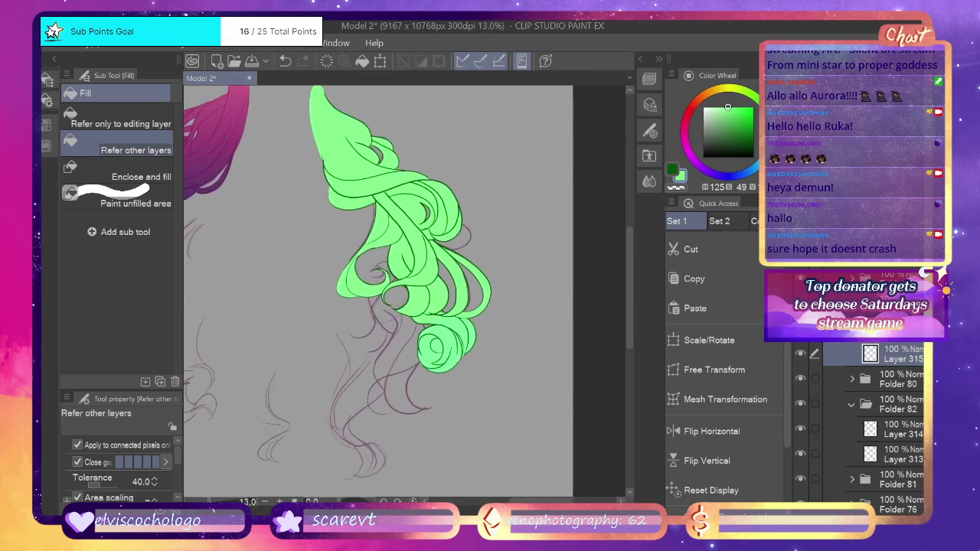
pyautogui.moveTo(210, 501); pyautogui.dragTo(212, 502)
pyautogui.moveTo(630, 265); pyautogui.dragTo(630, 276)
pyautogui.scroll(-1, 854, 354)
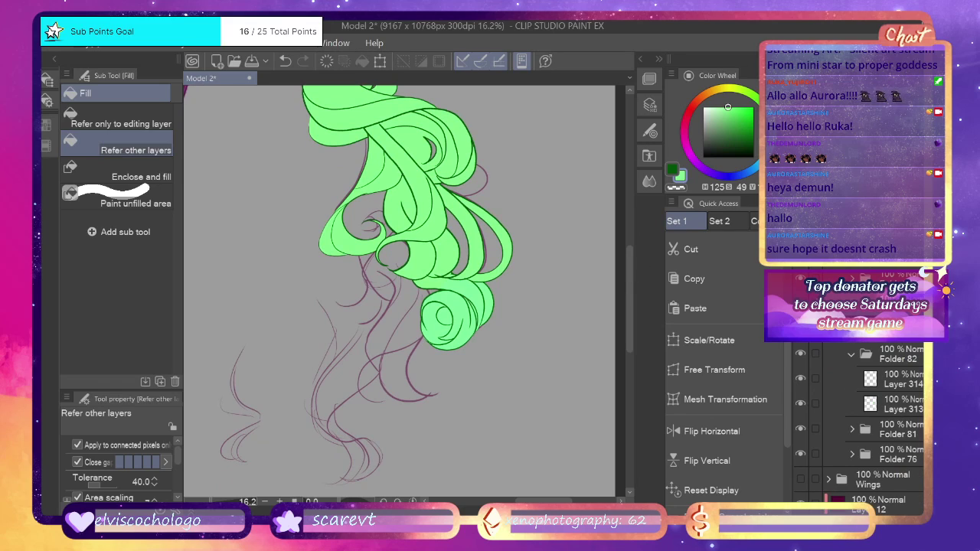
pyautogui.click(854, 354)
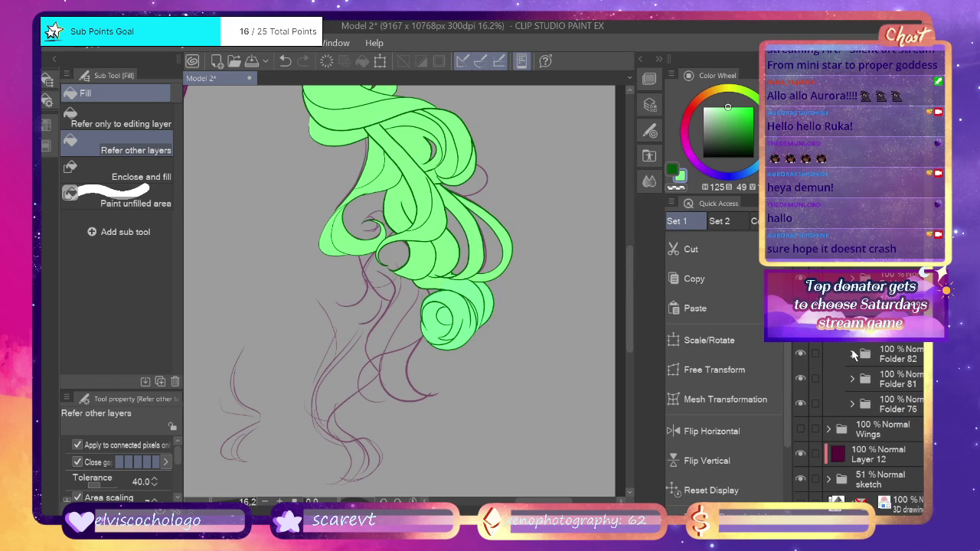
pyautogui.click(801, 379)
pyautogui.click(801, 378)
pyautogui.click(801, 378)
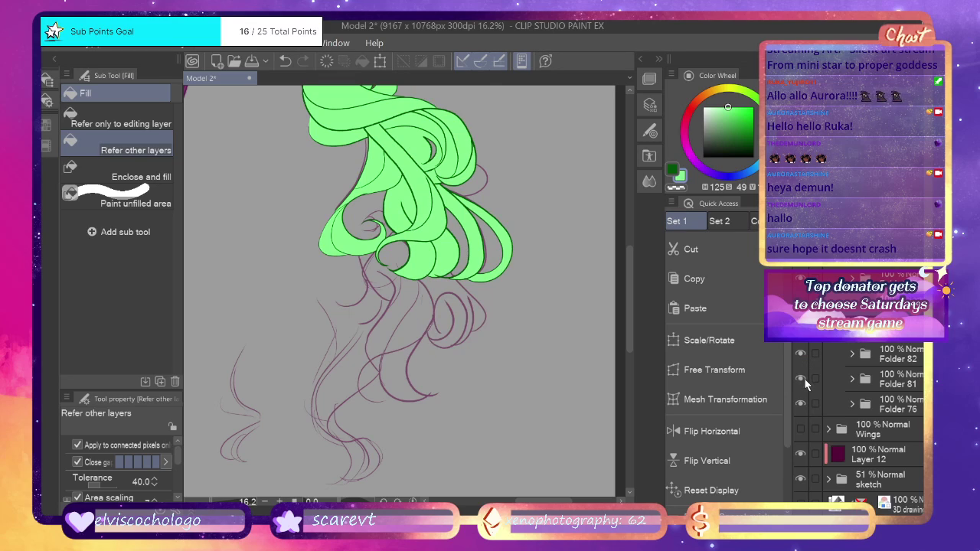
pyautogui.click(802, 379)
pyautogui.click(889, 381)
pyautogui.click(802, 378)
pyautogui.click(801, 378)
# Add a layer folder containing two new layers directly above Folder 76.
pyautogui.click(879, 401)
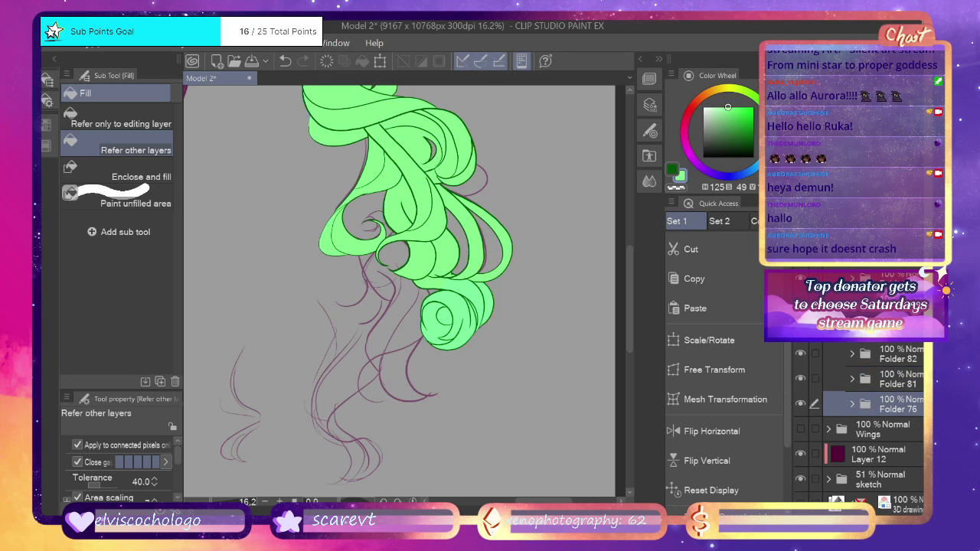
pyautogui.hotkey('ctrl', 'g')
pyautogui.hotkey('ctrl', 'shift', 'n')
pyautogui.hotkey('ctrl', 'shift', 'n')
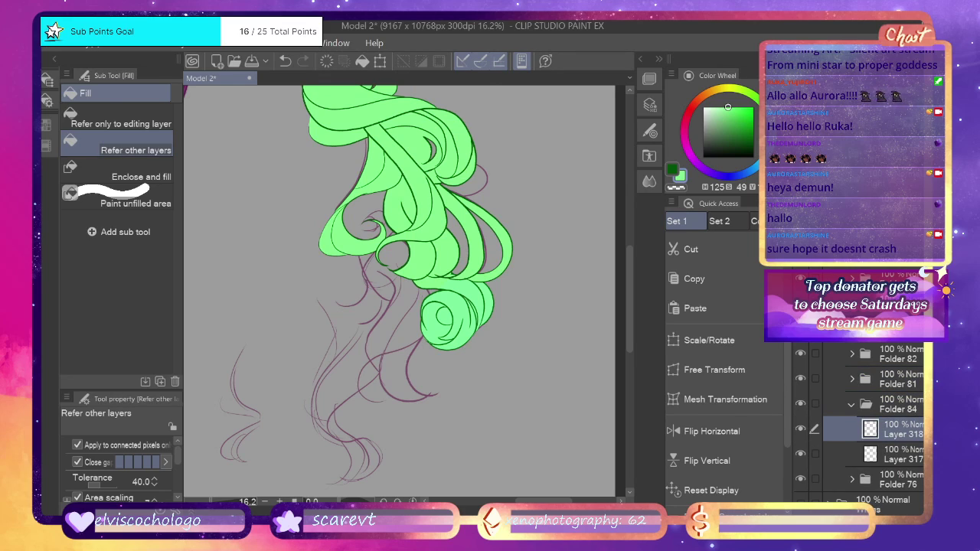
# Ink the folded inner edge of the long wavy strand below the curls with the Real G-Pen in dark green on Layer 318.
pyautogui.press('p')
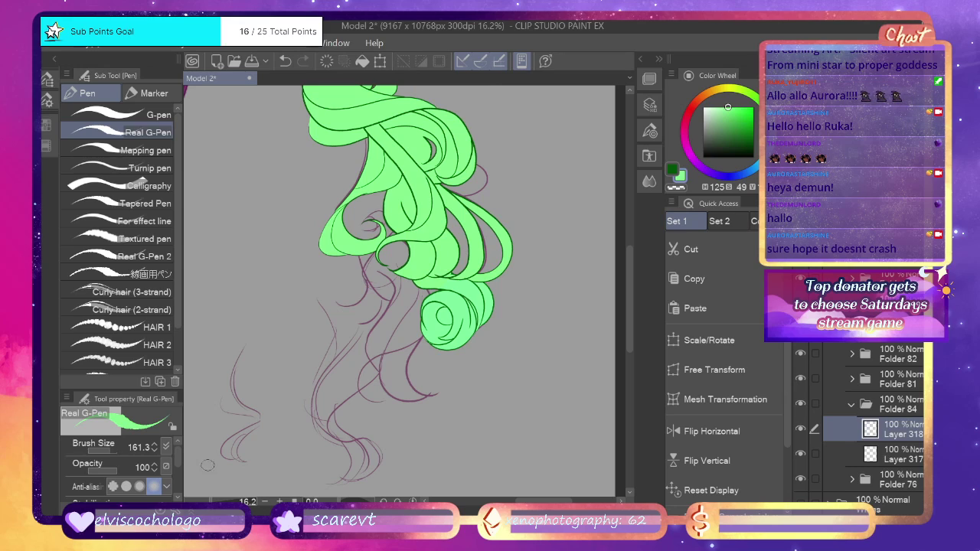
pyautogui.hotkey('ctrl', '+')
pyautogui.hotkey('ctrl', '+')
pyautogui.hotkey('ctrl', '-')
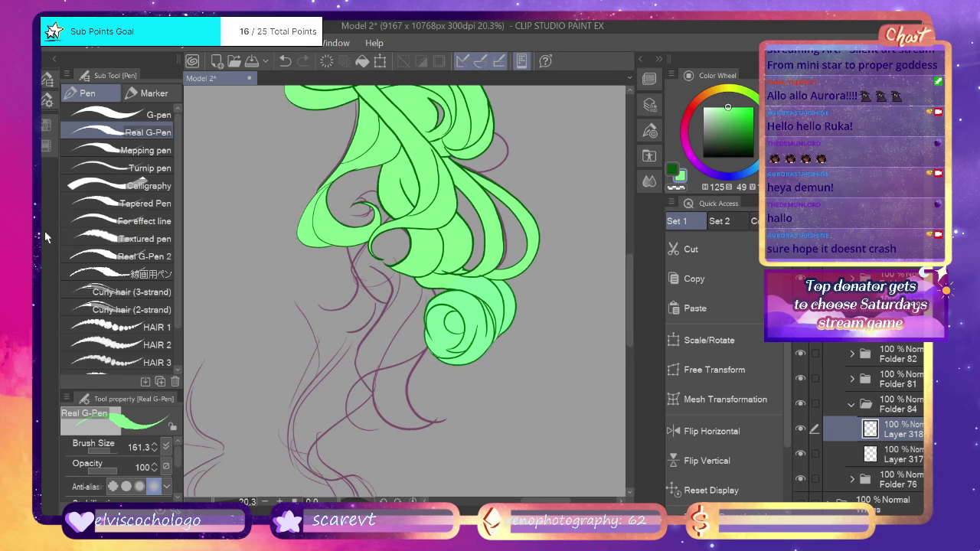
pyautogui.click(672, 170)
pyautogui.moveTo(364, 262)
pyautogui.mouseDown()
pyautogui.moveTo(386, 295)
pyautogui.moveTo(363, 331)
pyautogui.moveTo(362, 386)
pyautogui.mouseUp()
pyautogui.hotkey('ctrl', 'z')
pyautogui.moveTo(364, 262)
pyautogui.mouseDown()
pyautogui.moveTo(371, 400)
pyautogui.moveTo(352, 375)
pyautogui.moveTo(352, 345)
pyautogui.moveTo(382, 313)
pyautogui.moveTo(386, 283)
pyautogui.moveTo(361, 259)
pyautogui.mouseUp()
pyautogui.hotkey('ctrl', 'z')
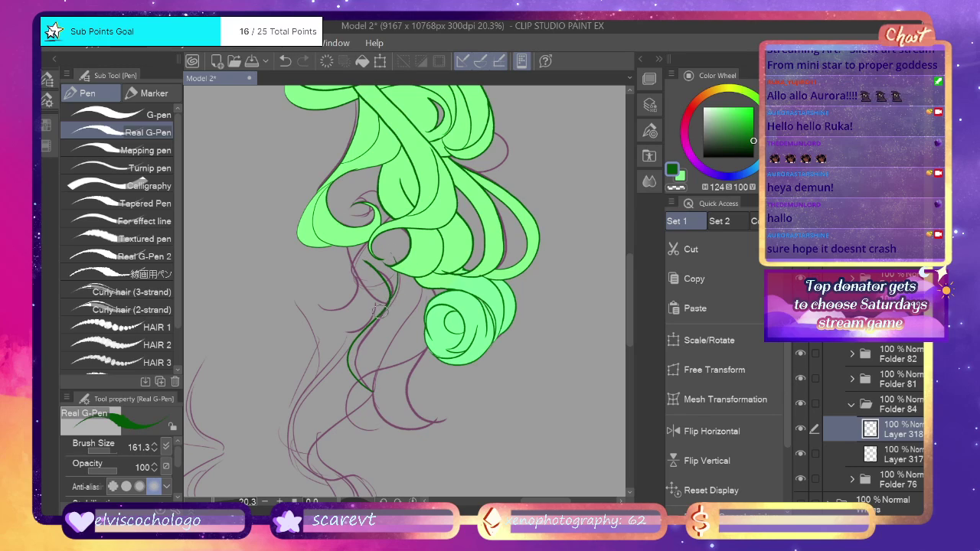
# Ink the long strand's centre line, pointed tip and outer edges in dark green, extending them up behind the curls.
pyautogui.moveTo(382, 310)
pyautogui.mouseDown()
pyautogui.moveTo(400, 282)
pyautogui.moveTo(384, 242)
pyautogui.mouseUp()
pyautogui.moveTo(421, 282)
pyautogui.mouseDown()
pyautogui.moveTo(377, 399)
pyautogui.moveTo(445, 412)
pyautogui.mouseUp()
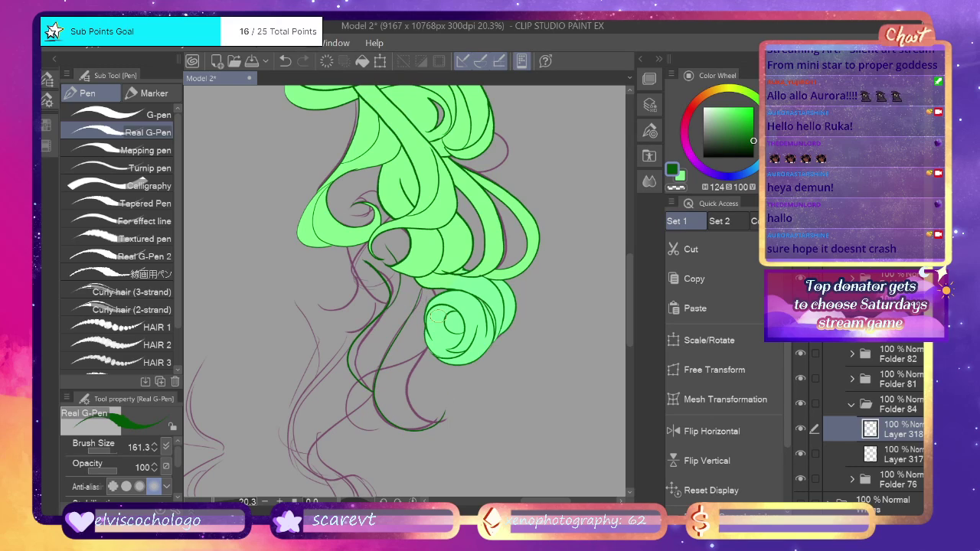
pyautogui.moveTo(431, 343)
pyautogui.mouseDown()
pyautogui.moveTo(409, 380)
pyautogui.moveTo(416, 410)
pyautogui.moveTo(447, 416)
pyautogui.mouseUp()
pyautogui.moveTo(354, 248)
pyautogui.mouseDown()
pyautogui.moveTo(358, 275)
pyautogui.moveTo(390, 303)
pyautogui.moveTo(346, 264)
pyautogui.moveTo(387, 144)
pyautogui.moveTo(345, 198)
pyautogui.moveTo(381, 302)
pyautogui.moveTo(346, 269)
pyautogui.moveTo(370, 139)
pyautogui.mouseUp()
pyautogui.hotkey('ctrl', 'z')
pyautogui.hotkey('ctrl', 'z')
pyautogui.hotkey('ctrl', 'z')
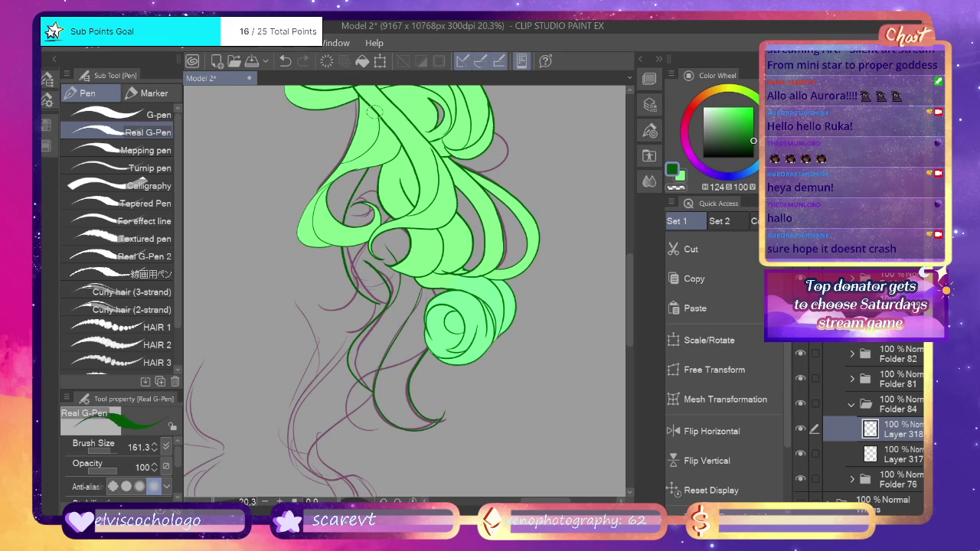
pyautogui.hotkey('ctrl', 'z')
pyautogui.hotkey('ctrl', 'y')
# Hide the covering strand folders, close the long strand's open top with light green on Layer 317 and fill the strand.
pyautogui.moveTo(800, 381); pyautogui.dragTo(801, 353)
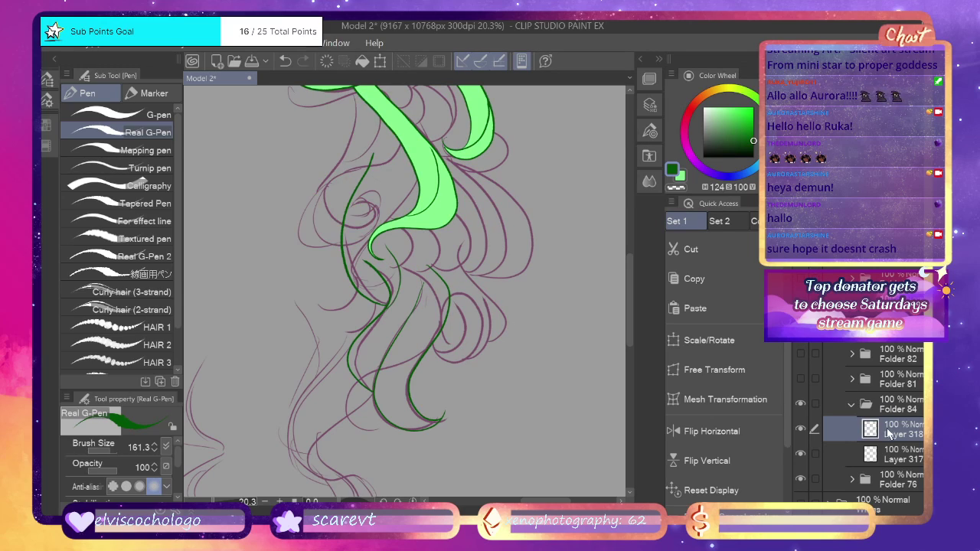
pyautogui.click(875, 459)
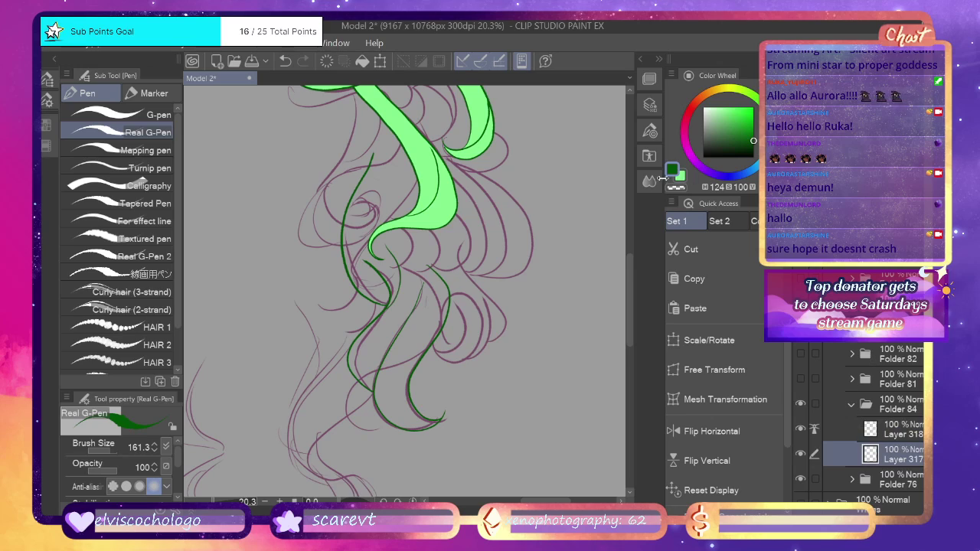
pyautogui.press('x')
pyautogui.moveTo(431, 267)
pyautogui.mouseDown()
pyautogui.moveTo(392, 153)
pyautogui.moveTo(374, 148)
pyautogui.mouseUp()
pyautogui.press('g')
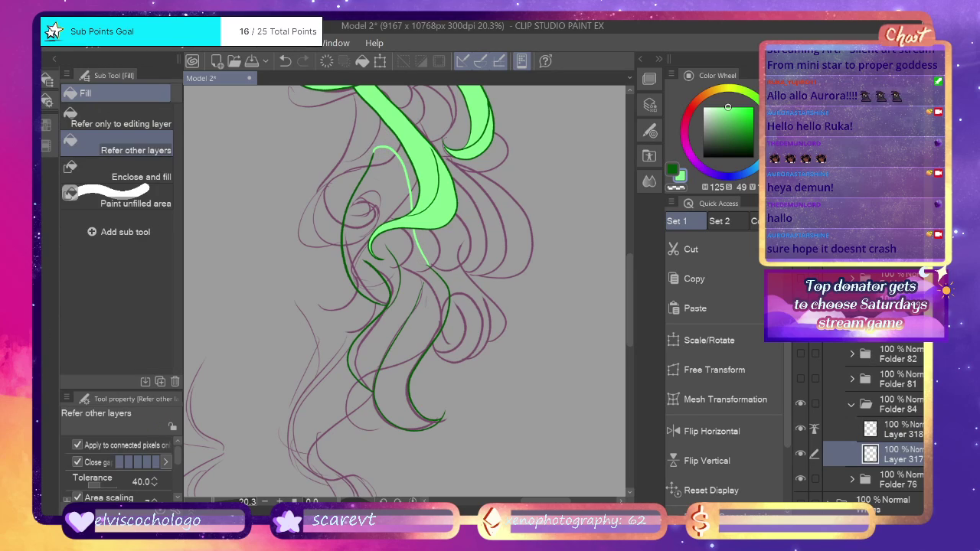
pyautogui.click(443, 289)
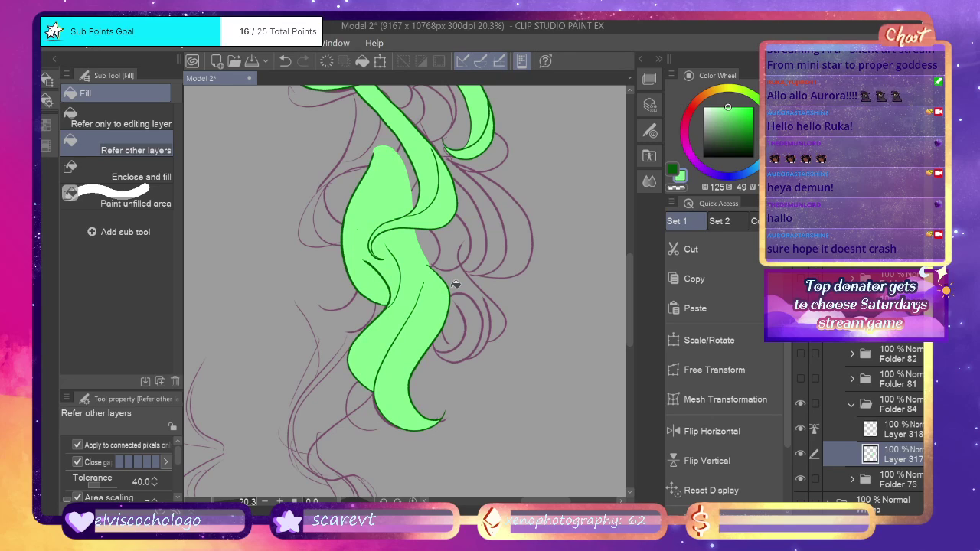
# Show the hidden strand folders again and collapse Folder 84.
pyautogui.click(801, 353)
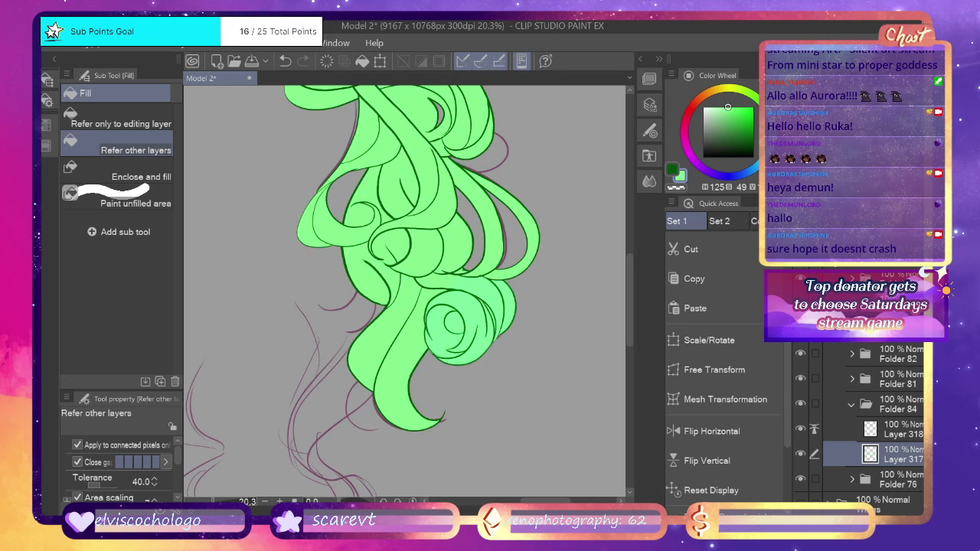
pyautogui.click(217, 501)
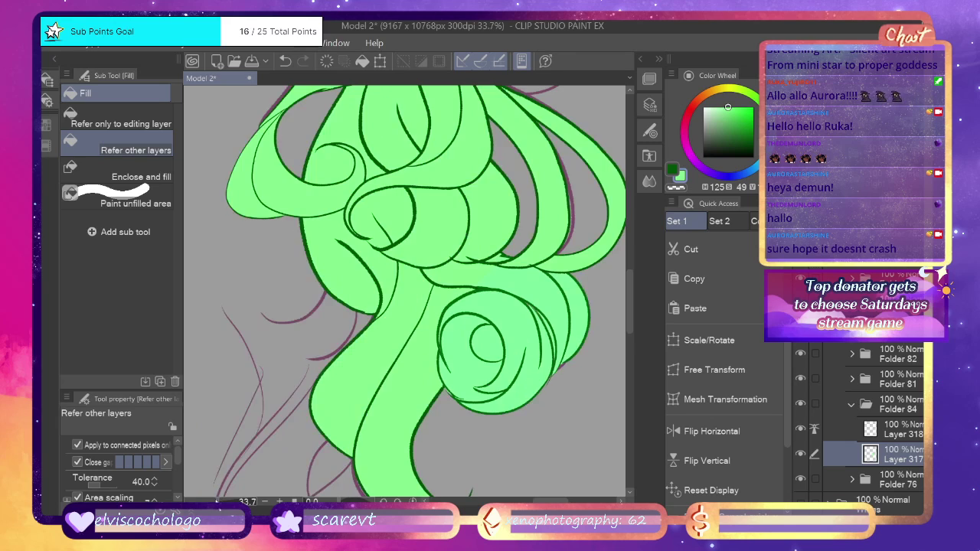
pyautogui.scroll(-5, 205, 499)
pyautogui.moveTo(205, 500); pyautogui.dragTo(208, 500)
pyautogui.moveTo(523, 502); pyautogui.dragTo(503, 501)
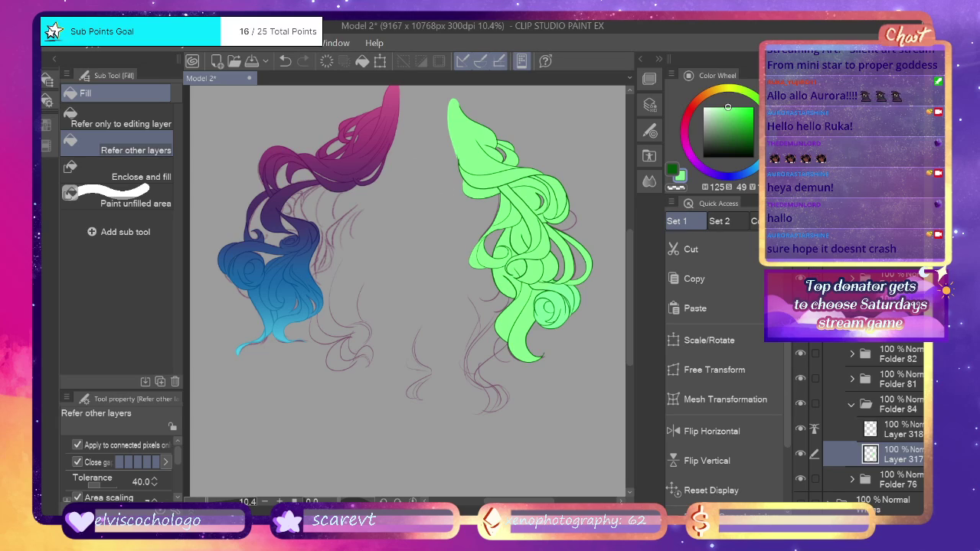
pyautogui.click(851, 404)
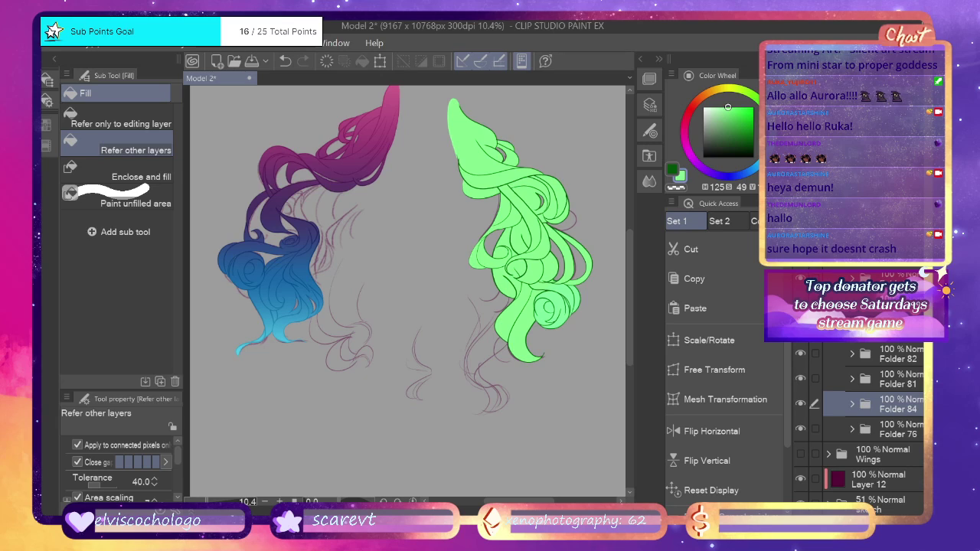
# Copy the purple-to-blue hair gradient layer and paste it clipped to the sweeping upper strand in the folder above Folder 78.
pyautogui.click(889, 278)
pyautogui.click(852, 278)
pyautogui.click(889, 329)
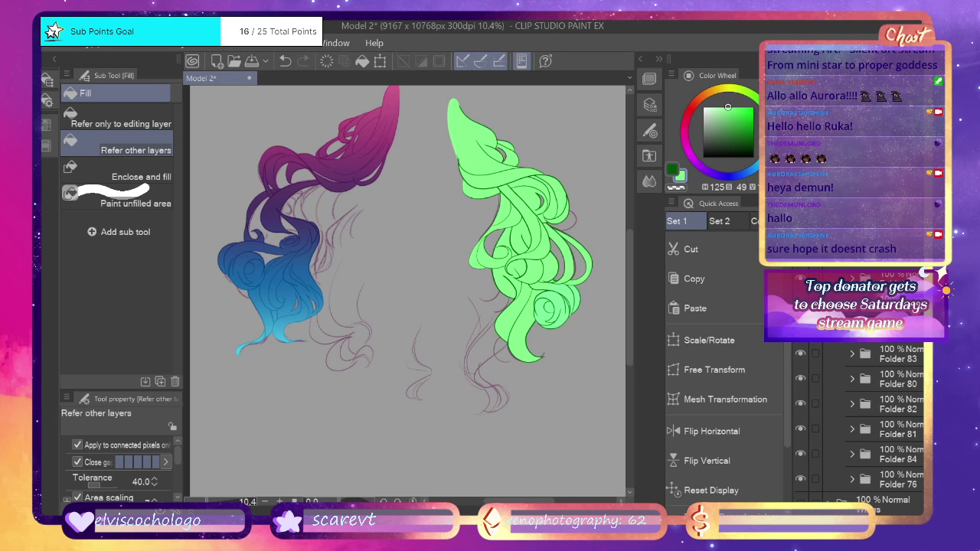
pyautogui.scroll(-5, 858, 421)
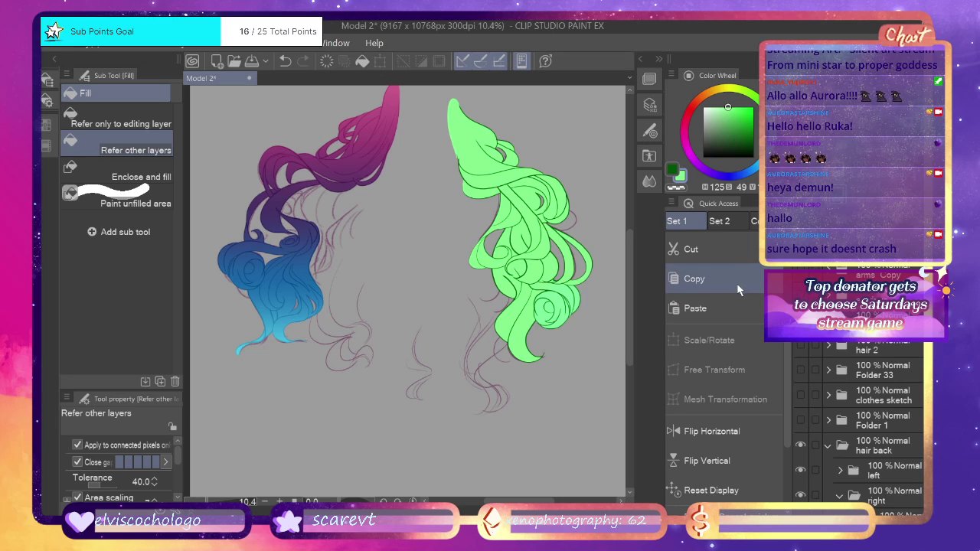
pyautogui.scroll(5, 858, 429)
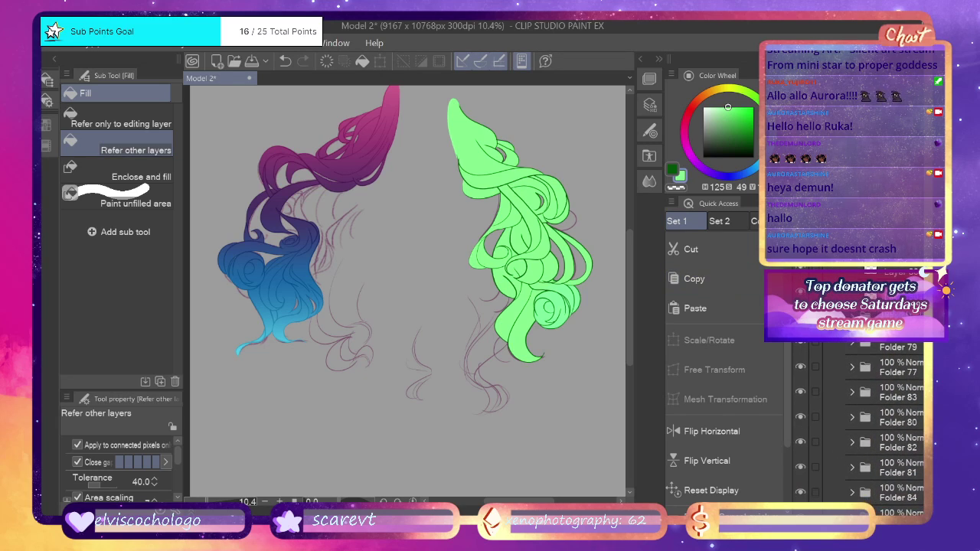
pyautogui.click(693, 308)
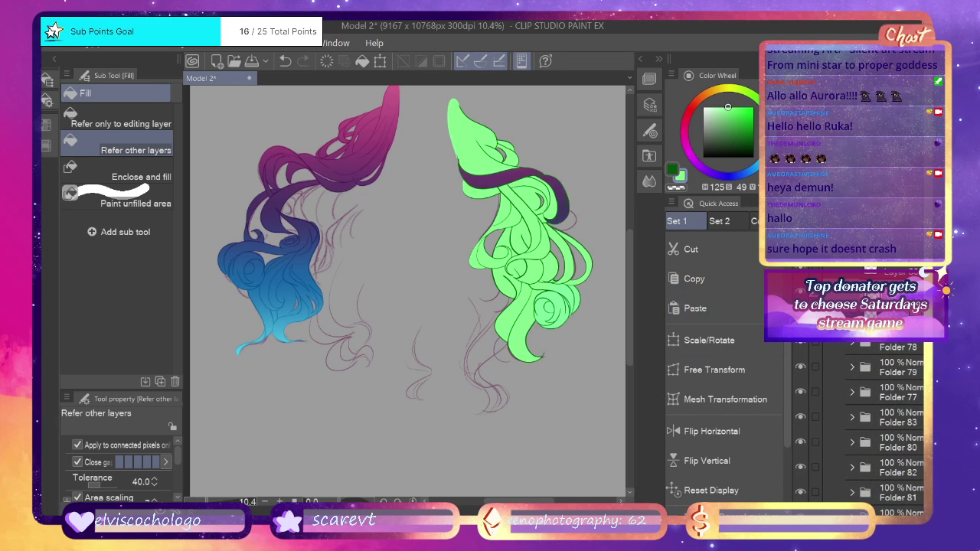
# Expand the remaining strand folders from Folder 78 down through Folder 84 to expose their fill layers.
pyautogui.click(852, 346)
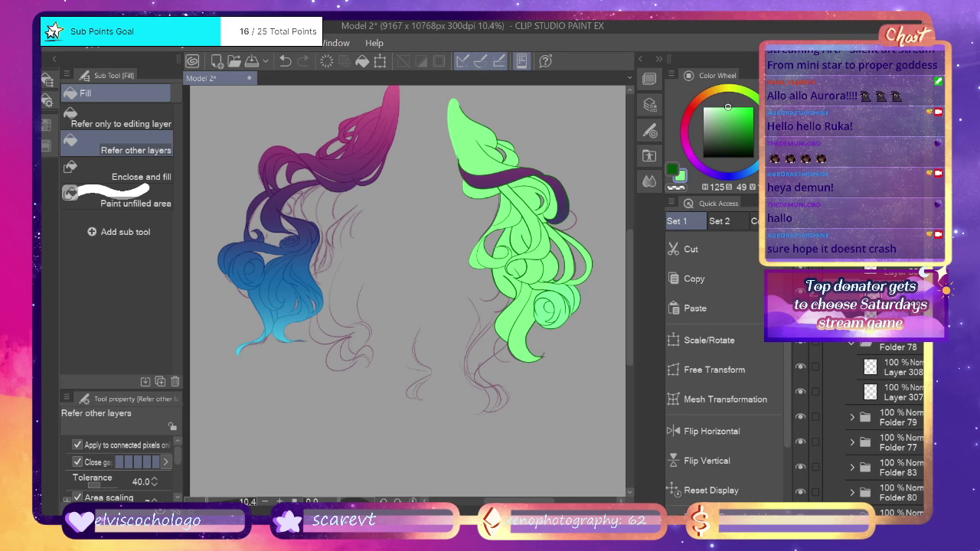
pyautogui.scroll(-3, 881, 422)
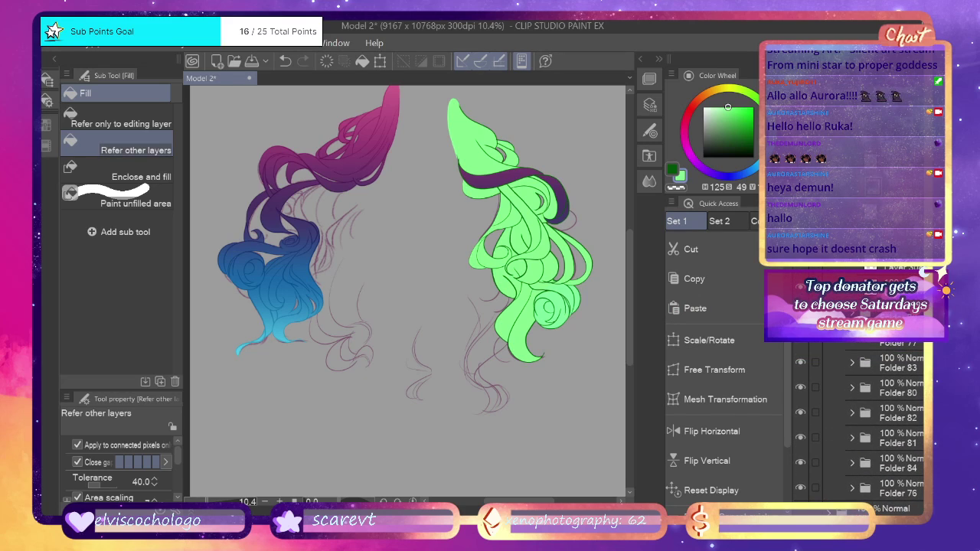
pyautogui.scroll(2, 857, 390)
pyautogui.scroll(-3, 890, 369)
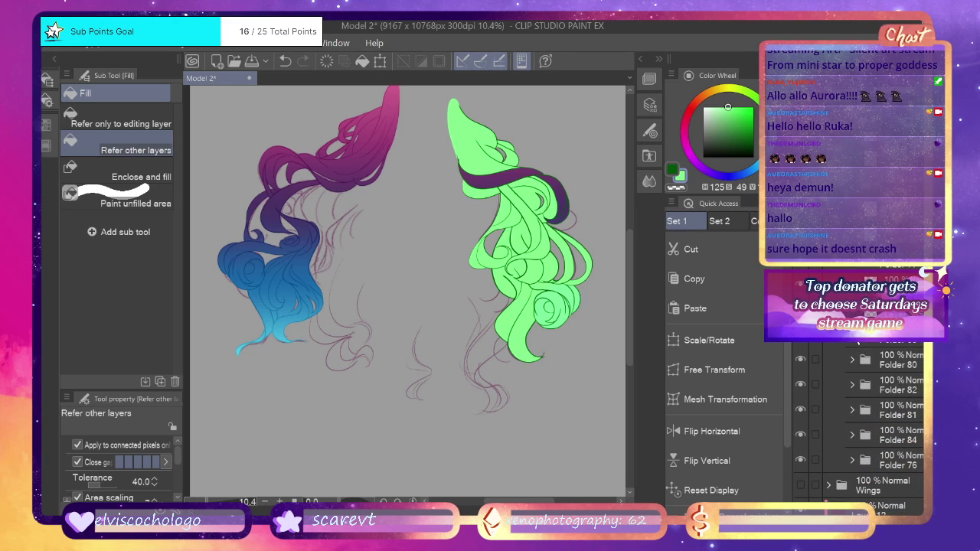
pyautogui.click(853, 335)
pyautogui.click(853, 411)
pyautogui.scroll(-1, 884, 425)
pyautogui.scroll(-3, 857, 376)
pyautogui.click(855, 375)
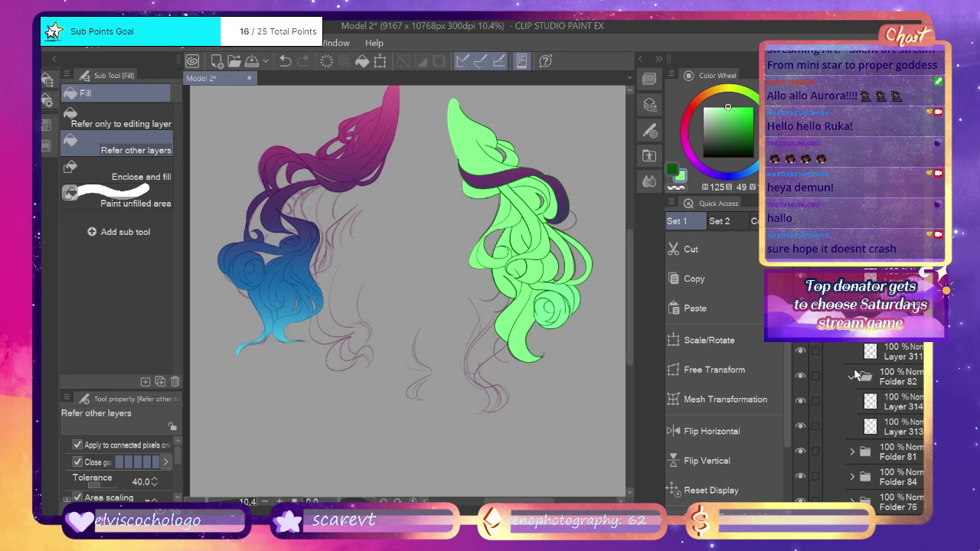
pyautogui.click(853, 452)
pyautogui.scroll(-3, 859, 450)
pyautogui.click(853, 448)
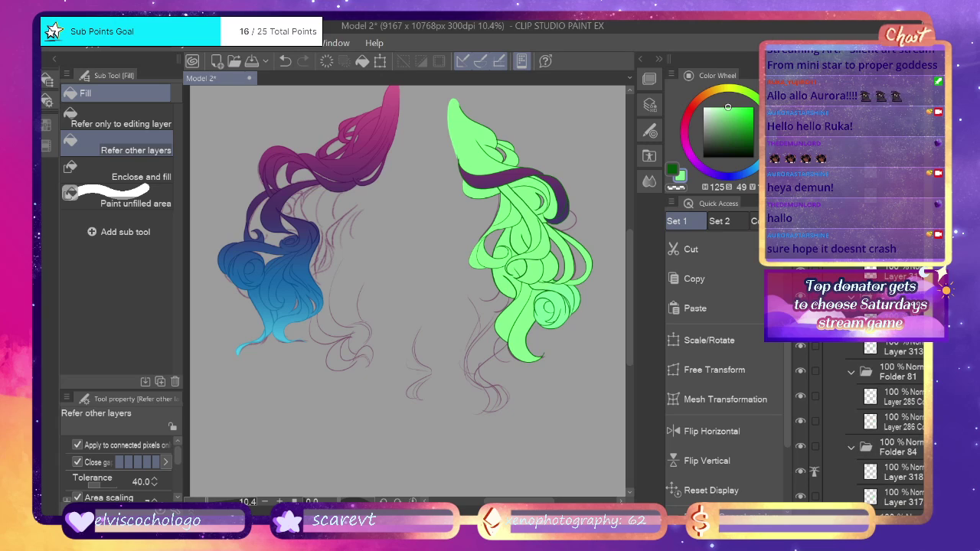
pyautogui.scroll(-2, 859, 452)
pyautogui.scroll(-5, 881, 429)
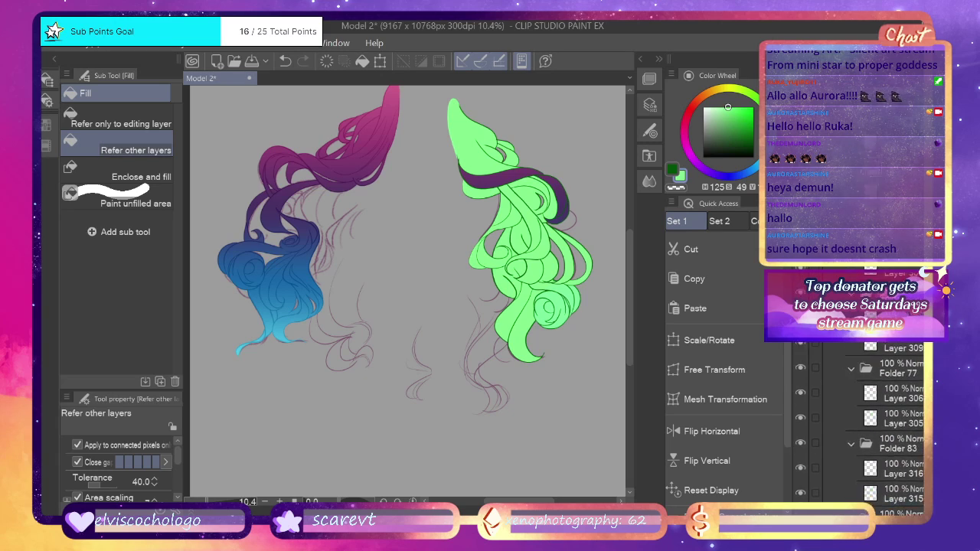
# Paste the copied gradient layer above Layer 307 in Folder 78 and above Layer 309 in Folder 79.
pyautogui.click(699, 310)
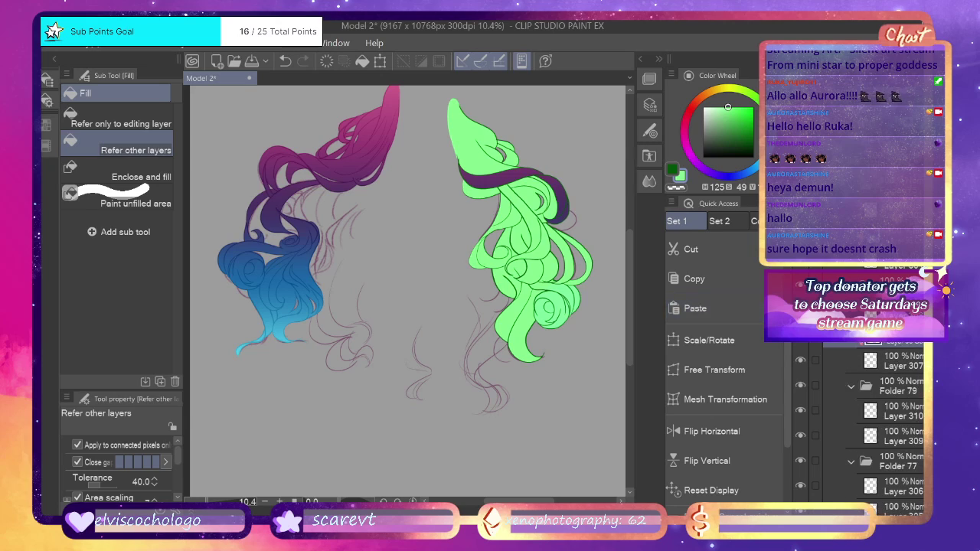
pyautogui.click(698, 310)
pyautogui.scroll(-2, 879, 444)
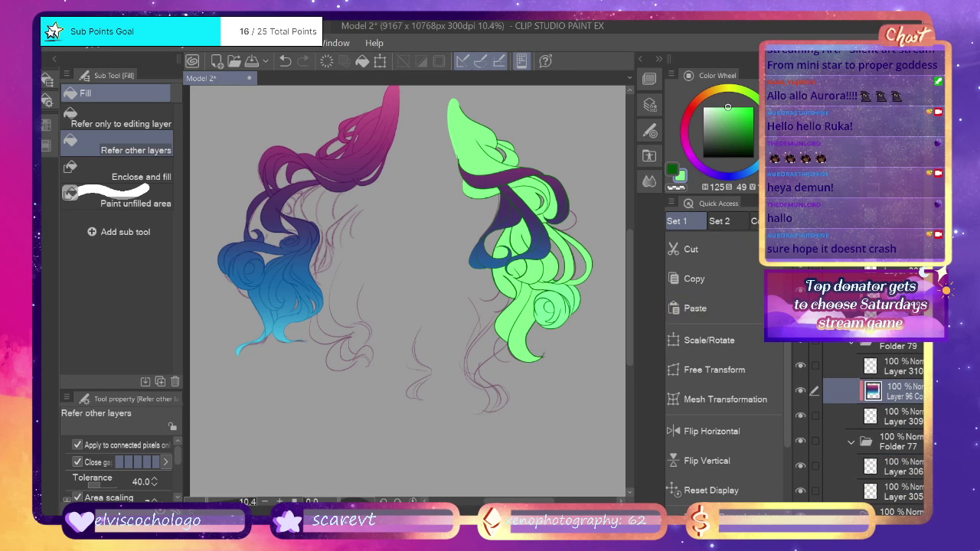
# Paste the copied gradient layer above fill Layer 305 in Folder 77 and above Layer 315 in Folder 83.
pyautogui.click(896, 494)
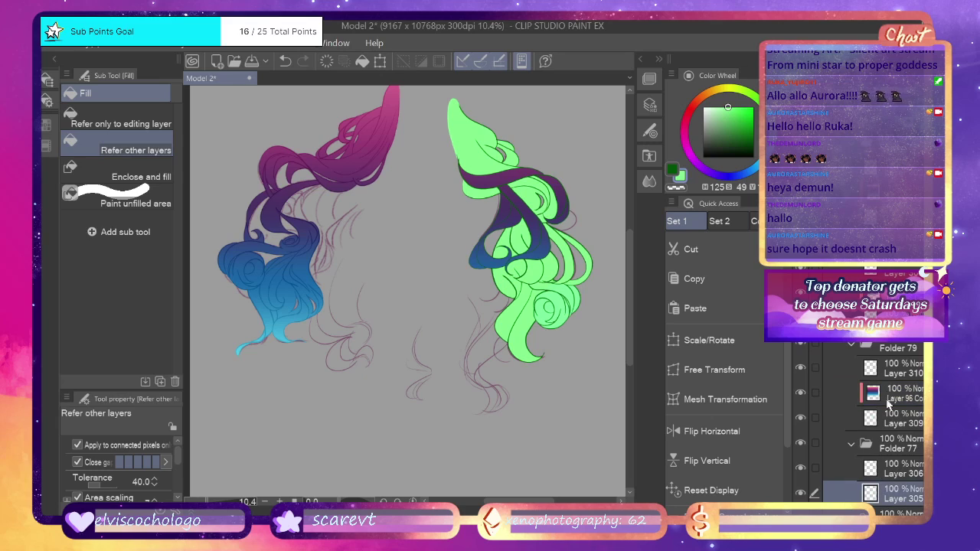
pyautogui.click(696, 308)
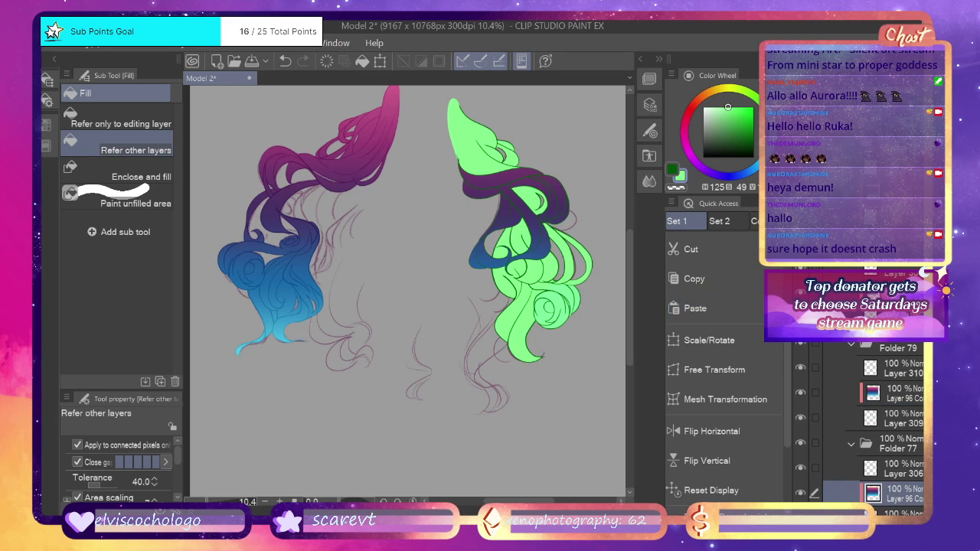
pyautogui.scroll(-5, 914, 367)
pyautogui.click(887, 368)
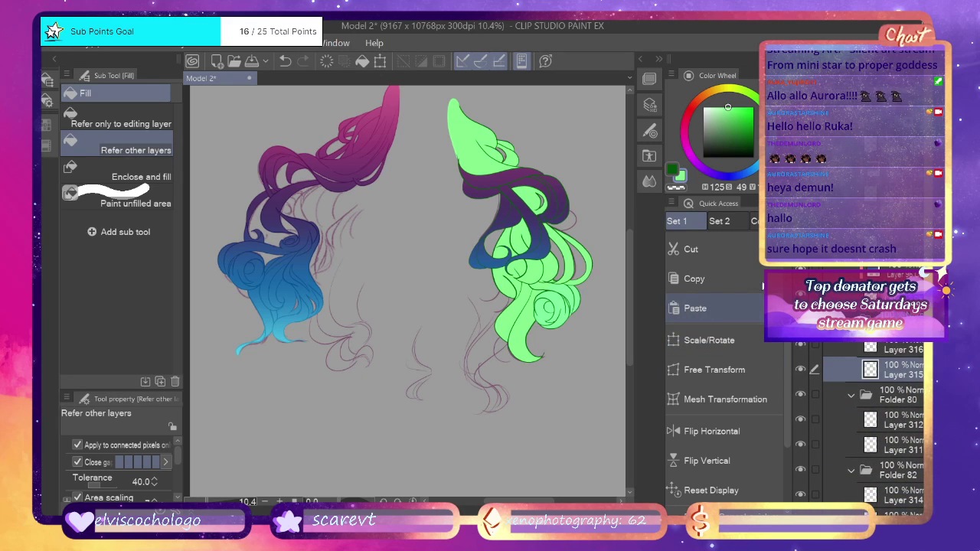
pyautogui.click(735, 308)
# Paste the gradient layer above fill Layer 311 in Folder 80 and above Layer 313 in Folder 82.
pyautogui.scroll(-3, 911, 365)
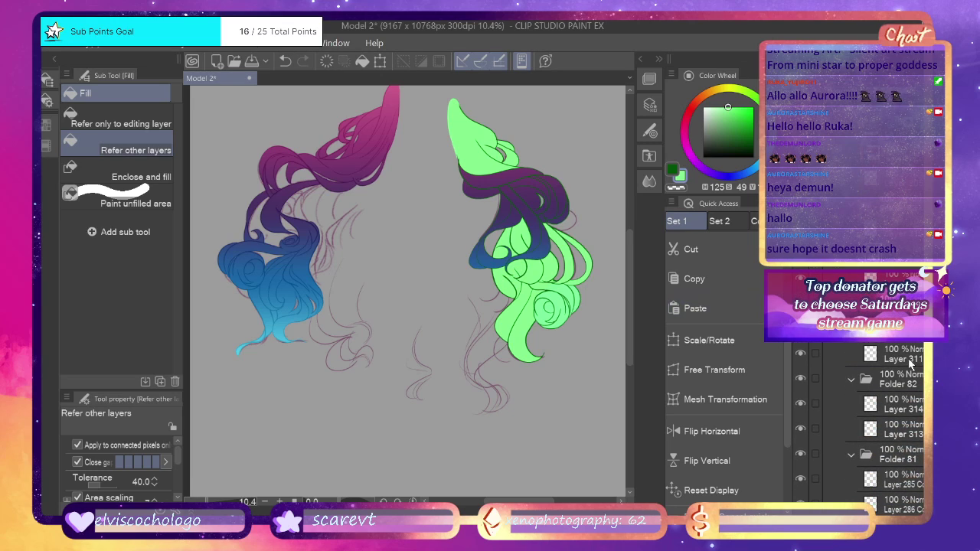
pyautogui.click(911, 363)
pyautogui.click(720, 312)
pyautogui.scroll(-3, 907, 368)
pyautogui.click(905, 368)
pyautogui.click(737, 308)
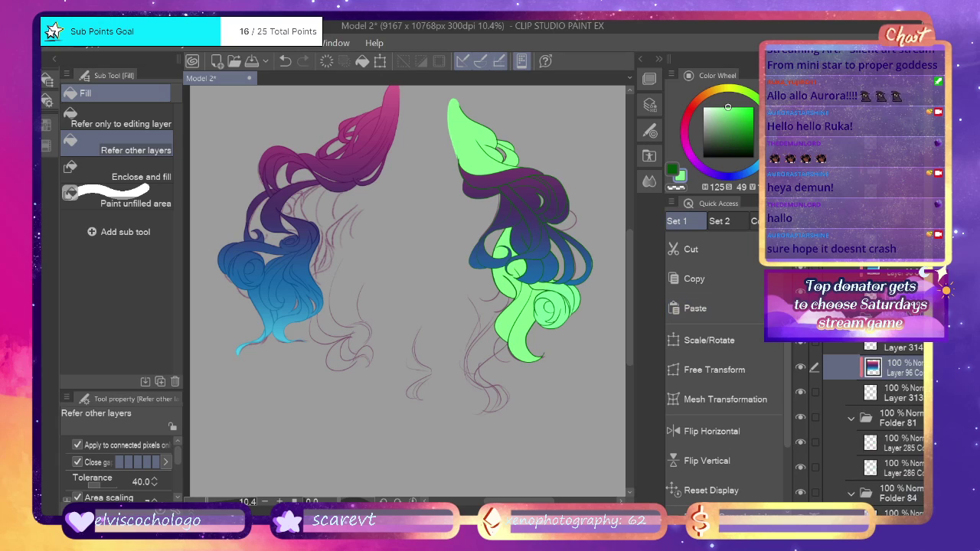
# Paste the gradient layer above the lower fill layer in Folder 81 and above Layer 317 in Folder 84.
pyautogui.scroll(-3, 901, 371)
pyautogui.click(900, 370)
pyautogui.click(720, 311)
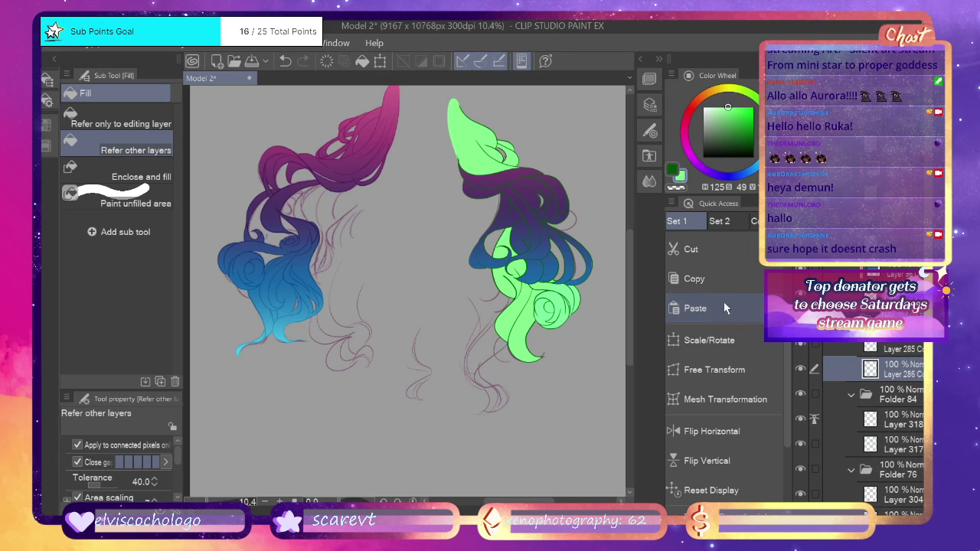
pyautogui.scroll(-3, 898, 398)
pyautogui.click(898, 398)
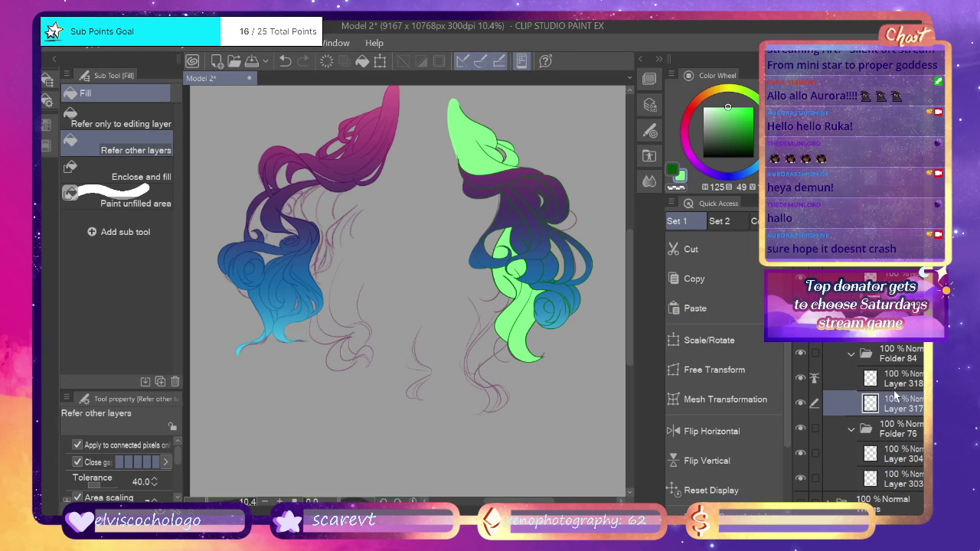
pyautogui.click(696, 308)
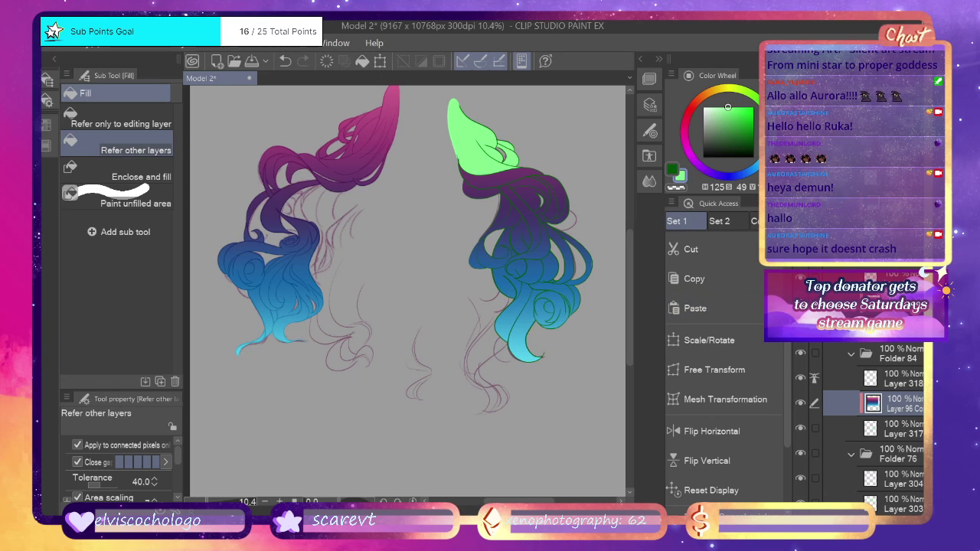
# Paste the gradient layer above fill Layer 303 in Folder 76 to colour the topmost strand.
pyautogui.scroll(-3, 881, 421)
pyautogui.click(904, 396)
pyautogui.click(695, 308)
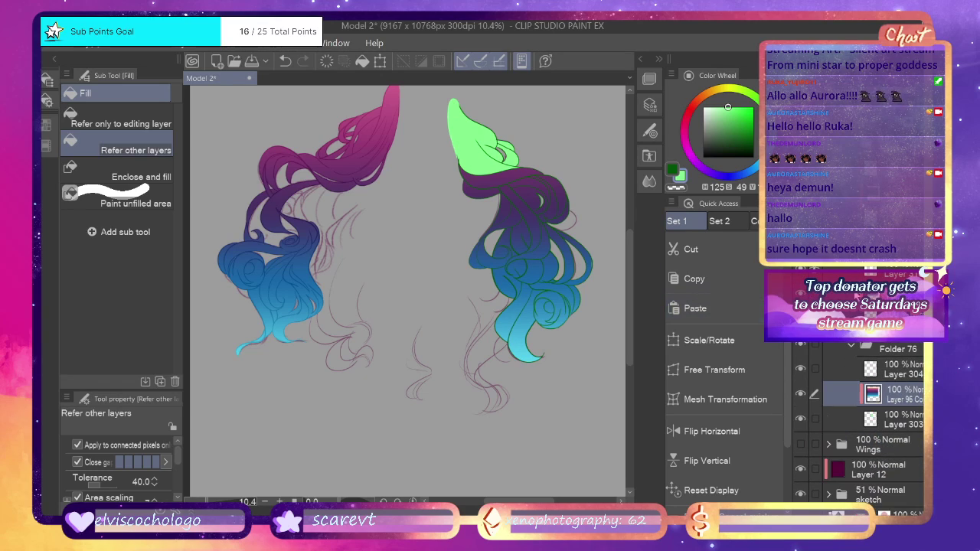
# Paste the gradient layer above line-art Layer 308 in Folder 78 and above Layer 310 in Folder 79.
pyautogui.scroll(-10, 881, 429)
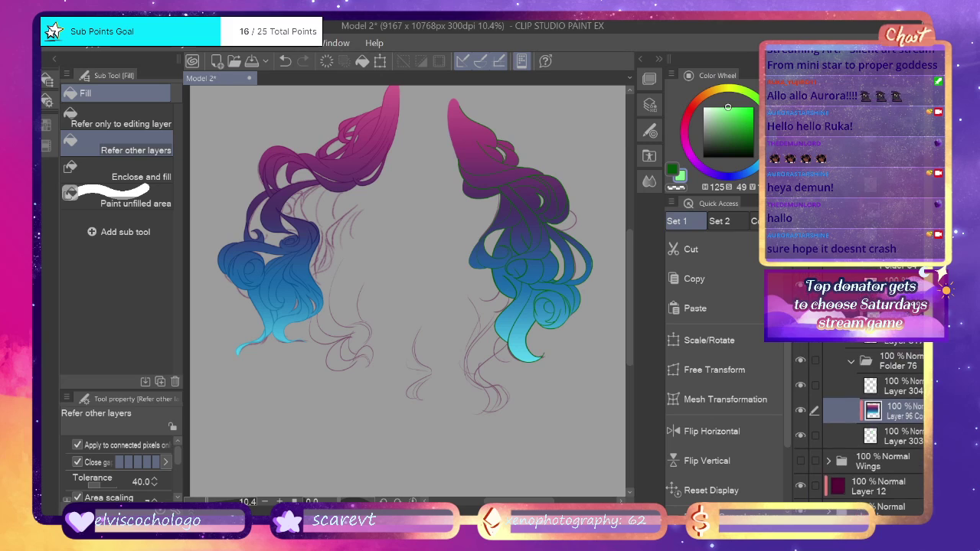
pyautogui.scroll(10, 858, 429)
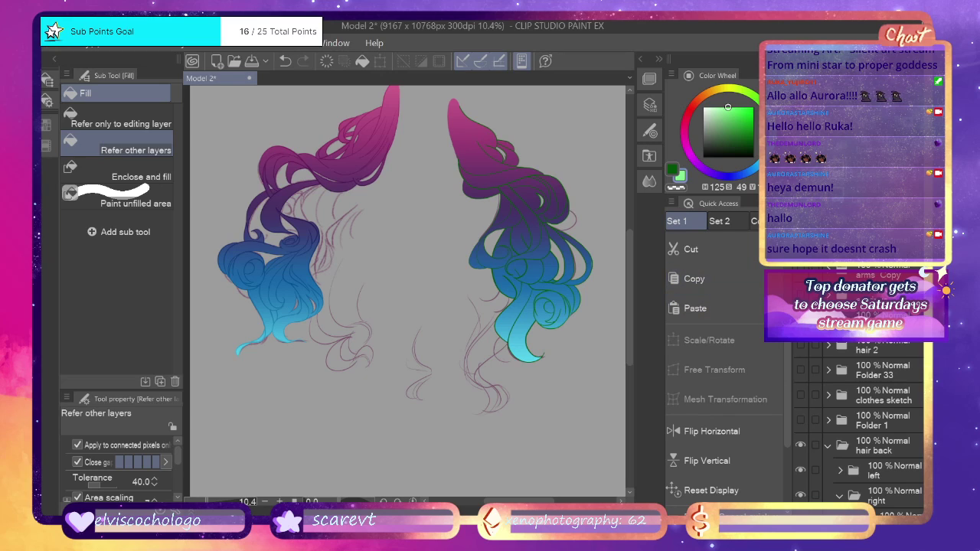
pyautogui.scroll(-5, 865, 429)
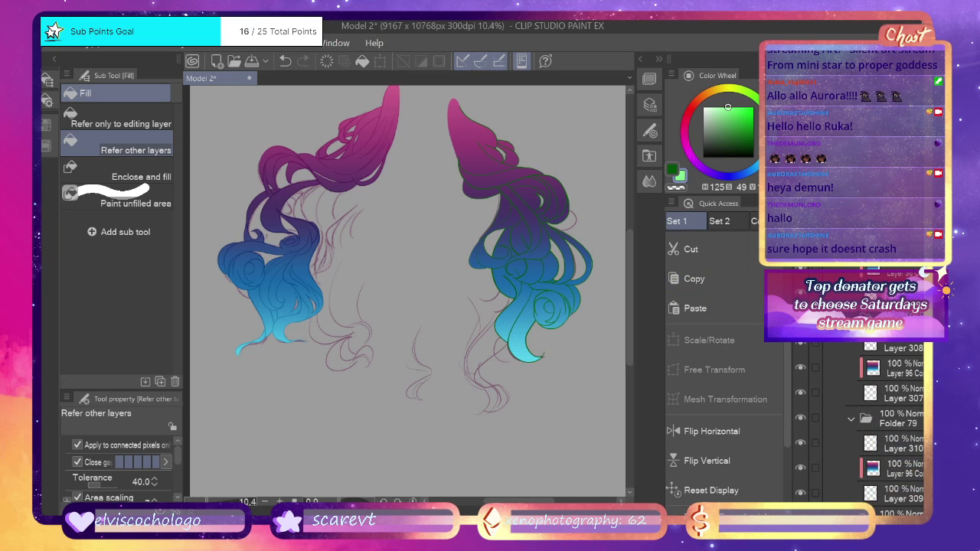
pyautogui.click(697, 308)
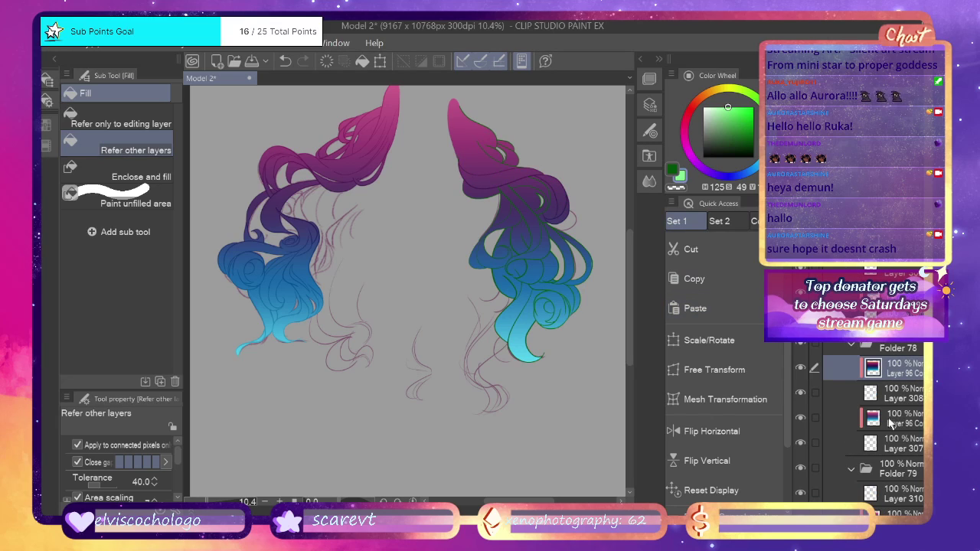
pyautogui.click(887, 494)
pyautogui.click(696, 308)
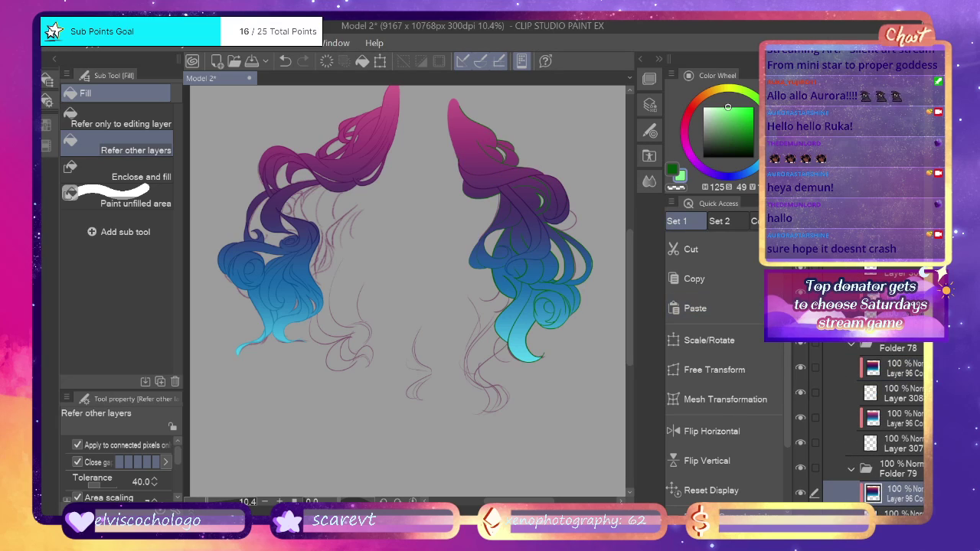
# Paste the gradient layer above line-art Layer 306 in Folder 77 and above Layer 312 in Folder 80.
pyautogui.scroll(-5, 881, 428)
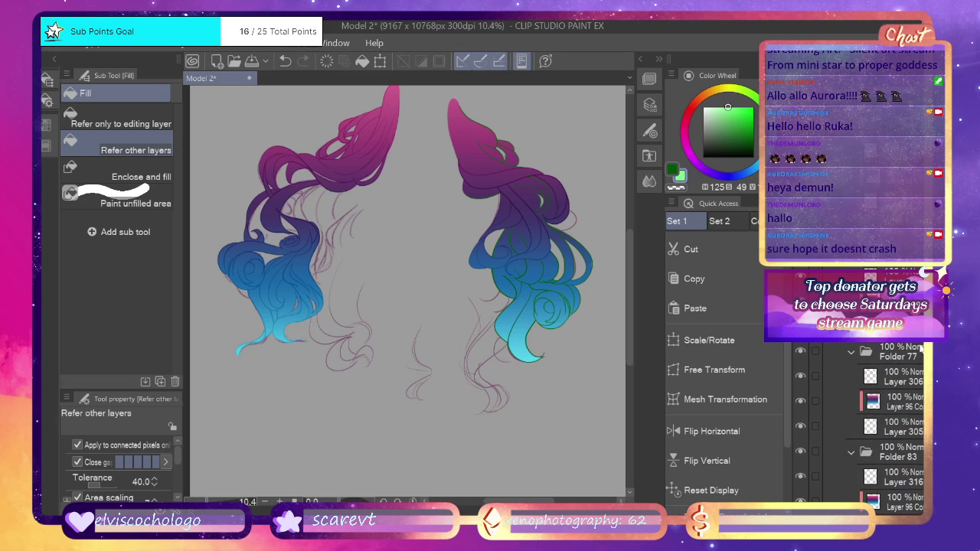
pyautogui.click(883, 374)
pyautogui.click(696, 308)
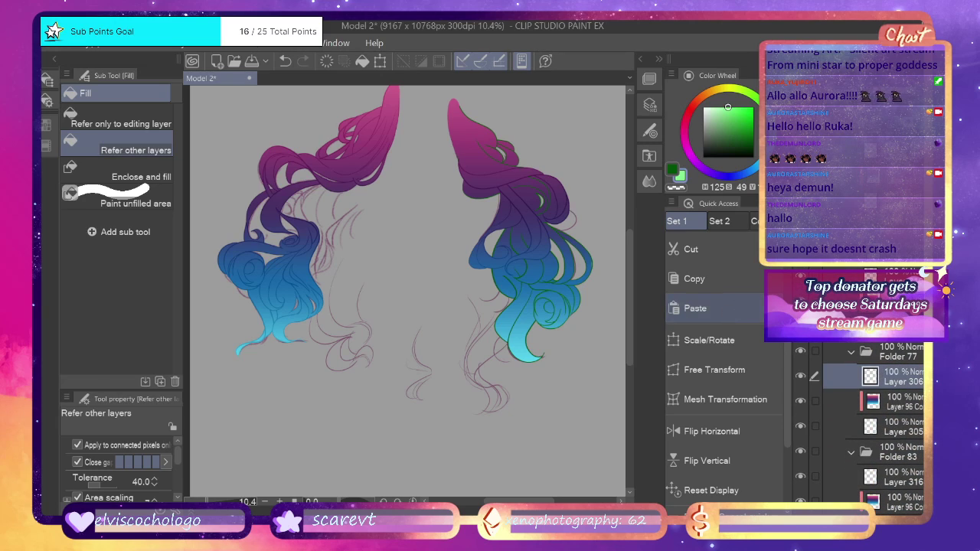
pyautogui.scroll(-2, 881, 414)
pyautogui.scroll(-3, 880, 429)
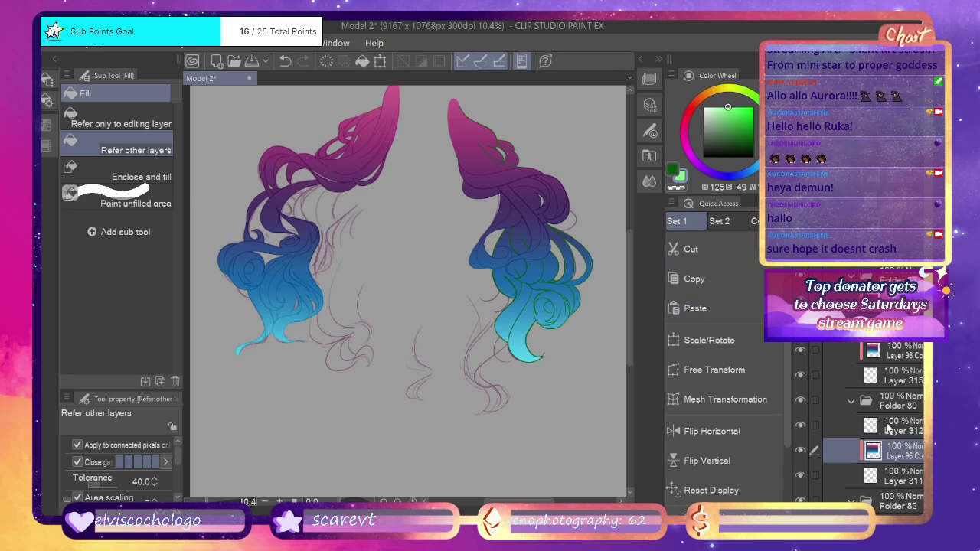
pyautogui.click(892, 426)
pyautogui.click(696, 308)
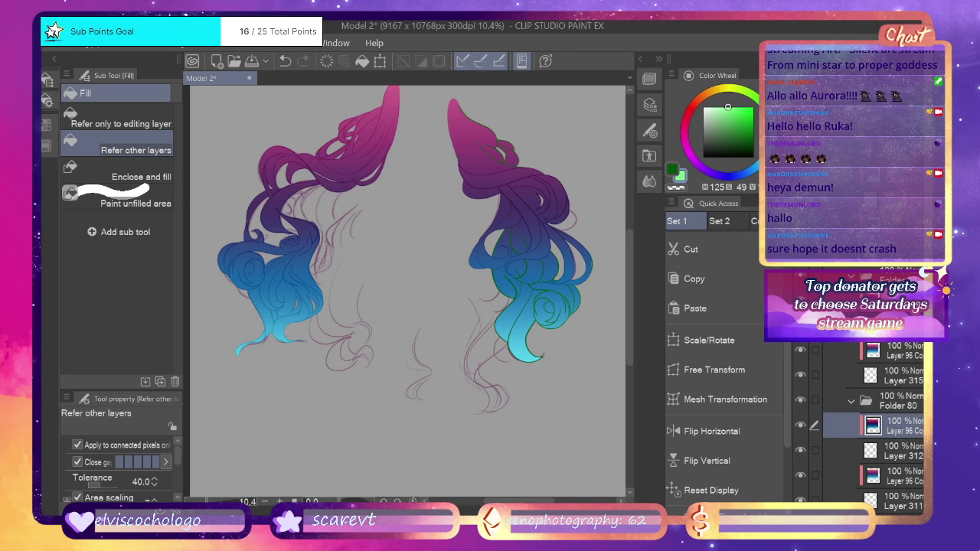
# Paste the gradient layer above line-art Layer 314 in Folder 82 and above the line-art layer in Folder 81.
pyautogui.scroll(-3, 874, 429)
pyautogui.click(889, 468)
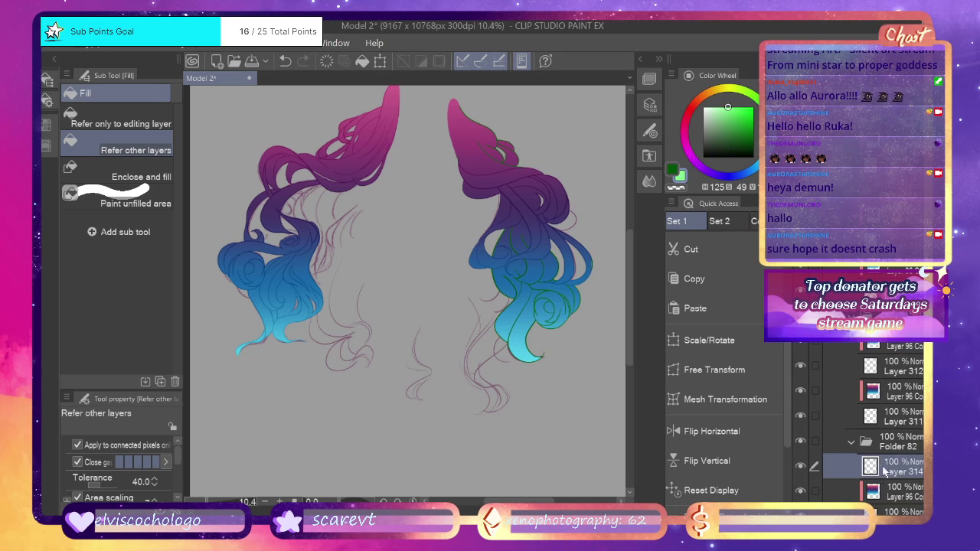
pyautogui.click(696, 308)
pyautogui.scroll(-5, 873, 425)
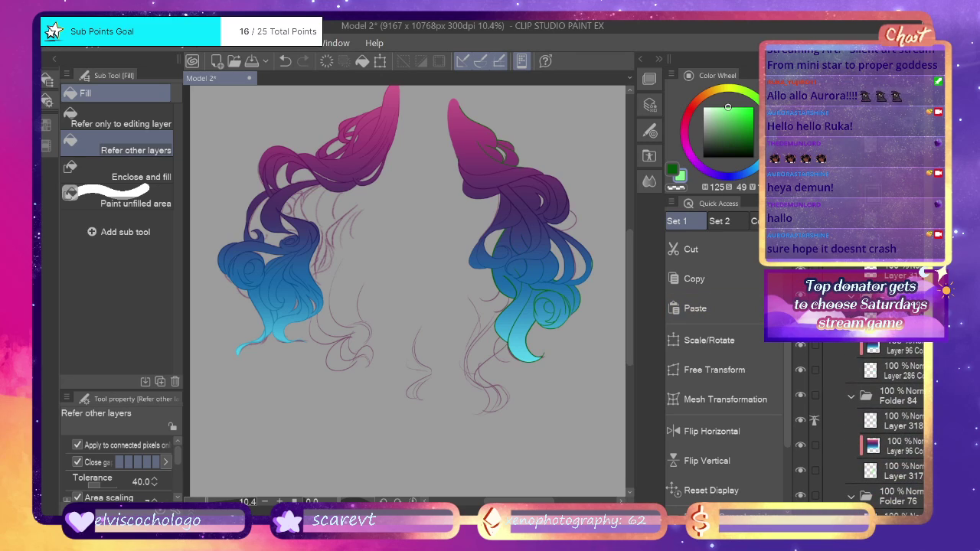
pyautogui.click(705, 308)
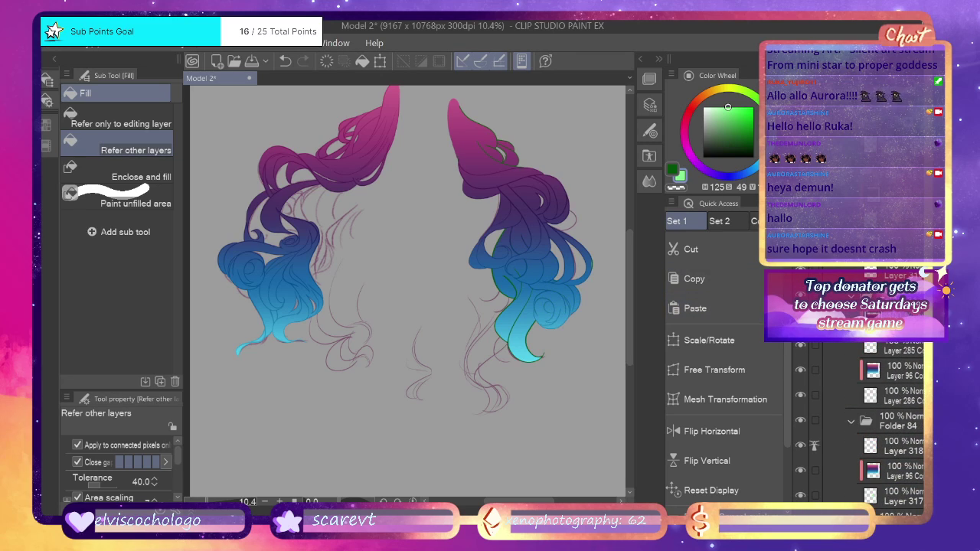
# Paste the gradient layer above line-art Layer 318 in Folder 84 and above Layer 304 in Folder 76.
pyautogui.scroll(-2, 888, 425)
pyautogui.click(905, 378)
pyautogui.click(738, 306)
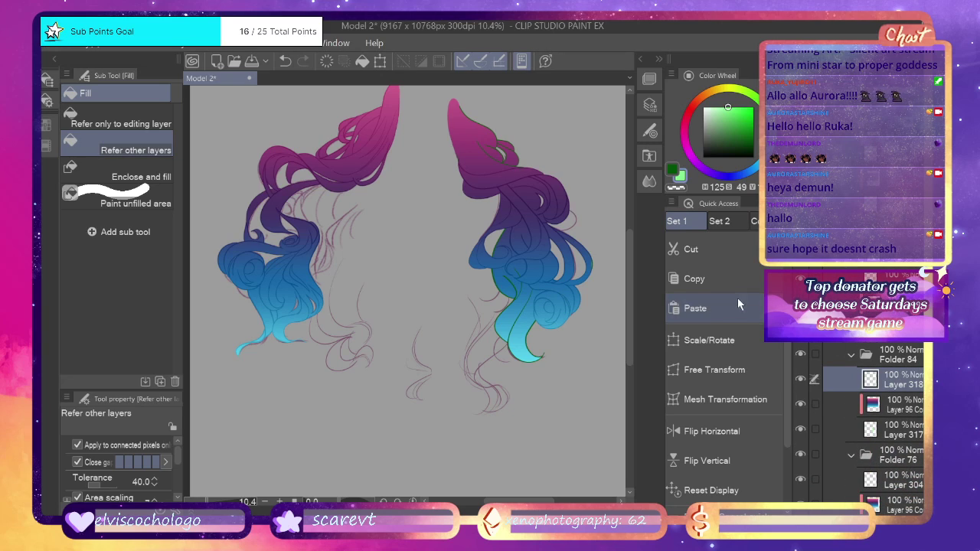
pyautogui.scroll(-4, 873, 425)
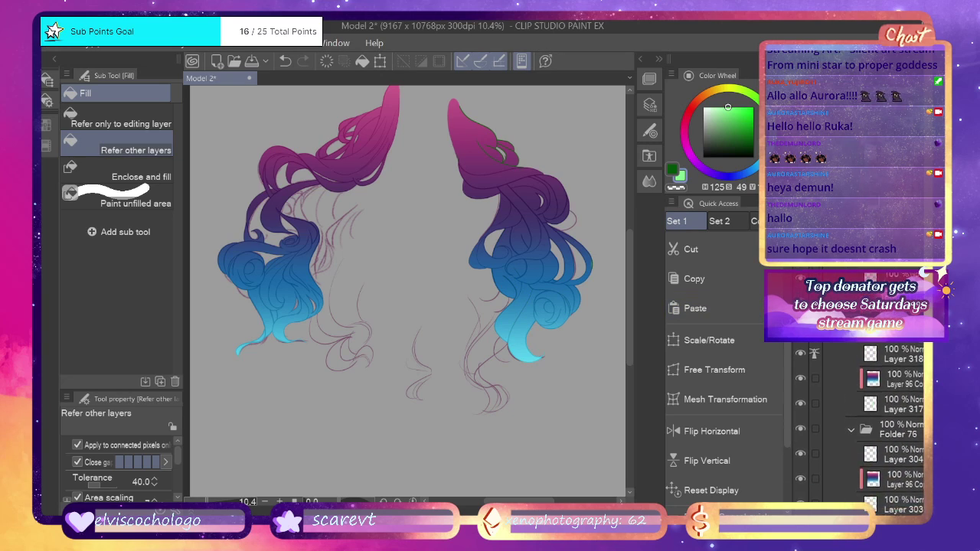
pyautogui.click(888, 358)
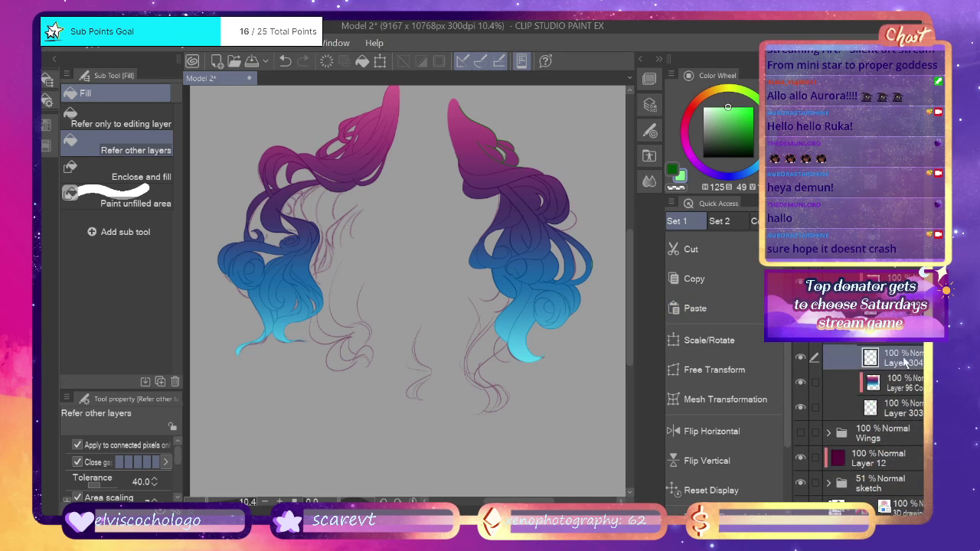
pyautogui.click(740, 308)
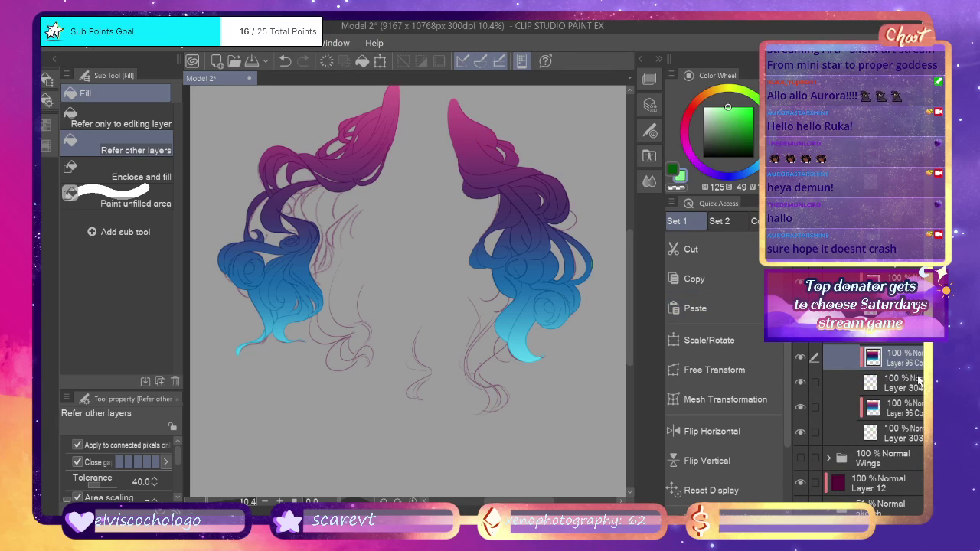
# Collapse the finished strand folders and the right hair group, and expand the left group inside hair back.
pyautogui.scroll(-4, 873, 425)
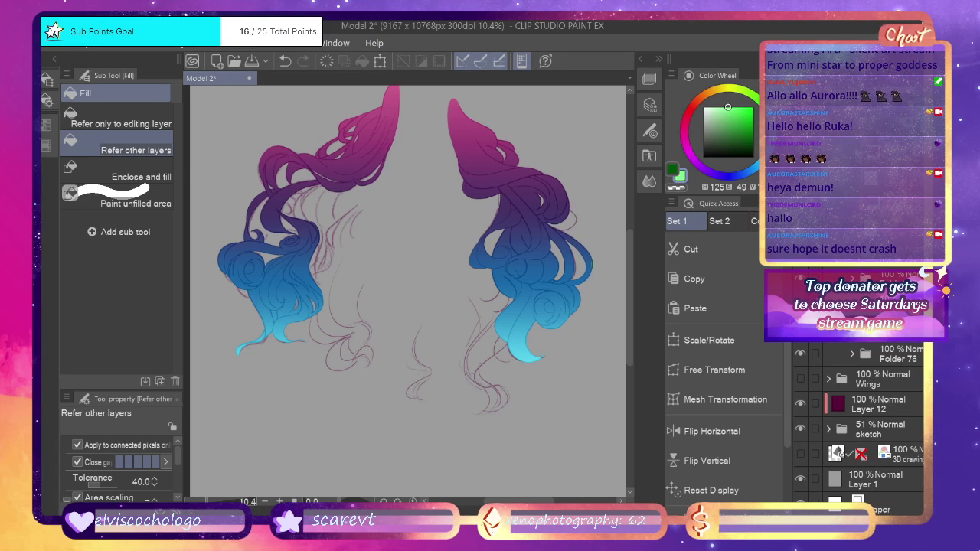
pyautogui.scroll(1, 873, 425)
pyautogui.scroll(-1, 873, 425)
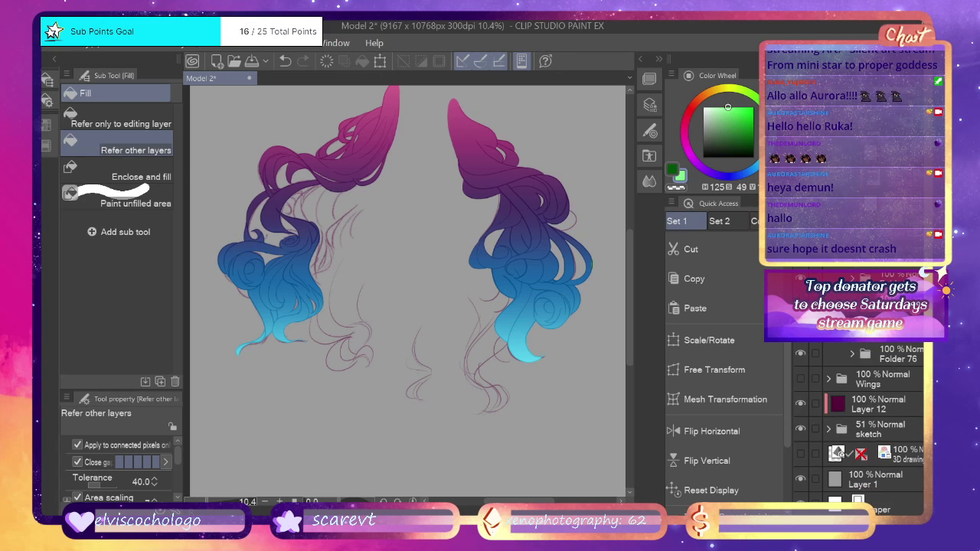
pyautogui.scroll(7, 873, 425)
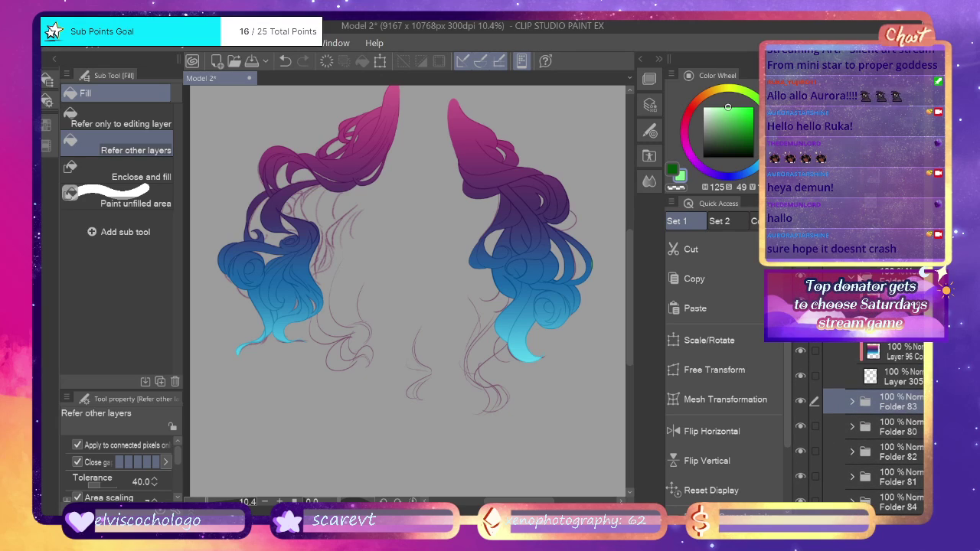
pyautogui.scroll(-4, 873, 425)
pyautogui.scroll(-3, 873, 425)
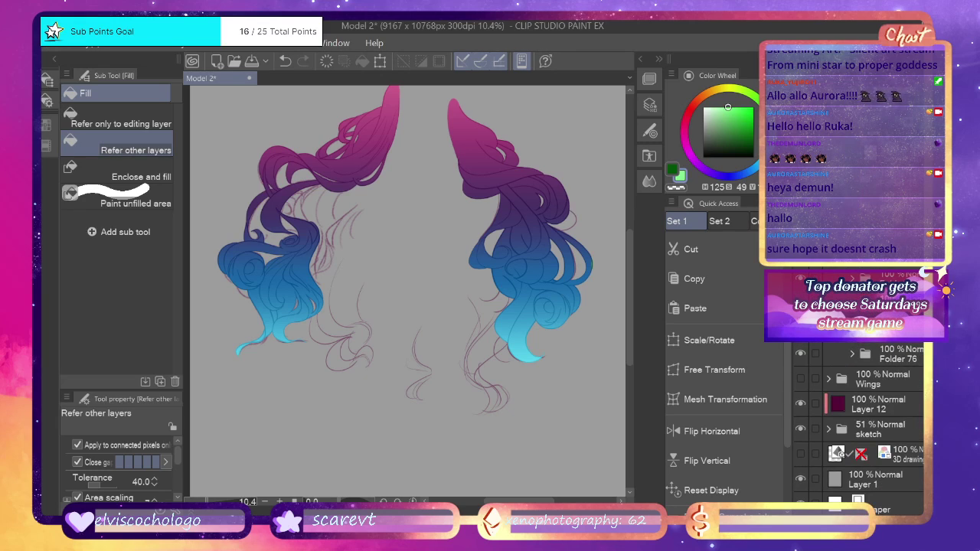
pyautogui.scroll(7, 873, 425)
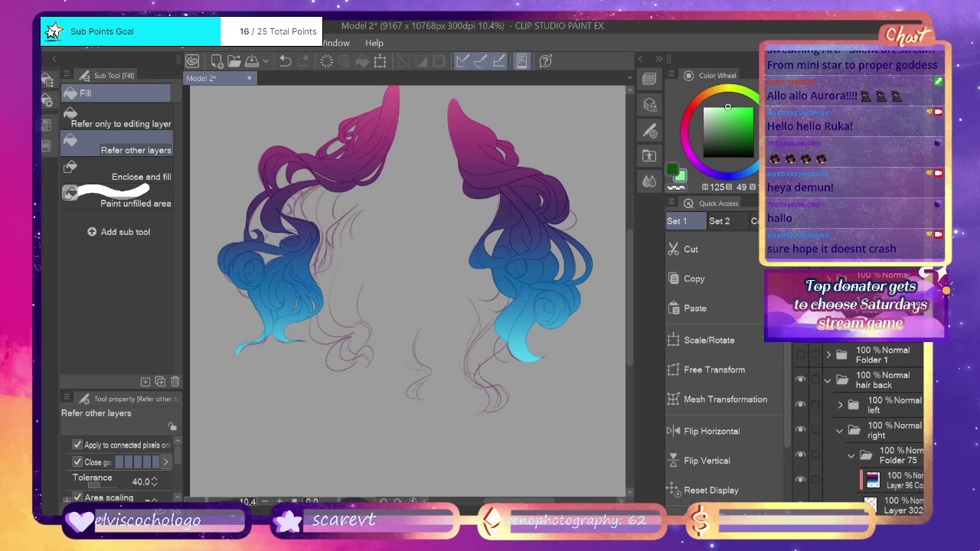
pyautogui.scroll(-3, 873, 425)
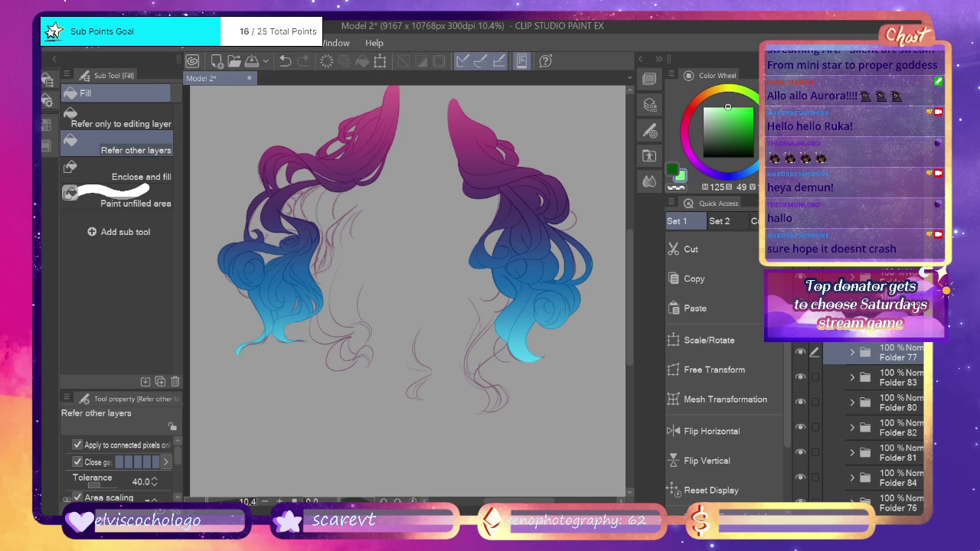
pyautogui.click(840, 353)
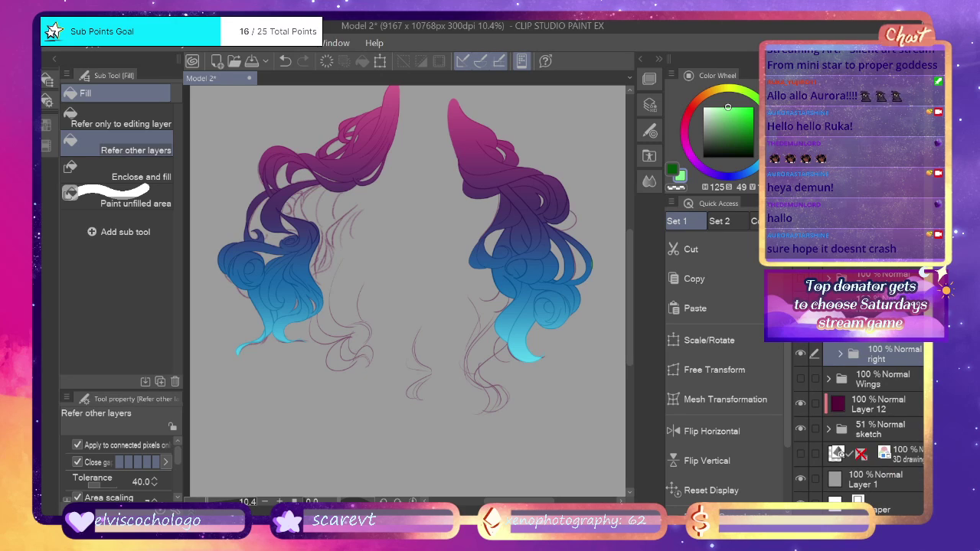
pyautogui.click(841, 329)
# Toggle Folder 74's visibility off and on in the left group to check its strand, and create a new folder above it.
pyautogui.scroll(-10, 858, 413)
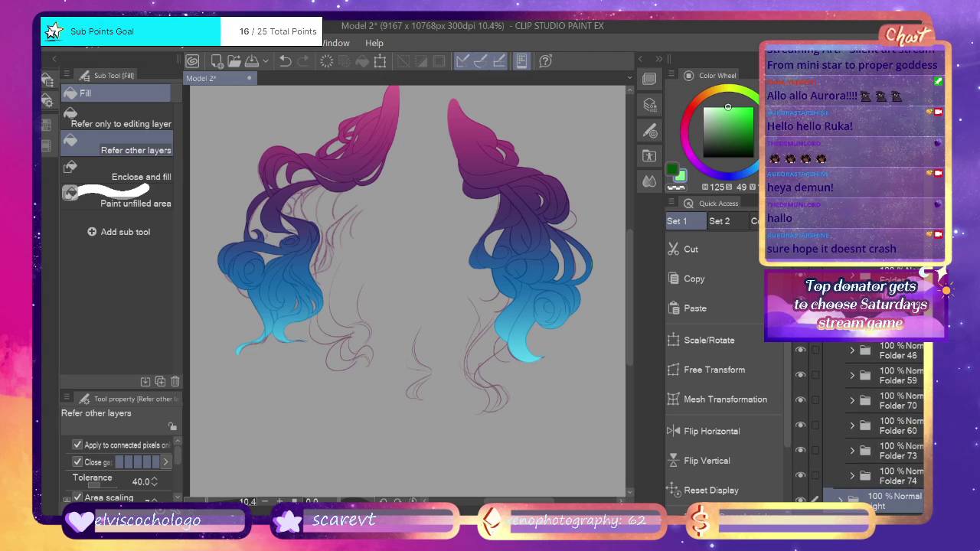
pyautogui.click(893, 409)
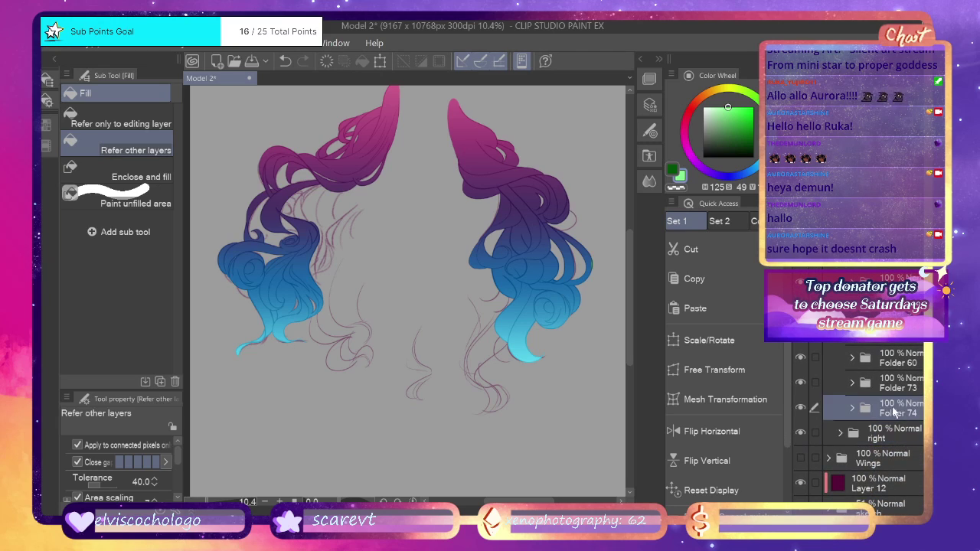
pyautogui.click(802, 409)
pyautogui.click(801, 407)
pyautogui.hotkey('ctrl', 'g')
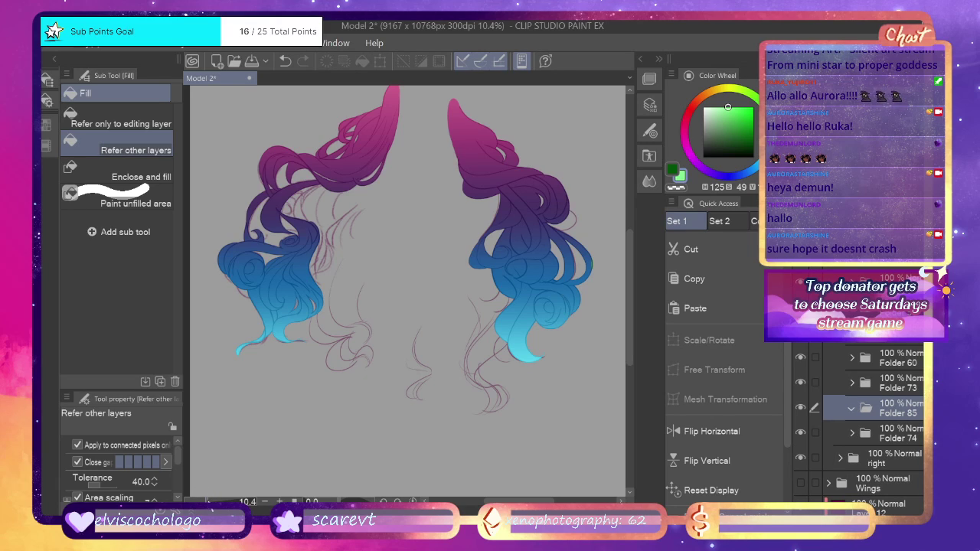
# Add two new layers inside Folder 85 and set the Real G-Pen to the dark green line colour.
pyautogui.scroll(-2, 402, 294)
pyautogui.scroll(8, 402, 294)
pyautogui.moveTo(524, 501); pyautogui.dragTo(504, 501)
pyautogui.moveTo(630, 277); pyautogui.dragTo(631, 247)
pyautogui.press('p')
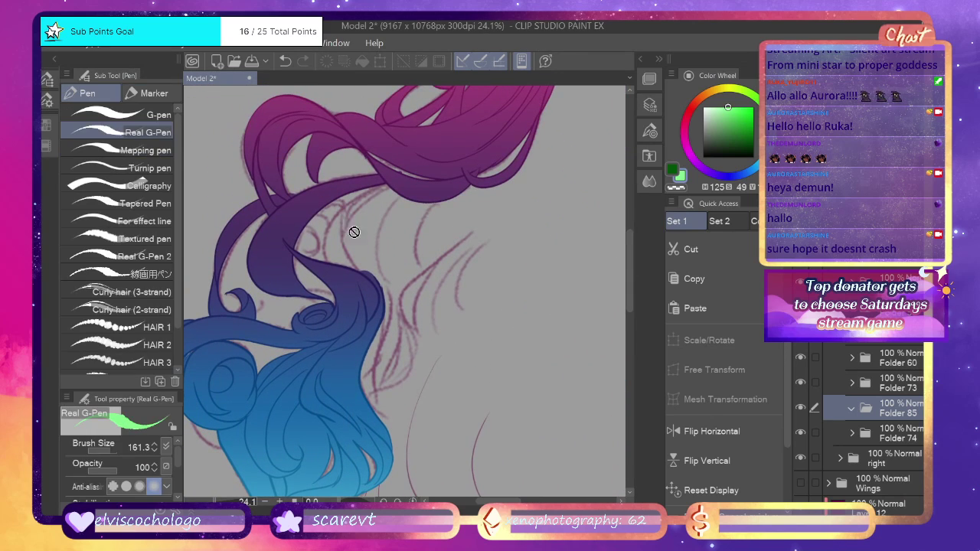
pyautogui.hotkey('ctrl', 'shift', 'n')
pyautogui.hotkey('ctrl', 'shift', 'n')
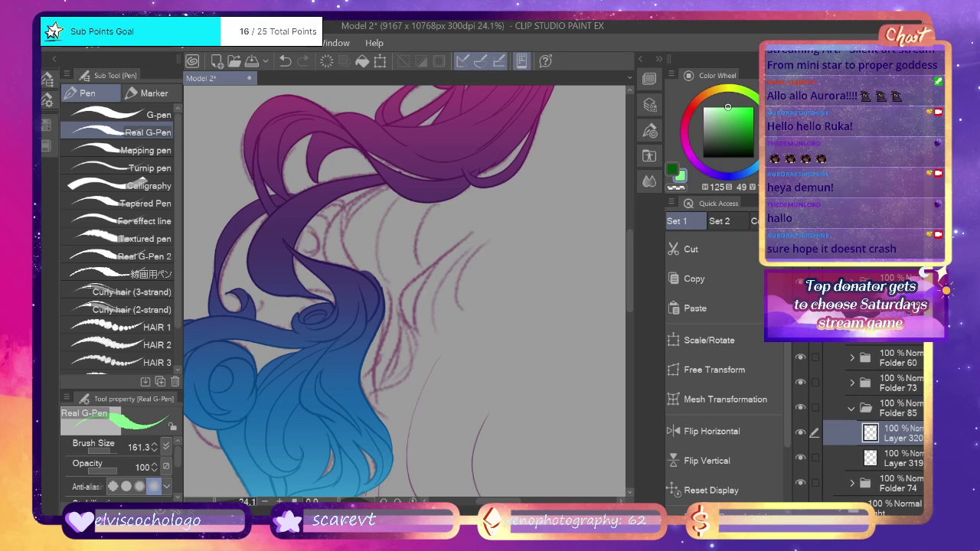
pyautogui.moveTo(350, 198); pyautogui.dragTo(349, 262)
pyautogui.hotkey('ctrl', 'z')
pyautogui.click(671, 169)
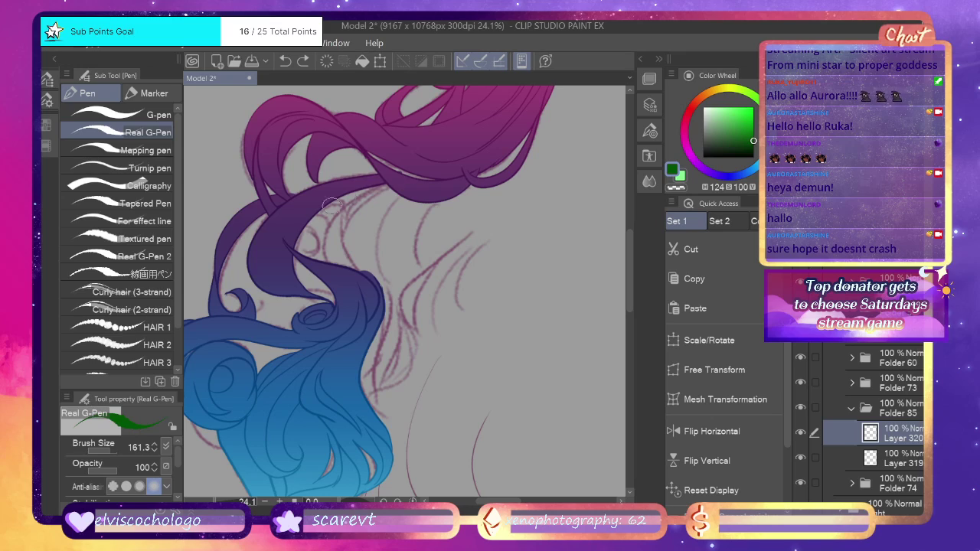
pyautogui.moveTo(387, 185); pyautogui.dragTo(323, 259)
pyautogui.hotkey('ctrl', 'z')
pyautogui.moveTo(389, 184); pyautogui.dragTo(325, 261)
pyautogui.hotkey('ctrl', 'z')
pyautogui.moveTo(394, 174); pyautogui.dragTo(317, 257)
pyautogui.hotkey('ctrl', 'z')
pyautogui.moveTo(399, 178)
pyautogui.mouseDown()
pyautogui.moveTo(329, 221)
pyautogui.moveTo(323, 258)
pyautogui.mouseUp()
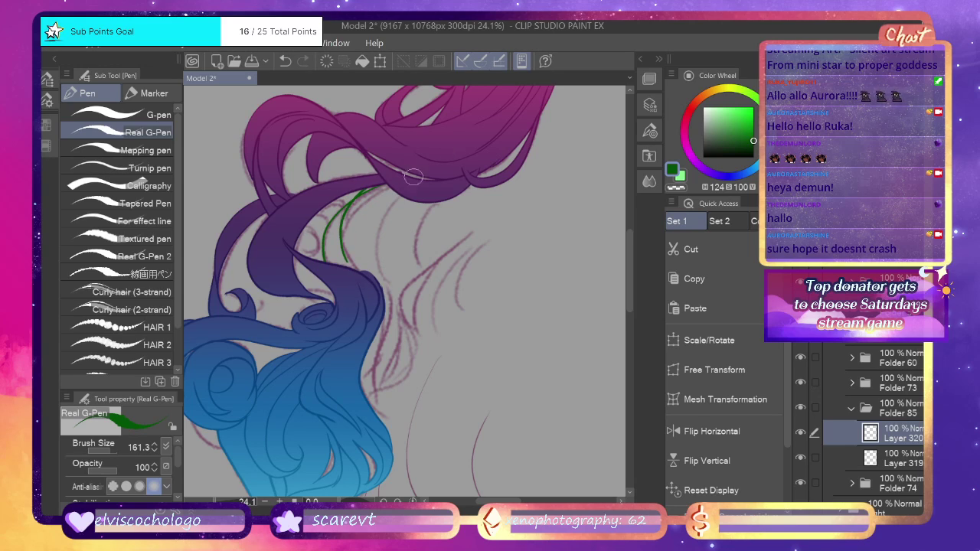
pyautogui.hotkey('ctrl', 'z')
# Hide the finished strand folders above Folder 85 in the left group to expose the purple hair sketch.
pyautogui.moveTo(801, 382); pyautogui.dragTo(806, 355)
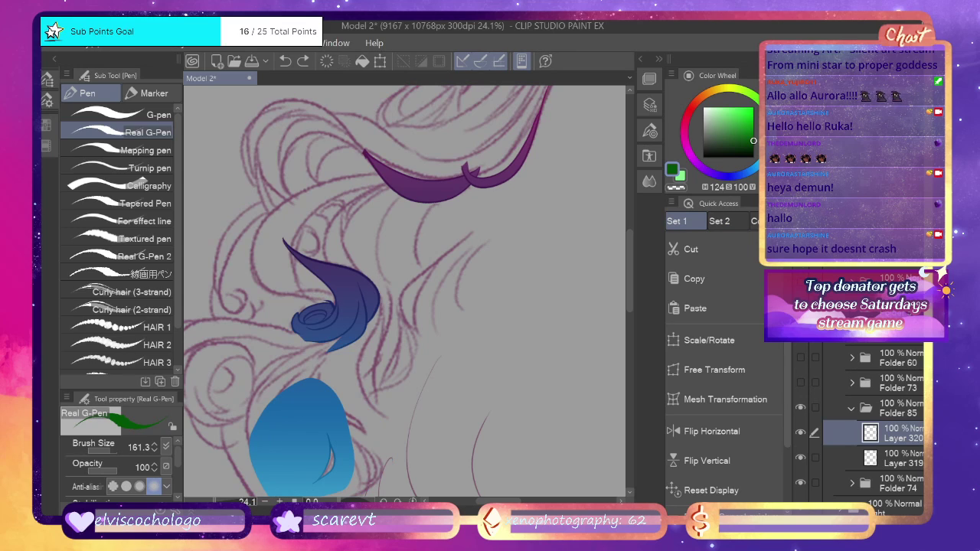
pyautogui.scroll(-4, 873, 425)
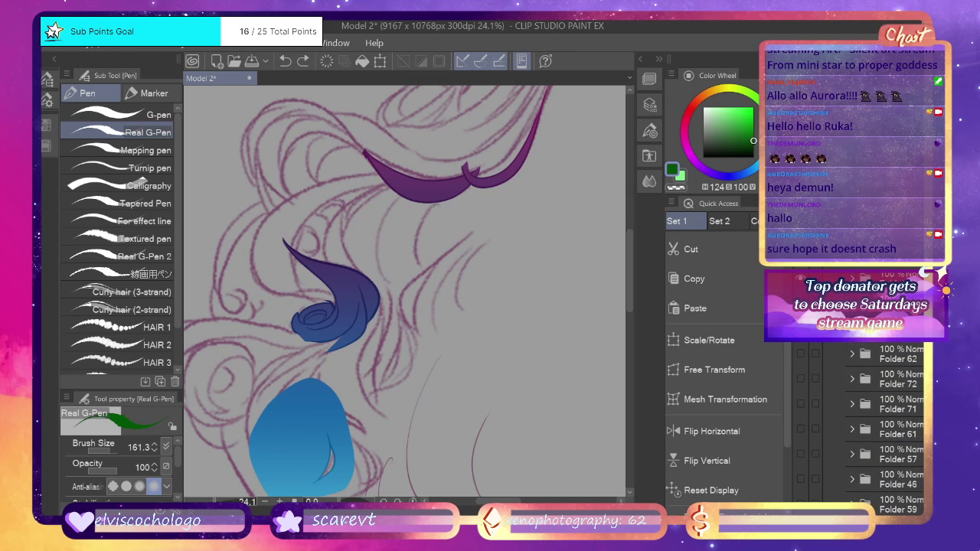
pyautogui.click(801, 329)
pyautogui.click(802, 303)
pyautogui.click(801, 279)
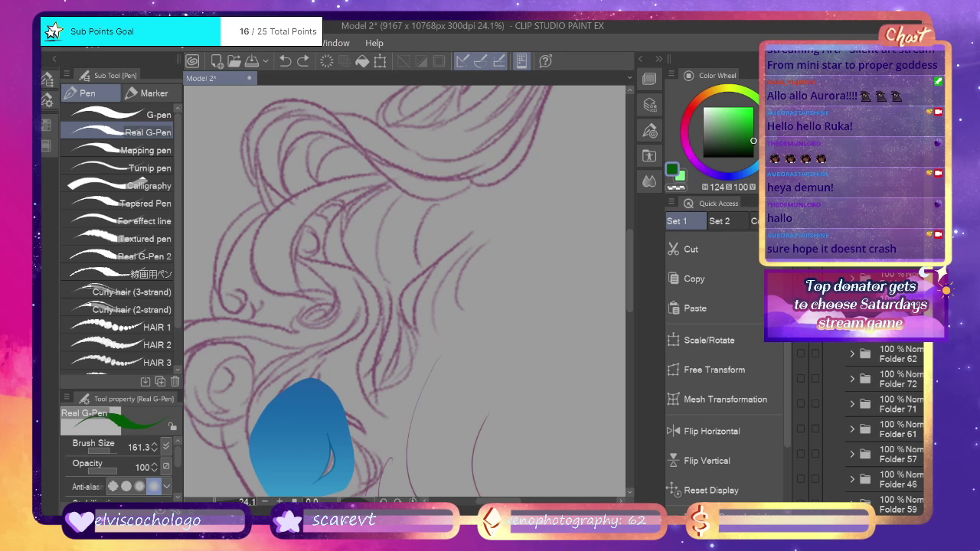
pyautogui.scroll(4, 802, 348)
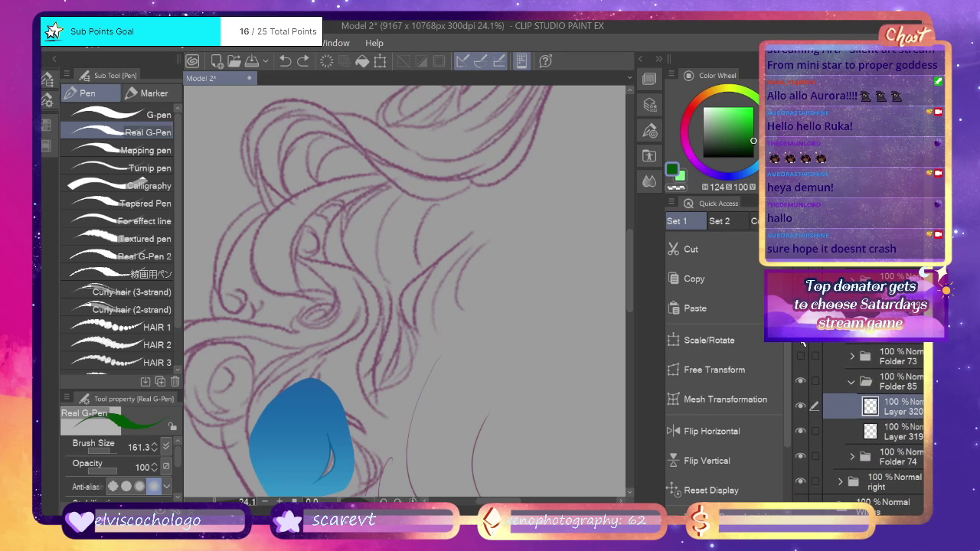
# Ink the inner left strand's outer edge and first inner curves in dark green on Layer 320, following the sketch.
pyautogui.moveTo(391, 181)
pyautogui.mouseDown()
pyautogui.moveTo(337, 214)
pyautogui.moveTo(330, 260)
pyautogui.mouseUp()
pyautogui.hotkey('ctrl', 'z')
pyautogui.moveTo(391, 181)
pyautogui.mouseDown()
pyautogui.moveTo(329, 226)
pyautogui.moveTo(359, 284)
pyautogui.mouseUp()
pyautogui.moveTo(346, 205); pyautogui.dragTo(374, 294)
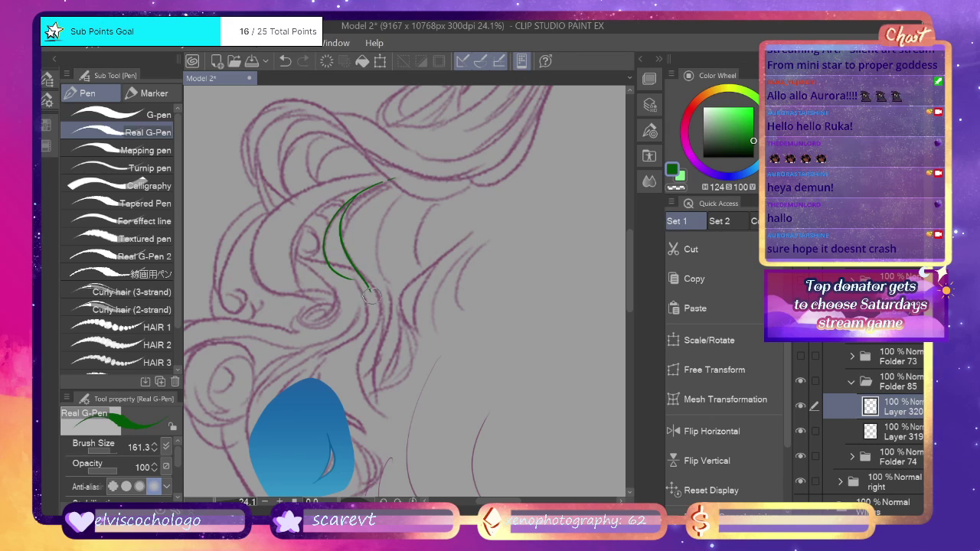
pyautogui.moveTo(344, 238); pyautogui.dragTo(418, 173)
pyautogui.hotkey('ctrl', 'z')
pyautogui.moveTo(344, 245)
pyautogui.mouseDown()
pyautogui.moveTo(412, 171)
pyautogui.moveTo(389, 177)
pyautogui.moveTo(418, 171)
pyautogui.mouseUp()
pyautogui.hotkey('ctrl', 'z')
pyautogui.hotkey('ctrl', 'z')
pyautogui.hotkey('ctrl', 'z')
pyautogui.hotkey('ctrl', 'z')
pyautogui.hotkey('ctrl', 'z')
# Ink the strand's remaining fold lines and right contour in dark green, extending the right edge upward beneath the upper curls.
pyautogui.moveTo(631, 235); pyautogui.dragTo(632, 249)
pyautogui.moveTo(410, 136)
pyautogui.mouseDown()
pyautogui.moveTo(397, 148)
pyautogui.moveTo(393, 259)
pyautogui.moveTo(373, 185)
pyautogui.moveTo(428, 118)
pyautogui.moveTo(398, 245)
pyautogui.moveTo(457, 141)
pyautogui.moveTo(424, 172)
pyautogui.moveTo(414, 225)
pyautogui.mouseUp()
pyautogui.hotkey('ctrl', 'z')
pyautogui.hotkey('ctrl', 'z')
pyautogui.hotkey('ctrl', 'z')
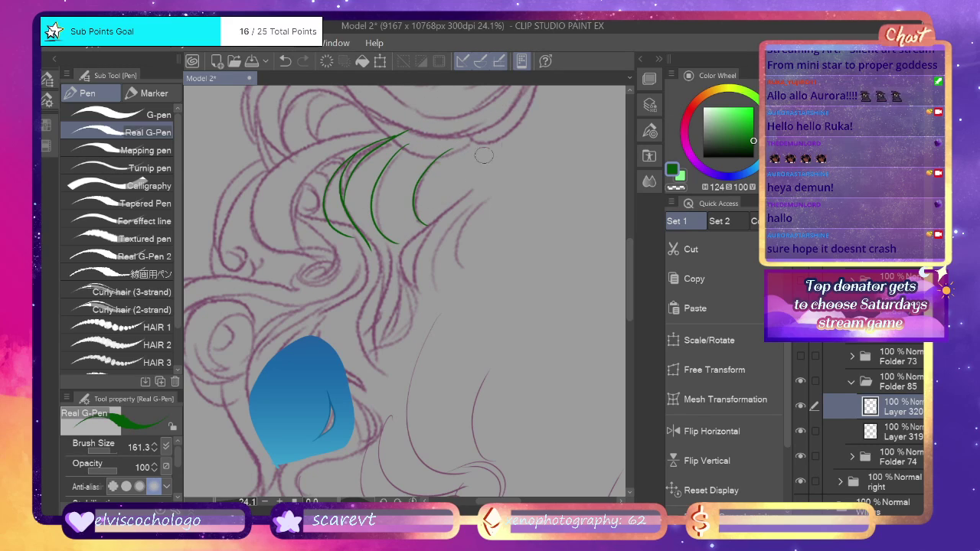
pyautogui.moveTo(502, 502); pyautogui.dragTo(518, 510)
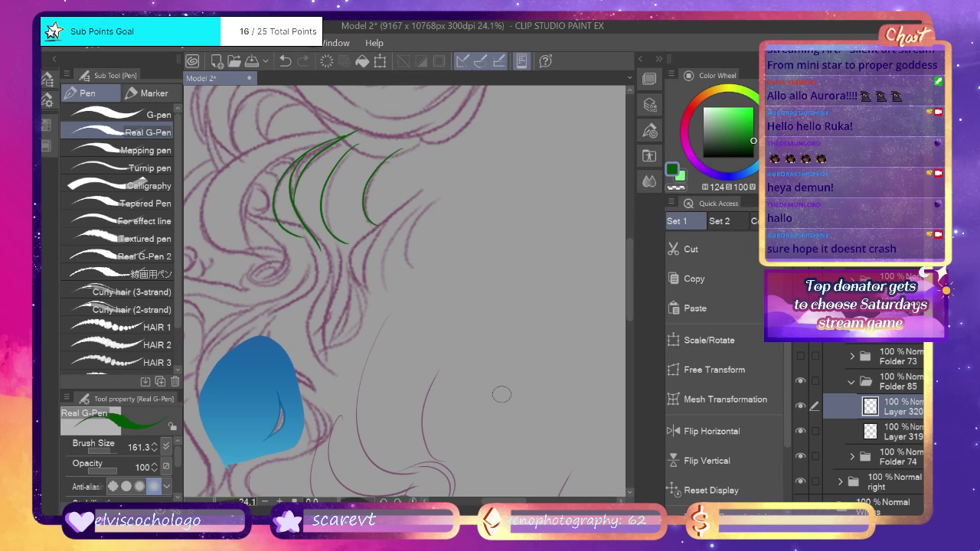
pyautogui.moveTo(631, 277); pyautogui.dragTo(633, 260)
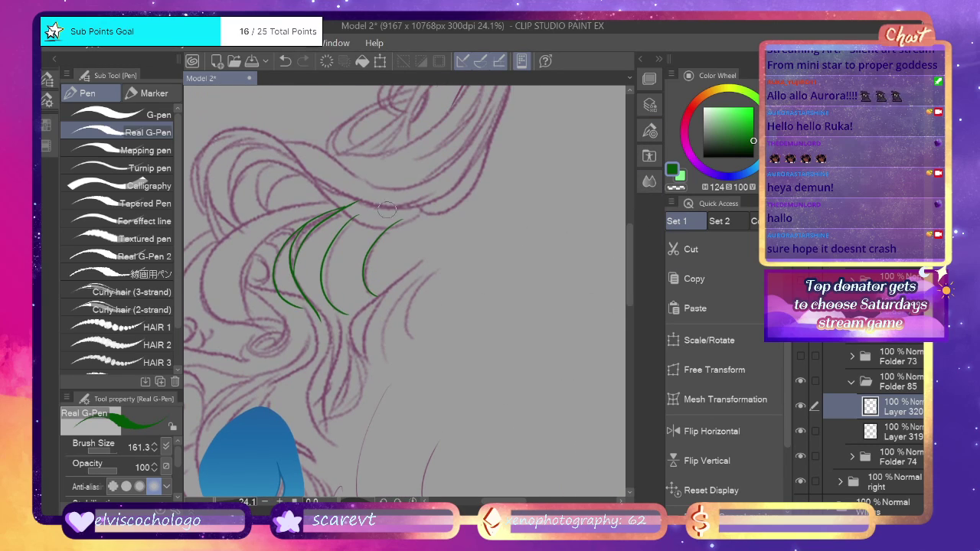
pyautogui.moveTo(399, 221)
pyautogui.mouseDown()
pyautogui.moveTo(416, 194)
pyautogui.moveTo(397, 221)
pyautogui.moveTo(444, 190)
pyautogui.mouseUp()
pyautogui.hotkey('ctrl', 'z')
# Close the strand's upper and lower ends in light green on Layer 319 and fill all its sections.
pyautogui.click(680, 177)
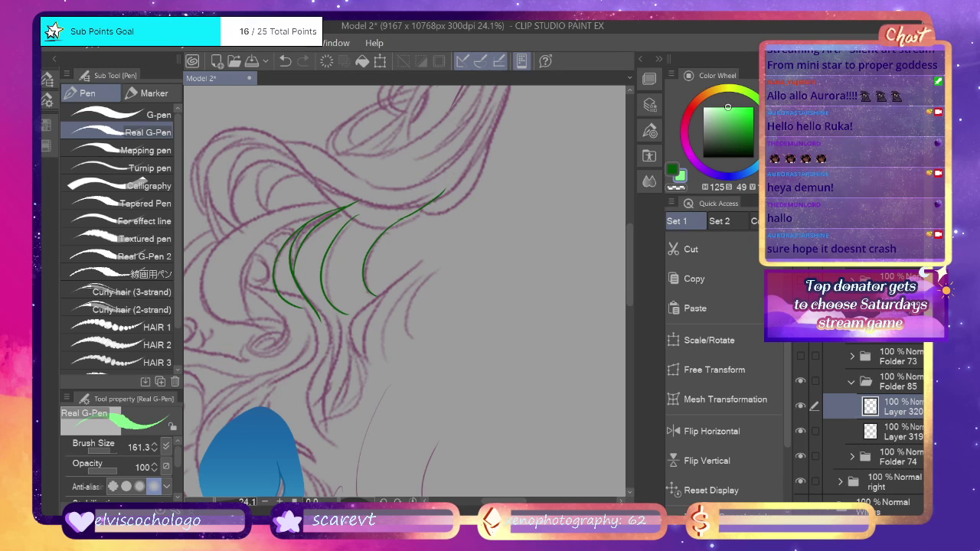
pyautogui.click(904, 426)
pyautogui.moveTo(444, 188)
pyautogui.mouseDown()
pyautogui.moveTo(391, 179)
pyautogui.moveTo(357, 199)
pyautogui.mouseUp()
pyautogui.moveTo(303, 308)
pyautogui.mouseDown()
pyautogui.moveTo(327, 309)
pyautogui.moveTo(304, 309)
pyautogui.moveTo(326, 310)
pyautogui.moveTo(321, 321)
pyautogui.moveTo(333, 325)
pyautogui.moveTo(354, 307)
pyautogui.moveTo(348, 315)
pyautogui.moveTo(376, 296)
pyautogui.mouseUp()
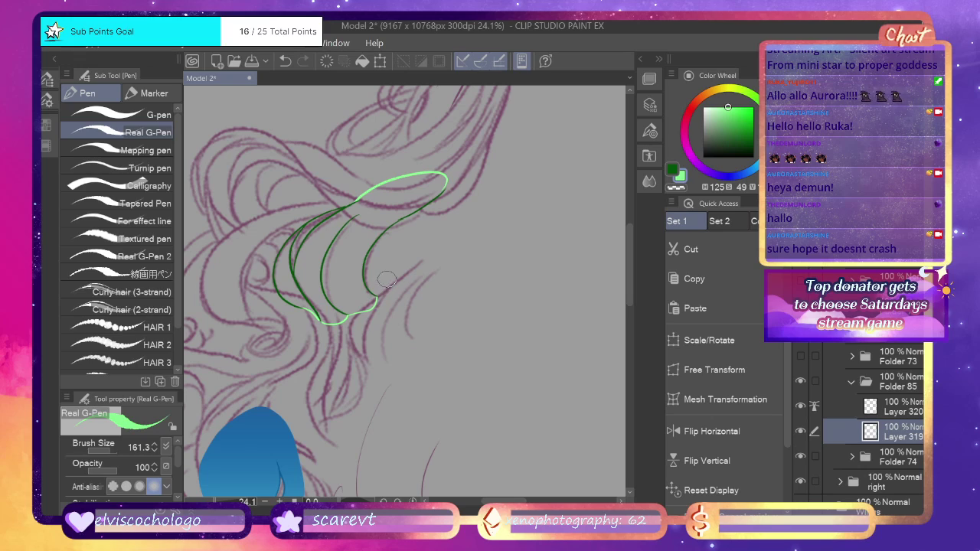
pyautogui.press('g')
pyautogui.click(357, 243)
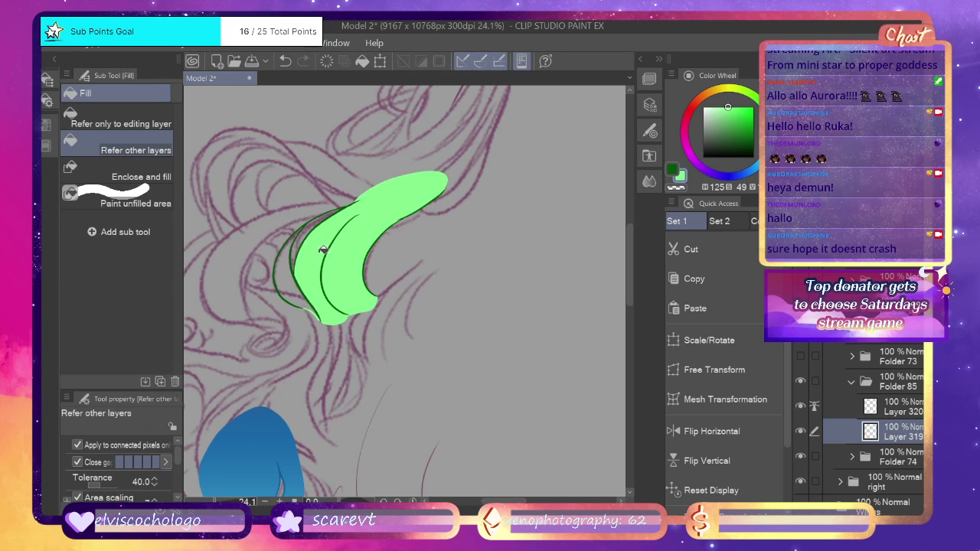
pyautogui.click(293, 253)
pyautogui.click(309, 234)
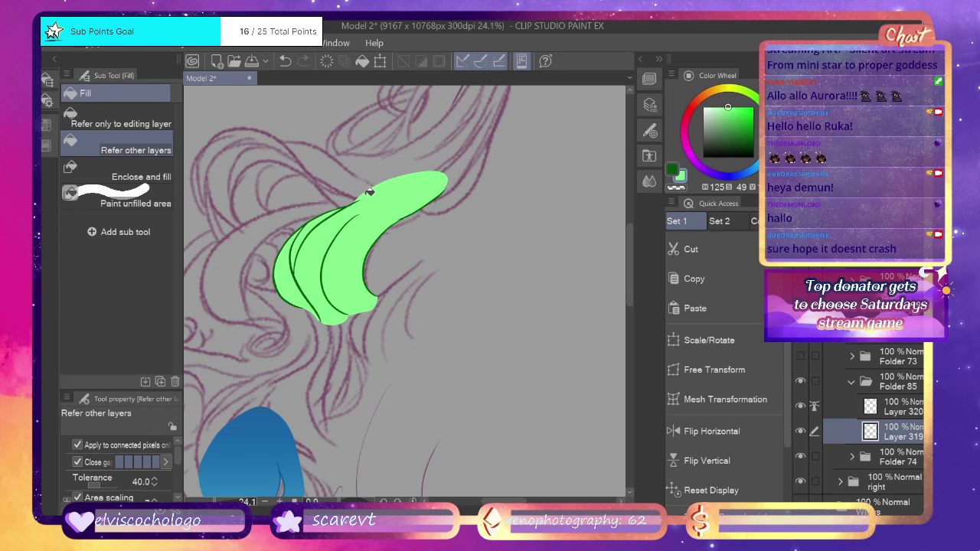
# Create Folder 86 above Folder 74 with two new layers, and ready the Real G-Pen in dark green on Layer 322.
pyautogui.click(883, 459)
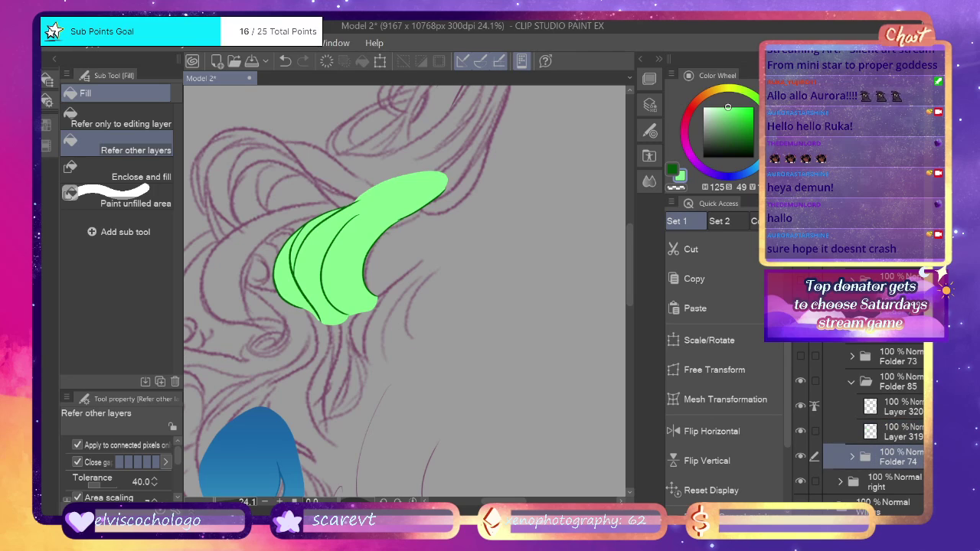
pyautogui.click(841, 252)
pyautogui.hotkey('ctrl', 'shift', 'n')
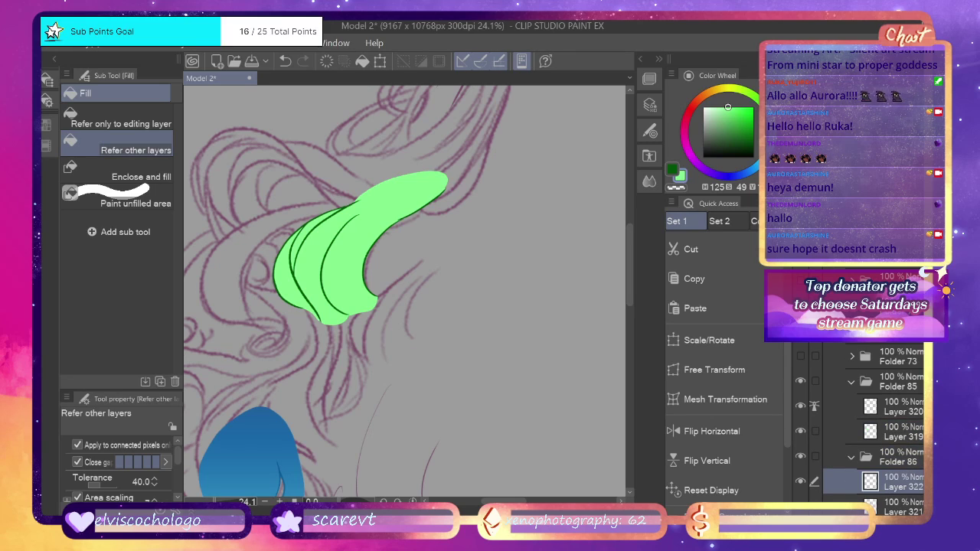
pyautogui.click(674, 165)
pyautogui.press('p')
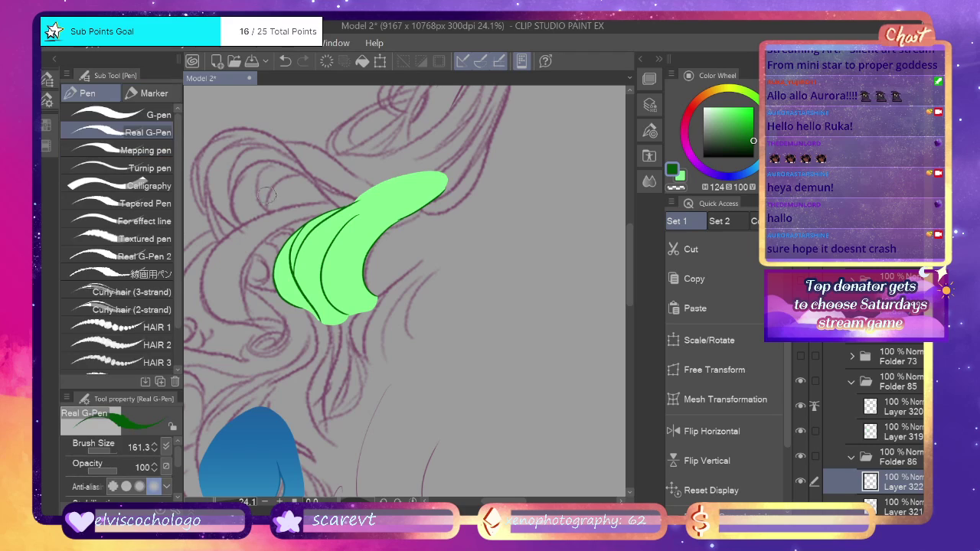
# Ink the small round curl and the little loop above it beside the strand in dark green on Layer 322.
pyautogui.hotkey('ctrl', 'z')
pyautogui.moveTo(258, 259)
pyautogui.mouseDown()
pyautogui.moveTo(299, 228)
pyautogui.moveTo(265, 237)
pyautogui.moveTo(277, 240)
pyautogui.moveTo(279, 266)
pyautogui.moveTo(238, 247)
pyautogui.mouseUp()
pyautogui.hotkey('ctrl', 'z')
pyautogui.hotkey('ctrl', 'z')
pyautogui.moveTo(294, 233); pyautogui.dragTo(265, 241)
pyautogui.moveTo(256, 288); pyautogui.dragTo(281, 284)
pyautogui.hotkey('ctrl', 'z')
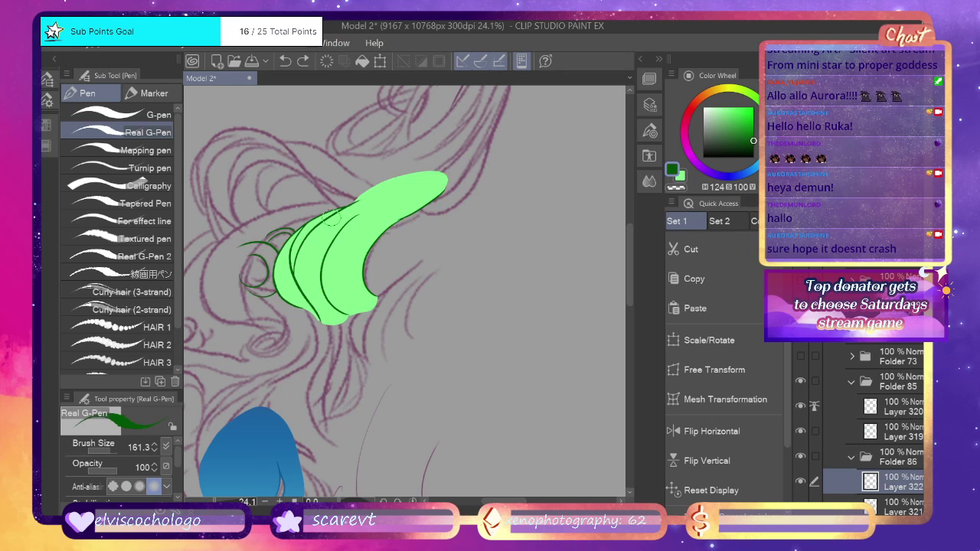
# Outline the curl's open left side in light green on Layer 321 and fill its inner circle.
pyautogui.click(681, 176)
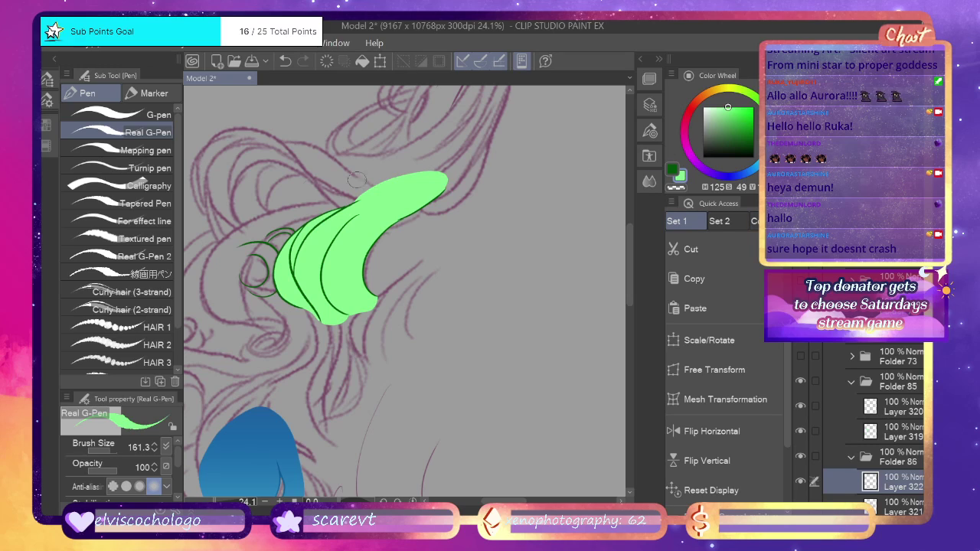
pyautogui.moveTo(266, 234)
pyautogui.mouseDown()
pyautogui.moveTo(241, 256)
pyautogui.moveTo(252, 258)
pyautogui.moveTo(253, 292)
pyautogui.mouseUp()
pyautogui.hotkey('ctrl', 'z')
pyautogui.click(888, 506)
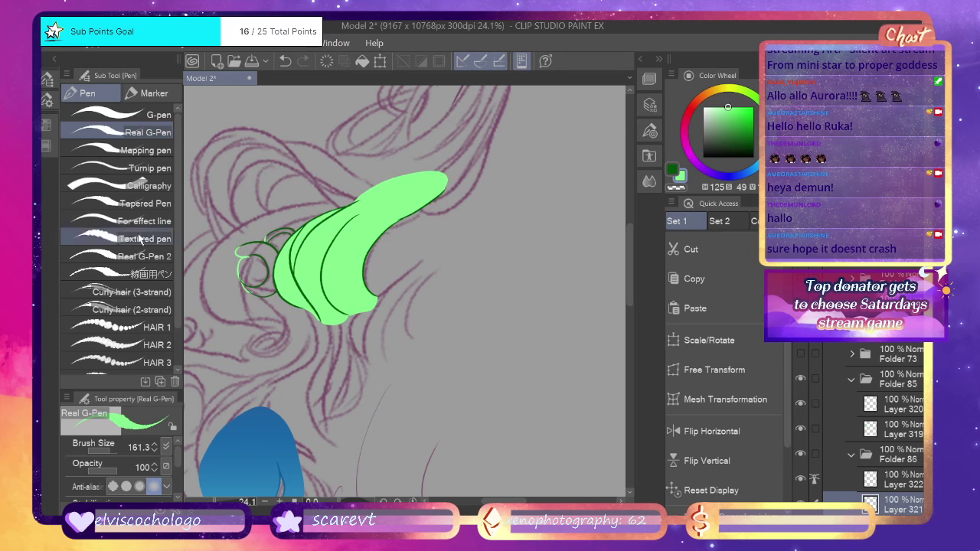
pyautogui.press('g')
pyautogui.click(257, 269)
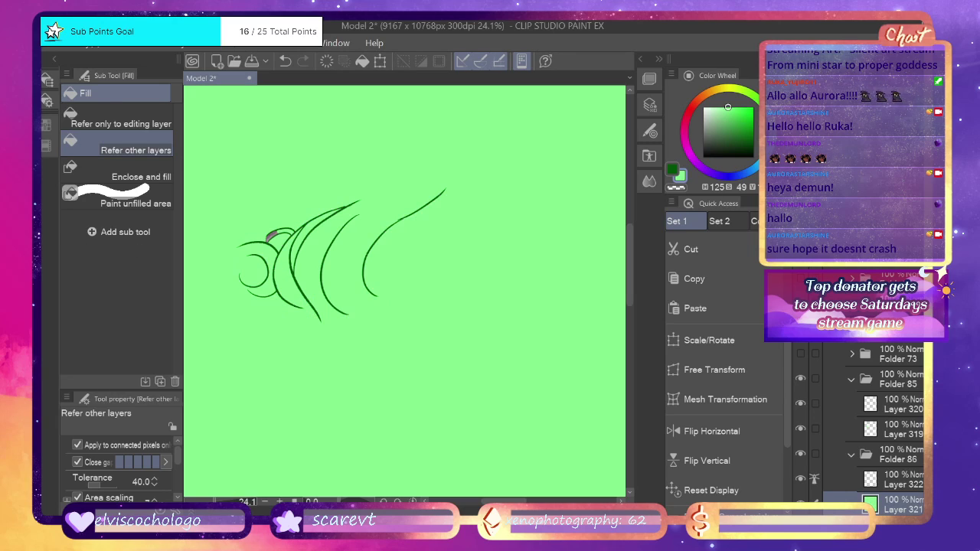
pyautogui.press('p')
pyautogui.hotkey('ctrl', 'z')
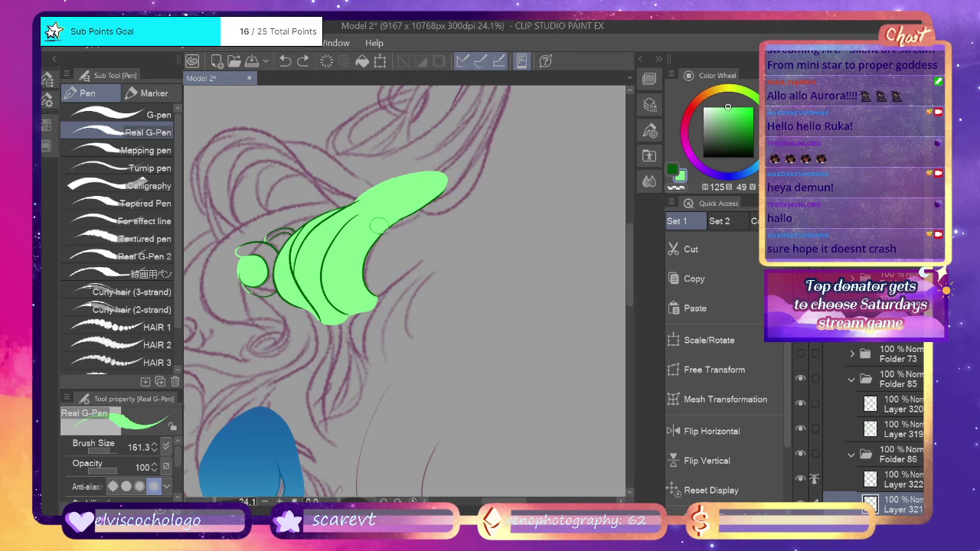
# Hide Folder 85 and close the curl's right edge with a dark green line on Layer 322.
pyautogui.click(800, 380)
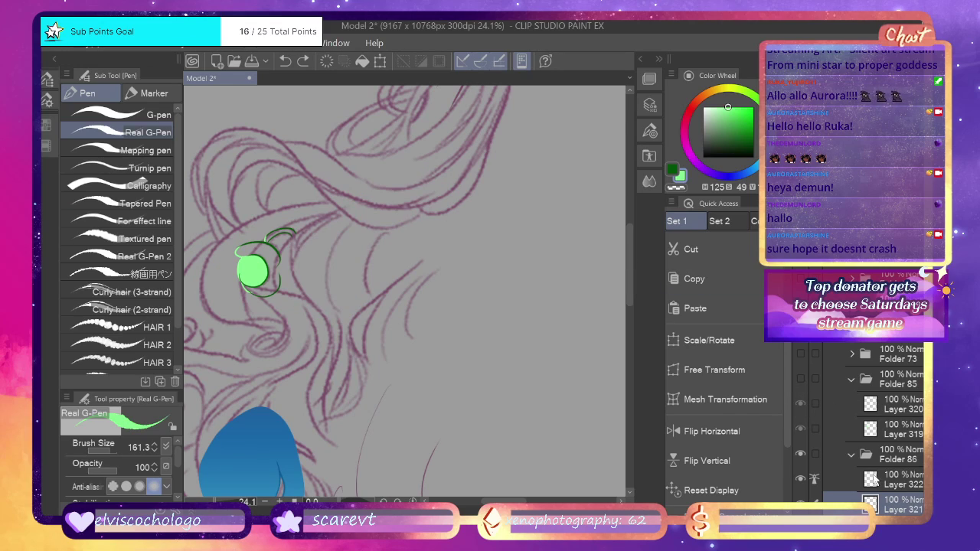
pyautogui.click(840, 479)
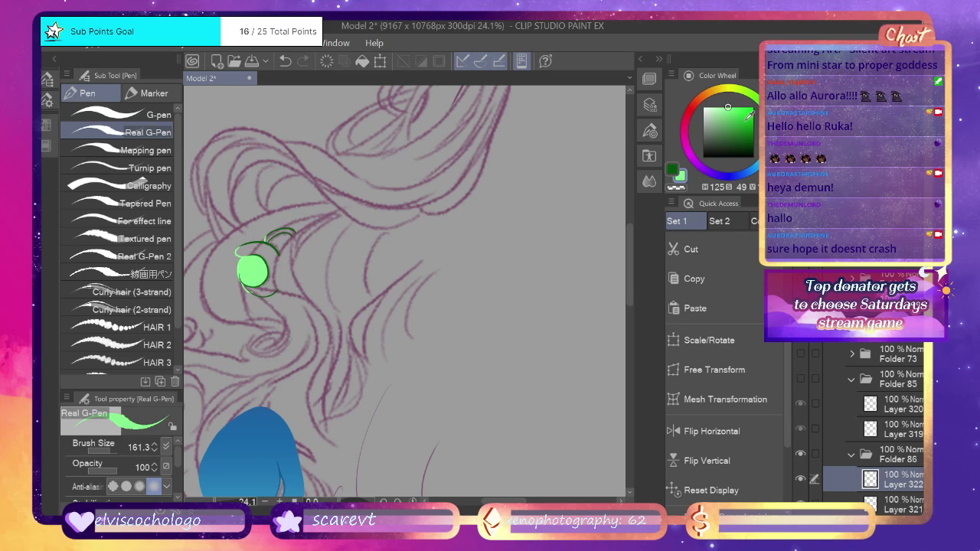
pyautogui.click(673, 171)
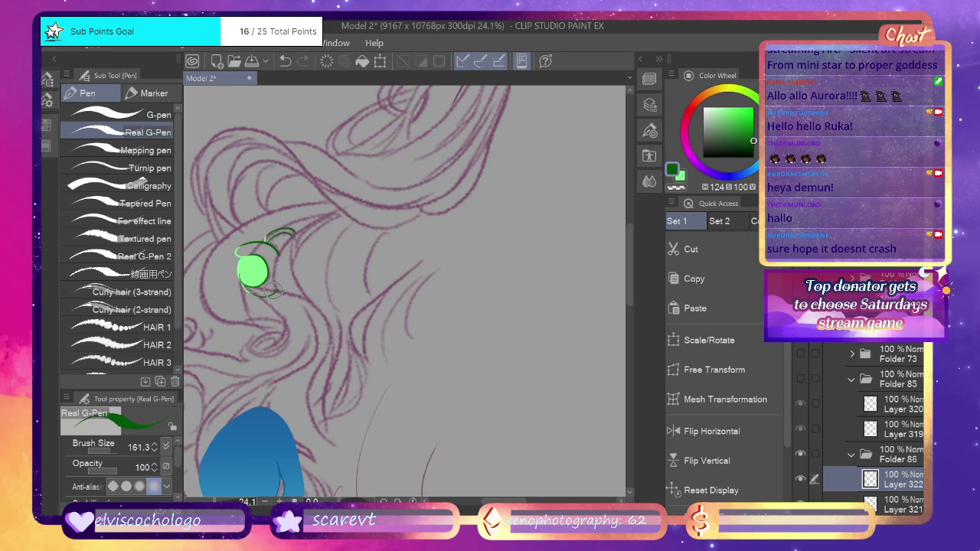
pyautogui.hotkey('ctrl', 'z')
pyautogui.moveTo(284, 278); pyautogui.dragTo(270, 243)
# Fill the curl's outer ring and the narrow band of the loop above it with light green on Layer 321.
pyautogui.press('g')
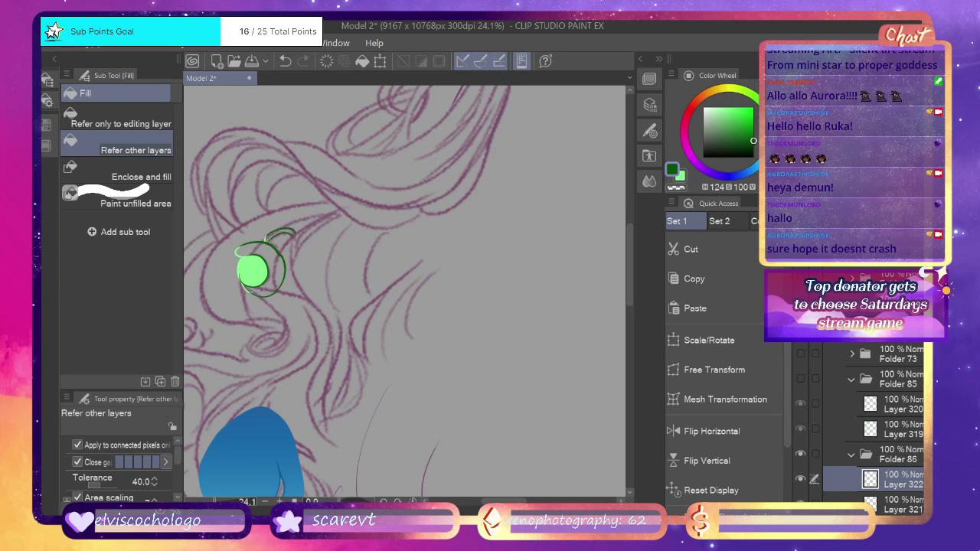
pyautogui.click(680, 176)
pyautogui.click(888, 505)
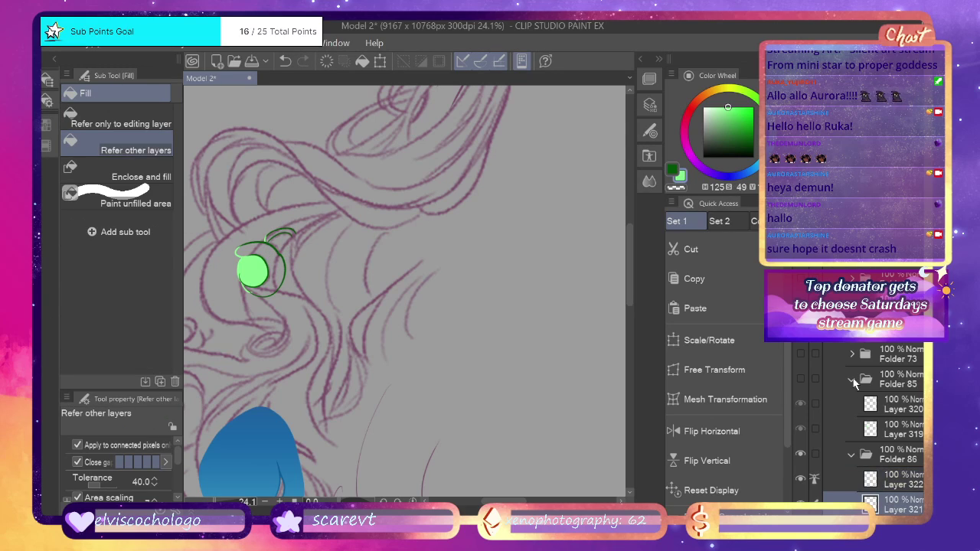
pyautogui.click(279, 255)
pyautogui.click(281, 232)
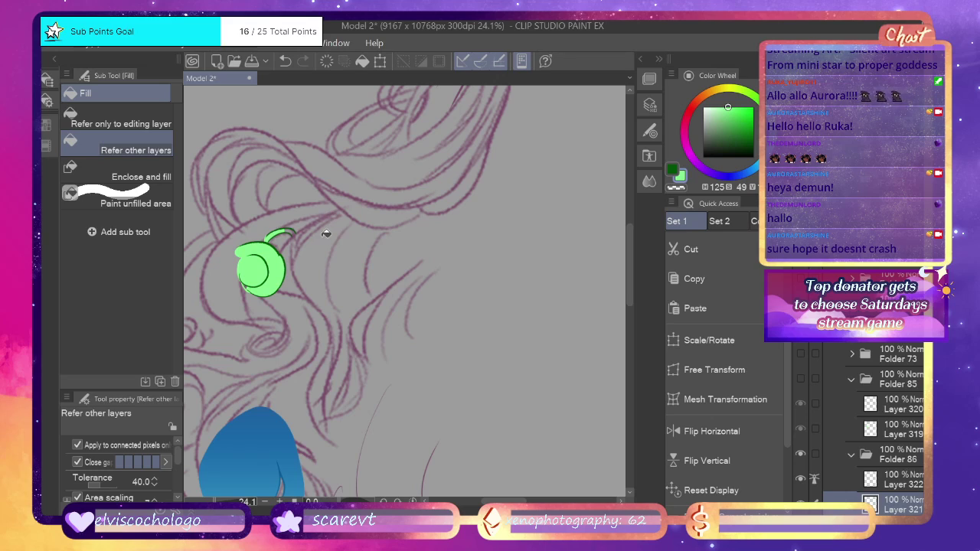
# Close the small loop's open right side in light green and fill its interior.
pyautogui.press('p')
pyautogui.moveTo(294, 234); pyautogui.dragTo(280, 251)
pyautogui.press('j')
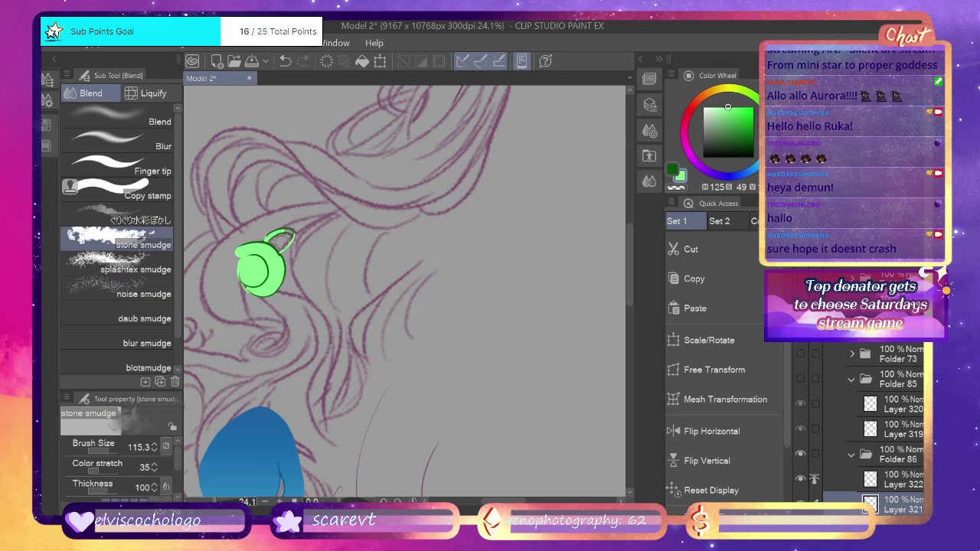
pyautogui.press('g')
pyautogui.click(289, 234)
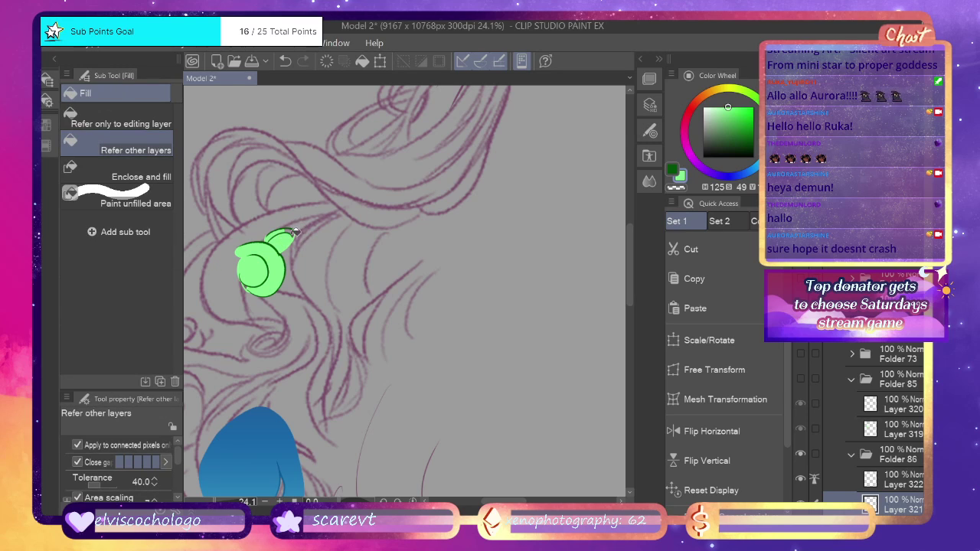
# Show Folders 85 and 73 again and toggle the folders above them on and off to check the new strands.
pyautogui.moveTo(214, 502); pyautogui.dragTo(208, 502)
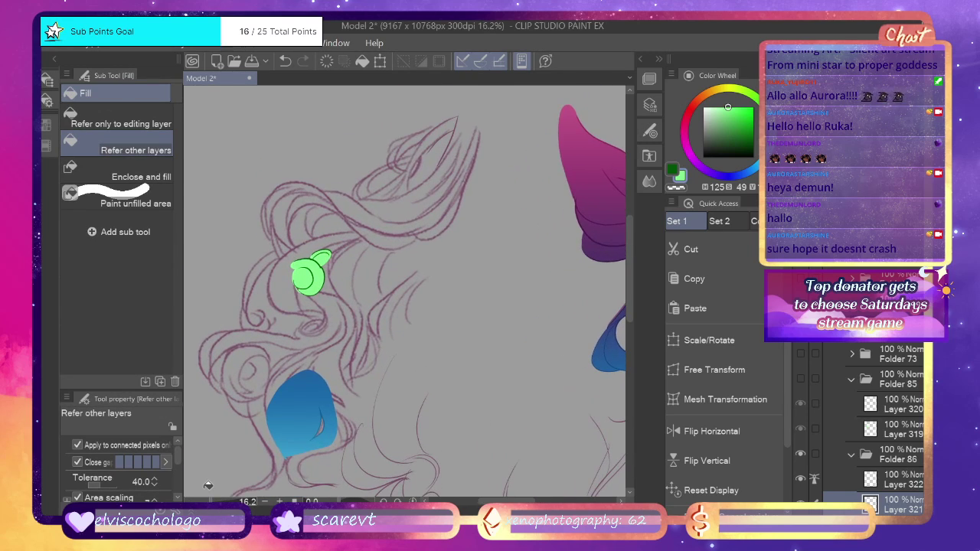
pyautogui.click(801, 379)
pyautogui.click(801, 354)
pyautogui.moveTo(802, 340); pyautogui.dragTo(800, 277)
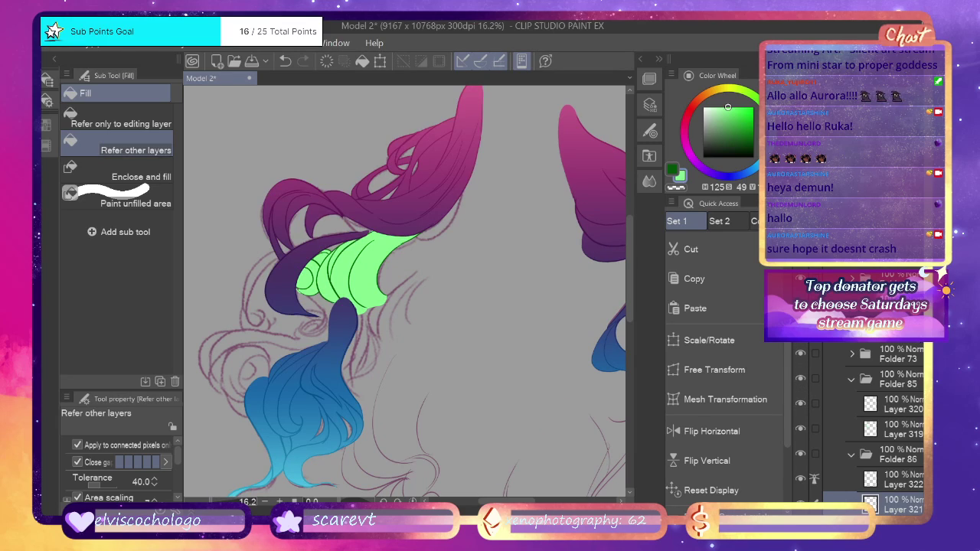
pyautogui.click(801, 279)
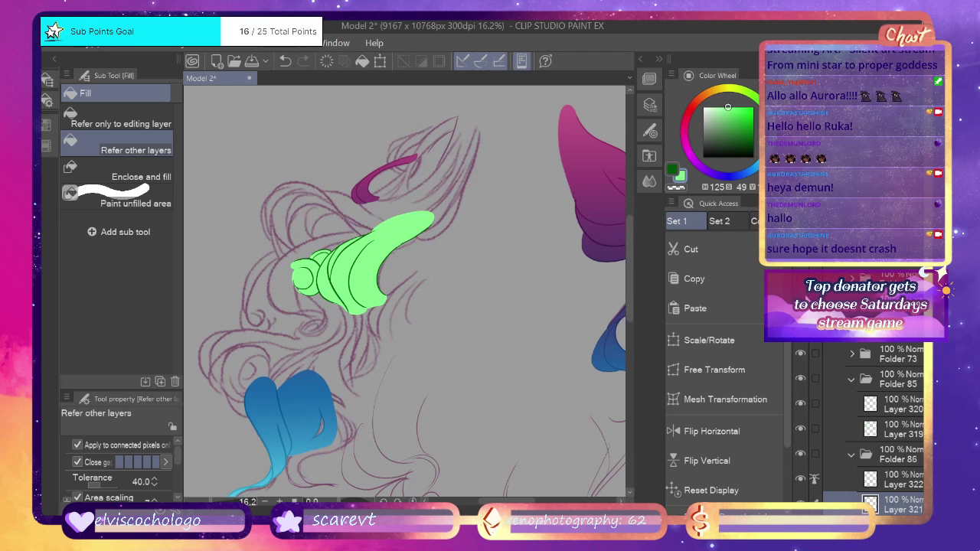
# Hide Folder 73 and paste the line-art gradient above Layer 320 in Folder 85 and Layer 322 in Folder 86.
pyautogui.click(800, 353)
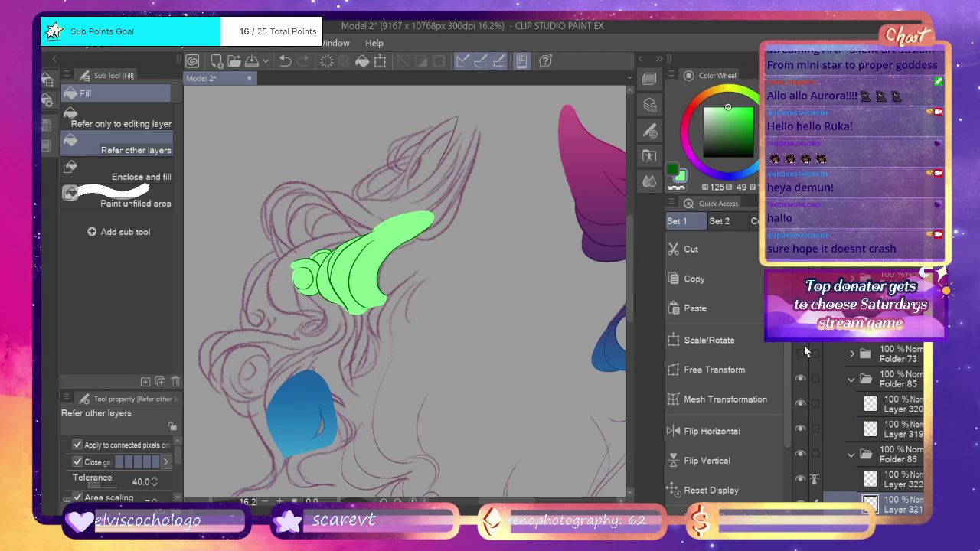
pyautogui.scroll(-10, 902, 424)
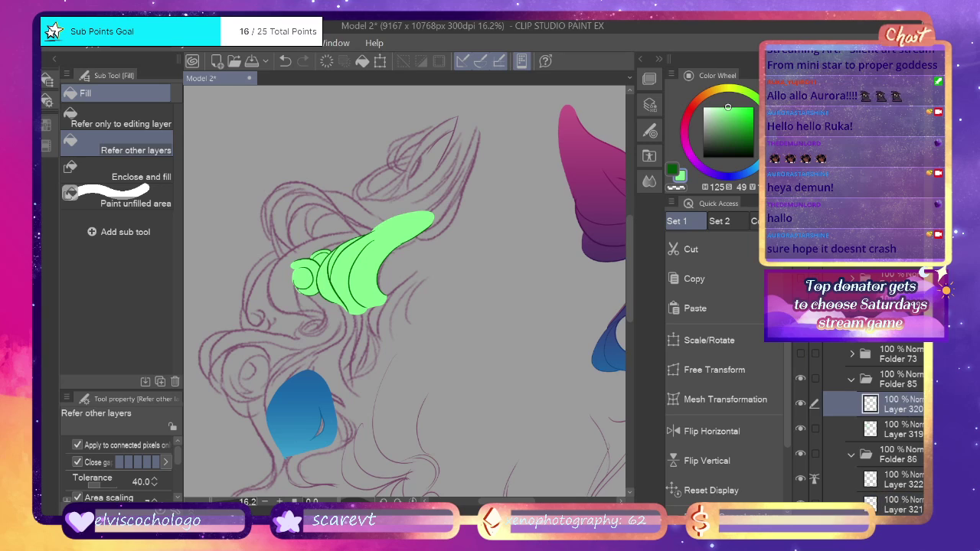
pyautogui.scroll(1, 881, 321)
pyautogui.click(880, 320)
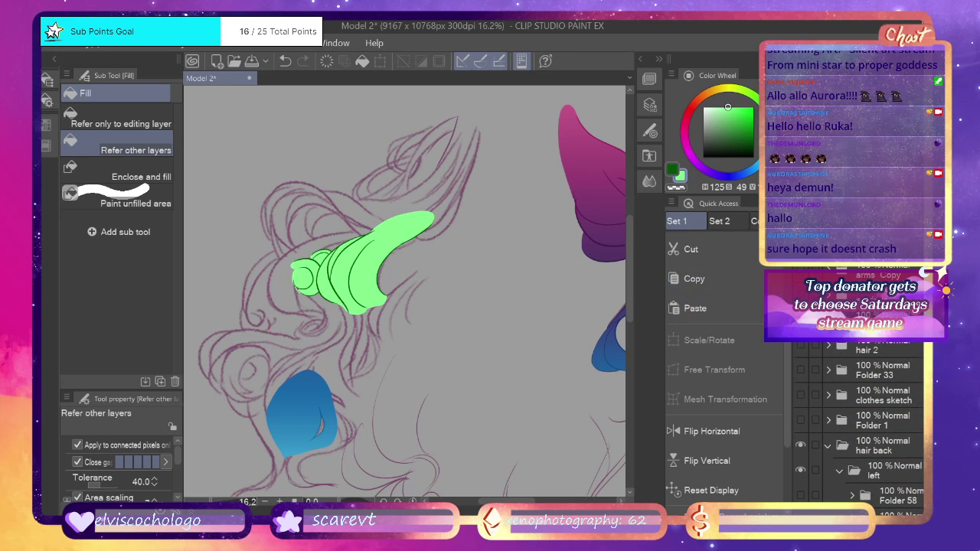
pyautogui.scroll(9, 888, 429)
pyautogui.click(900, 387)
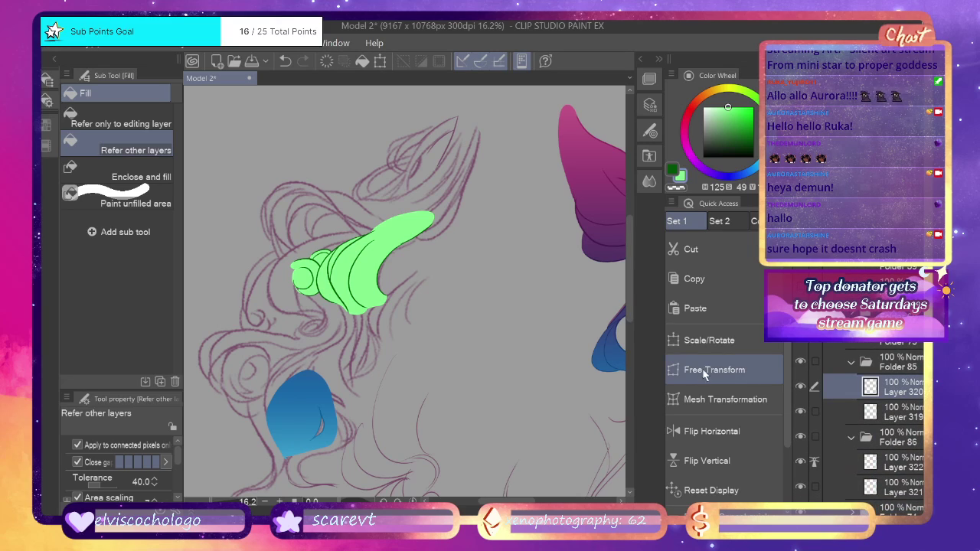
pyautogui.click(724, 313)
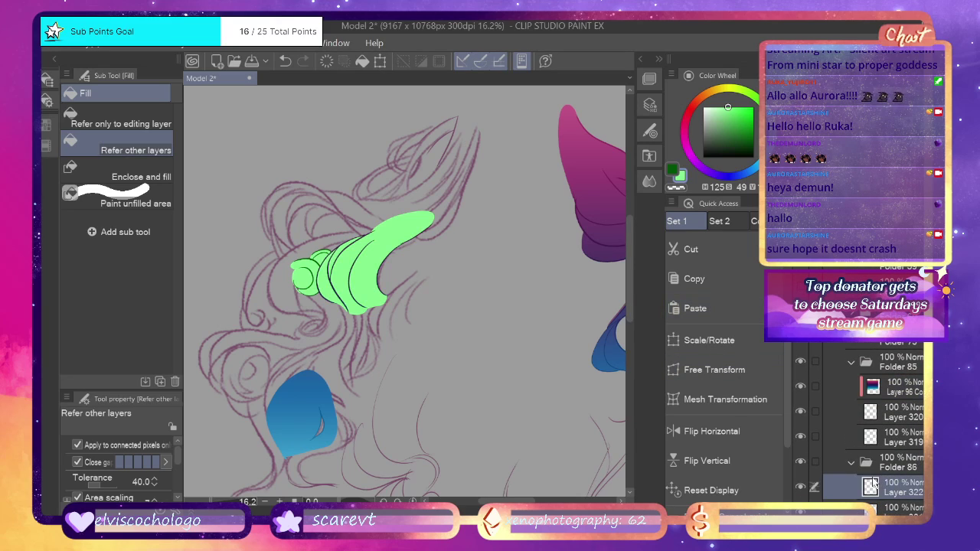
pyautogui.click(724, 318)
# Copy the fill gradient and paste it above the green fills on Layers 319 and 321.
pyautogui.scroll(8, 858, 429)
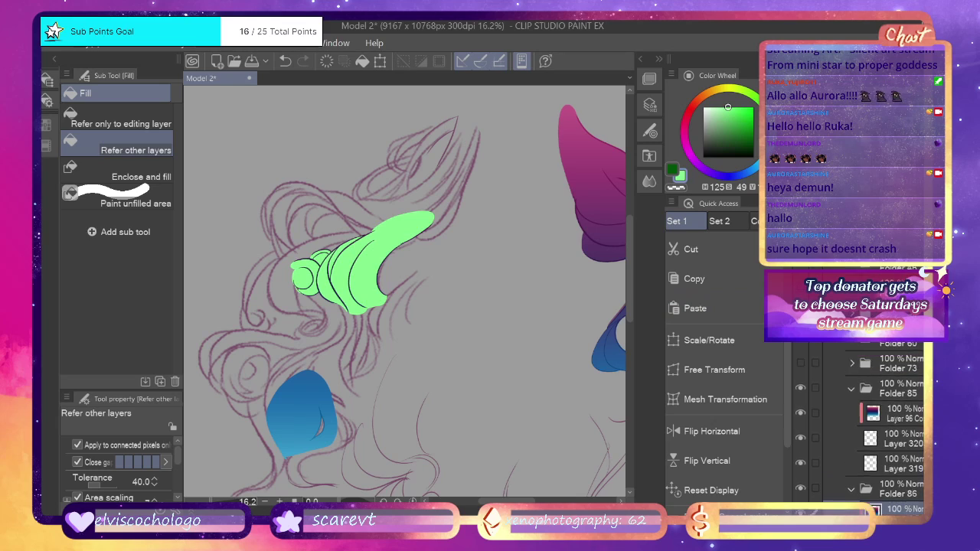
pyautogui.click(866, 307)
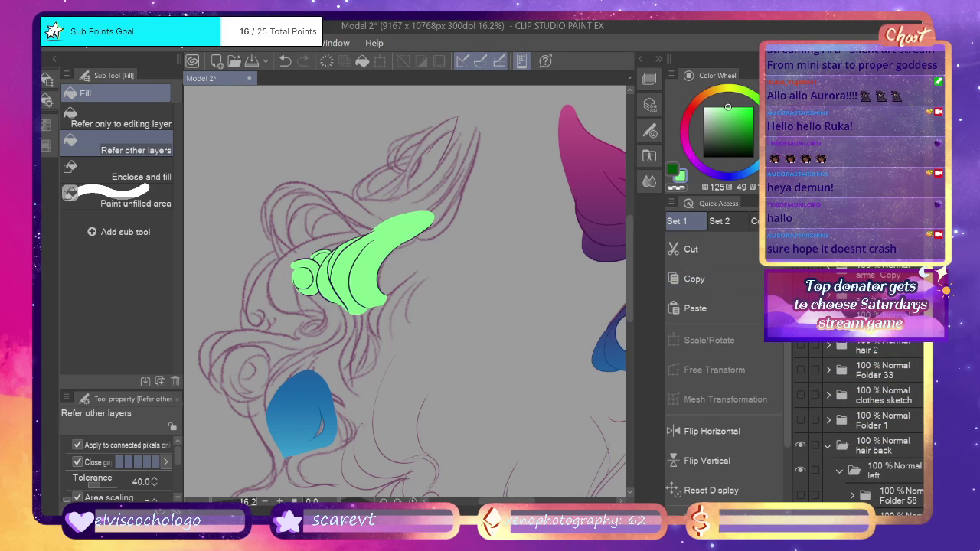
pyautogui.scroll(-8, 873, 429)
pyautogui.scroll(-2, 873, 429)
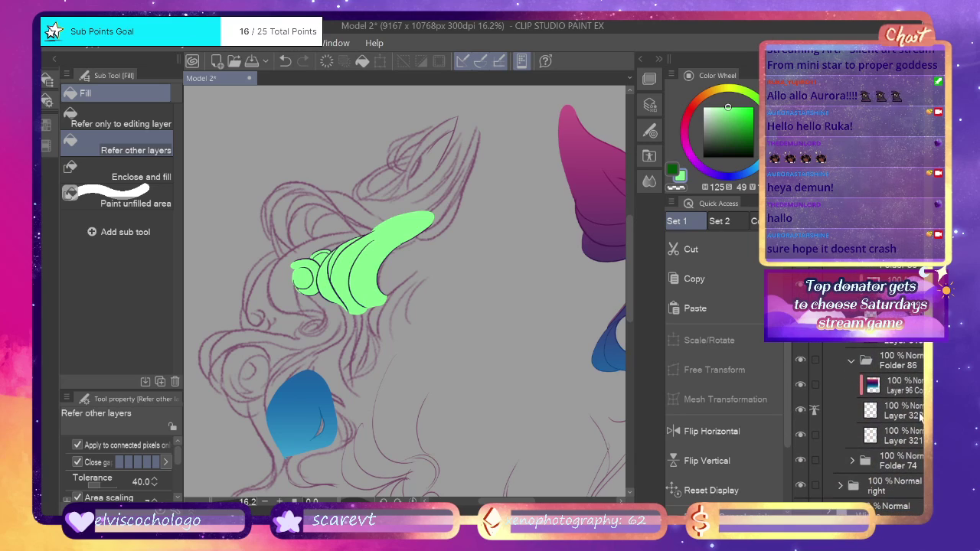
pyautogui.click(720, 307)
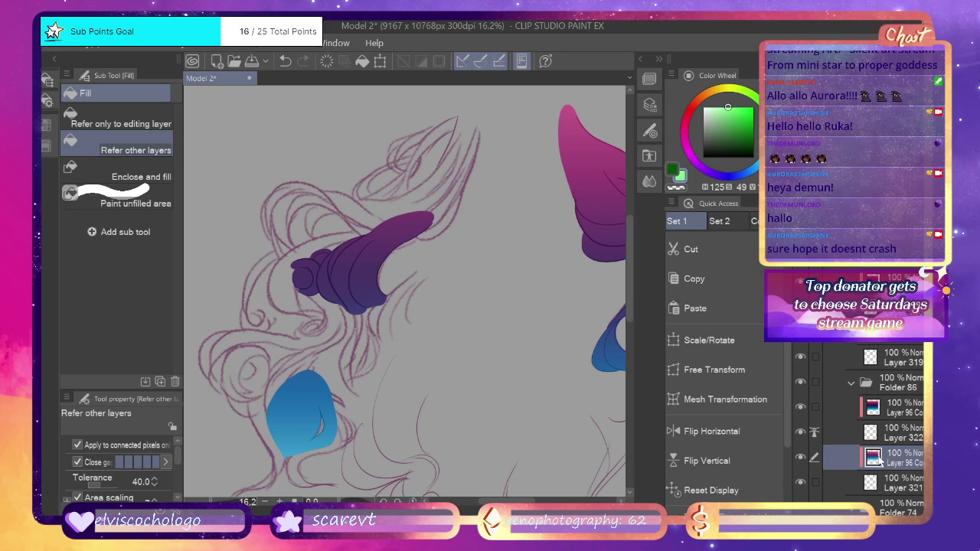
# Select Layer 321 and inspect the recoloured curl's left edge up close with the Real G-Pen ready.
pyautogui.click(885, 484)
pyautogui.scroll(4, 211, 464)
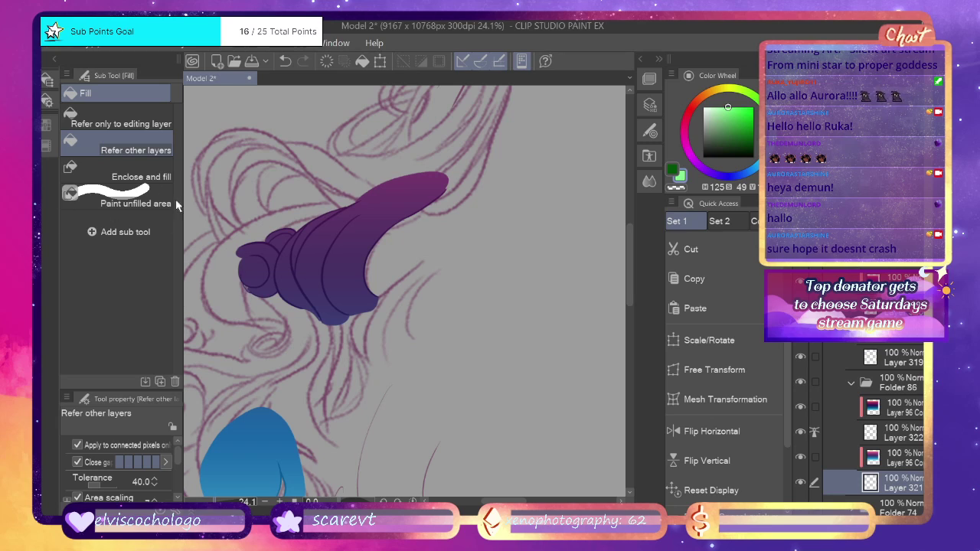
pyautogui.hotkey('ctrl', '+')
pyautogui.press('p')
pyautogui.moveTo(495, 502); pyautogui.dragTo(482, 502)
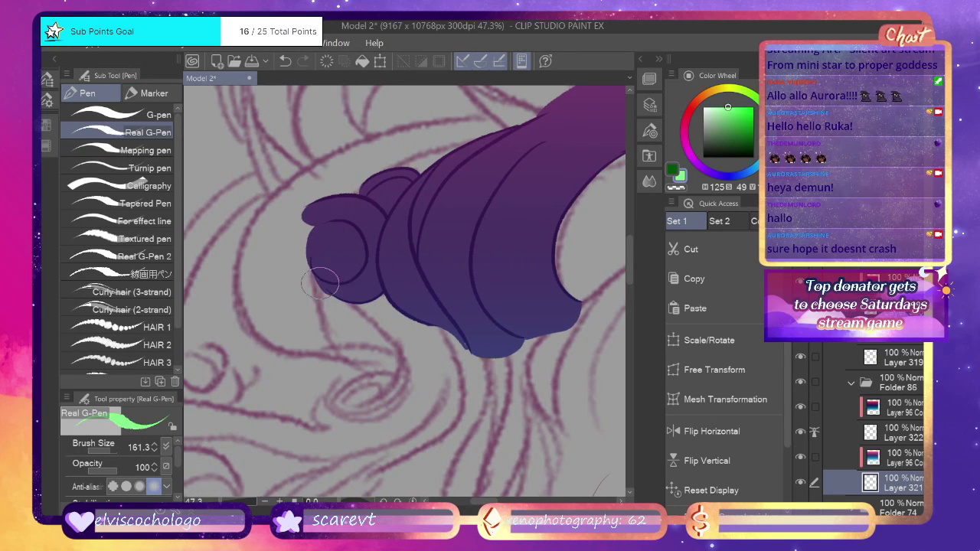
pyautogui.moveTo(221, 502); pyautogui.dragTo(213, 502)
pyautogui.hotkey('ctrl', '-')
pyautogui.hotkey('ctrl', '-')
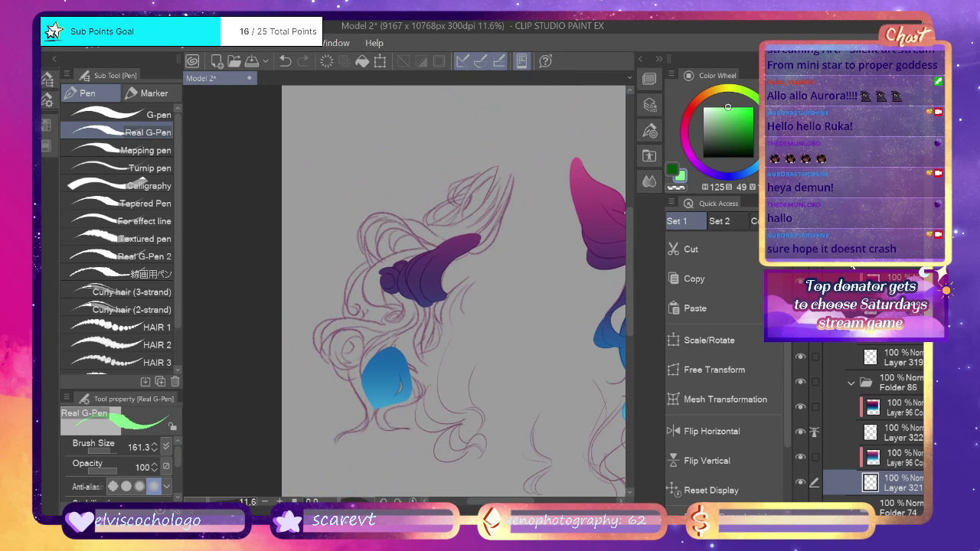
# Show all the hidden strand folders of the left hair again and compare both sides of the back hair.
pyautogui.scroll(-5, 858, 428)
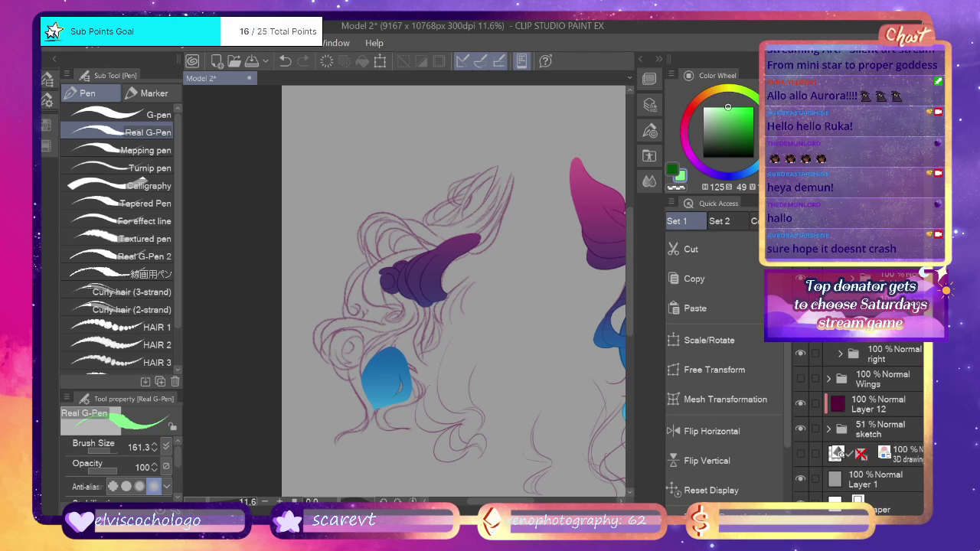
pyautogui.scroll(5, 858, 429)
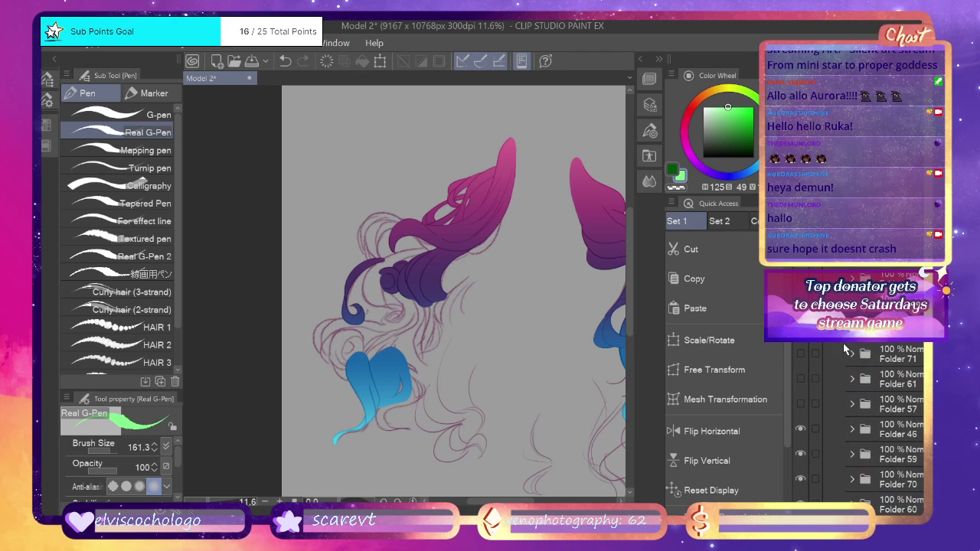
pyautogui.click(800, 378)
pyautogui.click(802, 378)
pyautogui.moveTo(799, 405); pyautogui.dragTo(800, 278)
pyautogui.scroll(-5, 843, 429)
pyautogui.moveTo(524, 502); pyautogui.dragTo(544, 513)
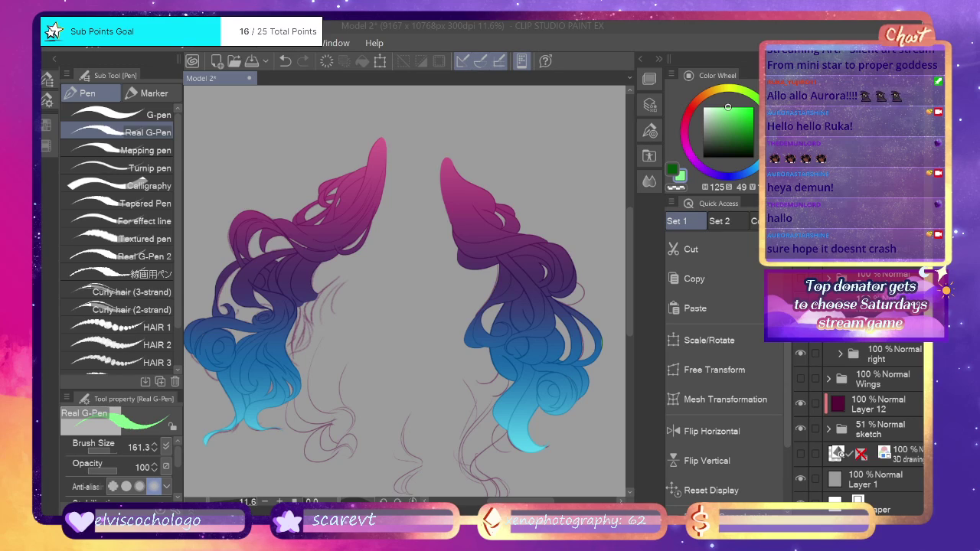
pyautogui.hotkey('ctrl', '+')
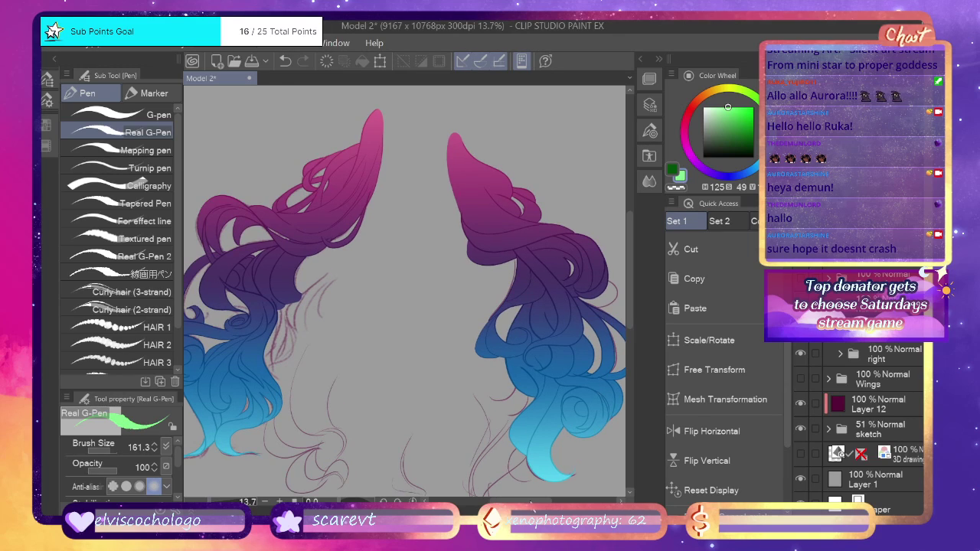
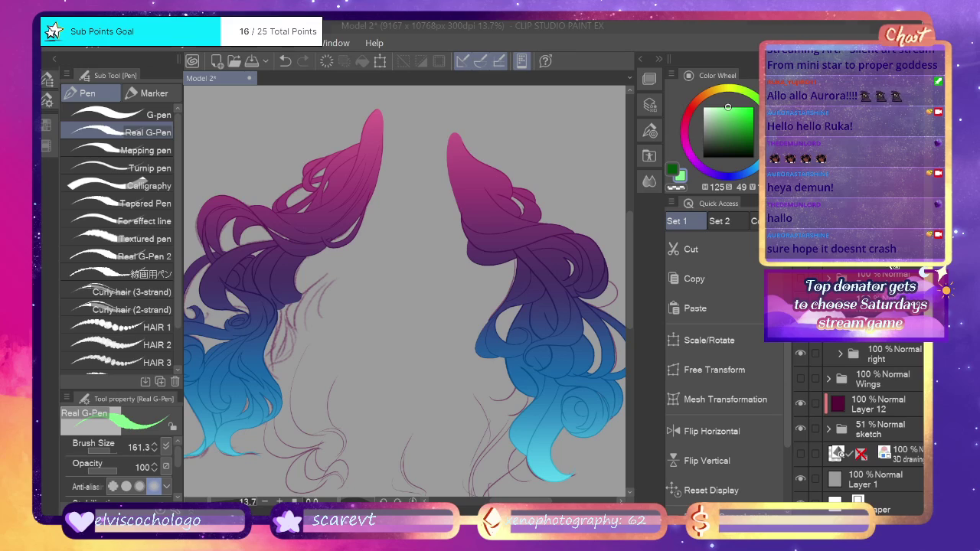
# Create a new layer folder below the right folder inside hair back and name it back.
pyautogui.hotkey('alt', 'Tab')
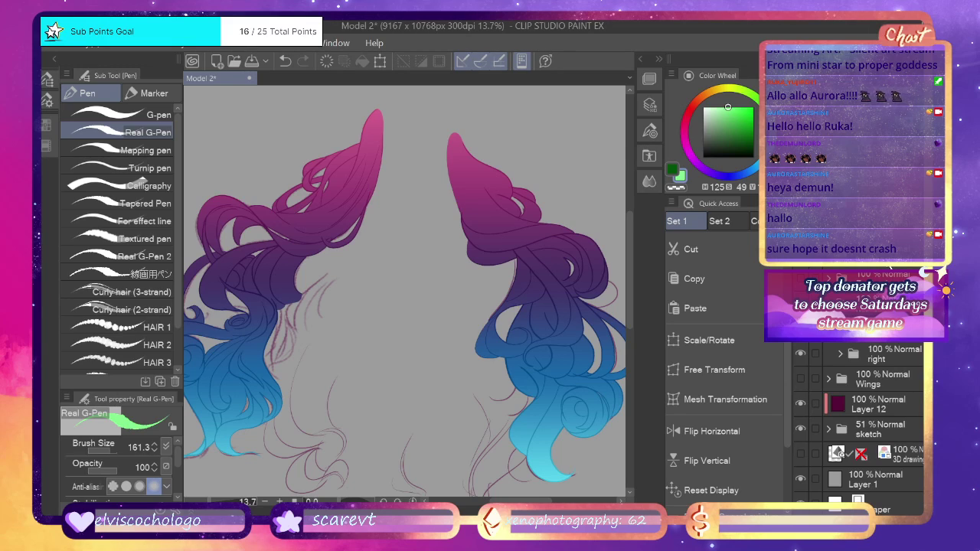
pyautogui.click(861, 354)
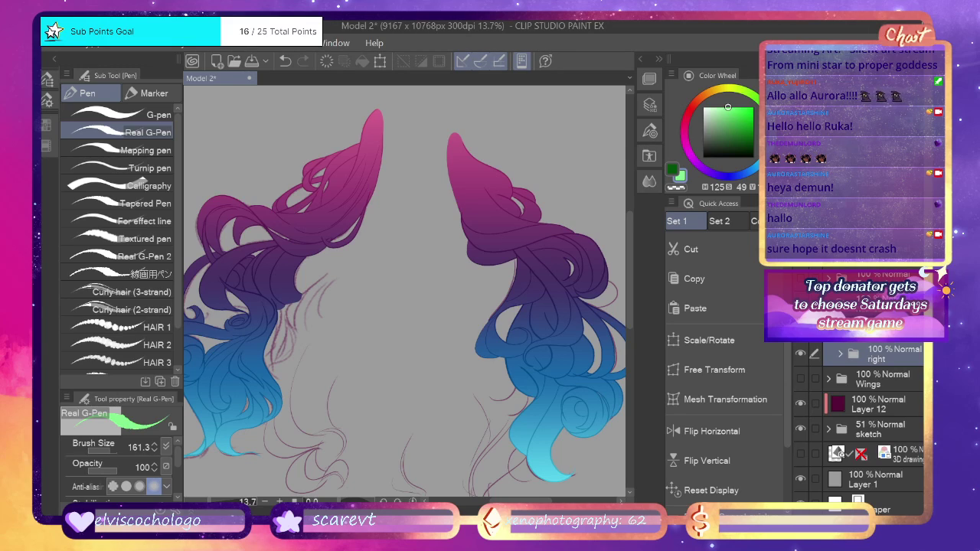
pyautogui.click(834, 258)
pyautogui.moveTo(865, 354); pyautogui.dragTo(878, 387)
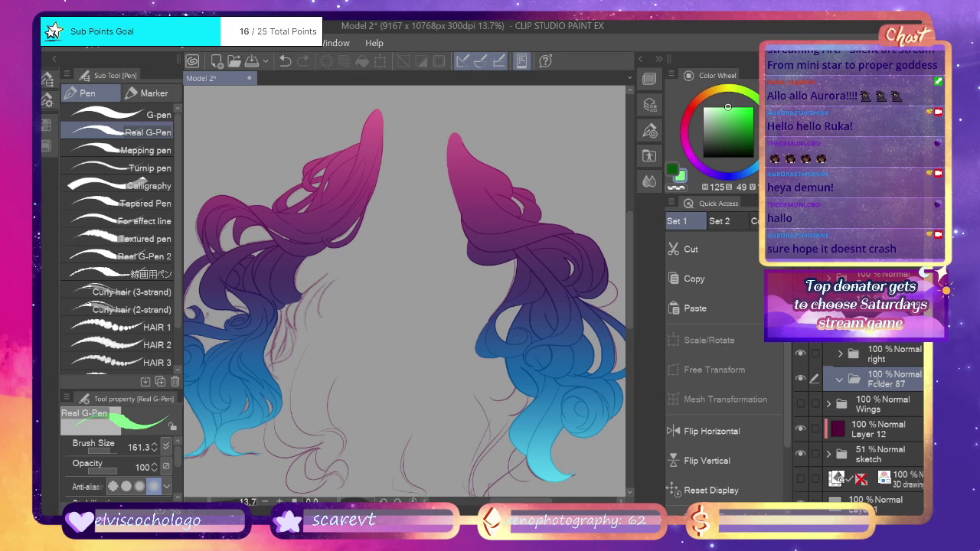
pyautogui.doubleClick(880, 384)
pyautogui.write('back')
pyautogui.press('Return')
# Add one subfolder inside the back folder, undoing the extra one, and create two new raster layers in it.
pyautogui.hotkey('ctrl', 'shift', 'alt', 'n')
pyautogui.hotkey('ctrl', 'shift', 'alt', 'n')
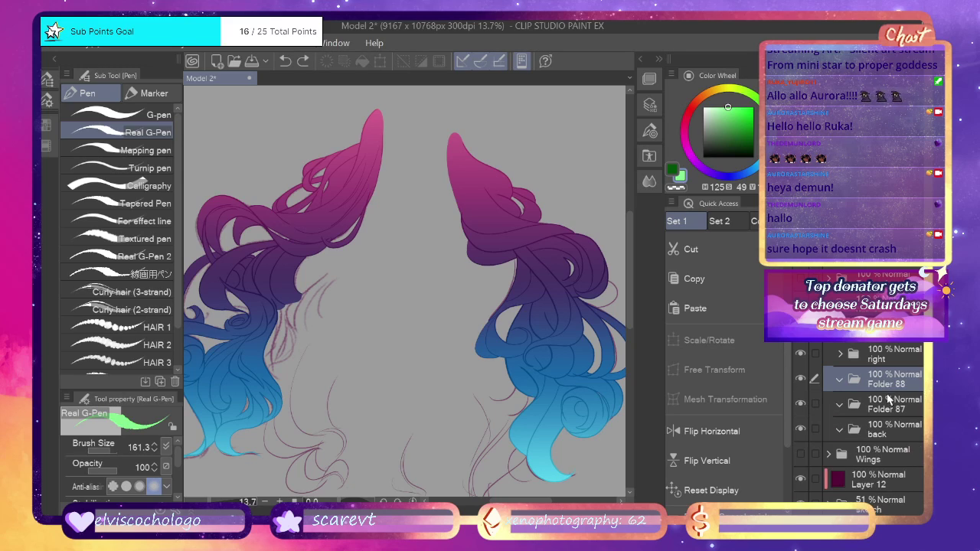
pyautogui.hotkey('ctrl', 'z')
pyautogui.moveTo(890, 384); pyautogui.dragTo(890, 407)
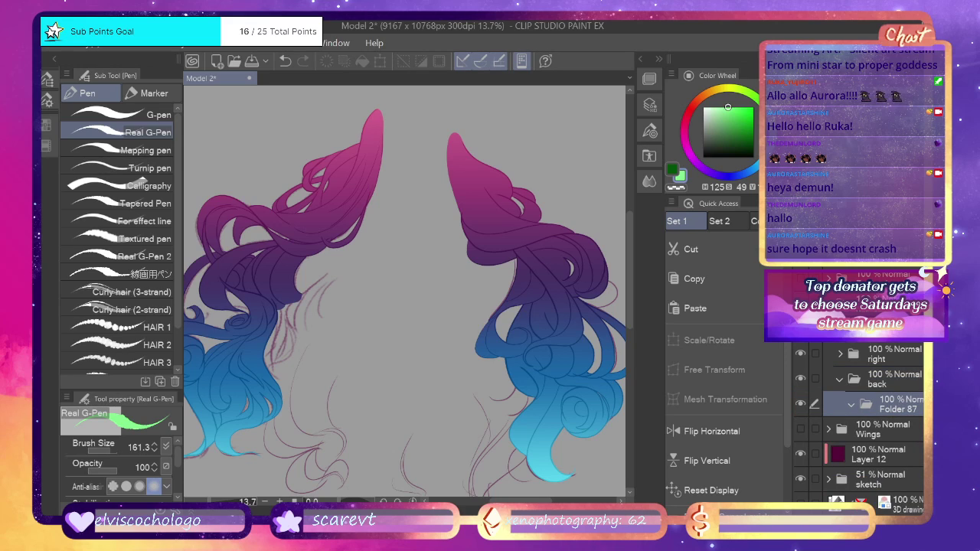
pyautogui.hotkey('ctrl', 'shift', 'n')
pyautogui.hotkey('ctrl', 'shift', 'n')
# Switch to dark green on Layer 324 and hide the finished left and right hair to expose the lower back sketch.
pyautogui.moveTo(631, 259); pyautogui.dragTo(631, 276)
pyautogui.click(671, 170)
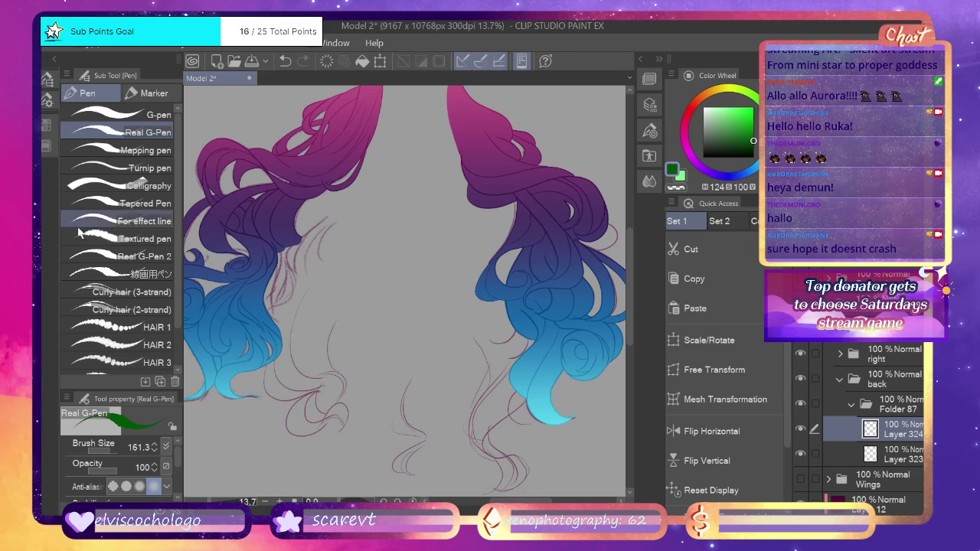
pyautogui.moveTo(513, 501); pyautogui.dragTo(513, 510)
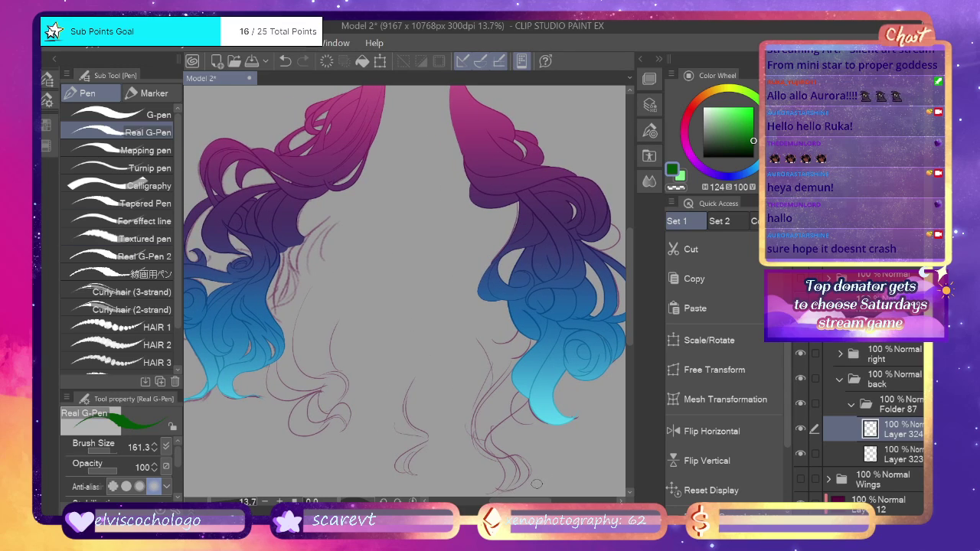
pyautogui.scroll(3, 466, 439)
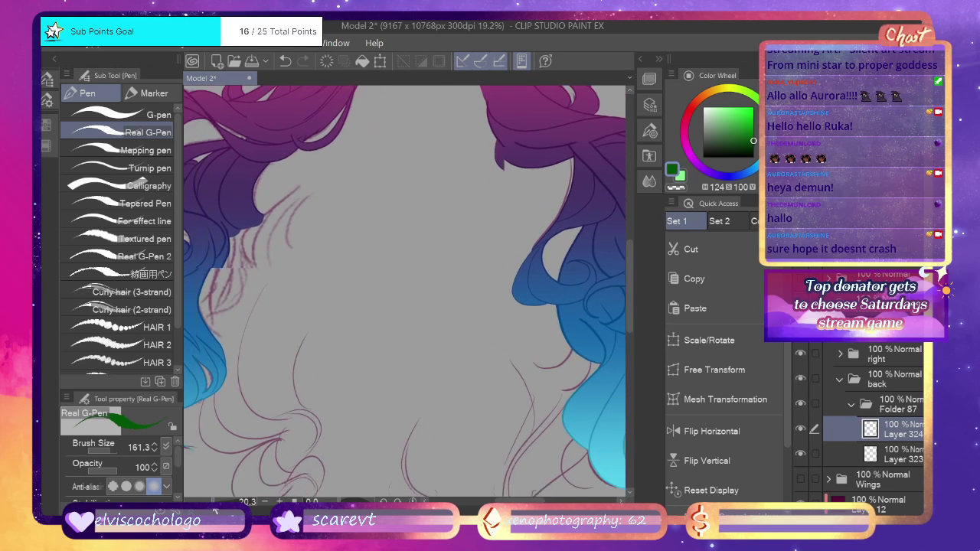
pyautogui.moveTo(513, 501); pyautogui.dragTo(502, 502)
pyautogui.moveTo(629, 270); pyautogui.dragTo(631, 298)
pyautogui.moveTo(307, 273)
pyautogui.mouseDown()
pyautogui.moveTo(305, 297)
pyautogui.moveTo(324, 316)
pyautogui.moveTo(381, 307)
pyautogui.mouseUp()
pyautogui.hotkey('ctrl', 'z')
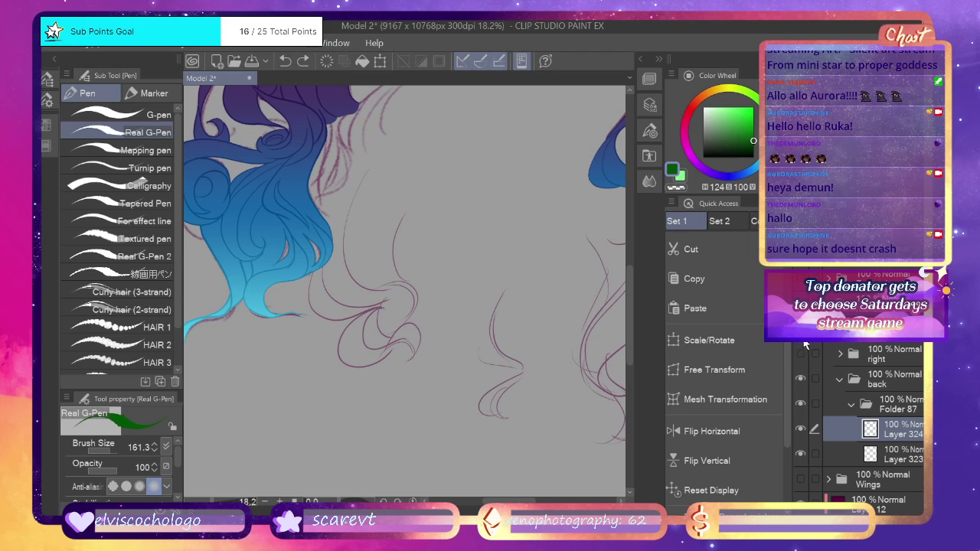
pyautogui.click(802, 349)
# Ink the lower left back lock's outer curves, long upper edge and curled tips in dark green, undoing stray strokes.
pyautogui.moveTo(318, 256)
pyautogui.mouseDown()
pyautogui.moveTo(316, 308)
pyautogui.moveTo(370, 310)
pyautogui.moveTo(332, 321)
pyautogui.moveTo(307, 295)
pyautogui.moveTo(337, 237)
pyautogui.moveTo(303, 283)
pyautogui.moveTo(321, 320)
pyautogui.moveTo(385, 309)
pyautogui.mouseUp()
pyautogui.hotkey('ctrl', 'z')
pyautogui.hotkey('ctrl', 'z')
pyautogui.moveTo(323, 256)
pyautogui.mouseDown()
pyautogui.moveTo(334, 298)
pyautogui.moveTo(381, 280)
pyautogui.mouseUp()
pyautogui.hotkey('ctrl', 'z')
pyautogui.moveTo(320, 269)
pyautogui.mouseDown()
pyautogui.moveTo(336, 302)
pyautogui.moveTo(388, 302)
pyautogui.mouseUp()
pyautogui.moveTo(382, 161)
pyautogui.mouseDown()
pyautogui.moveTo(345, 238)
pyautogui.moveTo(362, 283)
pyautogui.moveTo(338, 356)
pyautogui.moveTo(366, 367)
pyautogui.moveTo(413, 331)
pyautogui.moveTo(337, 355)
pyautogui.moveTo(368, 367)
pyautogui.moveTo(394, 344)
pyautogui.moveTo(364, 341)
pyautogui.moveTo(408, 342)
pyautogui.moveTo(401, 361)
pyautogui.moveTo(419, 329)
pyautogui.moveTo(389, 347)
pyautogui.mouseUp()
pyautogui.hotkey('ctrl', 'z')
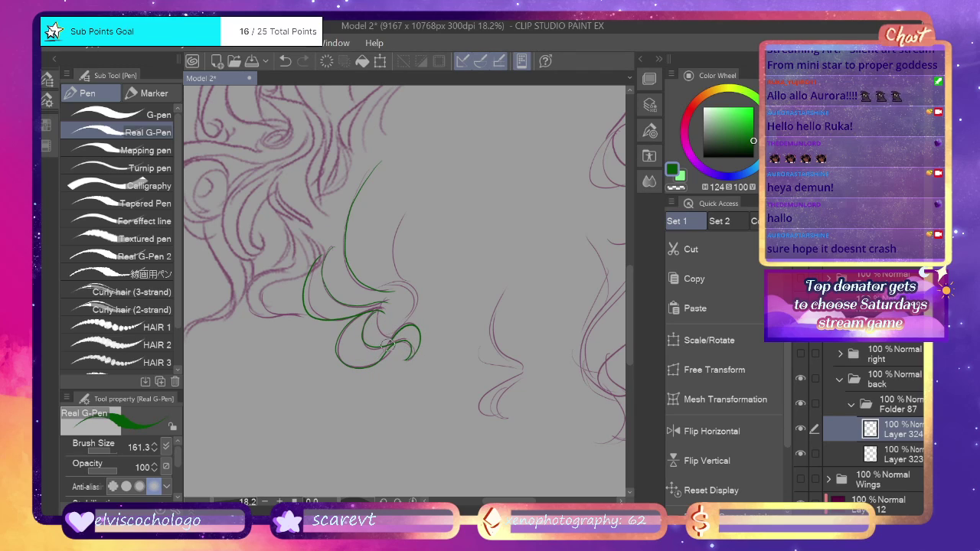
# Ink the lock's rounded bend and its inner right edge in dark green, undoing the misplaced strokes.
pyautogui.moveTo(405, 316)
pyautogui.mouseDown()
pyautogui.moveTo(417, 287)
pyautogui.moveTo(385, 286)
pyautogui.mouseUp()
pyautogui.moveTo(403, 281)
pyautogui.mouseDown()
pyautogui.moveTo(392, 251)
pyautogui.moveTo(412, 205)
pyautogui.mouseUp()
pyautogui.hotkey('ctrl', 'z')
pyautogui.moveTo(406, 283)
pyautogui.mouseDown()
pyautogui.moveTo(413, 186)
pyautogui.moveTo(438, 162)
pyautogui.moveTo(389, 231)
pyautogui.moveTo(406, 277)
pyautogui.mouseUp()
pyautogui.hotkey('ctrl', 'z')
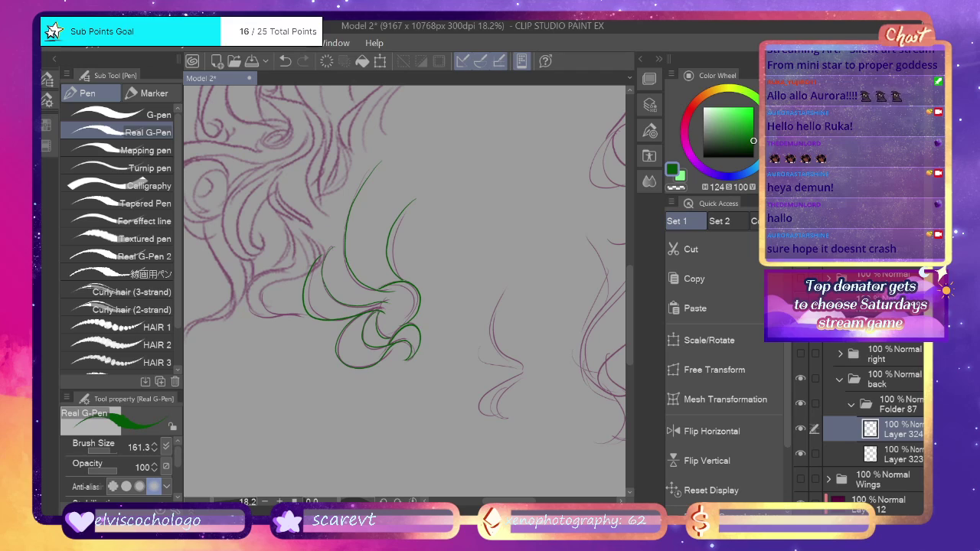
# Close the lock's open upper ends with light green lines on Layer 323.
pyautogui.click(893, 454)
pyautogui.click(681, 177)
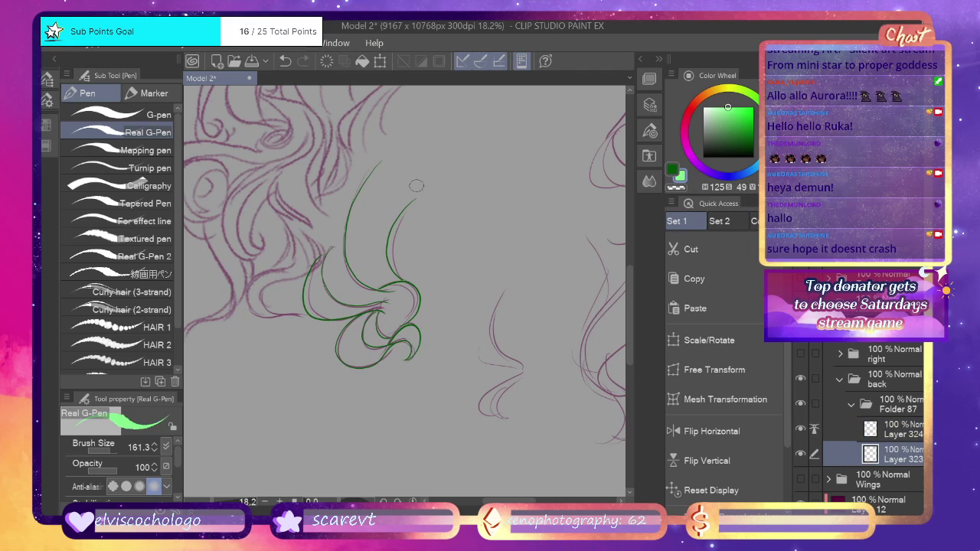
pyautogui.moveTo(412, 200)
pyautogui.mouseDown()
pyautogui.moveTo(423, 177)
pyautogui.moveTo(382, 161)
pyautogui.mouseUp()
# Fill the lock's upper sections and curled tips with light green on Layer 323.
pyautogui.press('g')
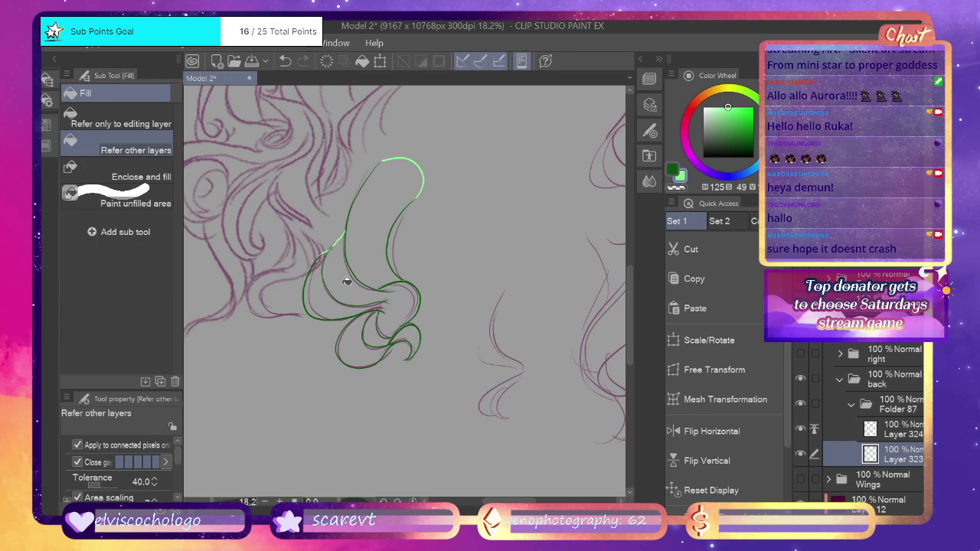
pyautogui.click(345, 280)
pyautogui.click(384, 267)
pyautogui.click(361, 336)
pyautogui.click(381, 329)
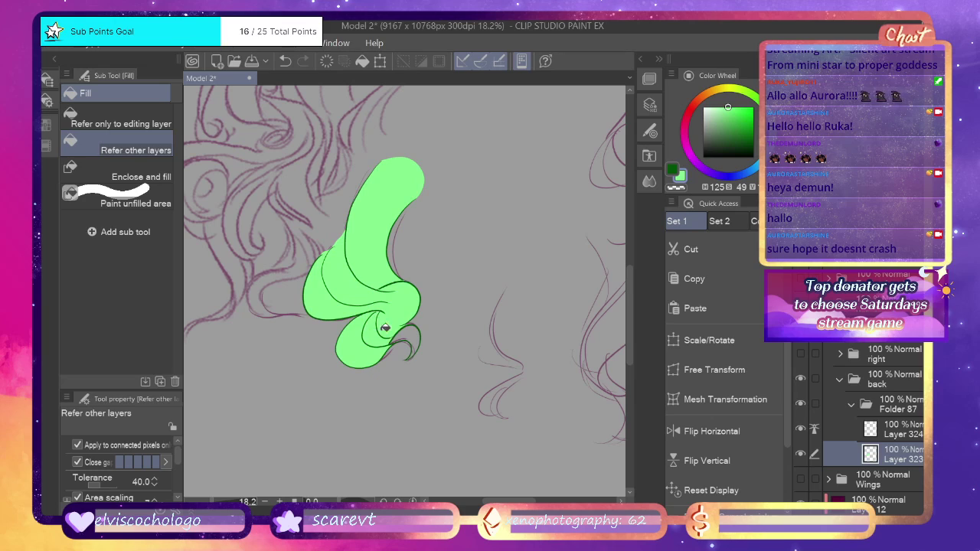
pyautogui.click(413, 334)
# Collapse Folder 87, add a new folder above it with two raster layers, and ready the Real G-Pen in dark green.
pyautogui.hscroll(1, 536, 511)
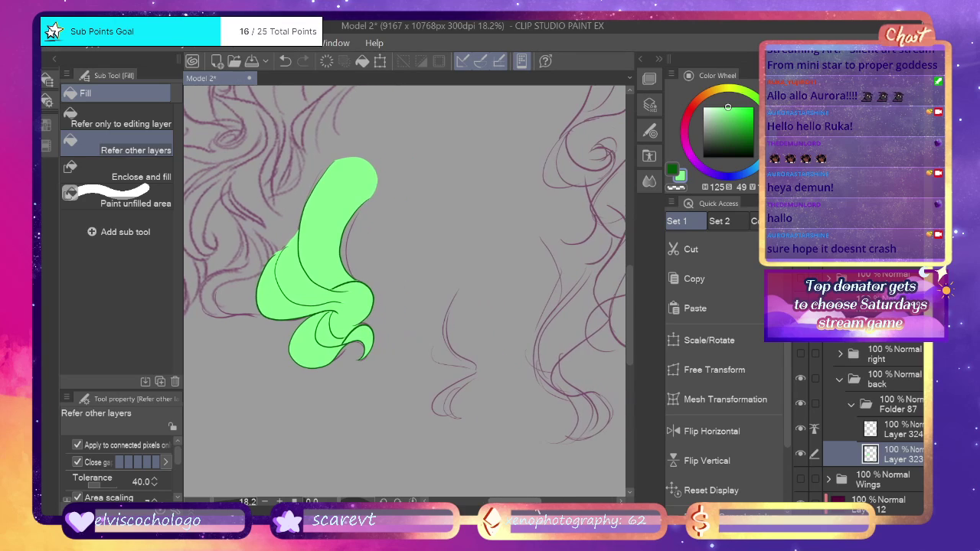
pyautogui.click(852, 404)
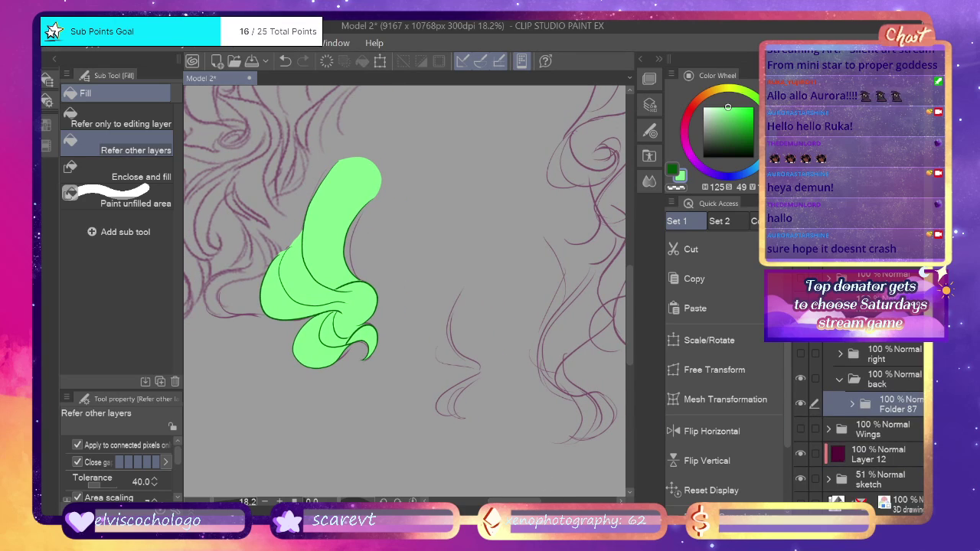
pyautogui.hotkey('ctrl', 'shift', 'g')
pyautogui.hotkey('ctrl', 'shift', 'n')
pyautogui.hotkey('ctrl', 'shift', 'n')
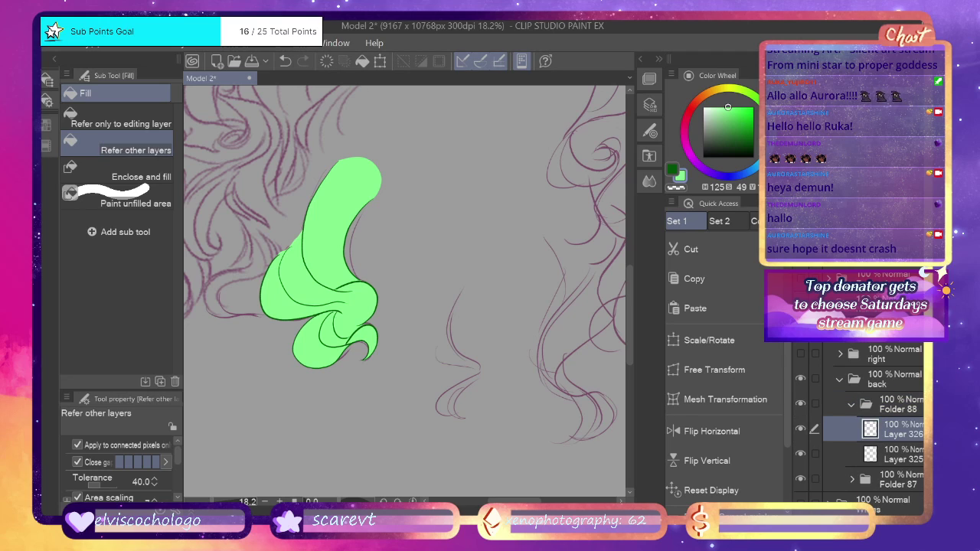
pyautogui.press('p')
pyautogui.press('x')
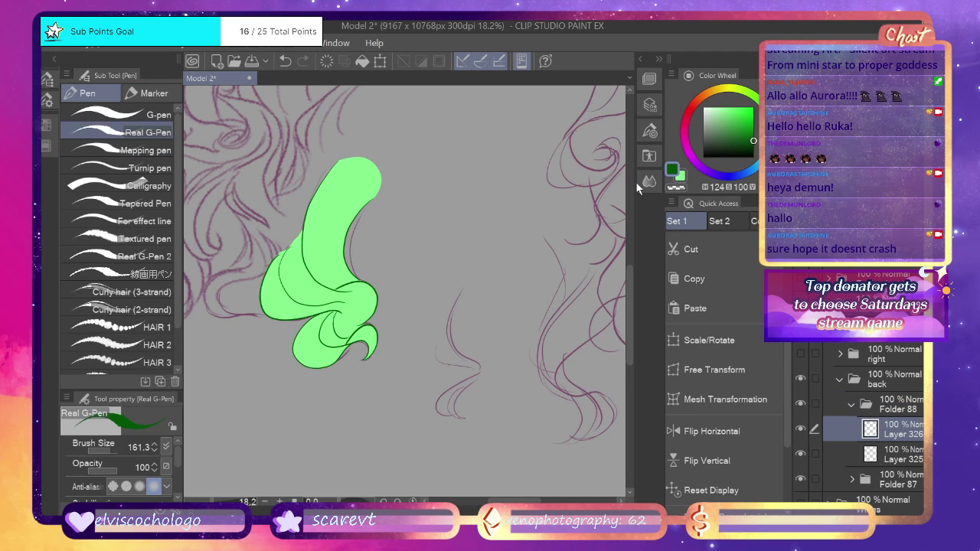
# Ink the two upper curves of the small middle back lock in dark green on Layer 326, undoing misplaced strokes.
pyautogui.moveTo(210, 503); pyautogui.dragTo(214, 502)
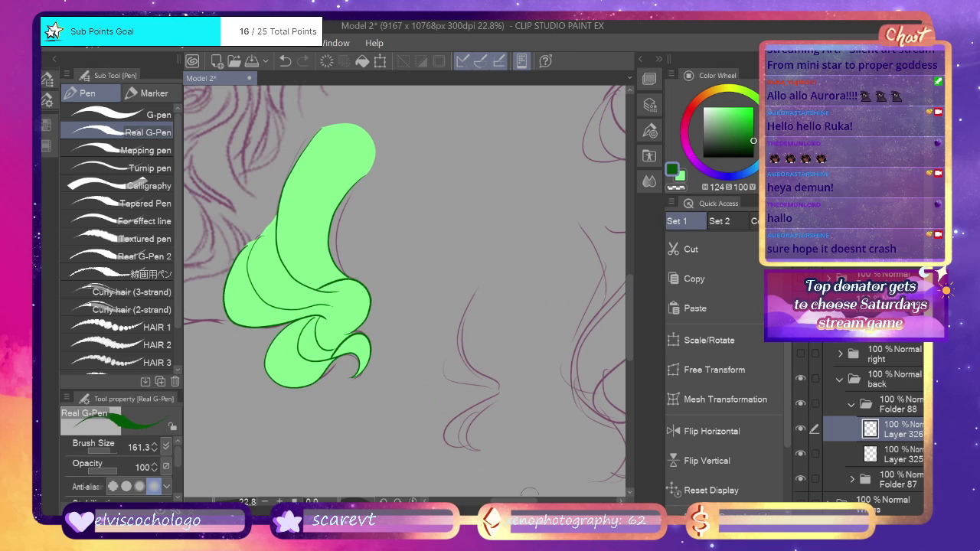
pyautogui.moveTo(529, 501); pyautogui.dragTo(535, 500)
pyautogui.moveTo(384, 334)
pyautogui.mouseDown()
pyautogui.moveTo(391, 383)
pyautogui.moveTo(445, 387)
pyautogui.moveTo(406, 382)
pyautogui.moveTo(402, 326)
pyautogui.mouseUp()
pyautogui.hotkey('ctrl', 'z')
pyautogui.moveTo(431, 293)
pyautogui.mouseDown()
pyautogui.moveTo(411, 328)
pyautogui.moveTo(422, 367)
pyautogui.moveTo(451, 381)
pyautogui.moveTo(394, 428)
pyautogui.moveTo(426, 452)
pyautogui.mouseUp()
pyautogui.hotkey('ctrl', 'z')
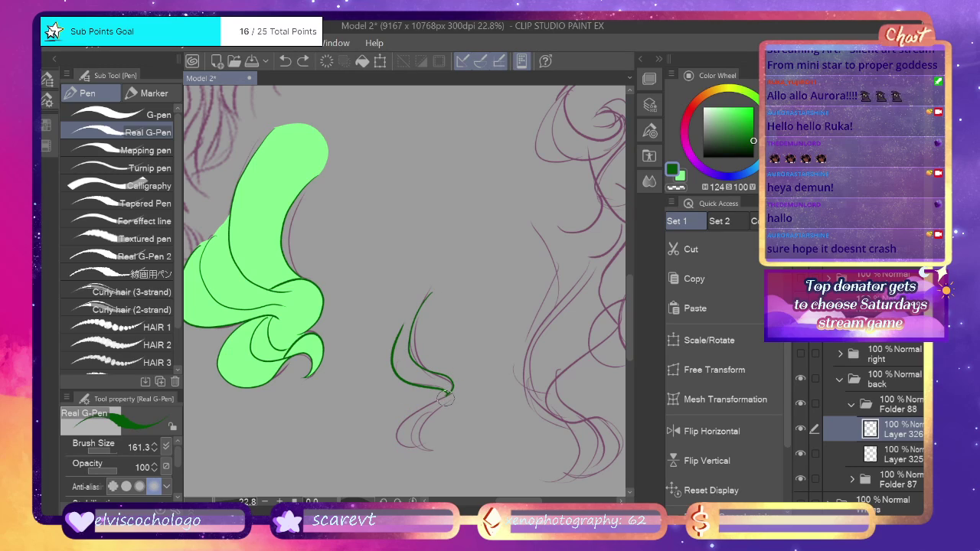
# Ink the small lock's curled lower tip with its outer edges and inner strand line, undoing and redrawing misplaced strokes.
pyautogui.moveTo(447, 394)
pyautogui.mouseDown()
pyautogui.moveTo(410, 415)
pyautogui.moveTo(396, 437)
pyautogui.moveTo(419, 447)
pyautogui.mouseUp()
pyautogui.hotkey('ctrl', 'z')
pyautogui.moveTo(450, 392)
pyautogui.mouseDown()
pyautogui.moveTo(396, 426)
pyautogui.moveTo(415, 446)
pyautogui.mouseUp()
pyautogui.moveTo(447, 397)
pyautogui.mouseDown()
pyautogui.moveTo(423, 431)
pyautogui.moveTo(435, 451)
pyautogui.moveTo(426, 417)
pyautogui.moveTo(432, 451)
pyautogui.mouseUp()
pyautogui.hotkey('ctrl', 'z')
pyautogui.moveTo(435, 406)
pyautogui.mouseDown()
pyautogui.moveTo(417, 423)
pyautogui.moveTo(423, 453)
pyautogui.mouseUp()
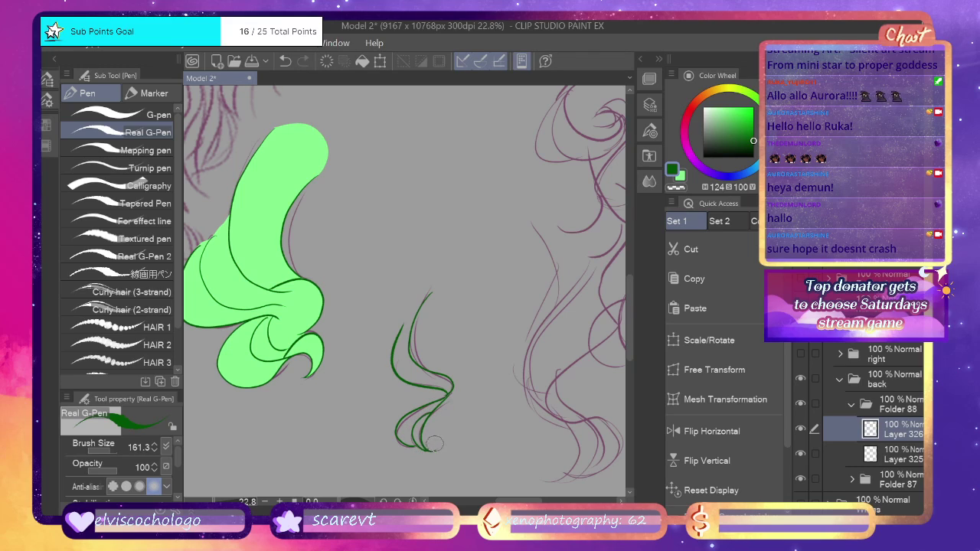
pyautogui.hotkey('ctrl', 'z')
pyautogui.moveTo(422, 418); pyautogui.dragTo(422, 452)
pyautogui.hotkey('ctrl', 'z')
pyautogui.moveTo(429, 413)
pyautogui.mouseDown()
pyautogui.moveTo(409, 439)
pyautogui.moveTo(439, 453)
pyautogui.mouseUp()
pyautogui.hotkey('ctrl', 'z')
pyautogui.moveTo(431, 414)
pyautogui.mouseDown()
pyautogui.moveTo(412, 445)
pyautogui.moveTo(438, 447)
pyautogui.mouseUp()
# Close the small lock's open upper end with a light green line on Layer 325.
pyautogui.click(888, 454)
pyautogui.press('x')
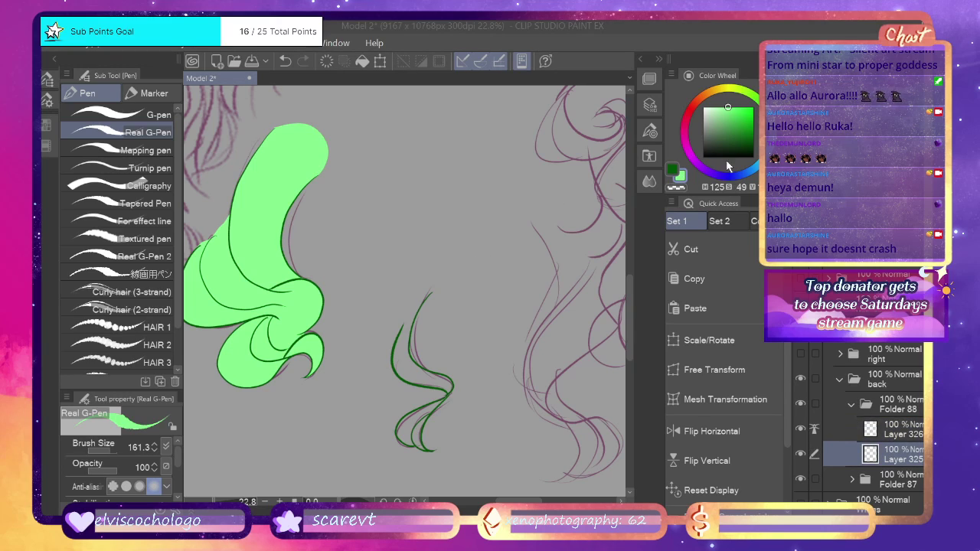
pyautogui.moveTo(431, 288); pyautogui.dragTo(403, 324)
pyautogui.hotkey('ctrl', 'z')
pyautogui.moveTo(431, 289); pyautogui.dragTo(402, 328)
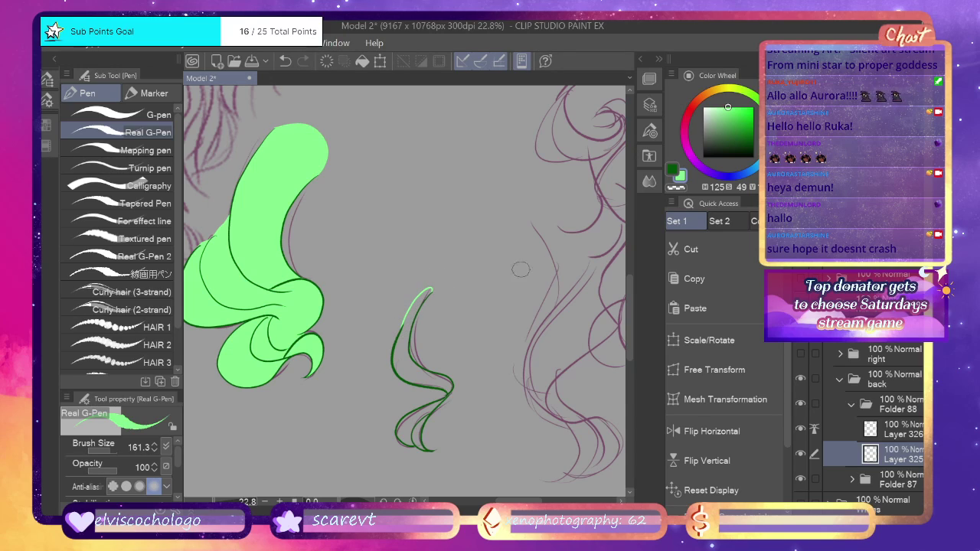
# Fill the small lock's upper curve and curled tip sections with light green on Layer 325.
pyautogui.press('g')
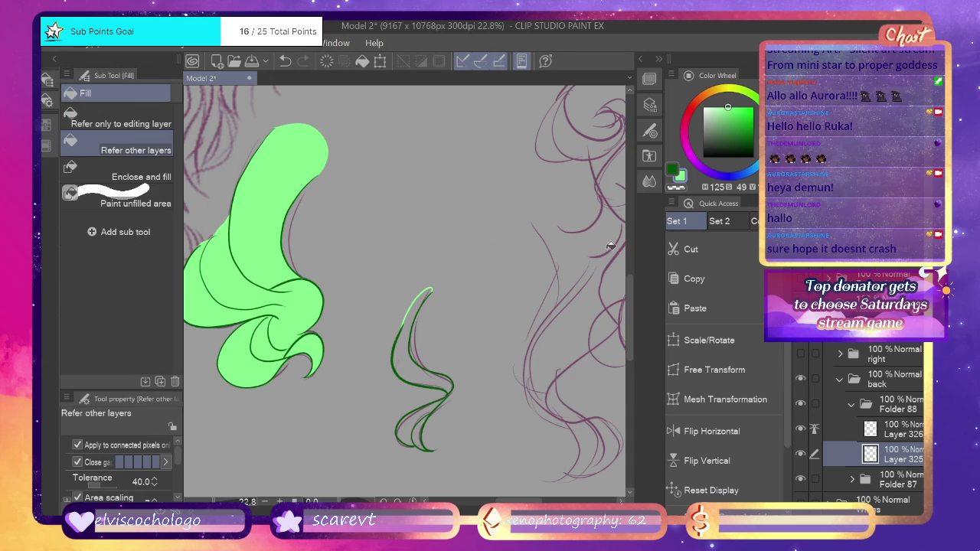
pyautogui.click(408, 359)
pyautogui.click(434, 405)
pyautogui.click(425, 427)
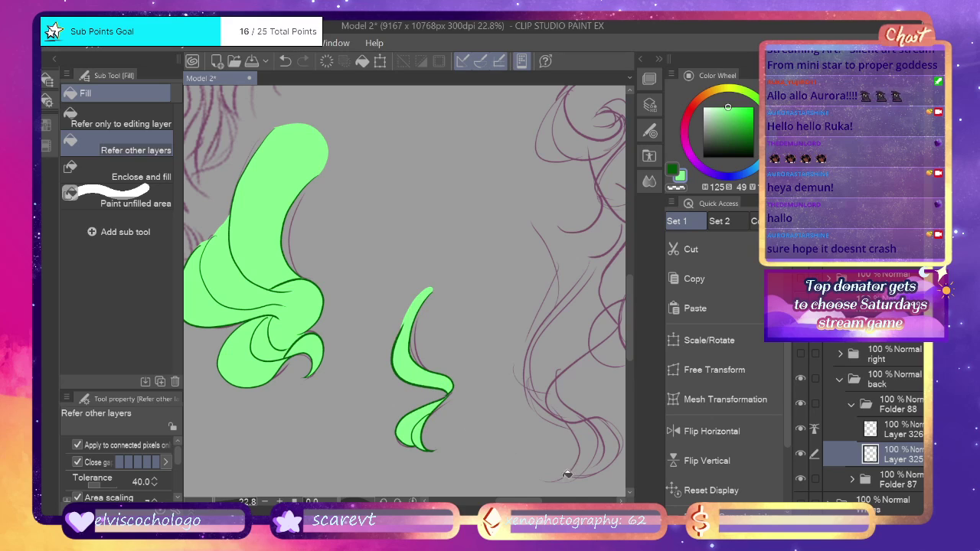
# Collapse Folder 88, add a new folder above it with two raster layers, and ready the Real G-Pen in dark green.
pyautogui.hscroll(2, 538, 505)
pyautogui.click(854, 403)
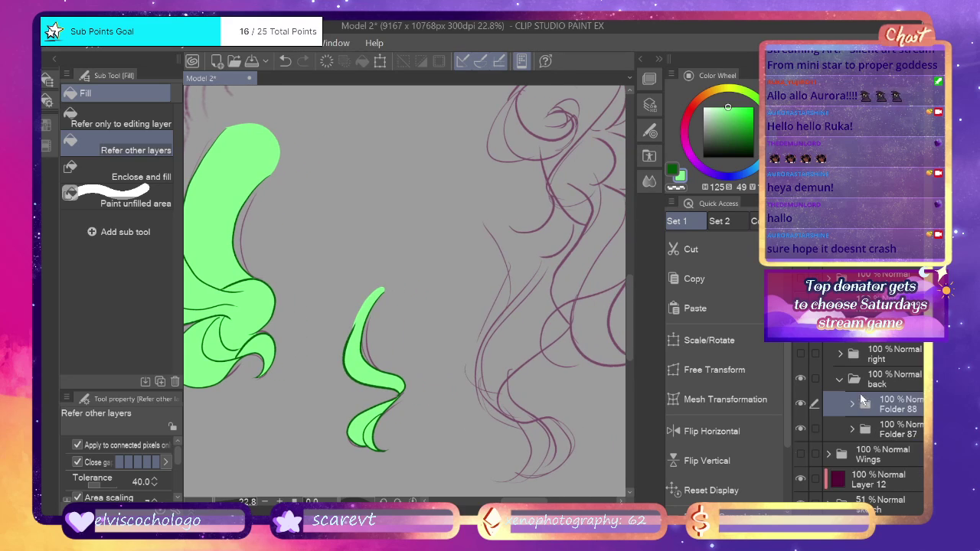
pyautogui.hotkey('ctrl', 'g')
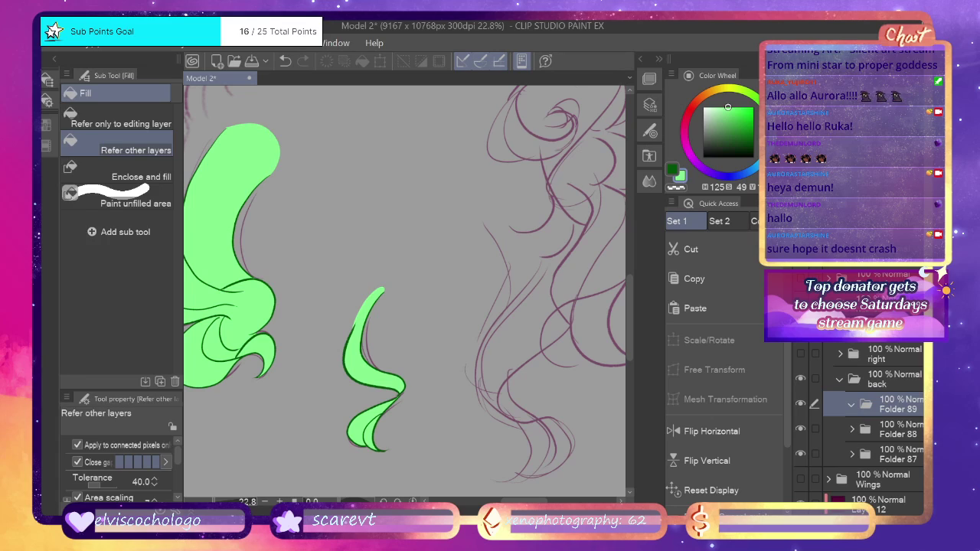
pyautogui.press('p')
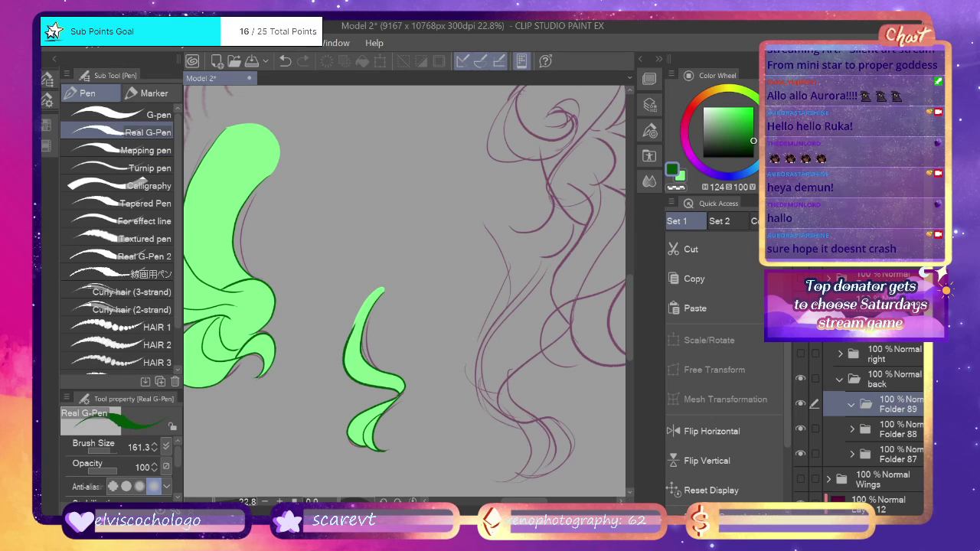
pyautogui.hotkey('ctrl', 'shift', 'n')
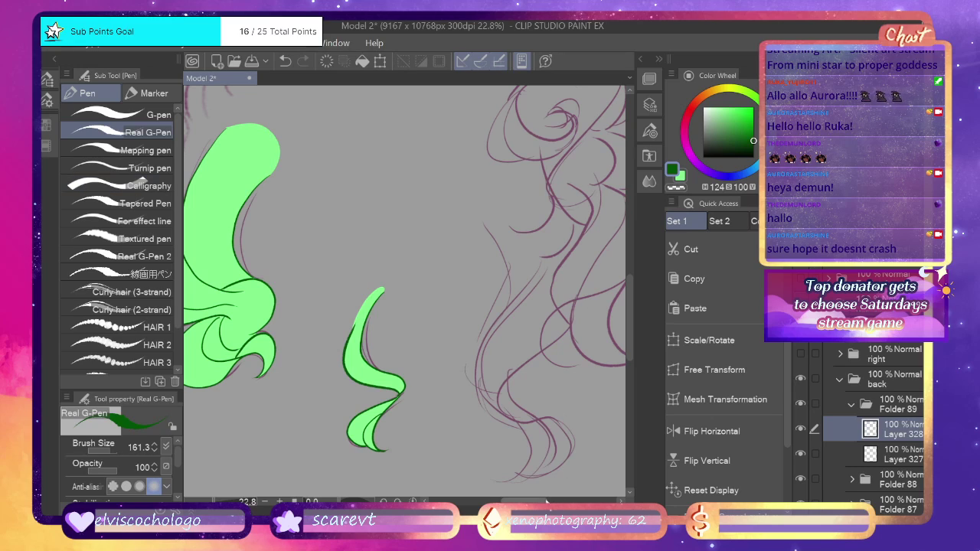
# Ink the long flowing curves and rounded outer curl of the back lock on the sketch's right side on Layer 328.
pyautogui.moveTo(527, 501); pyautogui.dragTo(531, 501)
pyautogui.moveTo(629, 292); pyautogui.dragTo(629, 302)
pyautogui.moveTo(435, 178); pyautogui.dragTo(464, 253)
pyautogui.hotkey('ctrl', 'z')
pyautogui.moveTo(494, 217)
pyautogui.mouseDown()
pyautogui.moveTo(440, 287)
pyautogui.moveTo(429, 345)
pyautogui.moveTo(463, 373)
pyautogui.moveTo(517, 364)
pyautogui.moveTo(537, 393)
pyautogui.moveTo(492, 429)
pyautogui.moveTo(508, 429)
pyautogui.moveTo(529, 400)
pyautogui.moveTo(515, 376)
pyautogui.moveTo(445, 364)
pyautogui.moveTo(441, 296)
pyautogui.moveTo(488, 203)
pyautogui.mouseUp()
pyautogui.hotkey('ctrl', 'z')
pyautogui.moveTo(542, 241)
pyautogui.mouseDown()
pyautogui.moveTo(462, 330)
pyautogui.moveTo(458, 372)
pyautogui.mouseUp()
pyautogui.moveTo(486, 314)
pyautogui.mouseDown()
pyautogui.moveTo(468, 340)
pyautogui.moveTo(497, 372)
pyautogui.mouseUp()
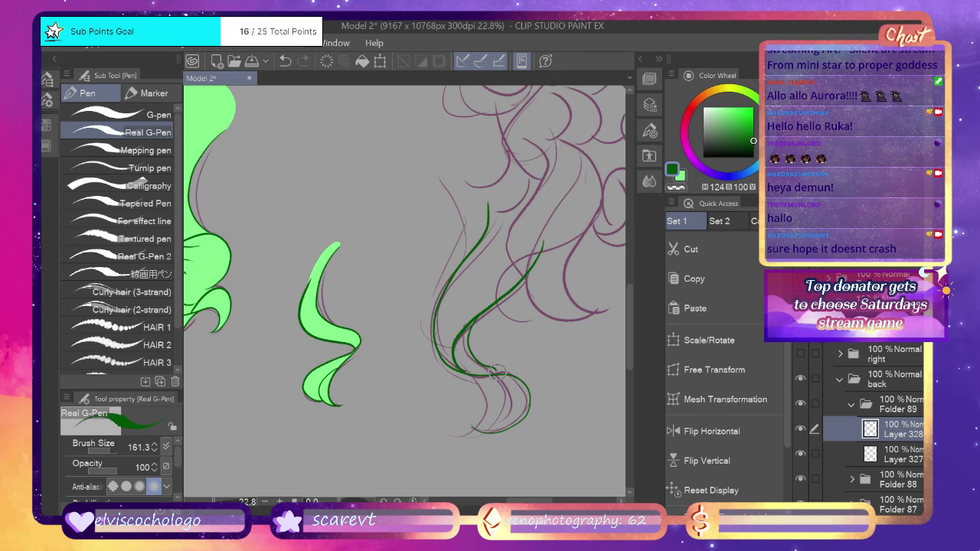
pyautogui.hotkey('ctrl', 'z')
# Ink the inner edges of the right-side lock's lower bend and curled tip, undoing the misplaced strokes.
pyautogui.moveTo(466, 326)
pyautogui.mouseDown()
pyautogui.moveTo(495, 373)
pyautogui.moveTo(491, 401)
pyautogui.moveTo(449, 442)
pyautogui.mouseUp()
pyautogui.hotkey('ctrl', 'z')
pyautogui.moveTo(474, 378)
pyautogui.mouseDown()
pyautogui.moveTo(485, 404)
pyautogui.moveTo(476, 422)
pyautogui.moveTo(509, 377)
pyautogui.moveTo(485, 425)
pyautogui.moveTo(508, 405)
pyautogui.moveTo(485, 374)
pyautogui.moveTo(505, 382)
pyautogui.moveTo(498, 420)
pyautogui.mouseUp()
pyautogui.hotkey('ctrl', 'z')
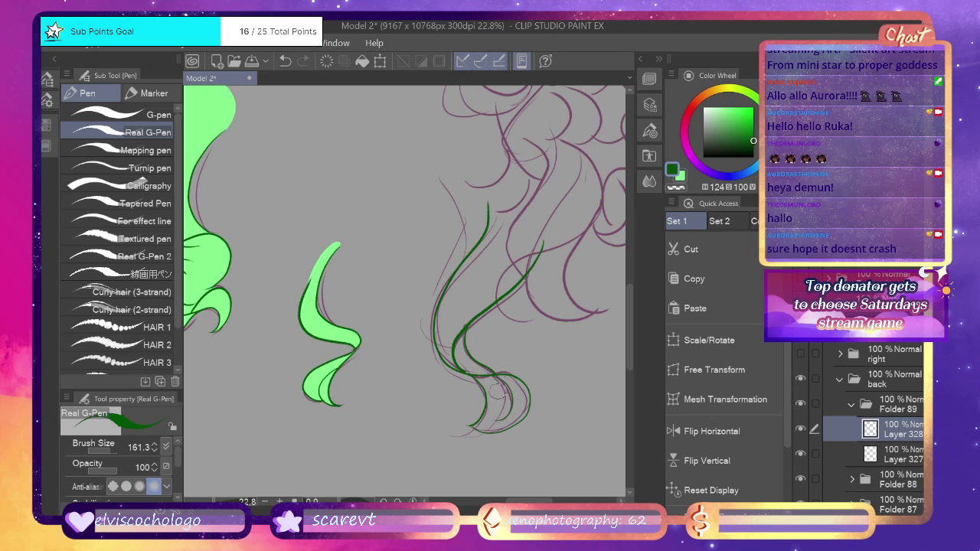
# Extend the right-side lock's two outer edges upward in dark green, redrawing the right edge once.
pyautogui.moveTo(465, 244); pyautogui.dragTo(434, 170)
pyautogui.moveTo(542, 246); pyautogui.dragTo(537, 184)
pyautogui.hotkey('ctrl', 'z')
pyautogui.moveTo(541, 246); pyautogui.dragTo(536, 181)
# Close the right-side lock's wide upper end with a rounded light green line on Layer 327.
pyautogui.click(873, 454)
pyautogui.click(681, 179)
pyautogui.moveTo(536, 184)
pyautogui.mouseDown()
pyautogui.moveTo(507, 138)
pyautogui.moveTo(435, 172)
pyautogui.mouseUp()
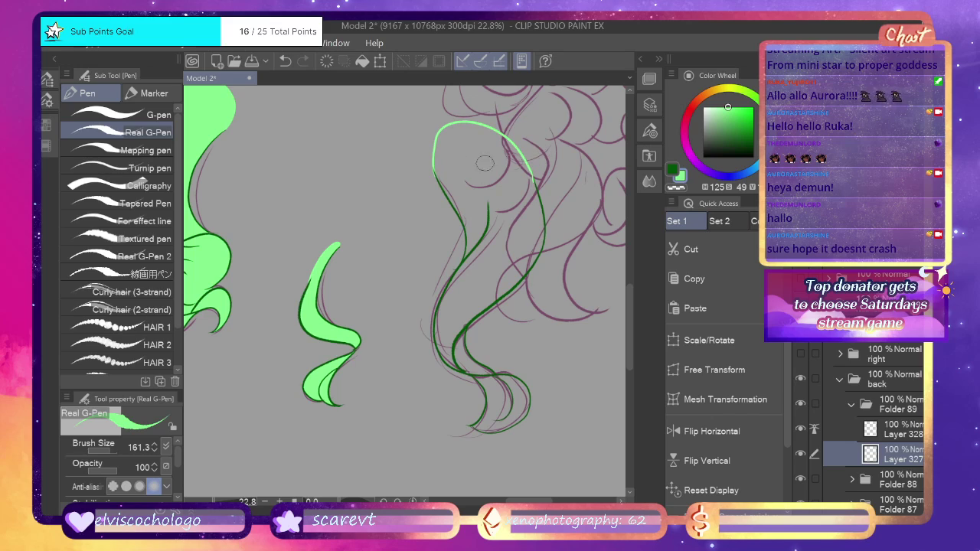
# Fill the right-side lock's main body, lower bend and curled tip with light green on Layer 327.
pyautogui.press('g')
pyautogui.click(530, 232)
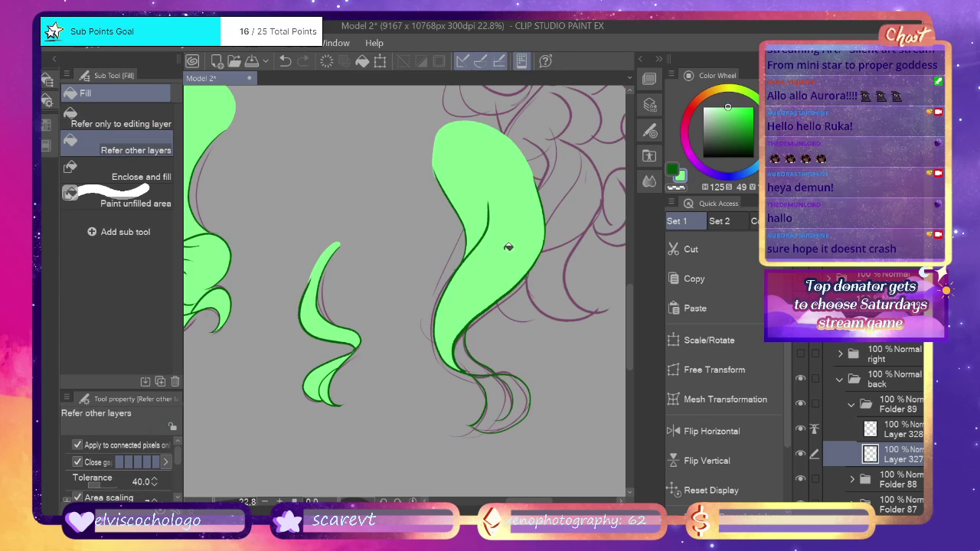
pyautogui.click(513, 390)
pyautogui.click(472, 358)
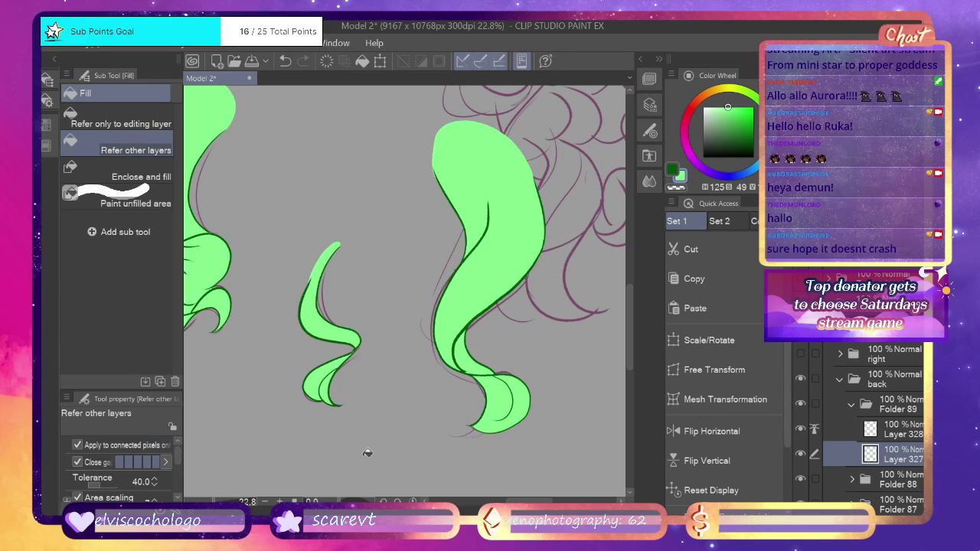
# Collapse Folder 89 and add a new raster layer above it in the back folder.
pyautogui.moveTo(219, 507)
pyautogui.mouseDown()
pyautogui.moveTo(198, 507)
pyautogui.moveTo(207, 507)
pyautogui.mouseUp()
pyautogui.click(853, 403)
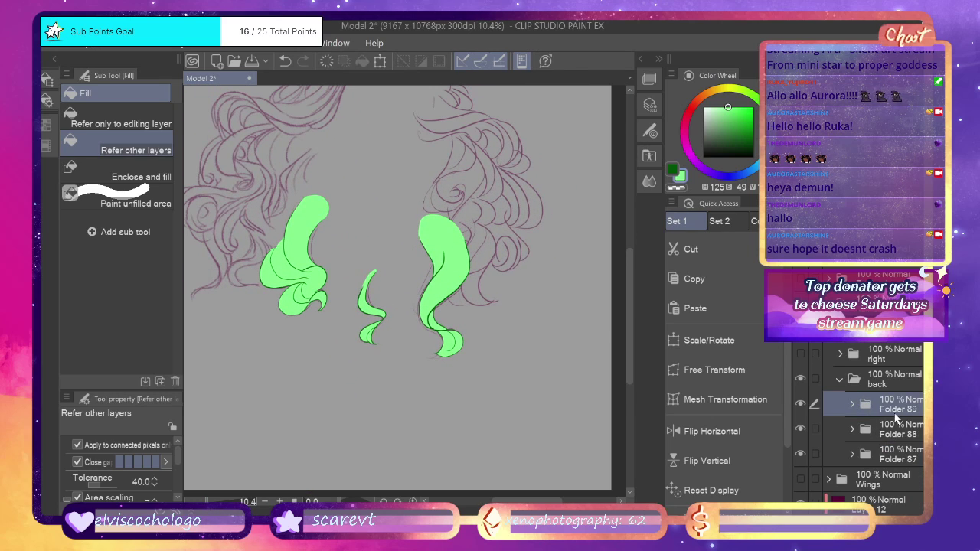
pyautogui.hotkey('ctrl', 'shift', 'n')
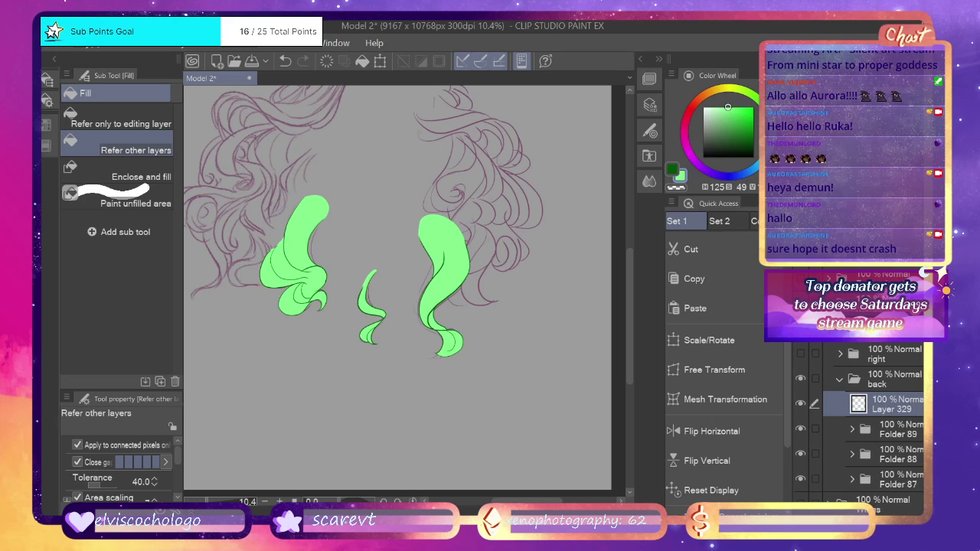
pyautogui.scroll(3, 632, 266)
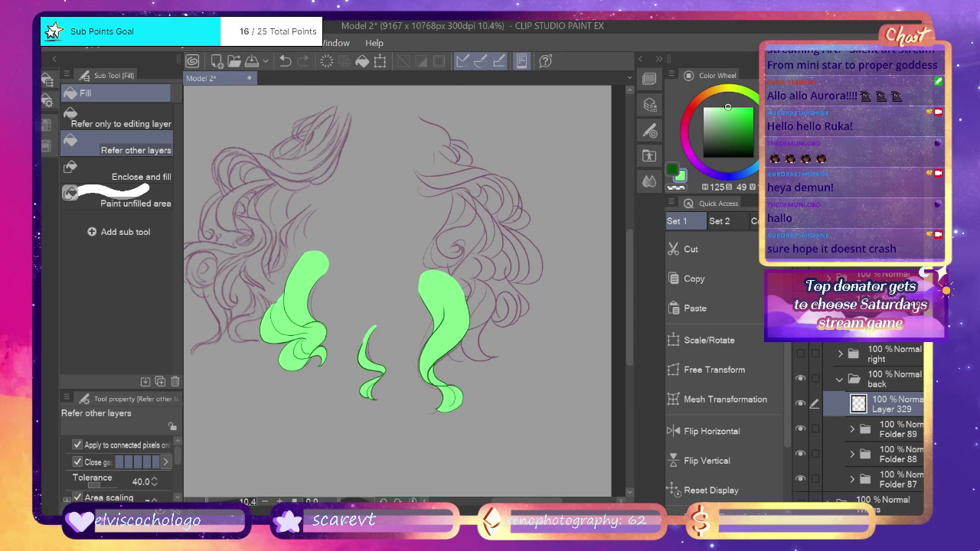
# Outline a large rounded back-hair base connecting the locks in light green with the Real G-Pen on Layer 329.
pyautogui.press('p')
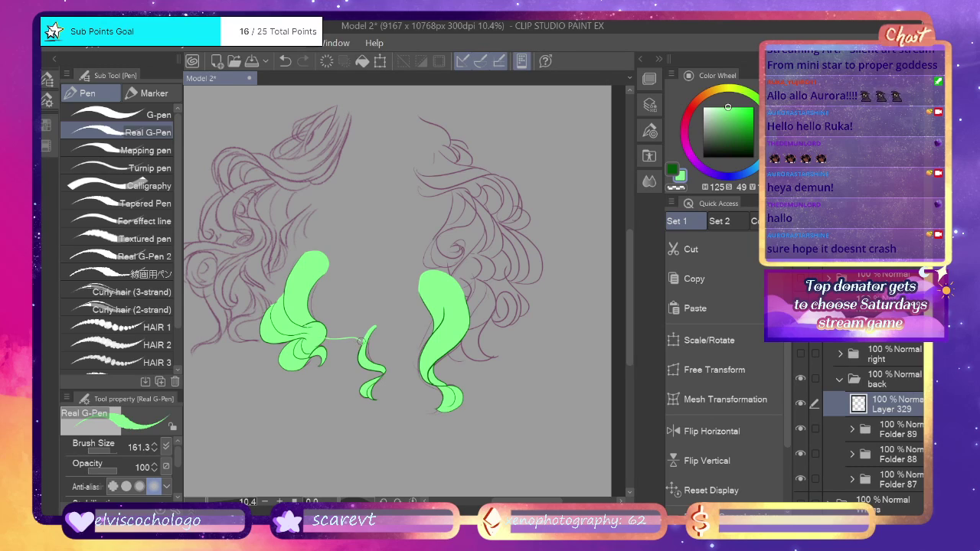
pyautogui.moveTo(476, 294)
pyautogui.mouseDown()
pyautogui.moveTo(485, 258)
pyautogui.moveTo(457, 172)
pyautogui.mouseUp()
pyautogui.moveTo(430, 136)
pyautogui.mouseDown()
pyautogui.moveTo(406, 119)
pyautogui.moveTo(356, 122)
pyautogui.moveTo(264, 193)
pyautogui.moveTo(240, 242)
pyautogui.moveTo(247, 283)
pyautogui.moveTo(270, 313)
pyautogui.mouseUp()
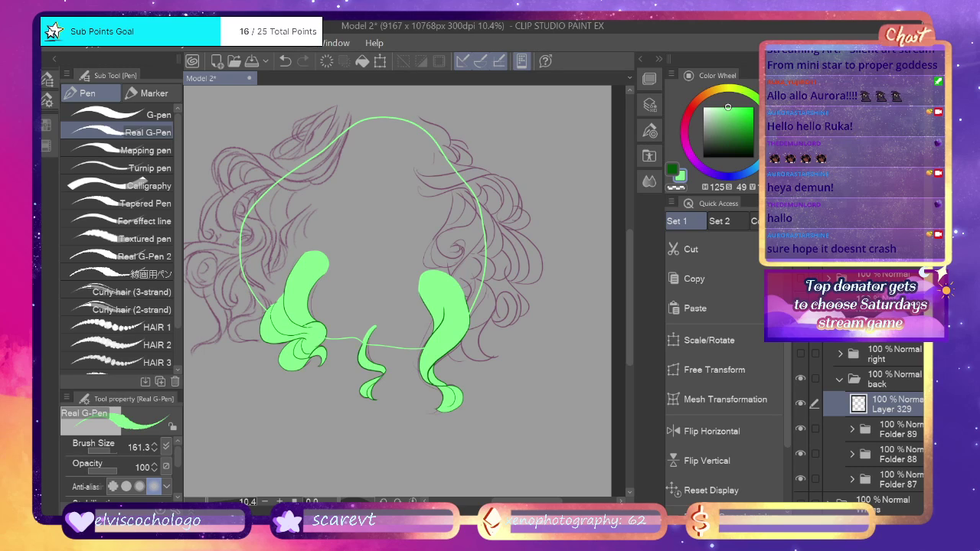
# Show the left and right hair folders and lower their opacity to 51% and 46%.
pyautogui.click(801, 353)
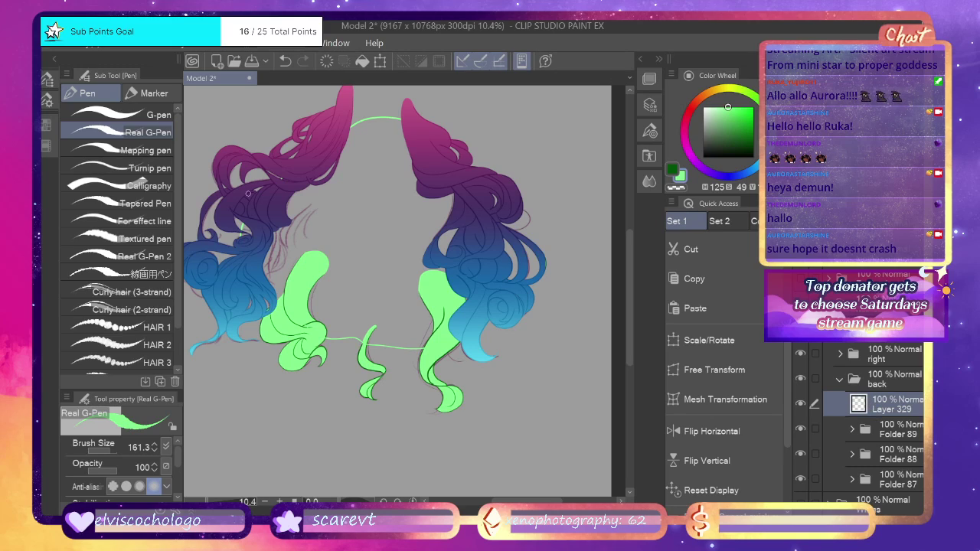
pyautogui.click(877, 346)
pyautogui.moveTo(882, 222); pyautogui.dragTo(874, 222)
pyautogui.click(888, 267)
pyautogui.click(875, 222)
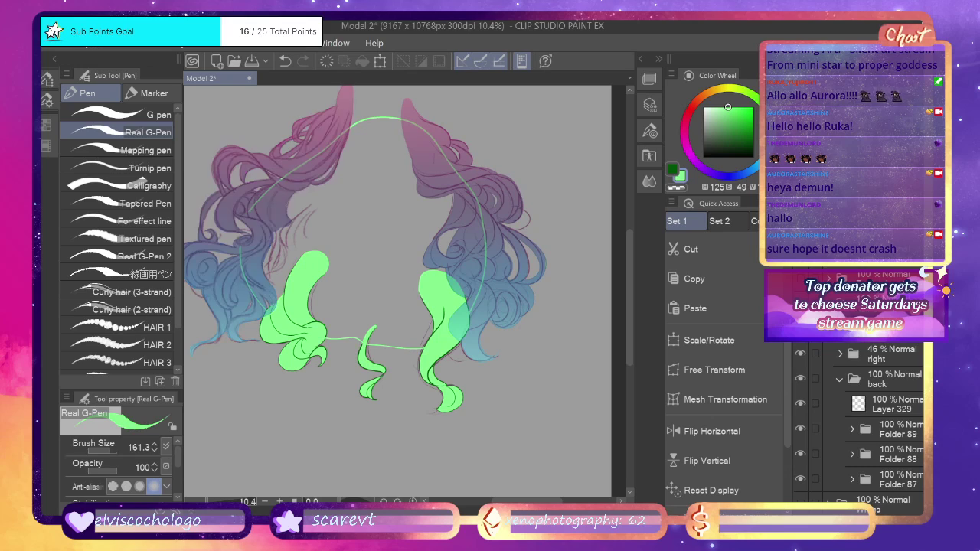
# Redraw the left side of the base outline on Layer 329 slightly further inward behind the side hair.
pyautogui.click(870, 403)
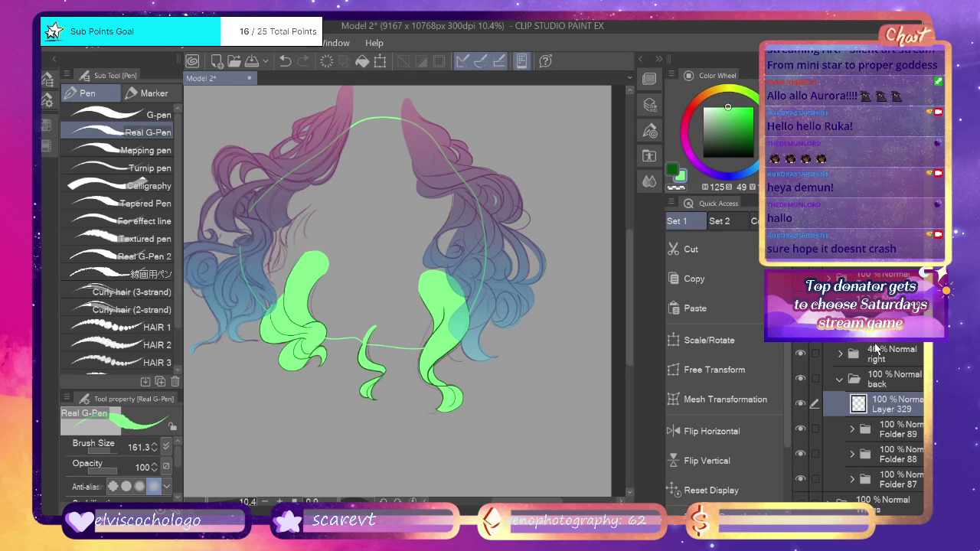
pyautogui.moveTo(240, 219); pyautogui.dragTo(311, 158)
pyautogui.moveTo(240, 245); pyautogui.dragTo(254, 295)
pyautogui.moveTo(306, 162)
pyautogui.mouseDown()
pyautogui.moveTo(272, 190)
pyautogui.moveTo(257, 224)
pyautogui.moveTo(252, 288)
pyautogui.mouseUp()
# Try to fill the base outline with light green on Layer 329, and undo the fill.
pyautogui.press('g')
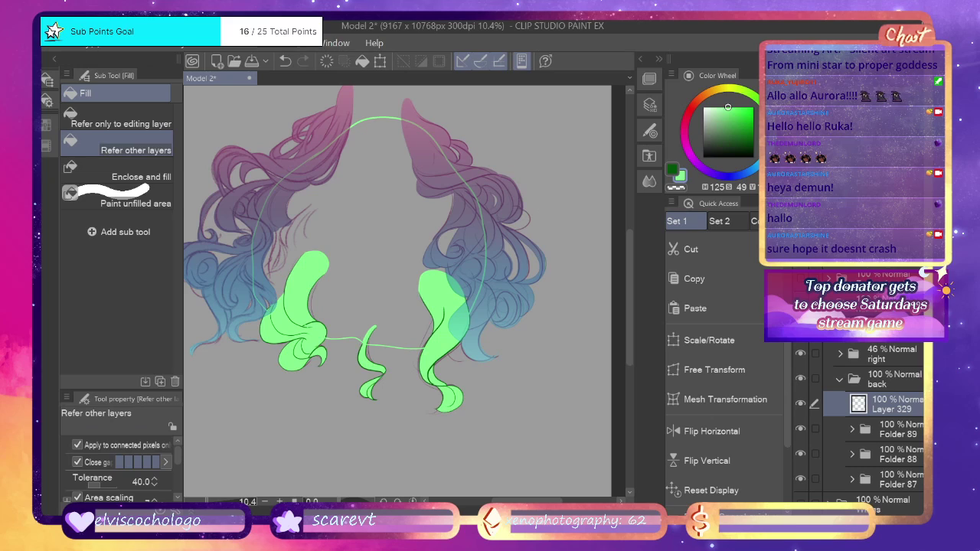
pyautogui.click(438, 207)
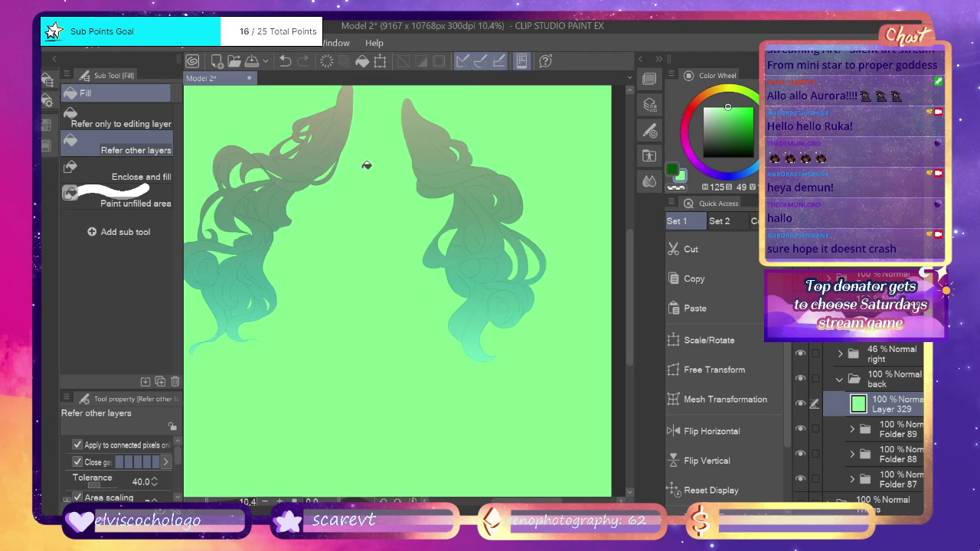
pyautogui.hotkey('ctrl', 'z')
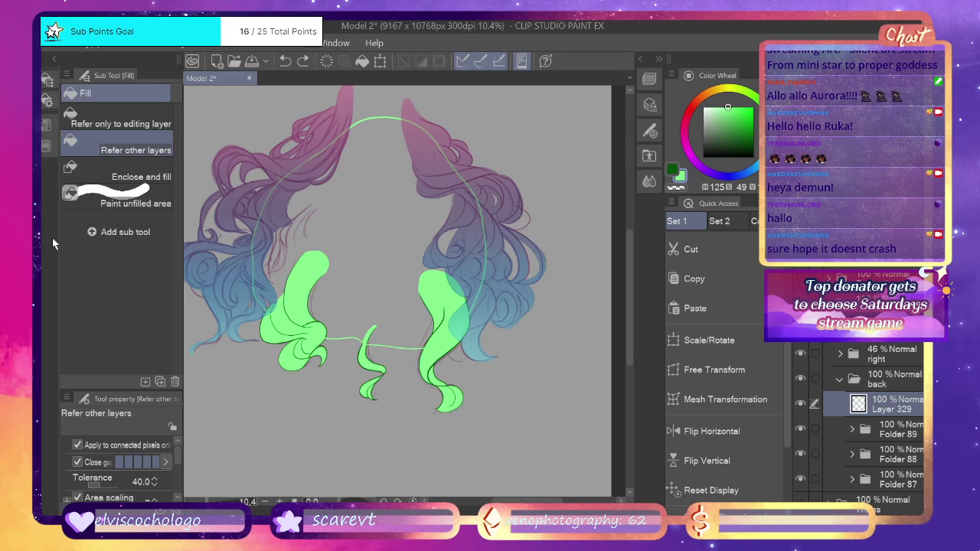
# Hide Folders 89, 88 and 87 to expose the whole base outline.
pyautogui.click(800, 427)
pyautogui.click(801, 447)
pyautogui.click(801, 461)
pyautogui.click(801, 455)
pyautogui.click(802, 473)
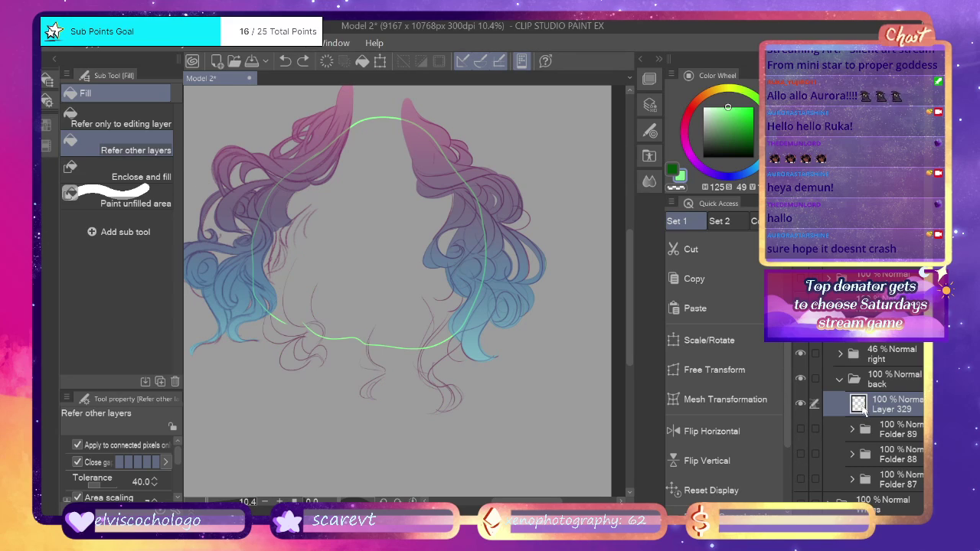
# Bridge the gap in the outline's lower left edge and fill the hair base with light green on Layer 329.
pyautogui.press('p')
pyautogui.moveTo(294, 327); pyautogui.dragTo(307, 327)
pyautogui.press('g')
pyautogui.click(418, 268)
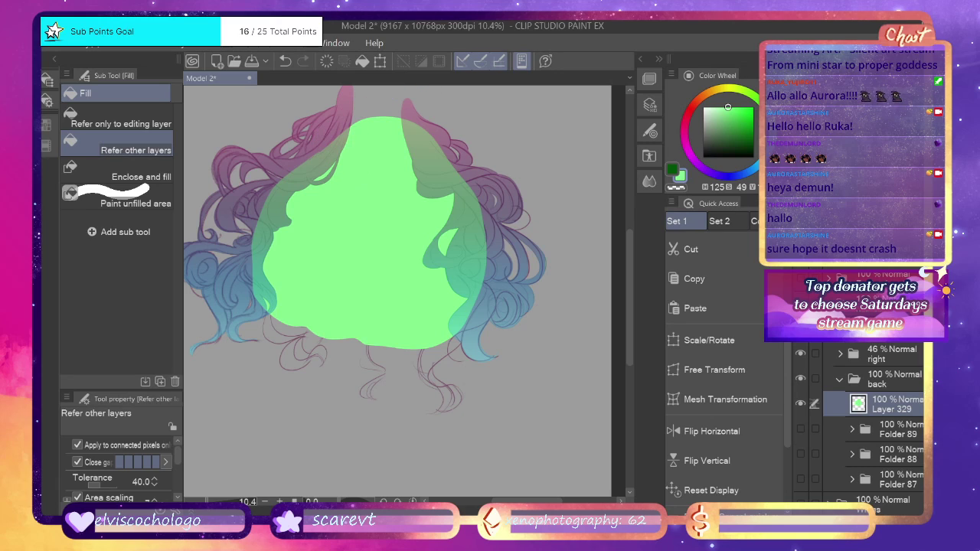
# Show the character's body and head layers over the hair base.
pyautogui.click(801, 279)
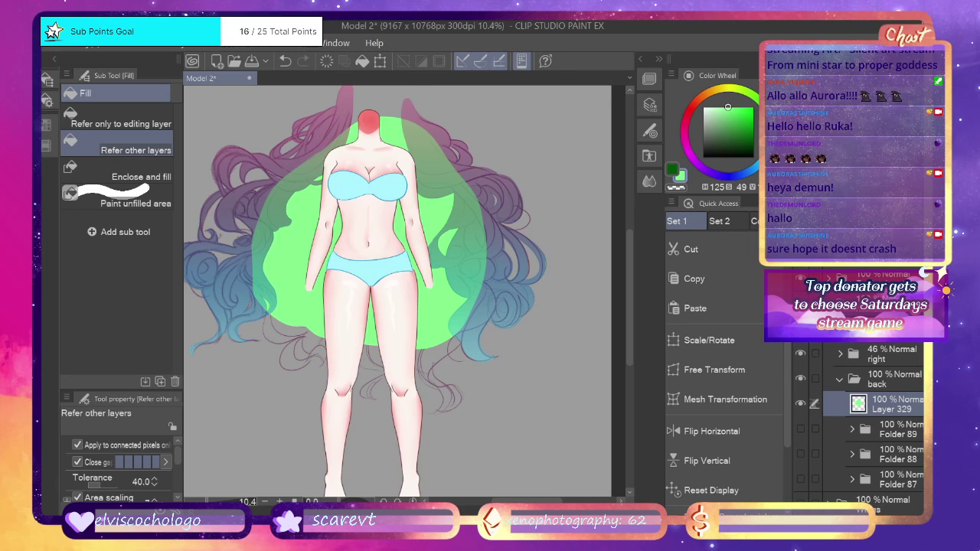
pyautogui.scroll(3, 873, 422)
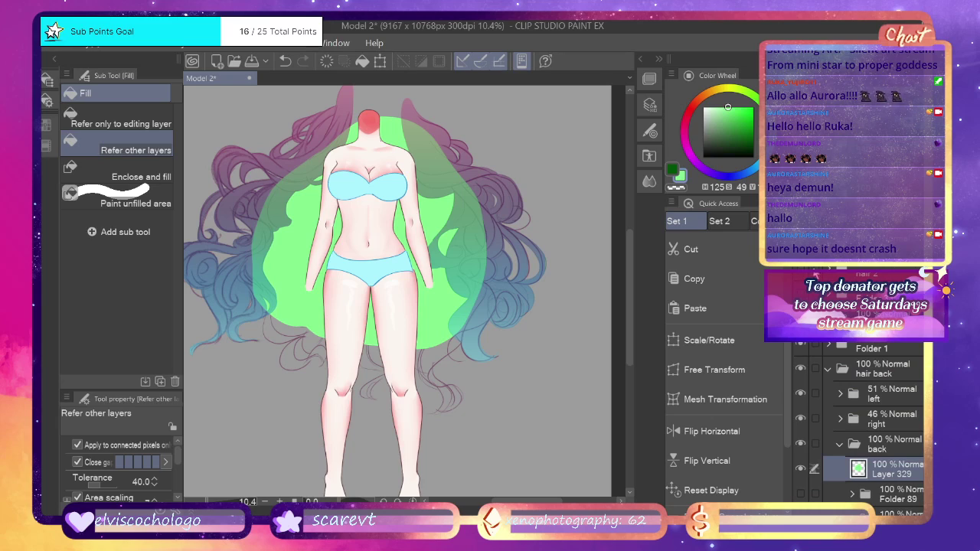
pyautogui.click(801, 246)
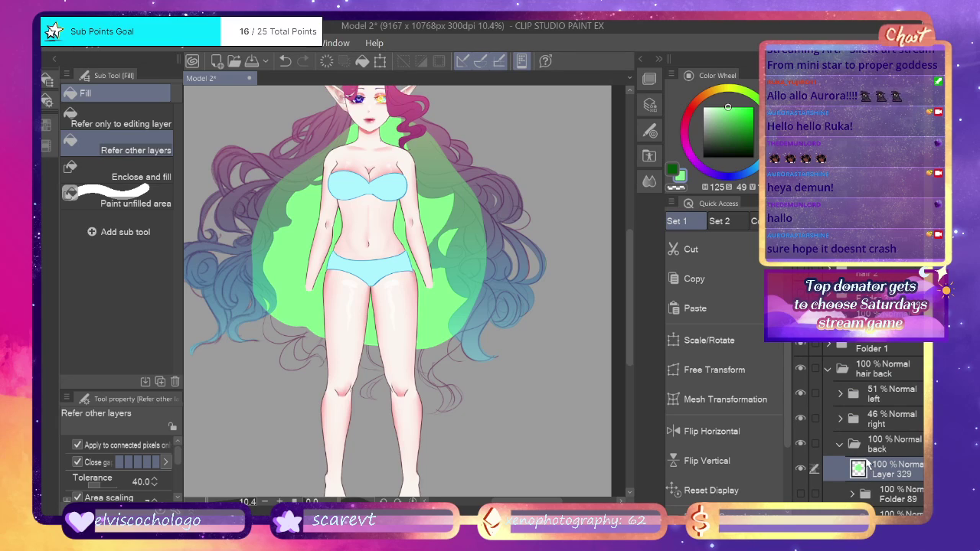
# Set the G-pen brush size to 441.5 and extend the light green base's edges behind the side hair on Layer 329.
pyautogui.press('p')
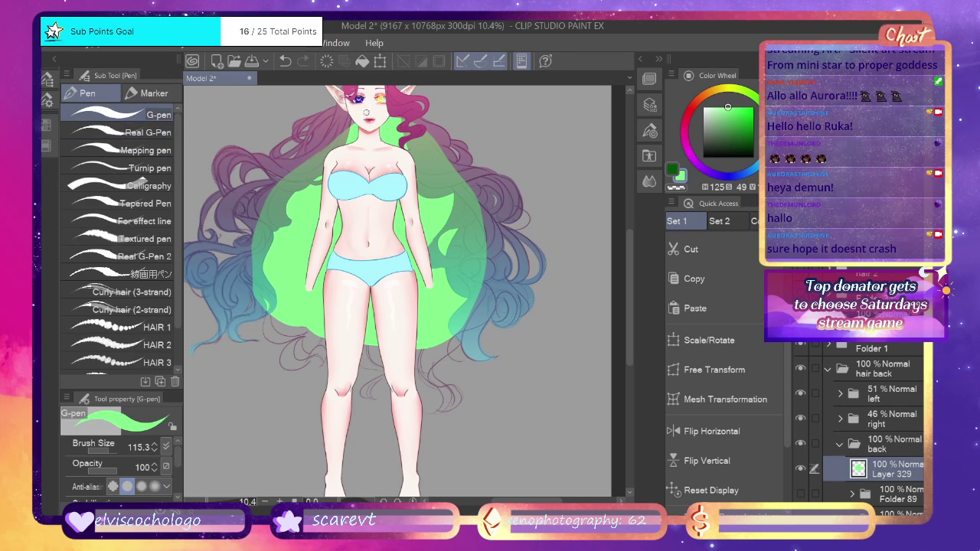
pyautogui.hotkey('ctrl', 'z')
pyautogui.click(111, 450)
pyautogui.moveTo(419, 133)
pyautogui.mouseDown()
pyautogui.moveTo(387, 111)
pyautogui.moveTo(313, 166)
pyautogui.mouseUp()
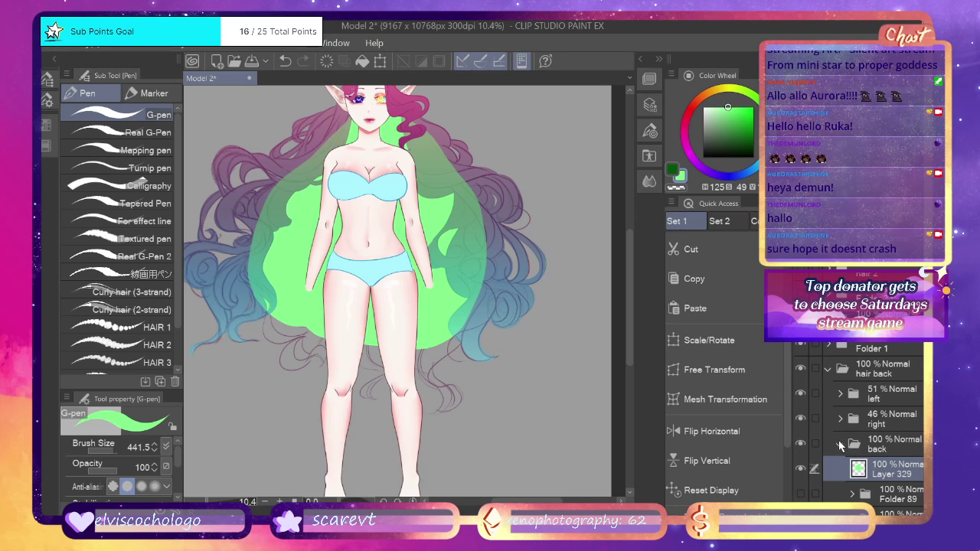
# Hide the body and head layers and Folder 89, and fill the small gap at the top of the hair base on Layer 329.
pyautogui.scroll(1, 889, 415)
pyautogui.scroll(-1, 802, 407)
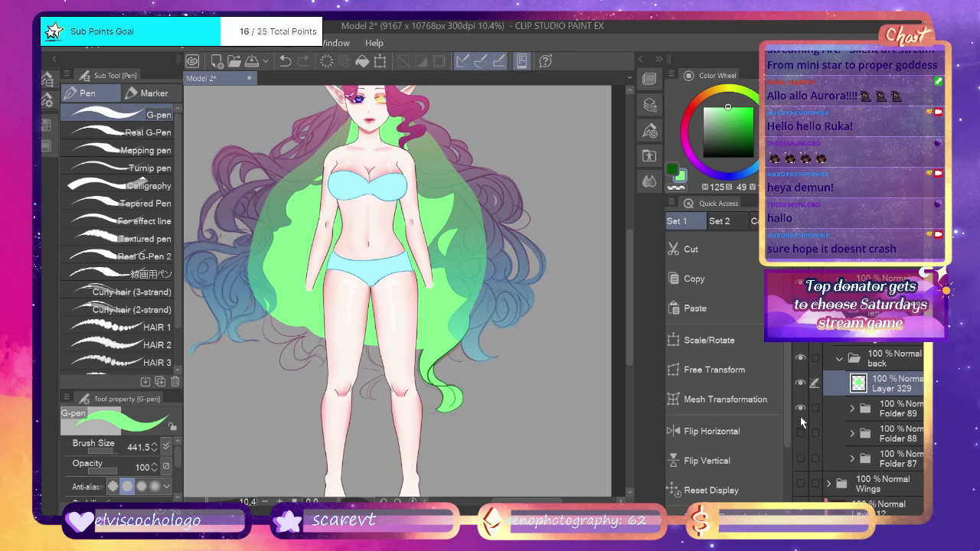
pyautogui.click(802, 258)
pyautogui.click(802, 232)
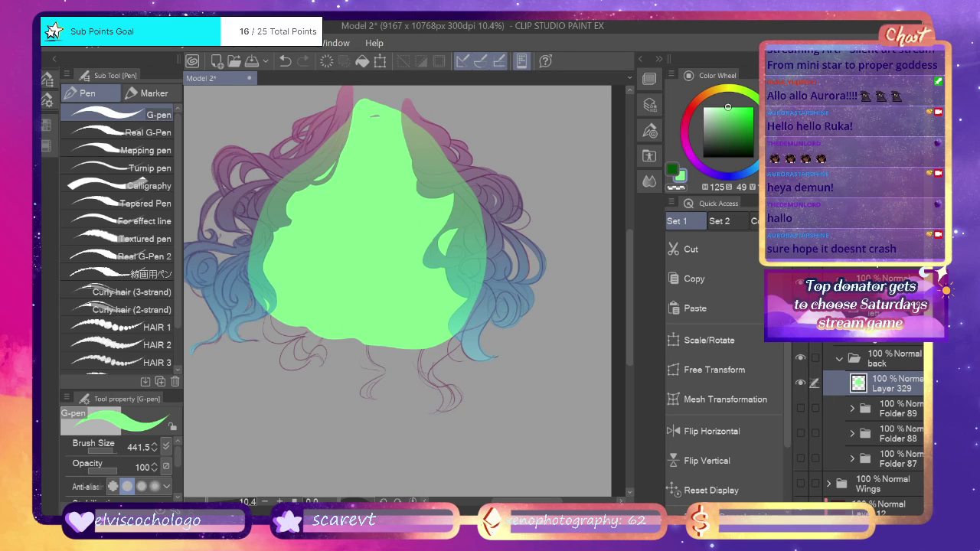
pyautogui.moveTo(386, 116); pyautogui.dragTo(365, 111)
# Smear the hair base's lower edge on Layer 329 with the stone smudge blend brush at size 1022.
pyautogui.press('j')
pyautogui.moveTo(111, 453); pyautogui.dragTo(114, 453)
pyautogui.moveTo(436, 353)
pyautogui.mouseDown()
pyautogui.moveTo(387, 353)
pyautogui.moveTo(399, 359)
pyautogui.mouseUp()
pyautogui.hotkey('ctrl', 'z')
pyautogui.click(115, 452)
pyautogui.moveTo(320, 331)
pyautogui.mouseDown()
pyautogui.moveTo(406, 349)
pyautogui.moveTo(289, 322)
pyautogui.moveTo(360, 349)
pyautogui.moveTo(440, 344)
pyautogui.moveTo(406, 362)
pyautogui.moveTo(359, 322)
pyautogui.moveTo(318, 343)
pyautogui.moveTo(295, 307)
pyautogui.moveTo(291, 333)
pyautogui.moveTo(327, 373)
pyautogui.moveTo(406, 301)
pyautogui.moveTo(387, 344)
pyautogui.moveTo(432, 337)
pyautogui.moveTo(445, 368)
pyautogui.moveTo(389, 285)
pyautogui.mouseUp()
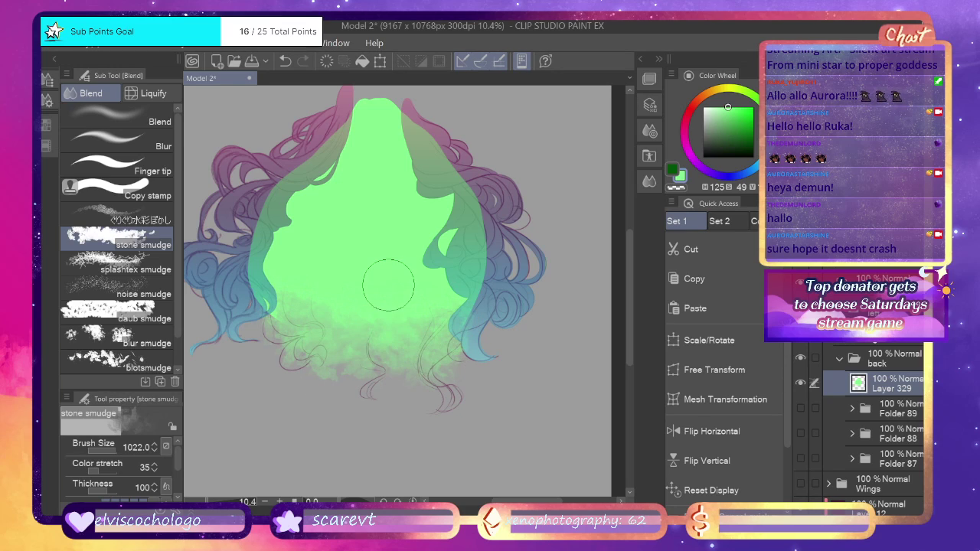
# Fade the hair base's lower edge with the Soft airbrush in transparent colour at size 1022.
pyautogui.press('b')
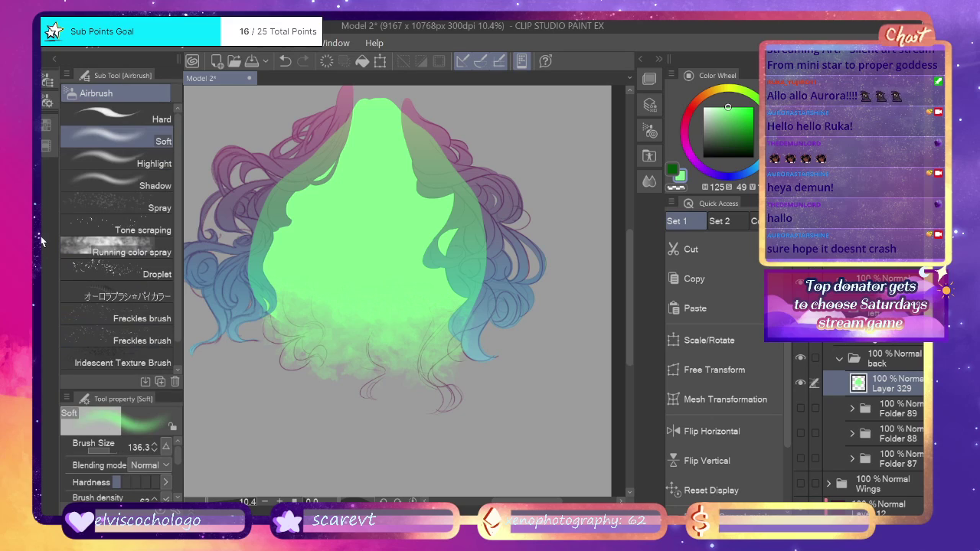
pyautogui.click(677, 186)
pyautogui.hotkey('ctrl', 'z')
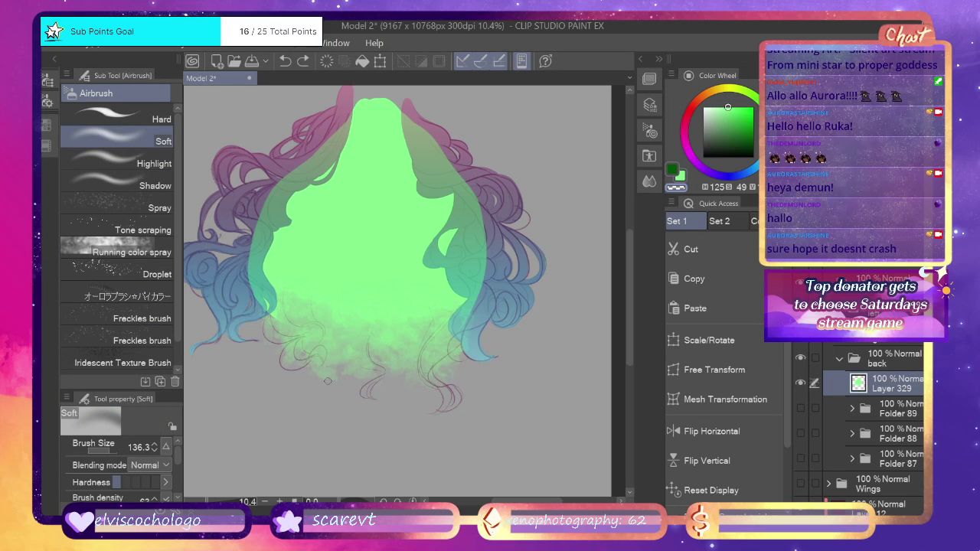
pyautogui.moveTo(110, 451); pyautogui.dragTo(116, 451)
pyautogui.moveTo(299, 352)
pyautogui.mouseDown()
pyautogui.moveTo(406, 375)
pyautogui.moveTo(324, 354)
pyautogui.moveTo(316, 371)
pyautogui.moveTo(281, 339)
pyautogui.moveTo(398, 398)
pyautogui.moveTo(419, 387)
pyautogui.moveTo(447, 393)
pyautogui.moveTo(393, 359)
pyautogui.moveTo(382, 372)
pyautogui.moveTo(361, 365)
pyautogui.moveTo(361, 308)
pyautogui.moveTo(334, 351)
pyautogui.moveTo(335, 403)
pyautogui.moveTo(406, 366)
pyautogui.moveTo(428, 382)
pyautogui.moveTo(422, 360)
pyautogui.moveTo(363, 321)
pyautogui.moveTo(304, 332)
pyautogui.moveTo(279, 316)
pyautogui.moveTo(267, 358)
pyautogui.moveTo(322, 352)
pyautogui.mouseUp()
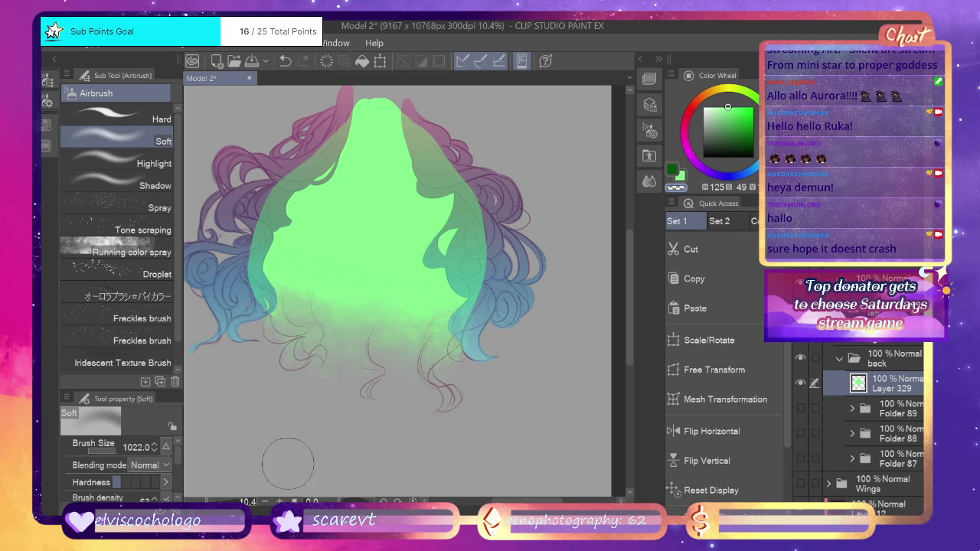
# Show Folder 89 and fade the upper end of its lock into the base on Layer 327.
pyautogui.click(800, 410)
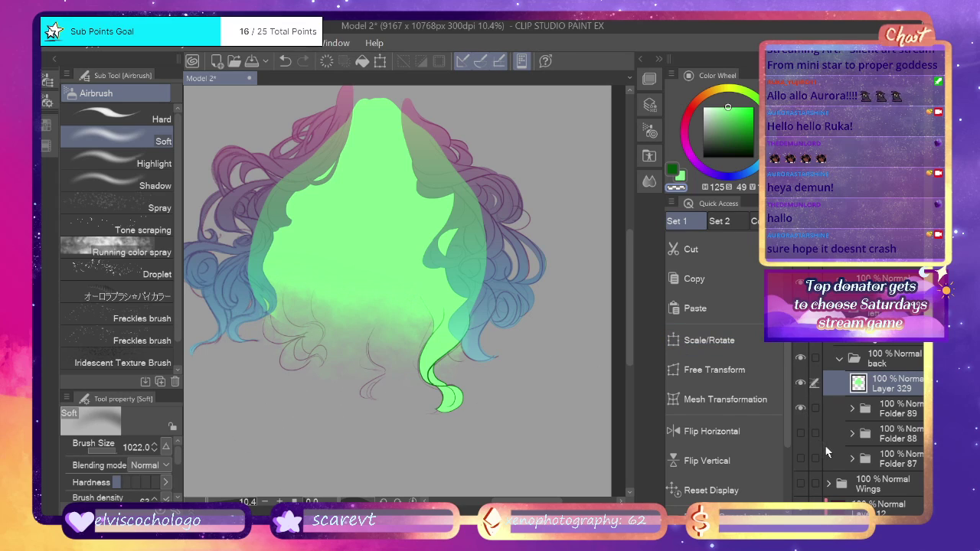
pyautogui.click(852, 408)
pyautogui.click(876, 453)
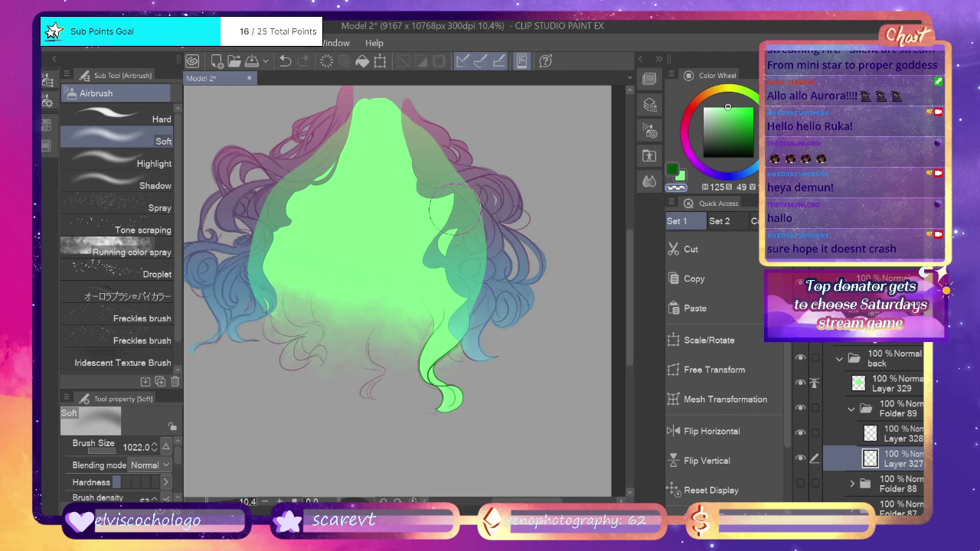
# Show Folder 88 and fade the top of the middle lock on Layer 325 with the transparent airbrush at size 522.2.
pyautogui.click(853, 411)
pyautogui.click(852, 433)
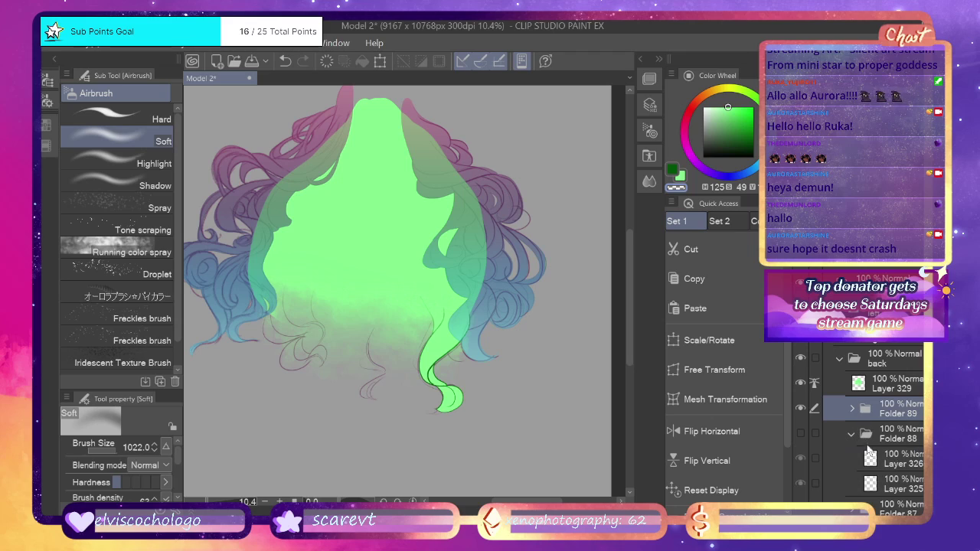
pyautogui.click(820, 456)
pyautogui.click(872, 480)
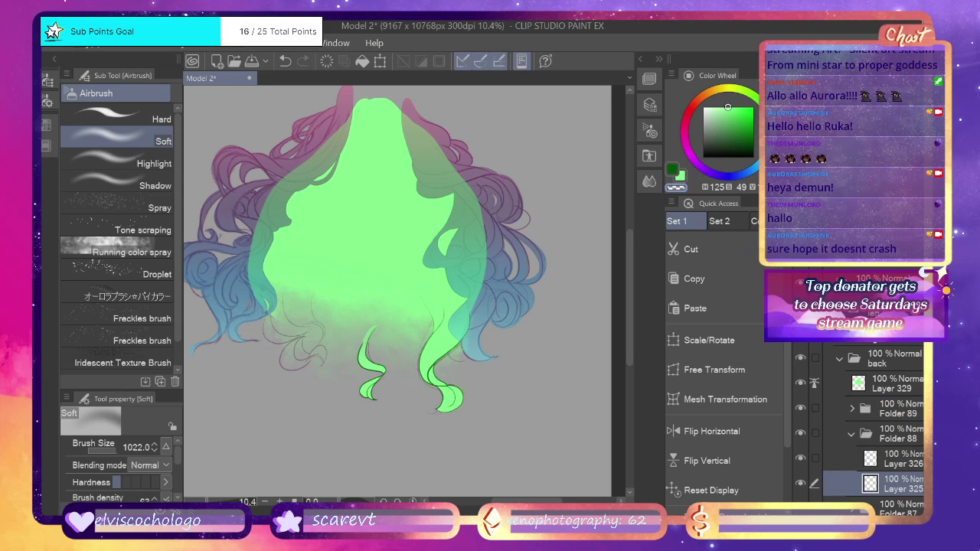
pyautogui.hotkey('ctrl', 'z')
pyautogui.moveTo(115, 452); pyautogui.dragTo(113, 451)
pyautogui.moveTo(364, 331); pyautogui.dragTo(367, 335)
# Show Folder 87 and fade the upper part of its lock into the base on Layer 323.
pyautogui.click(853, 434)
pyautogui.click(874, 461)
pyautogui.click(801, 459)
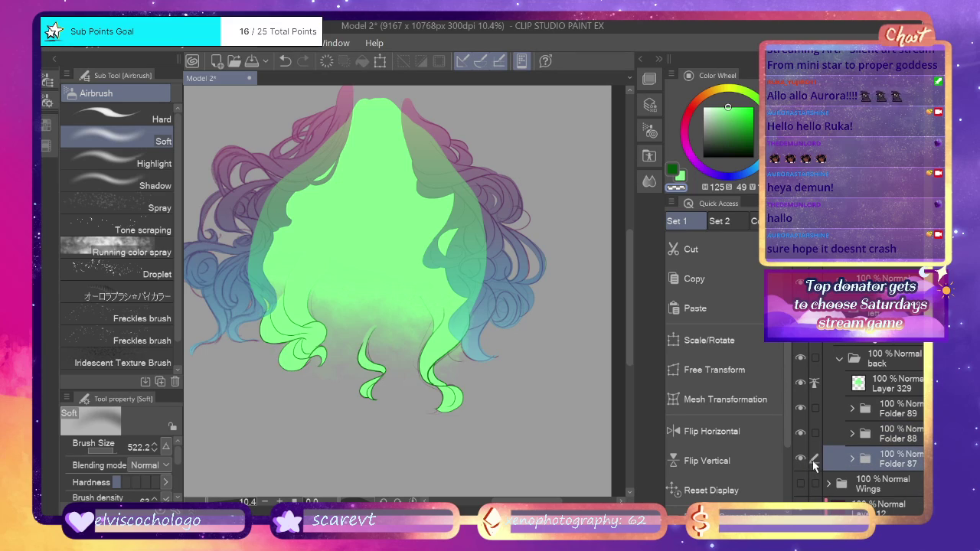
pyautogui.click(852, 459)
pyautogui.click(881, 507)
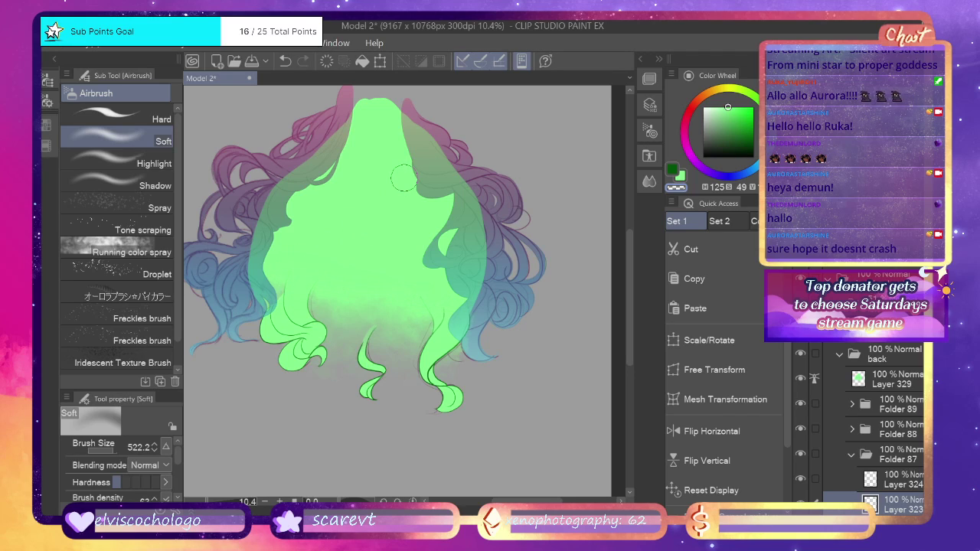
# Copy the pink-to-blue gradient layer from the other hair and paste it clipped over the base on Layer 329.
pyautogui.click(891, 375)
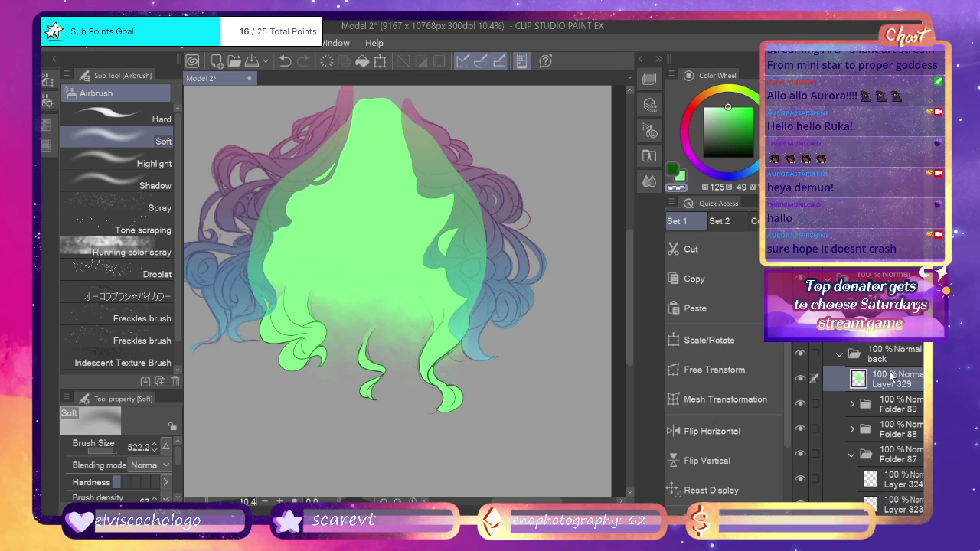
pyautogui.scroll(8, 873, 383)
pyautogui.click(873, 298)
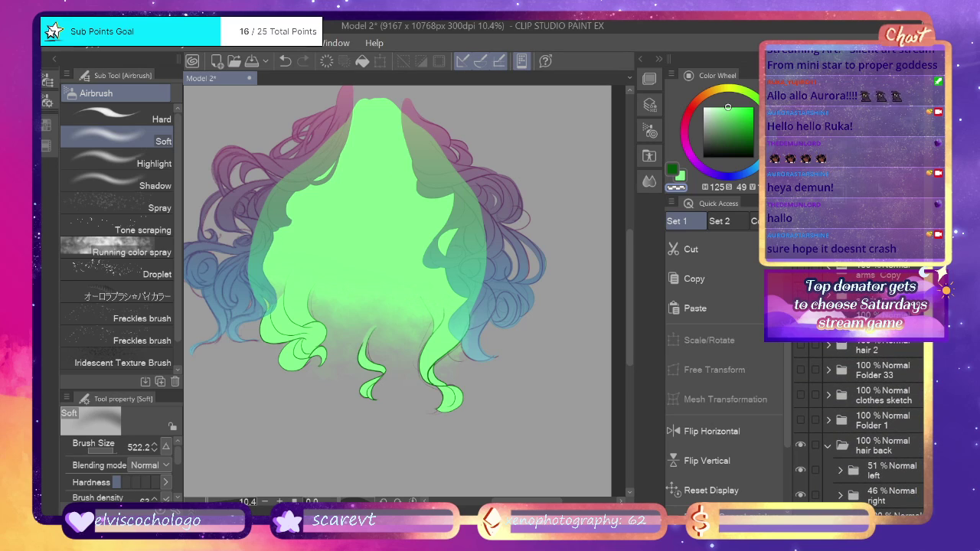
pyautogui.scroll(-5, 858, 422)
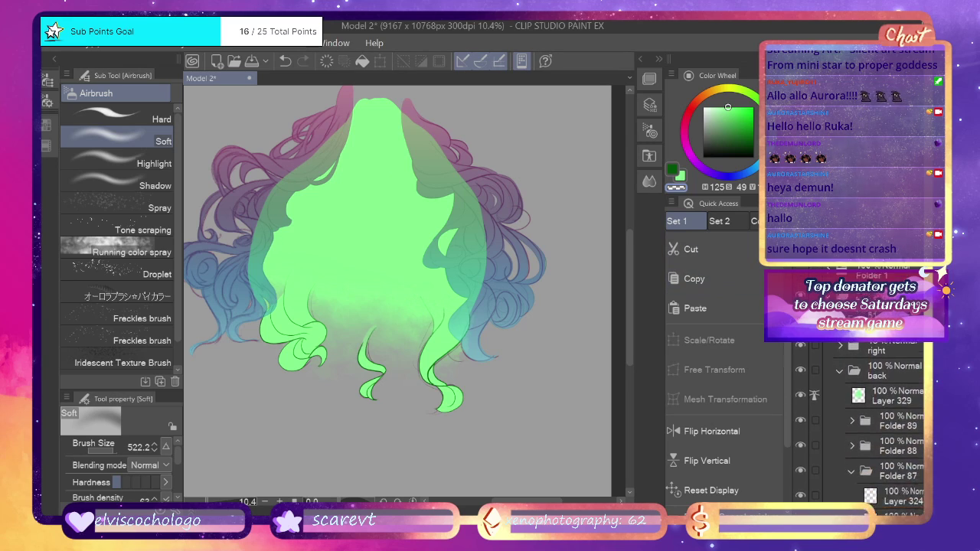
pyautogui.click(873, 279)
pyautogui.click(719, 299)
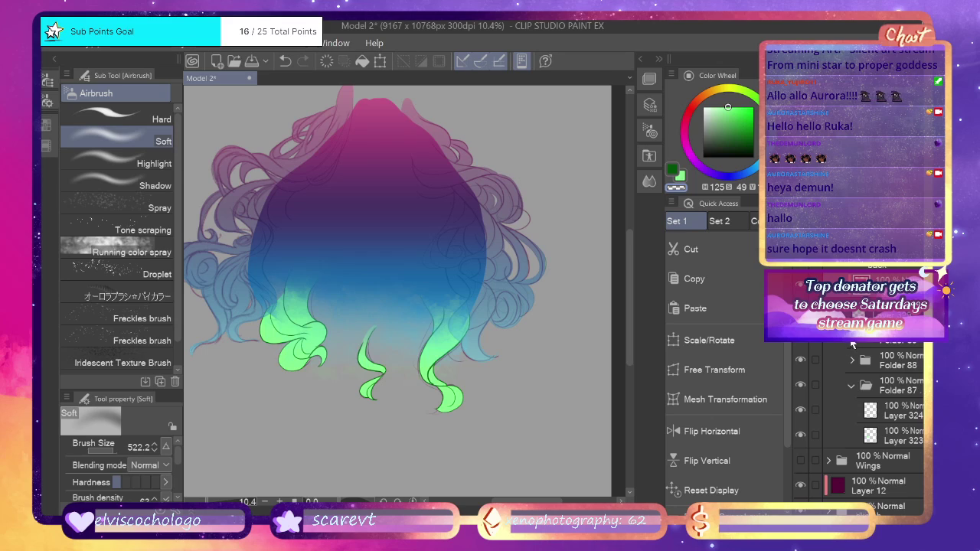
# Paste the gradient over the lock on Layer 327 and stretch it downward with Free Transform to cover the curled tip.
pyautogui.scroll(2, 880, 373)
pyautogui.click(881, 385)
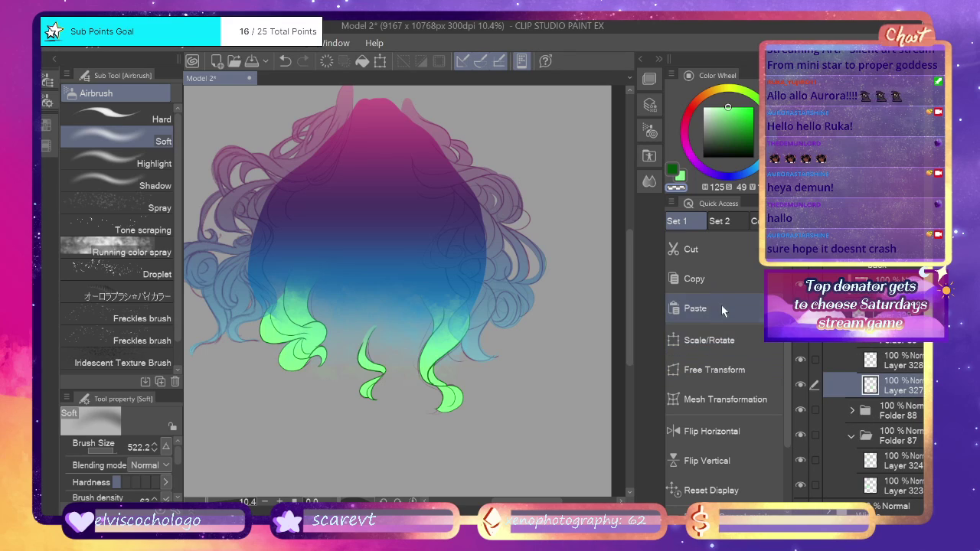
pyautogui.click(696, 308)
pyautogui.scroll(-3, 907, 404)
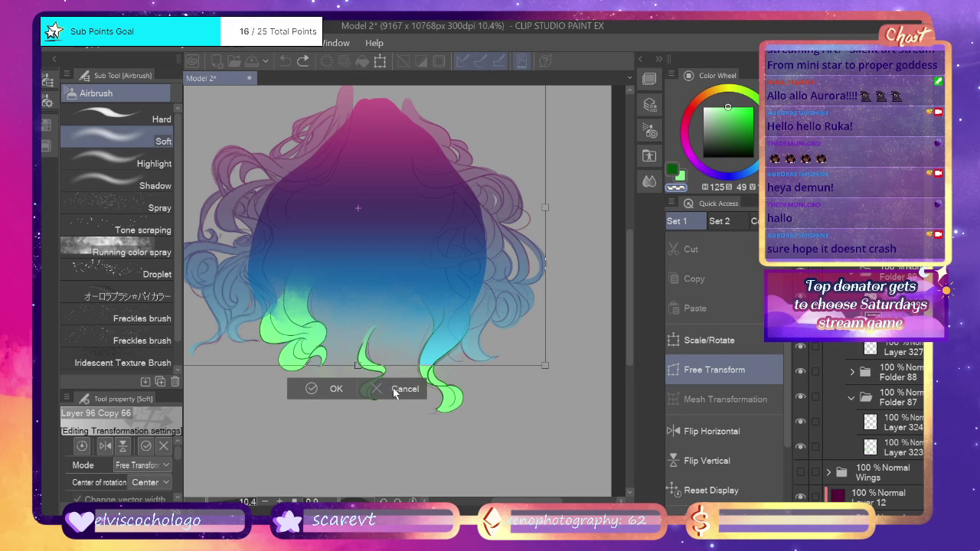
pyautogui.moveTo(359, 367); pyautogui.dragTo(365, 414)
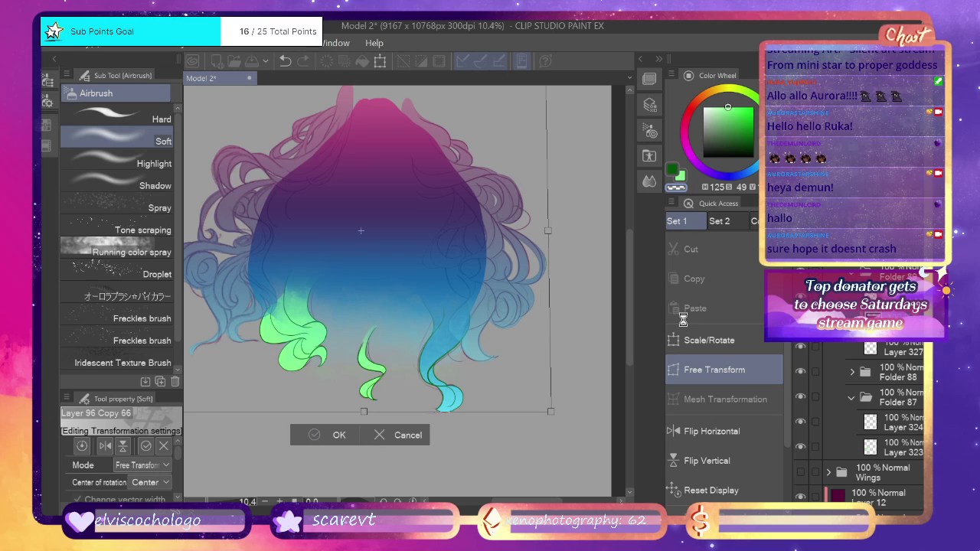
pyautogui.press('Return')
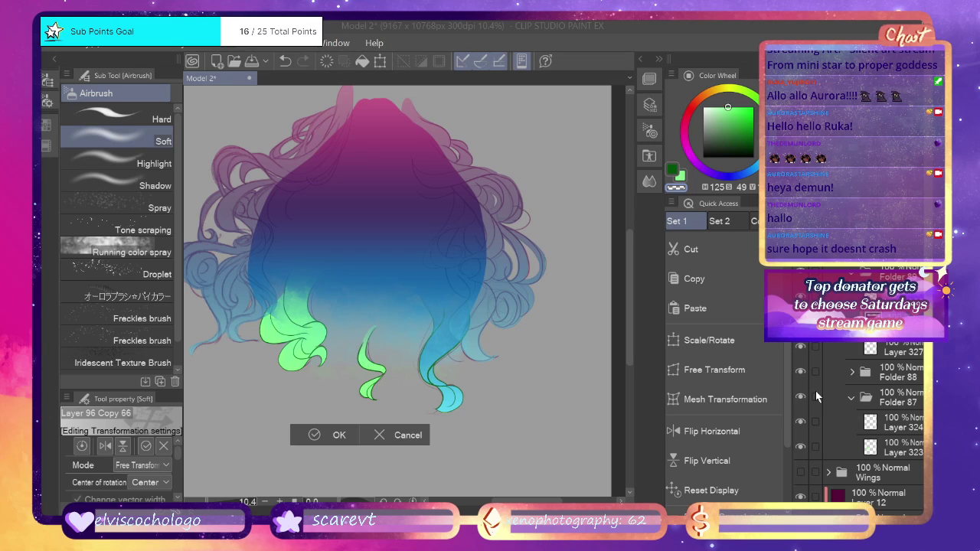
pyautogui.press('Return')
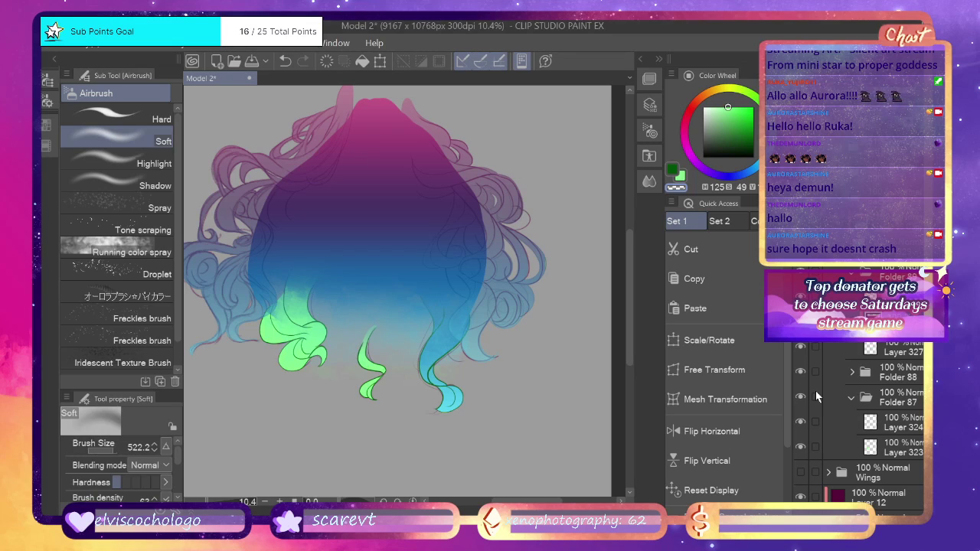
# Pick the light blue from the lock's tip, lighten it slightly, and airbrush the gradient's lower end at size 1429.7.
pyautogui.press('i')
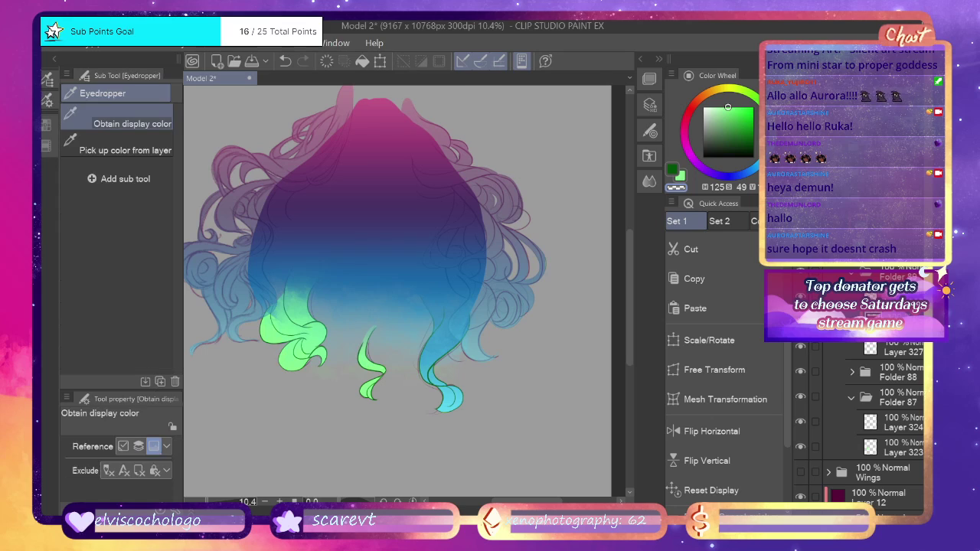
pyautogui.click(464, 385)
pyautogui.click(725, 108)
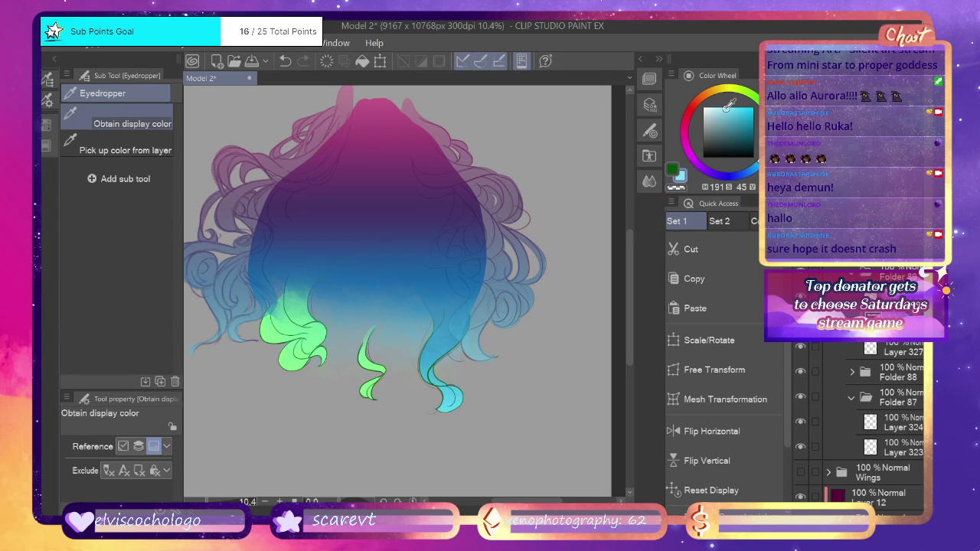
pyautogui.press('b')
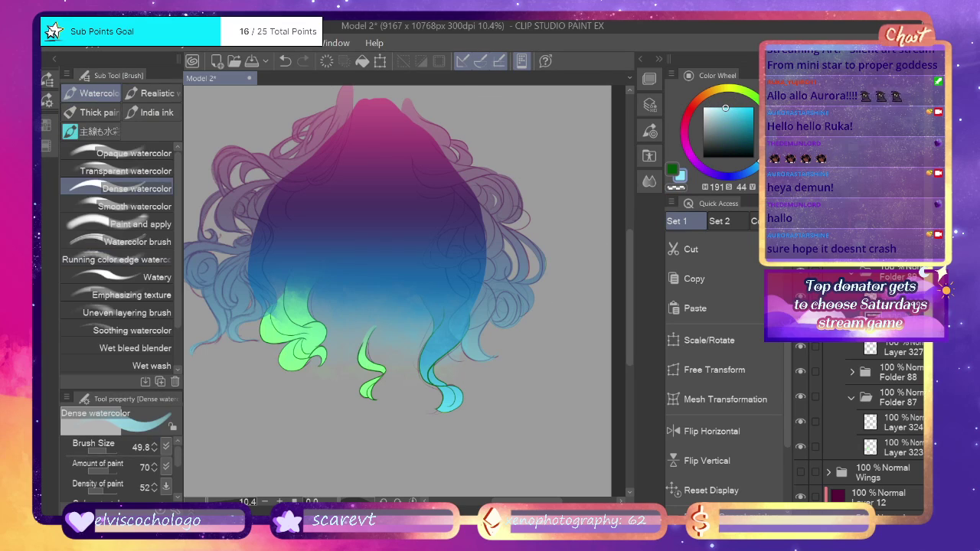
pyautogui.press('b')
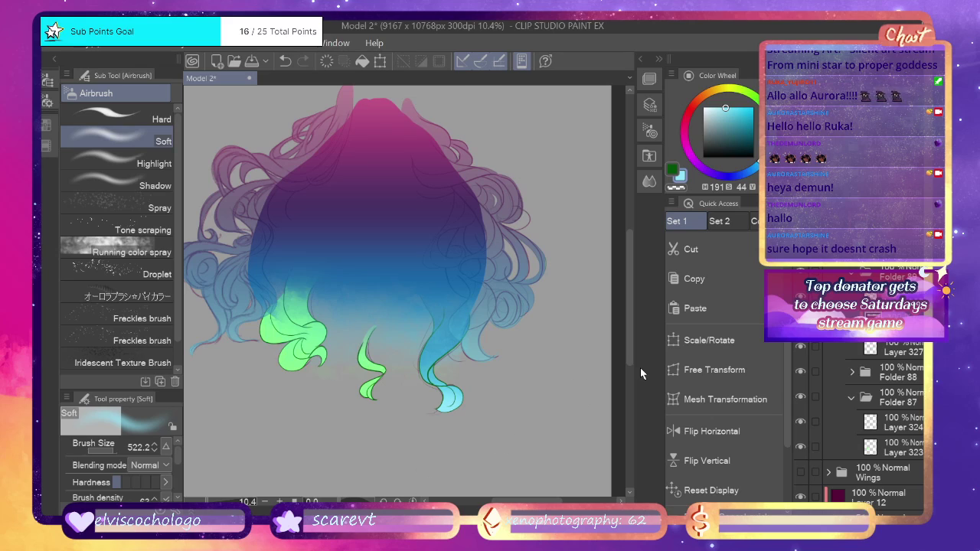
pyautogui.hotkey('ctrl', 'z')
pyautogui.hotkey('ctrl', 'z')
pyautogui.click(116, 451)
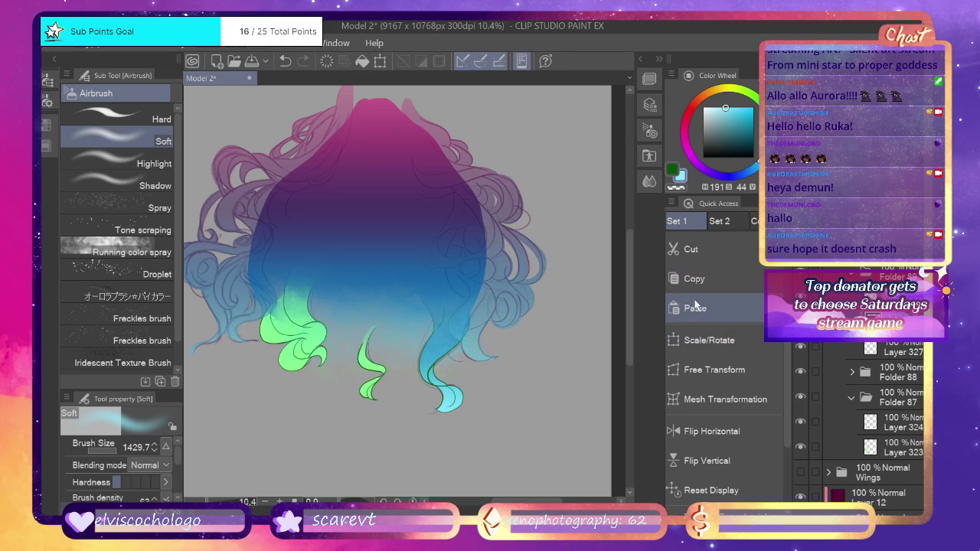
# Paste the adjusted gradient over the locks on Layer 323 in Folder 87 and Layer 325 in Folder 88.
pyautogui.click(892, 448)
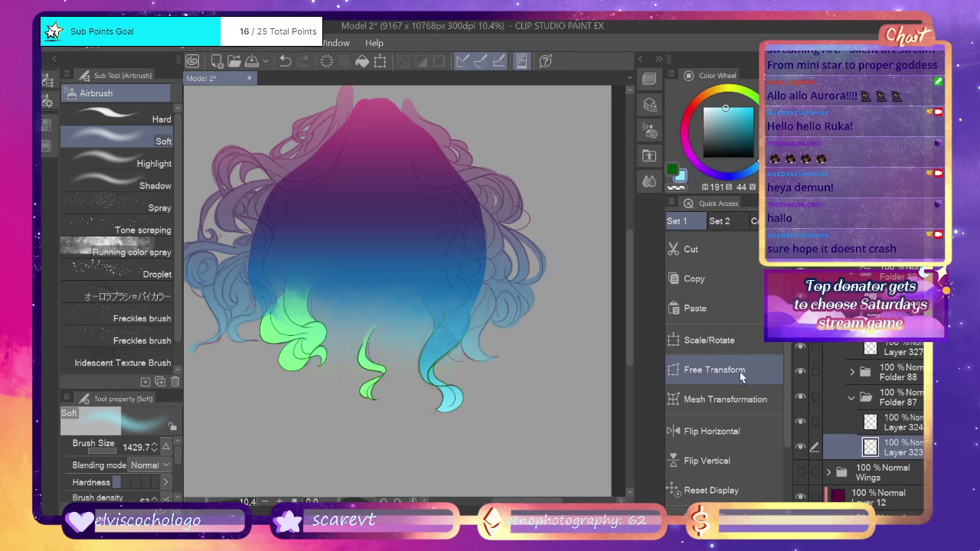
pyautogui.click(853, 372)
pyautogui.click(894, 422)
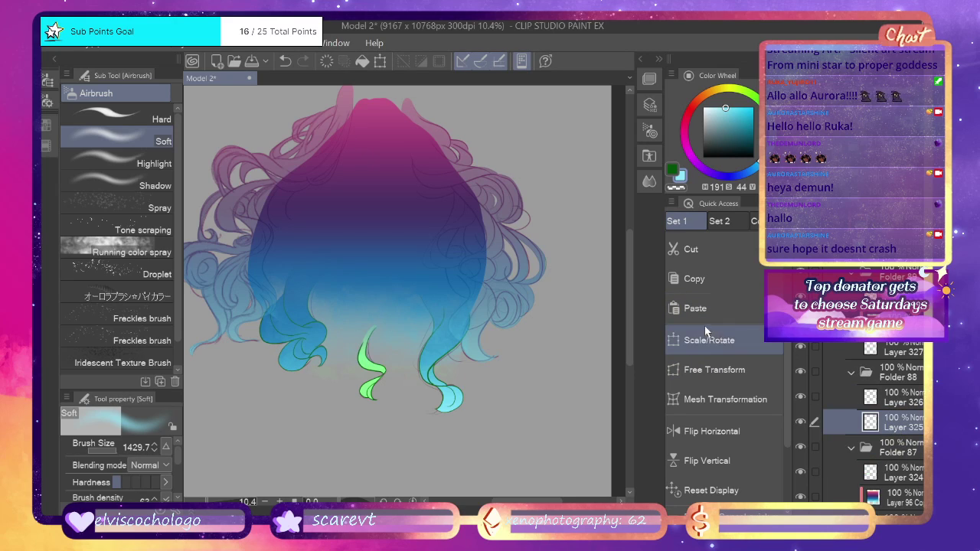
pyautogui.click(696, 308)
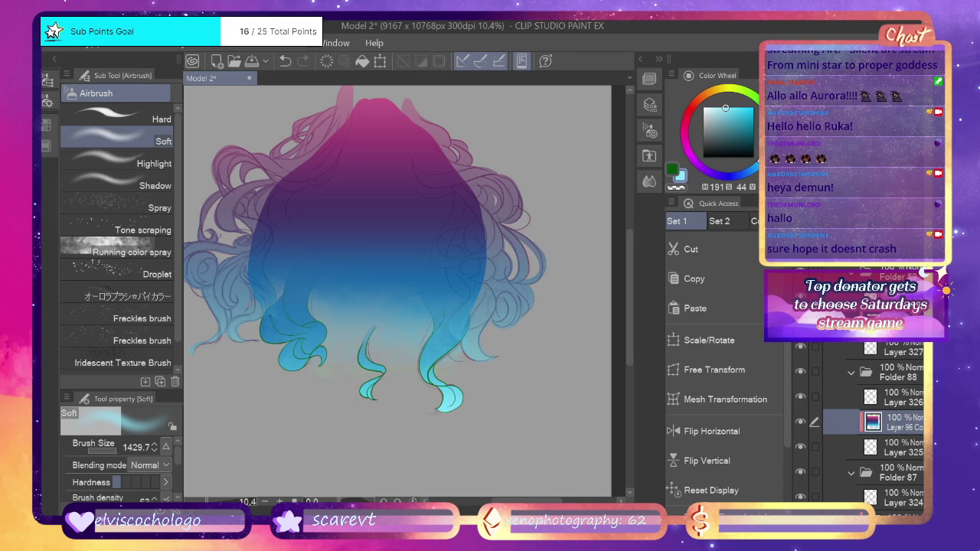
pyautogui.scroll(-3, 894, 435)
pyautogui.click(895, 435)
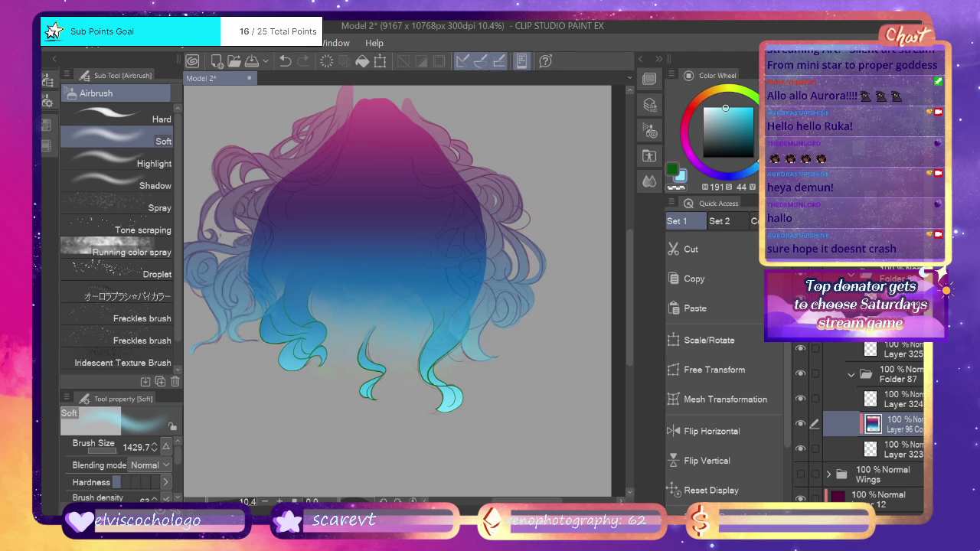
# Copy the line-art gradient layer from the other hair and paste it over the line art in Folder 89.
pyautogui.scroll(-6, 857, 429)
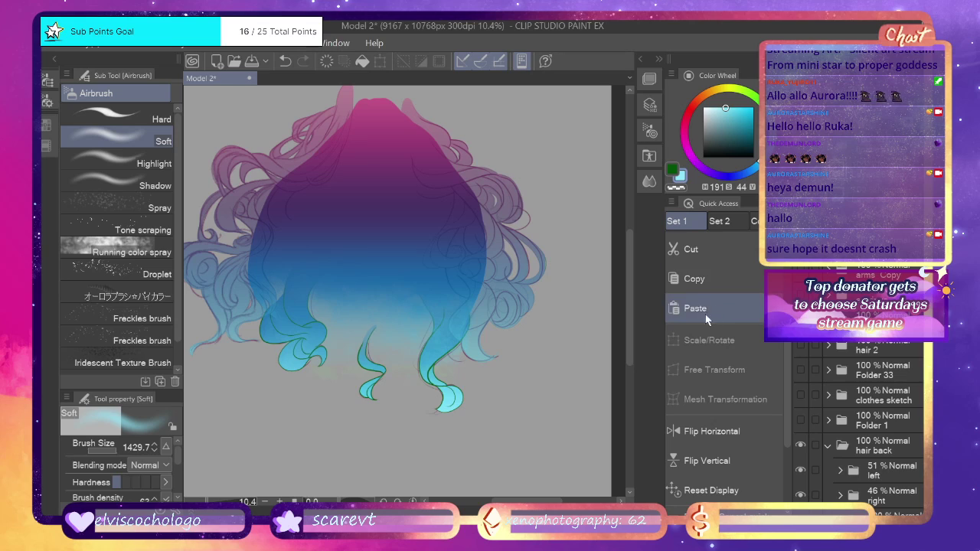
pyautogui.click(715, 280)
pyautogui.scroll(-1, 858, 429)
pyautogui.scroll(-8, 857, 429)
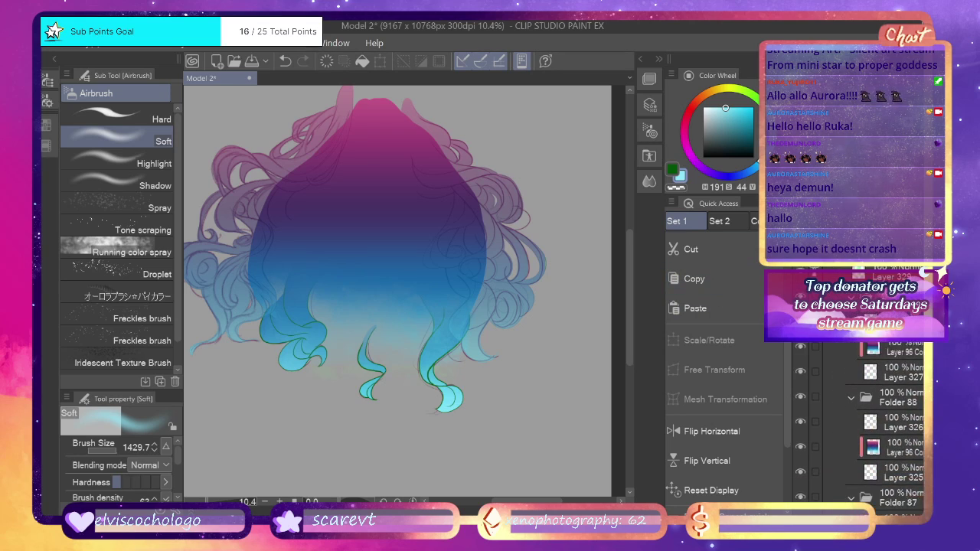
pyautogui.click(895, 273)
pyautogui.click(735, 318)
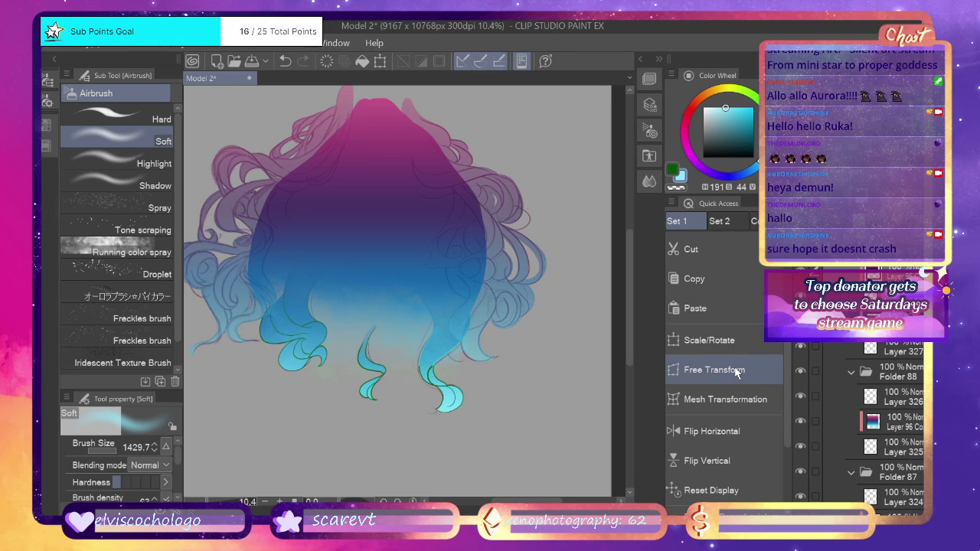
pyautogui.press('k')
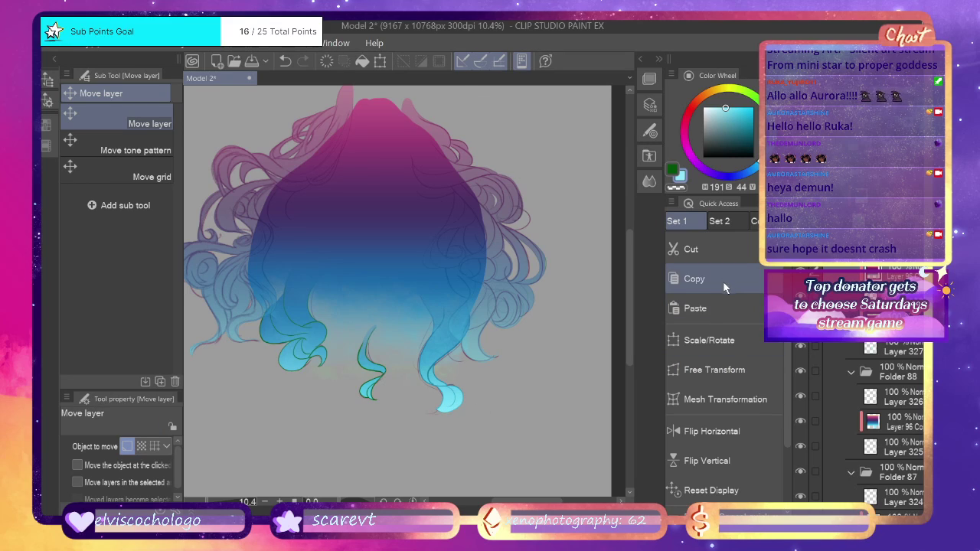
# Paste the line-art gradient over the line art on Layer 326 in Folder 88 and Layer 324 in Folder 87.
pyautogui.click(876, 423)
pyautogui.click(884, 397)
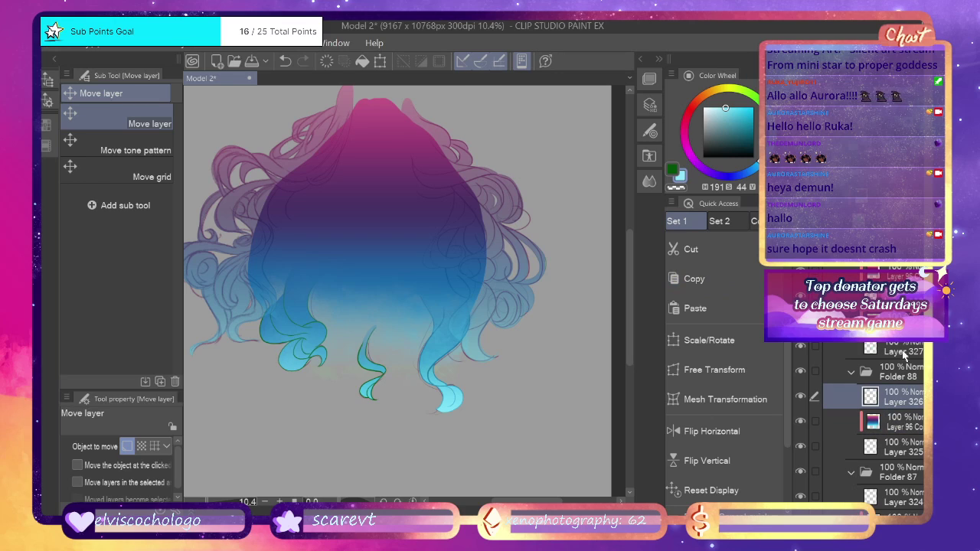
pyautogui.click(722, 310)
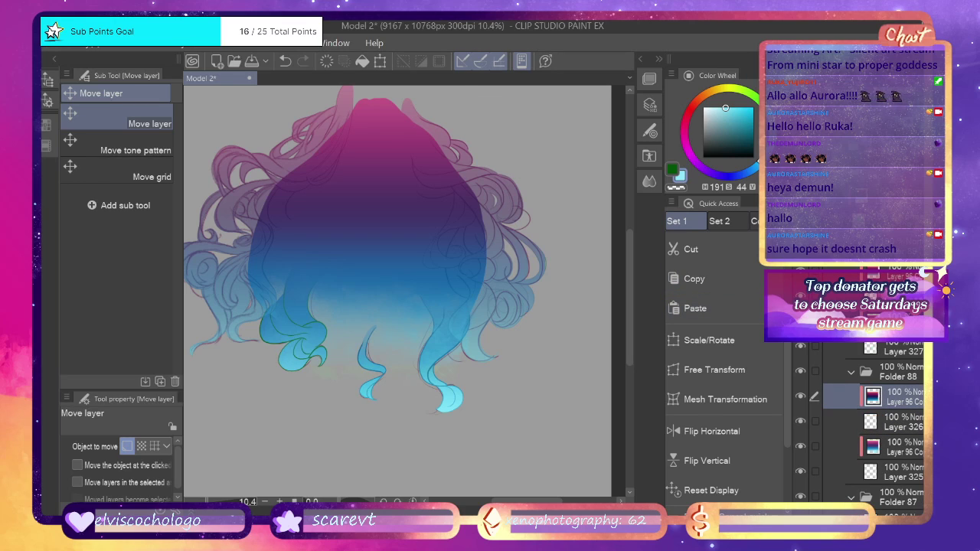
pyautogui.scroll(-5, 873, 429)
pyautogui.click(873, 391)
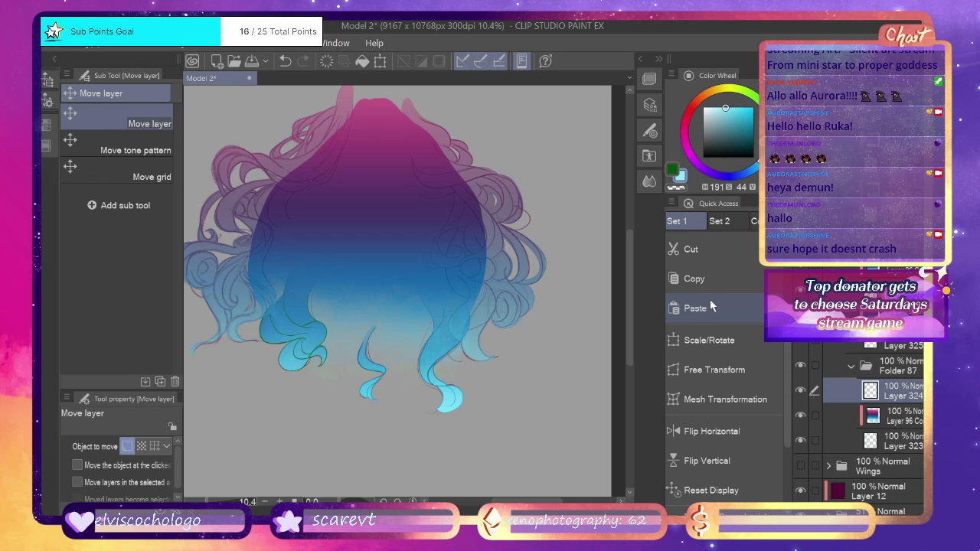
pyautogui.click(710, 306)
# Stretch the gradient over the hair base downward with Free Transform so its dark blue zone sits lower, and apply it.
pyautogui.click(202, 501)
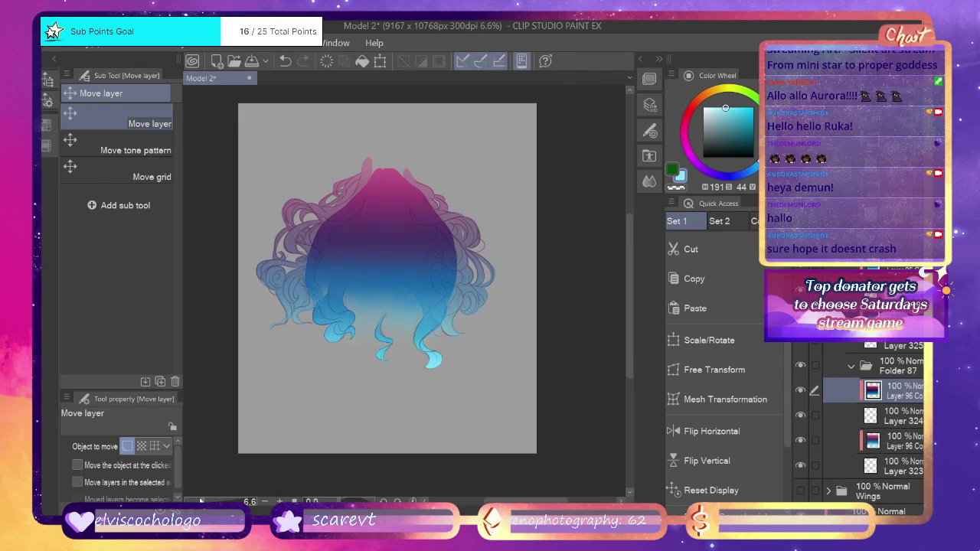
pyautogui.moveTo(201, 501); pyautogui.dragTo(203, 502)
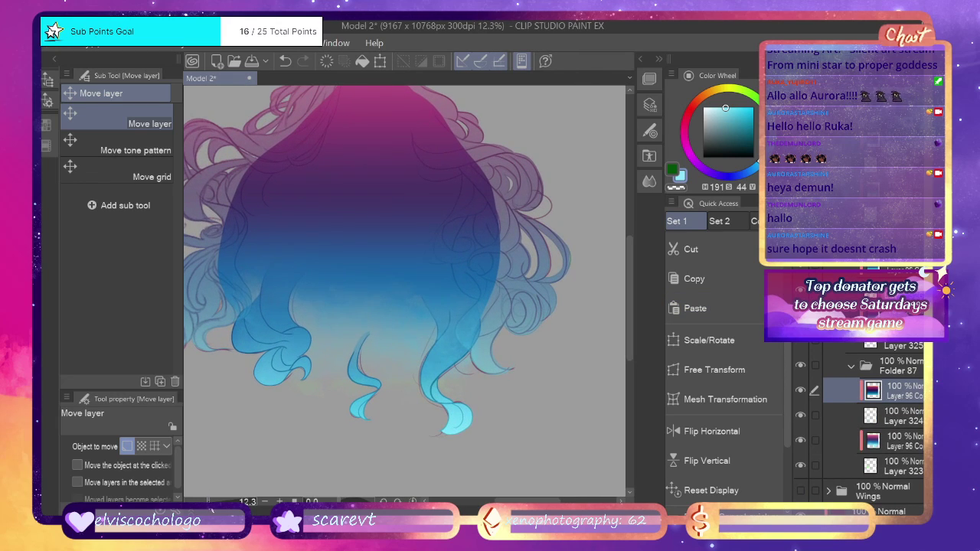
pyautogui.scroll(3, 873, 429)
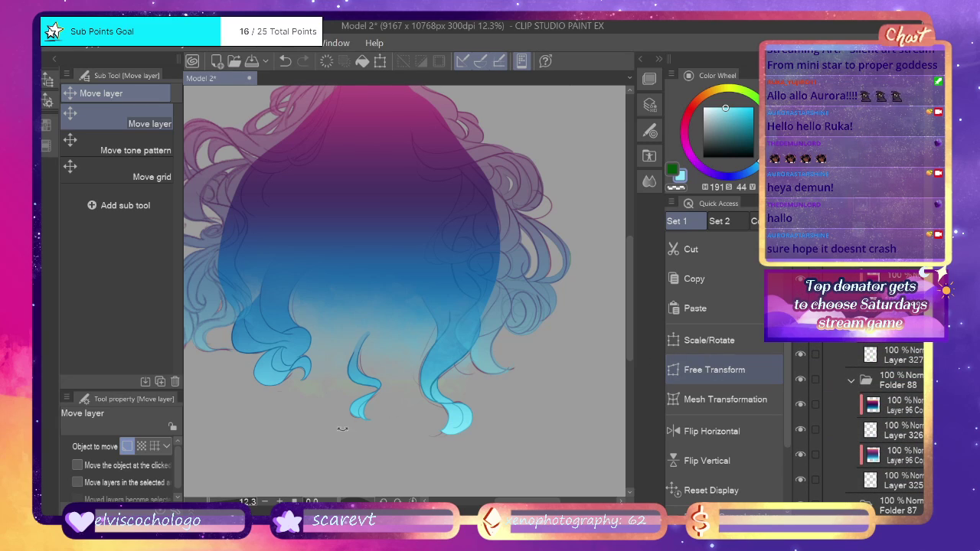
pyautogui.moveTo(350, 382); pyautogui.dragTo(351, 414)
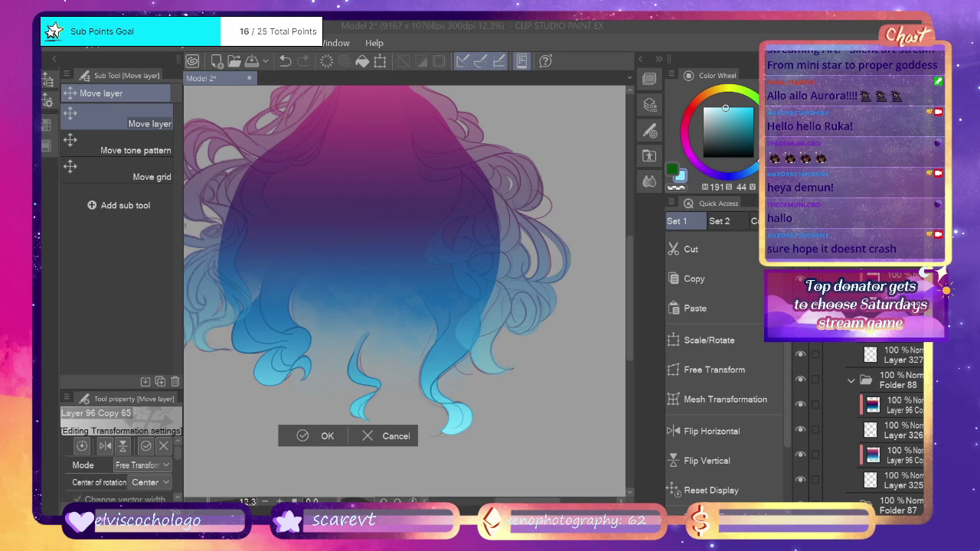
pyautogui.click(311, 135)
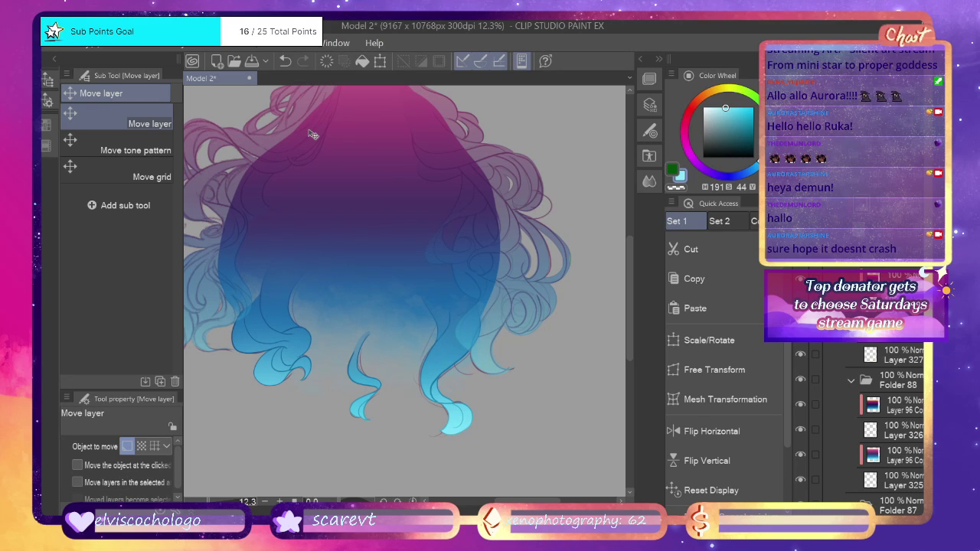
# Choose the Galaxy brush from the decoration Effect brushes for painting over the hair base.
pyautogui.scroll(1, 857, 314)
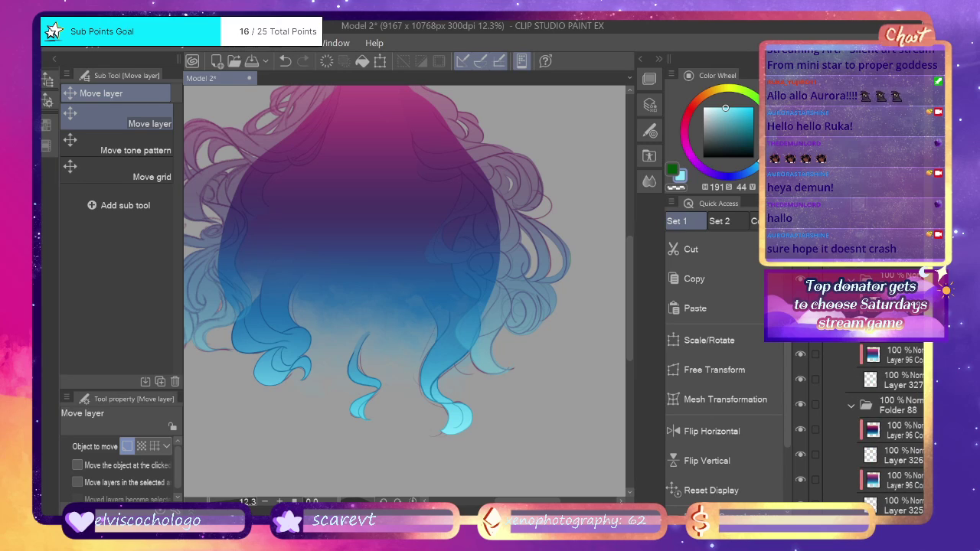
pyautogui.press('b')
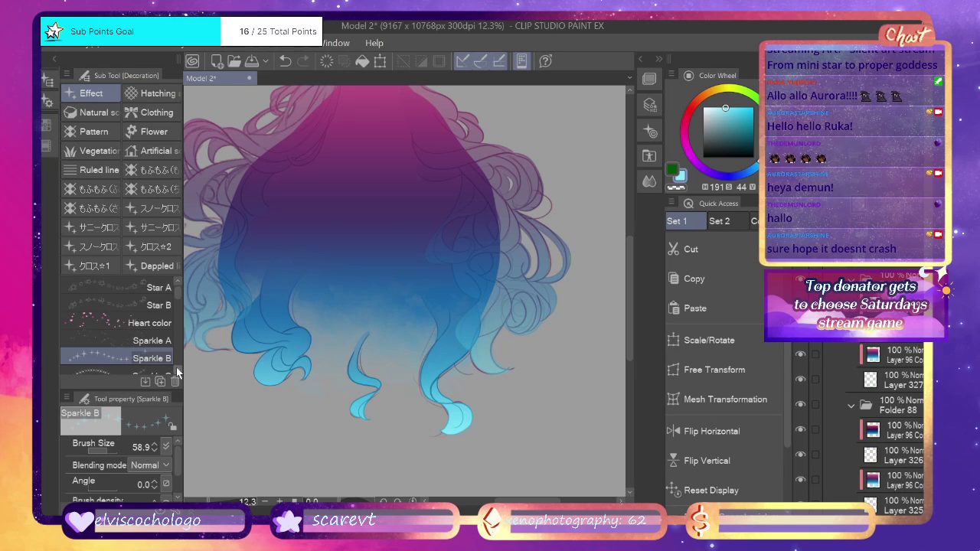
pyautogui.scroll(-5, 177, 367)
pyautogui.scroll(-3, 178, 372)
pyautogui.click(173, 362)
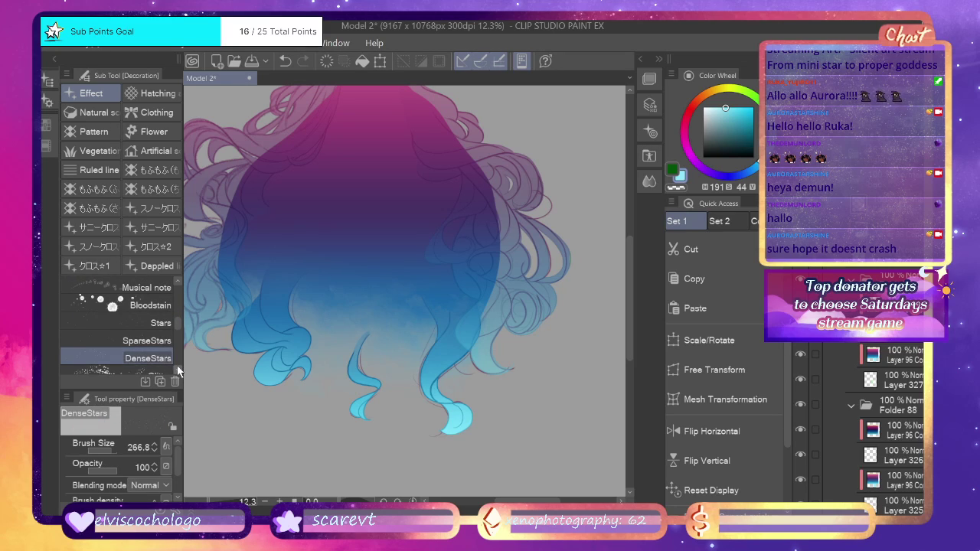
pyautogui.scroll(-4, 178, 371)
pyautogui.click(169, 346)
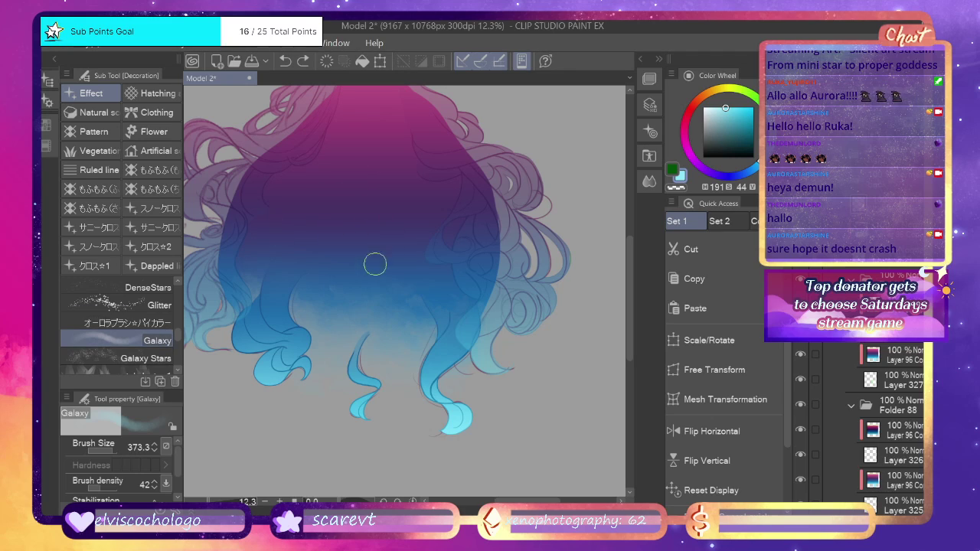
# Try light-blue Galaxy dabs on the upper hair base at brush sizes 1691.0 and 1022.0, undoing each attempt.
pyautogui.moveTo(116, 452); pyautogui.dragTo(118, 452)
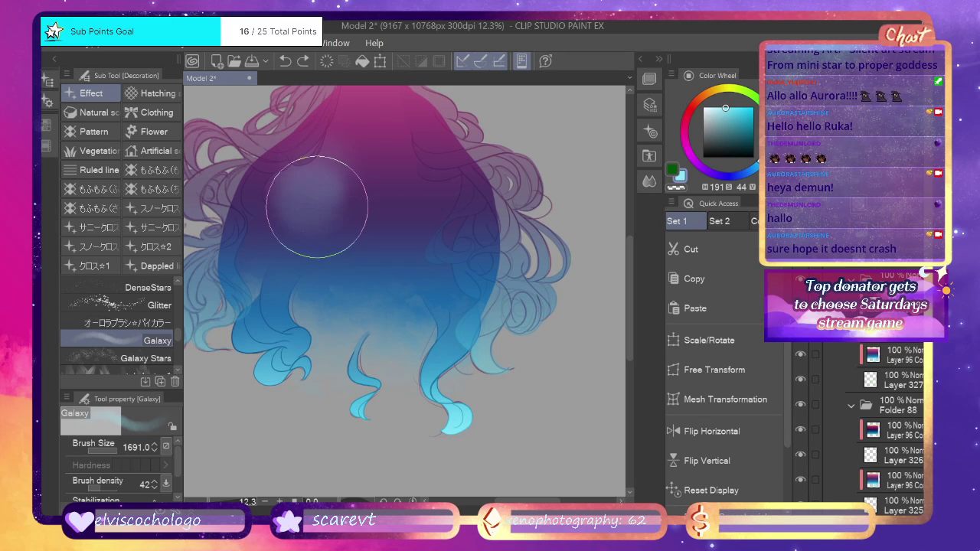
pyautogui.moveTo(327, 205); pyautogui.dragTo(334, 206)
pyautogui.hotkey('ctrl', 'z')
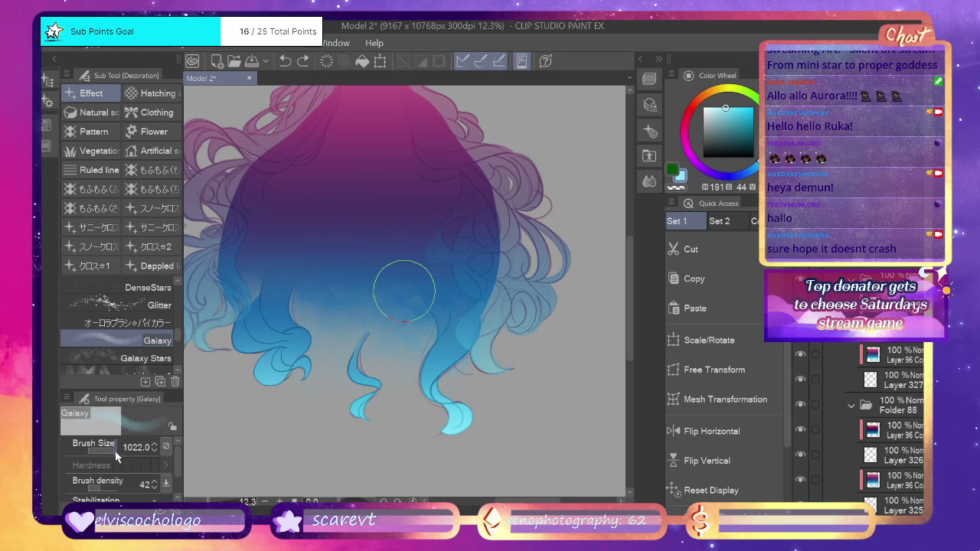
pyautogui.moveTo(295, 167)
pyautogui.mouseDown()
pyautogui.moveTo(355, 149)
pyautogui.moveTo(352, 174)
pyautogui.mouseUp()
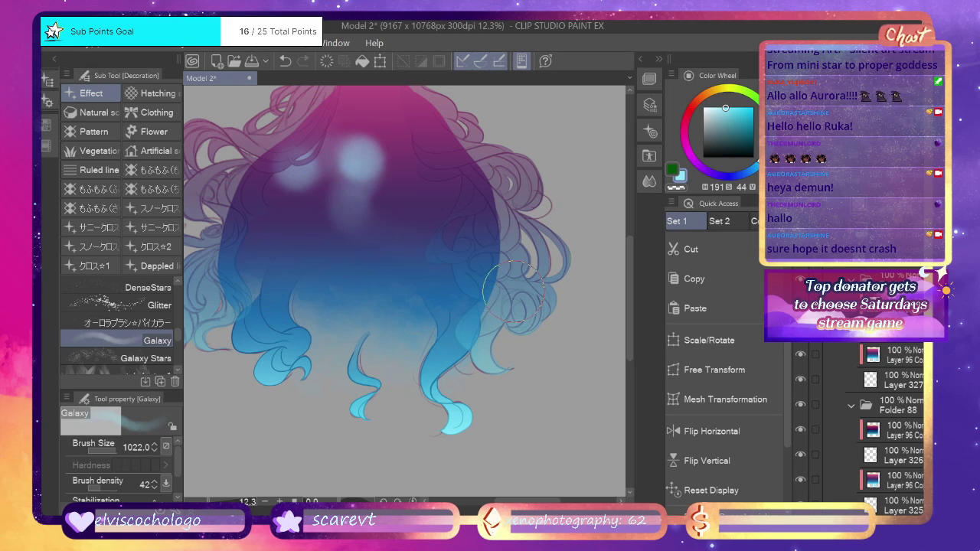
pyautogui.hotkey('ctrl', 'z')
pyautogui.hotkey('ctrl', 'z')
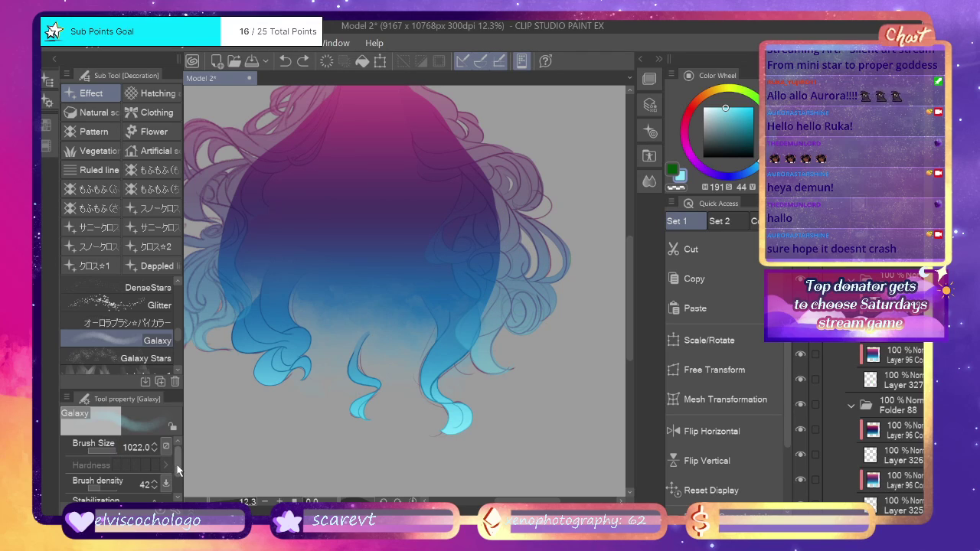
pyautogui.moveTo(176, 465); pyautogui.dragTo(167, 481)
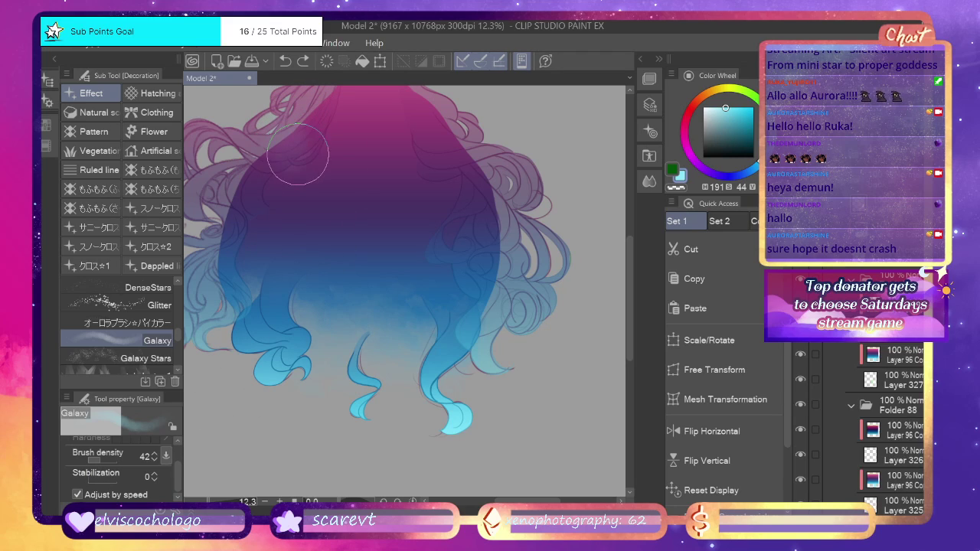
pyautogui.moveTo(307, 162); pyautogui.dragTo(366, 161)
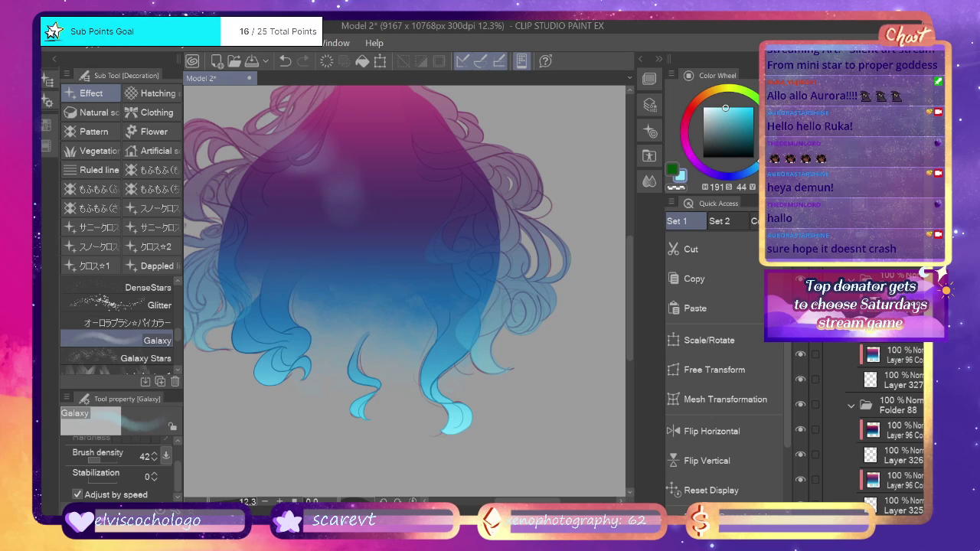
pyautogui.moveTo(295, 144); pyautogui.dragTo(320, 164)
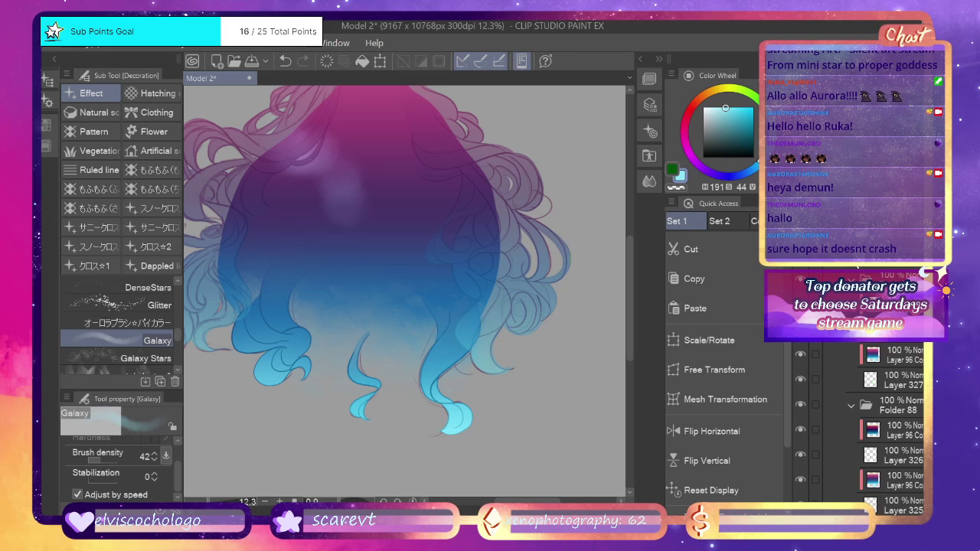
pyautogui.hotkey('ctrl', 'z')
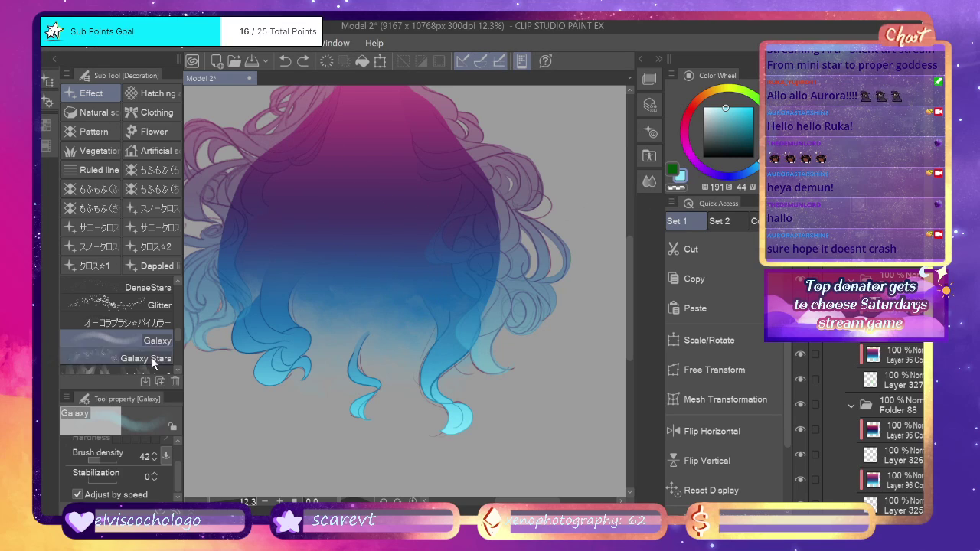
# Paint a light-blue diagonal Galaxy band across the hair base at brush size 1691.0 and give its layer a brighter blending mode.
pyautogui.scroll(2, 171, 468)
pyautogui.click(116, 452)
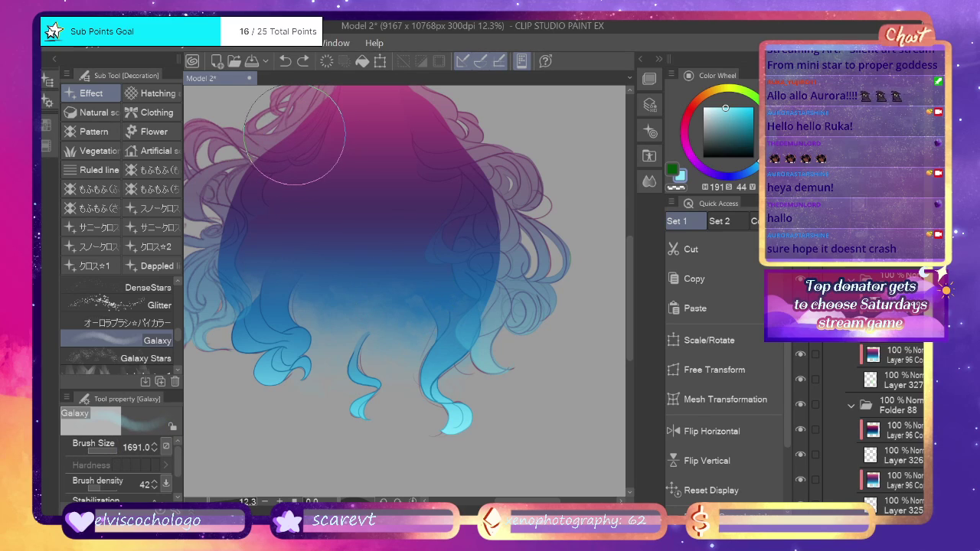
pyautogui.moveTo(299, 139); pyautogui.dragTo(494, 285)
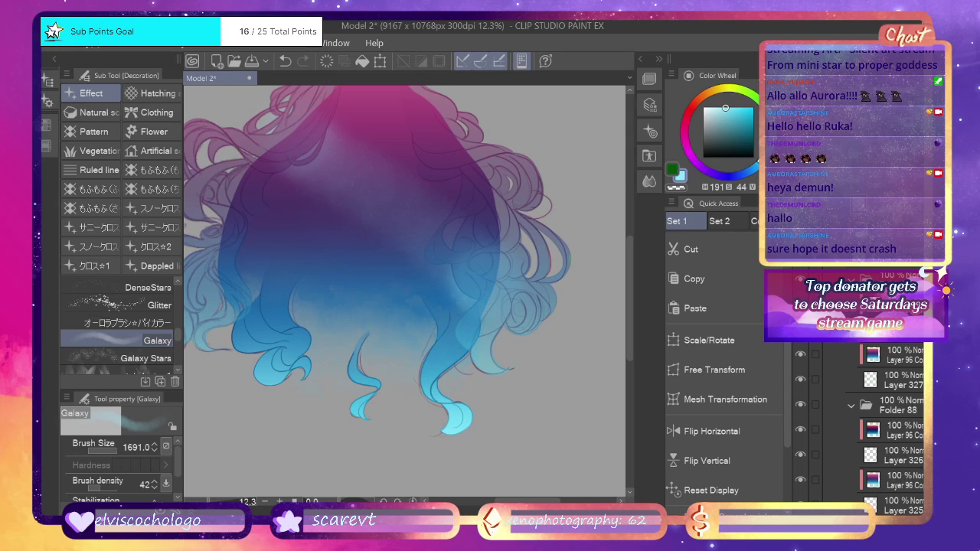
pyautogui.click(860, 274)
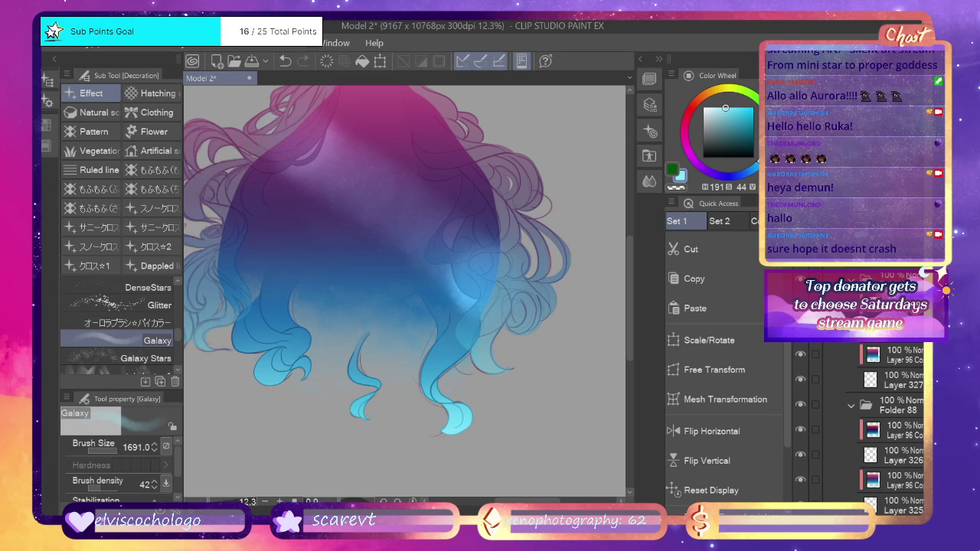
# Break the light band into cloudy texture with the stone smudge brush at size 1022.0 and copy its layer.
pyautogui.press('j')
pyautogui.moveTo(392, 165)
pyautogui.mouseDown()
pyautogui.moveTo(458, 207)
pyautogui.moveTo(366, 125)
pyautogui.moveTo(377, 172)
pyautogui.moveTo(353, 170)
pyautogui.moveTo(370, 221)
pyautogui.moveTo(334, 194)
pyautogui.moveTo(328, 209)
pyautogui.moveTo(384, 229)
pyautogui.moveTo(428, 293)
pyautogui.moveTo(418, 271)
pyautogui.moveTo(434, 278)
pyautogui.moveTo(455, 337)
pyautogui.mouseUp()
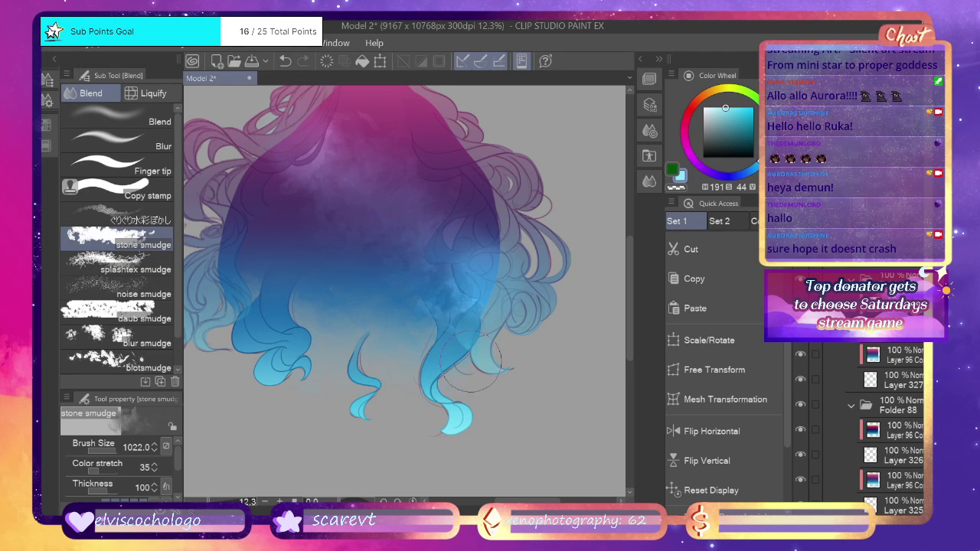
pyautogui.moveTo(281, 163)
pyautogui.mouseDown()
pyautogui.moveTo(305, 202)
pyautogui.moveTo(252, 175)
pyautogui.moveTo(288, 174)
pyautogui.mouseUp()
pyautogui.hotkey('ctrl', 'z')
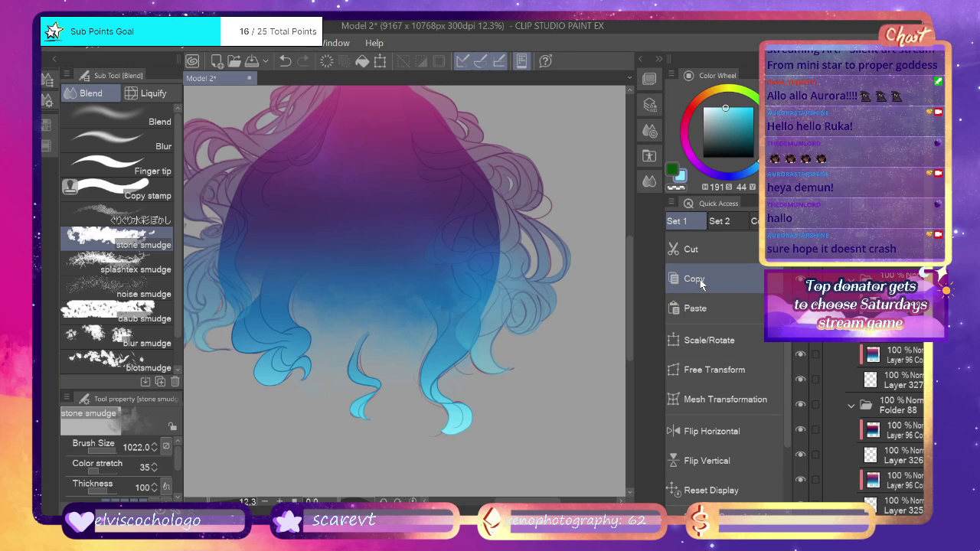
# Paint another light-blue diagonal Galaxy band on a new layer at size 1691.0 and brighten it through the layer's blending mode.
pyautogui.click(25, 271)
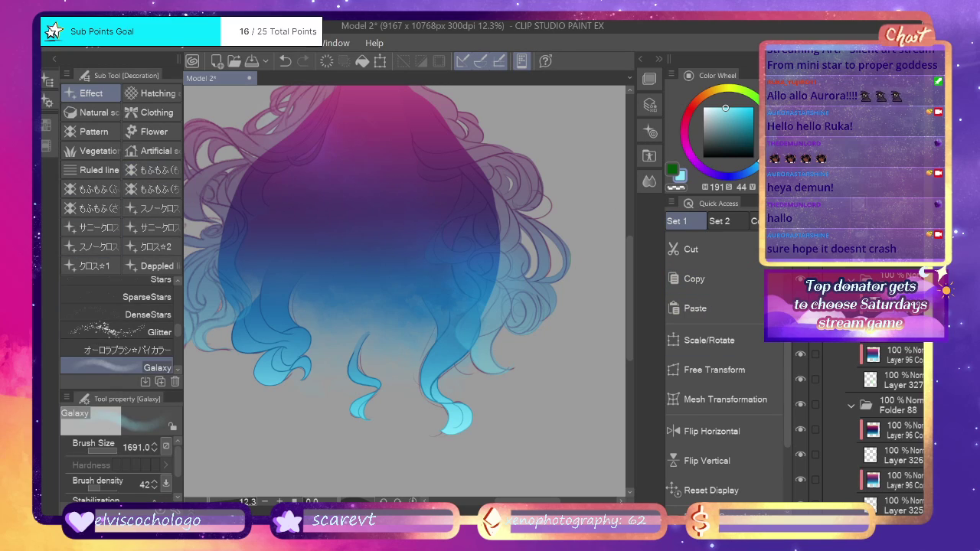
pyautogui.hotkey('ctrl', 'shift', 'n')
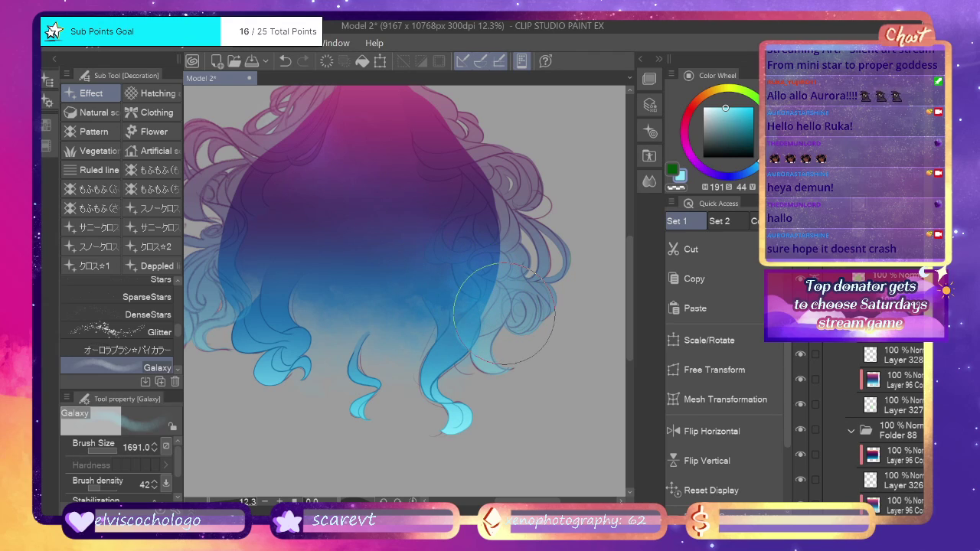
pyautogui.moveTo(457, 270)
pyautogui.mouseDown()
pyautogui.moveTo(459, 220)
pyautogui.moveTo(449, 243)
pyautogui.moveTo(448, 319)
pyautogui.mouseUp()
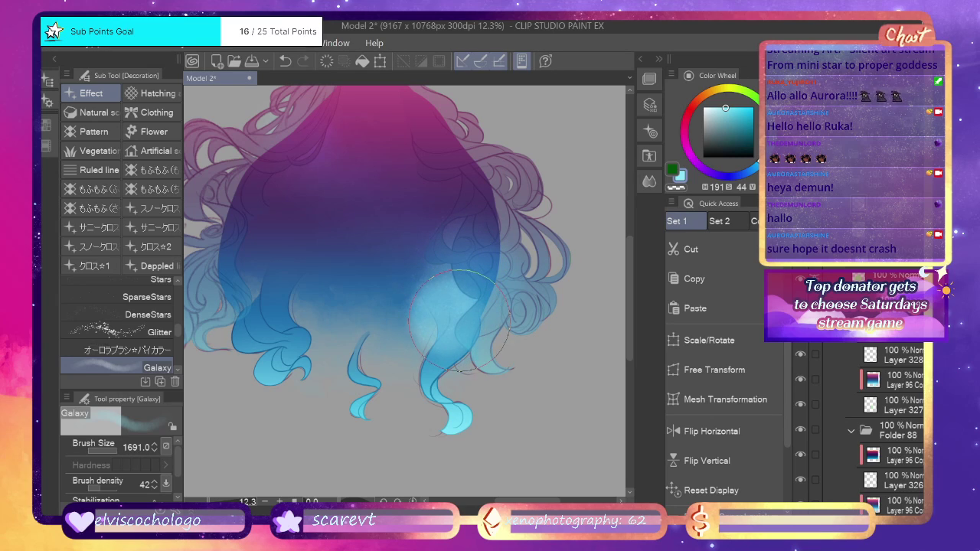
pyautogui.hotkey('ctrl', 'z')
pyautogui.moveTo(277, 131)
pyautogui.mouseDown()
pyautogui.moveTo(409, 227)
pyautogui.moveTo(480, 294)
pyautogui.mouseUp()
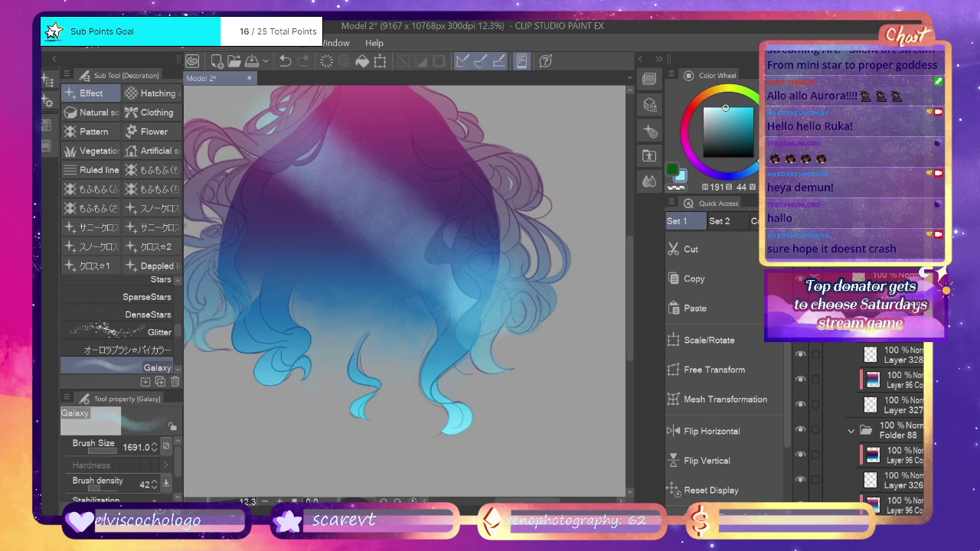
pyautogui.click(858, 266)
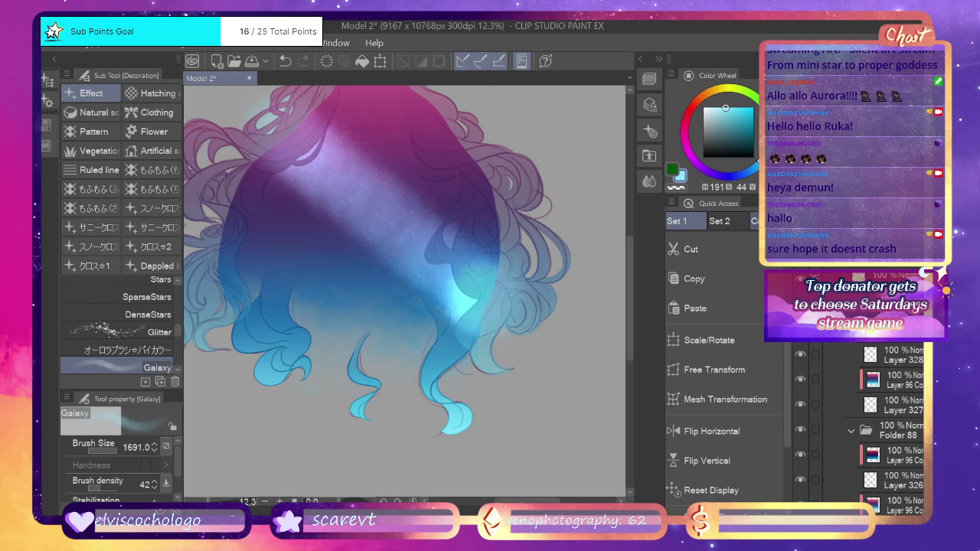
# Fade the middle and lower edge of the new band with the Soft airbrush in transparent colour at size 1429.7.
pyautogui.press('j')
pyautogui.press('b')
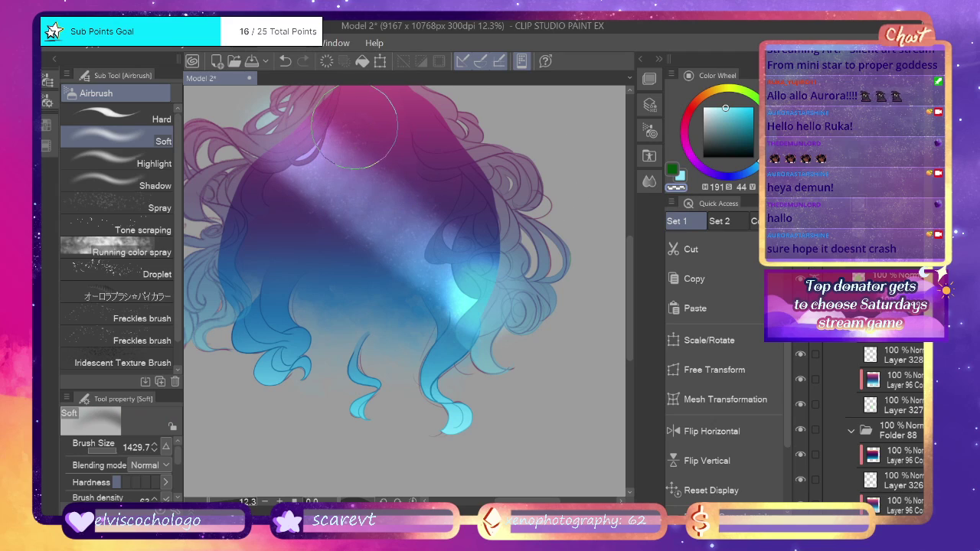
pyautogui.moveTo(270, 201)
pyautogui.mouseDown()
pyautogui.moveTo(361, 274)
pyautogui.moveTo(294, 203)
pyautogui.moveTo(395, 295)
pyautogui.mouseUp()
pyautogui.moveTo(281, 201)
pyautogui.mouseDown()
pyautogui.moveTo(376, 259)
pyautogui.moveTo(392, 329)
pyautogui.mouseUp()
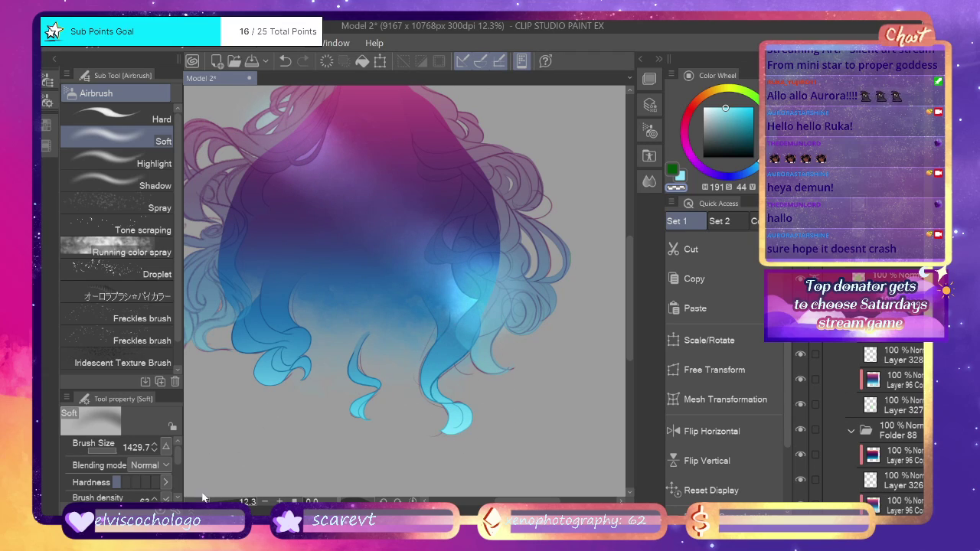
# Undo the airbrush fading, the blending change and the second Galaxy band.
pyautogui.moveTo(208, 501); pyautogui.dragTo(201, 502)
pyautogui.scroll(5, 208, 501)
pyautogui.hotkey('ctrl', 'z')
pyautogui.hotkey('ctrl', 'z')
pyautogui.hotkey('ctrl', 'z')
pyautogui.hotkey('ctrl', 'z')
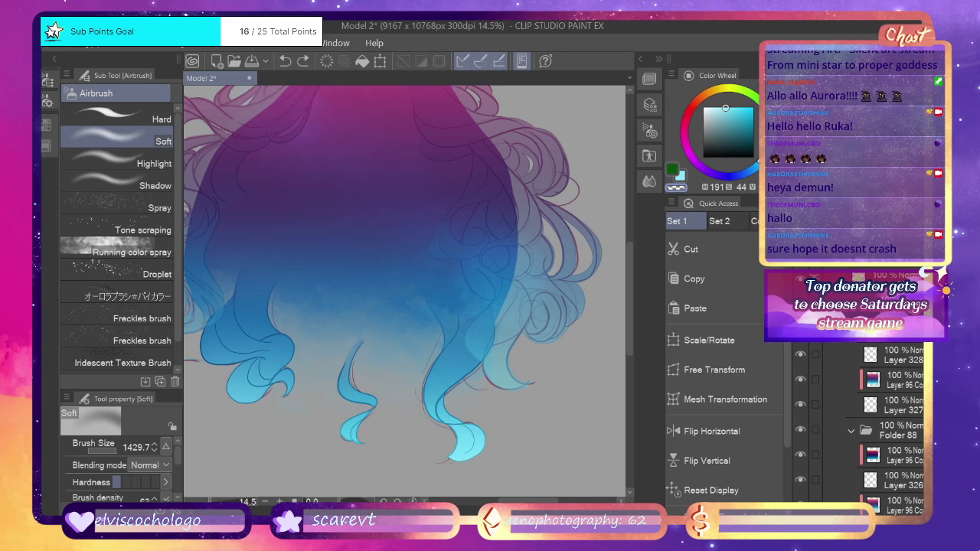
# Paste the copied cloudy light layer twice over the hair base to strengthen the galaxy glow.
pyautogui.click(697, 307)
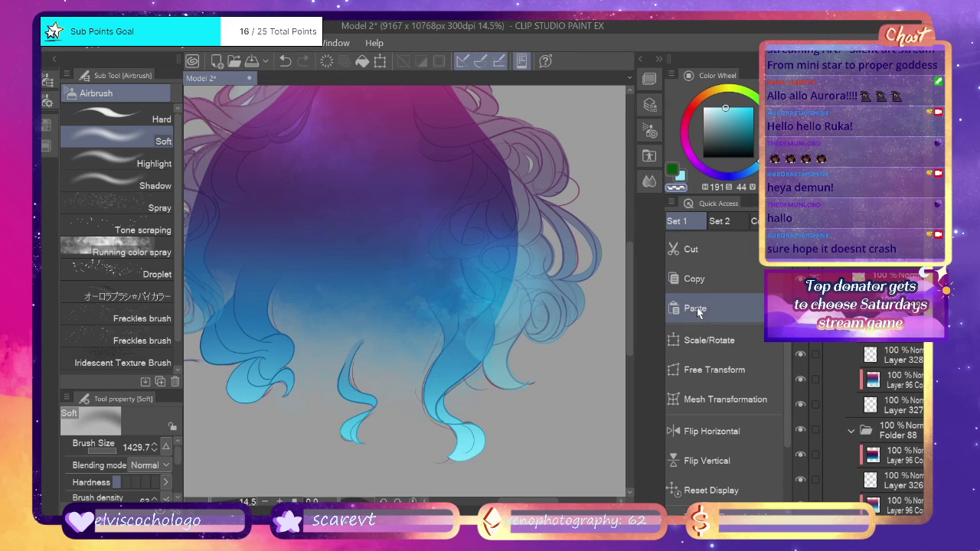
pyautogui.click(708, 308)
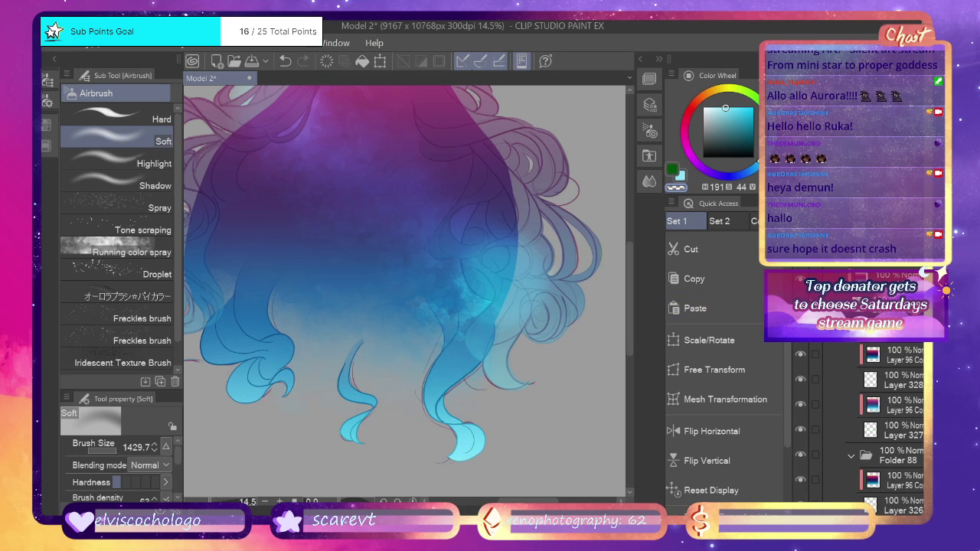
# Undo the two pasted copies of the cloudy light layer over the hair base.
pyautogui.scroll(-1, 873, 429)
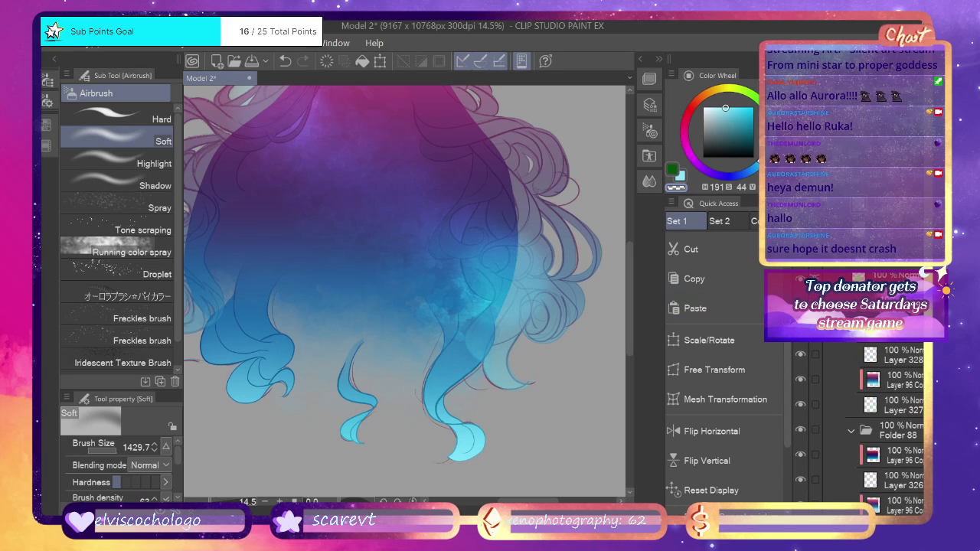
pyautogui.scroll(-1, 889, 429)
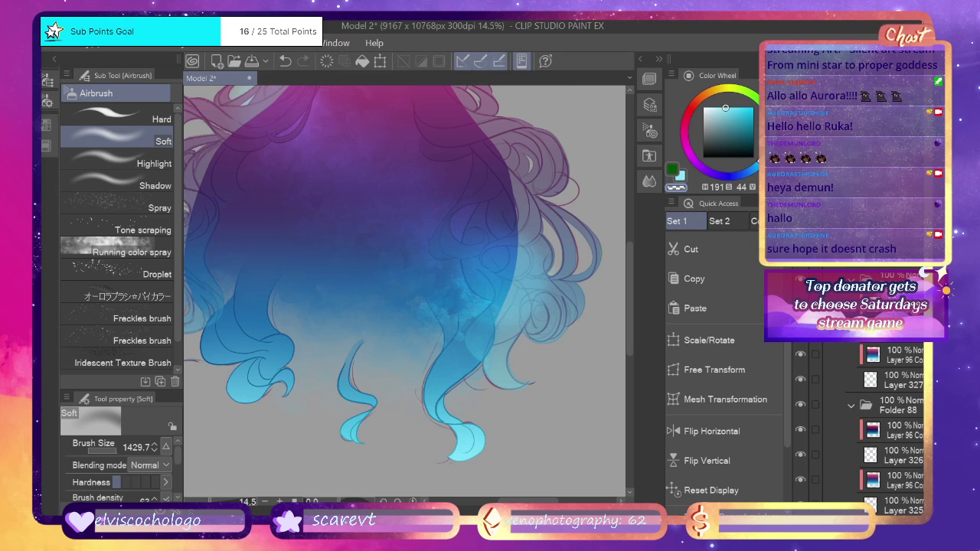
pyautogui.moveTo(211, 505); pyautogui.dragTo(206, 510)
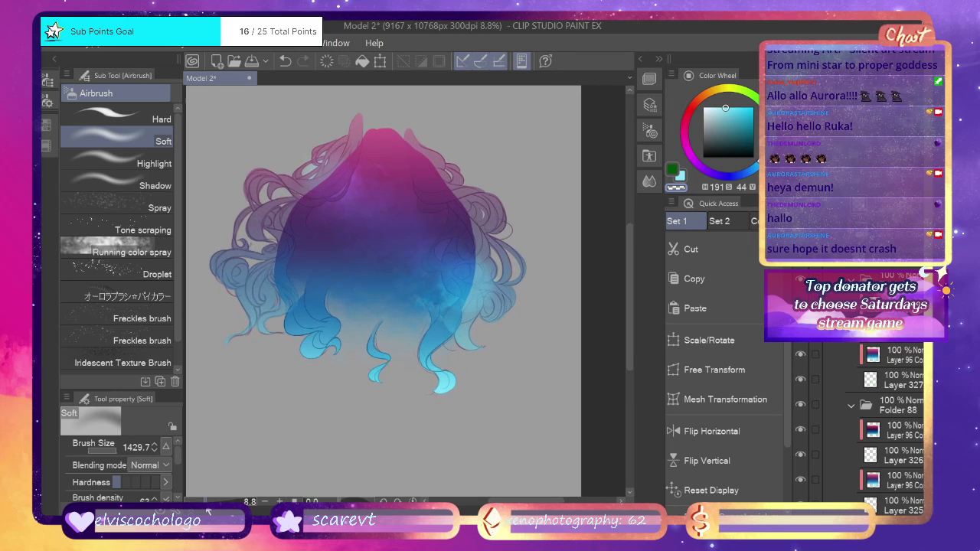
# Add a new layer above the galaxy light and set up the Galaxy Stars decoration brush at size 1691.0.
pyautogui.press('b')
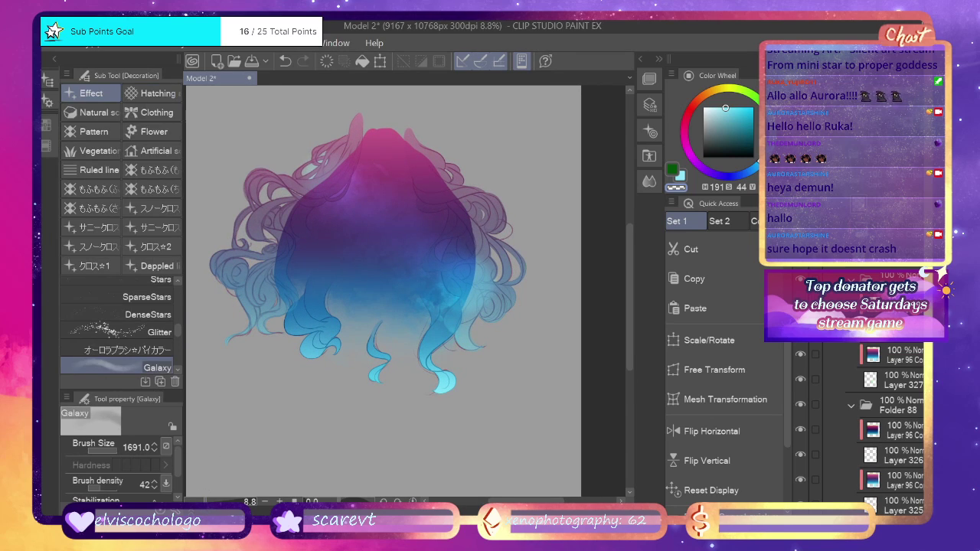
pyautogui.scroll(1, 889, 429)
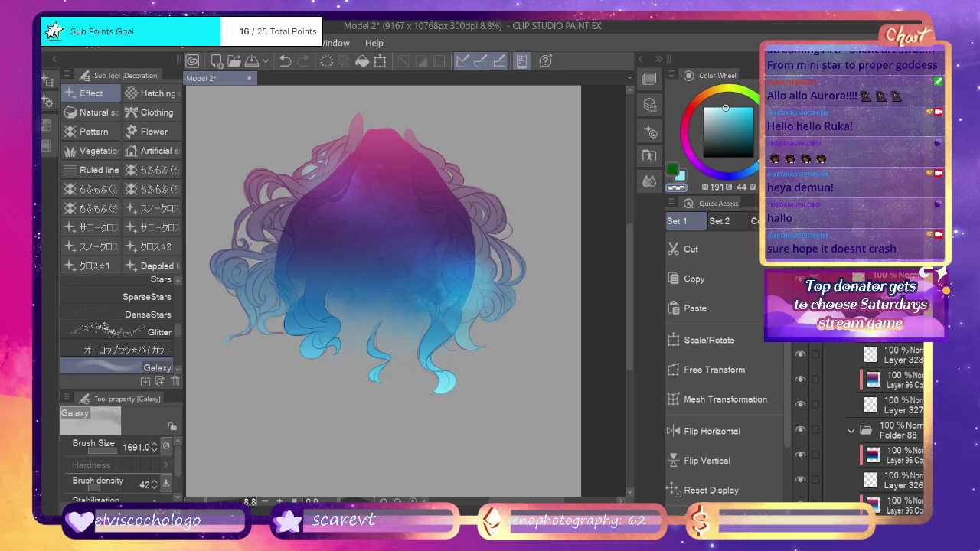
pyautogui.click(146, 314)
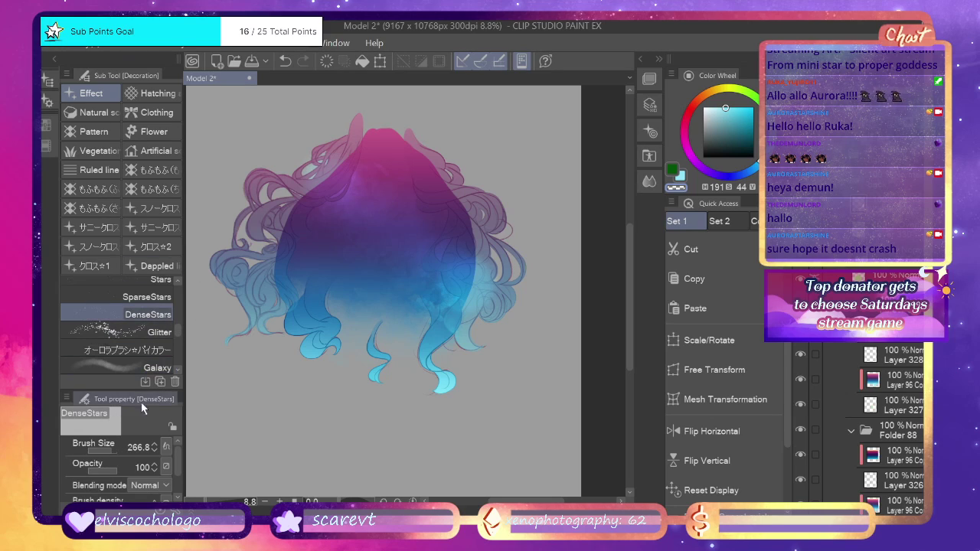
pyautogui.scroll(-3, 149, 337)
pyautogui.click(153, 334)
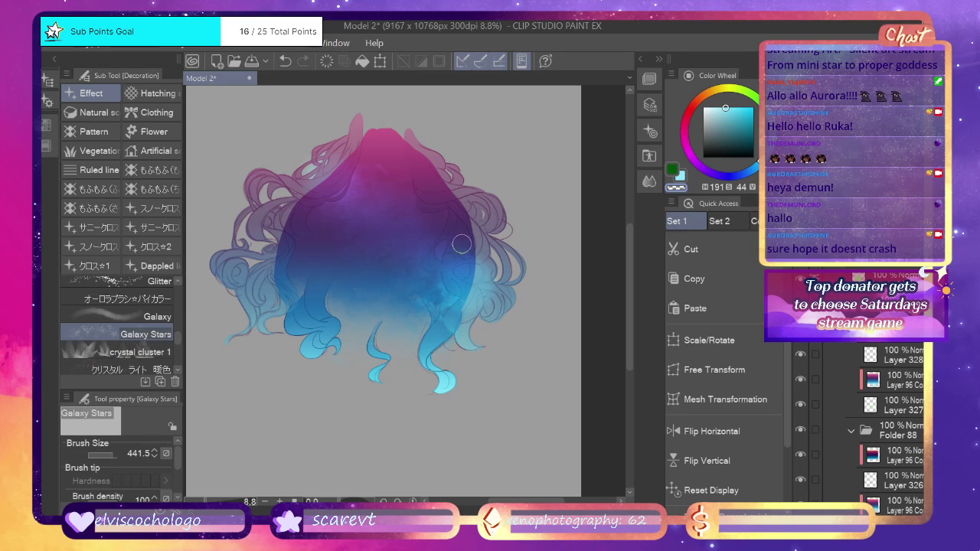
pyautogui.moveTo(204, 501); pyautogui.dragTo(208, 501)
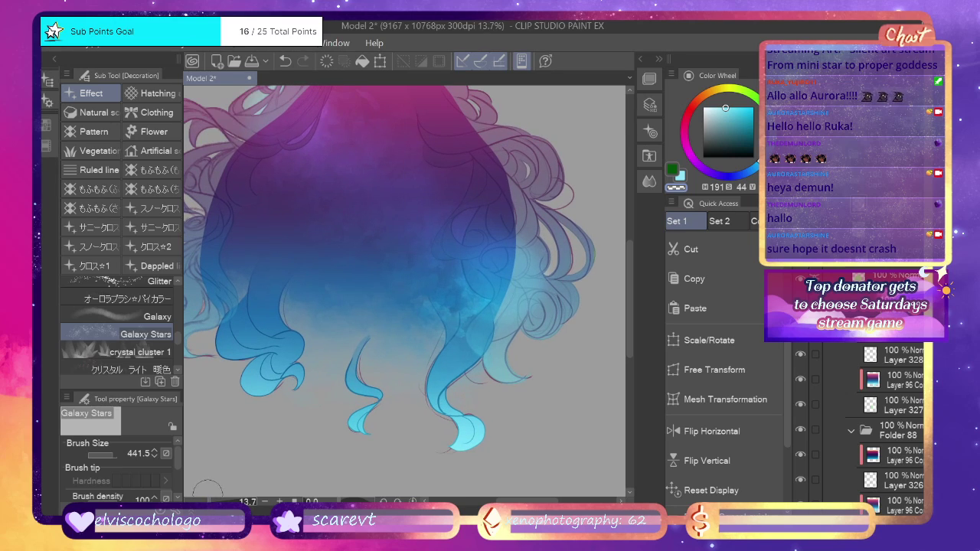
pyautogui.click(115, 457)
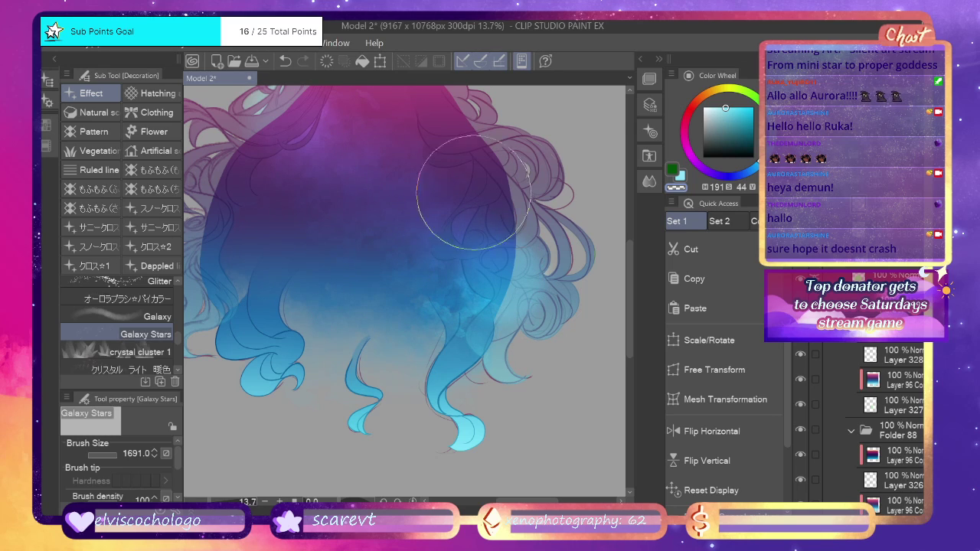
pyautogui.moveTo(177, 455); pyautogui.dragTo(176, 466)
pyautogui.scroll(2, 177, 471)
pyautogui.scroll(4, 159, 326)
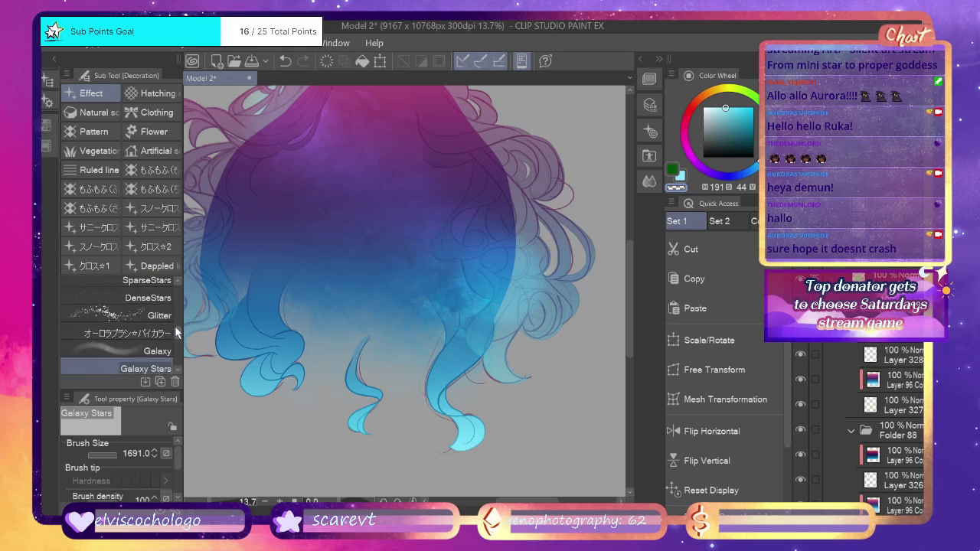
# Try painting Galaxy Stars brush strokes at size 1691 diagonally across the back hair.
pyautogui.click(154, 331)
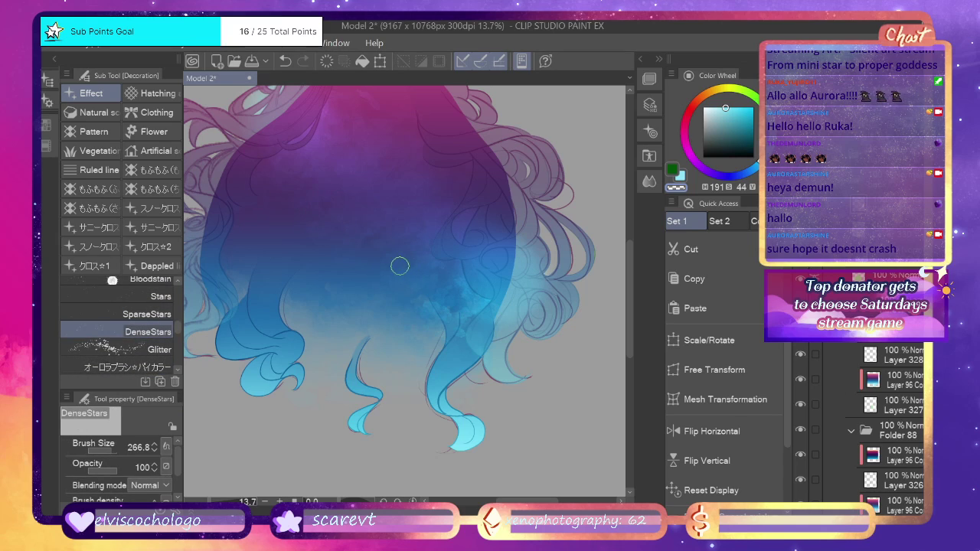
pyautogui.moveTo(114, 452); pyautogui.dragTo(116, 458)
pyautogui.scroll(-2, 172, 327)
pyautogui.click(164, 332)
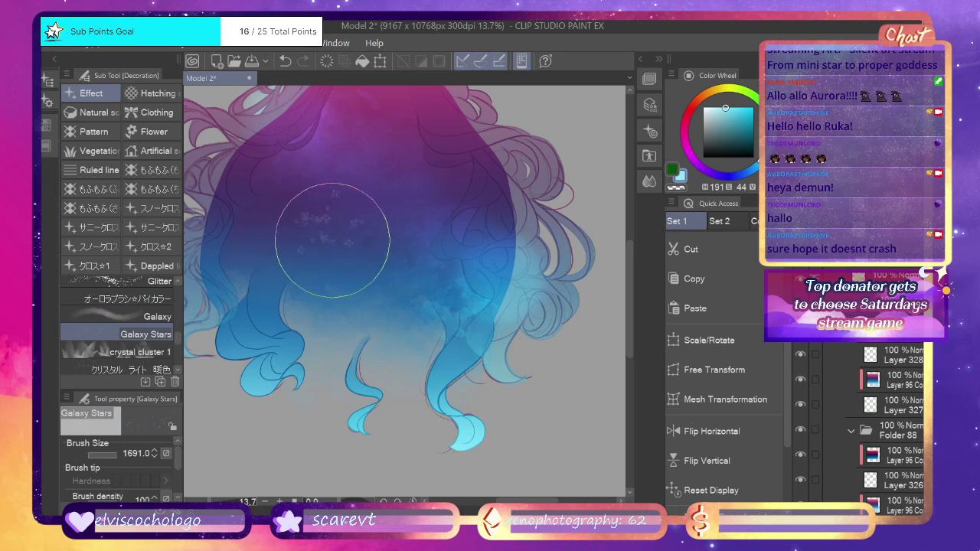
pyautogui.moveTo(353, 175)
pyautogui.mouseDown()
pyautogui.moveTo(427, 228)
pyautogui.moveTo(497, 234)
pyautogui.mouseUp()
pyautogui.hotkey('ctrl', 'z')
pyautogui.moveTo(303, 132)
pyautogui.mouseDown()
pyautogui.moveTo(404, 187)
pyautogui.moveTo(450, 250)
pyautogui.moveTo(506, 302)
pyautogui.mouseUp()
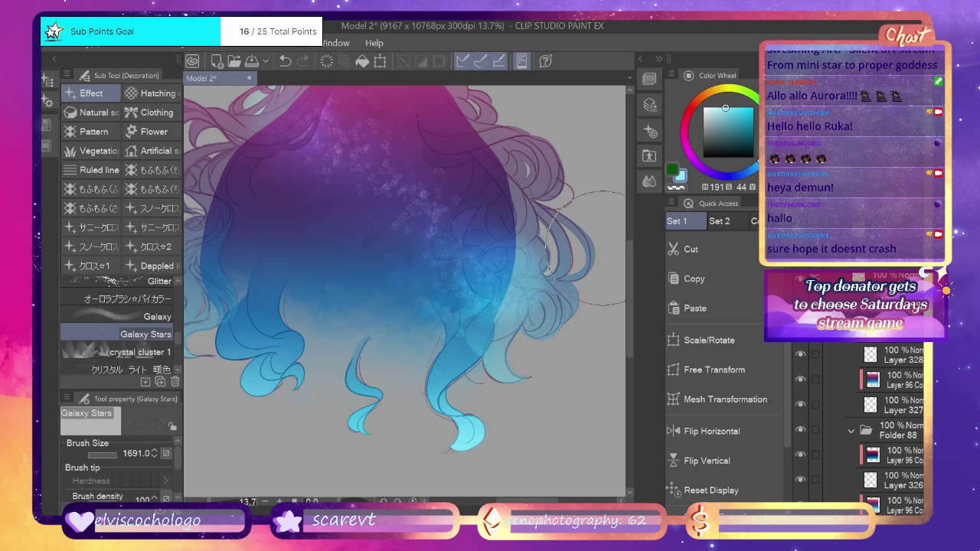
pyautogui.moveTo(630, 262); pyautogui.dragTo(632, 245)
pyautogui.moveTo(374, 244)
pyautogui.mouseDown()
pyautogui.moveTo(238, 297)
pyautogui.moveTo(312, 318)
pyautogui.moveTo(361, 350)
pyautogui.moveTo(476, 358)
pyautogui.mouseUp()
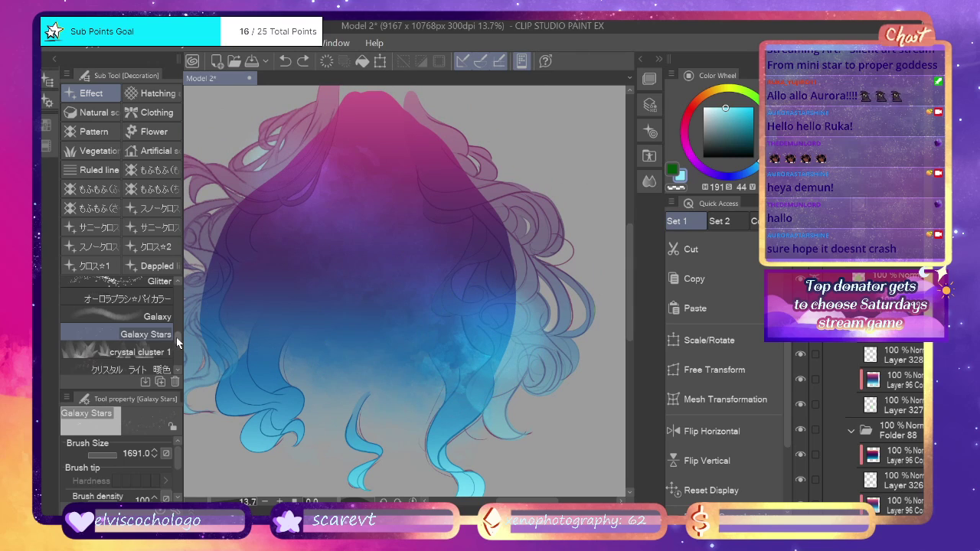
# Paint white stars across the purple and blue middle of the back hair using the DenseStars brush at size 2000.
pyautogui.scroll(3, 177, 337)
pyautogui.click(146, 316)
pyautogui.moveTo(298, 265)
pyautogui.mouseDown()
pyautogui.moveTo(357, 304)
pyautogui.moveTo(362, 336)
pyautogui.mouseUp()
pyautogui.hotkey('ctrl', 'z')
pyautogui.moveTo(276, 226)
pyautogui.mouseDown()
pyautogui.moveTo(295, 290)
pyautogui.moveTo(285, 324)
pyautogui.mouseUp()
pyautogui.hotkey('ctrl', 'z')
pyautogui.click(117, 450)
pyautogui.moveTo(293, 243)
pyautogui.mouseDown()
pyautogui.moveTo(315, 315)
pyautogui.moveTo(442, 320)
pyautogui.moveTo(491, 241)
pyautogui.moveTo(440, 241)
pyautogui.mouseUp()
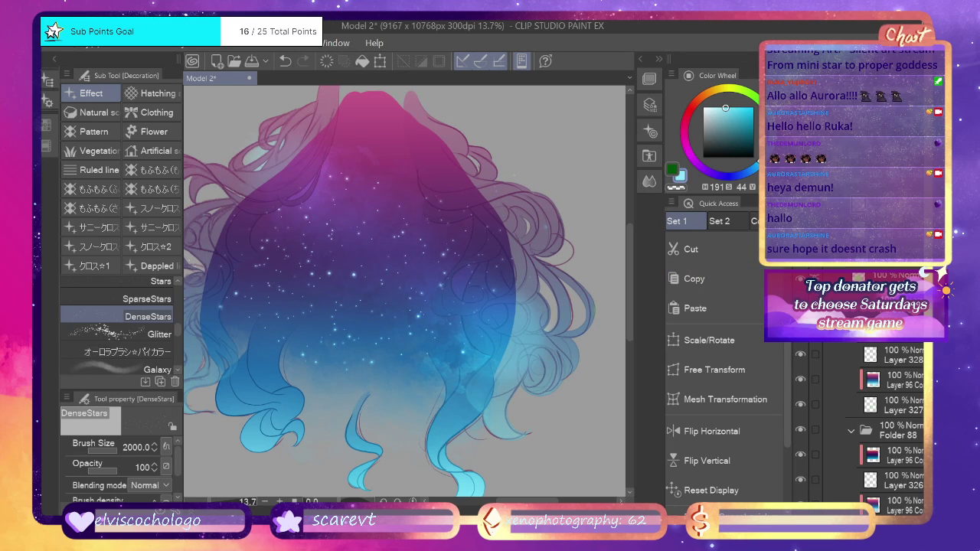
# Collapse the back hair folder and restore the left and right hair folders to 100% opacity.
pyautogui.click(840, 305)
pyautogui.click(881, 328)
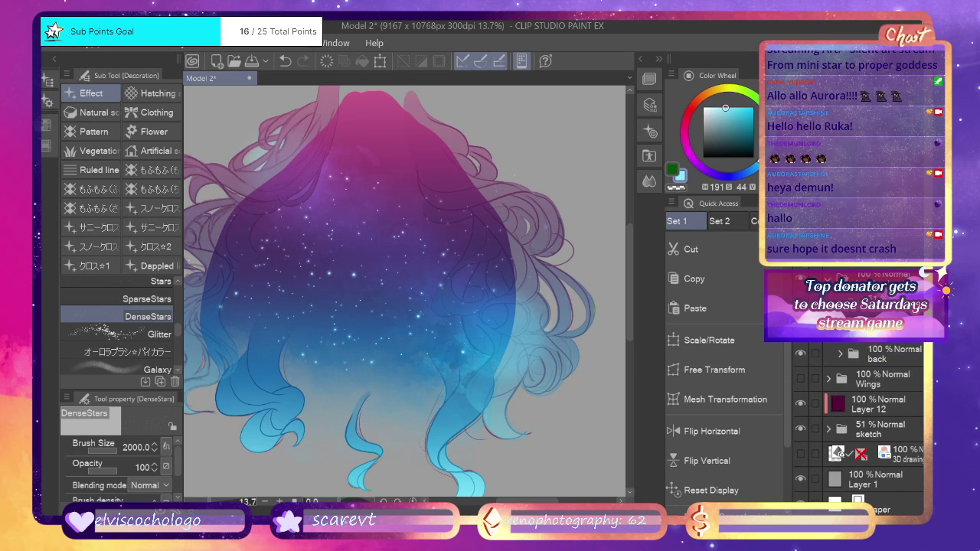
pyautogui.click(800, 328)
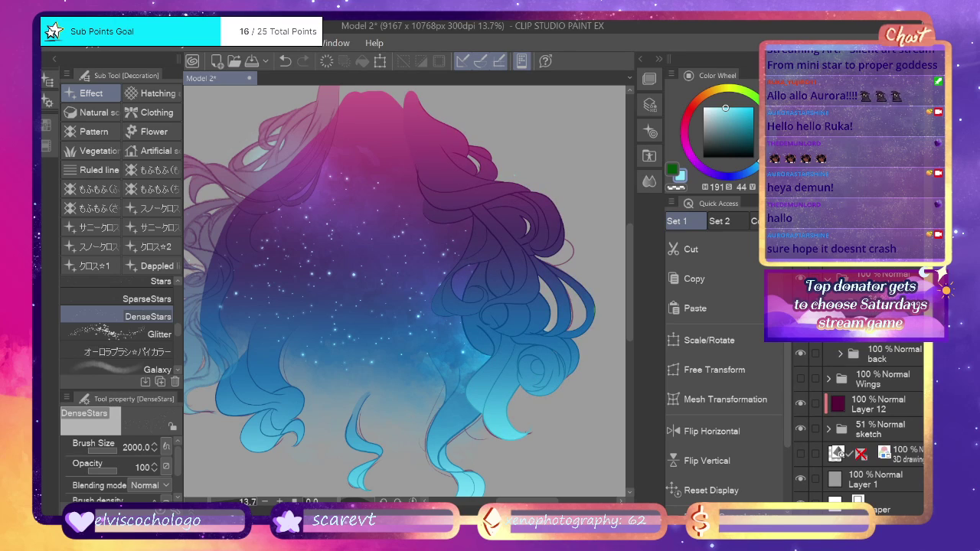
pyautogui.moveTo(209, 502); pyautogui.dragTo(203, 501)
pyautogui.hotkey('ctrl', '+')
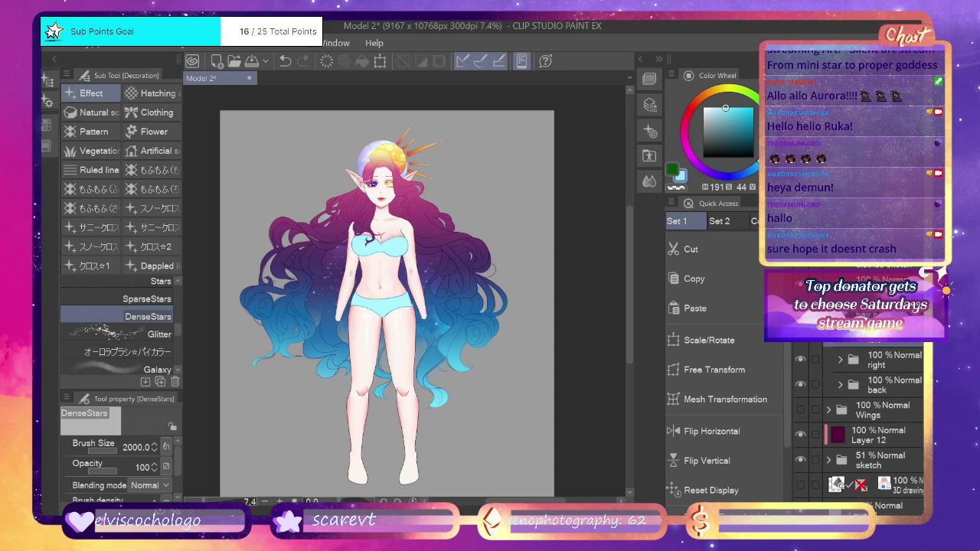
# Expand Folder 1 and show its necklace and clothing folders on the figure.
pyautogui.scroll(3, 873, 413)
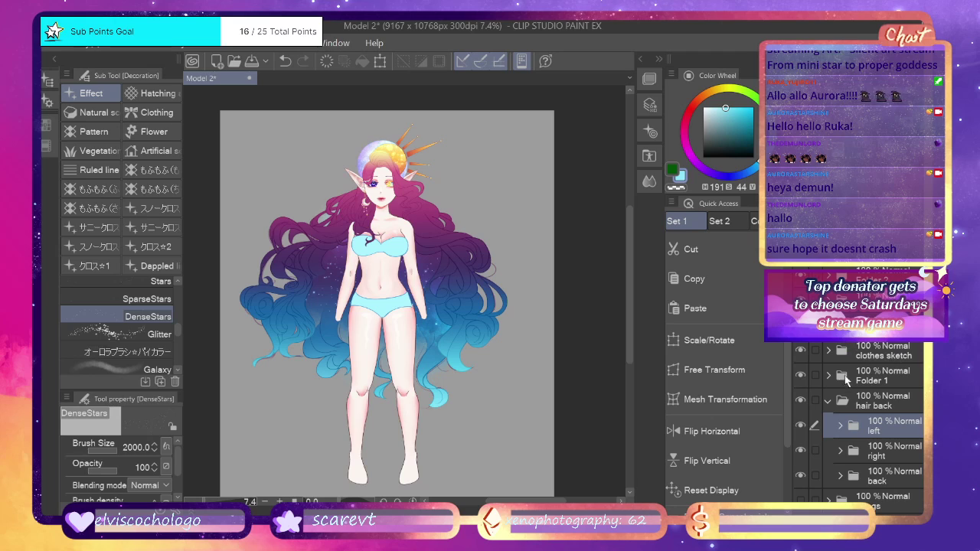
pyautogui.click(829, 375)
pyautogui.scroll(-3, 898, 351)
pyautogui.click(801, 356)
pyautogui.click(801, 380)
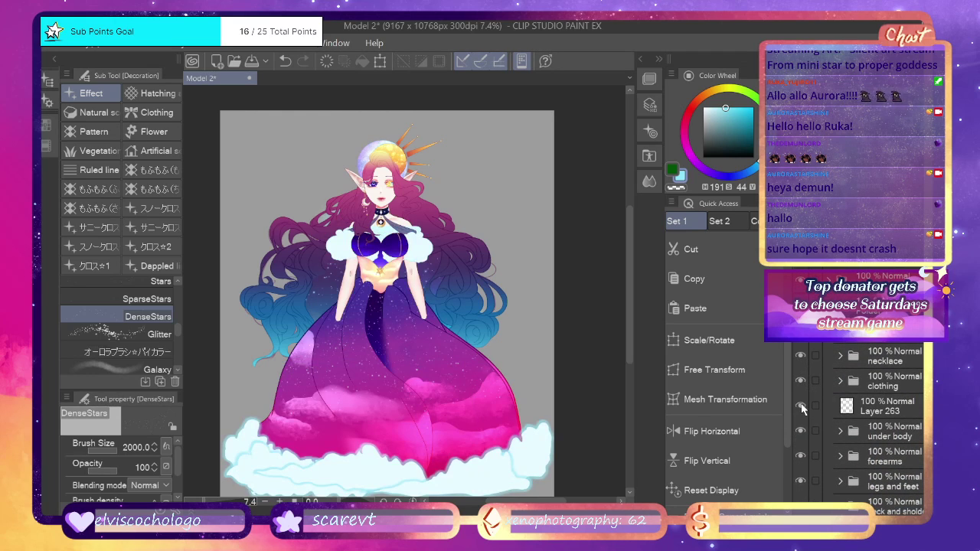
# Hide and delete Layer 263 between the clothing and under body folders.
pyautogui.click(904, 398)
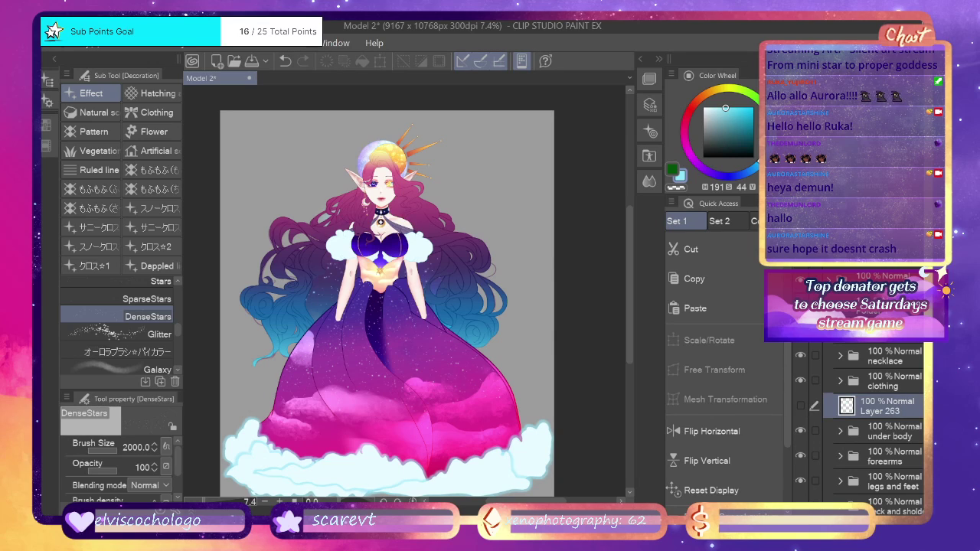
pyautogui.press('Delete')
pyautogui.scroll(-2, 634, 272)
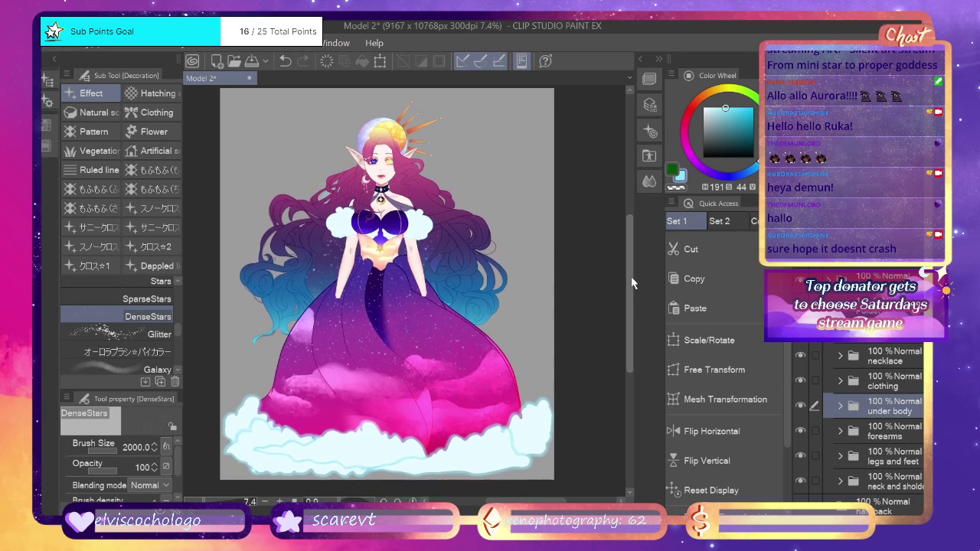
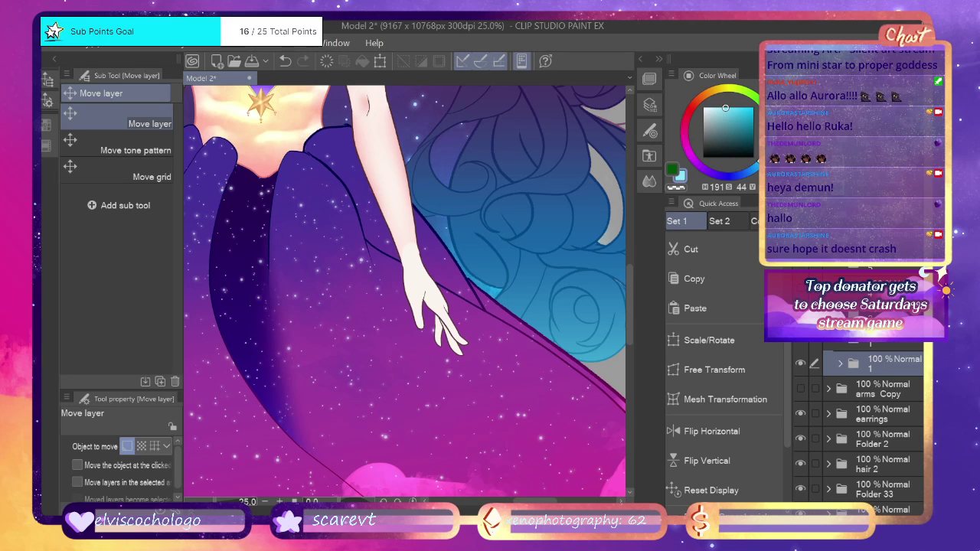
# Nudge the hand beside the skirt slightly up and toward the body so it lines up with the wrist.
pyautogui.scroll(3, 456, 258)
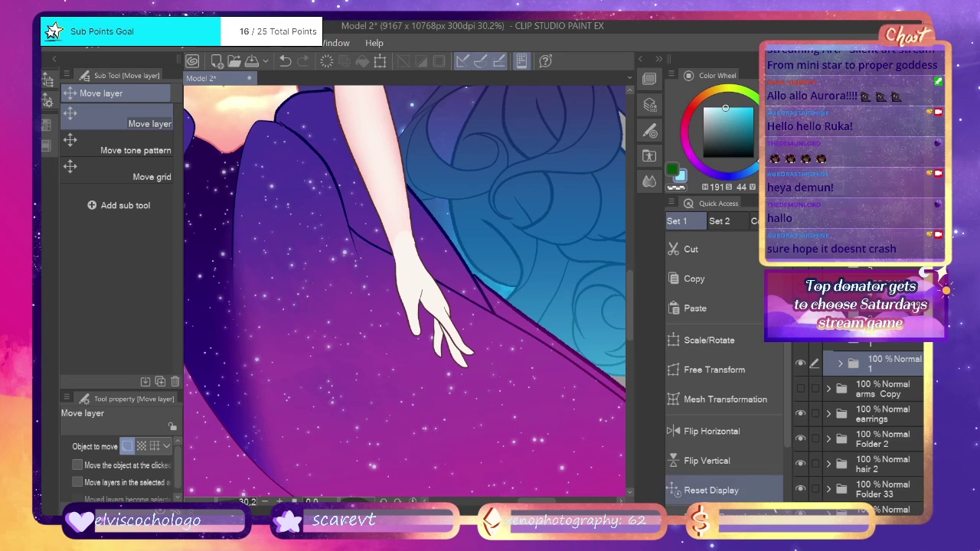
pyautogui.scroll(2, 456, 258)
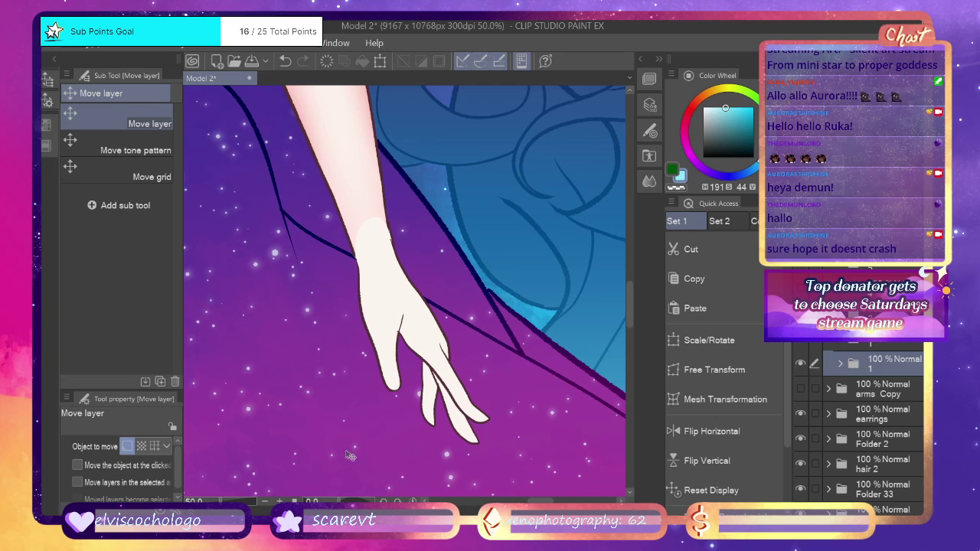
pyautogui.click(218, 509)
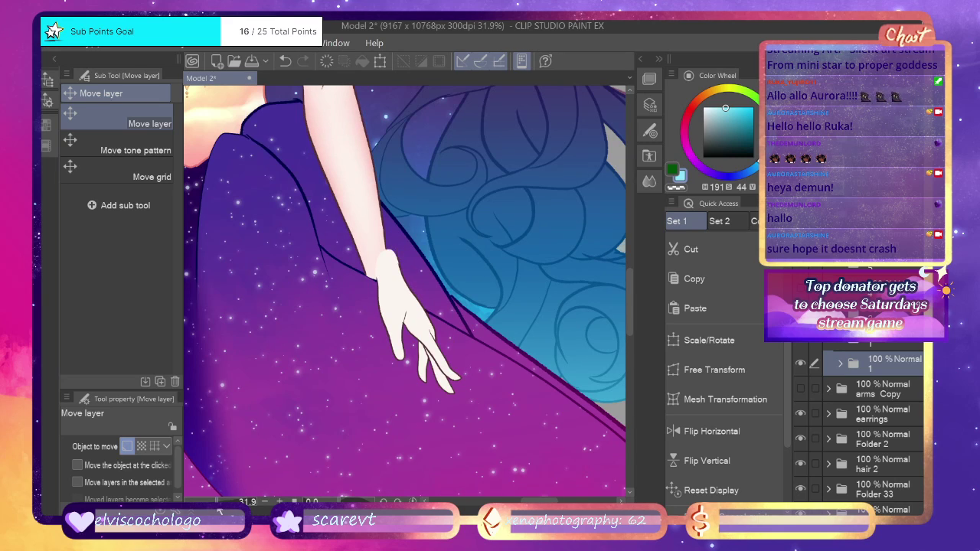
pyautogui.scroll(1, 329, 364)
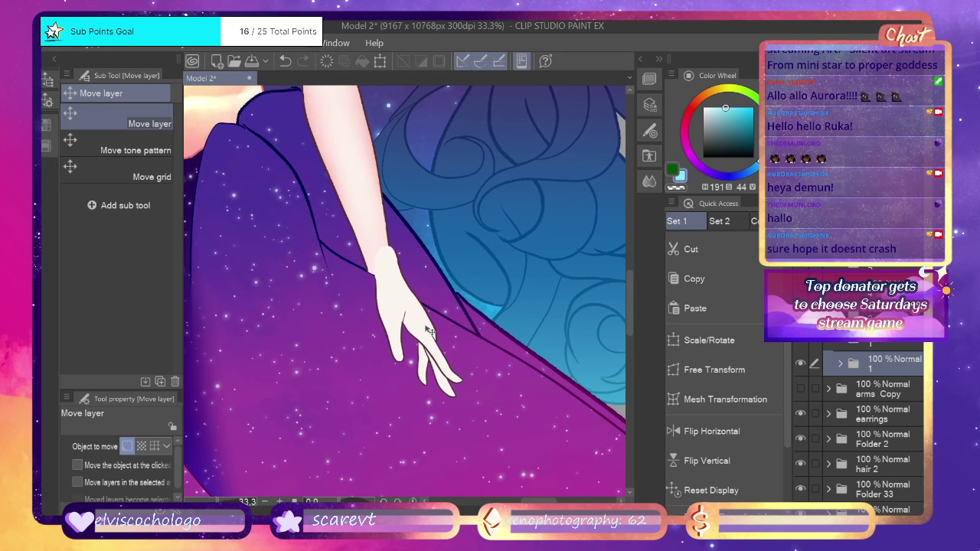
pyautogui.moveTo(429, 329)
pyautogui.mouseDown()
pyautogui.moveTo(415, 328)
pyautogui.moveTo(429, 331)
pyautogui.moveTo(423, 324)
pyautogui.mouseUp()
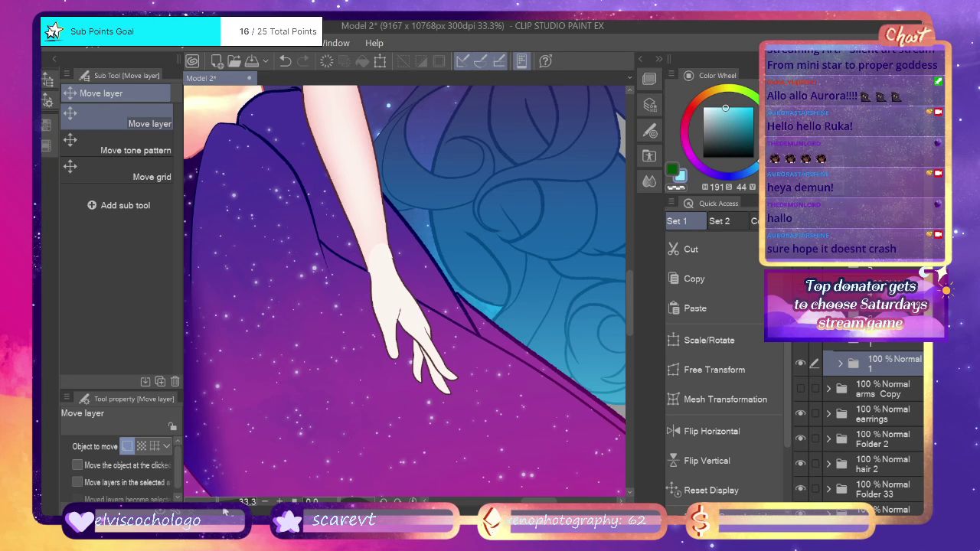
pyautogui.scroll(-3, 286, 344)
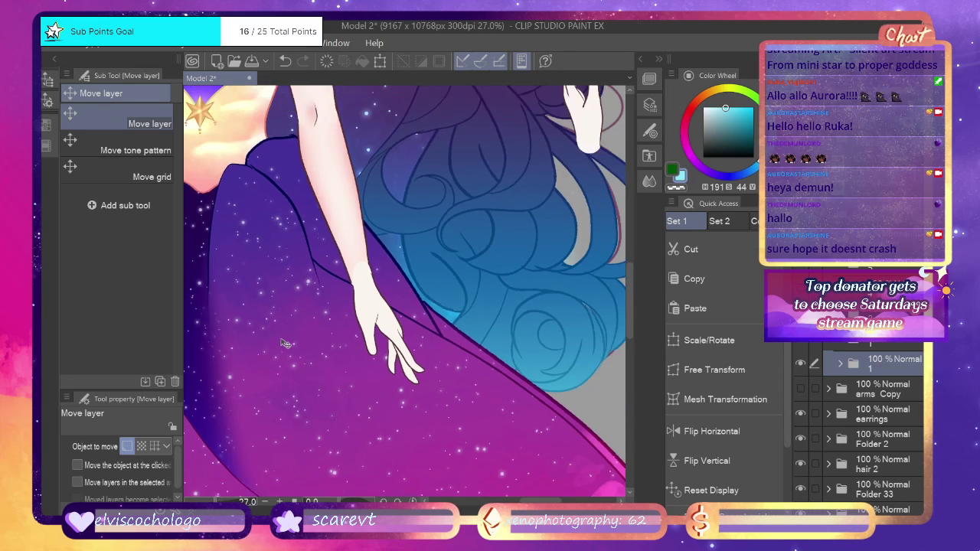
pyautogui.scroll(-1, 286, 344)
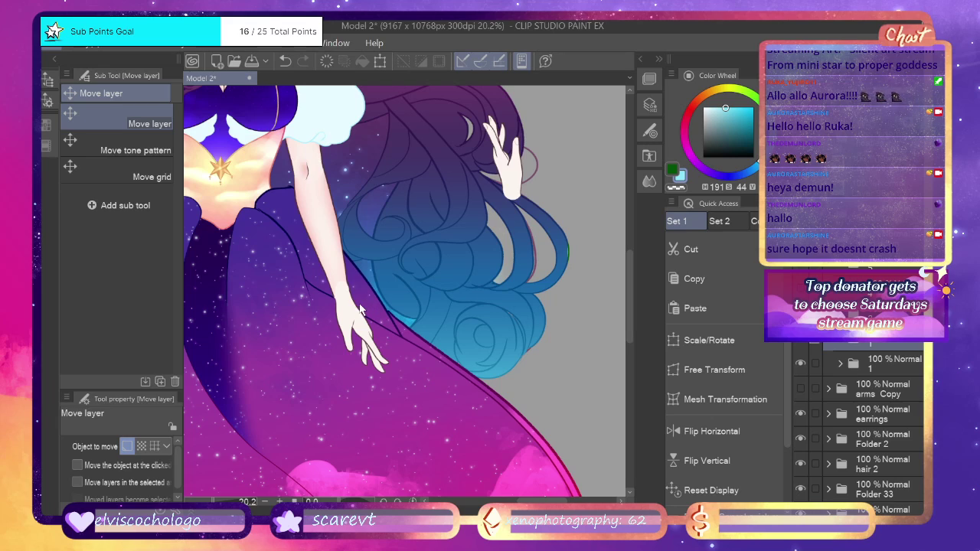
# Flip the raised hand vertically, move it to the opposite forearm, and rotate it to fit the wrist.
pyautogui.hotkey('ctrl', 't')
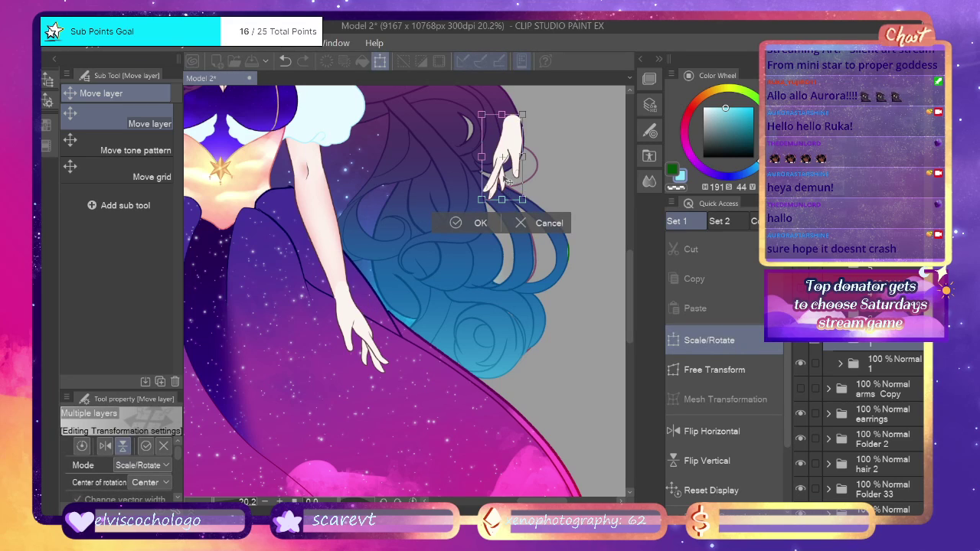
pyautogui.moveTo(507, 184); pyautogui.dragTo(260, 270)
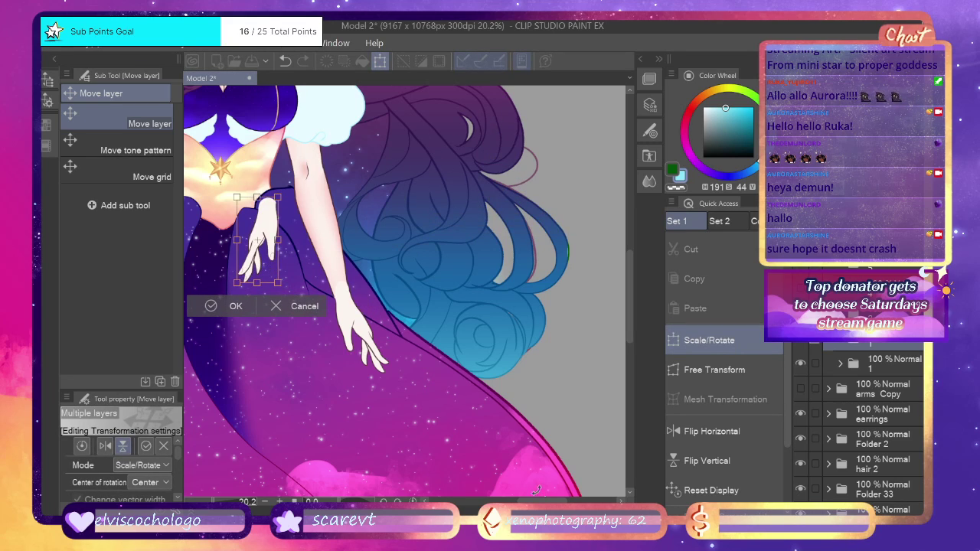
pyautogui.moveTo(534, 502); pyautogui.dragTo(516, 492)
pyautogui.moveTo(473, 262); pyautogui.dragTo(306, 365)
pyautogui.moveTo(337, 285); pyautogui.dragTo(316, 305)
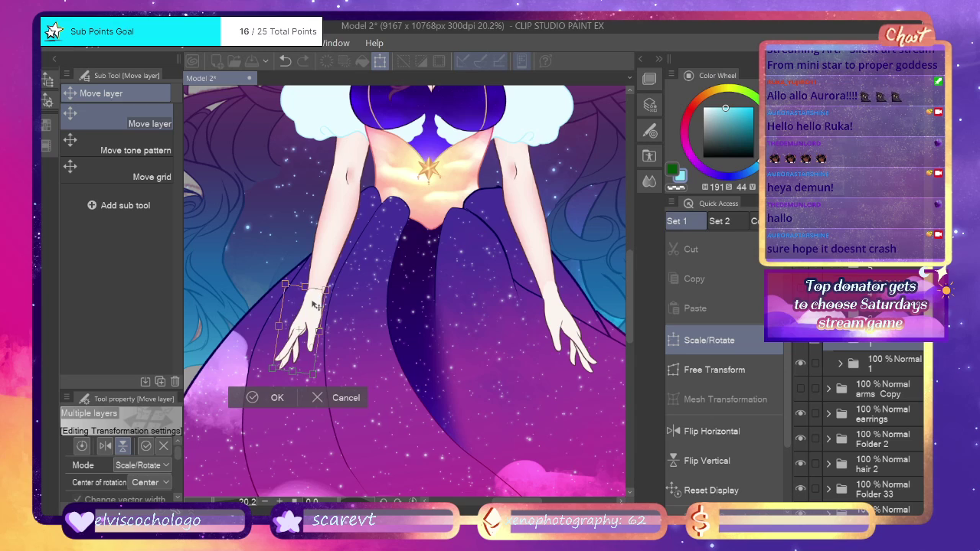
pyautogui.click(260, 397)
# Examine the whole figure, the face and upper body, and the layer folders from the arms down to Folder 1.
pyautogui.scroll(-2, 339, 385)
pyautogui.scroll(-1, 339, 385)
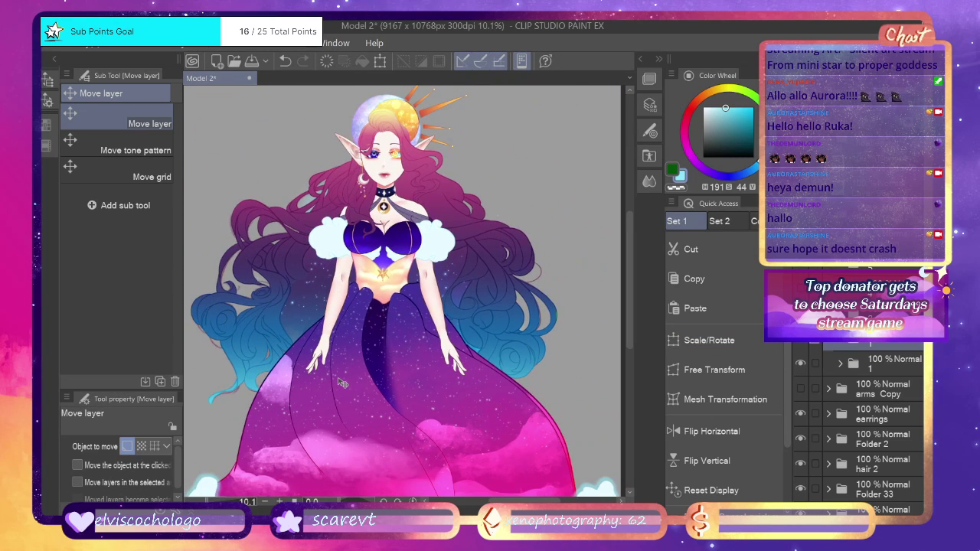
pyautogui.scroll(-1, 306, 399)
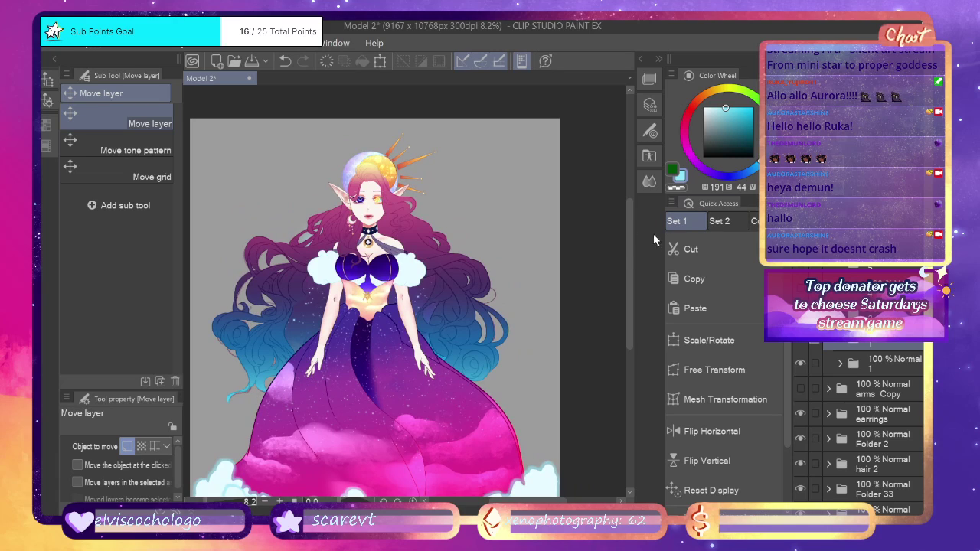
pyautogui.moveTo(628, 256); pyautogui.dragTo(626, 263)
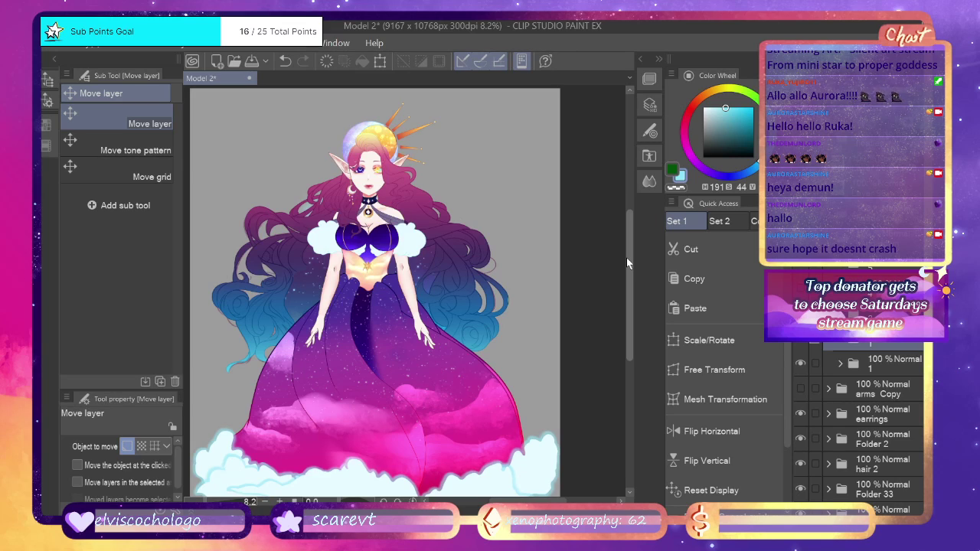
pyautogui.moveTo(626, 257); pyautogui.dragTo(629, 222)
pyautogui.scroll(1, 268, 189)
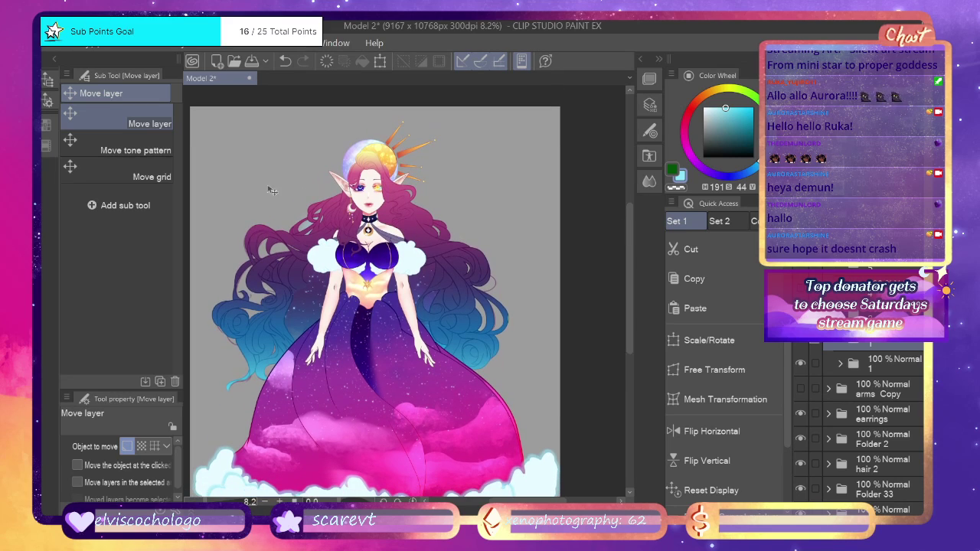
pyautogui.scroll(6, 281, 212)
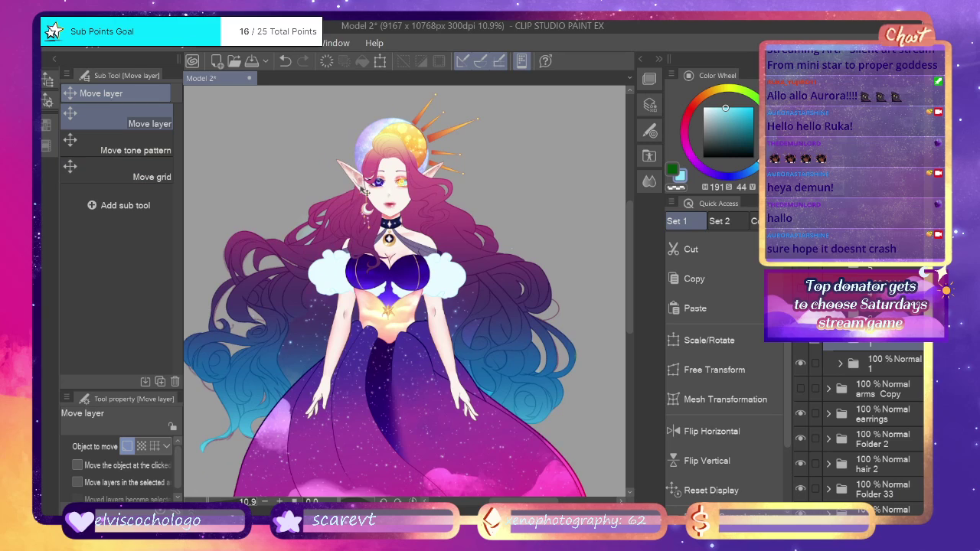
pyautogui.scroll(1, 420, 179)
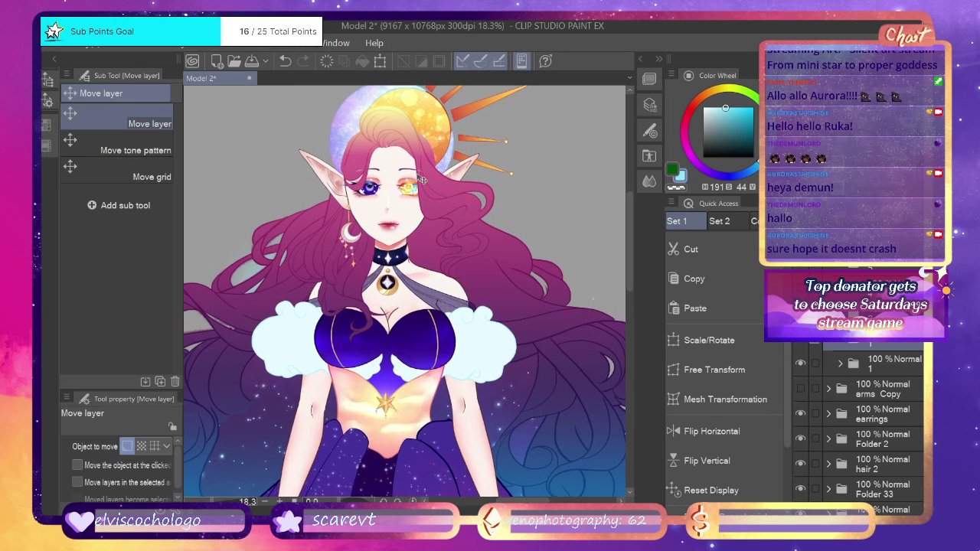
pyautogui.scroll(1, 420, 179)
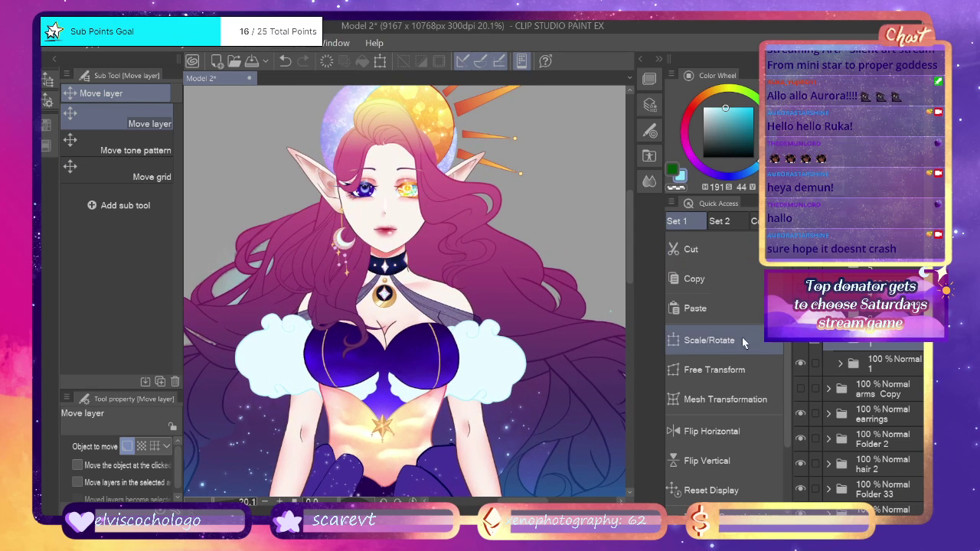
pyautogui.scroll(-3, 858, 429)
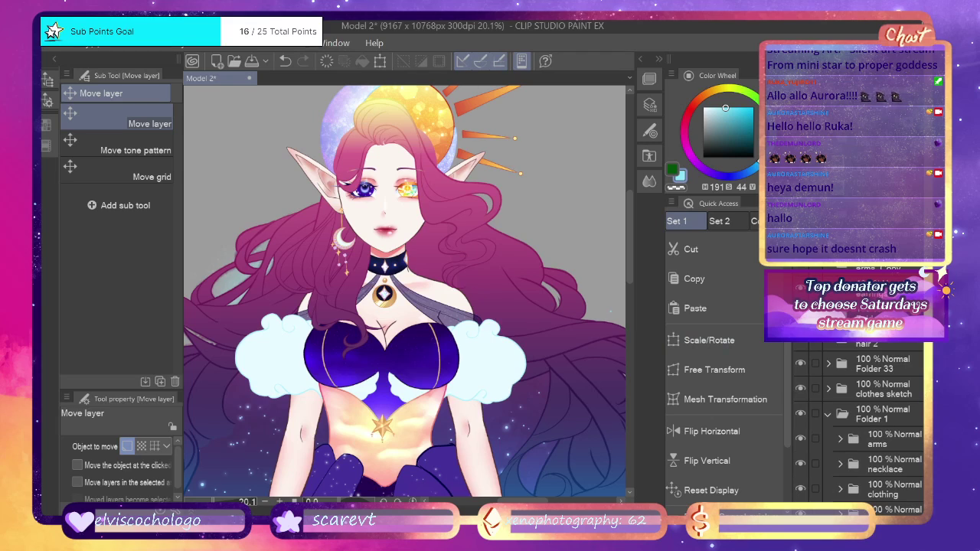
pyautogui.scroll(1, 858, 429)
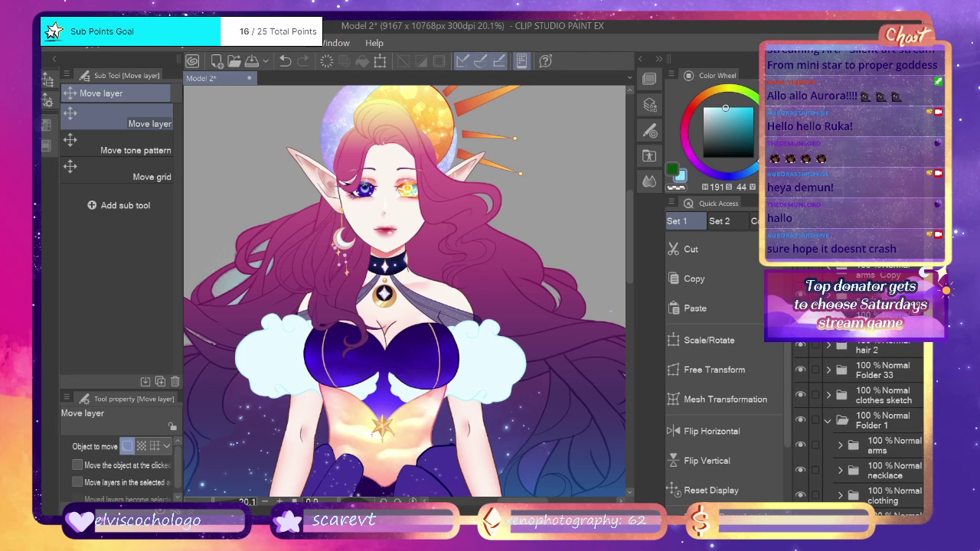
pyautogui.scroll(3, 858, 429)
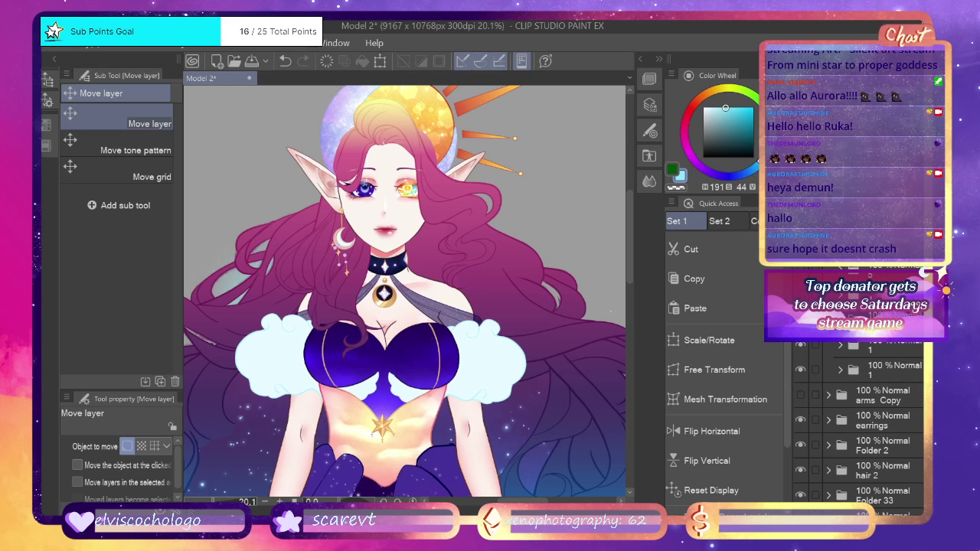
pyautogui.scroll(-3, 858, 428)
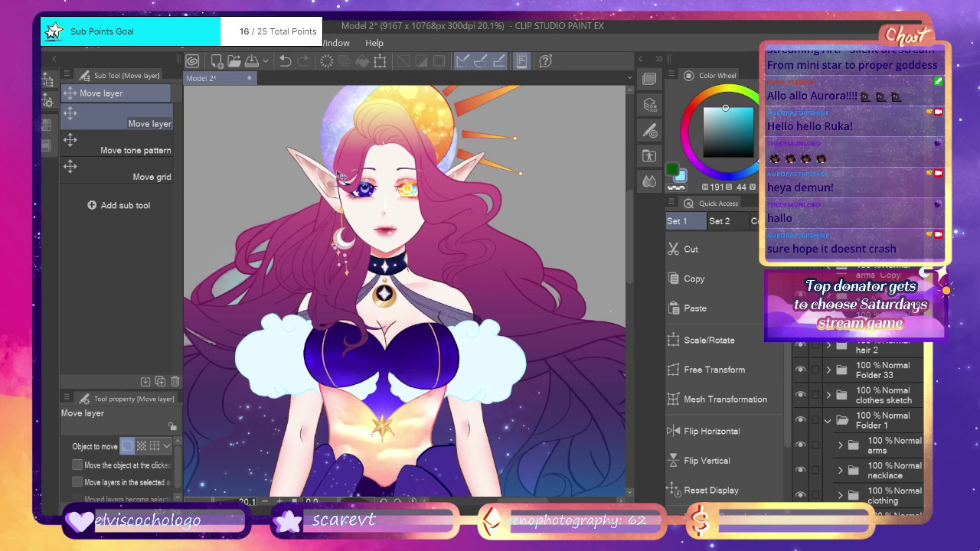
pyautogui.scroll(-4, 339, 192)
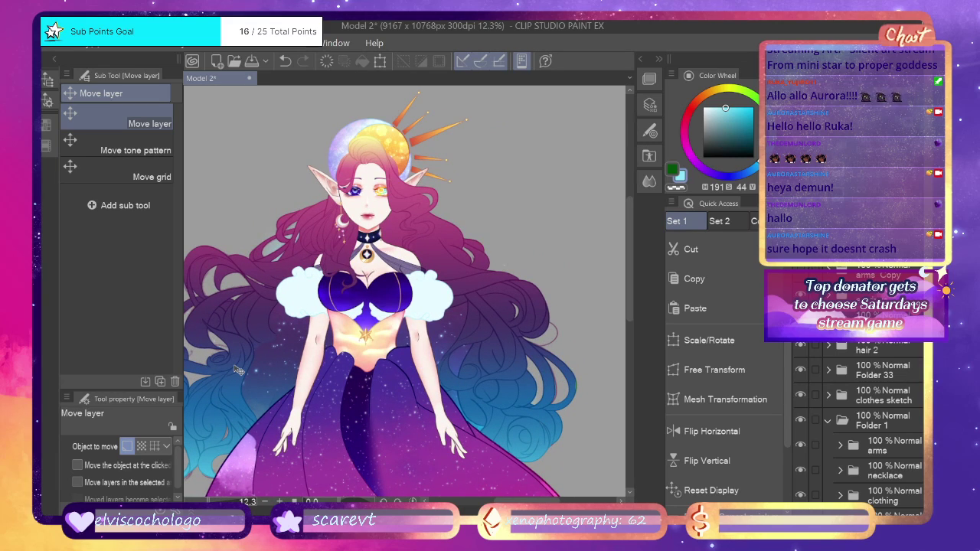
# Hide Folder 33, collapse Folder 1, and toggle Folder 1 off and on to check which body parts it holds.
pyautogui.scroll(1, 230, 293)
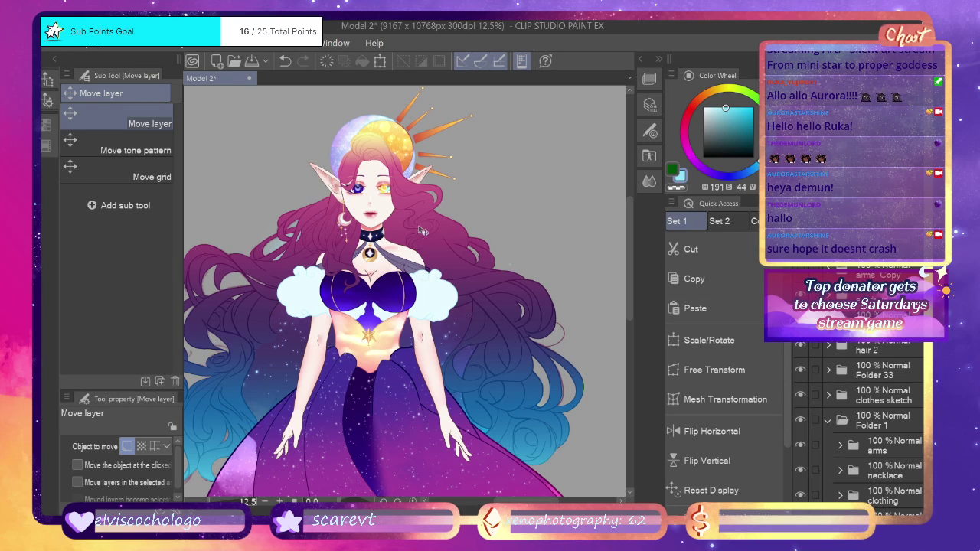
pyautogui.moveTo(630, 282); pyautogui.dragTo(627, 302)
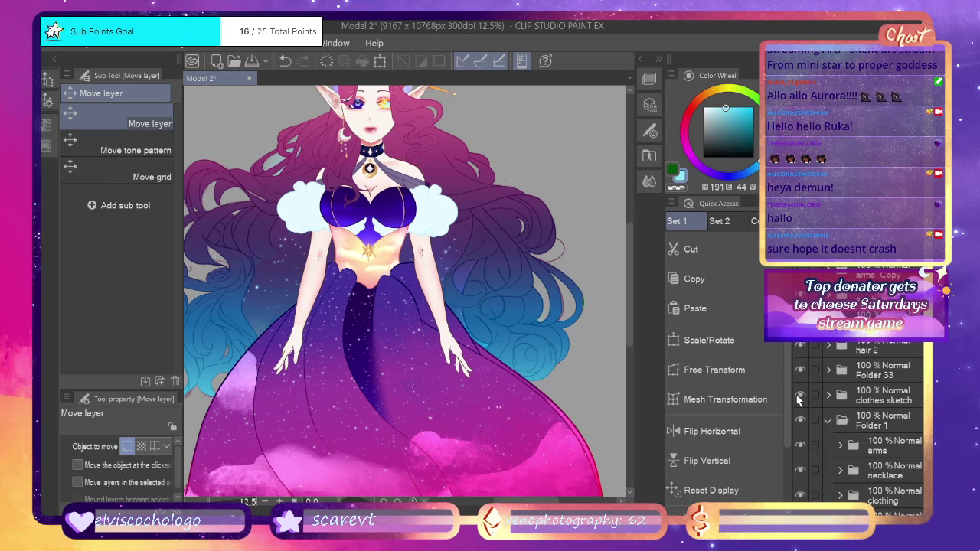
pyautogui.click(800, 371)
pyautogui.click(831, 422)
pyautogui.click(802, 420)
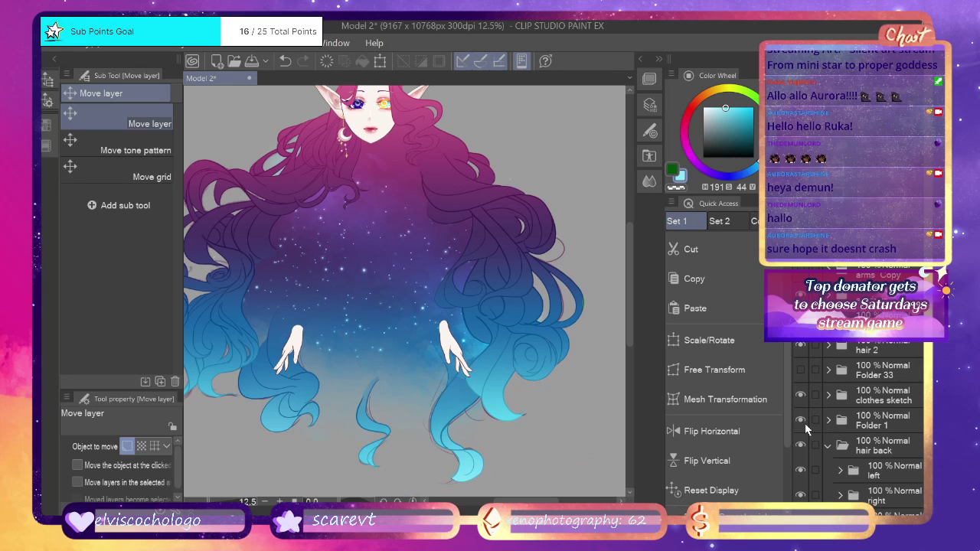
pyautogui.click(801, 421)
pyautogui.click(802, 420)
pyautogui.click(801, 421)
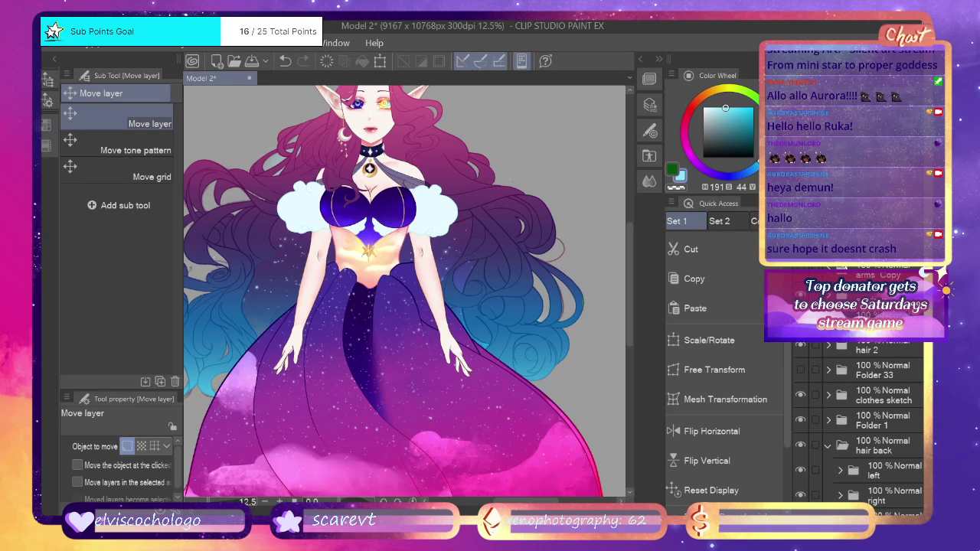
# Move the hand down and arms Copy folders into Folder 1 and expand it down to its lowest subfolders.
pyautogui.moveTo(851, 273); pyautogui.dragTo(856, 420)
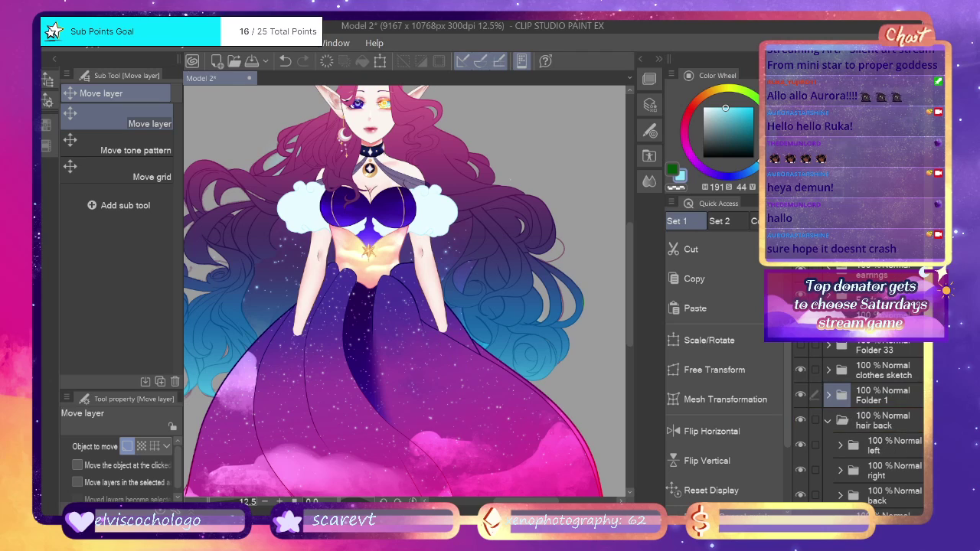
pyautogui.scroll(-1, 835, 383)
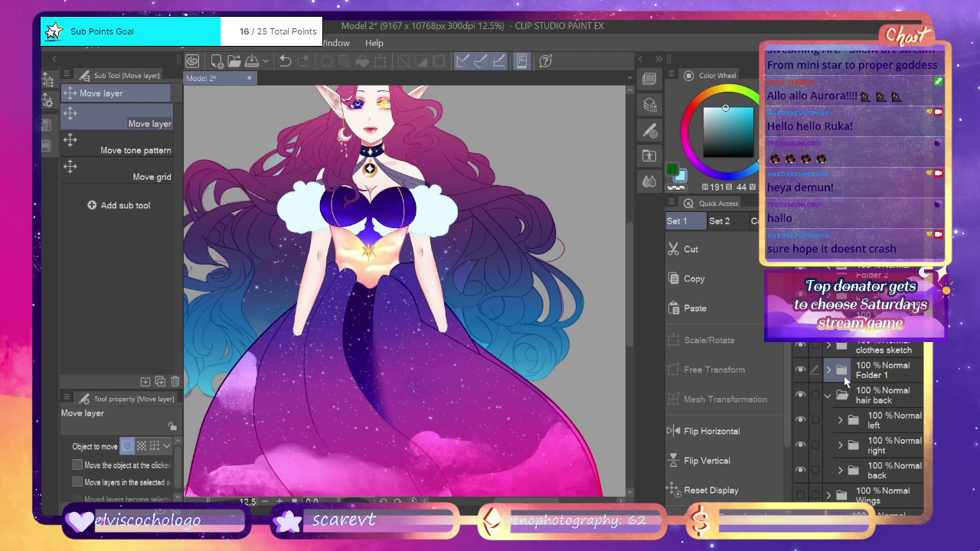
pyautogui.click(829, 372)
pyautogui.scroll(-6, 831, 369)
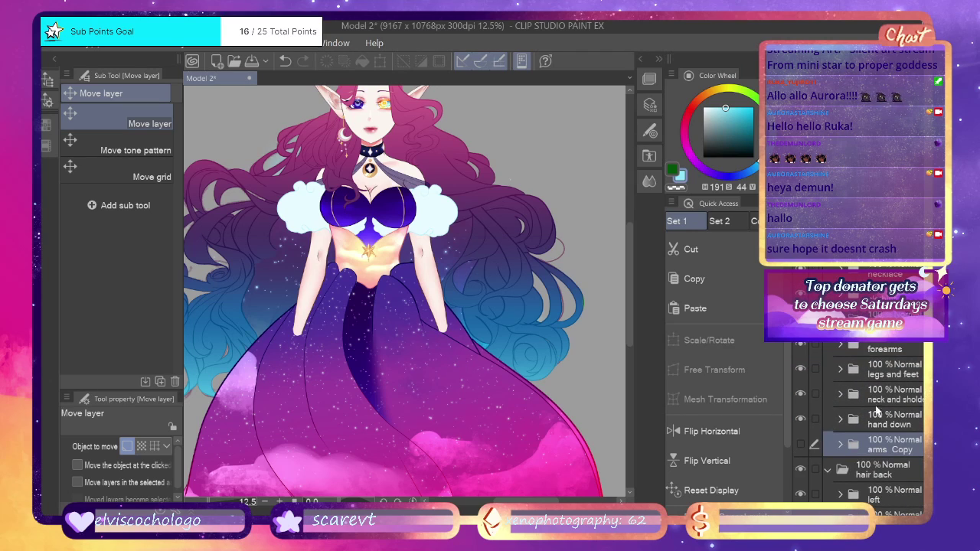
# Move the hand down and arms Copy folders to the top of Folder 1, above the arms folder.
pyautogui.click(876, 419)
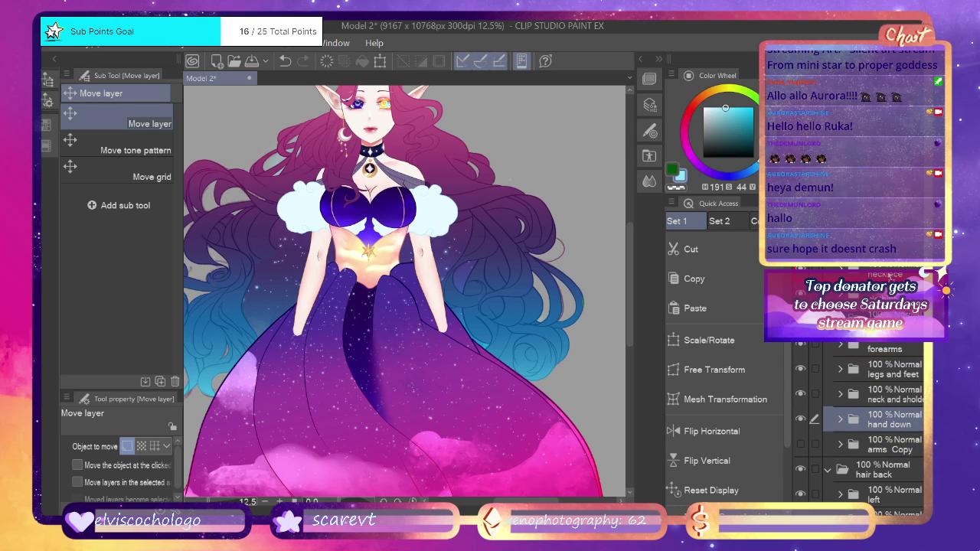
pyautogui.moveTo(877, 420); pyautogui.dragTo(877, 238)
pyautogui.click(907, 443)
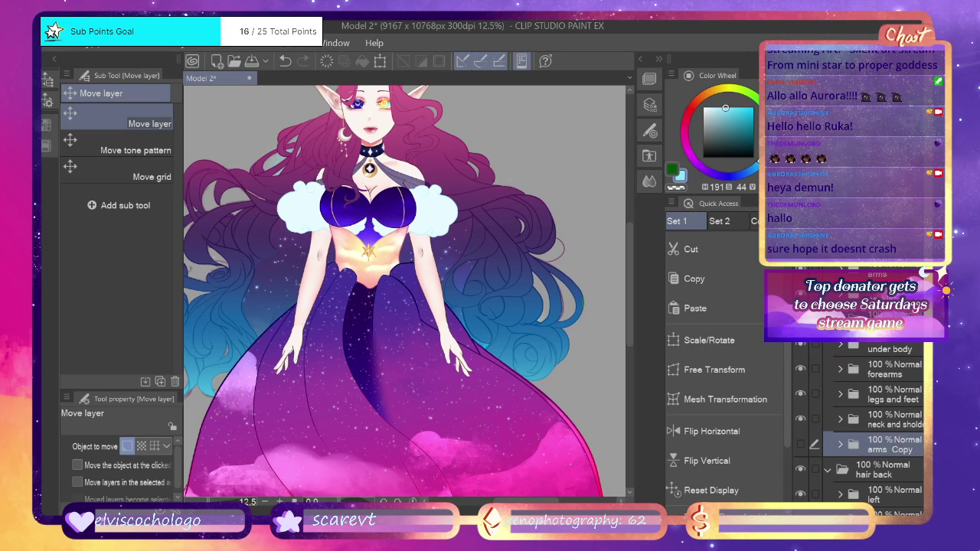
pyautogui.press('Delete')
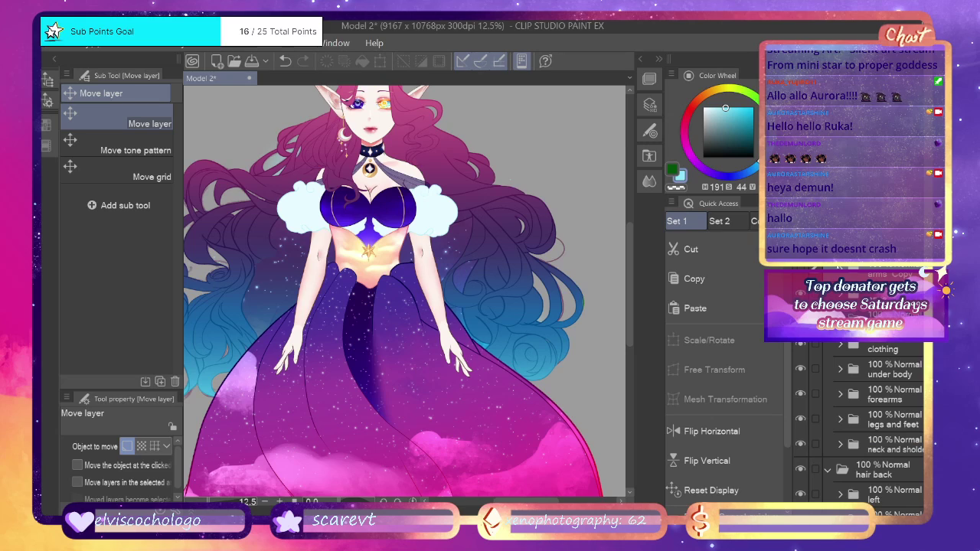
pyautogui.hotkey('ctrl', 'z')
pyautogui.hotkey('ctrl', 'z')
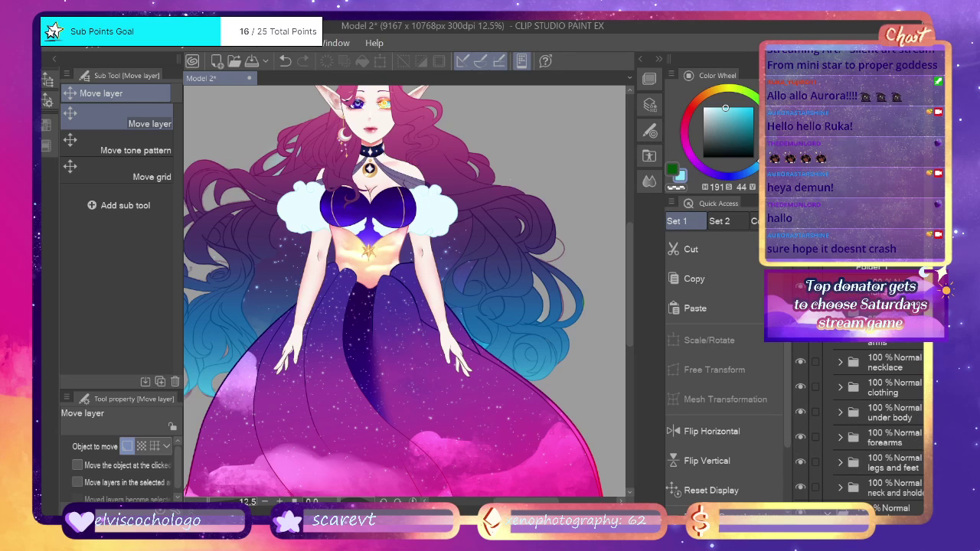
# Try moving the earrings folder into Folder 1, collapse Folder 1, and undo the earrings move.
pyautogui.moveTo(890, 249); pyautogui.dragTo(886, 342)
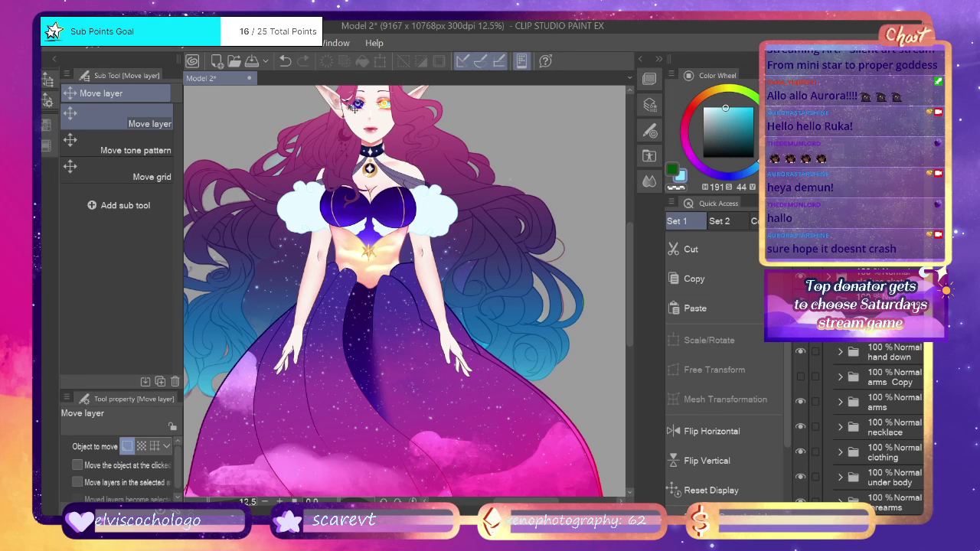
pyautogui.scroll(2, 353, 109)
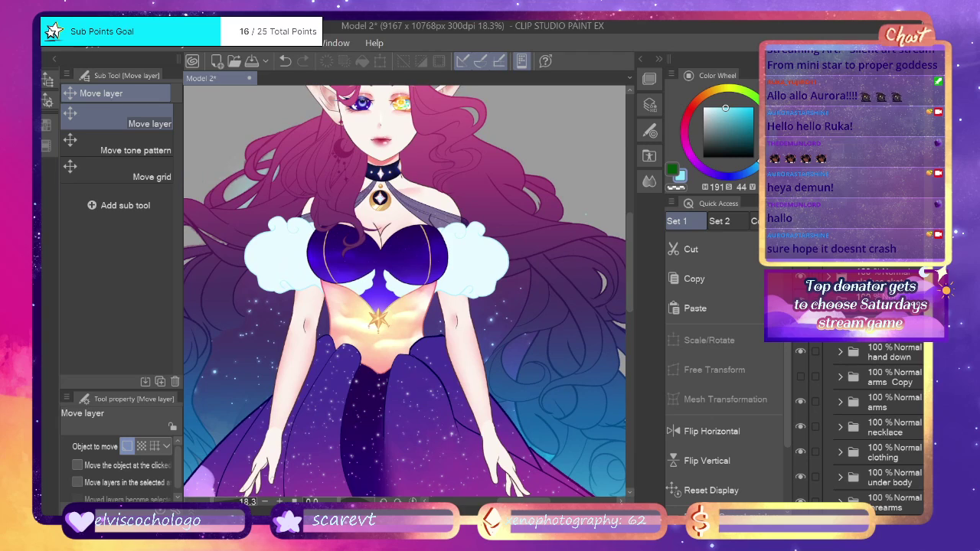
pyautogui.scroll(-5, 843, 314)
pyautogui.click(858, 307)
pyautogui.scroll(1, 858, 307)
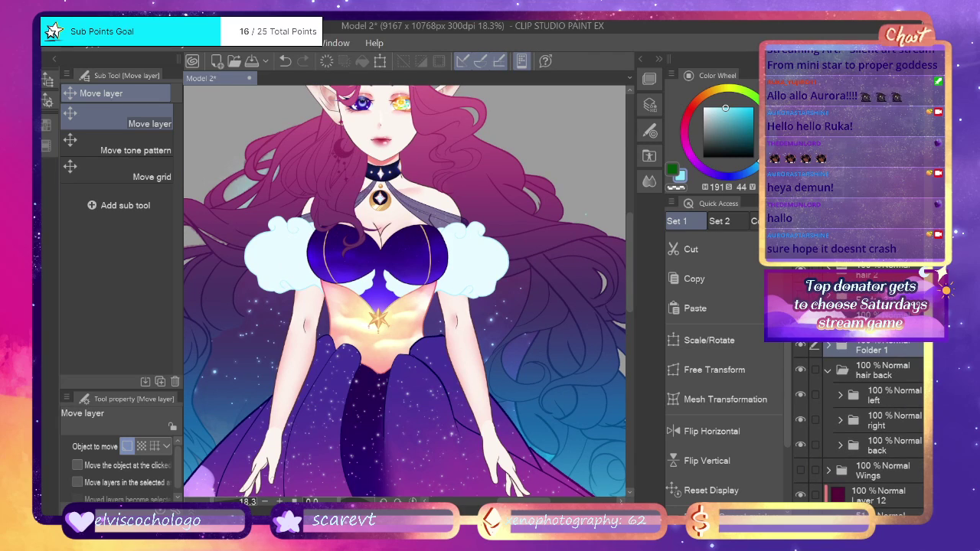
pyautogui.hotkey('ctrl', 'z')
# Examine the skirt hem, the face and hair, and the left folder with its Folder 58 inside hair back.
pyautogui.click(627, 327)
pyautogui.scroll(-2, 312, 210)
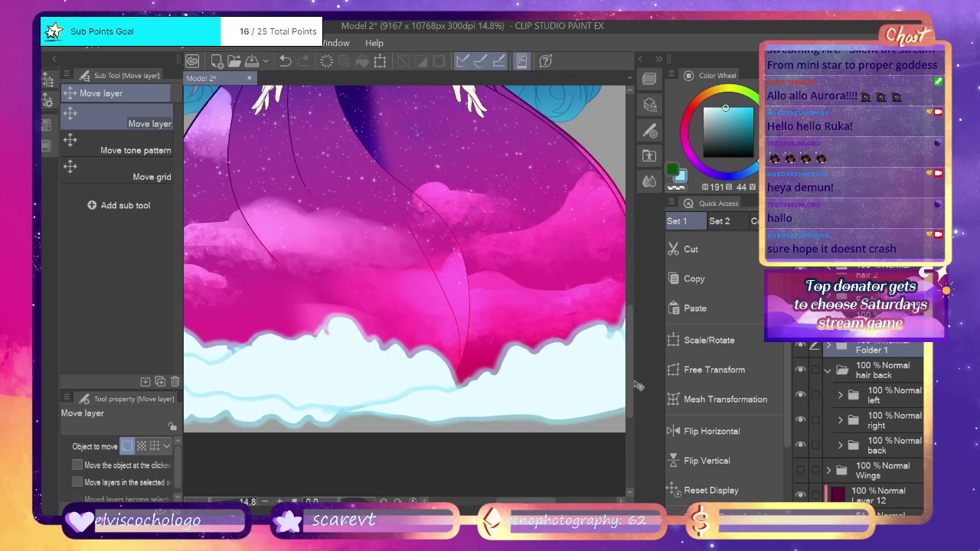
pyautogui.moveTo(629, 386); pyautogui.dragTo(641, 276)
pyautogui.scroll(3, 321, 214)
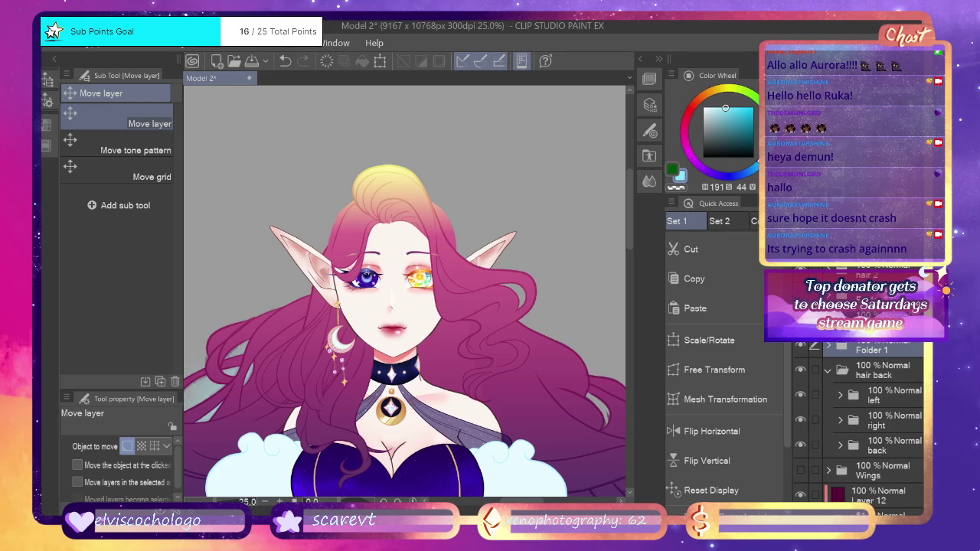
pyautogui.scroll(2, 296, 230)
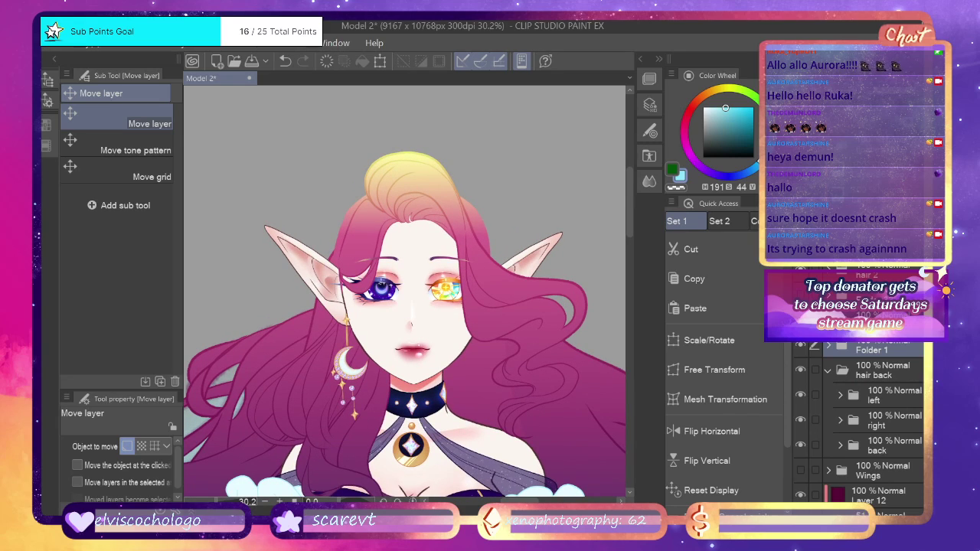
pyautogui.click(840, 395)
pyautogui.click(853, 422)
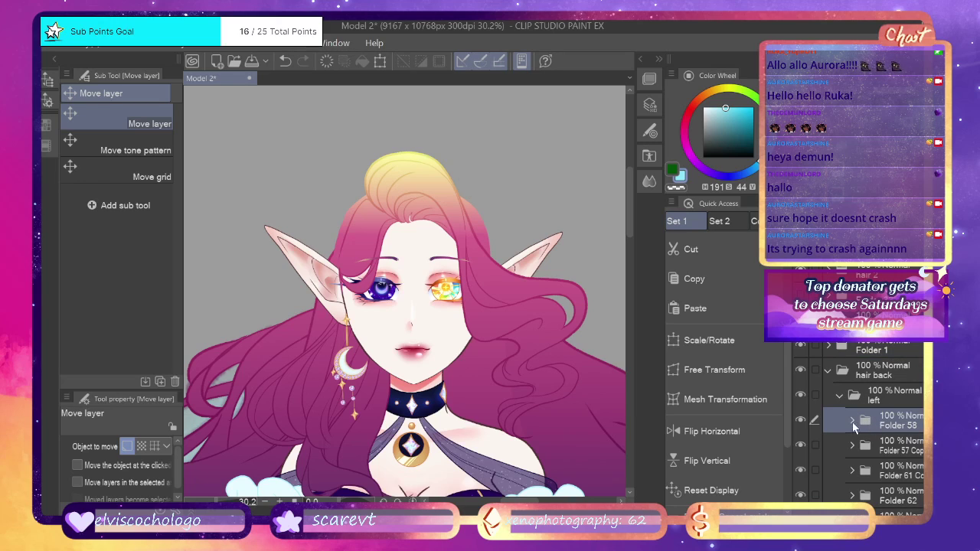
pyautogui.click(851, 420)
pyautogui.scroll(-3, 860, 398)
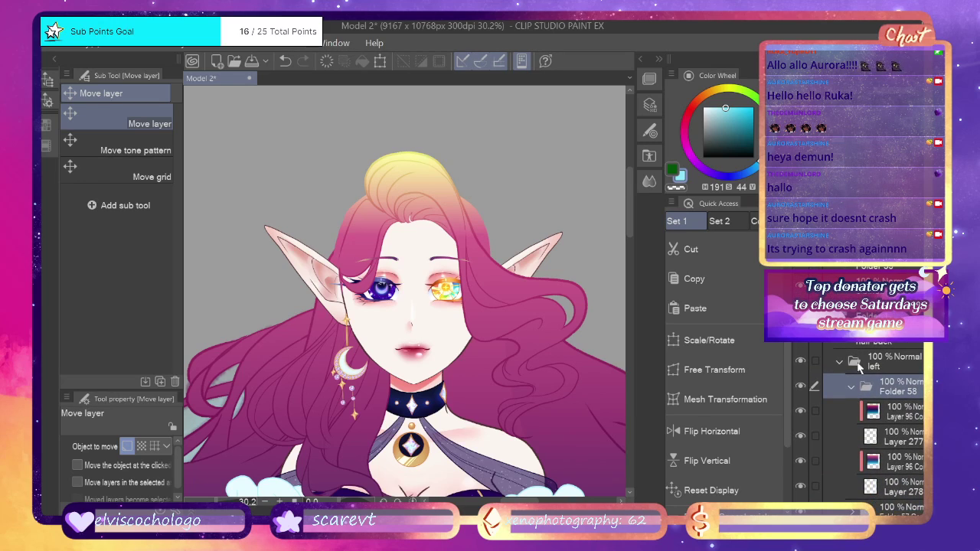
pyautogui.click(840, 361)
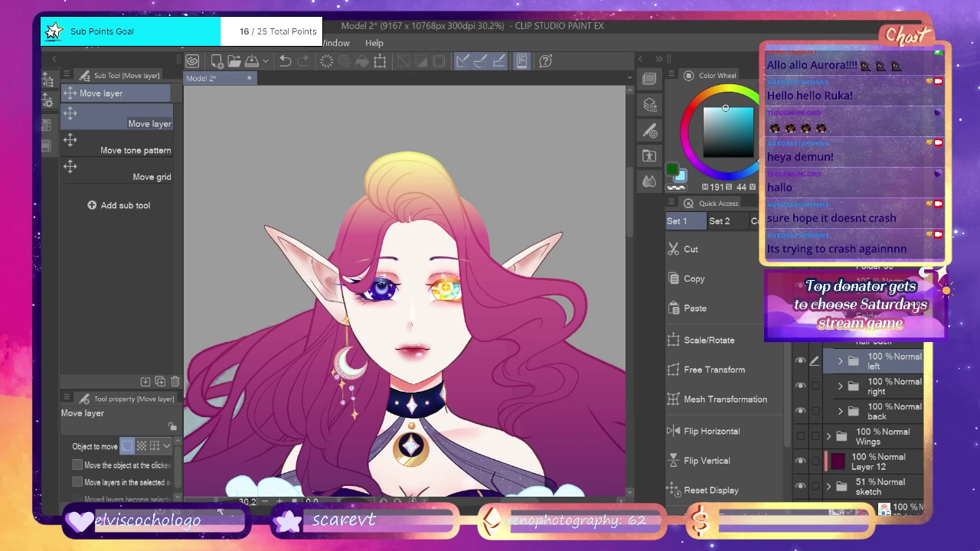
pyautogui.moveTo(217, 502); pyautogui.dragTo(209, 501)
pyautogui.scroll(-2, 212, 500)
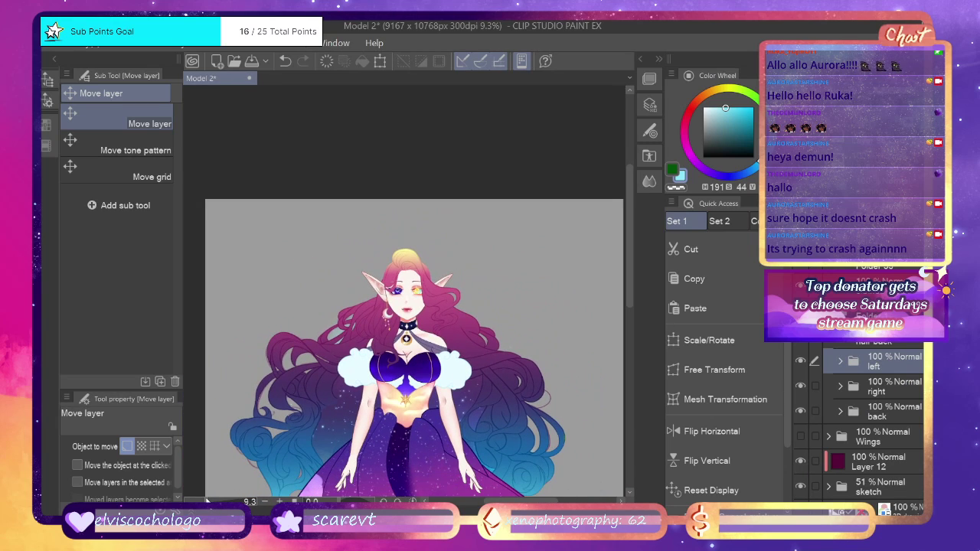
pyautogui.click(801, 362)
pyautogui.click(802, 361)
# Copy the hair back folder into a new illustration canvas.
pyautogui.click(881, 344)
pyautogui.click(714, 276)
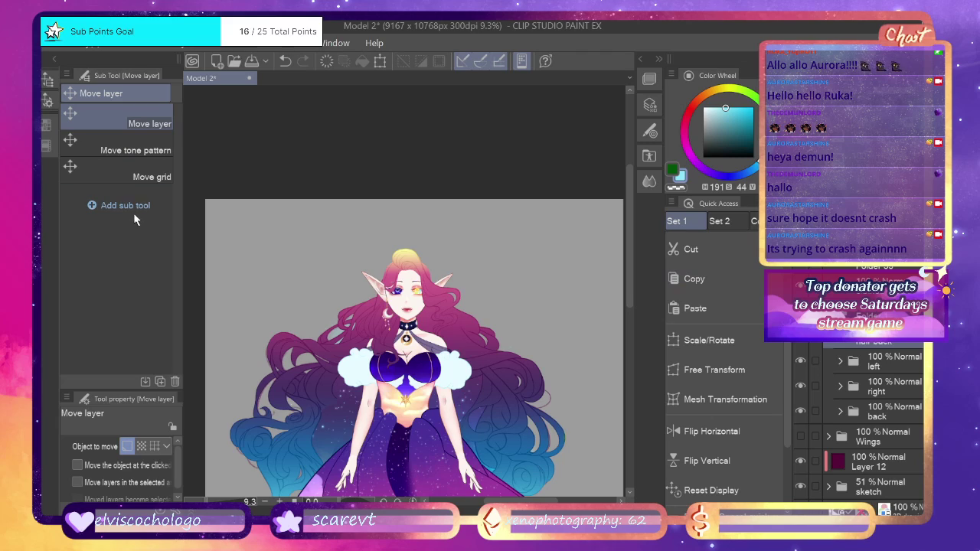
pyautogui.click(706, 285)
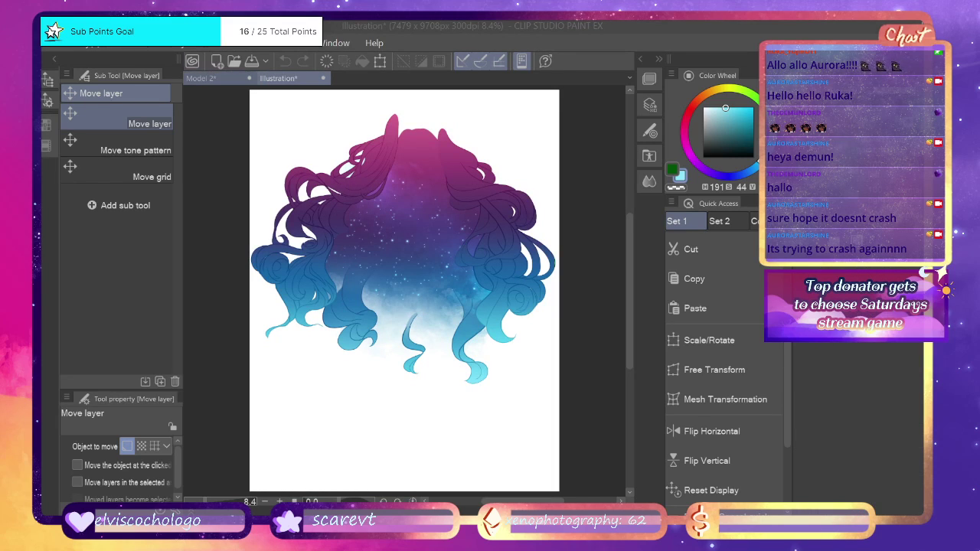
# Select the hair 2 folder in Model 2 and close the illustration that holds only the back hair.
pyautogui.click(232, 80)
pyautogui.scroll(-3, 452, 203)
pyautogui.scroll(2, 456, 449)
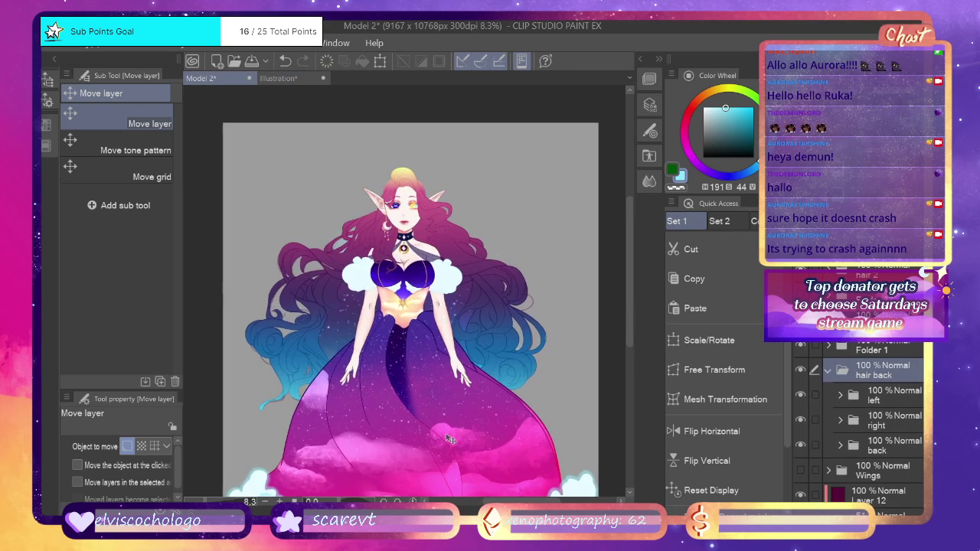
pyautogui.click(859, 277)
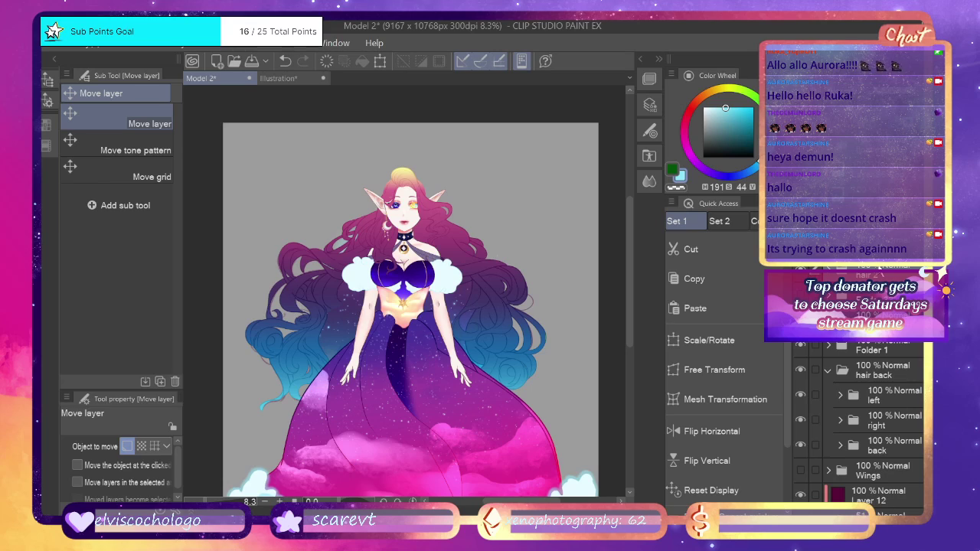
pyautogui.scroll(1, 861, 329)
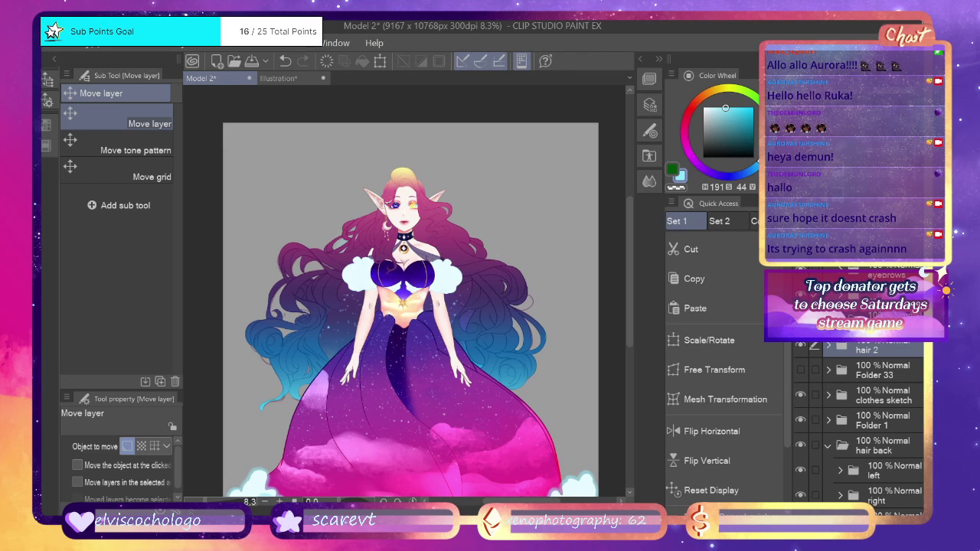
pyautogui.click(318, 78)
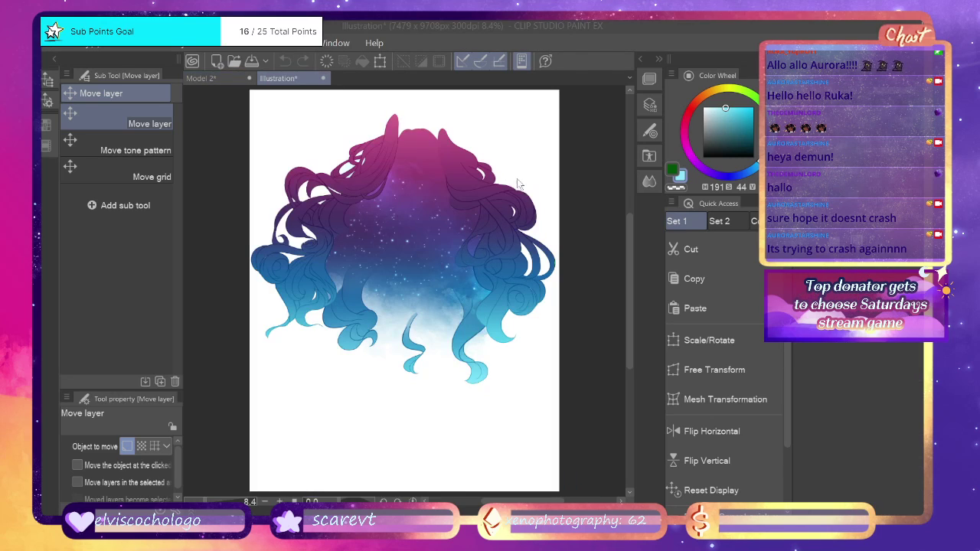
pyautogui.click(491, 222)
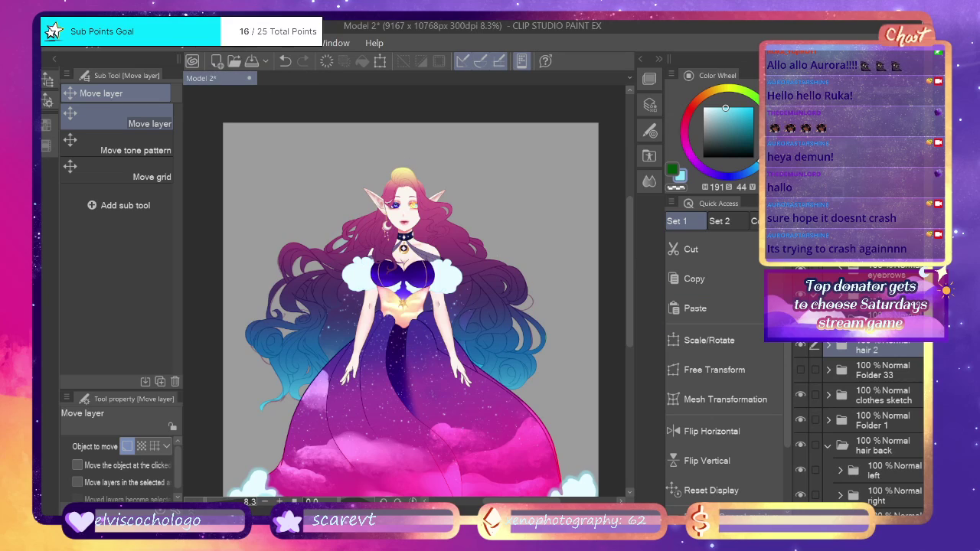
# Add the hair back folder to the selection, copy both hair folders into a new illustration canvas, and close Model 2.
pyautogui.scroll(-2, 857, 429)
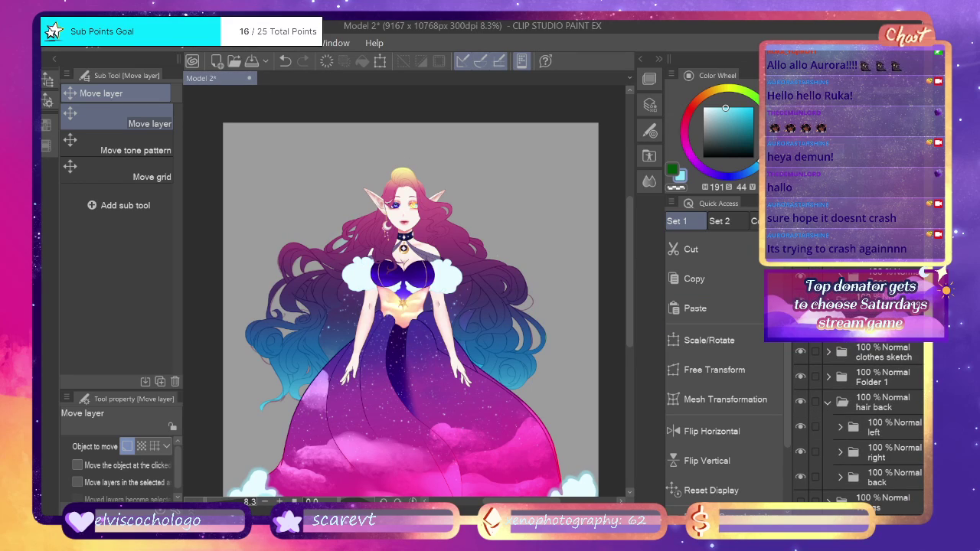
pyautogui.scroll(-2, 813, 383)
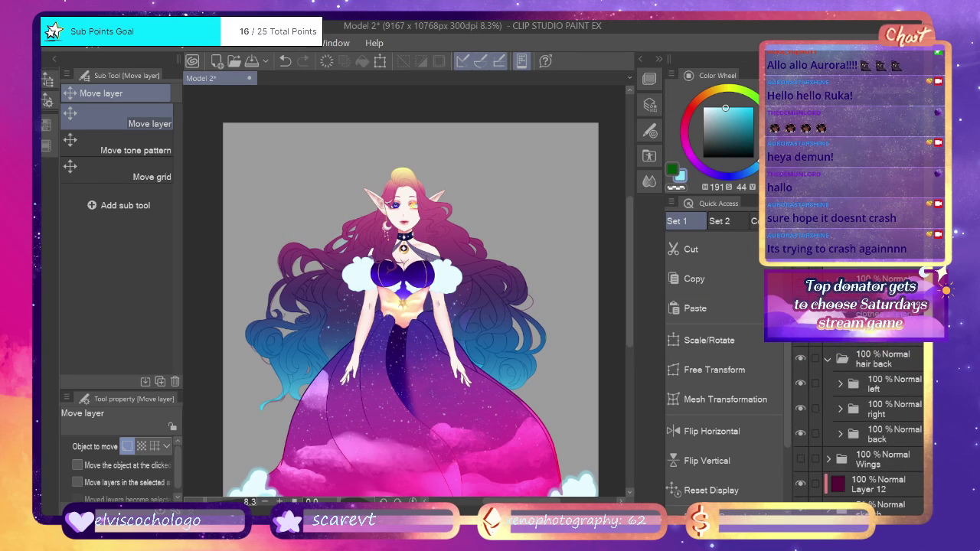
pyautogui.click(815, 358)
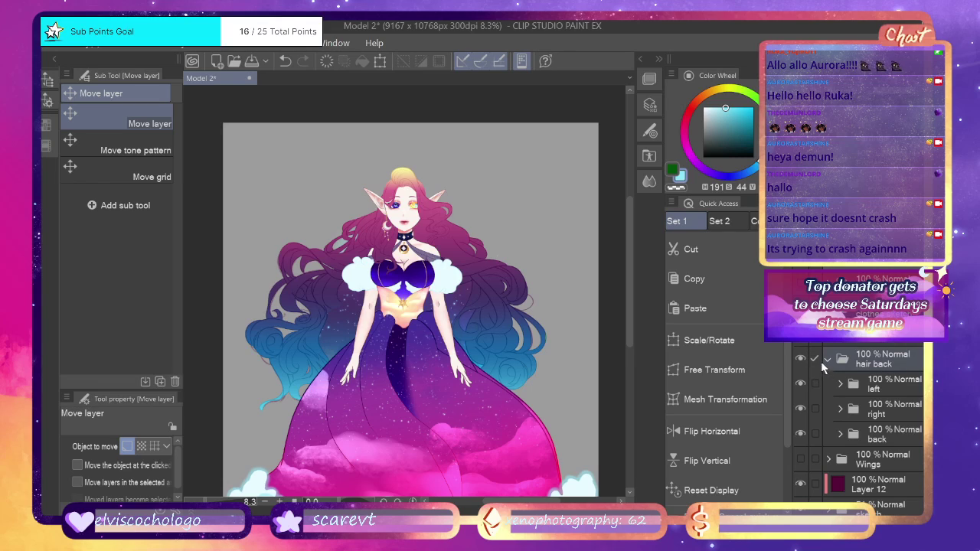
pyautogui.click(828, 360)
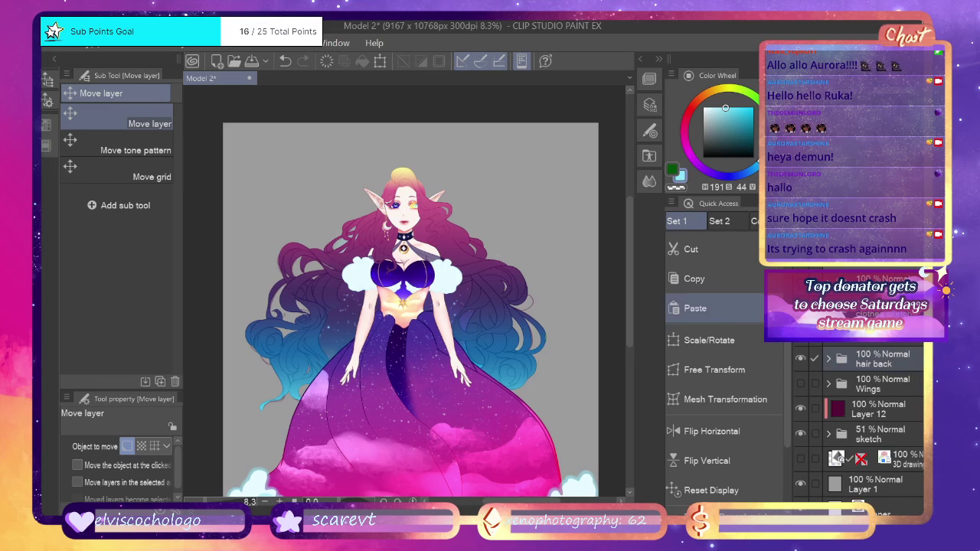
pyautogui.click(731, 280)
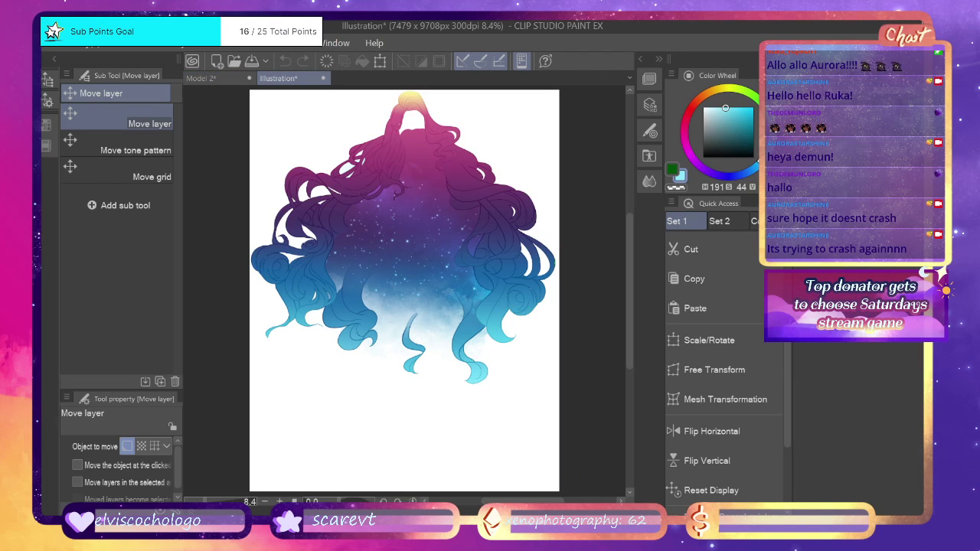
pyautogui.click(238, 79)
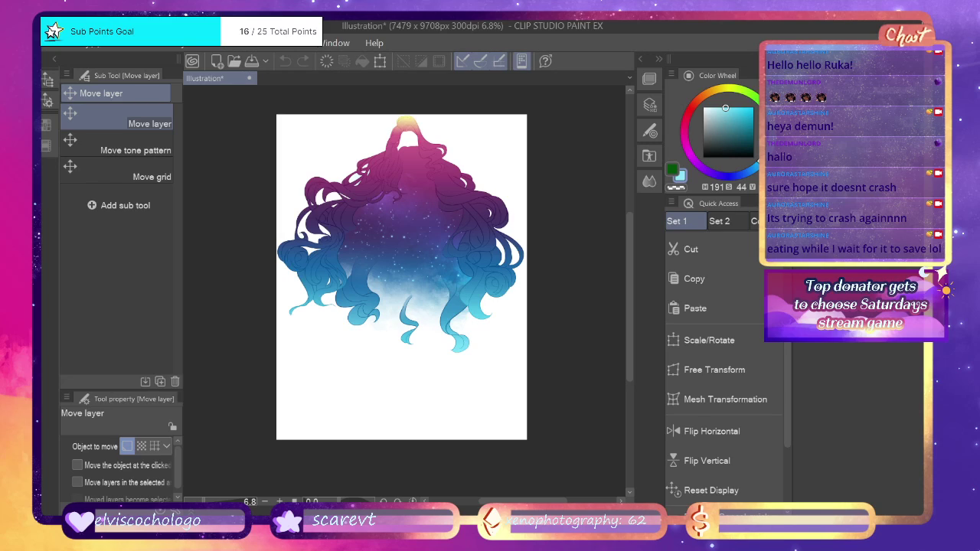
pyautogui.scroll(1, 401, 277)
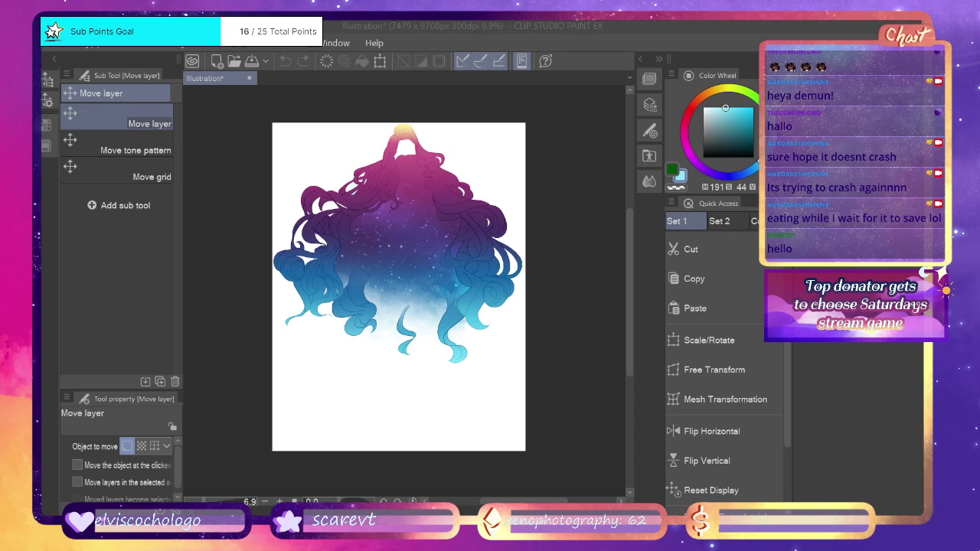
# Set the secondary drawing color to a light purple with hue 273 and saturation 31.
pyautogui.scroll(-1, 401, 253)
pyautogui.scroll(4, 401, 252)
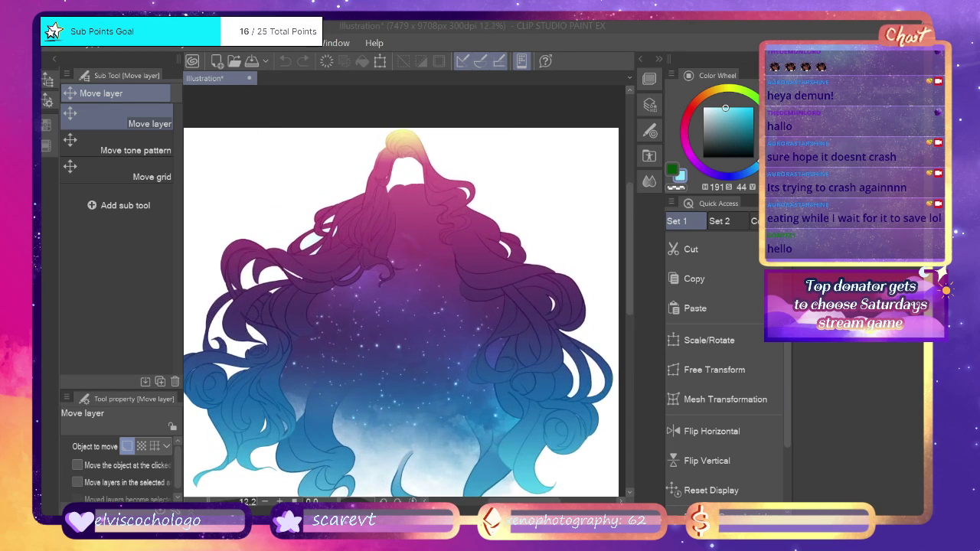
pyautogui.scroll(1, 402, 312)
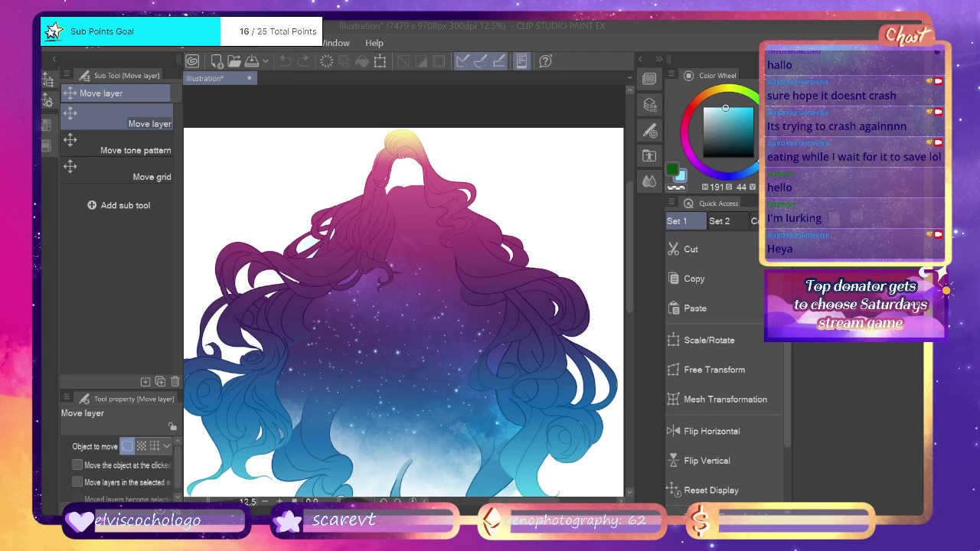
pyautogui.scroll(2, 422, 127)
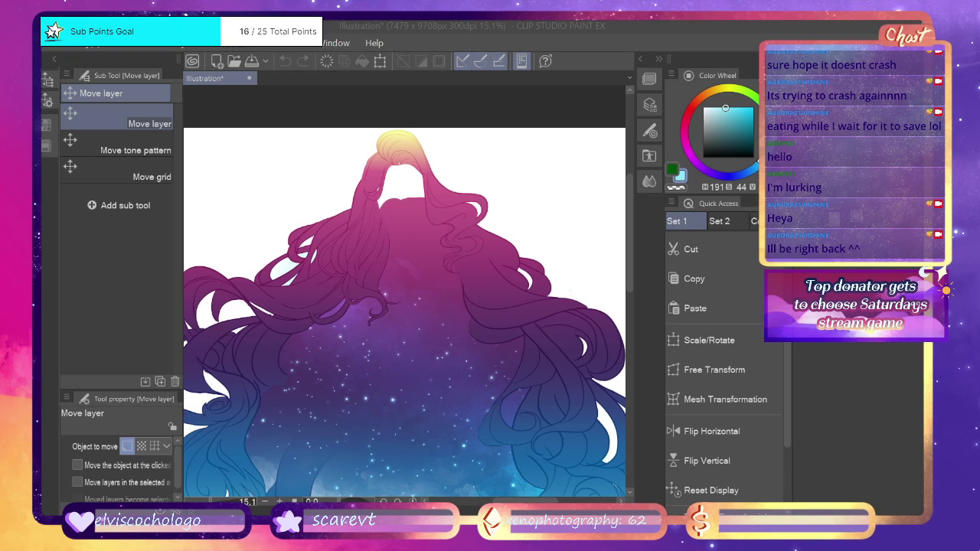
pyautogui.click(705, 169)
pyautogui.moveTo(726, 115)
pyautogui.mouseDown()
pyautogui.moveTo(731, 108)
pyautogui.moveTo(720, 114)
pyautogui.mouseUp()
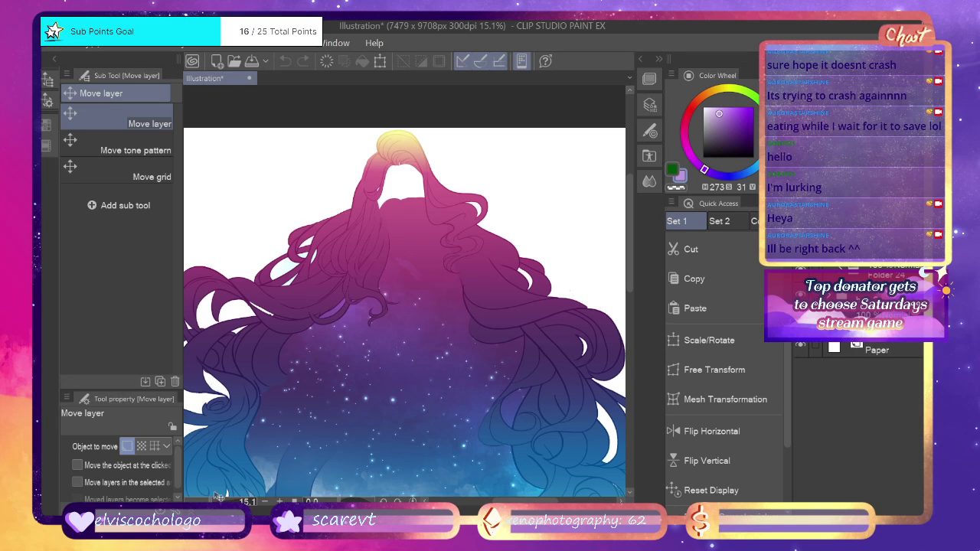
pyautogui.moveTo(215, 502); pyautogui.dragTo(220, 501)
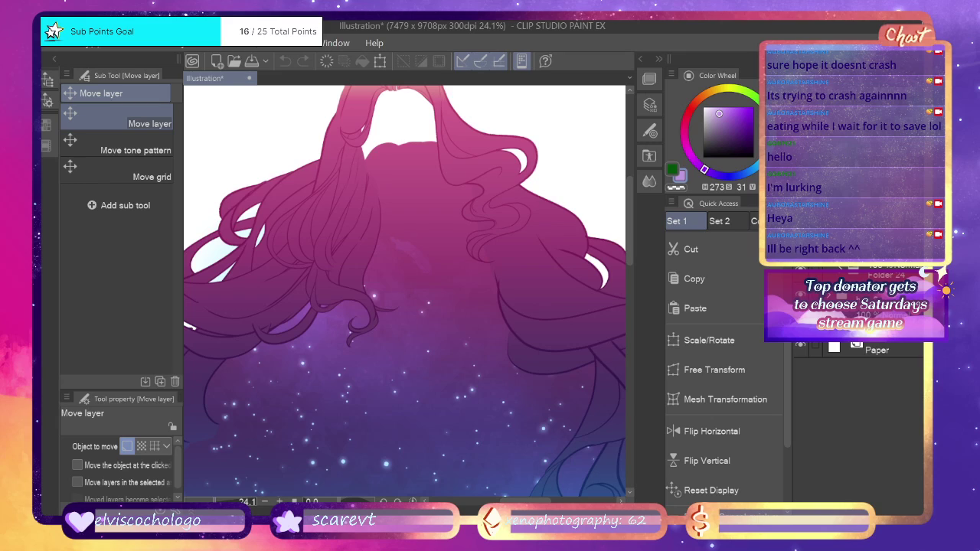
# Open the left folder inside hair back and merge Folder 58's two gradient layers down into Layer 277 and Layer 278.
pyautogui.scroll(2, 405, 291)
pyautogui.click(829, 319)
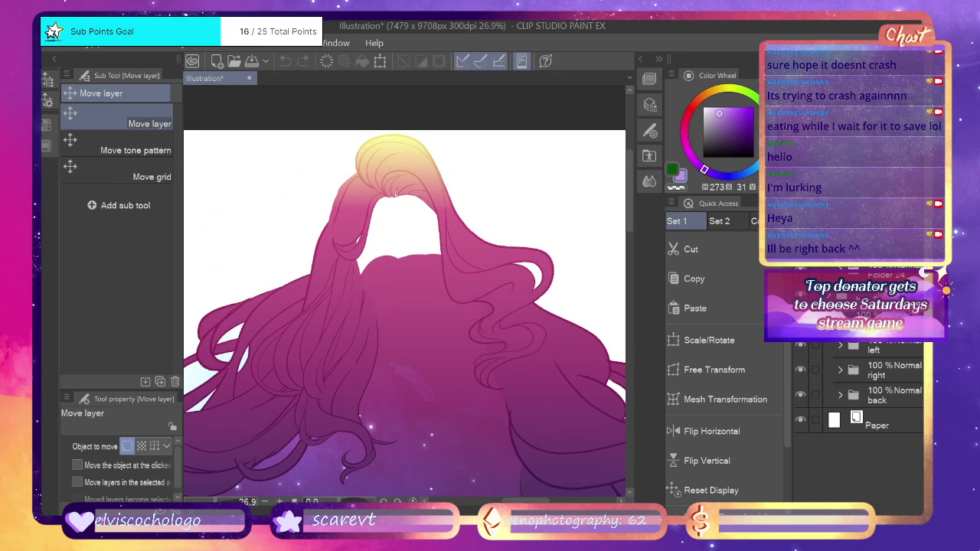
pyautogui.click(841, 346)
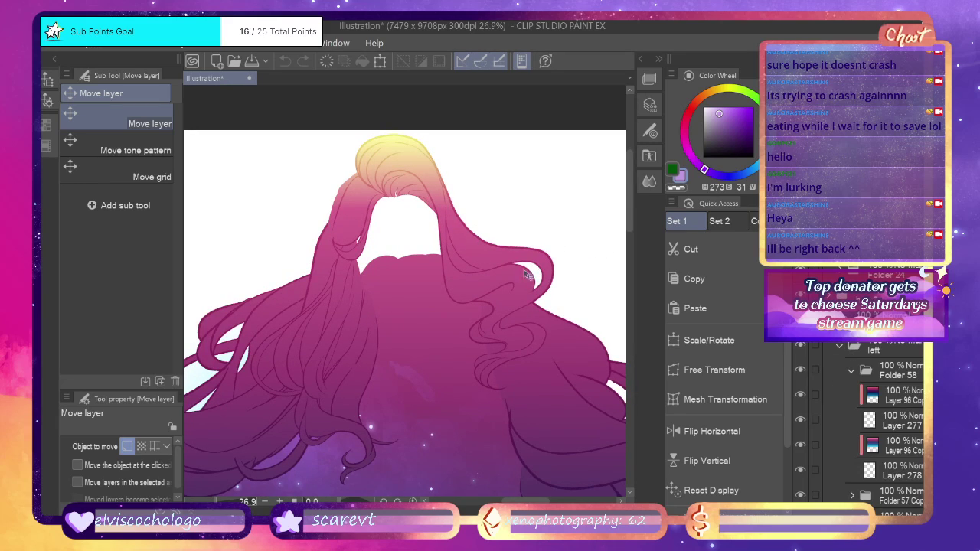
pyautogui.click(902, 394)
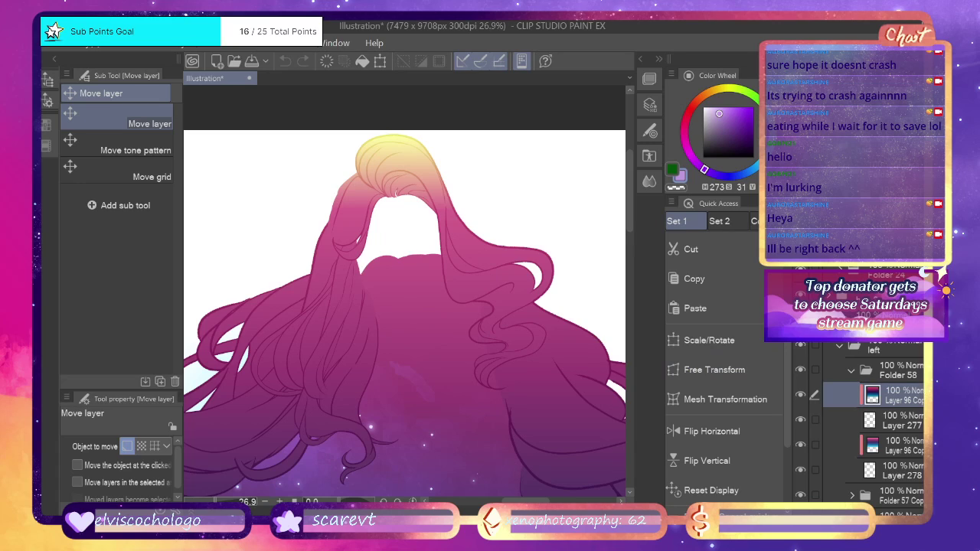
pyautogui.hotkey('ctrl', 'e')
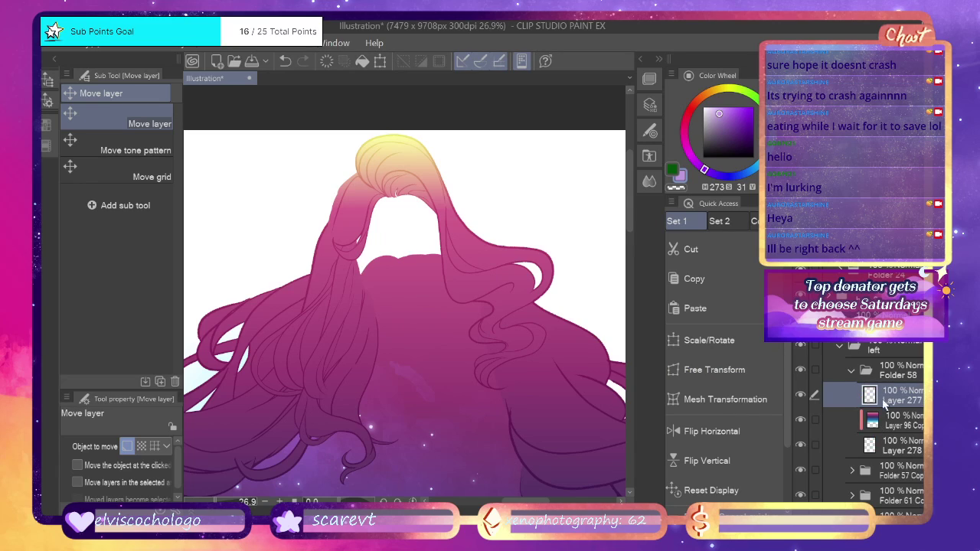
pyautogui.scroll(-4, 873, 429)
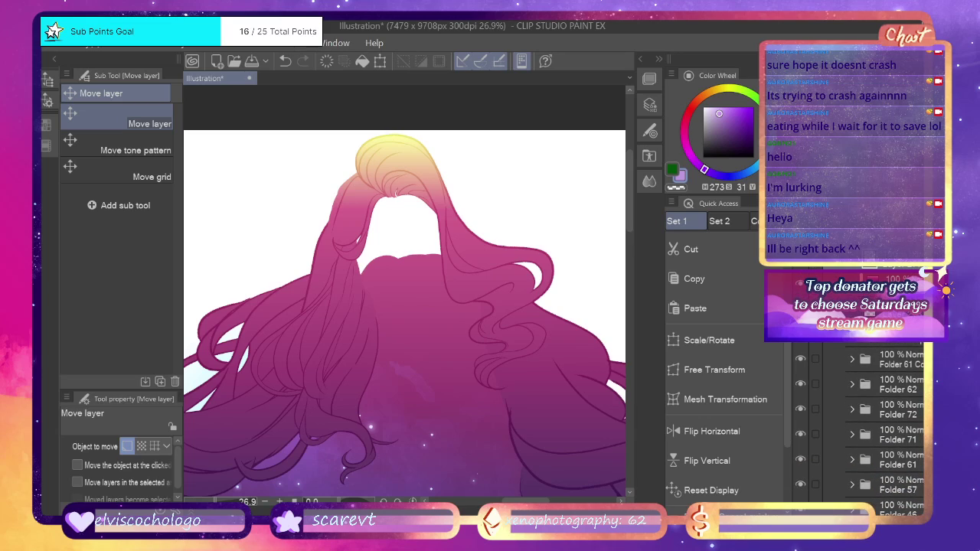
pyautogui.click(898, 280)
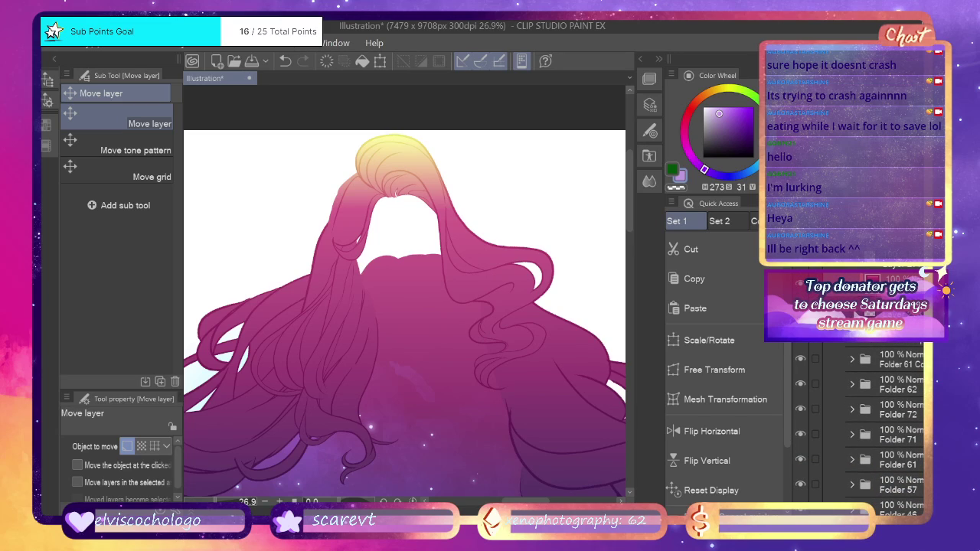
# Merge the two gradient layers in Folder 57 Copy down into Layer 276 Copy and Layer 275 Copy.
pyautogui.scroll(1, 888, 343)
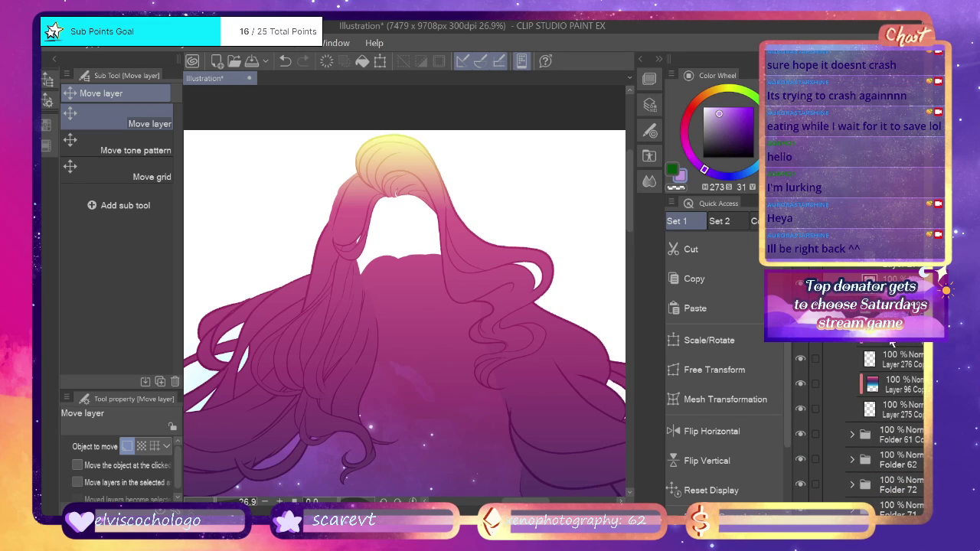
pyautogui.click(894, 344)
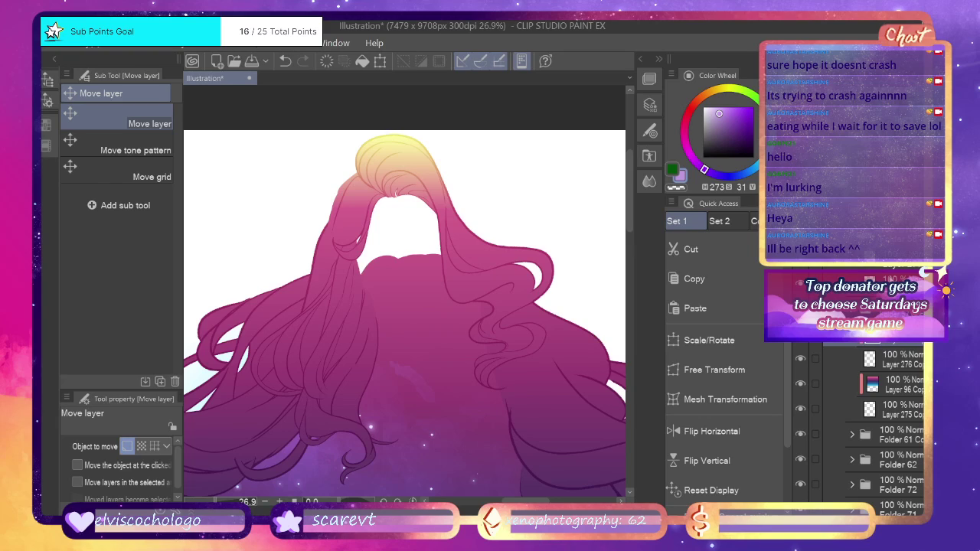
pyautogui.hotkey('ctrl', 'e')
pyautogui.click(871, 385)
pyautogui.click(901, 364)
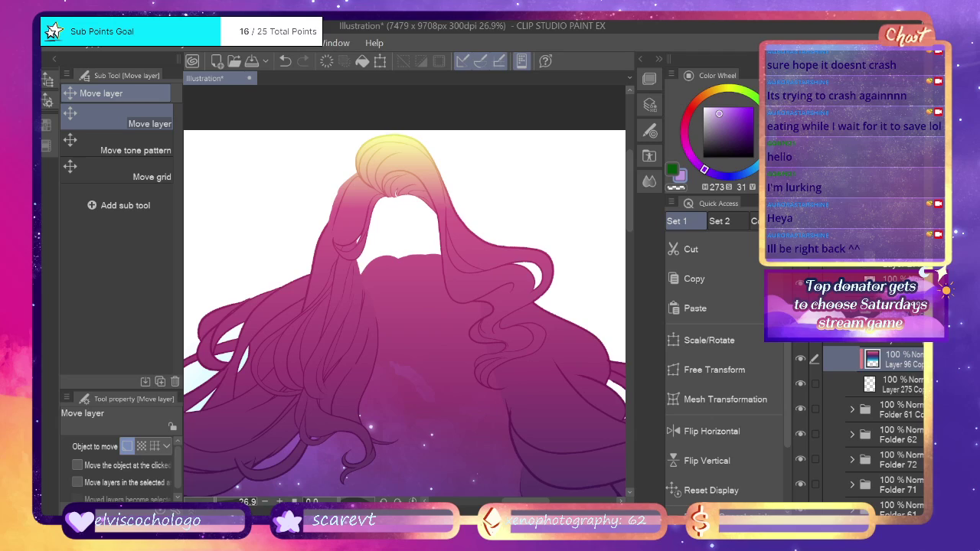
pyautogui.press('Delete')
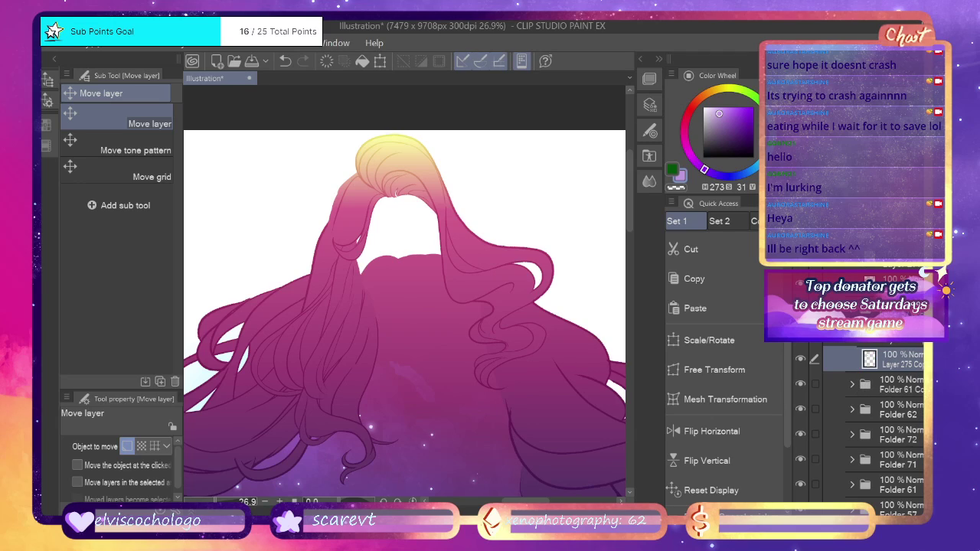
# Merge the gradient layers in Folder 61 Copy down into Layer 284 Copy and Layer 283 Copy, and collapse and hide the folder.
pyautogui.click(852, 385)
pyautogui.click(900, 409)
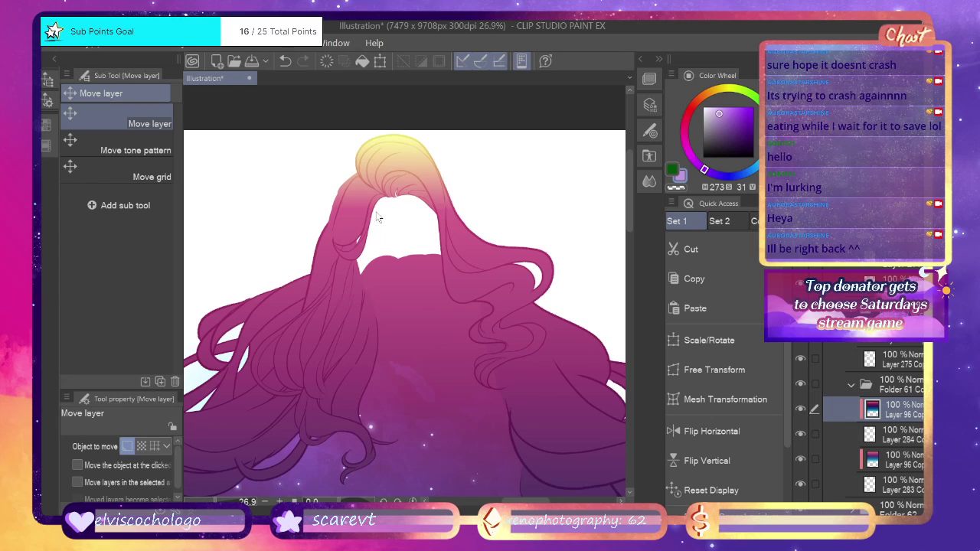
pyautogui.hotkey('ctrl', 'e')
pyautogui.scroll(-1, 420, 210)
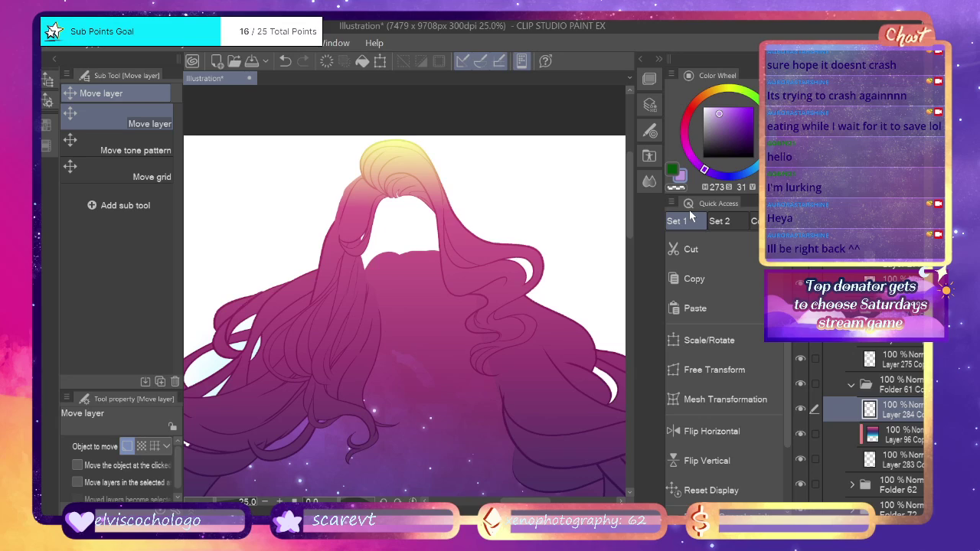
pyautogui.click(900, 435)
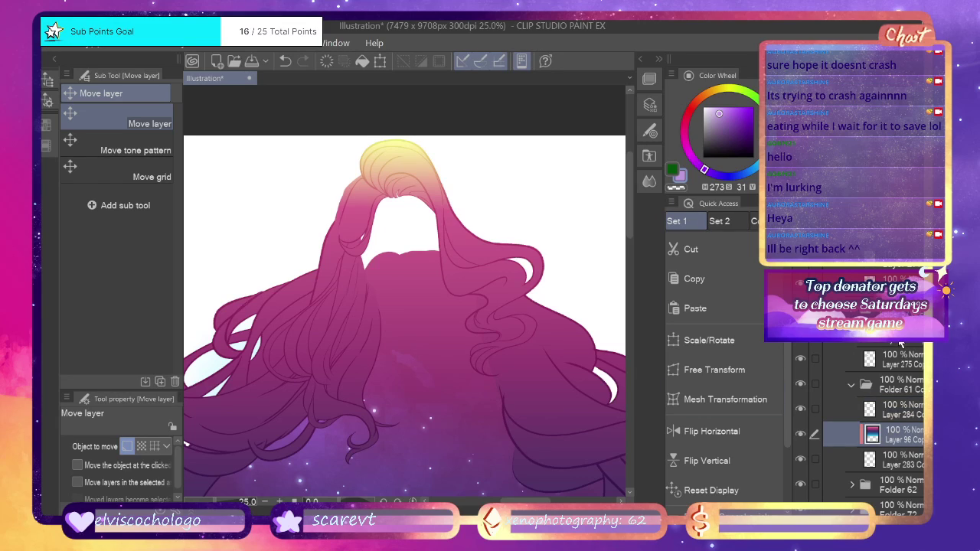
pyautogui.hotkey('ctrl', 'e')
pyautogui.scroll(-2, 851, 346)
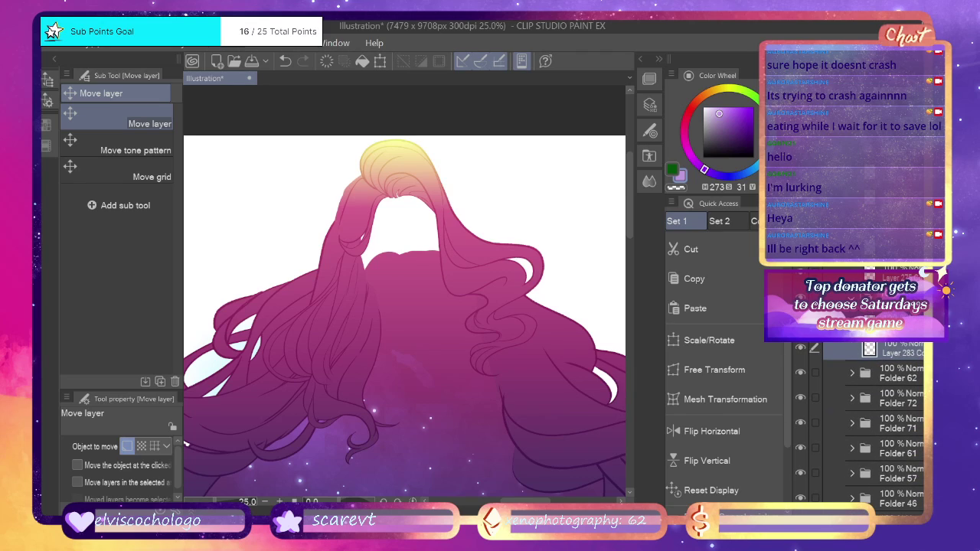
pyautogui.scroll(-2, 873, 422)
pyautogui.scroll(-2, 881, 421)
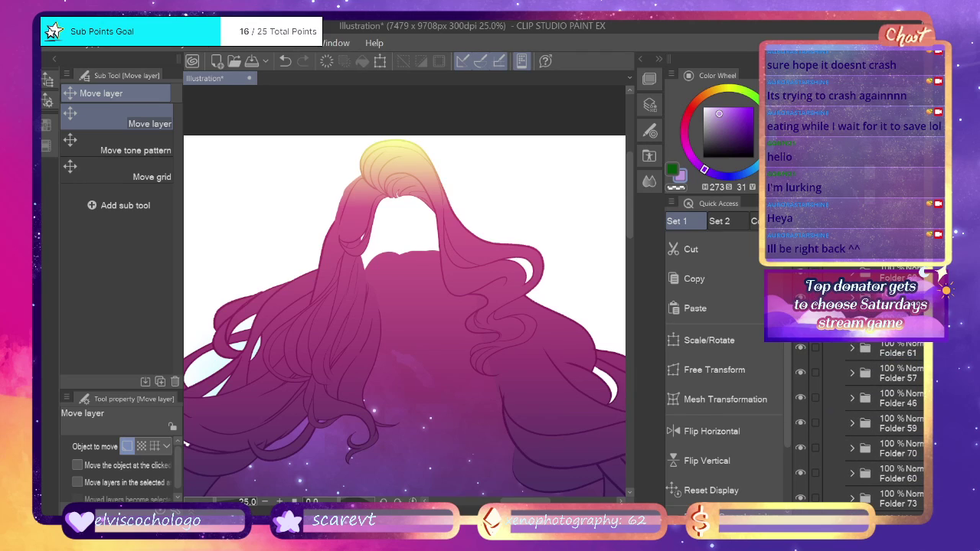
pyautogui.scroll(1, 881, 421)
pyautogui.scroll(-2, 880, 421)
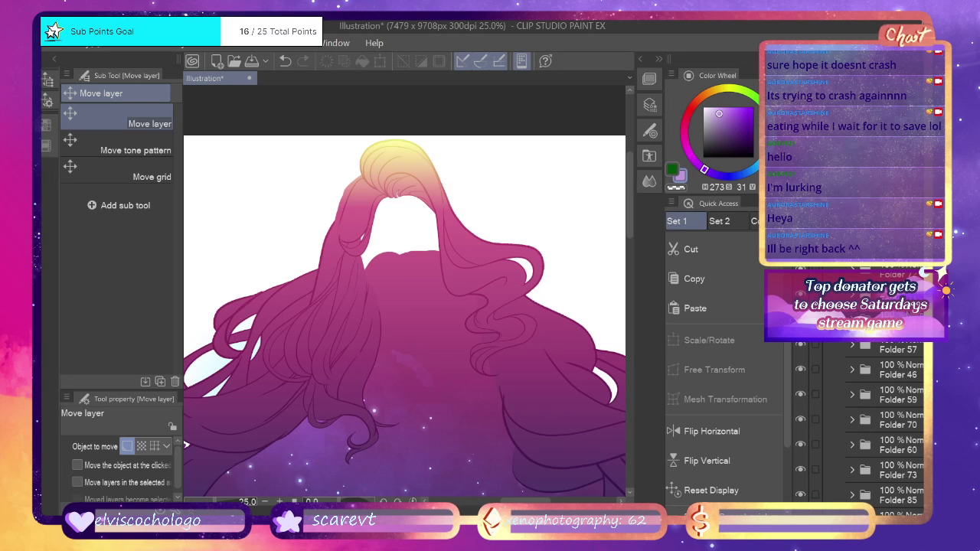
# Merge each gradient layer in Folder 62 into the strand layer beneath it, and collapse and hide the folder.
pyautogui.scroll(-3, 264, 252)
pyautogui.scroll(-1, 372, 287)
pyautogui.scroll(2, 375, 316)
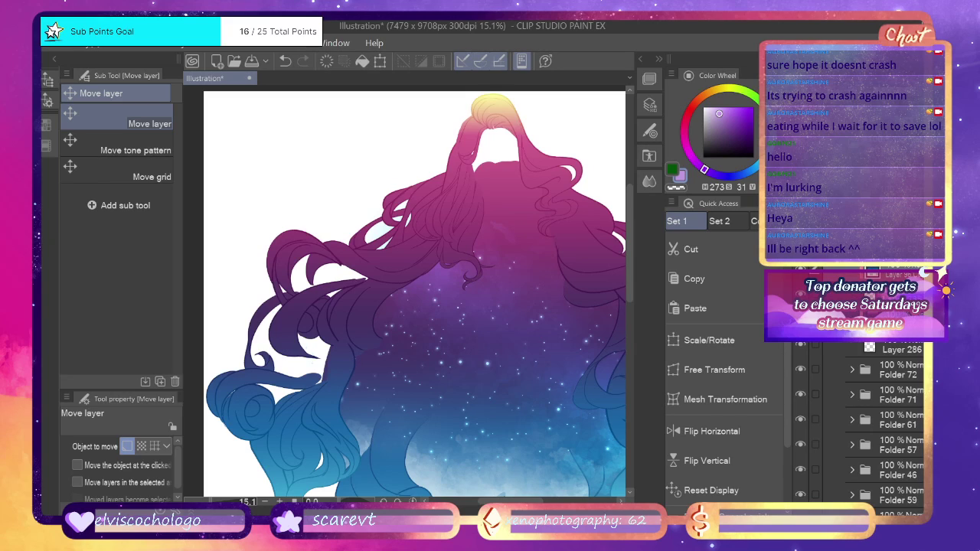
pyautogui.scroll(-1, 866, 421)
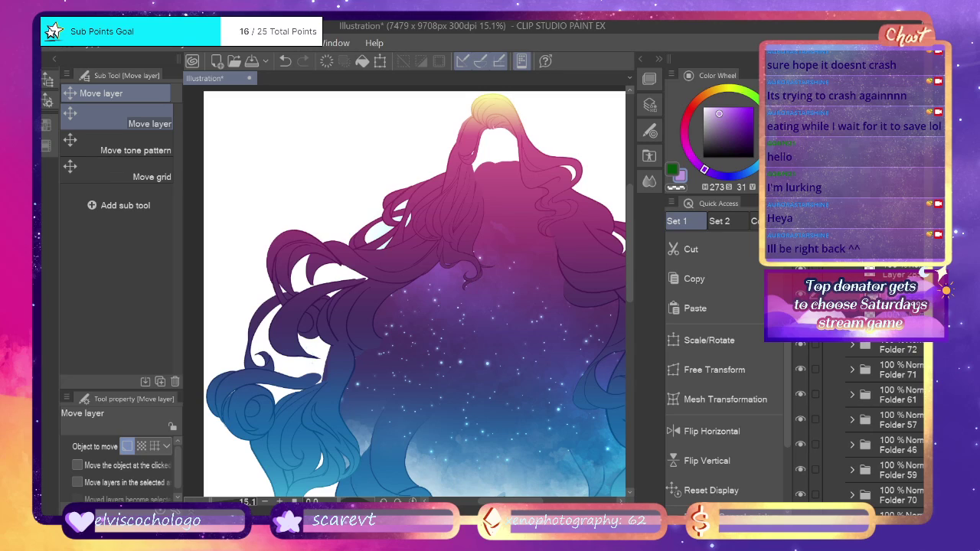
pyautogui.scroll(-1, 881, 421)
pyautogui.click(800, 294)
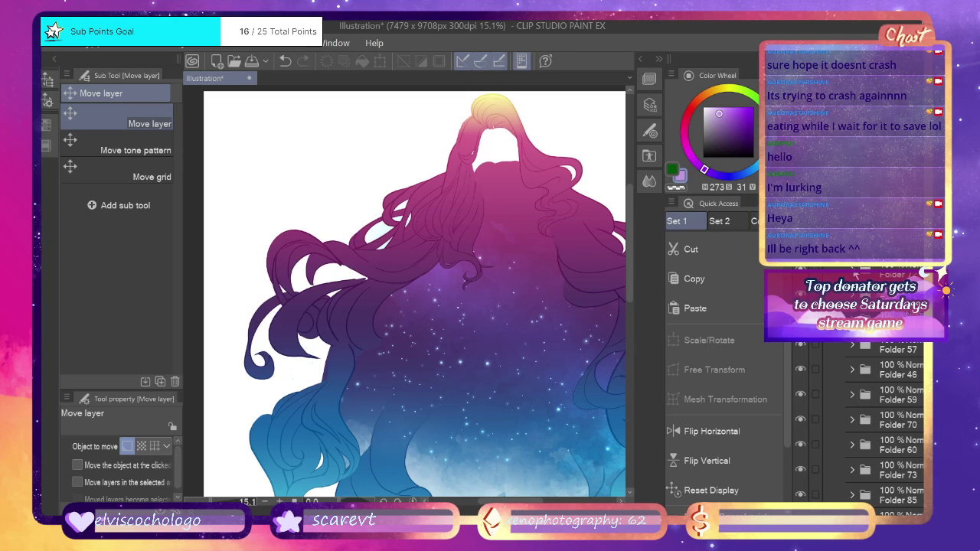
# Merge each gradient layer in Folder 72 into the strand layer beneath it, and collapse and hide the folder.
pyautogui.scroll(2, 881, 421)
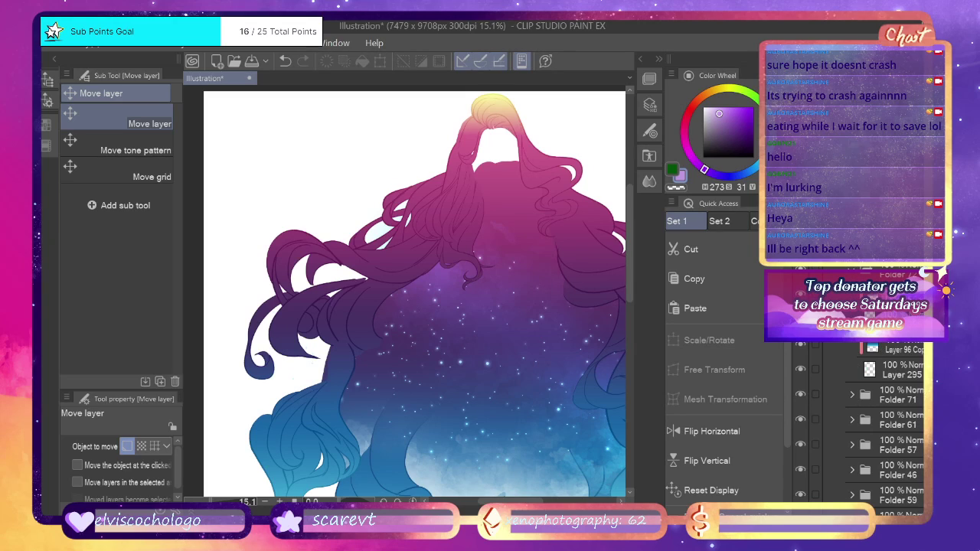
pyautogui.click(886, 320)
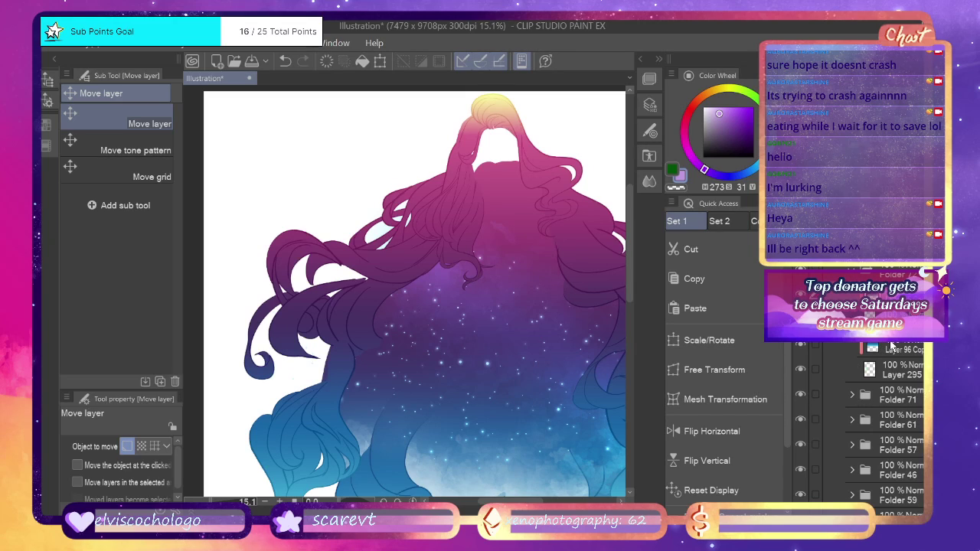
pyautogui.scroll(-1, 888, 421)
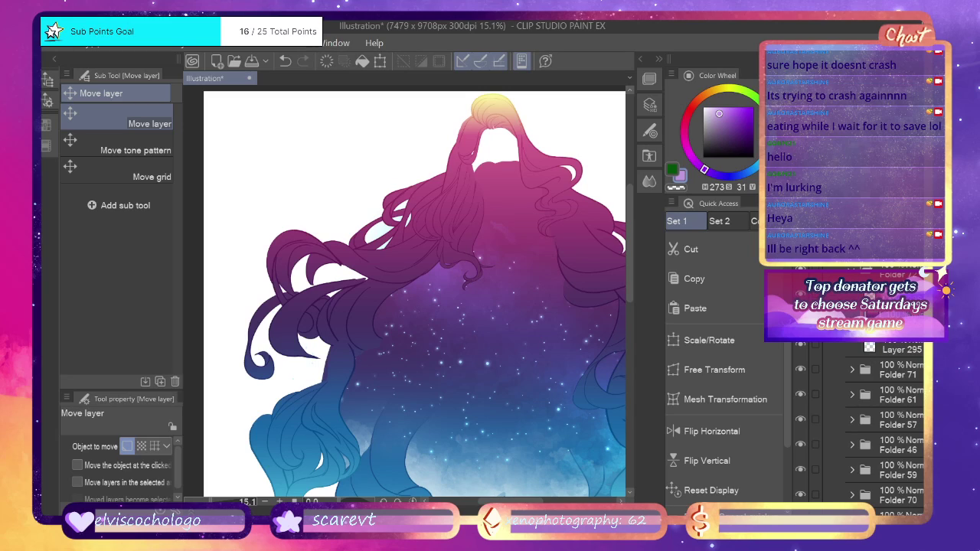
pyautogui.scroll(-1, 889, 421)
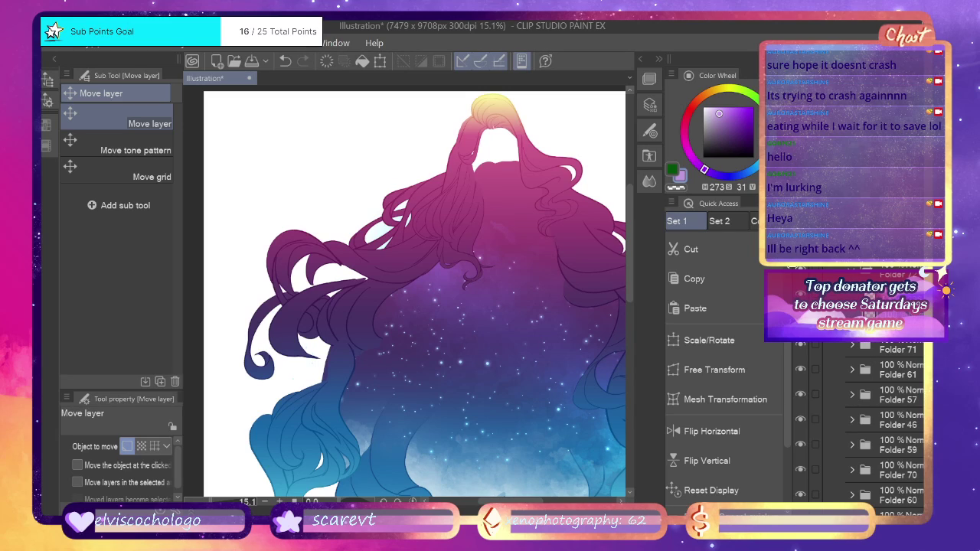
pyautogui.click(801, 271)
pyautogui.click(851, 273)
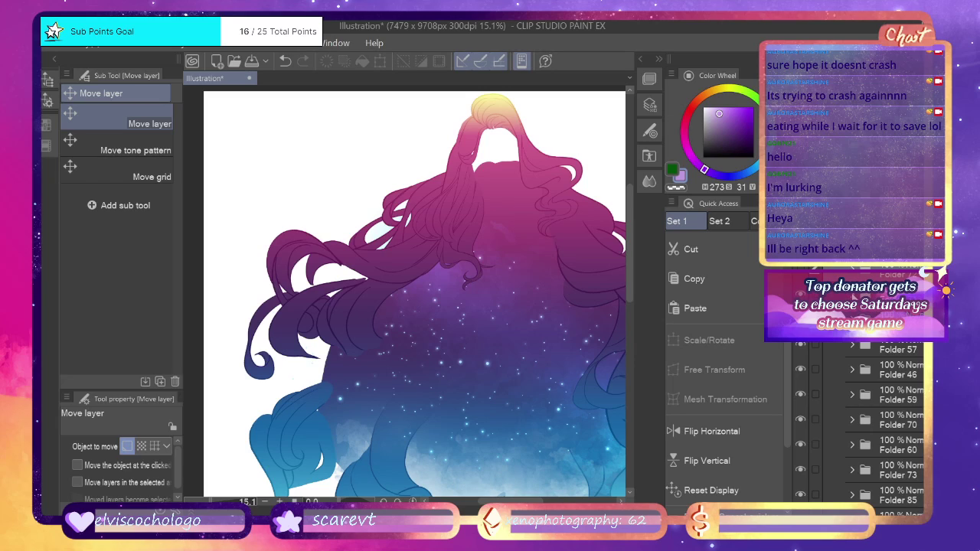
# Merge the two gradient layers in Folder 71 down into Layer 294 and Layer 293, and collapse and hide the folder.
pyautogui.scroll(4, 852, 297)
pyautogui.click(884, 297)
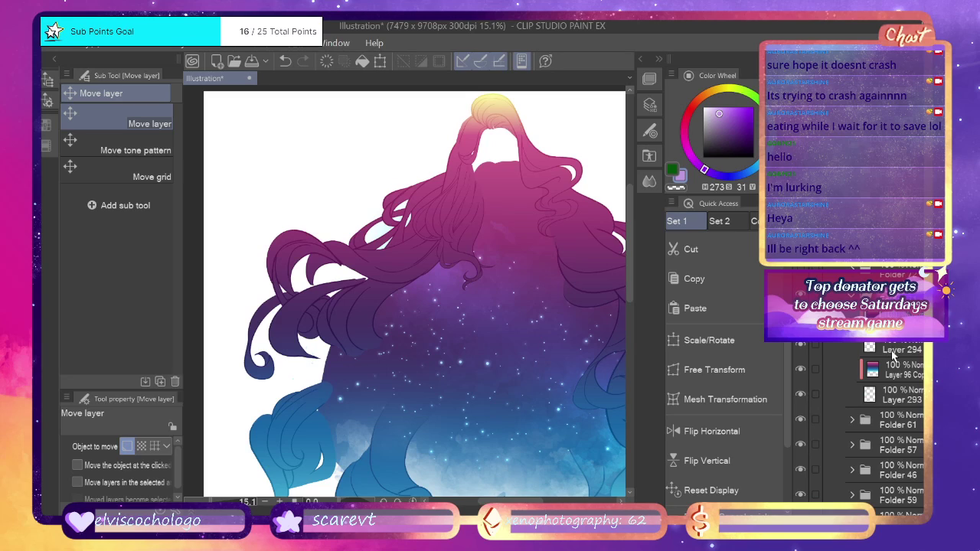
pyautogui.scroll(-1, 893, 354)
pyautogui.click(893, 354)
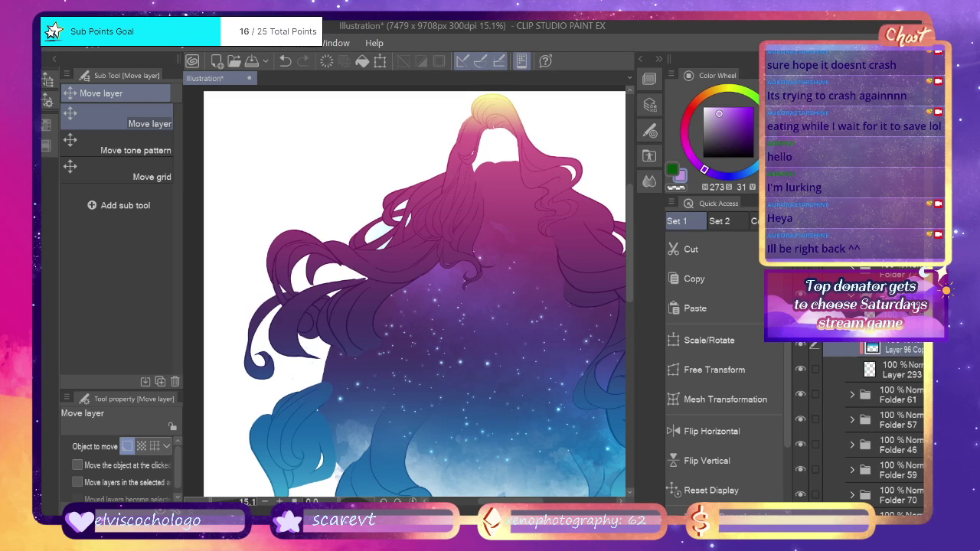
pyautogui.hotkey('ctrl', 'e')
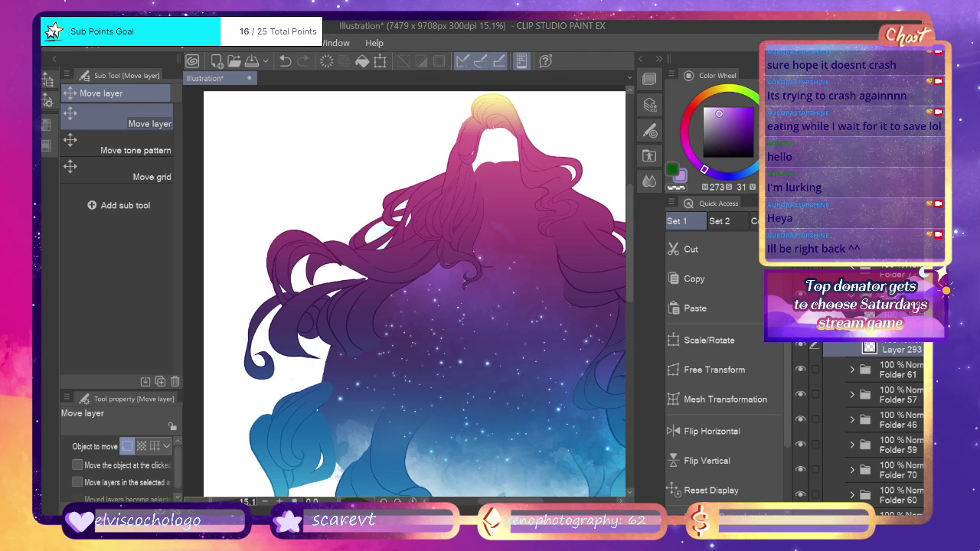
pyautogui.scroll(-2, 881, 422)
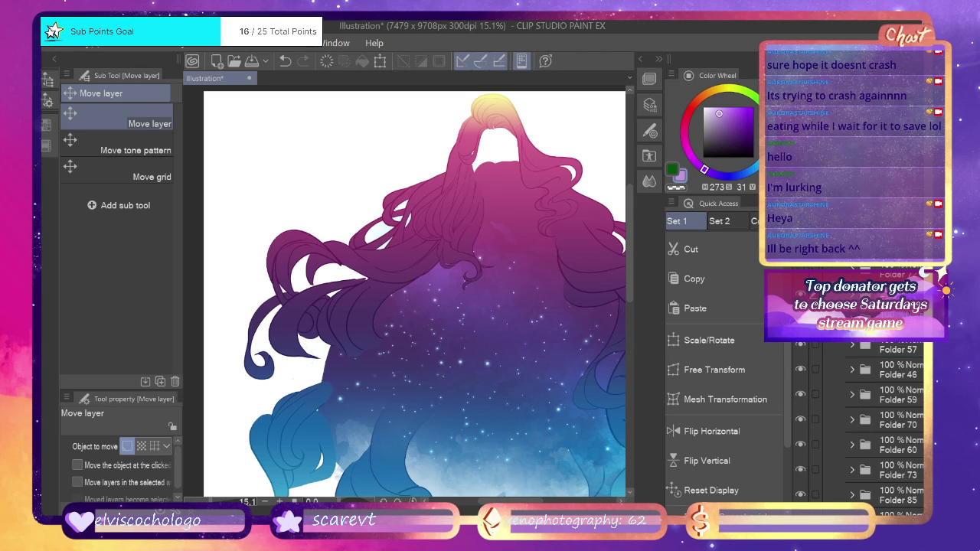
pyautogui.click(800, 294)
# Merge the gradient layers in the folder above Folder 57 down into Layer 284 and Layer 283, and collapse and hide the folder.
pyautogui.click(883, 321)
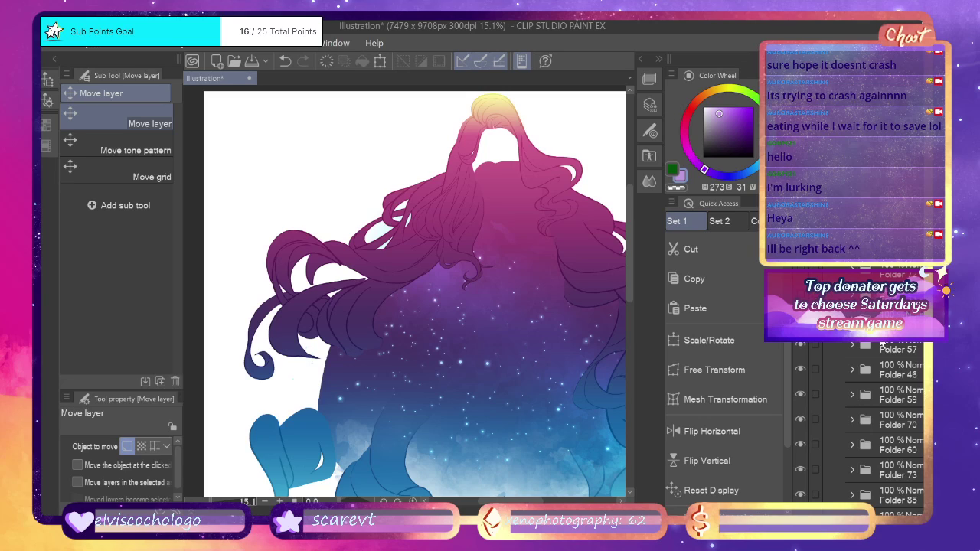
pyautogui.click(852, 320)
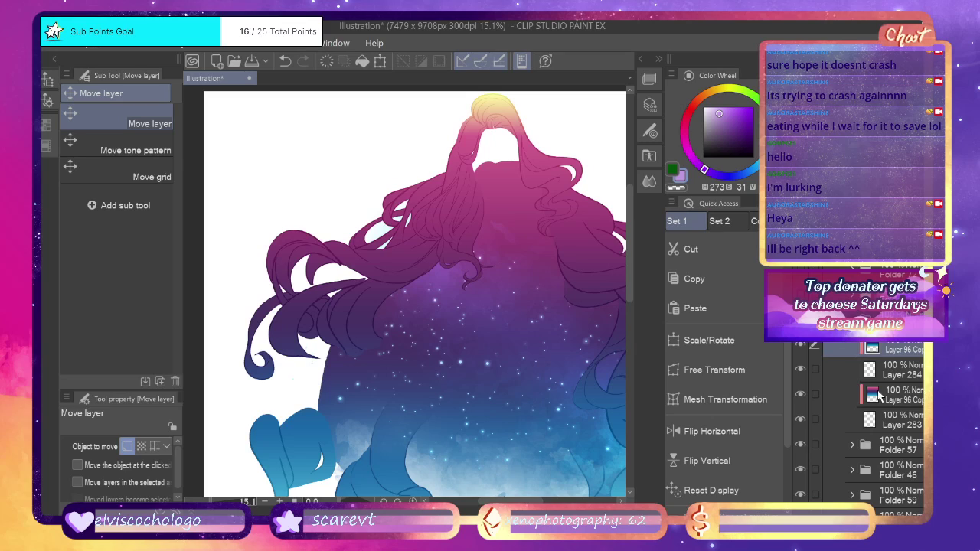
pyautogui.hotkey('ctrl', 'e')
pyautogui.click(888, 371)
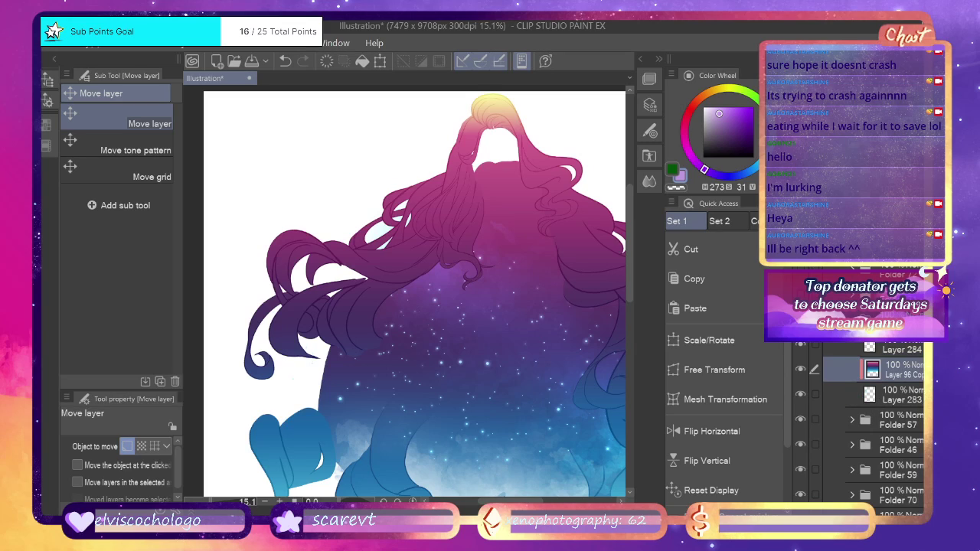
pyautogui.press('Delete')
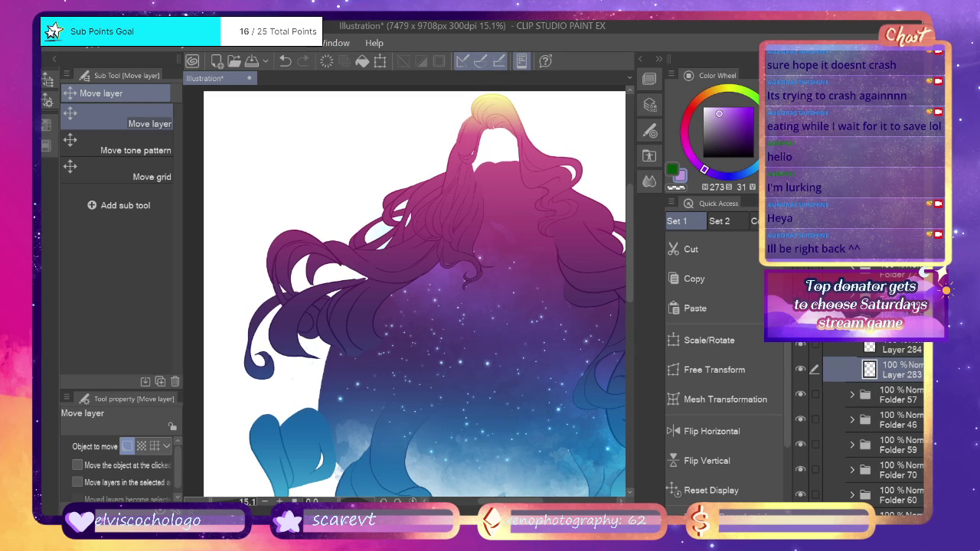
pyautogui.click(852, 322)
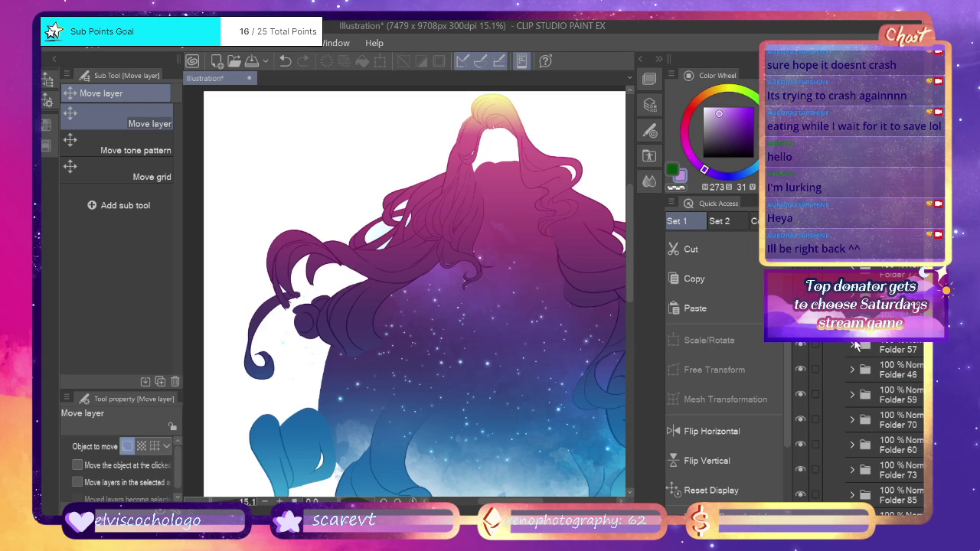
# Merge the two gradient layers in Folder 57 down into Layer 276 and Layer 275, and collapse and hide the folder.
pyautogui.click(853, 346)
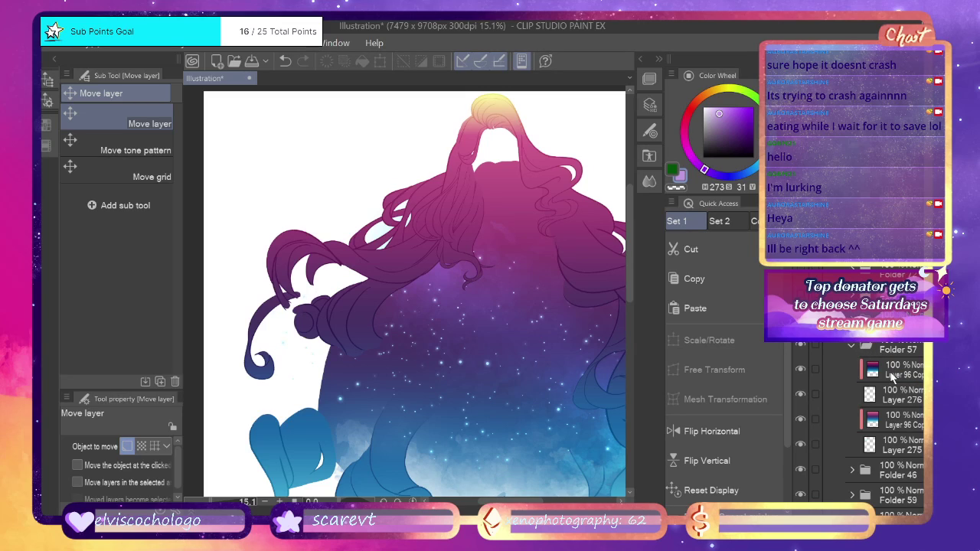
pyautogui.click(873, 366)
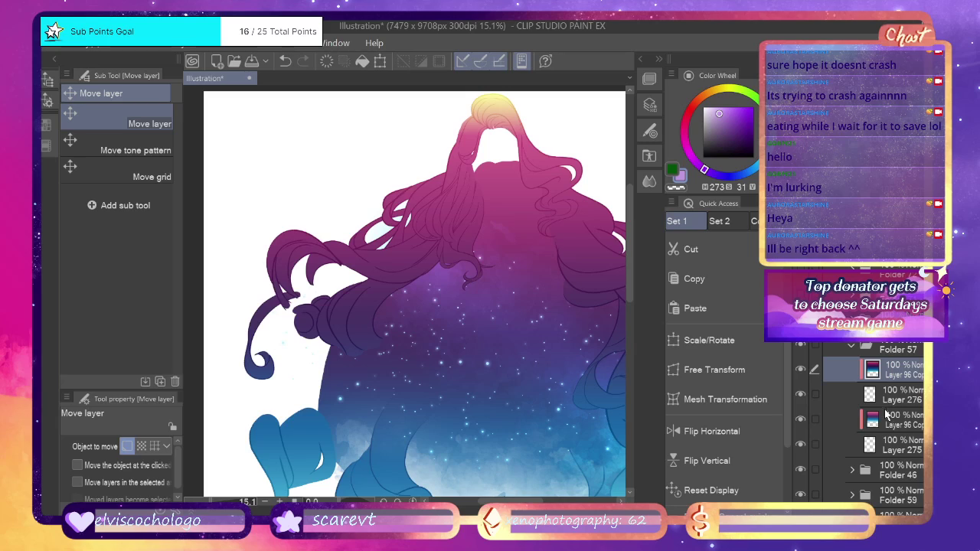
pyautogui.press('Delete')
pyautogui.click(886, 400)
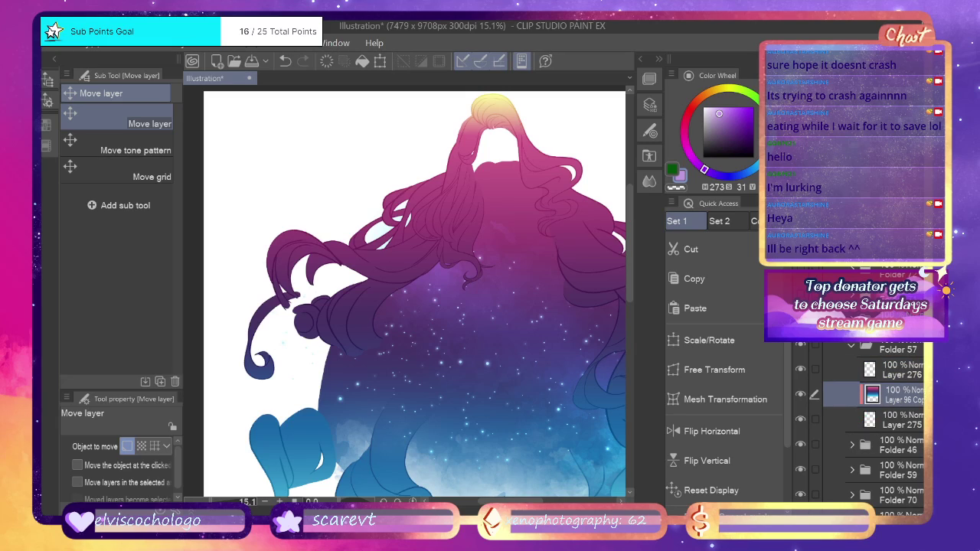
pyautogui.press('Delete')
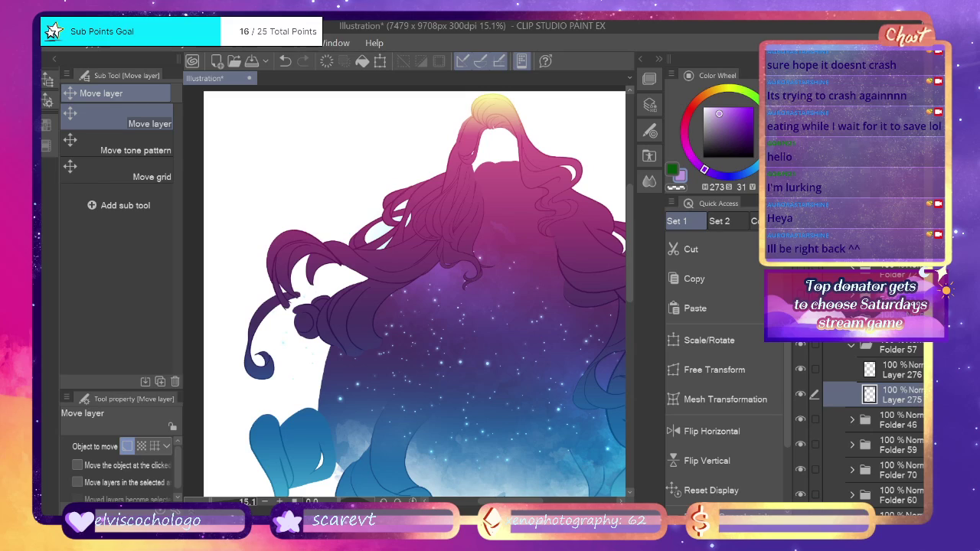
pyautogui.click(856, 349)
pyautogui.click(851, 347)
# Merge the two gradient layers in Folder 46 down into Layer 274 and Layer 273, and hide the folder.
pyautogui.scroll(-2, 859, 345)
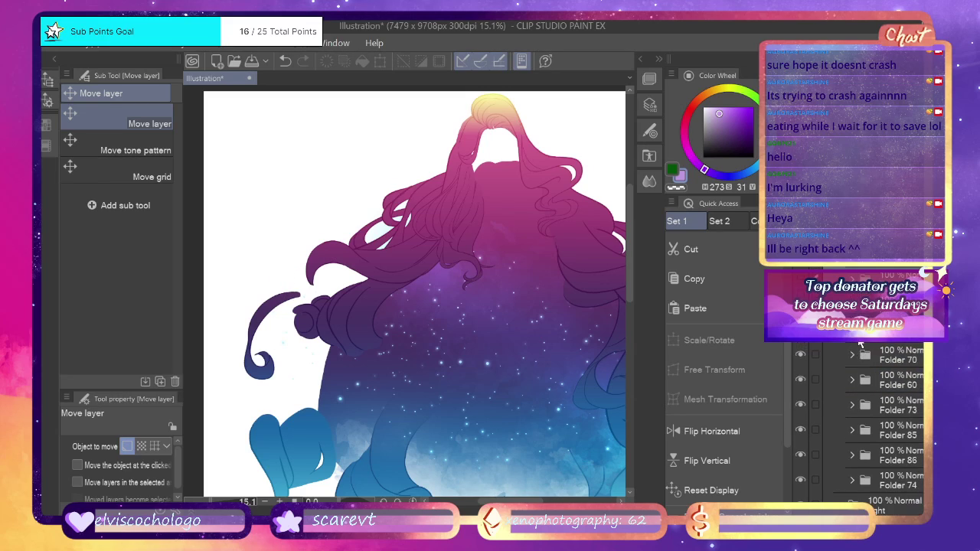
pyautogui.click(852, 304)
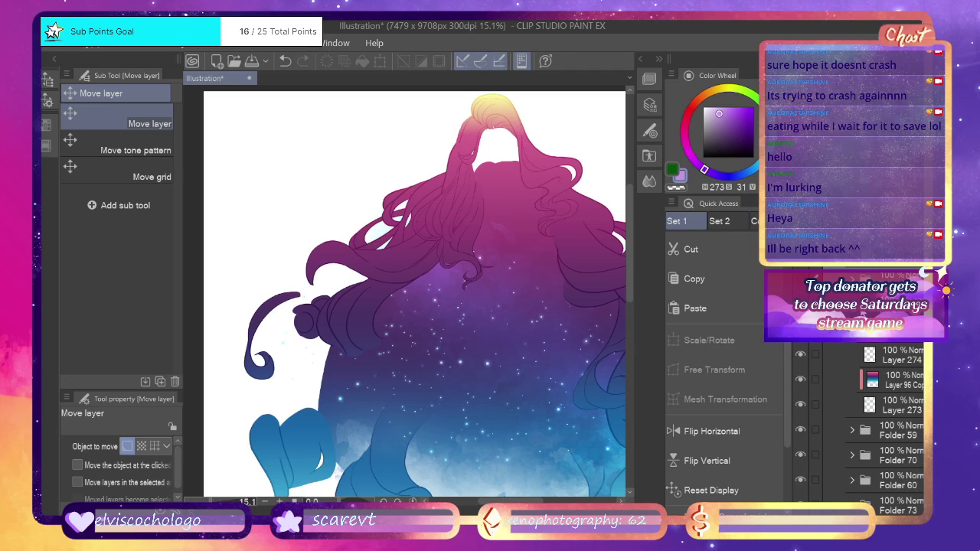
pyautogui.click(893, 330)
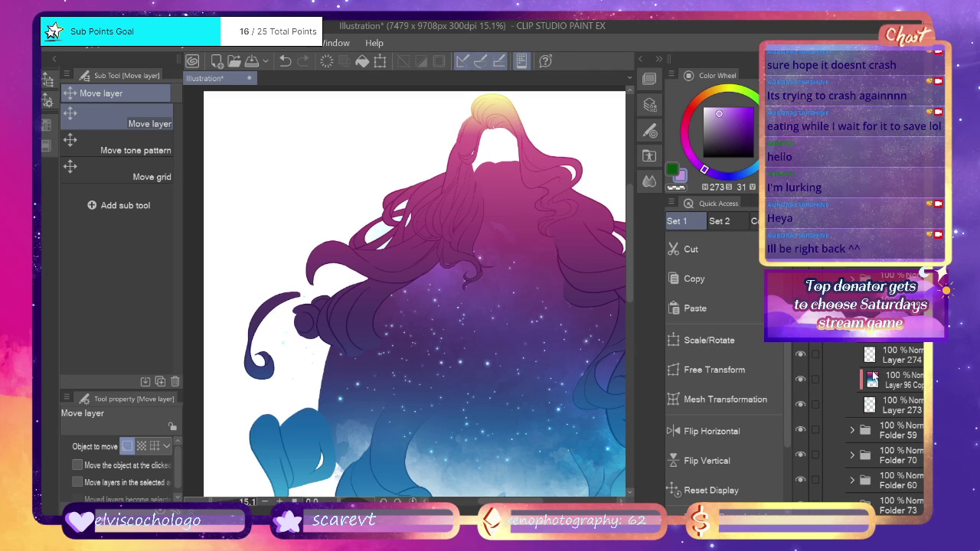
pyautogui.scroll(-1, 871, 379)
pyautogui.click(881, 355)
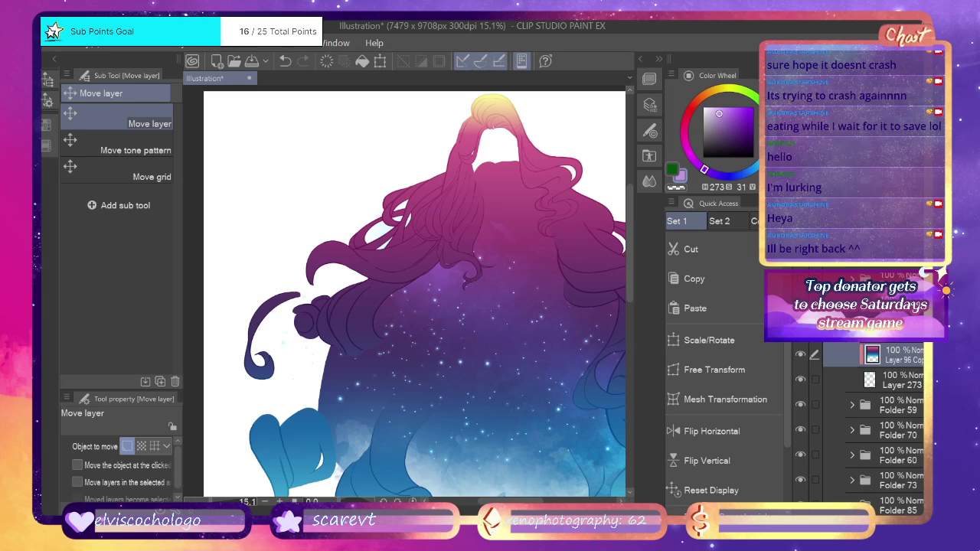
pyautogui.hotkey('ctrl', 'e')
pyautogui.click(800, 355)
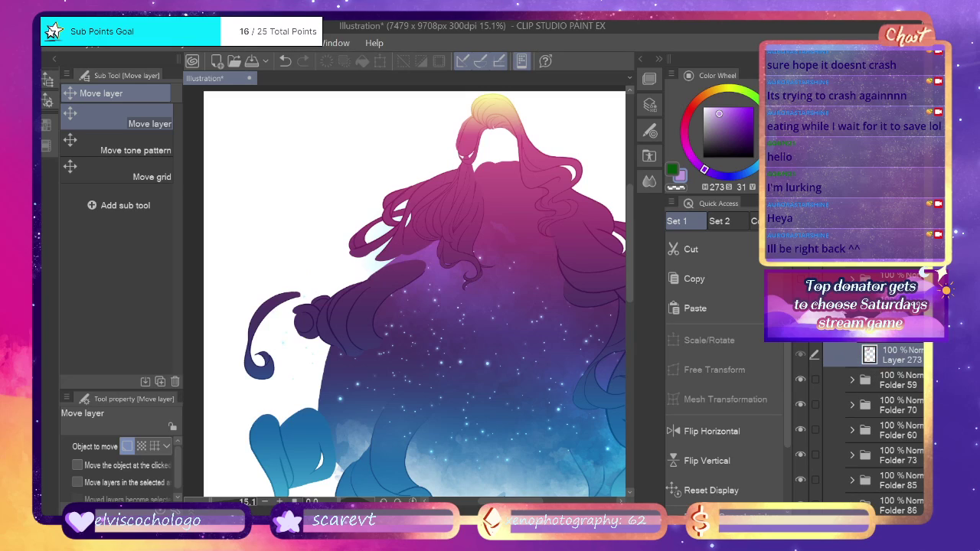
# Merge each gradient layer in Folder 59 down into Layer 280 and Layer 279, and collapse and hide the folder.
pyautogui.scroll(-2, 855, 363)
pyautogui.click(880, 330)
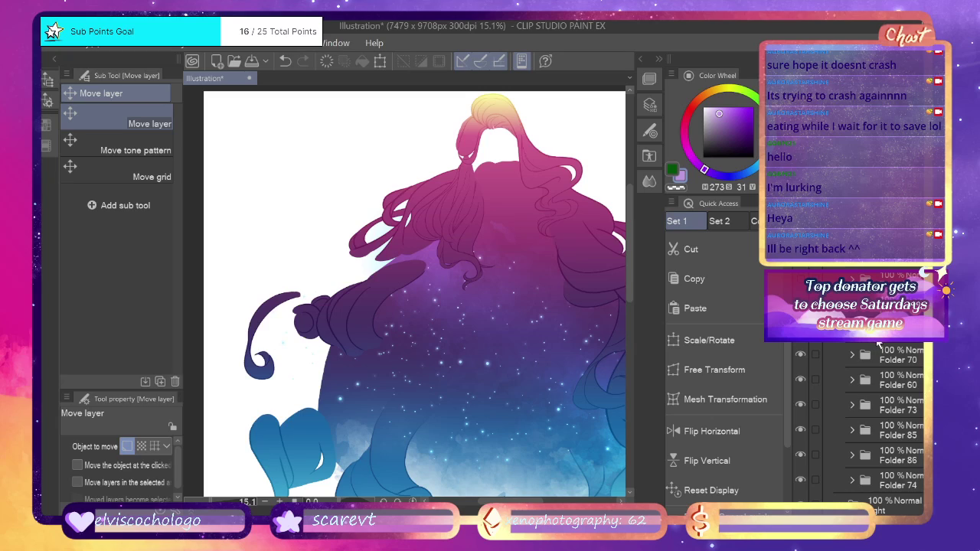
pyautogui.scroll(3, 881, 353)
pyautogui.click(877, 379)
pyautogui.click(895, 356)
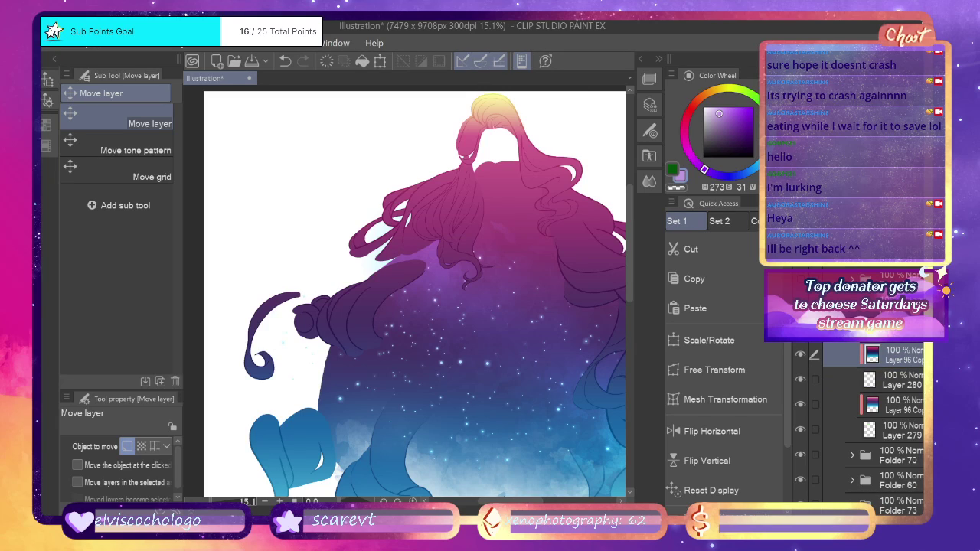
pyautogui.hotkey('ctrl', 'e')
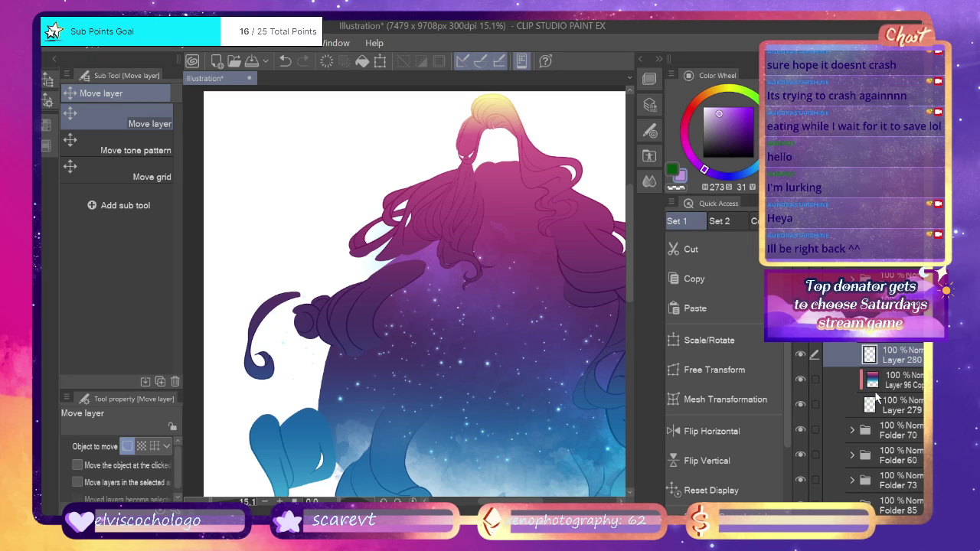
pyautogui.click(893, 383)
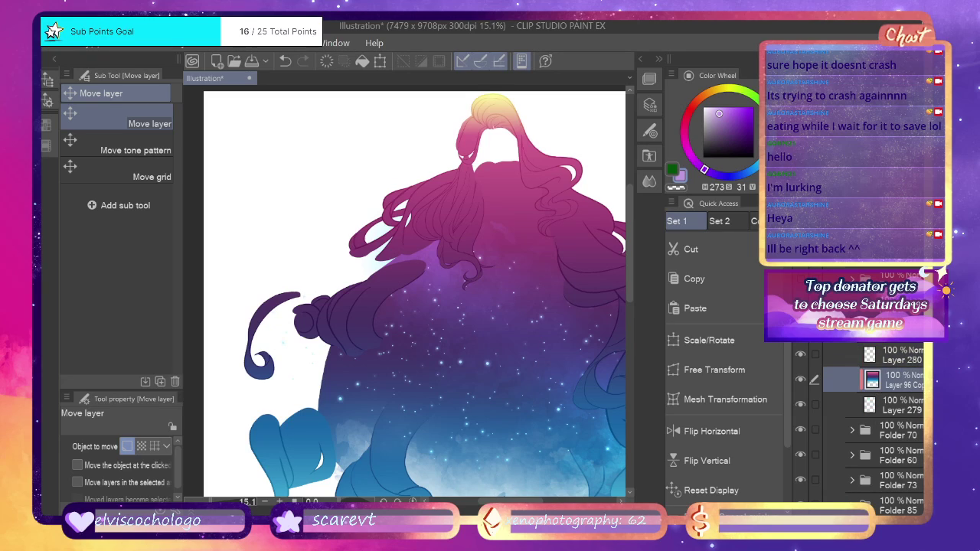
pyautogui.press('Delete')
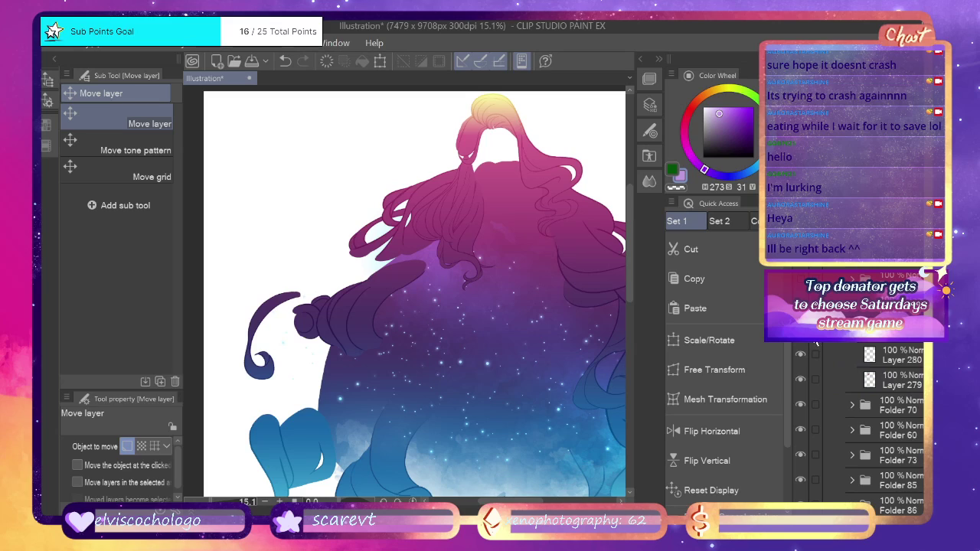
pyautogui.click(800, 329)
pyautogui.click(852, 329)
# Merge the gradient layers in Folder 70 down into Layer 292 and Layer 291.
pyautogui.scroll(-1, 852, 328)
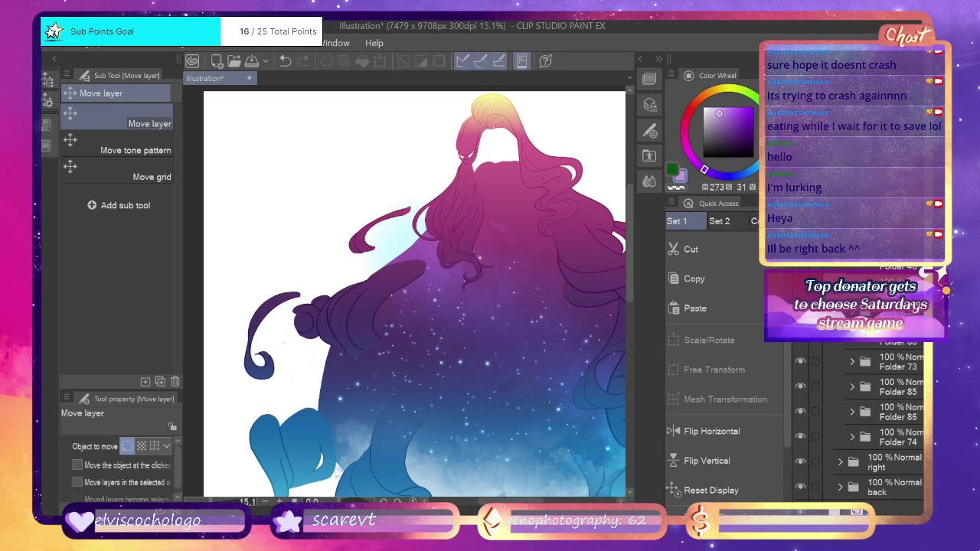
pyautogui.click(852, 313)
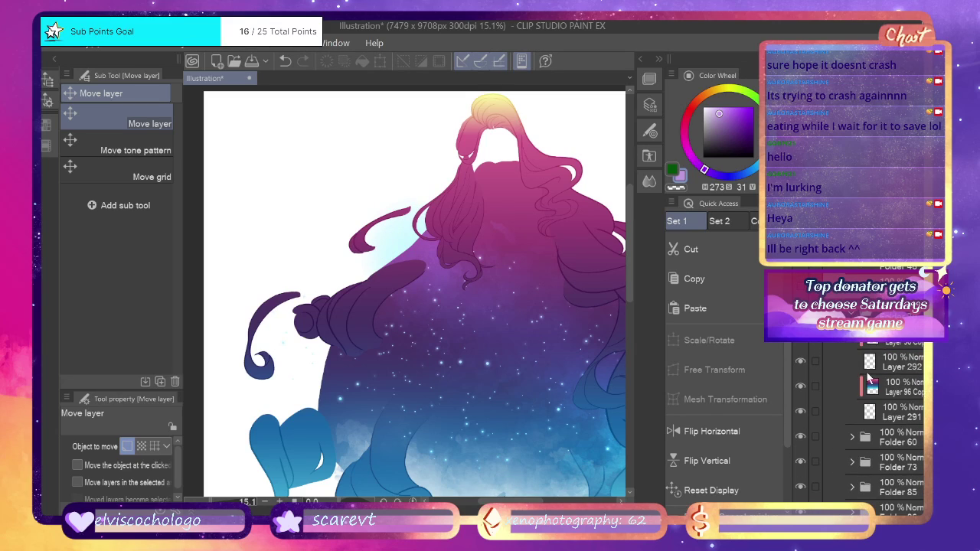
pyautogui.scroll(-2, 869, 372)
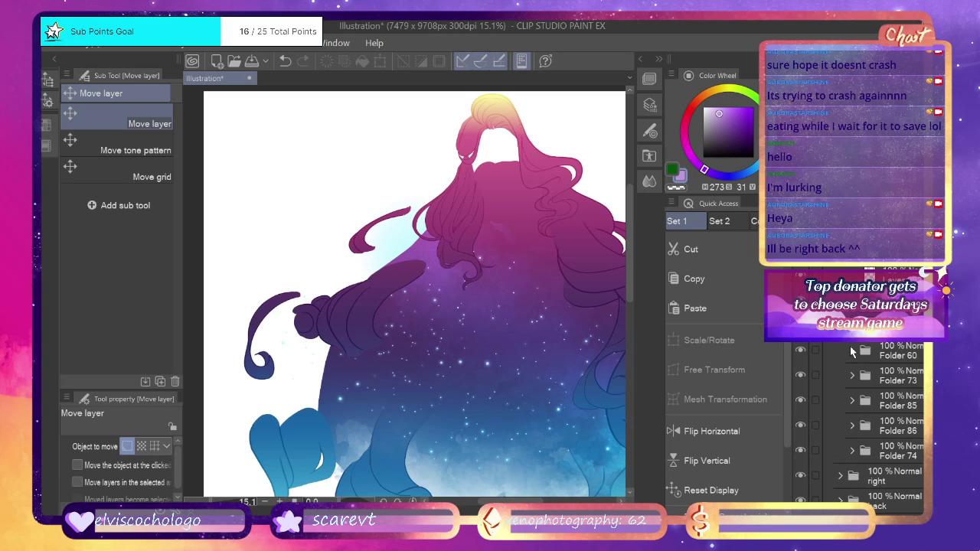
# Merge each gradient layer in Folder 60 into the strand layer beneath it, and collapse and hide Folder 60 and Folder 70.
pyautogui.click(852, 351)
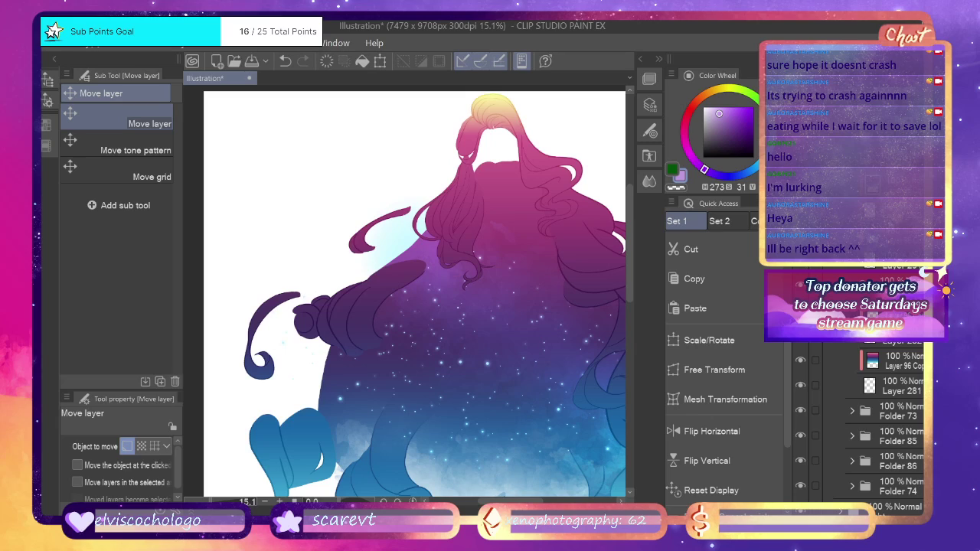
pyautogui.scroll(-1, 880, 421)
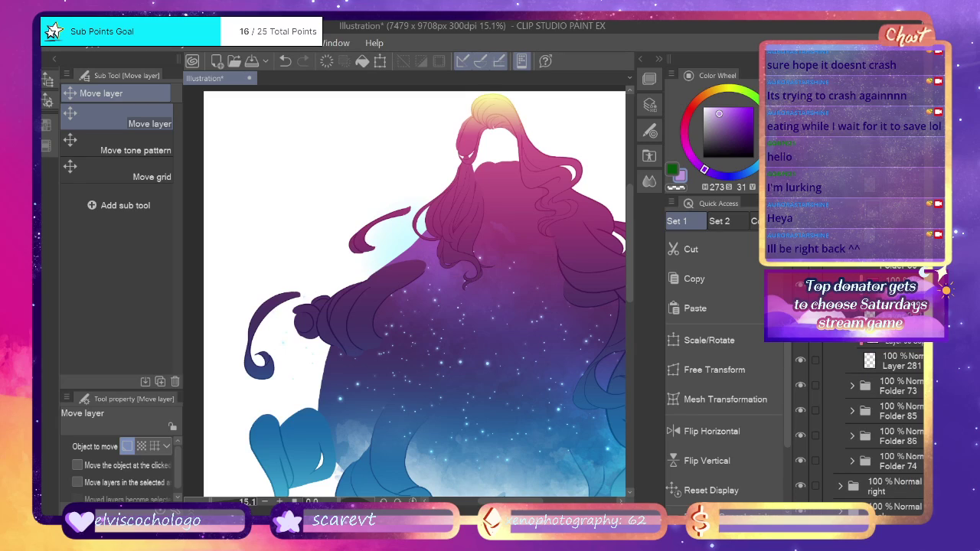
pyautogui.scroll(-1, 881, 422)
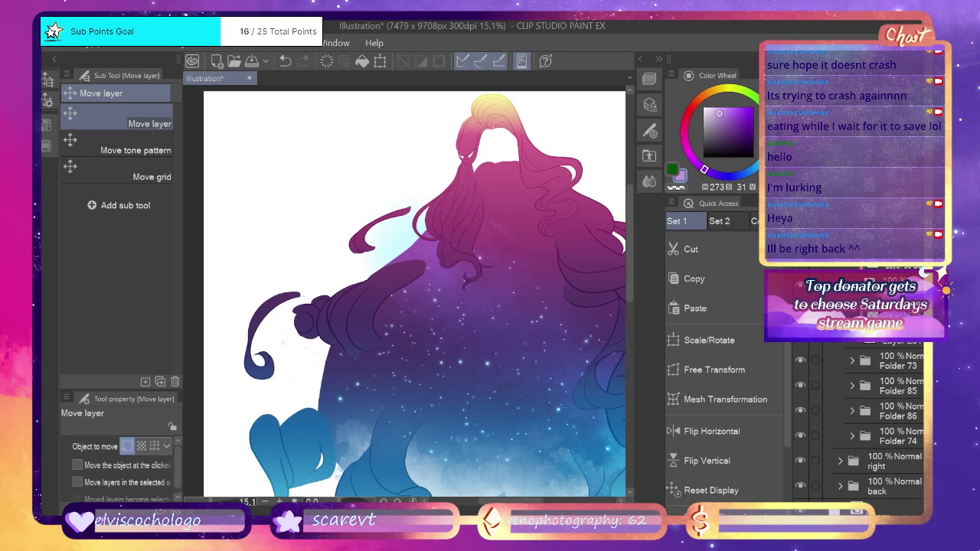
pyautogui.scroll(-1, 881, 422)
pyautogui.click(800, 278)
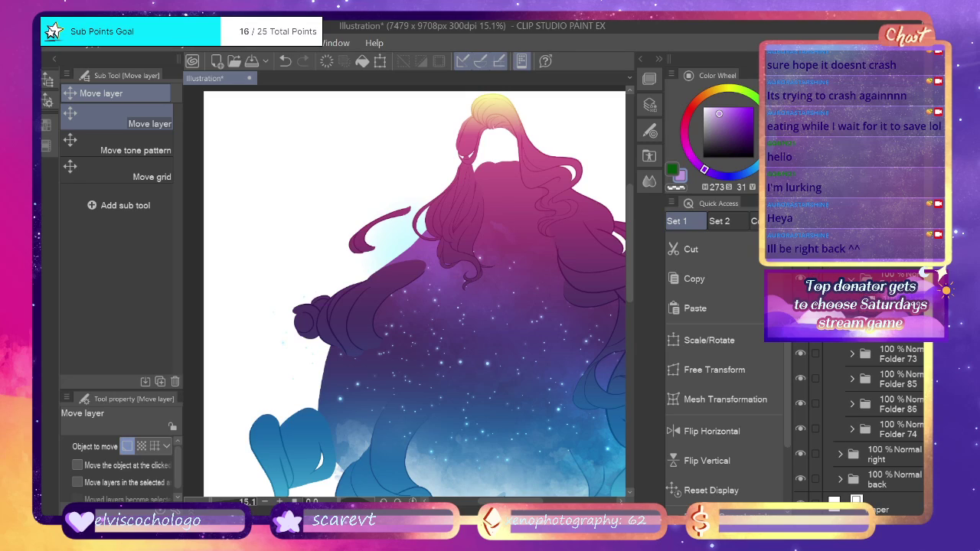
pyautogui.click(800, 303)
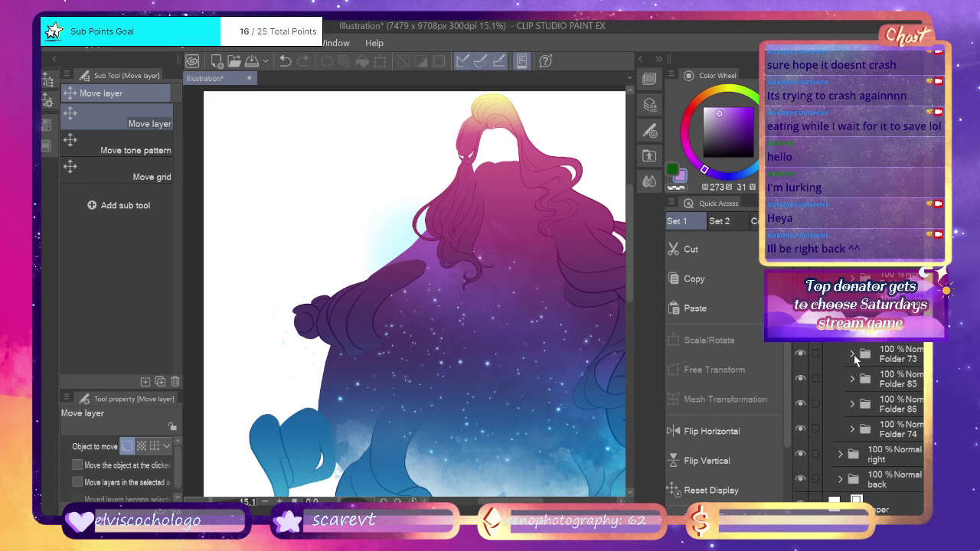
# Merge the gradient layers in Folder 73 into Layer 297 and the other strand layer, and collapse and hide the folder.
pyautogui.click(854, 354)
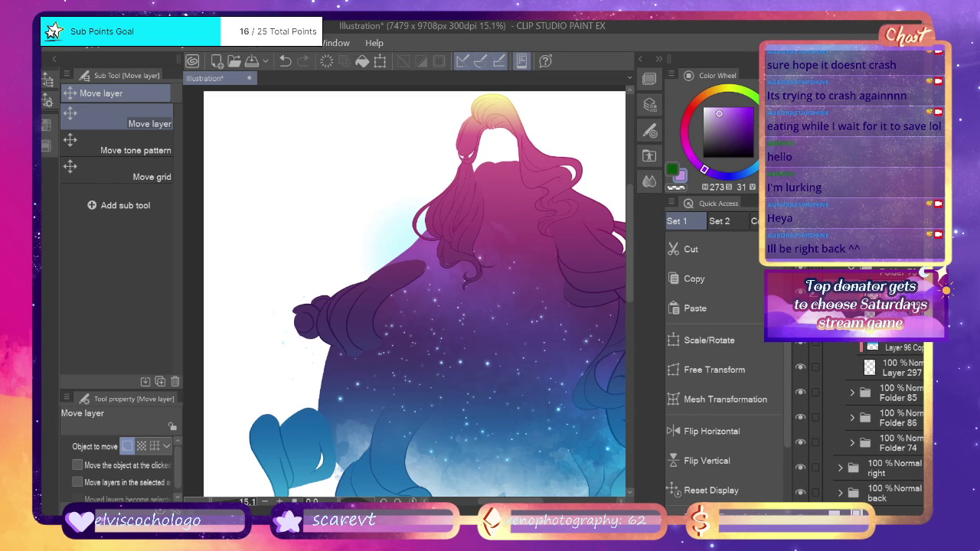
pyautogui.scroll(-1, 881, 414)
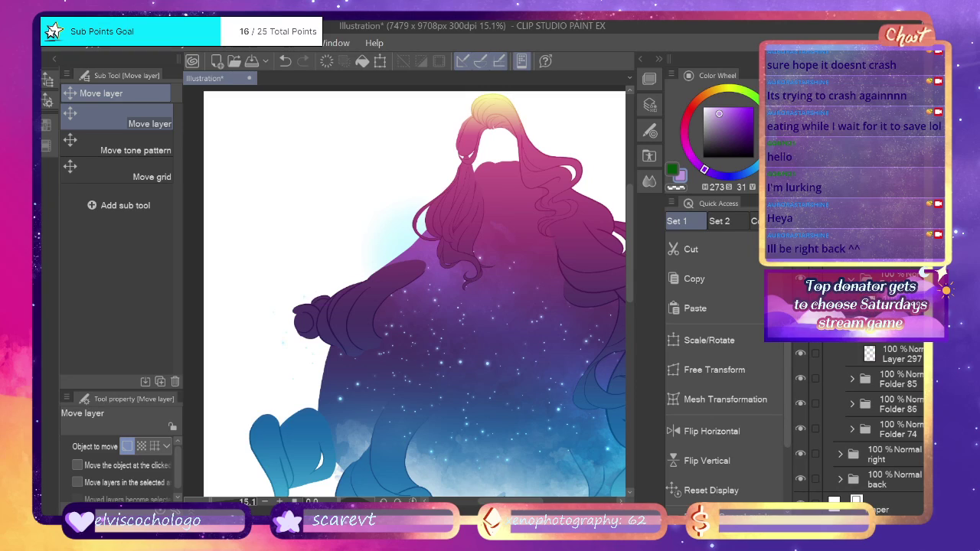
pyautogui.click(896, 355)
pyautogui.click(852, 280)
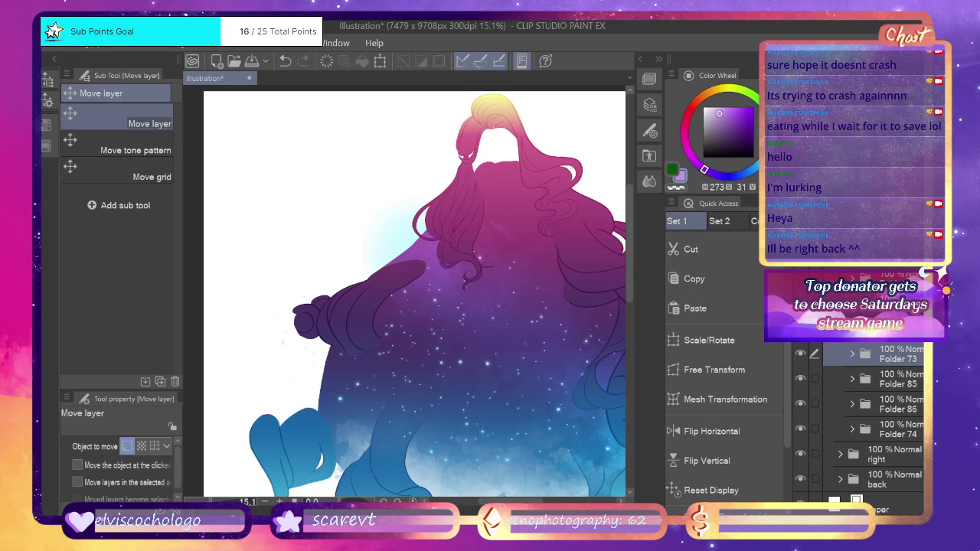
pyautogui.click(801, 355)
pyautogui.click(801, 357)
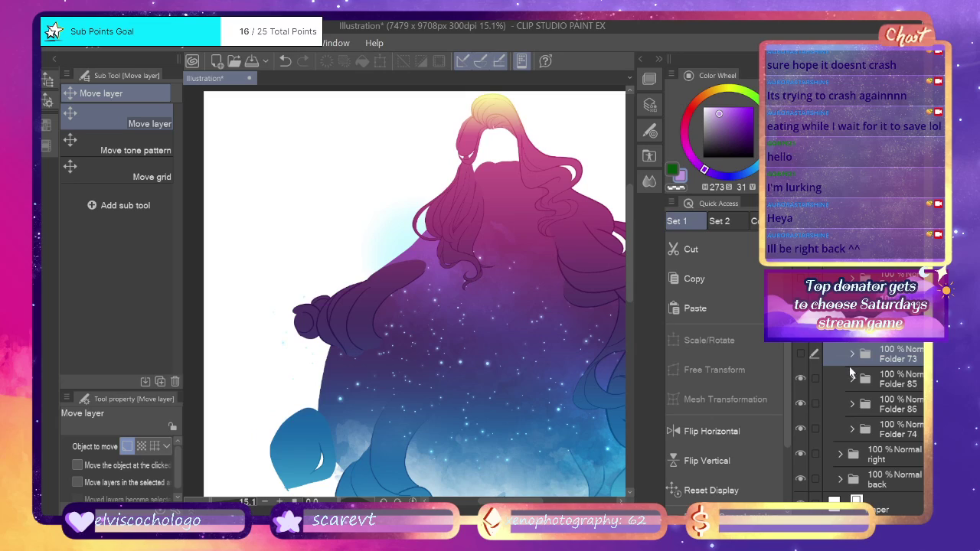
# Merge the gradient layers in Folder 85 down into Layer 320 and Layer 319, and collapse and hide the folder.
pyautogui.click(853, 379)
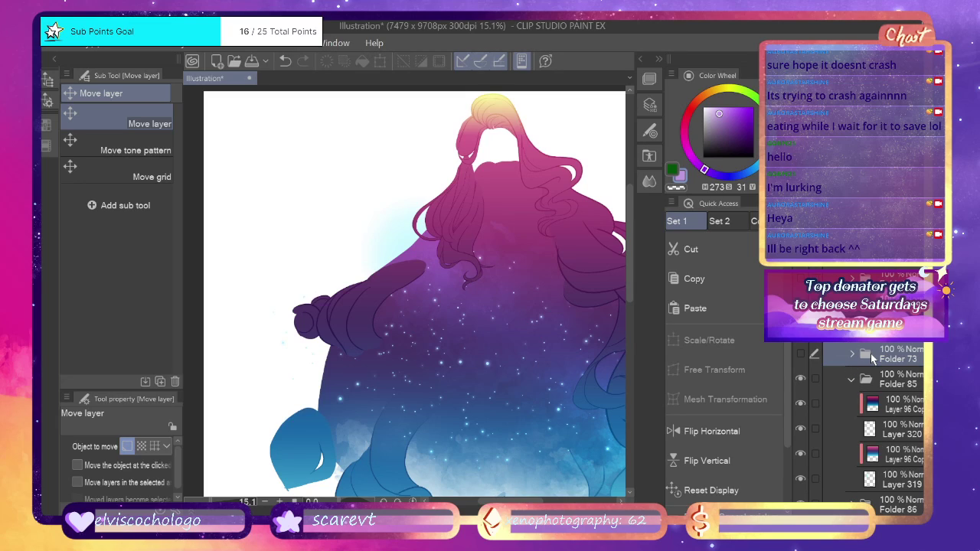
pyautogui.scroll(-3, 871, 354)
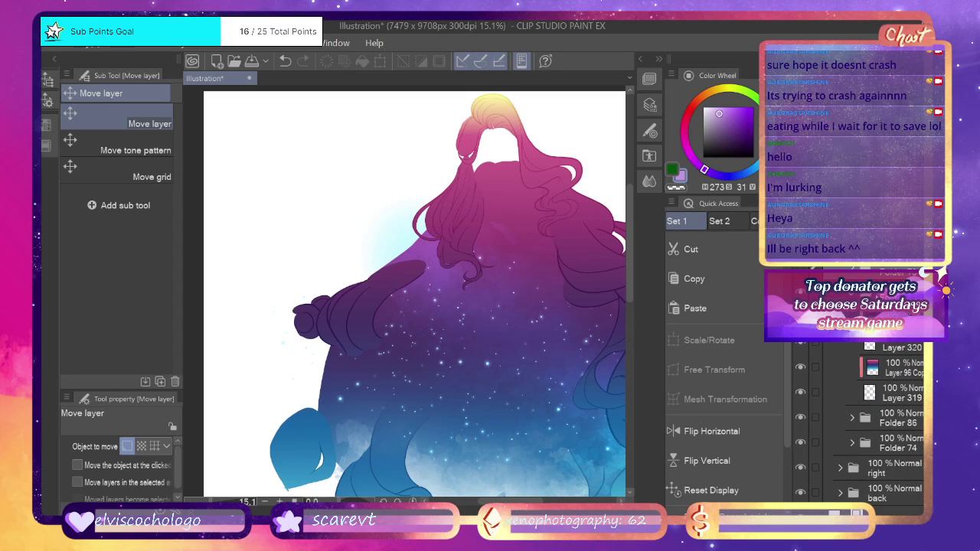
pyautogui.click(880, 296)
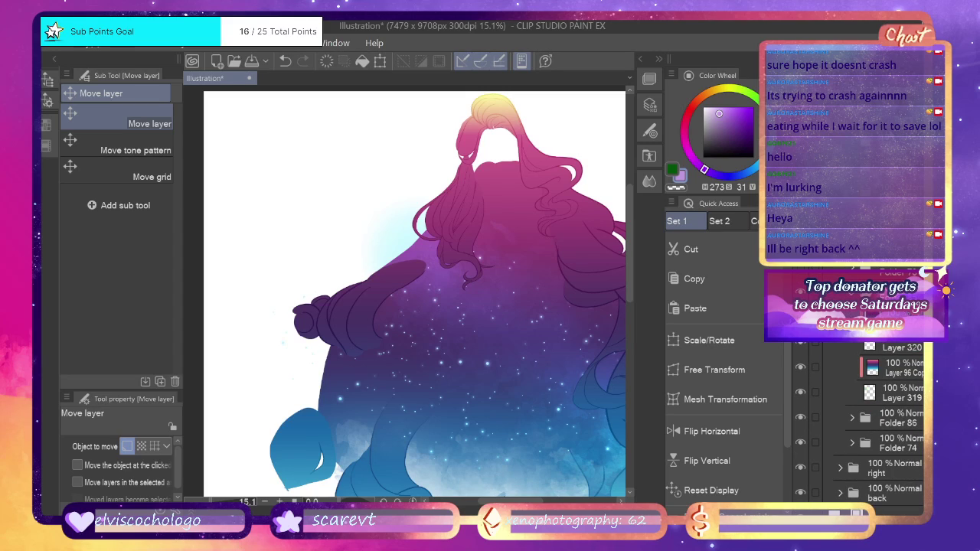
pyautogui.scroll(-1, 870, 414)
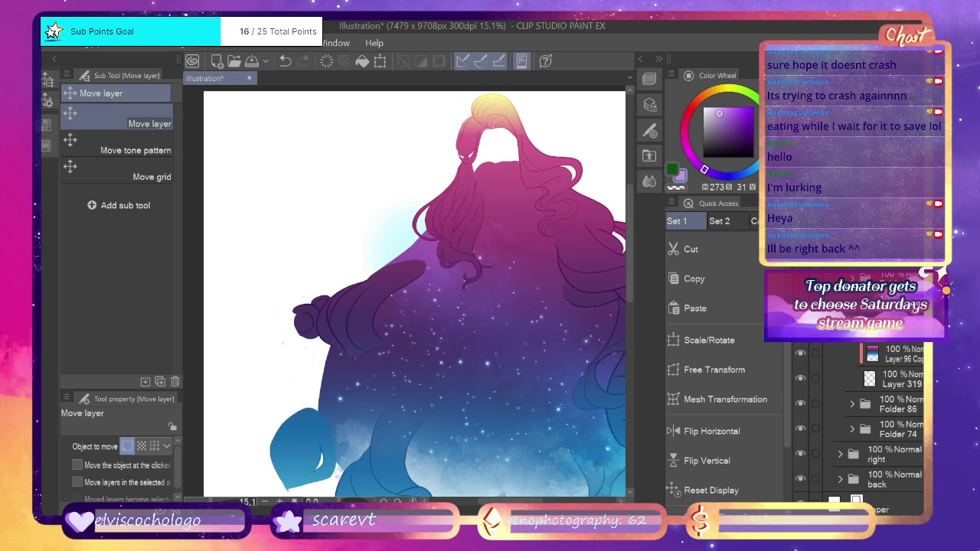
pyautogui.click(888, 354)
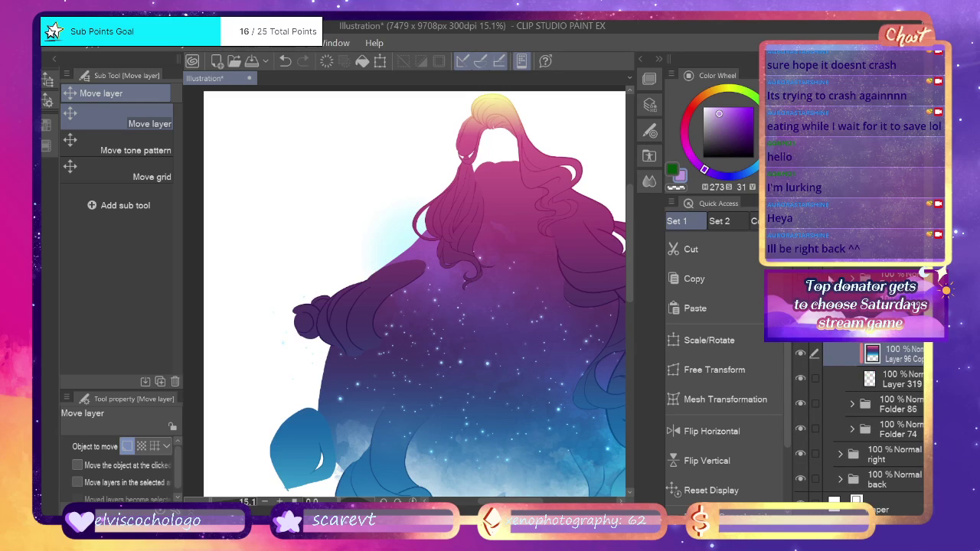
pyautogui.press('Delete')
pyautogui.click(852, 329)
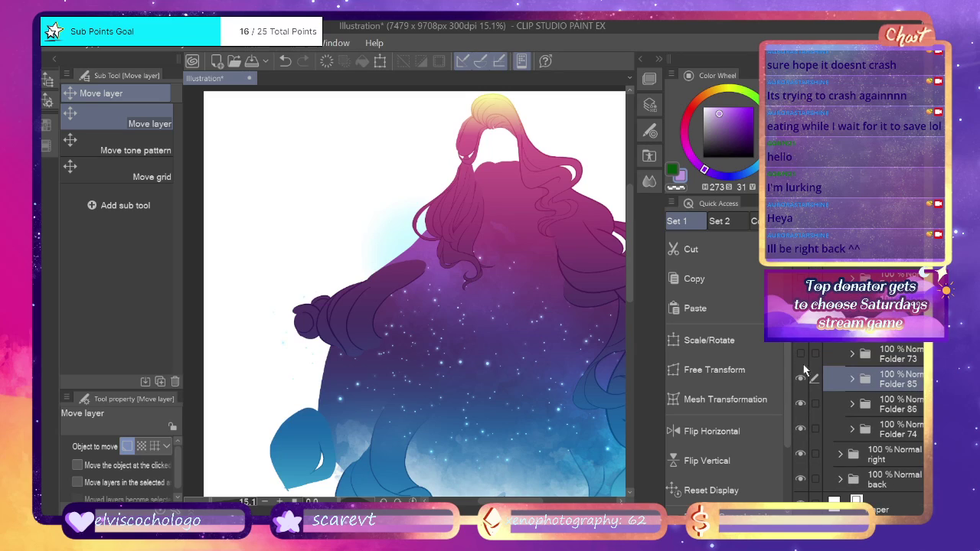
pyautogui.click(799, 378)
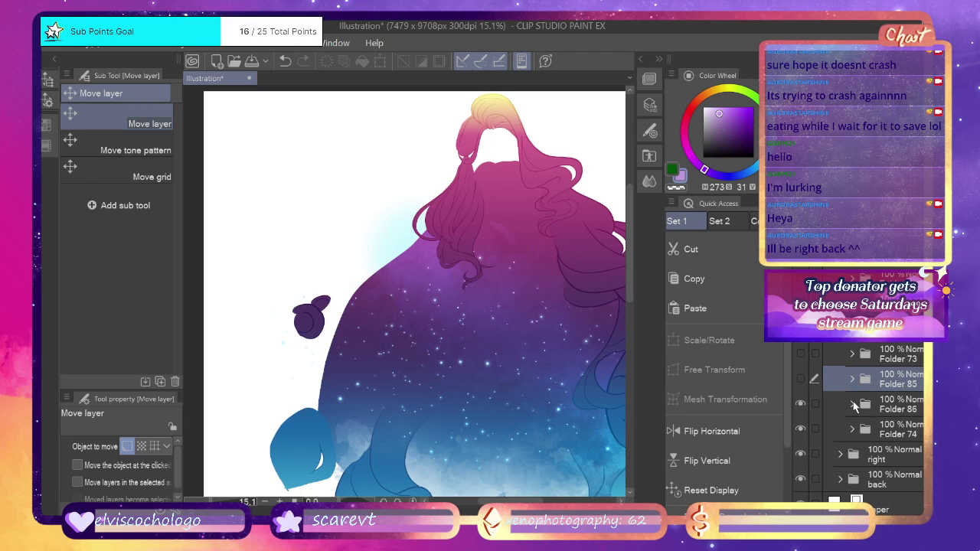
# Merge the gradient layers in Folder 86 down into Layer 322 and Layer 321, hide that folder, and expand Folder 74.
pyautogui.click(853, 405)
pyautogui.scroll(-2, 855, 409)
pyautogui.click(857, 430)
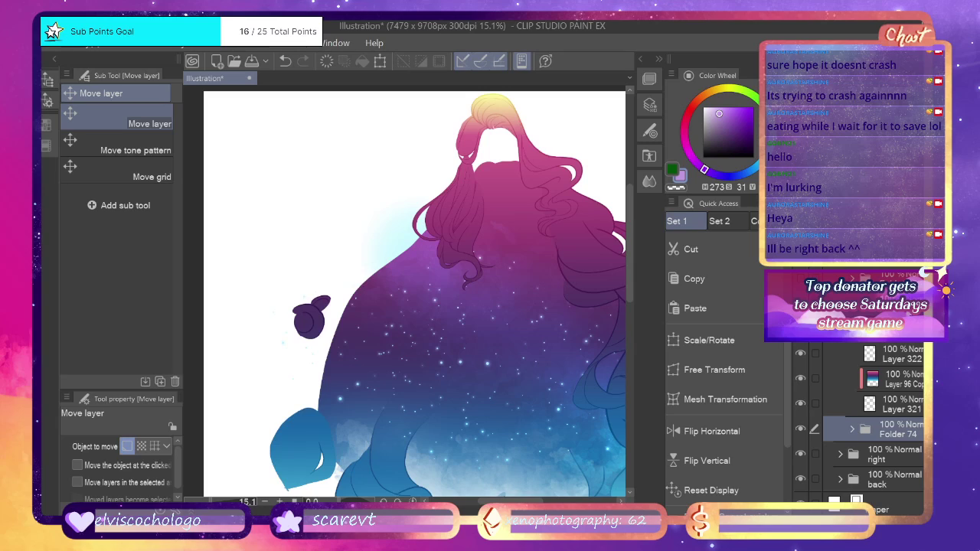
pyautogui.click(852, 429)
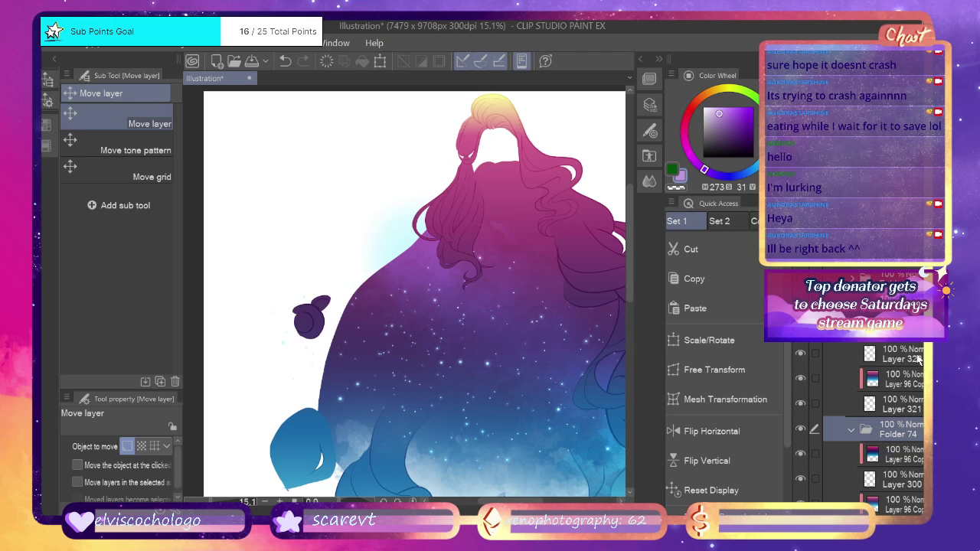
pyautogui.click(888, 327)
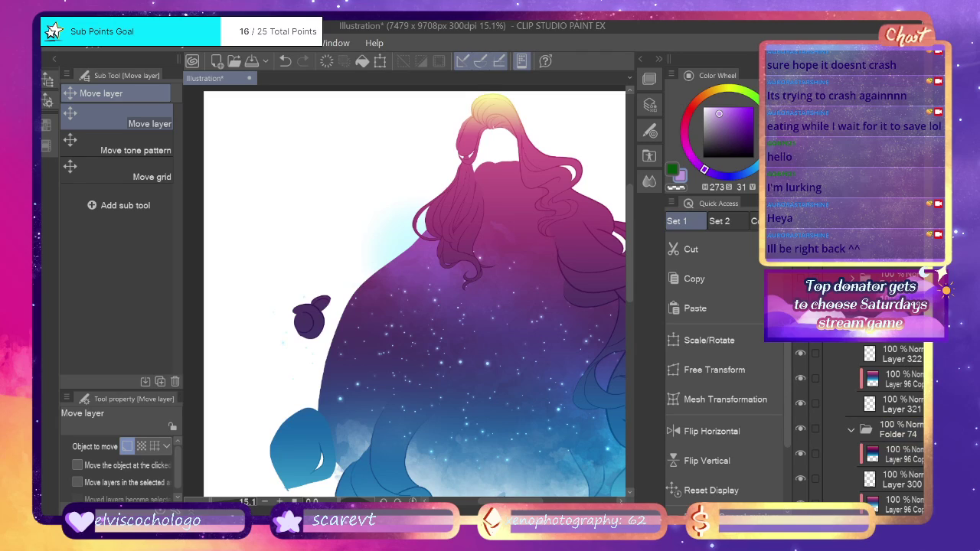
pyautogui.hotkey('ctrl', 'e')
pyautogui.click(900, 375)
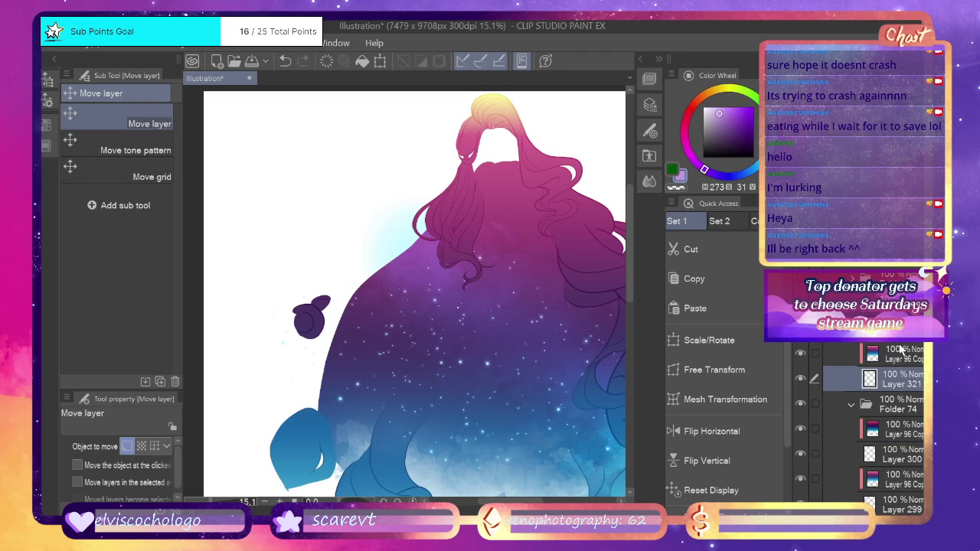
pyautogui.click(902, 353)
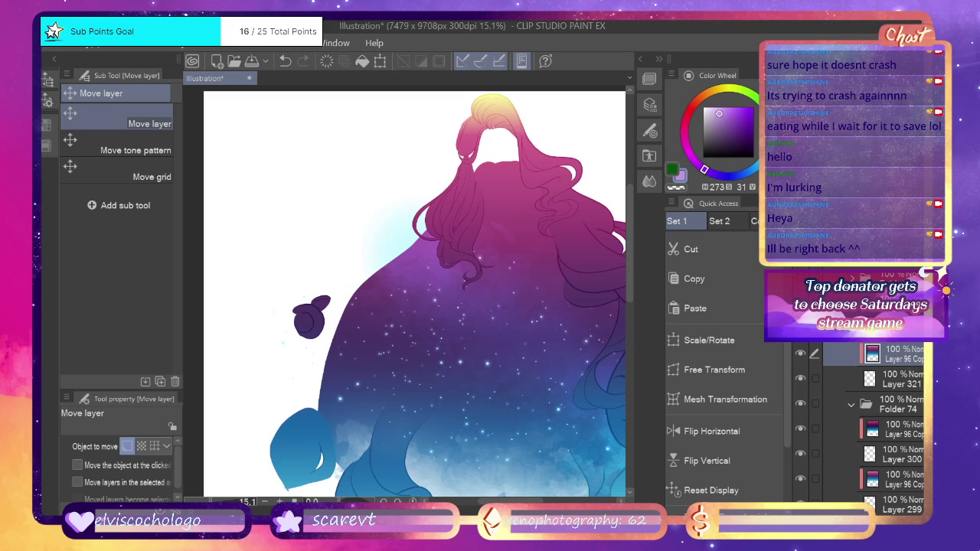
pyautogui.hotkey('ctrl', 'e')
pyautogui.hotkey('ctrl', 'x')
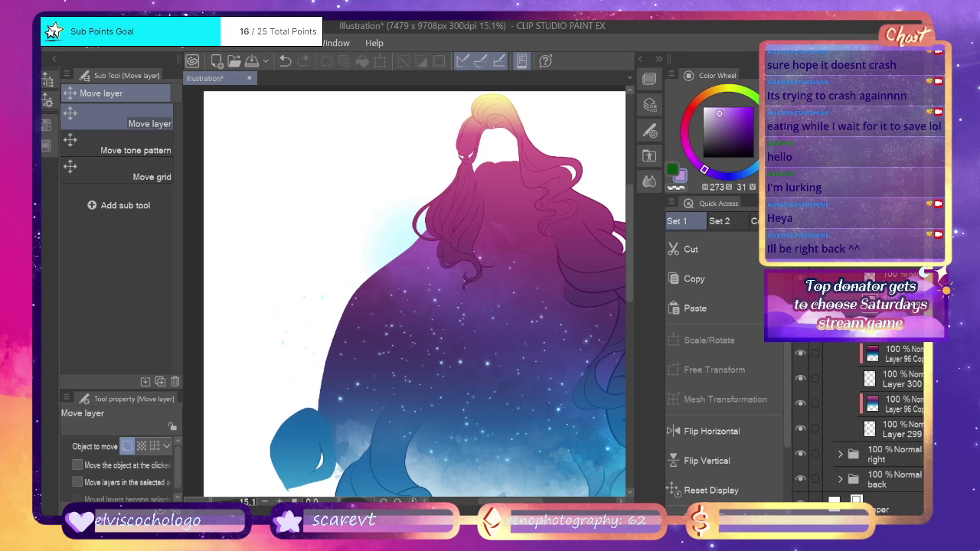
# Merge the gradient layers in Folder 74 down into Layer 300 and Layer 299, and collapse Folder 74 and Folder 86.
pyautogui.click(893, 356)
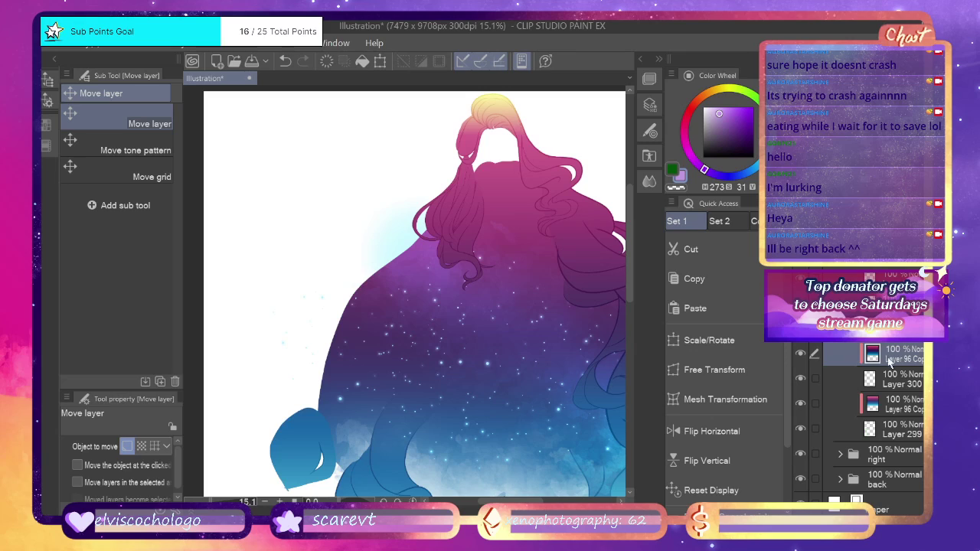
pyautogui.hotkey('ctrl', 'e')
pyautogui.click(886, 398)
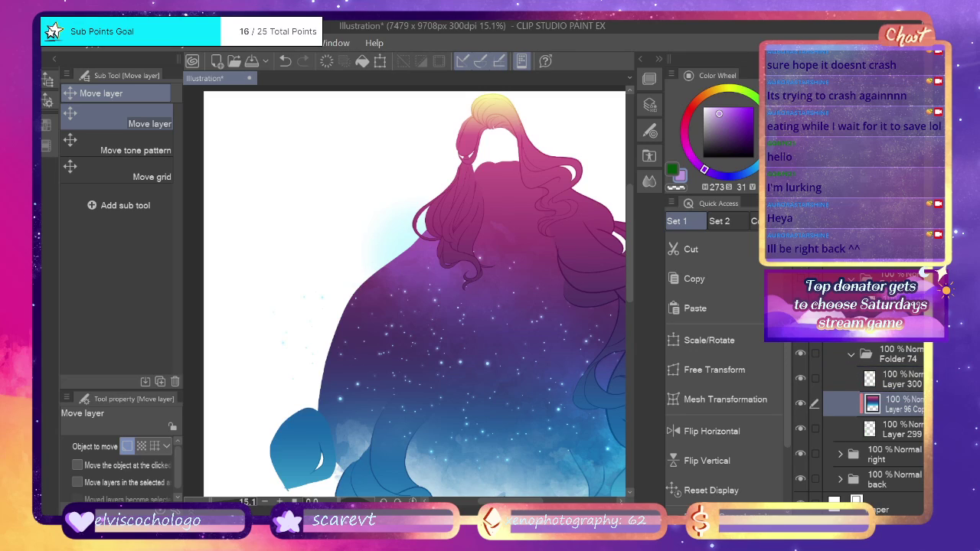
pyautogui.click(851, 355)
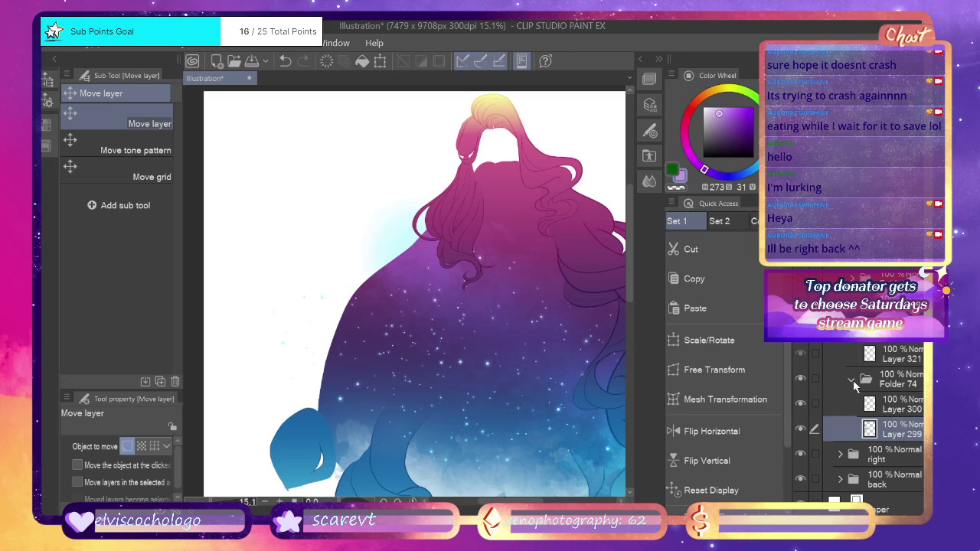
pyautogui.click(851, 357)
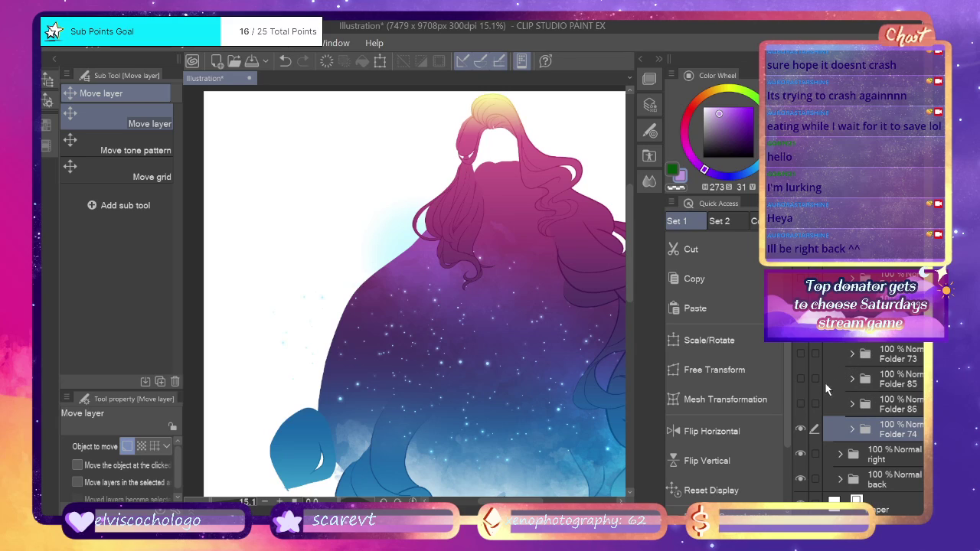
# Make all hidden strand folders in the left hair folder visible again and collapse the left folder.
pyautogui.moveTo(801, 397); pyautogui.dragTo(800, 278)
pyautogui.scroll(4, 801, 291)
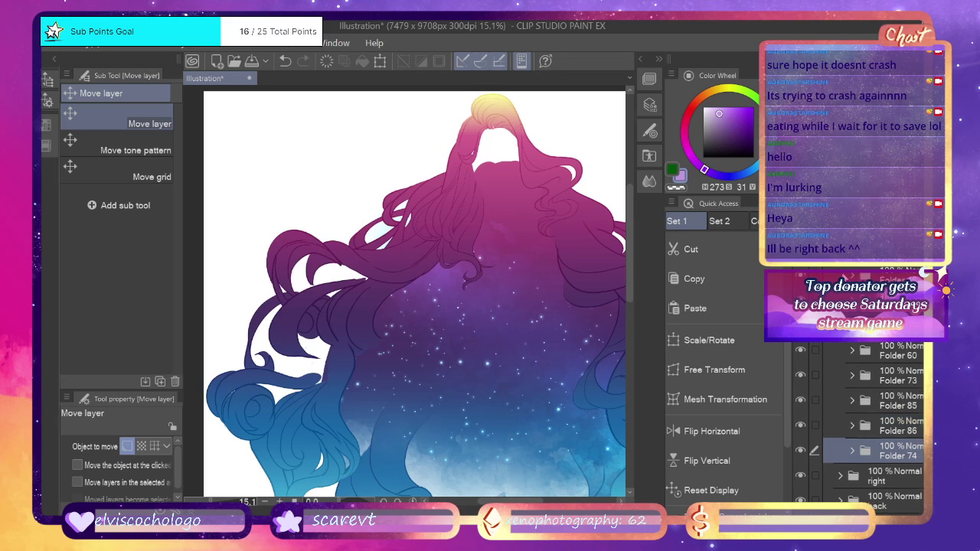
pyautogui.scroll(2, 857, 429)
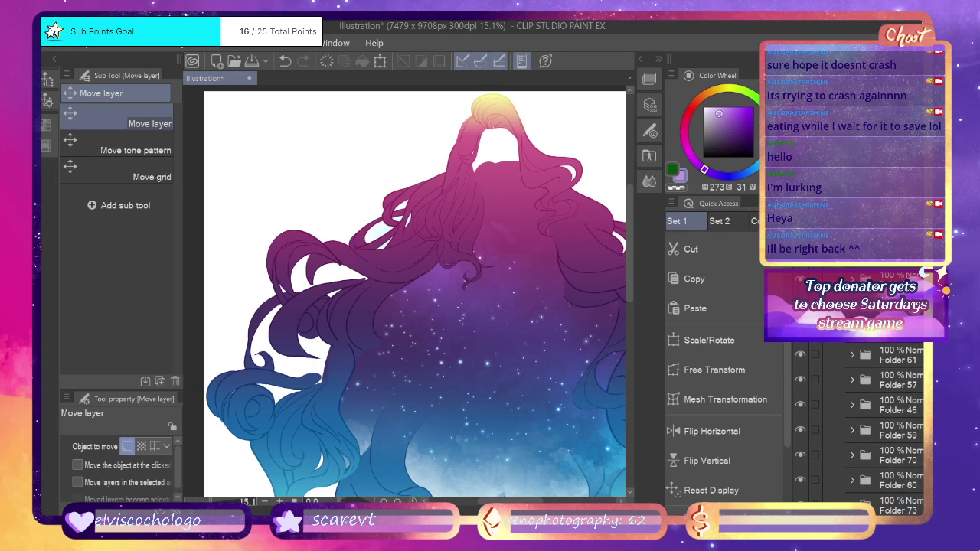
pyautogui.scroll(-5, 834, 420)
pyautogui.scroll(-1, 591, 271)
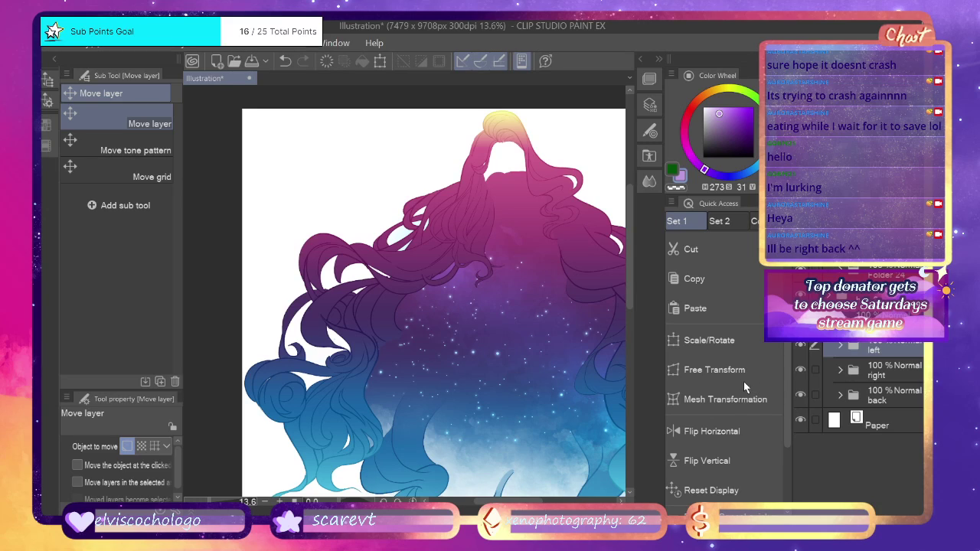
pyautogui.hotkey('ctrl', '-')
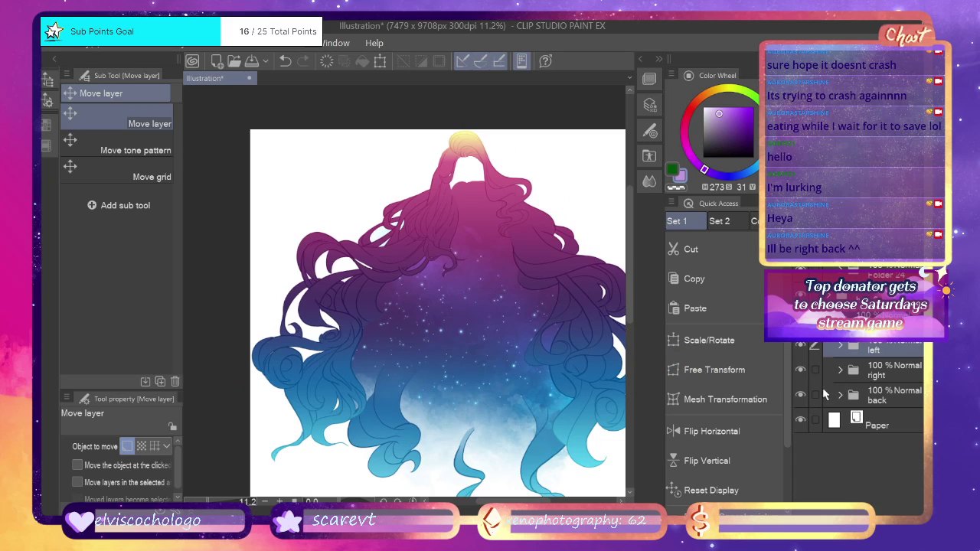
# Merge the back folder's gradient layer into Layer 329, and the gradient layers in Folder 89 into Layer 328 and Layer 327.
pyautogui.click(841, 396)
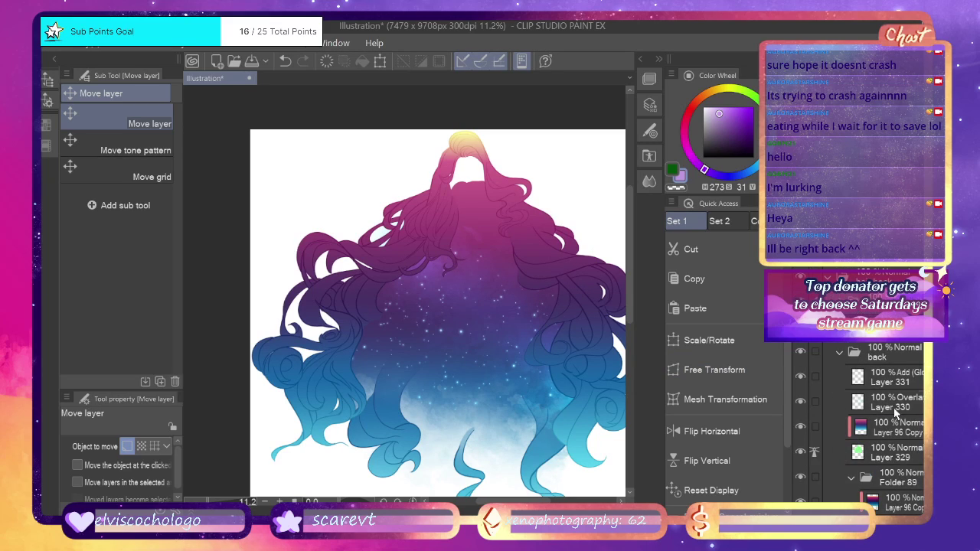
pyautogui.click(888, 427)
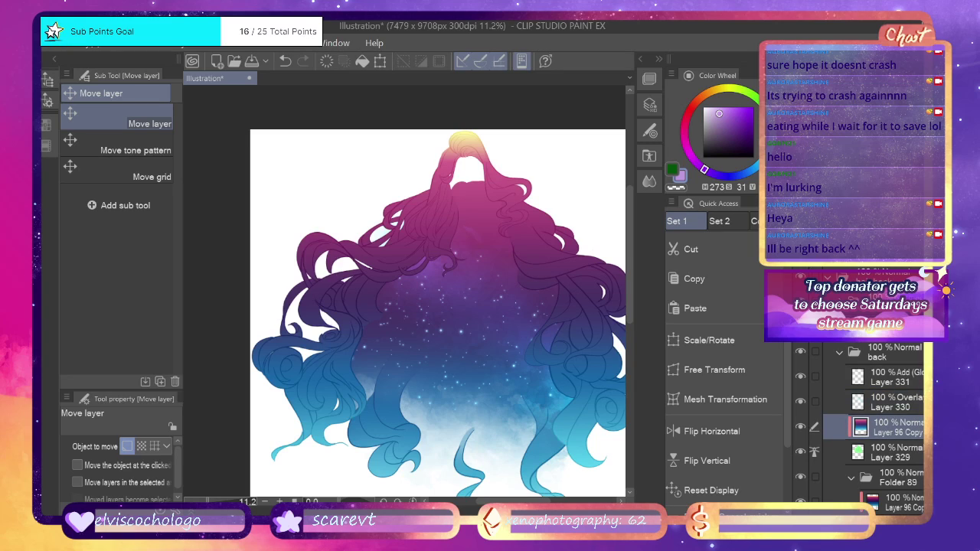
pyautogui.scroll(-5, 880, 421)
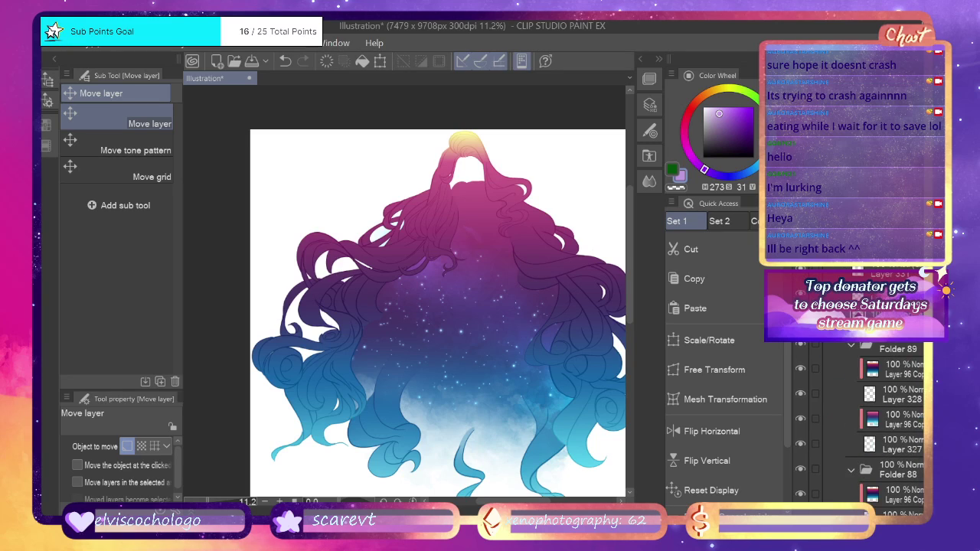
pyautogui.scroll(-2, 880, 421)
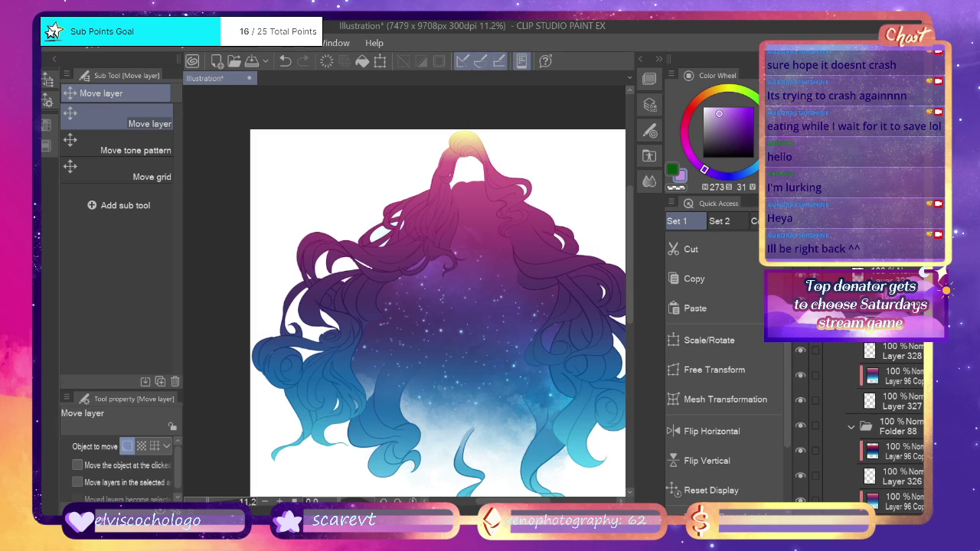
pyautogui.scroll(-1, 886, 367)
pyautogui.click(888, 359)
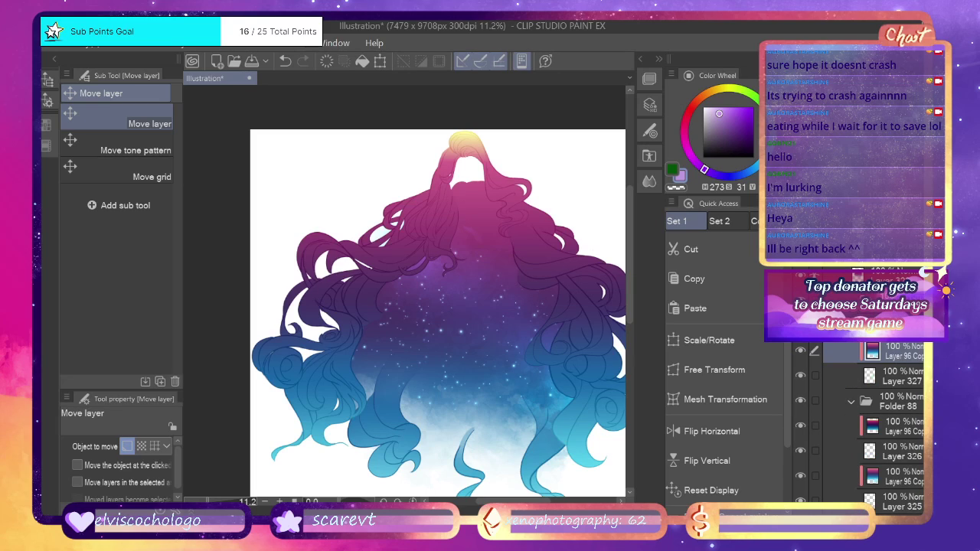
# Merge the gradient layers in Folder 88 down into Layer 326 and Layer 325.
pyautogui.scroll(-4, 899, 346)
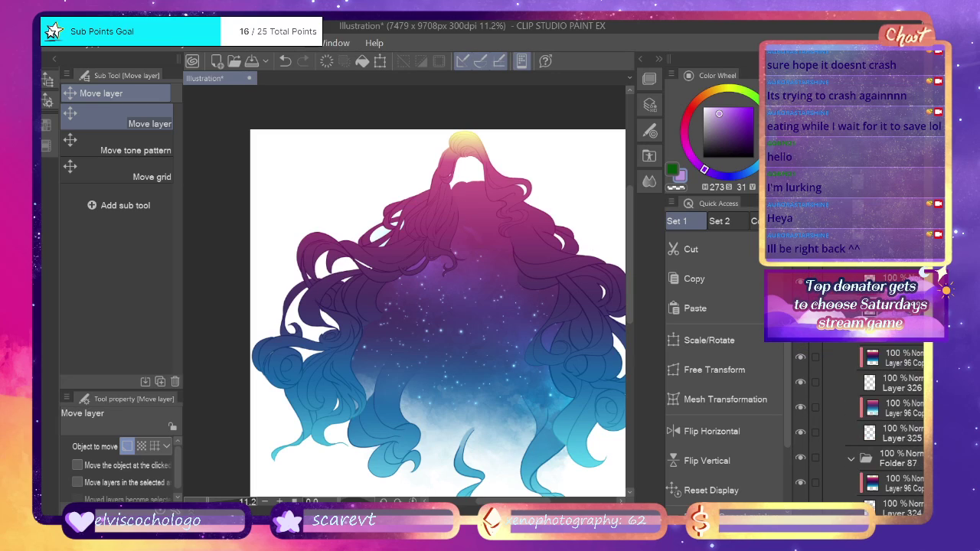
pyautogui.click(899, 346)
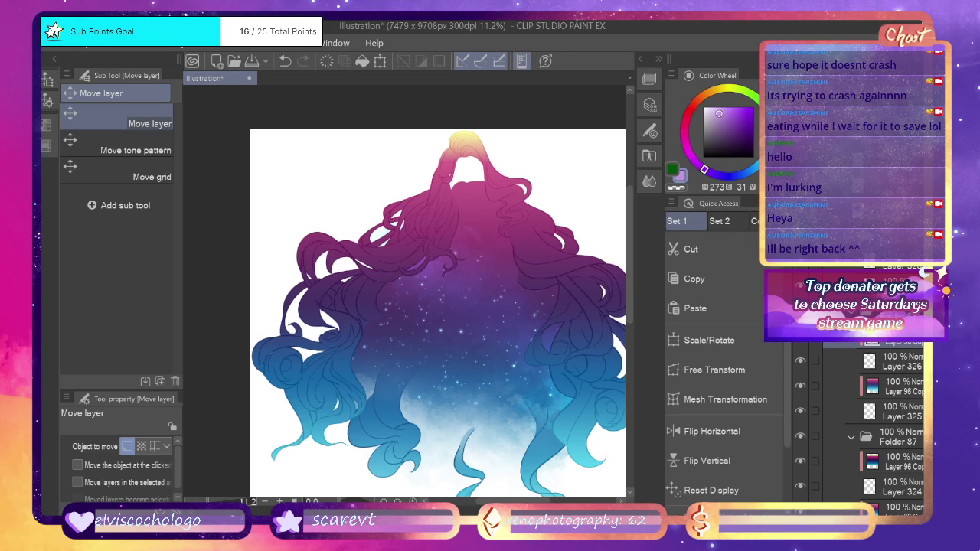
pyautogui.scroll(-1, 879, 383)
pyautogui.click(879, 385)
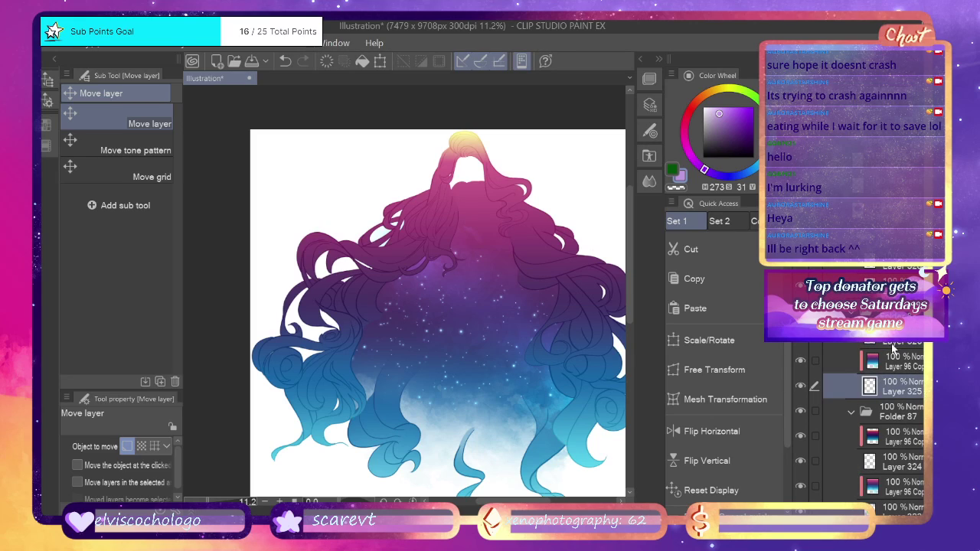
pyautogui.click(886, 365)
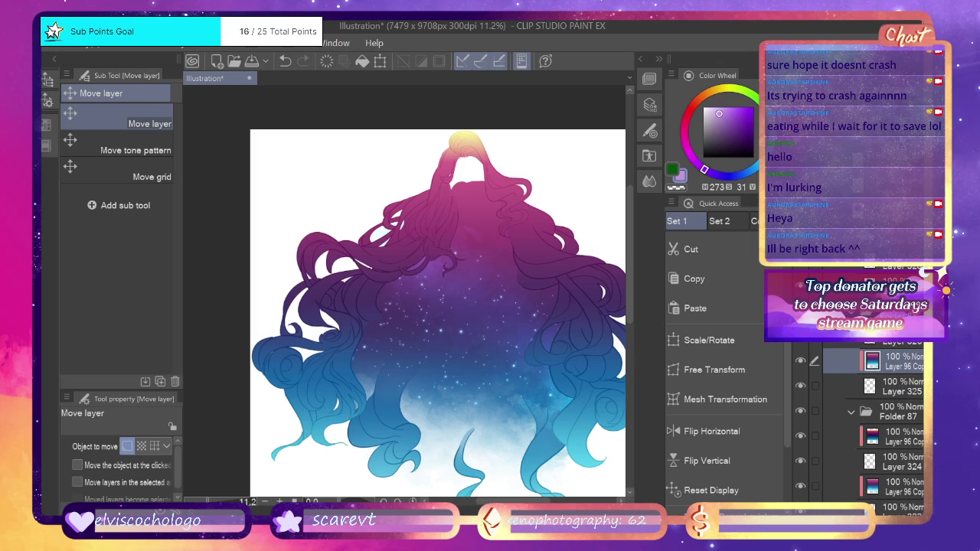
pyautogui.hotkey('ctrl', 'e')
# Merge the gradient layers in Folder 87 down into Layer 324 and Layer 323, and collapse the back folder.
pyautogui.scroll(-1, 886, 389)
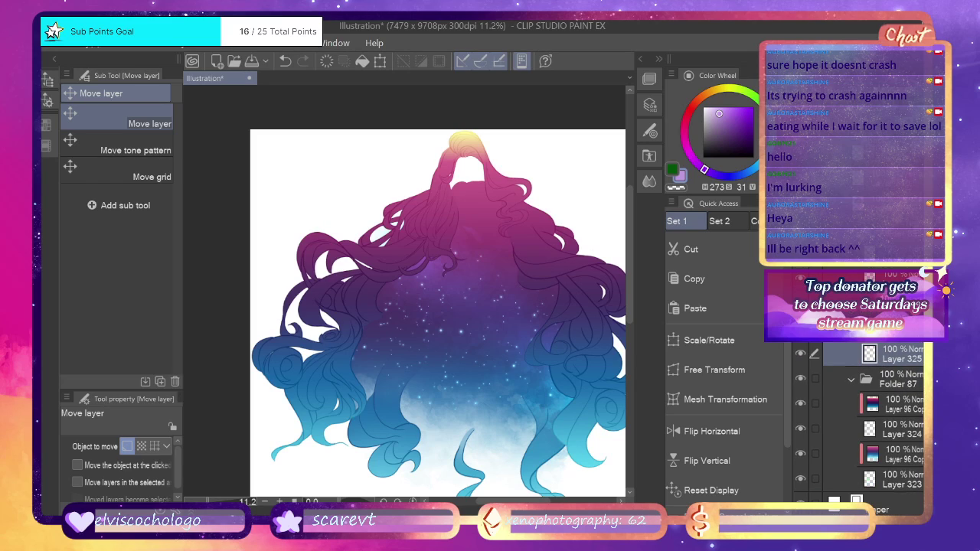
pyautogui.click(888, 403)
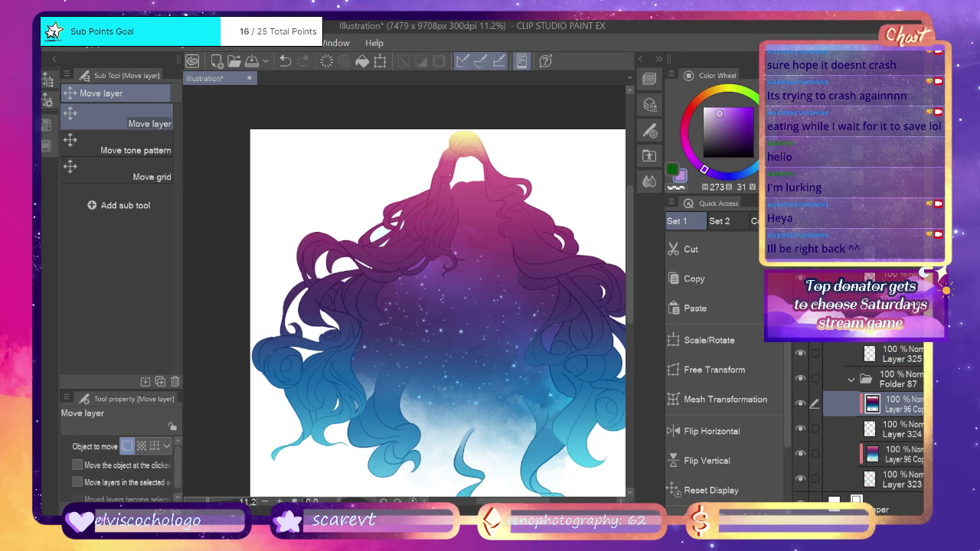
pyautogui.hotkey('ctrl', 'e')
pyautogui.click(888, 454)
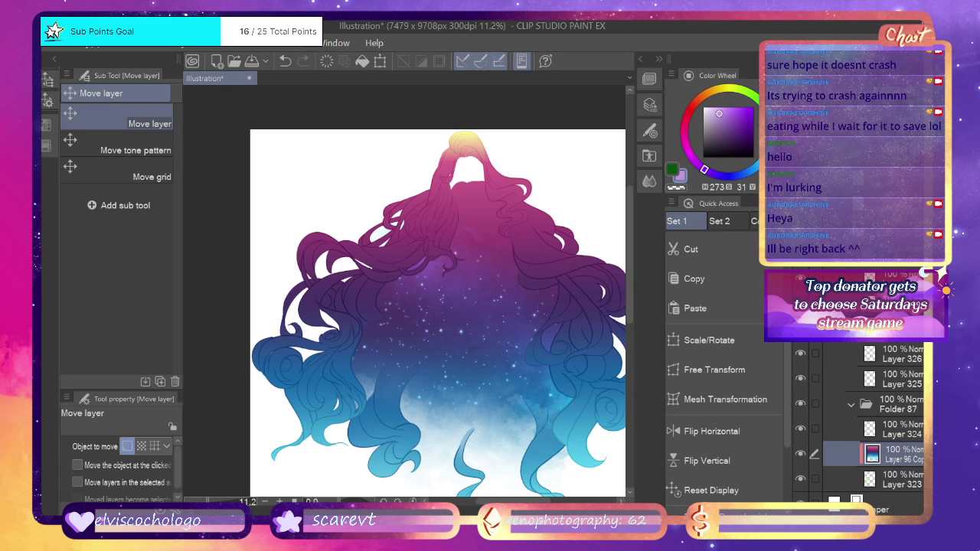
pyautogui.hotkey('ctrl', 'e')
pyautogui.scroll(3, 859, 398)
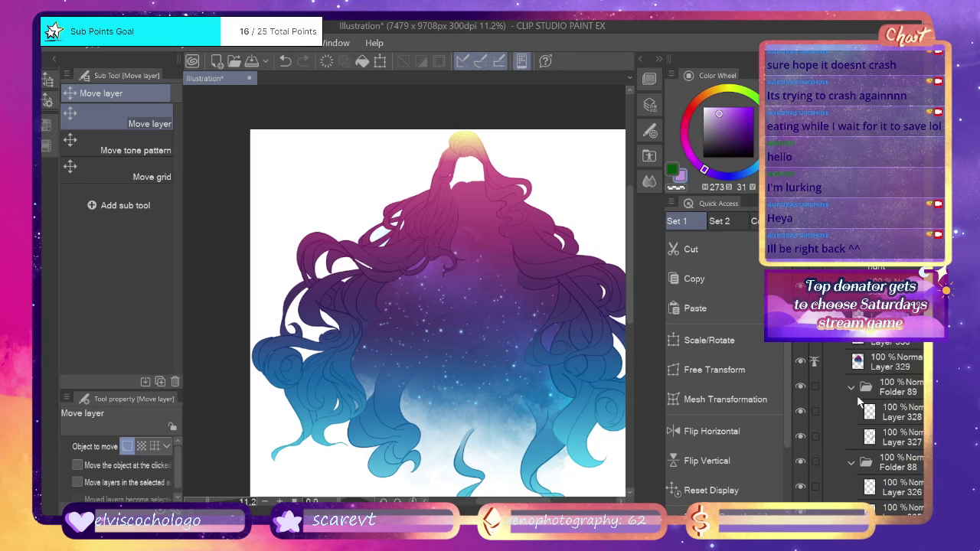
pyautogui.scroll(-10, 842, 368)
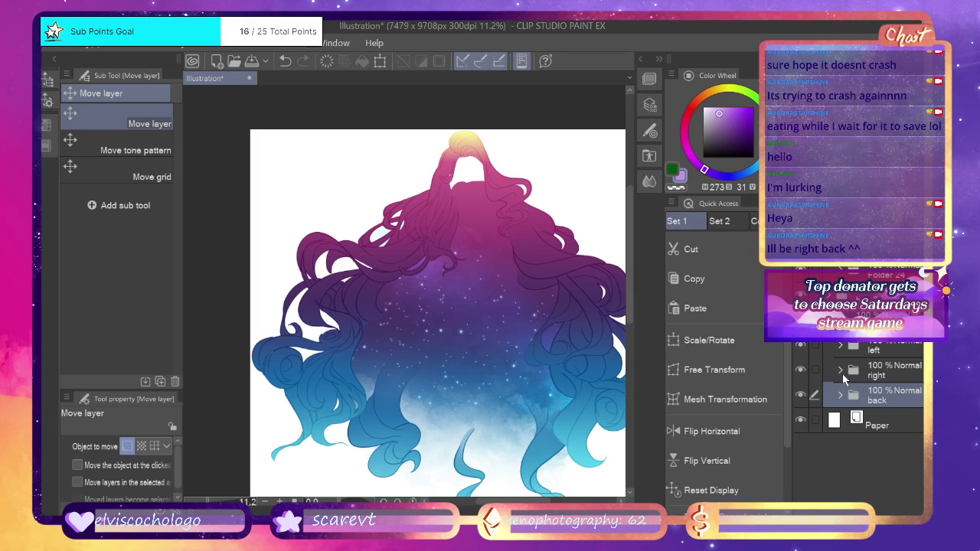
# Expand the right hair folder together with its Folder 79 and Folder 77 to list their strand and gradient layers.
pyautogui.click(841, 370)
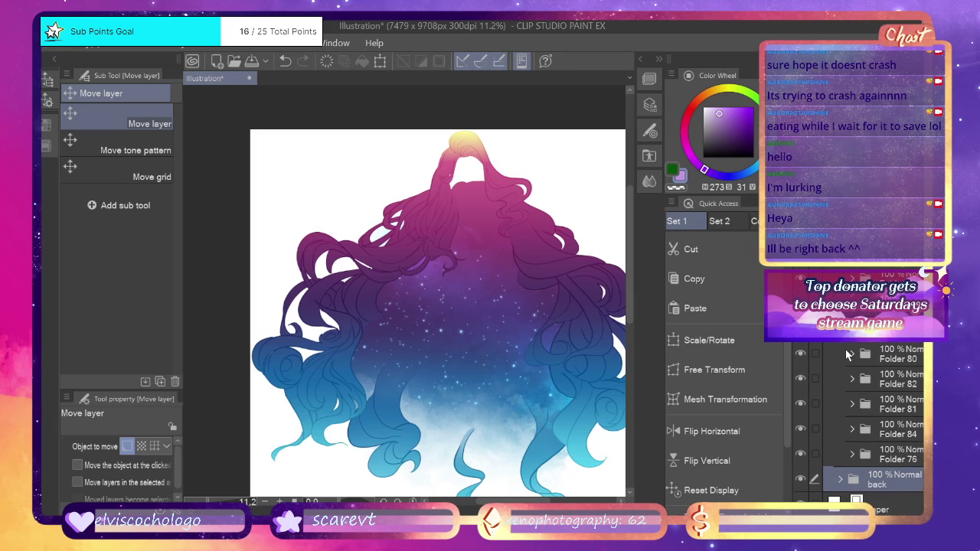
pyautogui.click(881, 307)
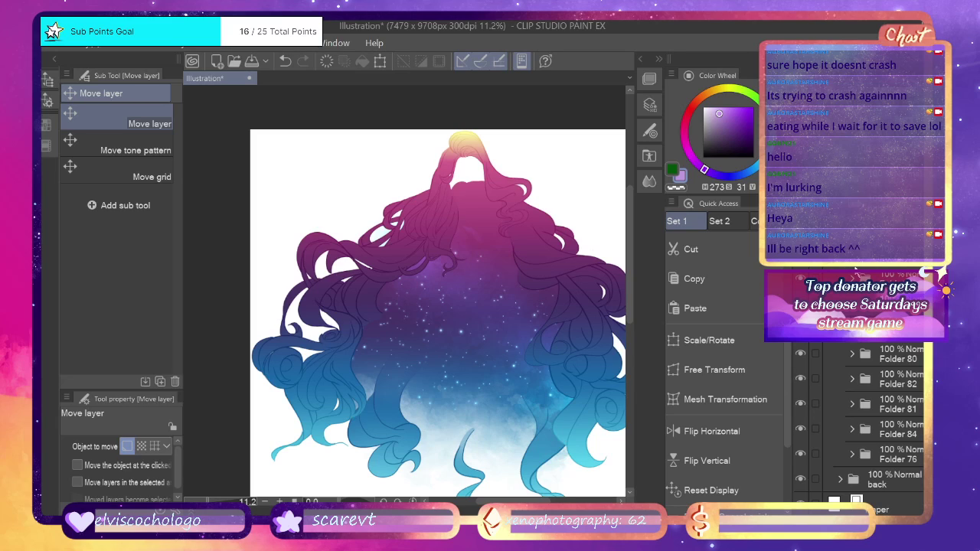
pyautogui.scroll(3, 856, 271)
pyautogui.scroll(-4, 858, 294)
pyautogui.scroll(3, 854, 277)
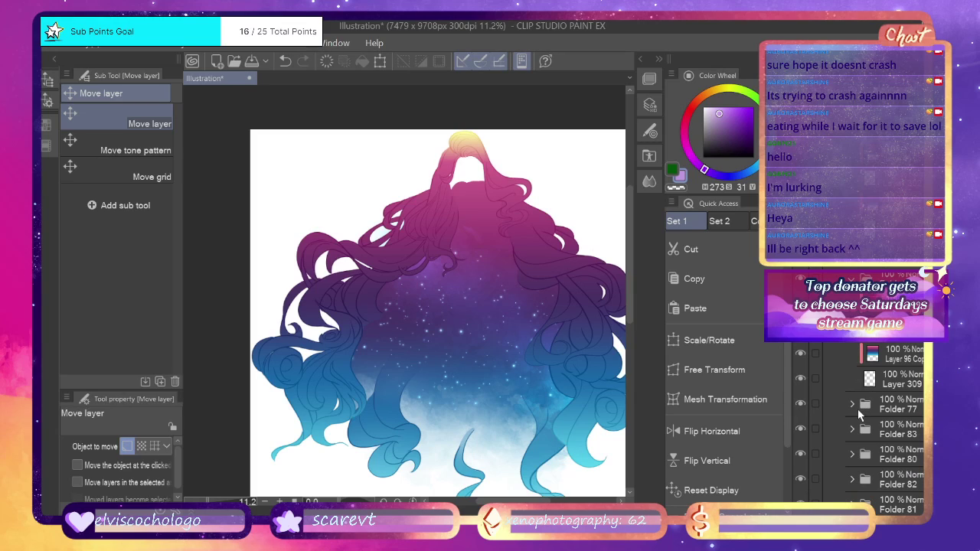
pyautogui.scroll(2, 857, 409)
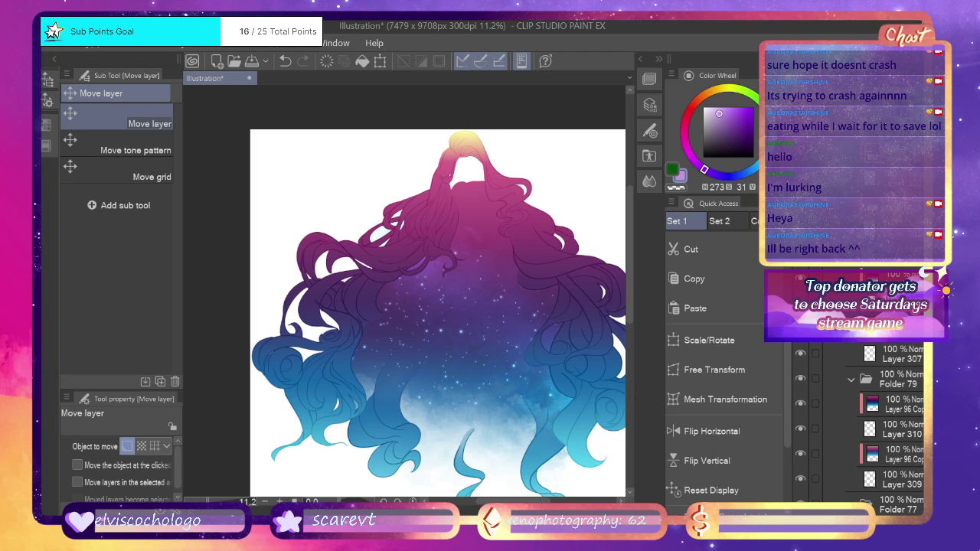
pyautogui.scroll(-1, 888, 421)
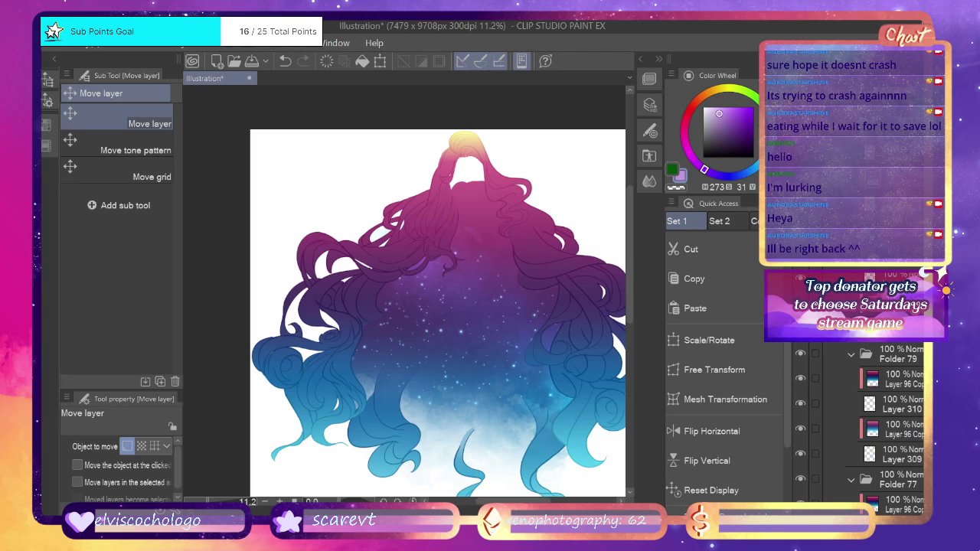
# Expand Folder 83, Folder 80 and Folder 82 inside the right hair folder.
pyautogui.scroll(-1, 889, 421)
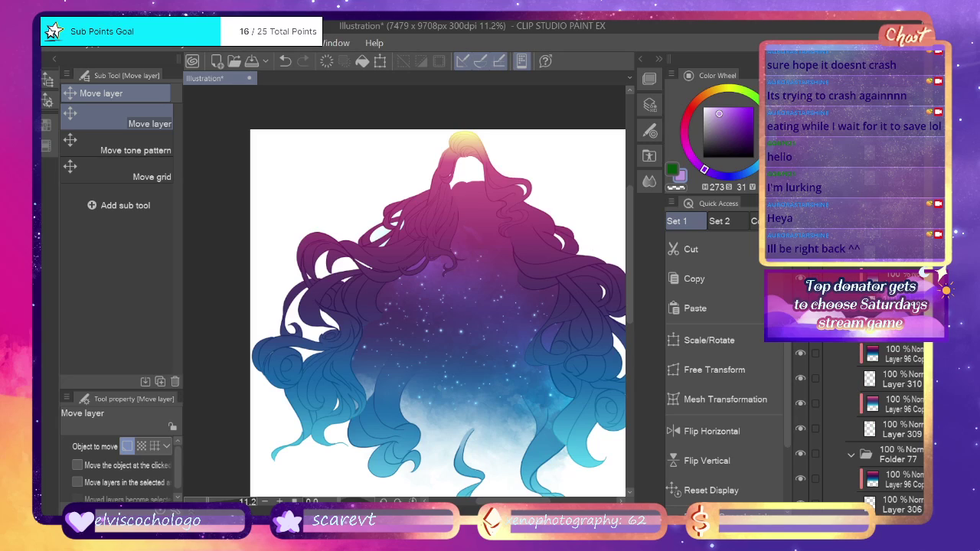
pyautogui.scroll(-1, 888, 421)
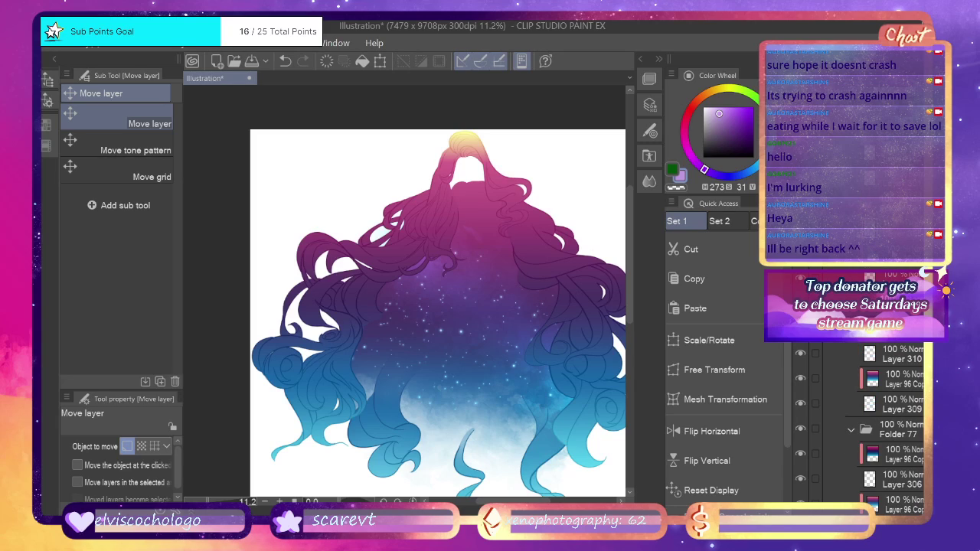
pyautogui.scroll(-1, 888, 421)
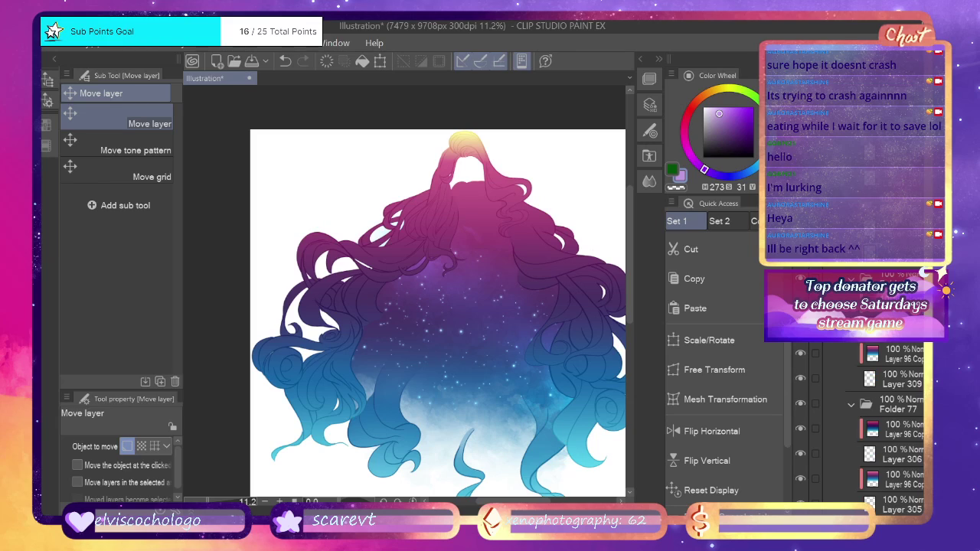
pyautogui.scroll(1, 888, 421)
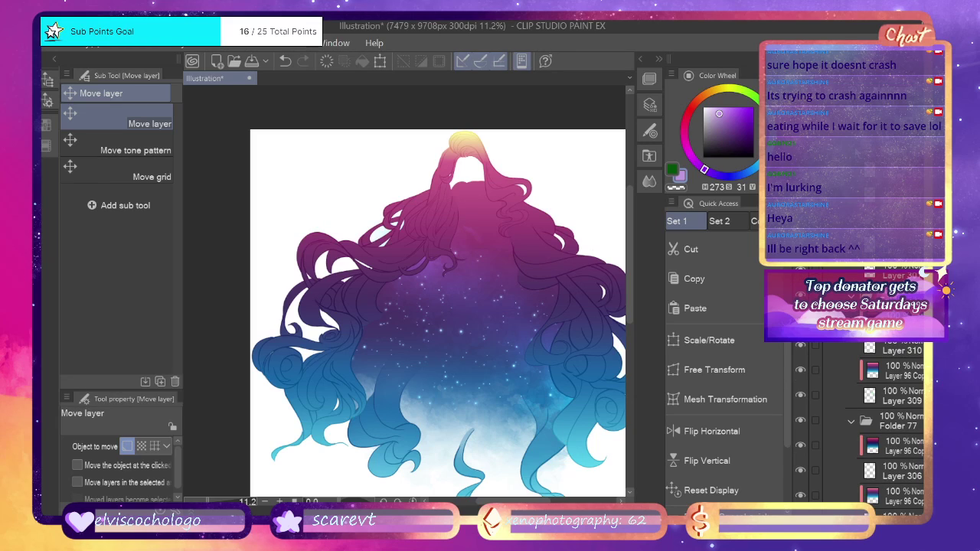
pyautogui.scroll(-1, 888, 421)
pyautogui.scroll(-1, 888, 421)
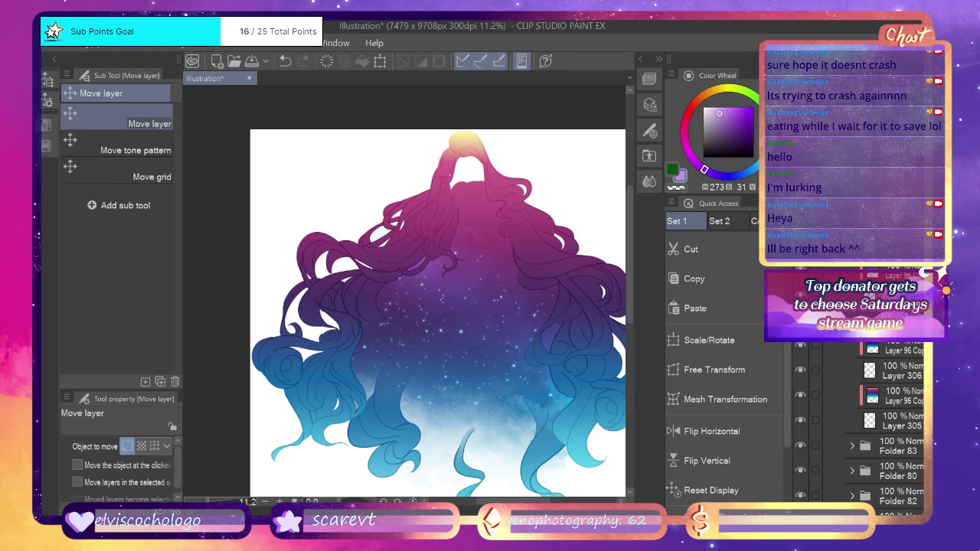
pyautogui.scroll(-1, 889, 421)
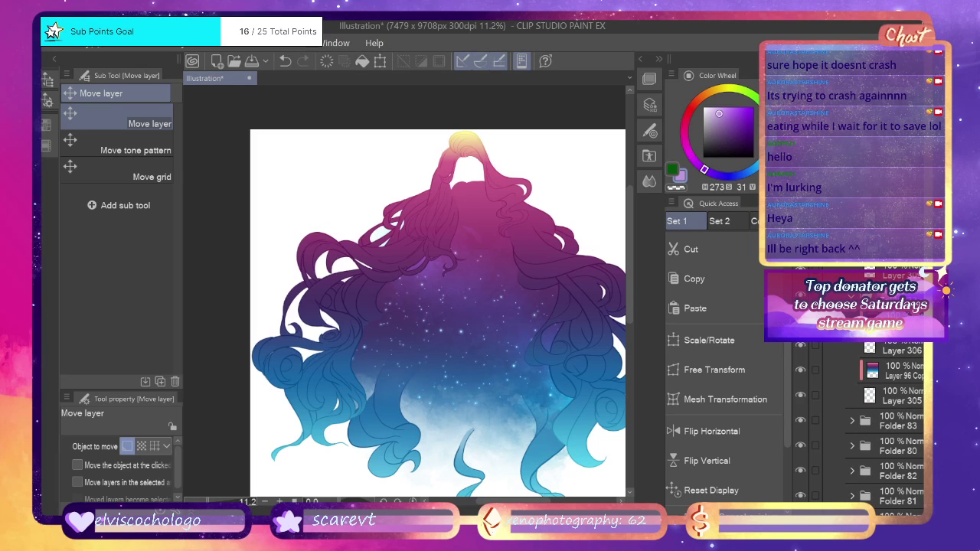
pyautogui.scroll(-1, 889, 421)
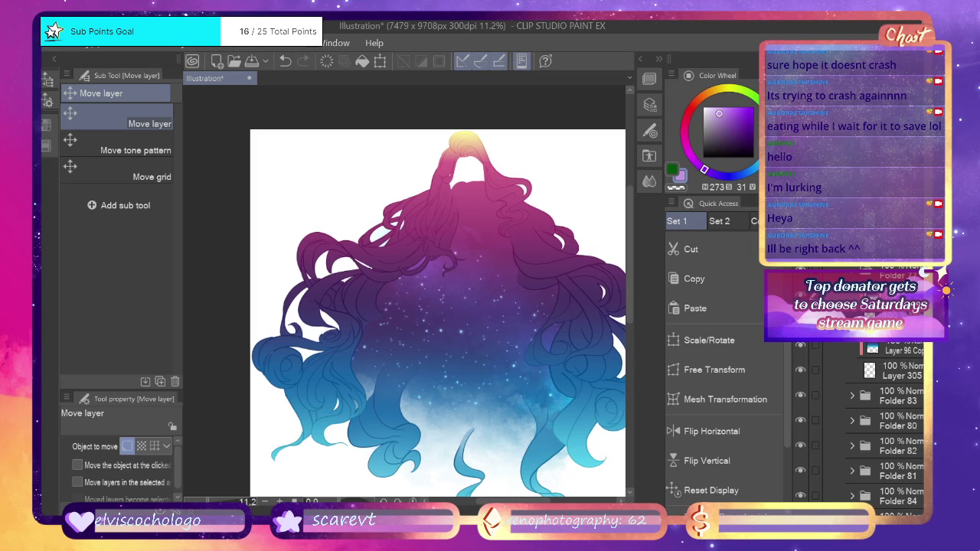
pyautogui.scroll(-1, 889, 421)
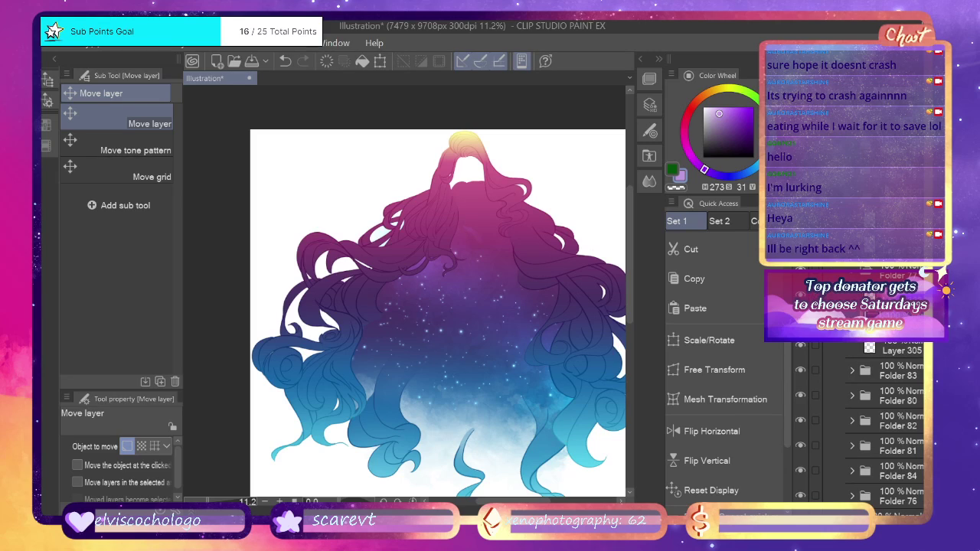
pyautogui.scroll(-1, 888, 421)
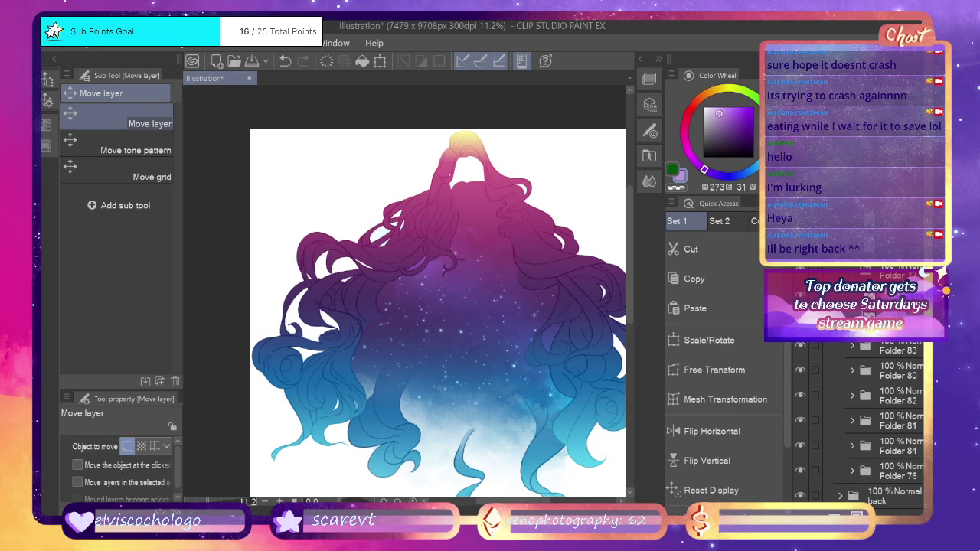
pyautogui.scroll(-1, 888, 421)
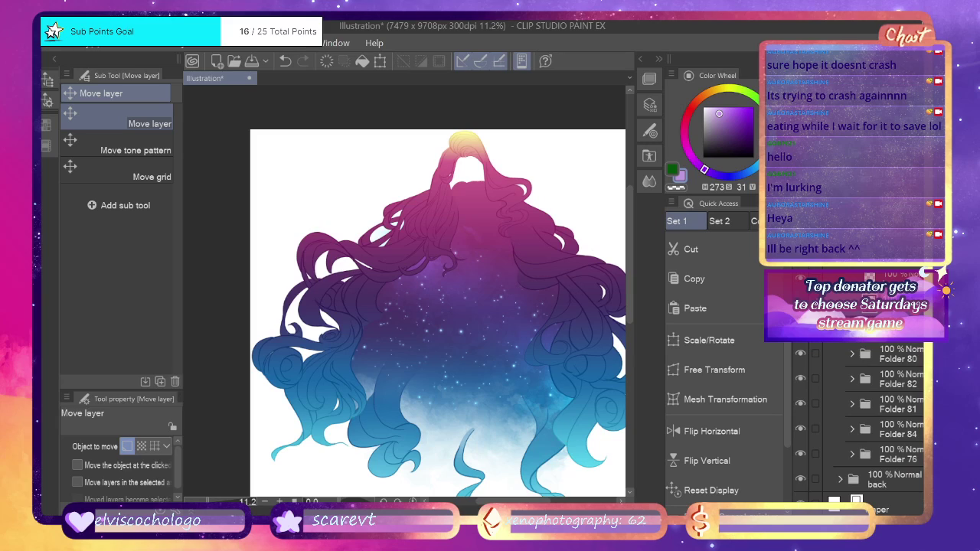
pyautogui.scroll(3, 888, 421)
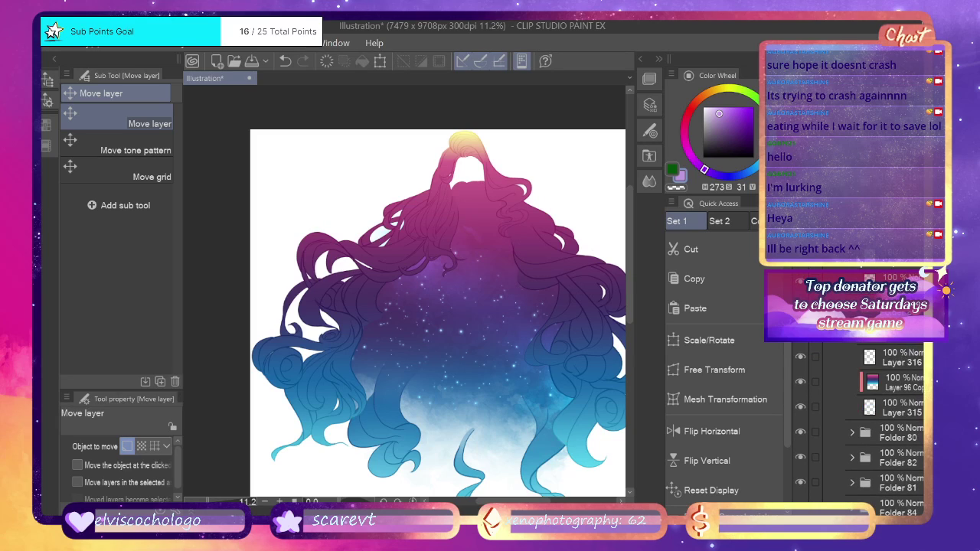
pyautogui.scroll(-1, 888, 421)
pyautogui.scroll(-2, 888, 421)
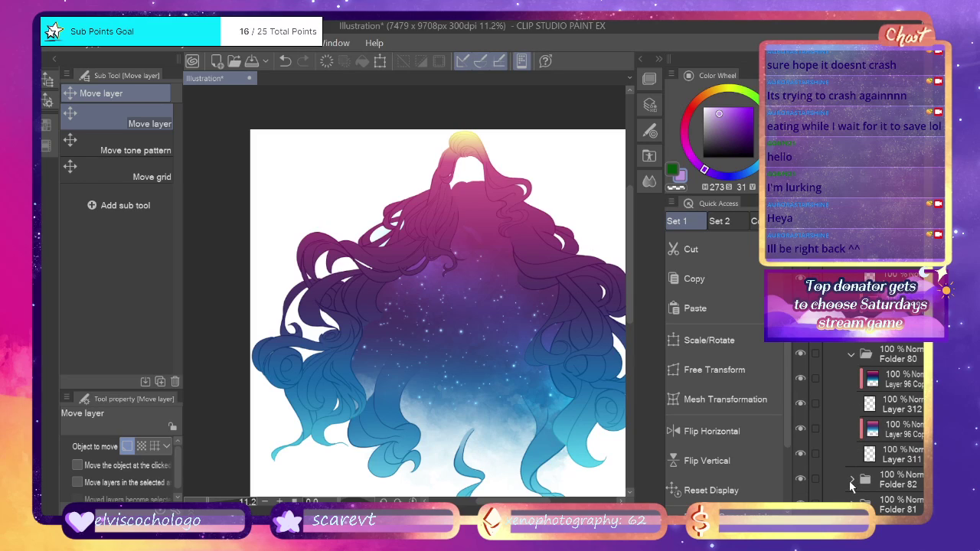
pyautogui.click(851, 481)
pyautogui.scroll(-4, 888, 429)
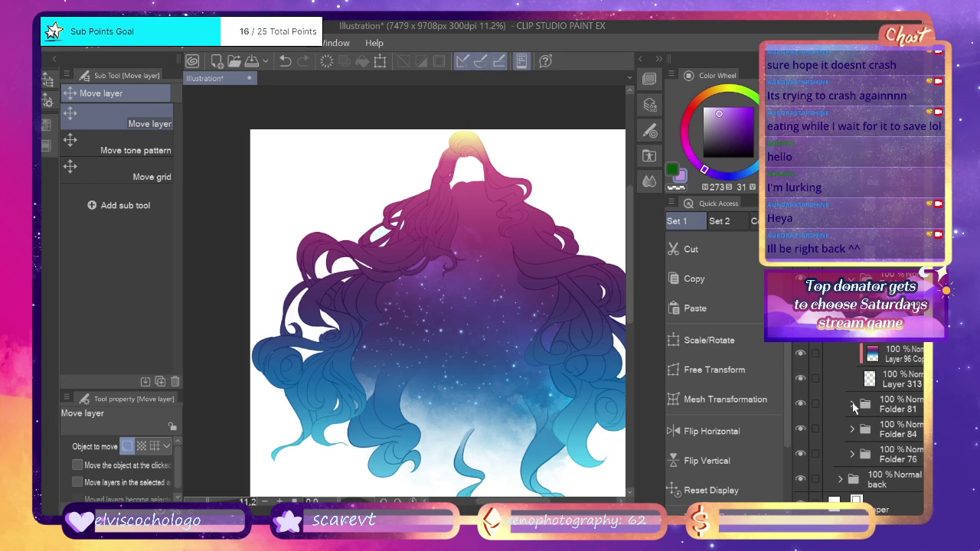
# Expand Folder 81, Folder 84 and Folder 76 at the end of the right hair folder.
pyautogui.click(854, 406)
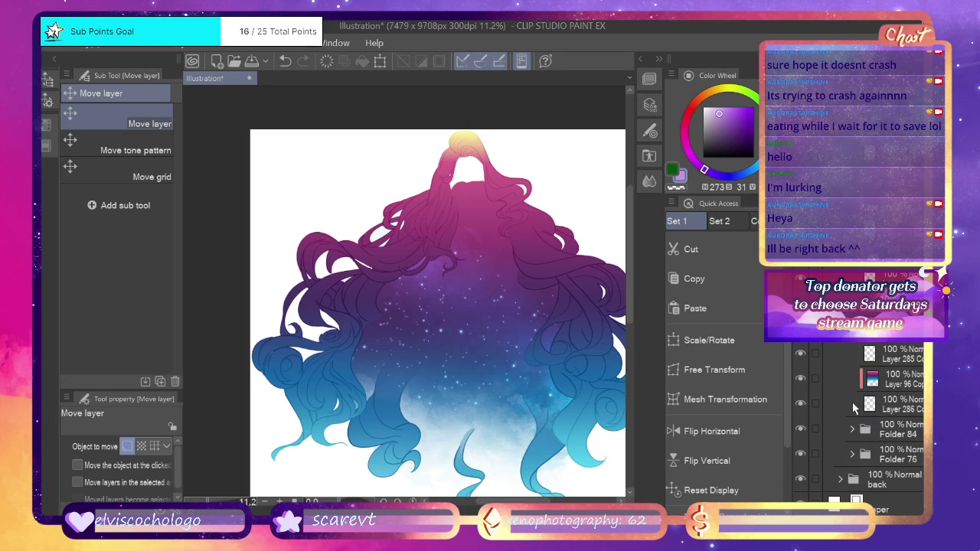
pyautogui.click(853, 424)
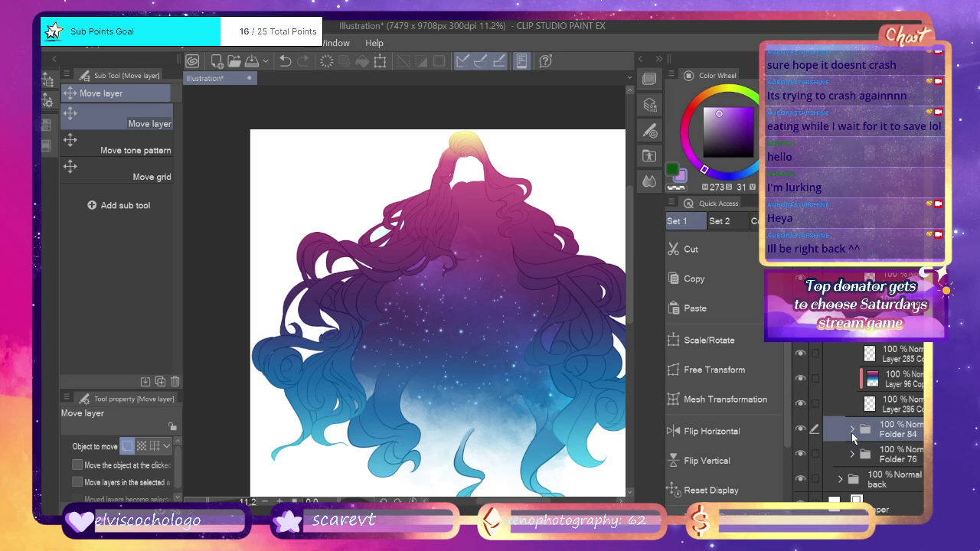
pyautogui.click(852, 433)
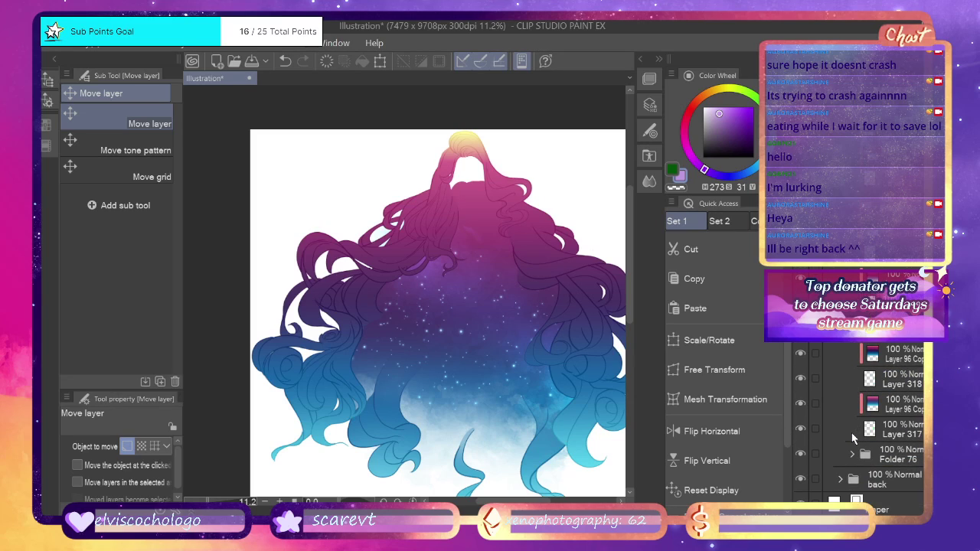
pyautogui.click(853, 451)
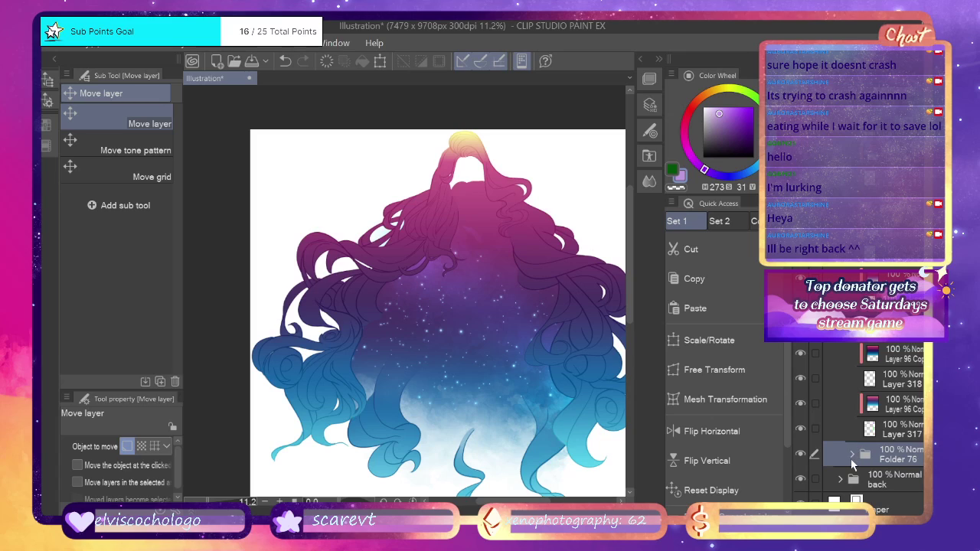
pyautogui.click(852, 455)
pyautogui.scroll(-2, 889, 433)
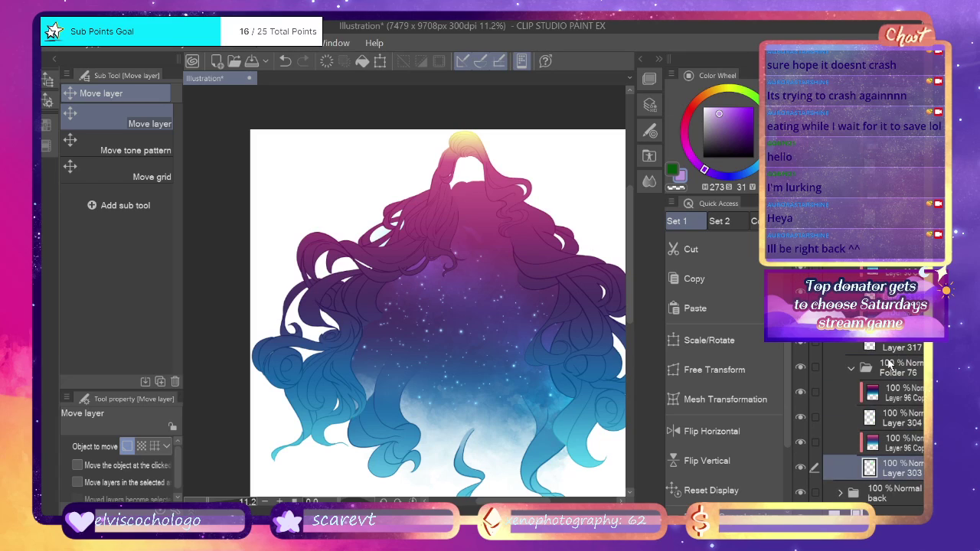
# Merge the gradient layers in Folder 76 down into Layer 303 and Layer 304, and collapse the folder.
pyautogui.click(881, 443)
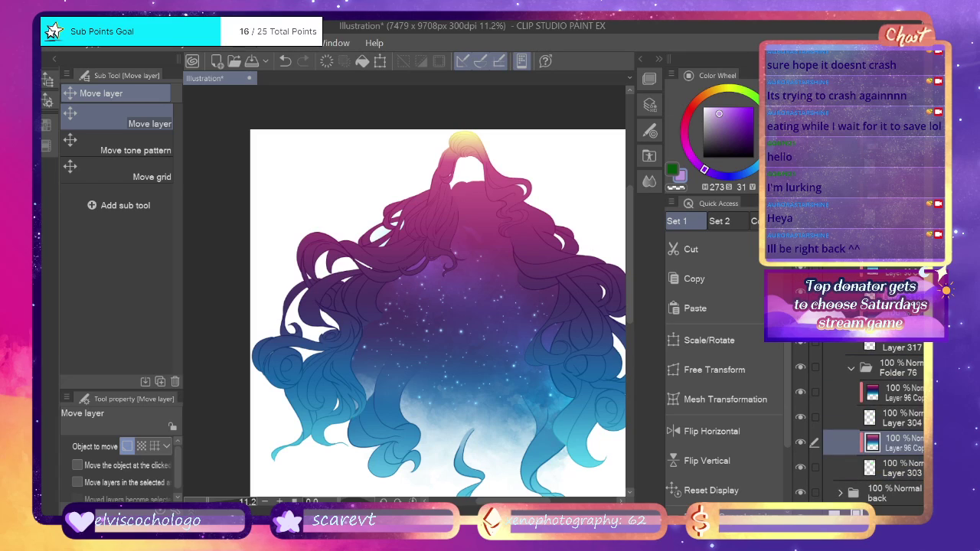
pyautogui.hotkey('ctrl', 'e')
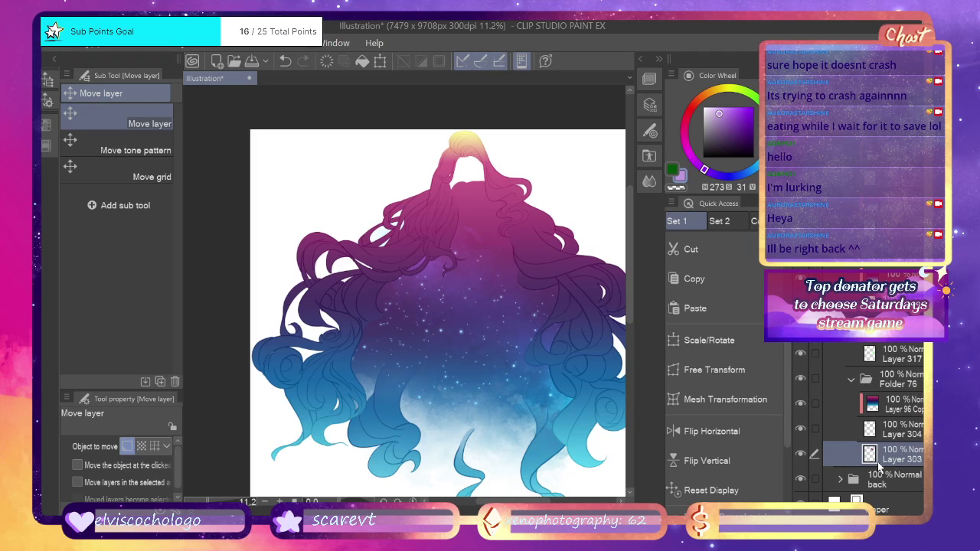
pyautogui.click(900, 403)
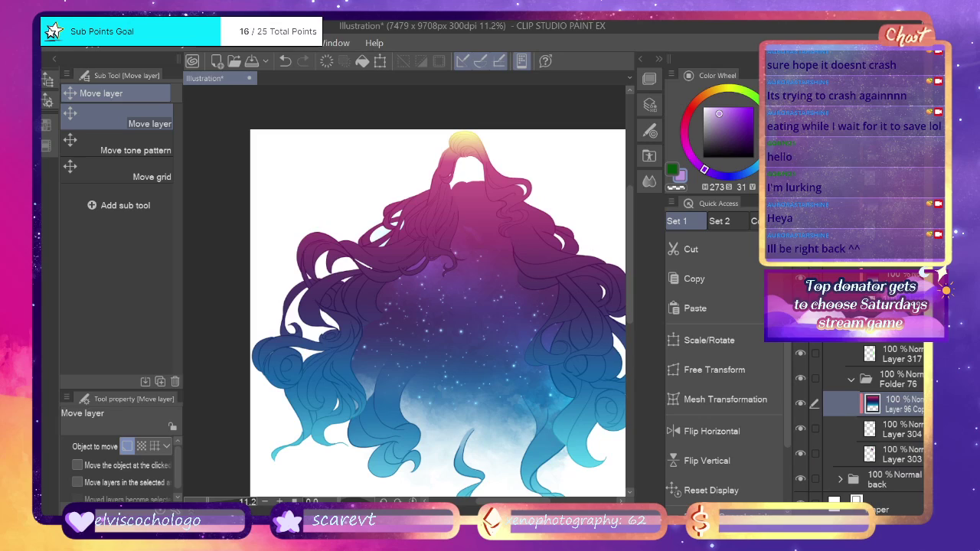
pyautogui.hotkey('ctrl', 'e')
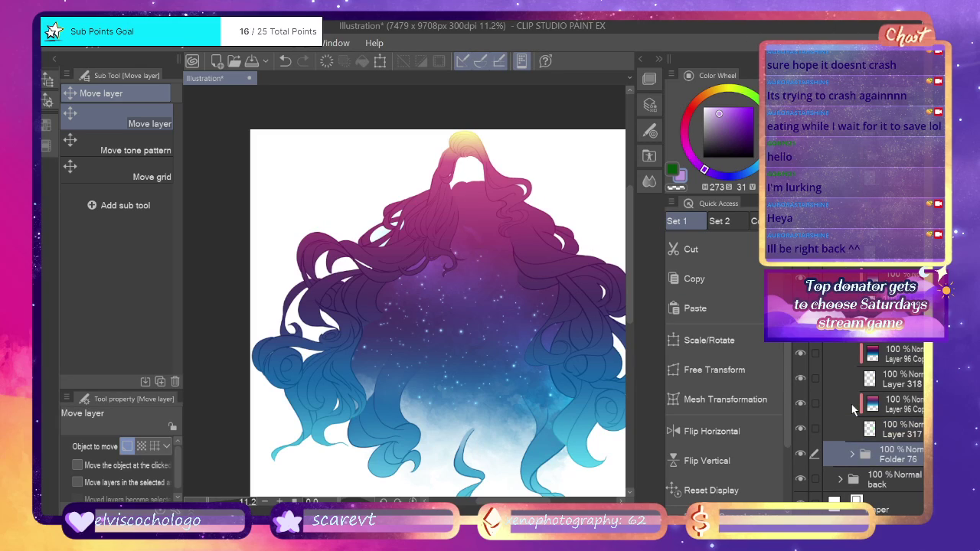
# Merge the gradient layers in Folder 84 down into Layer 317 and Layer 318, and collapse the folder.
pyautogui.click(852, 405)
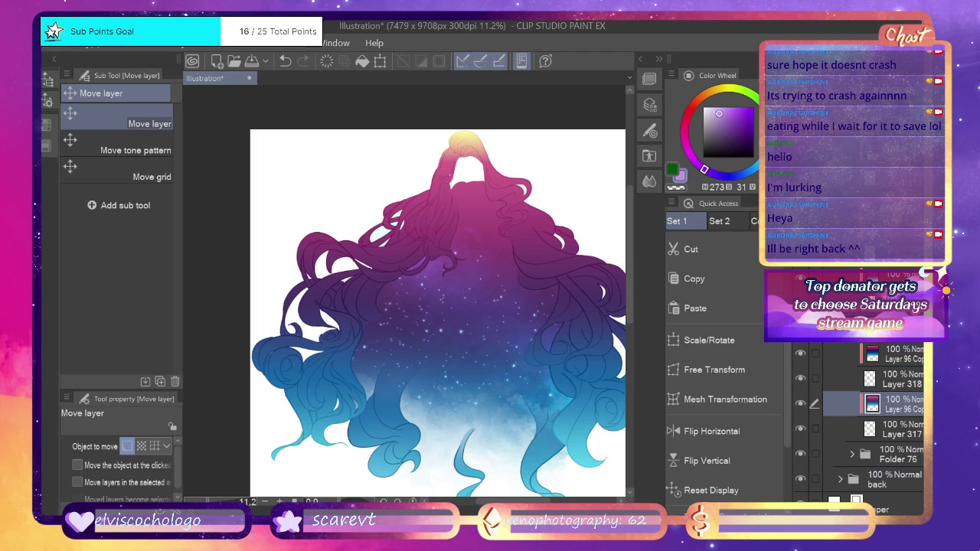
pyautogui.hotkey('ctrl', 'e')
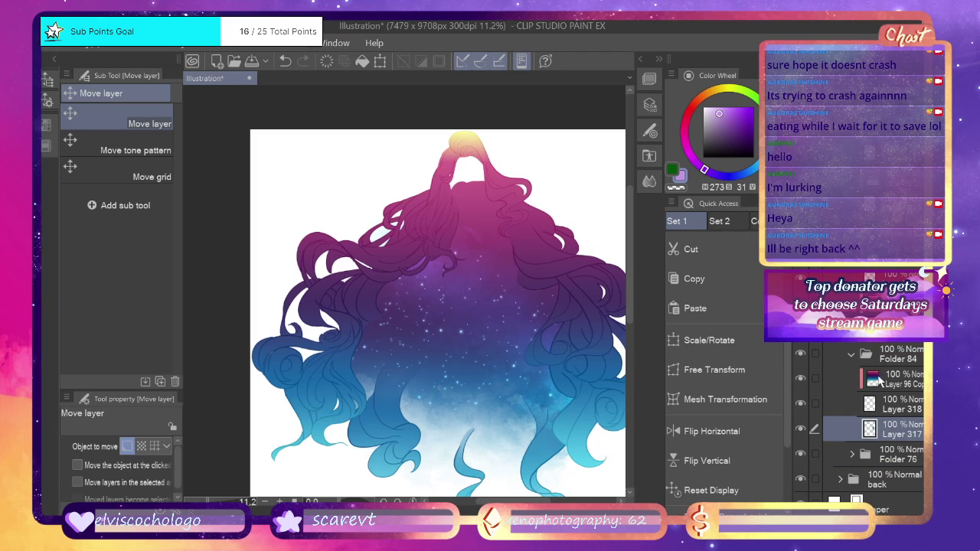
pyautogui.click(878, 380)
pyautogui.click(851, 357)
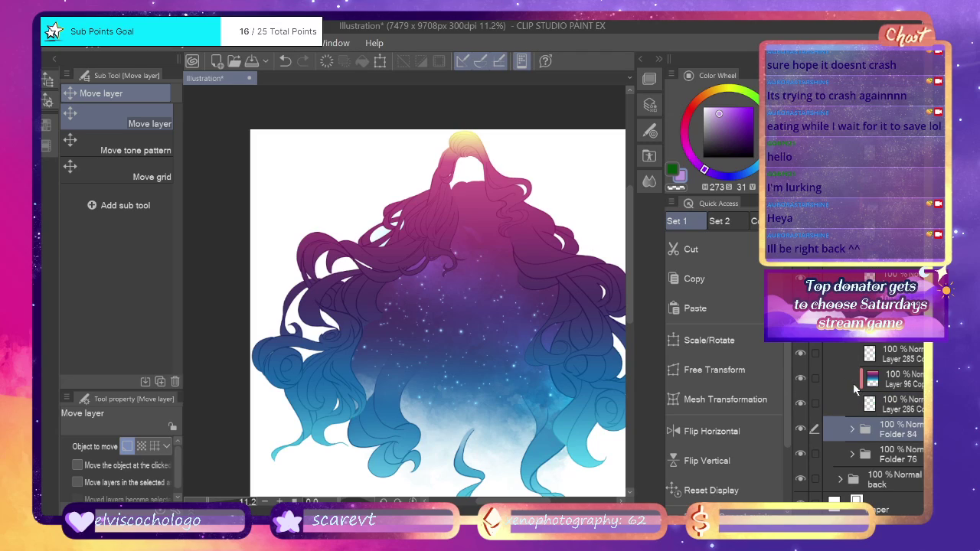
# Merge the gradient layers in Folder 81 down into the copies of Layer 286 and Layer 285.
pyautogui.click(885, 382)
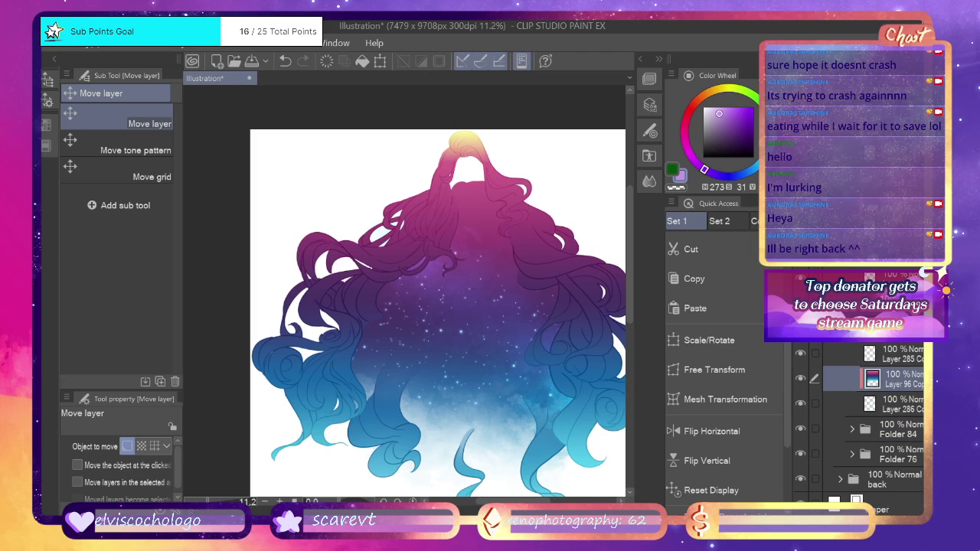
pyautogui.moveTo(922, 379); pyautogui.dragTo(892, 295)
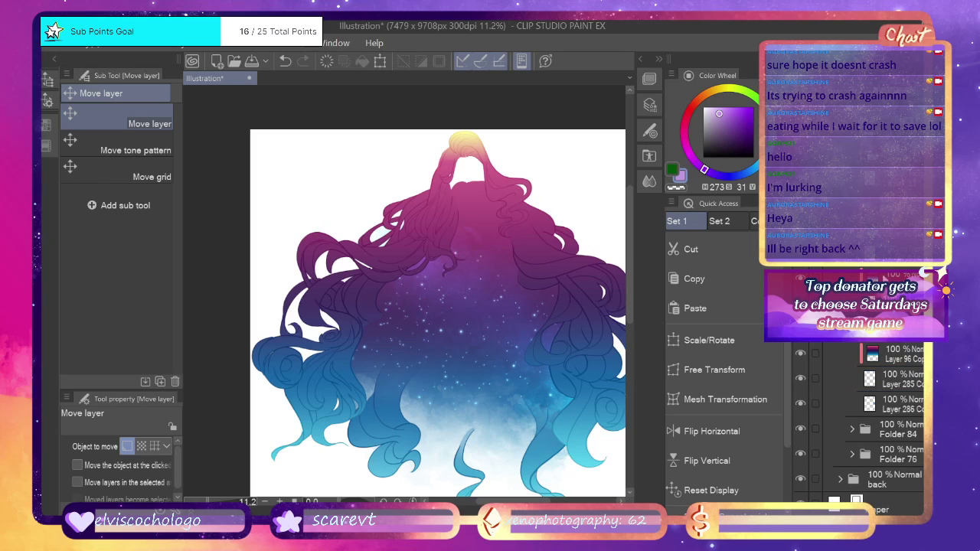
pyautogui.click(881, 368)
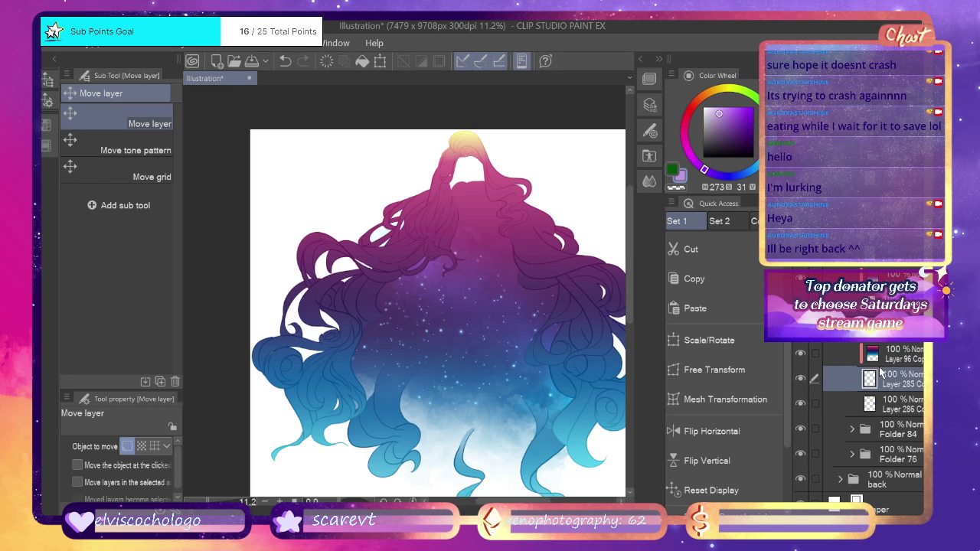
pyautogui.click(885, 354)
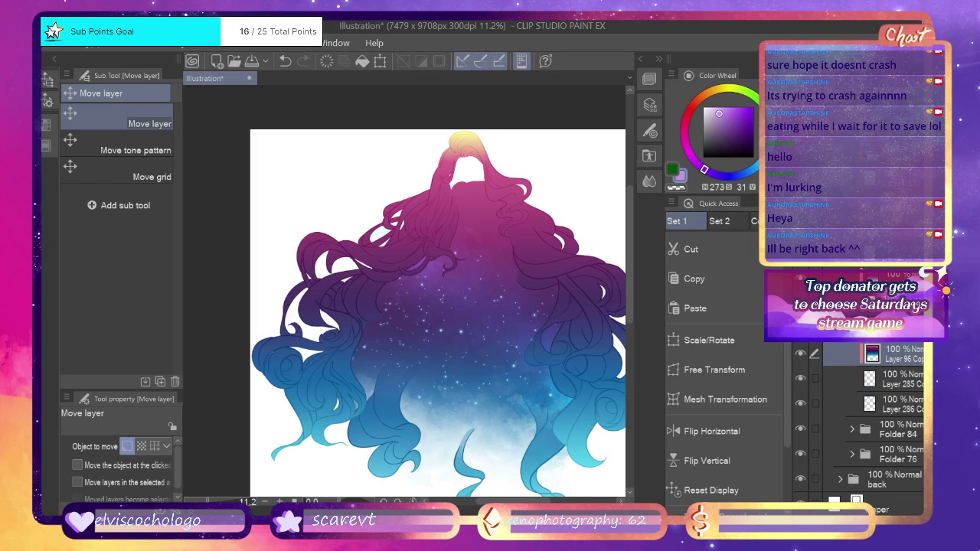
pyautogui.hotkey('ctrl', 'e')
pyautogui.click(888, 303)
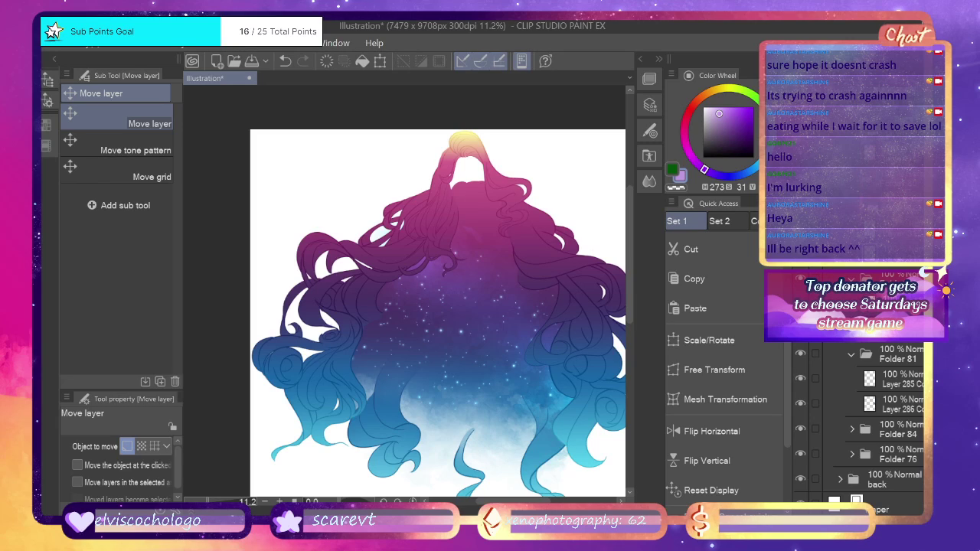
# Collapse Folder 81 and the other open subfolders, and close the right folder of the back hair.
pyautogui.click(863, 353)
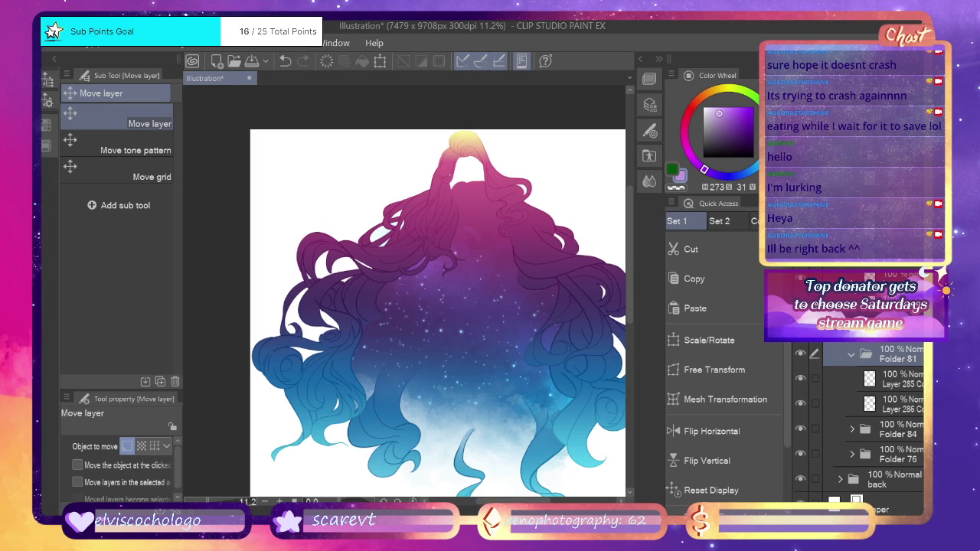
pyautogui.click(851, 353)
pyautogui.click(853, 309)
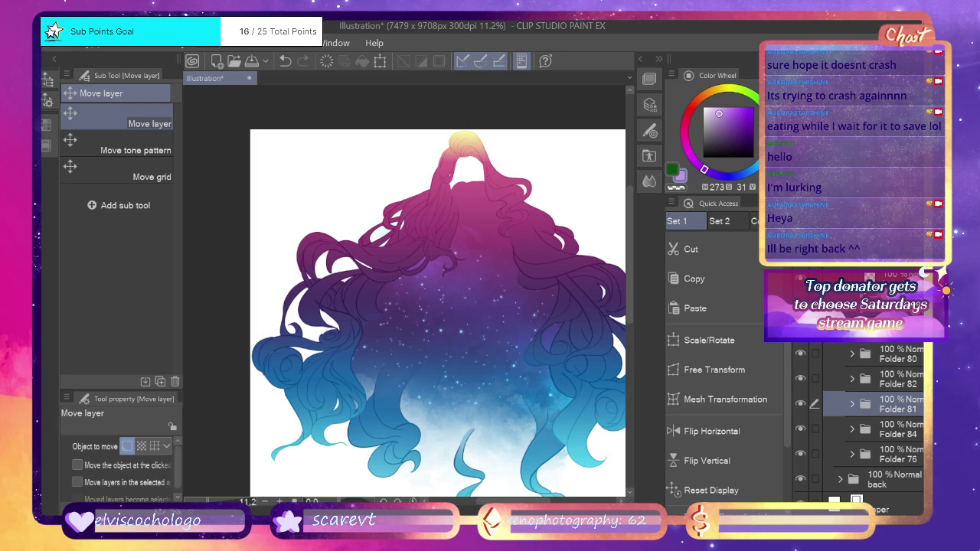
pyautogui.click(863, 305)
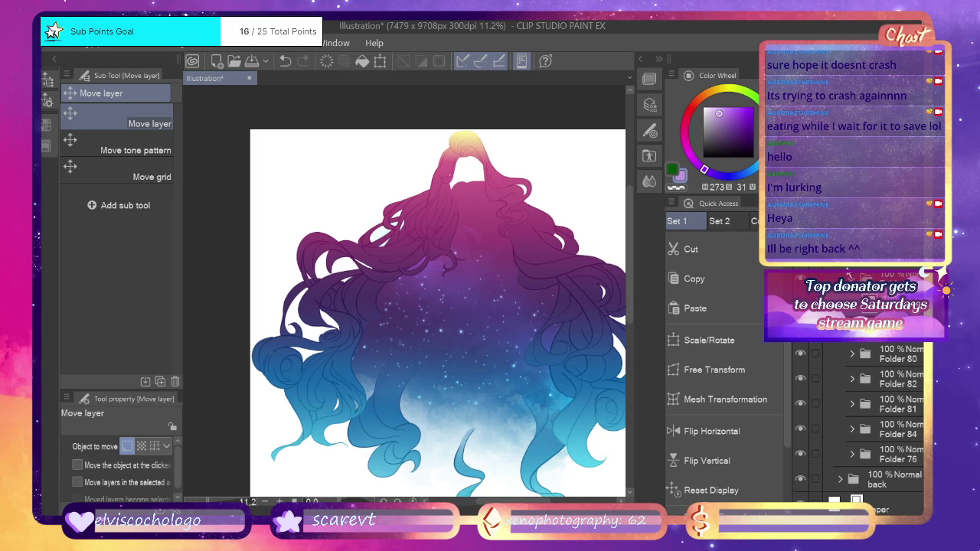
pyautogui.click(852, 279)
pyautogui.click(841, 275)
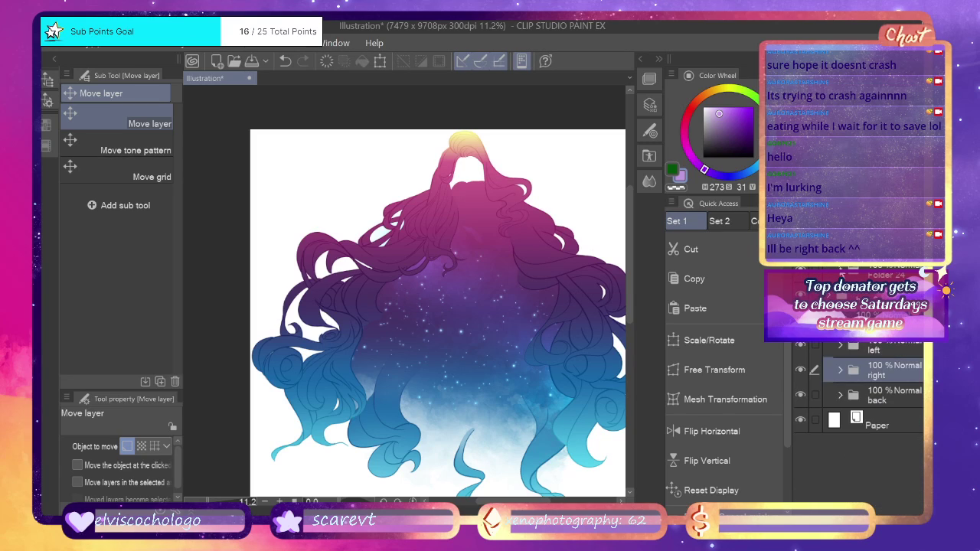
# Merge the gradient layers above Folder 68 down into Layer 272 and Layer 271.
pyautogui.scroll(3, 858, 398)
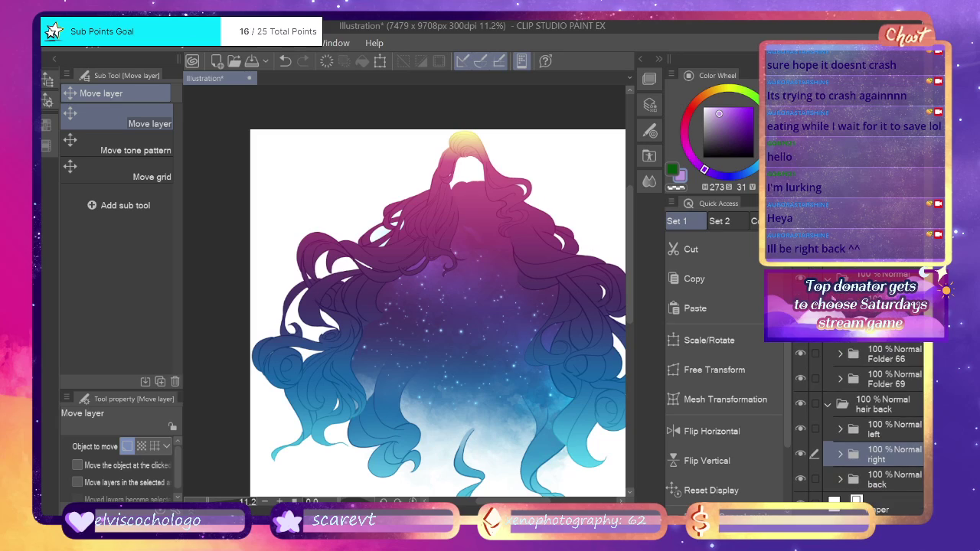
pyautogui.scroll(3, 898, 343)
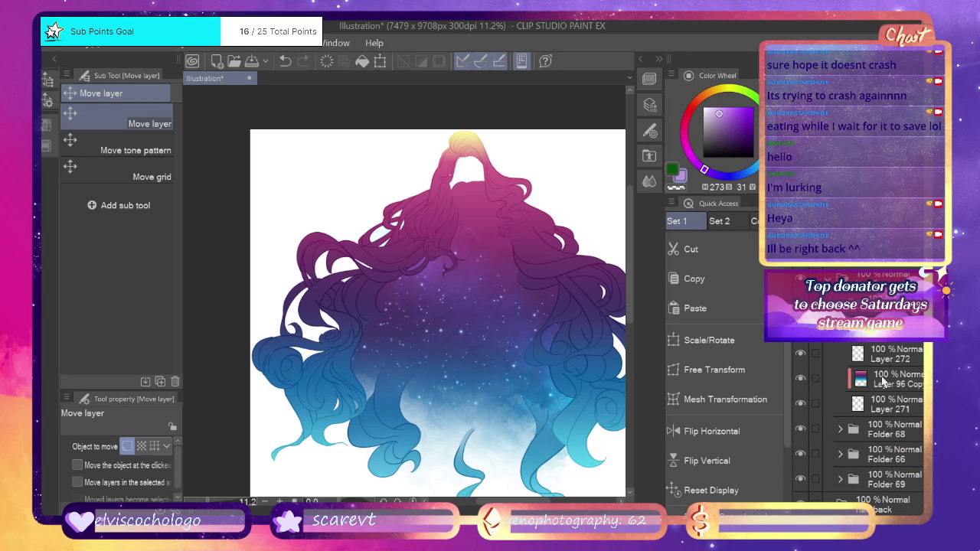
pyautogui.scroll(-1, 883, 380)
pyautogui.click(901, 356)
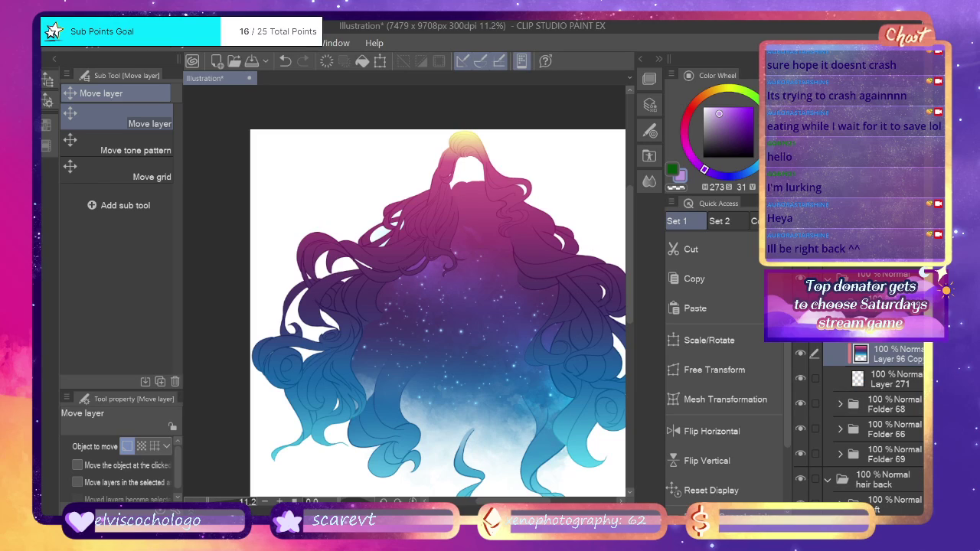
pyautogui.scroll(-3, 860, 425)
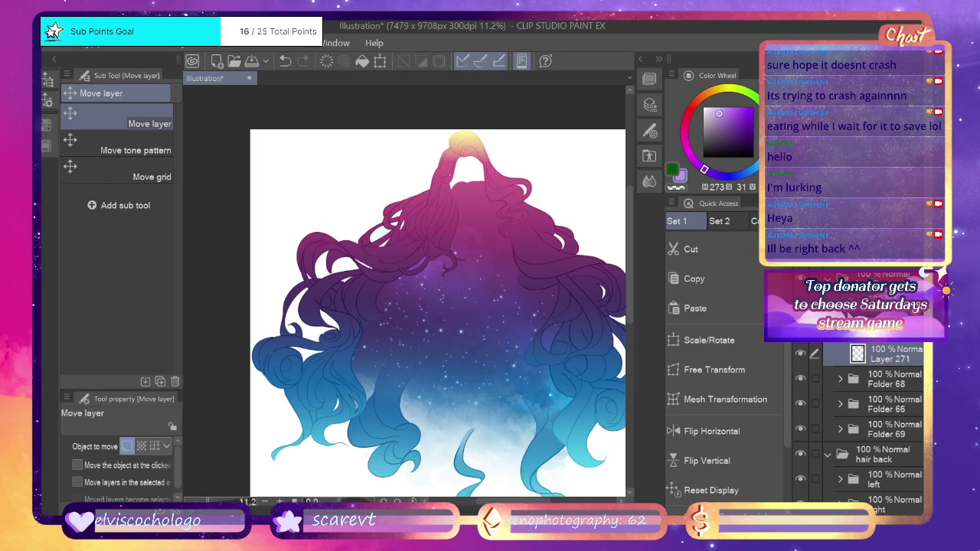
# Merge the gradient layers in Folder 68 down into Layer 269 and Layer 264.
pyautogui.scroll(4, 867, 357)
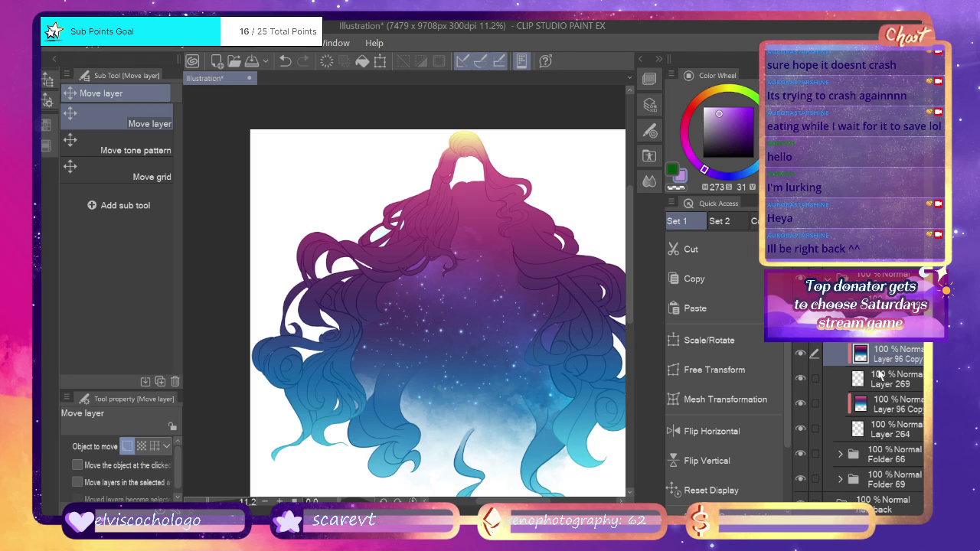
pyautogui.hotkey('ctrl', 'e')
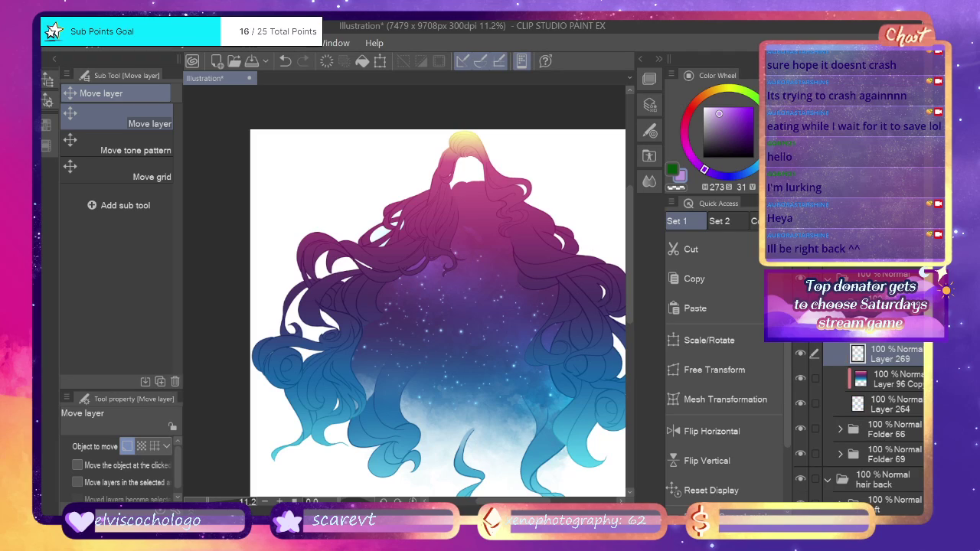
pyautogui.click(879, 384)
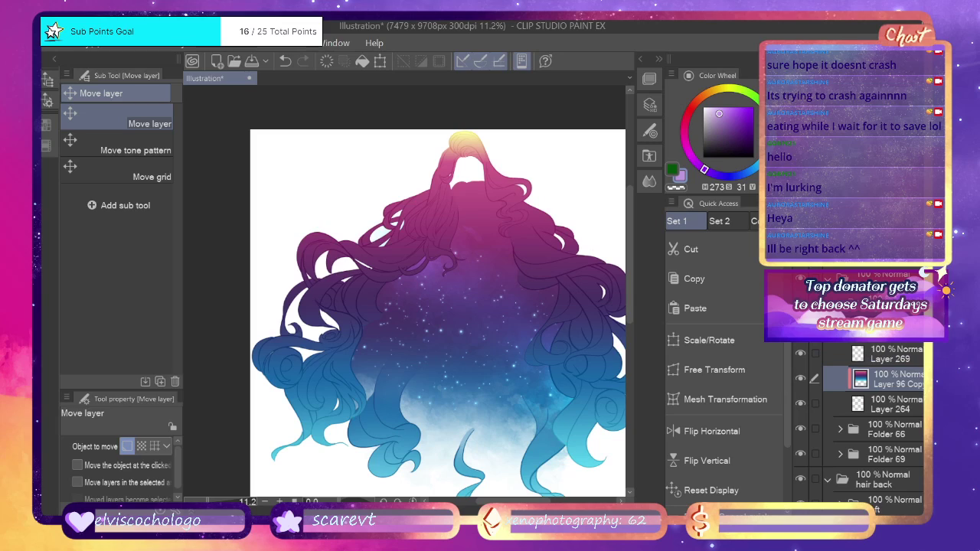
pyautogui.press('Delete')
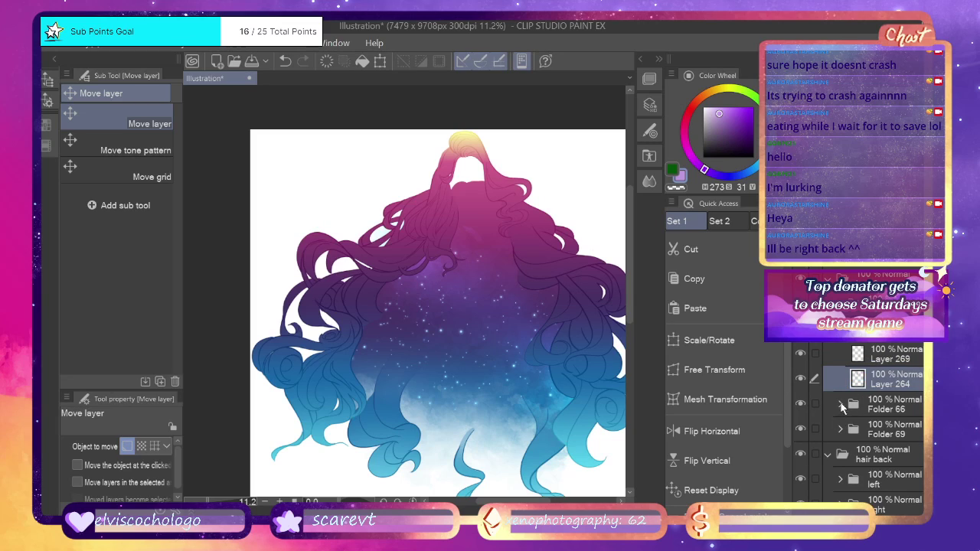
# Expand Folder 66 and merge its gradient layers down into Layer 288 and Layer 287.
pyautogui.click(840, 405)
pyautogui.scroll(-1, 872, 405)
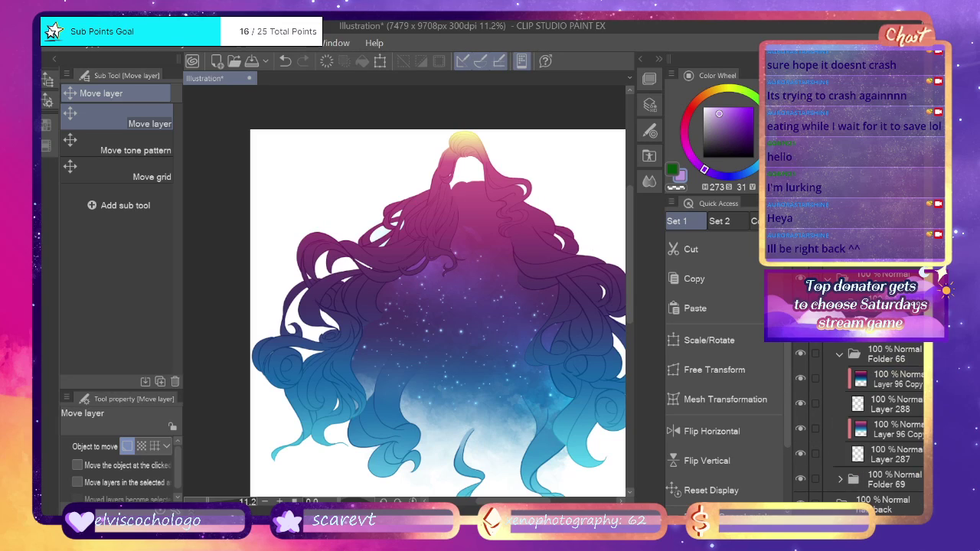
pyautogui.click(882, 378)
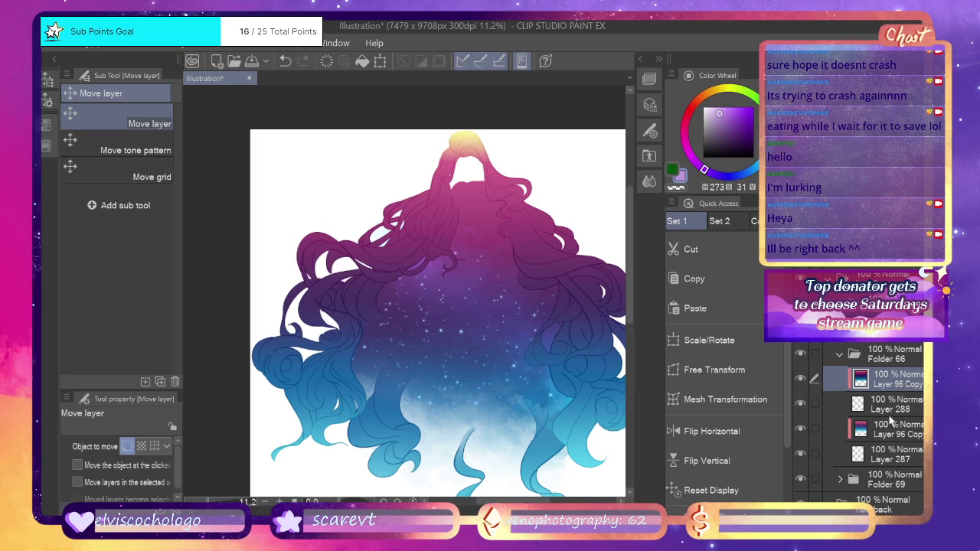
pyautogui.press('Delete')
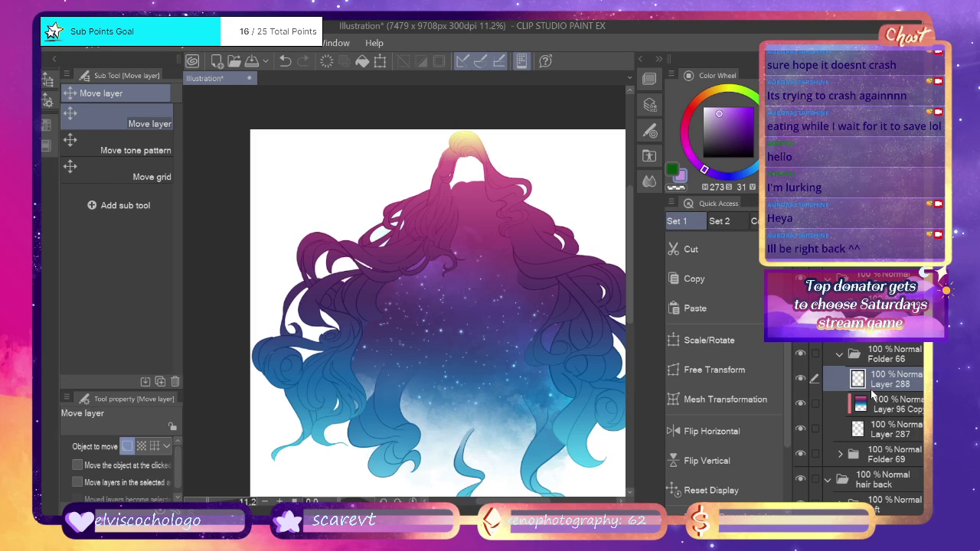
pyautogui.click(881, 404)
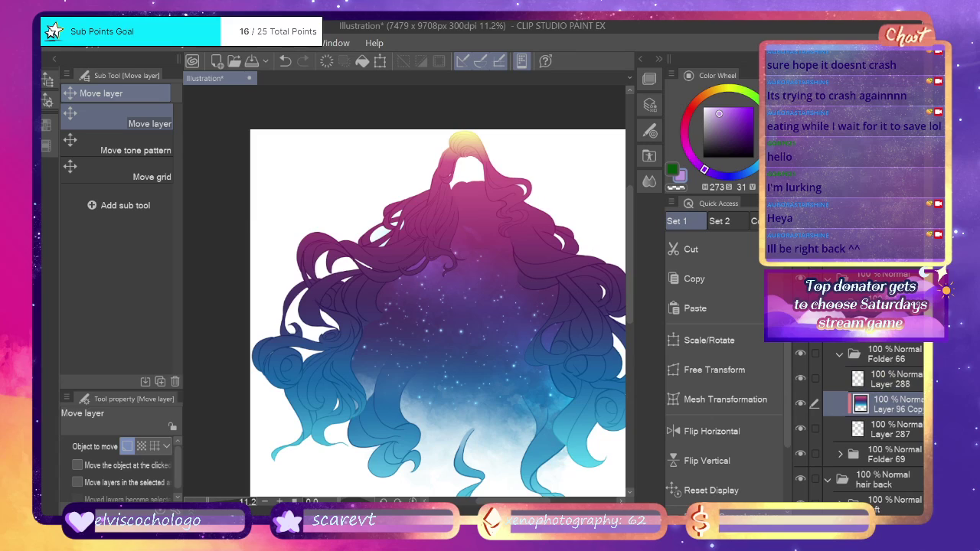
pyautogui.press('Delete')
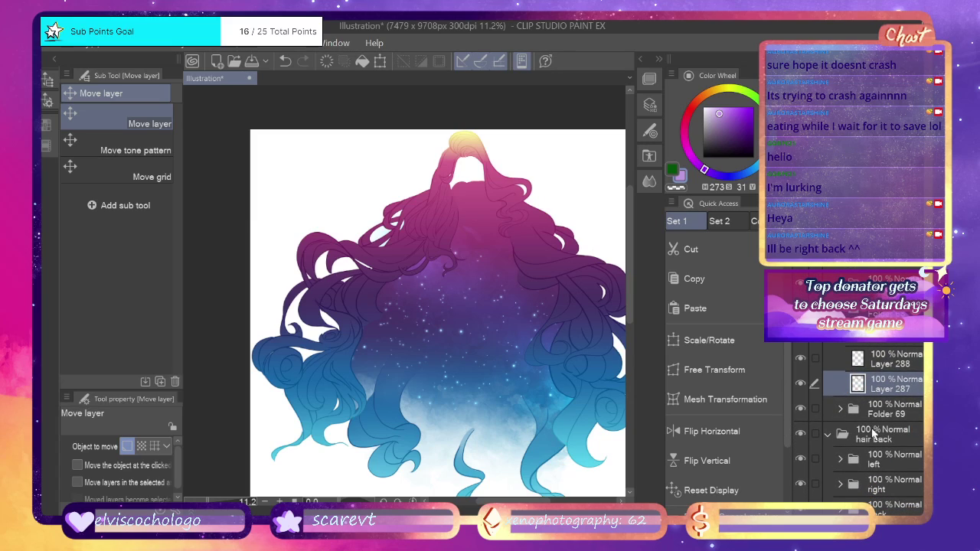
# Expand Folder 69 and merge its gradient layers down into Layer 290 and Layer 289.
pyautogui.click(854, 410)
pyautogui.click(866, 434)
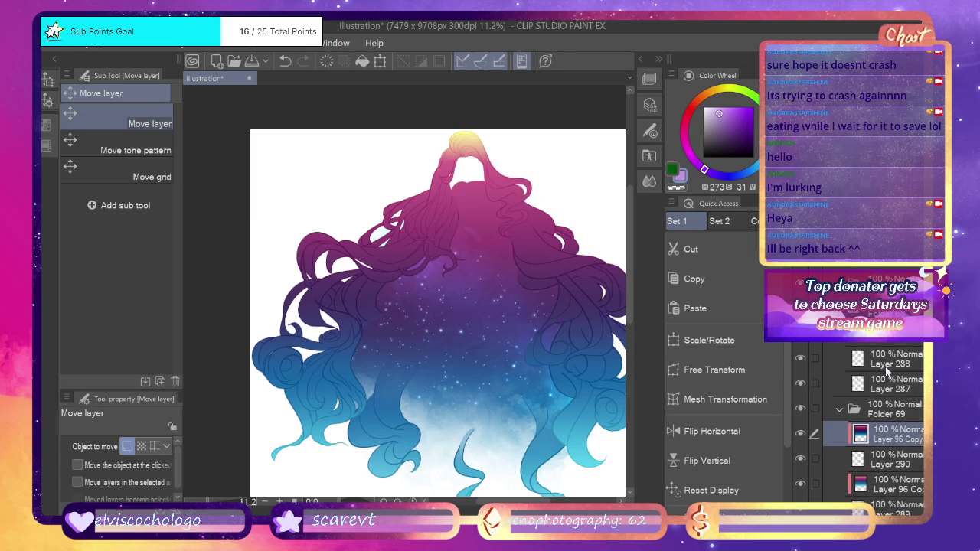
pyautogui.press('Delete')
pyautogui.click(874, 463)
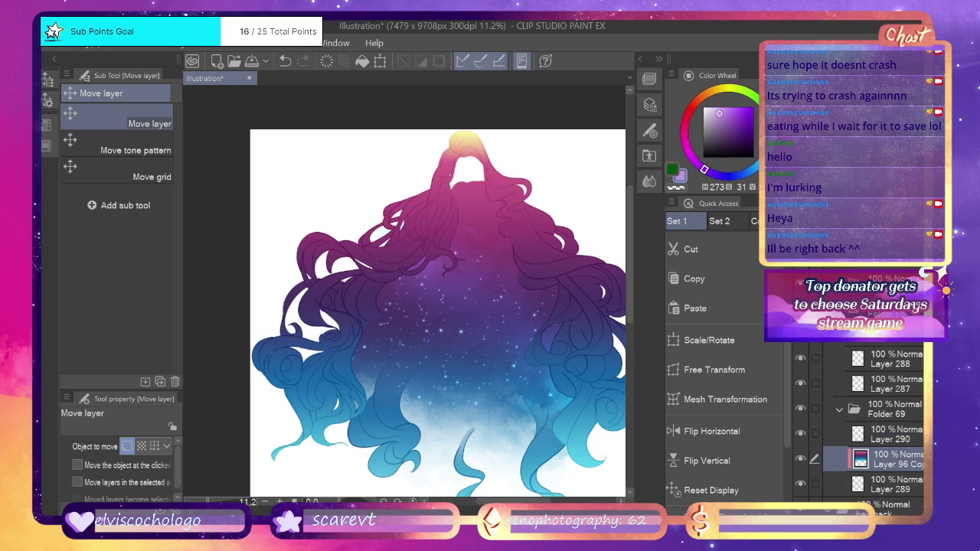
pyautogui.press('Delete')
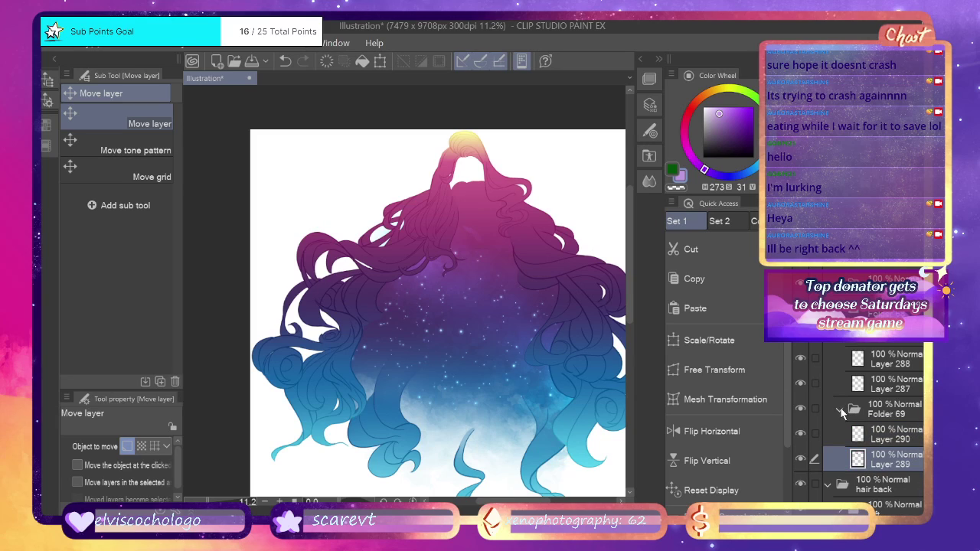
# Collapse Folder 69, Folder 66 and Folder 68, and close the hair 2 folder.
pyautogui.click(839, 409)
pyautogui.click(840, 308)
pyautogui.scroll(1, 831, 298)
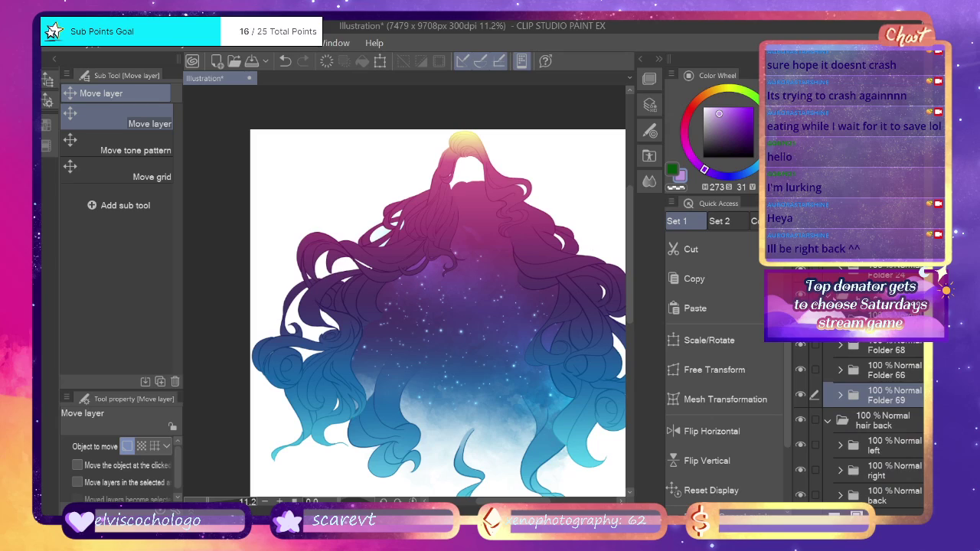
pyautogui.click(828, 294)
# Examine the gradient-filled hair close up, especially the crown and upper strands, and check the remaining hair folders.
pyautogui.scroll(1, 831, 299)
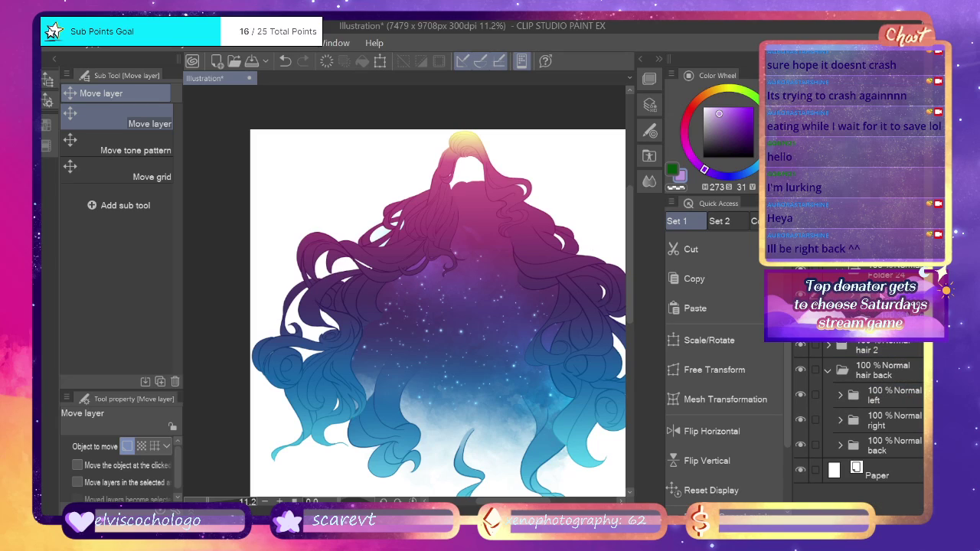
pyautogui.click(852, 296)
pyautogui.scroll(-2, 858, 399)
pyautogui.scroll(-2, 858, 406)
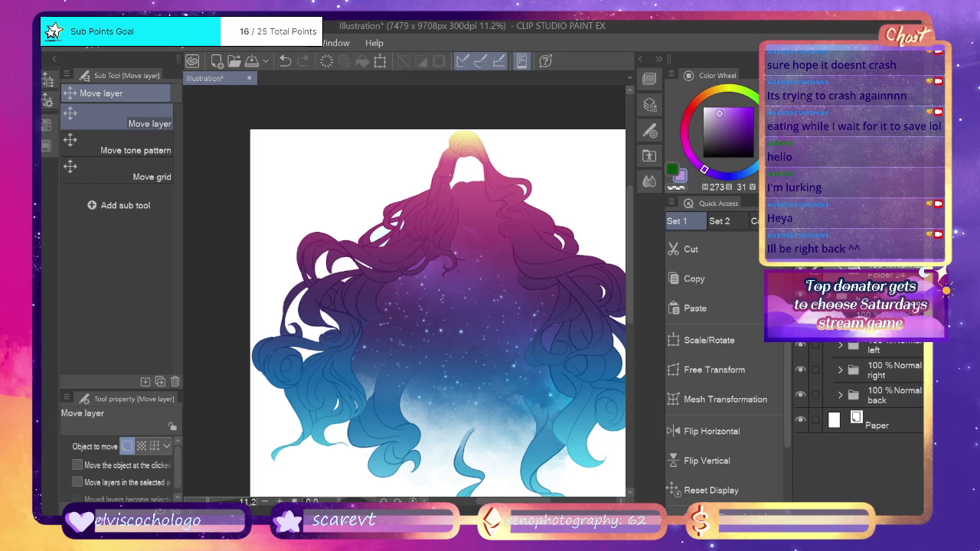
pyautogui.scroll(-3, 858, 383)
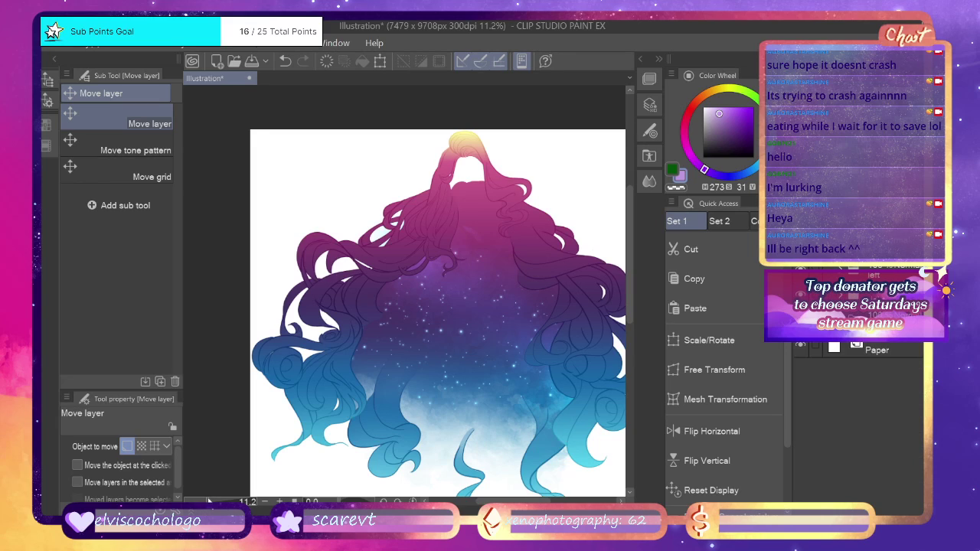
pyautogui.moveTo(208, 501); pyautogui.dragTo(213, 502)
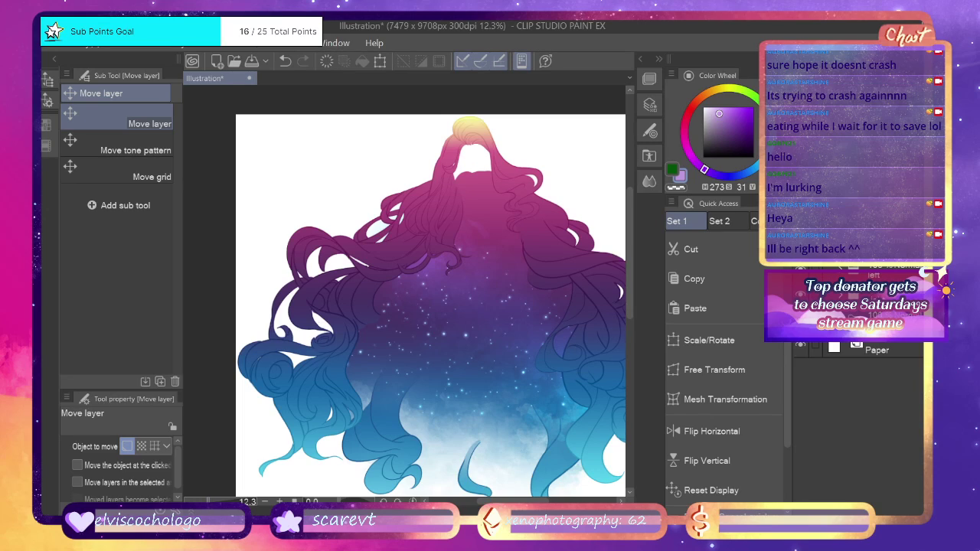
pyautogui.scroll(3, 441, 291)
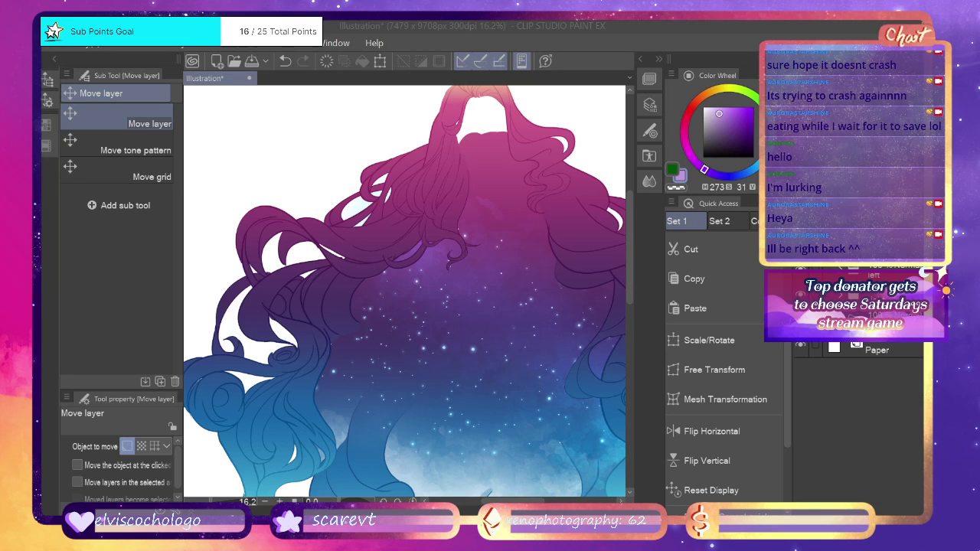
pyautogui.scroll(-1, 405, 291)
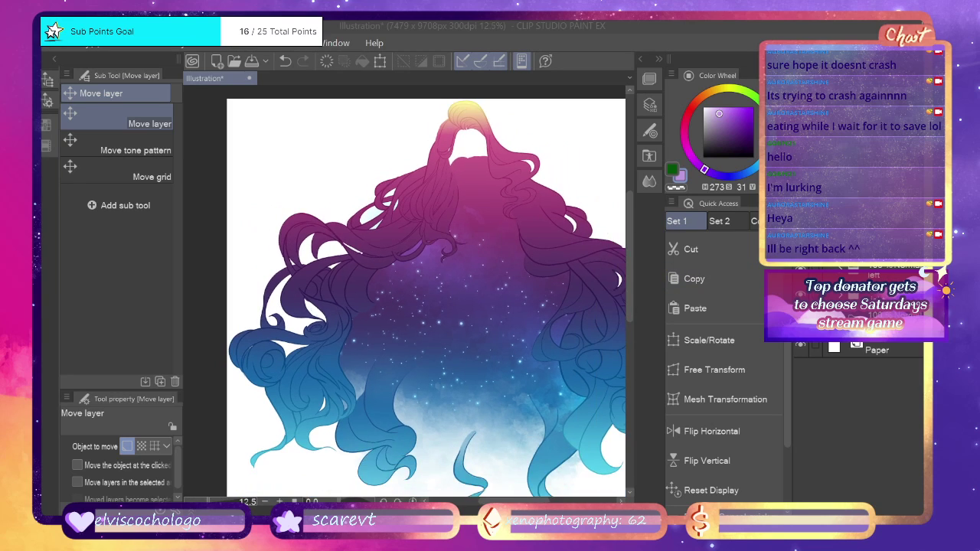
pyautogui.scroll(3, 404, 291)
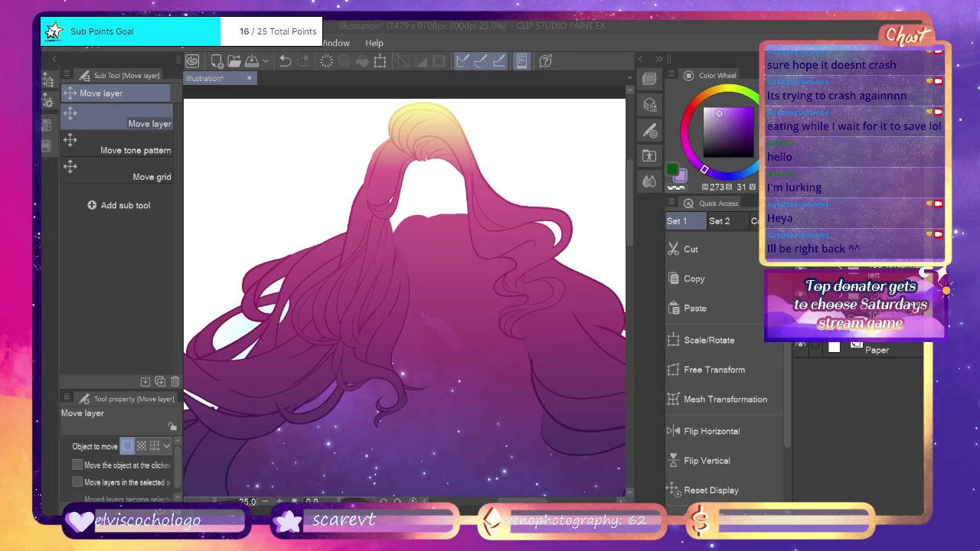
pyautogui.scroll(1, 405, 295)
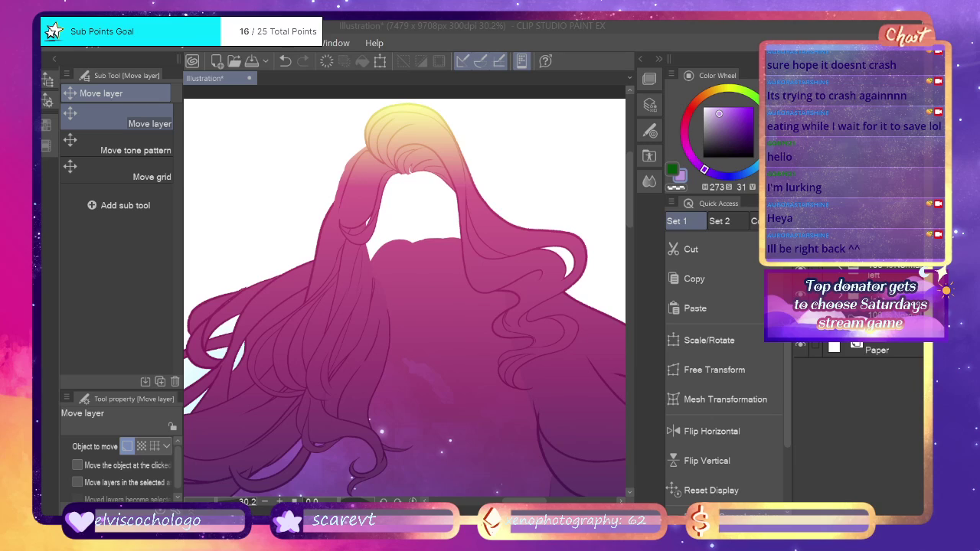
pyautogui.scroll(1, 458, 186)
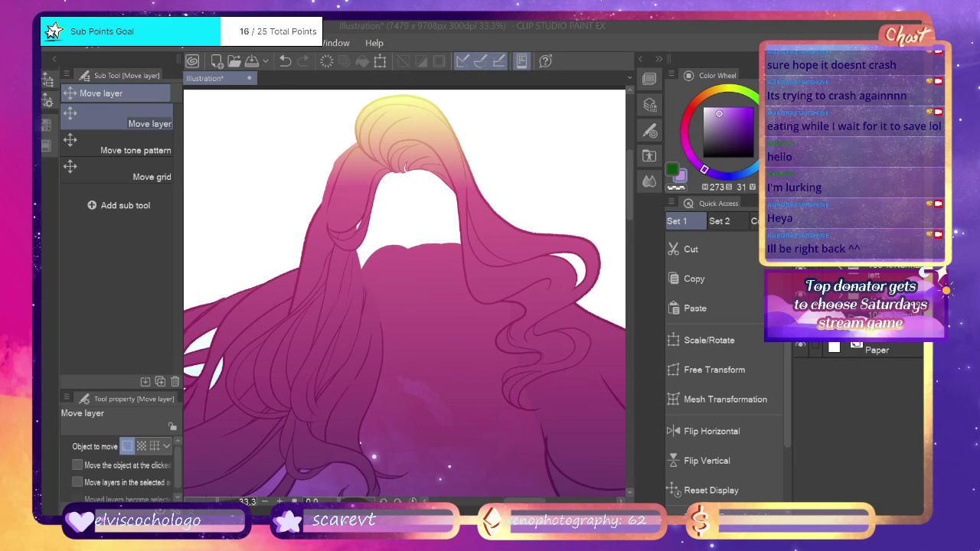
pyautogui.click(835, 196)
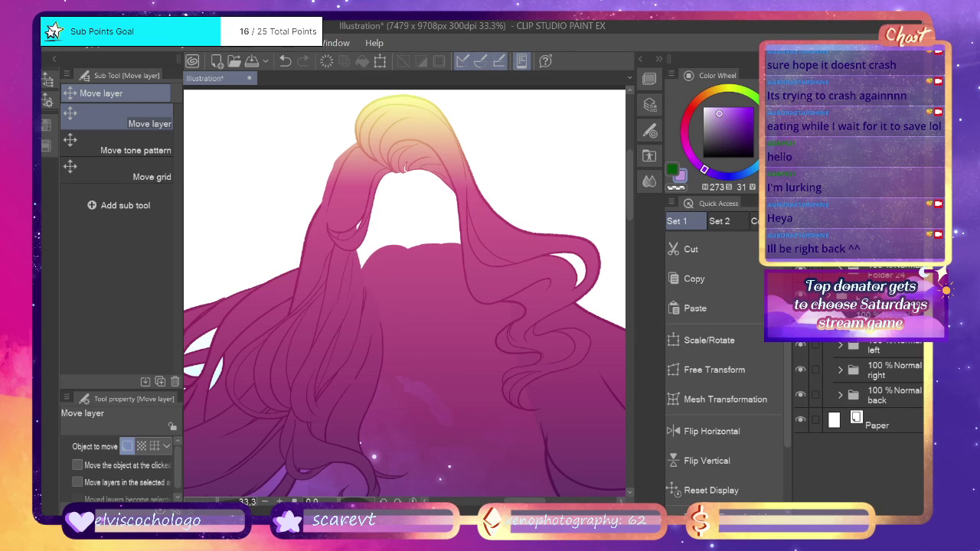
pyautogui.click(841, 244)
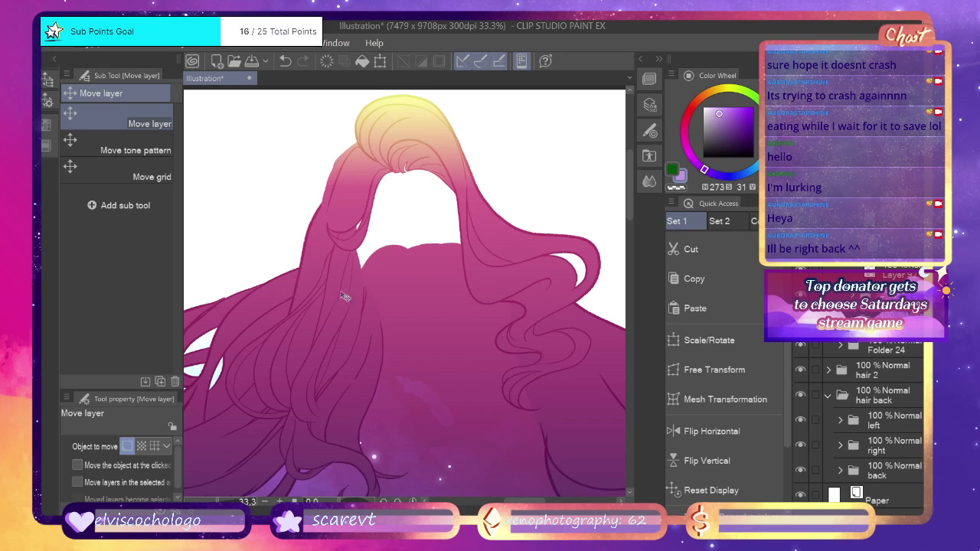
# Try broad G-pen strokes across the upper hair and undo them.
pyautogui.scroll(-2, 336, 289)
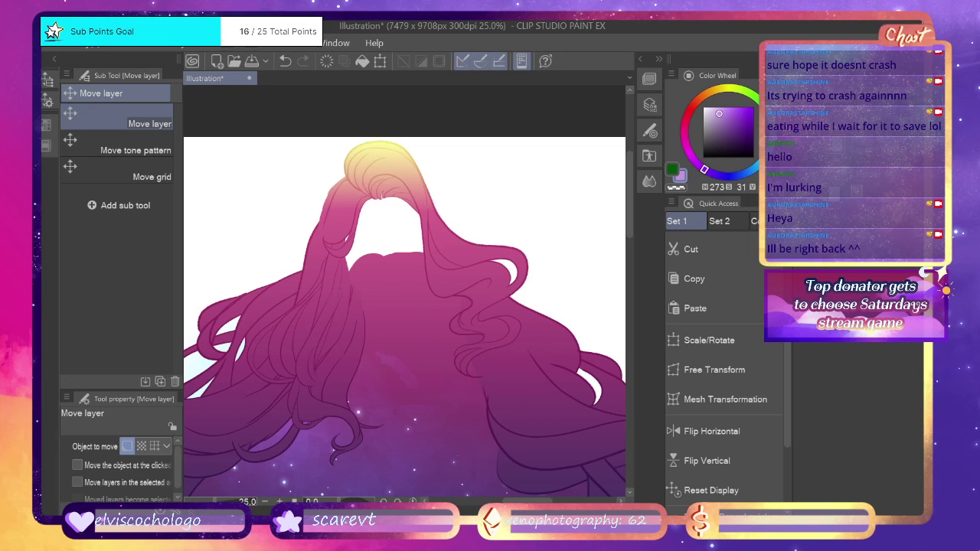
pyautogui.press('p')
pyautogui.moveTo(333, 201)
pyautogui.mouseDown()
pyautogui.moveTo(339, 222)
pyautogui.moveTo(441, 311)
pyautogui.mouseUp()
pyautogui.moveTo(419, 363); pyautogui.dragTo(422, 386)
pyautogui.hotkey('ctrl', 'z')
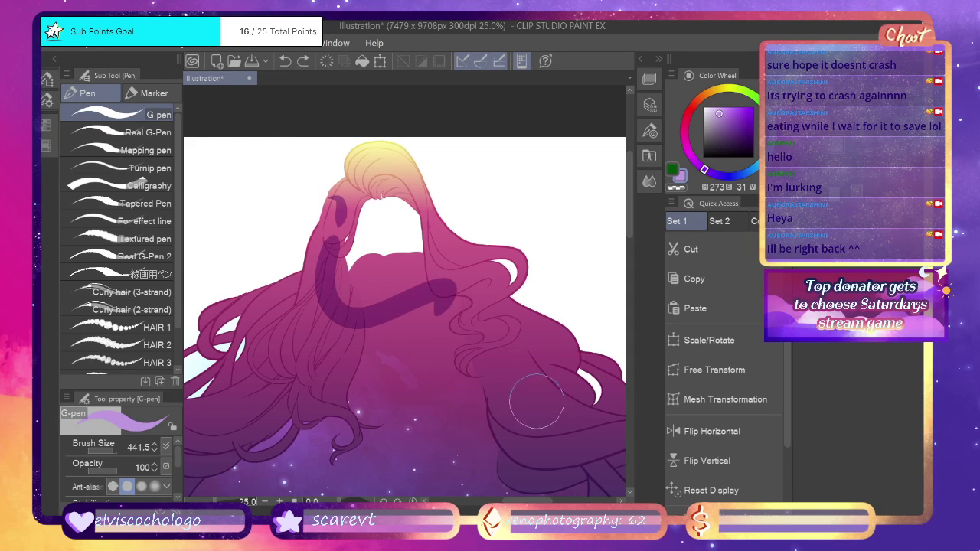
pyautogui.hotkey('ctrl', 'z')
pyautogui.moveTo(212, 503); pyautogui.dragTo(205, 503)
pyautogui.scroll(-1, 470, 328)
pyautogui.scroll(5, 469, 328)
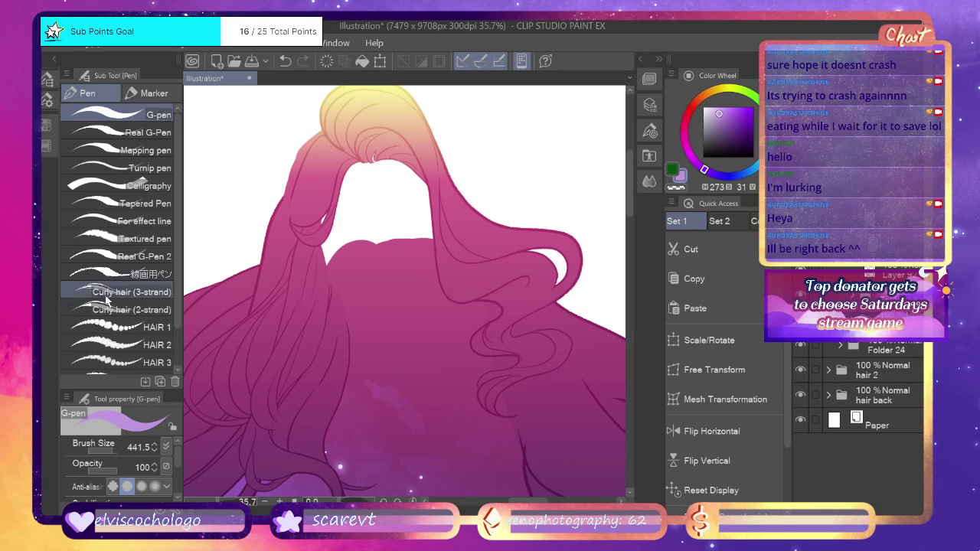
# Try a broad G-pen stroke across the lower curl of the front side strand and undo it.
pyautogui.click(221, 504)
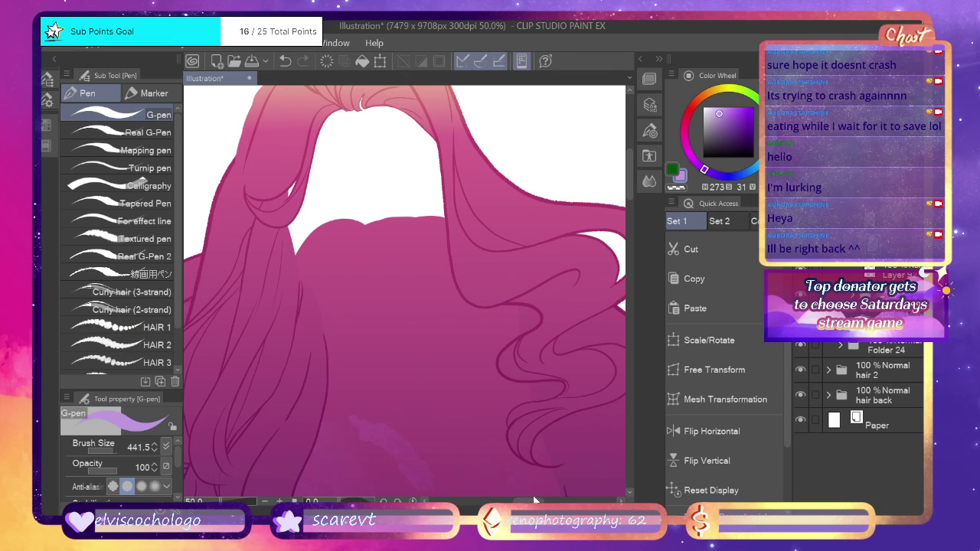
pyautogui.scroll(-1, 534, 495)
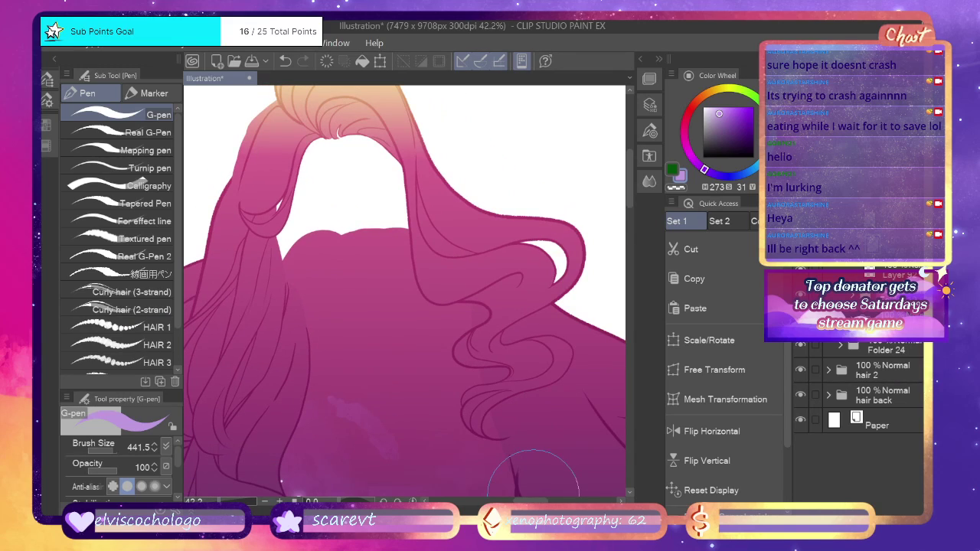
pyautogui.moveTo(499, 382); pyautogui.dragTo(577, 354)
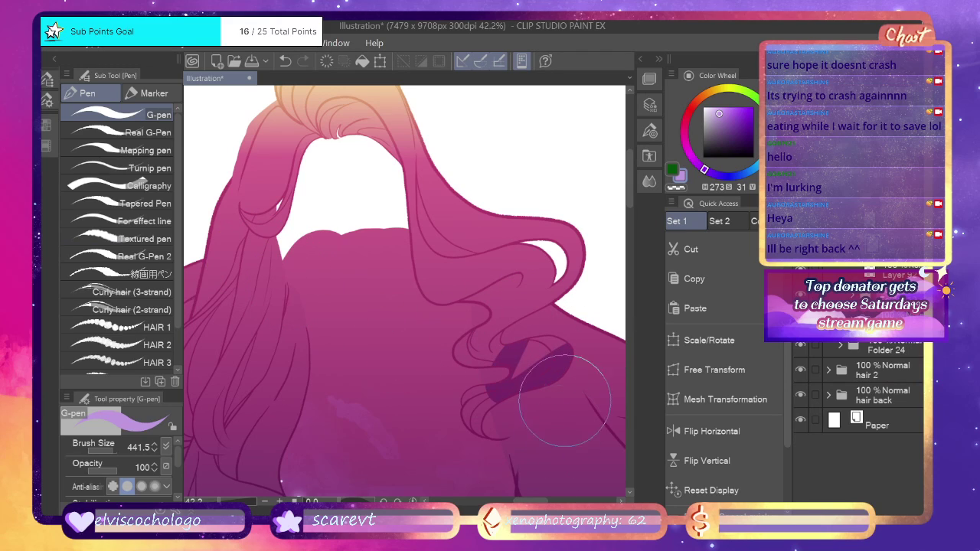
pyautogui.hotkey('ctrl', 'z')
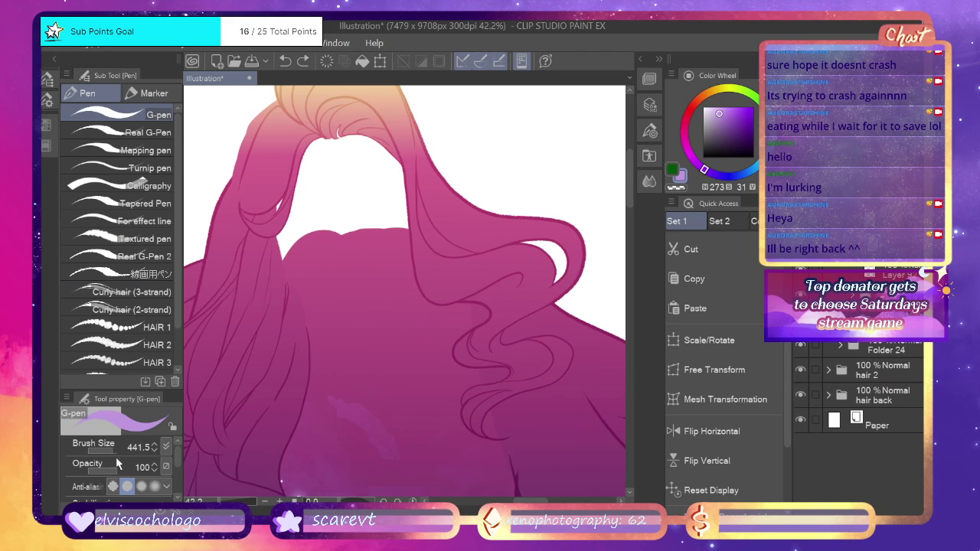
# Set the G-pen brush size to 225.6, choose a paler violet with saturation 19, and test shading on the curl's tip.
pyautogui.moveTo(114, 451); pyautogui.dragTo(110, 451)
pyautogui.moveTo(478, 426); pyautogui.dragTo(507, 391)
pyautogui.hotkey('ctrl', 'z')
pyautogui.moveTo(474, 421); pyautogui.dragTo(503, 392)
pyautogui.hotkey('ctrl', 'z')
pyautogui.click(713, 109)
pyautogui.moveTo(475, 430)
pyautogui.mouseDown()
pyautogui.moveTo(494, 389)
pyautogui.moveTo(520, 382)
pyautogui.mouseUp()
pyautogui.moveTo(475, 403)
pyautogui.mouseDown()
pyautogui.moveTo(468, 436)
pyautogui.moveTo(467, 425)
pyautogui.moveTo(524, 378)
pyautogui.mouseUp()
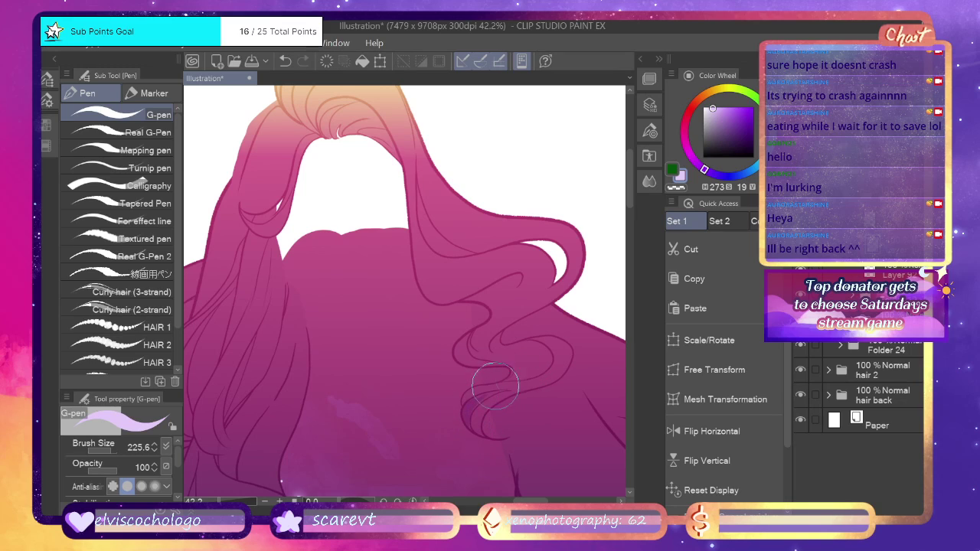
# Shade the curl's tip and its outer bend in violet with the G-pen, undoing the strokes that miss.
pyautogui.moveTo(468, 427); pyautogui.dragTo(531, 373)
pyautogui.moveTo(472, 402); pyautogui.dragTo(535, 366)
pyautogui.hotkey('ctrl', 'z')
pyautogui.moveTo(484, 432)
pyautogui.mouseDown()
pyautogui.moveTo(507, 397)
pyautogui.moveTo(565, 374)
pyautogui.moveTo(567, 353)
pyautogui.moveTo(487, 406)
pyautogui.moveTo(487, 432)
pyautogui.mouseUp()
pyautogui.hotkey('ctrl', 'z')
pyautogui.hotkey('ctrl', 'z')
pyautogui.moveTo(564, 342)
pyautogui.mouseDown()
pyautogui.moveTo(550, 378)
pyautogui.moveTo(484, 421)
pyautogui.mouseUp()
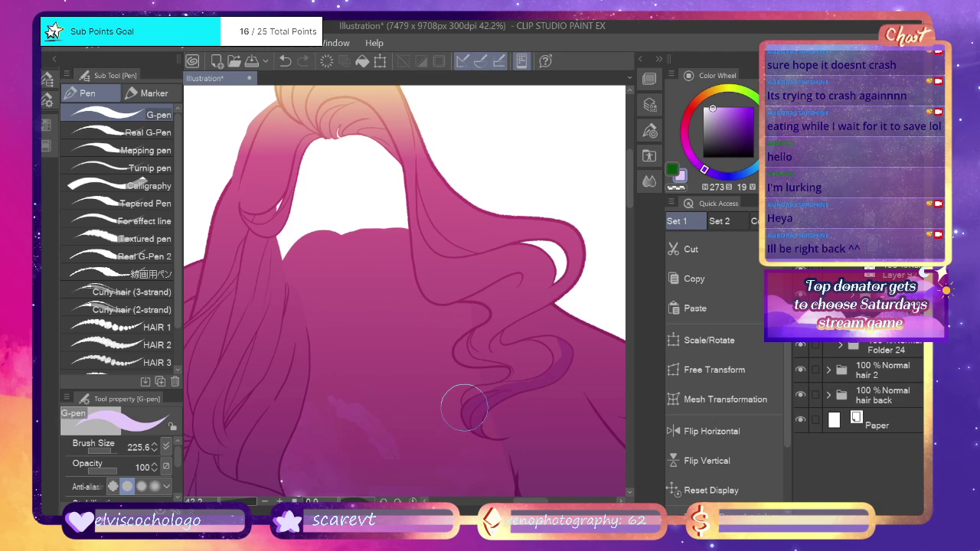
# Soften the curl's violet shading using the Blur tool at brush size 373.3.
pyautogui.press('j')
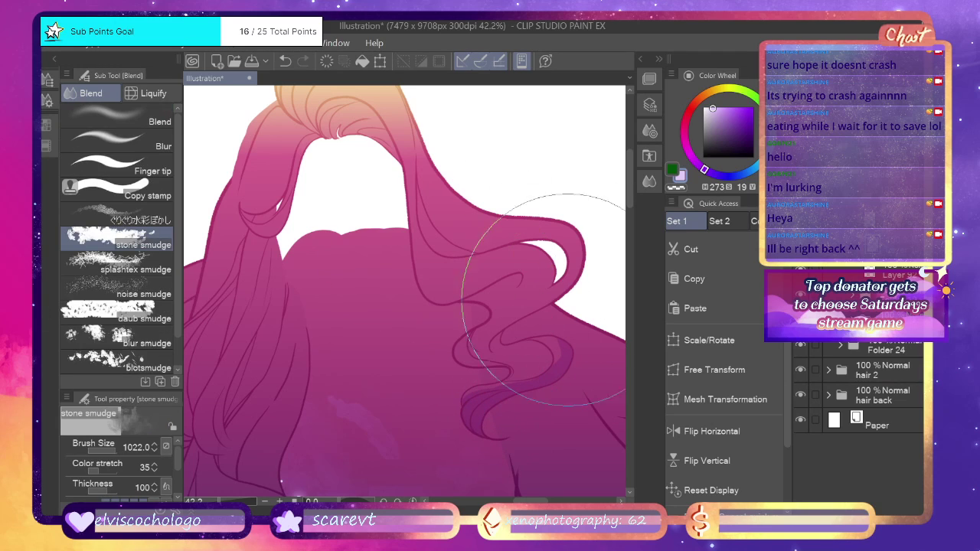
pyautogui.click(115, 140)
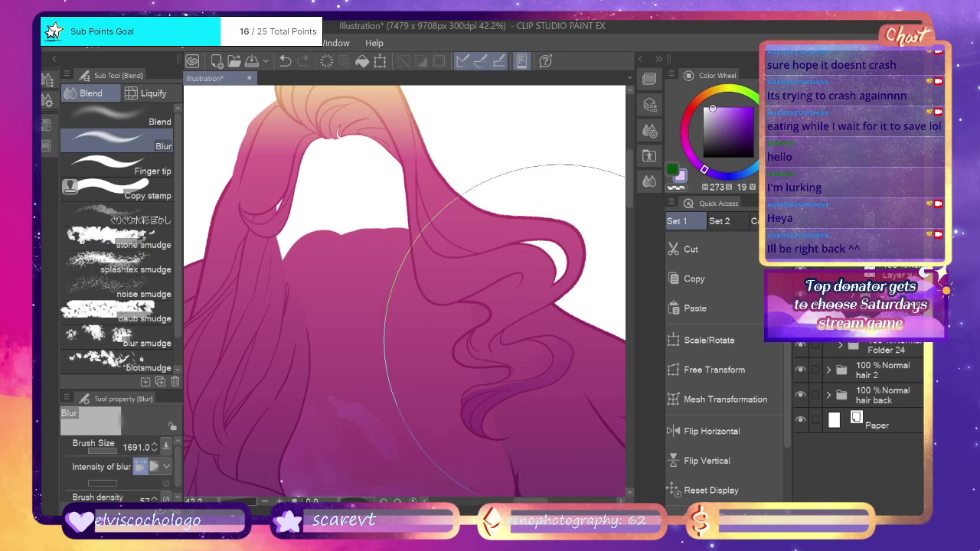
pyautogui.moveTo(115, 451); pyautogui.dragTo(111, 450)
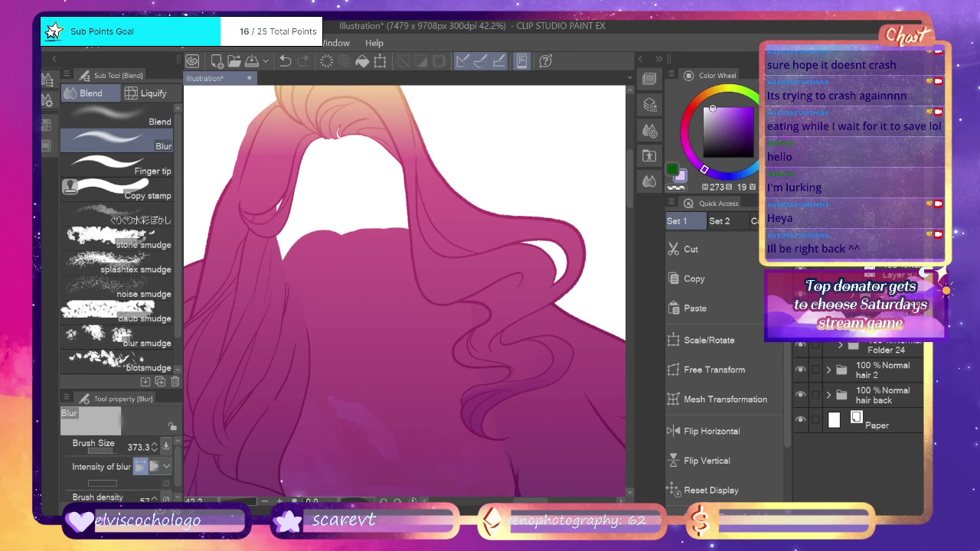
# Test Dense watercolor strokes inside the curl and compare them by undoing and redoing.
pyautogui.press('b')
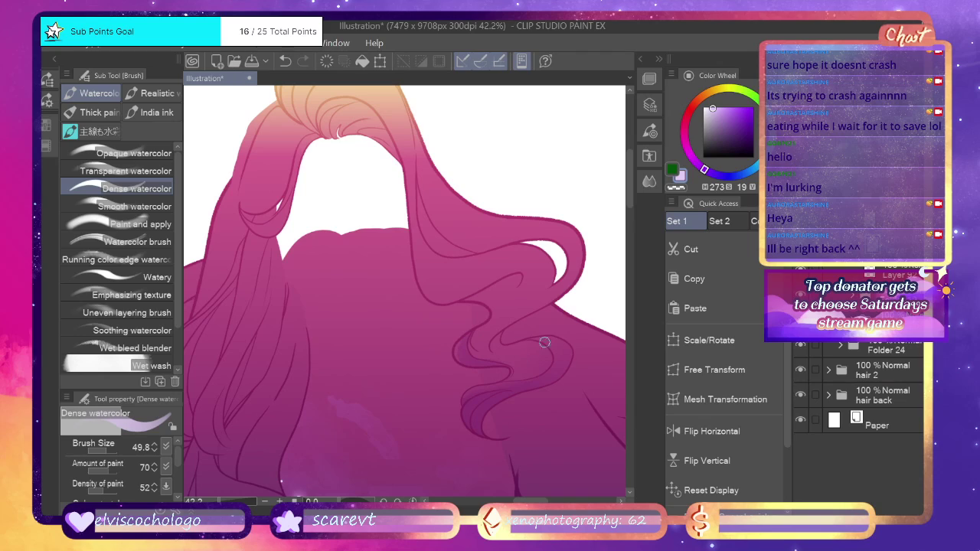
pyautogui.hotkey('ctrl', 'z')
pyautogui.moveTo(521, 376)
pyautogui.mouseDown()
pyautogui.moveTo(529, 327)
pyautogui.moveTo(519, 375)
pyautogui.moveTo(498, 377)
pyautogui.moveTo(530, 359)
pyautogui.moveTo(509, 381)
pyautogui.mouseUp()
pyautogui.hotkey('ctrl', 'z')
pyautogui.hotkey('ctrl', 'y')
pyautogui.hotkey('ctrl', 'z')
pyautogui.hotkey('ctrl', 'y')
# Smudge the shading inside the curl's wide bend with the Finger tip blending tool.
pyautogui.press('j')
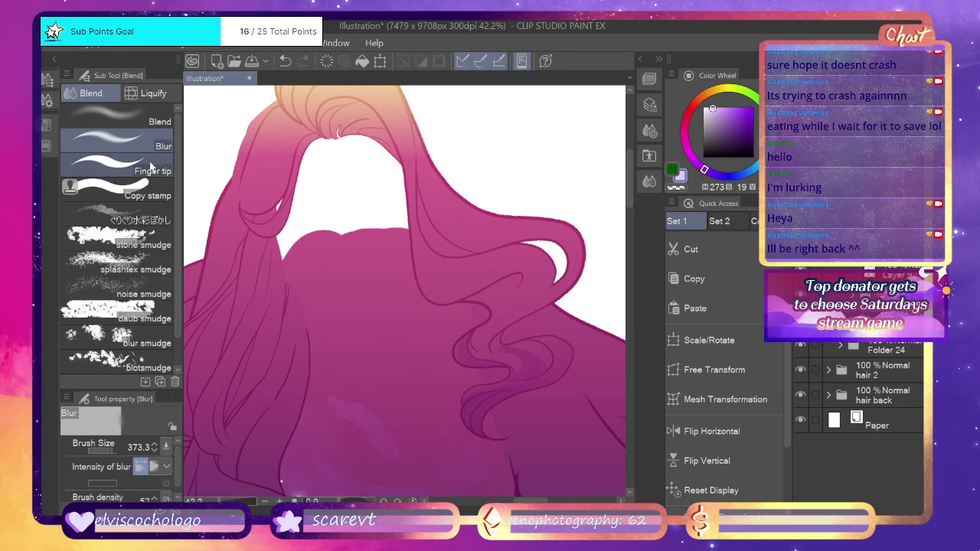
pyautogui.click(144, 166)
pyautogui.moveTo(505, 350)
pyautogui.mouseDown()
pyautogui.moveTo(496, 335)
pyautogui.moveTo(538, 360)
pyautogui.moveTo(529, 371)
pyautogui.moveTo(545, 350)
pyautogui.moveTo(548, 358)
pyautogui.moveTo(528, 374)
pyautogui.moveTo(550, 358)
pyautogui.moveTo(540, 317)
pyautogui.moveTo(551, 332)
pyautogui.moveTo(531, 374)
pyautogui.moveTo(545, 351)
pyautogui.moveTo(534, 326)
pyautogui.moveTo(548, 362)
pyautogui.moveTo(551, 326)
pyautogui.mouseUp()
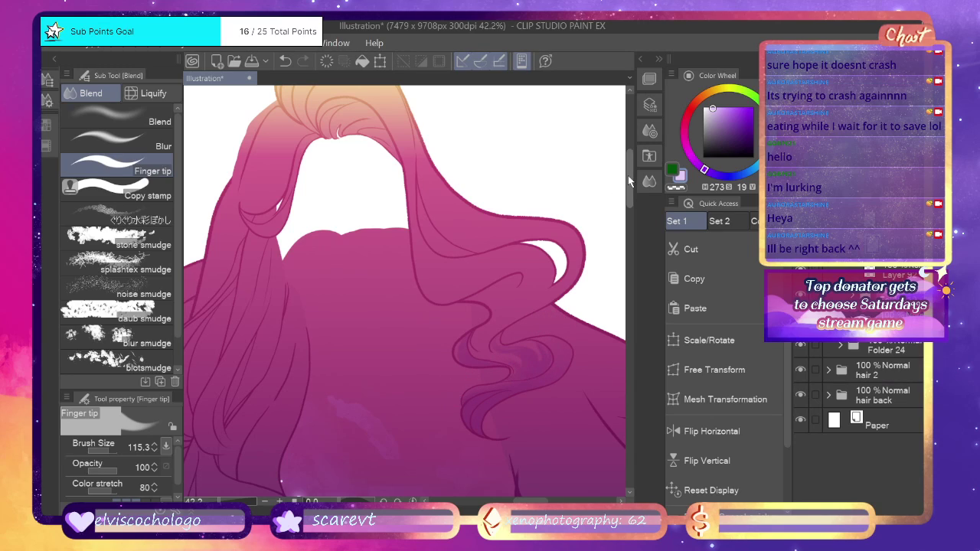
# Try Dense watercolor in transparent colour on the shading of the lower curl.
pyautogui.press('b')
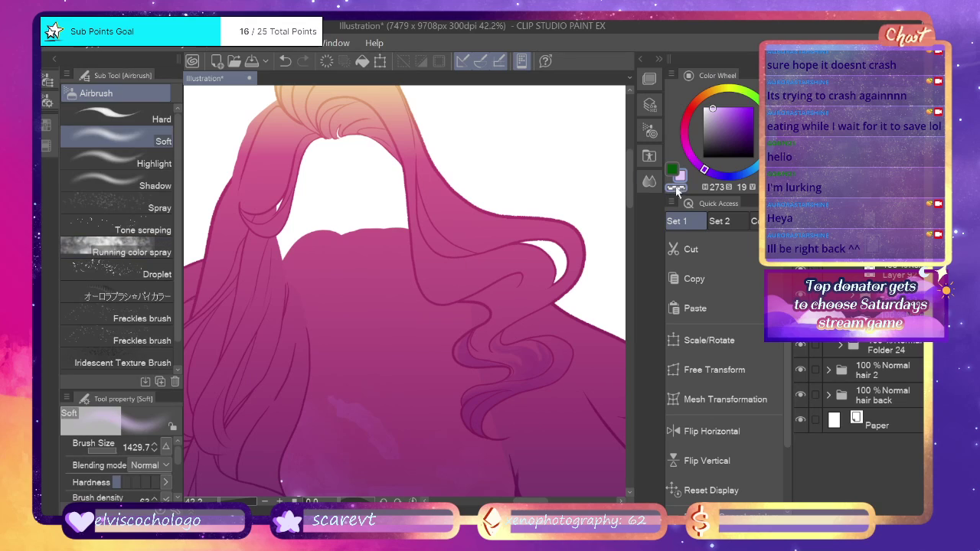
pyautogui.click(677, 188)
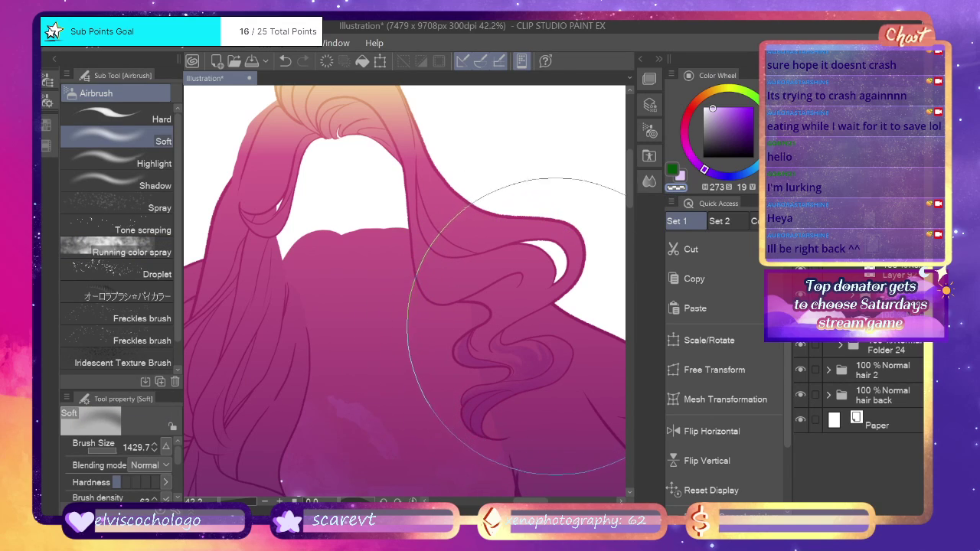
pyautogui.moveTo(230, 502); pyautogui.dragTo(221, 502)
pyautogui.moveTo(532, 501); pyautogui.dragTo(536, 501)
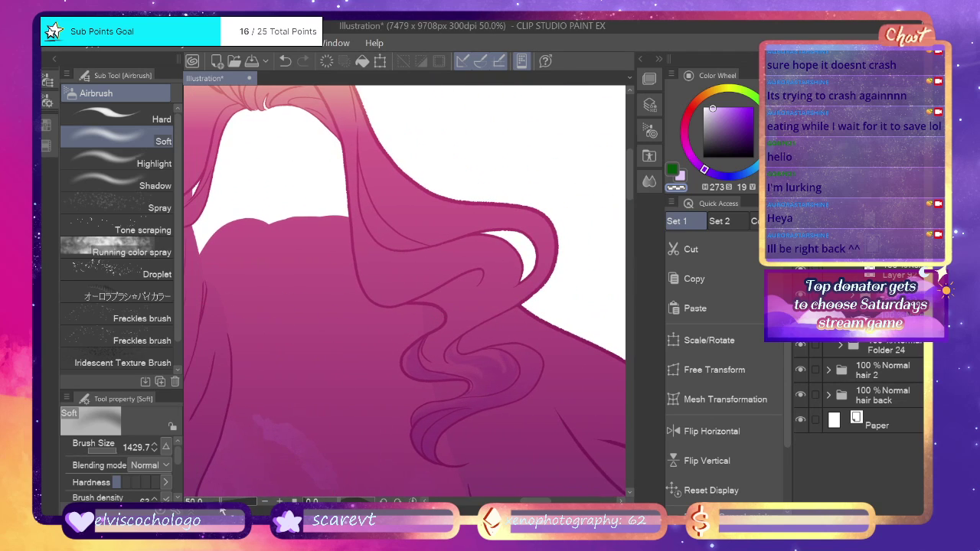
pyautogui.moveTo(223, 511); pyautogui.dragTo(229, 513)
pyautogui.scroll(-5, 406, 291)
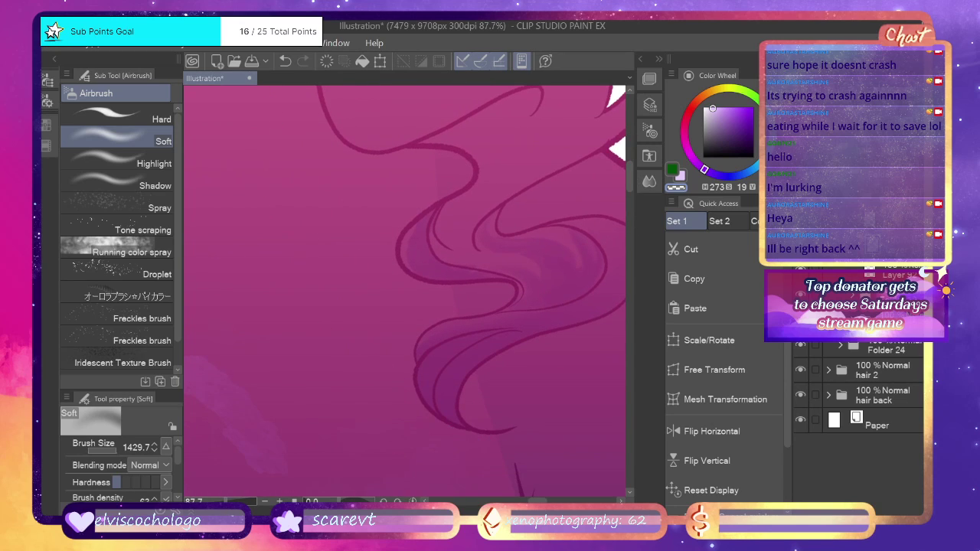
pyautogui.press('b')
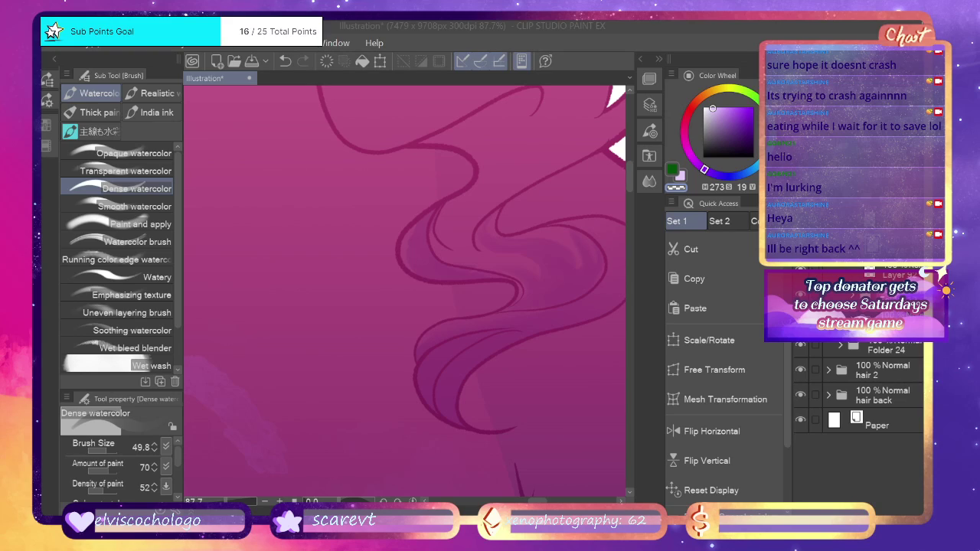
pyautogui.click(566, 310)
# Undo the test shading on the lower curl.
pyautogui.hotkey('ctrl', 'z')
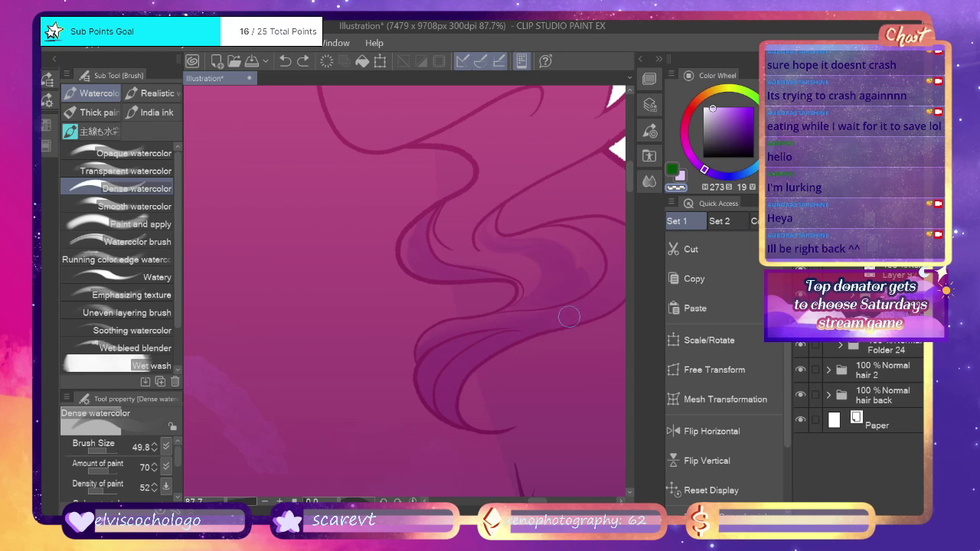
pyautogui.hotkey('ctrl', 'z')
pyautogui.hotkey('ctrl', 'z')
pyautogui.hotkey('ctrl', 'z')
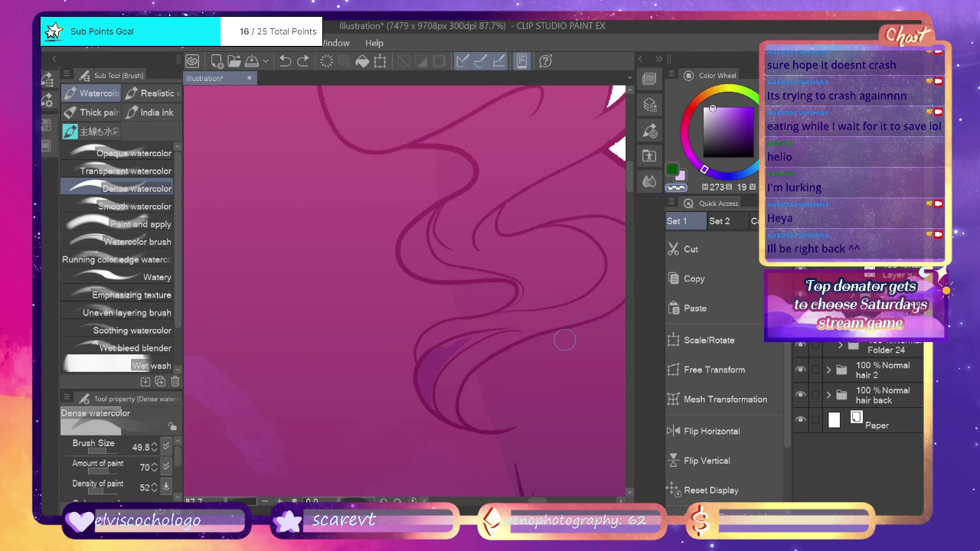
# Try G-pen strokes over the curl in violets with saturation 40 and 26, undoing each one.
pyautogui.click(721, 107)
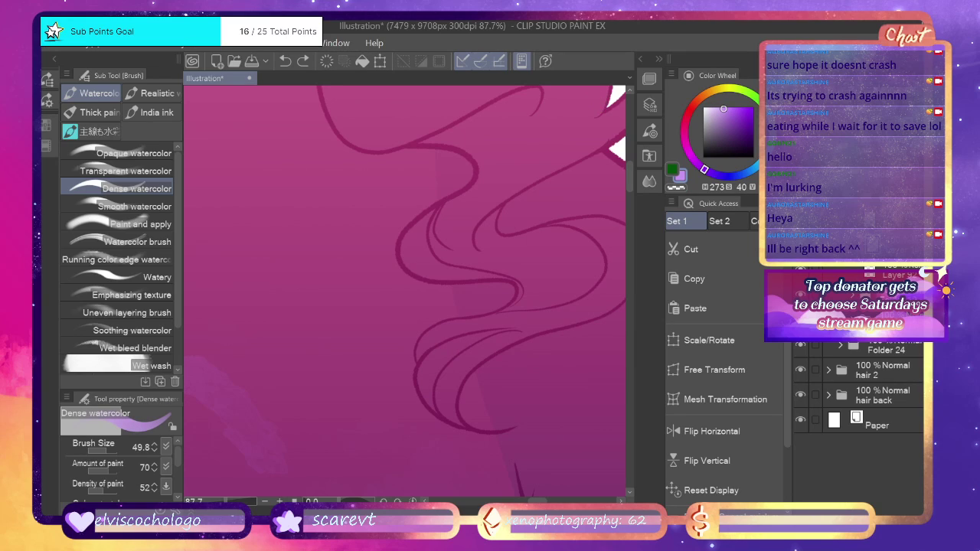
pyautogui.press('p')
pyautogui.moveTo(451, 362); pyautogui.dragTo(536, 331)
pyautogui.hotkey('ctrl', 'z')
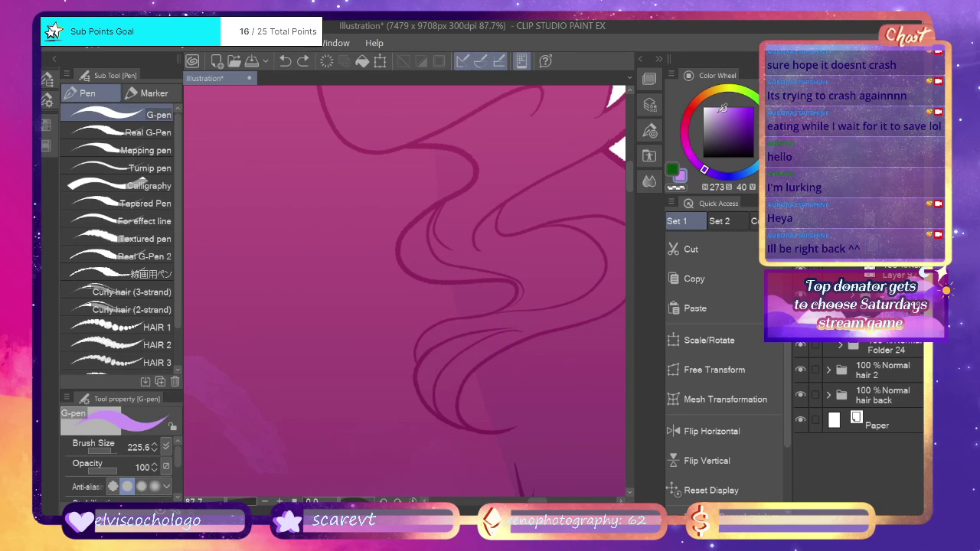
pyautogui.click(715, 115)
pyautogui.moveTo(461, 369); pyautogui.dragTo(533, 335)
pyautogui.hotkey('ctrl', 'z')
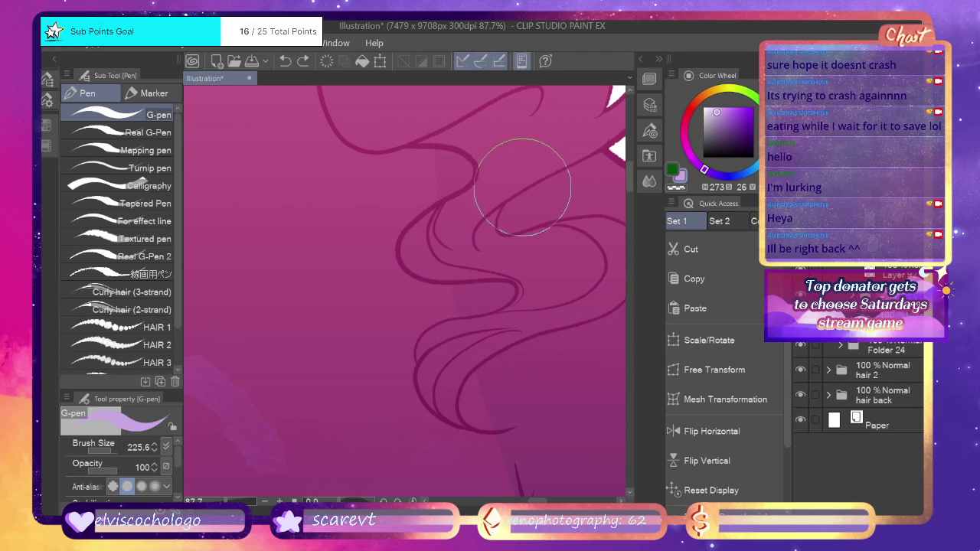
pyautogui.moveTo(508, 175); pyautogui.dragTo(571, 329)
pyautogui.hotkey('ctrl', 'z')
# Set the violet's saturation to 21, test it with a G-pen stroke across the curl, and undo the stroke.
pyautogui.click(716, 107)
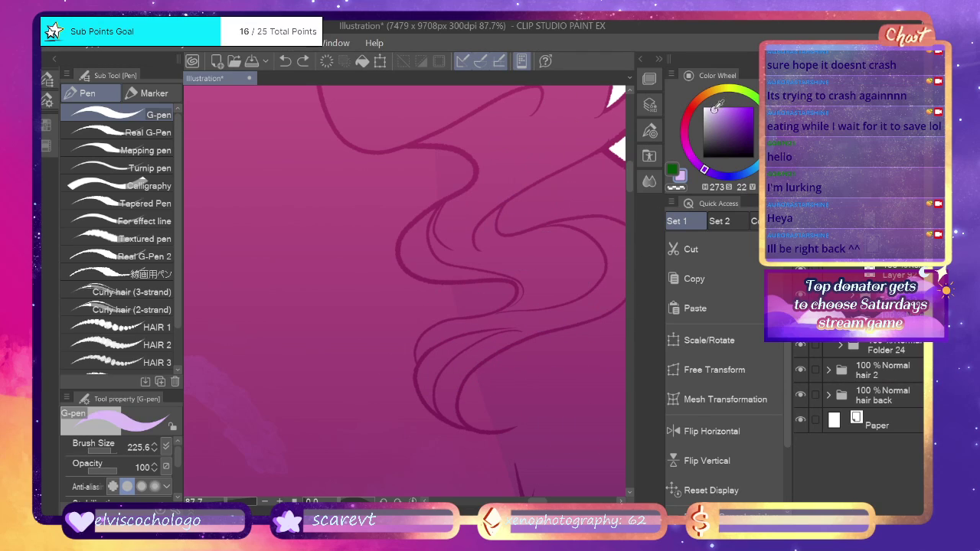
pyautogui.click(714, 111)
pyautogui.moveTo(497, 249)
pyautogui.mouseDown()
pyautogui.moveTo(528, 299)
pyautogui.moveTo(586, 326)
pyautogui.mouseUp()
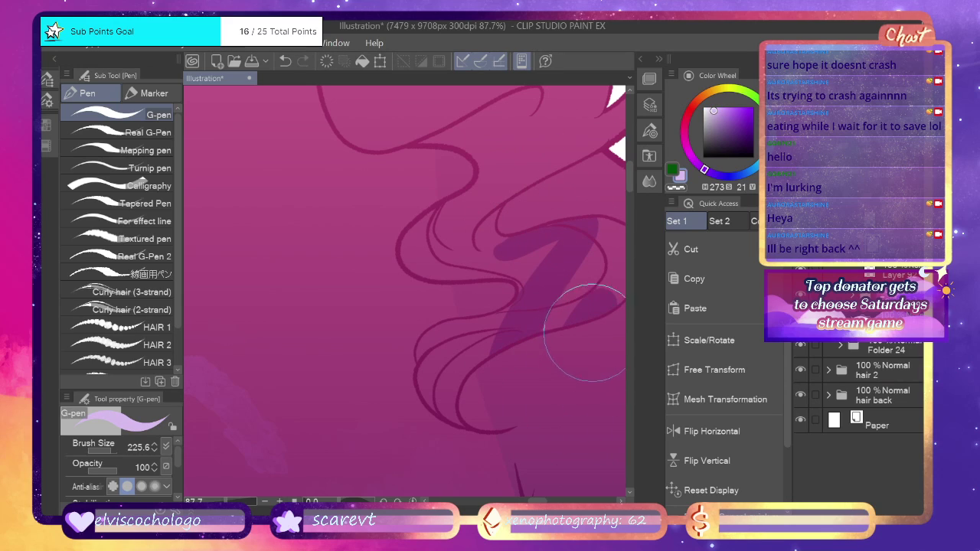
pyautogui.hotkey('ctrl', 'z')
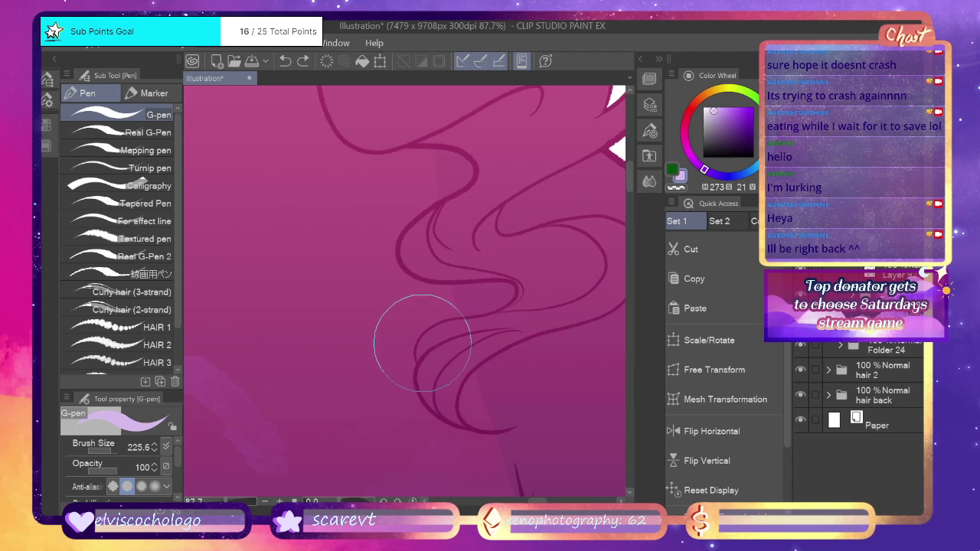
# Shade the curl's inner folds and bends in pale violet with the G-pen, redoing strokes until they follow the line art.
pyautogui.moveTo(414, 353)
pyautogui.mouseDown()
pyautogui.moveTo(475, 316)
pyautogui.moveTo(493, 295)
pyautogui.mouseUp()
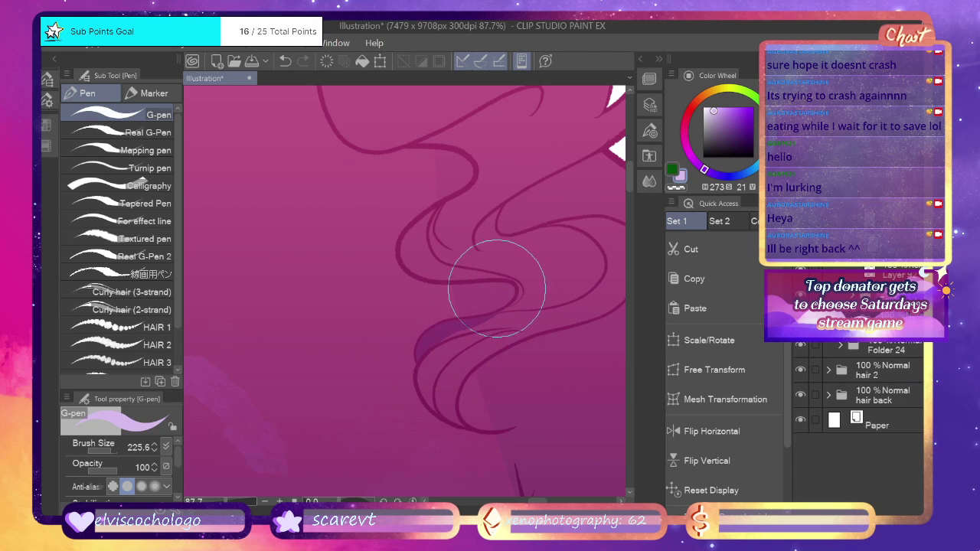
pyautogui.hotkey('ctrl', 'z')
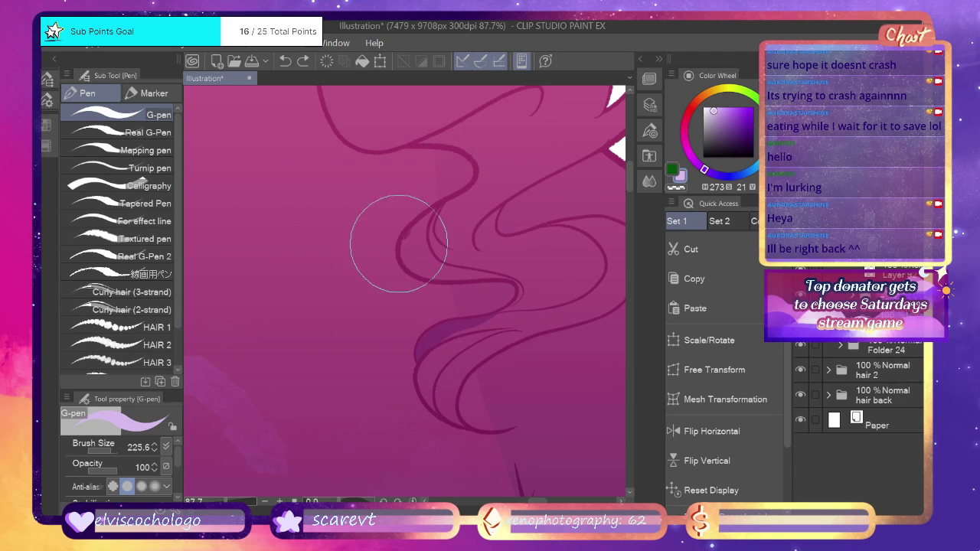
pyautogui.moveTo(399, 243); pyautogui.dragTo(504, 299)
pyautogui.hotkey('ctrl', 'z')
pyautogui.moveTo(401, 242)
pyautogui.mouseDown()
pyautogui.moveTo(507, 302)
pyautogui.moveTo(517, 271)
pyautogui.moveTo(513, 293)
pyautogui.moveTo(507, 281)
pyautogui.moveTo(470, 279)
pyautogui.moveTo(412, 249)
pyautogui.moveTo(455, 176)
pyautogui.moveTo(440, 182)
pyautogui.moveTo(412, 274)
pyautogui.moveTo(444, 260)
pyautogui.moveTo(421, 215)
pyautogui.moveTo(471, 288)
pyautogui.moveTo(547, 202)
pyautogui.moveTo(493, 217)
pyautogui.moveTo(493, 244)
pyautogui.moveTo(540, 215)
pyautogui.moveTo(508, 213)
pyautogui.moveTo(483, 230)
pyautogui.moveTo(573, 218)
pyautogui.mouseUp()
pyautogui.hotkey('ctrl', 'z')
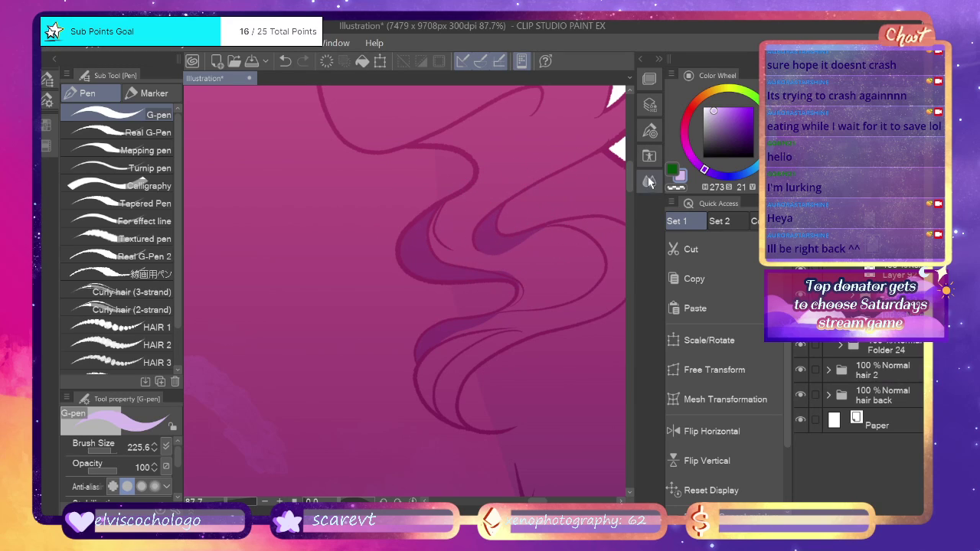
# Add G-pen shading along the inner edge of the curl's tip and its outer bend.
pyautogui.moveTo(537, 502); pyautogui.dragTo(541, 502)
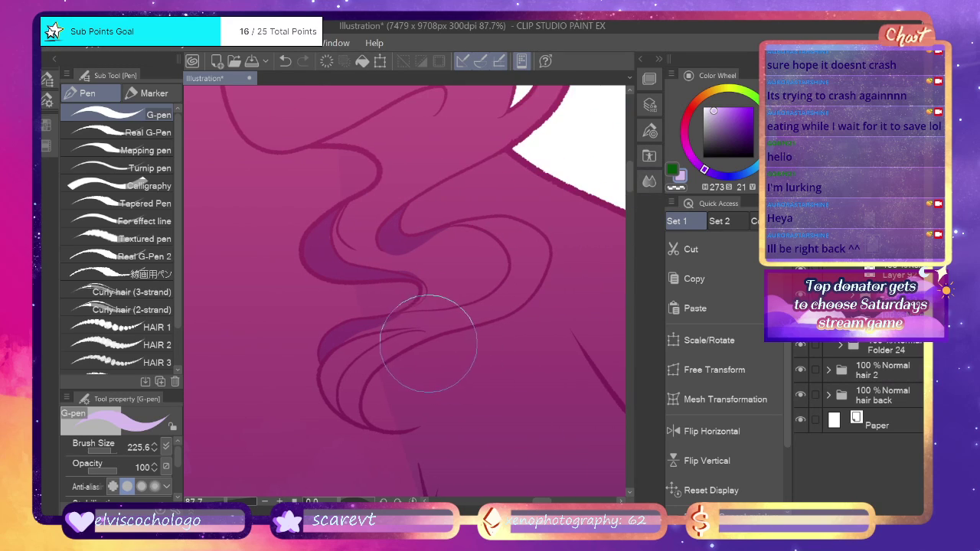
pyautogui.moveTo(428, 344)
pyautogui.mouseDown()
pyautogui.moveTo(408, 432)
pyautogui.moveTo(375, 429)
pyautogui.moveTo(358, 381)
pyautogui.moveTo(441, 336)
pyautogui.mouseUp()
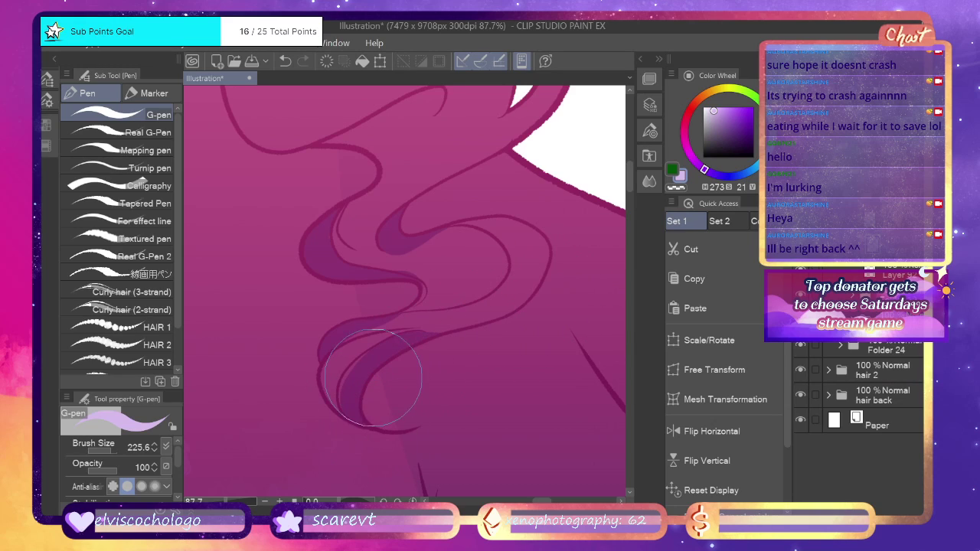
pyautogui.hotkey('ctrl', 'z')
pyautogui.moveTo(383, 414)
pyautogui.mouseDown()
pyautogui.moveTo(389, 365)
pyautogui.moveTo(477, 329)
pyautogui.moveTo(553, 263)
pyautogui.moveTo(549, 210)
pyautogui.moveTo(529, 295)
pyautogui.moveTo(372, 396)
pyautogui.mouseUp()
pyautogui.hotkey('ctrl', 'z')
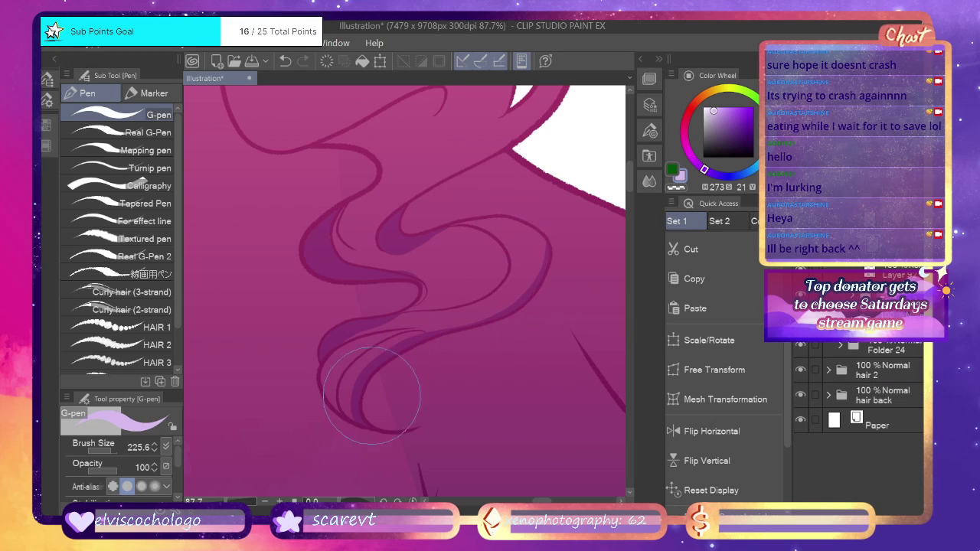
# Paint a G-pen shadow under the hooked line of the wave above the curl, filling it down to the fold.
pyautogui.scroll(3, 633, 179)
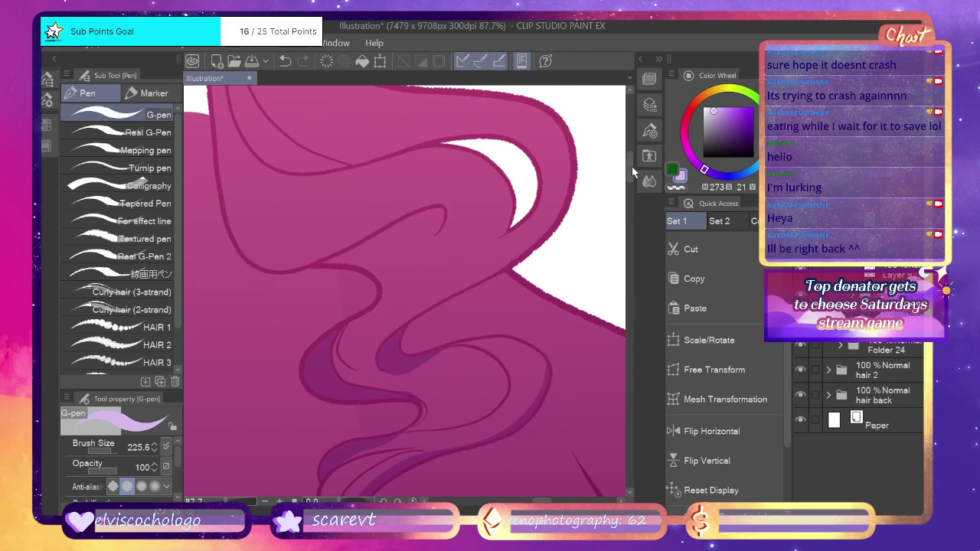
pyautogui.moveTo(437, 221)
pyautogui.mouseDown()
pyautogui.moveTo(367, 233)
pyautogui.moveTo(357, 255)
pyautogui.mouseUp()
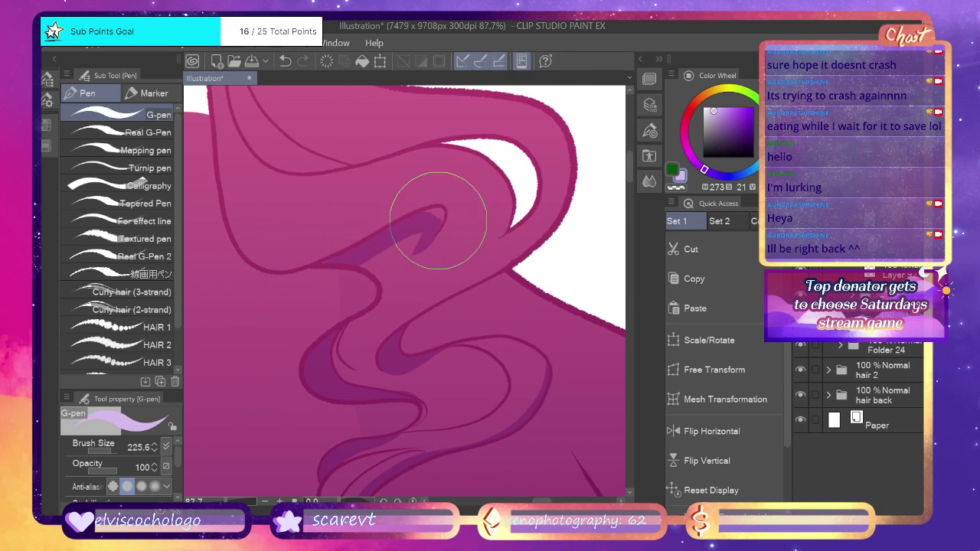
pyautogui.moveTo(438, 221)
pyautogui.mouseDown()
pyautogui.moveTo(369, 252)
pyautogui.moveTo(314, 271)
pyautogui.mouseUp()
pyautogui.moveTo(438, 222)
pyautogui.mouseDown()
pyautogui.moveTo(415, 219)
pyautogui.moveTo(330, 276)
pyautogui.moveTo(427, 241)
pyautogui.moveTo(420, 247)
pyautogui.mouseUp()
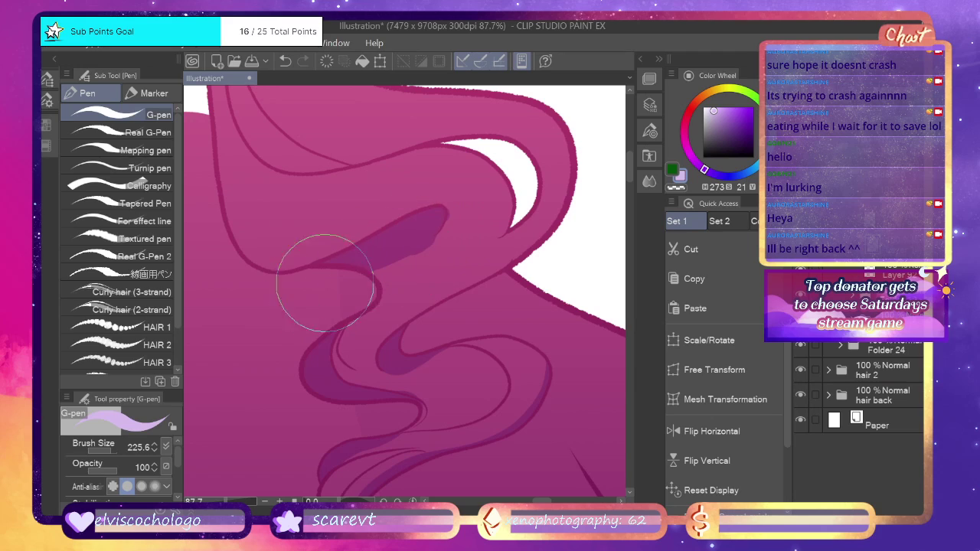
pyautogui.moveTo(355, 278); pyautogui.dragTo(414, 241)
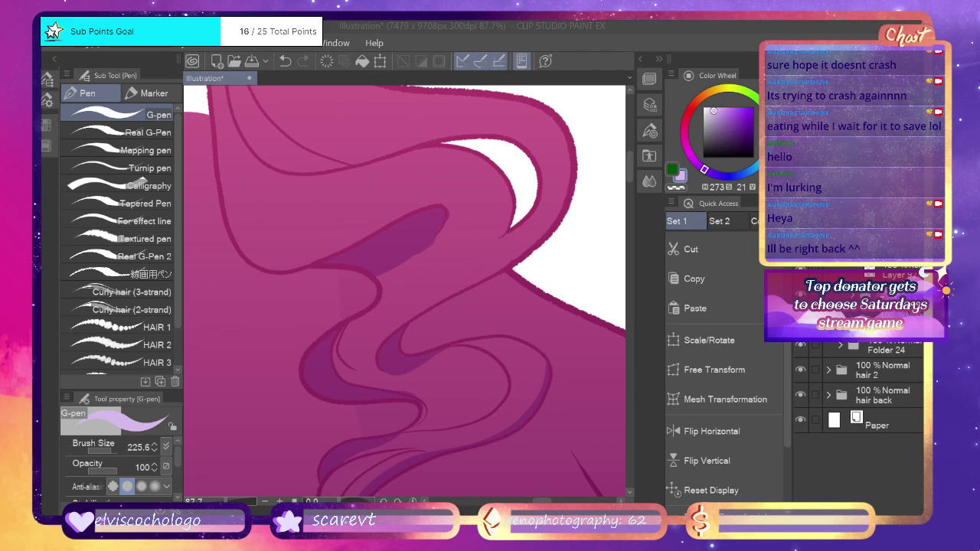
# Paint a violet G-pen shadow inside the upper fold of the side strand, redoing strokes until it follows the inner line.
pyautogui.scroll(-2, 463, 372)
pyautogui.scroll(1, 463, 372)
pyautogui.click(320, 222)
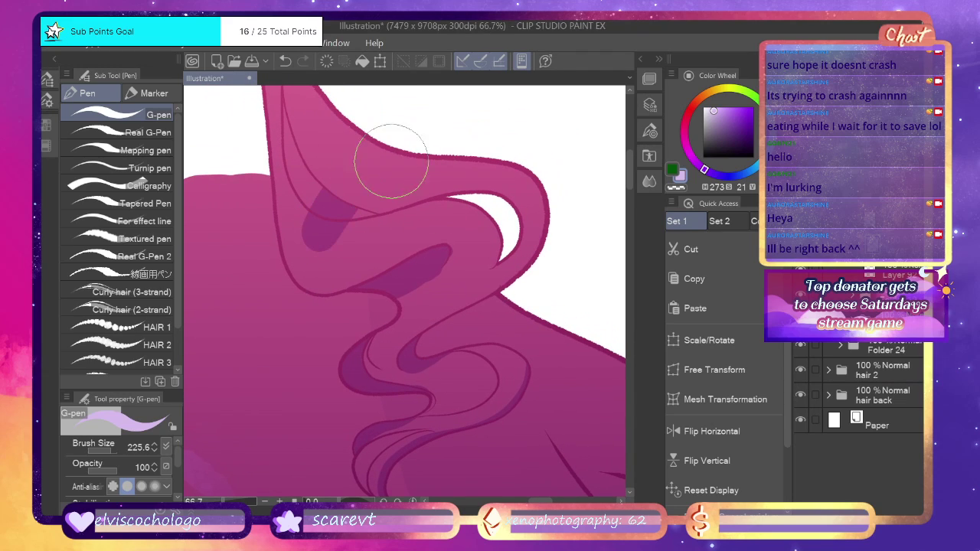
pyautogui.hotkey('ctrl', 'z')
pyautogui.moveTo(289, 122); pyautogui.dragTo(329, 202)
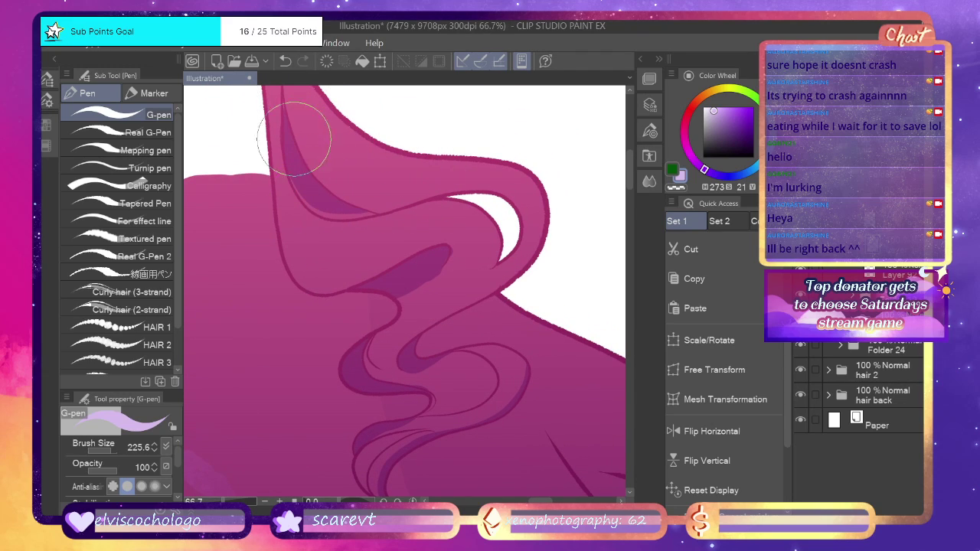
pyautogui.moveTo(294, 145); pyautogui.dragTo(375, 211)
pyautogui.scroll(5, 636, 201)
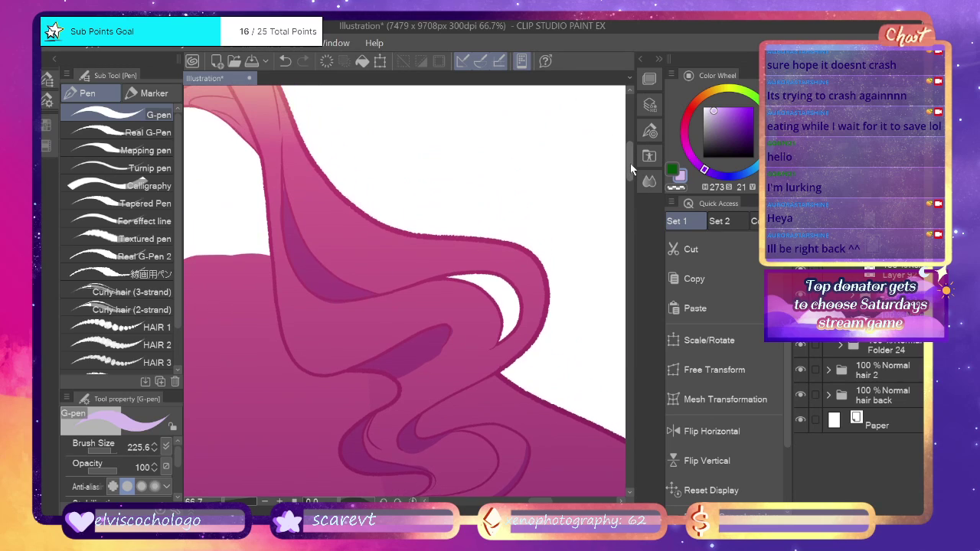
pyautogui.hotkey('ctrl', 'z')
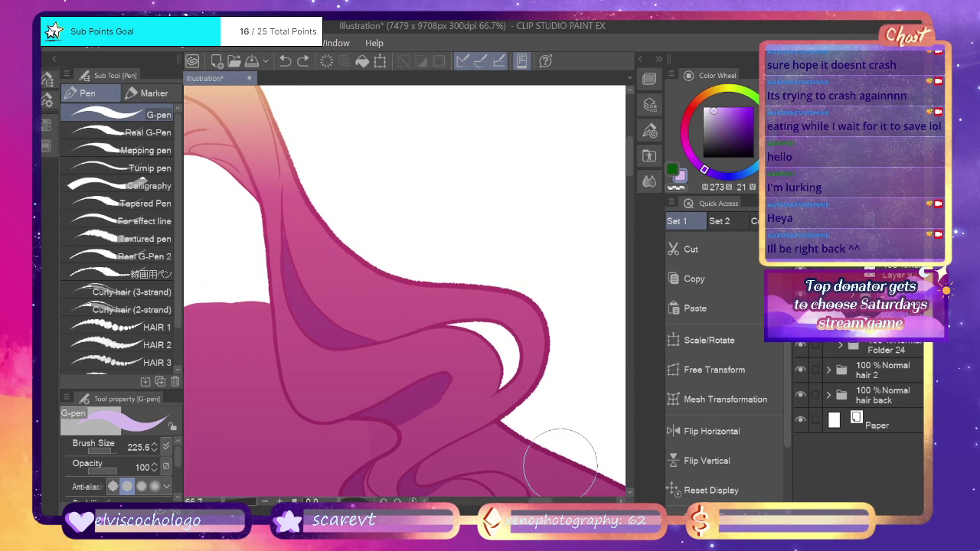
# Shade the underside of the swept bangs from the side strand up to the parting with a narrower G-pen stroke.
pyautogui.scroll(8, 529, 471)
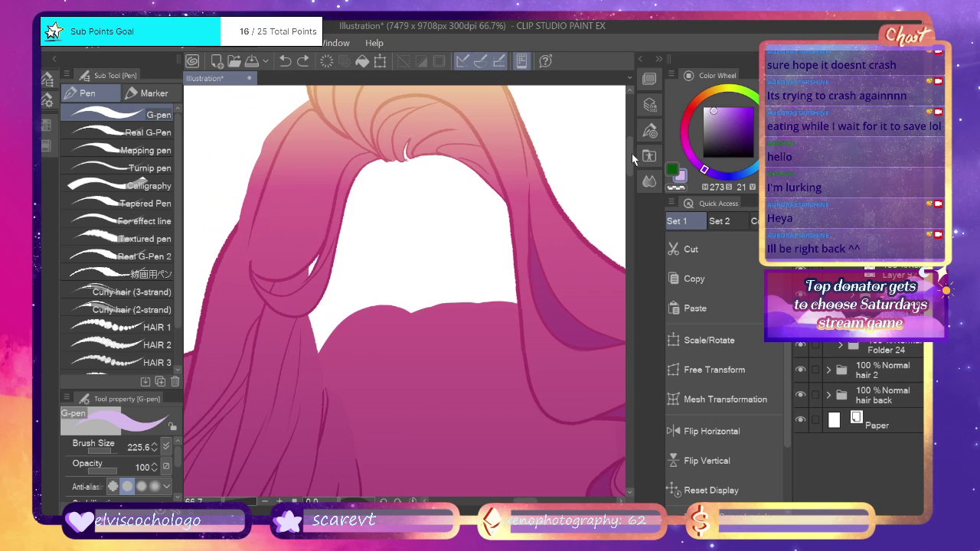
pyautogui.moveTo(499, 240)
pyautogui.mouseDown()
pyautogui.moveTo(498, 163)
pyautogui.moveTo(442, 93)
pyautogui.moveTo(370, 136)
pyautogui.mouseUp()
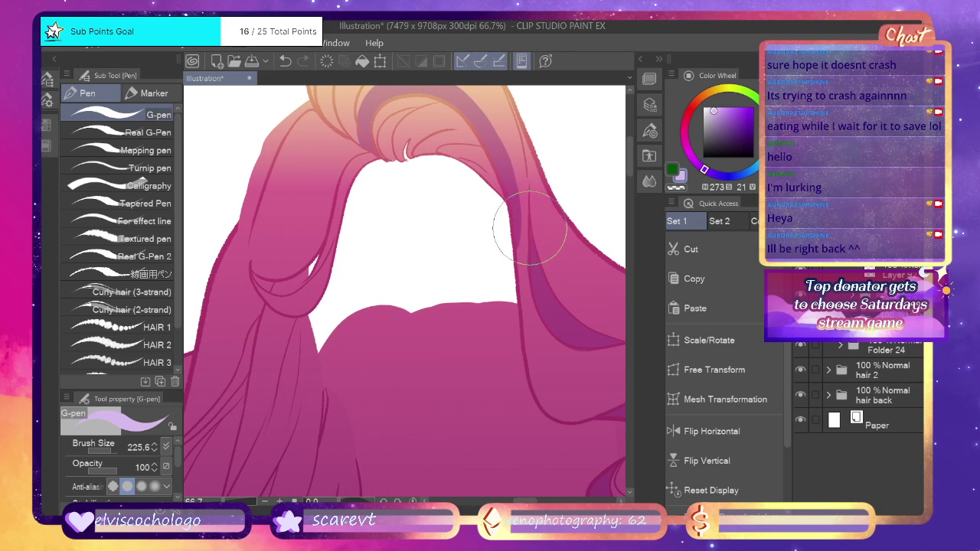
pyautogui.hotkey('ctrl', 'z')
pyautogui.moveTo(516, 239)
pyautogui.mouseDown()
pyautogui.moveTo(510, 208)
pyautogui.moveTo(474, 127)
pyautogui.moveTo(405, 90)
pyautogui.moveTo(372, 146)
pyautogui.mouseUp()
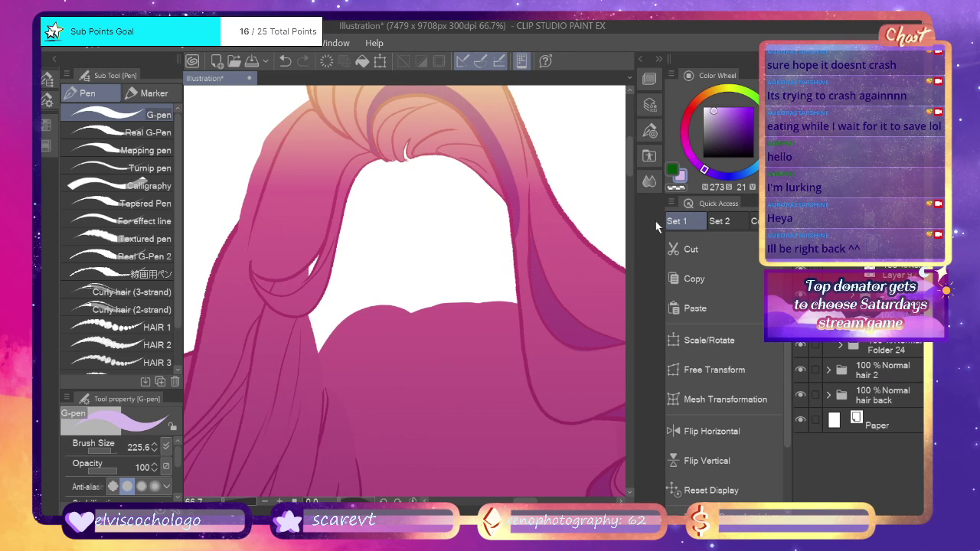
# Add tapered violet G-pen shadows between the curved strands at the front of the crown, from the parting upward.
pyautogui.scroll(3, 606, 161)
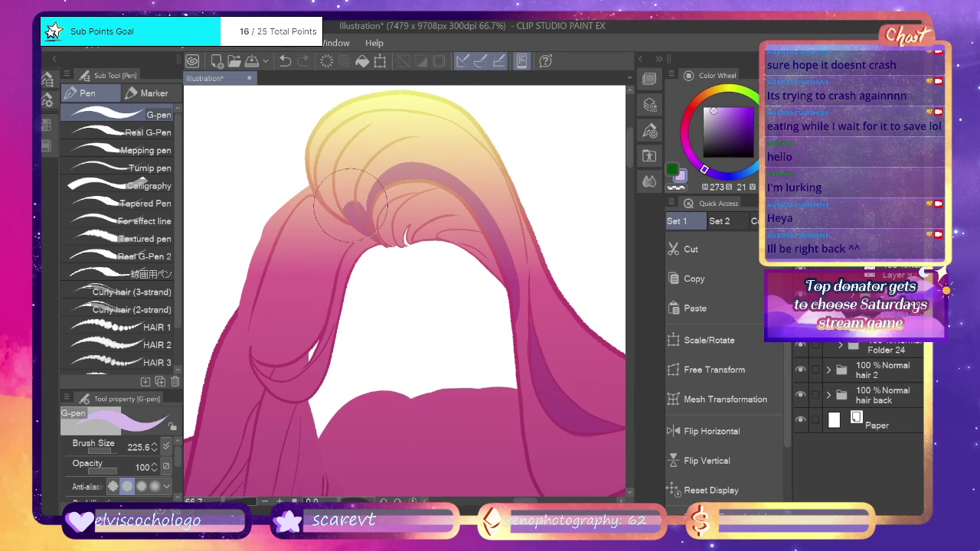
pyautogui.moveTo(366, 147); pyautogui.dragTo(341, 170)
pyautogui.hotkey('ctrl', 'z')
pyautogui.moveTo(368, 228); pyautogui.dragTo(354, 156)
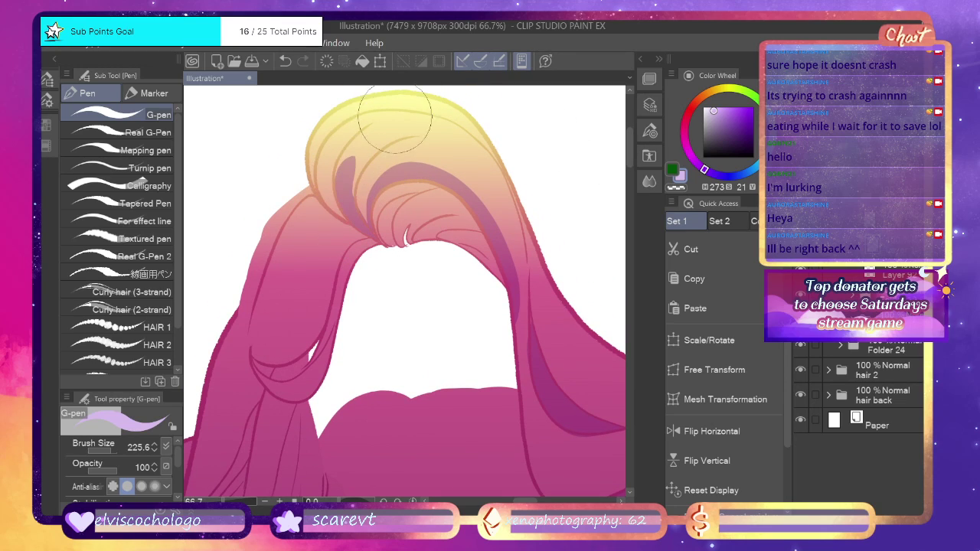
pyautogui.moveTo(356, 212); pyautogui.dragTo(355, 119)
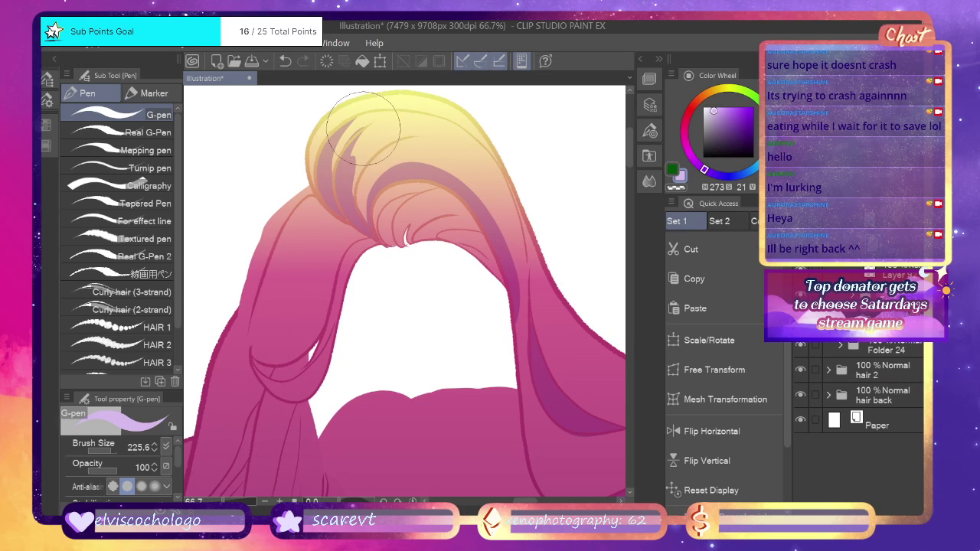
# Refine the crown's front strand shadows, carving their edges with transparent G-pen strokes and repainting the inner one in violet.
pyautogui.click(676, 188)
pyautogui.moveTo(371, 130); pyautogui.dragTo(369, 209)
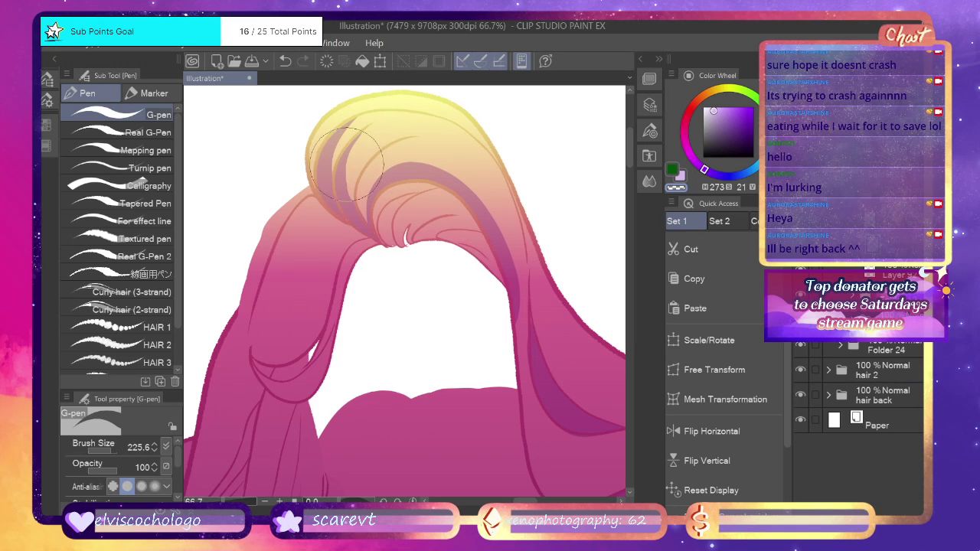
pyautogui.moveTo(348, 163); pyautogui.dragTo(372, 234)
pyautogui.hotkey('ctrl', 'z')
pyautogui.moveTo(354, 157); pyautogui.dragTo(376, 236)
pyautogui.hotkey('ctrl', 'z')
pyautogui.moveTo(354, 153); pyautogui.dragTo(375, 238)
pyautogui.hotkey('ctrl', 'z')
pyautogui.moveTo(353, 153); pyautogui.dragTo(377, 239)
pyautogui.hotkey('ctrl', 'z')
pyautogui.moveTo(349, 164)
pyautogui.mouseDown()
pyautogui.moveTo(375, 239)
pyautogui.moveTo(350, 195)
pyautogui.moveTo(376, 237)
pyautogui.mouseUp()
pyautogui.hotkey('ctrl', 'z')
pyautogui.hotkey('ctrl', 'z')
pyautogui.moveTo(347, 164); pyautogui.dragTo(376, 238)
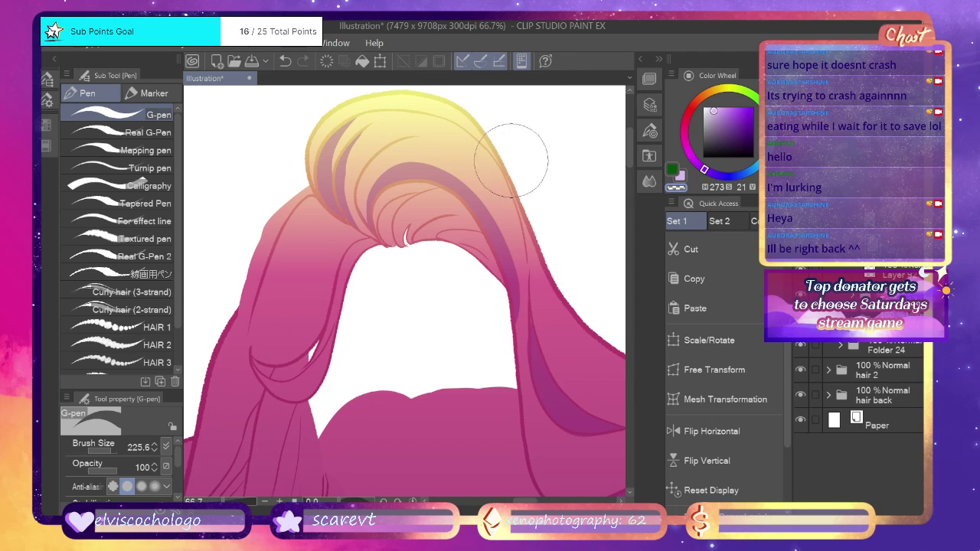
pyautogui.hotkey('ctrl', 'z')
pyautogui.moveTo(348, 182); pyautogui.dragTo(374, 236)
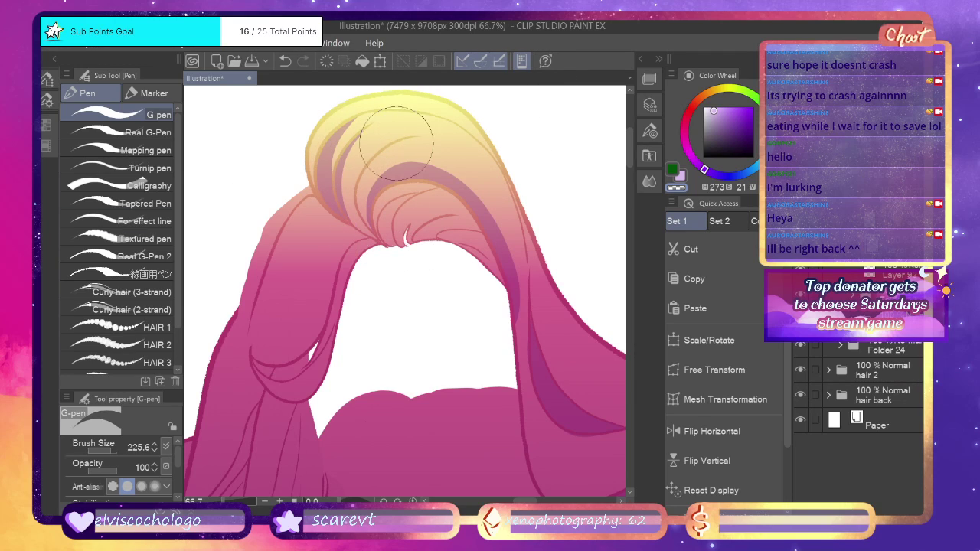
pyautogui.click(679, 175)
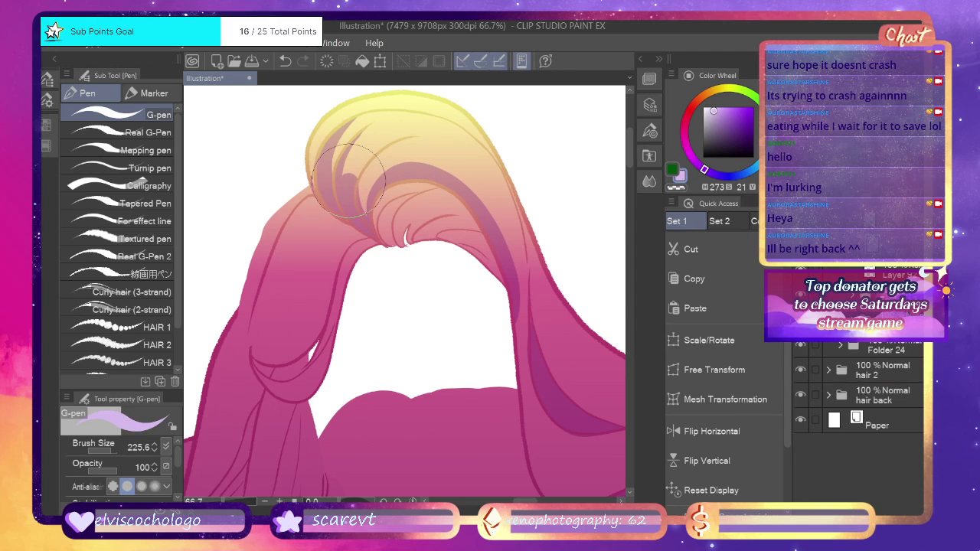
pyautogui.moveTo(374, 240)
pyautogui.mouseDown()
pyautogui.moveTo(354, 218)
pyautogui.moveTo(347, 178)
pyautogui.mouseUp()
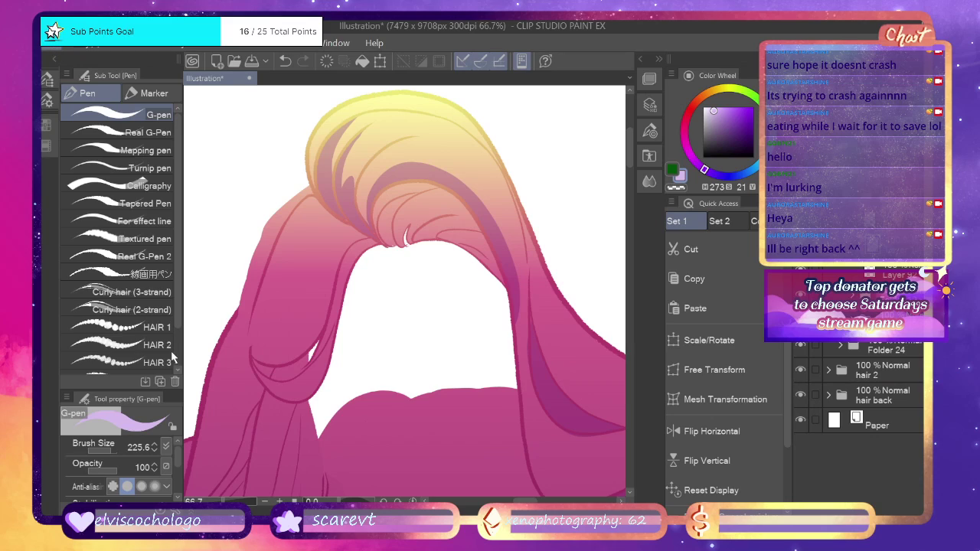
# Shift the violet hair shadows to a magenta hue and check the result across the whole hair.
pyautogui.hotkey('ctrl', 's')
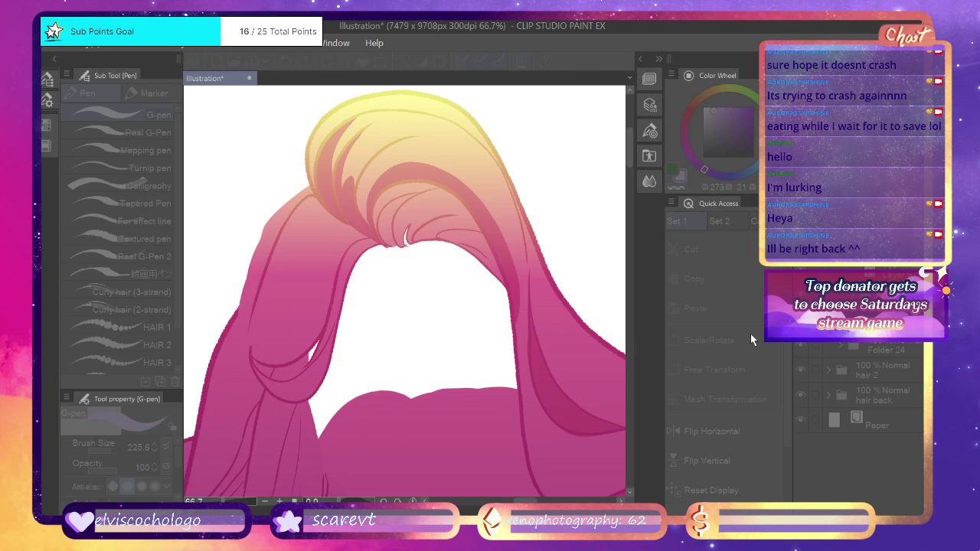
pyautogui.scroll(-5, 406, 240)
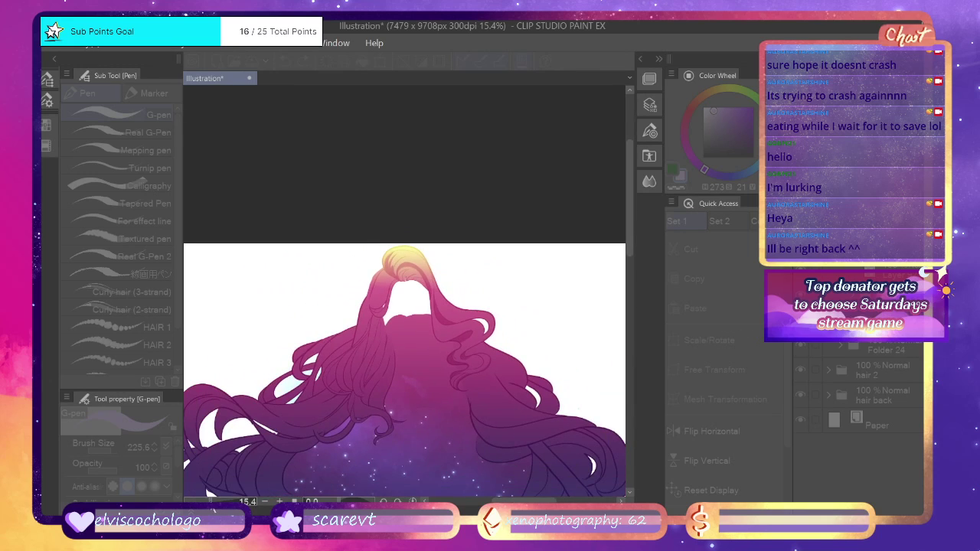
pyautogui.scroll(5, 406, 293)
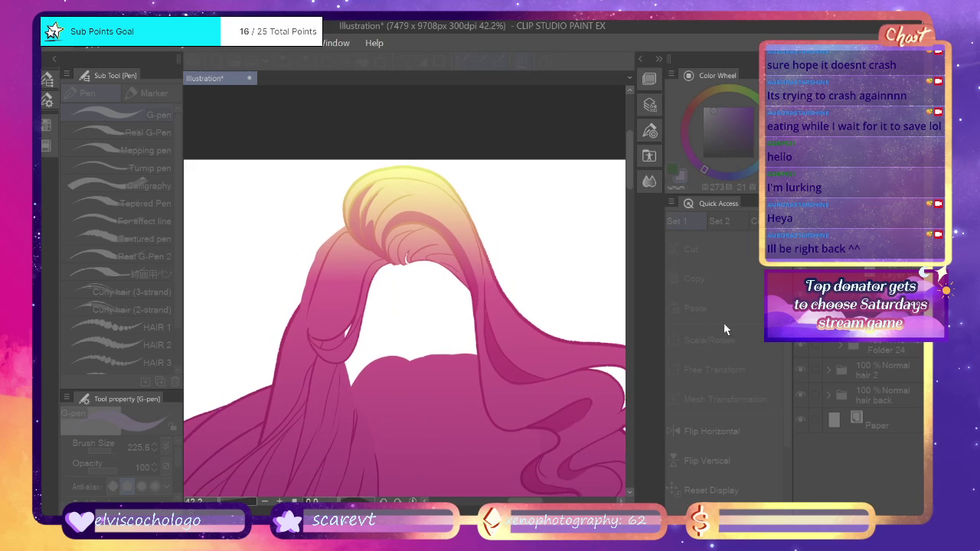
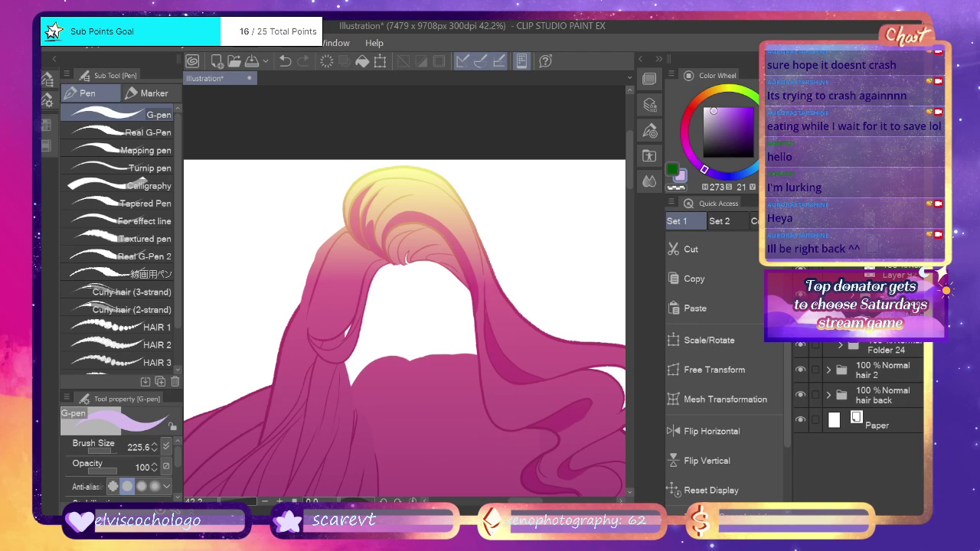
# Switch to the Soft airbrush at size 373.3, test a stroke over the crown, and undo it.
pyautogui.click(29, 304)
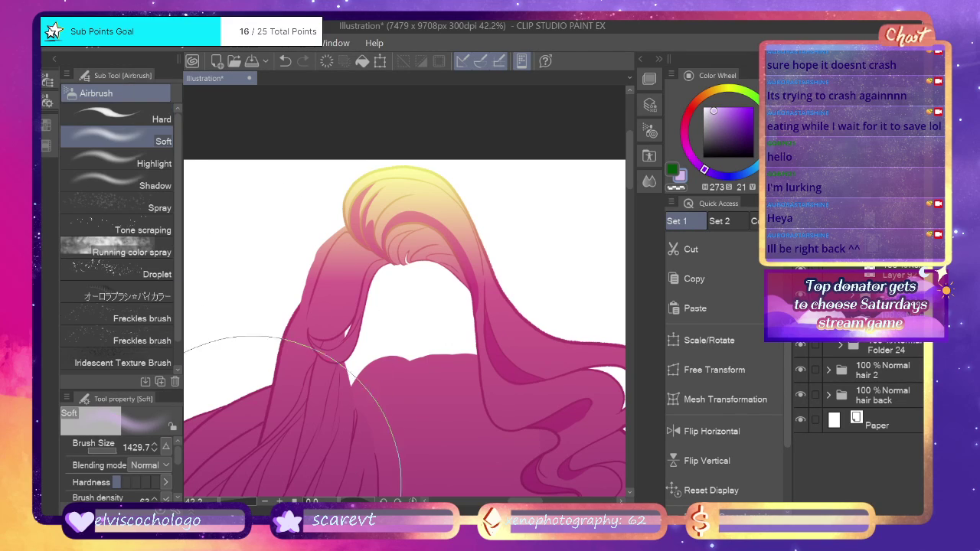
pyautogui.click(225, 509)
pyautogui.moveTo(224, 509); pyautogui.dragTo(226, 509)
pyautogui.moveTo(115, 452); pyautogui.dragTo(113, 452)
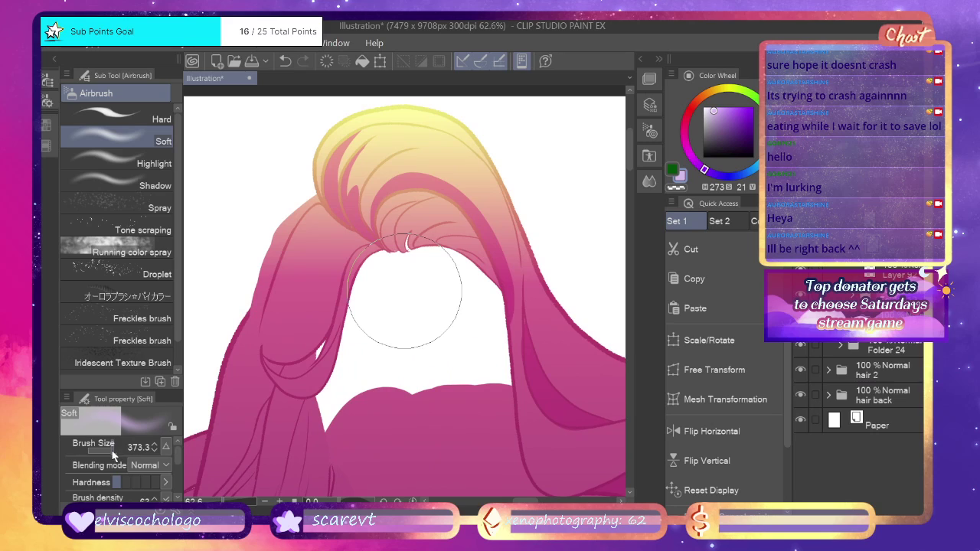
pyautogui.moveTo(359, 139)
pyautogui.mouseDown()
pyautogui.moveTo(347, 173)
pyautogui.moveTo(368, 129)
pyautogui.moveTo(355, 187)
pyautogui.moveTo(444, 107)
pyautogui.mouseUp()
pyautogui.hotkey('ctrl', 'z')
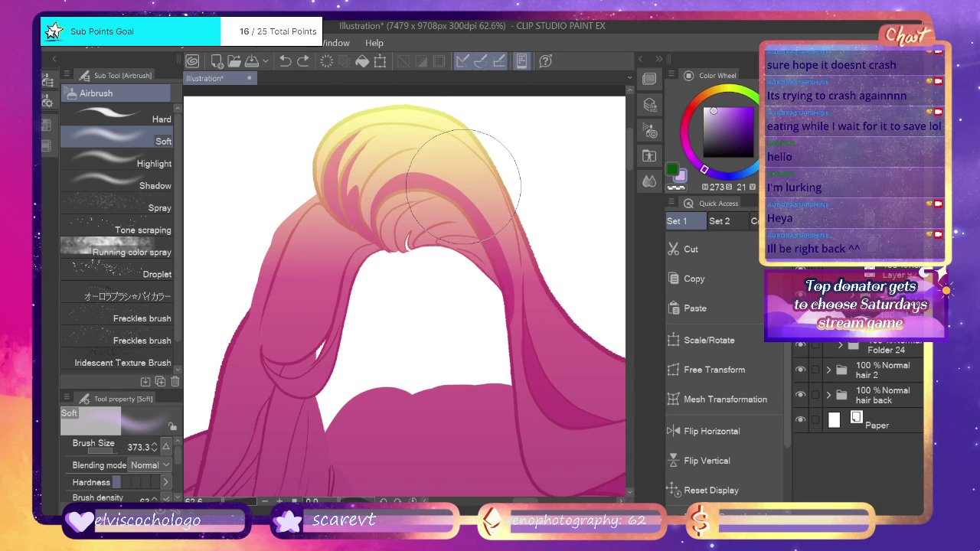
# Display the hair shadows without blending, sample their pink at hue 311 and saturation 28, and restore the blending.
pyautogui.click(801, 269)
pyautogui.click(800, 268)
pyautogui.click(676, 187)
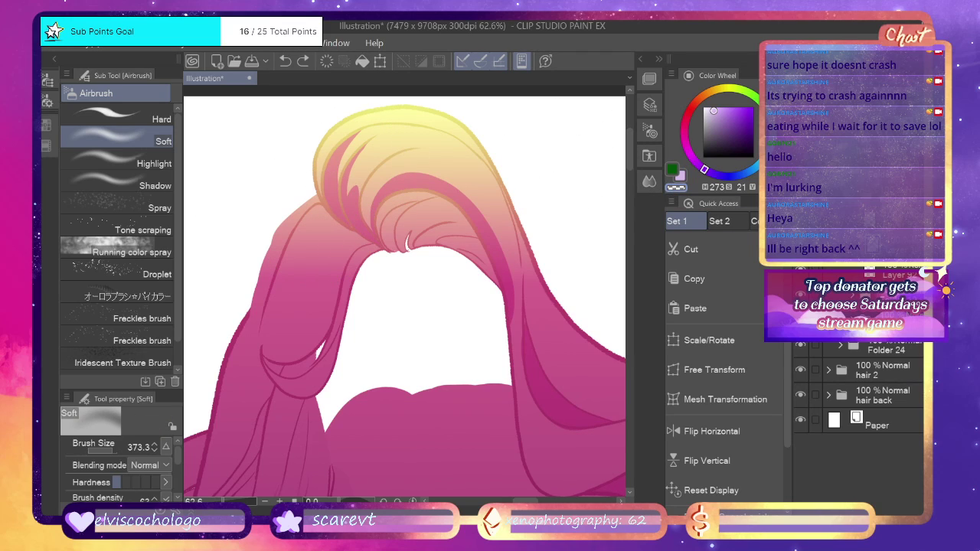
pyautogui.hotkey('ctrl', 'y')
pyautogui.press('i')
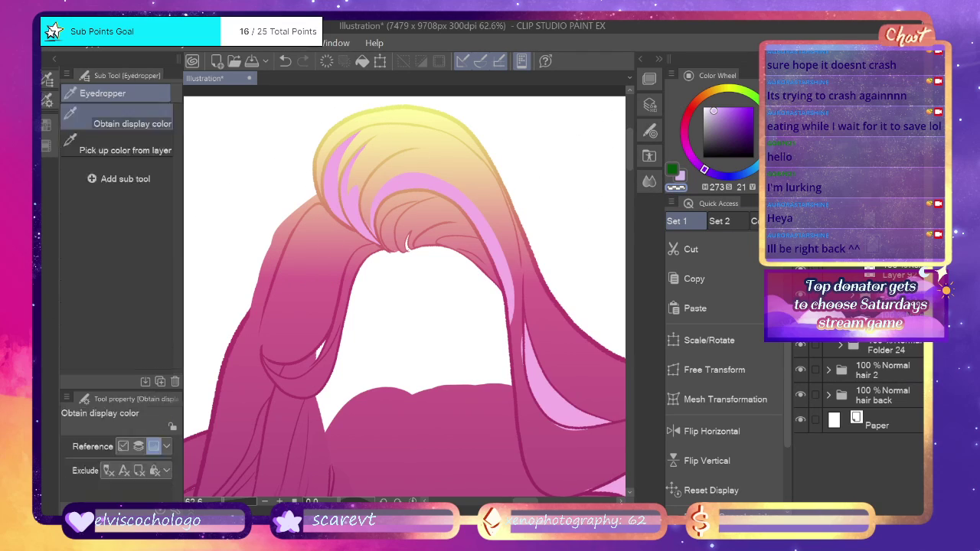
pyautogui.click(443, 180)
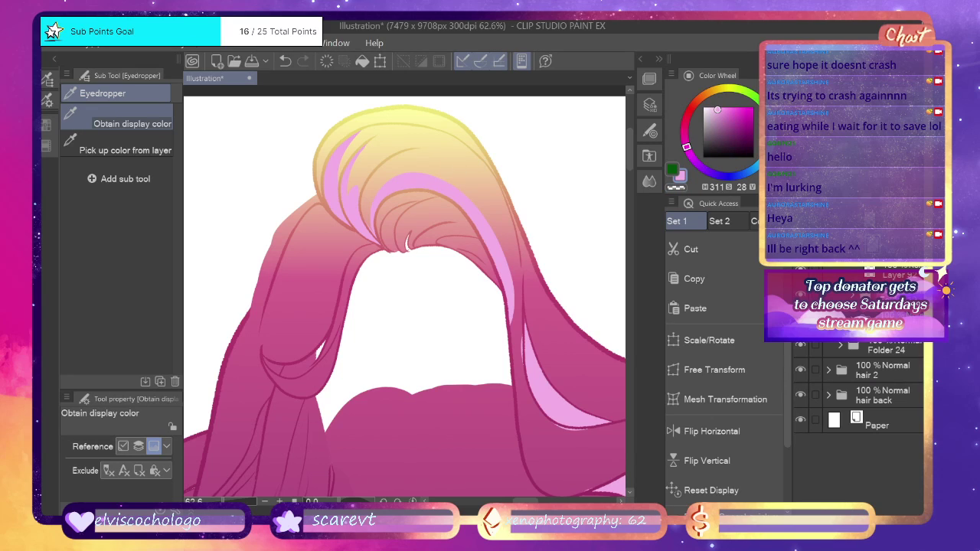
pyautogui.hotkey('ctrl', 'z')
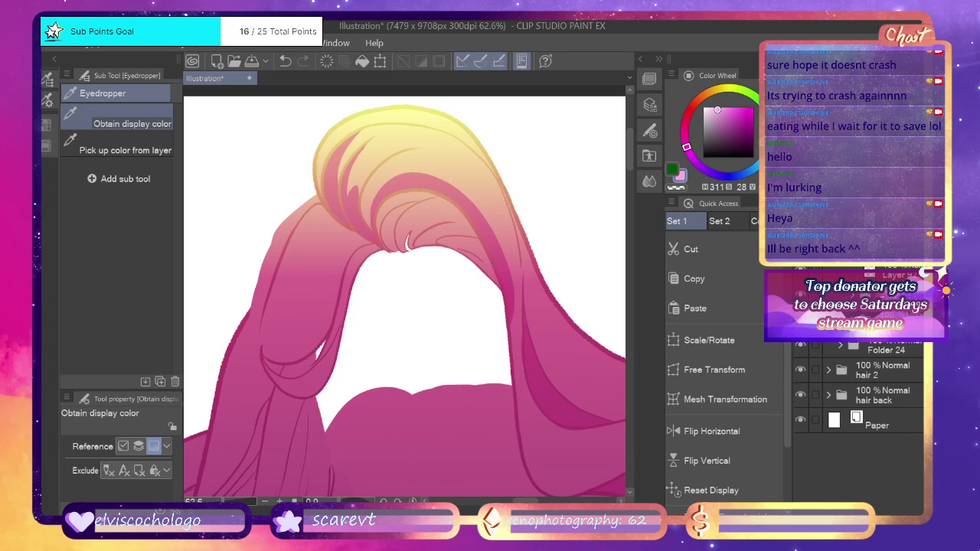
# Fade the tips of the crown and wave shadows with the Soft airbrush in transparent colour at size 115.3.
pyautogui.press('b')
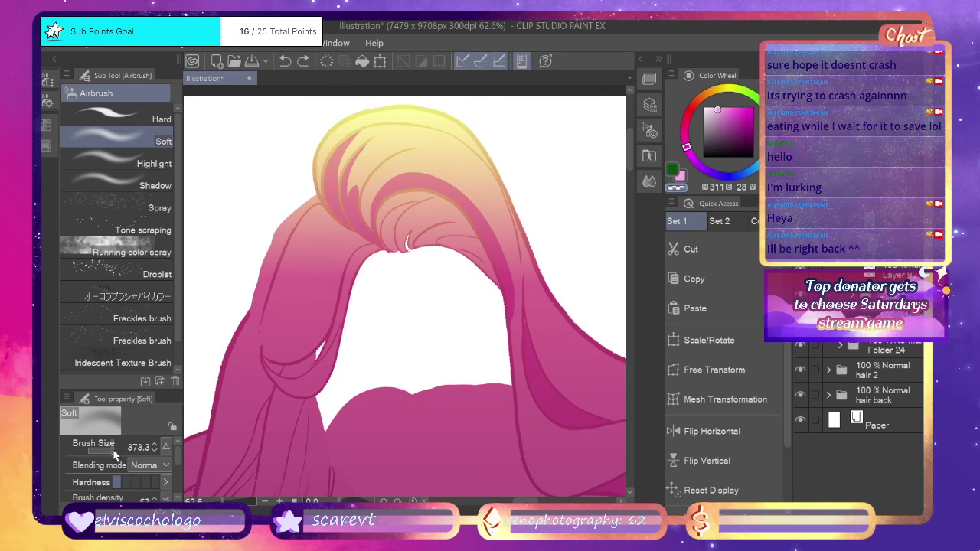
pyautogui.moveTo(117, 453); pyautogui.dragTo(108, 454)
pyautogui.moveTo(371, 127)
pyautogui.mouseDown()
pyautogui.moveTo(339, 161)
pyautogui.moveTo(387, 117)
pyautogui.moveTo(349, 171)
pyautogui.moveTo(378, 136)
pyautogui.moveTo(352, 195)
pyautogui.mouseUp()
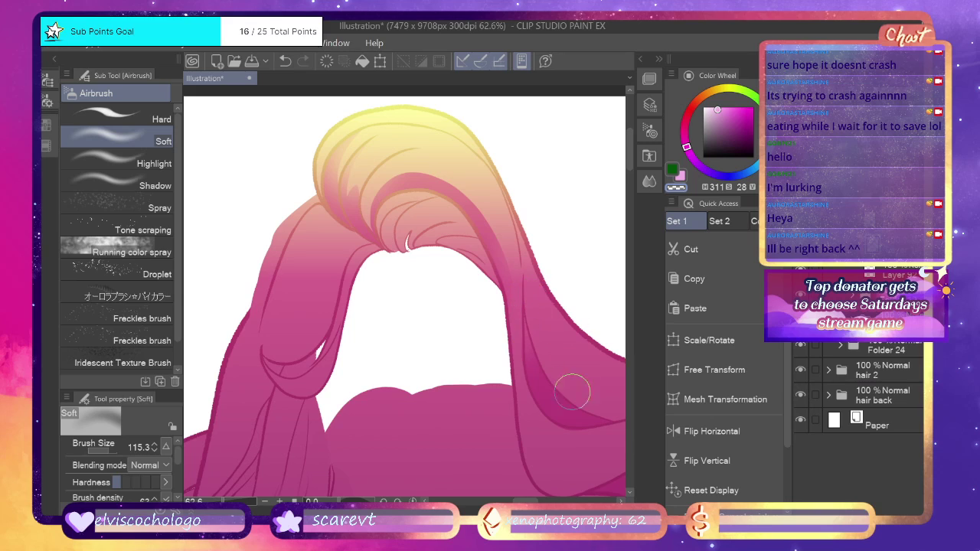
pyautogui.moveTo(526, 501); pyautogui.dragTo(534, 502)
pyautogui.scroll(-5, 613, 197)
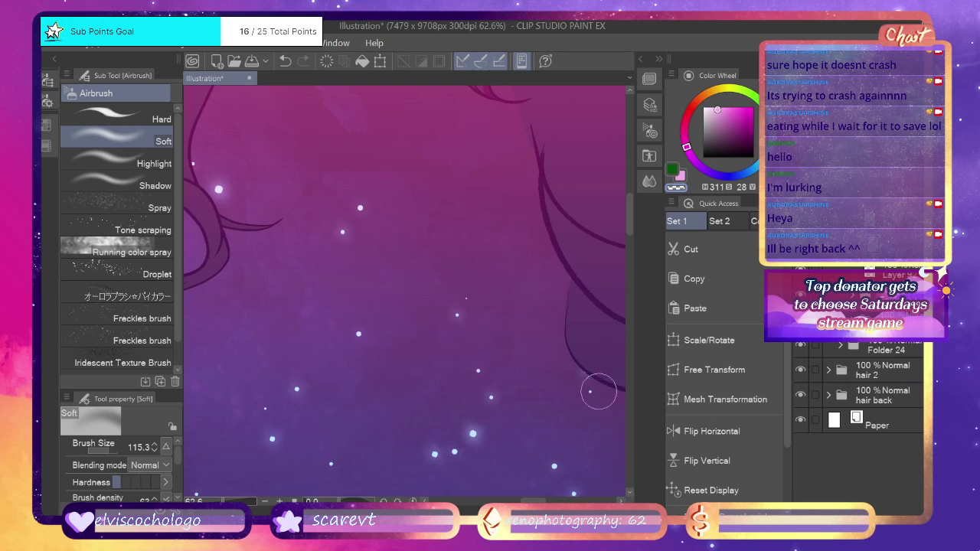
pyautogui.moveTo(631, 222); pyautogui.dragTo(631, 160)
pyautogui.scroll(-6, 631, 164)
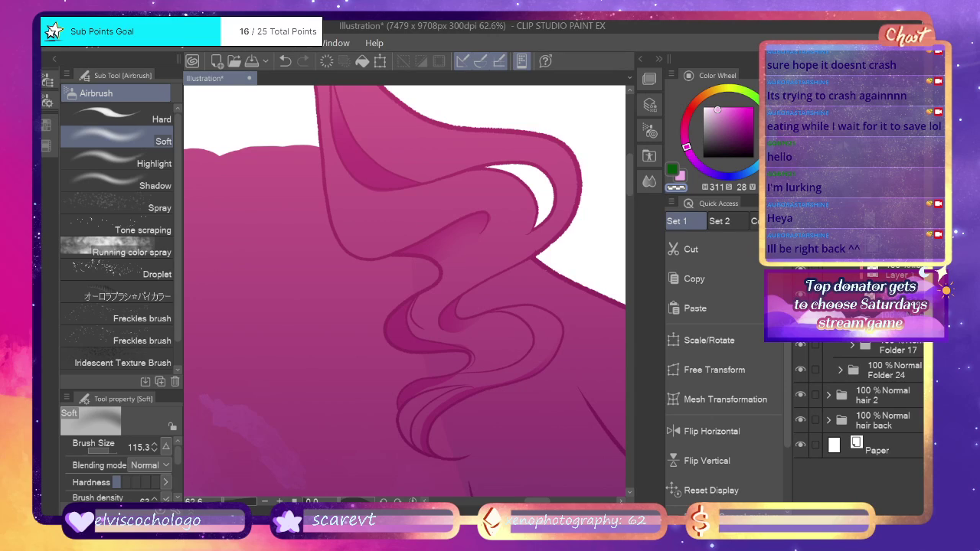
# Try the Opaque watercolor brush at size 136.3 and the Dense watercolor brush on the wavy strand, undoing the test strokes.
pyautogui.press('b')
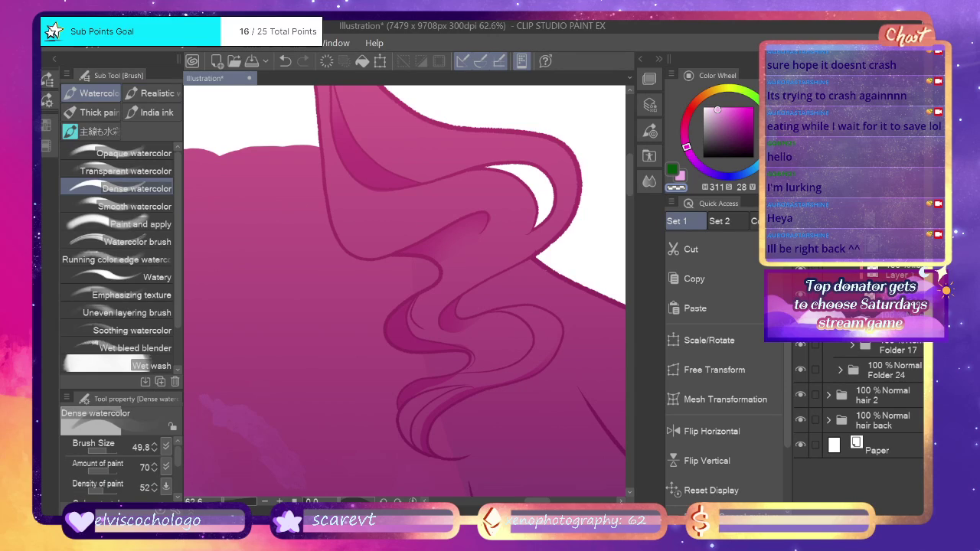
pyautogui.click(164, 155)
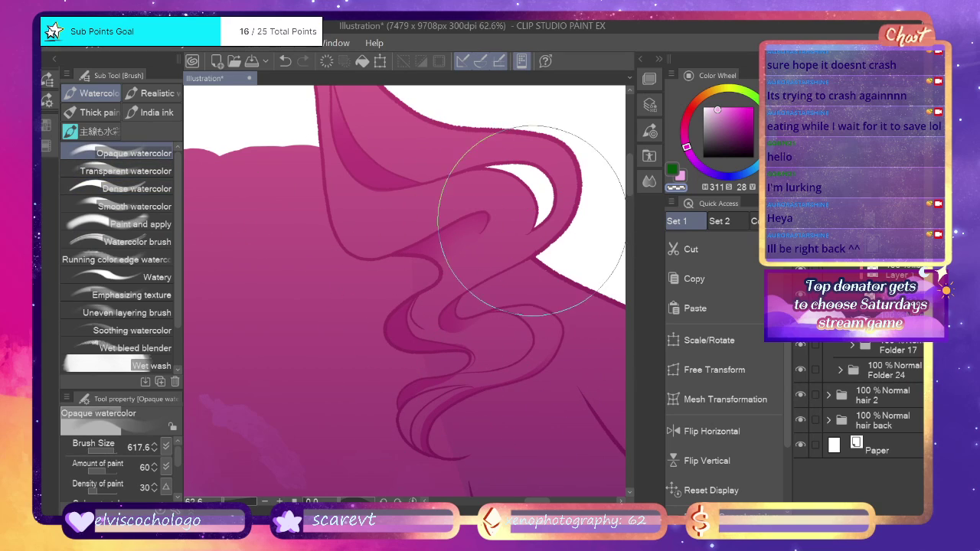
pyautogui.moveTo(120, 450); pyautogui.dragTo(113, 452)
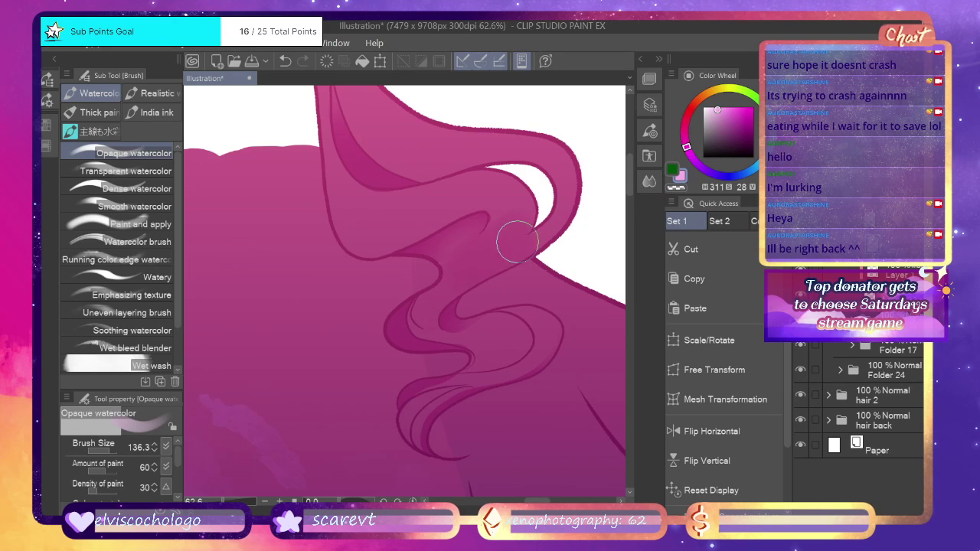
pyautogui.hotkey('ctrl', 'z')
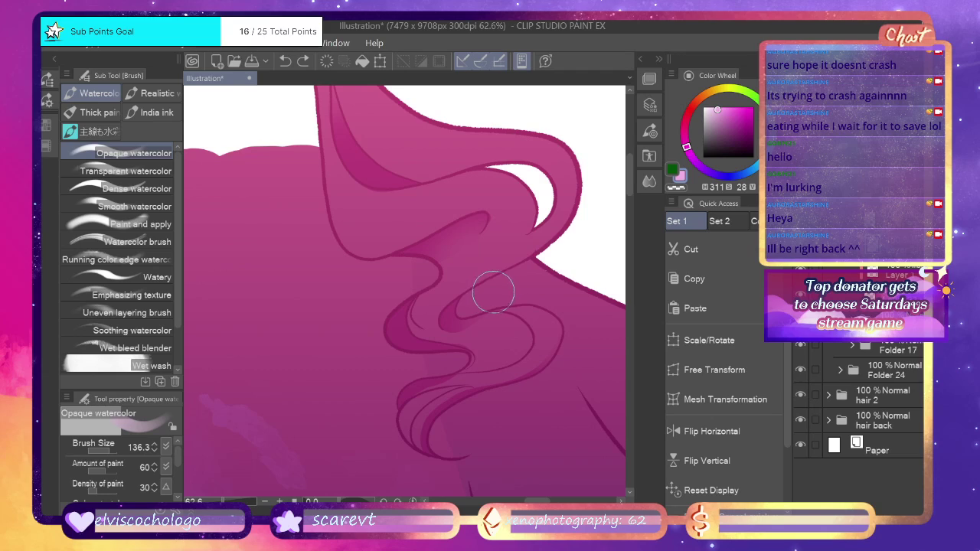
pyautogui.click(138, 189)
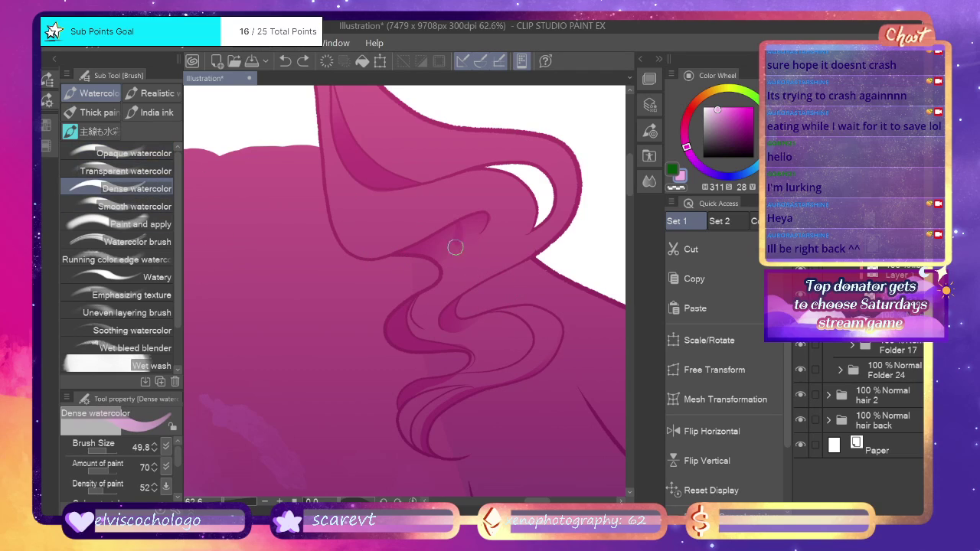
pyautogui.click(151, 156)
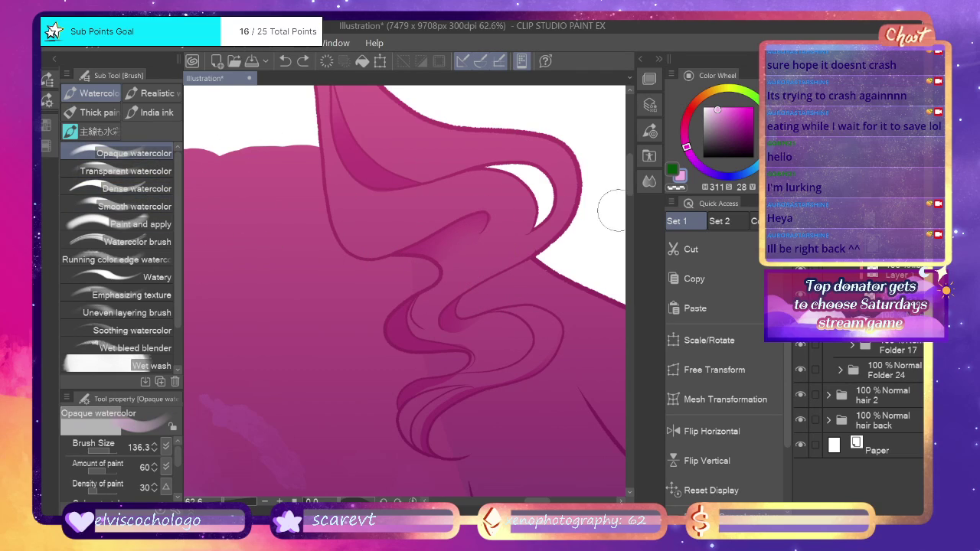
pyautogui.moveTo(629, 189); pyautogui.dragTo(629, 177)
pyautogui.scroll(2, 630, 181)
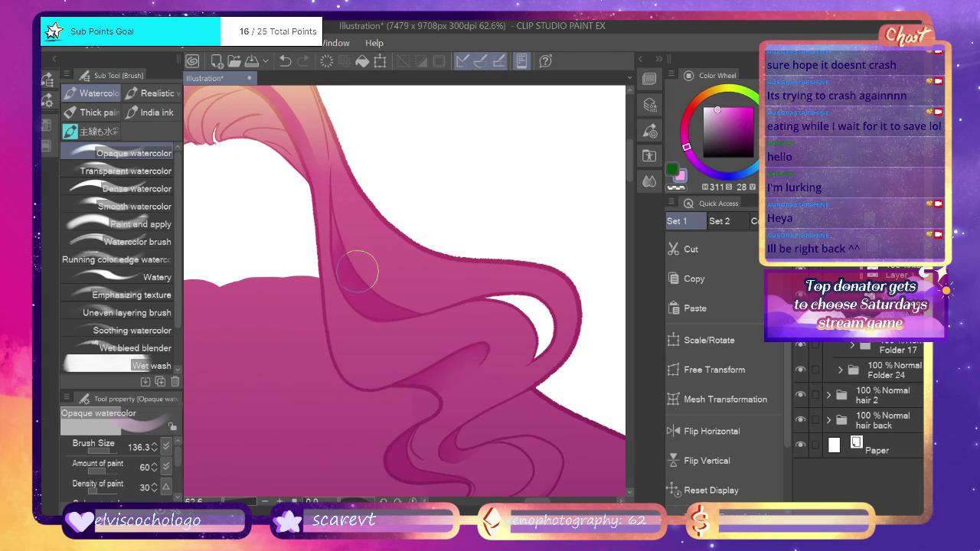
pyautogui.hotkey('ctrl', 'z')
pyautogui.moveTo(443, 288); pyautogui.dragTo(425, 288)
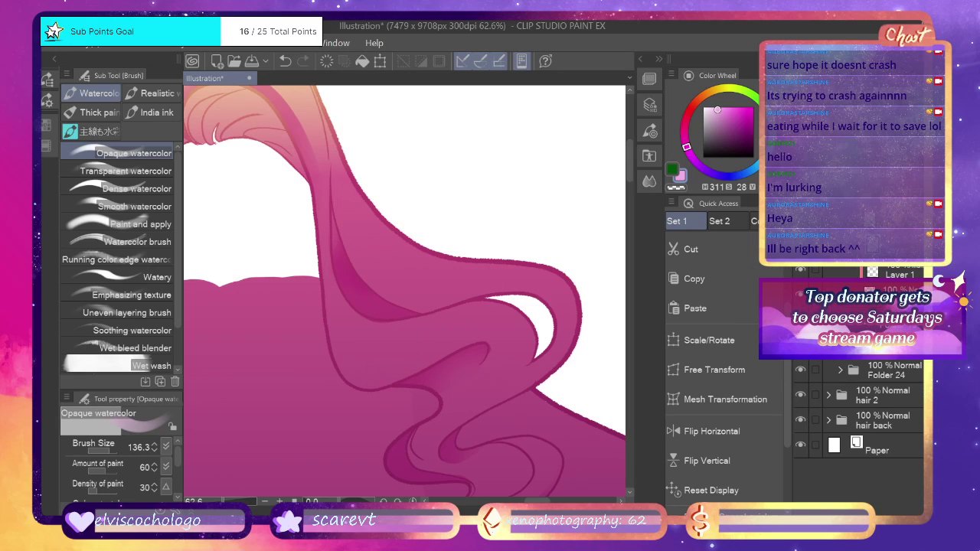
# Merge the current hair shading layer into the layer below and add a new layer for further shading.
pyautogui.hotkey('ctrl', 'e')
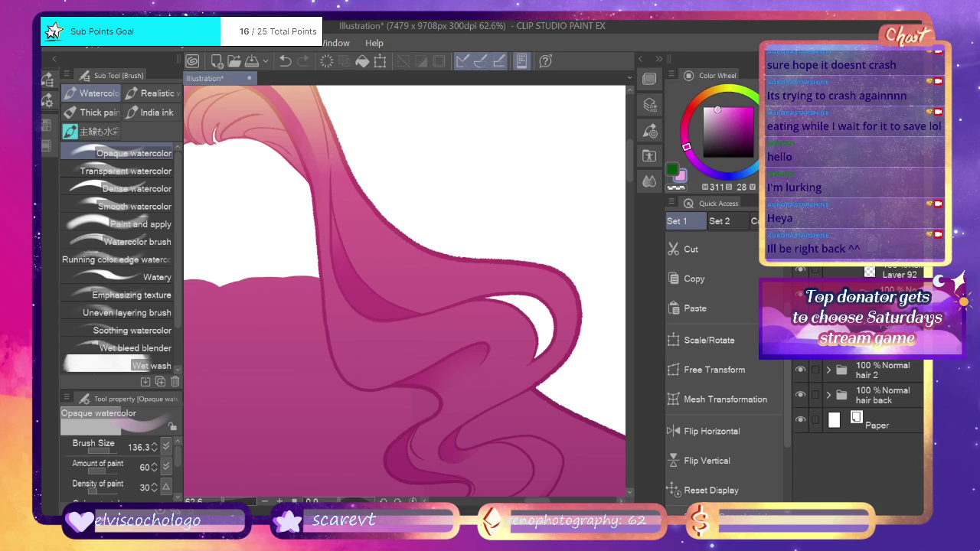
pyautogui.hotkey('ctrl', 'shift', 'n')
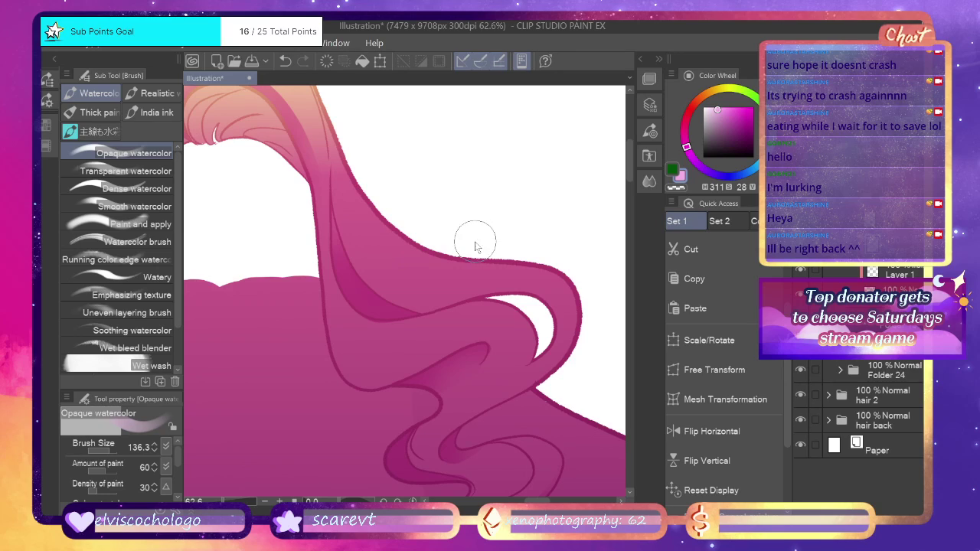
# Test pink Dense watercolor strokes at size 49.8 across the sweeping strand on the new layer and undo them.
pyautogui.click(123, 188)
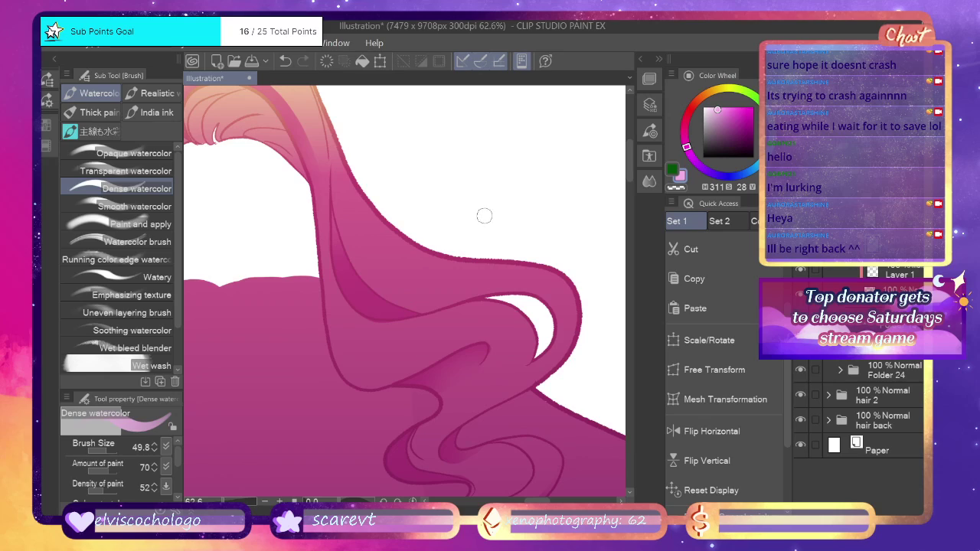
pyautogui.moveTo(362, 226); pyautogui.dragTo(396, 304)
pyautogui.hotkey('ctrl', 'z')
pyautogui.moveTo(357, 219); pyautogui.dragTo(385, 266)
pyautogui.moveTo(406, 208); pyautogui.dragTo(402, 304)
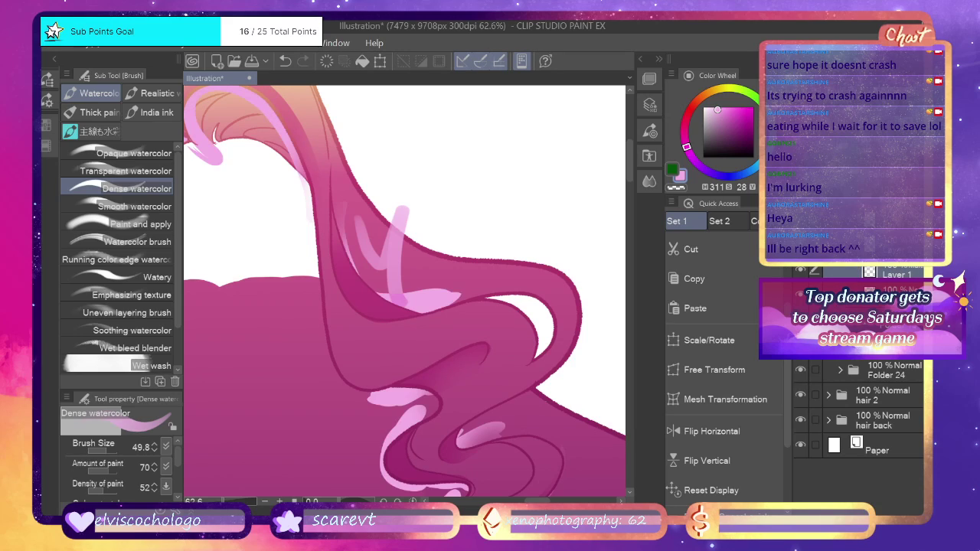
pyautogui.hotkey('ctrl', 'alt', 'g')
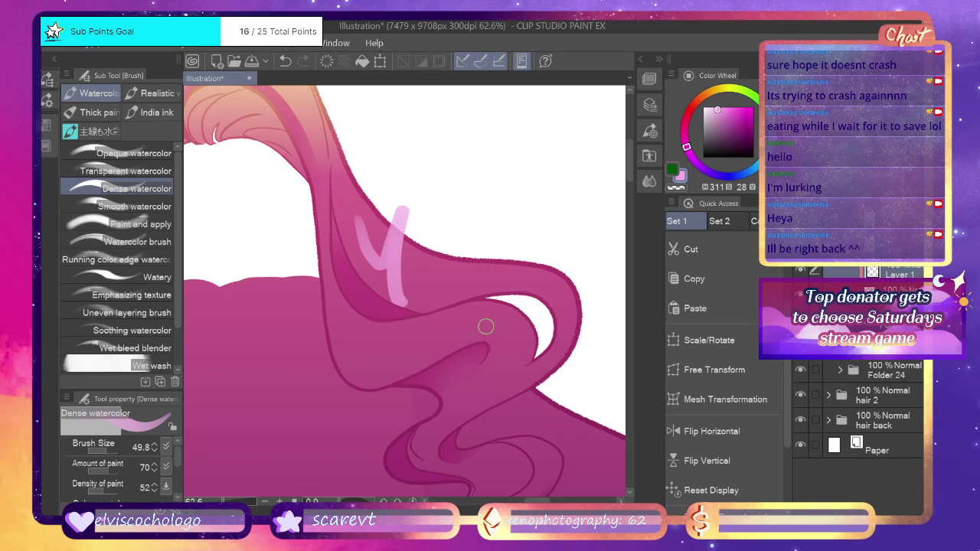
pyautogui.hotkey('ctrl', 'z')
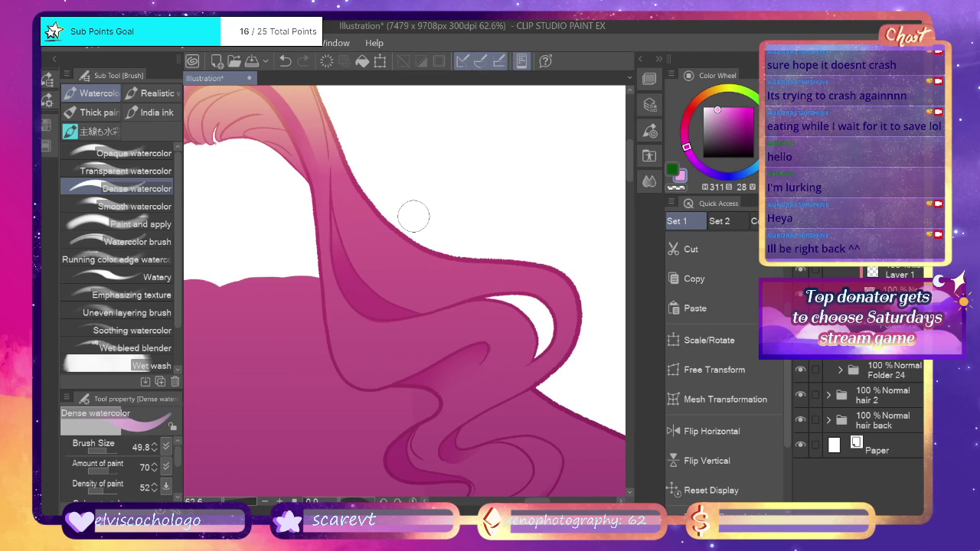
# Paint broad shadow patches along the wavy strand and its curls with the Dense watercolor brush at size 161.3.
pyautogui.click(158, 158)
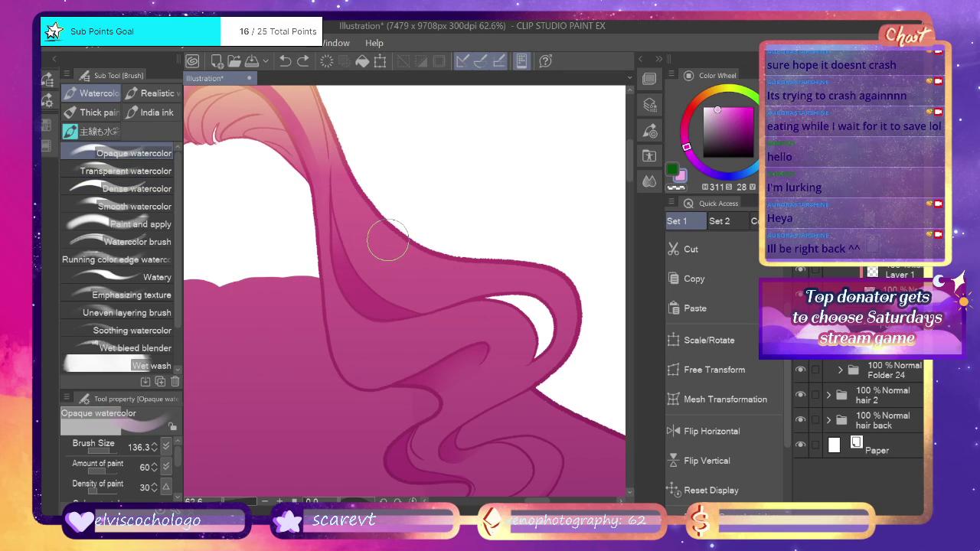
pyautogui.click(153, 188)
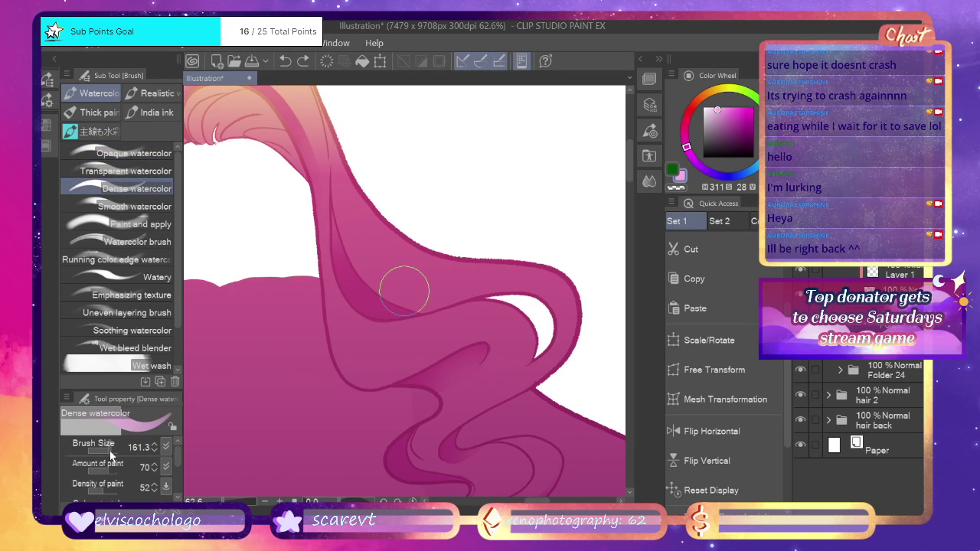
pyautogui.moveTo(321, 242); pyautogui.dragTo(335, 314)
pyautogui.hotkey('ctrl', 'z')
pyautogui.moveTo(319, 228)
pyautogui.mouseDown()
pyautogui.moveTo(330, 310)
pyautogui.moveTo(345, 339)
pyautogui.moveTo(441, 345)
pyautogui.moveTo(429, 340)
pyautogui.moveTo(391, 360)
pyautogui.moveTo(431, 327)
pyautogui.moveTo(440, 327)
pyautogui.moveTo(409, 350)
pyautogui.moveTo(406, 336)
pyautogui.moveTo(521, 326)
pyautogui.moveTo(505, 373)
pyautogui.moveTo(514, 320)
pyautogui.moveTo(428, 337)
pyautogui.moveTo(422, 353)
pyautogui.moveTo(457, 324)
pyautogui.moveTo(431, 317)
pyautogui.moveTo(408, 327)
pyautogui.moveTo(414, 366)
pyautogui.mouseUp()
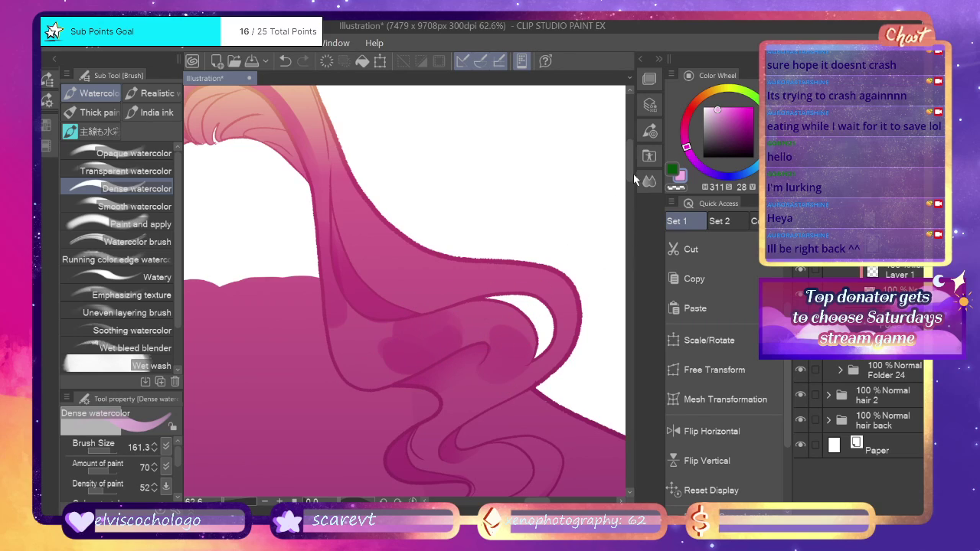
pyautogui.scroll(-4, 634, 179)
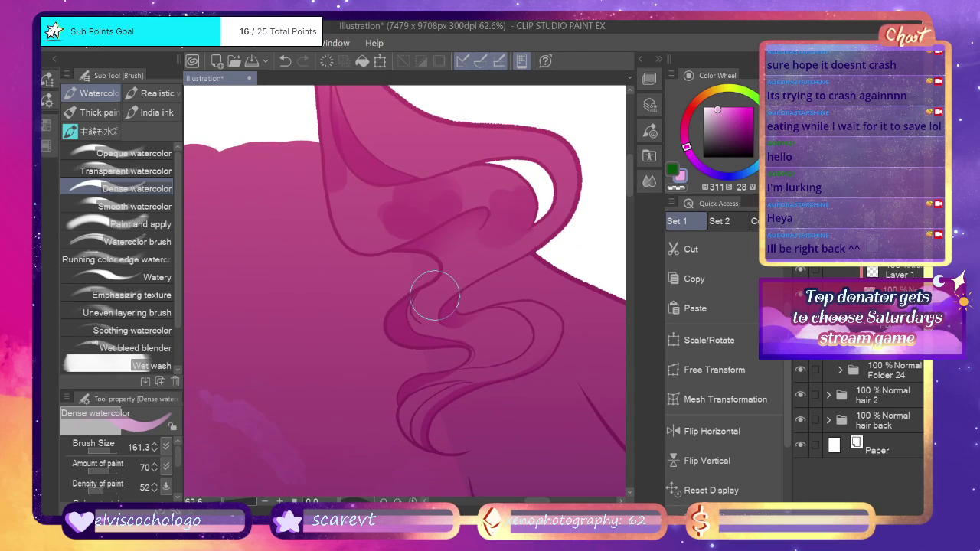
pyautogui.moveTo(435, 297)
pyautogui.mouseDown()
pyautogui.moveTo(493, 263)
pyautogui.moveTo(509, 268)
pyautogui.moveTo(535, 310)
pyautogui.moveTo(515, 328)
pyautogui.moveTo(547, 324)
pyautogui.moveTo(480, 342)
pyautogui.moveTo(515, 334)
pyautogui.moveTo(515, 325)
pyautogui.moveTo(510, 346)
pyautogui.moveTo(511, 321)
pyautogui.moveTo(522, 341)
pyautogui.moveTo(431, 397)
pyautogui.moveTo(428, 414)
pyautogui.moveTo(448, 397)
pyautogui.moveTo(436, 422)
pyautogui.moveTo(455, 429)
pyautogui.moveTo(474, 366)
pyautogui.moveTo(448, 396)
pyautogui.moveTo(422, 392)
pyautogui.moveTo(439, 371)
pyautogui.moveTo(419, 394)
pyautogui.moveTo(396, 395)
pyautogui.moveTo(397, 422)
pyautogui.moveTo(445, 399)
pyautogui.moveTo(446, 387)
pyautogui.moveTo(436, 393)
pyautogui.moveTo(417, 377)
pyautogui.moveTo(406, 390)
pyautogui.moveTo(429, 381)
pyautogui.moveTo(437, 407)
pyautogui.mouseUp()
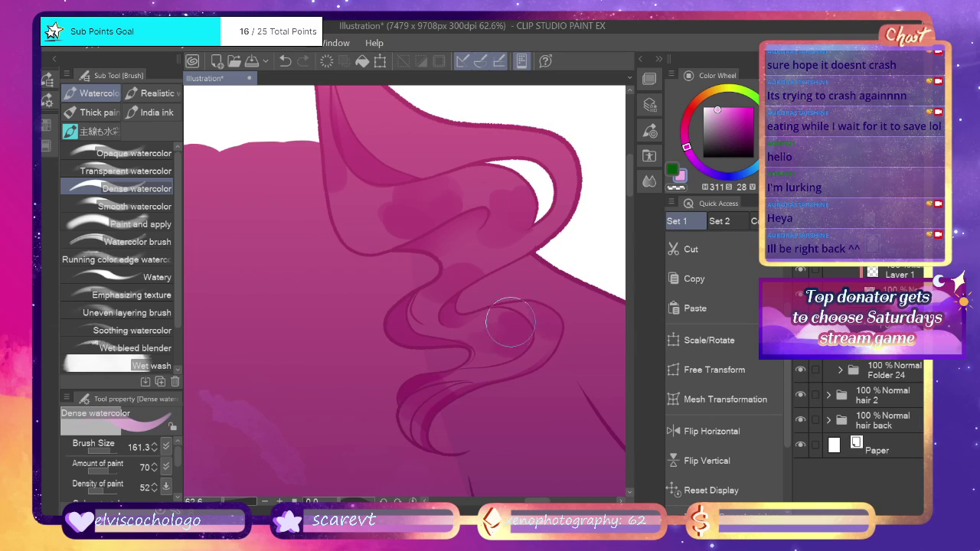
pyautogui.moveTo(511, 322)
pyautogui.mouseDown()
pyautogui.moveTo(544, 314)
pyautogui.moveTo(556, 334)
pyautogui.moveTo(550, 310)
pyautogui.moveTo(554, 345)
pyautogui.moveTo(545, 301)
pyautogui.moveTo(548, 326)
pyautogui.moveTo(488, 337)
pyautogui.mouseUp()
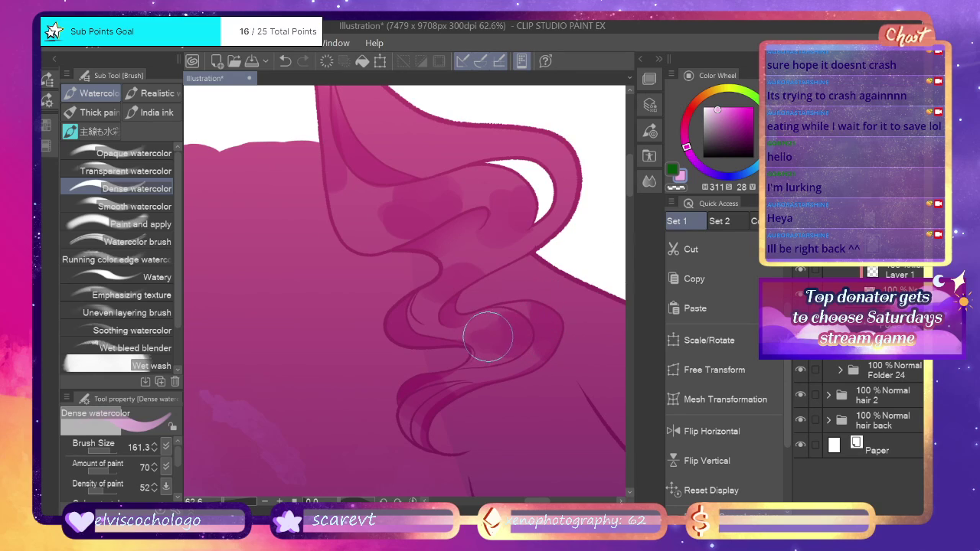
# Paint broad Dense watercolor shadow patches over the yellow crown and down the outer edge of the swept hair.
pyautogui.moveTo(538, 501); pyautogui.dragTo(530, 501)
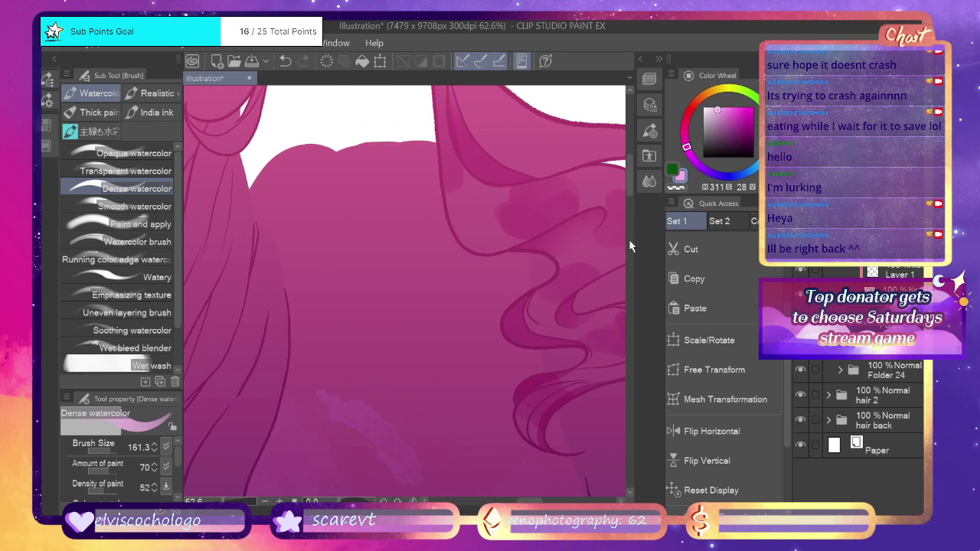
pyautogui.moveTo(631, 187); pyautogui.dragTo(630, 166)
pyautogui.moveTo(411, 144)
pyautogui.mouseDown()
pyautogui.moveTo(389, 159)
pyautogui.moveTo(407, 140)
pyautogui.moveTo(393, 112)
pyautogui.moveTo(430, 177)
pyautogui.moveTo(415, 142)
pyautogui.mouseUp()
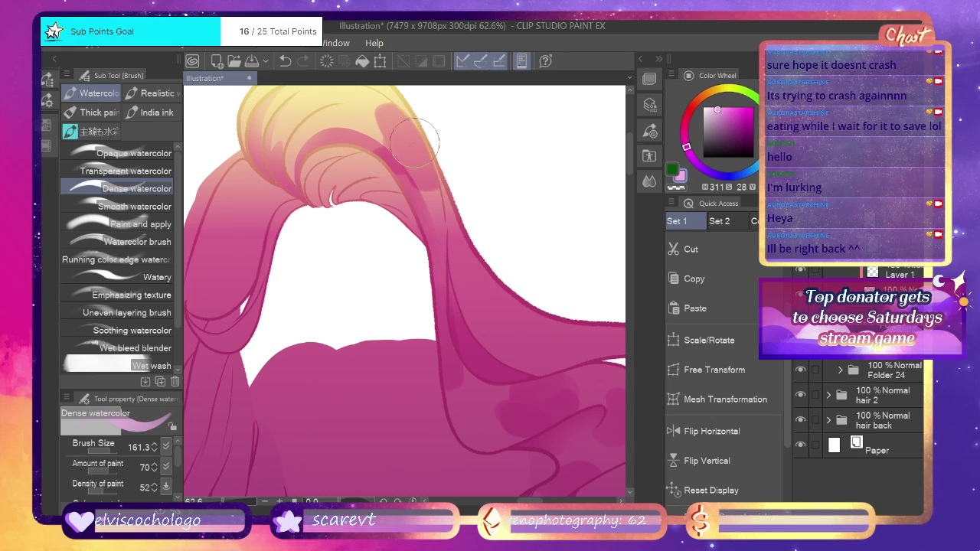
pyautogui.scroll(1, 628, 144)
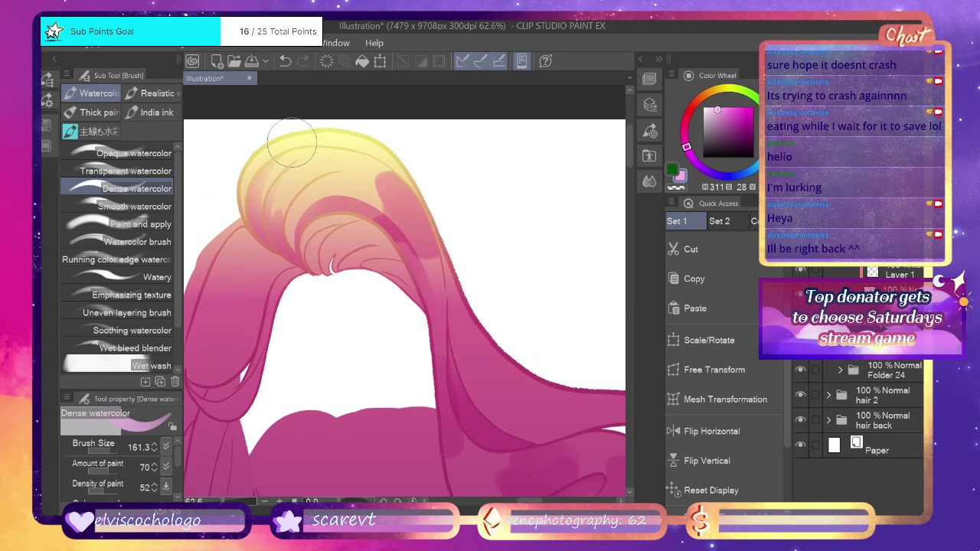
pyautogui.moveTo(292, 142)
pyautogui.mouseDown()
pyautogui.moveTo(267, 174)
pyautogui.moveTo(315, 170)
pyautogui.mouseUp()
pyautogui.moveTo(260, 198)
pyautogui.mouseDown()
pyautogui.moveTo(291, 196)
pyautogui.moveTo(334, 215)
pyautogui.moveTo(313, 224)
pyautogui.moveTo(341, 213)
pyautogui.moveTo(315, 209)
pyautogui.moveTo(314, 186)
pyautogui.moveTo(269, 178)
pyautogui.mouseUp()
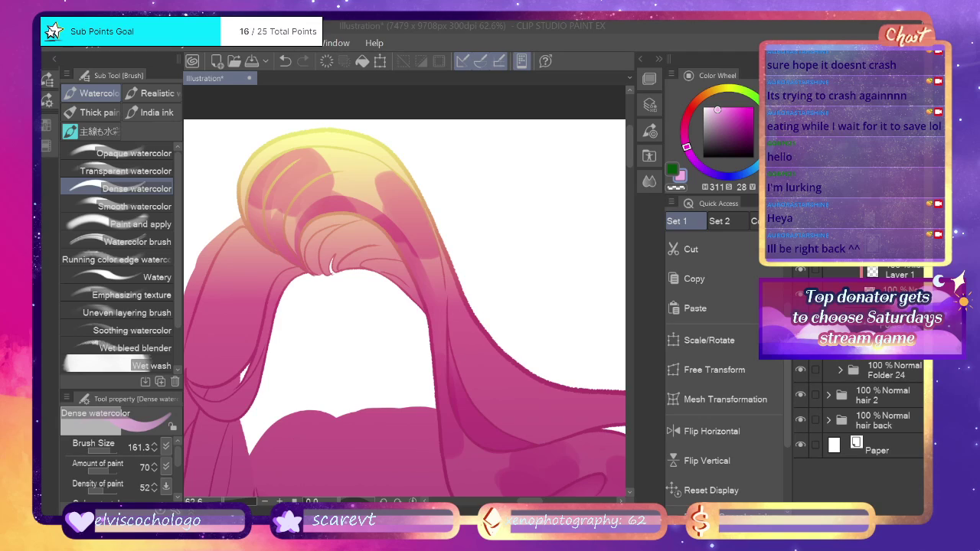
# Carve back the crown's shadow patches with transparent colour and repaint a streak in the pink shadow colour at hue 311.
pyautogui.click(676, 187)
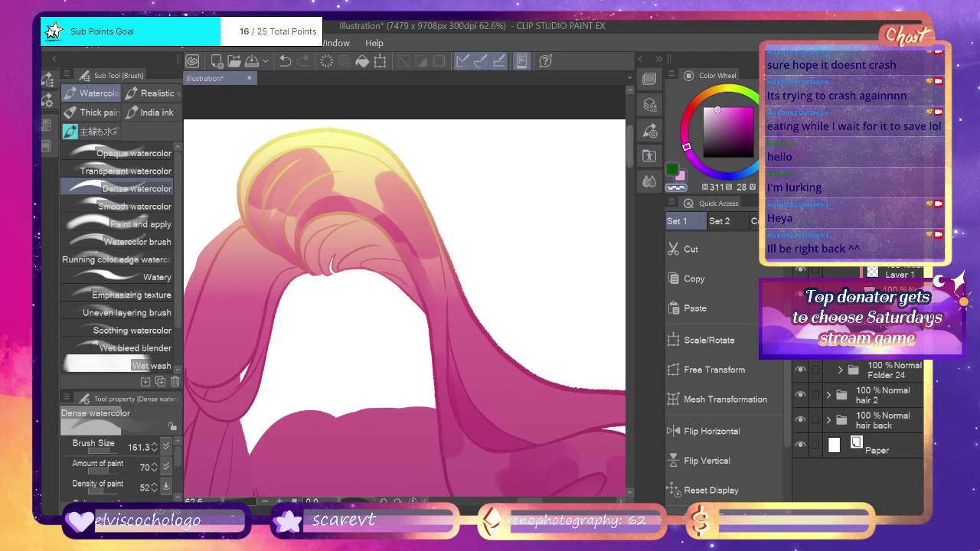
pyautogui.moveTo(273, 206)
pyautogui.mouseDown()
pyautogui.moveTo(287, 184)
pyautogui.moveTo(271, 218)
pyautogui.moveTo(317, 161)
pyautogui.moveTo(310, 168)
pyautogui.moveTo(384, 126)
pyautogui.moveTo(280, 190)
pyautogui.moveTo(340, 151)
pyautogui.moveTo(400, 137)
pyautogui.moveTo(336, 153)
pyautogui.moveTo(481, 142)
pyautogui.mouseUp()
pyautogui.click(678, 173)
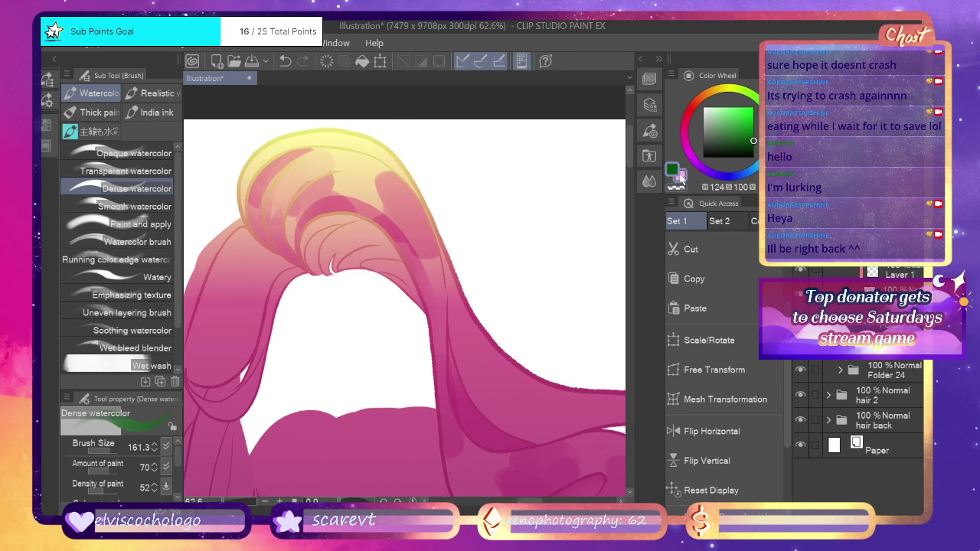
pyautogui.click(682, 177)
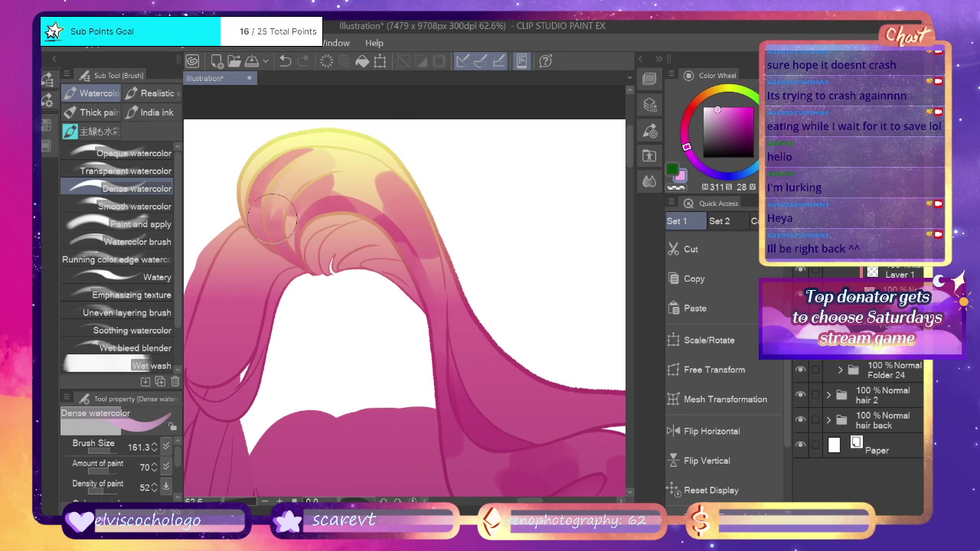
pyautogui.moveTo(278, 220); pyautogui.dragTo(294, 186)
pyautogui.hotkey('ctrl', 'z')
pyautogui.hotkey('ctrl', 'y')
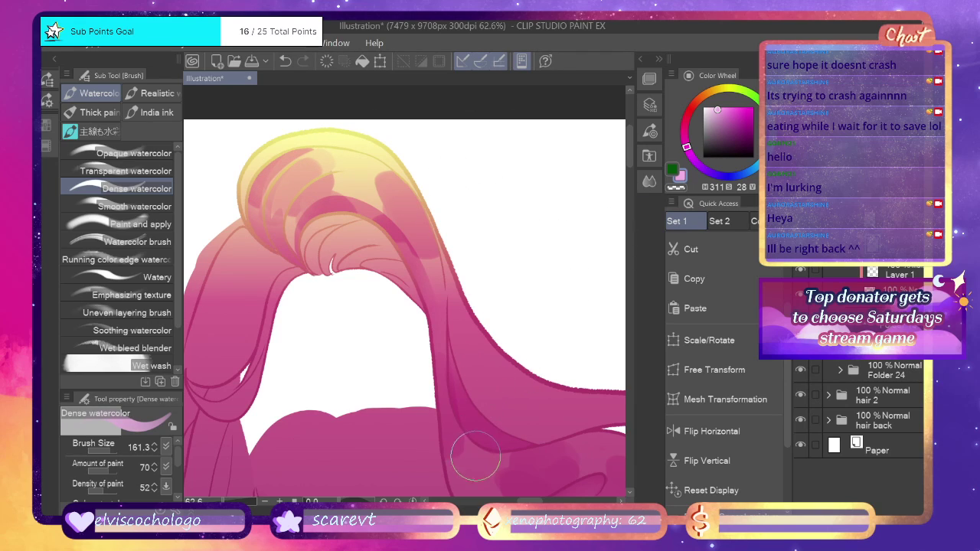
# Undo the last stroke and repaint the shadow patch inside the strand's bend above the curls.
pyautogui.scroll(-3, 629, 153)
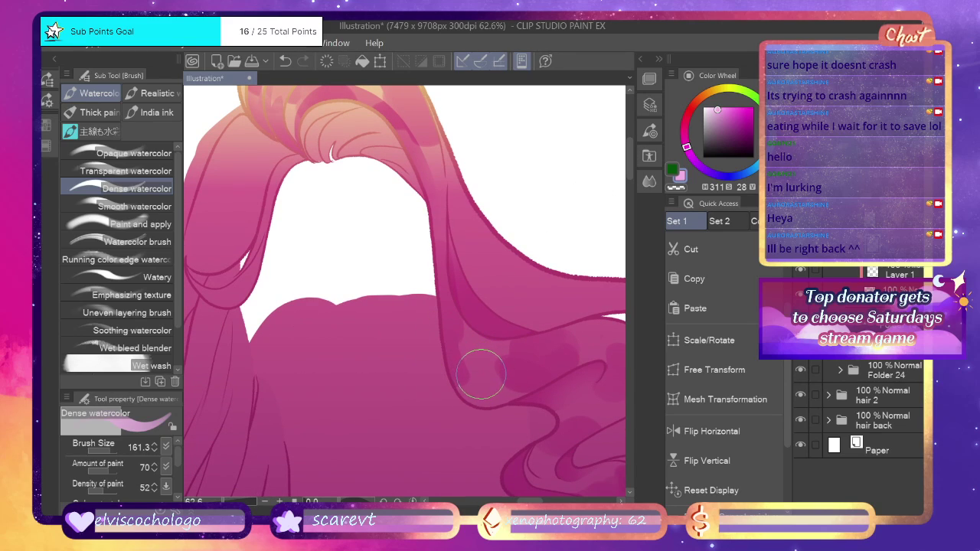
pyautogui.hotkey('ctrl', 'z')
pyautogui.moveTo(456, 324); pyautogui.dragTo(473, 347)
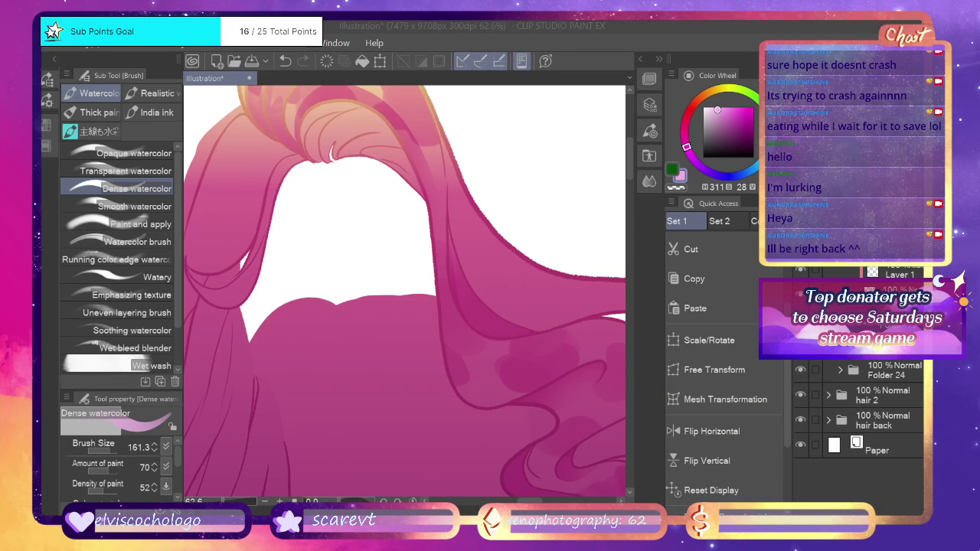
# Soften the crown's shadow patches with the Blur tool at size 373.3, undoing the stray strokes made over them.
pyautogui.scroll(-3, 404, 291)
pyautogui.scroll(3, 404, 291)
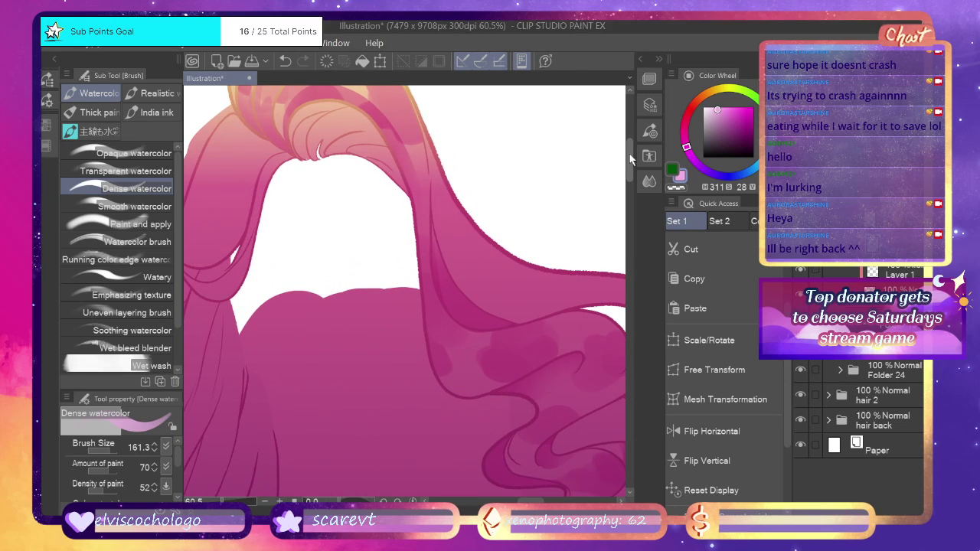
pyautogui.scroll(3, 399, 199)
pyautogui.moveTo(399, 199)
pyautogui.mouseDown()
pyautogui.moveTo(420, 244)
pyautogui.moveTo(406, 213)
pyautogui.moveTo(396, 224)
pyautogui.moveTo(372, 176)
pyautogui.mouseUp()
pyautogui.hotkey('ctrl', 'z')
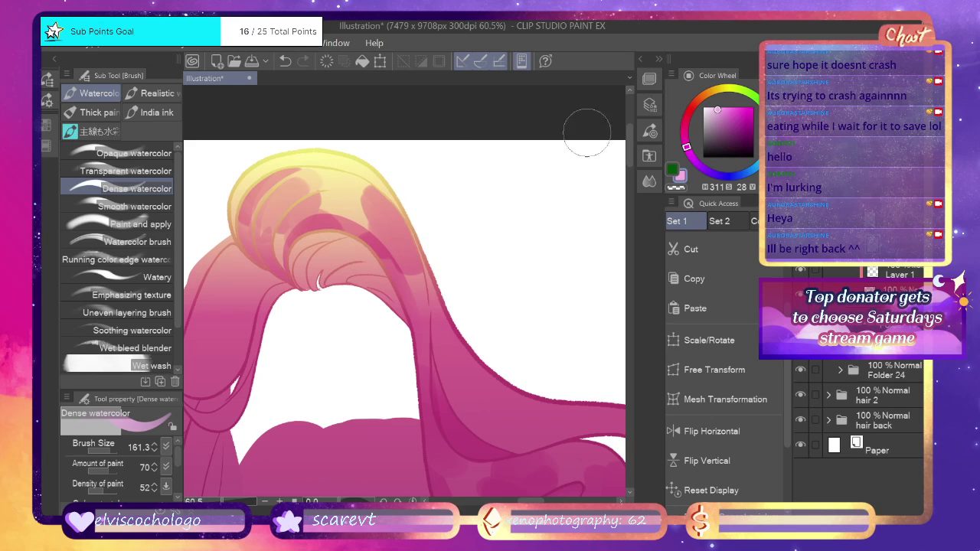
pyautogui.click(50, 277)
pyautogui.moveTo(378, 184)
pyautogui.mouseDown()
pyautogui.moveTo(368, 206)
pyautogui.moveTo(373, 180)
pyautogui.moveTo(417, 289)
pyautogui.moveTo(400, 210)
pyautogui.mouseUp()
pyautogui.hotkey('ctrl', 'z')
pyautogui.click(116, 141)
pyautogui.moveTo(312, 164); pyautogui.dragTo(318, 205)
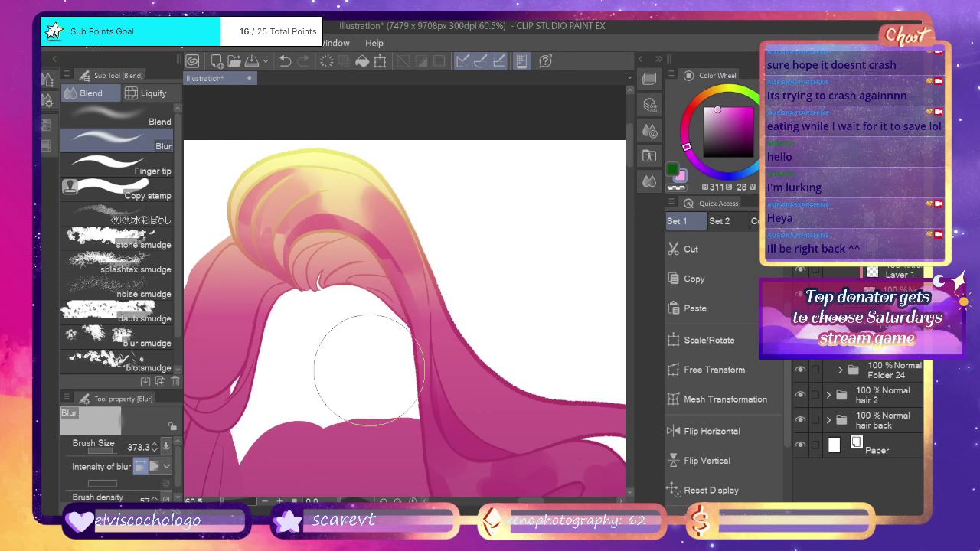
# Blur the shadow patches across the wavy strand above the curls.
pyautogui.scroll(-5, 612, 183)
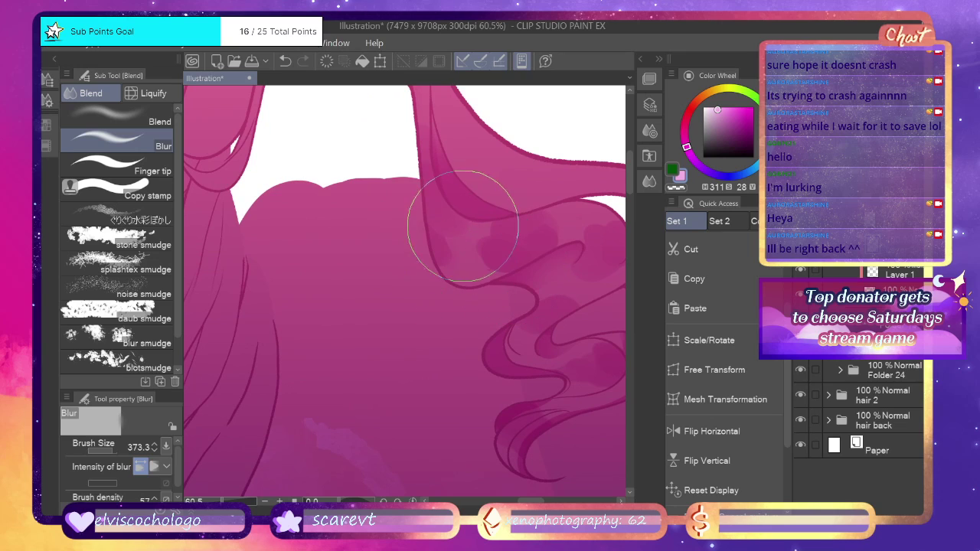
pyautogui.moveTo(485, 255); pyautogui.dragTo(561, 258)
pyautogui.moveTo(530, 500); pyautogui.dragTo(538, 501)
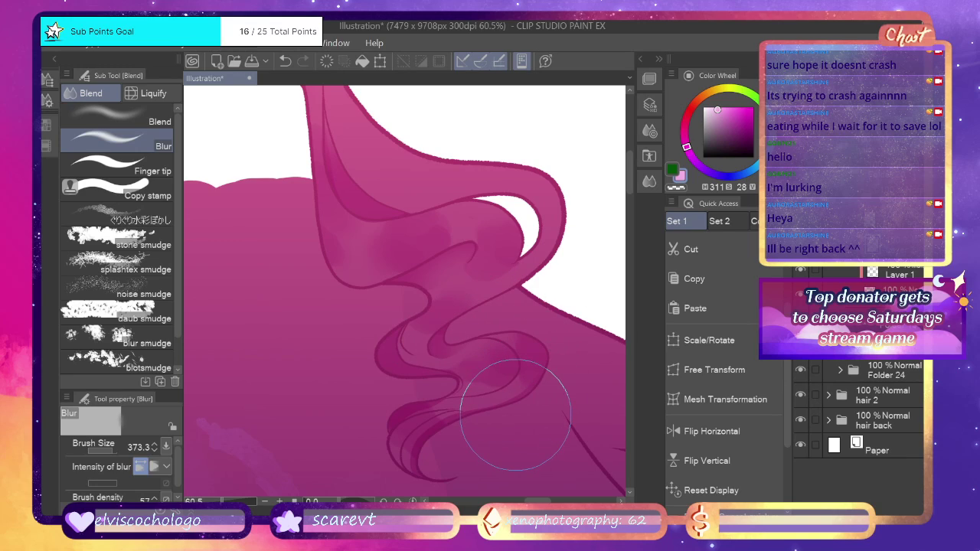
# Add a new raster layer above the shadow layer and choose a pale yellow at hue 61, saturation 43.
pyautogui.hotkey('ctrl', 'shift', 'n')
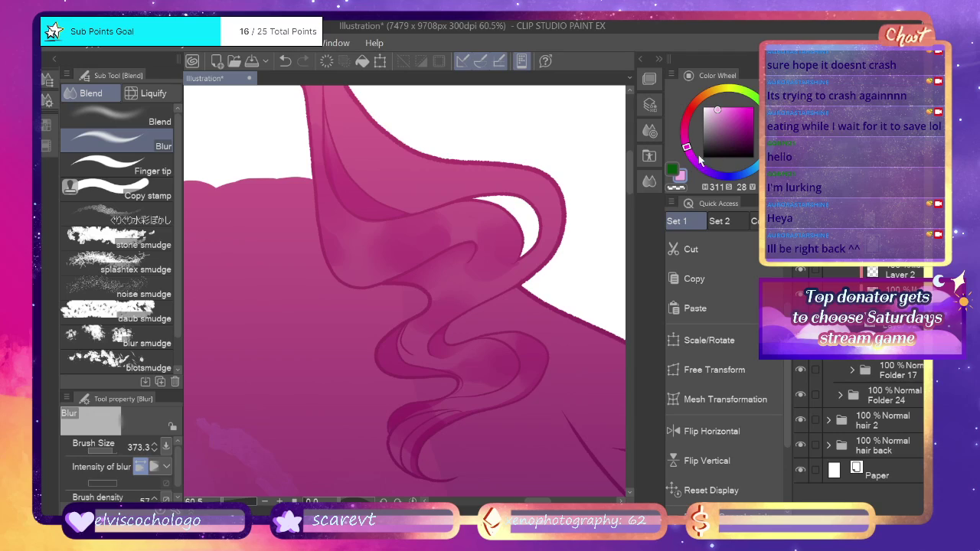
pyautogui.click(678, 168)
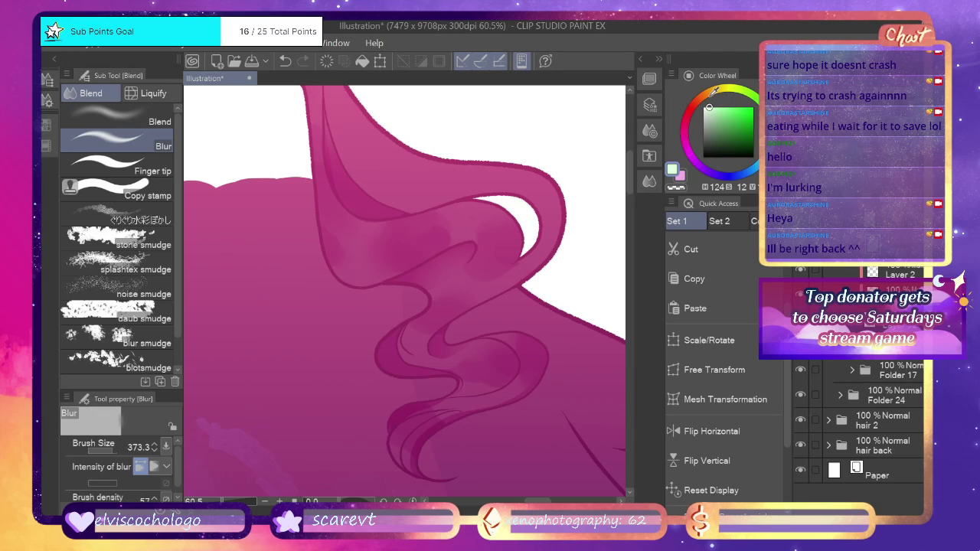
pyautogui.click(686, 142)
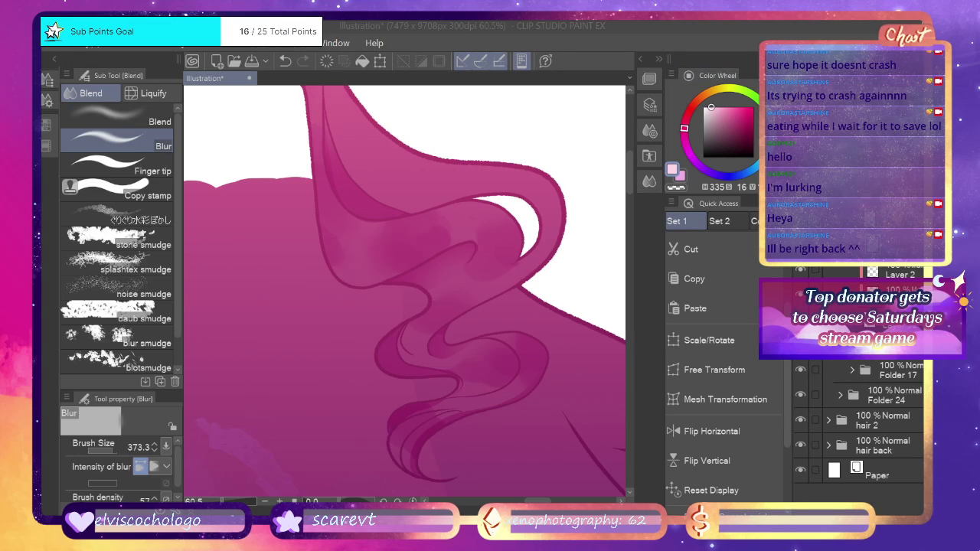
pyautogui.click(729, 87)
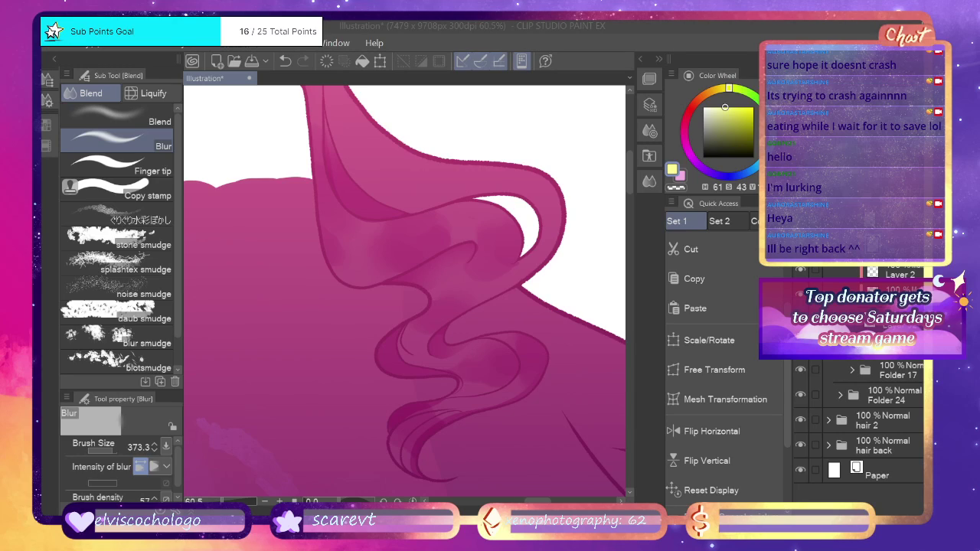
# Paint a jagged pale yellow highlight across the crown's front bulge with the G-pen at size 225.6, undoing stray strokes.
pyautogui.press('p')
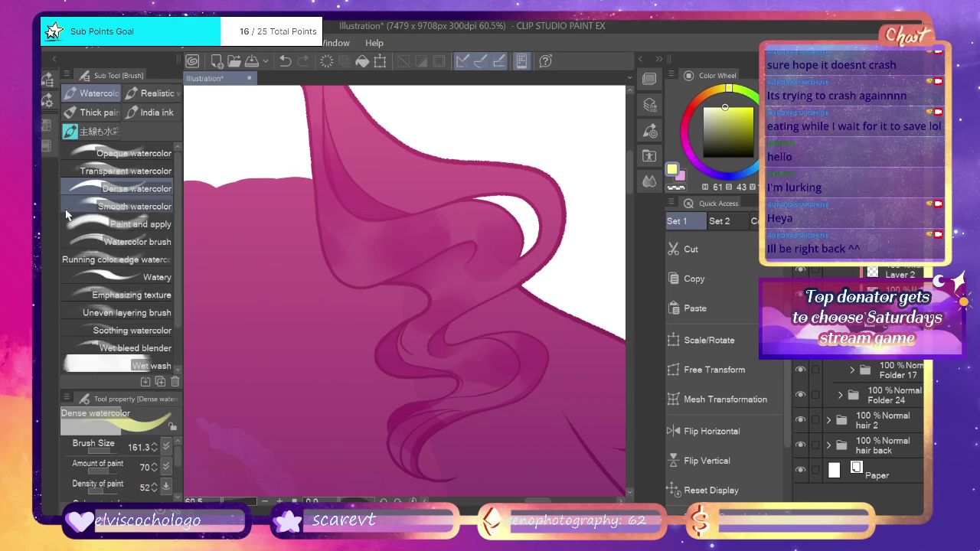
pyautogui.moveTo(630, 176); pyautogui.dragTo(629, 157)
pyautogui.hscroll(-5, 499, 422)
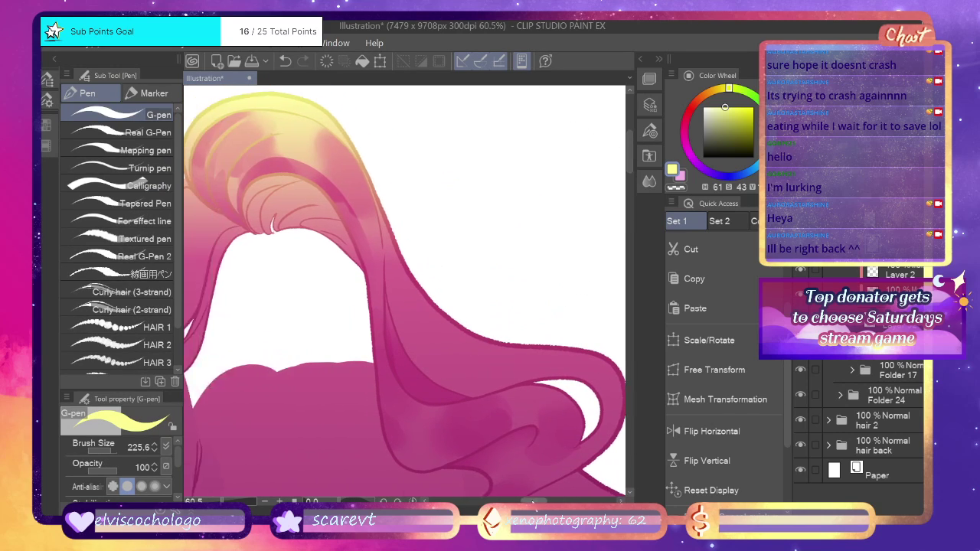
pyautogui.hotkey('ctrl', 'z')
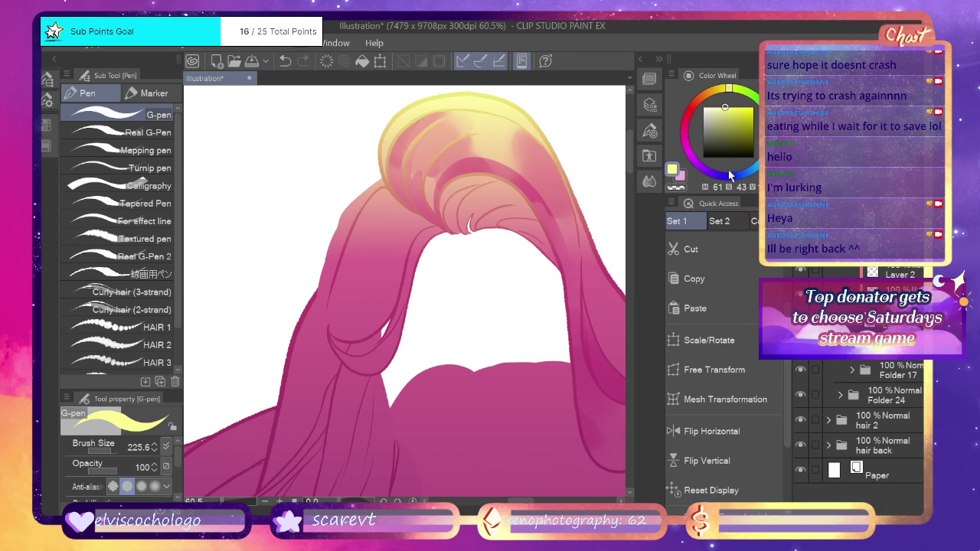
pyautogui.moveTo(467, 116)
pyautogui.mouseDown()
pyautogui.moveTo(506, 120)
pyautogui.moveTo(482, 122)
pyautogui.moveTo(499, 125)
pyautogui.moveTo(491, 122)
pyautogui.moveTo(482, 161)
pyautogui.mouseUp()
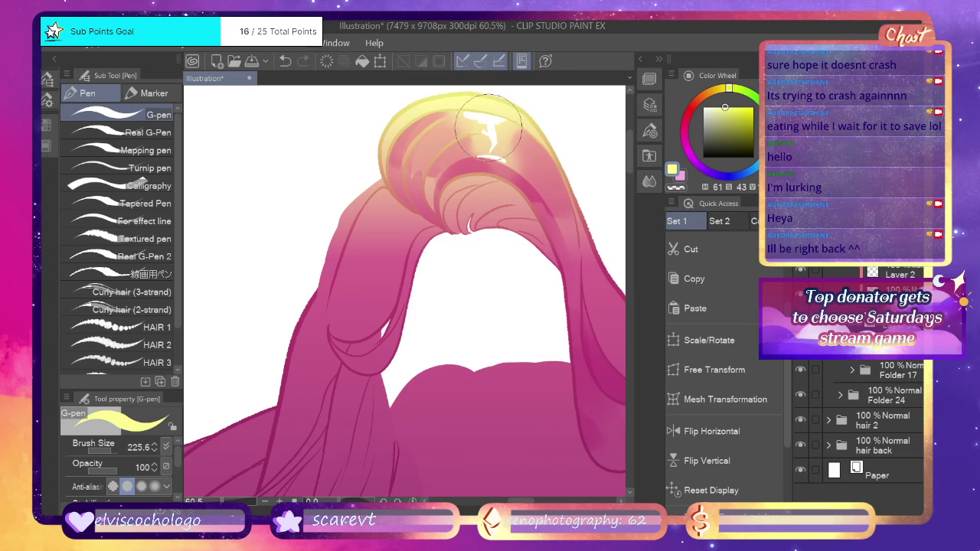
pyautogui.moveTo(488, 128)
pyautogui.mouseDown()
pyautogui.moveTo(492, 153)
pyautogui.moveTo(502, 155)
pyautogui.moveTo(494, 143)
pyautogui.moveTo(527, 99)
pyautogui.moveTo(543, 106)
pyautogui.moveTo(495, 142)
pyautogui.moveTo(496, 157)
pyautogui.moveTo(501, 115)
pyautogui.moveTo(488, 149)
pyautogui.moveTo(488, 122)
pyautogui.moveTo(488, 132)
pyautogui.moveTo(501, 129)
pyautogui.moveTo(487, 129)
pyautogui.moveTo(494, 120)
pyautogui.moveTo(479, 128)
pyautogui.moveTo(484, 118)
pyautogui.moveTo(490, 150)
pyautogui.moveTo(492, 135)
pyautogui.moveTo(450, 133)
pyautogui.moveTo(470, 152)
pyautogui.moveTo(498, 132)
pyautogui.moveTo(492, 126)
pyautogui.moveTo(551, 115)
pyautogui.moveTo(482, 152)
pyautogui.moveTo(525, 120)
pyautogui.moveTo(562, 118)
pyautogui.mouseUp()
pyautogui.hotkey('ctrl', 'z')
# Paint a jagged highlight with the G-pen in the wavy strand's first bend, above the curls.
pyautogui.moveTo(521, 501); pyautogui.dragTo(528, 501)
pyautogui.moveTo(631, 158); pyautogui.dragTo(630, 160)
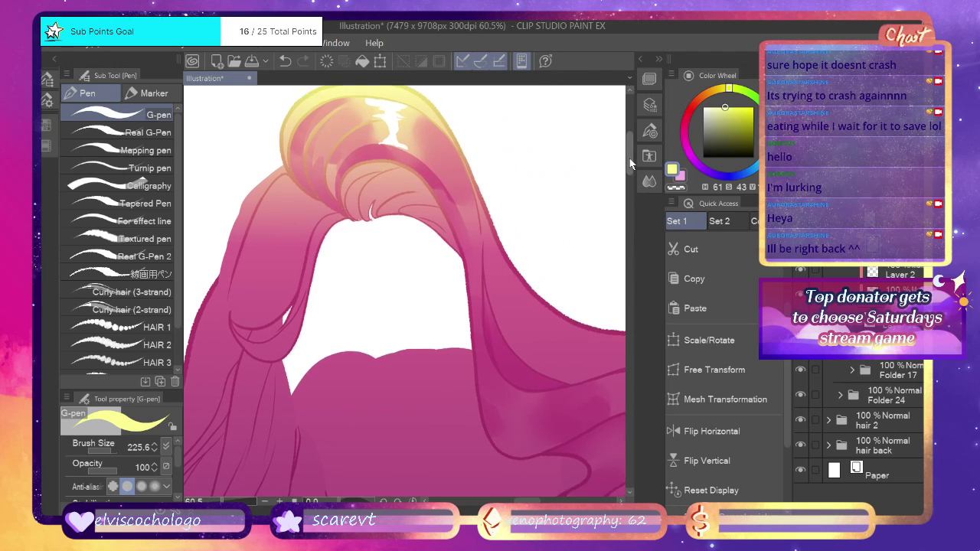
pyautogui.scroll(-3, 632, 163)
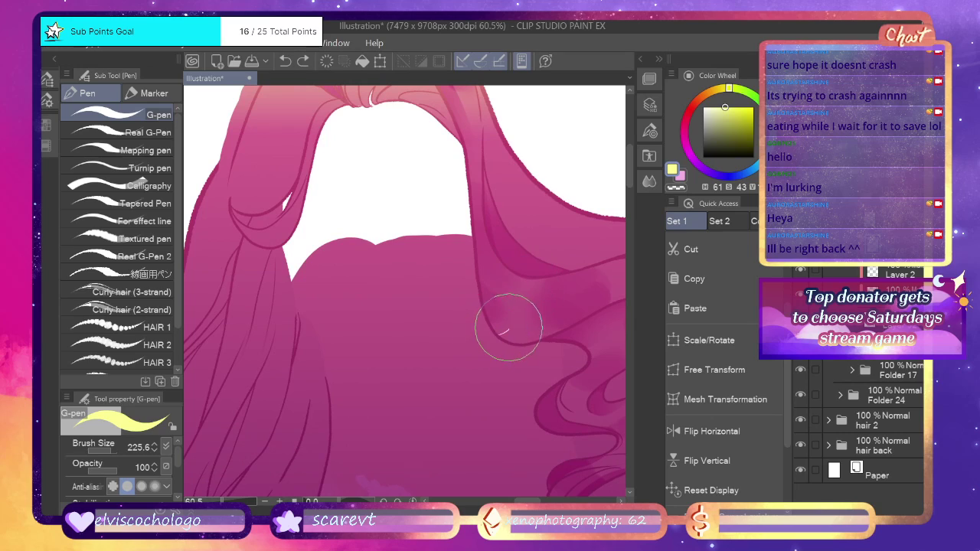
pyautogui.moveTo(509, 328)
pyautogui.mouseDown()
pyautogui.moveTo(506, 338)
pyautogui.moveTo(520, 285)
pyautogui.mouseUp()
pyautogui.hotkey('ctrl', 'z')
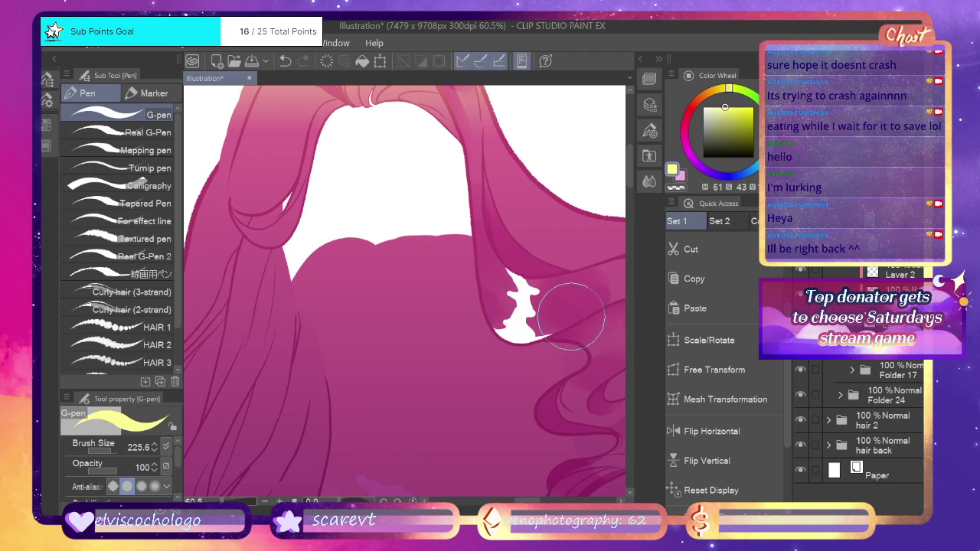
# Carve the edges of the bend's highlight and the crown's highlight into jagged points with transparent colour.
pyautogui.moveTo(630, 174)
pyautogui.mouseDown()
pyautogui.moveTo(631, 162)
pyautogui.moveTo(631, 179)
pyautogui.mouseUp()
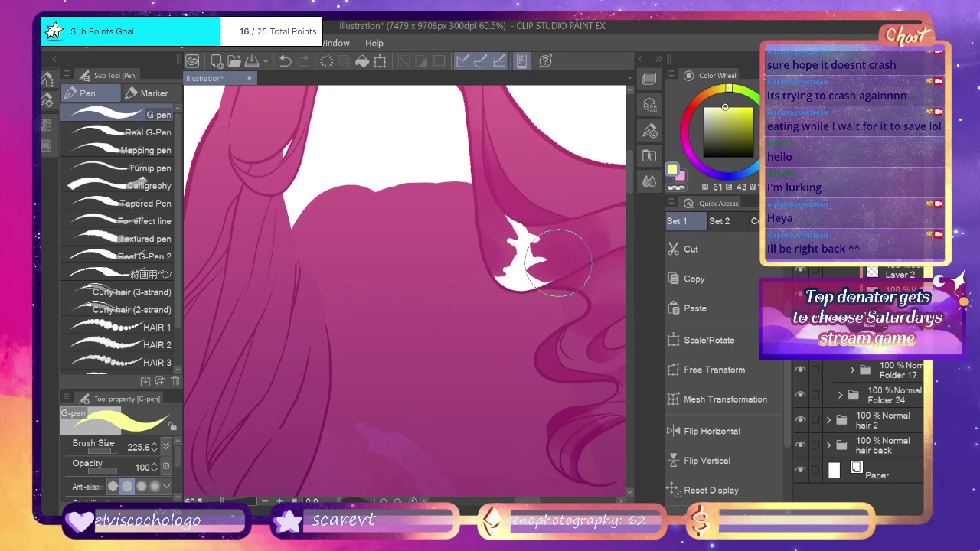
pyautogui.click(673, 189)
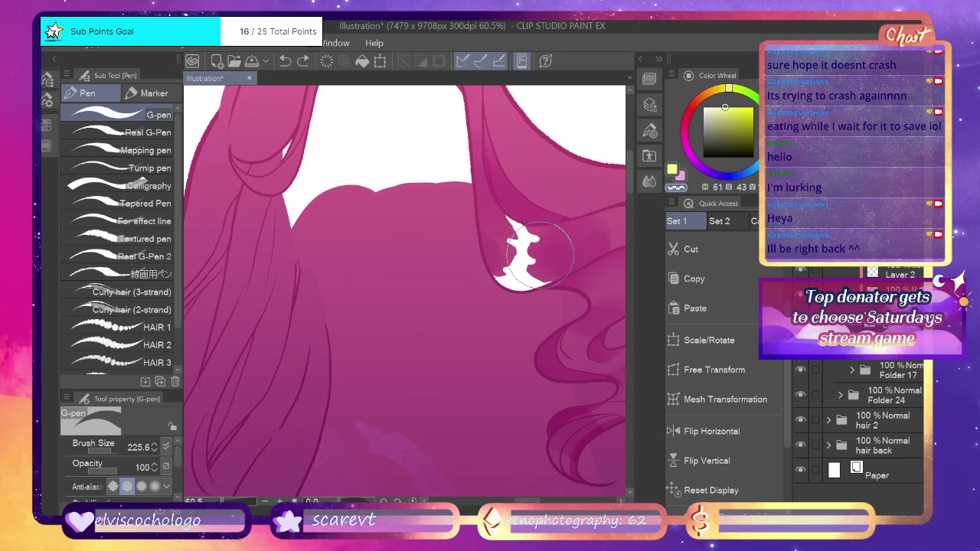
pyautogui.moveTo(553, 247)
pyautogui.mouseDown()
pyautogui.moveTo(506, 244)
pyautogui.moveTo(510, 258)
pyautogui.moveTo(501, 242)
pyautogui.moveTo(523, 263)
pyautogui.moveTo(503, 260)
pyautogui.moveTo(510, 244)
pyautogui.moveTo(582, 232)
pyautogui.moveTo(529, 265)
pyautogui.moveTo(550, 275)
pyautogui.moveTo(555, 261)
pyautogui.moveTo(528, 265)
pyautogui.moveTo(550, 273)
pyautogui.moveTo(596, 231)
pyautogui.mouseUp()
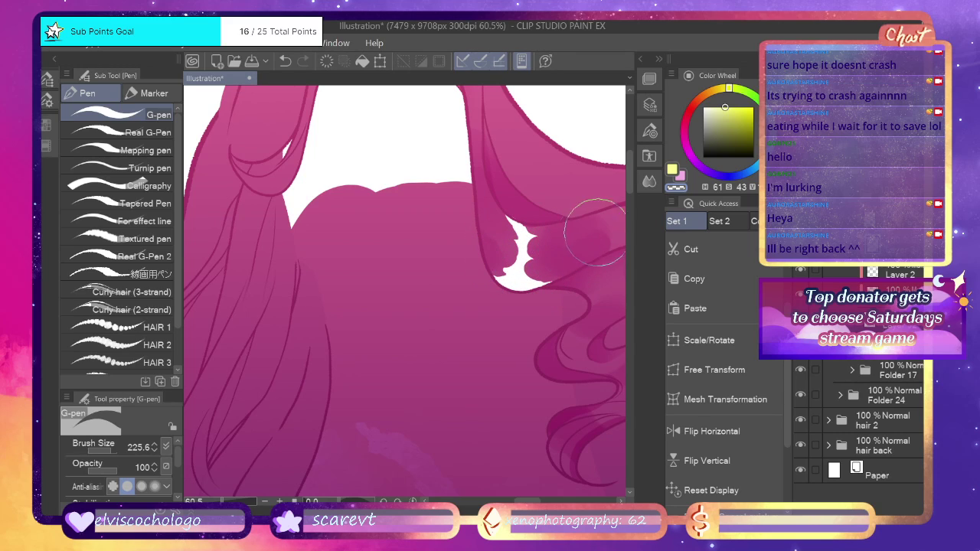
pyautogui.moveTo(629, 185); pyautogui.dragTo(632, 156)
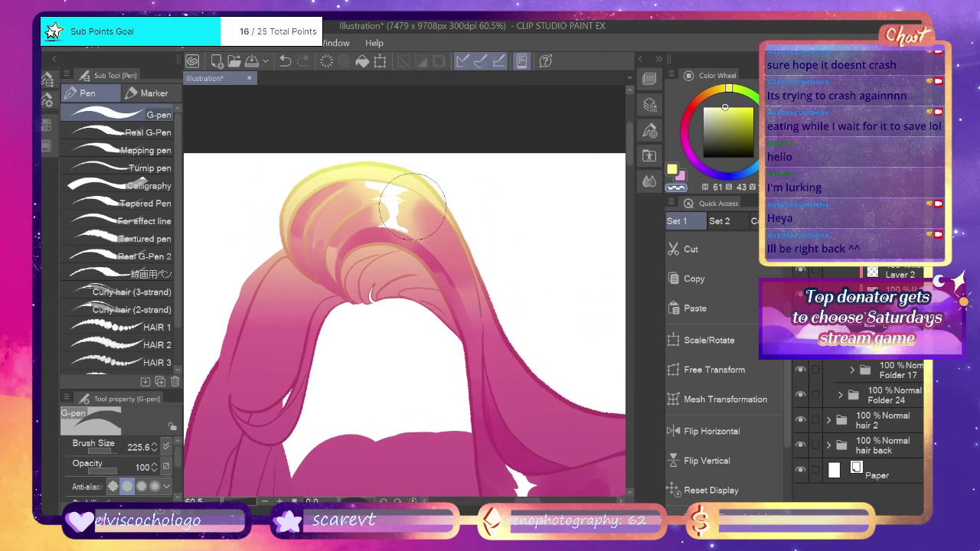
pyautogui.moveTo(399, 204)
pyautogui.mouseDown()
pyautogui.moveTo(438, 216)
pyautogui.moveTo(438, 199)
pyautogui.mouseUp()
# Paint a pale yellow highlight across the strand's upper loop beside the white gap and switch to transparent colour.
pyautogui.click(672, 170)
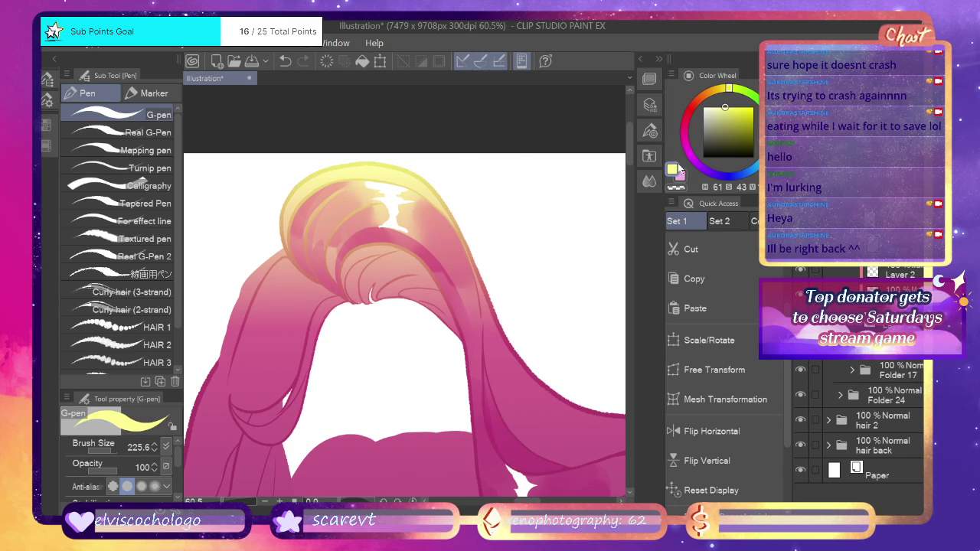
pyautogui.moveTo(630, 153); pyautogui.dragTo(631, 177)
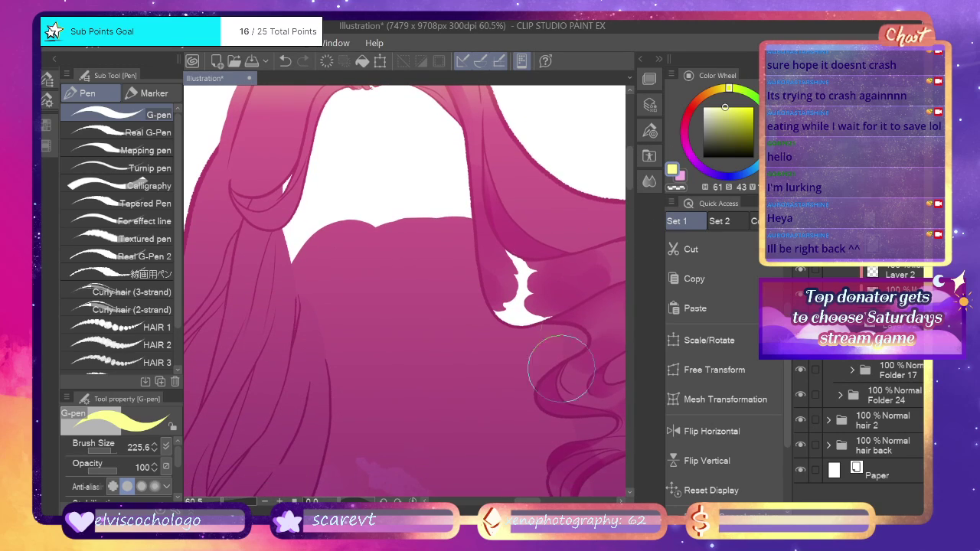
pyautogui.moveTo(528, 501); pyautogui.dragTo(540, 501)
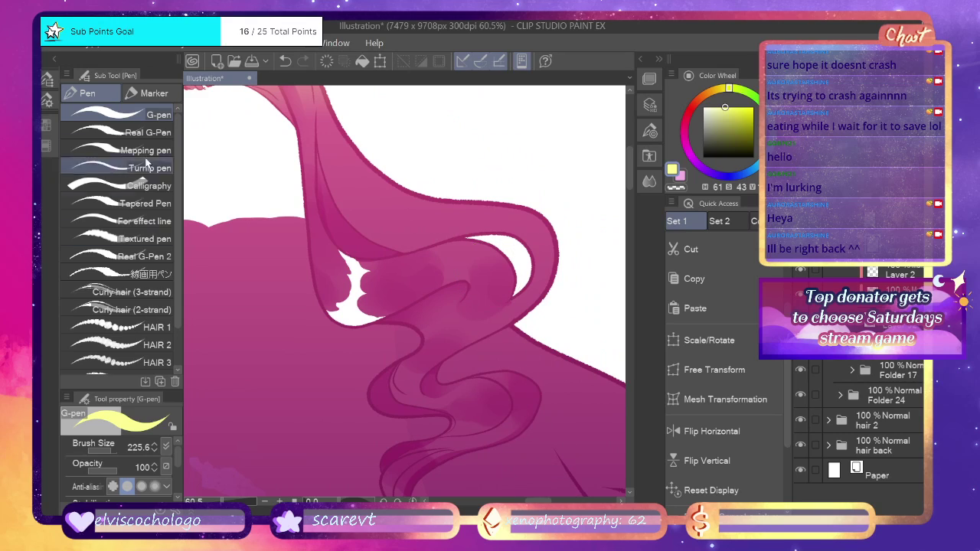
pyautogui.moveTo(489, 247)
pyautogui.mouseDown()
pyautogui.moveTo(470, 277)
pyautogui.moveTo(474, 249)
pyautogui.moveTo(468, 278)
pyautogui.moveTo(490, 270)
pyautogui.moveTo(476, 267)
pyautogui.moveTo(477, 235)
pyautogui.moveTo(482, 262)
pyautogui.moveTo(506, 253)
pyautogui.moveTo(486, 247)
pyautogui.moveTo(496, 257)
pyautogui.moveTo(464, 277)
pyautogui.moveTo(472, 291)
pyautogui.moveTo(496, 260)
pyautogui.moveTo(510, 276)
pyautogui.moveTo(504, 259)
pyautogui.moveTo(476, 244)
pyautogui.mouseUp()
pyautogui.hotkey('ctrl', 'z')
pyautogui.click(677, 186)
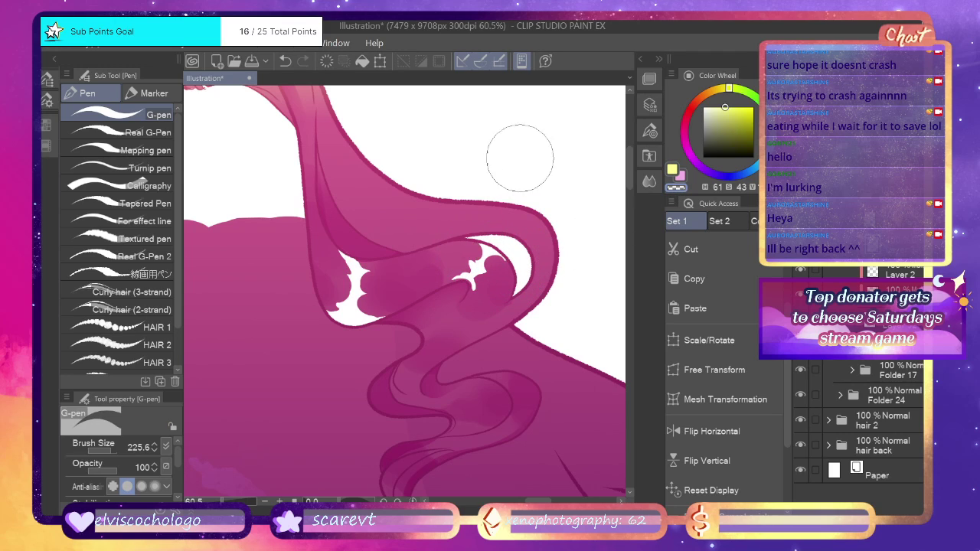
# Paint pale yellow highlights on the outer edge of the large curl and on the smaller curl opposite it.
pyautogui.scroll(-3, 635, 183)
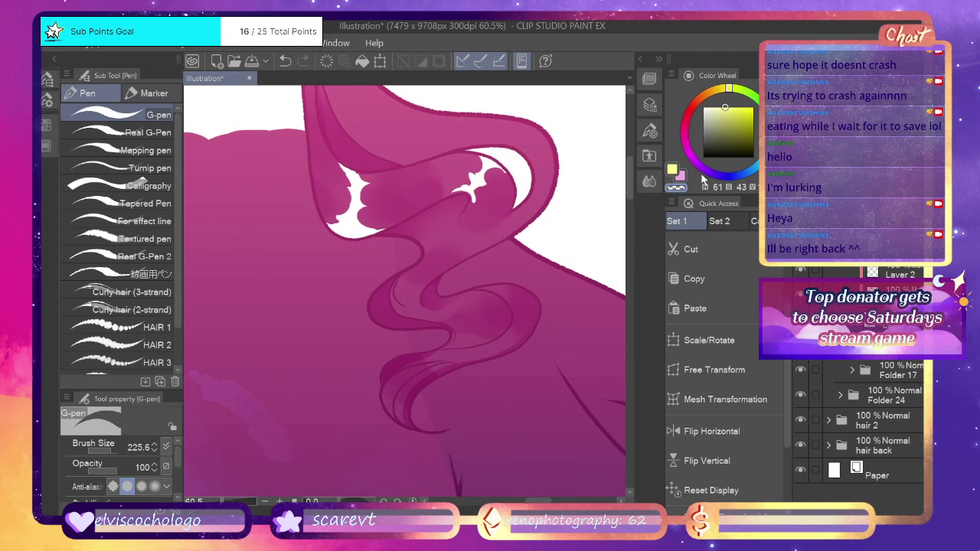
pyautogui.click(672, 169)
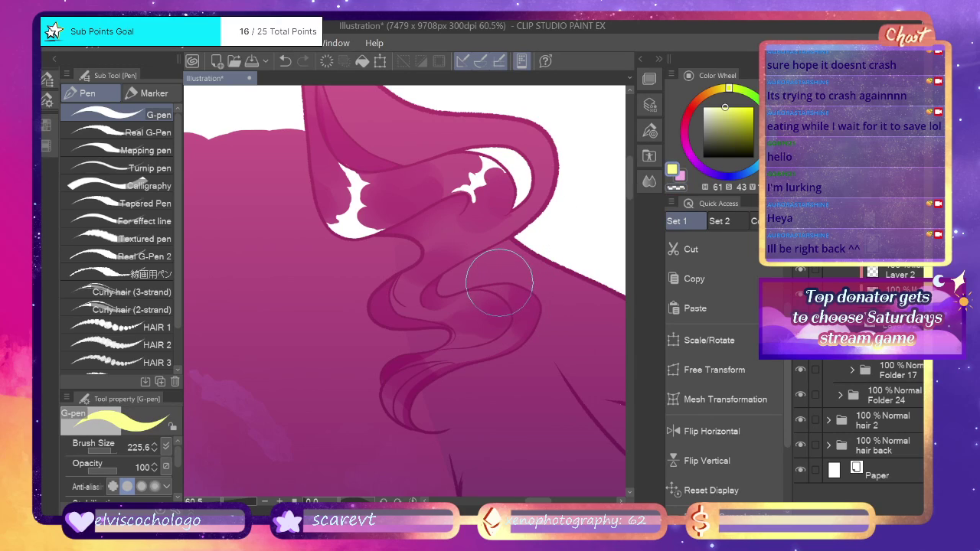
pyautogui.moveTo(525, 296)
pyautogui.mouseDown()
pyautogui.moveTo(516, 307)
pyautogui.moveTo(537, 302)
pyautogui.moveTo(538, 318)
pyautogui.moveTo(519, 311)
pyautogui.mouseUp()
pyautogui.moveTo(398, 281)
pyautogui.mouseDown()
pyautogui.moveTo(422, 287)
pyautogui.moveTo(419, 307)
pyautogui.moveTo(425, 281)
pyautogui.moveTo(396, 280)
pyautogui.moveTo(393, 295)
pyautogui.moveTo(401, 277)
pyautogui.moveTo(425, 270)
pyautogui.moveTo(404, 286)
pyautogui.mouseUp()
pyautogui.hotkey('ctrl', 'z')
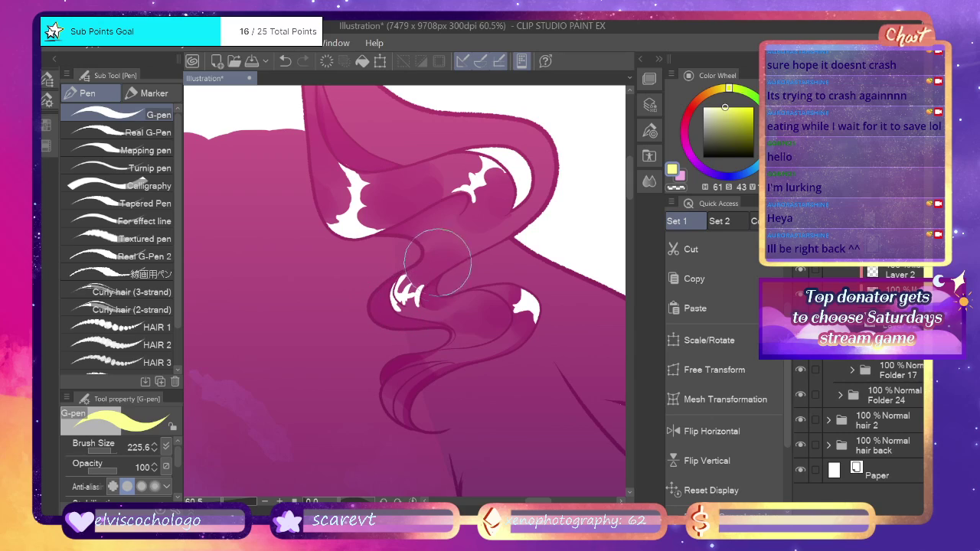
# Carve the smaller curl's highlight into thin spikes with transparent colour, undoing the unwanted strokes.
pyautogui.click(674, 189)
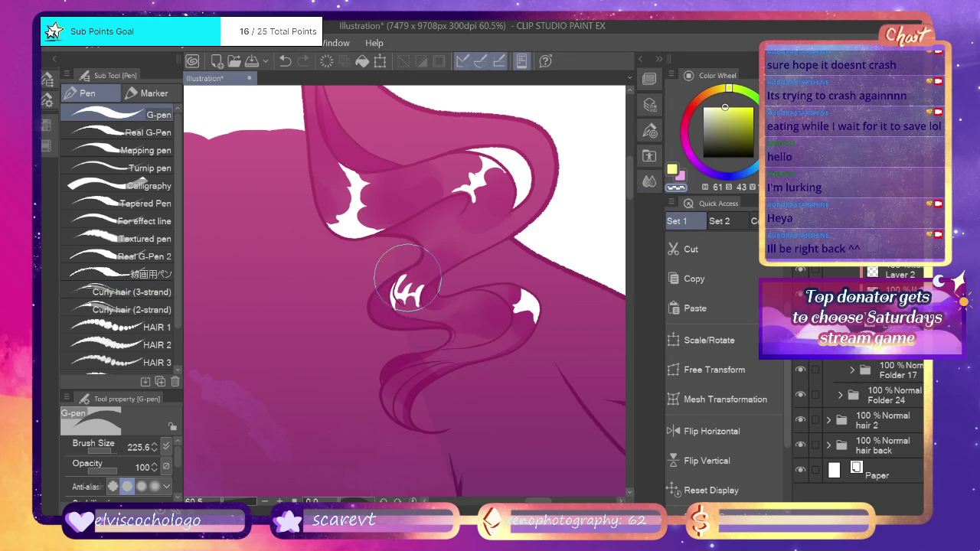
pyautogui.moveTo(411, 271); pyautogui.dragTo(396, 292)
pyautogui.hotkey('ctrl', 'z')
pyautogui.hotkey('ctrl', 'z')
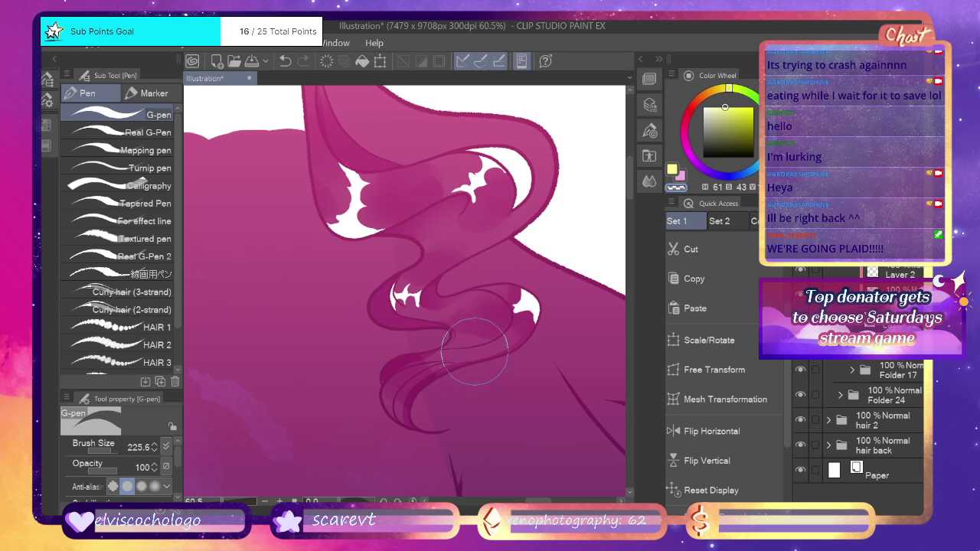
# Paint a pale yellow highlight where the strand folds below the large curl and trim it with transparent colour.
pyautogui.click(673, 170)
pyautogui.moveTo(454, 355)
pyautogui.mouseDown()
pyautogui.moveTo(498, 350)
pyautogui.moveTo(468, 343)
pyautogui.moveTo(486, 347)
pyautogui.moveTo(478, 343)
pyautogui.mouseUp()
pyautogui.hotkey('ctrl', 'z')
pyautogui.hotkey('ctrl', 'z')
pyautogui.hotkey('ctrl', 'z')
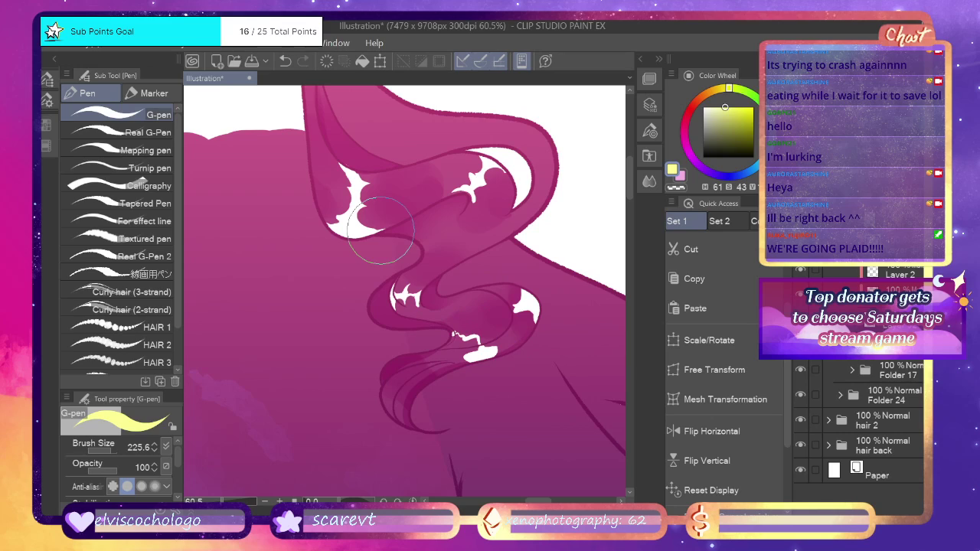
pyautogui.click(673, 188)
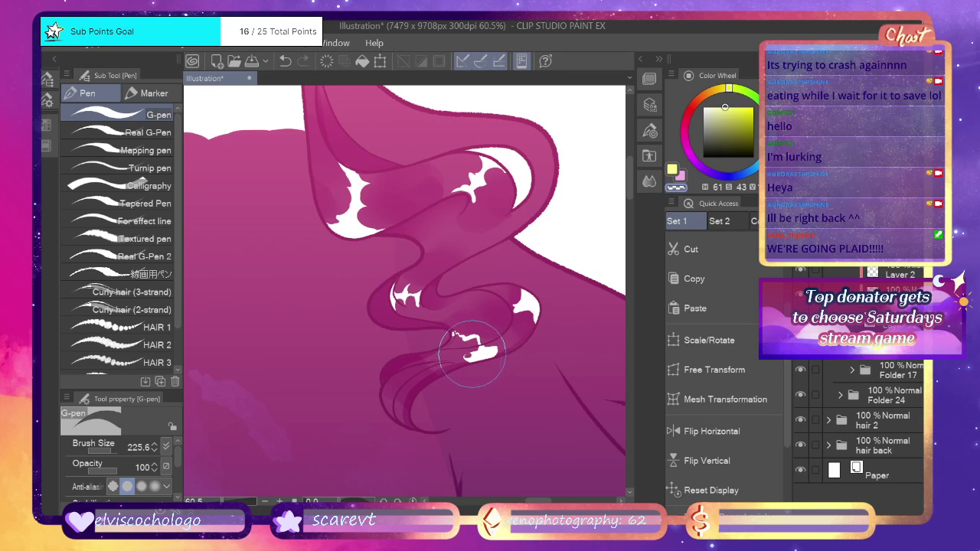
pyautogui.moveTo(467, 354)
pyautogui.mouseDown()
pyautogui.moveTo(458, 369)
pyautogui.moveTo(492, 348)
pyautogui.mouseUp()
pyautogui.hotkey('ctrl', 'z')
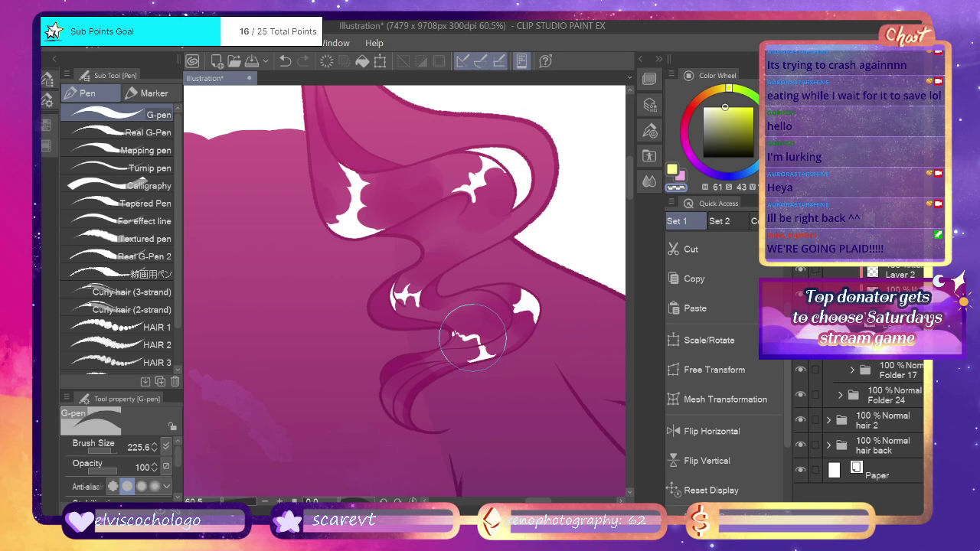
# Soften the highlights on the strand's upper loop and curls with the Blur tool at size 373.3.
pyautogui.click(33, 277)
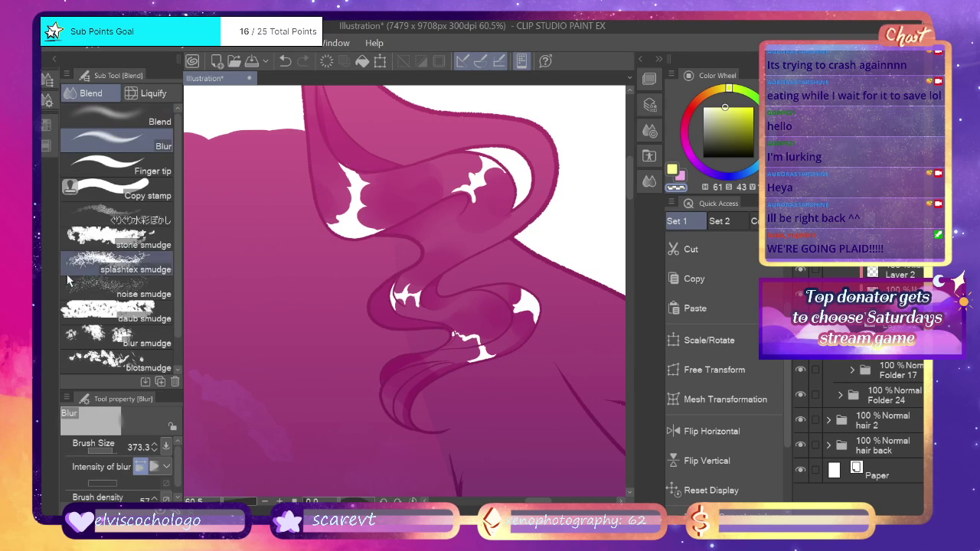
pyautogui.moveTo(496, 175)
pyautogui.mouseDown()
pyautogui.moveTo(533, 151)
pyautogui.moveTo(498, 162)
pyautogui.moveTo(452, 196)
pyautogui.moveTo(508, 132)
pyautogui.moveTo(518, 139)
pyautogui.moveTo(508, 173)
pyautogui.mouseUp()
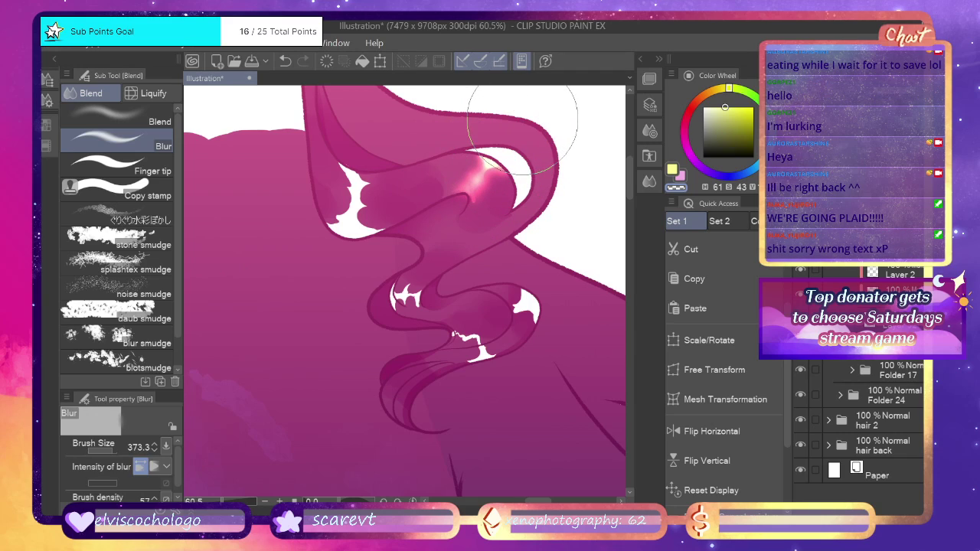
pyautogui.moveTo(513, 125); pyautogui.dragTo(544, 166)
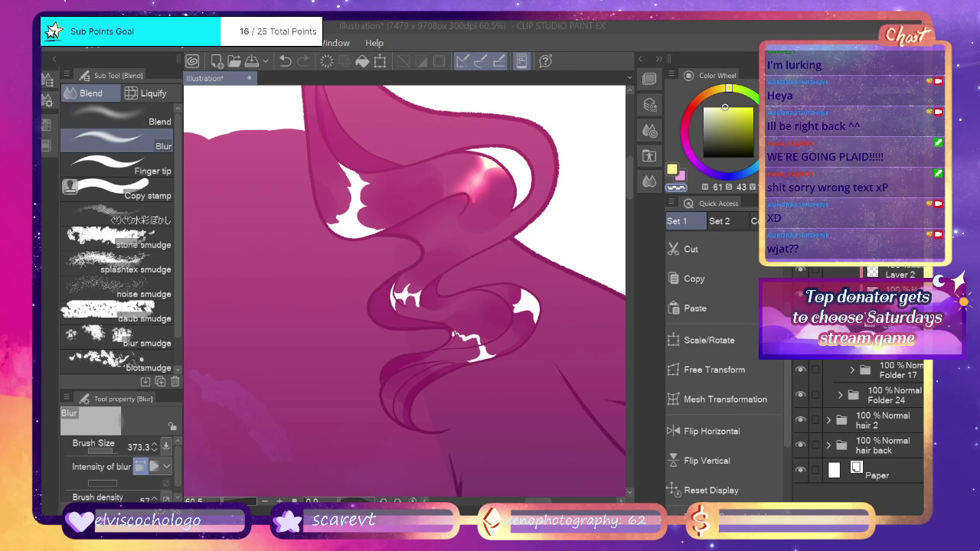
pyautogui.moveTo(532, 313)
pyautogui.mouseDown()
pyautogui.moveTo(550, 219)
pyautogui.moveTo(517, 304)
pyautogui.moveTo(532, 331)
pyautogui.moveTo(548, 305)
pyautogui.moveTo(529, 310)
pyautogui.moveTo(554, 268)
pyautogui.moveTo(527, 291)
pyautogui.moveTo(591, 234)
pyautogui.moveTo(494, 339)
pyautogui.moveTo(500, 361)
pyautogui.moveTo(471, 332)
pyautogui.moveTo(501, 351)
pyautogui.moveTo(464, 336)
pyautogui.moveTo(486, 340)
pyautogui.moveTo(470, 377)
pyautogui.moveTo(477, 405)
pyautogui.moveTo(476, 353)
pyautogui.moveTo(484, 427)
pyautogui.moveTo(513, 393)
pyautogui.moveTo(463, 275)
pyautogui.moveTo(392, 318)
pyautogui.moveTo(417, 288)
pyautogui.mouseUp()
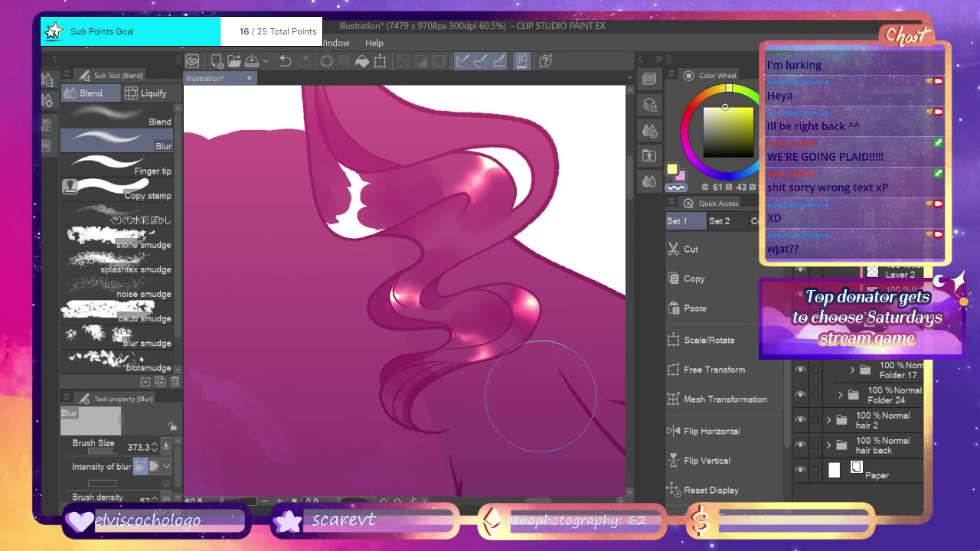
# Blur the highlight in the strand's first bend and the highlight on the crown into a soft glow.
pyautogui.moveTo(539, 501); pyautogui.dragTo(533, 501)
pyautogui.moveTo(472, 176)
pyautogui.mouseDown()
pyautogui.moveTo(452, 213)
pyautogui.moveTo(470, 231)
pyautogui.moveTo(475, 158)
pyautogui.moveTo(490, 140)
pyautogui.moveTo(451, 164)
pyautogui.moveTo(467, 231)
pyautogui.moveTo(448, 226)
pyautogui.moveTo(494, 131)
pyautogui.moveTo(440, 168)
pyautogui.moveTo(428, 201)
pyautogui.moveTo(417, 130)
pyautogui.mouseUp()
pyautogui.hotkey('ctrl', 'z')
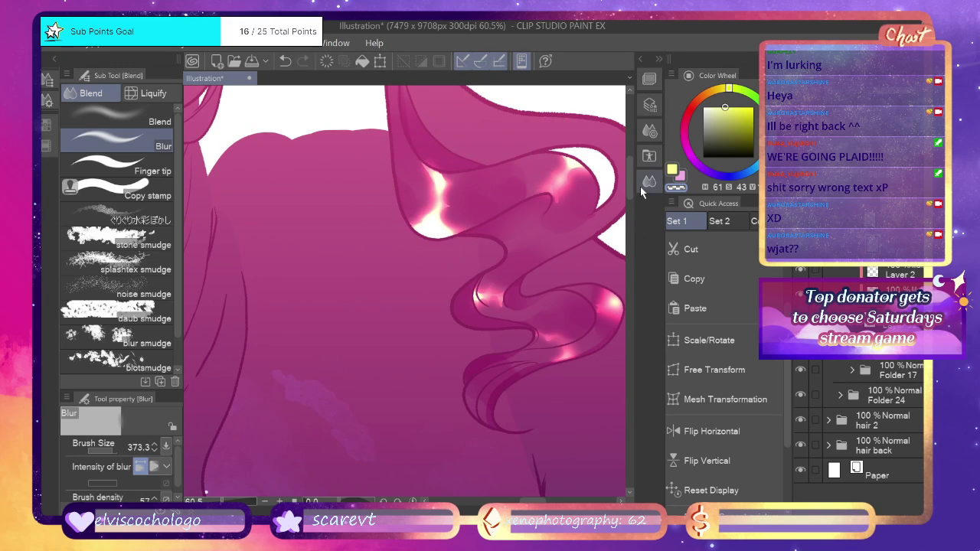
pyautogui.moveTo(630, 186); pyautogui.dragTo(629, 147)
pyautogui.moveTo(337, 127)
pyautogui.mouseDown()
pyautogui.moveTo(337, 180)
pyautogui.moveTo(292, 121)
pyautogui.moveTo(301, 149)
pyautogui.moveTo(288, 221)
pyautogui.moveTo(340, 120)
pyautogui.mouseUp()
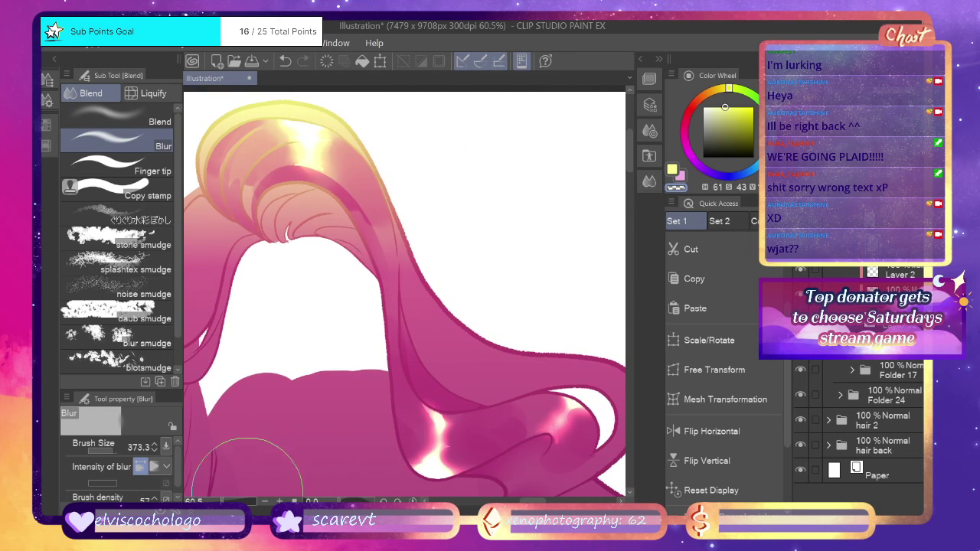
pyautogui.moveTo(236, 501); pyautogui.dragTo(209, 502)
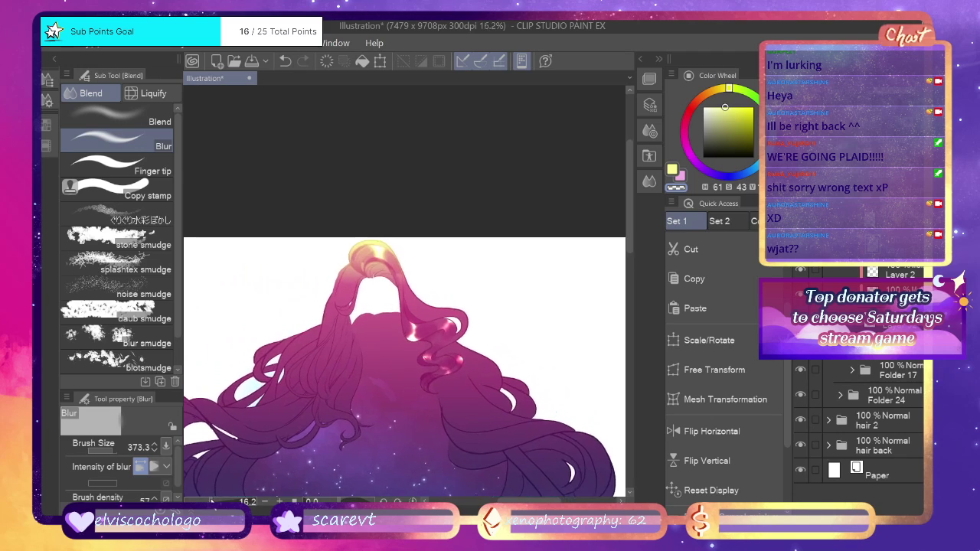
pyautogui.hotkey('ctrl', '+')
pyautogui.hotkey('ctrl', '+')
pyautogui.scroll(-5, 632, 170)
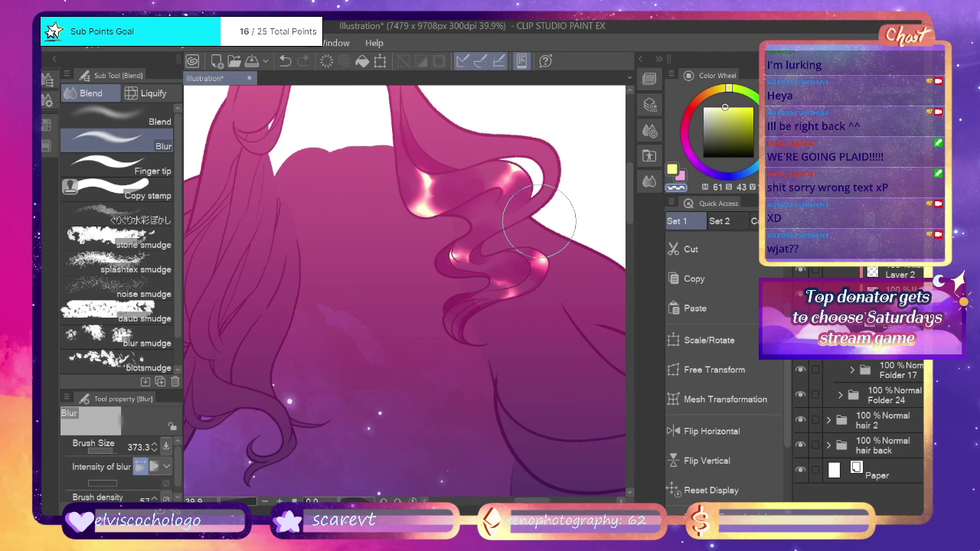
# Undo the last blur stroke and brush a soft glow onto the highlight in the strand's first bend with the Soft airbrush.
pyautogui.hotkey('ctrl', 'z')
pyautogui.click(33, 255)
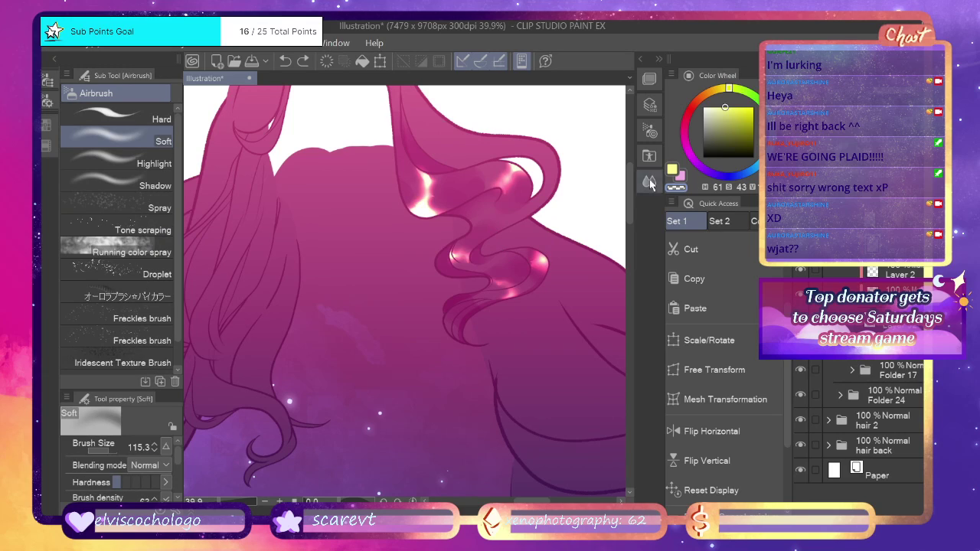
pyautogui.moveTo(428, 211)
pyautogui.mouseDown()
pyautogui.moveTo(467, 218)
pyautogui.moveTo(423, 213)
pyautogui.mouseUp()
# Try other blending modes on the highlight layer and return to the original glowing one.
pyautogui.scroll(5, 629, 191)
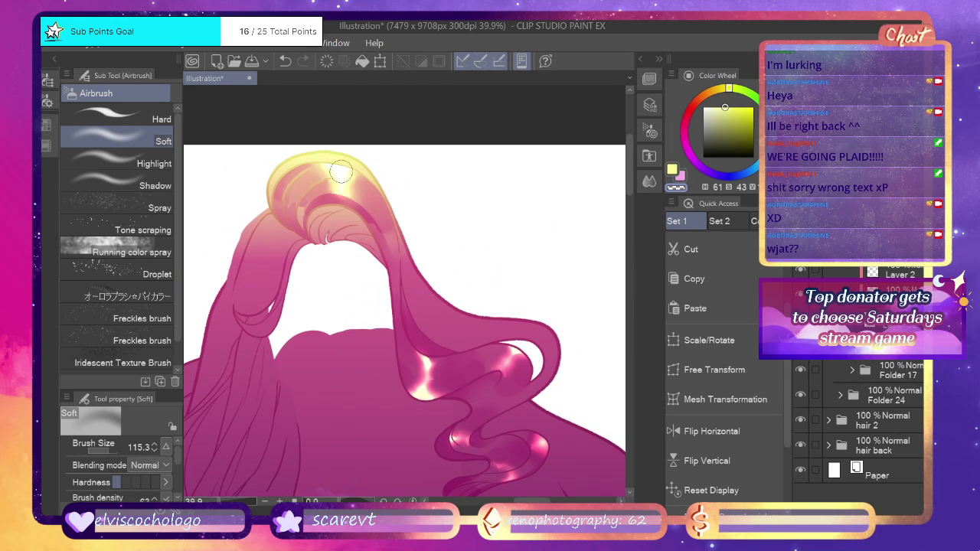
pyautogui.moveTo(221, 502); pyautogui.dragTo(211, 502)
pyautogui.scroll(5, 212, 500)
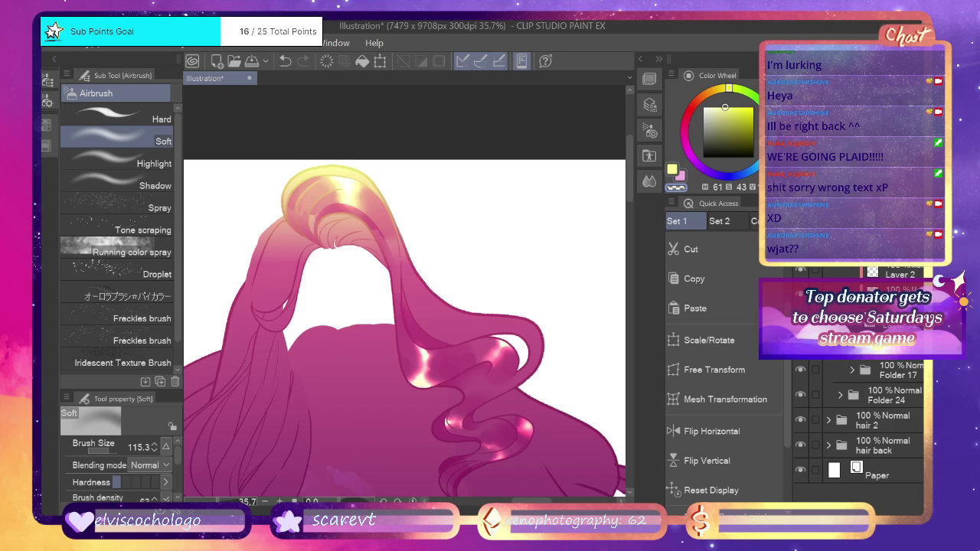
pyautogui.press('Down')
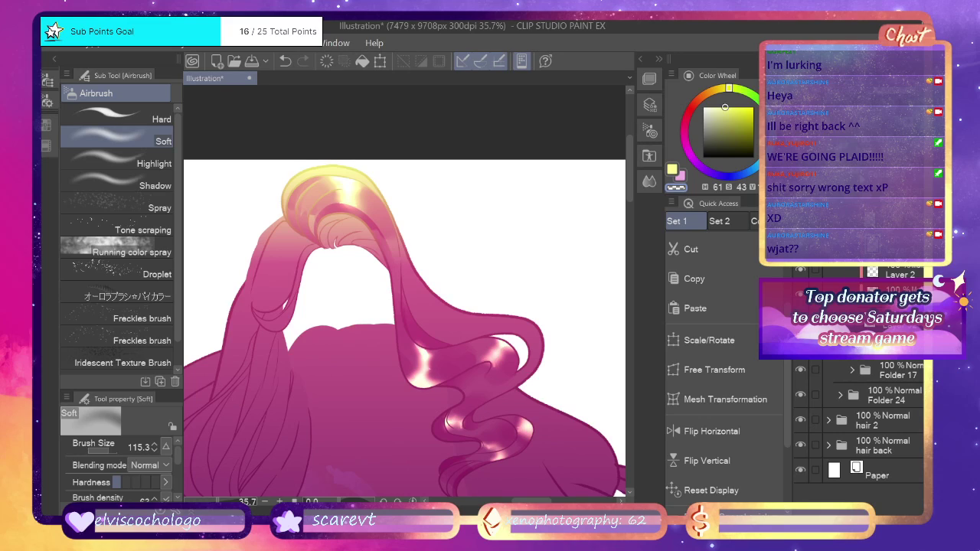
pyautogui.press('Down')
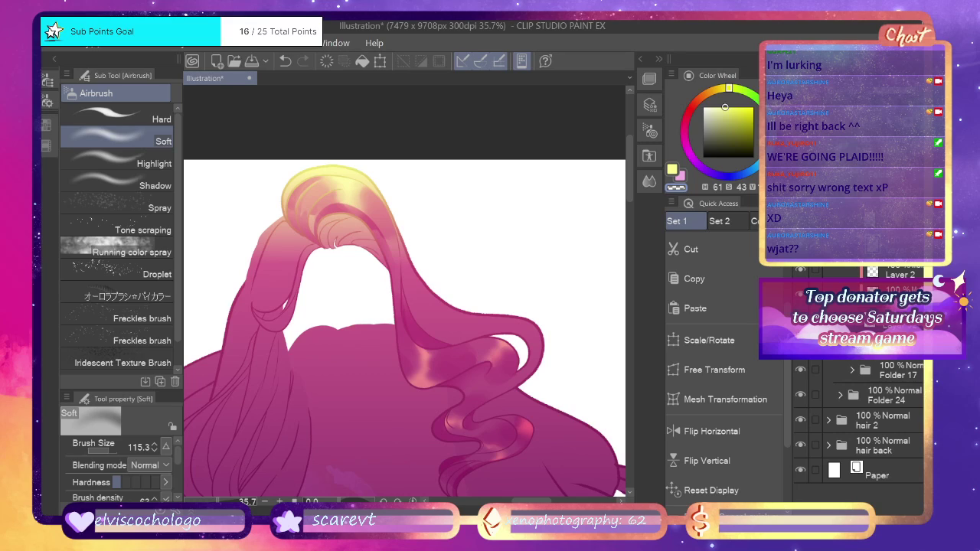
pyautogui.hotkey('ctrl', 'y')
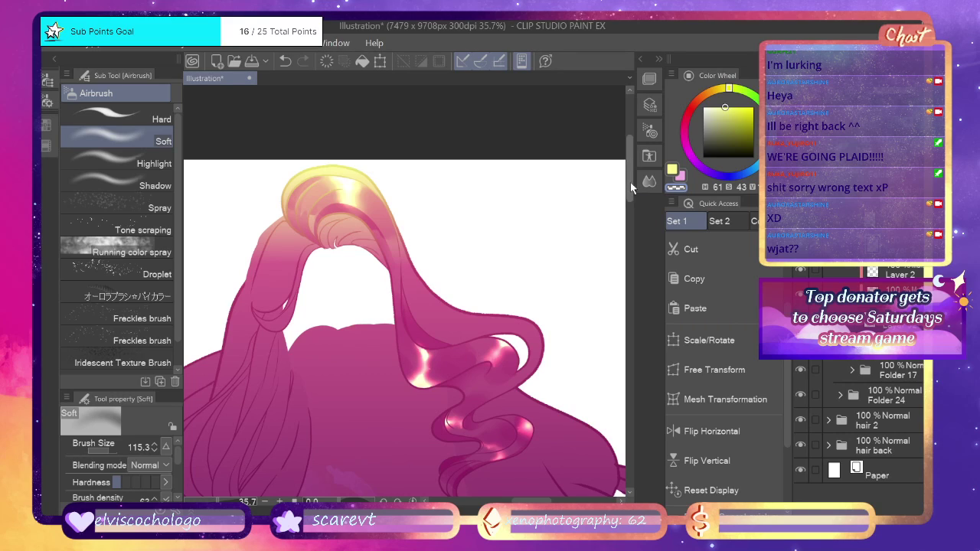
# Undo the last change and airbrush a pale yellow glow around the highlight in the strand's first bend.
pyautogui.scroll(-2, 434, 331)
pyautogui.hotkey('ctrl', 'z')
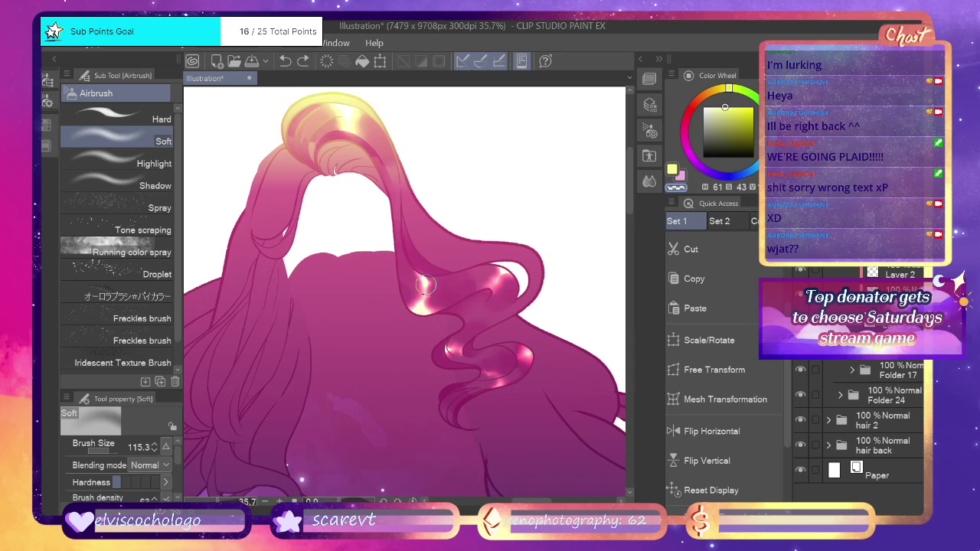
pyautogui.moveTo(422, 320); pyautogui.dragTo(433, 290)
# Switch to the lilac colour, collapse the finished strand's folder, and toggle its visibility to check which hair it holds.
pyautogui.click(682, 176)
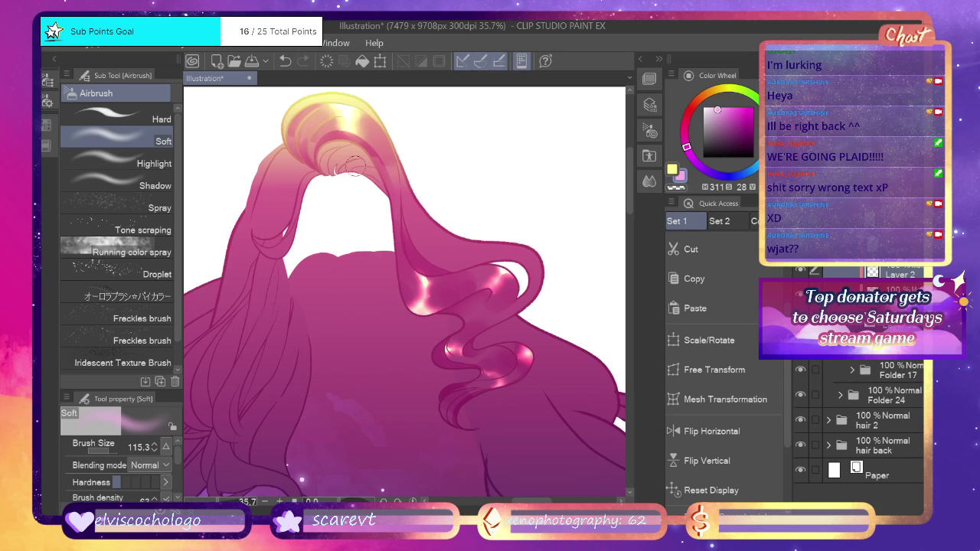
pyautogui.hotkey('ctrl', 'z')
pyautogui.moveTo(288, 154); pyautogui.dragTo(288, 127)
pyautogui.click(840, 244)
pyautogui.click(801, 245)
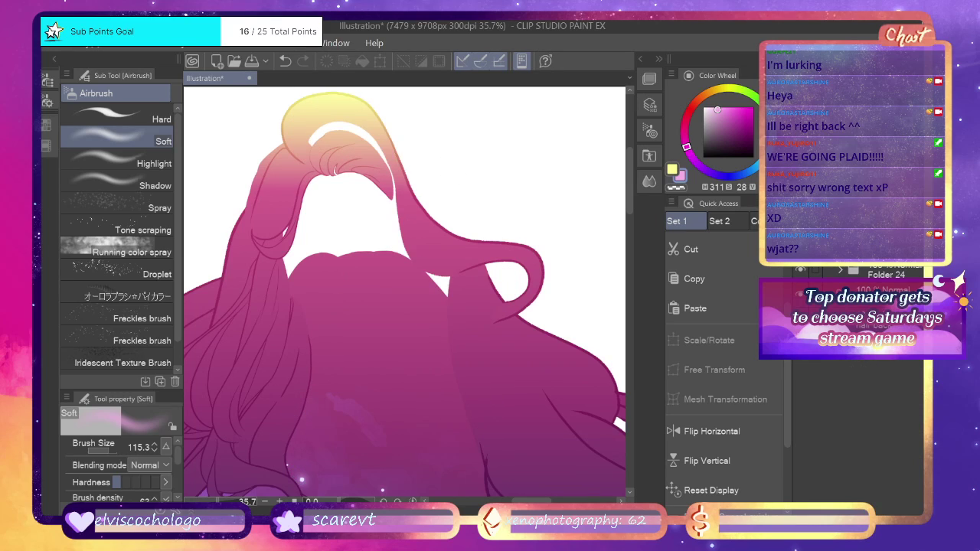
pyautogui.hotkey('ctrl', 'y')
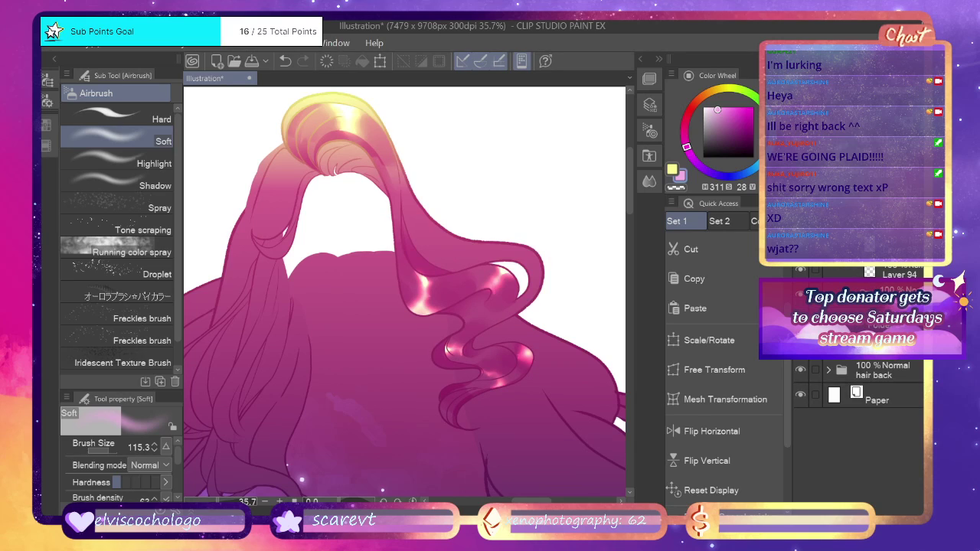
# Add a new layer above Layer 94 and clip it to that layer.
pyautogui.click(904, 268)
pyautogui.hotkey('ctrl', 'shift', 'n')
pyautogui.hotkey('ctrl', 'alt', 'g')
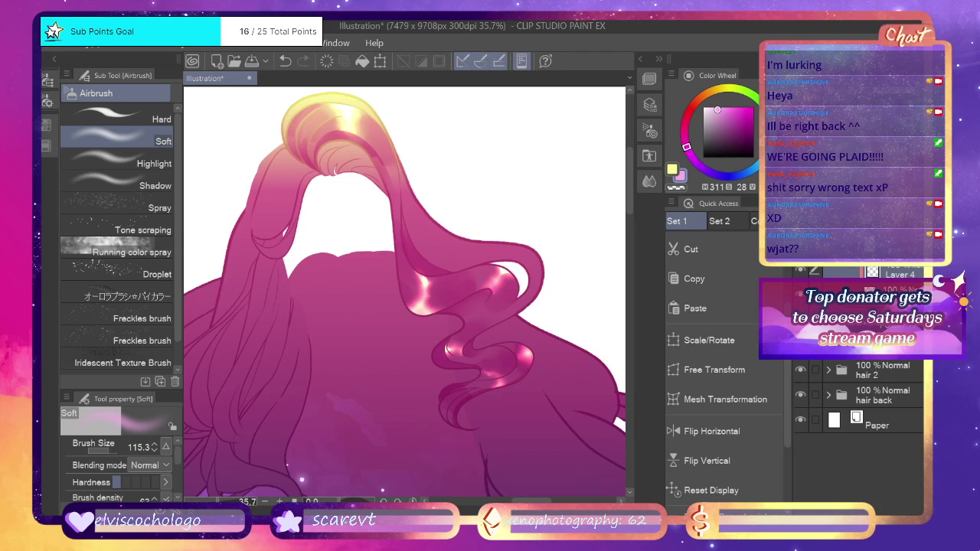
# Shade the long strand flowing into the large outer loop with lilac Dense watercolor at size 161.3, undoing the stroke on the crown.
pyautogui.press('b')
pyautogui.hotkey('ctrl', 'z')
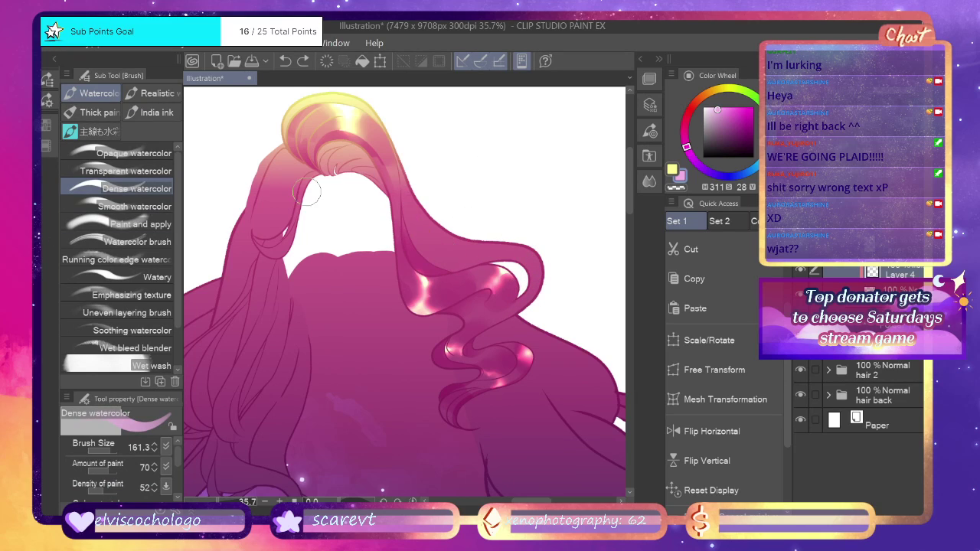
pyautogui.moveTo(530, 501); pyautogui.dragTo(536, 501)
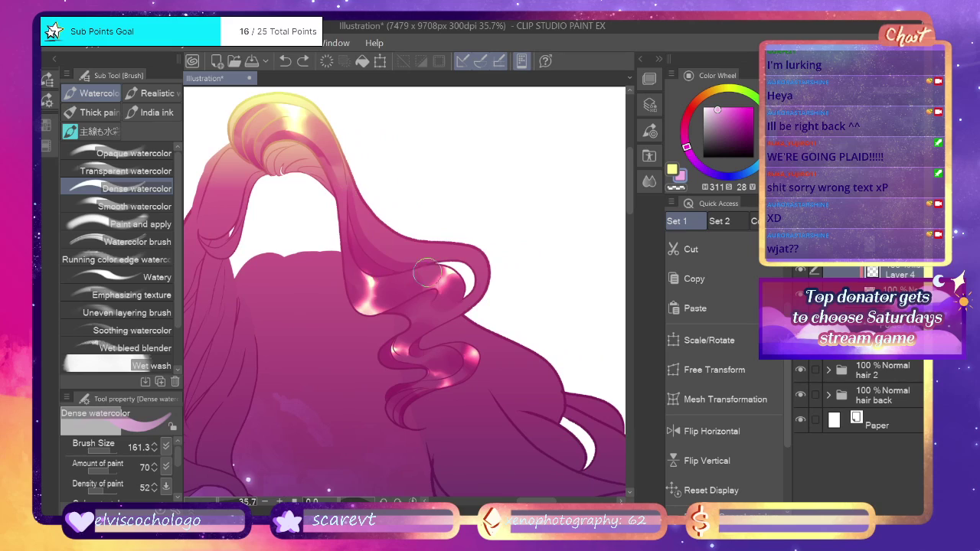
pyautogui.moveTo(415, 251); pyautogui.dragTo(363, 203)
pyautogui.moveTo(377, 261); pyautogui.dragTo(441, 264)
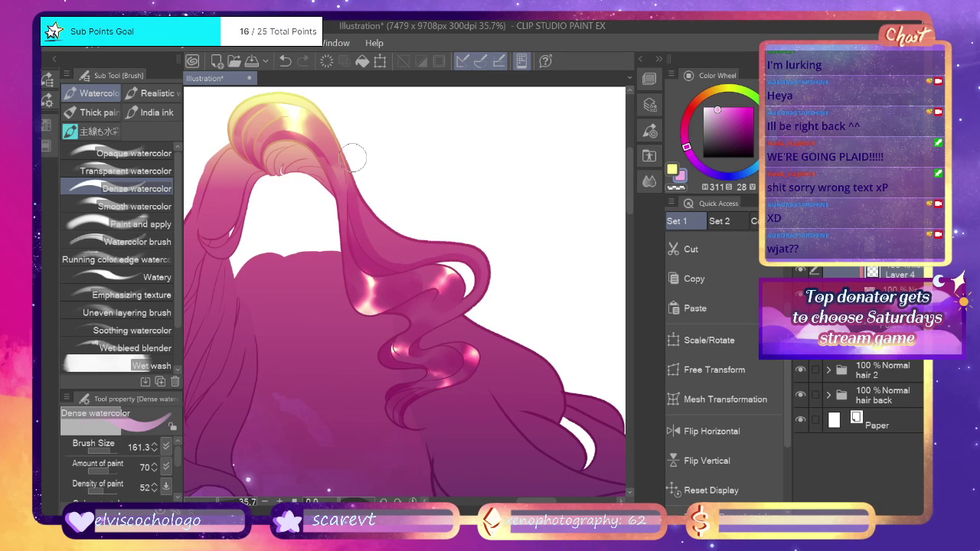
pyautogui.moveTo(330, 126); pyautogui.dragTo(281, 103)
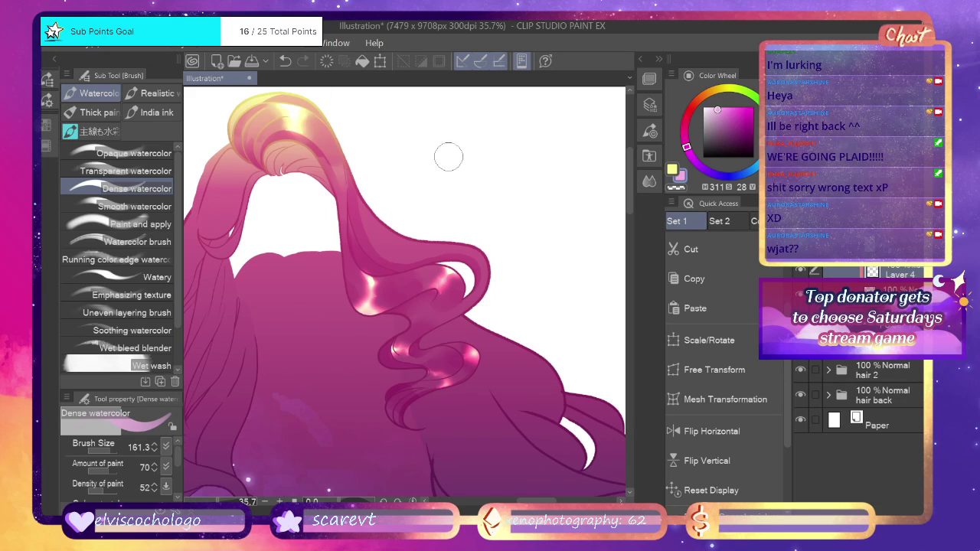
pyautogui.hotkey('ctrl', 'z')
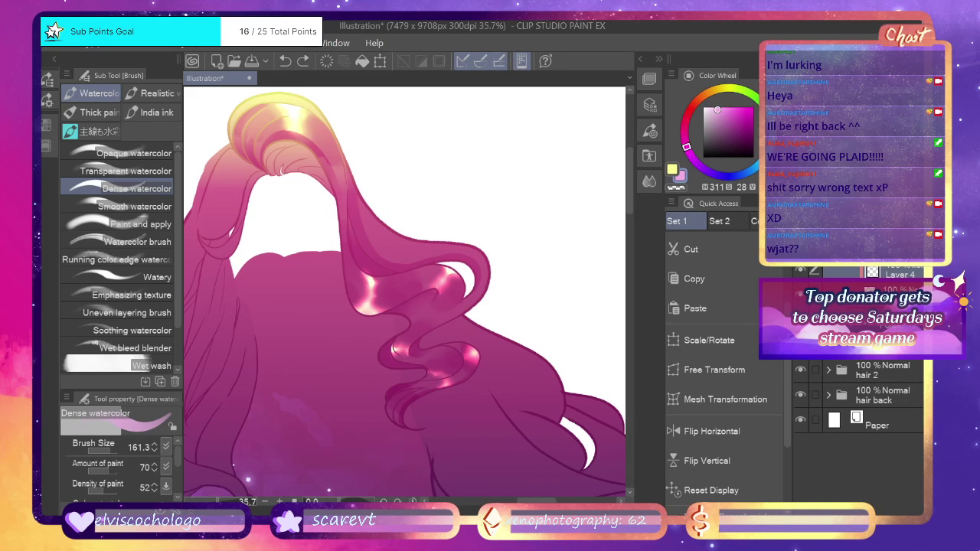
# Hide the overlapping curl layers and shade the large front hair strand in pink with the Dense watercolor brush.
pyautogui.click(801, 245)
pyautogui.click(801, 244)
pyautogui.click(800, 219)
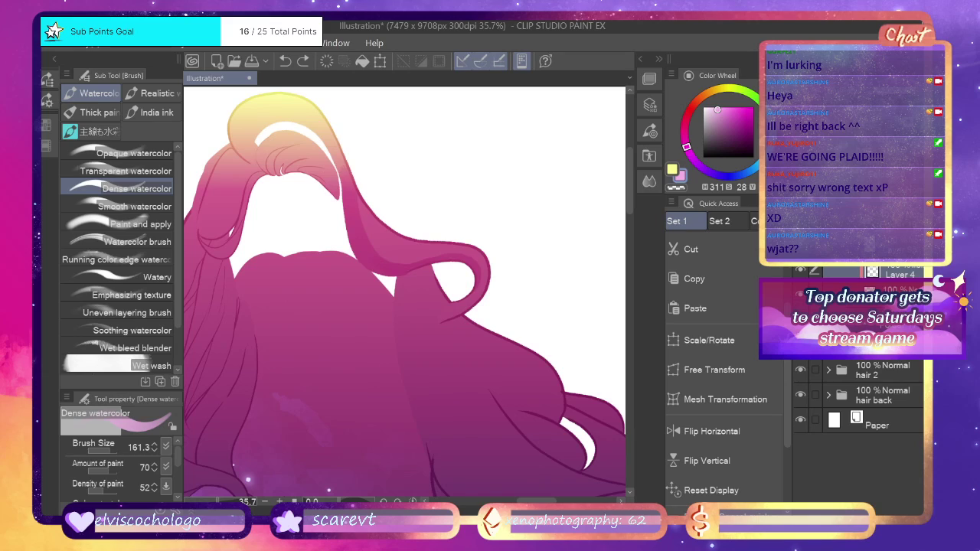
pyautogui.moveTo(241, 157)
pyautogui.mouseDown()
pyautogui.moveTo(272, 124)
pyautogui.moveTo(315, 154)
pyautogui.moveTo(325, 146)
pyautogui.moveTo(330, 182)
pyautogui.mouseUp()
pyautogui.moveTo(295, 124)
pyautogui.mouseDown()
pyautogui.moveTo(254, 159)
pyautogui.moveTo(244, 157)
pyautogui.moveTo(235, 124)
pyautogui.mouseUp()
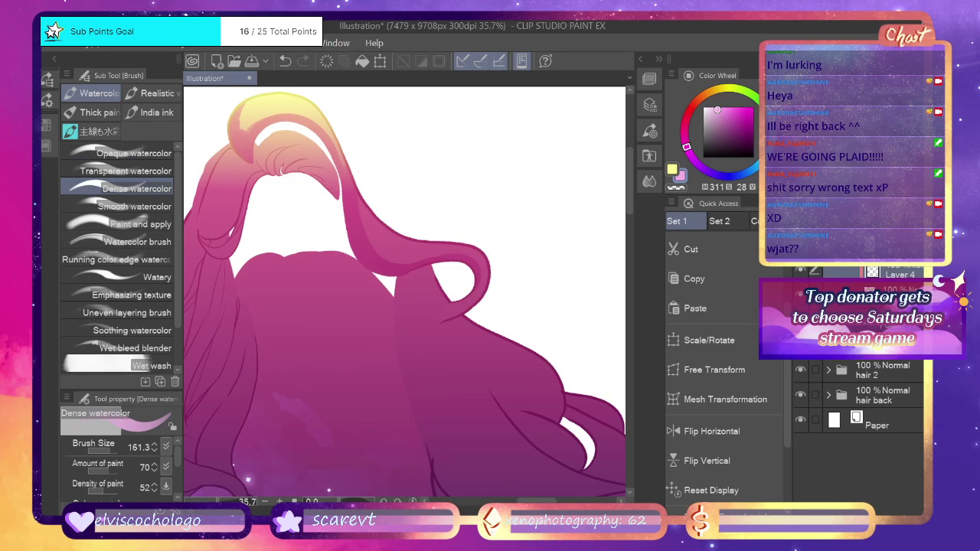
pyautogui.click(672, 169)
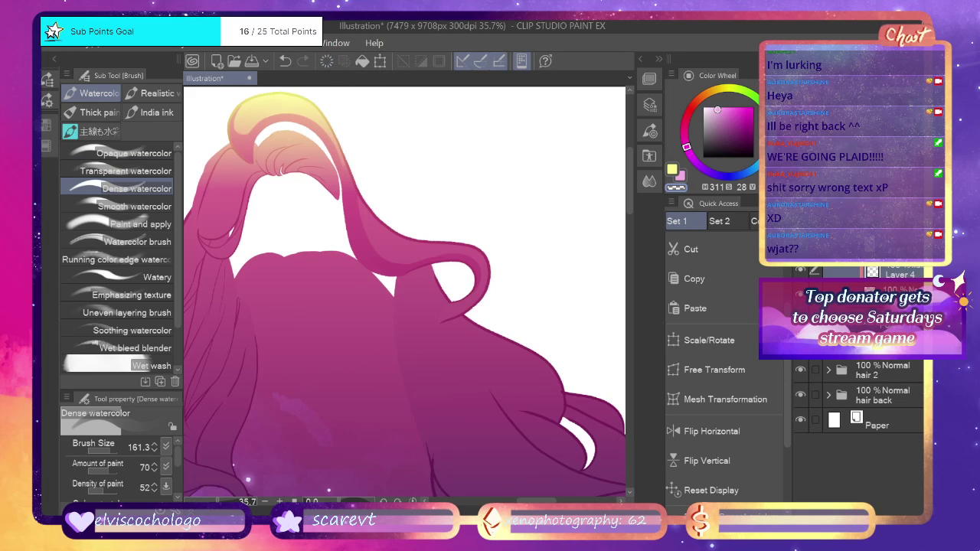
pyautogui.click(679, 176)
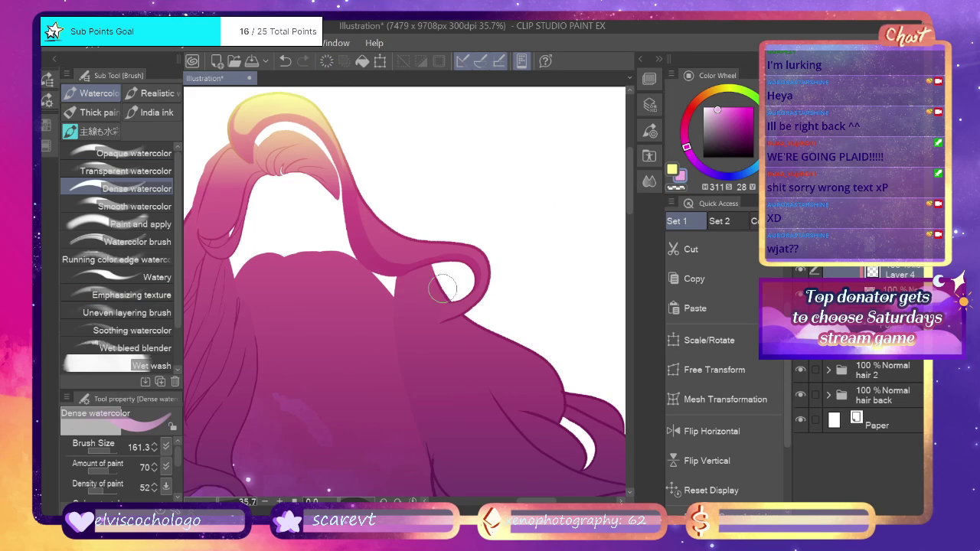
pyautogui.click(37, 266)
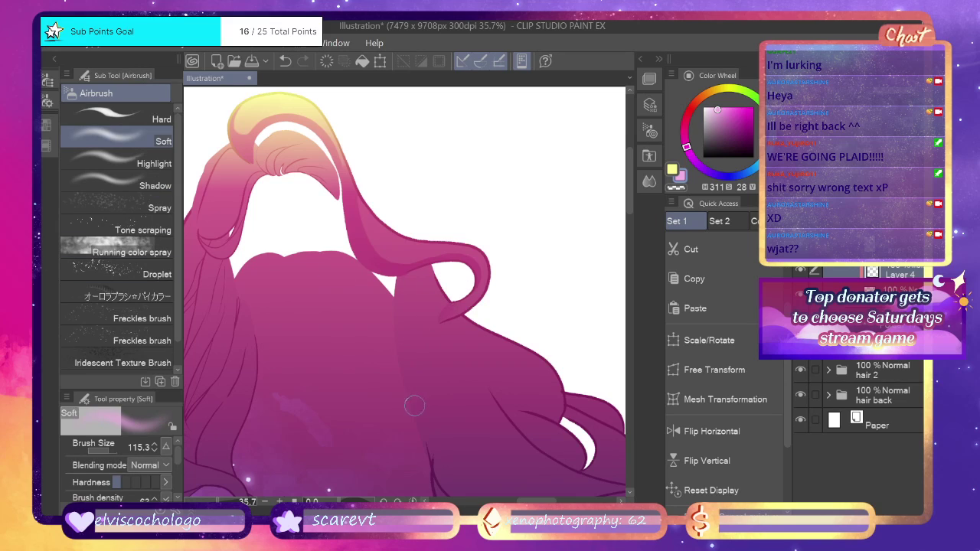
pyautogui.click(800, 245)
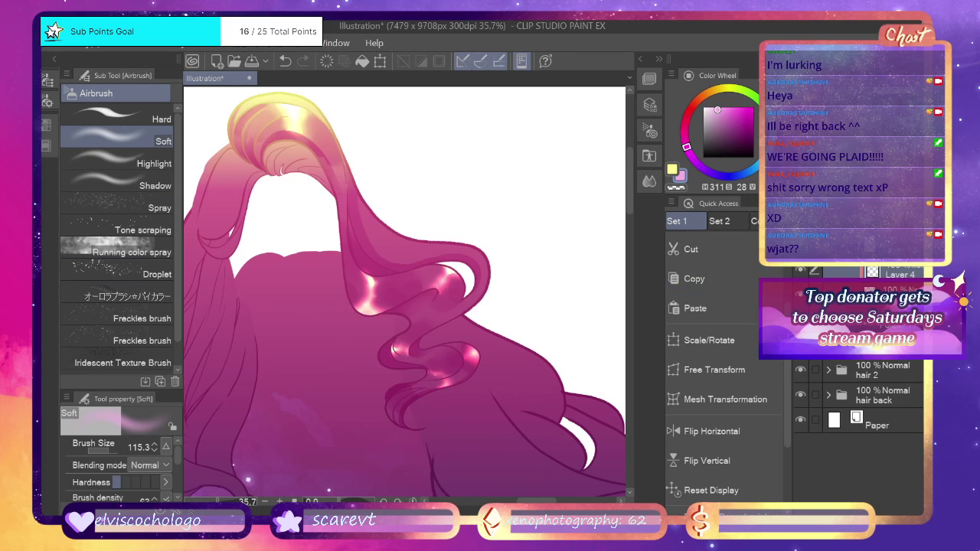
pyautogui.click(802, 198)
pyautogui.click(803, 197)
pyautogui.hotkey('ctrl', 'z')
pyautogui.moveTo(413, 408); pyautogui.dragTo(416, 407)
pyautogui.hotkey('ctrl', 'z')
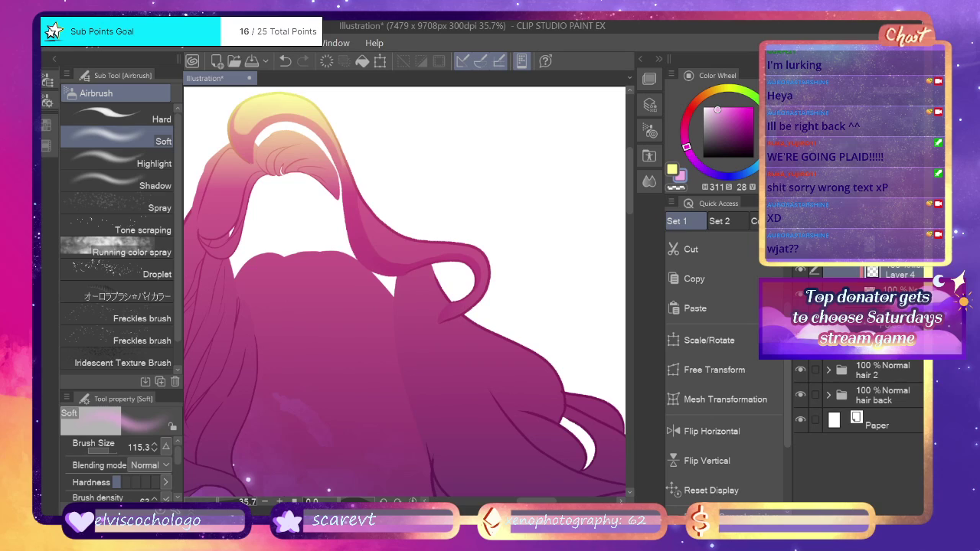
# Add a new layer and paint pale yellow highlights on the front strand's bend and outer loop with the Dense watercolor brush.
pyautogui.press('j')
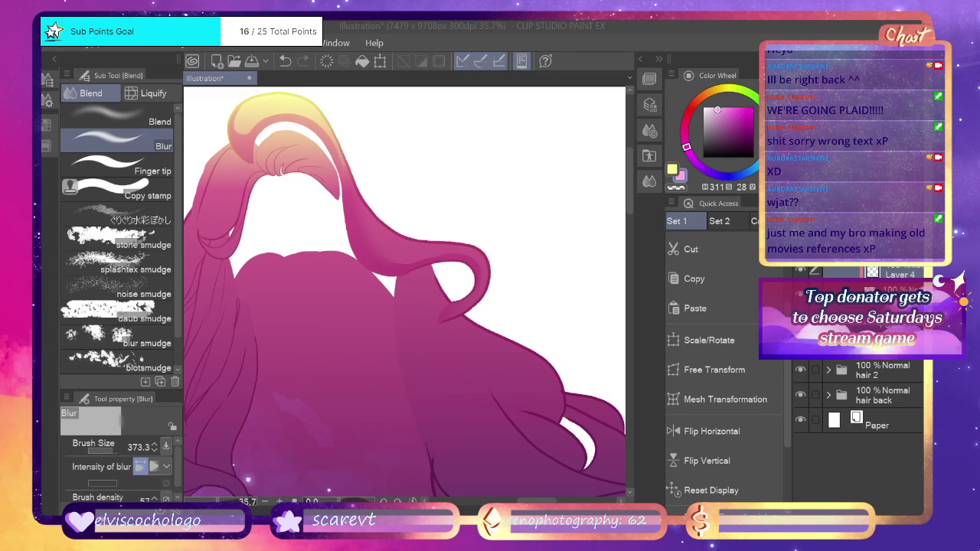
pyautogui.click(673, 165)
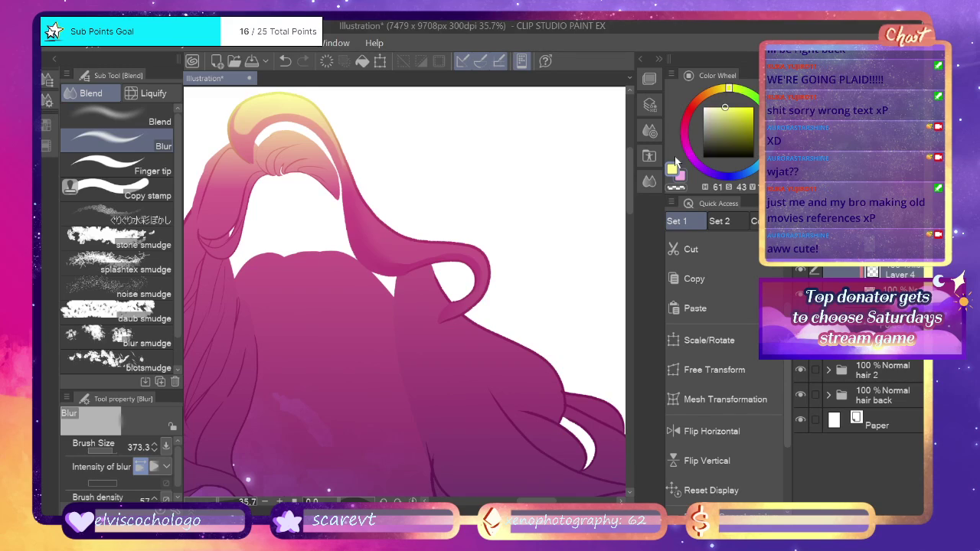
pyautogui.hotkey('ctrl', 'shift', 'n')
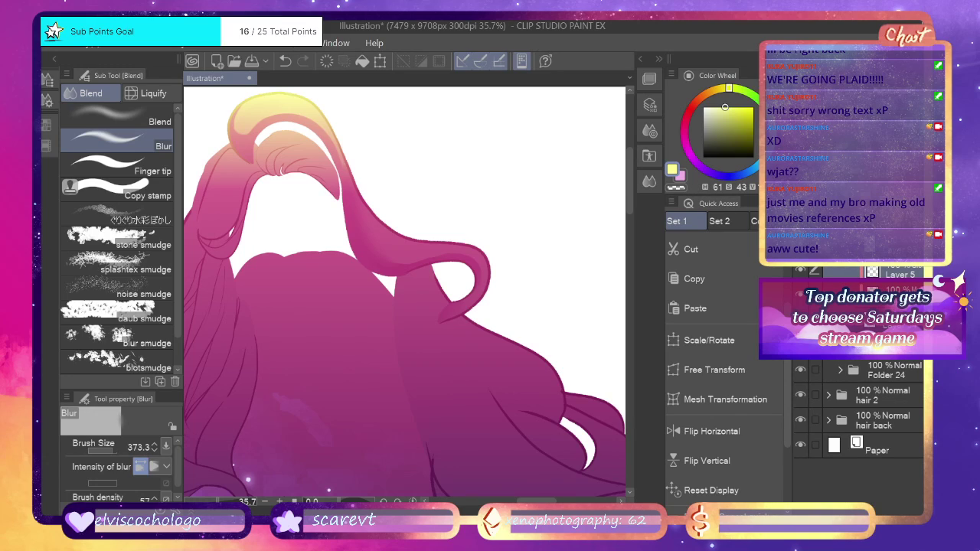
pyautogui.press('b')
pyautogui.moveTo(363, 199)
pyautogui.mouseDown()
pyautogui.moveTo(395, 248)
pyautogui.moveTo(376, 211)
pyautogui.moveTo(395, 234)
pyautogui.moveTo(374, 245)
pyautogui.mouseUp()
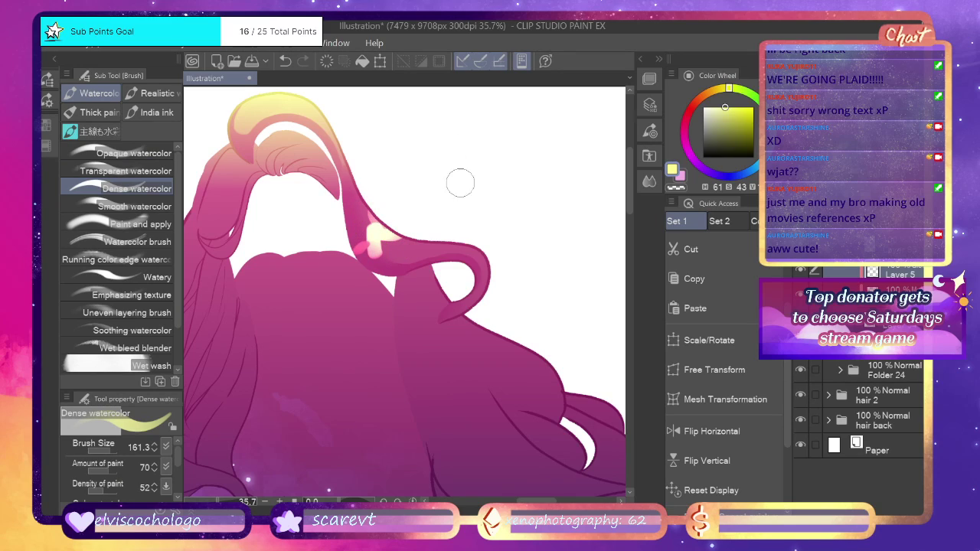
pyautogui.hotkey('ctrl', 'z')
pyautogui.moveTo(375, 208)
pyautogui.mouseDown()
pyautogui.moveTo(395, 229)
pyautogui.moveTo(362, 252)
pyautogui.mouseUp()
pyautogui.moveTo(475, 245)
pyautogui.mouseDown()
pyautogui.moveTo(482, 278)
pyautogui.moveTo(478, 262)
pyautogui.mouseUp()
# Trim the highlights on the strand's bend and loop with the transparent colour and soften them with Blur.
pyautogui.click(677, 189)
pyautogui.moveTo(388, 241)
pyautogui.mouseDown()
pyautogui.moveTo(347, 212)
pyautogui.moveTo(347, 235)
pyautogui.moveTo(403, 257)
pyautogui.moveTo(369, 219)
pyautogui.mouseUp()
pyautogui.hotkey('ctrl', 'z')
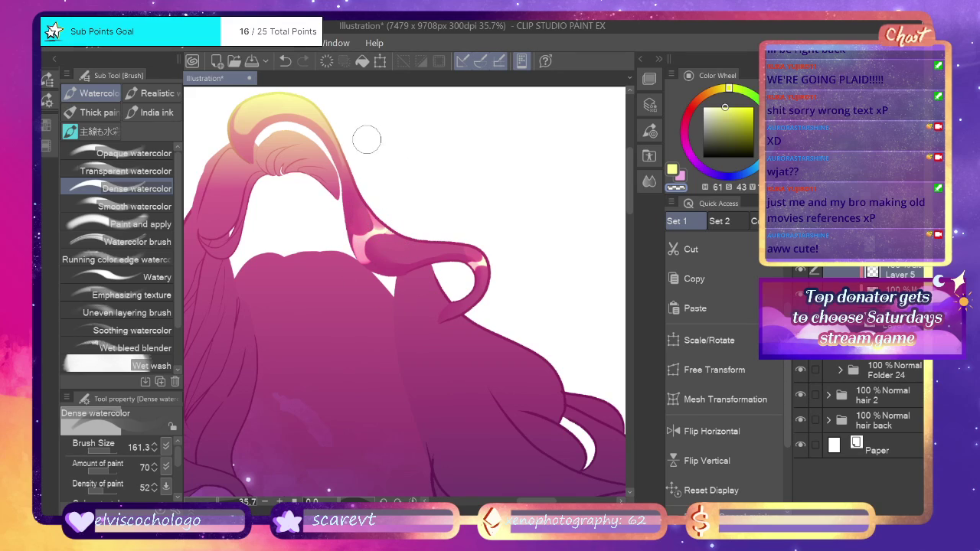
pyautogui.press('j')
pyautogui.moveTo(374, 228)
pyautogui.mouseDown()
pyautogui.moveTo(377, 245)
pyautogui.moveTo(383, 237)
pyautogui.mouseUp()
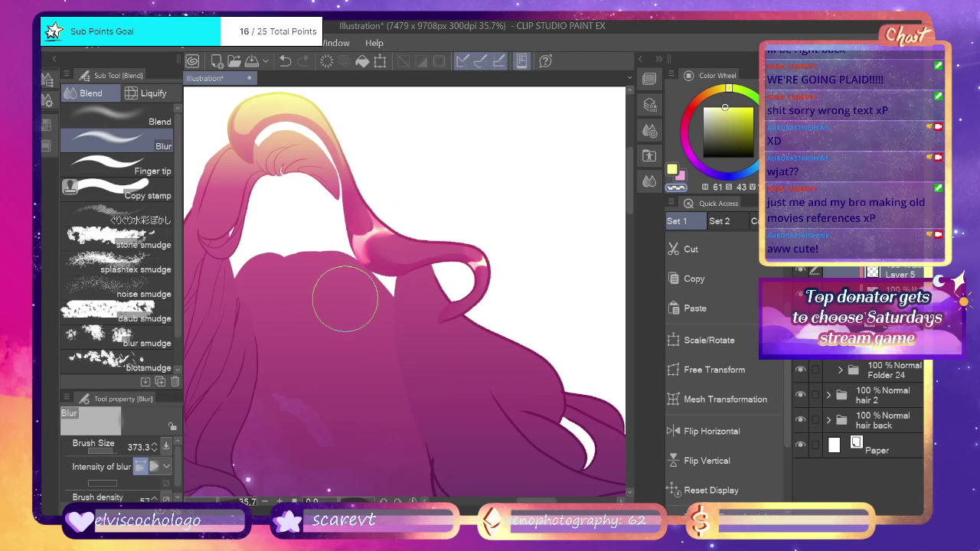
pyautogui.moveTo(488, 245); pyautogui.dragTo(470, 278)
pyautogui.hotkey('ctrl', 'z')
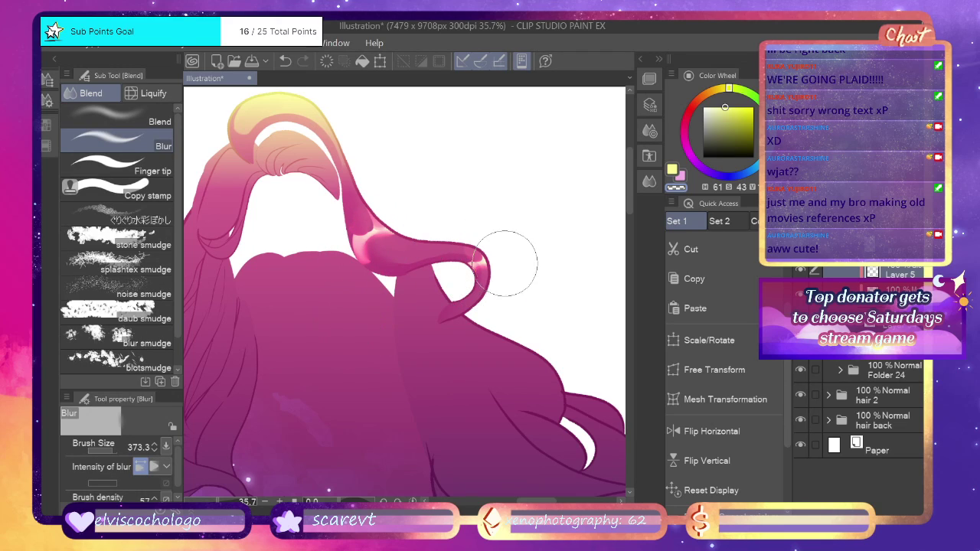
pyautogui.moveTo(383, 218)
pyautogui.mouseDown()
pyautogui.moveTo(343, 312)
pyautogui.moveTo(357, 227)
pyautogui.moveTo(349, 271)
pyautogui.moveTo(366, 362)
pyautogui.moveTo(361, 250)
pyautogui.moveTo(392, 179)
pyautogui.mouseUp()
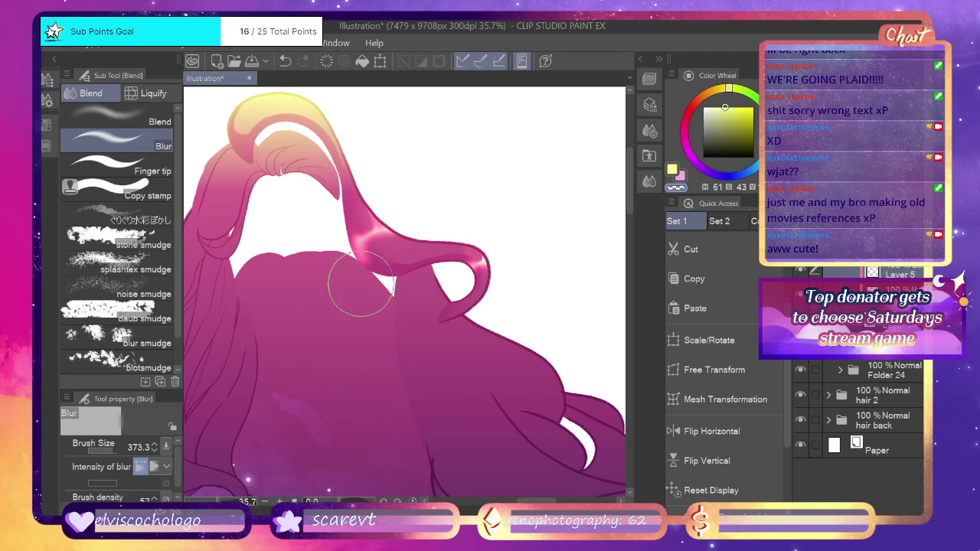
# Paint a pale yellow Dense watercolor highlight across the crown of the front strand, trimming and blurring its edges.
pyautogui.scroll(2, 632, 201)
pyautogui.scroll(3, 632, 201)
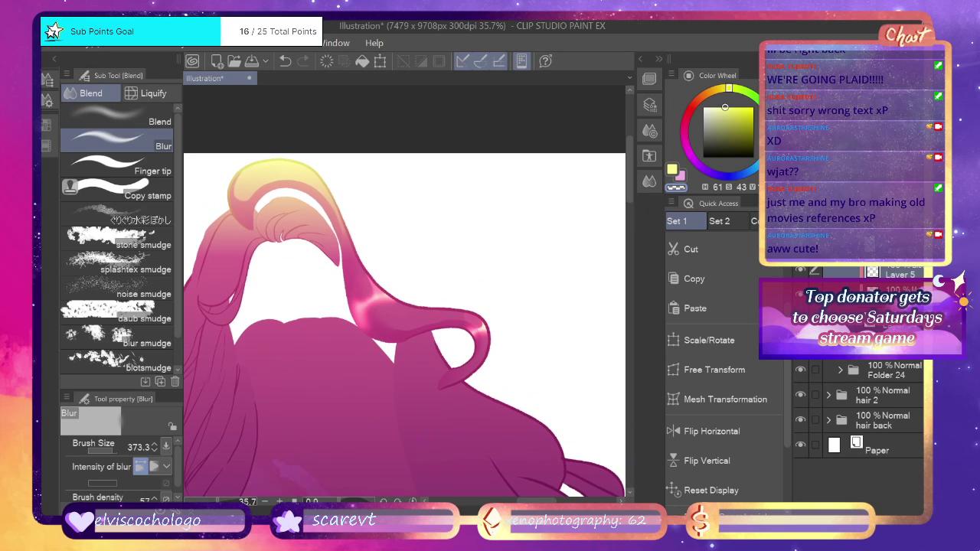
pyautogui.press('b')
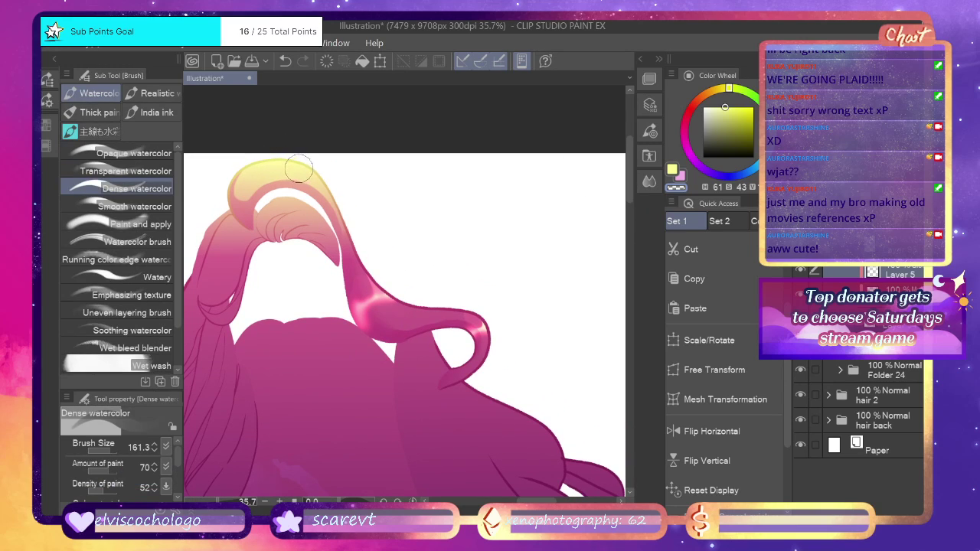
pyautogui.click(673, 169)
pyautogui.moveTo(277, 147)
pyautogui.mouseDown()
pyautogui.moveTo(278, 187)
pyautogui.moveTo(314, 153)
pyautogui.mouseUp()
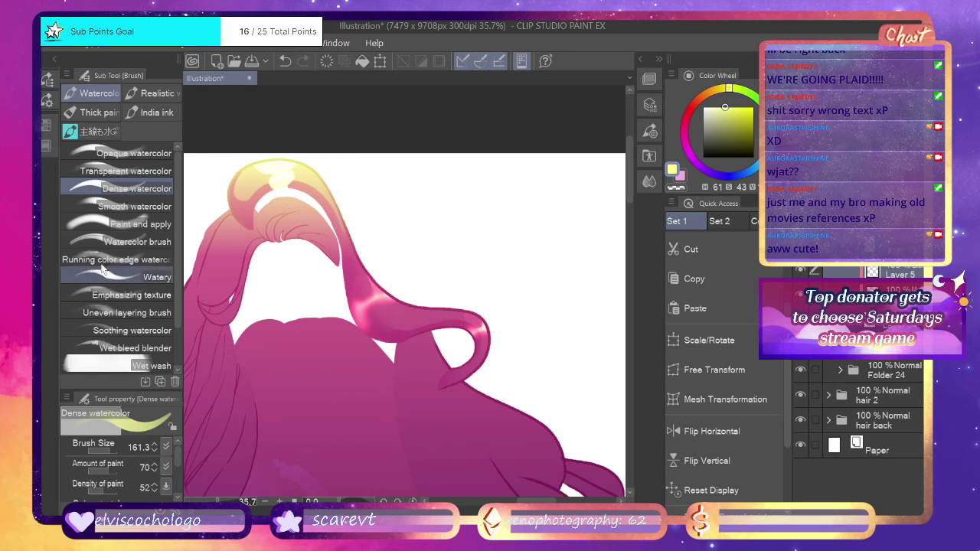
pyautogui.click(677, 187)
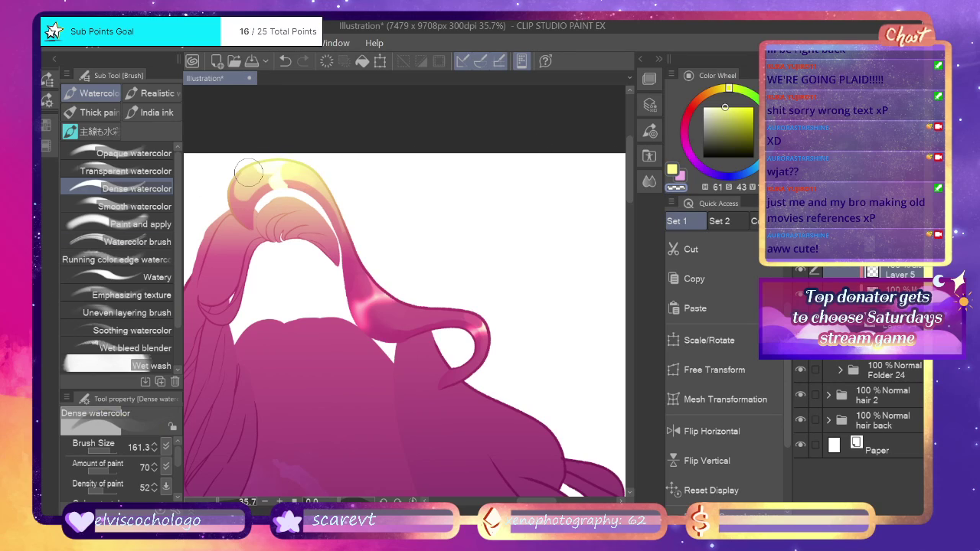
pyautogui.moveTo(249, 174); pyautogui.dragTo(252, 227)
pyautogui.press('j')
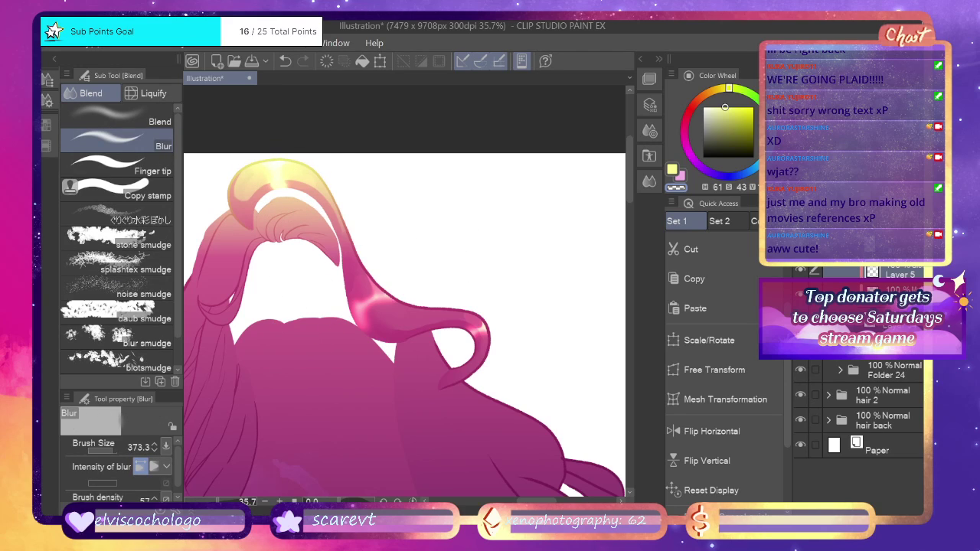
# Show the curl layers again and brighten the highlight at the front strand's upper bend with blurred pale yellow.
pyautogui.click(801, 245)
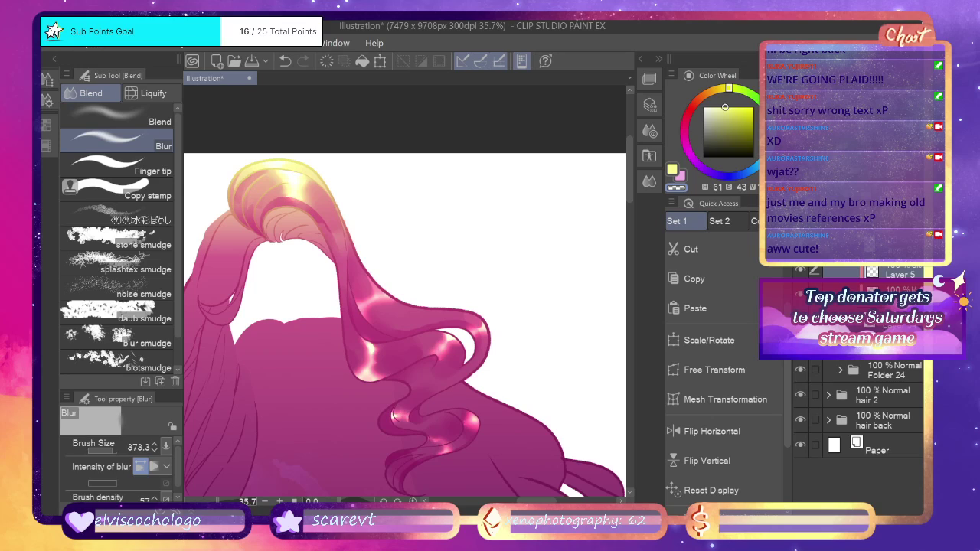
pyautogui.scroll(-2, 630, 176)
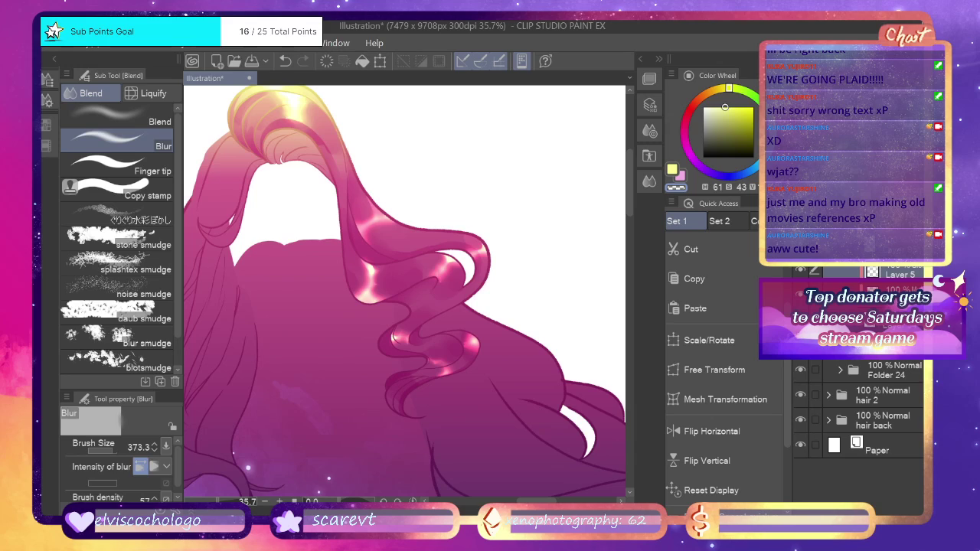
pyautogui.press('b')
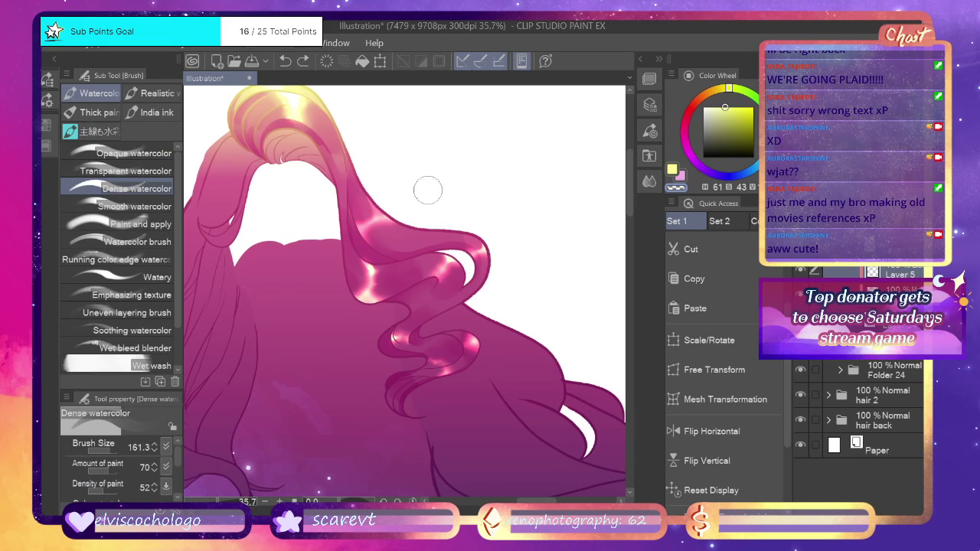
pyautogui.moveTo(380, 215)
pyautogui.mouseDown()
pyautogui.moveTo(339, 232)
pyautogui.moveTo(344, 220)
pyautogui.moveTo(382, 211)
pyautogui.moveTo(353, 223)
pyautogui.moveTo(414, 239)
pyautogui.mouseUp()
pyautogui.hotkey('ctrl', 'z')
pyautogui.moveTo(353, 213); pyautogui.dragTo(404, 200)
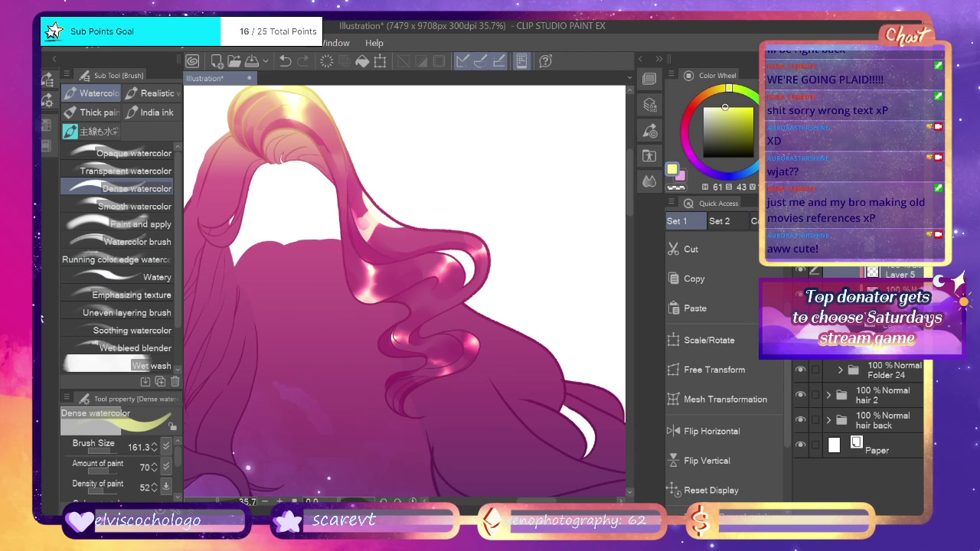
pyautogui.press('j')
pyautogui.moveTo(345, 241)
pyautogui.mouseDown()
pyautogui.moveTo(416, 208)
pyautogui.moveTo(356, 270)
pyautogui.moveTo(366, 158)
pyautogui.mouseUp()
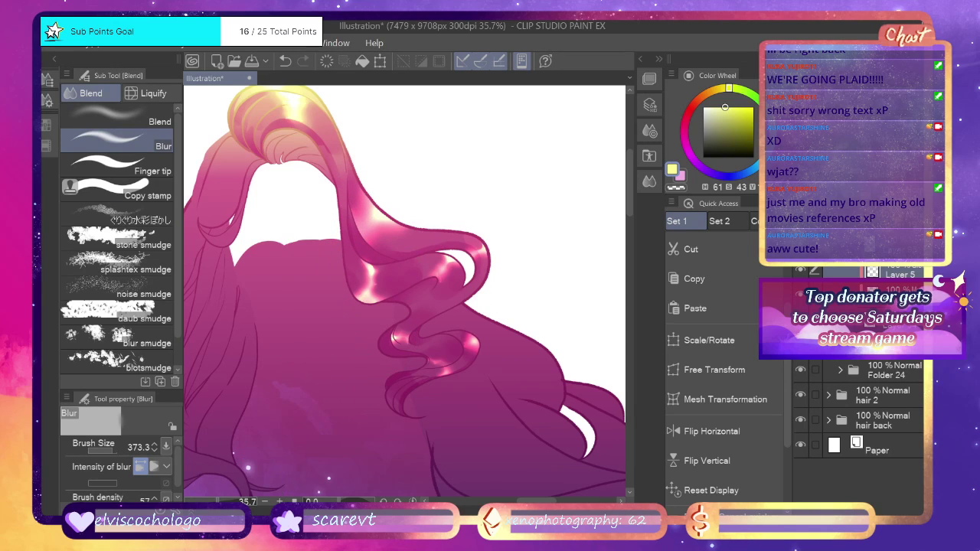
# Switch to the layers of the inner bangs strand and add a new layer there.
pyautogui.hotkey('ctrl', '-')
pyautogui.hotkey('ctrl', '-')
pyautogui.hotkey('ctrl', '-')
pyautogui.hotkey('ctrl', '-')
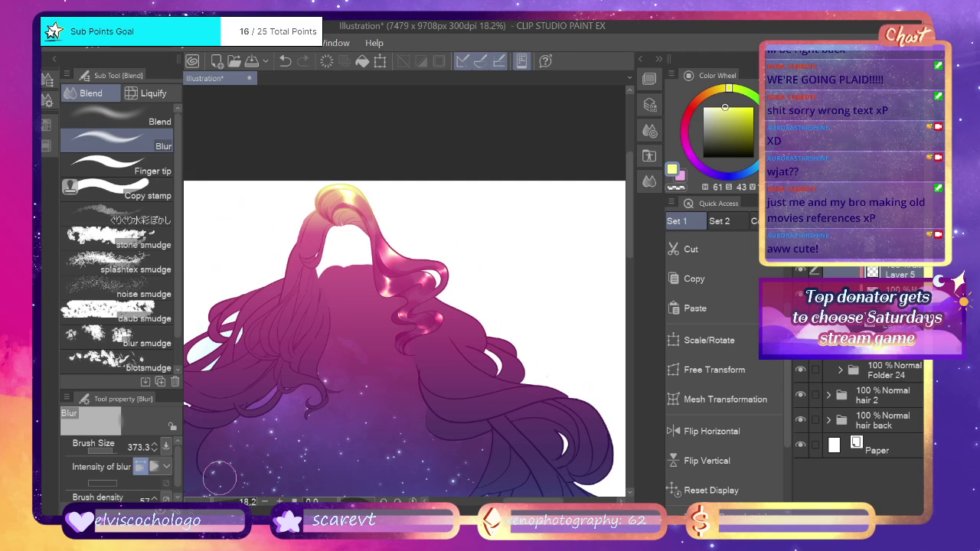
pyautogui.hotkey('ctrl', '+')
pyautogui.hotkey('ctrl', '+')
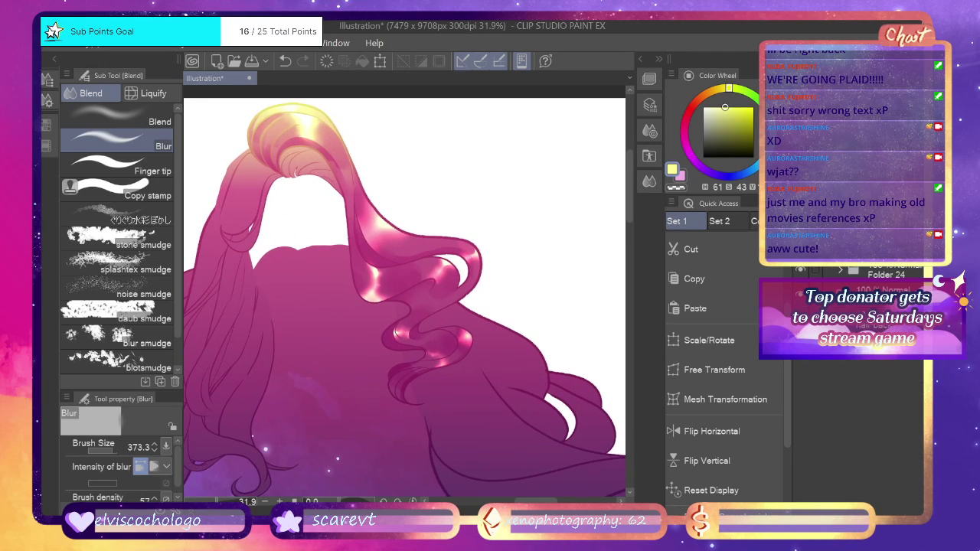
pyautogui.click(840, 245)
pyautogui.click(893, 292)
pyautogui.hotkey('ctrl', 'shift', 'n')
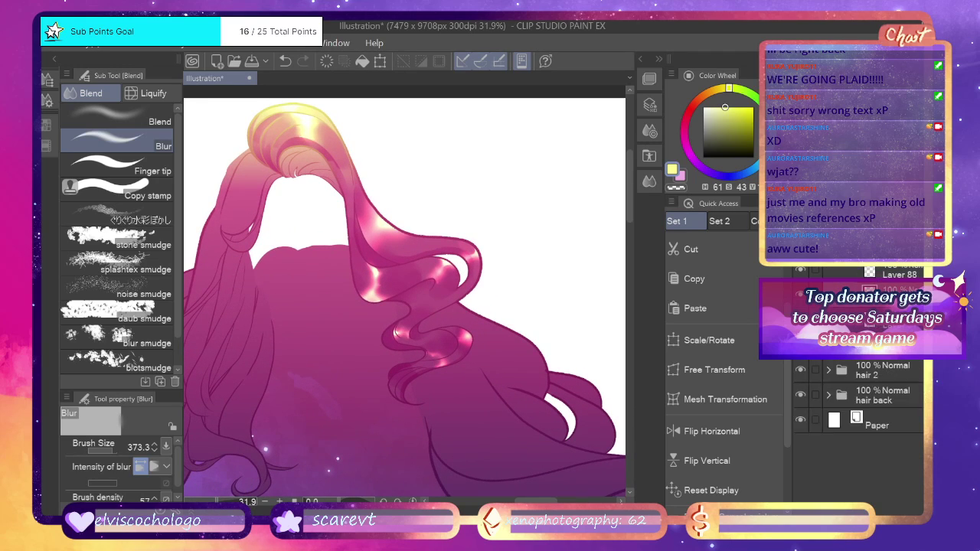
# Shade the inner bangs beneath the crown in pink with the G-pen and soften the shading with Blur.
pyautogui.click(683, 175)
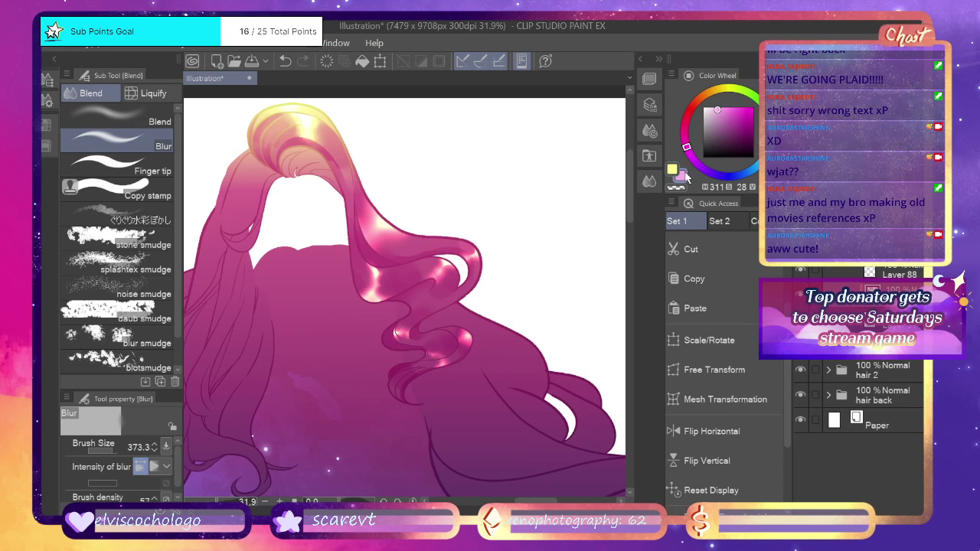
pyautogui.moveTo(219, 501); pyautogui.dragTo(223, 501)
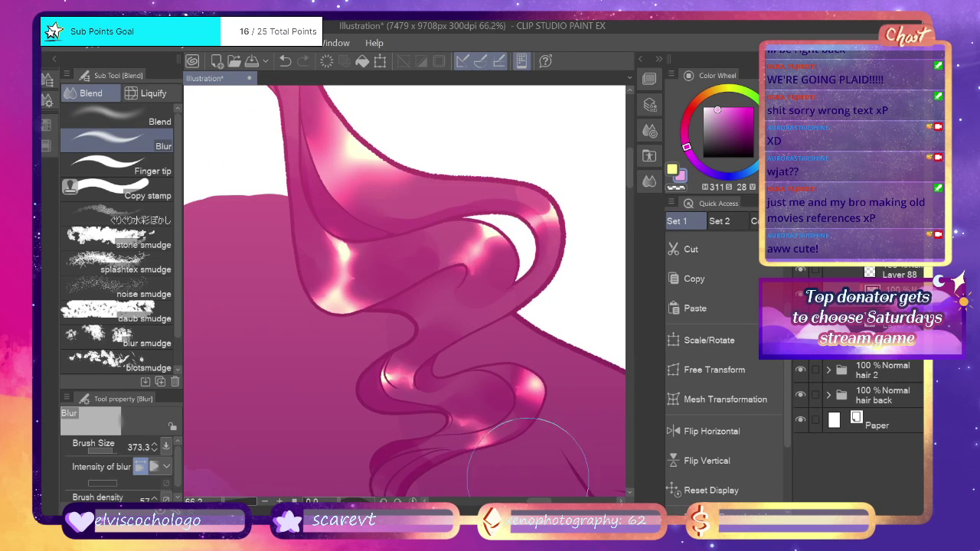
pyautogui.moveTo(539, 501); pyautogui.dragTo(517, 501)
pyautogui.moveTo(629, 166); pyautogui.dragTo(630, 147)
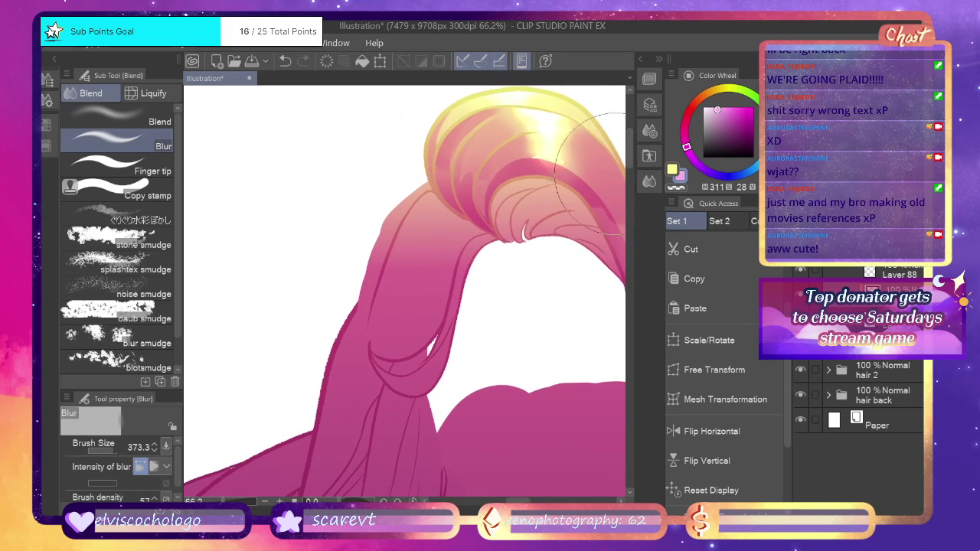
pyautogui.moveTo(517, 501); pyautogui.dragTo(525, 501)
pyautogui.press('b')
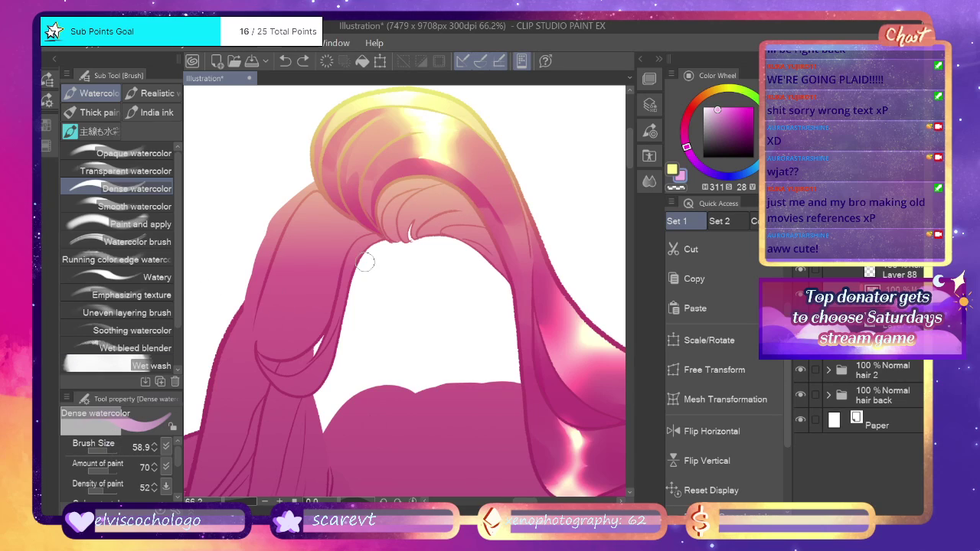
pyautogui.moveTo(484, 238)
pyautogui.mouseDown()
pyautogui.moveTo(437, 240)
pyautogui.moveTo(500, 244)
pyautogui.moveTo(492, 229)
pyautogui.moveTo(462, 234)
pyautogui.mouseUp()
pyautogui.hotkey('ctrl', 'z')
pyautogui.press('p')
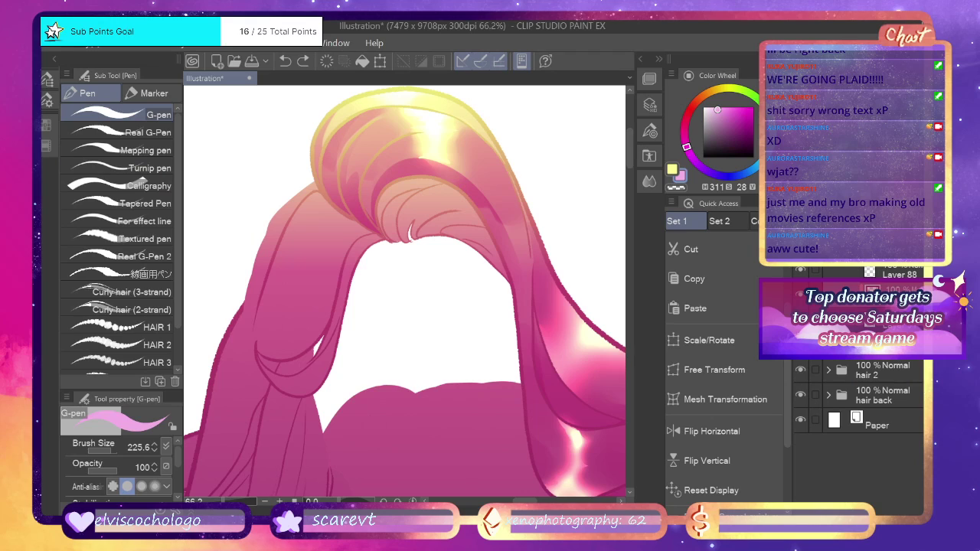
pyautogui.moveTo(400, 240)
pyautogui.mouseDown()
pyautogui.moveTo(393, 215)
pyautogui.moveTo(439, 177)
pyautogui.moveTo(400, 193)
pyautogui.moveTo(409, 247)
pyautogui.moveTo(409, 218)
pyautogui.moveTo(395, 225)
pyautogui.moveTo(396, 239)
pyautogui.moveTo(411, 186)
pyautogui.moveTo(433, 182)
pyautogui.moveTo(394, 201)
pyautogui.moveTo(416, 245)
pyautogui.moveTo(383, 206)
pyautogui.moveTo(440, 170)
pyautogui.moveTo(410, 182)
pyautogui.moveTo(400, 255)
pyautogui.moveTo(442, 221)
pyautogui.moveTo(433, 216)
pyautogui.moveTo(417, 238)
pyautogui.moveTo(479, 218)
pyautogui.moveTo(458, 215)
pyautogui.moveTo(423, 238)
pyautogui.moveTo(429, 261)
pyautogui.moveTo(442, 226)
pyautogui.moveTo(441, 280)
pyautogui.moveTo(460, 258)
pyautogui.moveTo(439, 238)
pyautogui.moveTo(513, 243)
pyautogui.moveTo(457, 224)
pyautogui.moveTo(439, 239)
pyautogui.moveTo(512, 239)
pyautogui.moveTo(465, 245)
pyautogui.moveTo(508, 262)
pyautogui.moveTo(499, 245)
pyautogui.moveTo(415, 229)
pyautogui.moveTo(513, 188)
pyautogui.moveTo(422, 193)
pyautogui.moveTo(415, 174)
pyautogui.moveTo(430, 155)
pyautogui.moveTo(544, 130)
pyautogui.moveTo(488, 229)
pyautogui.moveTo(477, 356)
pyautogui.moveTo(500, 188)
pyautogui.mouseUp()
pyautogui.hotkey('ctrl', 'z')
pyautogui.press('j')
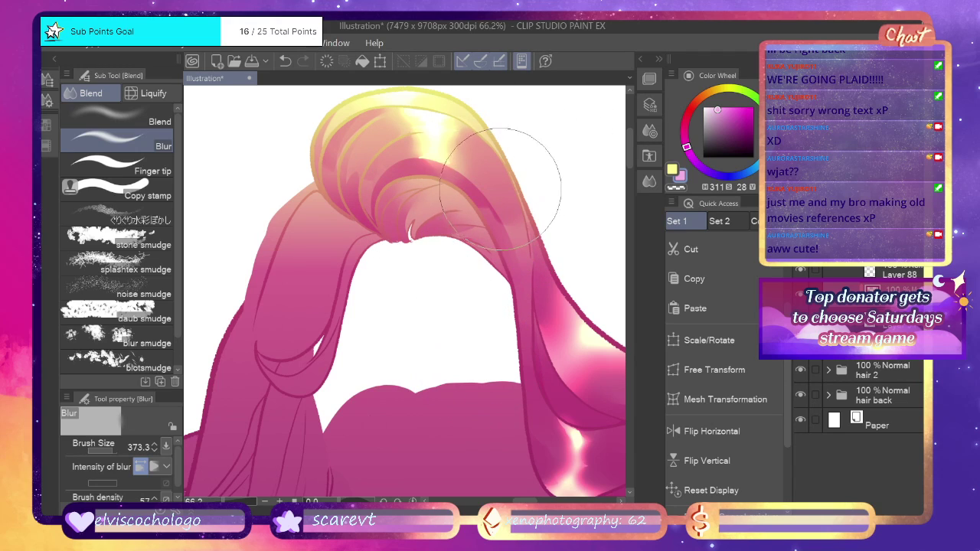
pyautogui.press('b')
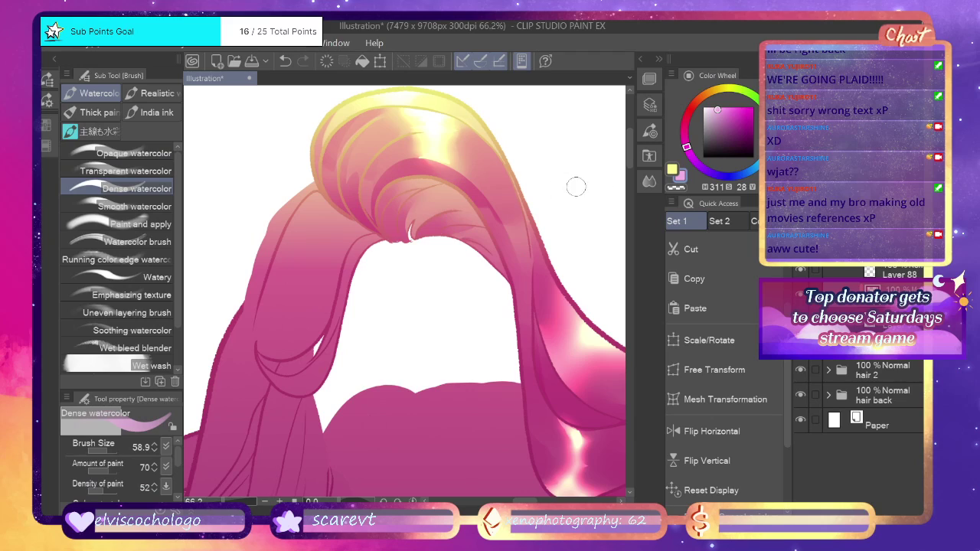
# Add a new layer and deepen the pink shading inside the inner bangs with Dense watercolor, softening it with Blur.
pyautogui.hotkey('ctrl', 'shift', 'n')
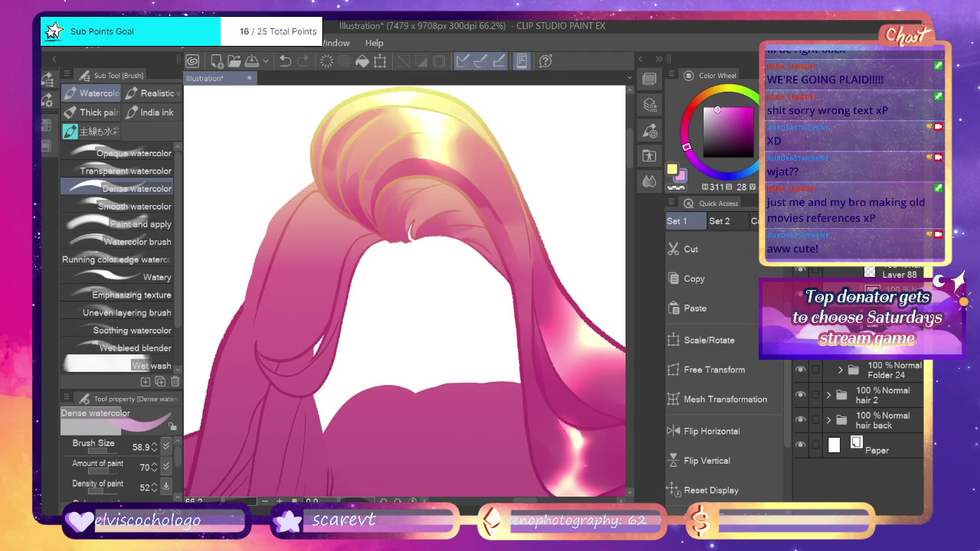
pyautogui.moveTo(418, 236)
pyautogui.mouseDown()
pyautogui.moveTo(410, 262)
pyautogui.moveTo(393, 206)
pyautogui.moveTo(437, 179)
pyautogui.moveTo(390, 204)
pyautogui.moveTo(422, 250)
pyautogui.moveTo(397, 223)
pyautogui.moveTo(414, 247)
pyautogui.moveTo(432, 206)
pyautogui.mouseUp()
pyautogui.hotkey('ctrl', 'z')
pyautogui.hotkey('ctrl', 'z')
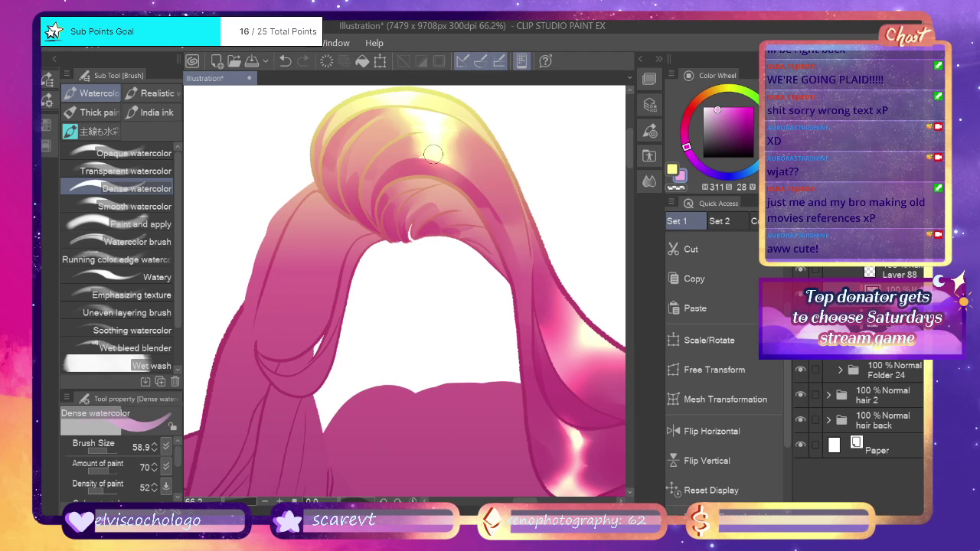
pyautogui.press('j')
pyautogui.hotkey('ctrl', 'z')
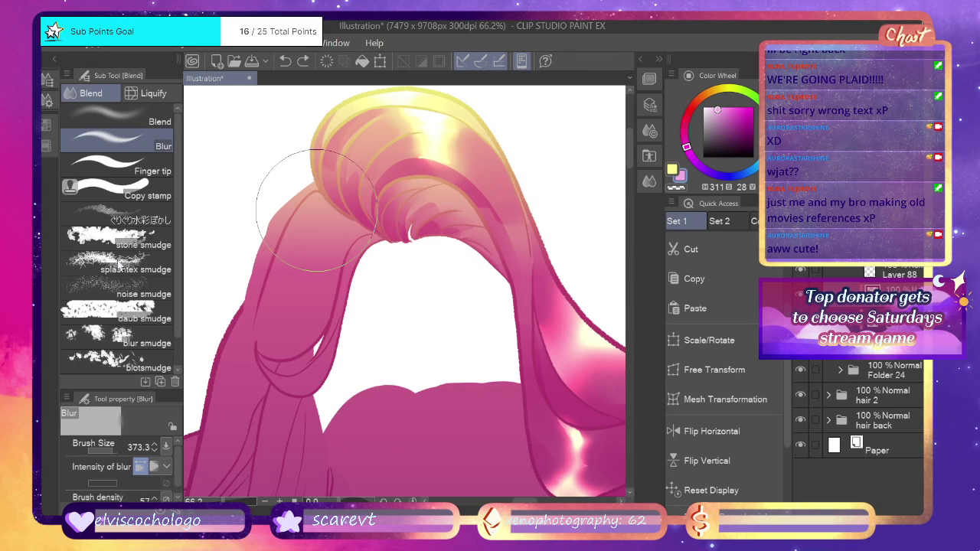
pyautogui.moveTo(504, 209); pyautogui.dragTo(420, 236)
# On a new layer, paint a pale yellow zigzag highlight across the inner bangs with 25.4 Dense watercolor and soften it with Blur.
pyautogui.hotkey('ctrl', 'shift', 'n')
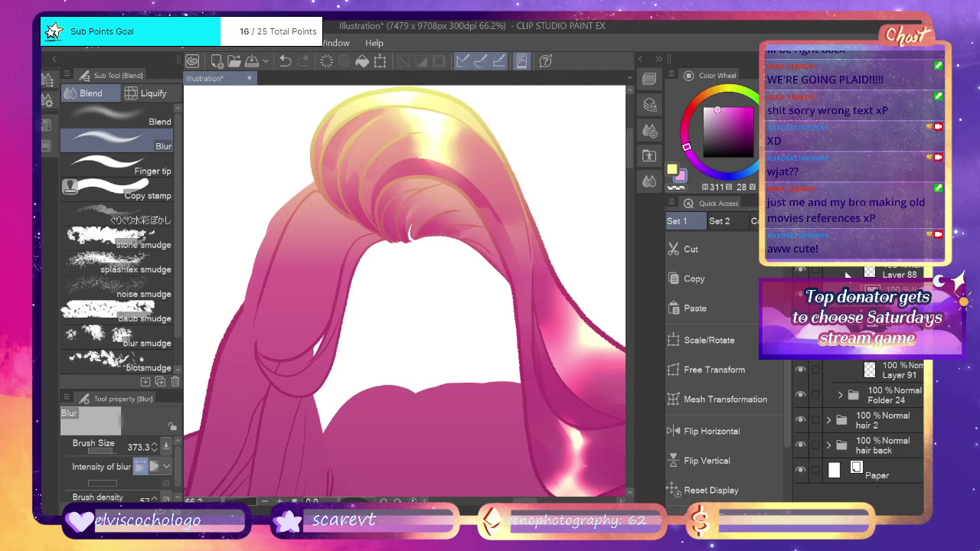
pyautogui.click(675, 168)
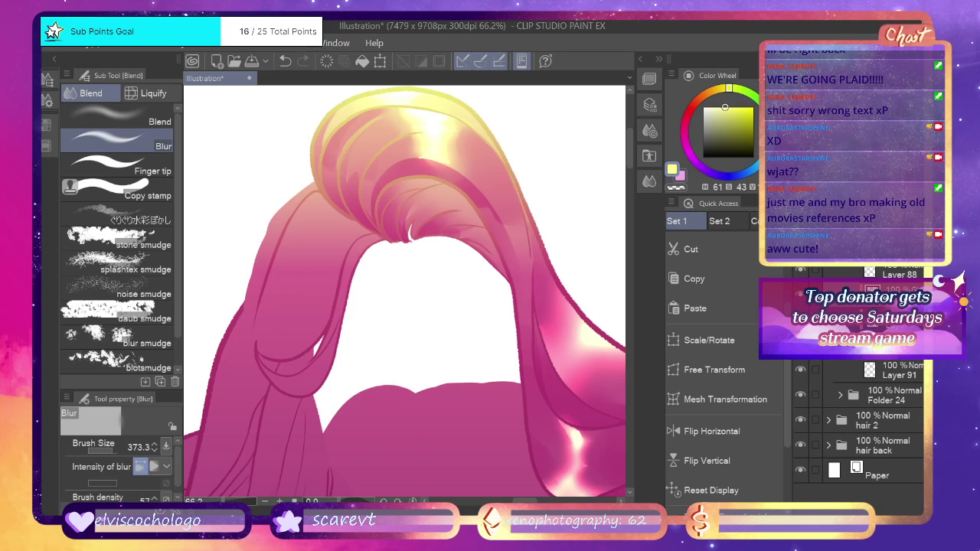
pyautogui.press('b')
pyautogui.hotkey('ctrl', 'z')
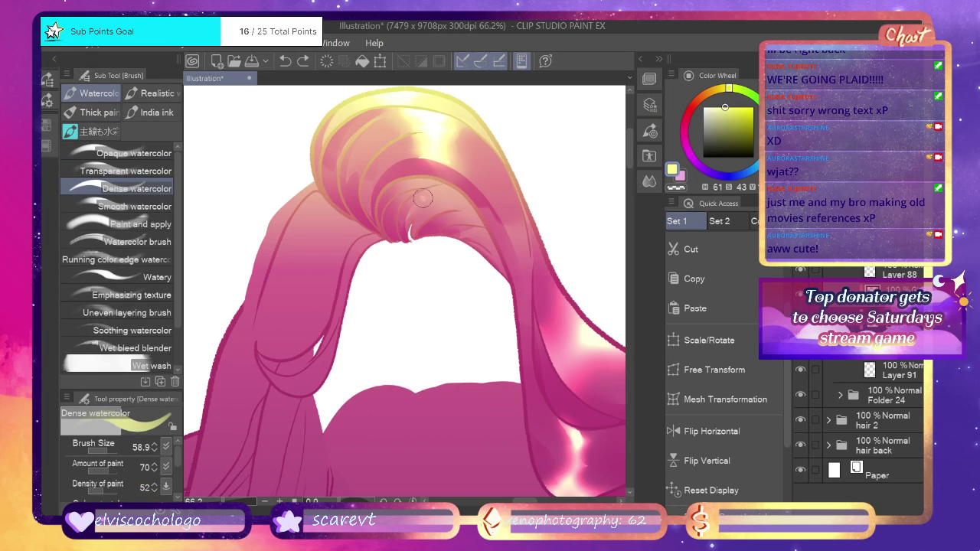
pyautogui.moveTo(422, 198); pyautogui.dragTo(443, 188)
pyautogui.hotkey('ctrl', 'z')
pyautogui.moveTo(108, 454); pyautogui.dragTo(106, 454)
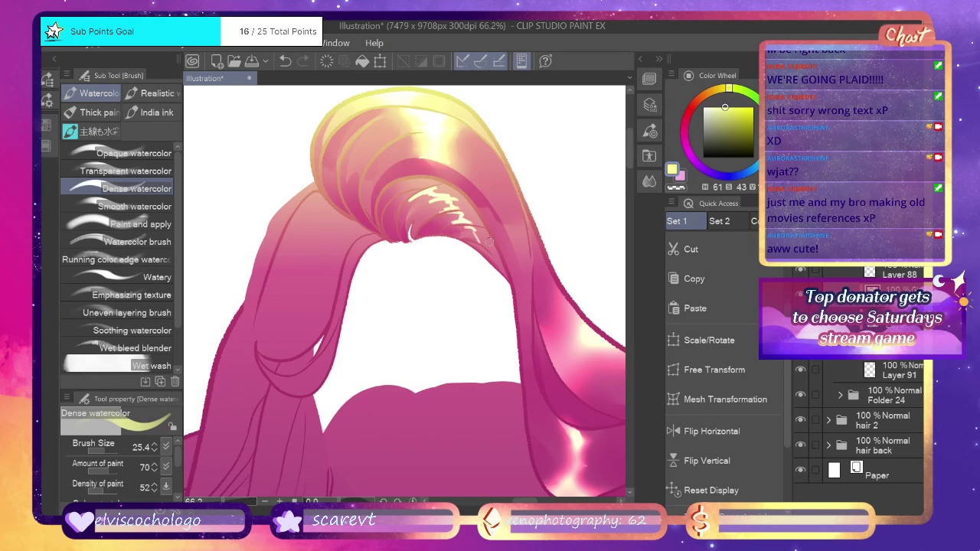
pyautogui.press('j')
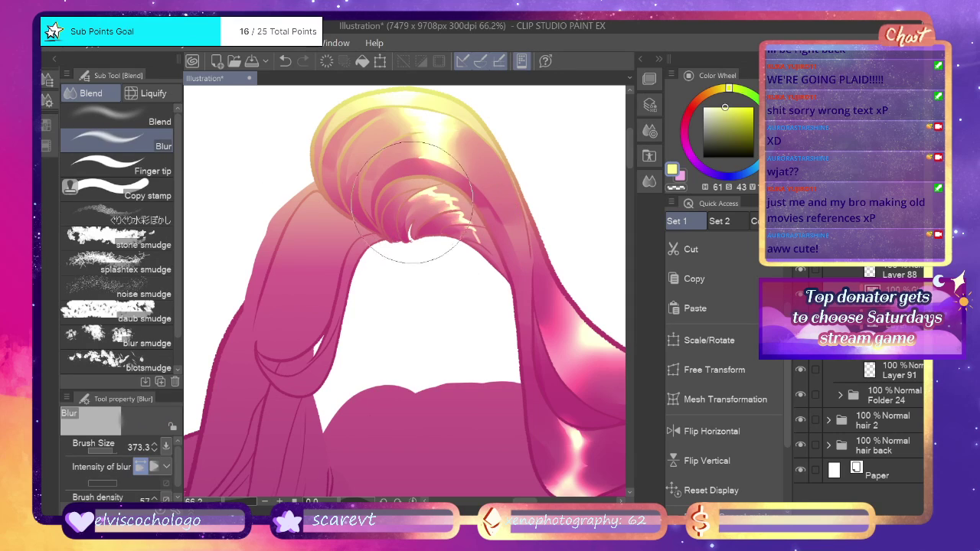
pyautogui.moveTo(470, 247)
pyautogui.mouseDown()
pyautogui.moveTo(478, 187)
pyautogui.moveTo(437, 183)
pyautogui.moveTo(486, 225)
pyautogui.moveTo(425, 190)
pyautogui.moveTo(482, 264)
pyautogui.moveTo(488, 245)
pyautogui.moveTo(468, 217)
pyautogui.mouseUp()
pyautogui.moveTo(234, 502); pyautogui.dragTo(210, 502)
pyautogui.scroll(5, 404, 272)
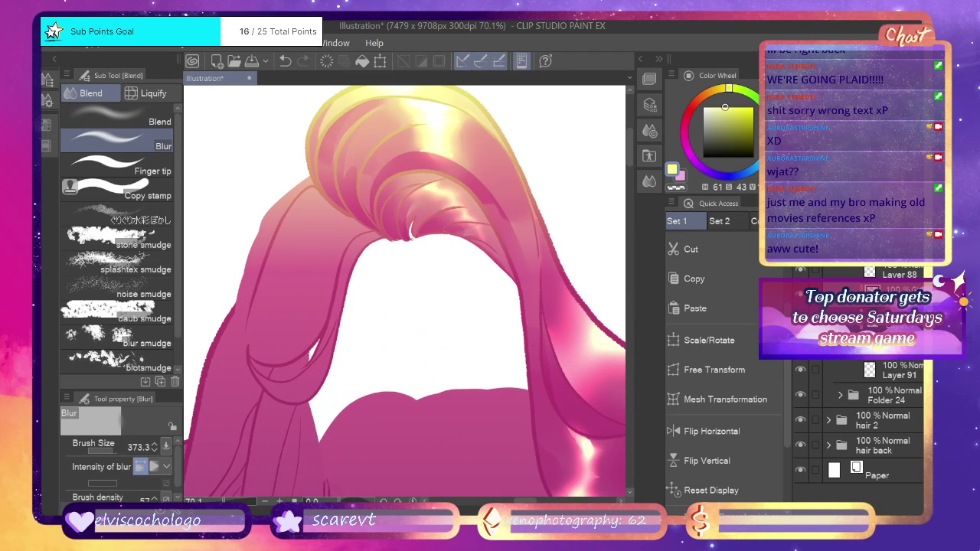
# Hide the overlapping front hair layers and add a blurred pale yellow highlight near the top of the inner bangs.
pyautogui.press('b')
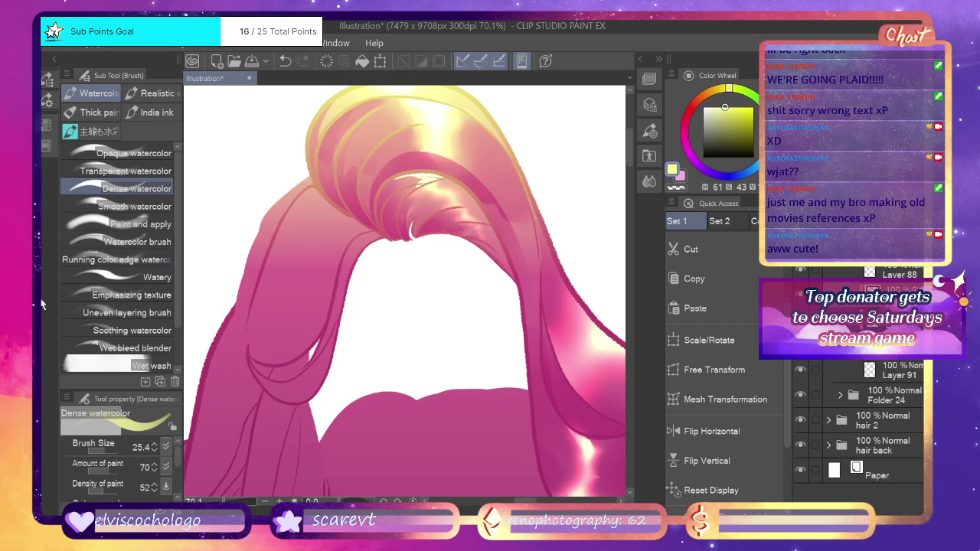
pyautogui.click(802, 219)
pyautogui.click(801, 245)
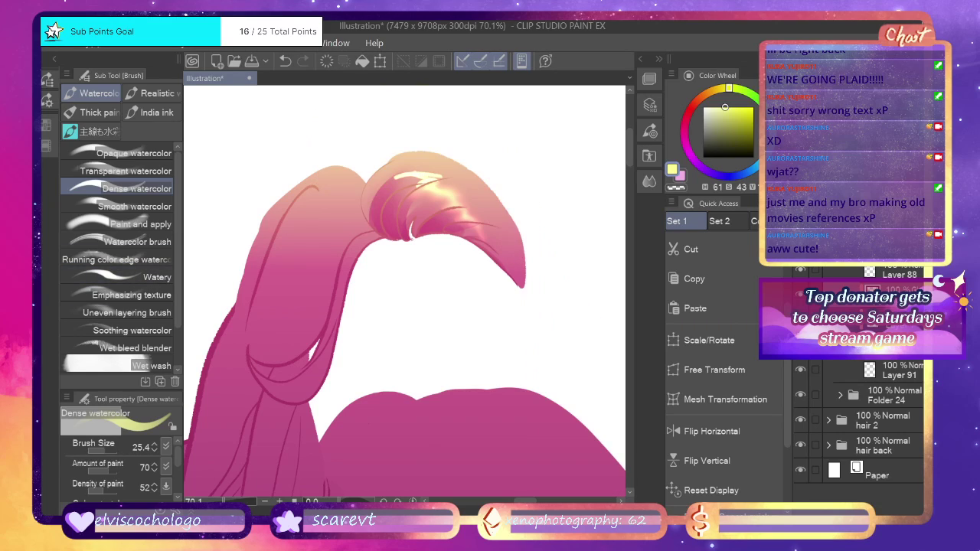
pyautogui.click(104, 451)
pyautogui.press('j')
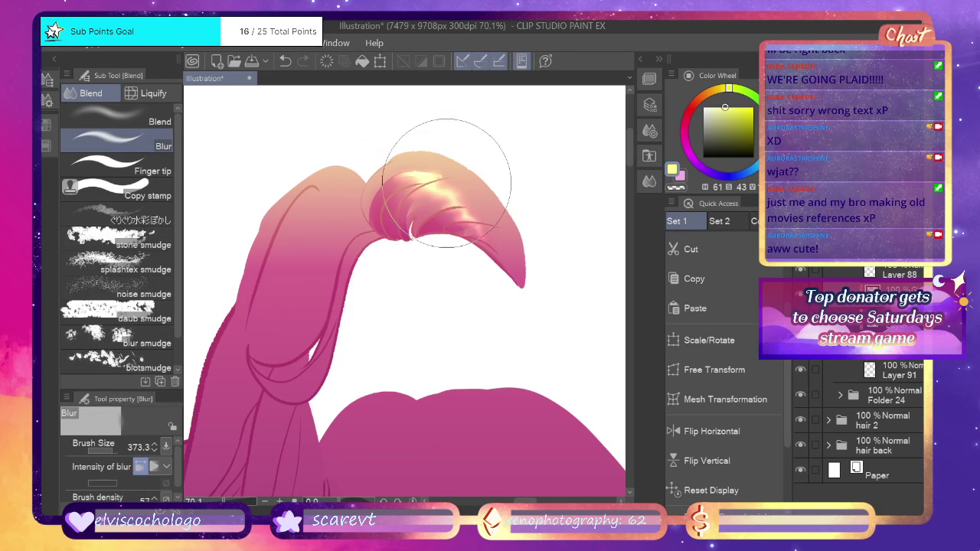
# Select the inner bangs' shading layer and paint pink along the strand's upper edge with Dense watercolor at size 82.4.
pyautogui.click(801, 320)
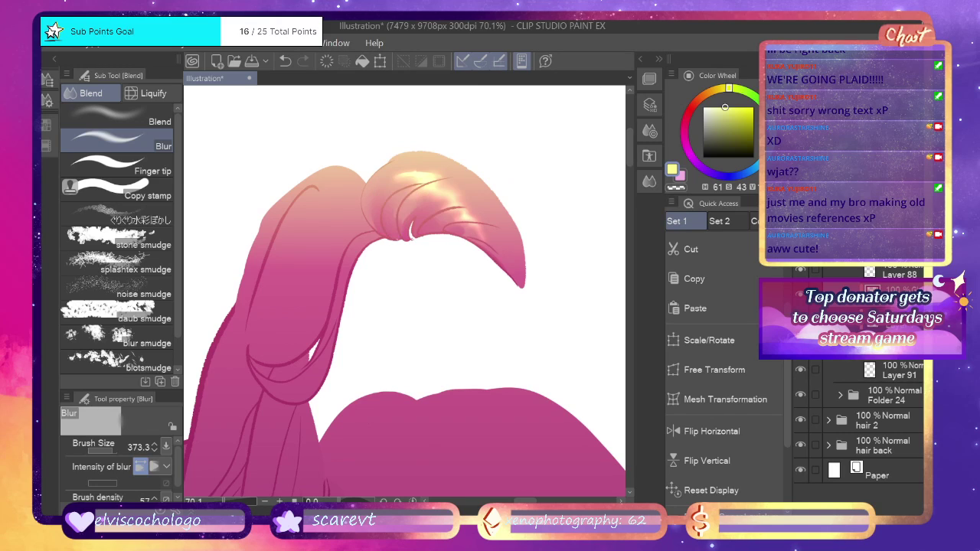
pyautogui.click(801, 319)
pyautogui.click(888, 319)
pyautogui.click(682, 177)
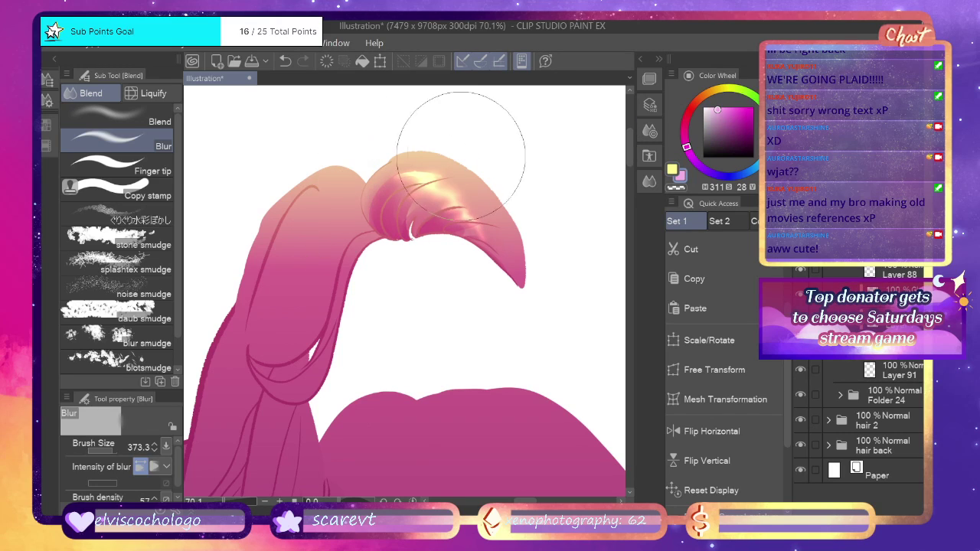
pyautogui.press('b')
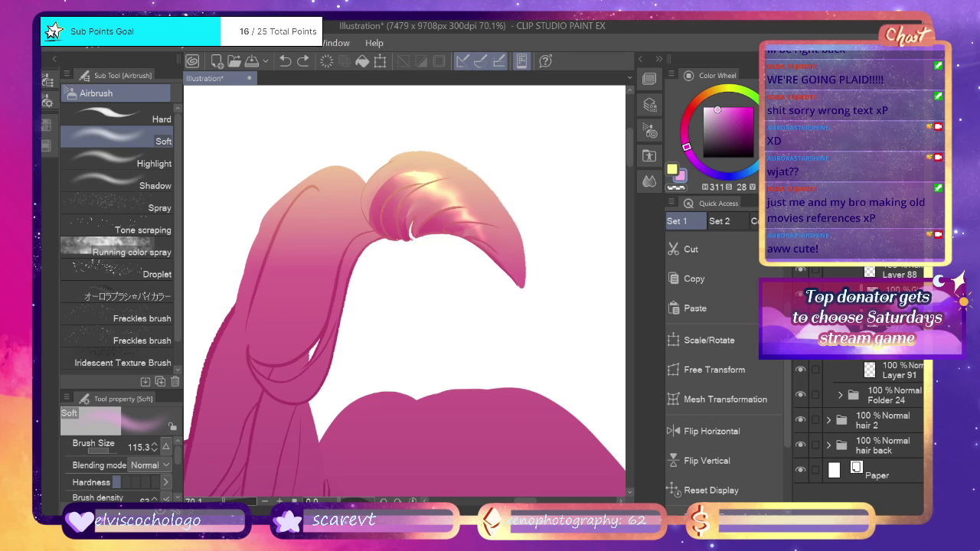
pyautogui.press('b')
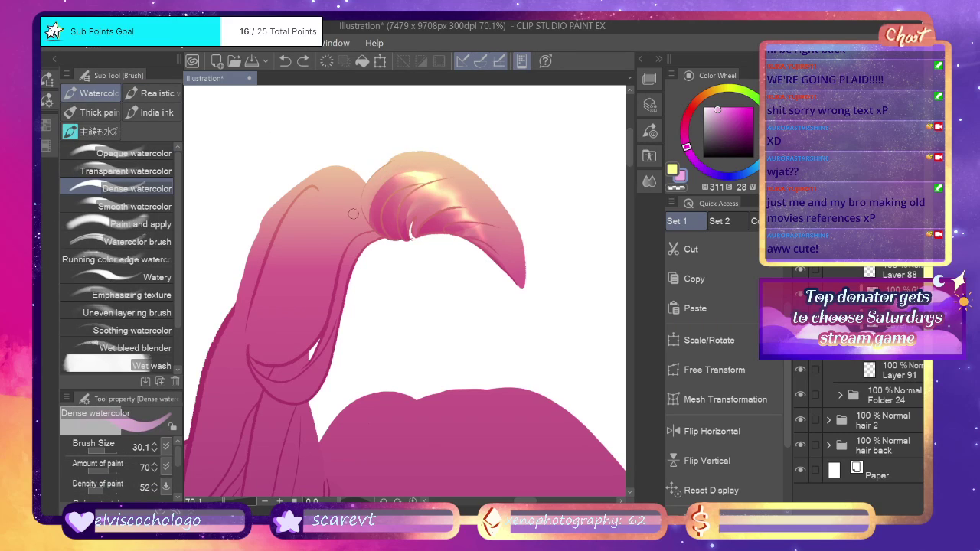
pyautogui.moveTo(442, 155)
pyautogui.mouseDown()
pyautogui.moveTo(405, 158)
pyautogui.moveTo(374, 252)
pyautogui.mouseUp()
pyautogui.moveTo(381, 210)
pyautogui.mouseDown()
pyautogui.moveTo(389, 168)
pyautogui.moveTo(528, 177)
pyautogui.mouseUp()
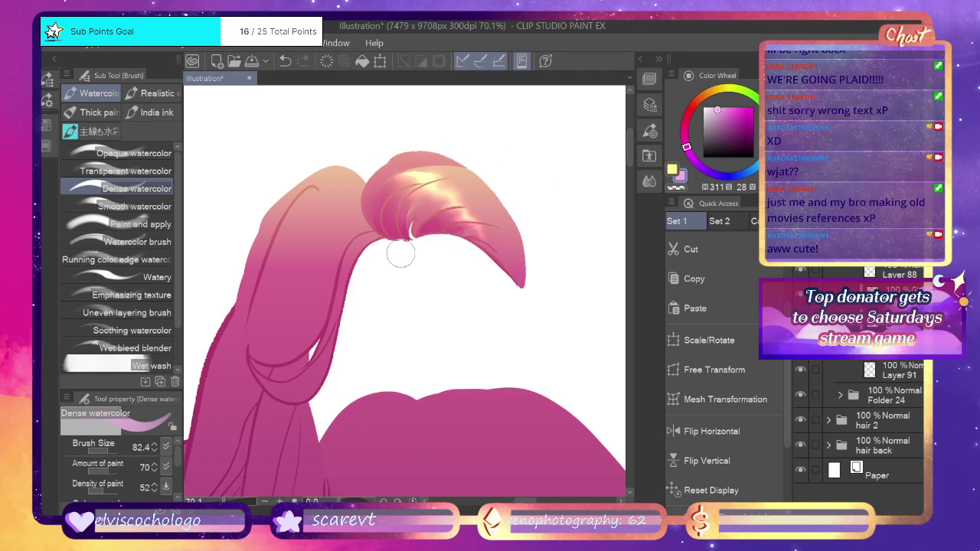
pyautogui.moveTo(371, 180)
pyautogui.mouseDown()
pyautogui.moveTo(478, 170)
pyautogui.moveTo(530, 196)
pyautogui.mouseUp()
# Show the hidden front hair layers again to check the inner bangs' shading against them.
pyautogui.click(801, 244)
pyautogui.click(801, 245)
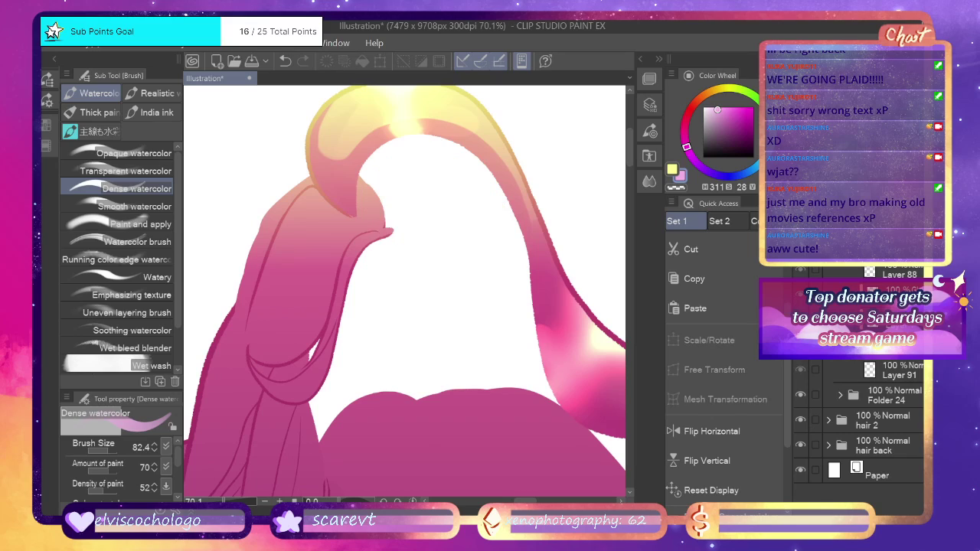
pyautogui.click(801, 245)
pyautogui.click(801, 219)
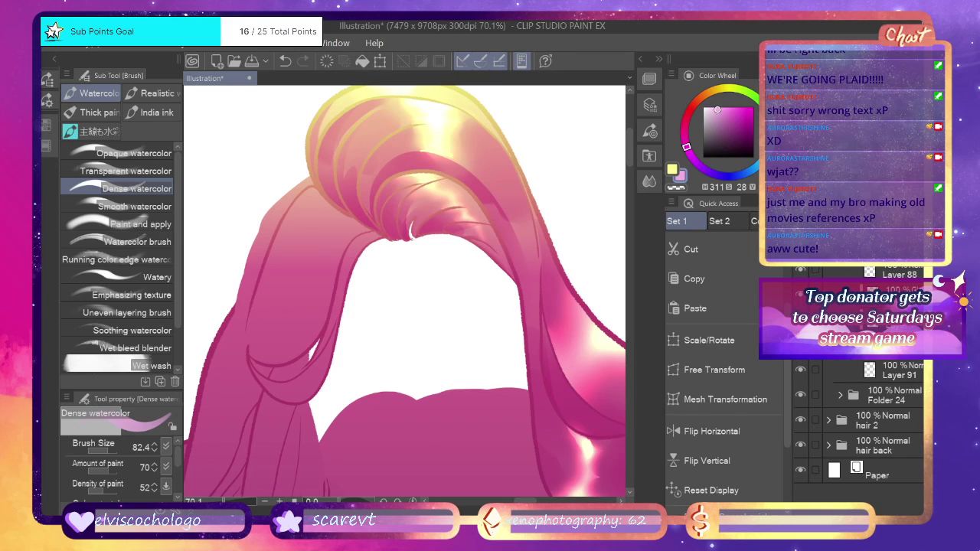
# Rework the pink Dense watercolor shading along the inner bangs' upper edge and soften it with Blur.
pyautogui.hotkey('ctrl', 'z')
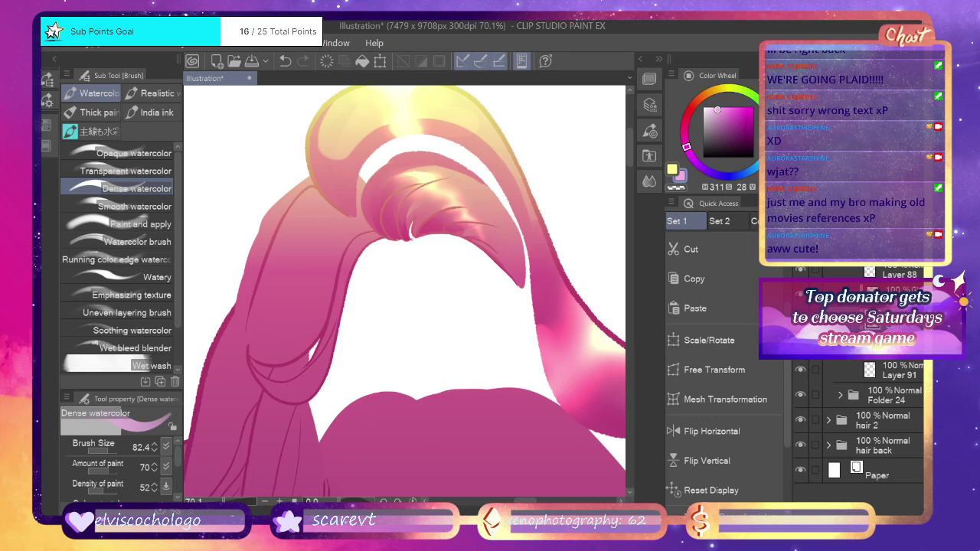
pyautogui.moveTo(396, 148)
pyautogui.mouseDown()
pyautogui.moveTo(387, 255)
pyautogui.moveTo(373, 242)
pyautogui.moveTo(366, 179)
pyautogui.moveTo(492, 167)
pyautogui.mouseUp()
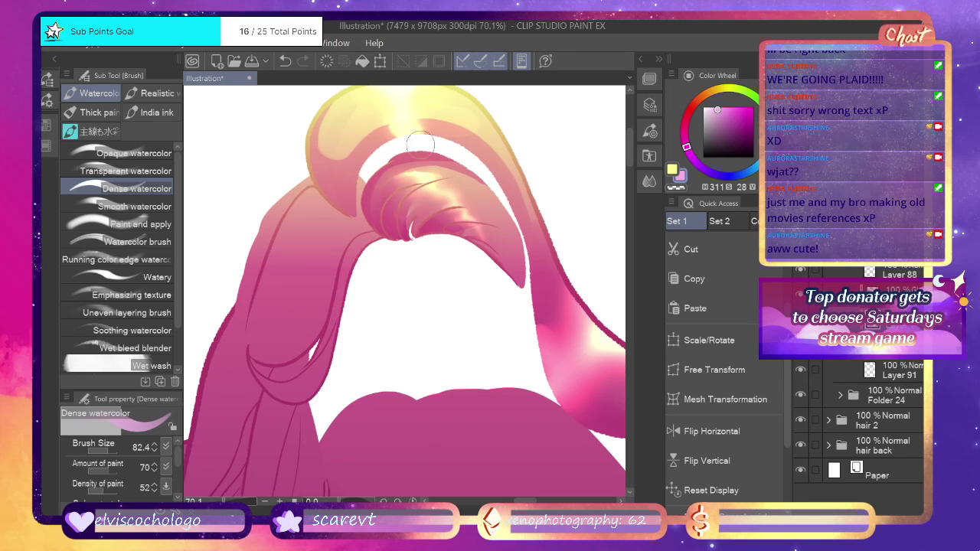
pyautogui.moveTo(389, 170)
pyautogui.mouseDown()
pyautogui.moveTo(377, 209)
pyautogui.moveTo(490, 170)
pyautogui.mouseUp()
pyautogui.hotkey('ctrl', 'z')
pyautogui.moveTo(397, 162)
pyautogui.mouseDown()
pyautogui.moveTo(375, 231)
pyautogui.moveTo(375, 193)
pyautogui.moveTo(494, 181)
pyautogui.mouseUp()
pyautogui.hotkey('ctrl', 'z')
pyautogui.hotkey('ctrl', 'z')
pyautogui.moveTo(368, 195); pyautogui.dragTo(482, 170)
pyautogui.press('g')
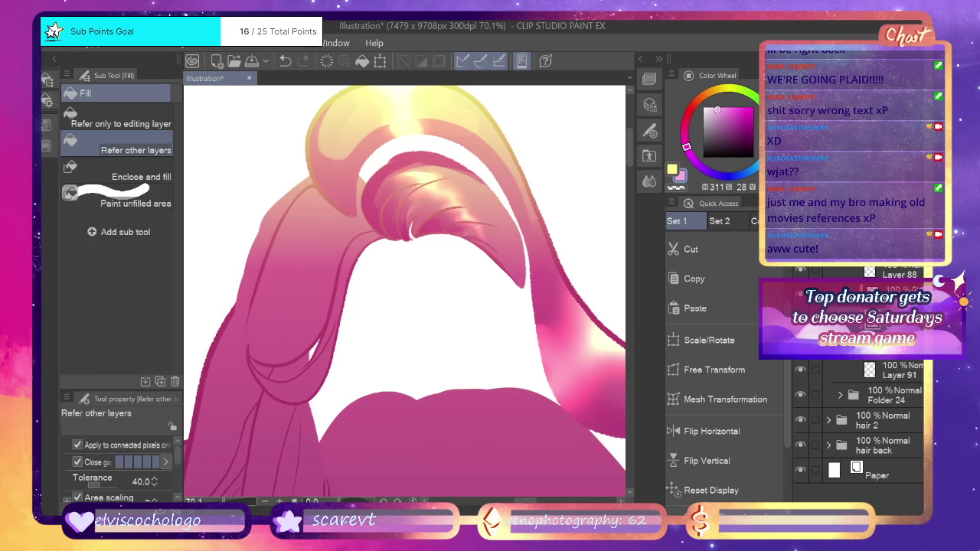
pyautogui.press('j')
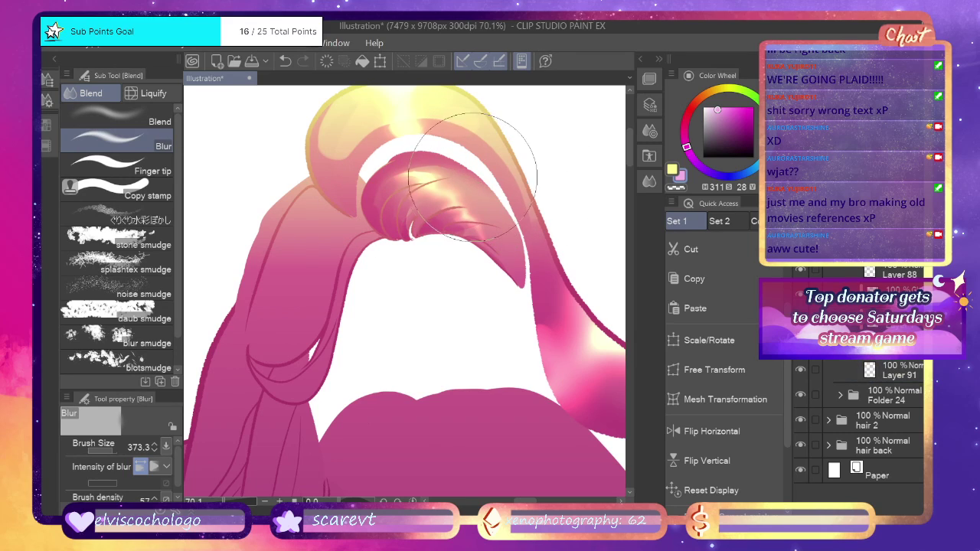
# Show the hidden front hair layers again and review the shaded bangs within the whole hair.
pyautogui.click(800, 194)
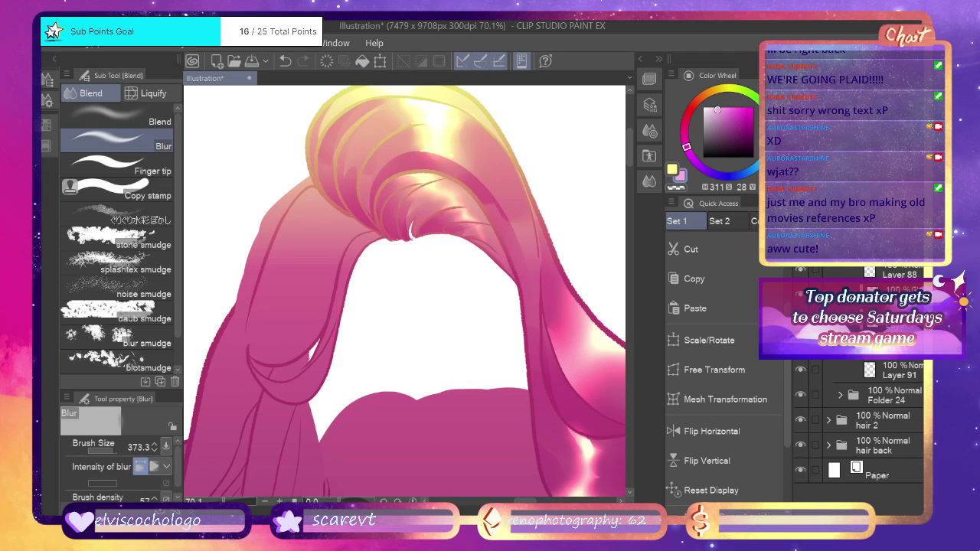
pyautogui.moveTo(224, 502); pyautogui.dragTo(213, 502)
pyautogui.scroll(-1, 213, 500)
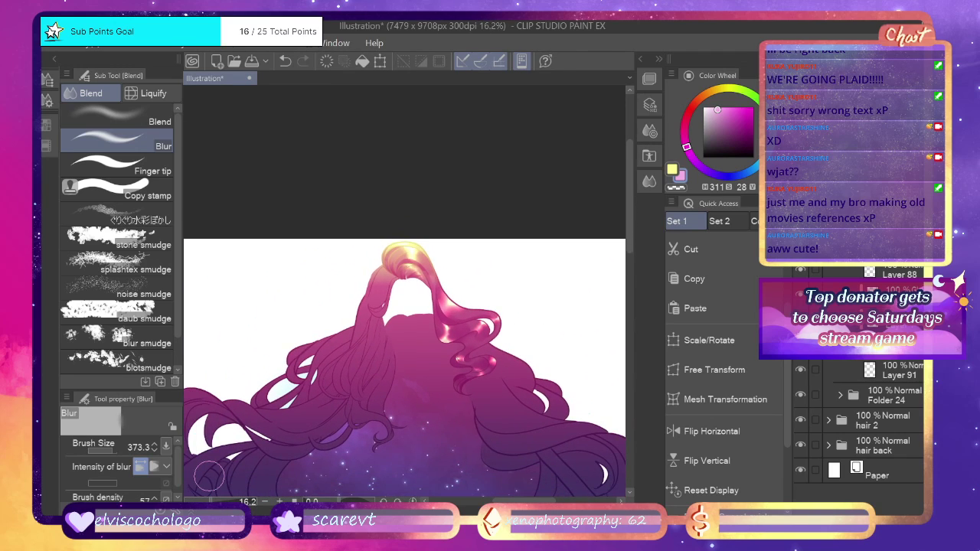
pyautogui.scroll(3, 404, 309)
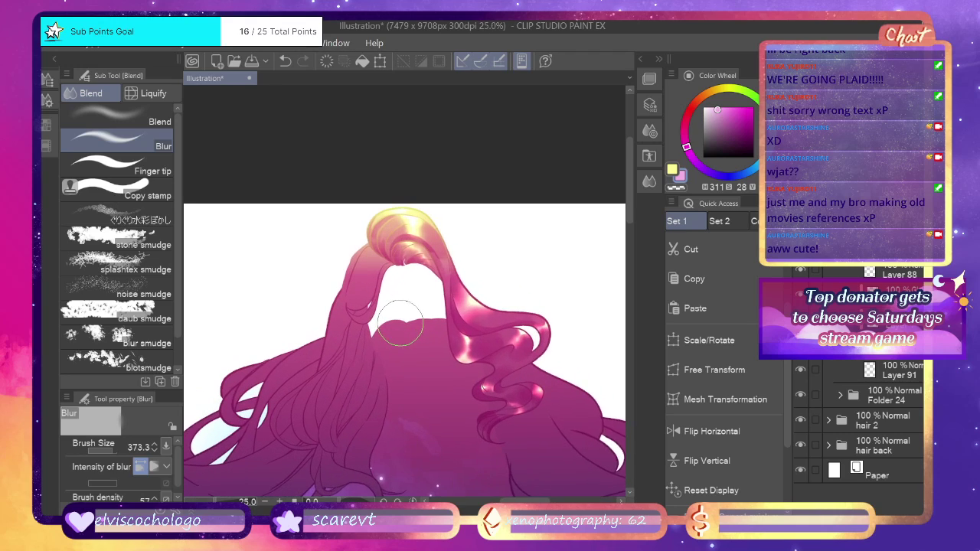
pyautogui.scroll(1, 400, 325)
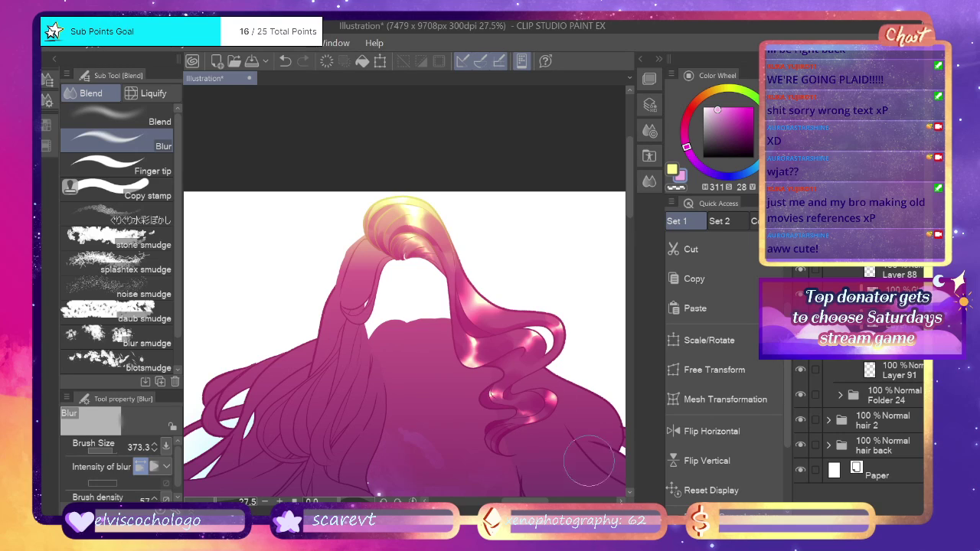
pyautogui.scroll(5, 351, 360)
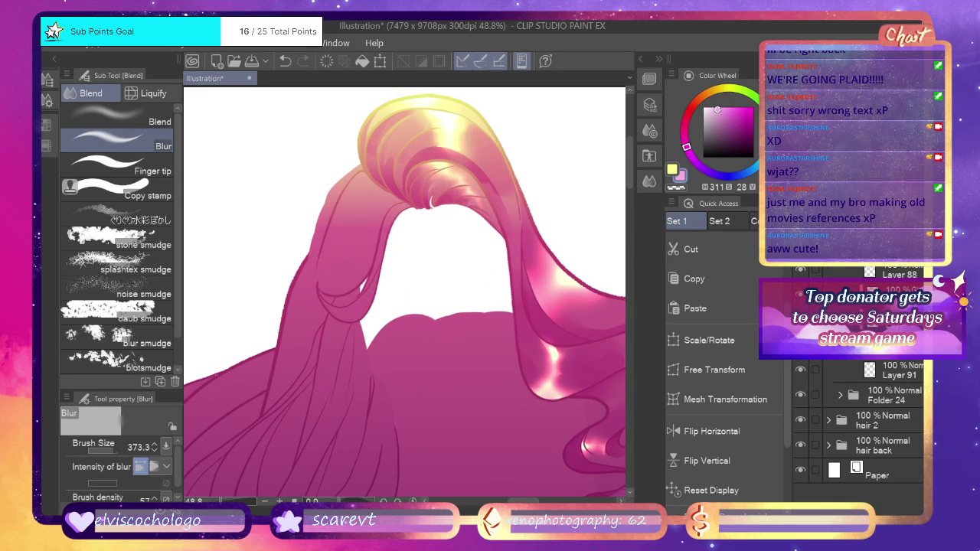
# Close the finished bangs folders, identify the folder of the looped side strand by toggling visibility, and select a layer inside it.
pyautogui.click(841, 244)
pyautogui.click(800, 243)
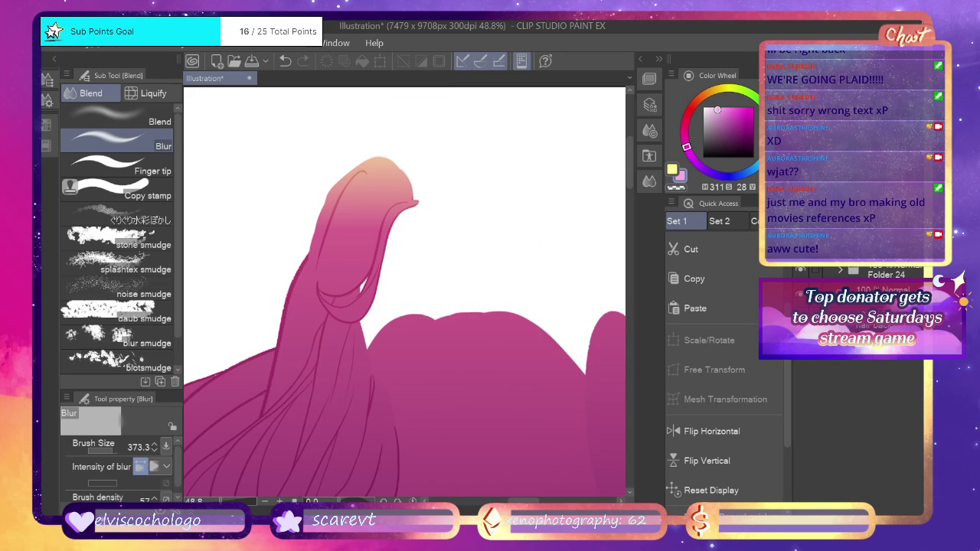
pyautogui.click(801, 243)
pyautogui.click(830, 219)
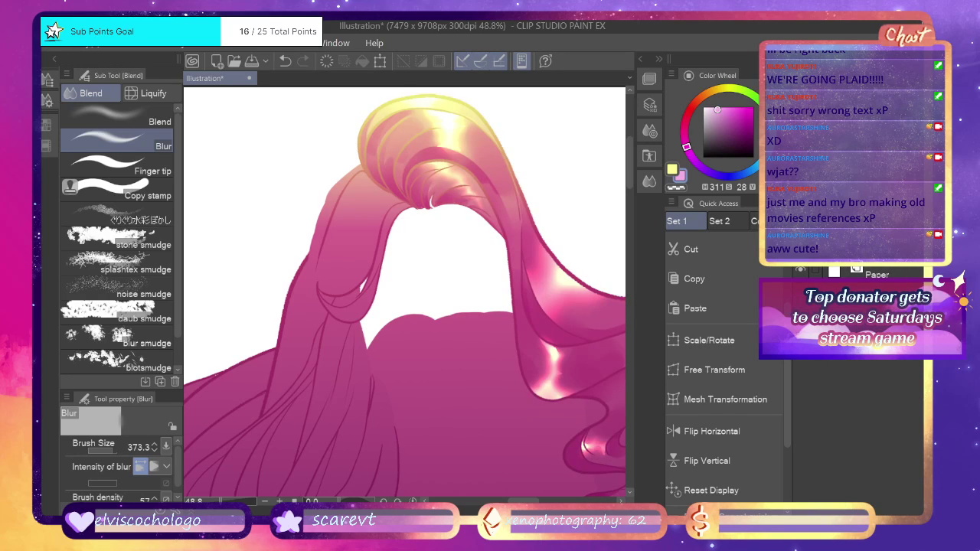
pyautogui.scroll(1, 858, 383)
pyautogui.click(800, 270)
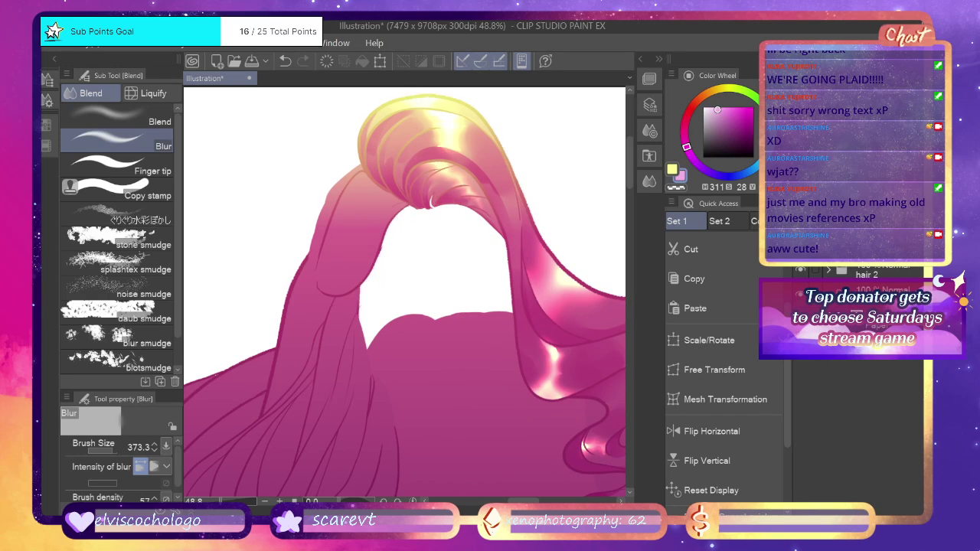
pyautogui.click(800, 270)
pyautogui.click(829, 245)
pyautogui.click(893, 272)
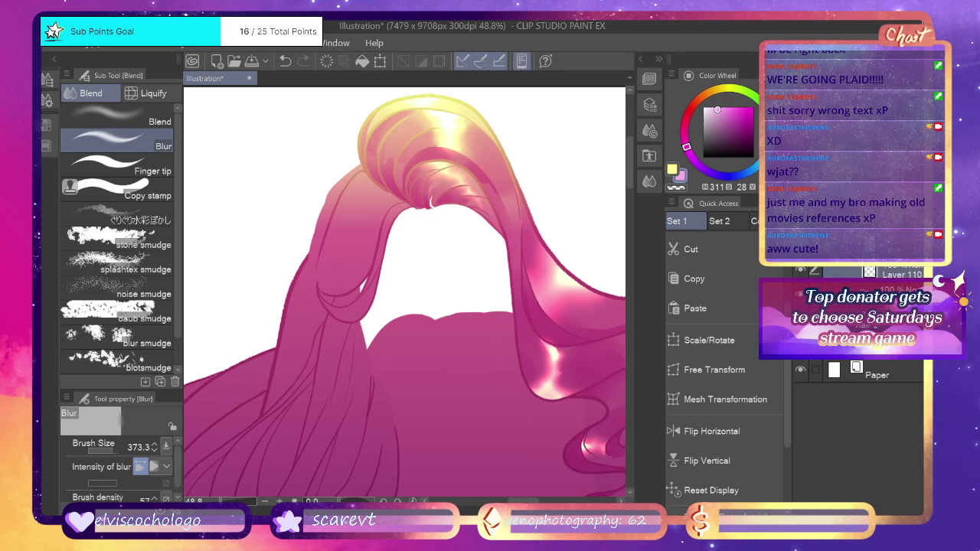
# Paint pink Dense watercolor shading along the underside and inner edge of the looped side strand, and trim it with transparent colour.
pyautogui.scroll(1, 857, 368)
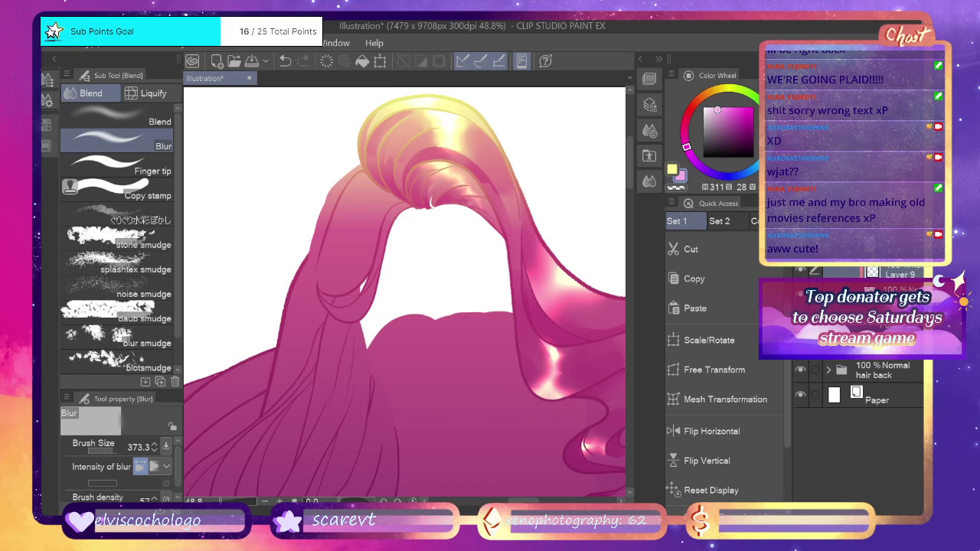
pyautogui.scroll(2, 297, 338)
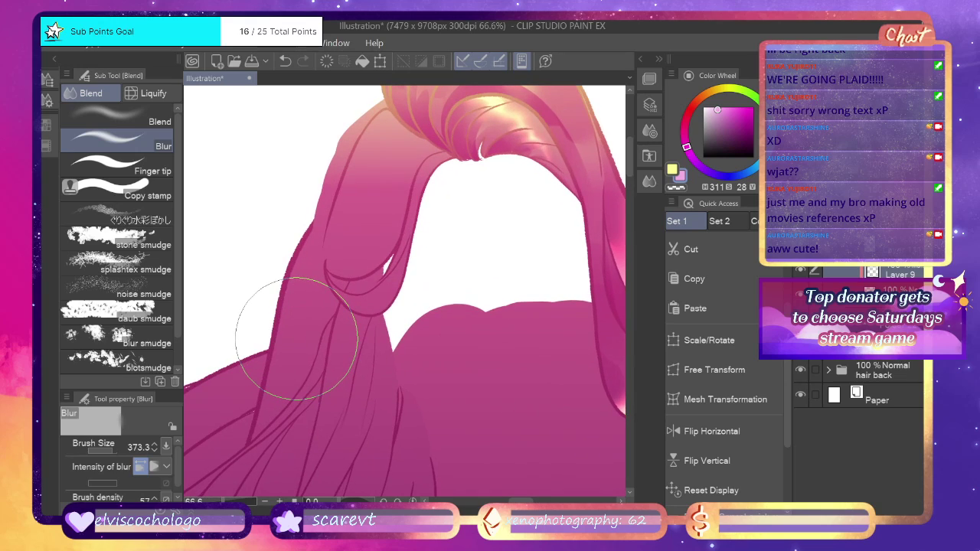
pyautogui.press('b')
pyautogui.hotkey('ctrl', 'z')
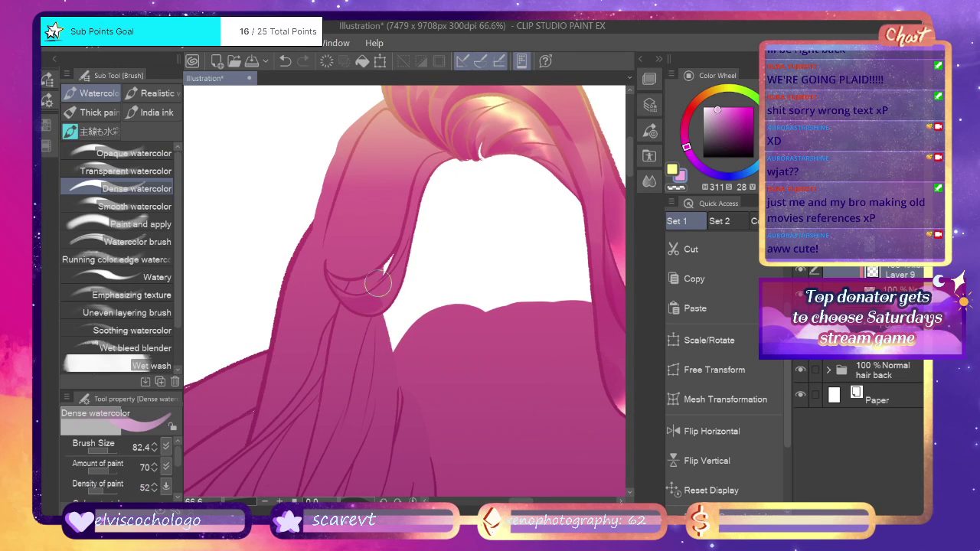
pyautogui.moveTo(331, 279); pyautogui.dragTo(380, 310)
pyautogui.moveTo(431, 173)
pyautogui.mouseDown()
pyautogui.moveTo(413, 234)
pyautogui.moveTo(422, 187)
pyautogui.mouseUp()
pyautogui.hotkey('ctrl', 'z')
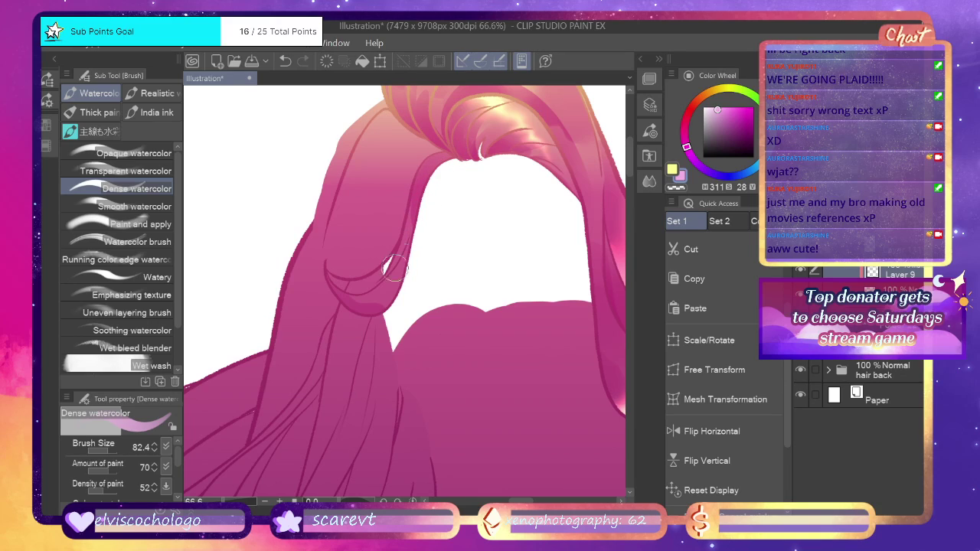
pyautogui.moveTo(344, 292); pyautogui.dragTo(388, 275)
pyautogui.click(677, 188)
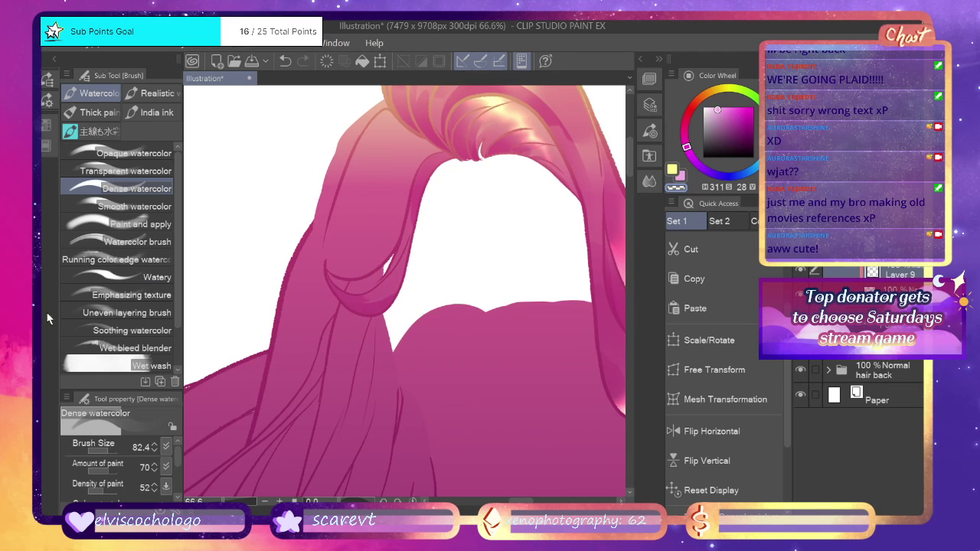
pyautogui.press('j')
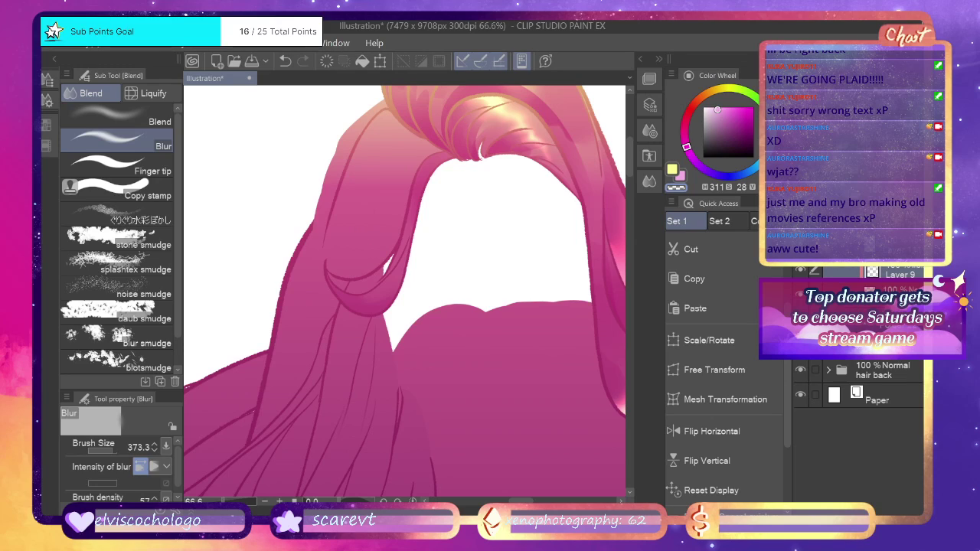
# Add a new layer and deepen the pink Dense watercolor shading along the side loop's inner edge, softening it with Blur.
pyautogui.hotkey('ctrl', 'shift', 'n')
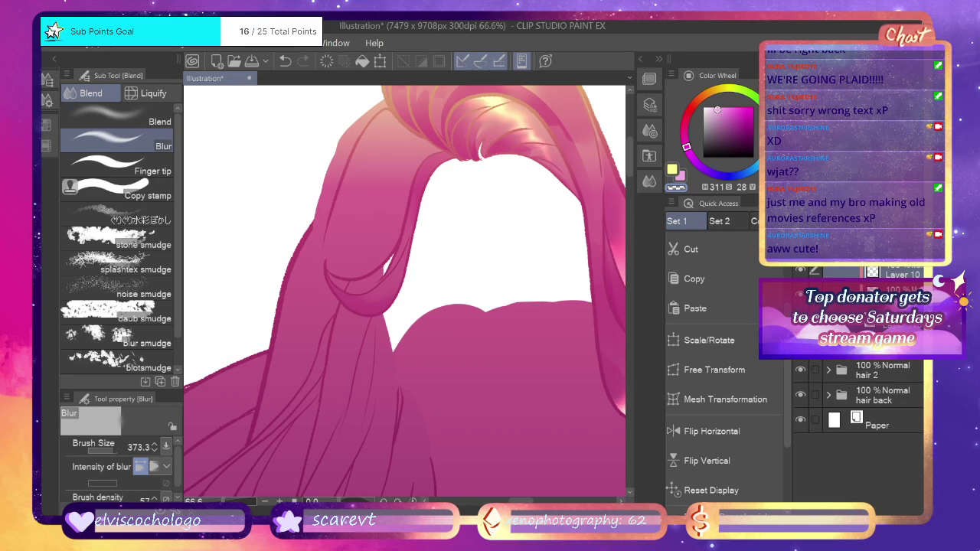
pyautogui.press('b')
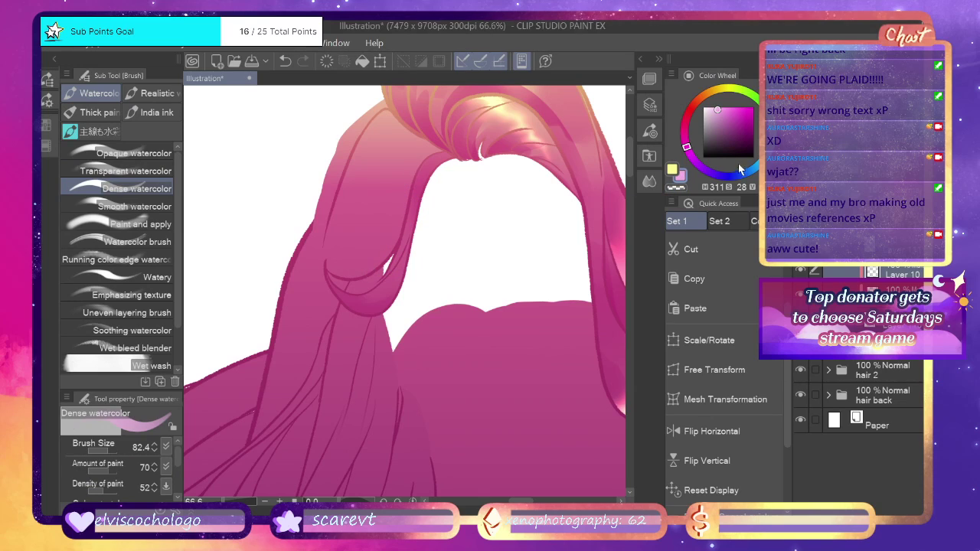
pyautogui.moveTo(398, 254)
pyautogui.mouseDown()
pyautogui.moveTo(450, 157)
pyautogui.moveTo(405, 219)
pyautogui.moveTo(397, 254)
pyautogui.mouseUp()
pyautogui.hotkey('ctrl', 'z')
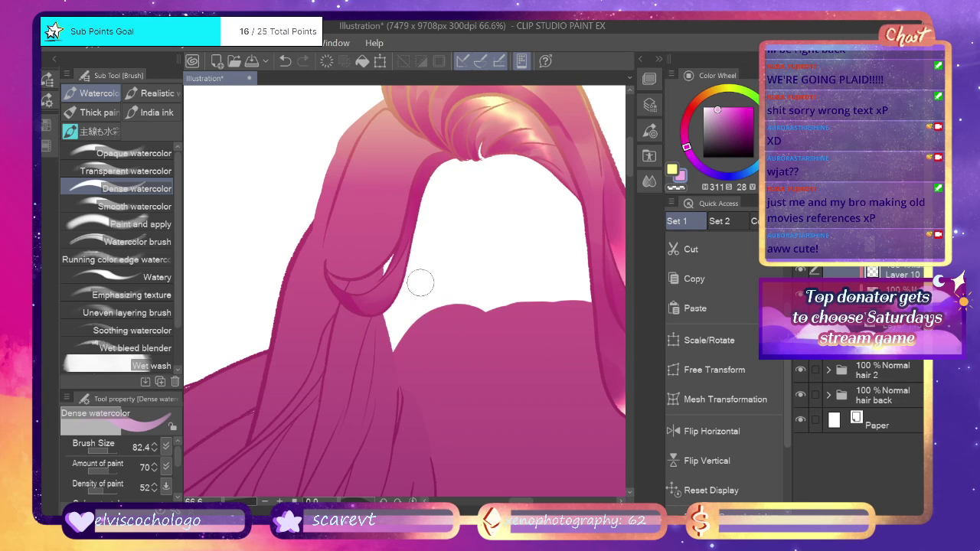
pyautogui.press('j')
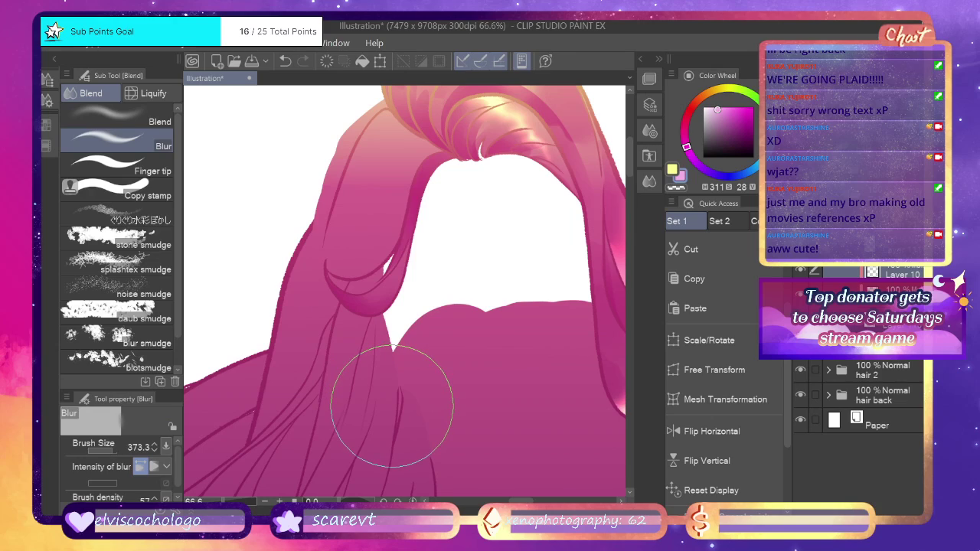
# Paint a pale yellow G-pen highlight on the loop's underside on a new layer, and shape it with transparent colour.
pyautogui.hotkey('ctrl', 'shift', 'n')
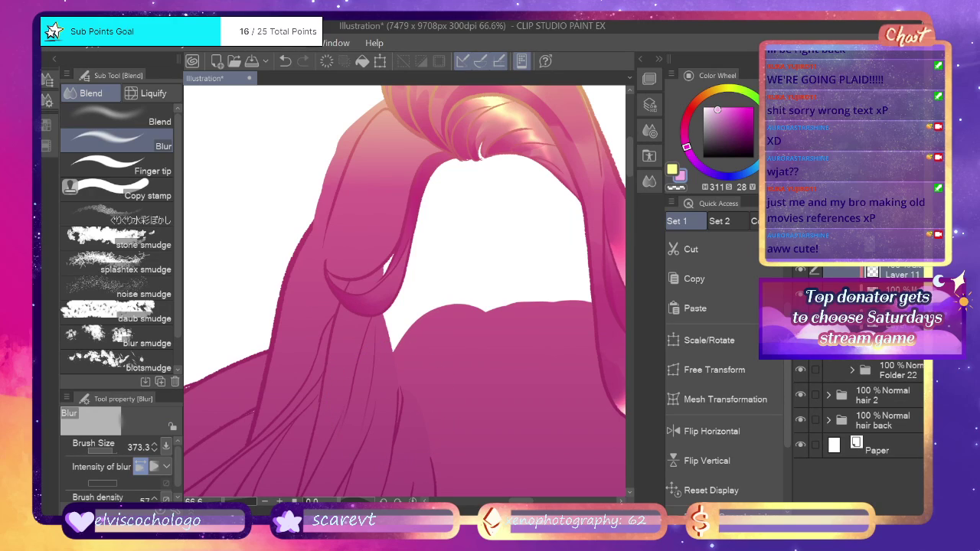
pyautogui.press('x')
pyautogui.press('b')
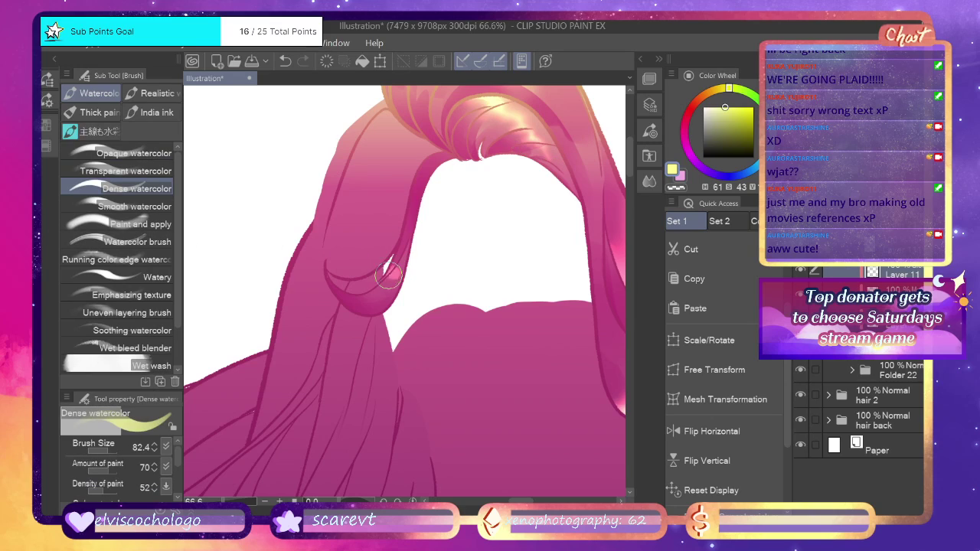
pyautogui.moveTo(388, 276)
pyautogui.mouseDown()
pyautogui.moveTo(404, 277)
pyautogui.moveTo(397, 268)
pyautogui.moveTo(392, 289)
pyautogui.mouseUp()
pyautogui.hotkey('ctrl', 'z')
pyautogui.press('p')
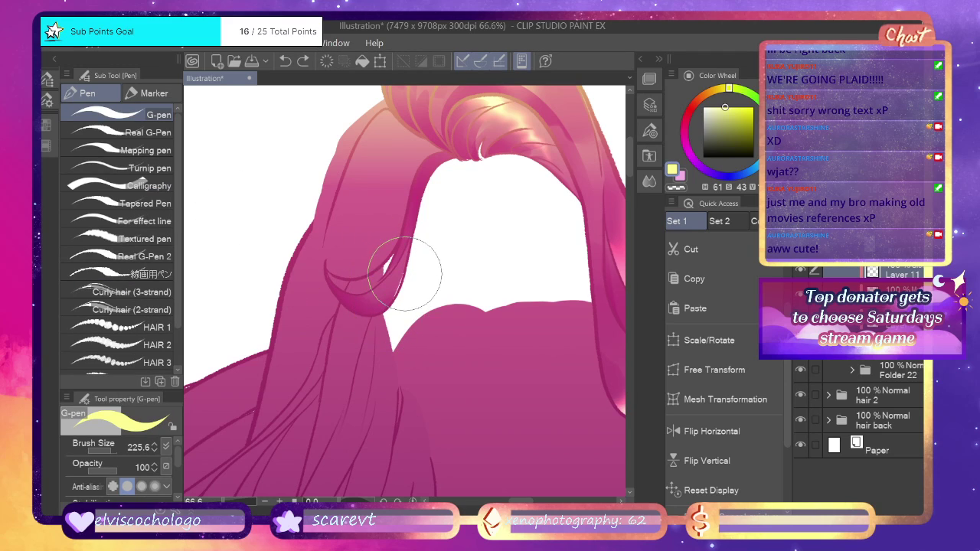
pyautogui.moveTo(390, 301); pyautogui.dragTo(409, 253)
pyautogui.moveTo(375, 284)
pyautogui.mouseDown()
pyautogui.moveTo(392, 257)
pyautogui.moveTo(389, 274)
pyautogui.mouseUp()
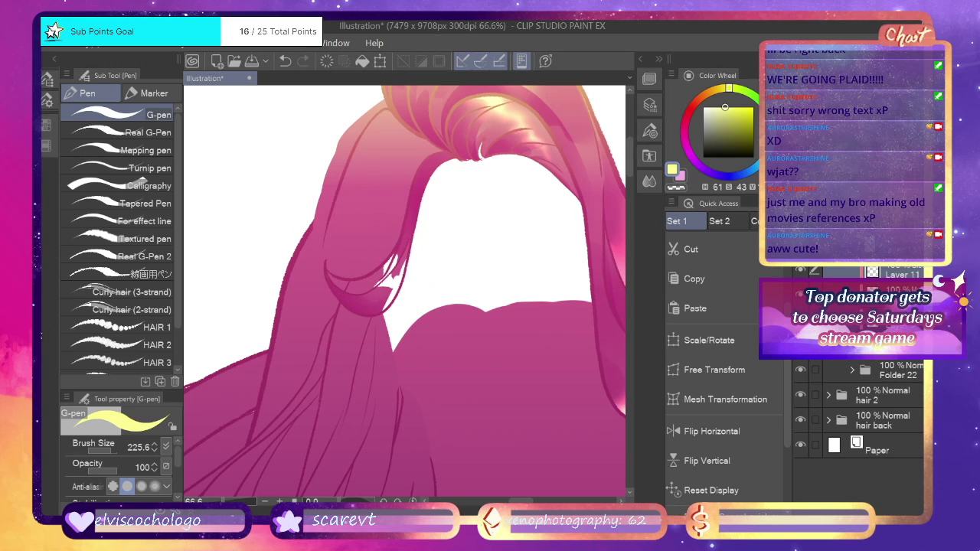
pyautogui.press('c')
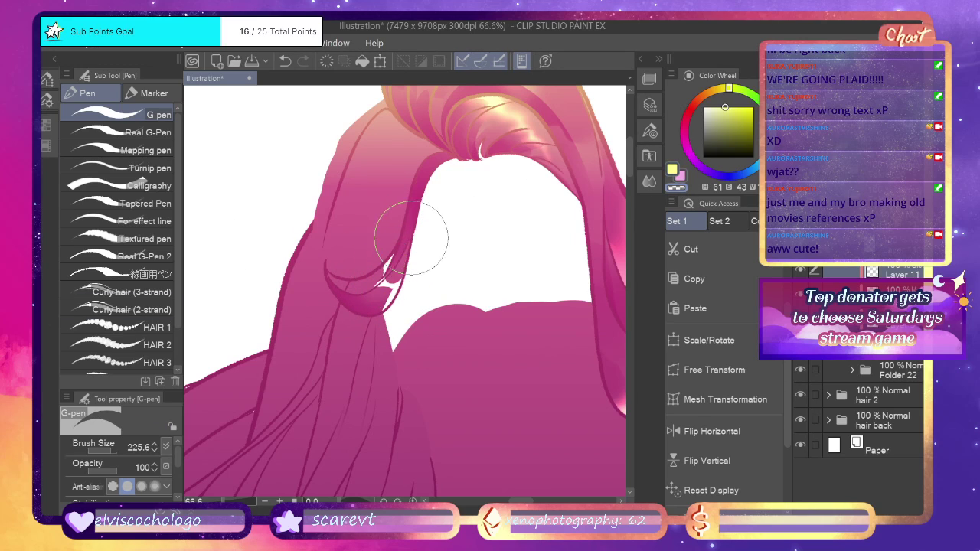
pyautogui.moveTo(394, 275); pyautogui.dragTo(406, 255)
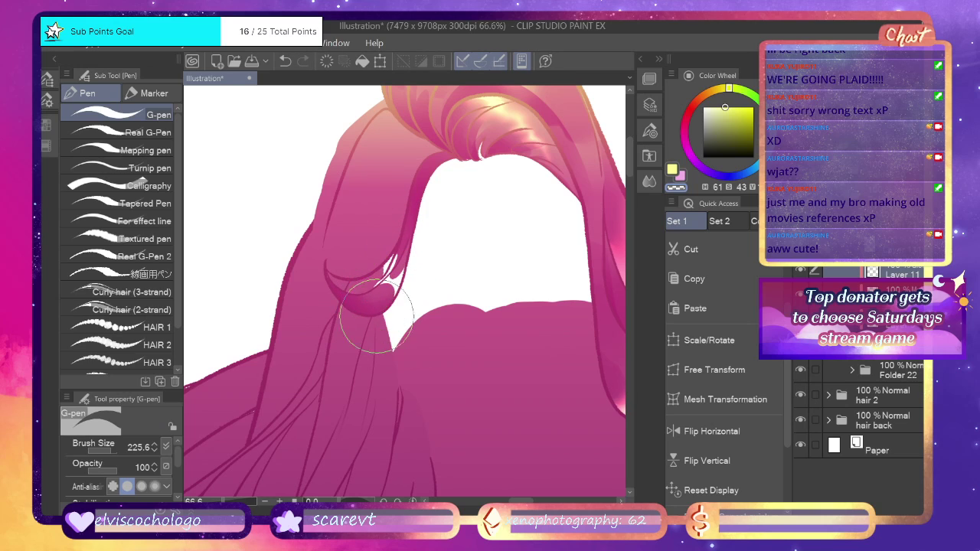
# Soften the loop's underside highlight with Blur and rework its edges with transparent Dense watercolor.
pyautogui.press('j')
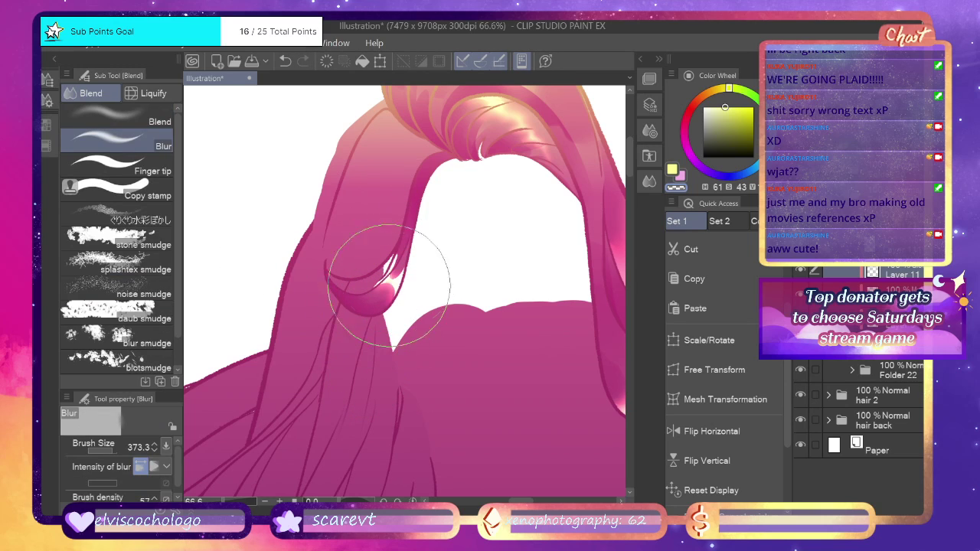
pyautogui.moveTo(389, 285)
pyautogui.mouseDown()
pyautogui.moveTo(436, 194)
pyautogui.moveTo(420, 248)
pyautogui.mouseUp()
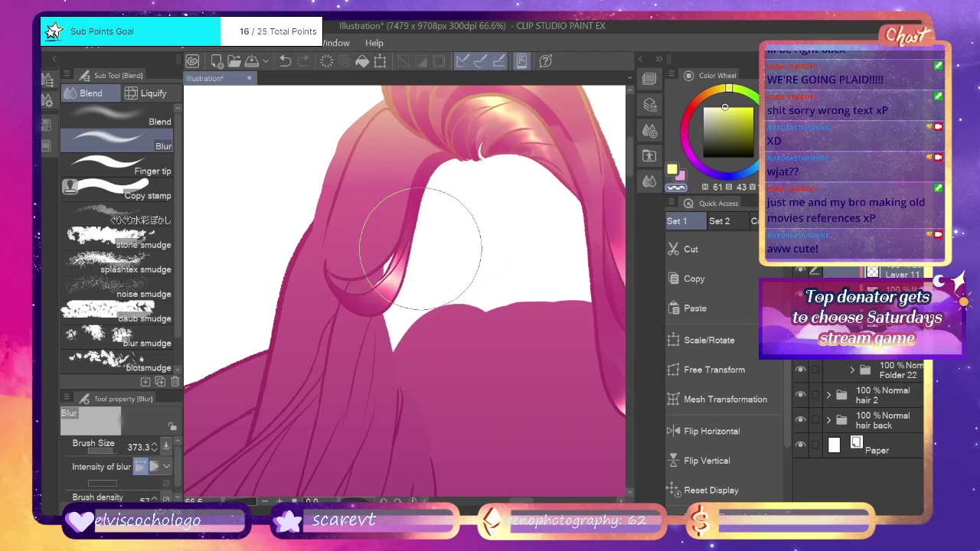
pyautogui.press('b')
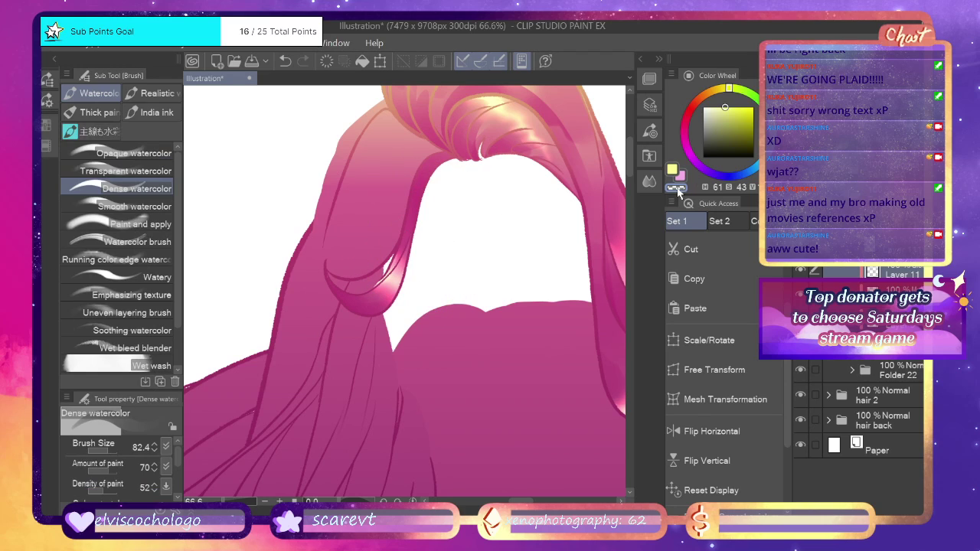
pyautogui.moveTo(400, 243)
pyautogui.mouseDown()
pyautogui.moveTo(393, 277)
pyautogui.moveTo(413, 235)
pyautogui.moveTo(393, 278)
pyautogui.moveTo(407, 251)
pyautogui.mouseUp()
pyautogui.hotkey('ctrl', 'z')
pyautogui.hotkey('ctrl', 'z')
pyautogui.press('j')
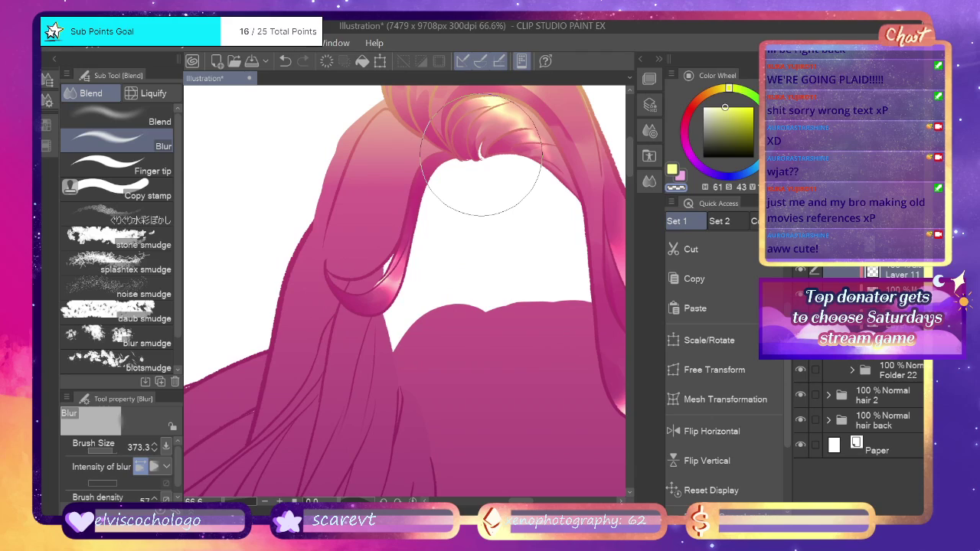
# Select the layer of the side strand's wide front section and paint pink Dense watercolor shading at its upper and lower ends.
pyautogui.scroll(-1, 858, 383)
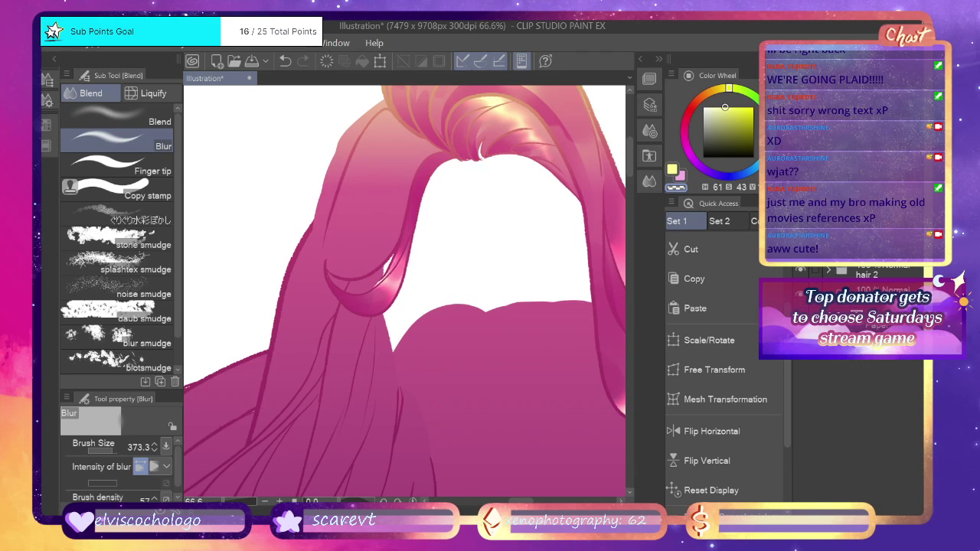
pyautogui.hotkey('ctrl', 'z')
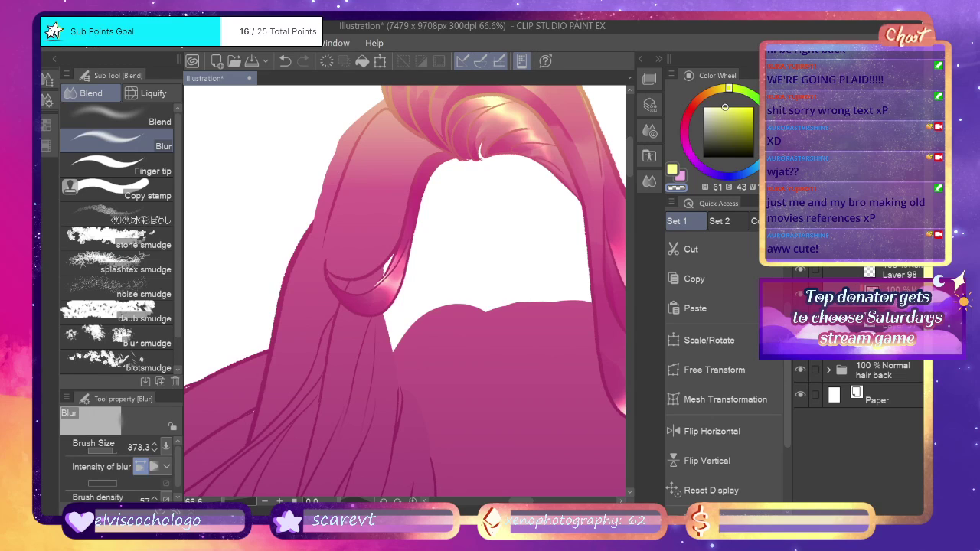
pyautogui.press('b')
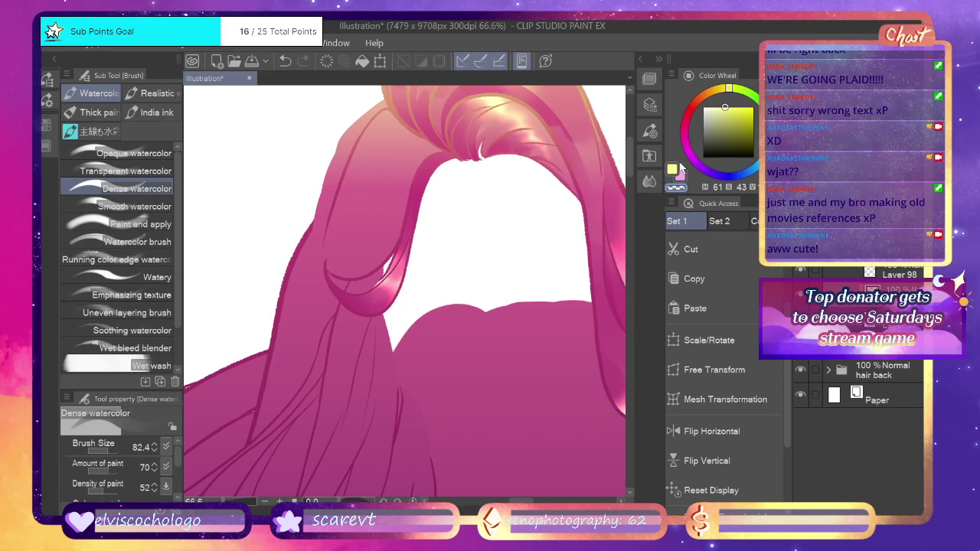
pyautogui.click(682, 176)
pyautogui.moveTo(326, 259)
pyautogui.mouseDown()
pyautogui.moveTo(350, 226)
pyautogui.moveTo(336, 303)
pyautogui.moveTo(347, 264)
pyautogui.moveTo(350, 282)
pyautogui.moveTo(341, 253)
pyautogui.moveTo(315, 275)
pyautogui.moveTo(347, 268)
pyautogui.moveTo(321, 293)
pyautogui.moveTo(340, 216)
pyautogui.moveTo(330, 314)
pyautogui.moveTo(352, 266)
pyautogui.moveTo(341, 283)
pyautogui.moveTo(358, 218)
pyautogui.moveTo(331, 311)
pyautogui.moveTo(348, 238)
pyautogui.moveTo(338, 317)
pyautogui.moveTo(365, 240)
pyautogui.moveTo(348, 283)
pyautogui.mouseUp()
pyautogui.hotkey('ctrl', 'z')
pyautogui.hotkey('ctrl', 'z')
pyautogui.moveTo(432, 150)
pyautogui.mouseDown()
pyautogui.moveTo(366, 148)
pyautogui.moveTo(410, 138)
pyautogui.moveTo(388, 119)
pyautogui.moveTo(367, 184)
pyautogui.moveTo(402, 120)
pyautogui.moveTo(370, 131)
pyautogui.moveTo(378, 173)
pyautogui.moveTo(419, 131)
pyautogui.moveTo(389, 142)
pyautogui.moveTo(438, 140)
pyautogui.moveTo(404, 234)
pyautogui.moveTo(432, 157)
pyautogui.mouseUp()
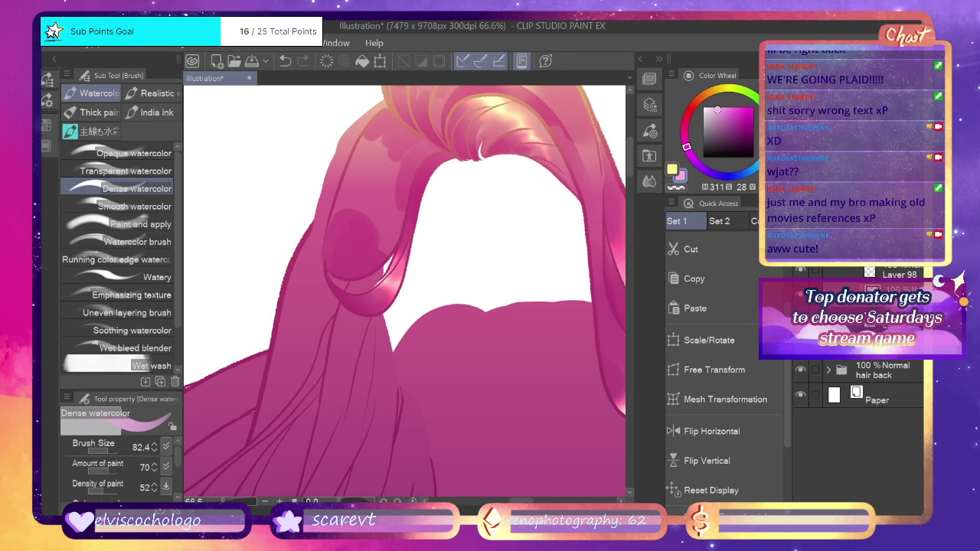
# Smudge the front section's upper pink shading into streaks along the hair flow with the Finger tip tool.
pyautogui.press('j')
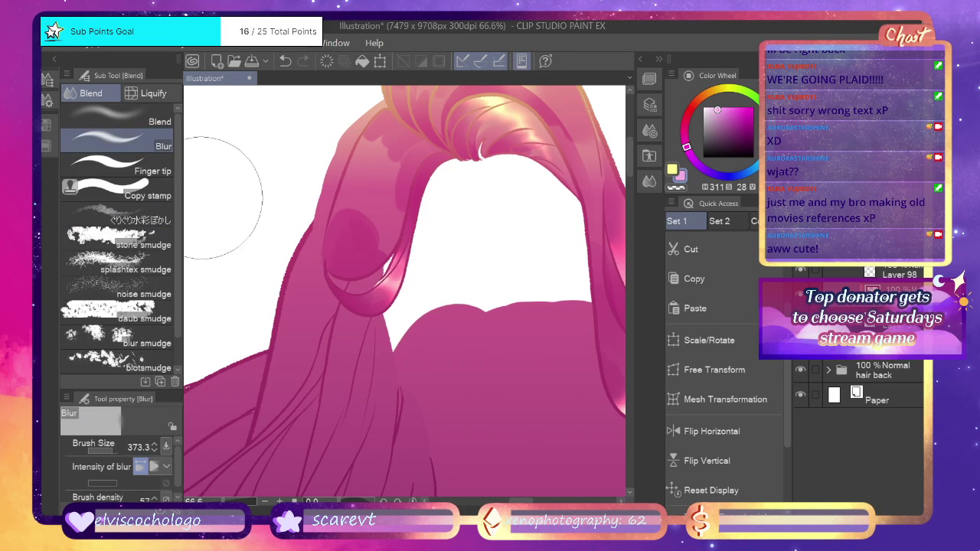
pyautogui.click(154, 174)
pyautogui.moveTo(396, 115)
pyautogui.mouseDown()
pyautogui.moveTo(345, 209)
pyautogui.moveTo(386, 120)
pyautogui.moveTo(347, 182)
pyautogui.moveTo(361, 155)
pyautogui.moveTo(397, 125)
pyautogui.moveTo(359, 179)
pyautogui.mouseUp()
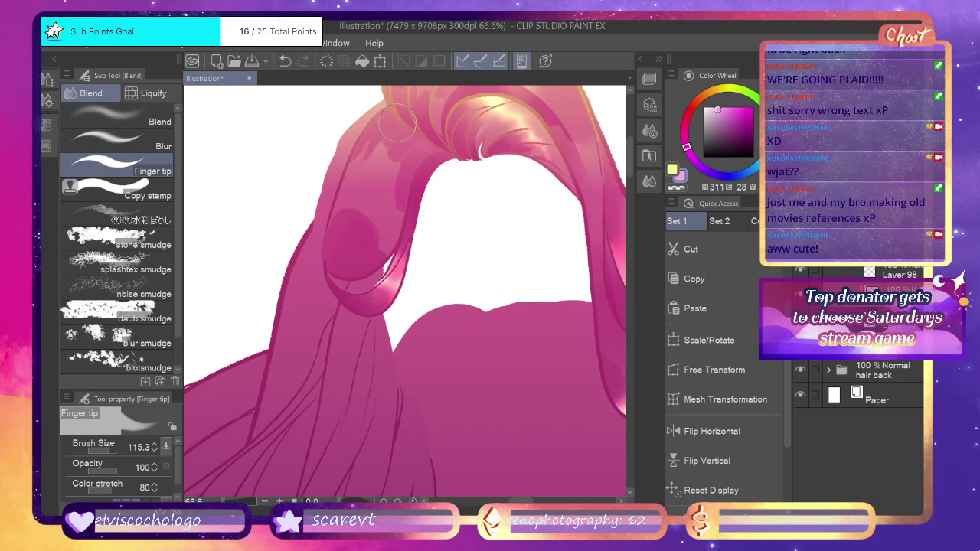
pyautogui.moveTo(398, 123); pyautogui.dragTo(355, 185)
pyautogui.hotkey('ctrl', 'z')
pyautogui.hotkey('ctrl', 'z')
pyautogui.moveTo(390, 132)
pyautogui.mouseDown()
pyautogui.moveTo(358, 172)
pyautogui.moveTo(397, 129)
pyautogui.moveTo(383, 155)
pyautogui.moveTo(407, 132)
pyautogui.moveTo(397, 148)
pyautogui.moveTo(415, 142)
pyautogui.moveTo(394, 224)
pyautogui.mouseUp()
pyautogui.moveTo(404, 175); pyautogui.dragTo(375, 271)
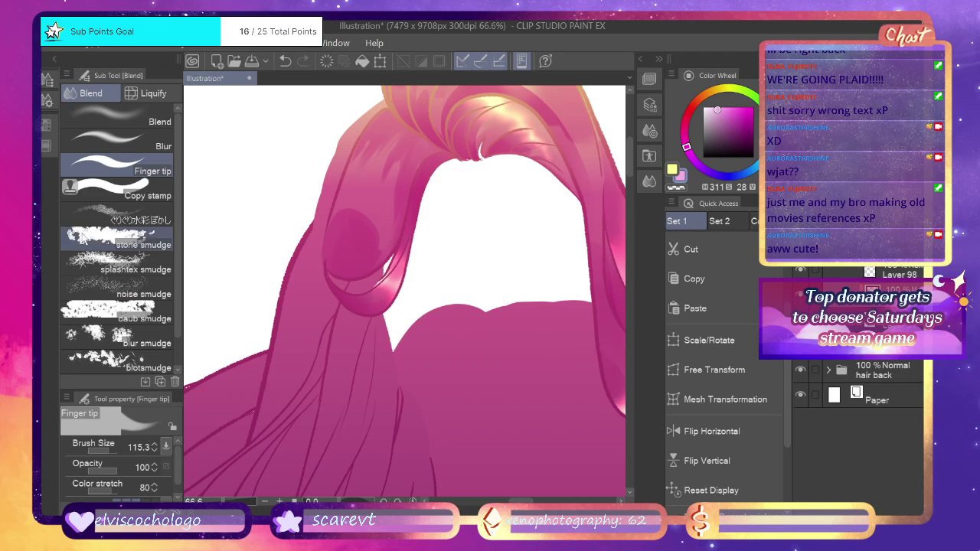
# Fade the front section's shading with the transparent Soft airbrush, and try pink airbrush shading at its lower curve on a new layer.
pyautogui.press('b')
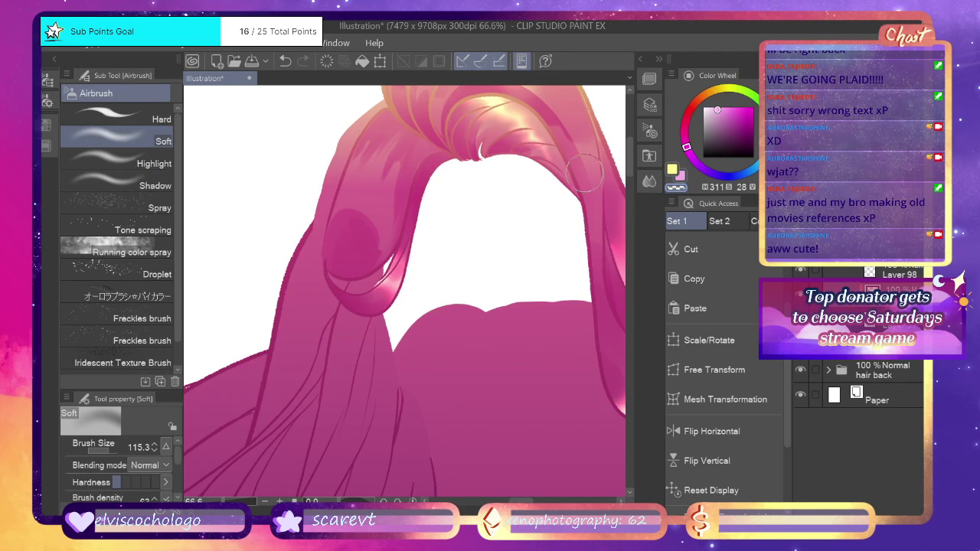
pyautogui.moveTo(349, 211)
pyautogui.mouseDown()
pyautogui.moveTo(369, 255)
pyautogui.moveTo(356, 197)
pyautogui.mouseUp()
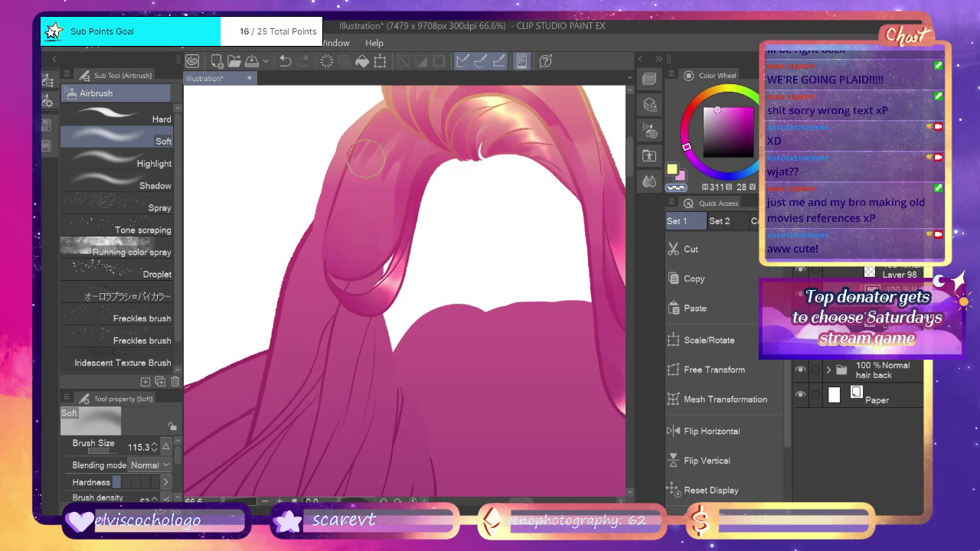
pyautogui.hotkey('ctrl', 'shift', 'n')
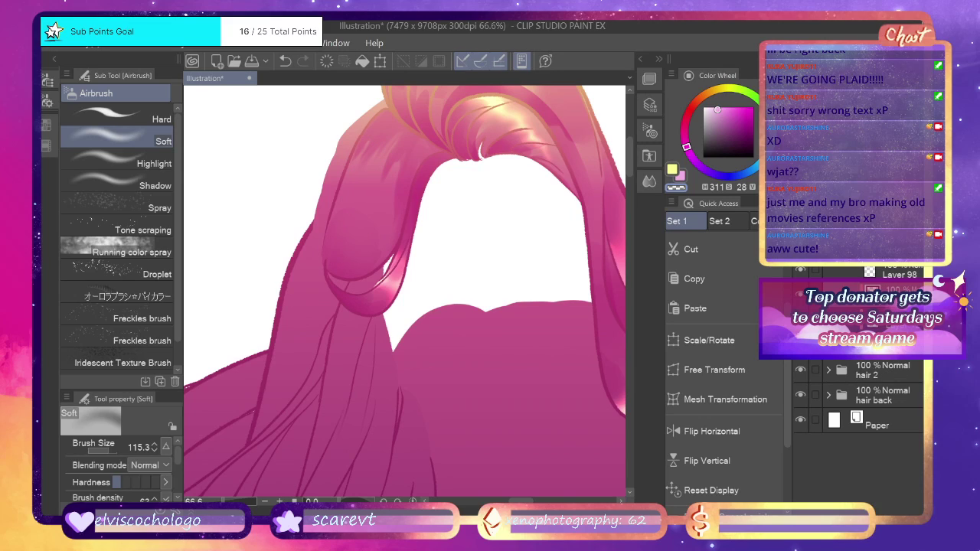
pyautogui.click(682, 177)
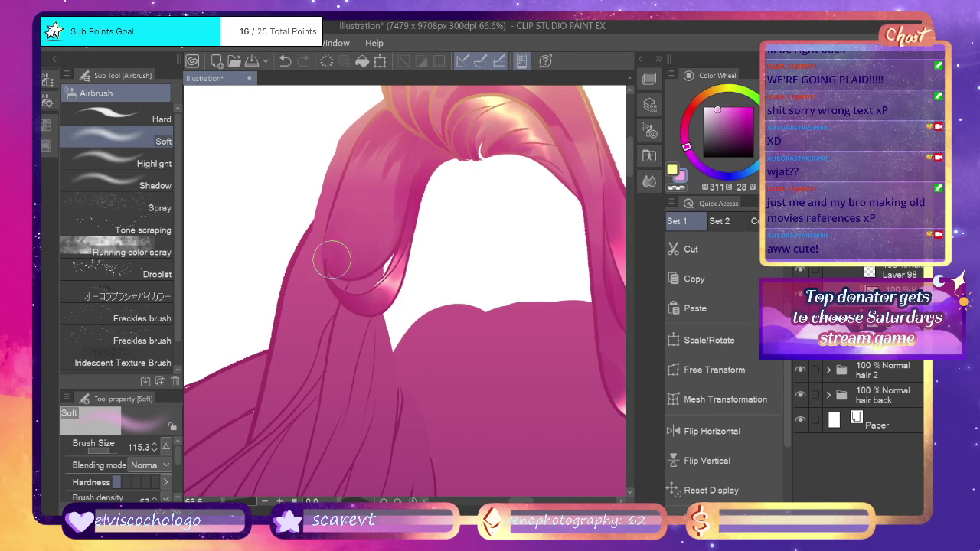
pyautogui.hotkey('ctrl', 'z')
# Add a new layer and paint a pale yellow Dense watercolor highlight band across the middle of the strand's front section.
pyautogui.hotkey('ctrl', 'shift', 'n')
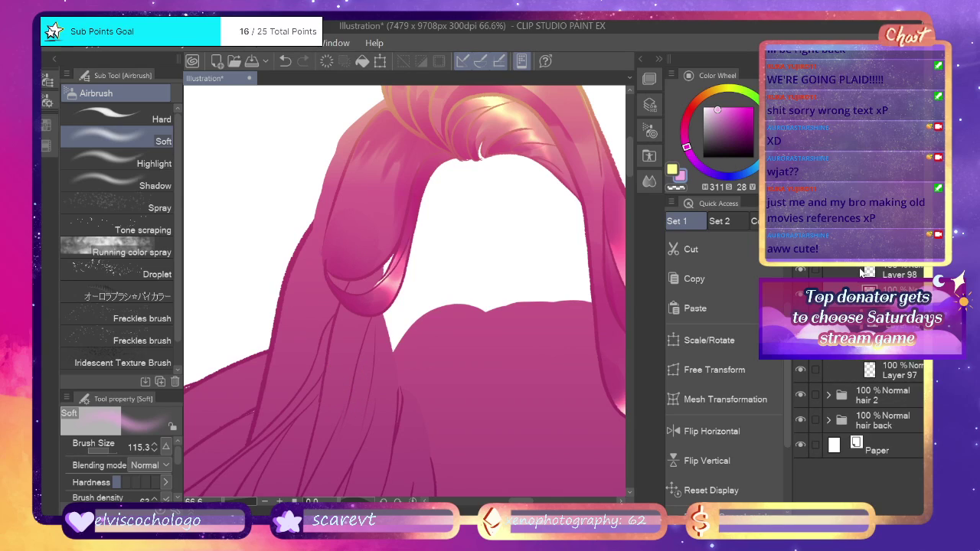
pyautogui.click(672, 168)
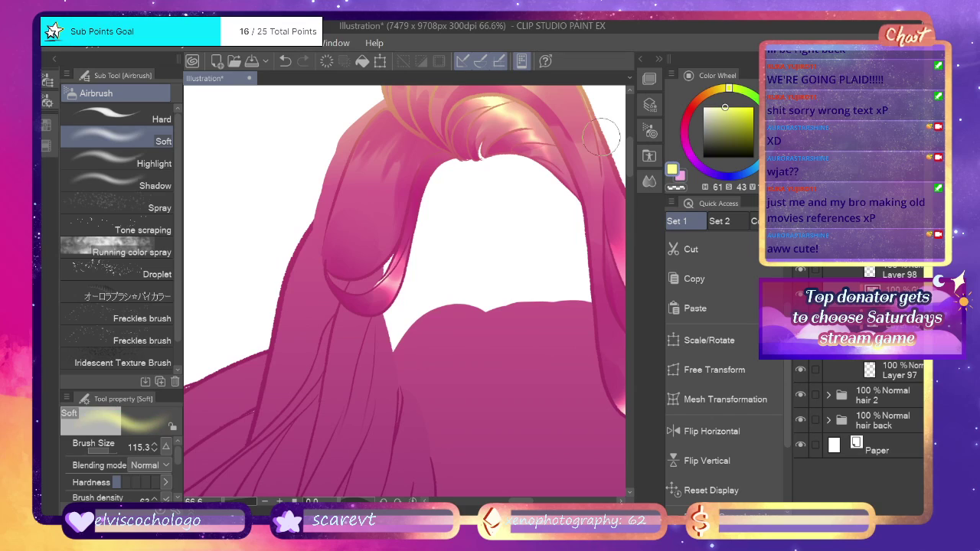
pyautogui.press('b')
pyautogui.moveTo(362, 162); pyautogui.dragTo(342, 197)
pyautogui.hotkey('ctrl', 'z')
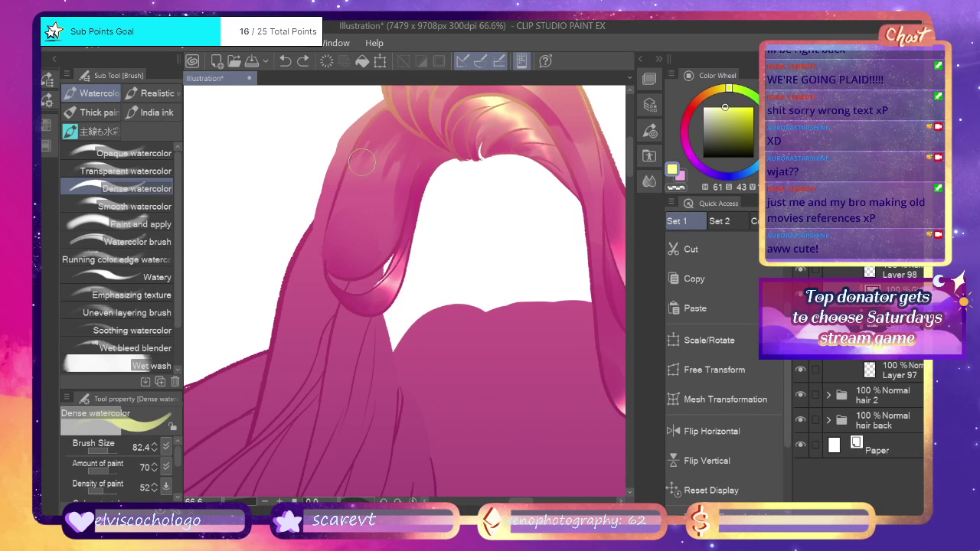
pyautogui.moveTo(362, 161)
pyautogui.mouseDown()
pyautogui.moveTo(345, 198)
pyautogui.moveTo(375, 192)
pyautogui.moveTo(367, 216)
pyautogui.moveTo(398, 209)
pyautogui.mouseUp()
pyautogui.moveTo(381, 267); pyautogui.dragTo(410, 201)
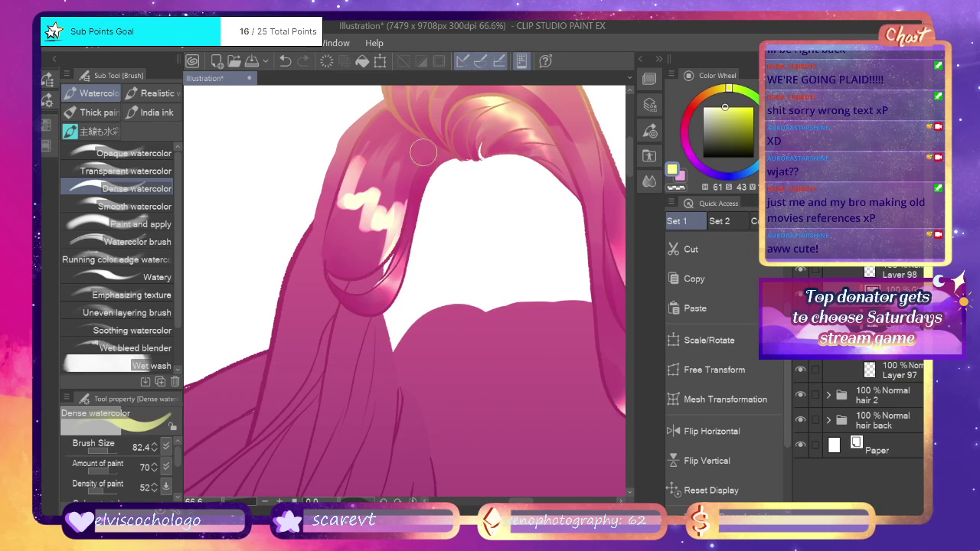
# Carve the highlight band's upper and lower edges into rounded points with transparent Dense watercolor.
pyautogui.click(679, 189)
pyautogui.moveTo(376, 254)
pyautogui.mouseDown()
pyautogui.moveTo(356, 281)
pyautogui.moveTo(365, 253)
pyautogui.moveTo(339, 217)
pyautogui.mouseUp()
pyautogui.moveTo(361, 169)
pyautogui.mouseDown()
pyautogui.moveTo(409, 143)
pyautogui.moveTo(377, 184)
pyautogui.moveTo(375, 164)
pyautogui.moveTo(359, 195)
pyautogui.moveTo(396, 149)
pyautogui.moveTo(384, 212)
pyautogui.moveTo(424, 151)
pyautogui.mouseUp()
pyautogui.hotkey('ctrl', 'z')
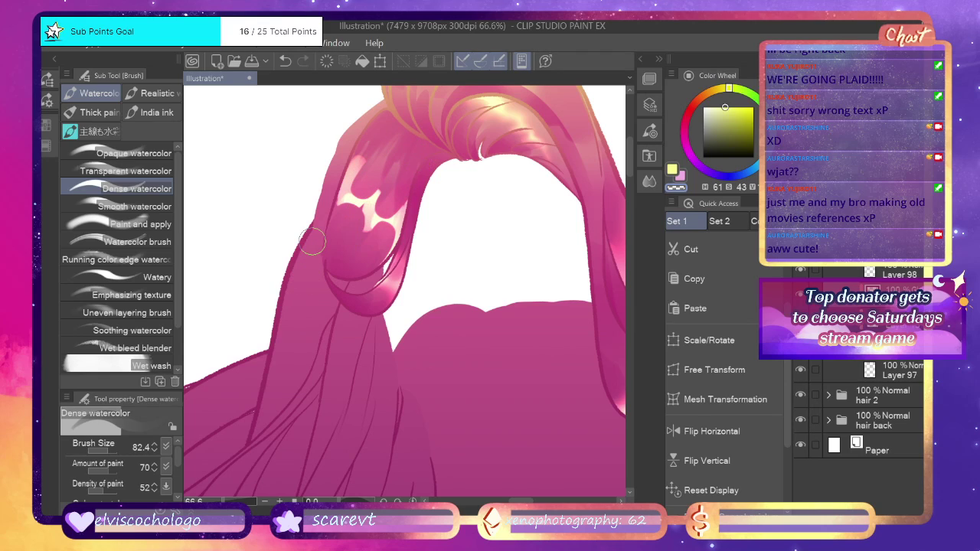
# Try softening the carved highlight band with Finger tip and wide Blur strokes, and undo them.
pyautogui.press('j')
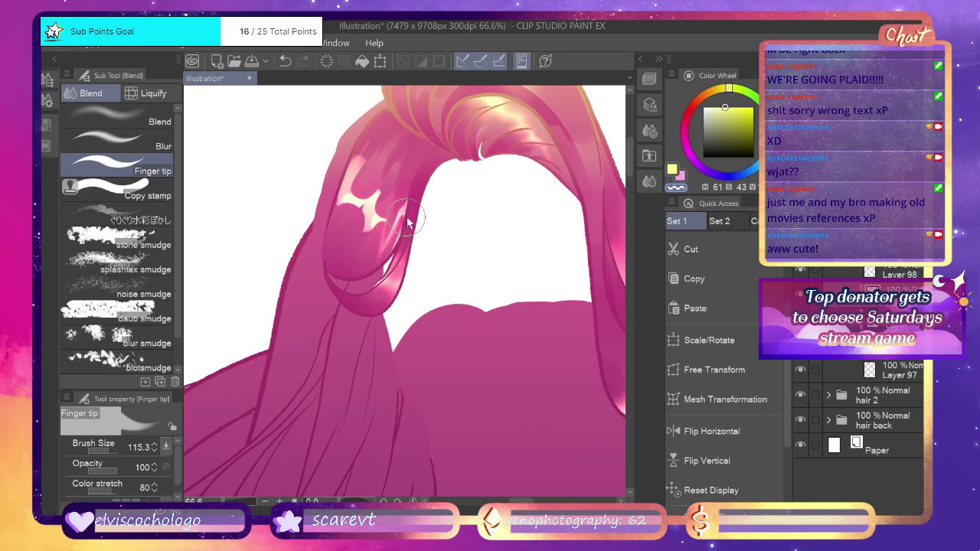
pyautogui.click(158, 168)
pyautogui.click(157, 144)
pyautogui.moveTo(383, 201)
pyautogui.mouseDown()
pyautogui.moveTo(396, 230)
pyautogui.moveTo(354, 273)
pyautogui.moveTo(322, 183)
pyautogui.moveTo(405, 116)
pyautogui.moveTo(393, 106)
pyautogui.moveTo(410, 119)
pyautogui.moveTo(356, 192)
pyautogui.moveTo(417, 113)
pyautogui.moveTo(376, 139)
pyautogui.moveTo(409, 107)
pyautogui.mouseUp()
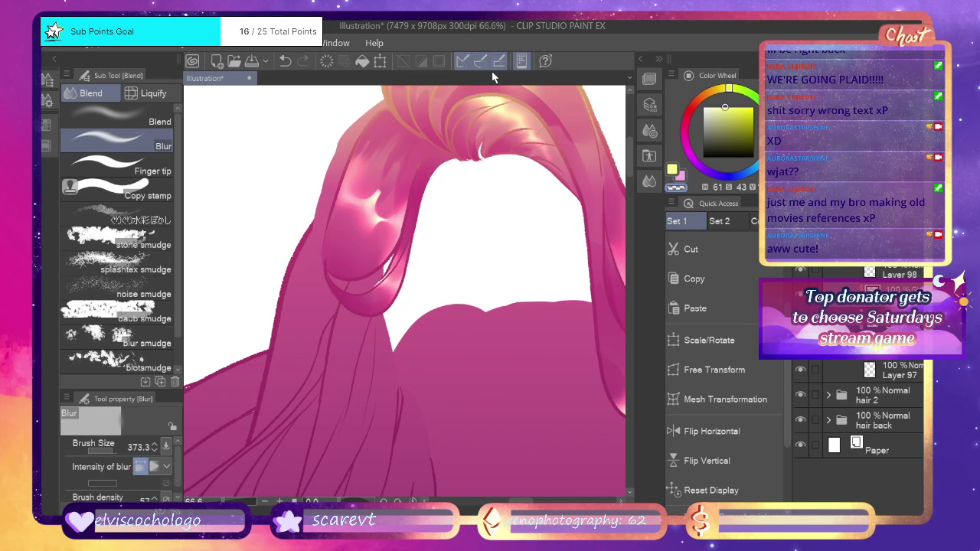
pyautogui.hotkey('ctrl', 'z')
pyautogui.hotkey('ctrl', 'z')
pyautogui.hotkey('ctrl', 'z')
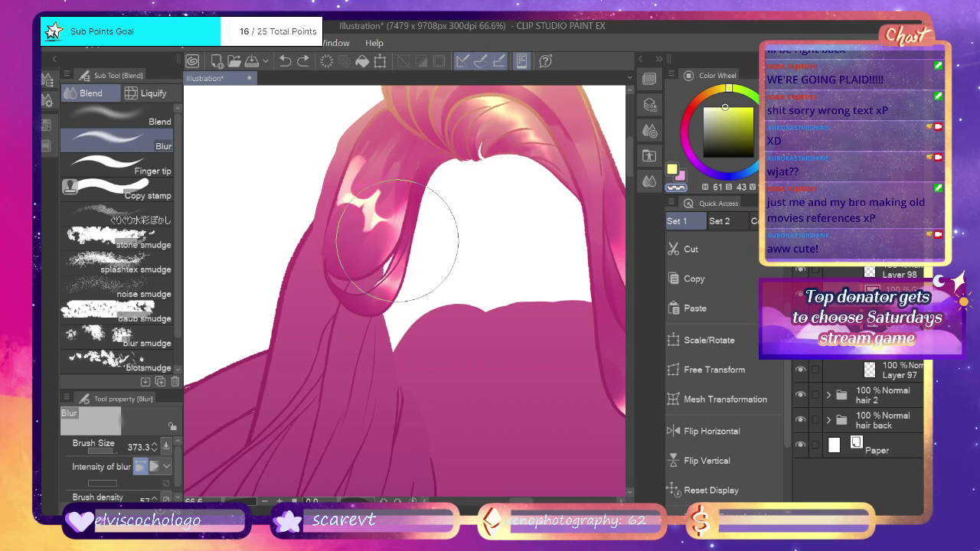
# Try blurring the highlight band again and reworking its outer edge with transparent Dense watercolor.
pyautogui.moveTo(397, 241)
pyautogui.mouseDown()
pyautogui.moveTo(413, 213)
pyautogui.moveTo(403, 201)
pyautogui.mouseUp()
pyautogui.moveTo(385, 174); pyautogui.dragTo(359, 187)
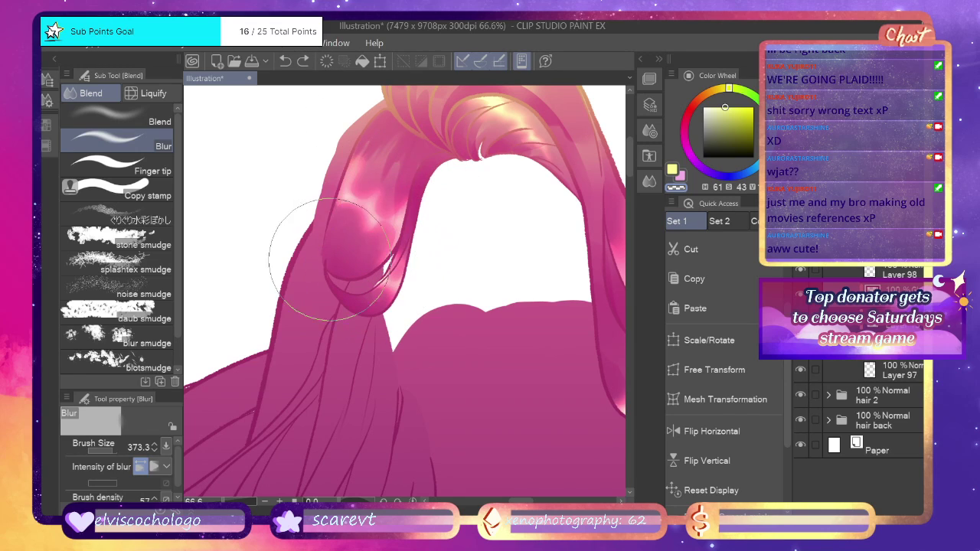
pyautogui.click(39, 228)
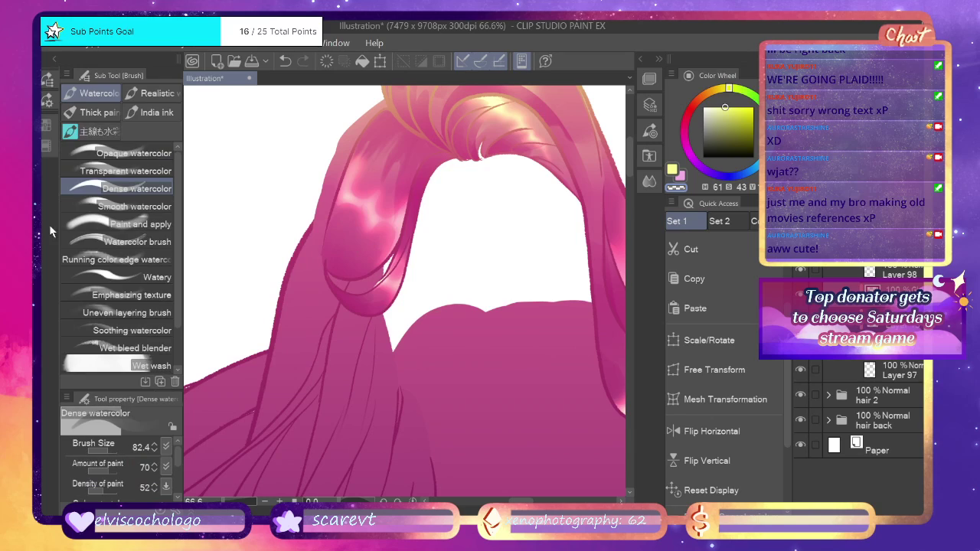
pyautogui.moveTo(351, 169); pyautogui.dragTo(332, 217)
pyautogui.hotkey('ctrl', 'z')
# Try brightening the highlight by duplicating its layer, merging the copy down and blurring its edges.
pyautogui.click(694, 280)
pyautogui.click(703, 307)
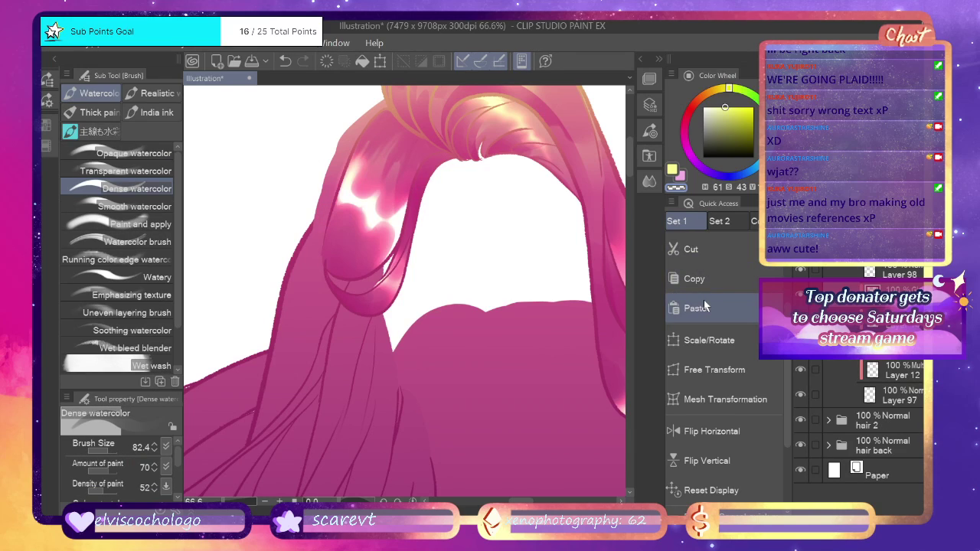
pyautogui.press('j')
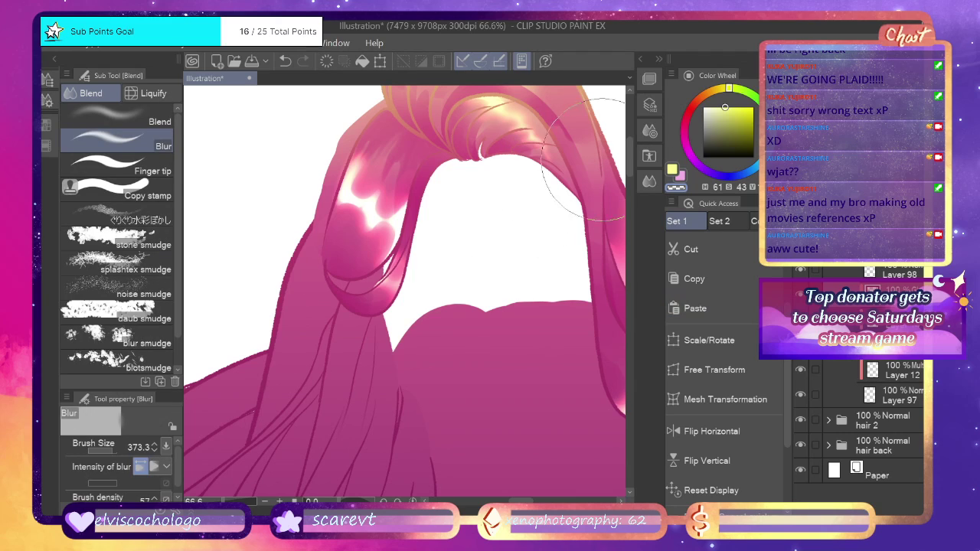
pyautogui.moveTo(401, 193)
pyautogui.mouseDown()
pyautogui.moveTo(360, 265)
pyautogui.moveTo(382, 178)
pyautogui.moveTo(368, 165)
pyautogui.moveTo(329, 294)
pyautogui.mouseUp()
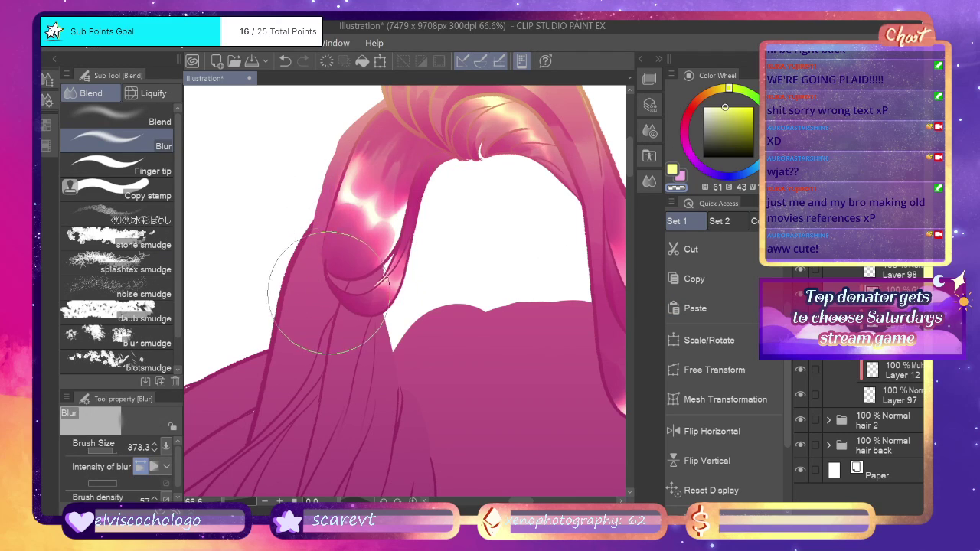
pyautogui.moveTo(222, 501); pyautogui.dragTo(213, 499)
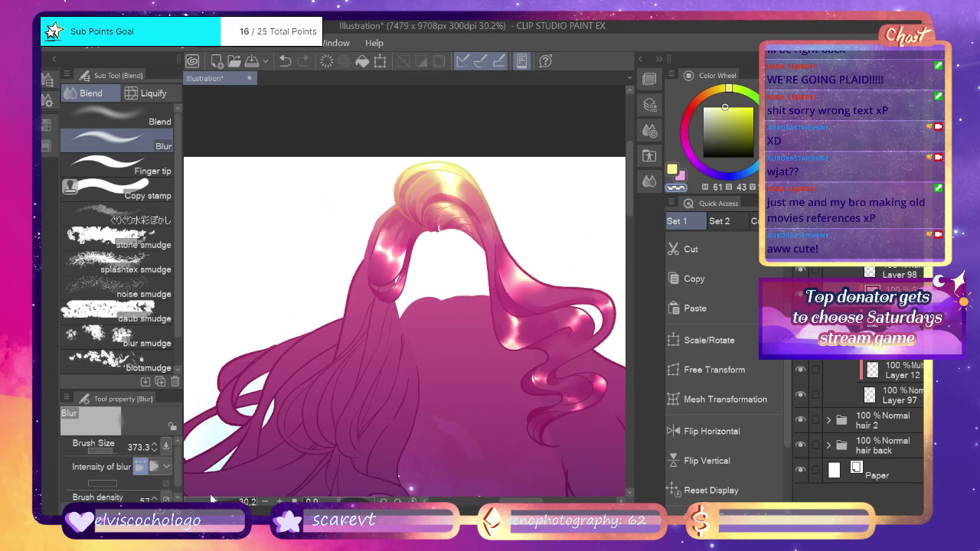
pyautogui.scroll(4, 429, 306)
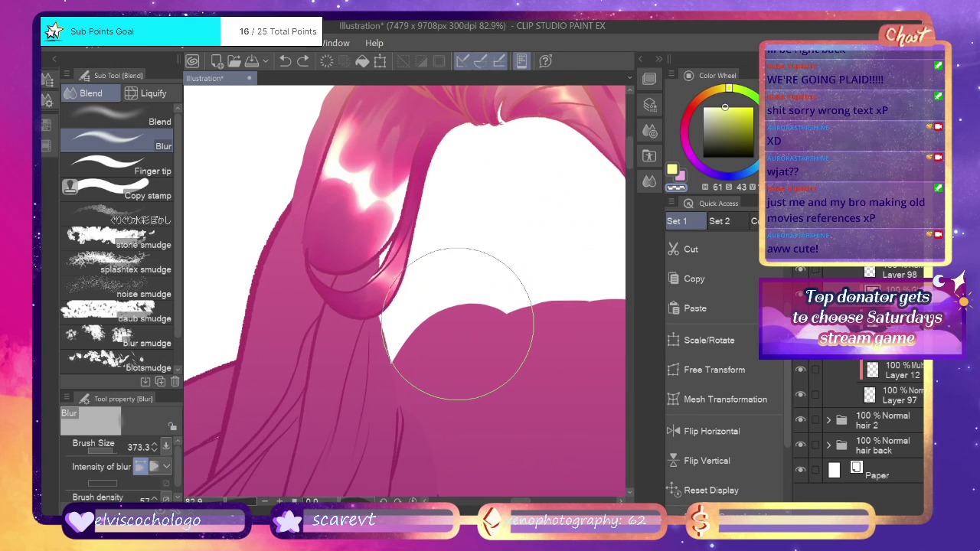
pyautogui.hotkey('ctrl', 'y')
pyautogui.hotkey('ctrl', 'z')
pyautogui.hotkey('ctrl', 'y')
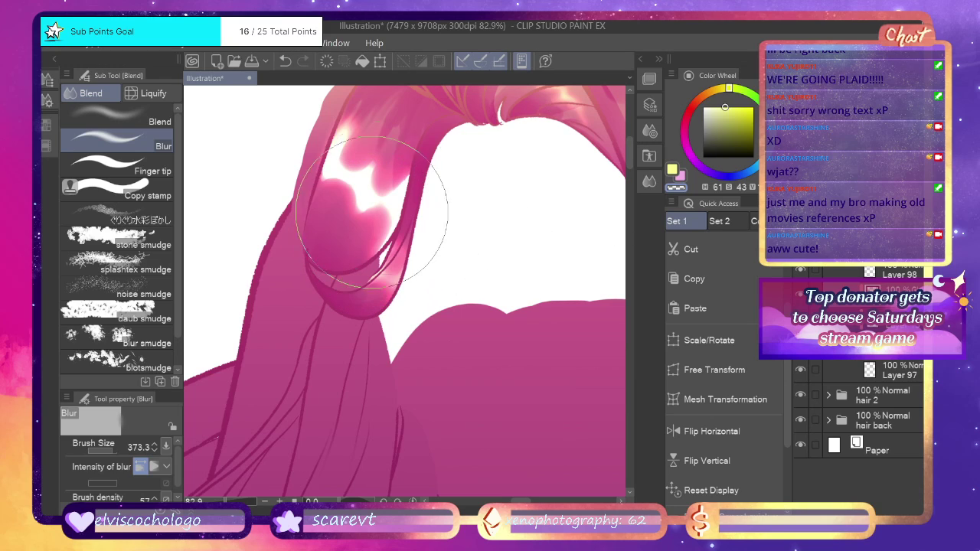
# Try fading the merged highlight with Blur and transparent strokes, and undo back to the single sharp highlight.
pyautogui.moveTo(372, 212)
pyautogui.mouseDown()
pyautogui.moveTo(360, 215)
pyautogui.moveTo(365, 250)
pyautogui.mouseUp()
pyautogui.hotkey('ctrl', 'z')
pyautogui.click(43, 233)
pyautogui.moveTo(374, 179)
pyautogui.mouseDown()
pyautogui.moveTo(383, 163)
pyautogui.moveTo(361, 208)
pyautogui.moveTo(386, 230)
pyautogui.mouseUp()
pyautogui.hotkey('ctrl', 'z')
pyautogui.moveTo(411, 195)
pyautogui.mouseDown()
pyautogui.moveTo(386, 229)
pyautogui.moveTo(437, 148)
pyautogui.moveTo(376, 181)
pyautogui.moveTo(344, 224)
pyautogui.moveTo(341, 142)
pyautogui.mouseUp()
pyautogui.hotkey('ctrl', 'z')
pyautogui.hotkey('ctrl', 'z')
pyautogui.hotkey('ctrl', 'z')
pyautogui.hotkey('ctrl', 'z')
pyautogui.hotkey('ctrl', 'z')
pyautogui.hotkey('ctrl', 'z')
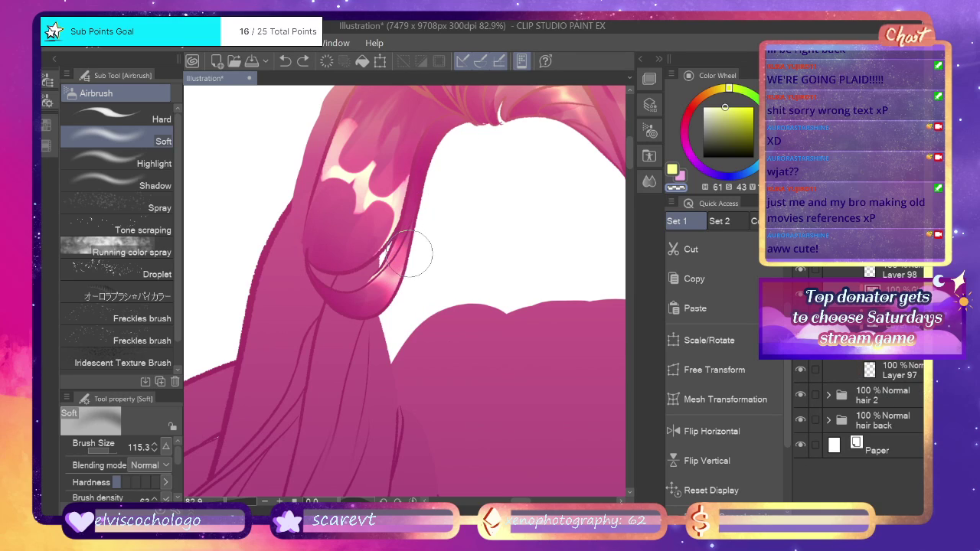
# Try duplicating the sharp highlight's layer, merging the copy down and fading it with the transparent Soft airbrush.
pyautogui.click(723, 278)
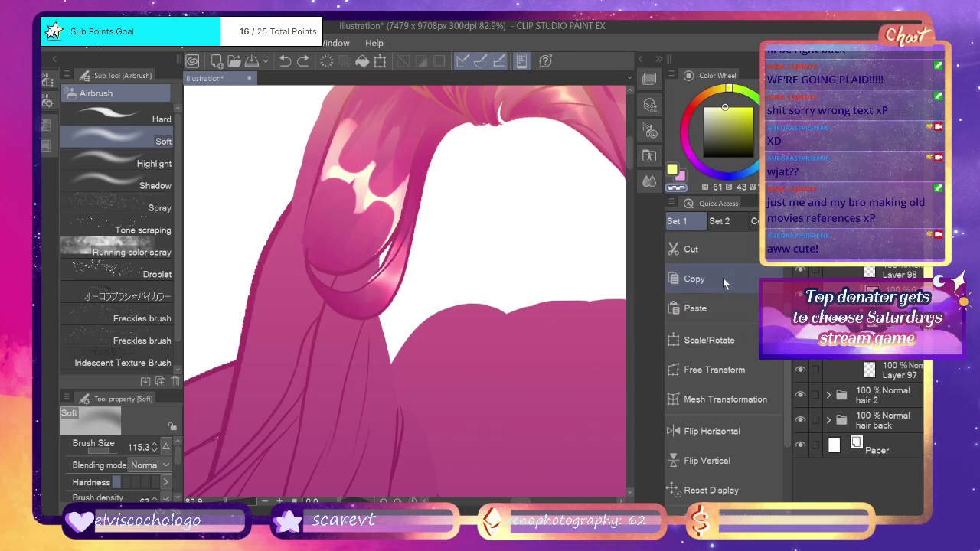
pyautogui.click(713, 308)
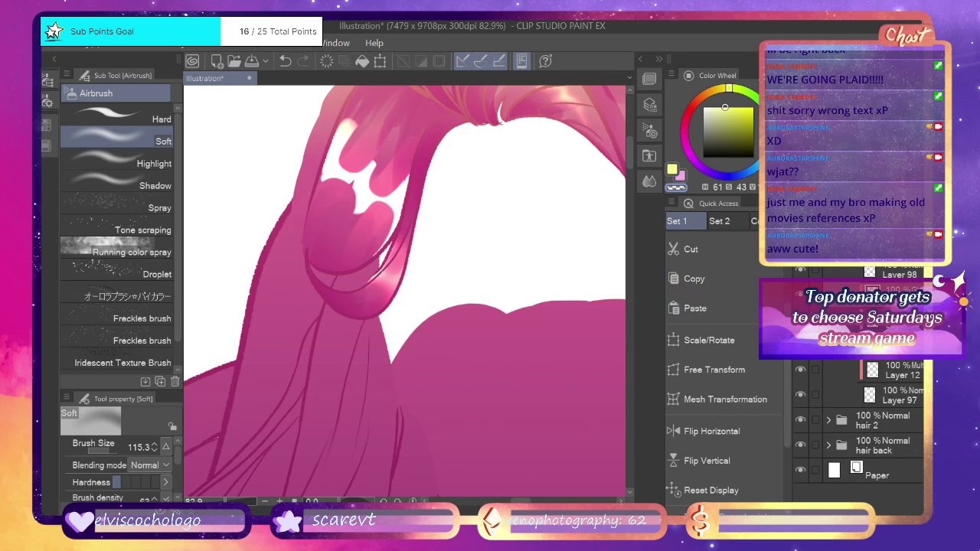
pyautogui.hotkey('ctrl', 'e')
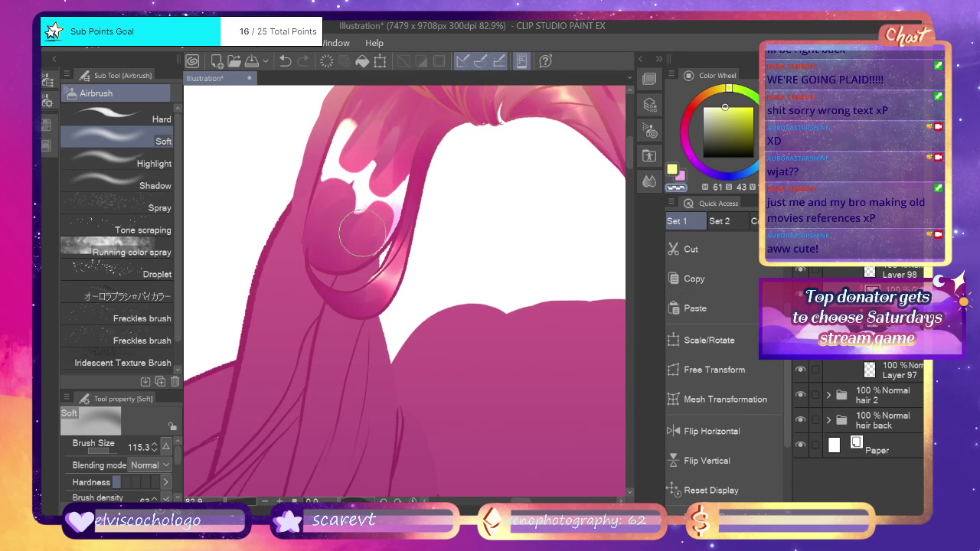
pyautogui.hotkey('ctrl', 'z')
# Try blurring the lower edge of the merged highlight, and undo back to its state before duplication.
pyautogui.click(35, 230)
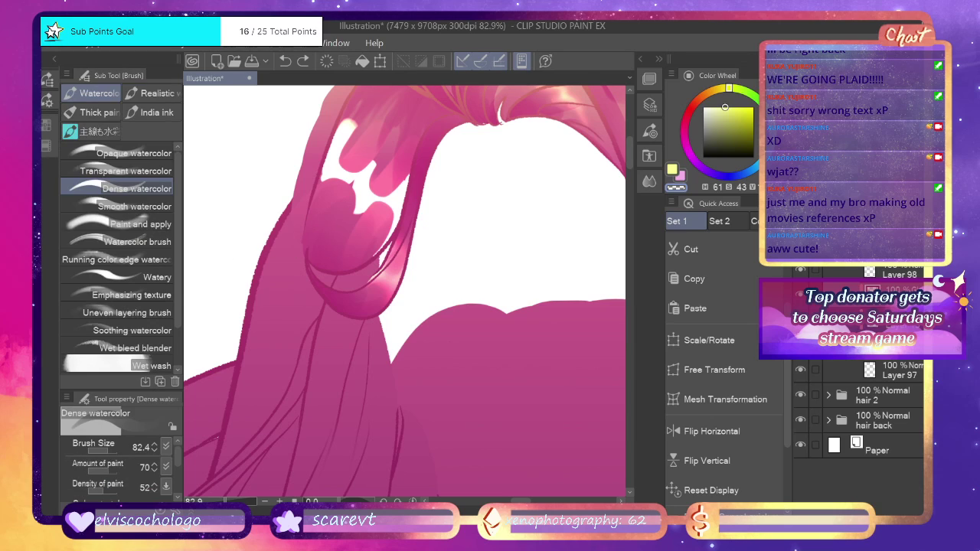
pyautogui.click(36, 248)
pyautogui.click(37, 299)
pyautogui.moveTo(395, 203)
pyautogui.mouseDown()
pyautogui.moveTo(341, 265)
pyautogui.moveTo(357, 197)
pyautogui.moveTo(339, 234)
pyautogui.moveTo(334, 177)
pyautogui.moveTo(323, 293)
pyautogui.moveTo(376, 114)
pyautogui.moveTo(342, 165)
pyautogui.moveTo(343, 134)
pyautogui.moveTo(349, 175)
pyautogui.moveTo(409, 116)
pyautogui.moveTo(384, 191)
pyautogui.moveTo(435, 130)
pyautogui.moveTo(351, 220)
pyautogui.moveTo(360, 182)
pyautogui.moveTo(330, 293)
pyautogui.moveTo(356, 246)
pyautogui.moveTo(381, 236)
pyautogui.moveTo(376, 254)
pyautogui.moveTo(399, 164)
pyautogui.moveTo(350, 237)
pyautogui.moveTo(377, 167)
pyautogui.moveTo(370, 254)
pyautogui.moveTo(417, 232)
pyautogui.moveTo(418, 242)
pyautogui.moveTo(425, 213)
pyautogui.mouseUp()
pyautogui.hotkey('ctrl', 'z')
pyautogui.hotkey('ctrl', 'z')
pyautogui.hotkey('ctrl', 'z')
pyautogui.hotkey('ctrl', 'z')
pyautogui.hotkey('ctrl', 'z')
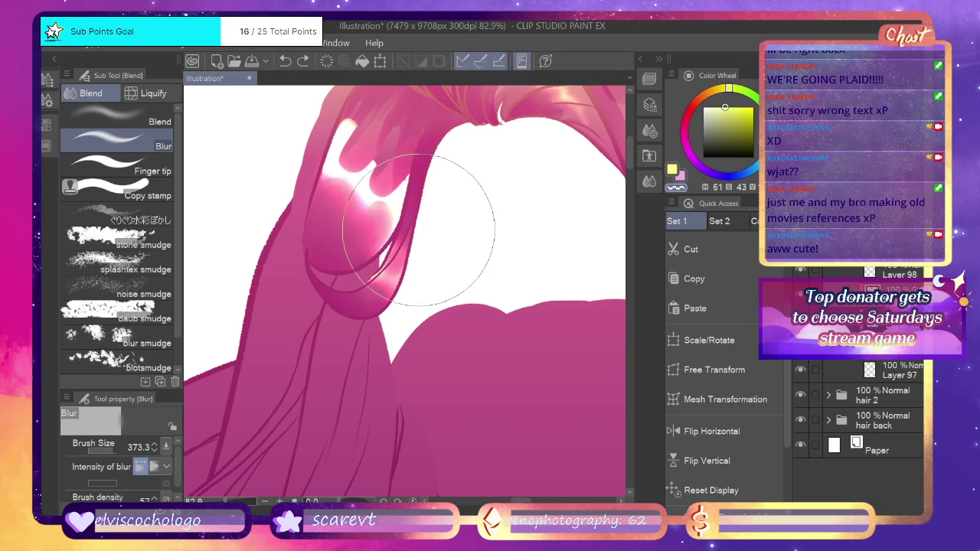
pyautogui.hotkey('ctrl', 'z')
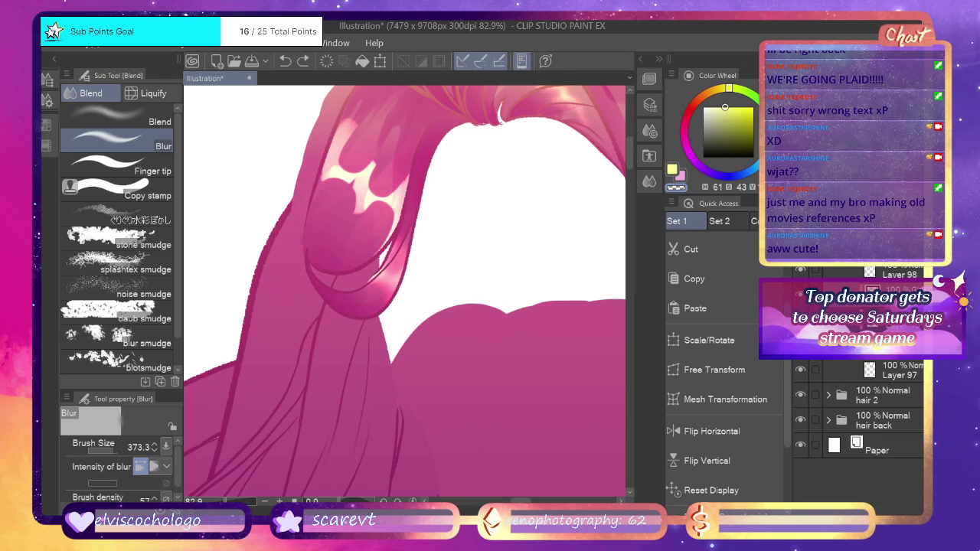
# Duplicate the highlight, merge the copy down and soften the whole band with wide Blur strokes.
pyautogui.click(835, 223)
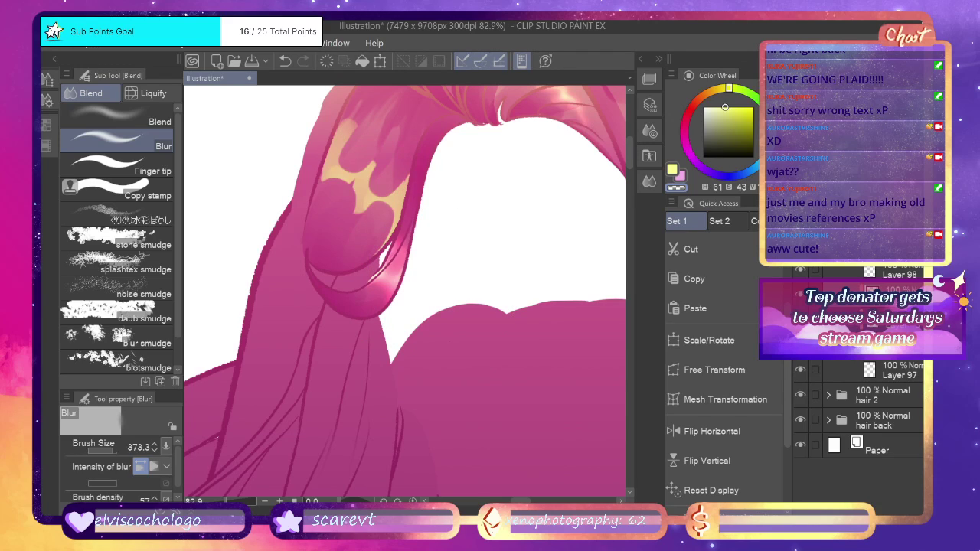
pyautogui.click(699, 307)
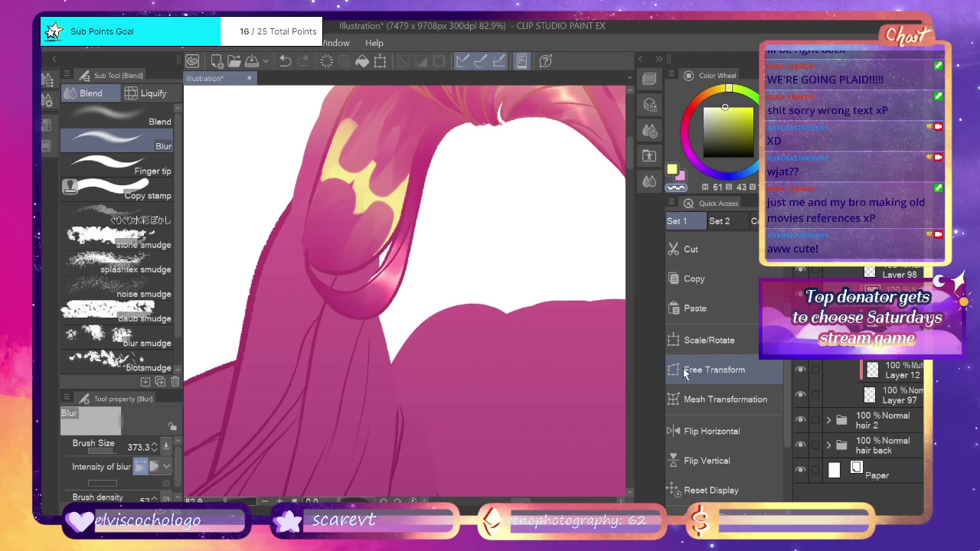
pyautogui.hotkey('ctrl', 'e')
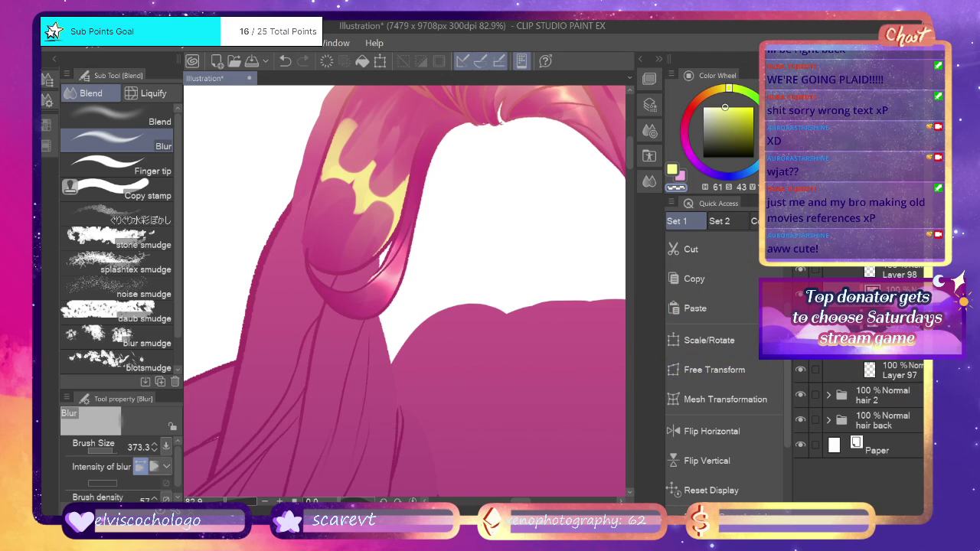
pyautogui.moveTo(365, 187)
pyautogui.mouseDown()
pyautogui.moveTo(373, 276)
pyautogui.moveTo(358, 188)
pyautogui.moveTo(314, 187)
pyautogui.moveTo(394, 142)
pyautogui.moveTo(416, 158)
pyautogui.moveTo(409, 191)
pyautogui.mouseUp()
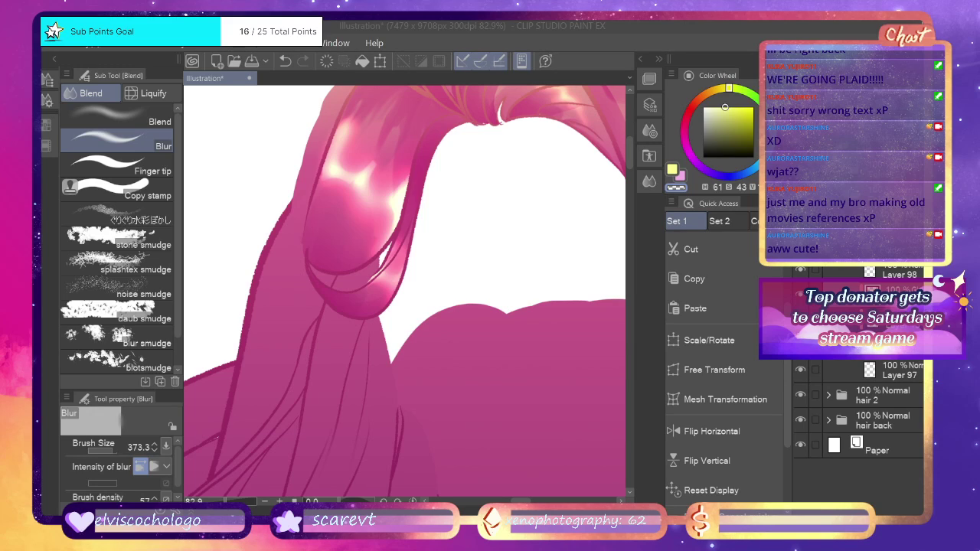
# Try trimming the blurred highlight's upper outer tip with transparent Dense watercolor.
pyautogui.press('b')
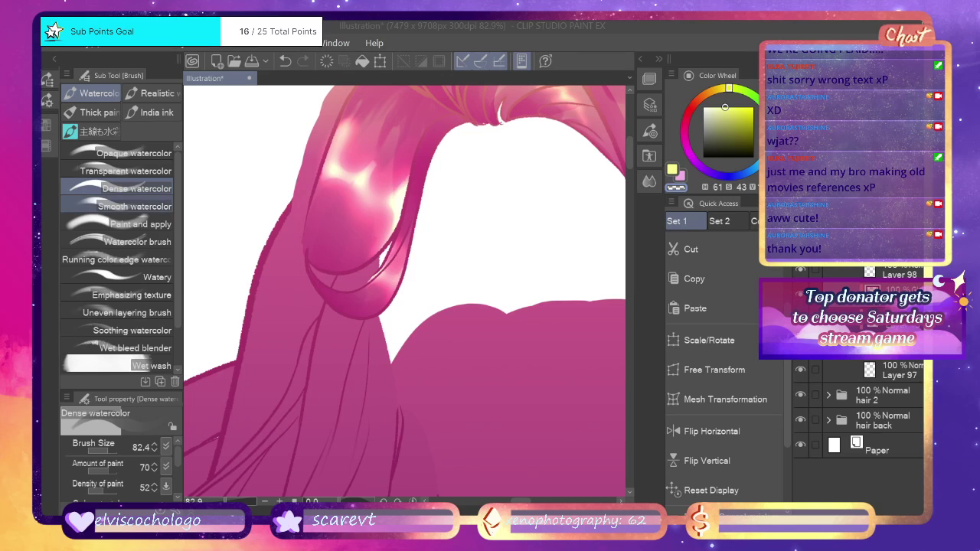
pyautogui.moveTo(344, 133)
pyautogui.mouseDown()
pyautogui.moveTo(343, 158)
pyautogui.moveTo(352, 146)
pyautogui.moveTo(347, 132)
pyautogui.moveTo(337, 153)
pyautogui.mouseUp()
pyautogui.hotkey('ctrl', 'z')
pyautogui.press('j')
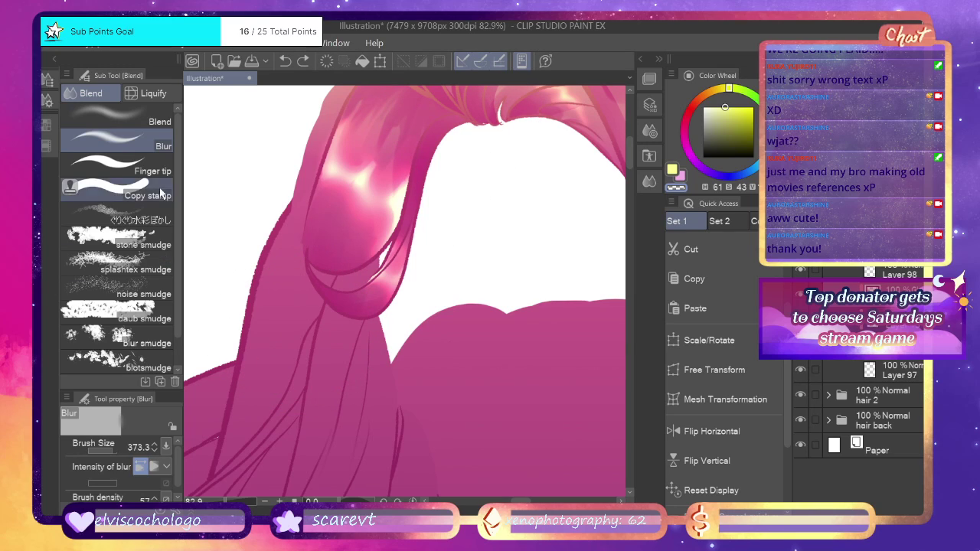
# Smudge the middle of the front section's highlight into thin pointed streaks along the hair flow with Finger tip.
pyautogui.click(115, 164)
pyautogui.moveTo(379, 162)
pyautogui.mouseDown()
pyautogui.moveTo(364, 185)
pyautogui.moveTo(413, 107)
pyautogui.moveTo(324, 235)
pyautogui.moveTo(368, 170)
pyautogui.moveTo(337, 223)
pyautogui.mouseUp()
pyautogui.moveTo(364, 180); pyautogui.dragTo(329, 252)
pyautogui.hotkey('ctrl', 'z')
pyautogui.moveTo(364, 180); pyautogui.dragTo(321, 274)
pyautogui.hotkey('ctrl', 'z')
pyautogui.moveTo(367, 174); pyautogui.dragTo(310, 265)
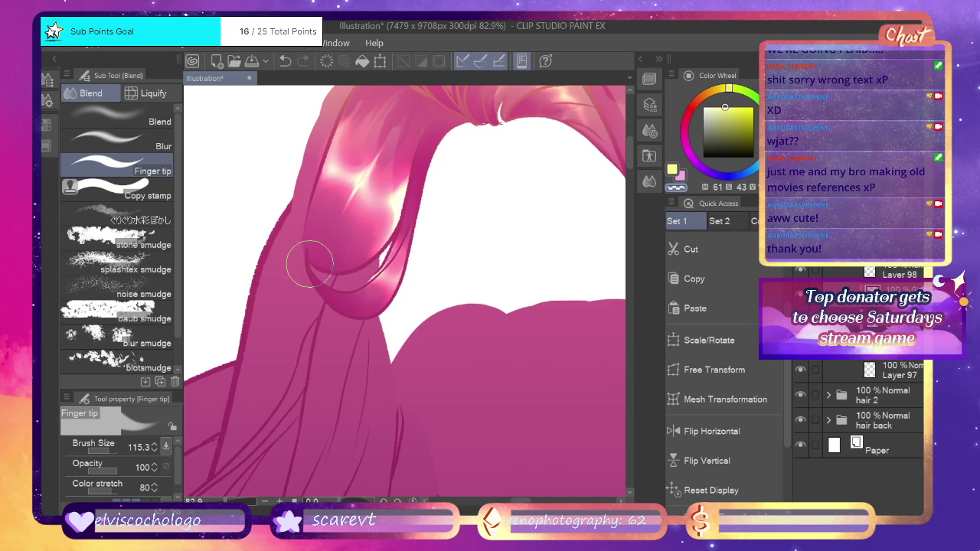
pyautogui.moveTo(354, 178); pyautogui.dragTo(355, 199)
pyautogui.hotkey('ctrl', 'z')
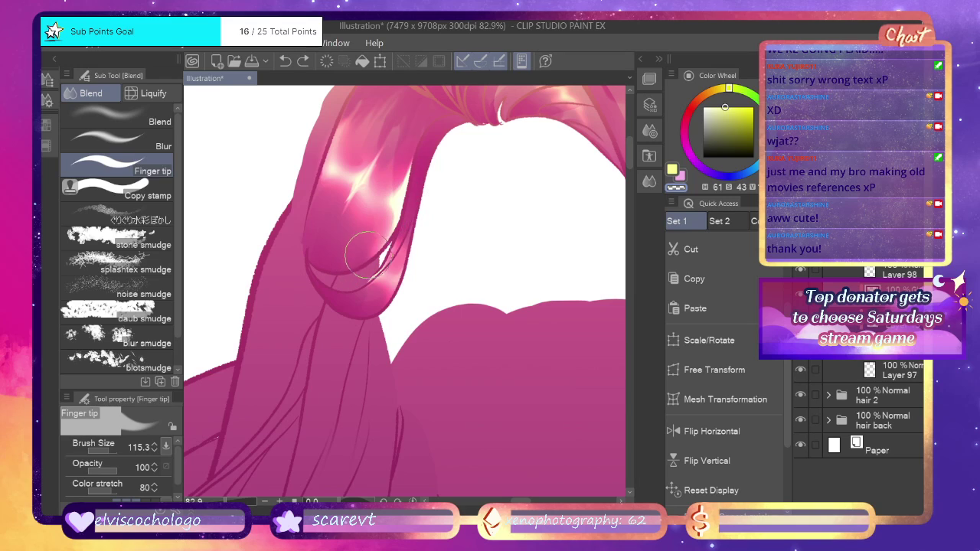
# Smudge the highlight's inner and outer edges into matching streaks along the front section with Finger tip.
pyautogui.moveTo(377, 261); pyautogui.dragTo(399, 211)
pyautogui.moveTo(334, 181)
pyautogui.mouseDown()
pyautogui.moveTo(359, 125)
pyautogui.moveTo(313, 262)
pyautogui.moveTo(346, 155)
pyautogui.mouseUp()
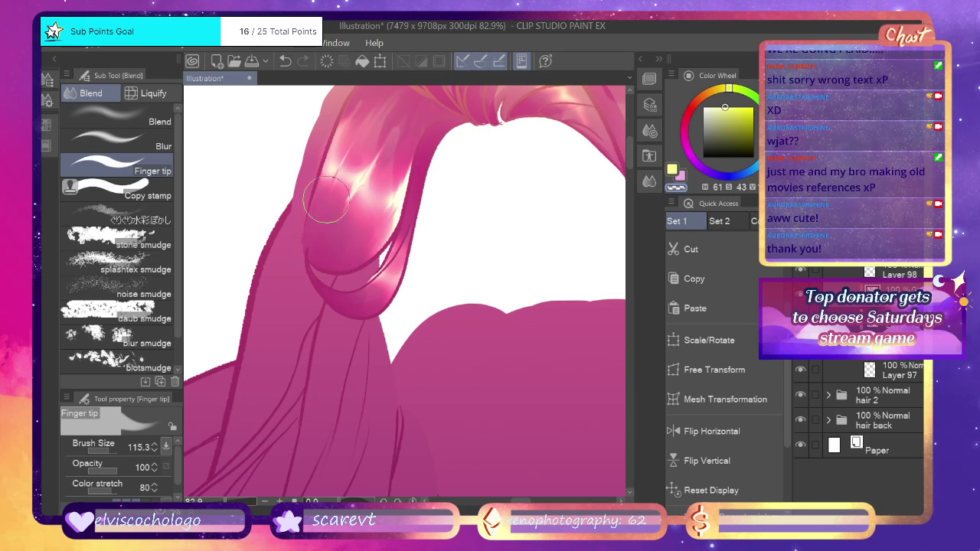
pyautogui.moveTo(328, 199)
pyautogui.mouseDown()
pyautogui.moveTo(346, 154)
pyautogui.moveTo(314, 269)
pyautogui.moveTo(326, 207)
pyautogui.moveTo(345, 180)
pyautogui.moveTo(318, 241)
pyautogui.moveTo(429, 105)
pyautogui.moveTo(386, 156)
pyautogui.moveTo(333, 270)
pyautogui.moveTo(398, 180)
pyautogui.mouseUp()
pyautogui.moveTo(375, 218)
pyautogui.mouseDown()
pyautogui.moveTo(401, 128)
pyautogui.moveTo(389, 213)
pyautogui.moveTo(371, 223)
pyautogui.moveTo(412, 111)
pyautogui.moveTo(354, 222)
pyautogui.mouseUp()
# Collapse the finished front section's layer folders and expand the folder holding the long curly strand's highlight layer.
pyautogui.moveTo(227, 503)
pyautogui.mouseDown()
pyautogui.moveTo(209, 502)
pyautogui.moveTo(219, 503)
pyautogui.mouseUp()
pyautogui.hotkey('ctrl', '+')
pyautogui.click(840, 244)
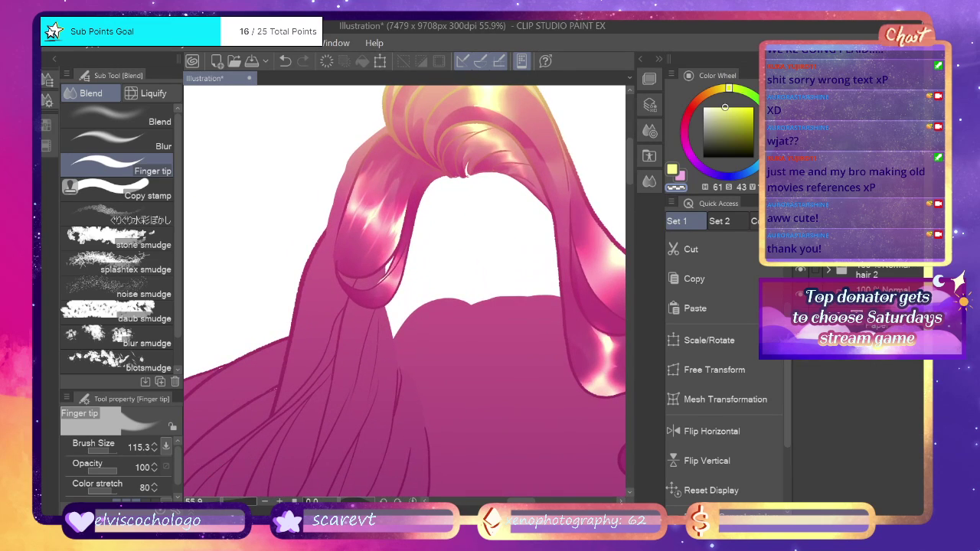
pyautogui.click(839, 219)
pyautogui.click(839, 219)
pyautogui.click(840, 195)
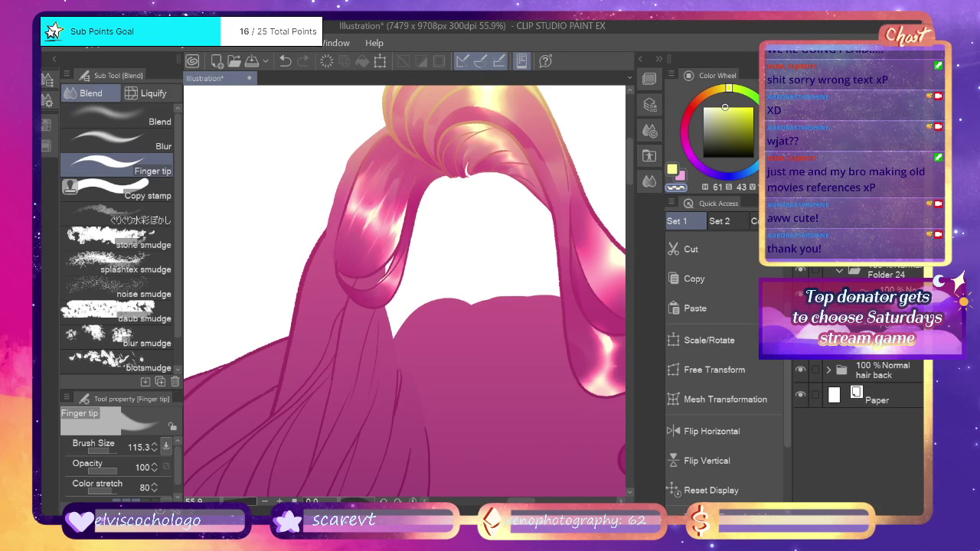
pyautogui.click(839, 244)
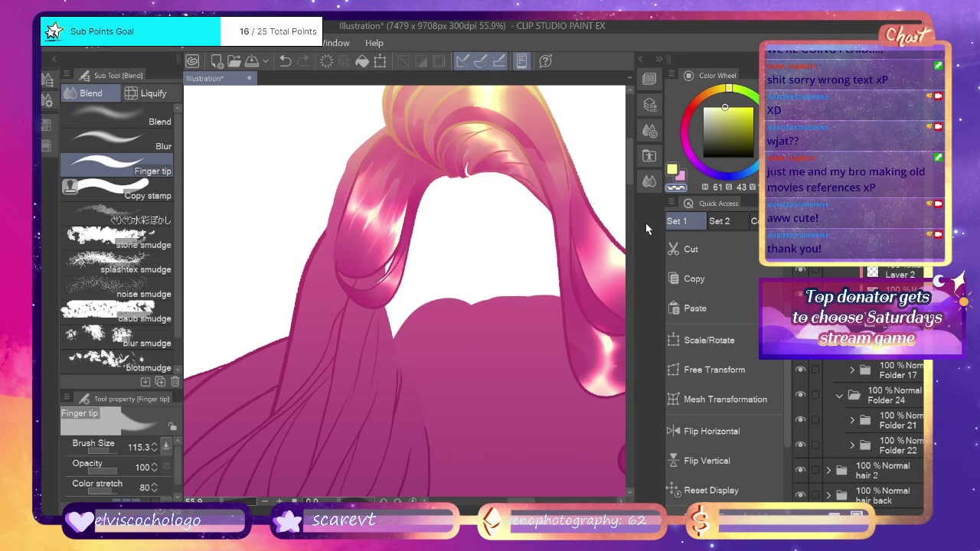
pyautogui.scroll(3, 614, 152)
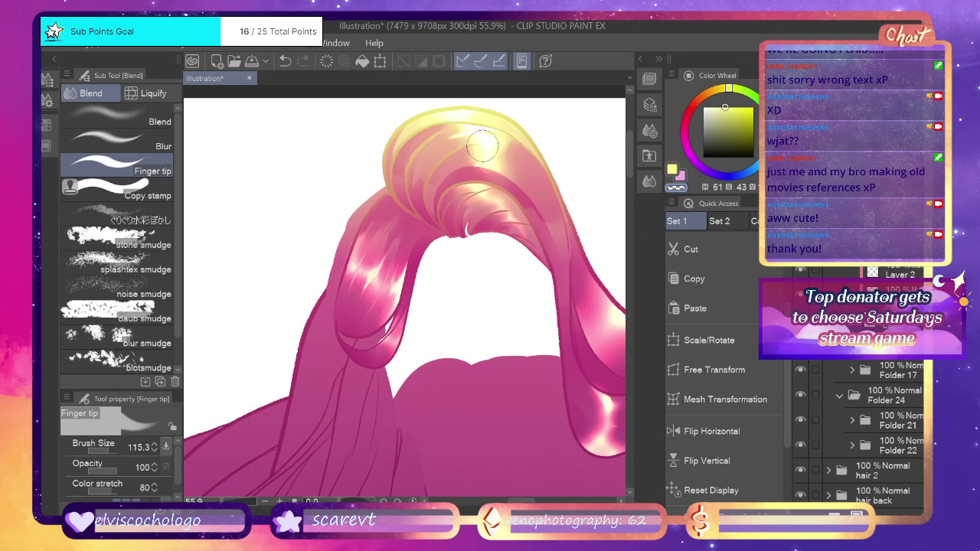
# Smudge the highlight at the curly strand's first lower bend into thin pointed streaks along the hair flow with Finger tip.
pyautogui.hotkey('ctrl', 'z')
pyautogui.moveTo(632, 163); pyautogui.dragTo(632, 173)
pyautogui.moveTo(523, 501); pyautogui.dragTo(532, 502)
pyautogui.moveTo(469, 326)
pyautogui.mouseDown()
pyautogui.moveTo(439, 299)
pyautogui.moveTo(524, 372)
pyautogui.moveTo(486, 334)
pyautogui.moveTo(458, 333)
pyautogui.moveTo(491, 366)
pyautogui.moveTo(443, 324)
pyautogui.moveTo(440, 287)
pyautogui.moveTo(472, 354)
pyautogui.moveTo(434, 282)
pyautogui.moveTo(473, 347)
pyautogui.moveTo(518, 356)
pyautogui.moveTo(520, 341)
pyautogui.moveTo(473, 275)
pyautogui.moveTo(489, 344)
pyautogui.moveTo(460, 344)
pyautogui.moveTo(476, 356)
pyautogui.moveTo(456, 322)
pyautogui.mouseUp()
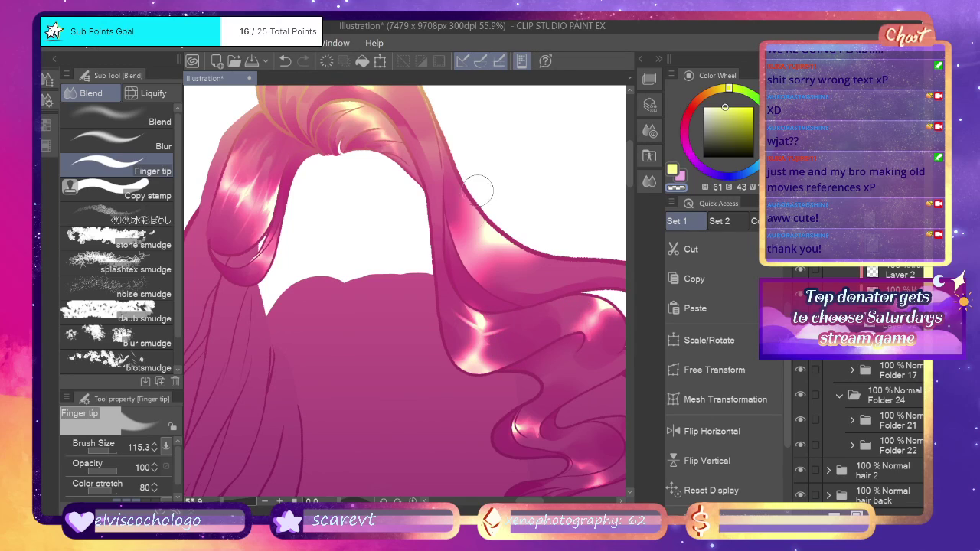
pyautogui.hotkey('ctrl', 'z')
pyautogui.moveTo(477, 321); pyautogui.dragTo(467, 309)
pyautogui.hotkey('ctrl', 'y')
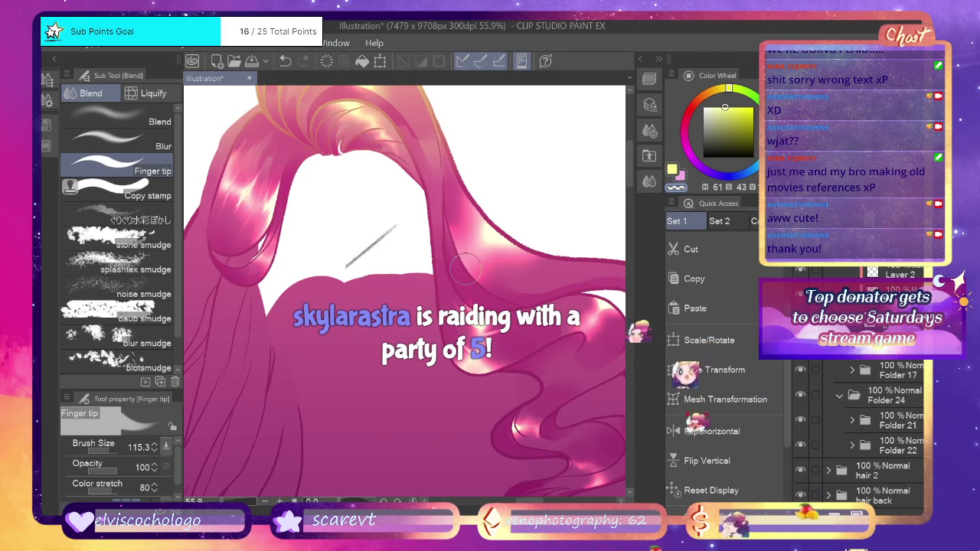
pyautogui.hotkey('ctrl', 'z')
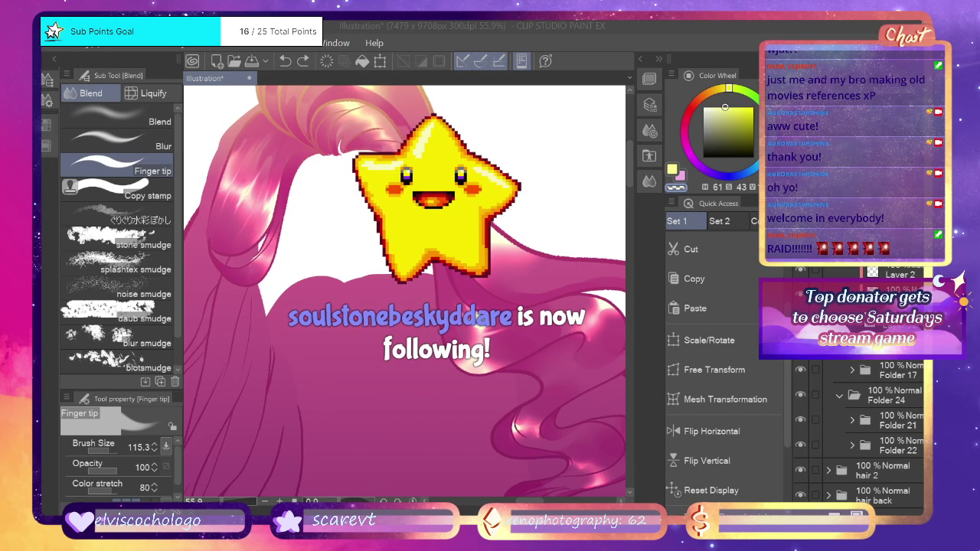
pyautogui.moveTo(458, 317); pyautogui.dragTo(482, 320)
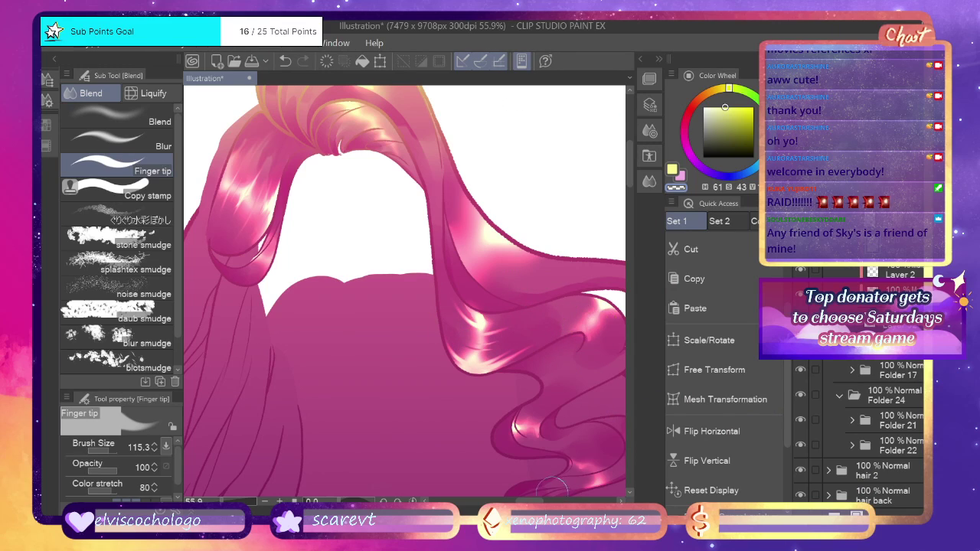
# Smudge the highlight on the curly strand's outer loop into fine streaks following the curve with Finger tip, undoing unsatisfactory strokes.
pyautogui.moveTo(536, 501); pyautogui.dragTo(542, 501)
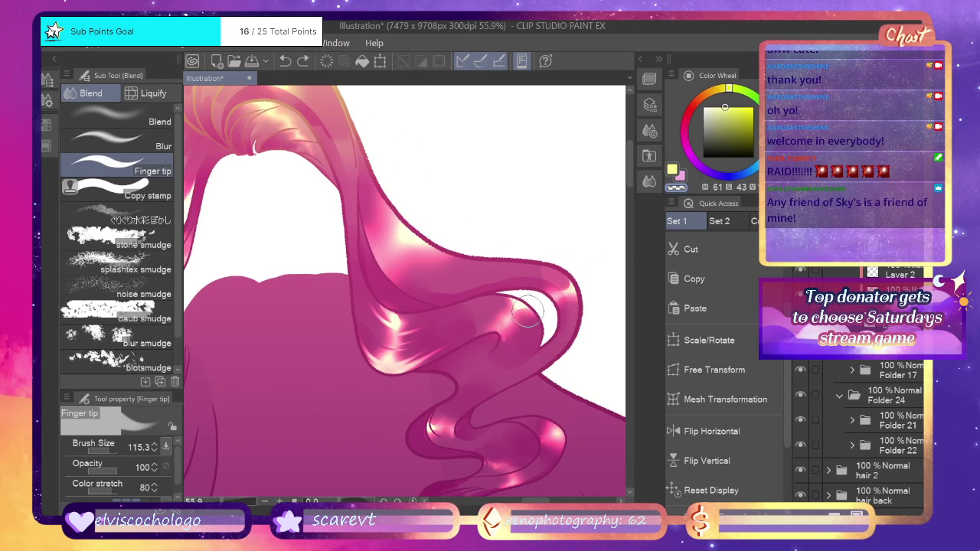
pyautogui.hotkey('ctrl', 'z')
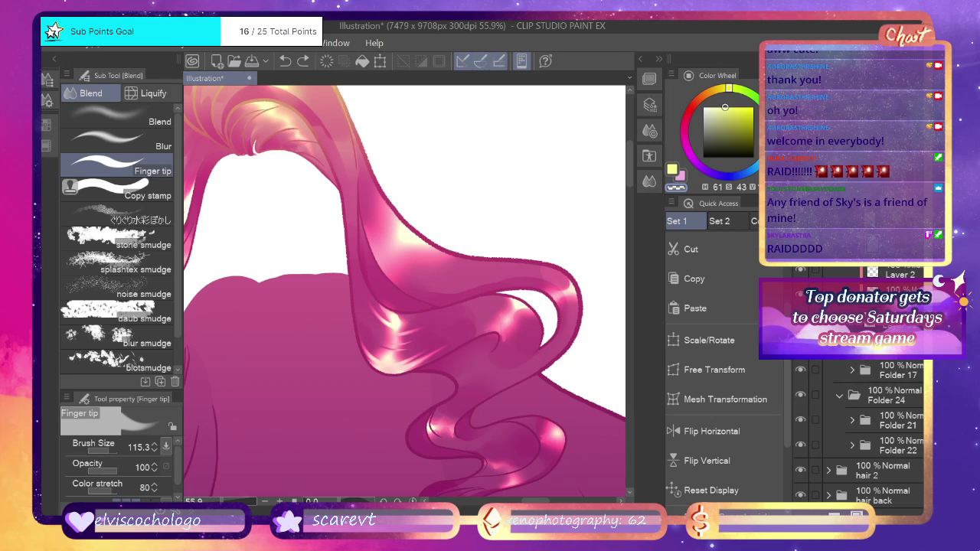
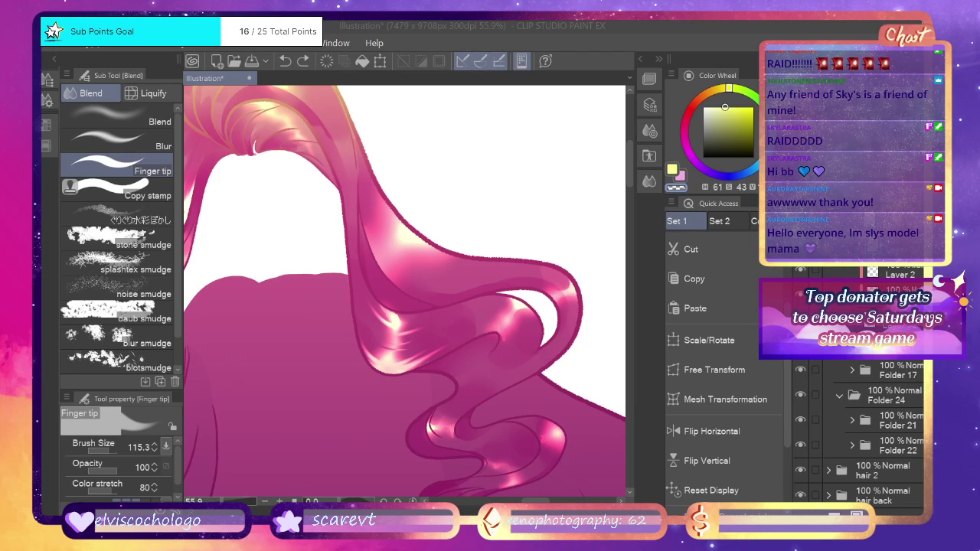
pyautogui.click(522, 311)
pyautogui.moveTo(523, 308)
pyautogui.mouseDown()
pyautogui.moveTo(534, 339)
pyautogui.moveTo(524, 337)
pyautogui.moveTo(530, 316)
pyautogui.moveTo(514, 312)
pyautogui.moveTo(532, 356)
pyautogui.moveTo(523, 351)
pyautogui.moveTo(530, 313)
pyautogui.moveTo(517, 307)
pyautogui.moveTo(512, 361)
pyautogui.moveTo(513, 314)
pyautogui.mouseUp()
pyautogui.moveTo(511, 359)
pyautogui.mouseDown()
pyautogui.moveTo(513, 310)
pyautogui.moveTo(448, 255)
pyautogui.moveTo(509, 307)
pyautogui.moveTo(456, 298)
pyautogui.moveTo(462, 276)
pyautogui.moveTo(506, 317)
pyautogui.moveTo(515, 350)
pyautogui.mouseUp()
pyautogui.hotkey('ctrl', 'z')
pyautogui.hotkey('ctrl', 'z')
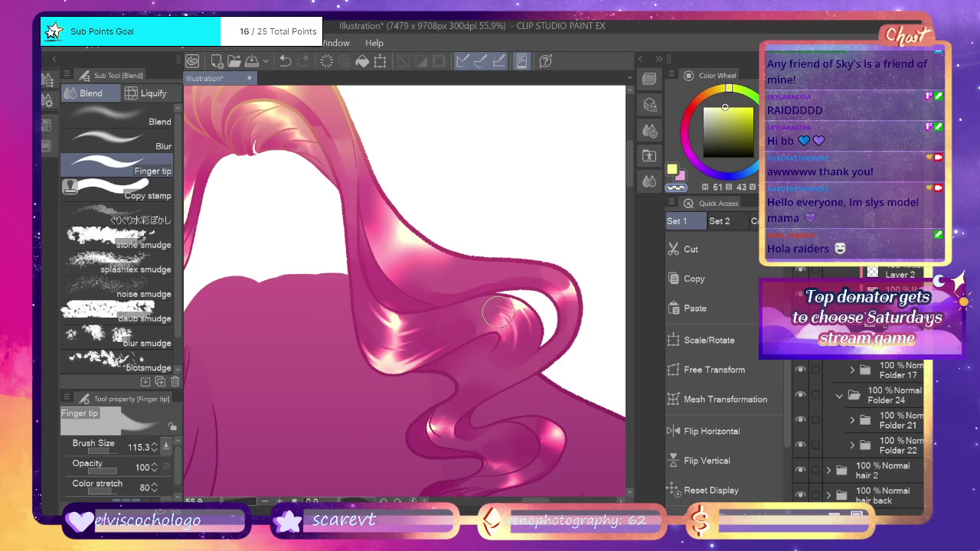
pyautogui.moveTo(499, 312)
pyautogui.mouseDown()
pyautogui.moveTo(522, 284)
pyautogui.moveTo(510, 325)
pyautogui.moveTo(477, 321)
pyautogui.moveTo(511, 326)
pyautogui.moveTo(529, 352)
pyautogui.moveTo(521, 325)
pyautogui.moveTo(516, 332)
pyautogui.moveTo(462, 320)
pyautogui.moveTo(534, 349)
pyautogui.moveTo(561, 320)
pyautogui.moveTo(516, 348)
pyautogui.moveTo(521, 333)
pyautogui.moveTo(458, 324)
pyautogui.mouseUp()
pyautogui.hotkey('ctrl', 'z')
pyautogui.hotkey('ctrl', 'z')
pyautogui.hotkey('ctrl', 'z')
pyautogui.moveTo(524, 331)
pyautogui.mouseDown()
pyautogui.moveTo(456, 325)
pyautogui.moveTo(496, 321)
pyautogui.mouseUp()
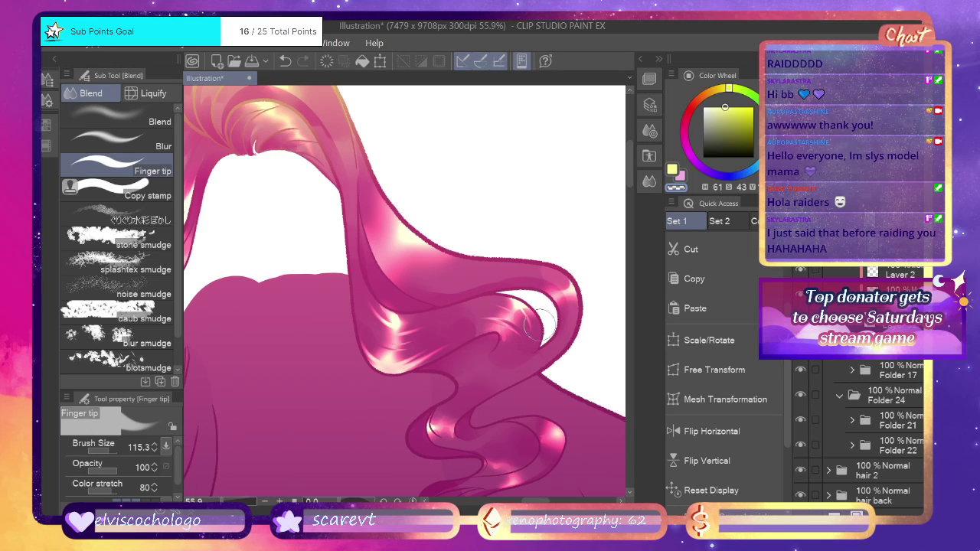
# Smudge the highlights on the strand's lower curls into short streaks along the waves with Finger tip.
pyautogui.moveTo(630, 183); pyautogui.dragTo(632, 192)
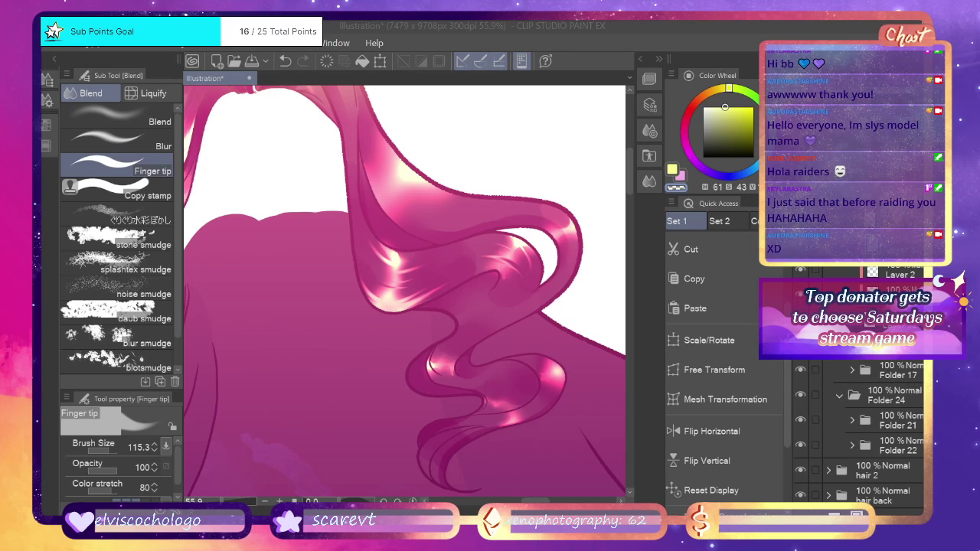
pyautogui.moveTo(550, 381)
pyautogui.mouseDown()
pyautogui.moveTo(542, 409)
pyautogui.moveTo(559, 369)
pyautogui.moveTo(552, 395)
pyautogui.moveTo(536, 405)
pyautogui.moveTo(524, 390)
pyautogui.mouseUp()
pyautogui.hotkey('ctrl', 'z')
pyautogui.moveTo(484, 413)
pyautogui.mouseDown()
pyautogui.moveTo(504, 403)
pyautogui.moveTo(520, 372)
pyautogui.mouseUp()
pyautogui.moveTo(454, 371)
pyautogui.mouseDown()
pyautogui.moveTo(452, 347)
pyautogui.moveTo(438, 385)
pyautogui.moveTo(454, 341)
pyautogui.moveTo(497, 331)
pyautogui.moveTo(448, 347)
pyautogui.moveTo(443, 365)
pyautogui.moveTo(436, 350)
pyautogui.moveTo(449, 340)
pyautogui.moveTo(458, 381)
pyautogui.moveTo(447, 361)
pyautogui.moveTo(490, 344)
pyautogui.mouseUp()
pyautogui.hotkey('ctrl', 'z')
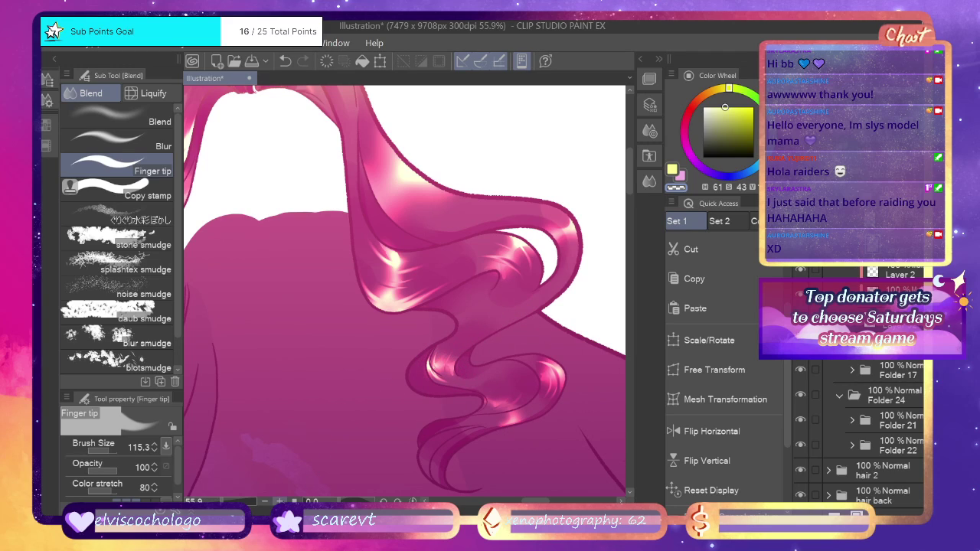
# Collapse the finished hair folder and toggle the hair folders' visibility to check which section each one holds.
pyautogui.moveTo(227, 501); pyautogui.dragTo(217, 502)
pyautogui.scroll(1, 220, 467)
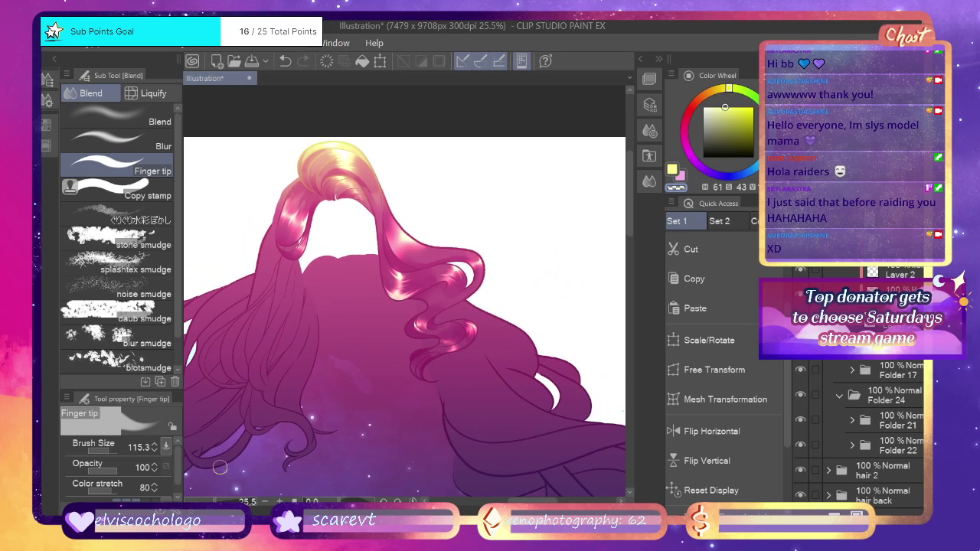
pyautogui.moveTo(535, 501); pyautogui.dragTo(525, 501)
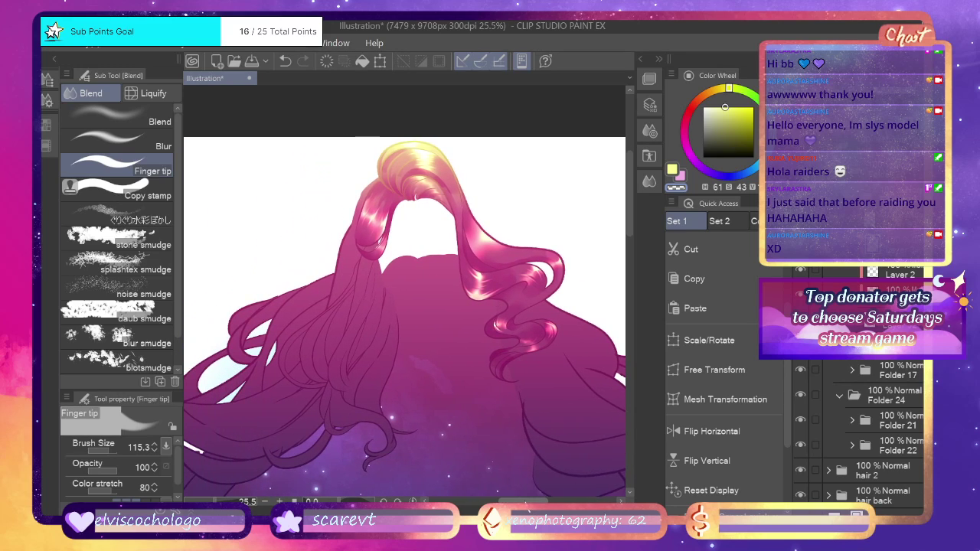
pyautogui.scroll(-3, 858, 429)
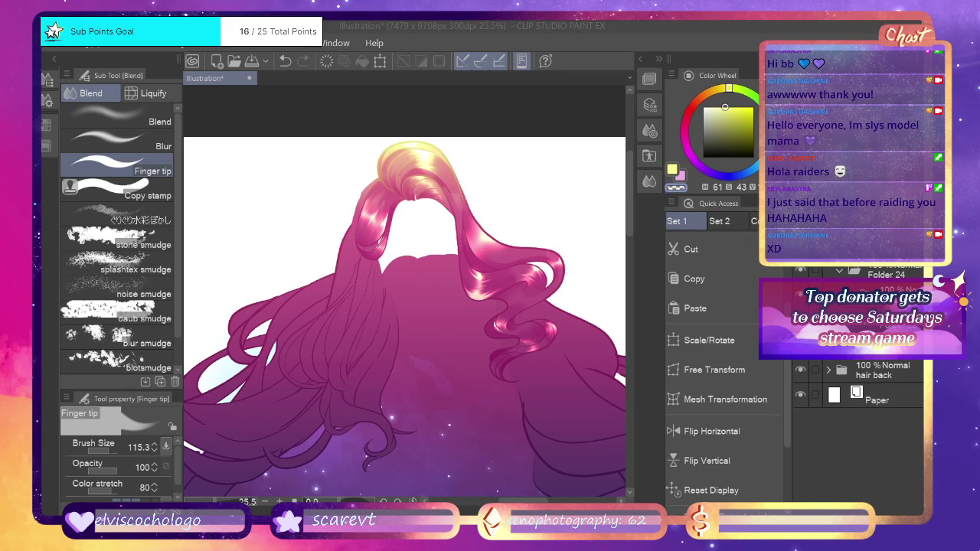
pyautogui.scroll(-6, 443, 200)
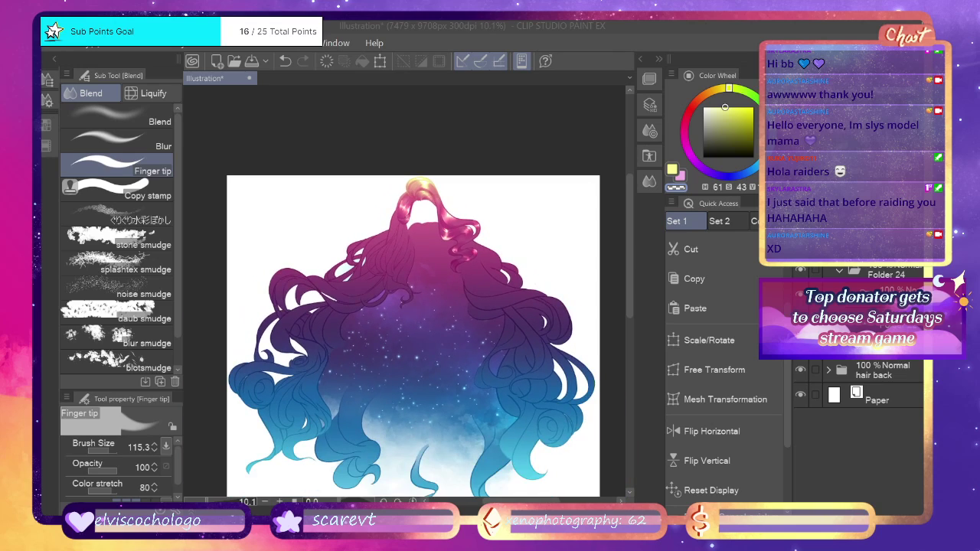
pyautogui.scroll(2, 444, 200)
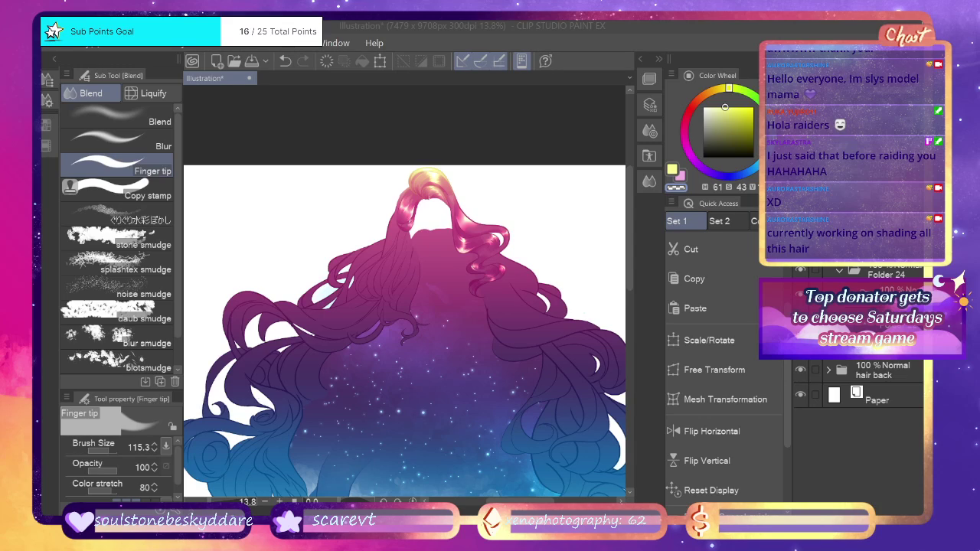
pyautogui.click(829, 245)
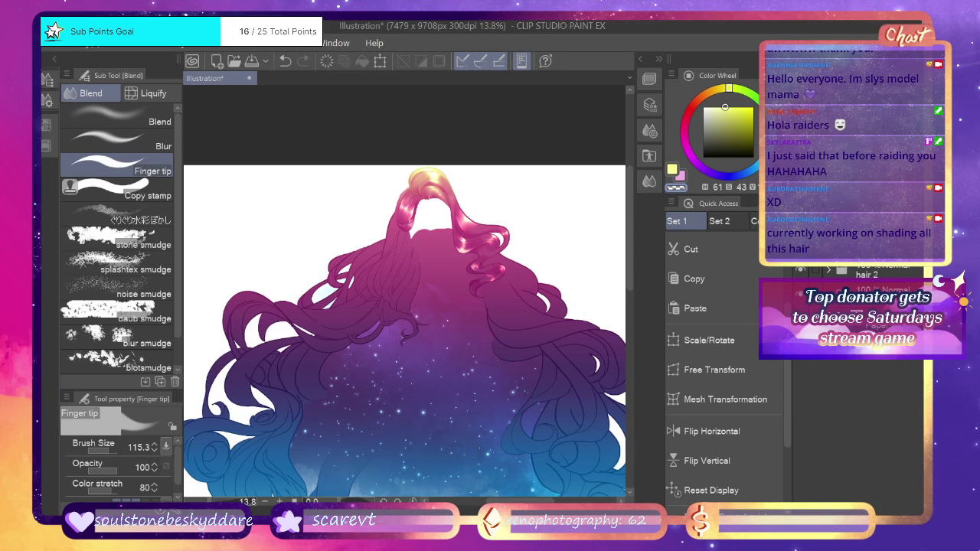
pyautogui.click(801, 246)
pyautogui.click(802, 246)
pyautogui.click(801, 270)
pyautogui.click(801, 271)
# Expand the hair 2 folder and hide the hair back folder to isolate the next section.
pyautogui.click(829, 221)
pyautogui.click(829, 246)
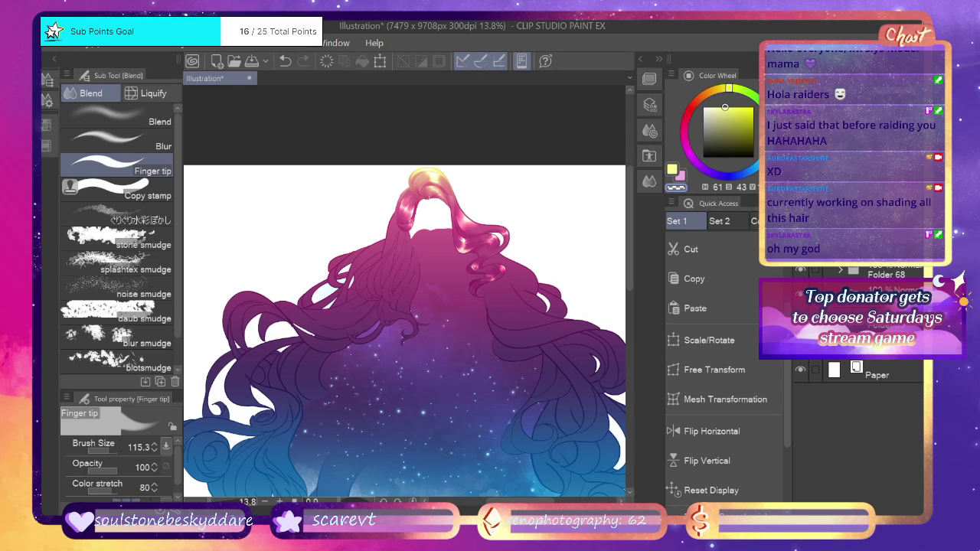
pyautogui.moveTo(209, 502); pyautogui.dragTo(213, 502)
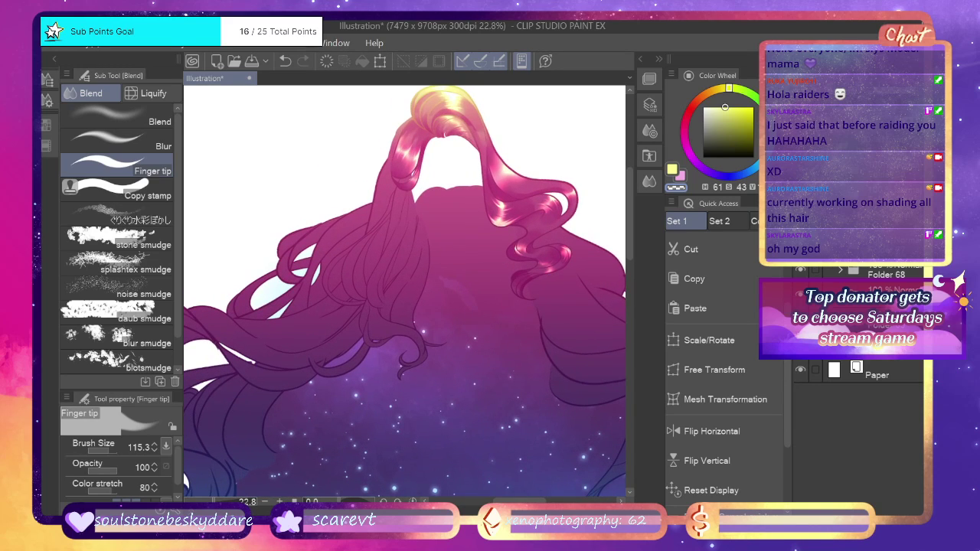
pyautogui.click(801, 320)
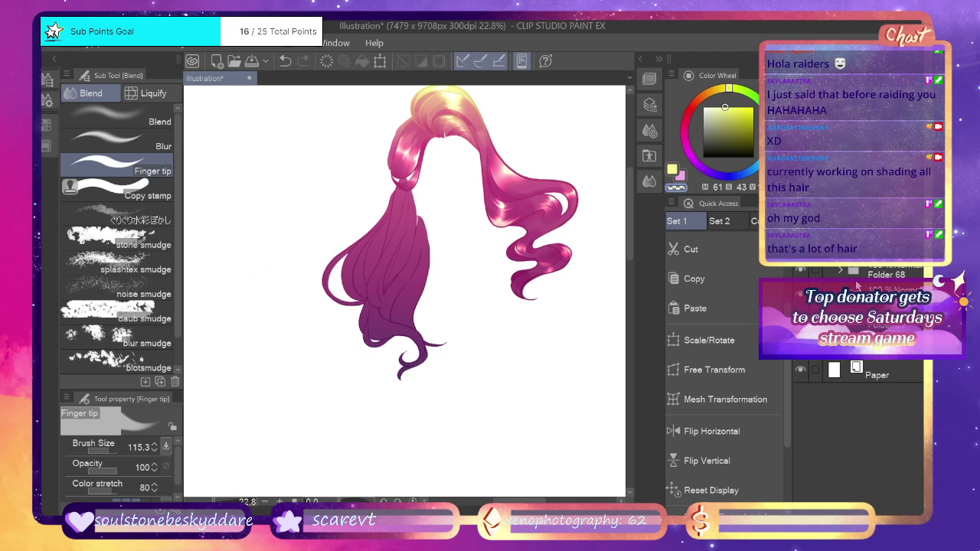
# Add a new unclipped layer directly above the Paper layer.
pyautogui.scroll(1, 866, 374)
pyautogui.scroll(-1, 865, 374)
pyautogui.click(866, 374)
pyautogui.hotkey('ctrl', 'shift', 'n')
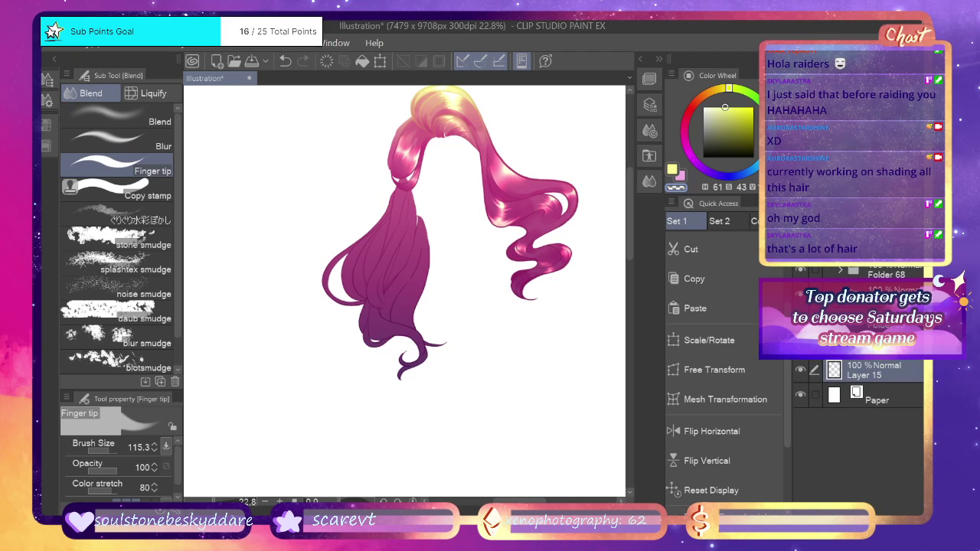
pyautogui.hotkey('ctrl', 'alt', 'g')
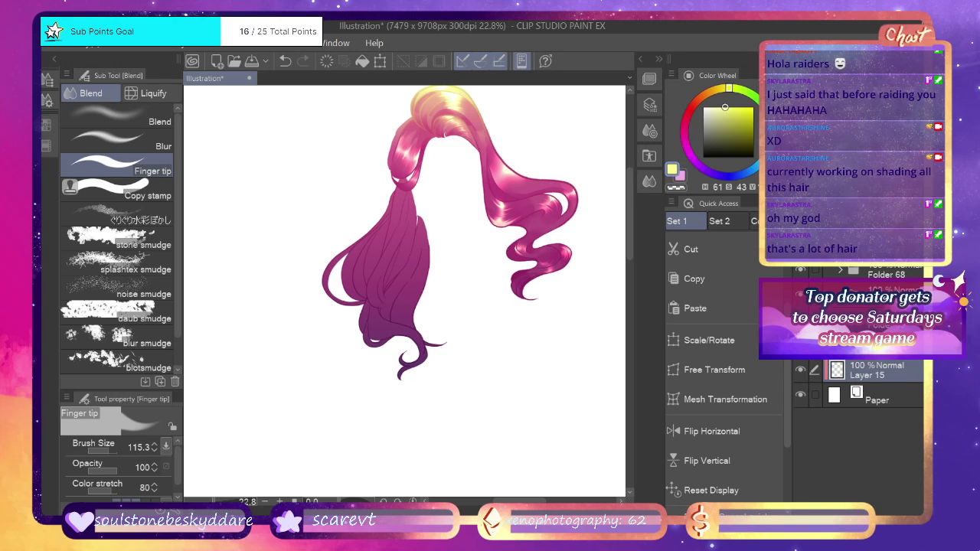
pyautogui.hotkey('ctrl', 'alt', 'g')
# Paint pale yellow and pink reference swatches beside the top of the hair with the G-pen on a layer above.
pyautogui.click(881, 320)
pyautogui.scroll(1, 880, 320)
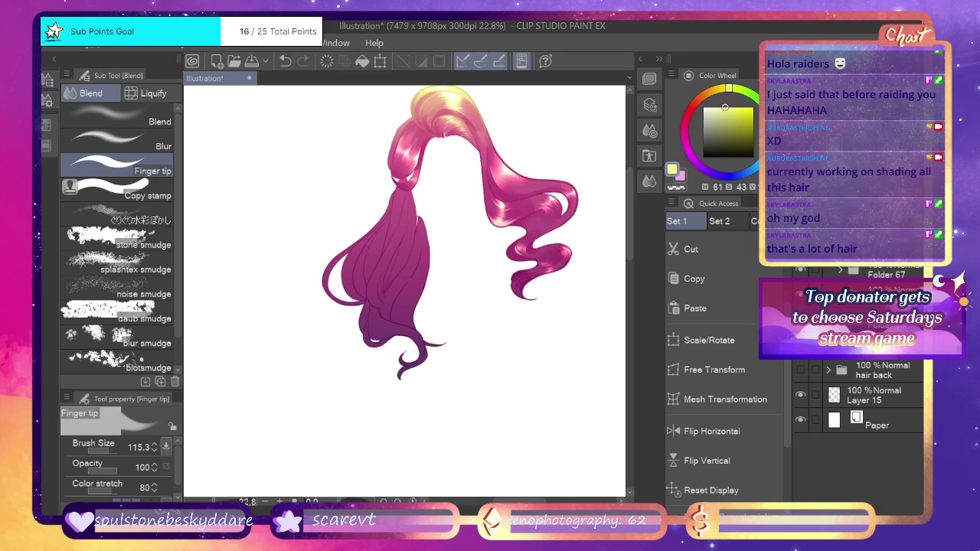
pyautogui.press('p')
pyautogui.moveTo(356, 112)
pyautogui.mouseDown()
pyautogui.moveTo(369, 112)
pyautogui.moveTo(341, 112)
pyautogui.mouseUp()
pyautogui.click(679, 177)
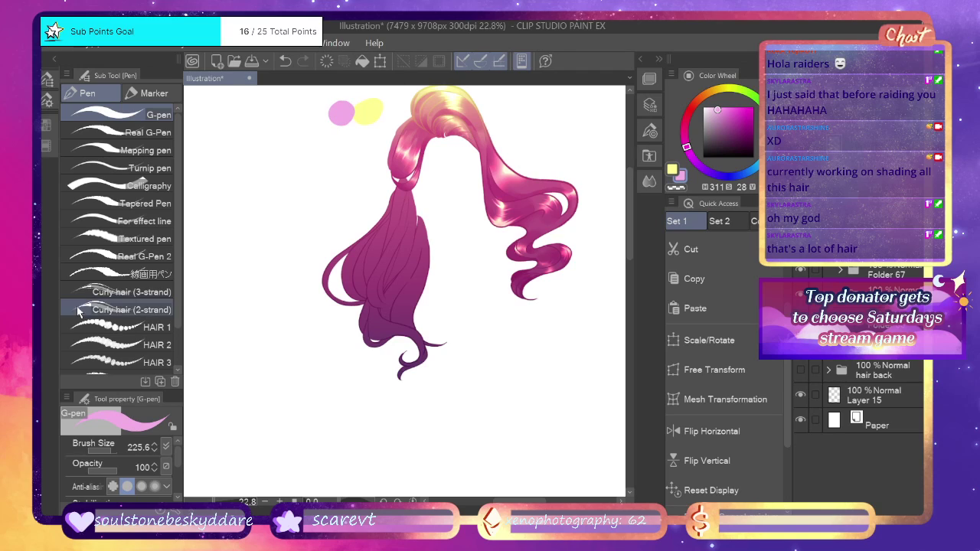
# Fill the new layer above Paper with neutral grey across the whole canvas using the Milli pen and Fill-in-mono pen.
pyautogui.click(704, 119)
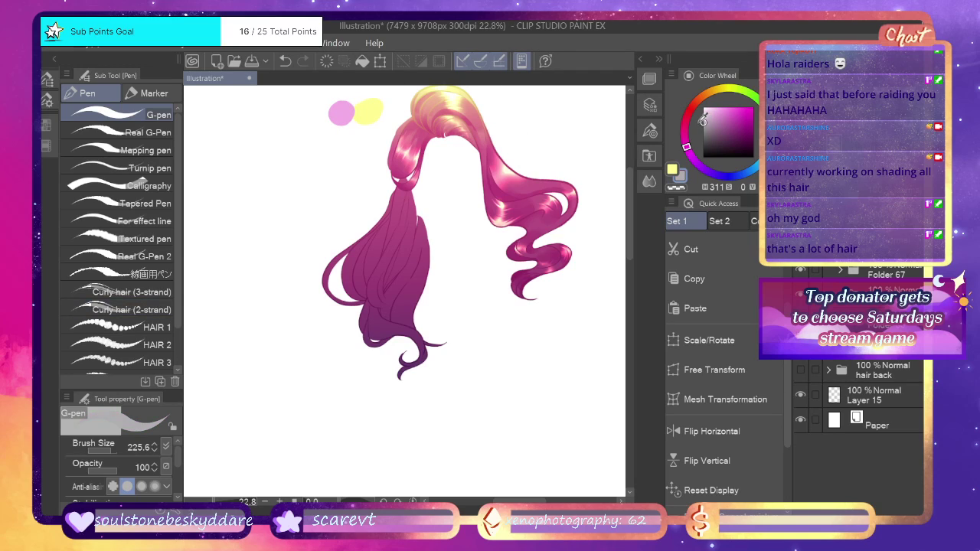
pyautogui.click(153, 93)
pyautogui.click(874, 394)
pyautogui.moveTo(536, 238)
pyautogui.mouseDown()
pyautogui.moveTo(472, 224)
pyautogui.moveTo(360, 395)
pyautogui.mouseUp()
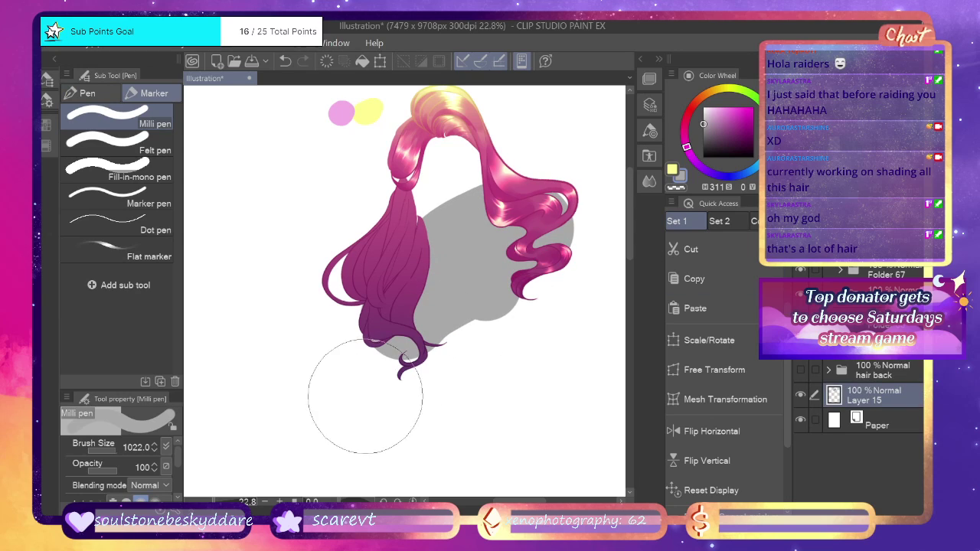
pyautogui.hotkey('ctrl', '-')
pyautogui.hotkey('ctrl', '-')
pyautogui.click(153, 177)
pyautogui.moveTo(344, 268)
pyautogui.mouseDown()
pyautogui.moveTo(385, 219)
pyautogui.moveTo(416, 285)
pyautogui.moveTo(483, 263)
pyautogui.moveTo(372, 387)
pyautogui.moveTo(393, 514)
pyautogui.moveTo(386, 547)
pyautogui.mouseUp()
pyautogui.moveTo(629, 217); pyautogui.dragTo(624, 297)
pyautogui.moveTo(483, 303)
pyautogui.mouseDown()
pyautogui.moveTo(345, 376)
pyautogui.moveTo(437, 383)
pyautogui.mouseUp()
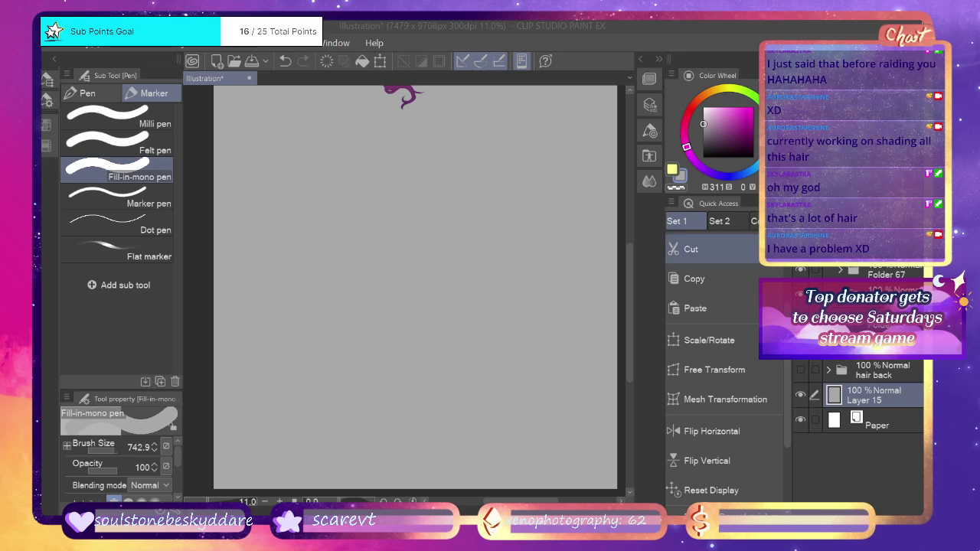
# Sample the pink swatch beside the hair as the drawing color and return to the G-pen.
pyautogui.moveTo(630, 244); pyautogui.dragTo(634, 174)
pyautogui.press('i')
pyautogui.click(374, 176)
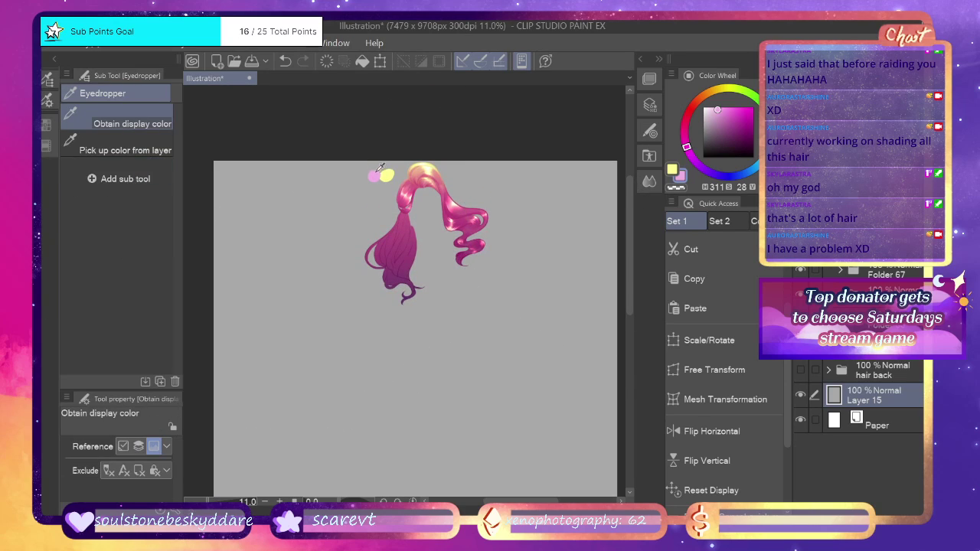
pyautogui.press('p')
pyautogui.press('p')
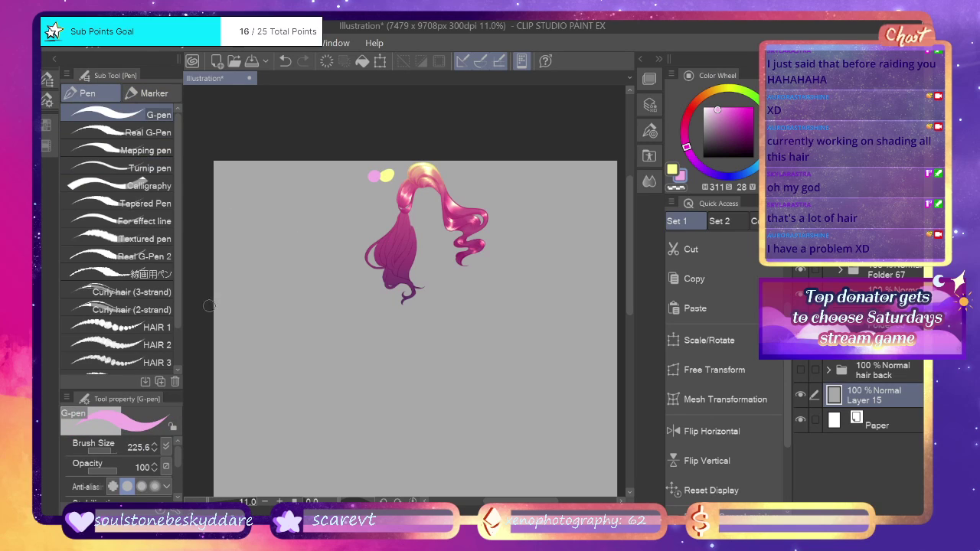
# Select and expand Folder 67 to reach the layers of the next hair section.
pyautogui.moveTo(209, 502); pyautogui.dragTo(218, 503)
pyautogui.moveTo(632, 215); pyautogui.dragTo(634, 191)
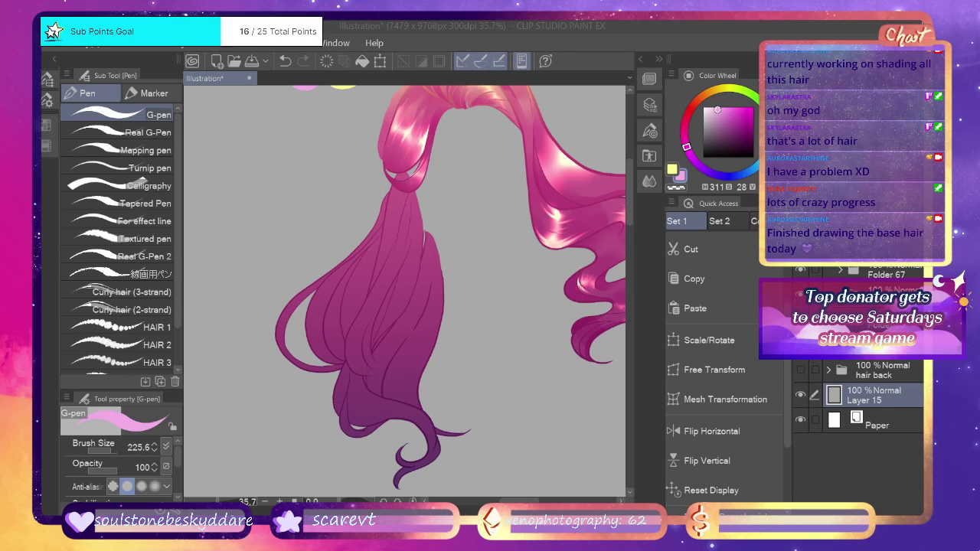
pyautogui.click(886, 273)
pyautogui.click(843, 270)
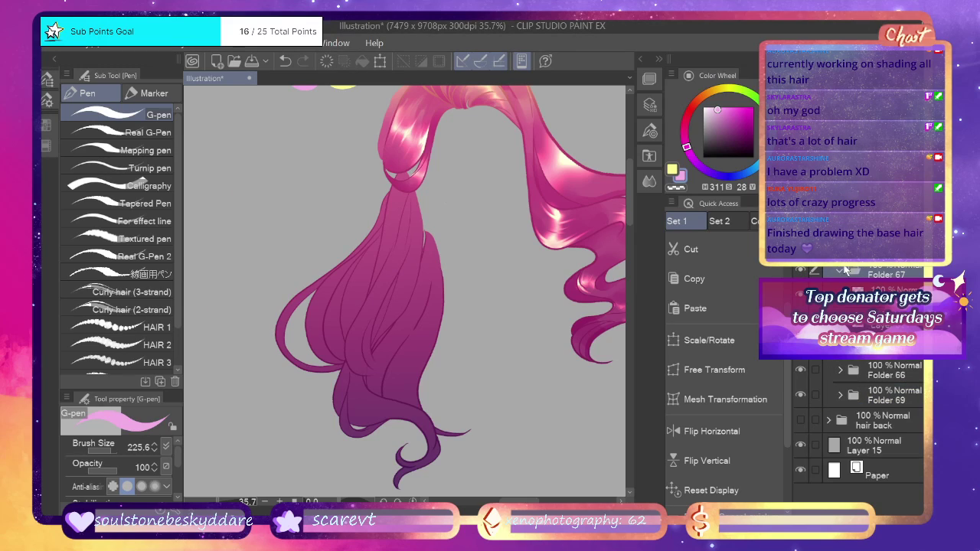
# Add a new layer in Folder 67 and try a shading stroke on the front strand's lower curve with Dense watercolor.
pyautogui.hotkey('ctrl', 'shift', 'n')
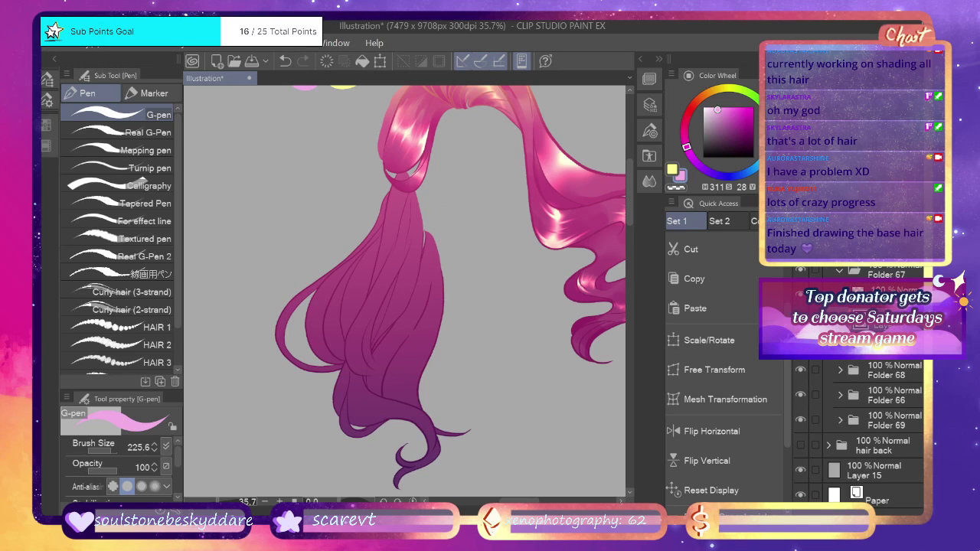
pyautogui.hotkey('ctrl', '+')
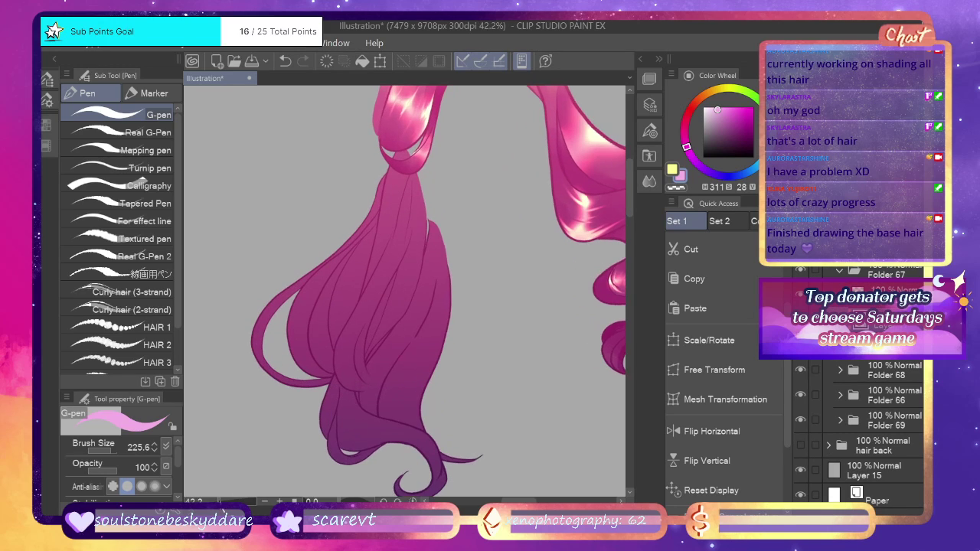
pyautogui.press('b')
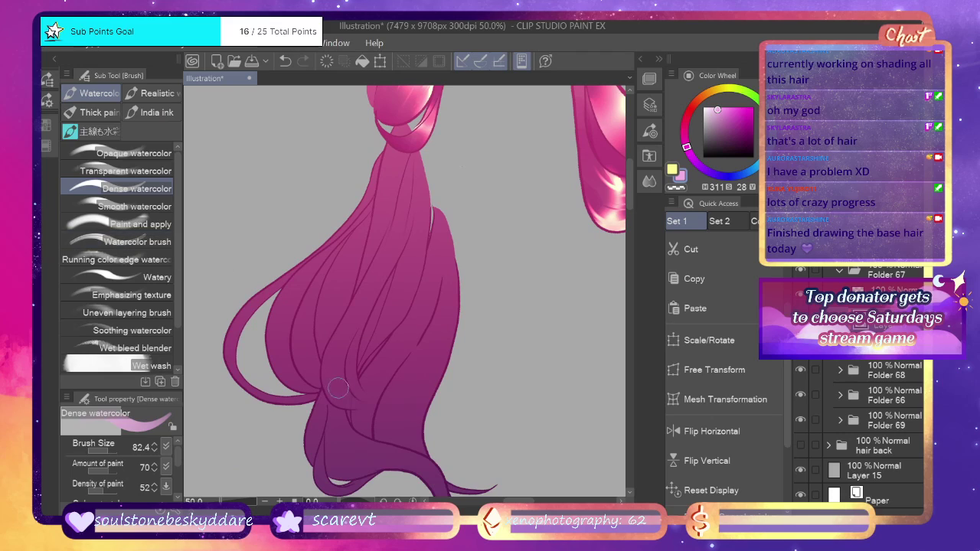
pyautogui.hotkey('ctrl', 'z')
pyautogui.moveTo(358, 405); pyautogui.dragTo(331, 381)
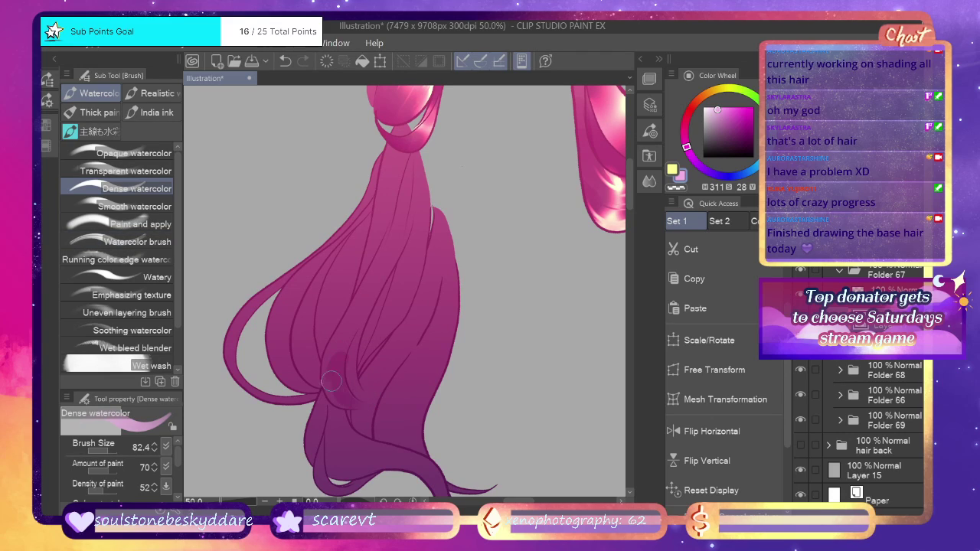
pyautogui.hotkey('ctrl', 'z')
# Paint pink shading along the inner curve and edge of Folder 67's front strand with the G-pen, redoing unsatisfactory strokes.
pyautogui.press('p')
pyautogui.moveTo(346, 402)
pyautogui.mouseDown()
pyautogui.moveTo(351, 301)
pyautogui.moveTo(340, 396)
pyautogui.moveTo(371, 392)
pyautogui.moveTo(338, 403)
pyautogui.moveTo(336, 323)
pyautogui.mouseUp()
pyautogui.hotkey('ctrl', 'z')
pyautogui.hotkey('ctrl', 'z')
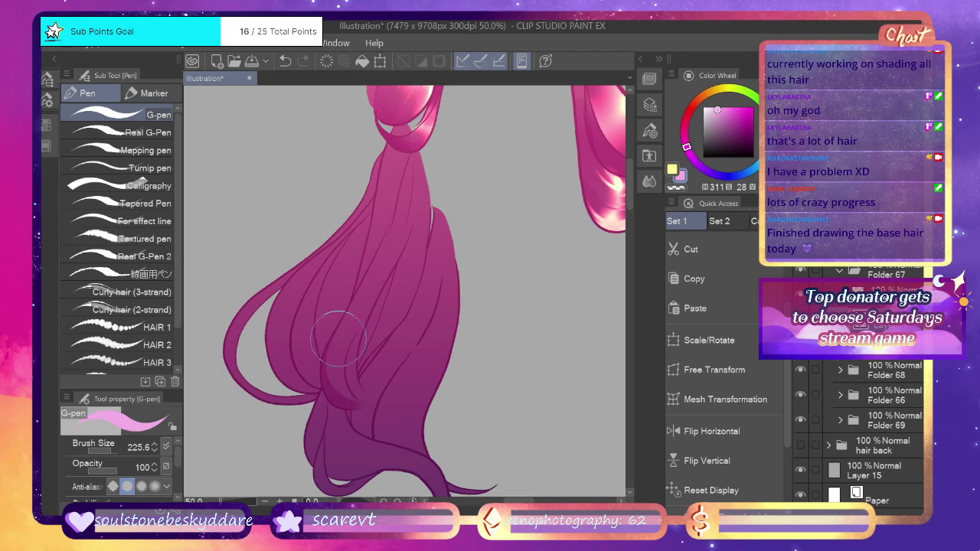
pyautogui.moveTo(333, 388)
pyautogui.mouseDown()
pyautogui.moveTo(353, 299)
pyautogui.moveTo(384, 236)
pyautogui.moveTo(365, 360)
pyautogui.mouseUp()
pyautogui.hotkey('ctrl', 'z')
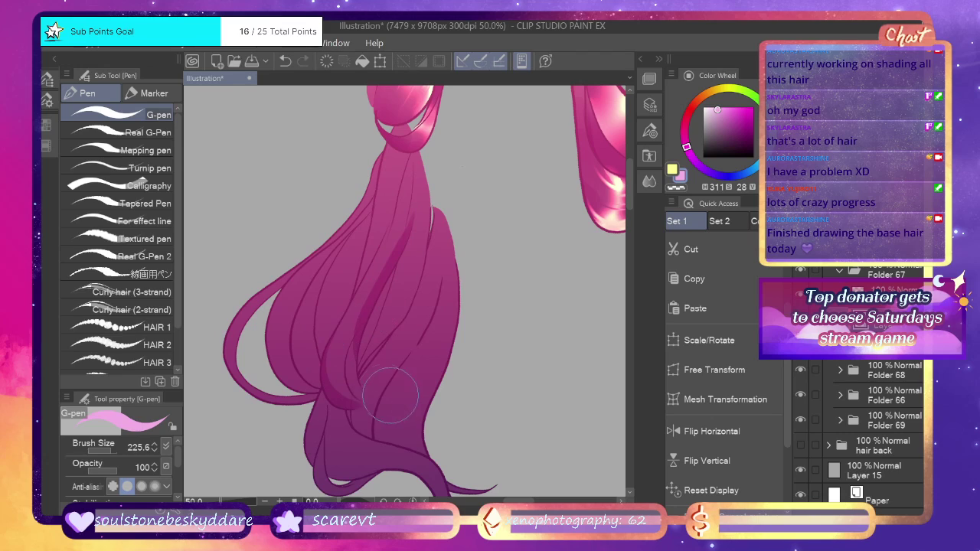
pyautogui.hotkey('ctrl', 'z')
pyautogui.moveTo(370, 397)
pyautogui.mouseDown()
pyautogui.moveTo(358, 345)
pyautogui.moveTo(381, 291)
pyautogui.mouseUp()
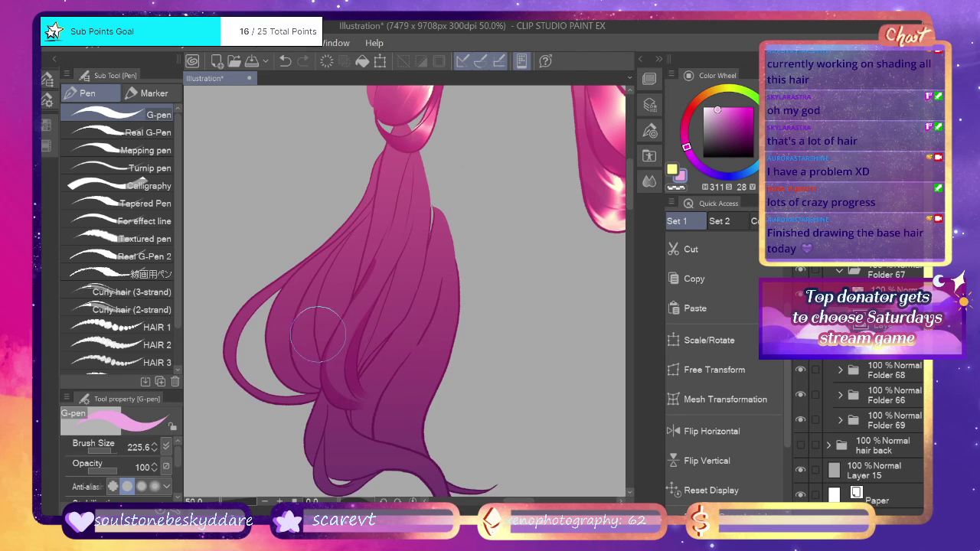
pyautogui.moveTo(388, 231); pyautogui.dragTo(354, 303)
pyautogui.hotkey('ctrl', 'z')
# Soften the edges of the front strand's shading with the Blur tool.
pyautogui.press('j')
pyautogui.click(150, 146)
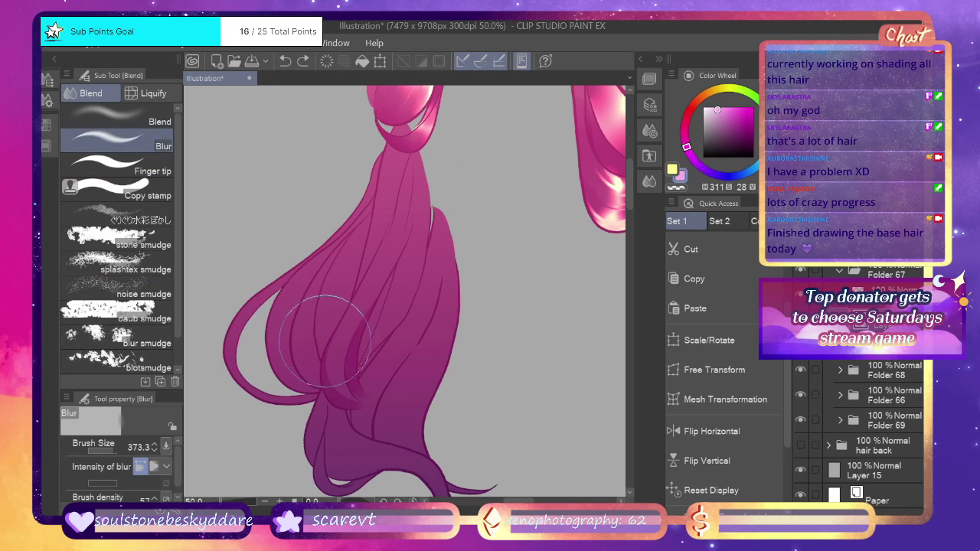
pyautogui.moveTo(328, 346)
pyautogui.mouseDown()
pyautogui.moveTo(337, 374)
pyautogui.moveTo(398, 253)
pyautogui.moveTo(339, 386)
pyautogui.moveTo(359, 333)
pyautogui.moveTo(328, 352)
pyautogui.moveTo(341, 397)
pyautogui.moveTo(365, 392)
pyautogui.moveTo(335, 379)
pyautogui.moveTo(377, 409)
pyautogui.moveTo(400, 381)
pyautogui.mouseUp()
pyautogui.hotkey('ctrl', 'z')
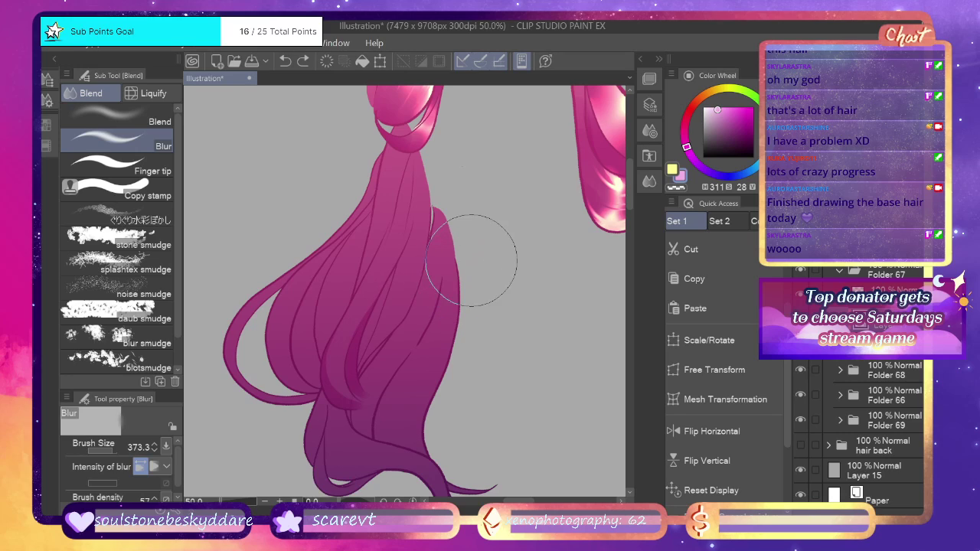
# Add another layer and brush a second tone of pink shading over the front strand with Dense watercolor.
pyautogui.hotkey('ctrl', 'shift', 'n')
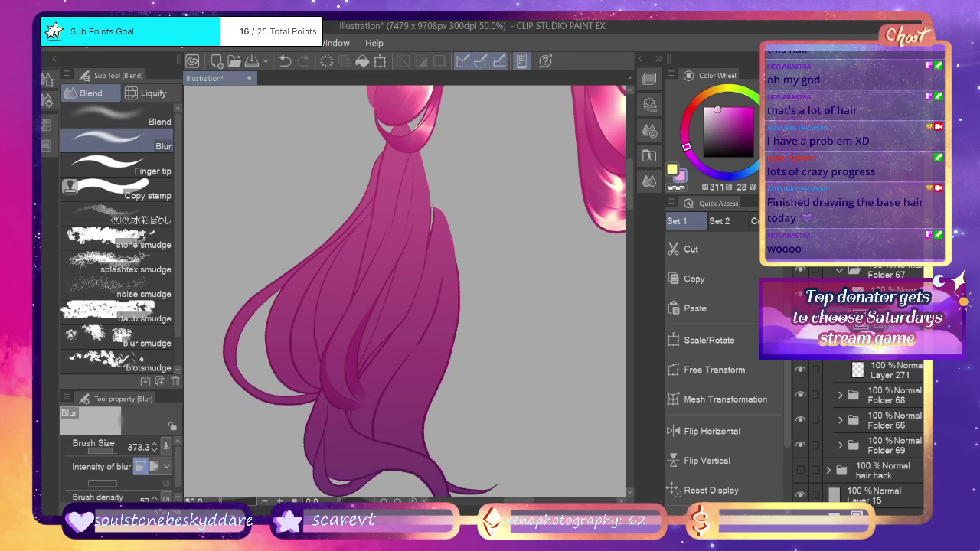
pyautogui.press('b')
pyautogui.press('b')
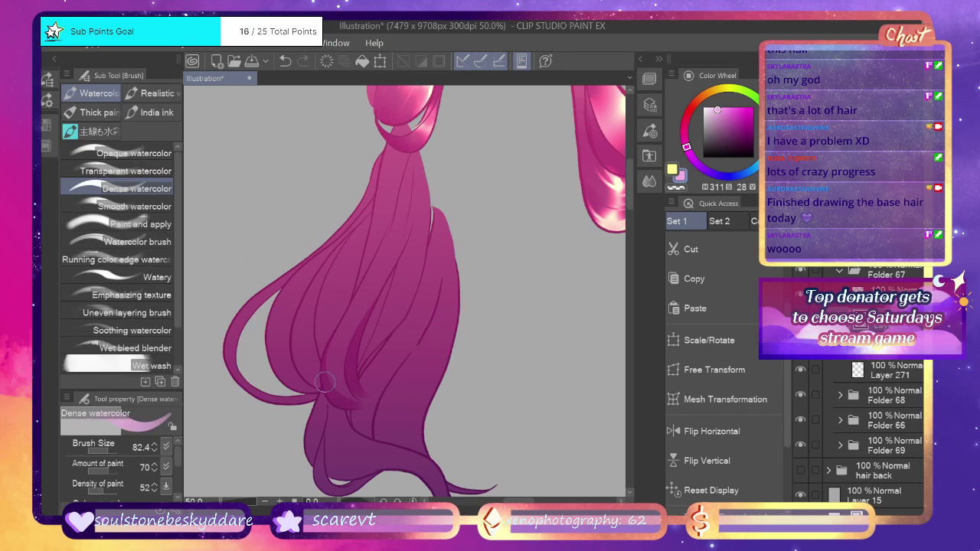
pyautogui.hotkey('ctrl', 'z')
pyautogui.moveTo(334, 341); pyautogui.dragTo(371, 289)
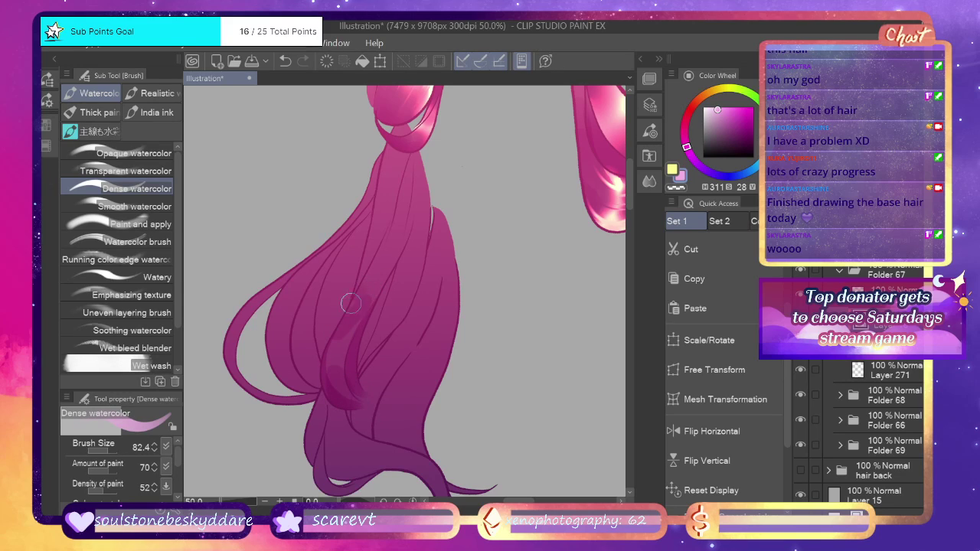
pyautogui.hotkey('ctrl', 'z')
# Blur the second shading tone at the front strand's lower curve and middle.
pyautogui.press('j')
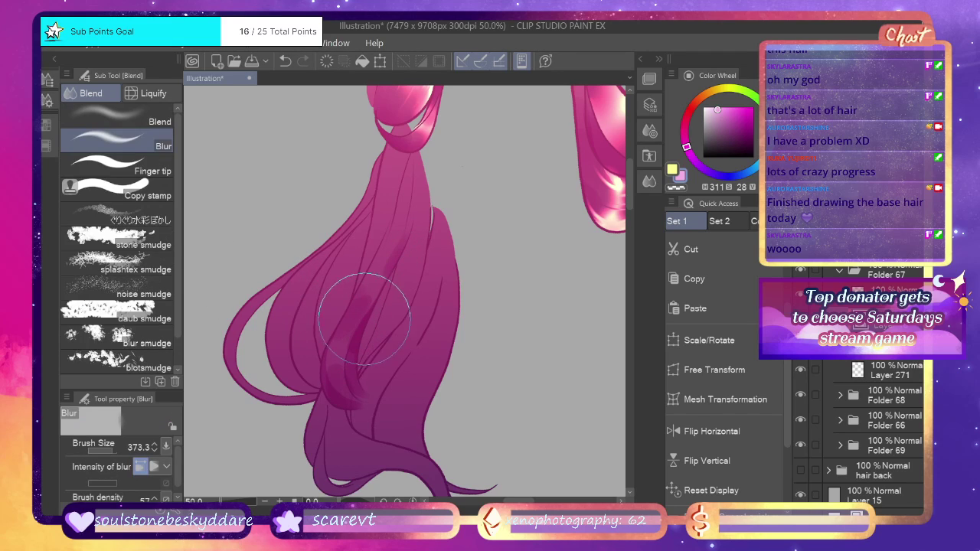
pyautogui.moveTo(346, 397); pyautogui.dragTo(328, 366)
pyautogui.moveTo(381, 275); pyautogui.dragTo(364, 291)
# Add a new layer and paint pale yellow highlight streaks on the front strand's middle and lower curve with the G-pen.
pyautogui.hotkey('ctrl', 'shift', 'n')
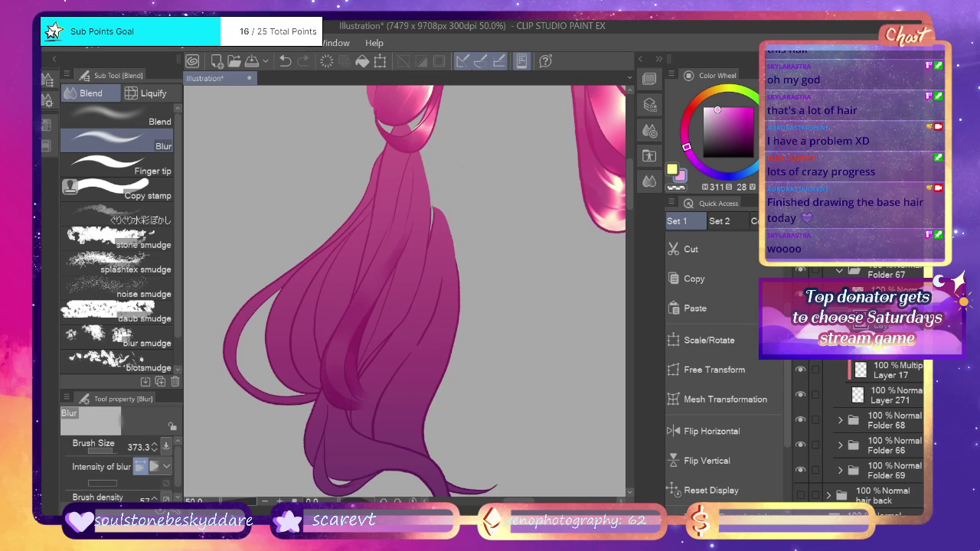
pyautogui.press('b')
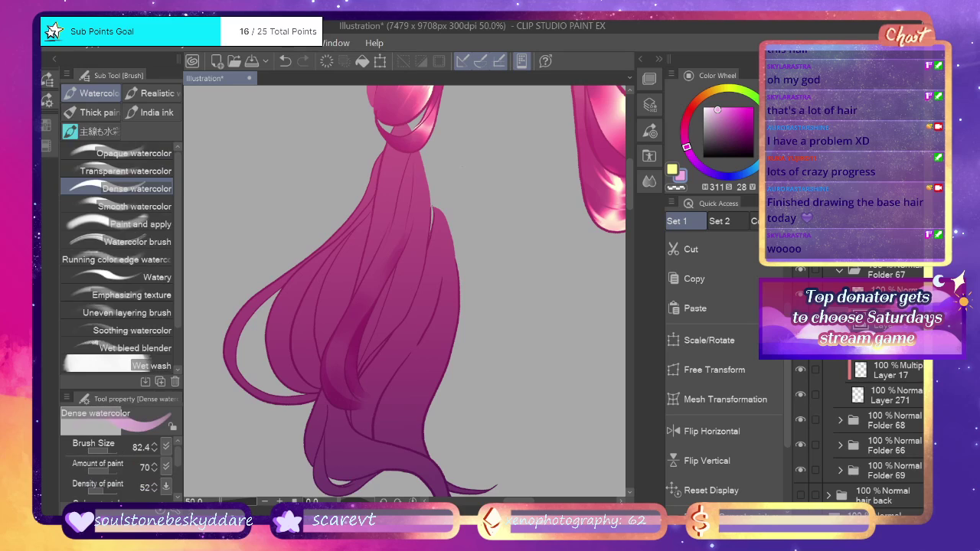
pyautogui.click(672, 170)
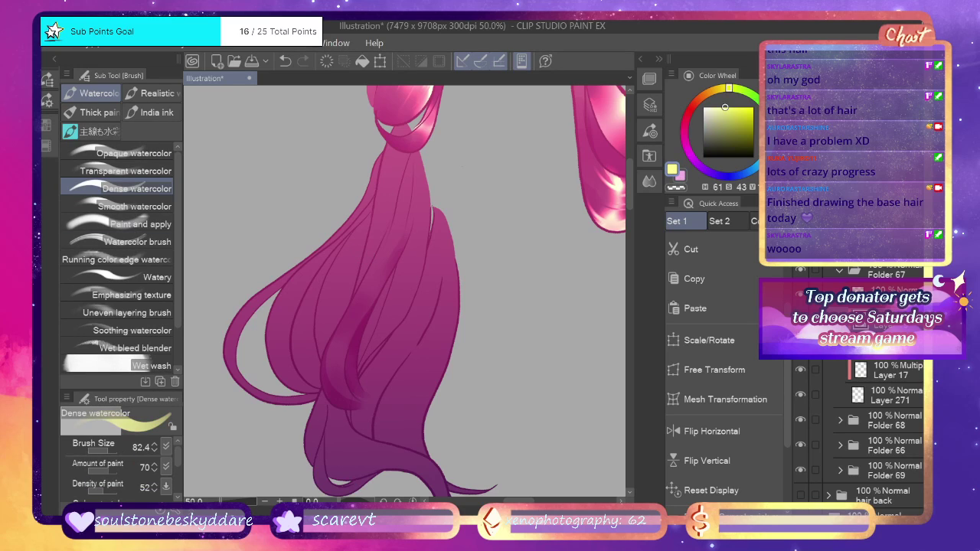
pyautogui.press('p')
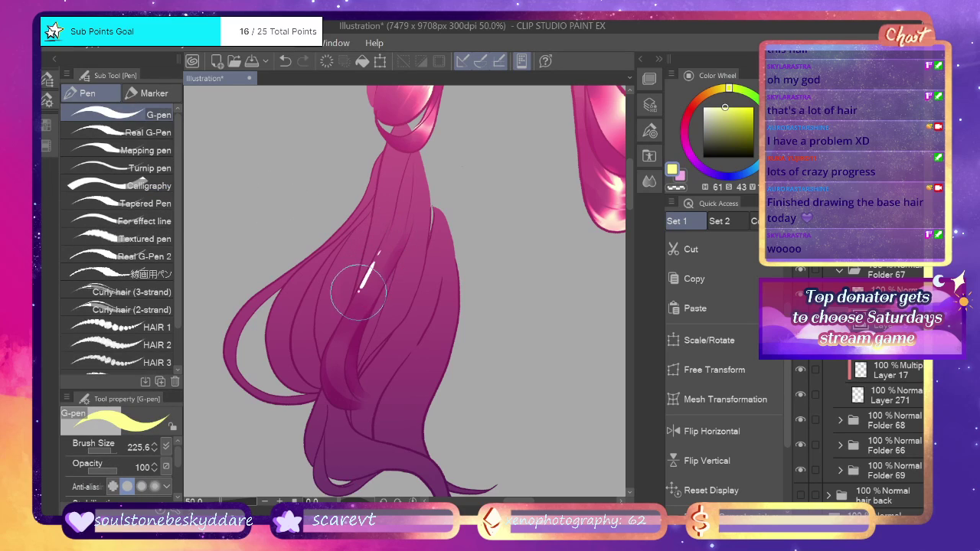
pyautogui.moveTo(358, 292)
pyautogui.mouseDown()
pyautogui.moveTo(390, 270)
pyautogui.moveTo(370, 316)
pyautogui.mouseUp()
pyautogui.moveTo(327, 348)
pyautogui.mouseDown()
pyautogui.moveTo(325, 388)
pyautogui.moveTo(345, 359)
pyautogui.moveTo(342, 386)
pyautogui.mouseUp()
pyautogui.hotkey('ctrl', 'z')
pyautogui.hotkey('ctrl', 'z')
pyautogui.moveTo(346, 345)
pyautogui.mouseDown()
pyautogui.moveTo(348, 394)
pyautogui.moveTo(328, 364)
pyautogui.moveTo(324, 384)
pyautogui.moveTo(336, 354)
pyautogui.moveTo(341, 379)
pyautogui.moveTo(341, 348)
pyautogui.moveTo(333, 371)
pyautogui.moveTo(345, 343)
pyautogui.moveTo(339, 386)
pyautogui.mouseUp()
pyautogui.hotkey('ctrl', 'z')
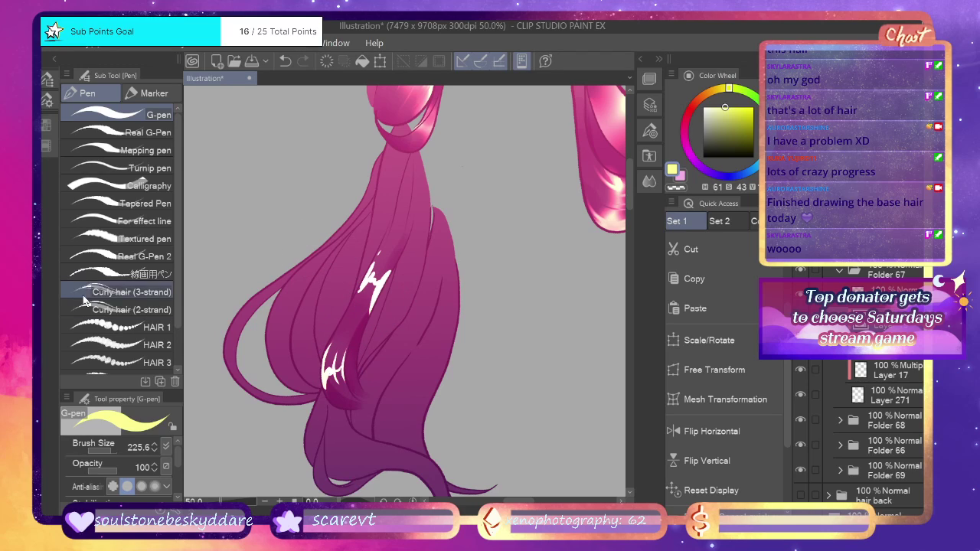
# Trim the highlight streaks on the front strand's middle into tapered points using the transparent color with the G-pen.
pyautogui.click(675, 186)
pyautogui.hotkey('ctrl', 'z')
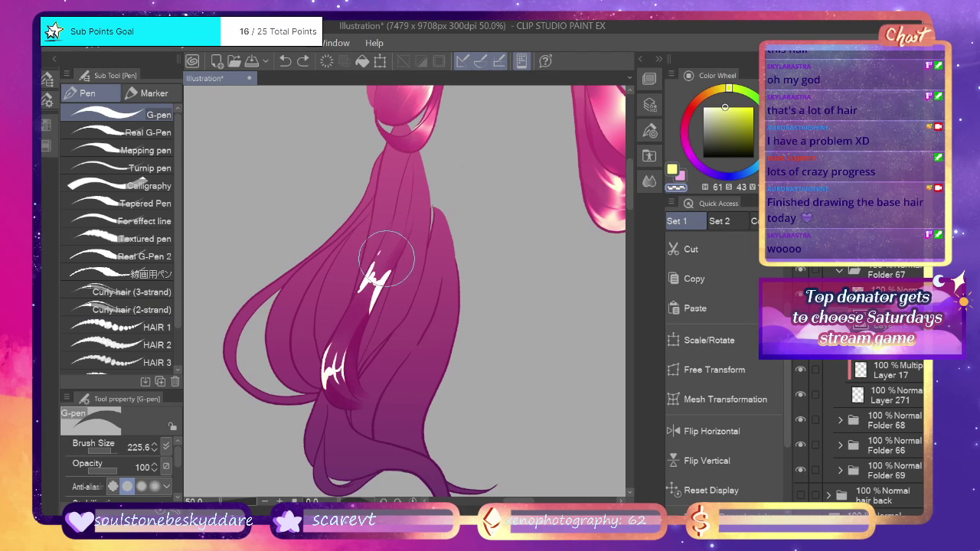
pyautogui.moveTo(387, 258); pyautogui.dragTo(376, 280)
pyautogui.moveTo(403, 242); pyautogui.dragTo(371, 277)
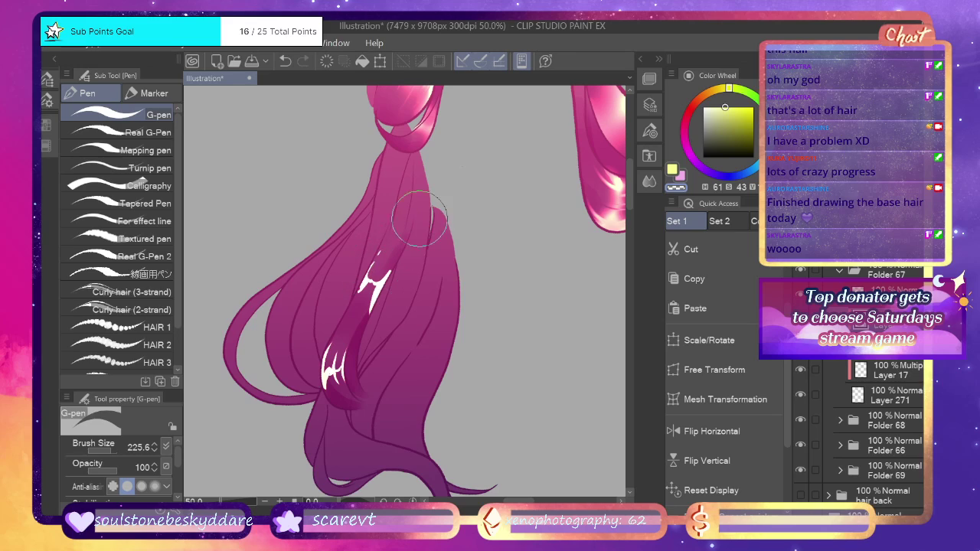
pyautogui.moveTo(419, 219)
pyautogui.mouseDown()
pyautogui.moveTo(360, 295)
pyautogui.moveTo(365, 329)
pyautogui.mouseUp()
pyautogui.hotkey('ctrl', 'z')
pyautogui.moveTo(367, 288); pyautogui.dragTo(348, 320)
pyautogui.hotkey('ctrl', 'z')
pyautogui.moveTo(372, 285)
pyautogui.mouseDown()
pyautogui.moveTo(331, 359)
pyautogui.moveTo(348, 307)
pyautogui.mouseUp()
# Blur both highlights on the front strand, and smudge them along the hair flow with the Finger tip tool.
pyautogui.press('j')
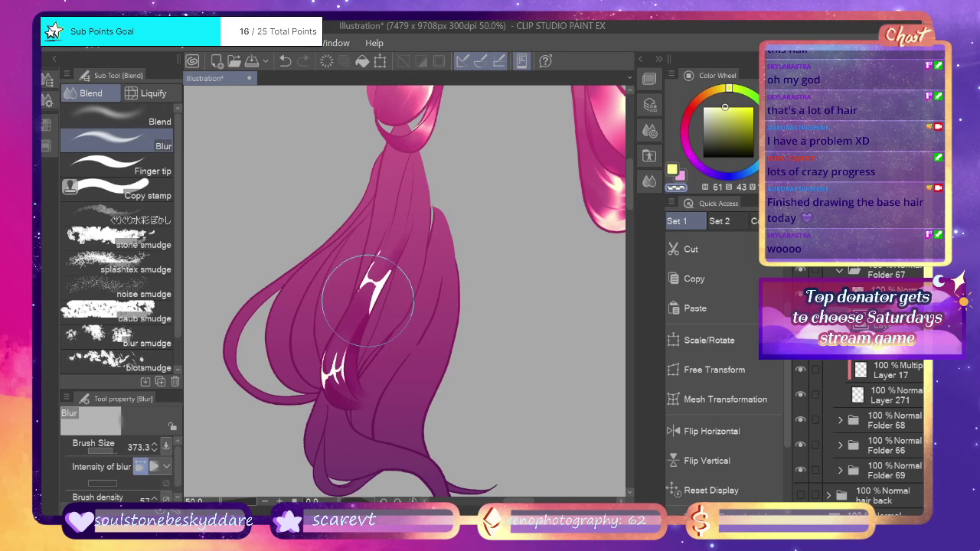
pyautogui.moveTo(373, 306)
pyautogui.mouseDown()
pyautogui.moveTo(366, 285)
pyautogui.moveTo(345, 298)
pyautogui.moveTo(411, 271)
pyautogui.moveTo(383, 252)
pyautogui.moveTo(398, 273)
pyautogui.moveTo(390, 254)
pyautogui.moveTo(422, 219)
pyautogui.mouseUp()
pyautogui.moveTo(322, 346)
pyautogui.mouseDown()
pyautogui.moveTo(353, 350)
pyautogui.moveTo(322, 365)
pyautogui.moveTo(330, 341)
pyautogui.moveTo(330, 399)
pyautogui.moveTo(361, 383)
pyautogui.moveTo(393, 337)
pyautogui.mouseUp()
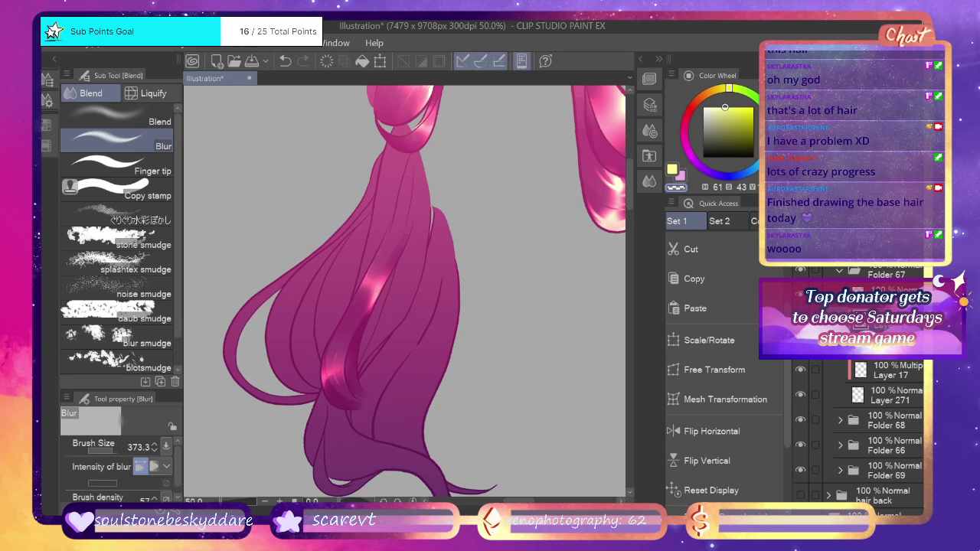
pyautogui.click(170, 164)
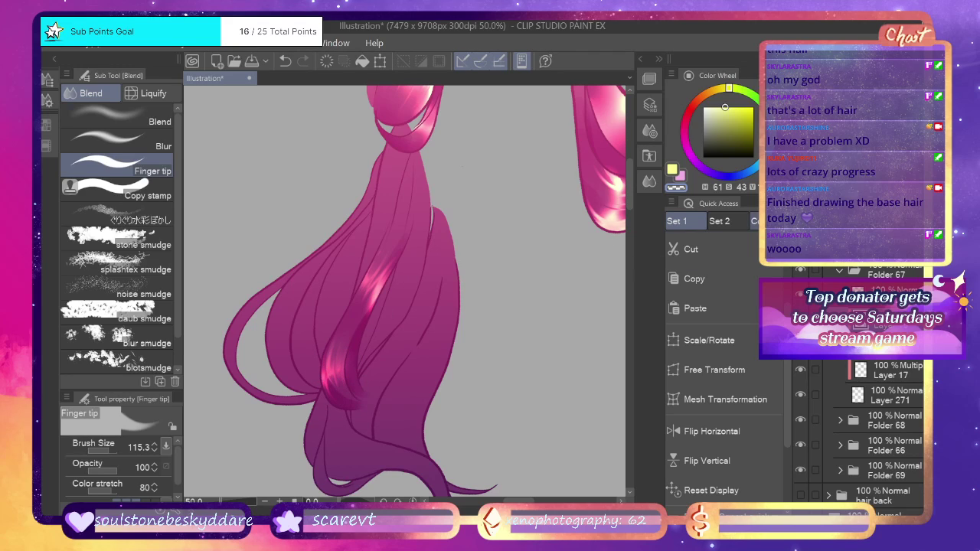
# Collapse and hide Folder 67, expand Folder 68 beneath it, and select the base layer of that hair section.
pyautogui.click(840, 271)
pyautogui.click(840, 296)
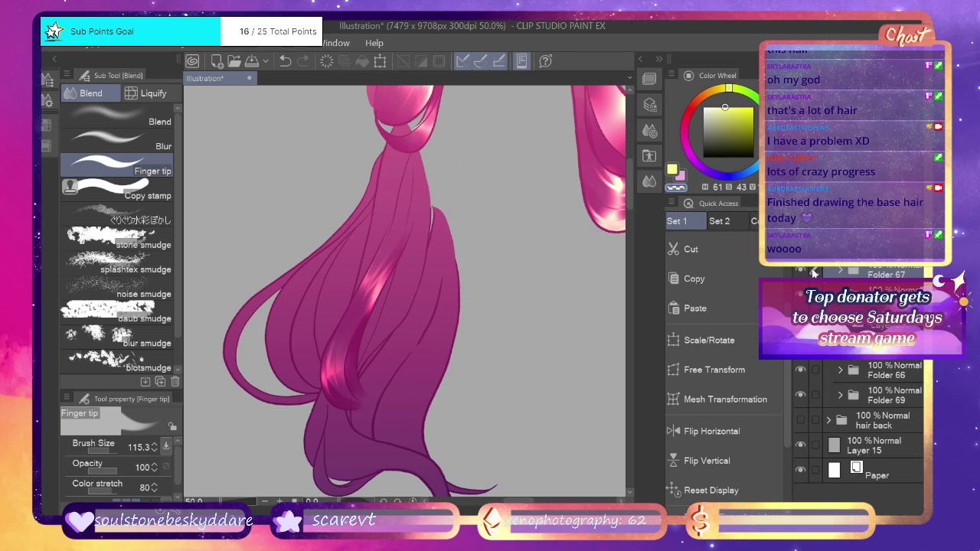
pyautogui.click(801, 272)
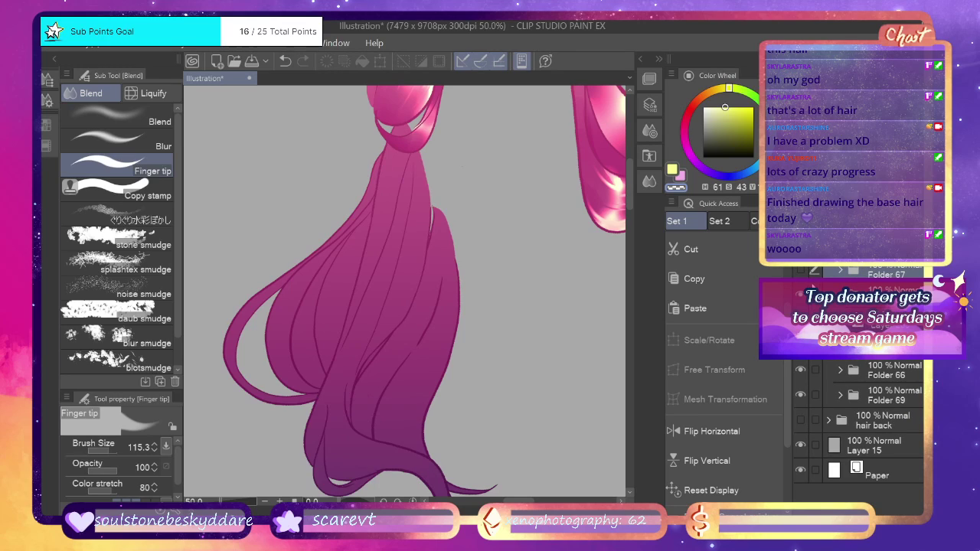
pyautogui.click(840, 296)
pyautogui.click(840, 295)
pyautogui.click(884, 328)
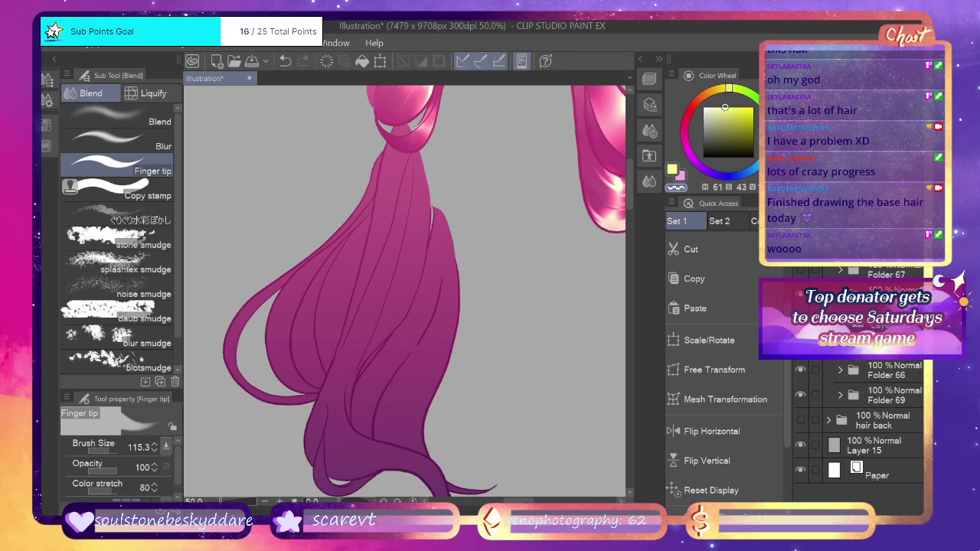
# Add a new layer in Folder 68 and paint pink G-pen shading up the long outer strand from its lower curve.
pyautogui.hotkey('ctrl', 'shift', 'n')
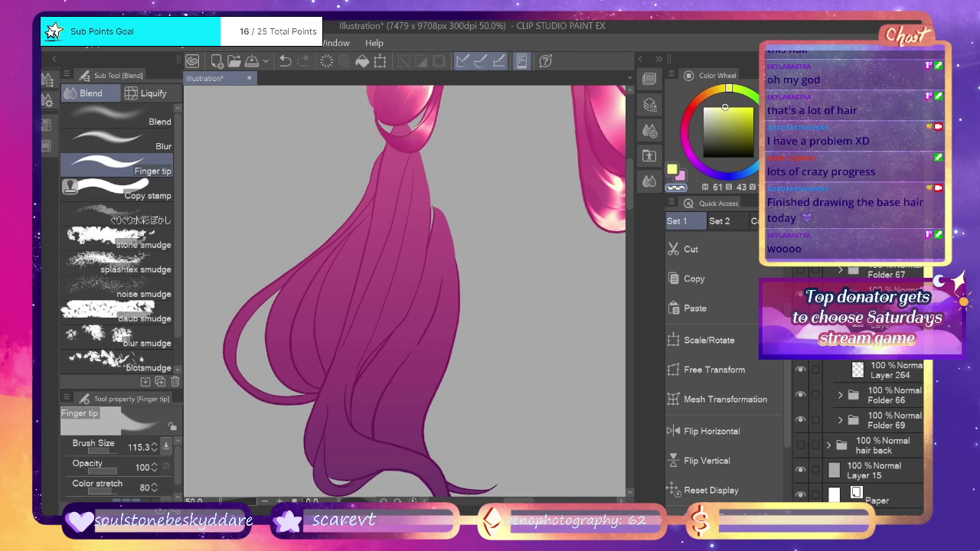
pyautogui.press('b')
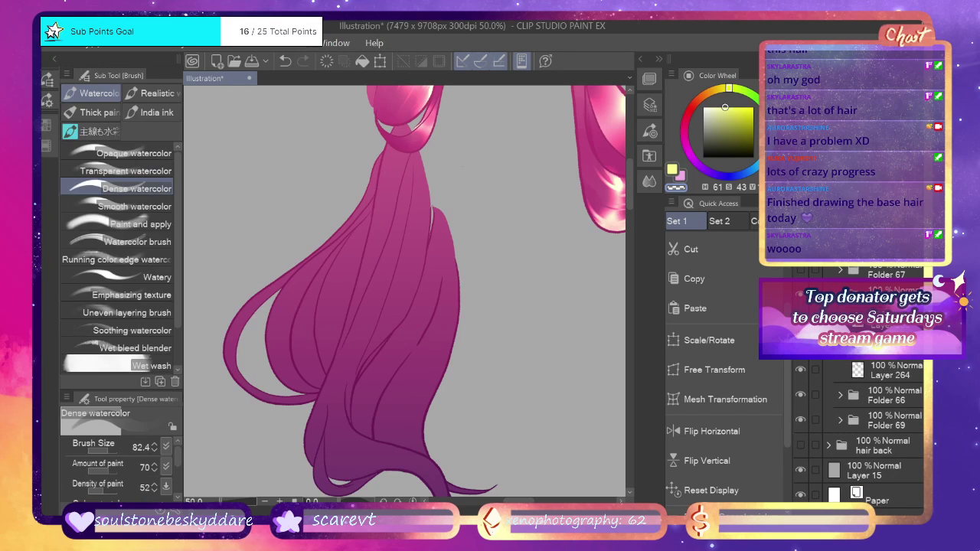
pyautogui.press('p')
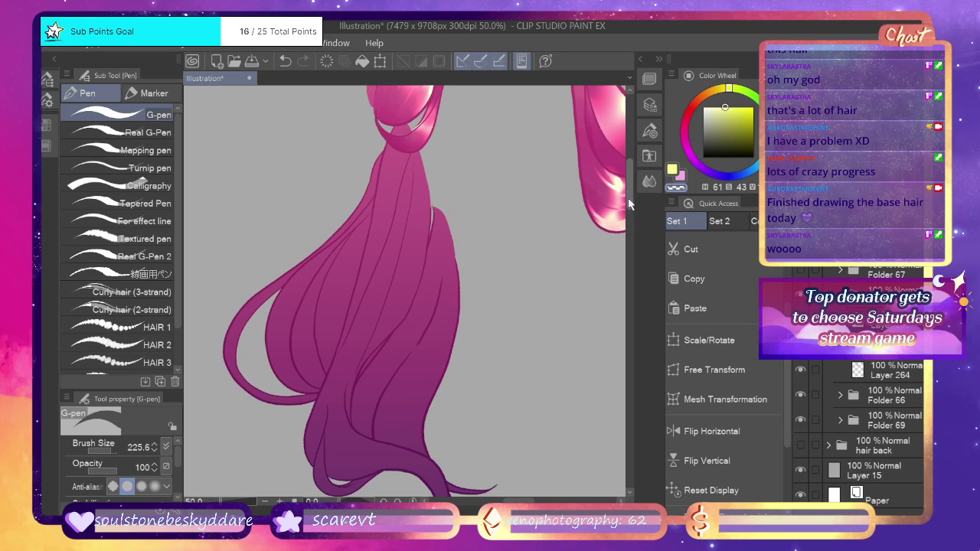
pyautogui.moveTo(629, 204); pyautogui.dragTo(630, 219)
pyautogui.click(683, 173)
pyautogui.moveTo(337, 261)
pyautogui.mouseDown()
pyautogui.moveTo(348, 372)
pyautogui.moveTo(379, 342)
pyautogui.mouseUp()
pyautogui.hotkey('ctrl', 'z')
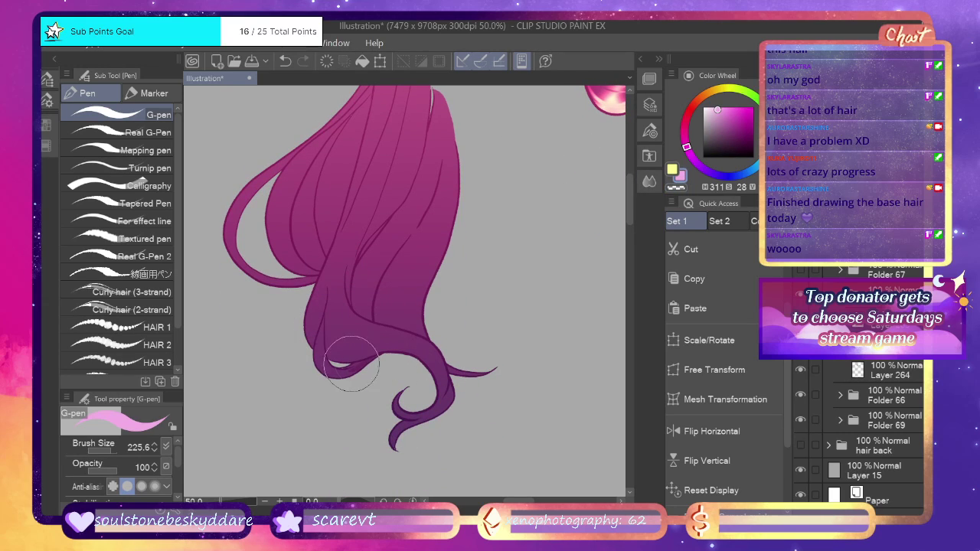
pyautogui.hotkey('ctrl', 'z')
pyautogui.moveTo(314, 323); pyautogui.dragTo(360, 154)
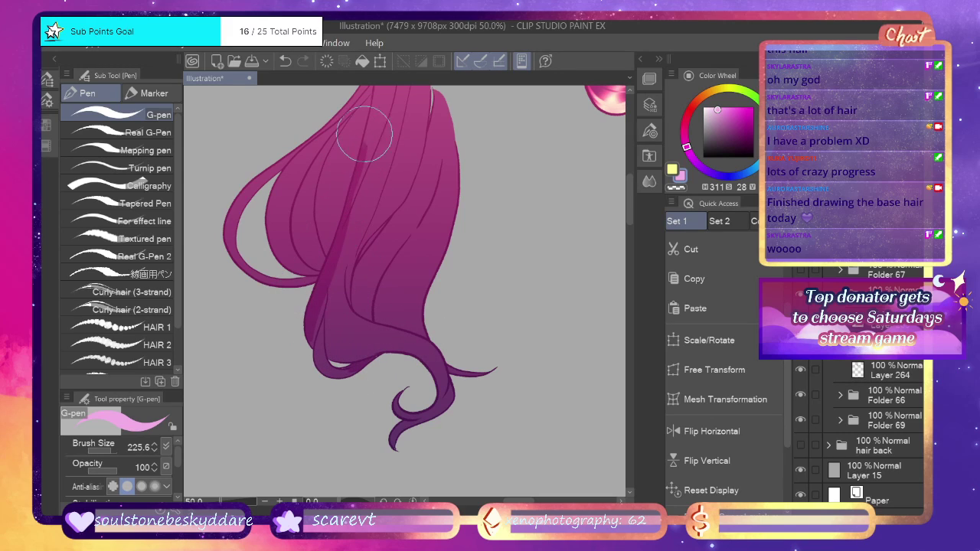
# Paint pink G-pen shading along the central strand from its lower curve up toward the hair tie, redoing misplaced strokes.
pyautogui.moveTo(353, 292); pyautogui.dragTo(403, 158)
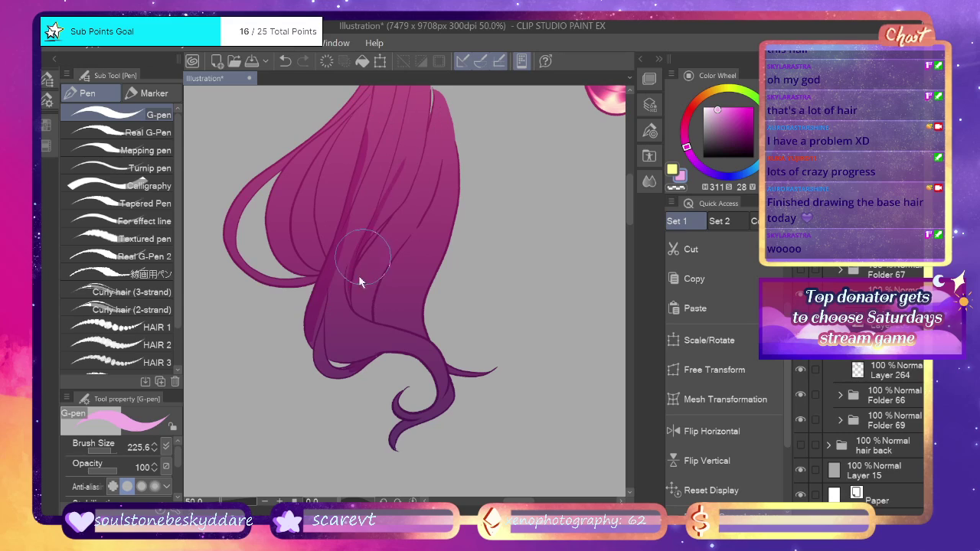
pyautogui.hotkey('ctrl', 'z')
pyautogui.moveTo(350, 306)
pyautogui.mouseDown()
pyautogui.moveTo(361, 253)
pyautogui.moveTo(418, 178)
pyautogui.mouseUp()
pyautogui.moveTo(370, 234)
pyautogui.mouseDown()
pyautogui.moveTo(414, 174)
pyautogui.moveTo(427, 82)
pyautogui.mouseUp()
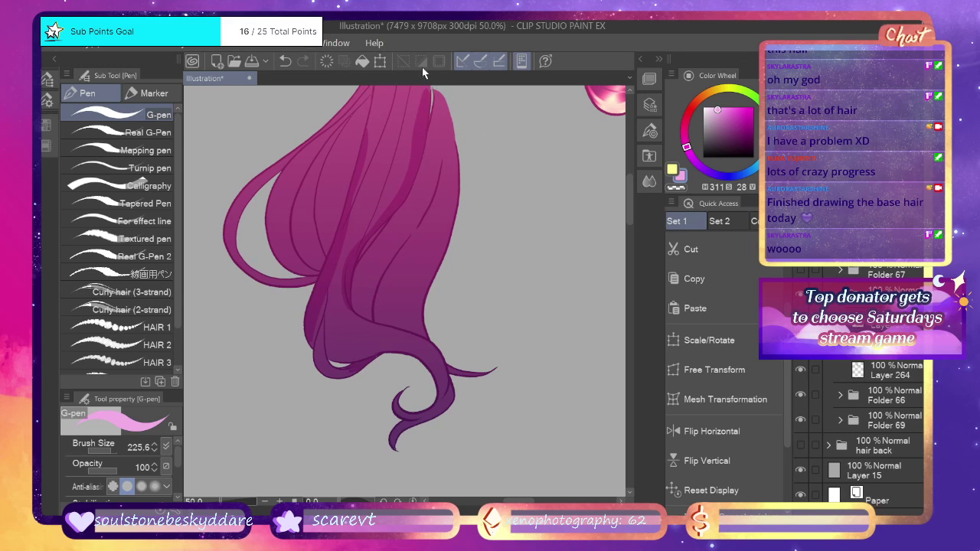
pyautogui.moveTo(372, 229); pyautogui.dragTo(400, 180)
pyautogui.hotkey('ctrl', 'z')
pyautogui.moveTo(631, 213); pyautogui.dragTo(630, 201)
pyautogui.moveTo(416, 230)
pyautogui.mouseDown()
pyautogui.moveTo(427, 113)
pyautogui.moveTo(372, 242)
pyautogui.moveTo(370, 193)
pyautogui.mouseUp()
pyautogui.hotkey('ctrl', 'z')
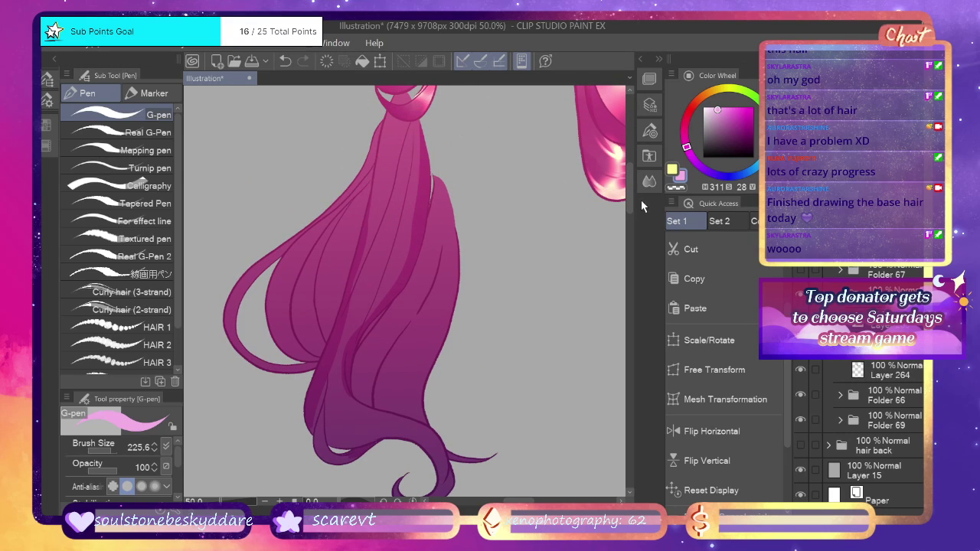
# Paint pink G-pen shading on the curled tip and along the inner edge of the strand's lower curve.
pyautogui.moveTo(630, 192); pyautogui.dragTo(630, 214)
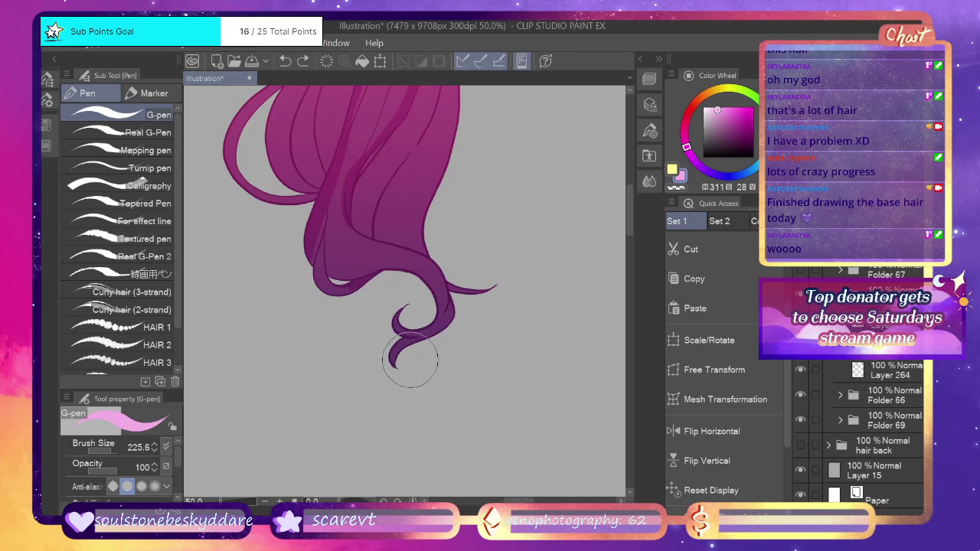
pyautogui.moveTo(421, 322); pyautogui.dragTo(394, 368)
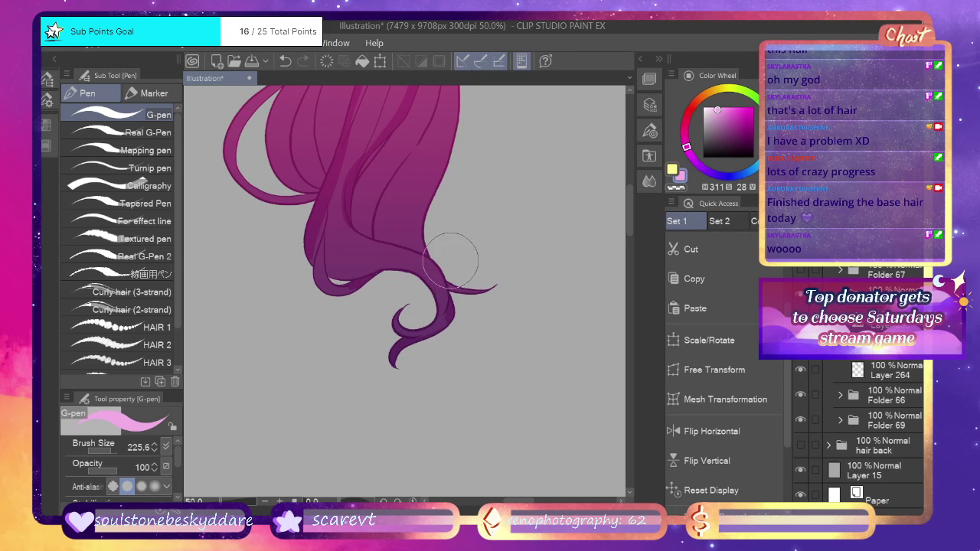
pyautogui.moveTo(376, 270); pyautogui.dragTo(328, 247)
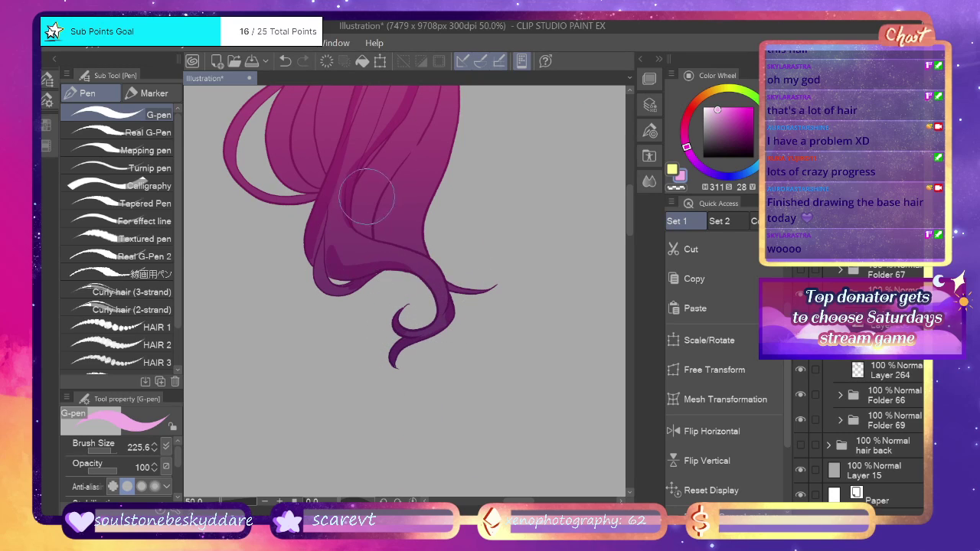
pyautogui.moveTo(419, 282); pyautogui.dragTo(353, 273)
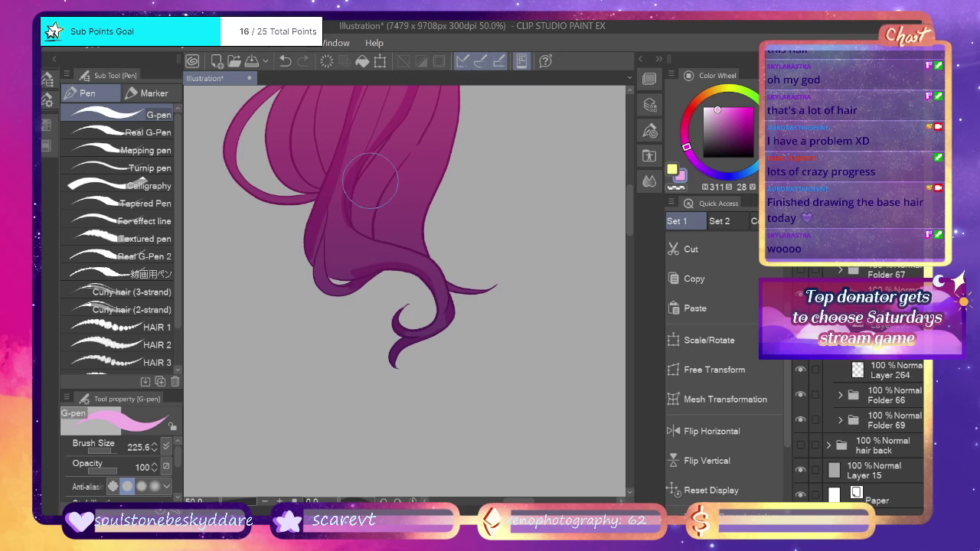
# Add another shading layer in Folder 68 and paint pink Dense watercolor shading on the lower curve and upper strand below the tie.
pyautogui.press('j')
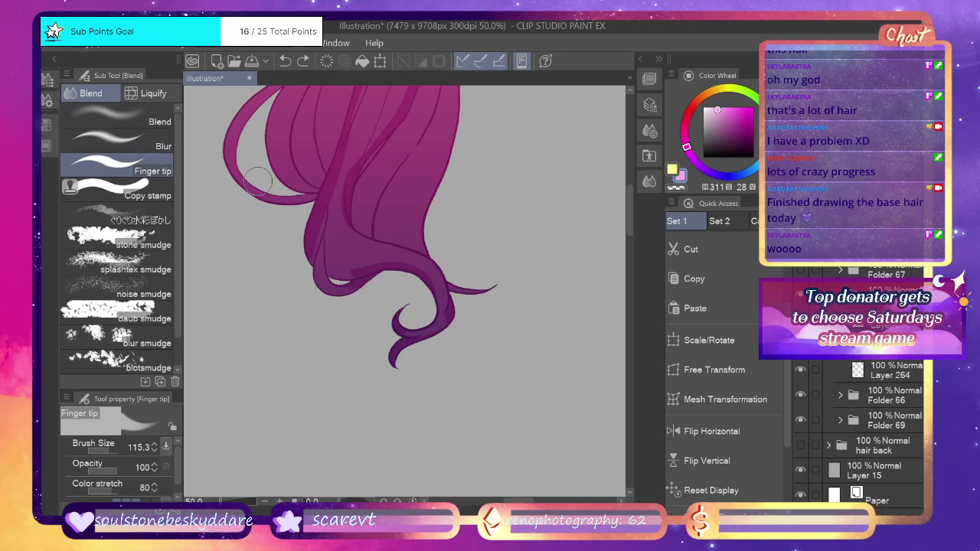
pyautogui.hotkey('ctrl', 'y')
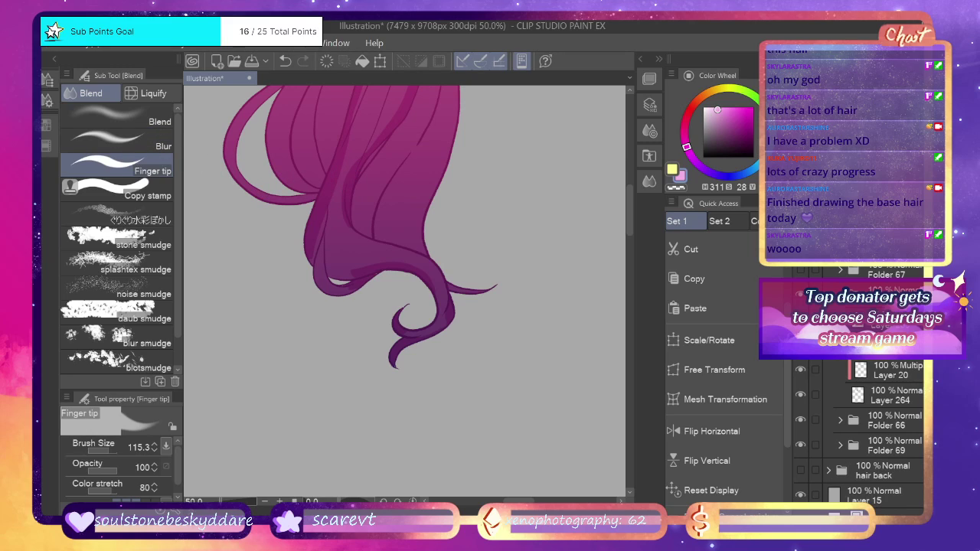
pyautogui.press('b')
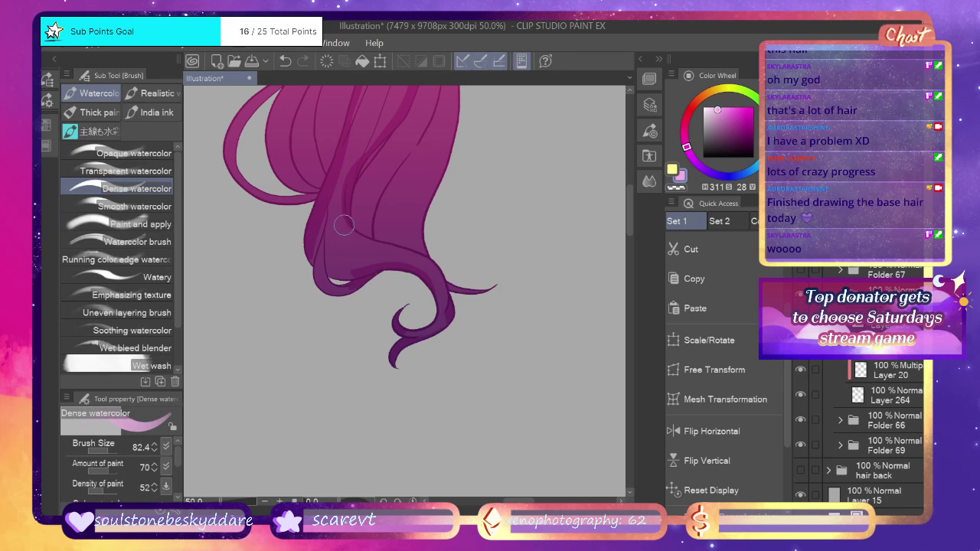
pyautogui.hotkey('ctrl', 'z')
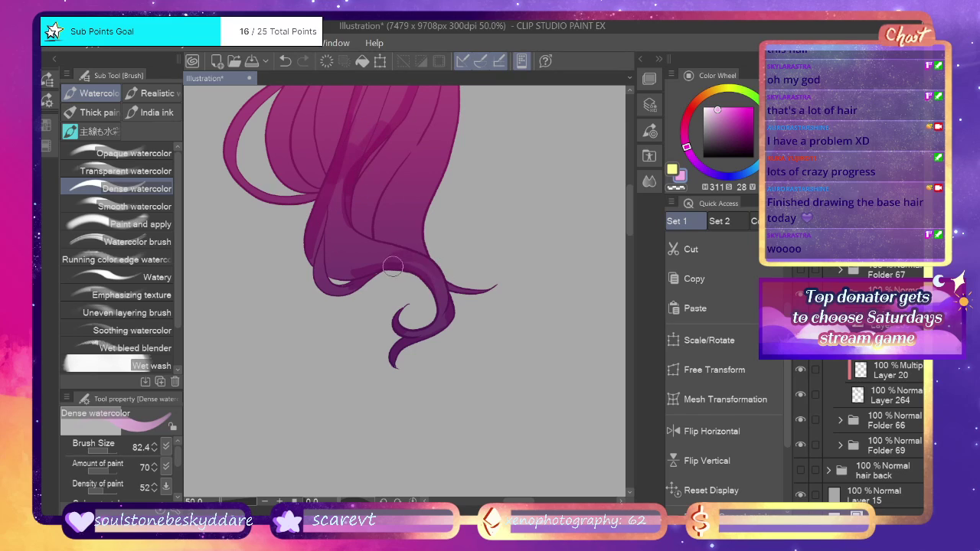
pyautogui.hotkey('ctrl', 'z')
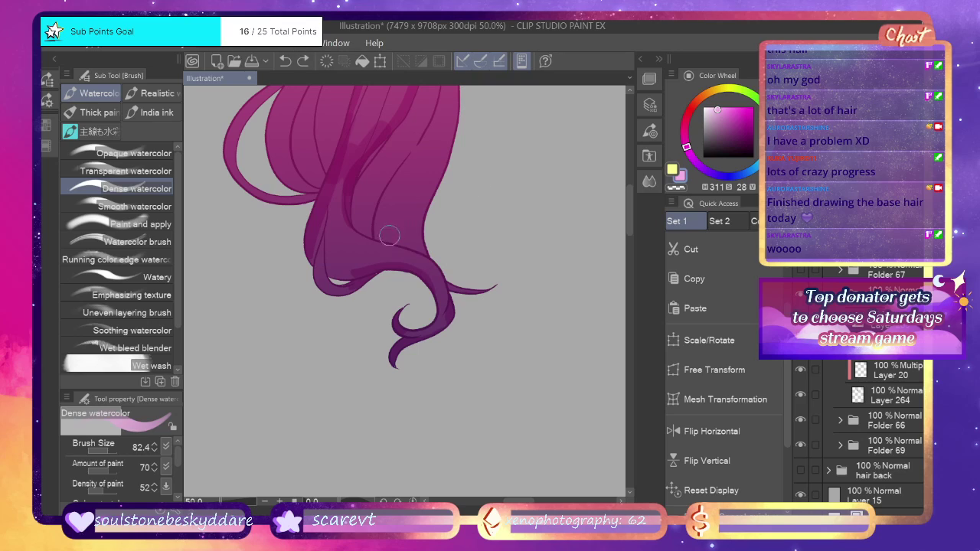
pyautogui.moveTo(378, 263); pyautogui.dragTo(402, 253)
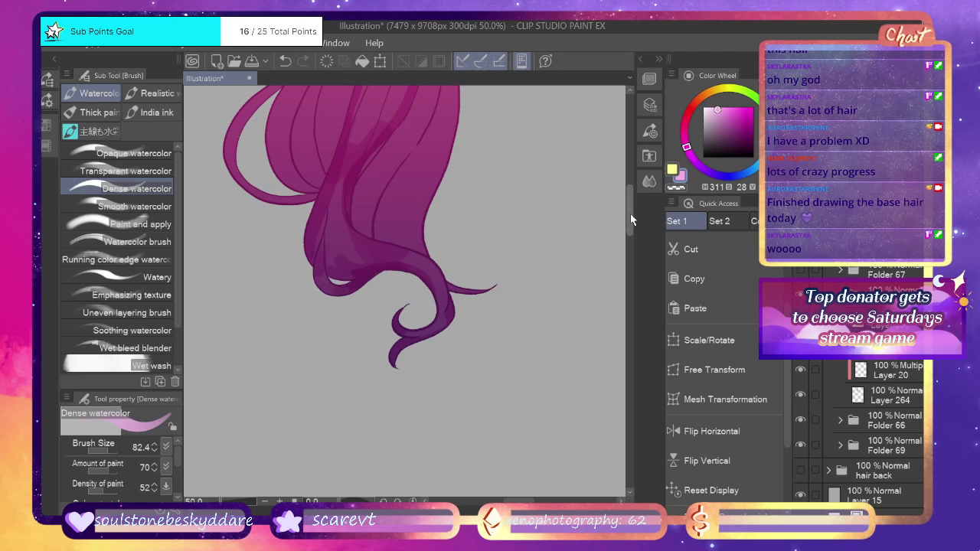
pyautogui.moveTo(626, 196); pyautogui.dragTo(629, 175)
pyautogui.moveTo(378, 173)
pyautogui.mouseDown()
pyautogui.moveTo(386, 202)
pyautogui.moveTo(396, 161)
pyautogui.moveTo(395, 216)
pyautogui.moveTo(406, 218)
pyautogui.moveTo(427, 167)
pyautogui.moveTo(414, 248)
pyautogui.mouseUp()
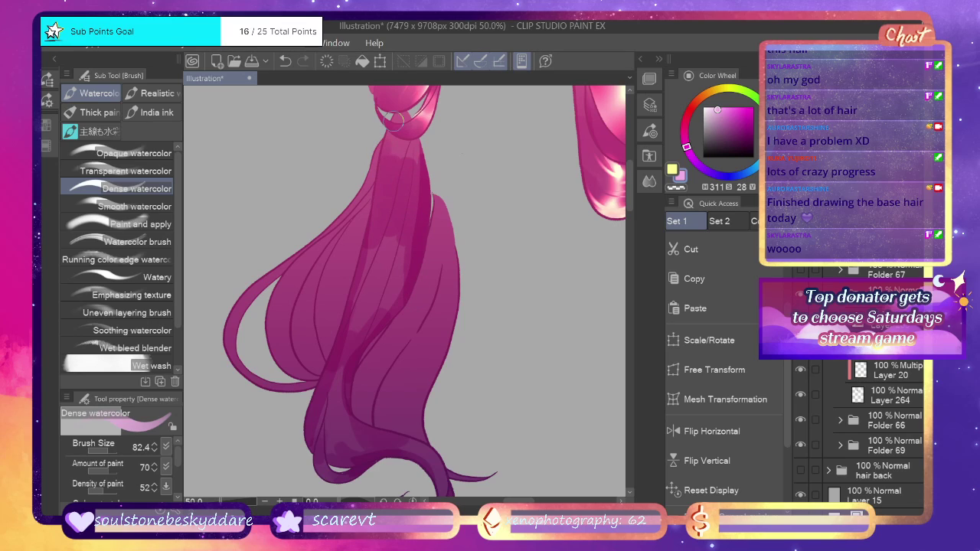
# Blur the new pink shading down the whole strand, from below the hair tie to the lower curve.
pyautogui.press('j')
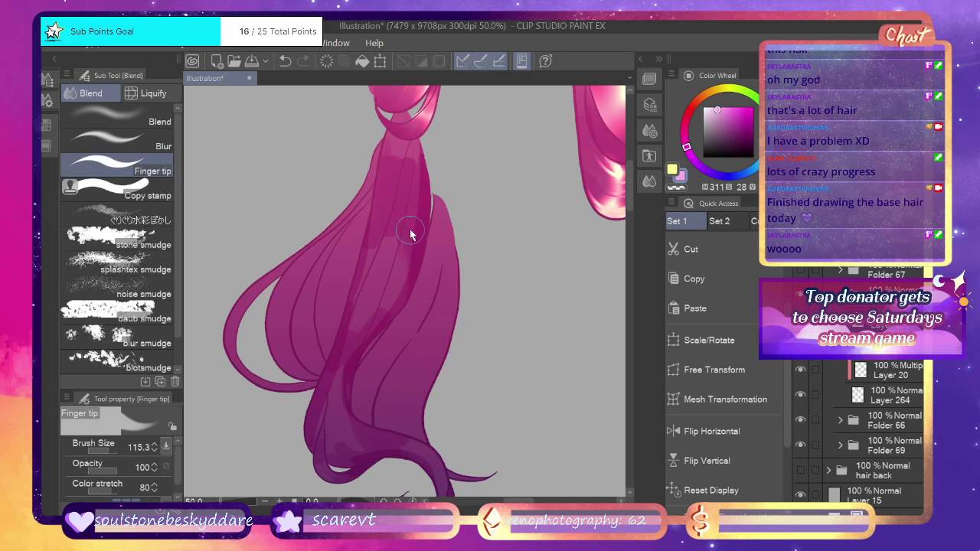
pyautogui.click(115, 139)
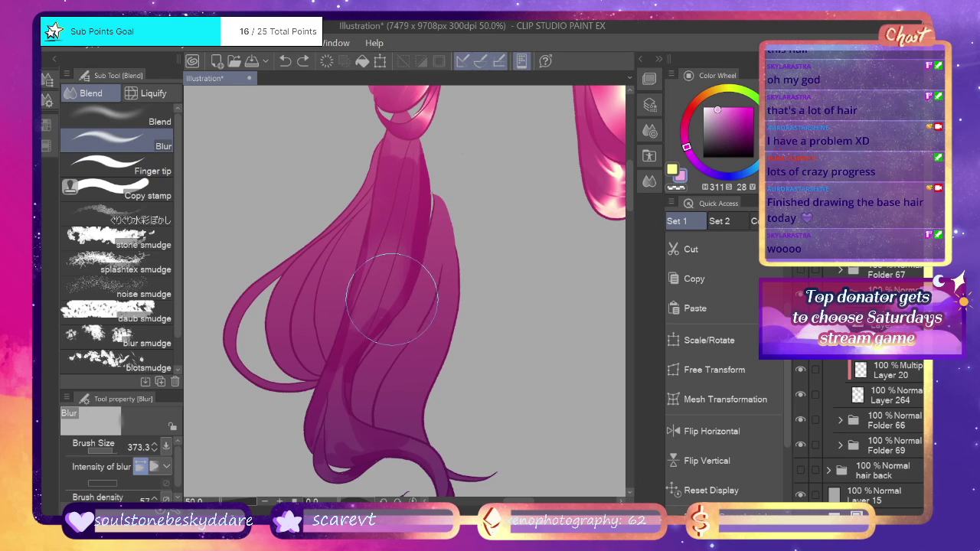
pyautogui.moveTo(392, 299)
pyautogui.mouseDown()
pyautogui.moveTo(404, 145)
pyautogui.moveTo(418, 131)
pyautogui.moveTo(394, 297)
pyautogui.moveTo(398, 289)
pyautogui.moveTo(352, 331)
pyautogui.moveTo(395, 285)
pyautogui.moveTo(331, 445)
pyautogui.moveTo(350, 411)
pyautogui.moveTo(345, 395)
pyautogui.moveTo(367, 442)
pyautogui.moveTo(405, 456)
pyautogui.moveTo(415, 442)
pyautogui.moveTo(355, 448)
pyautogui.mouseUp()
pyautogui.scroll(-3, 630, 192)
# Add a new layer and paint jagged pale yellow G-pen highlights across the upper strand below the hair tie.
pyautogui.click(674, 168)
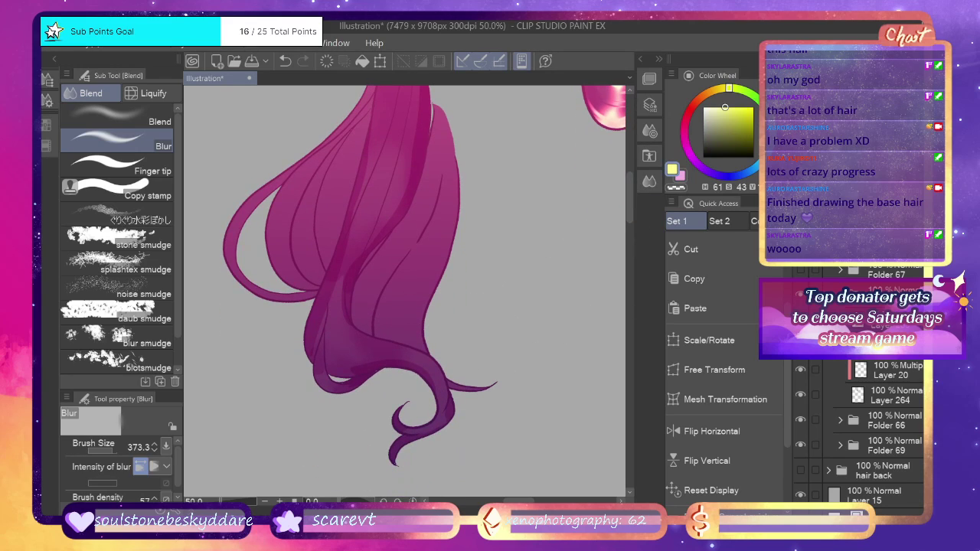
pyautogui.hotkey('ctrl', 'shift', 'n')
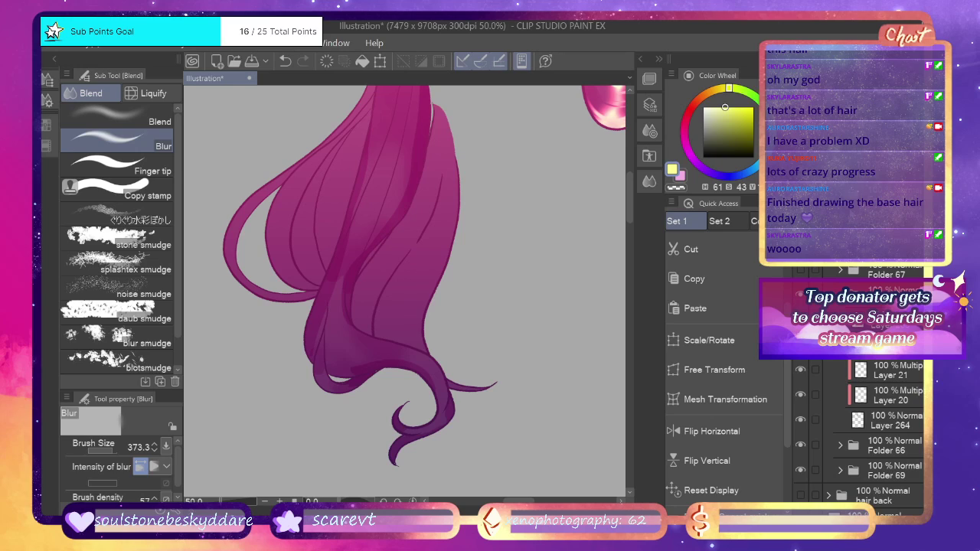
pyautogui.press('b')
pyautogui.press('p')
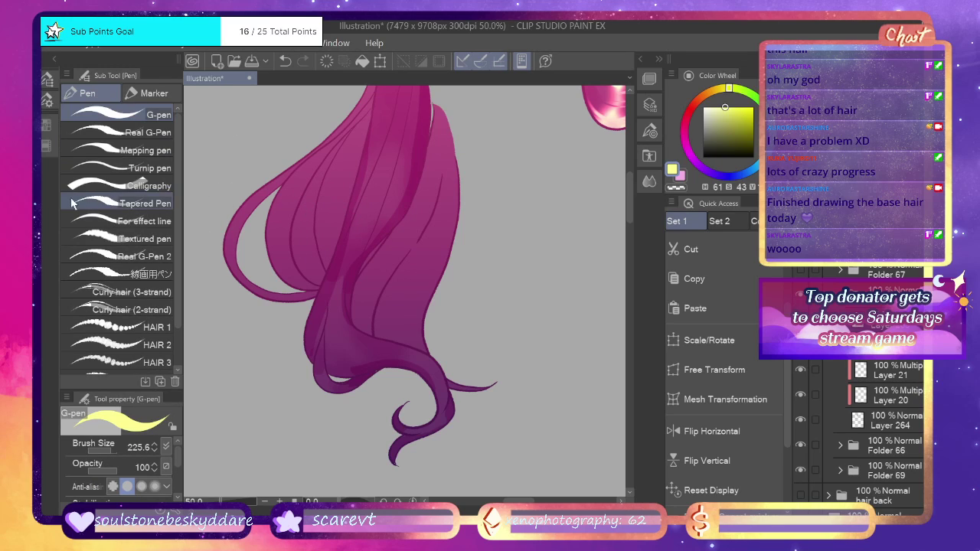
pyautogui.moveTo(365, 162); pyautogui.dragTo(350, 220)
pyautogui.hotkey('ctrl', 'z')
pyautogui.moveTo(372, 127)
pyautogui.mouseDown()
pyautogui.moveTo(360, 166)
pyautogui.moveTo(390, 144)
pyautogui.moveTo(402, 116)
pyautogui.moveTo(378, 179)
pyautogui.moveTo(399, 129)
pyautogui.moveTo(398, 156)
pyautogui.moveTo(422, 123)
pyautogui.moveTo(419, 192)
pyautogui.moveTo(422, 127)
pyautogui.moveTo(420, 155)
pyautogui.mouseUp()
pyautogui.scroll(3, 413, 191)
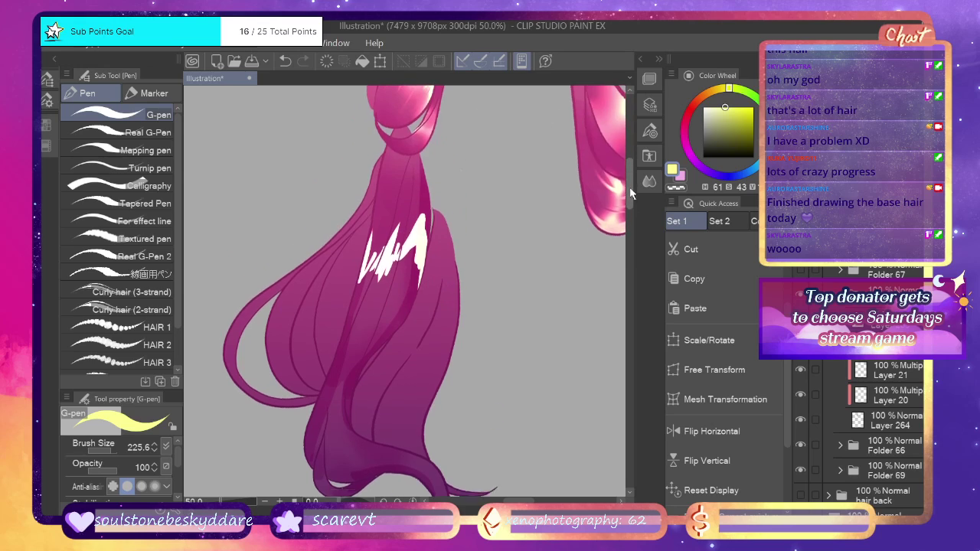
pyautogui.moveTo(424, 271); pyautogui.dragTo(431, 203)
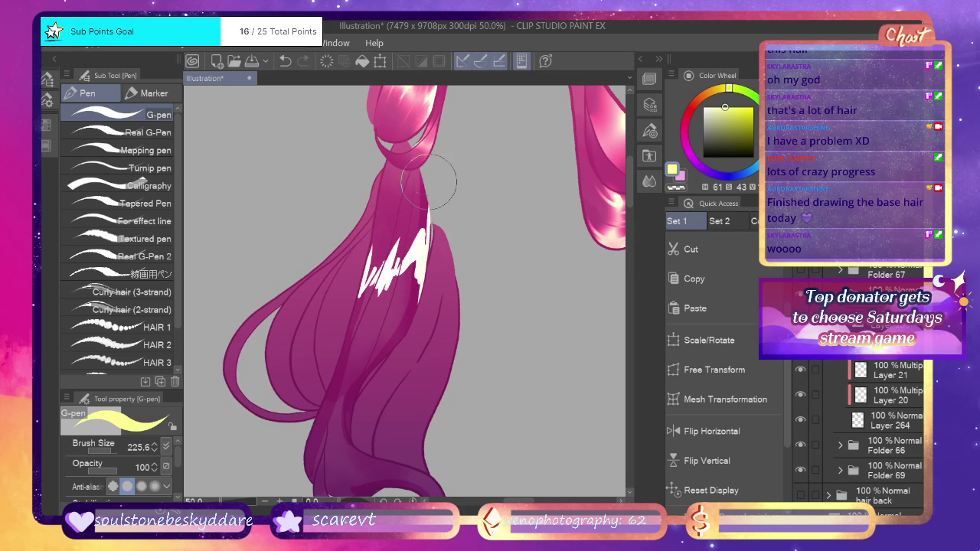
pyautogui.scroll(-5, 610, 201)
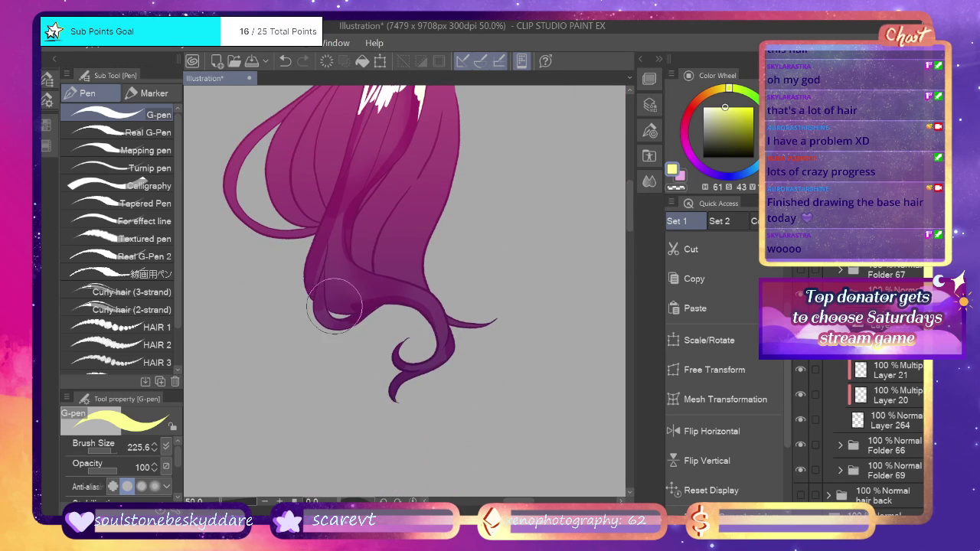
# Paint pale yellow G-pen highlights on the lower loop, the inner curve and the bends of the curled tip.
pyautogui.moveTo(334, 325); pyautogui.dragTo(316, 315)
pyautogui.moveTo(433, 297)
pyautogui.mouseDown()
pyautogui.moveTo(444, 314)
pyautogui.moveTo(424, 323)
pyautogui.moveTo(431, 311)
pyautogui.moveTo(440, 319)
pyautogui.mouseUp()
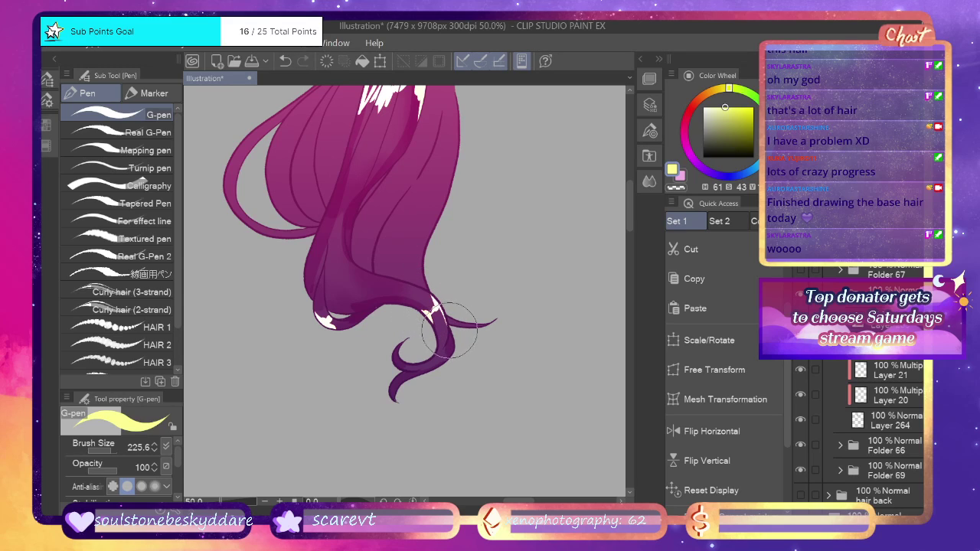
pyautogui.moveTo(442, 351); pyautogui.dragTo(438, 363)
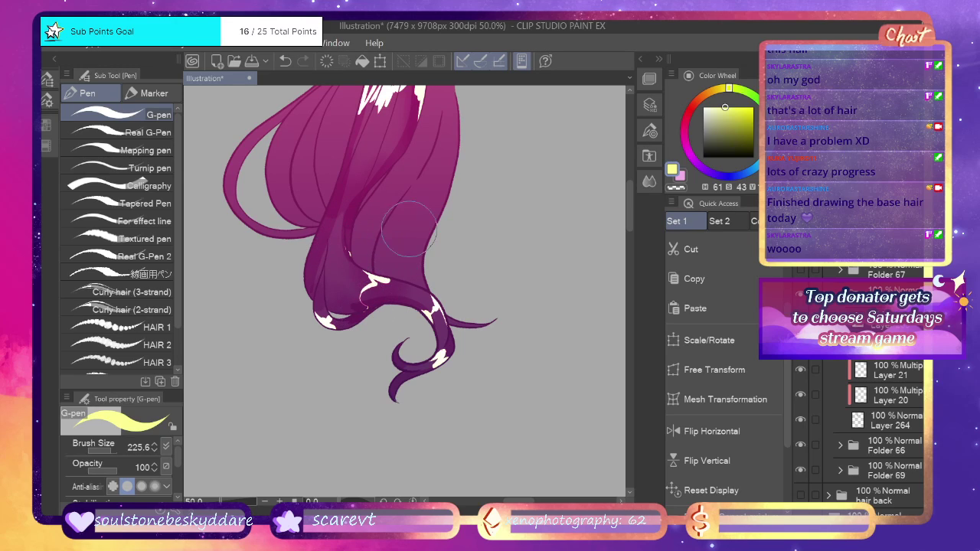
pyautogui.hotkey('ctrl', 'z')
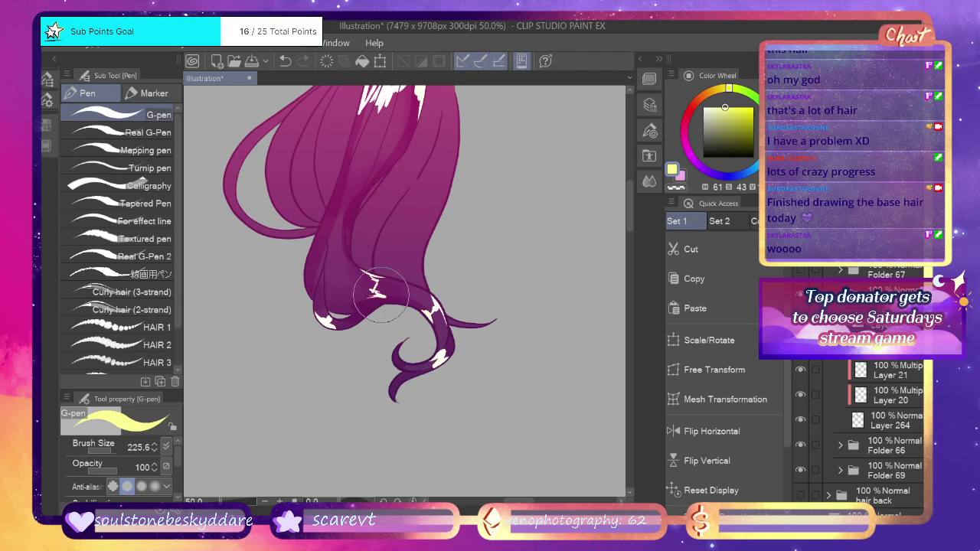
pyautogui.moveTo(380, 297); pyautogui.dragTo(383, 305)
pyautogui.hotkey('ctrl', 'z')
pyautogui.moveTo(347, 254); pyautogui.dragTo(384, 279)
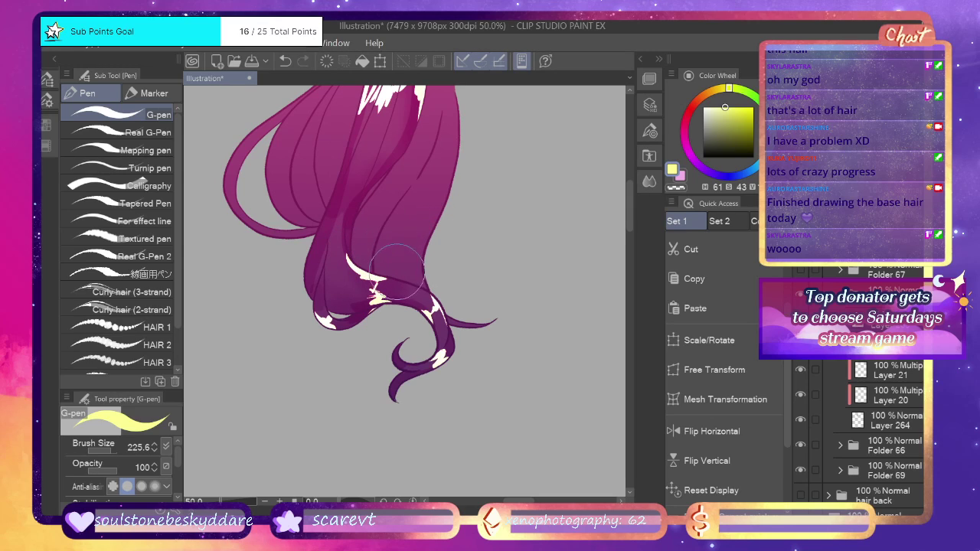
pyautogui.press('j')
pyautogui.moveTo(367, 305)
pyautogui.mouseDown()
pyautogui.moveTo(376, 329)
pyautogui.moveTo(380, 276)
pyautogui.moveTo(385, 310)
pyautogui.moveTo(422, 255)
pyautogui.moveTo(440, 303)
pyautogui.mouseUp()
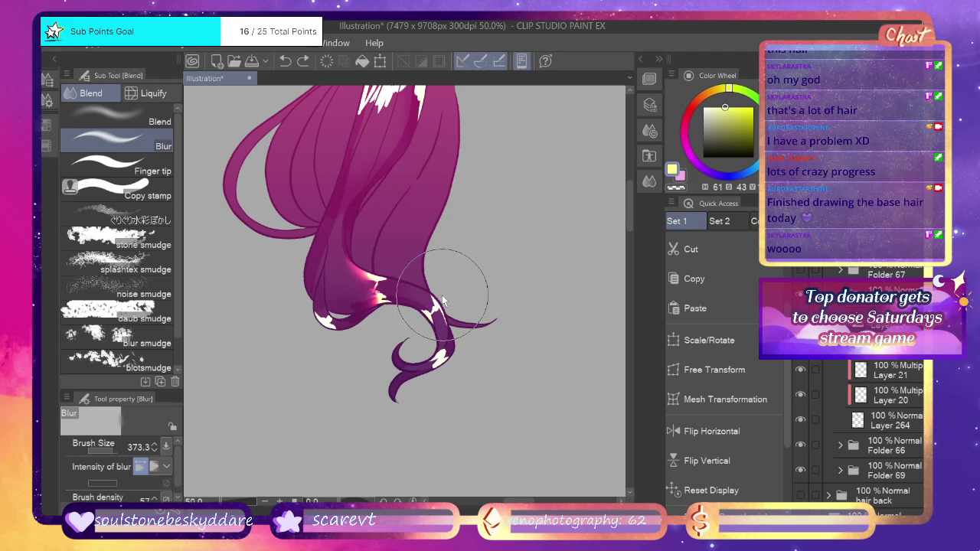
pyautogui.hotkey('ctrl', 'z')
# Touch up the lower highlights with transparent Dense watercolor, and blur them on the curled tip, inner curve and loop.
pyautogui.press('b')
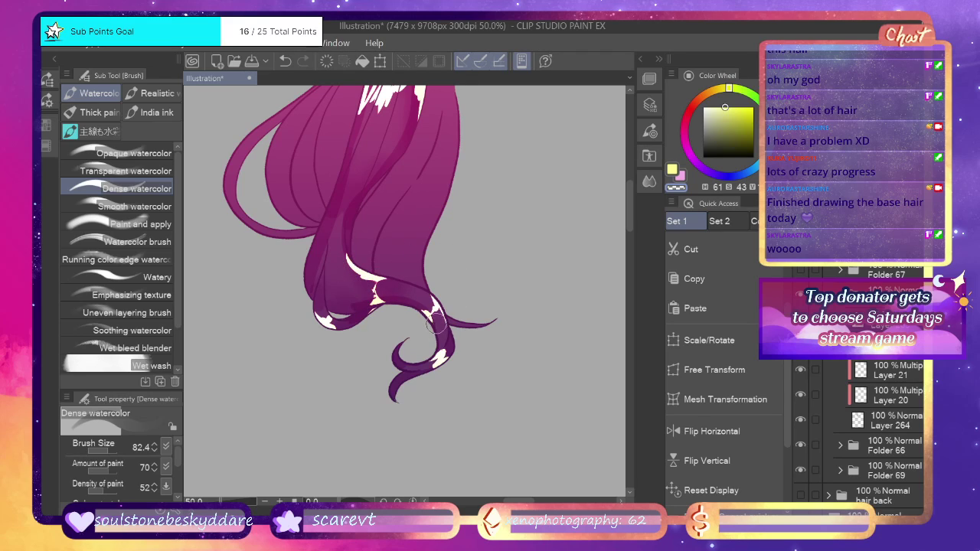
pyautogui.press('j')
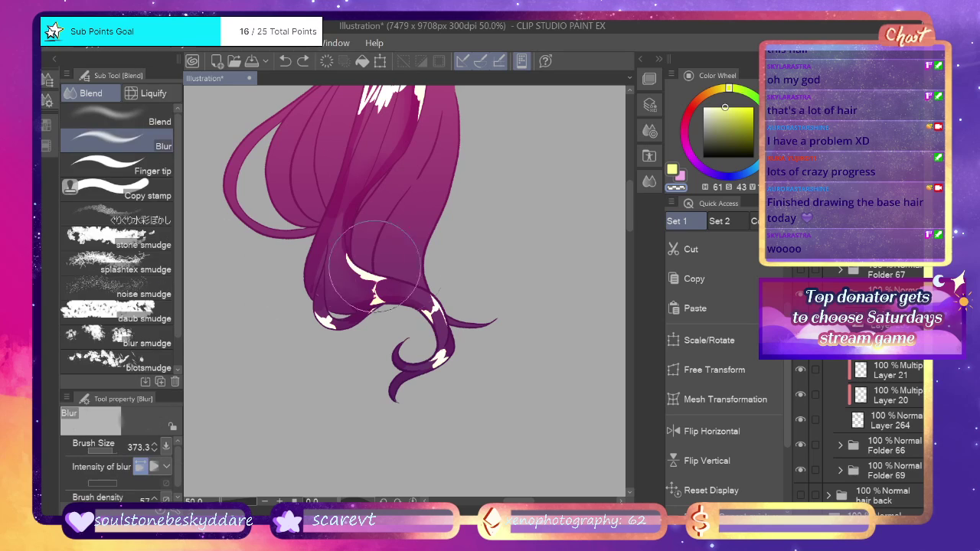
pyautogui.moveTo(417, 360)
pyautogui.mouseDown()
pyautogui.moveTo(440, 354)
pyautogui.moveTo(431, 356)
pyautogui.moveTo(428, 387)
pyautogui.moveTo(441, 322)
pyautogui.moveTo(433, 337)
pyautogui.moveTo(428, 308)
pyautogui.mouseUp()
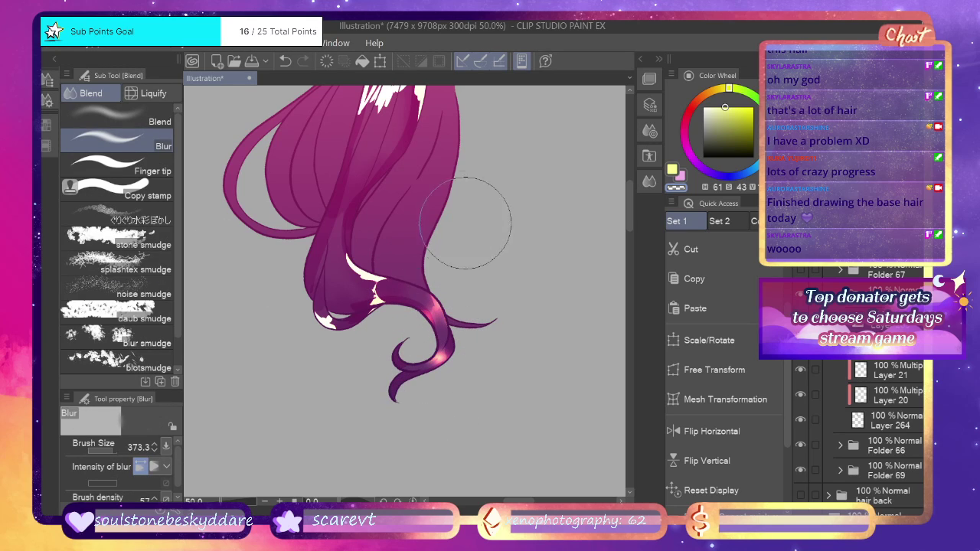
pyautogui.moveTo(332, 305)
pyautogui.mouseDown()
pyautogui.moveTo(336, 333)
pyautogui.moveTo(327, 340)
pyautogui.moveTo(317, 316)
pyautogui.moveTo(332, 299)
pyautogui.moveTo(310, 324)
pyautogui.moveTo(364, 278)
pyautogui.moveTo(340, 316)
pyautogui.moveTo(307, 321)
pyautogui.moveTo(344, 294)
pyautogui.moveTo(367, 257)
pyautogui.moveTo(364, 287)
pyautogui.moveTo(334, 333)
pyautogui.moveTo(349, 289)
pyautogui.moveTo(111, 451)
pyautogui.moveTo(338, 312)
pyautogui.moveTo(328, 310)
pyautogui.moveTo(358, 270)
pyautogui.moveTo(384, 289)
pyautogui.moveTo(367, 254)
pyautogui.moveTo(352, 262)
pyautogui.moveTo(366, 301)
pyautogui.moveTo(355, 243)
pyautogui.moveTo(370, 348)
pyautogui.mouseUp()
# Set the Blur brush size to 266.8 and blur the jagged highlight on the upper strand.
pyautogui.click(112, 450)
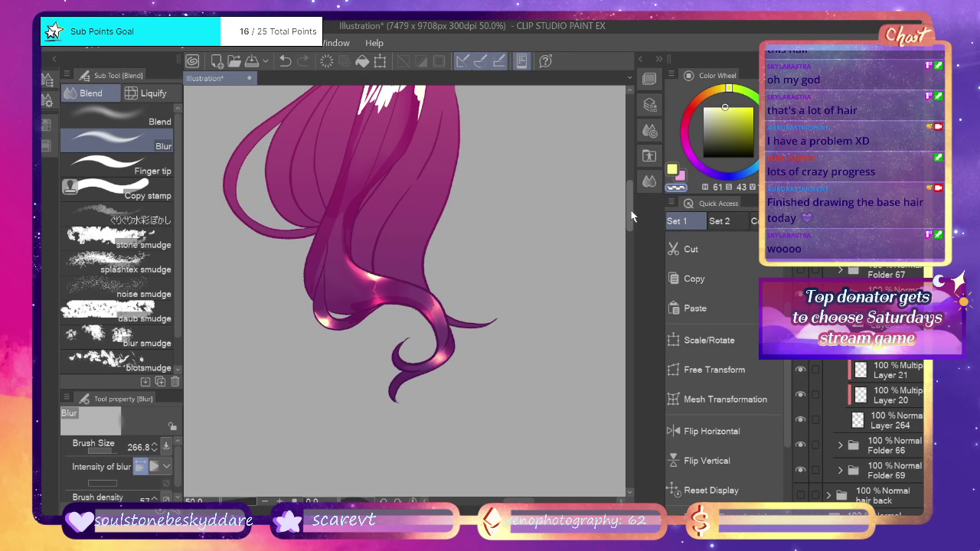
pyautogui.scroll(3, 564, 183)
pyautogui.moveTo(404, 302)
pyautogui.mouseDown()
pyautogui.moveTo(363, 306)
pyautogui.moveTo(379, 244)
pyautogui.moveTo(379, 258)
pyautogui.moveTo(431, 197)
pyautogui.moveTo(429, 219)
pyautogui.moveTo(385, 259)
pyautogui.moveTo(484, 152)
pyautogui.mouseUp()
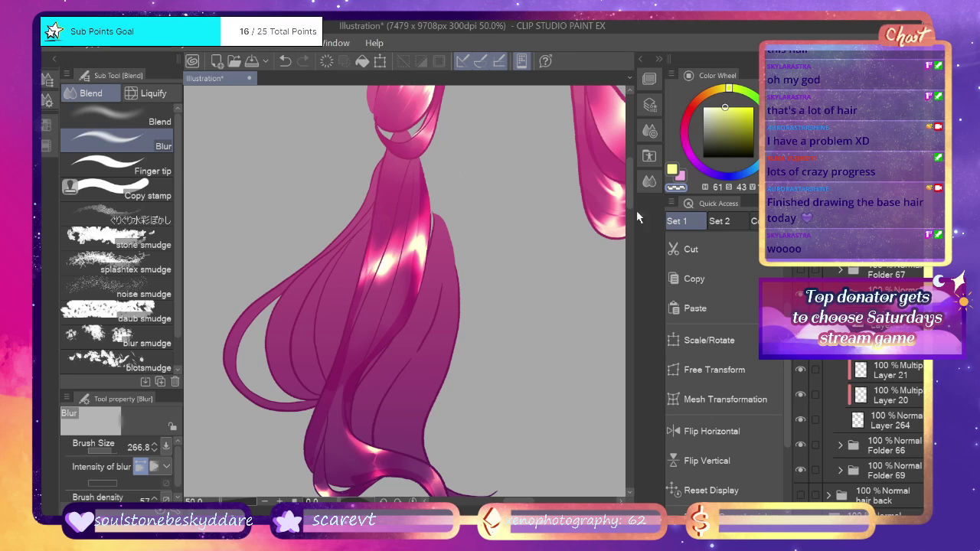
# Smear the blurred highlight on the upper strand along the hair flow with the Finger tip blender at size 115.3.
pyautogui.scroll(-2, 630, 197)
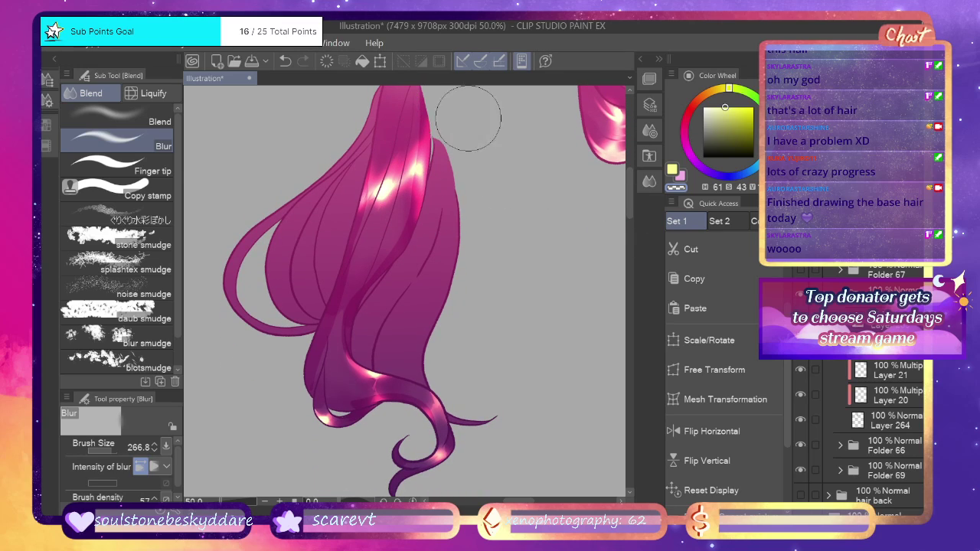
pyautogui.click(117, 165)
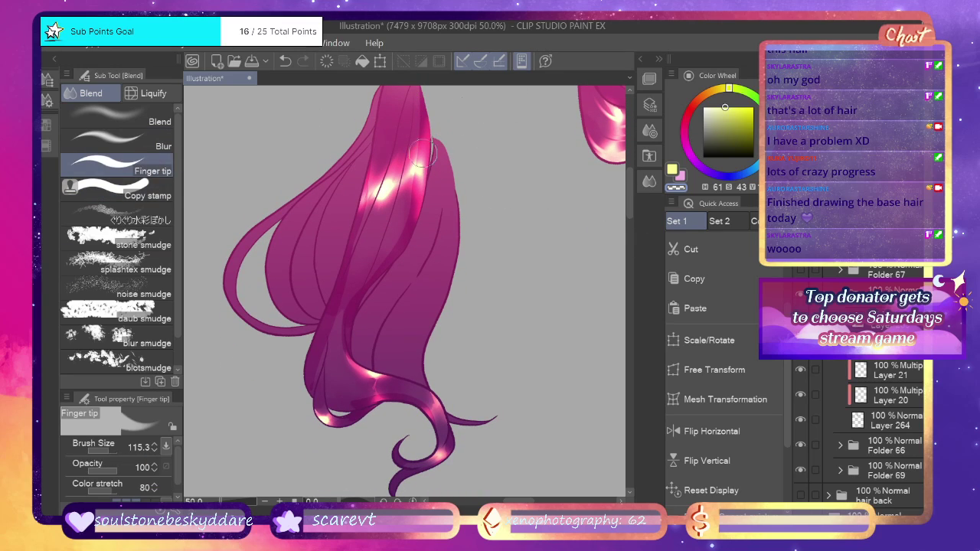
pyautogui.moveTo(424, 124)
pyautogui.mouseDown()
pyautogui.moveTo(401, 231)
pyautogui.moveTo(424, 91)
pyautogui.mouseUp()
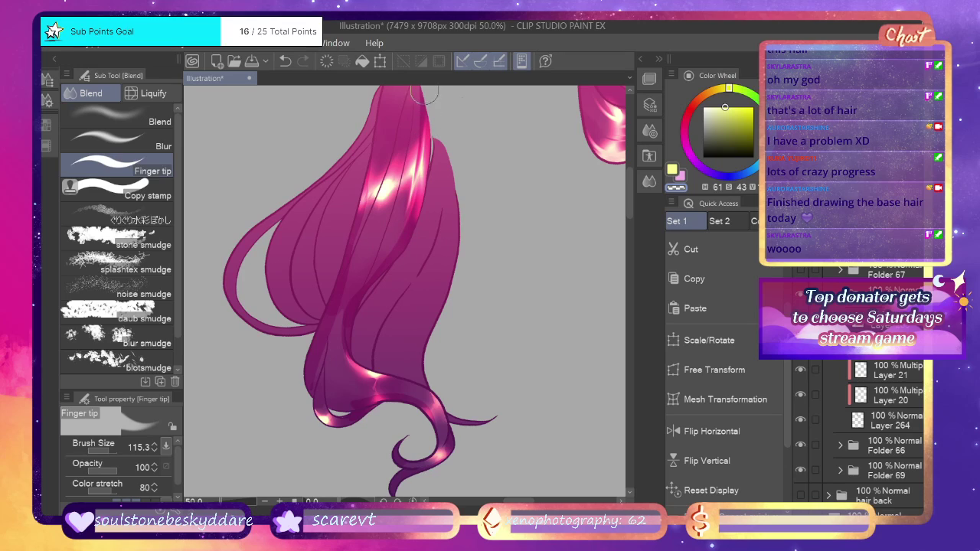
pyautogui.hotkey('ctrl', 'z')
pyautogui.moveTo(390, 182)
pyautogui.mouseDown()
pyautogui.moveTo(376, 226)
pyautogui.moveTo(412, 115)
pyautogui.mouseUp()
pyautogui.moveTo(380, 194); pyautogui.dragTo(400, 121)
pyautogui.moveTo(397, 167); pyautogui.dragTo(384, 224)
pyautogui.hotkey('ctrl', 'z')
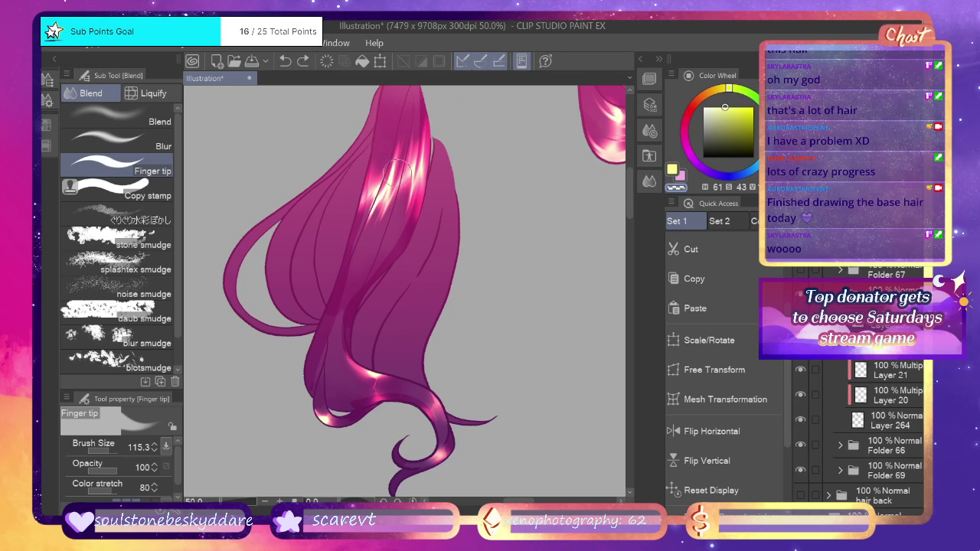
pyautogui.moveTo(399, 165)
pyautogui.mouseDown()
pyautogui.moveTo(370, 198)
pyautogui.moveTo(391, 126)
pyautogui.mouseUp()
pyautogui.moveTo(369, 192)
pyautogui.mouseDown()
pyautogui.moveTo(389, 120)
pyautogui.moveTo(339, 253)
pyautogui.mouseUp()
# Smudge the highlights on the lower inner curve and the bottom loop along the strand with the Finger tip blender.
pyautogui.moveTo(630, 193); pyautogui.dragTo(630, 212)
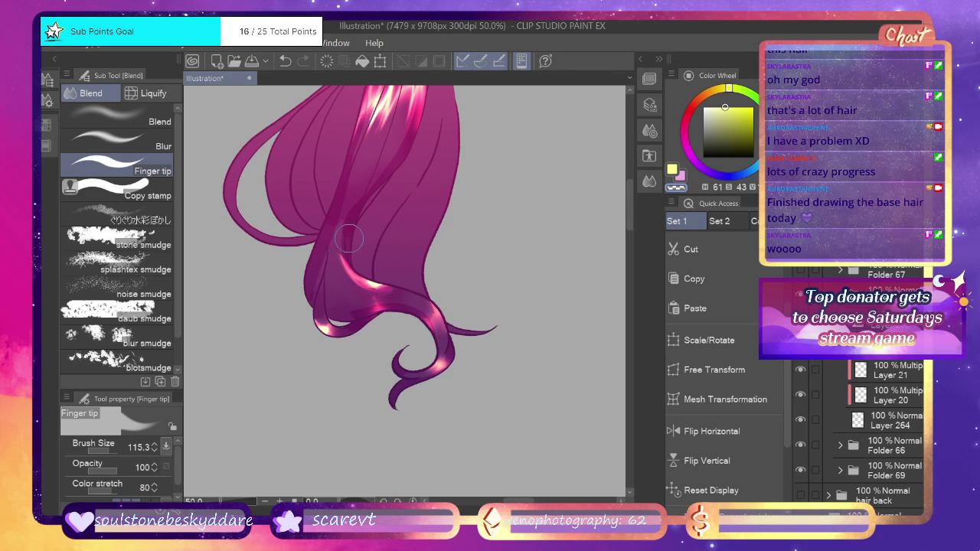
pyautogui.moveTo(349, 239)
pyautogui.mouseDown()
pyautogui.moveTo(349, 263)
pyautogui.moveTo(373, 288)
pyautogui.mouseUp()
pyautogui.moveTo(335, 261); pyautogui.dragTo(424, 313)
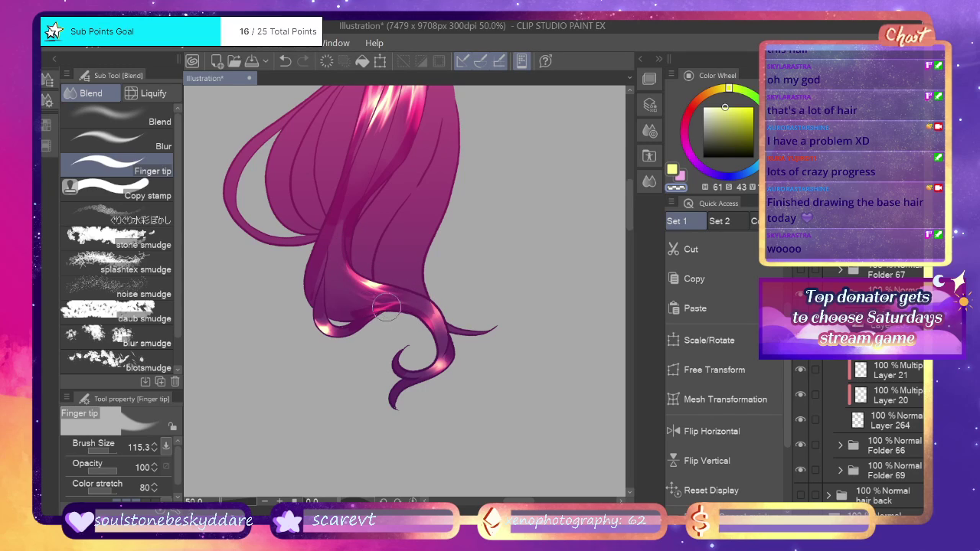
pyautogui.moveTo(372, 283); pyautogui.dragTo(422, 315)
pyautogui.hotkey('ctrl', 'z')
pyautogui.moveTo(314, 304); pyautogui.dragTo(344, 313)
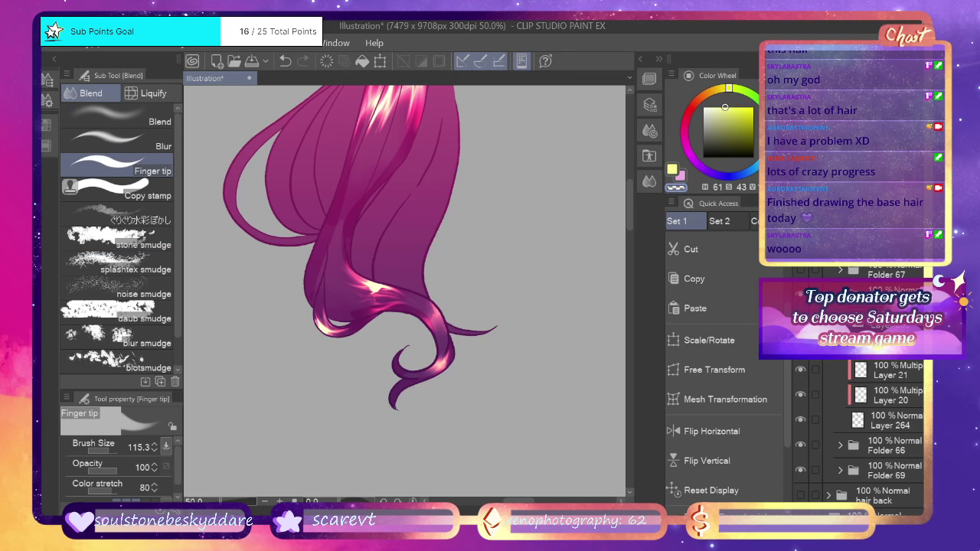
pyautogui.press('b')
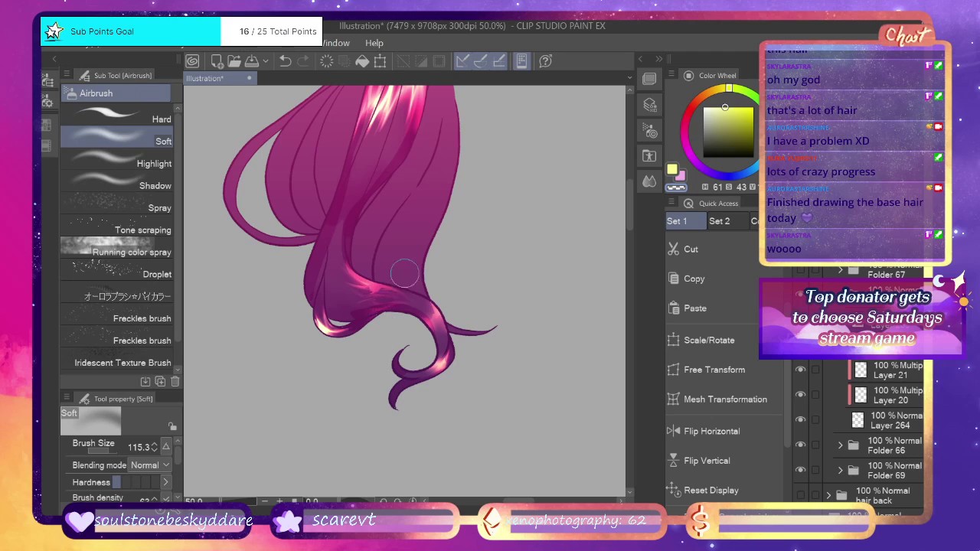
pyautogui.hotkey('ctrl', 'z')
pyautogui.hotkey('ctrl', 'z')
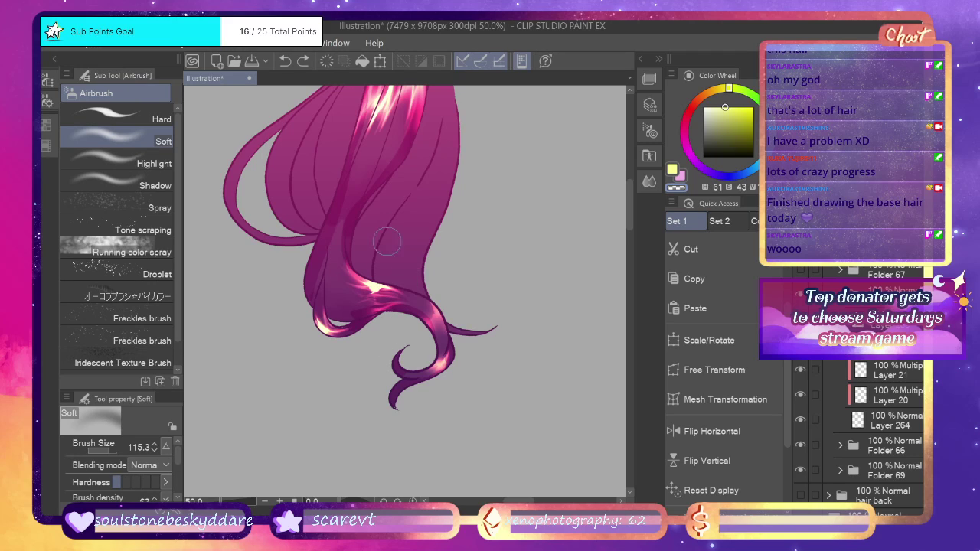
pyautogui.press('j')
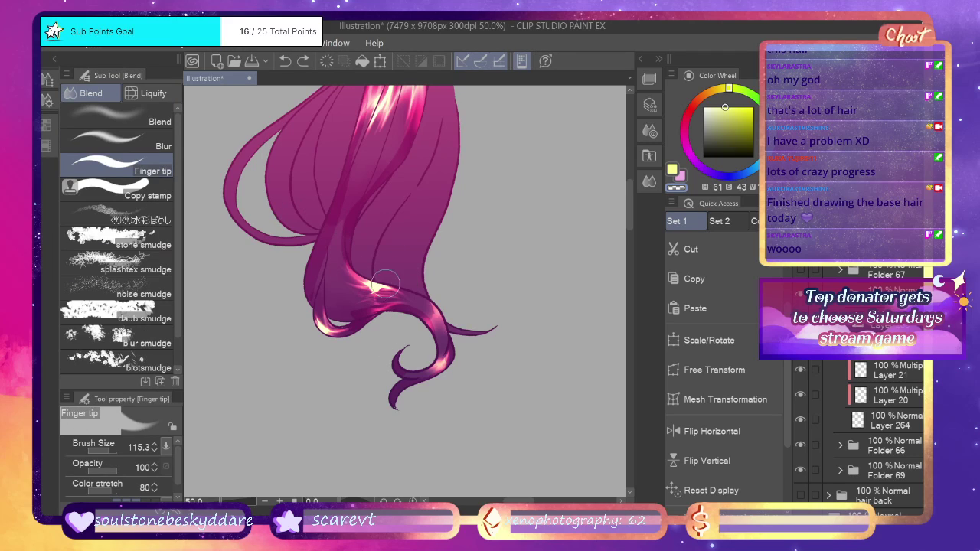
# Soften the smudged highlights on the lower inner curve and the curled tip with the Blur brush at size 266.8.
pyautogui.click(115, 141)
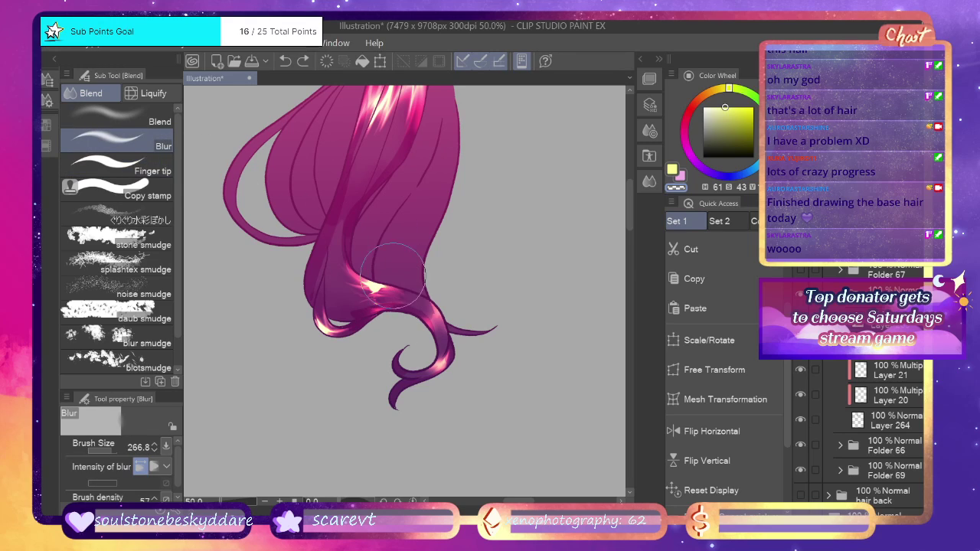
pyautogui.moveTo(393, 276); pyautogui.dragTo(383, 288)
pyautogui.hotkey('ctrl', 'z')
pyautogui.moveTo(378, 284); pyautogui.dragTo(368, 279)
pyautogui.moveTo(442, 304); pyautogui.dragTo(440, 358)
pyautogui.moveTo(632, 216); pyautogui.dragTo(631, 199)
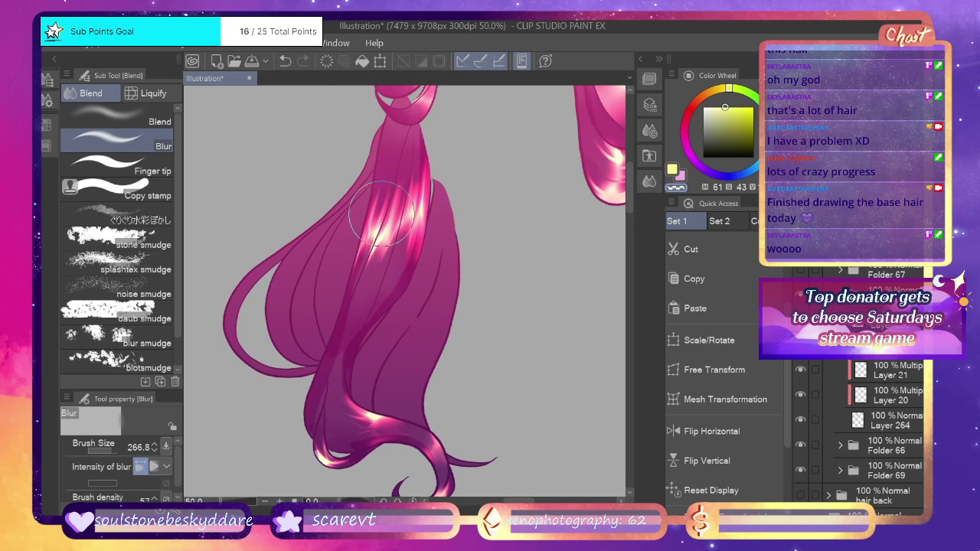
pyautogui.moveTo(229, 502)
pyautogui.mouseDown()
pyautogui.moveTo(196, 502)
pyautogui.moveTo(227, 501)
pyautogui.mouseUp()
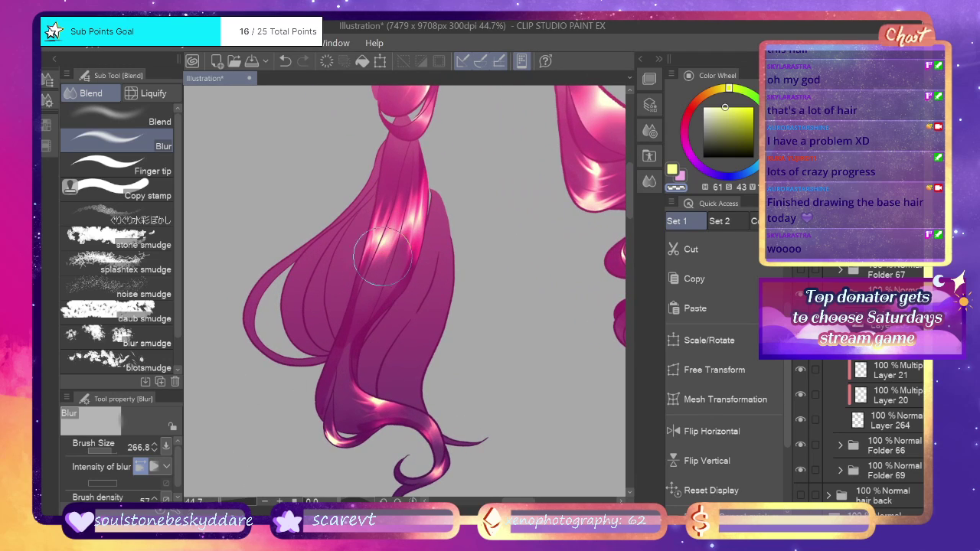
pyautogui.moveTo(383, 257)
pyautogui.mouseDown()
pyautogui.moveTo(404, 283)
pyautogui.moveTo(422, 171)
pyautogui.moveTo(390, 305)
pyautogui.moveTo(397, 241)
pyautogui.moveTo(410, 233)
pyautogui.moveTo(409, 212)
pyautogui.moveTo(367, 270)
pyautogui.moveTo(387, 190)
pyautogui.moveTo(352, 284)
pyautogui.moveTo(410, 302)
pyautogui.moveTo(389, 406)
pyautogui.moveTo(362, 403)
pyautogui.moveTo(383, 422)
pyautogui.moveTo(371, 430)
pyautogui.moveTo(396, 407)
pyautogui.mouseUp()
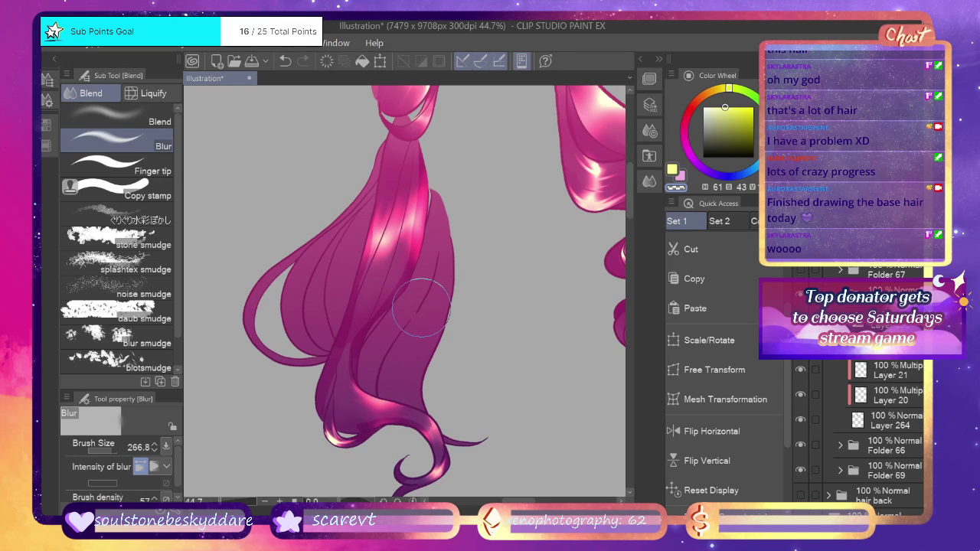
pyautogui.hotkey('ctrl', 'z')
pyautogui.hotkey('ctrl', 'z')
pyautogui.hotkey('ctrl', 'z')
pyautogui.hotkey('ctrl', 'z')
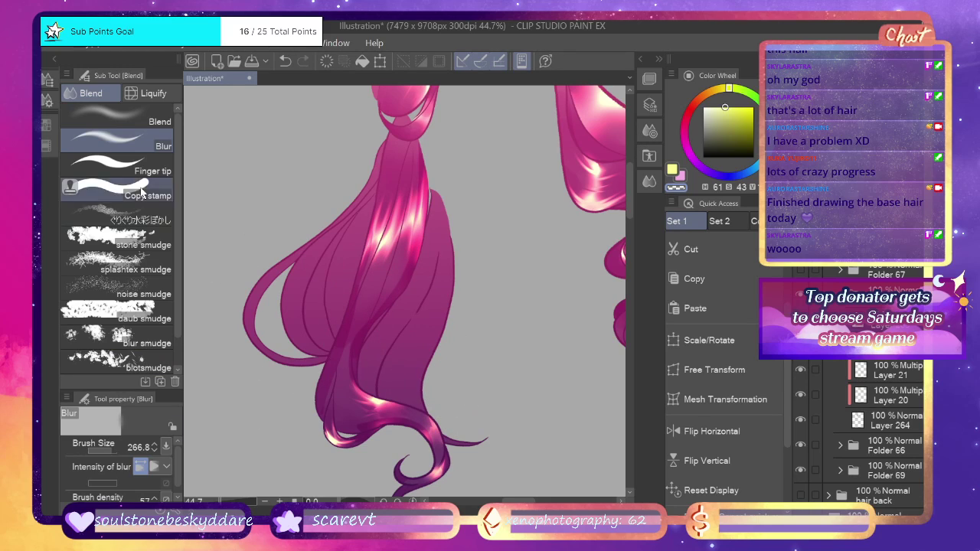
# Set the Finger tip brush size to 373.3 and pull the upper strand's highlight downward along the hair.
pyautogui.click(115, 166)
pyautogui.click(111, 450)
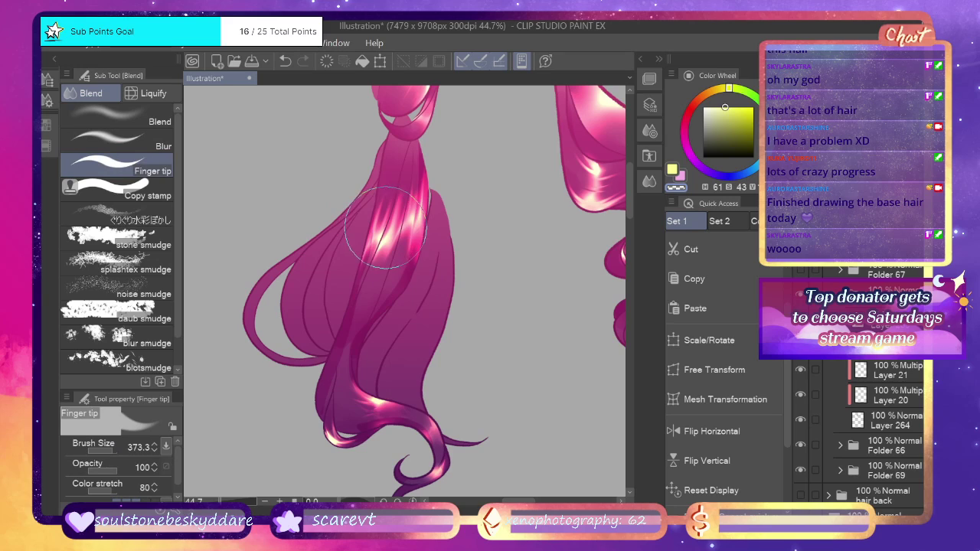
pyautogui.moveTo(386, 227)
pyautogui.mouseDown()
pyautogui.moveTo(355, 309)
pyautogui.moveTo(395, 226)
pyautogui.moveTo(361, 295)
pyautogui.mouseUp()
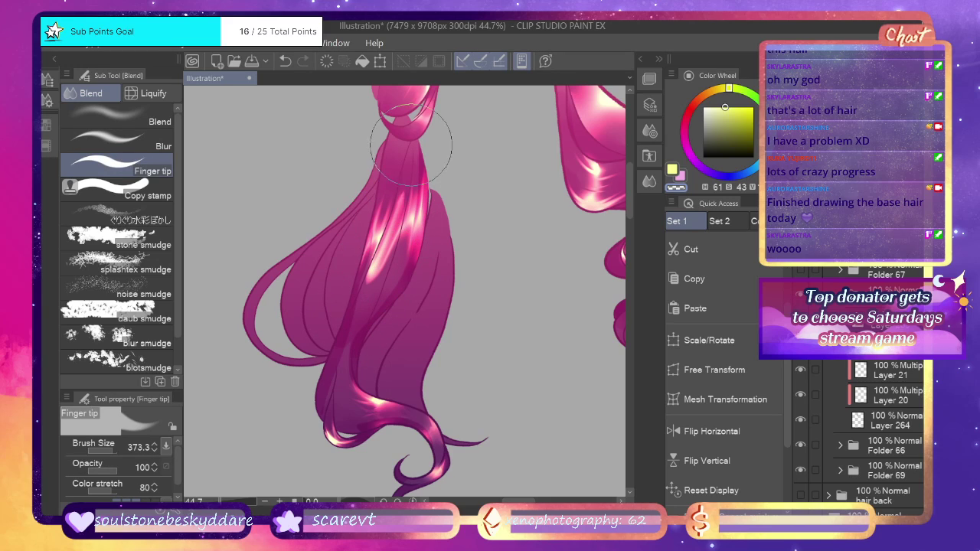
pyautogui.moveTo(411, 202); pyautogui.dragTo(395, 255)
pyautogui.moveTo(399, 221); pyautogui.dragTo(366, 288)
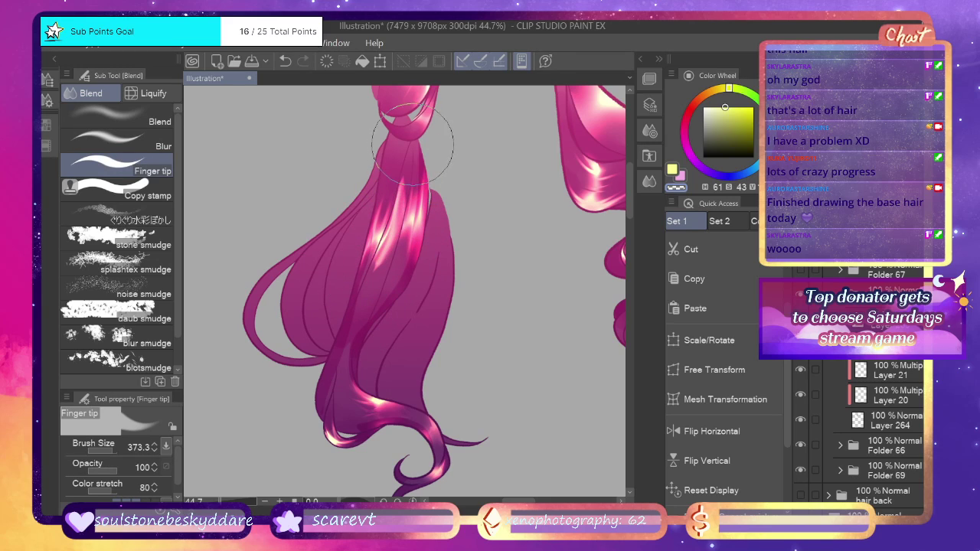
pyautogui.hotkey('ctrl', 'z')
pyautogui.moveTo(401, 210)
pyautogui.mouseDown()
pyautogui.moveTo(386, 253)
pyautogui.moveTo(415, 147)
pyautogui.moveTo(416, 221)
pyautogui.moveTo(395, 251)
pyautogui.moveTo(394, 232)
pyautogui.moveTo(365, 307)
pyautogui.moveTo(438, 143)
pyautogui.moveTo(454, 144)
pyautogui.moveTo(367, 304)
pyautogui.moveTo(423, 225)
pyautogui.moveTo(414, 232)
pyautogui.moveTo(412, 216)
pyautogui.moveTo(375, 280)
pyautogui.mouseUp()
# Tone down the streaked highlight on the upper strand with the Soft airbrush in transparent color.
pyautogui.press('b')
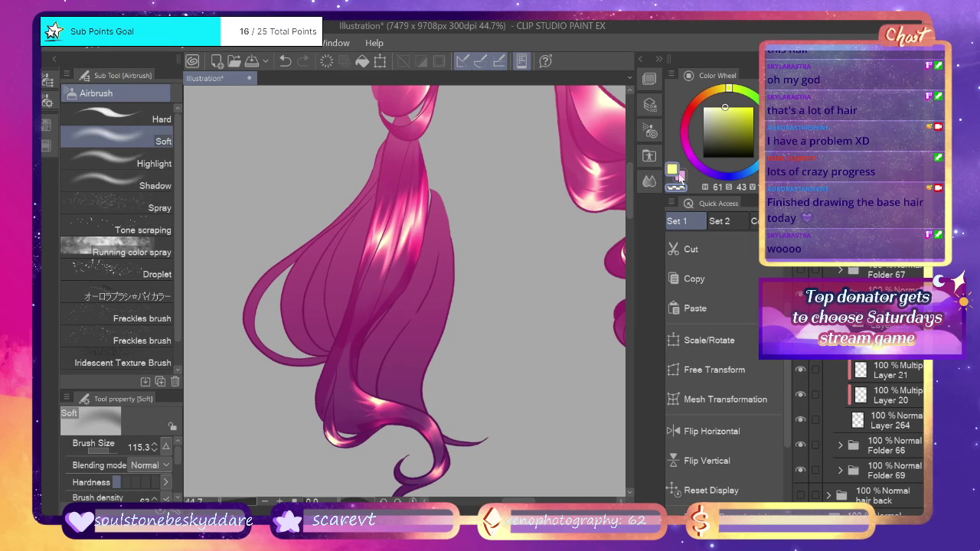
pyautogui.moveTo(412, 238)
pyautogui.mouseDown()
pyautogui.moveTo(385, 268)
pyautogui.moveTo(380, 308)
pyautogui.moveTo(402, 253)
pyautogui.moveTo(389, 298)
pyautogui.mouseUp()
pyautogui.hotkey('ctrl', 'z')
pyautogui.moveTo(380, 238); pyautogui.dragTo(357, 343)
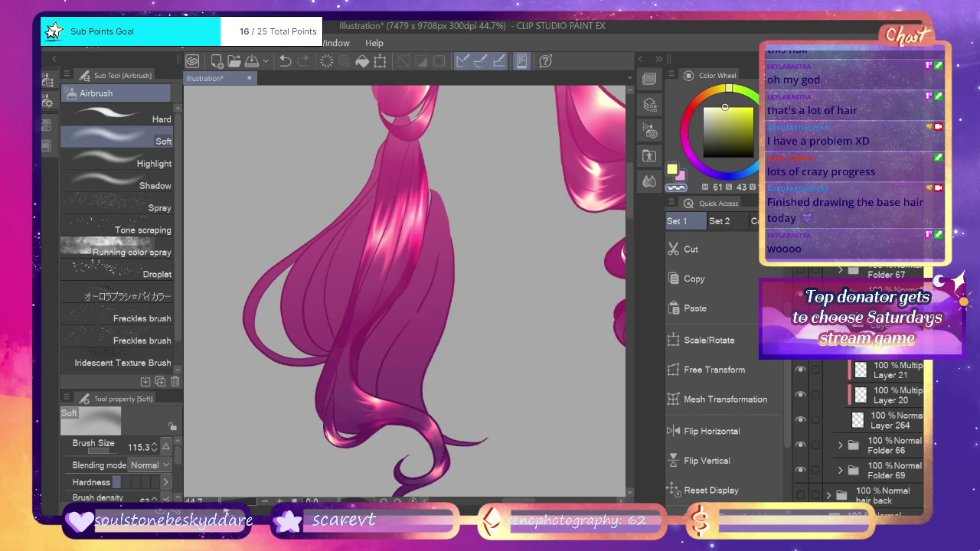
pyautogui.click(265, 501)
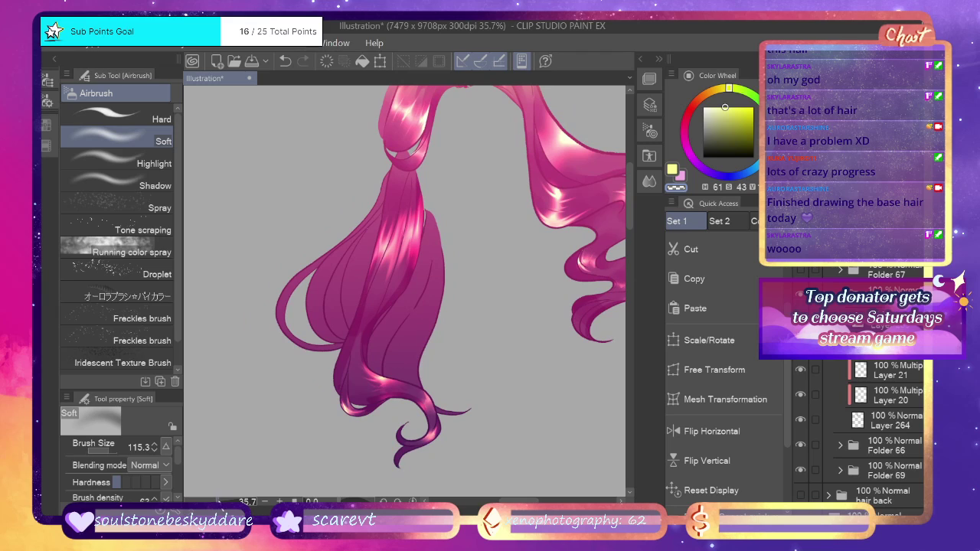
pyautogui.moveTo(218, 501)
pyautogui.mouseDown()
pyautogui.moveTo(201, 503)
pyautogui.moveTo(220, 509)
pyautogui.mouseUp()
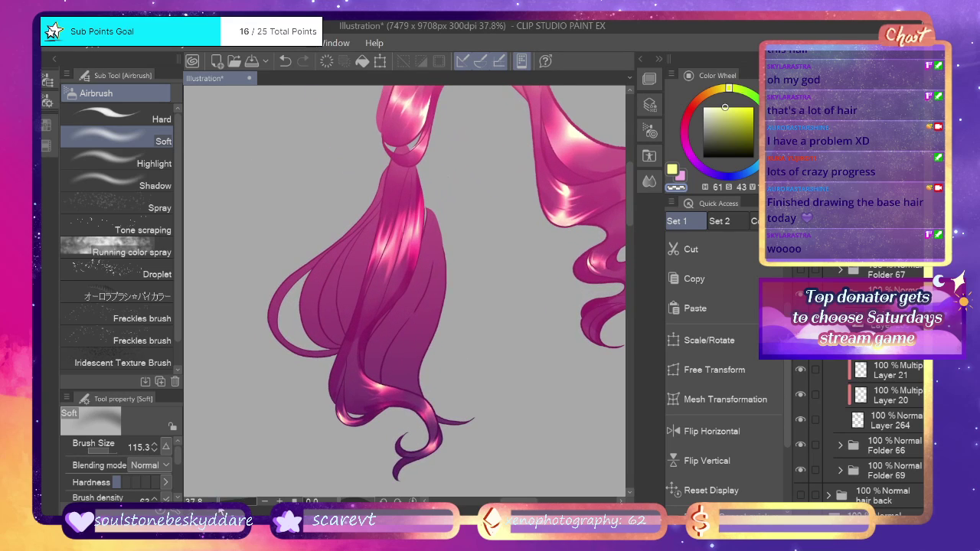
# Add pale yellow Dense watercolor touches to the upper strand's highlight and blend them with the Blur brush at size 266.8.
pyautogui.press('b')
pyautogui.click(672, 169)
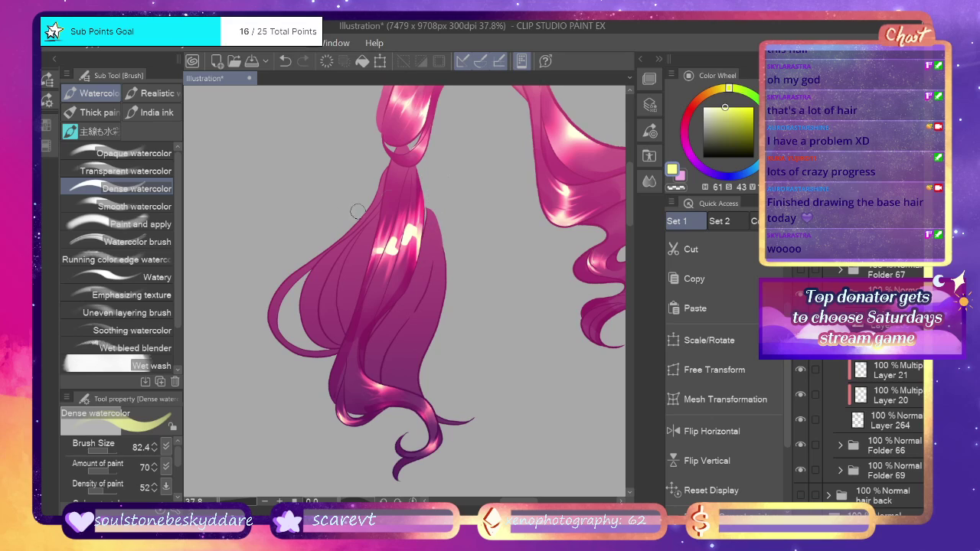
pyautogui.press('j')
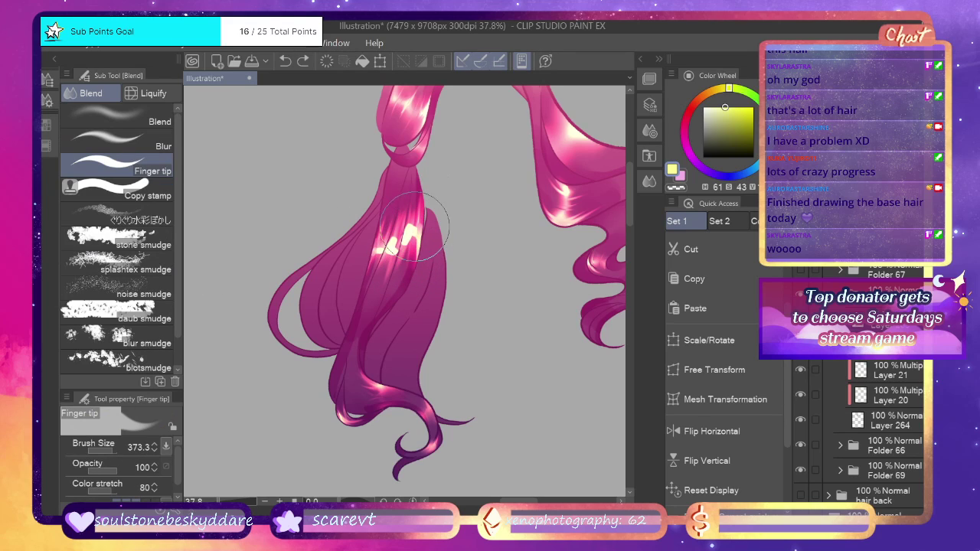
pyautogui.click(160, 173)
pyautogui.click(153, 142)
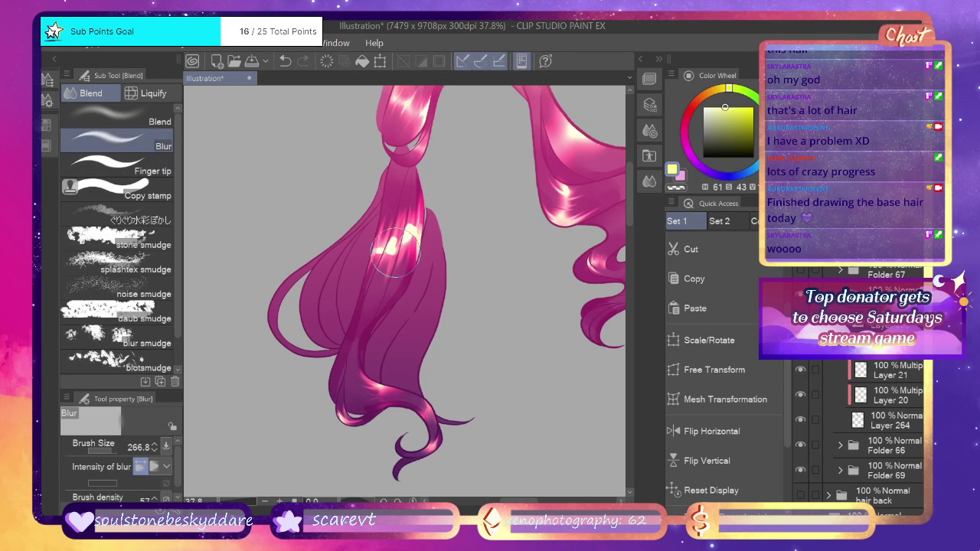
pyautogui.moveTo(414, 261); pyautogui.dragTo(413, 227)
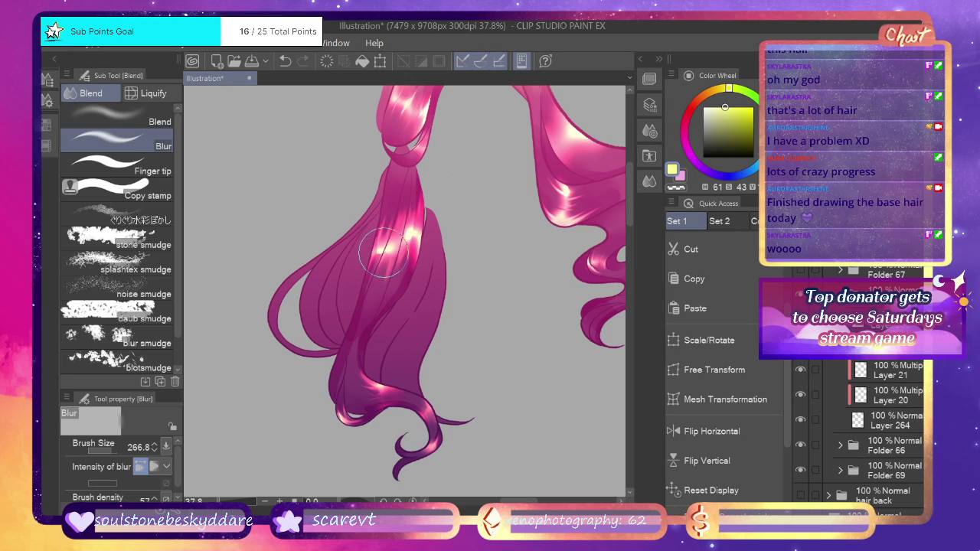
pyautogui.moveTo(412, 237); pyautogui.dragTo(405, 239)
pyautogui.scroll(-6, 398, 289)
pyautogui.scroll(8, 398, 289)
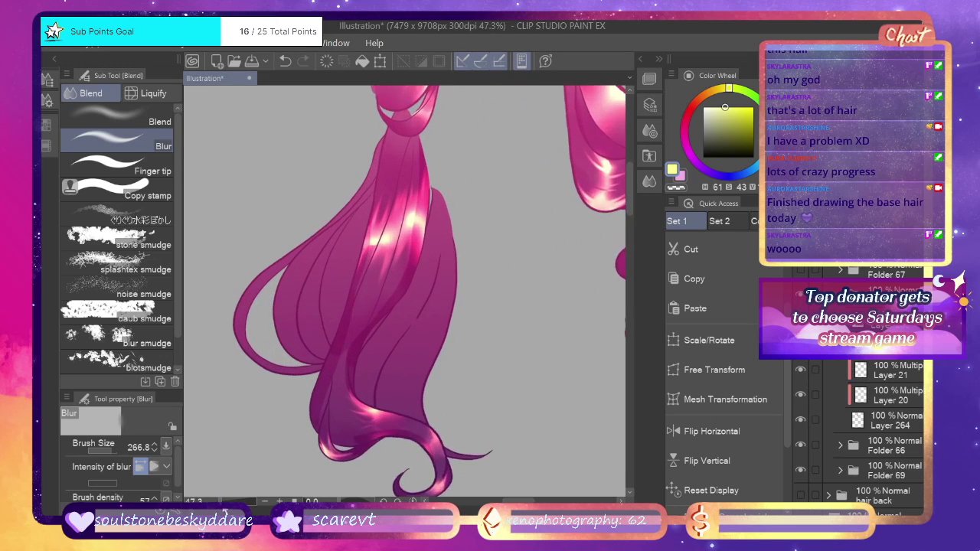
pyautogui.moveTo(366, 236)
pyautogui.mouseDown()
pyautogui.moveTo(388, 224)
pyautogui.moveTo(447, 171)
pyautogui.mouseUp()
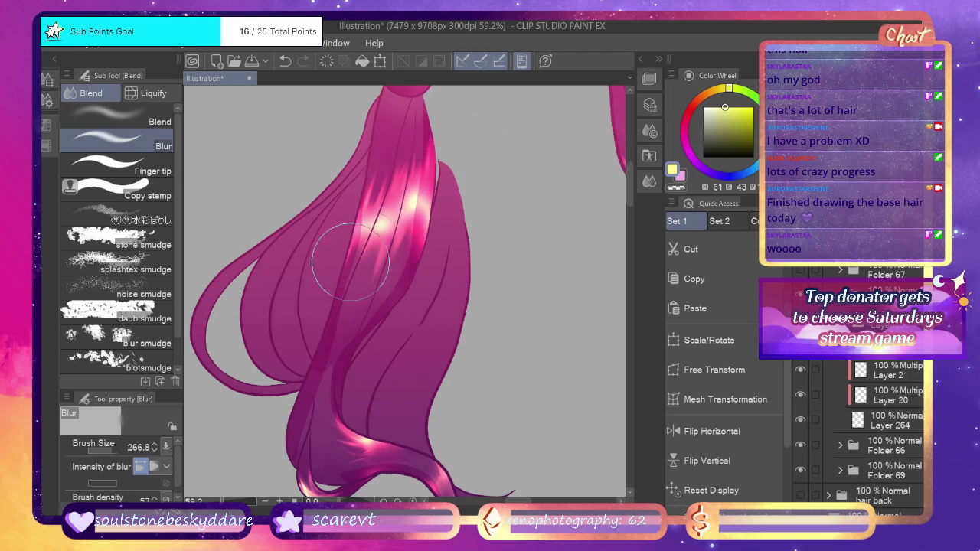
pyautogui.scroll(-2, 399, 329)
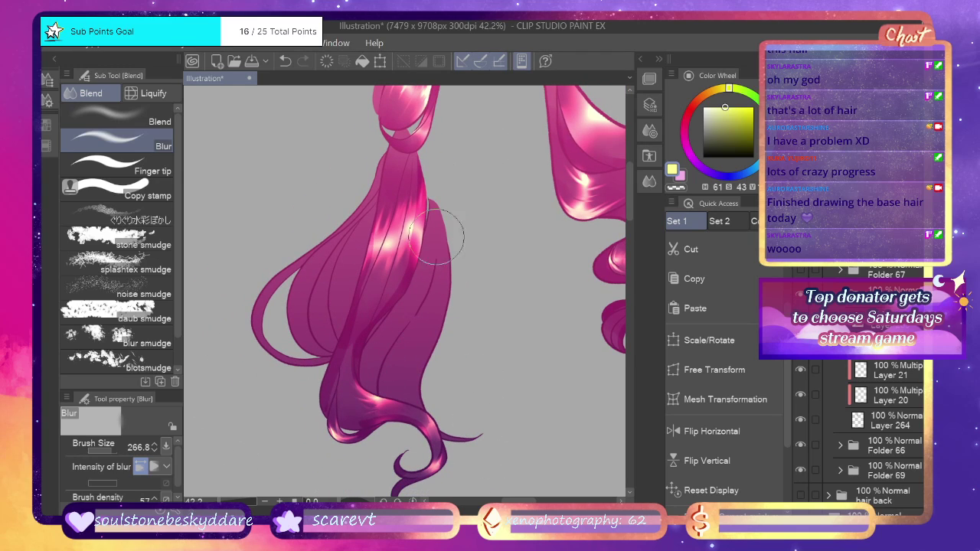
# Erase the whole highlight on the upper strand below the hair tie with the Soft airbrush in transparent color.
pyautogui.press('b')
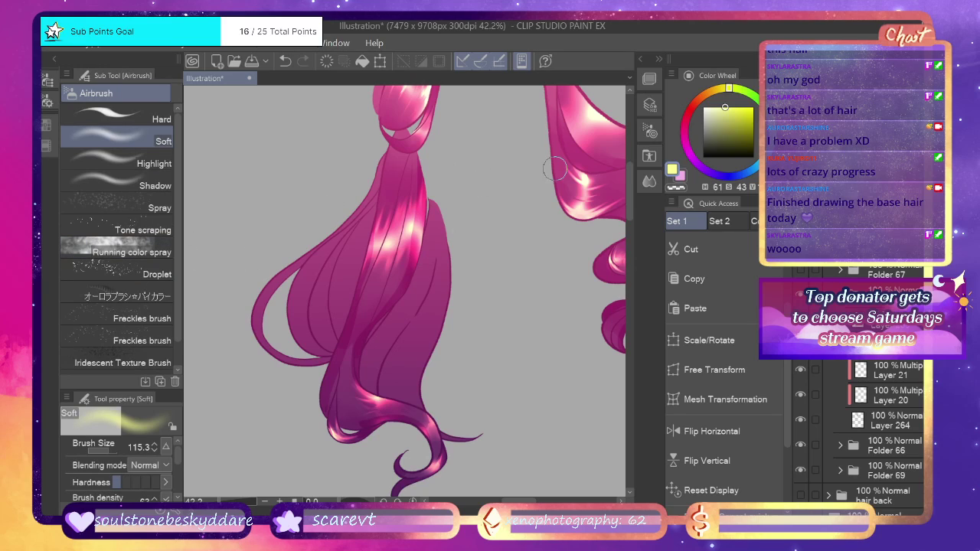
pyautogui.click(676, 188)
pyautogui.moveTo(413, 220); pyautogui.dragTo(421, 169)
pyautogui.moveTo(384, 236); pyautogui.dragTo(394, 183)
pyautogui.moveTo(382, 274); pyautogui.dragTo(373, 288)
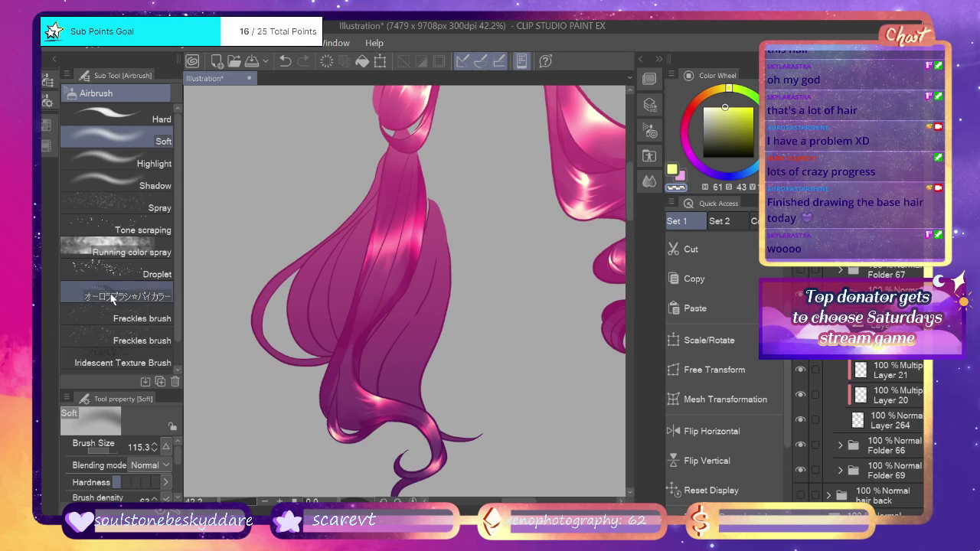
pyautogui.moveTo(417, 218)
pyautogui.mouseDown()
pyautogui.moveTo(413, 273)
pyautogui.moveTo(399, 285)
pyautogui.moveTo(406, 292)
pyautogui.moveTo(358, 268)
pyautogui.mouseUp()
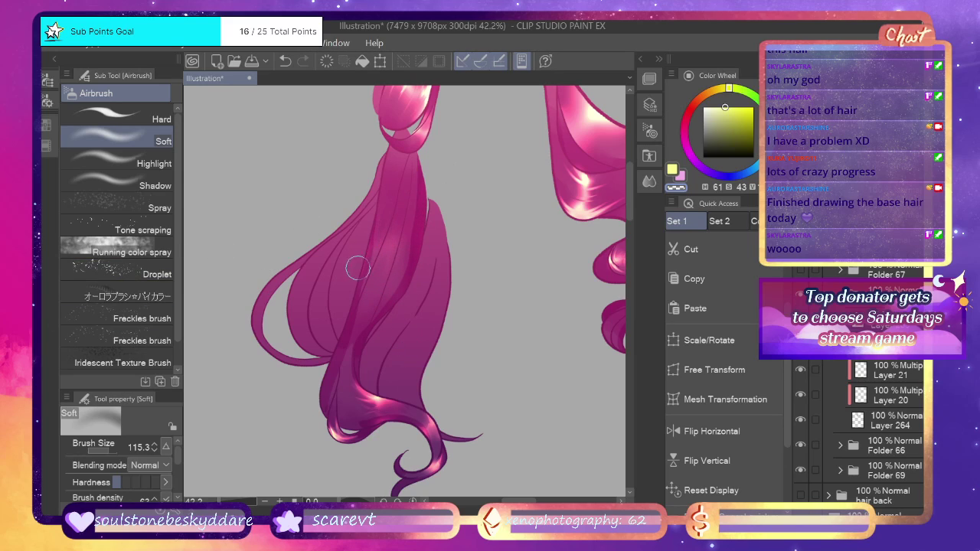
# Repaint jagged pale yellow highlights across the upper strand with the G-pen at size 225.6.
pyautogui.press('p')
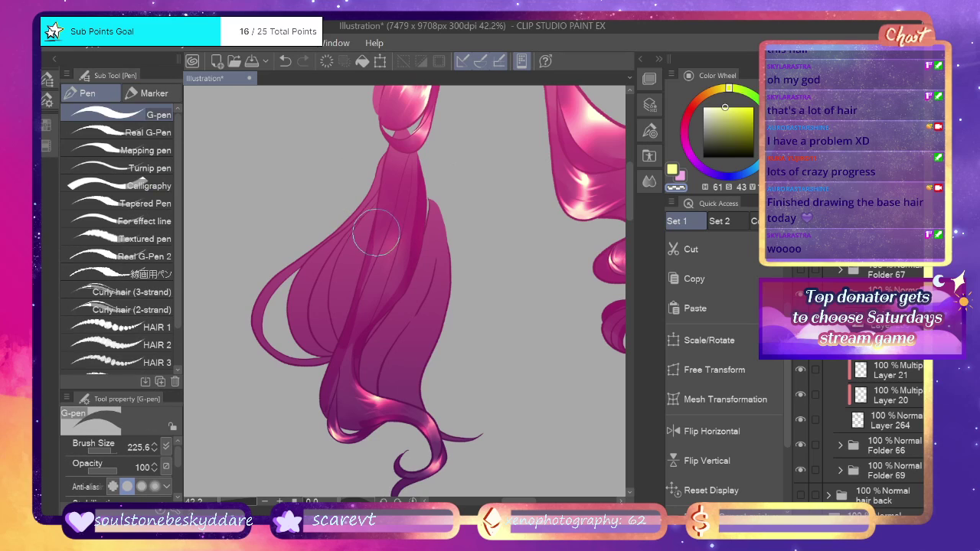
pyautogui.click(672, 168)
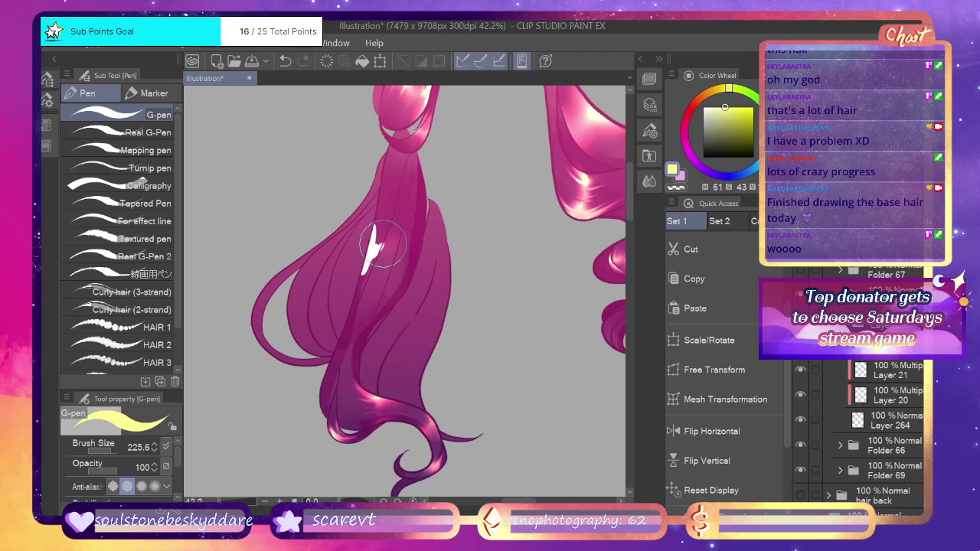
pyautogui.moveTo(404, 253); pyautogui.dragTo(406, 291)
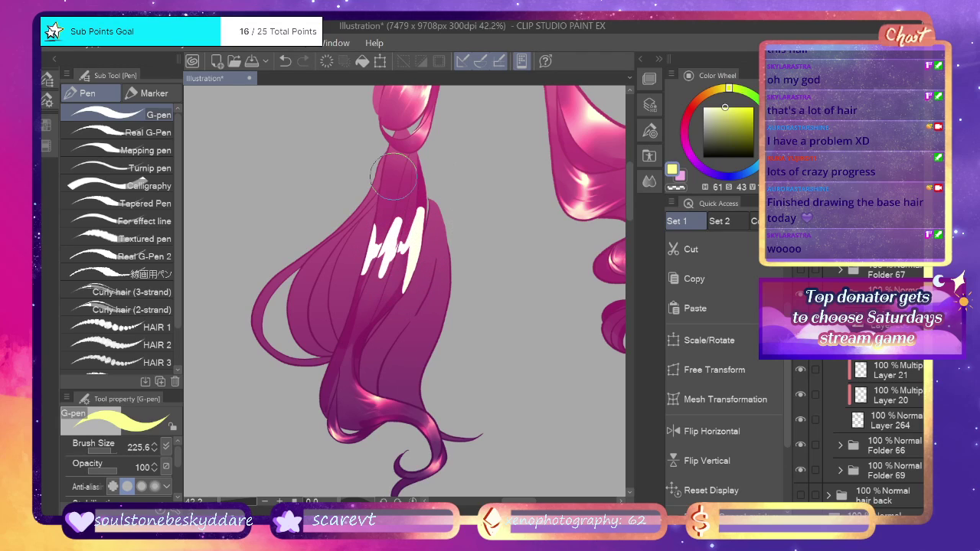
# Blur the jagged pale yellow highlights on the upper strand with the Blur brush at size 266.8.
pyautogui.press('j')
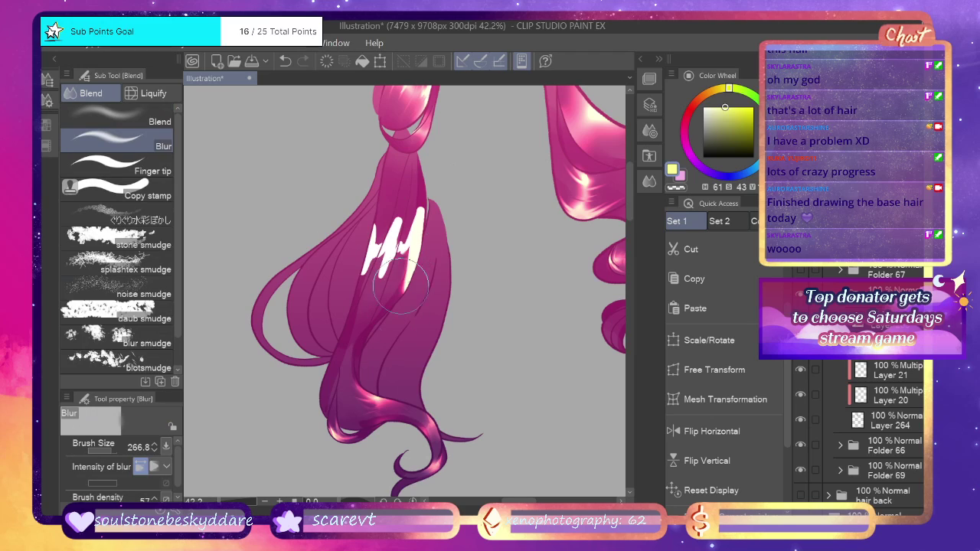
pyautogui.moveTo(400, 282); pyautogui.dragTo(410, 250)
pyautogui.moveTo(369, 306)
pyautogui.mouseDown()
pyautogui.moveTo(353, 331)
pyautogui.moveTo(384, 215)
pyautogui.mouseUp()
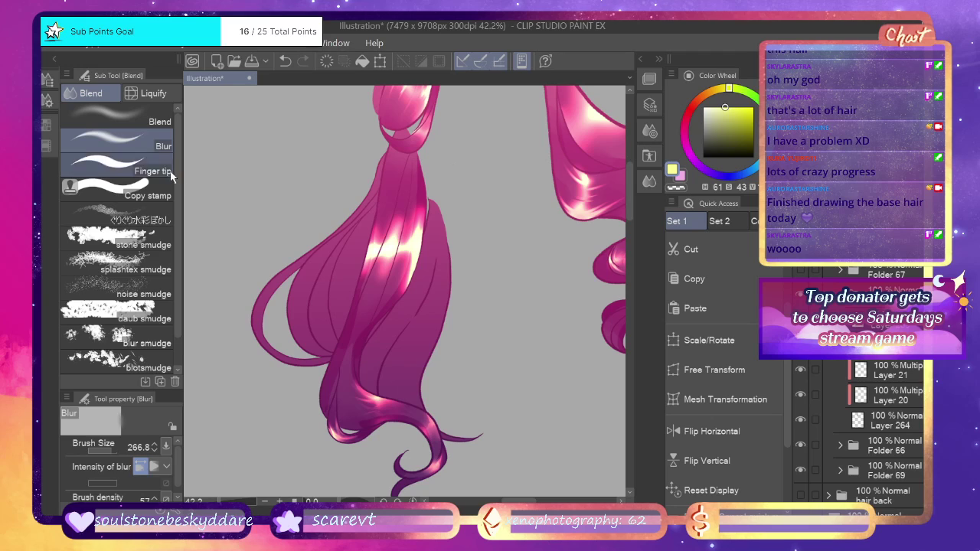
# Smear the right side of the upper strand's highlight lengthwise with the Finger tip brush at size 373.3.
pyautogui.click(115, 165)
pyautogui.moveTo(426, 178); pyautogui.dragTo(407, 254)
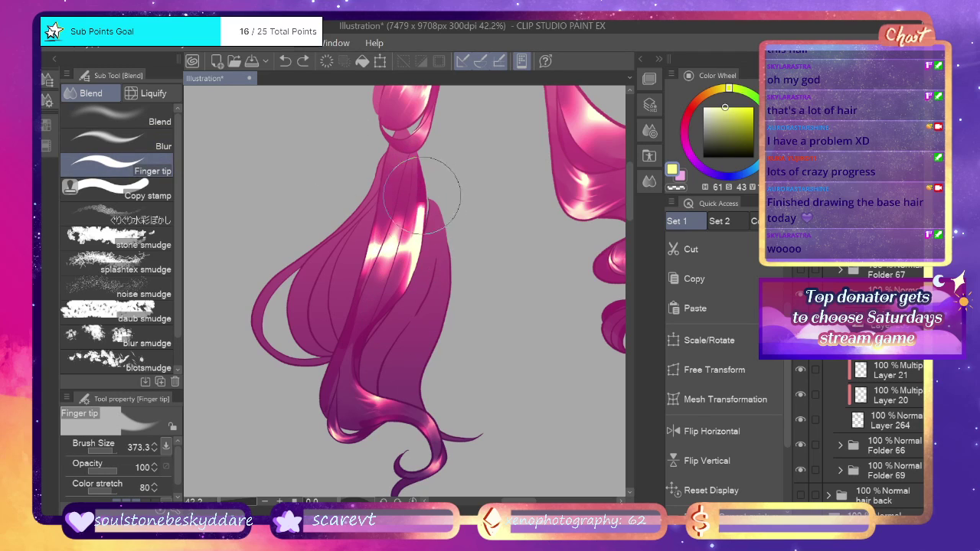
pyautogui.moveTo(425, 147); pyautogui.dragTo(394, 302)
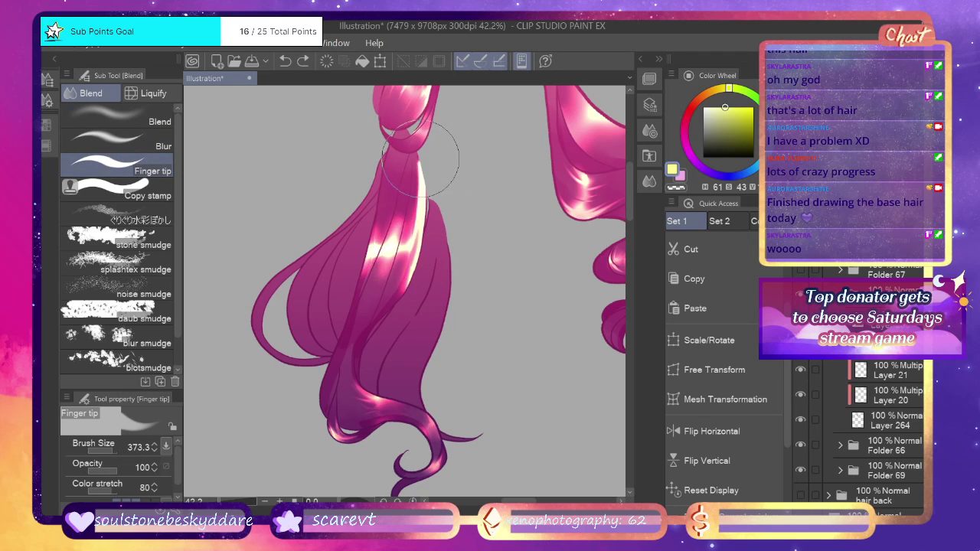
pyautogui.moveTo(421, 158); pyautogui.dragTo(402, 297)
pyautogui.hotkey('ctrl', 'z')
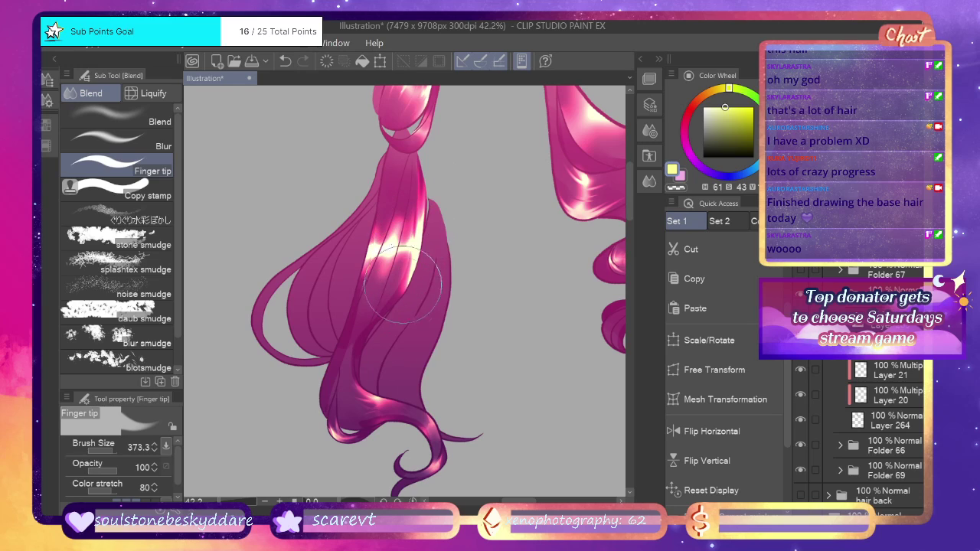
# Pull the upper and lower edges of the upper strand's highlight into fine streaks with the Finger tip brush.
pyautogui.moveTo(411, 281)
pyautogui.mouseDown()
pyautogui.moveTo(395, 315)
pyautogui.moveTo(404, 197)
pyautogui.moveTo(379, 287)
pyautogui.mouseUp()
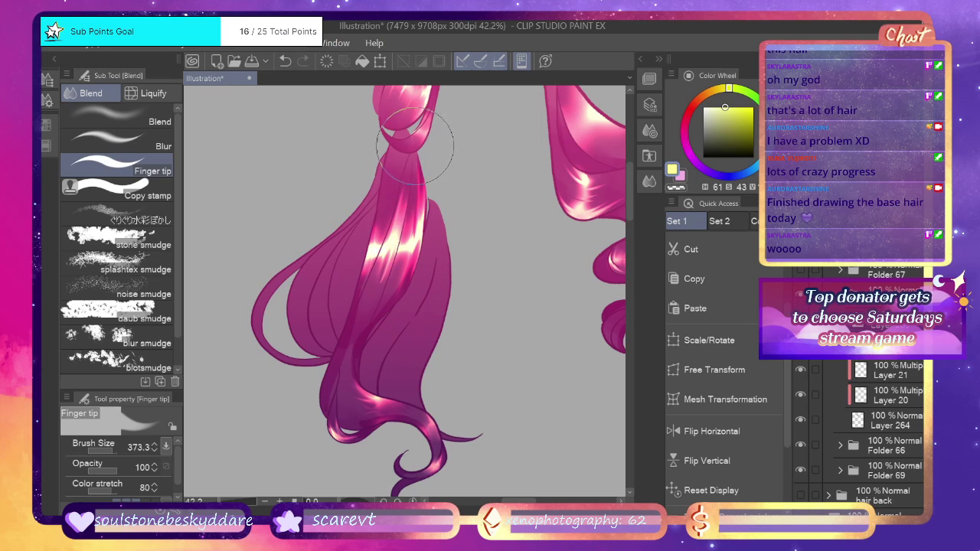
pyautogui.hotkey('ctrl', 'z')
pyautogui.moveTo(405, 184); pyautogui.dragTo(373, 297)
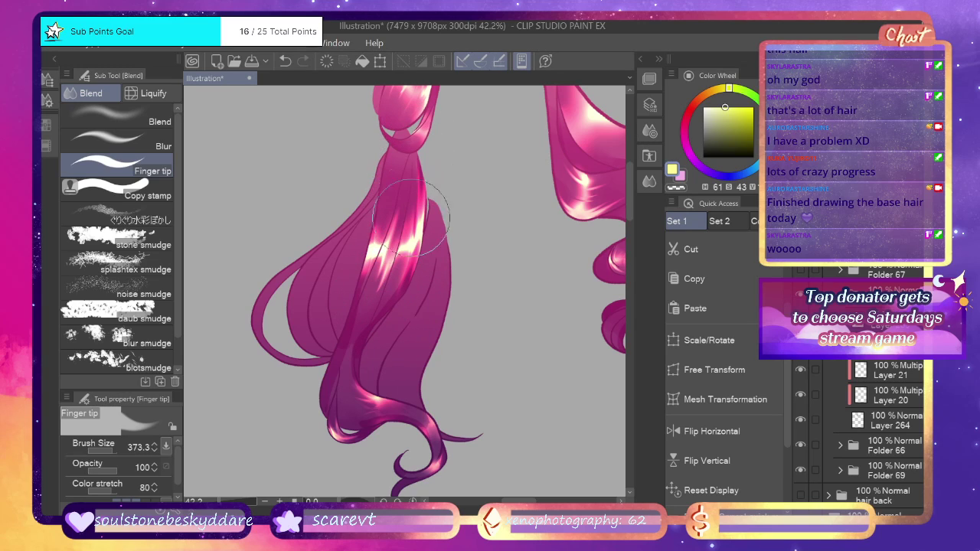
pyautogui.moveTo(407, 252)
pyautogui.mouseDown()
pyautogui.moveTo(409, 155)
pyautogui.moveTo(412, 207)
pyautogui.mouseUp()
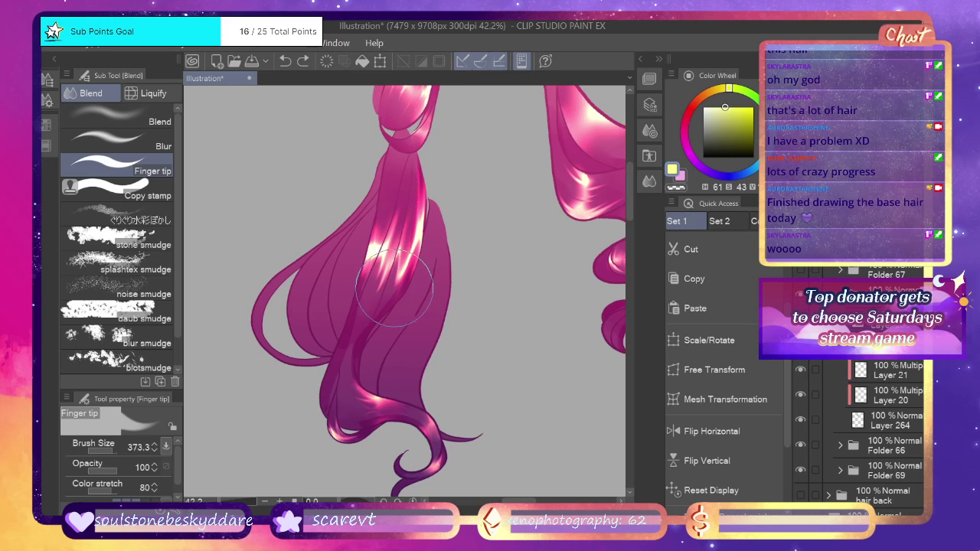
pyautogui.moveTo(397, 278)
pyautogui.mouseDown()
pyautogui.moveTo(410, 251)
pyautogui.moveTo(410, 218)
pyautogui.moveTo(400, 266)
pyautogui.moveTo(416, 152)
pyautogui.moveTo(406, 199)
pyautogui.moveTo(388, 206)
pyautogui.moveTo(365, 287)
pyautogui.mouseUp()
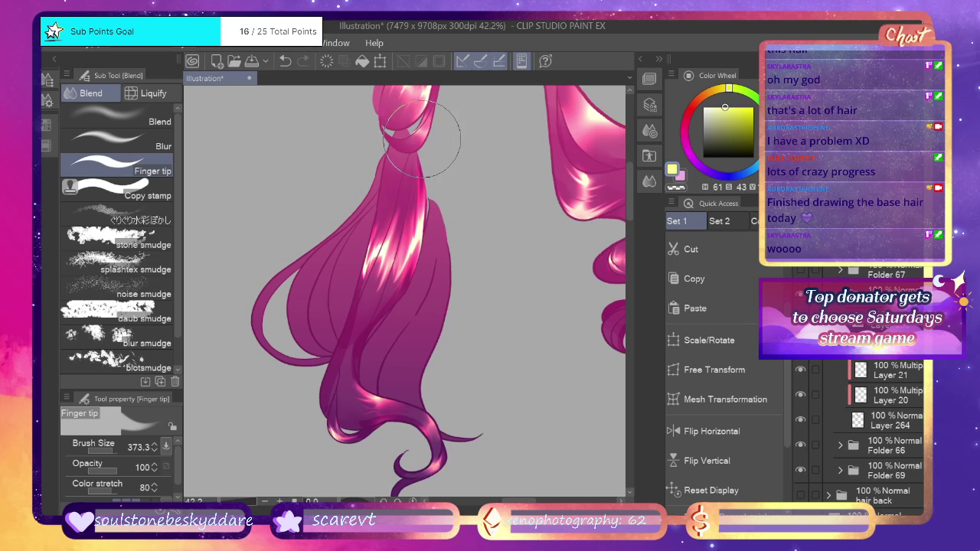
# Soften the edges of the upper strand's streaked highlight with the Soft airbrush at size 115.3 in transparent color.
pyautogui.click(217, 502)
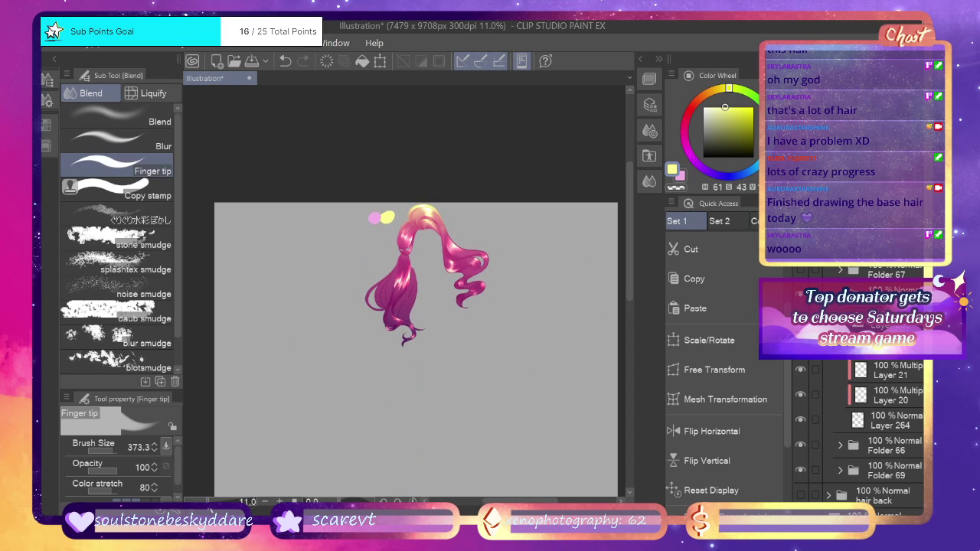
pyautogui.moveTo(211, 502); pyautogui.dragTo(227, 502)
pyautogui.press('b')
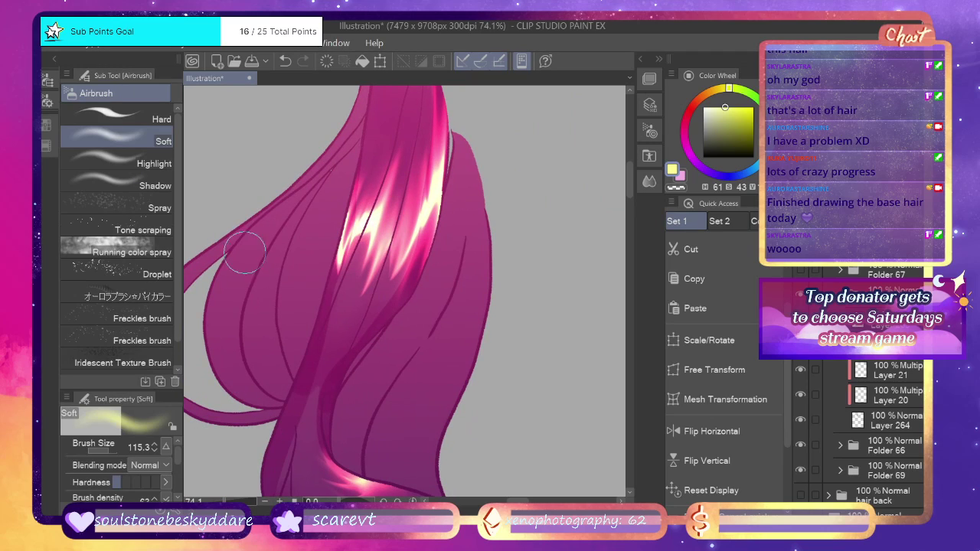
pyautogui.moveTo(374, 271)
pyautogui.mouseDown()
pyautogui.moveTo(365, 246)
pyautogui.moveTo(339, 297)
pyautogui.mouseUp()
pyautogui.hotkey('ctrl', 'z')
pyautogui.moveTo(383, 216)
pyautogui.mouseDown()
pyautogui.moveTo(460, 180)
pyautogui.moveTo(467, 167)
pyautogui.moveTo(373, 175)
pyautogui.mouseUp()
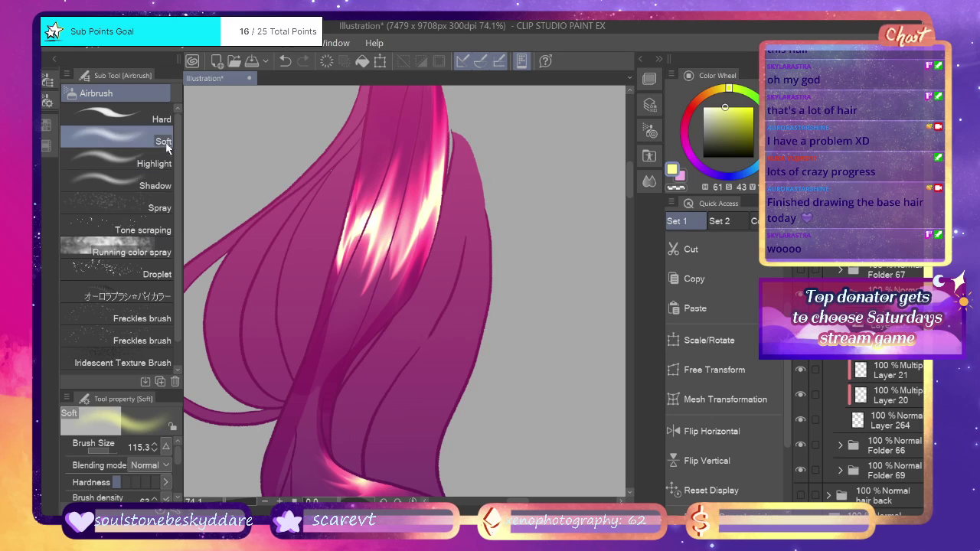
pyautogui.click(675, 187)
pyautogui.moveTo(349, 277)
pyautogui.mouseDown()
pyautogui.moveTo(354, 265)
pyautogui.moveTo(327, 285)
pyautogui.mouseUp()
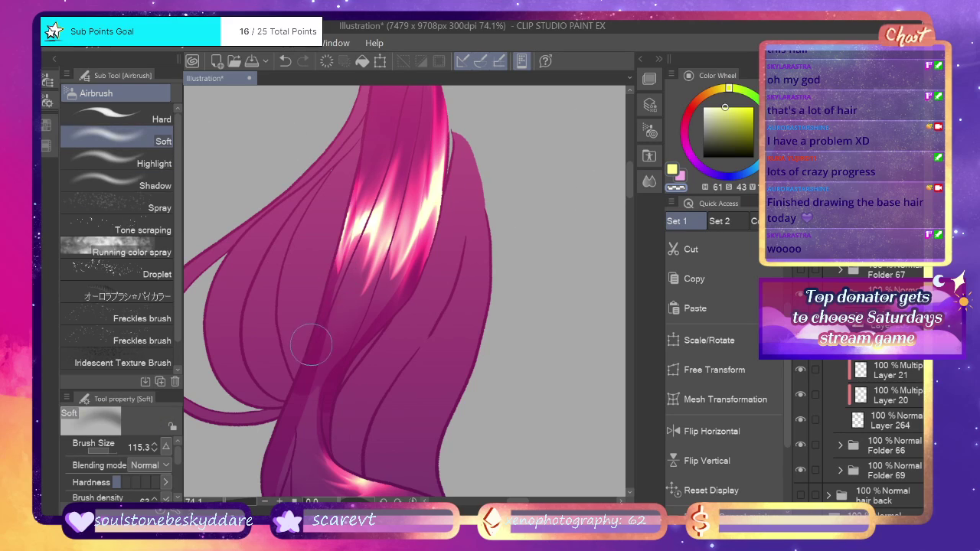
pyautogui.moveTo(382, 270); pyautogui.dragTo(343, 340)
pyautogui.moveTo(379, 212); pyautogui.dragTo(381, 187)
pyautogui.moveTo(443, 168); pyautogui.dragTo(440, 107)
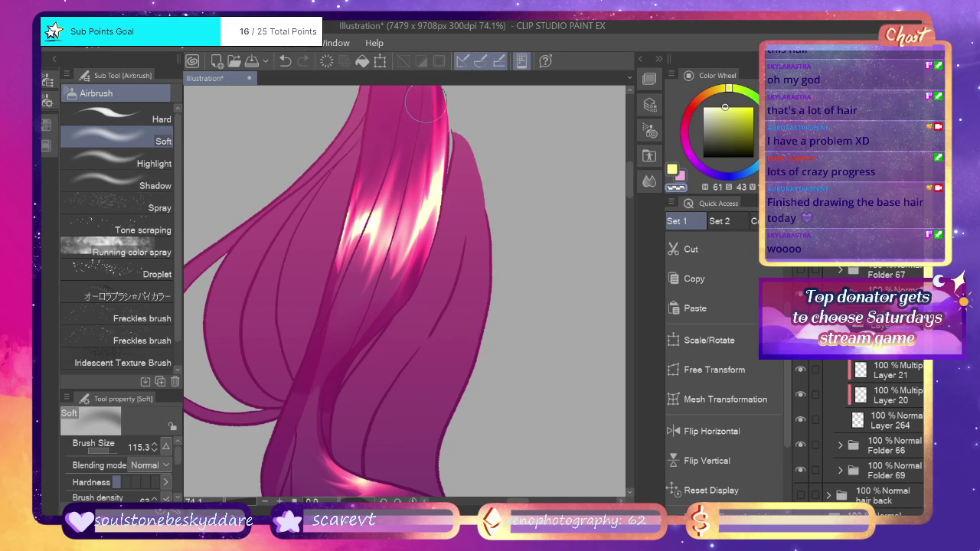
# Redo the transparent airbrush stroke along the right edge of the upper strand's highlight.
pyautogui.moveTo(440, 184); pyautogui.dragTo(417, 230)
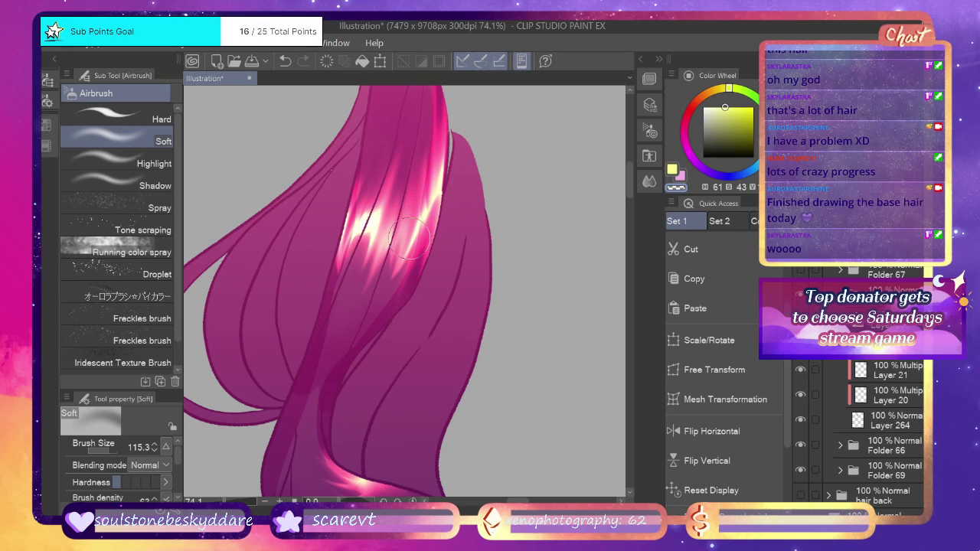
pyautogui.hotkey('ctrl', 'z')
pyautogui.hotkey('ctrl', 'y')
pyautogui.hotkey('ctrl', 'z')
pyautogui.moveTo(450, 158)
pyautogui.mouseDown()
pyautogui.moveTo(411, 230)
pyautogui.moveTo(423, 209)
pyautogui.moveTo(361, 224)
pyautogui.moveTo(434, 186)
pyautogui.moveTo(362, 223)
pyautogui.moveTo(421, 188)
pyautogui.moveTo(440, 208)
pyautogui.mouseUp()
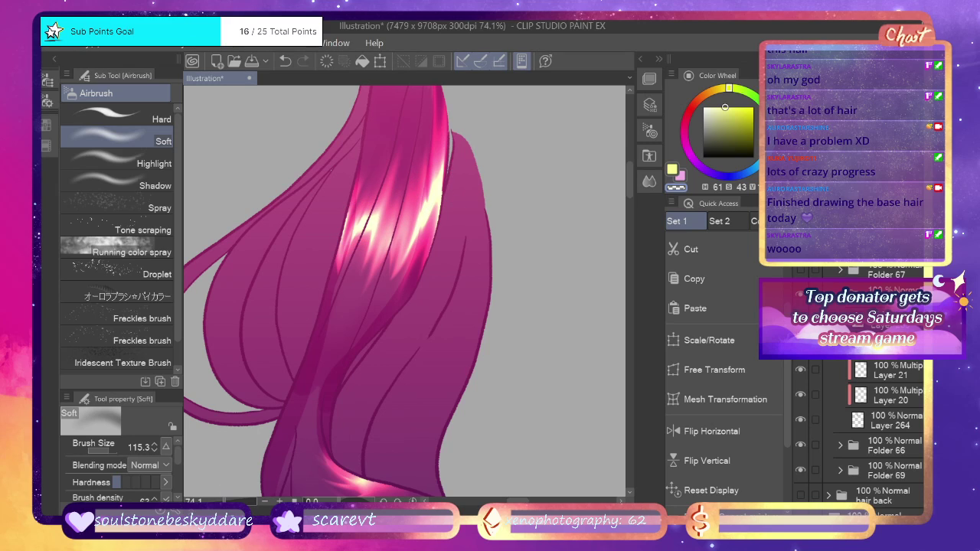
pyautogui.scroll(-6, 220, 465)
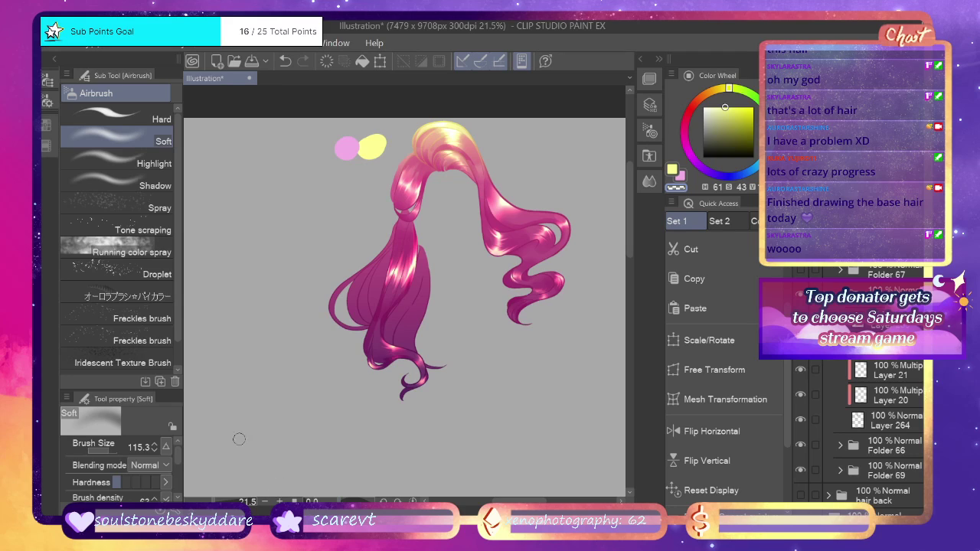
pyautogui.scroll(-2, 374, 210)
pyautogui.scroll(3, 404, 230)
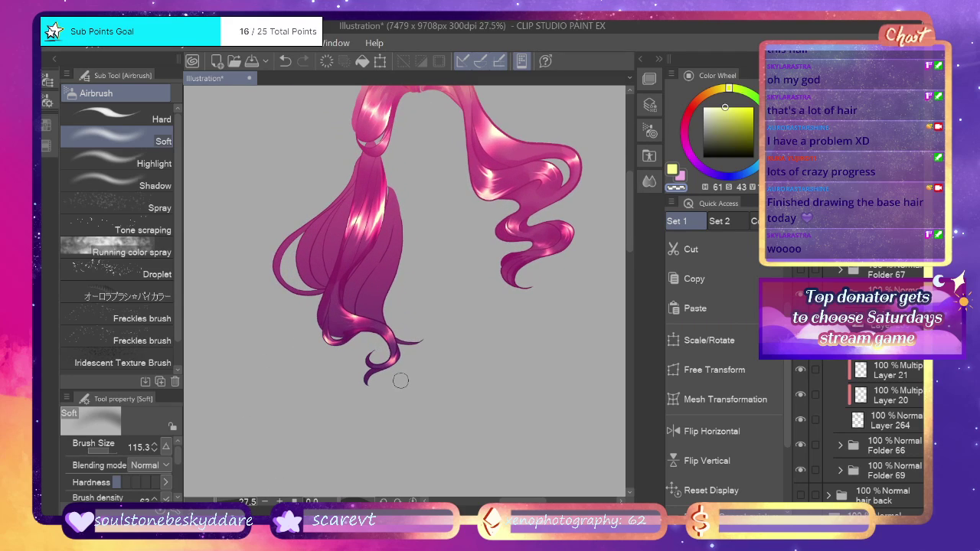
# Shade the middle of the front strand in pink on Layer 21 with the Dense watercolor brush at size 82.4.
pyautogui.click(886, 369)
pyautogui.click(683, 176)
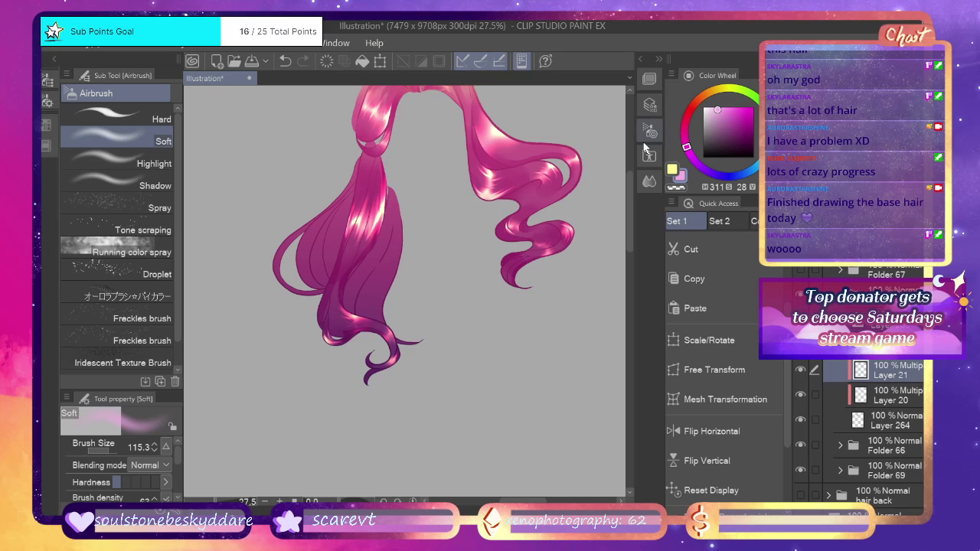
pyautogui.press('b')
pyautogui.hotkey('ctrl', 'z')
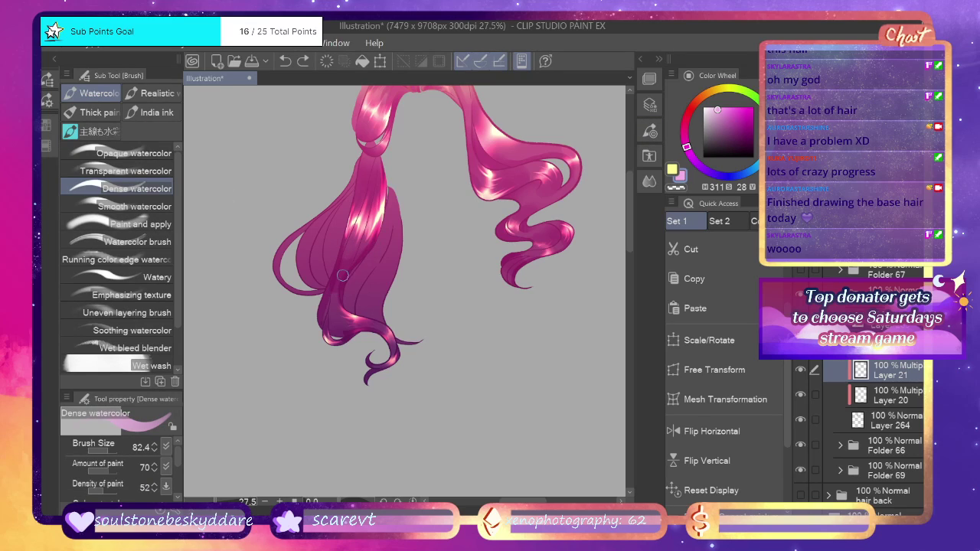
pyautogui.moveTo(340, 271); pyautogui.dragTo(348, 283)
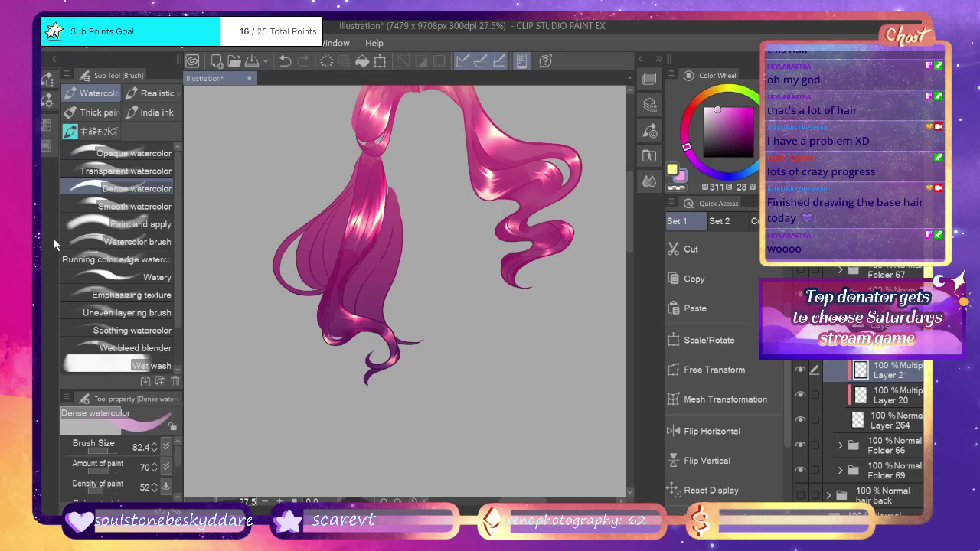
pyautogui.press('g')
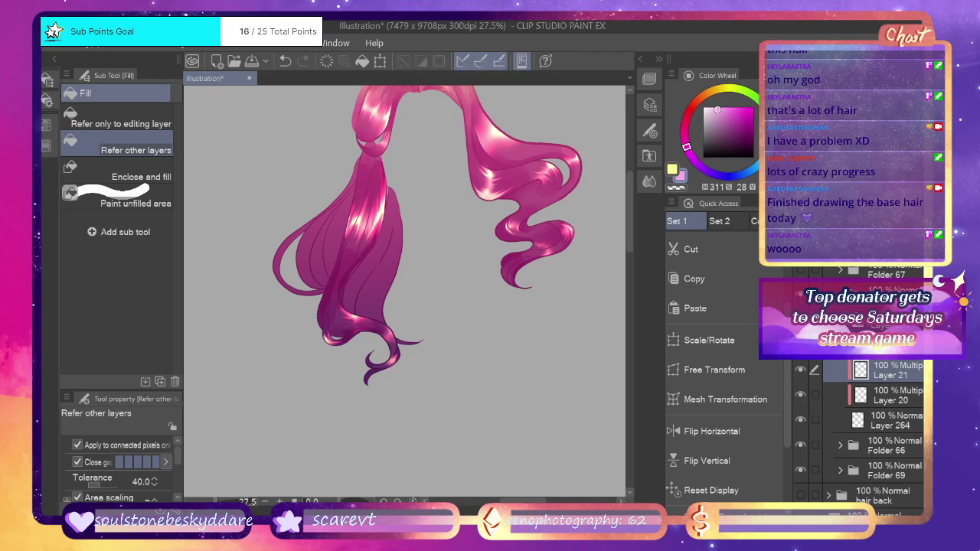
pyautogui.click(357, 232)
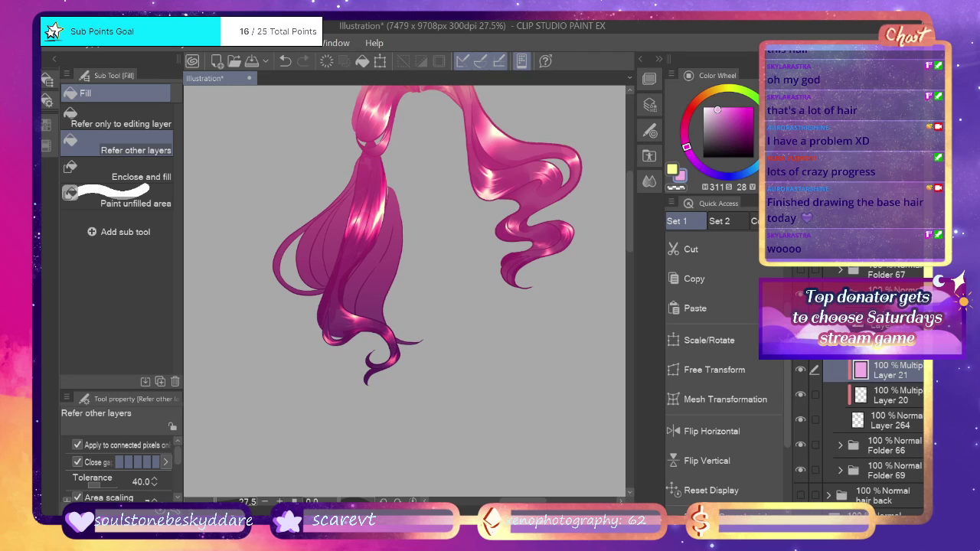
pyautogui.hotkey('ctrl', 'z')
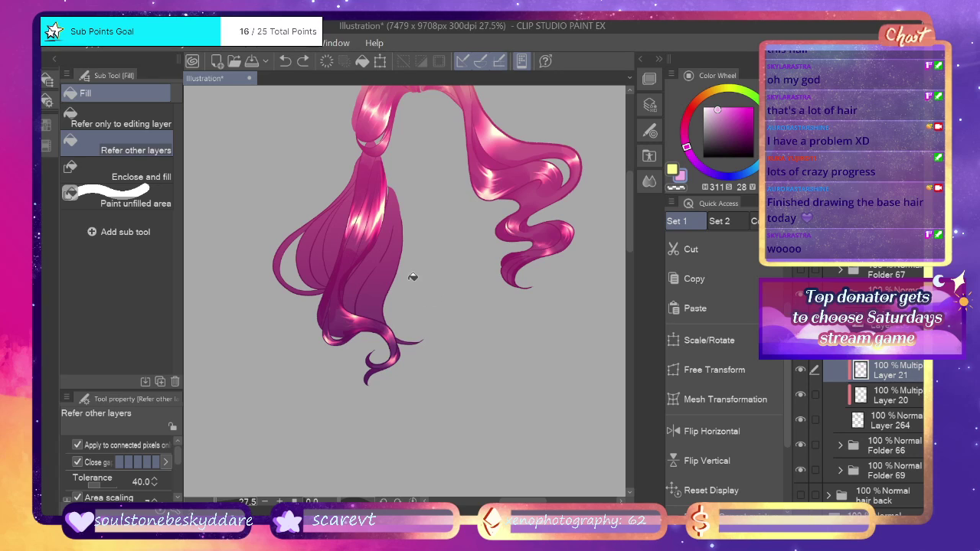
# Blend the front strand's pink shading with the Blur brush at size 266.8 and soften it with the Soft airbrush in transparent color.
pyautogui.press('j')
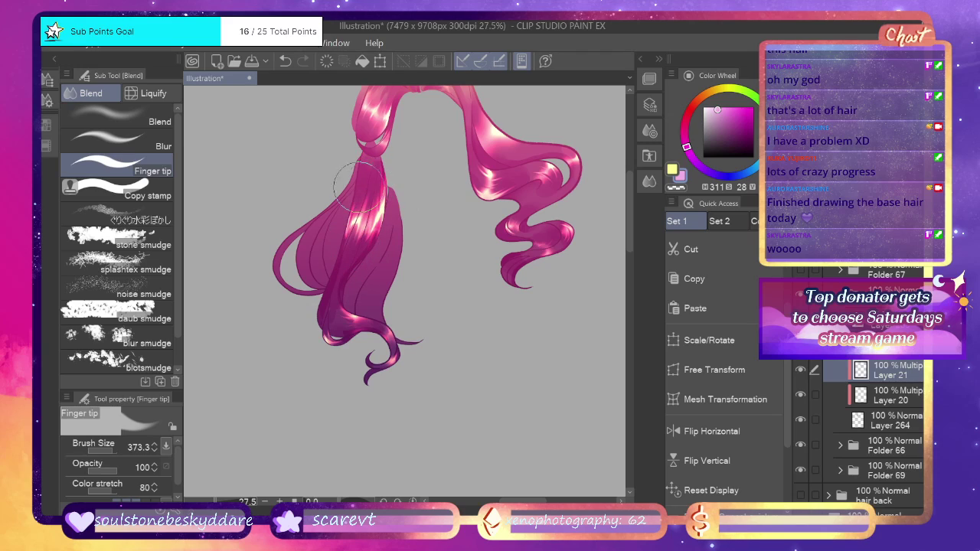
pyautogui.click(146, 142)
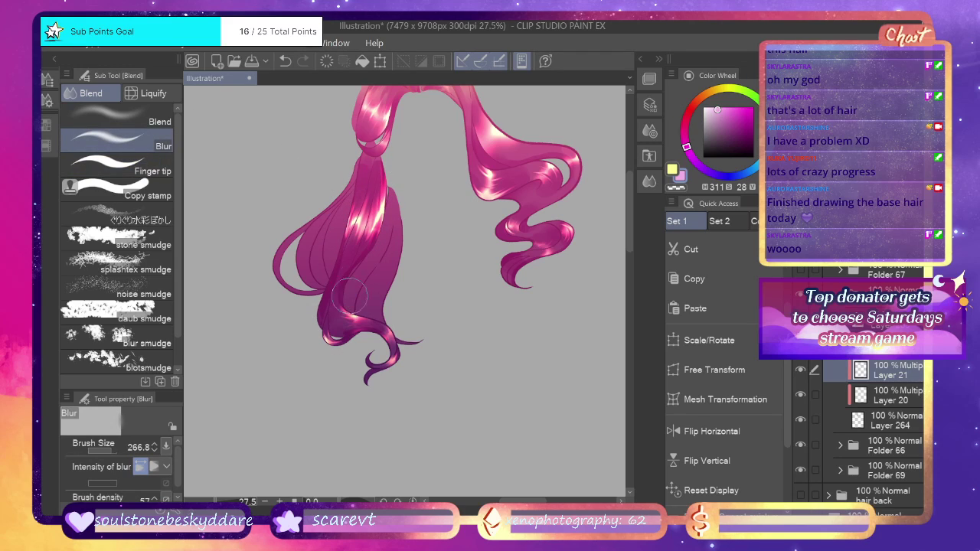
pyautogui.moveTo(369, 157); pyautogui.dragTo(357, 175)
pyautogui.press('b')
pyautogui.click(681, 190)
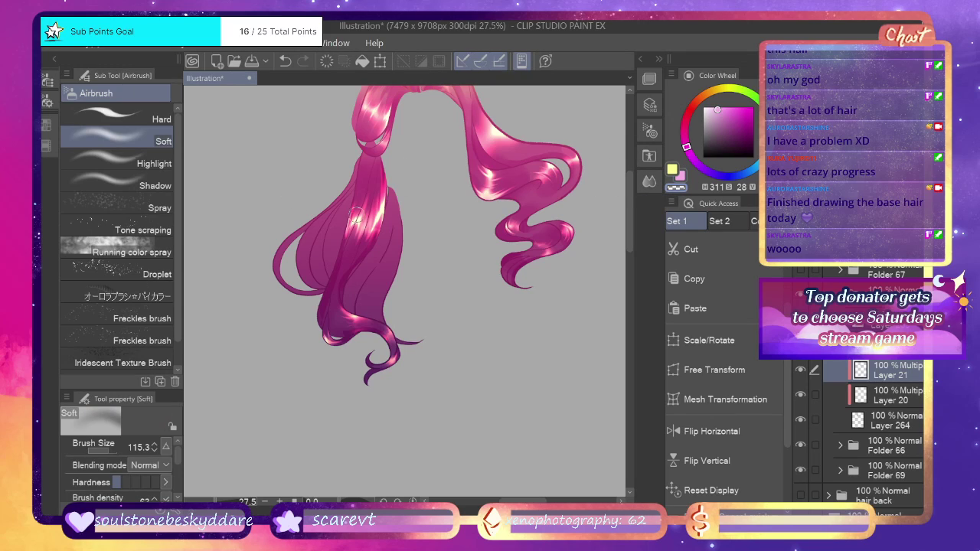
pyautogui.moveTo(374, 219); pyautogui.dragTo(382, 208)
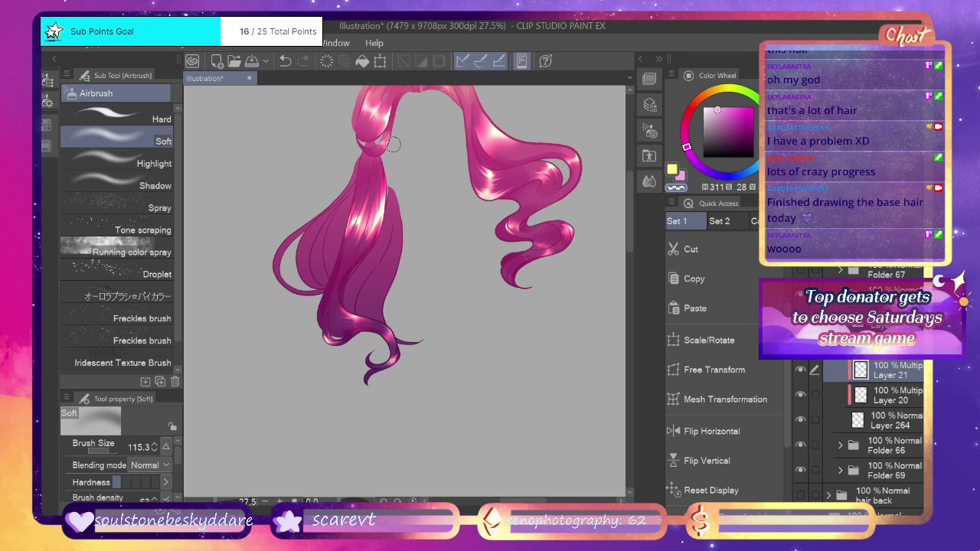
# Collapse the finished front strand's folder and hide it to expose the strands behind.
pyautogui.click(840, 294)
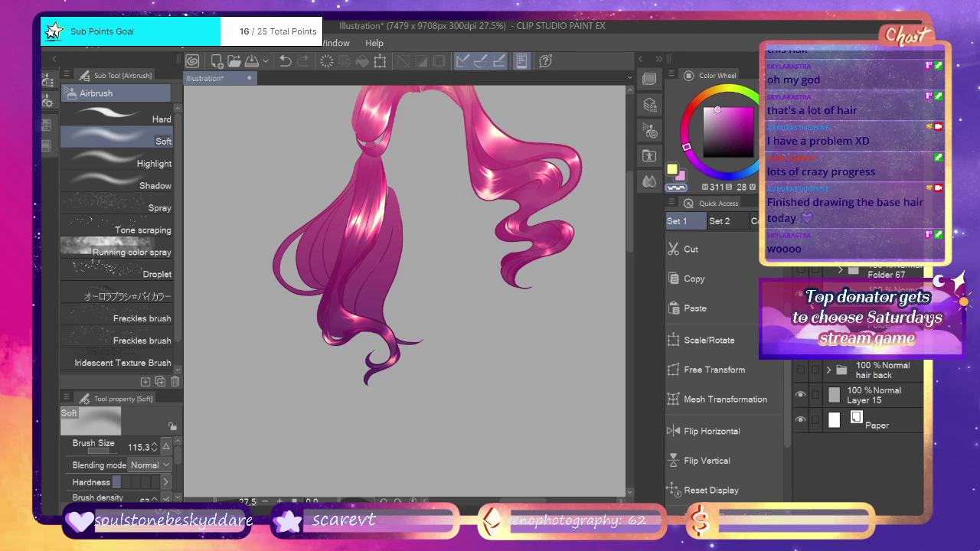
pyautogui.click(801, 294)
pyautogui.click(801, 294)
pyautogui.click(801, 294)
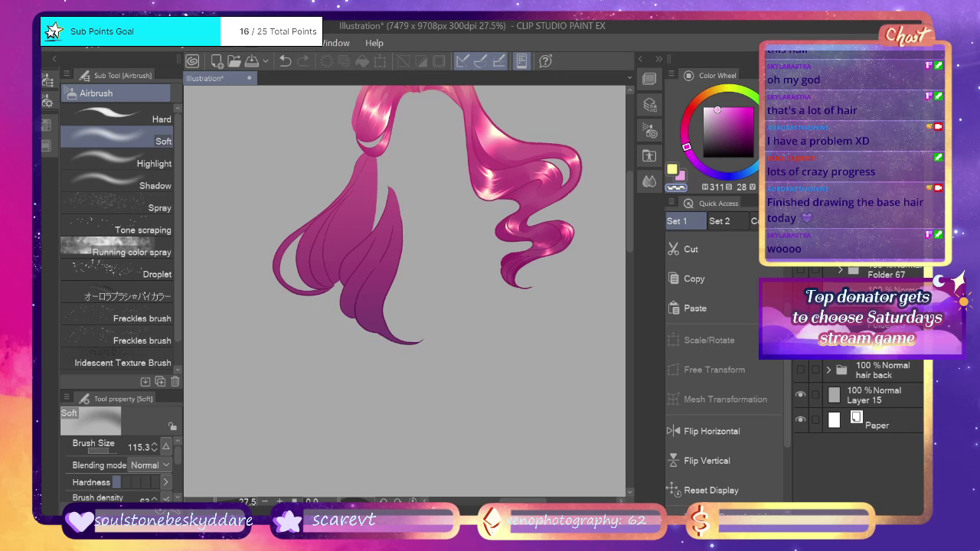
# Open the next strand's folder and add a clipped Multiply layer above Layer 287.
pyautogui.click(840, 320)
pyautogui.click(878, 368)
pyautogui.hotkey('ctrl', 'shift', 'n')
pyautogui.hotkey('ctrl', 'alt', 'g')
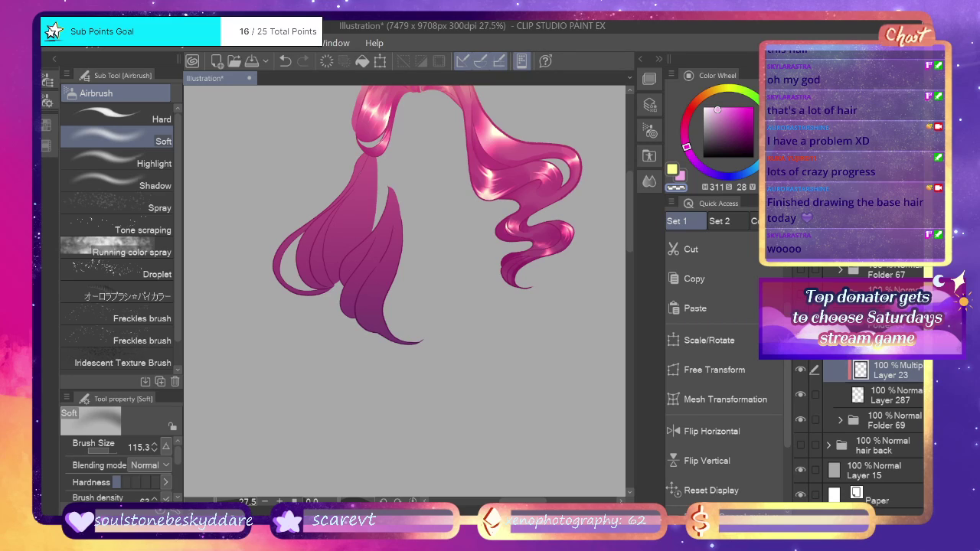
# Paint pink shading along the right and left edges of the lower back strand with the G-pen at size 225.6.
pyautogui.press('p')
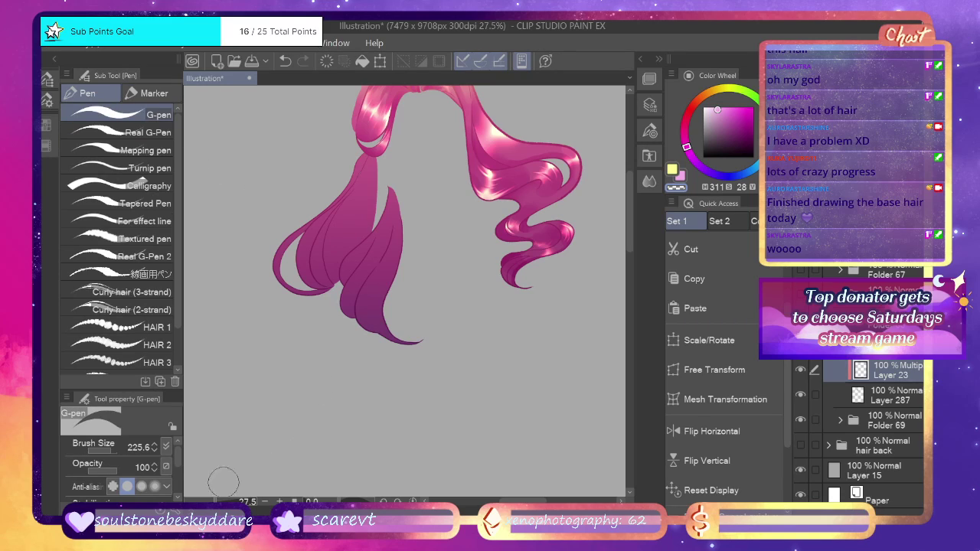
pyautogui.hotkey('ctrl', '+')
pyautogui.scroll(1, 406, 291)
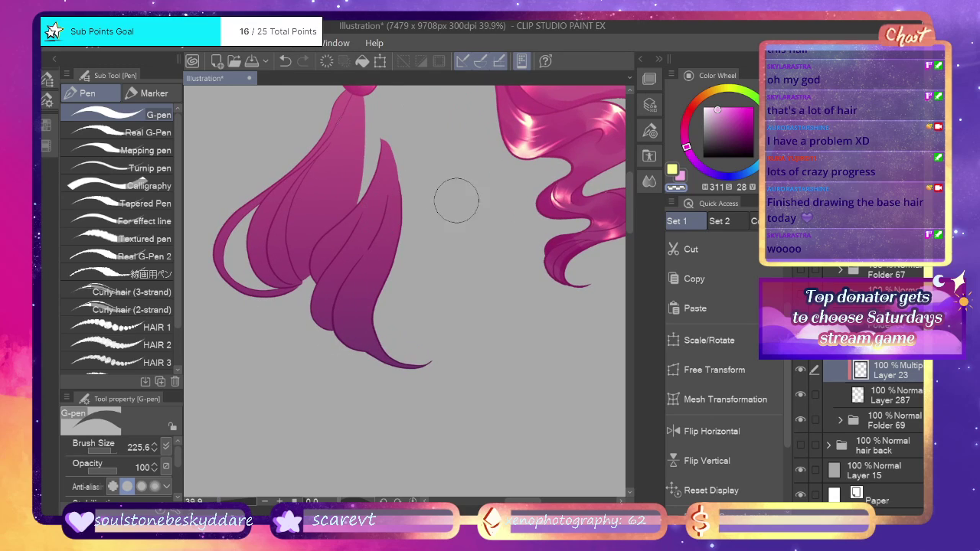
pyautogui.click(681, 178)
pyautogui.moveTo(337, 331); pyautogui.dragTo(363, 234)
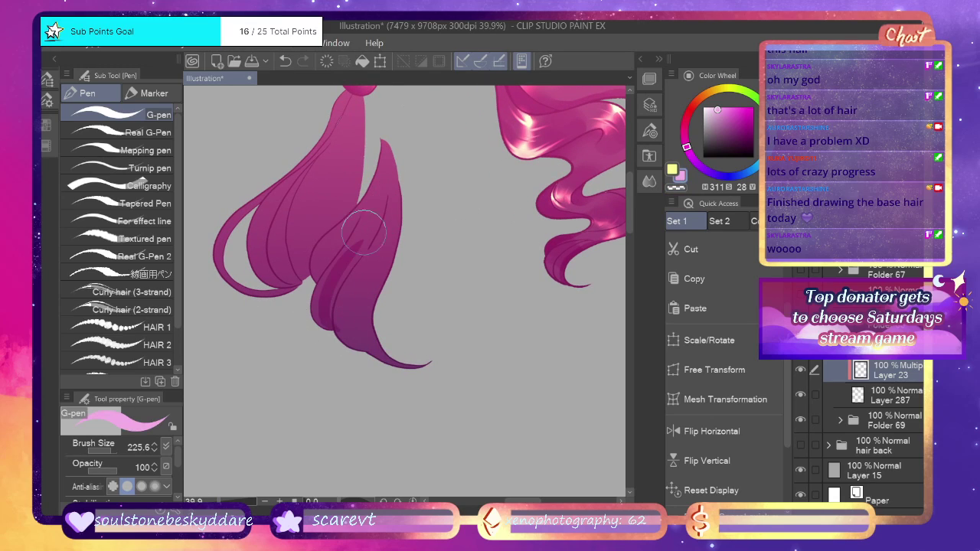
pyautogui.hotkey('ctrl', 'z')
pyautogui.moveTo(328, 334); pyautogui.dragTo(362, 229)
pyautogui.moveTo(312, 278)
pyautogui.mouseDown()
pyautogui.moveTo(363, 186)
pyautogui.moveTo(345, 322)
pyautogui.mouseUp()
pyautogui.hotkey('ctrl', 'z')
pyautogui.hotkey('ctrl', 'z')
pyautogui.moveTo(429, 148)
pyautogui.mouseDown()
pyautogui.moveTo(406, 198)
pyautogui.moveTo(381, 330)
pyautogui.moveTo(388, 306)
pyautogui.mouseUp()
pyautogui.moveTo(386, 136); pyautogui.dragTo(364, 221)
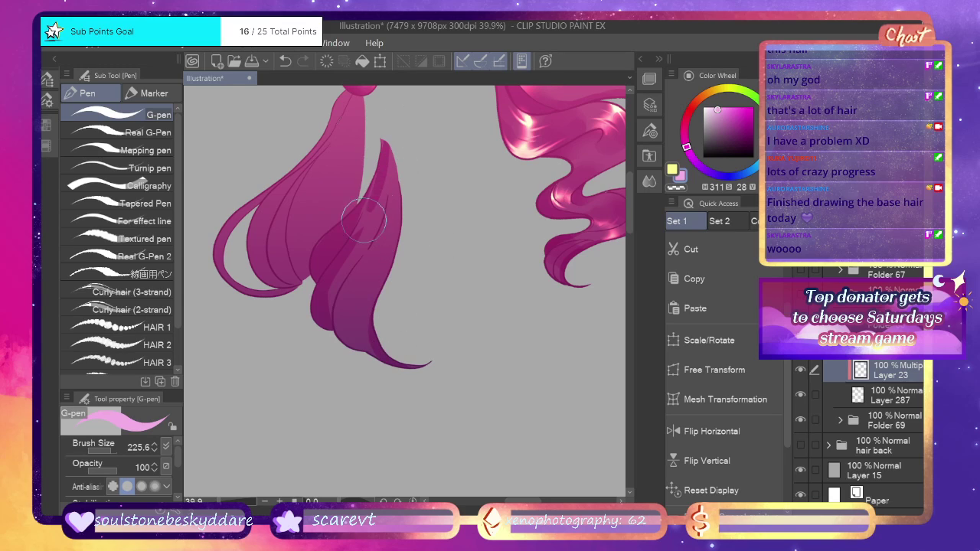
# Repaint the pink shading on the upper part of the lower back strand and blend it with the Blur brush at size 266.8.
pyautogui.hotkey('ctrl', 'z')
pyautogui.moveTo(382, 165); pyautogui.dragTo(363, 231)
pyautogui.moveTo(382, 137); pyautogui.dragTo(375, 197)
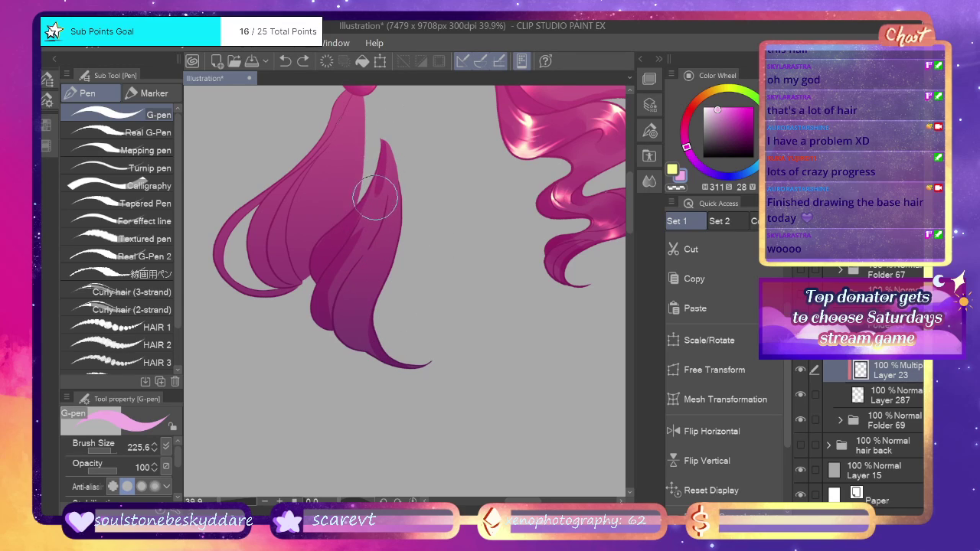
pyautogui.moveTo(391, 153)
pyautogui.mouseDown()
pyautogui.moveTo(374, 184)
pyautogui.moveTo(372, 210)
pyautogui.moveTo(380, 206)
pyautogui.moveTo(333, 338)
pyautogui.mouseUp()
pyautogui.press('j')
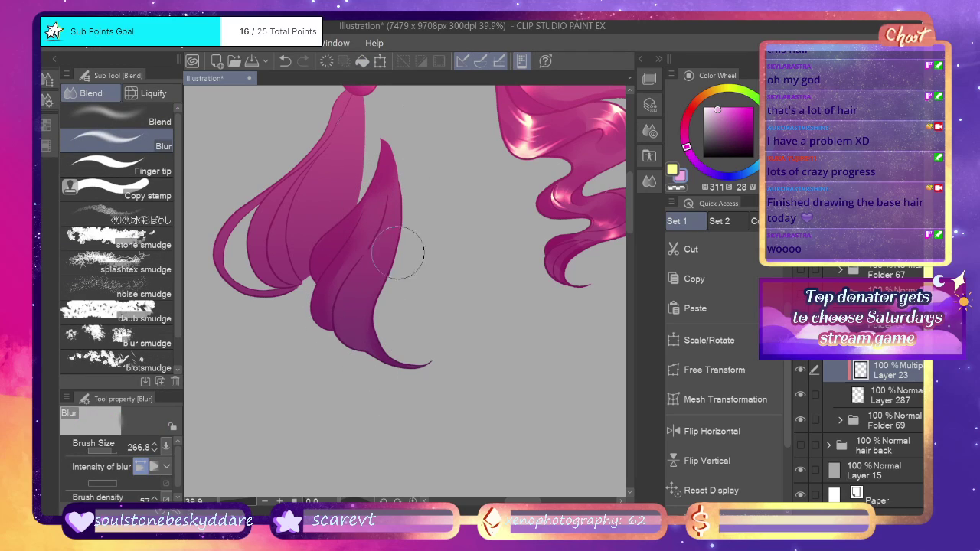
# Add a clipped Multiply layer above Layer 23 and deepen the strand's pink shading with Dense watercolor at size 266.8.
pyautogui.hotkey('ctrl', 'shift', 'n')
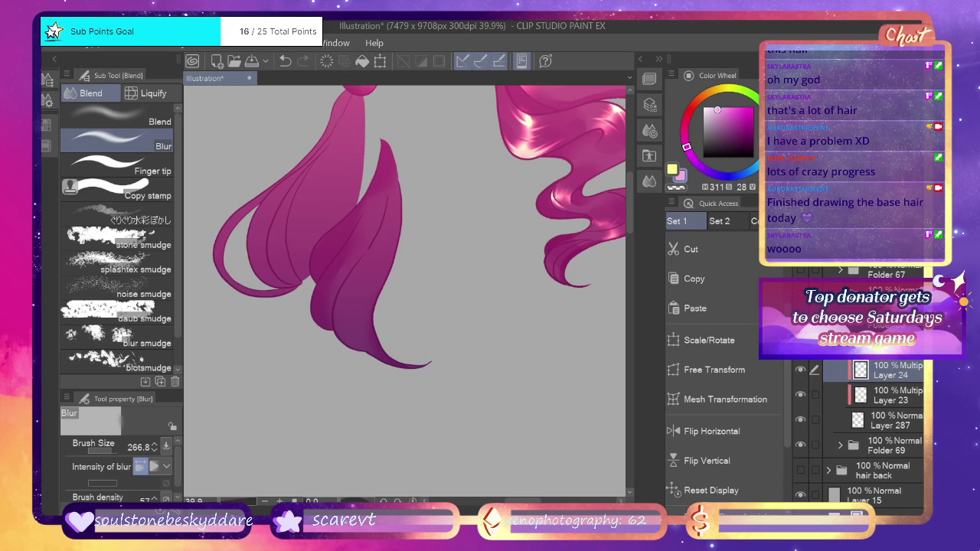
pyautogui.press('b')
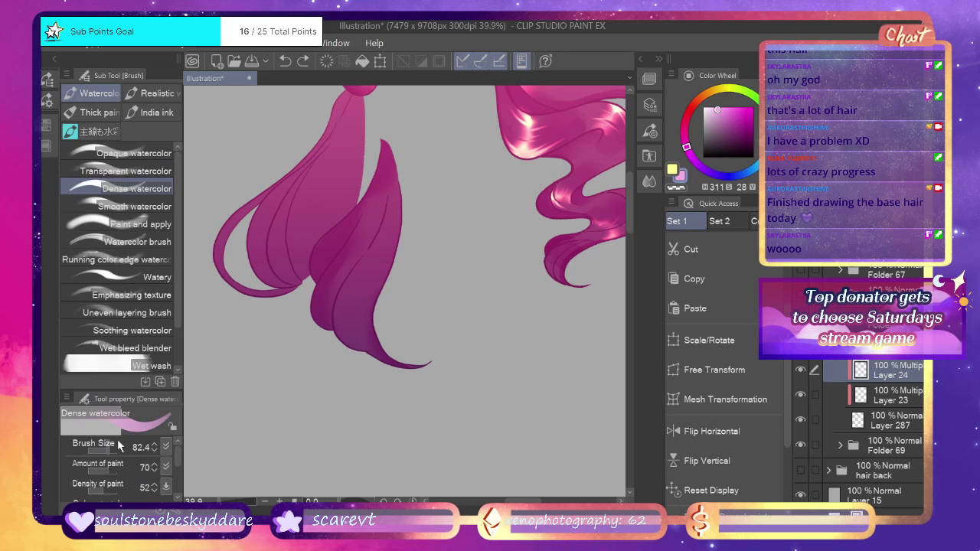
pyautogui.click(118, 450)
pyautogui.click(115, 448)
pyautogui.moveTo(363, 321)
pyautogui.mouseDown()
pyautogui.moveTo(347, 344)
pyautogui.moveTo(365, 299)
pyautogui.moveTo(351, 323)
pyautogui.moveTo(355, 308)
pyautogui.moveTo(322, 283)
pyautogui.moveTo(396, 220)
pyautogui.moveTo(391, 240)
pyautogui.moveTo(393, 164)
pyautogui.moveTo(387, 210)
pyautogui.moveTo(347, 207)
pyautogui.mouseUp()
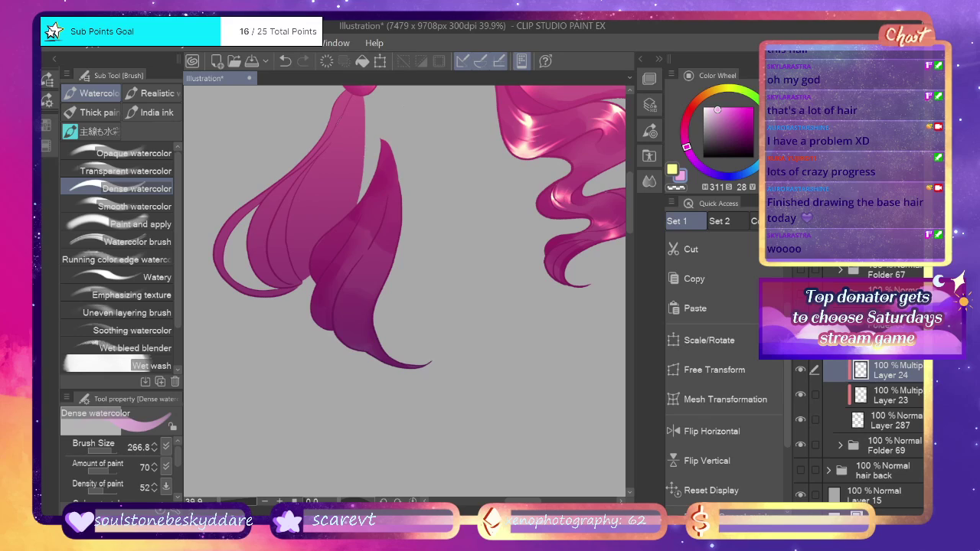
# Add a clipped Glow dodge layer above Layer 24 for the lower back strand's highlights.
pyautogui.hotkey('ctrl', 'shift', 'n')
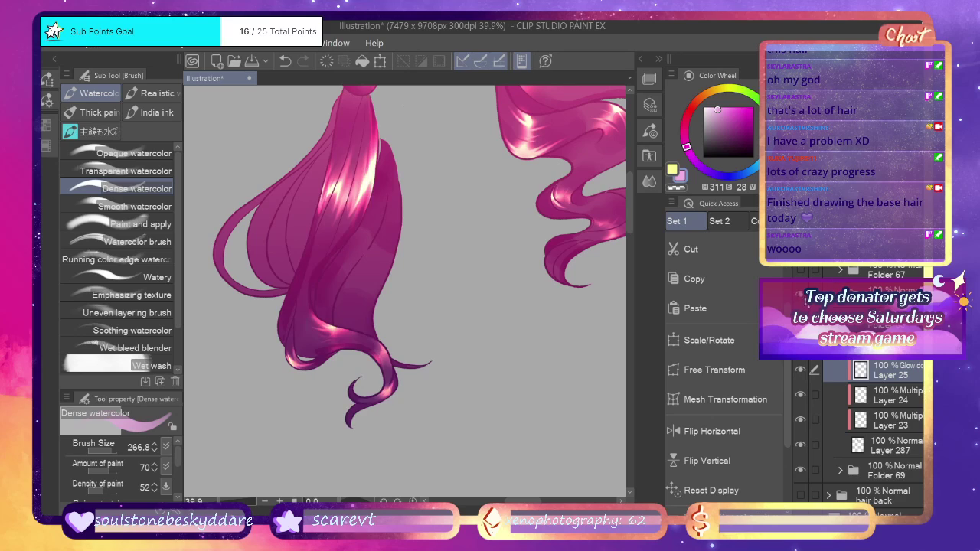
pyautogui.click(840, 295)
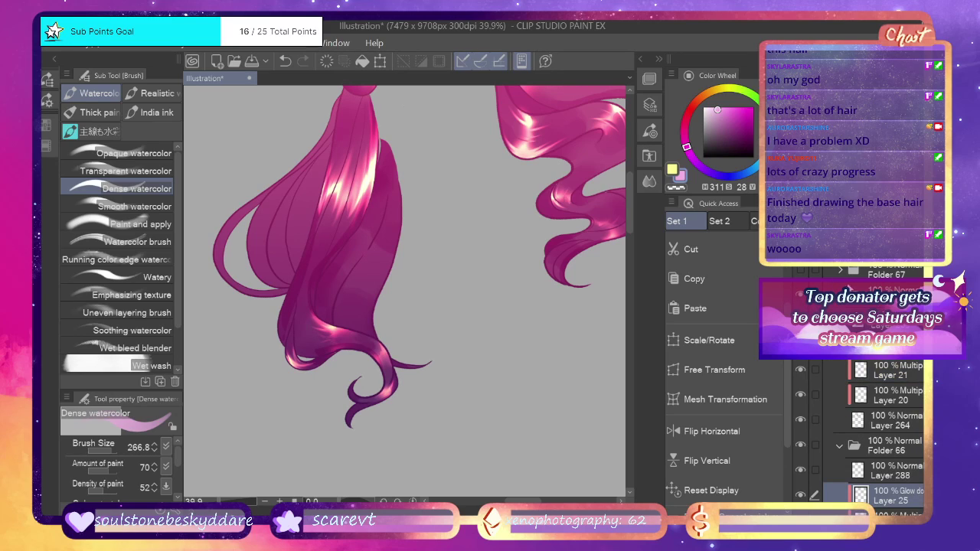
pyautogui.scroll(-3, 858, 429)
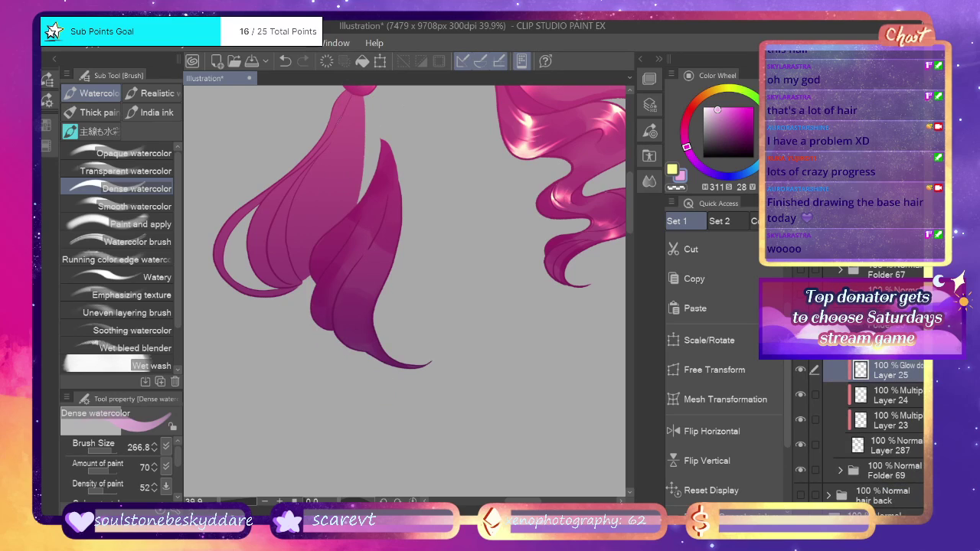
# Paint a zigzag band of pale yellow highlights across the middle of the lower back strand with the G-pen at size 225.6.
pyautogui.press('p')
pyautogui.click(673, 170)
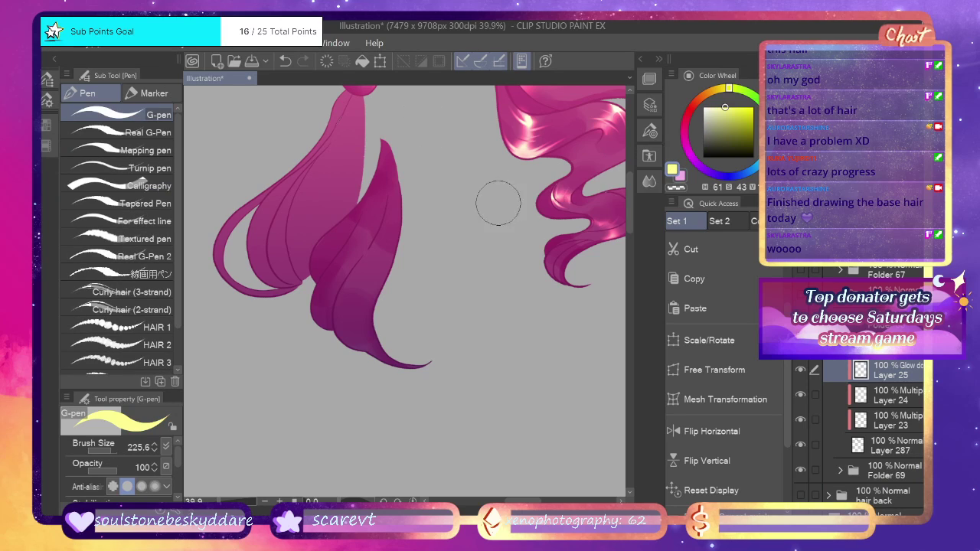
pyautogui.moveTo(373, 255)
pyautogui.mouseDown()
pyautogui.moveTo(362, 273)
pyautogui.moveTo(390, 277)
pyautogui.moveTo(392, 269)
pyautogui.moveTo(364, 289)
pyautogui.moveTo(349, 280)
pyautogui.moveTo(364, 272)
pyautogui.mouseUp()
pyautogui.hotkey('ctrl', 'z')
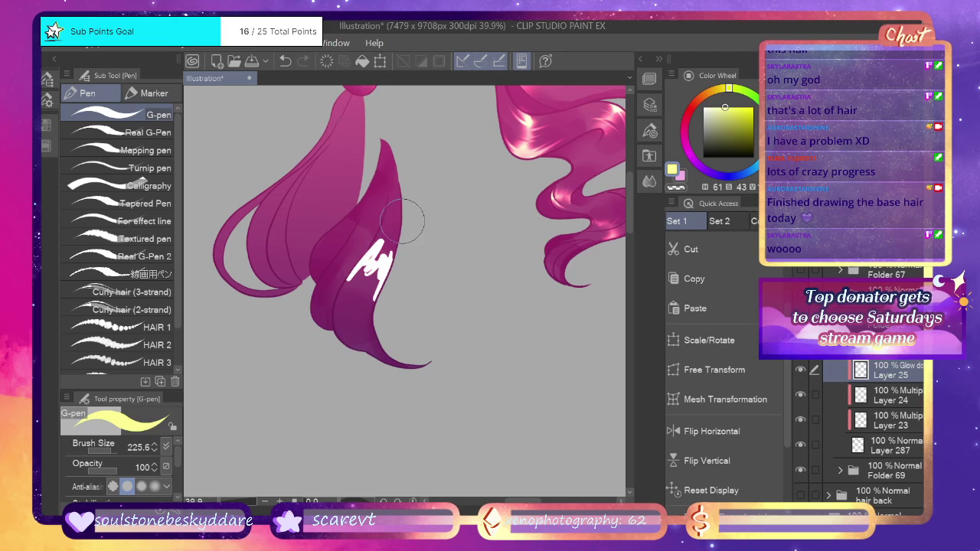
pyautogui.moveTo(359, 227)
pyautogui.mouseDown()
pyautogui.moveTo(342, 248)
pyautogui.moveTo(373, 230)
pyautogui.moveTo(348, 270)
pyautogui.moveTo(376, 224)
pyautogui.moveTo(332, 231)
pyautogui.mouseUp()
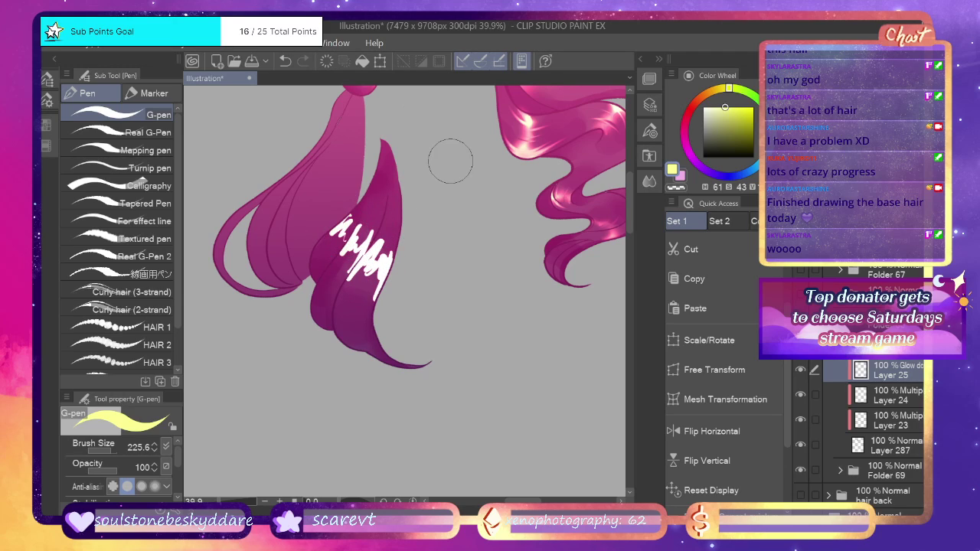
# Carve the highlight band into tapered streaks with the G-pen in transparent color.
pyautogui.click(677, 185)
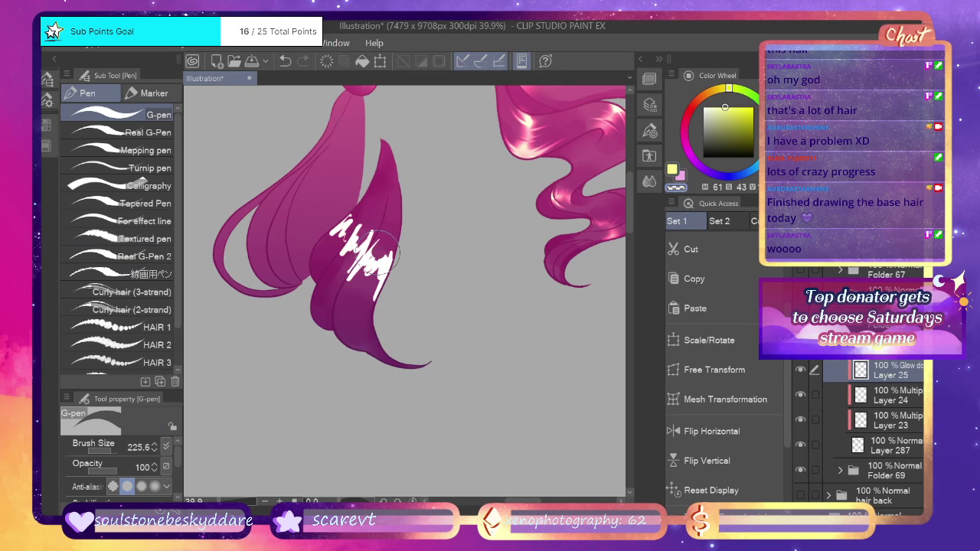
pyautogui.moveTo(396, 228)
pyautogui.mouseDown()
pyautogui.moveTo(363, 290)
pyautogui.moveTo(374, 271)
pyautogui.moveTo(376, 283)
pyautogui.moveTo(357, 305)
pyautogui.moveTo(365, 265)
pyautogui.moveTo(338, 316)
pyautogui.moveTo(357, 249)
pyautogui.mouseUp()
pyautogui.moveTo(310, 308); pyautogui.dragTo(347, 245)
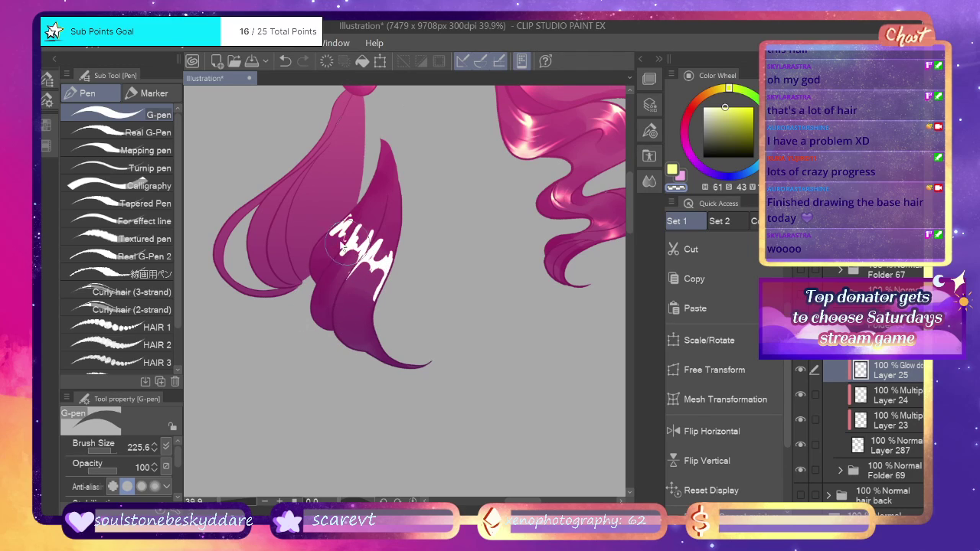
pyautogui.moveTo(310, 299); pyautogui.dragTo(360, 239)
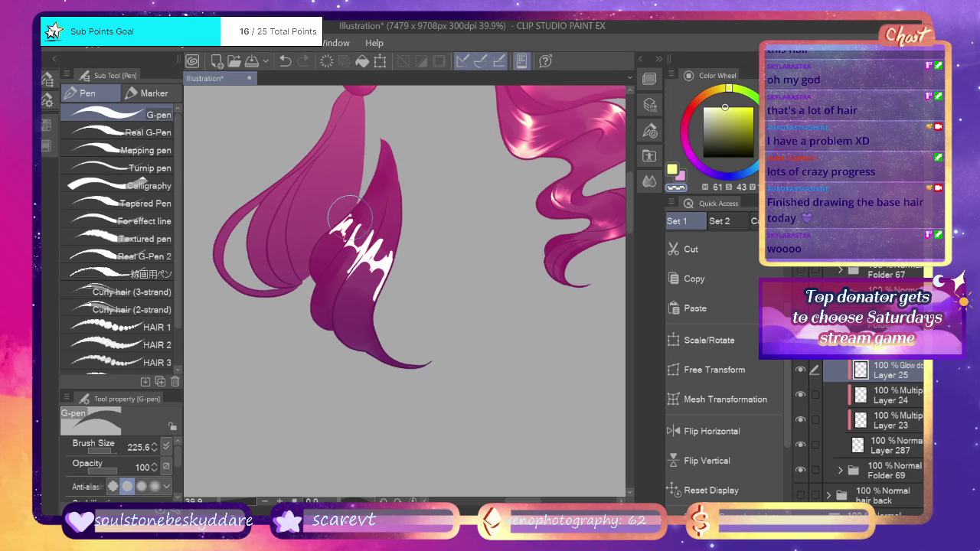
# Soften the highlights with the Blur brush at size 266.8 and stretch them along the strand with Finger tip at size 373.3.
pyautogui.press('j')
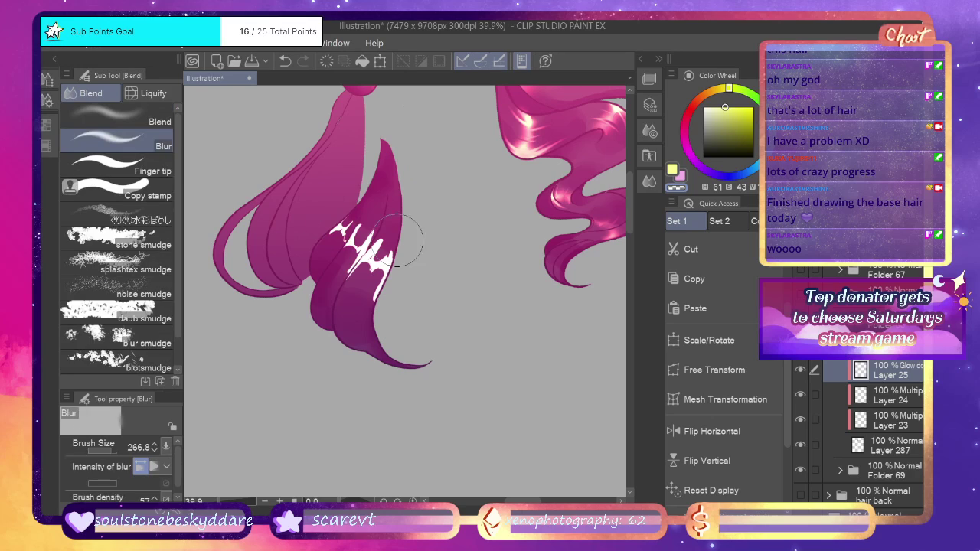
pyautogui.moveTo(397, 240)
pyautogui.mouseDown()
pyautogui.moveTo(351, 306)
pyautogui.moveTo(349, 279)
pyautogui.moveTo(382, 213)
pyautogui.moveTo(294, 272)
pyautogui.mouseUp()
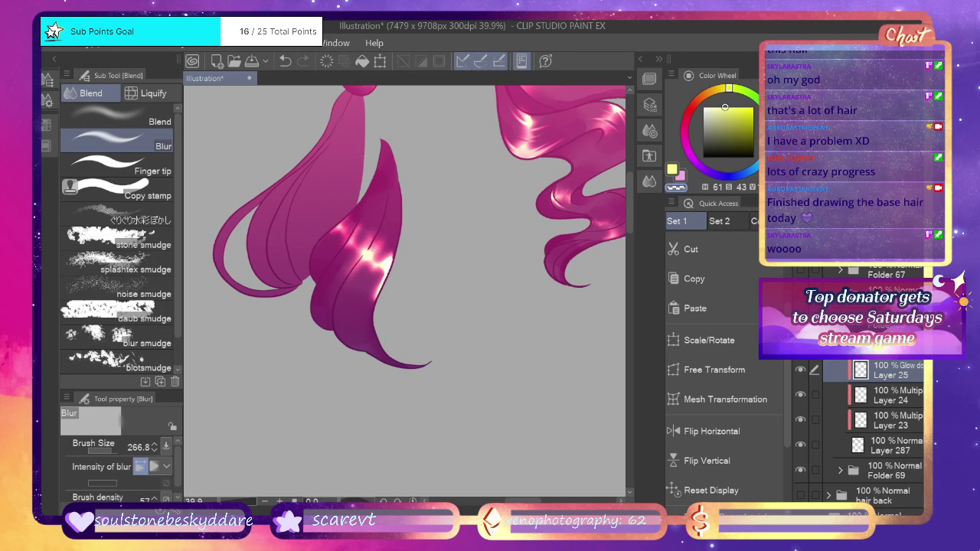
pyautogui.click(157, 192)
pyautogui.click(160, 169)
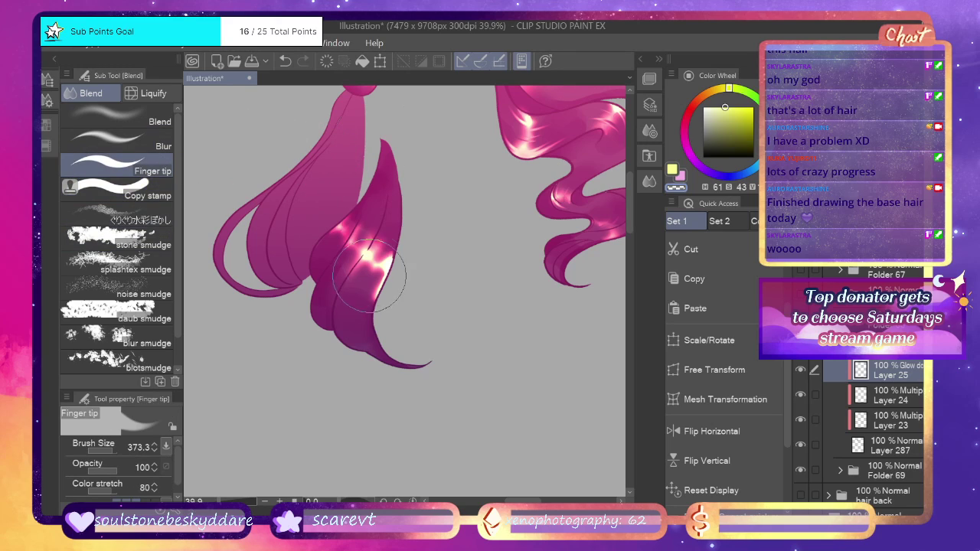
pyautogui.moveTo(369, 277)
pyautogui.mouseDown()
pyautogui.moveTo(350, 305)
pyautogui.moveTo(384, 267)
pyautogui.moveTo(396, 218)
pyautogui.moveTo(359, 313)
pyautogui.moveTo(370, 258)
pyautogui.moveTo(335, 326)
pyautogui.mouseUp()
pyautogui.moveTo(352, 256); pyautogui.dragTo(380, 191)
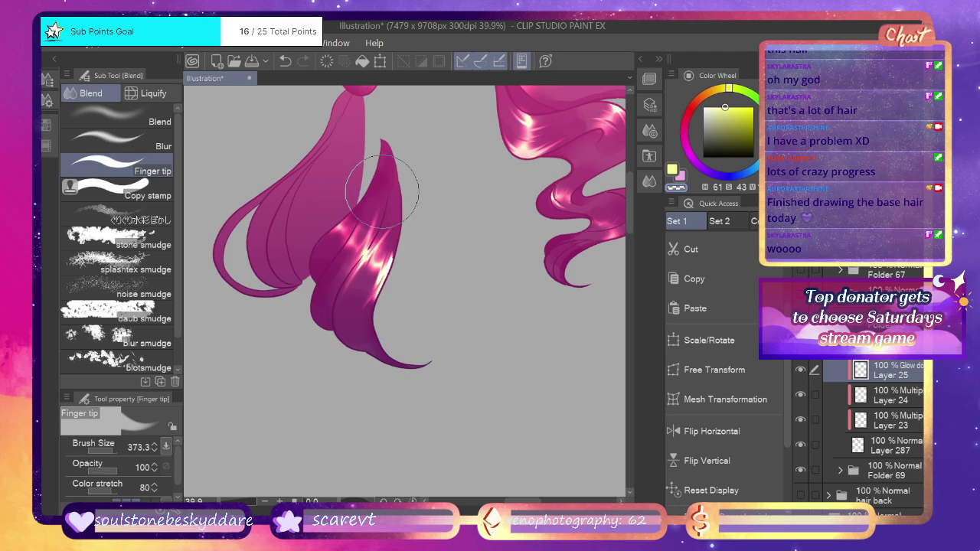
pyautogui.moveTo(336, 274); pyautogui.dragTo(366, 215)
pyautogui.hotkey('ctrl', 'z')
pyautogui.hotkey('ctrl', 'z')
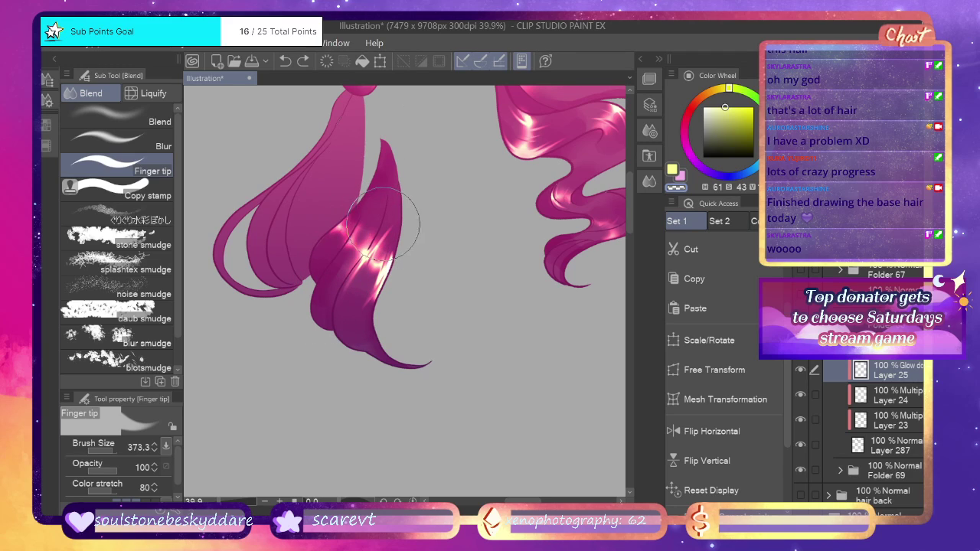
pyautogui.moveTo(357, 253)
pyautogui.mouseDown()
pyautogui.moveTo(328, 288)
pyautogui.moveTo(381, 197)
pyautogui.moveTo(362, 202)
pyautogui.moveTo(314, 262)
pyautogui.moveTo(361, 205)
pyautogui.mouseUp()
# Check the highlighted back strand with the front strand shown, and switch back to the pink color and the Dense watercolor brush.
pyautogui.click(800, 296)
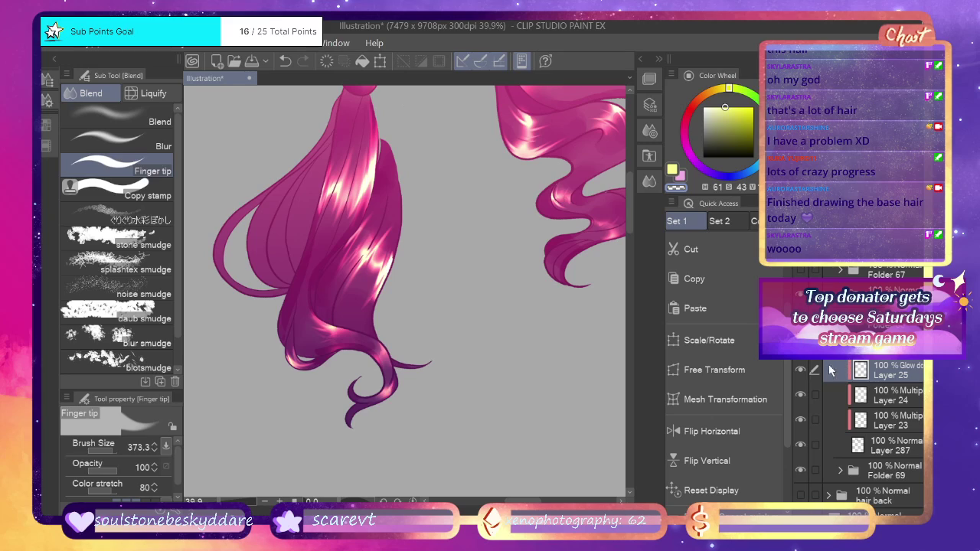
pyautogui.click(879, 417)
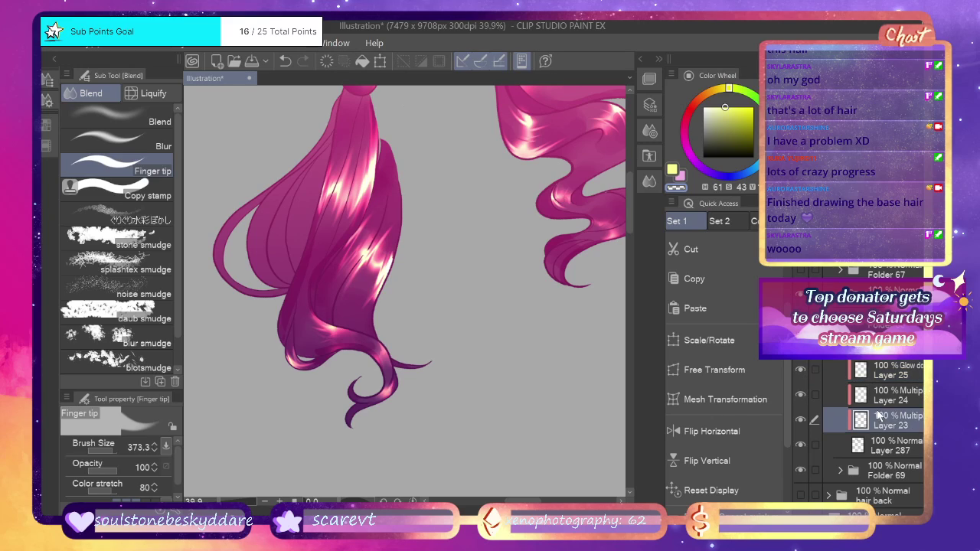
pyautogui.click(873, 397)
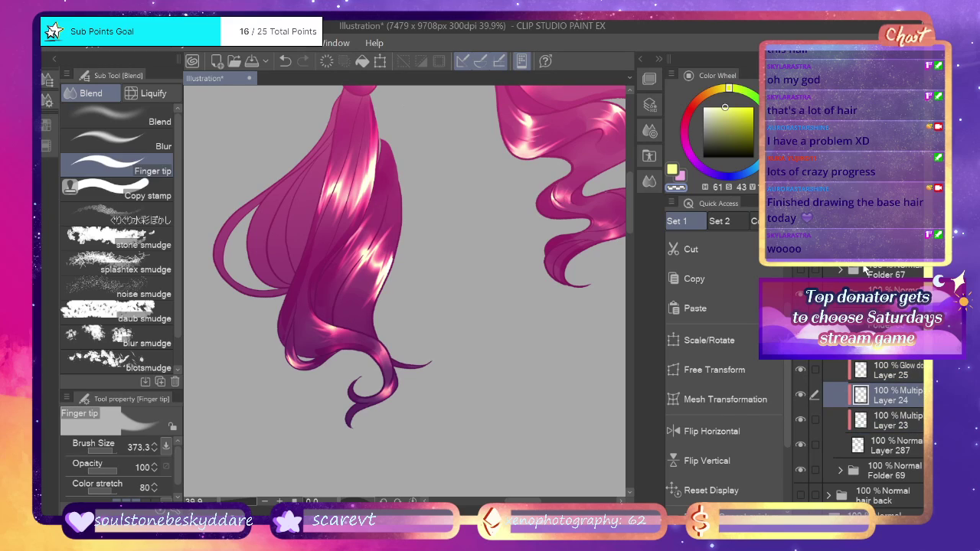
pyautogui.click(682, 177)
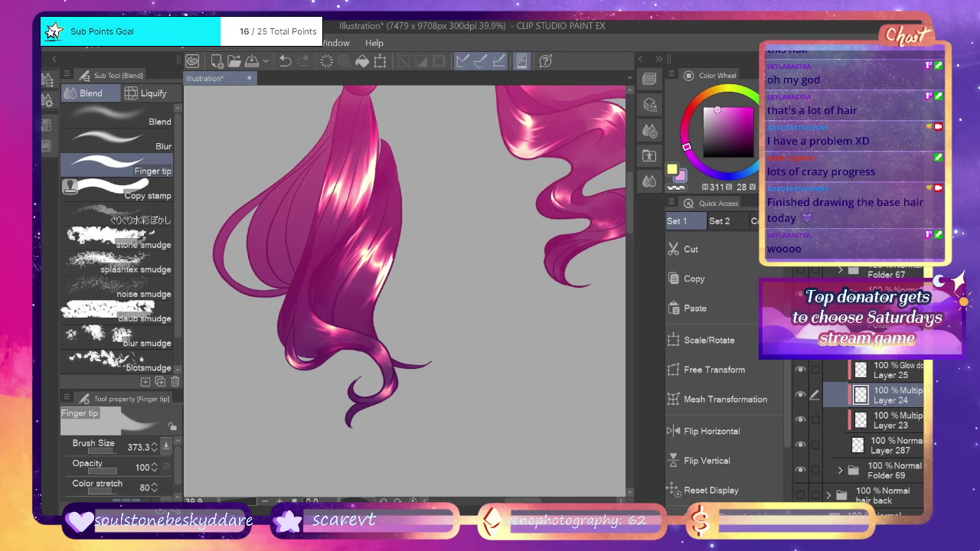
pyautogui.press('b')
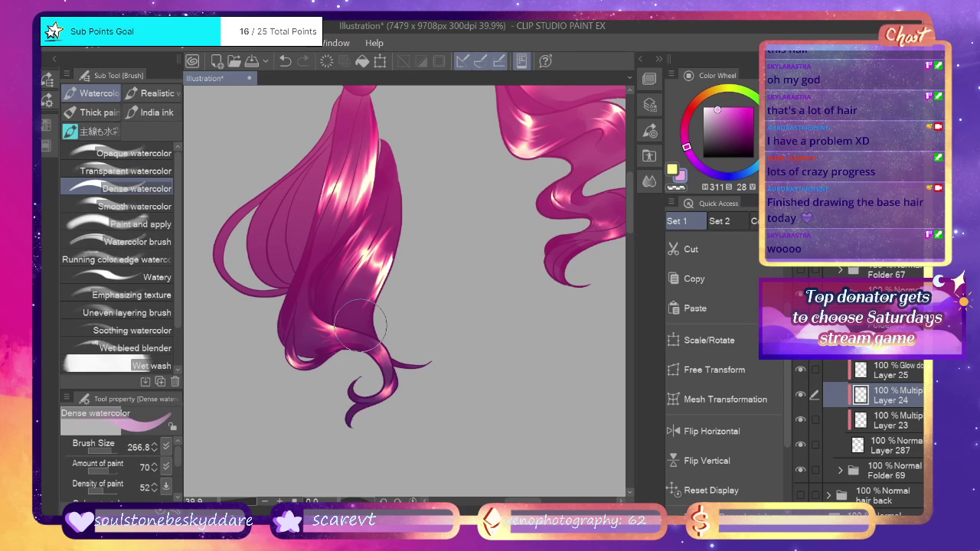
pyautogui.click(802, 303)
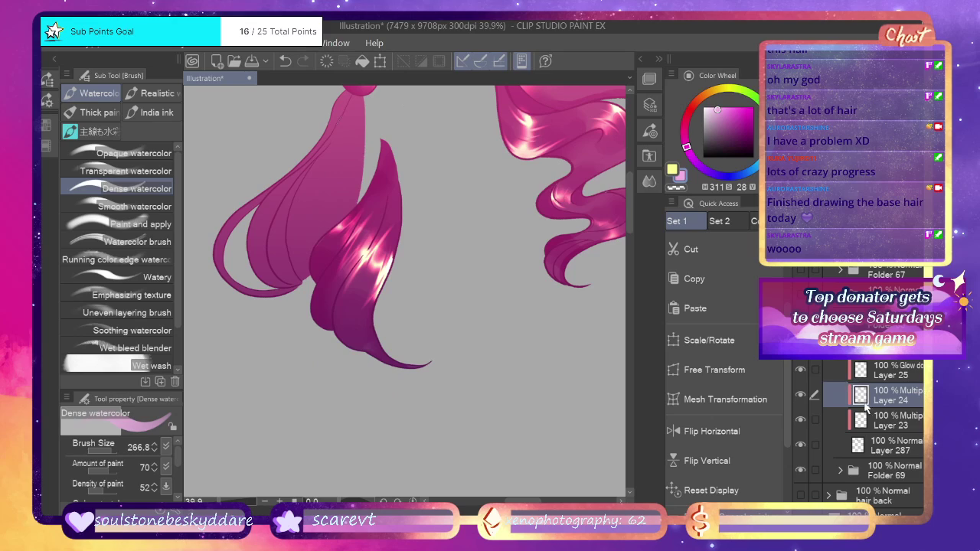
pyautogui.click(877, 423)
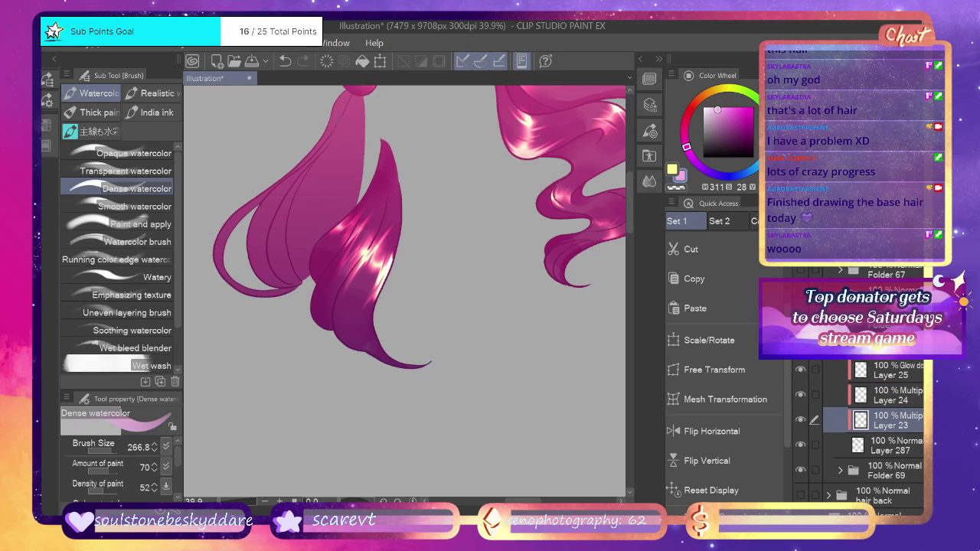
# Collapse the finished back strand's folder and hide it along with the front strand to expose the remaining strand.
pyautogui.click(840, 320)
pyautogui.click(802, 301)
pyautogui.click(803, 268)
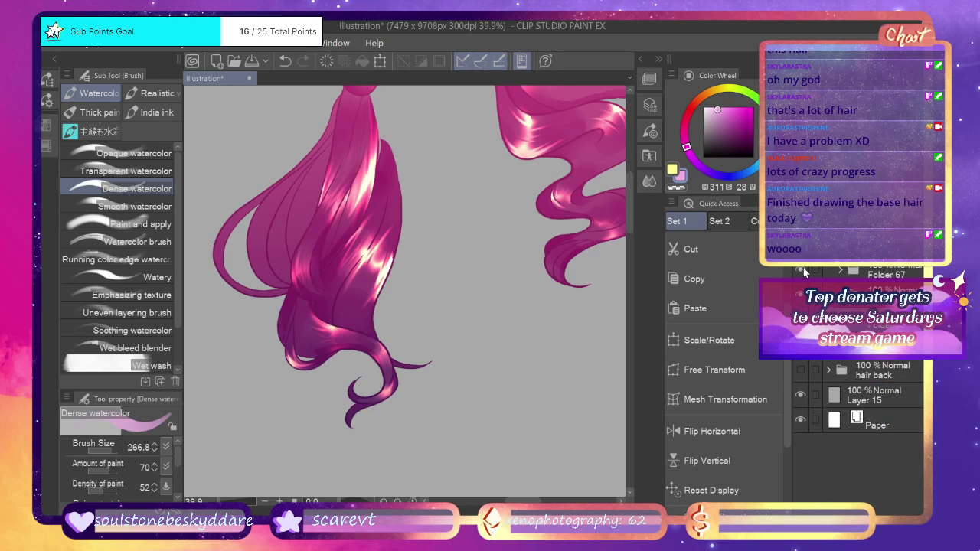
pyautogui.click(802, 271)
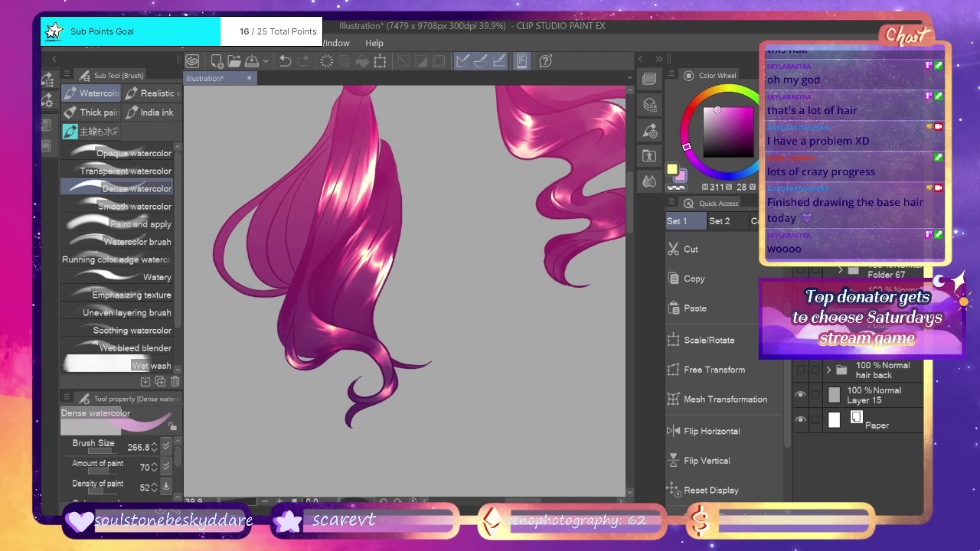
pyautogui.click(802, 295)
pyautogui.click(802, 320)
# Open the next strand's folder and add a clipped Multiply layer above Layer 289.
pyautogui.click(881, 345)
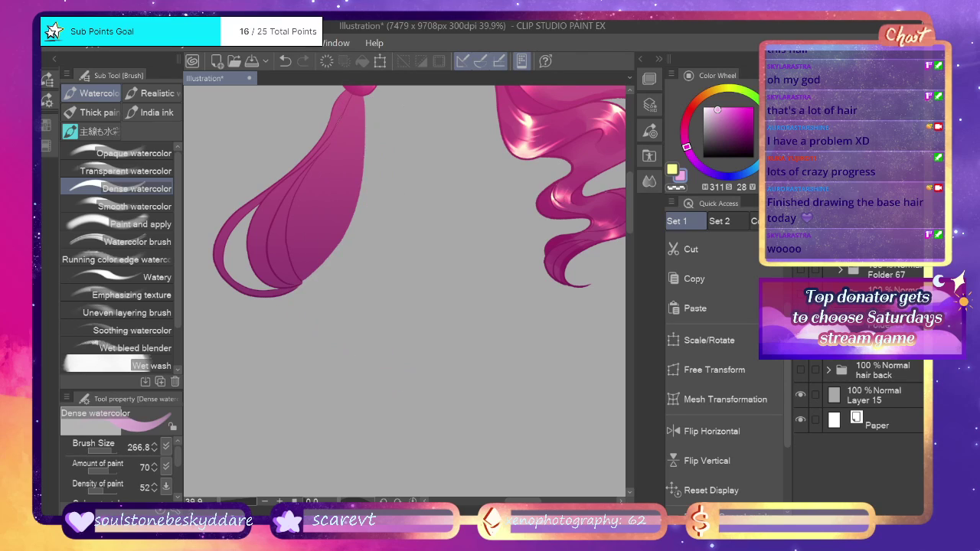
pyautogui.click(841, 345)
pyautogui.click(867, 403)
pyautogui.hotkey('ctrl', 'shift', 'n')
pyautogui.hotkey('ctrl', 'alt', 'g')
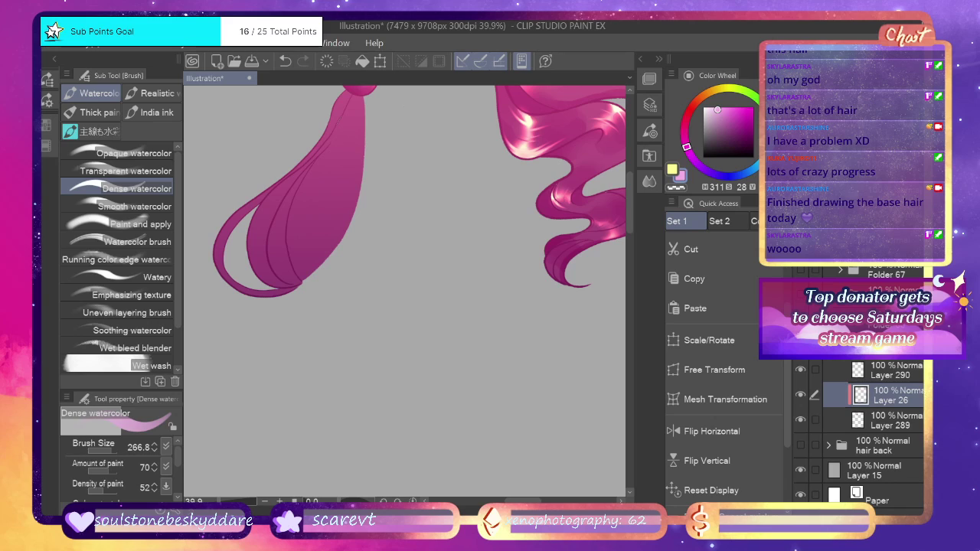
# Paint pink shading over the inner folds and lower part of the looped back strand with the G-pen at size 225.6.
pyautogui.scroll(-2, 437, 290)
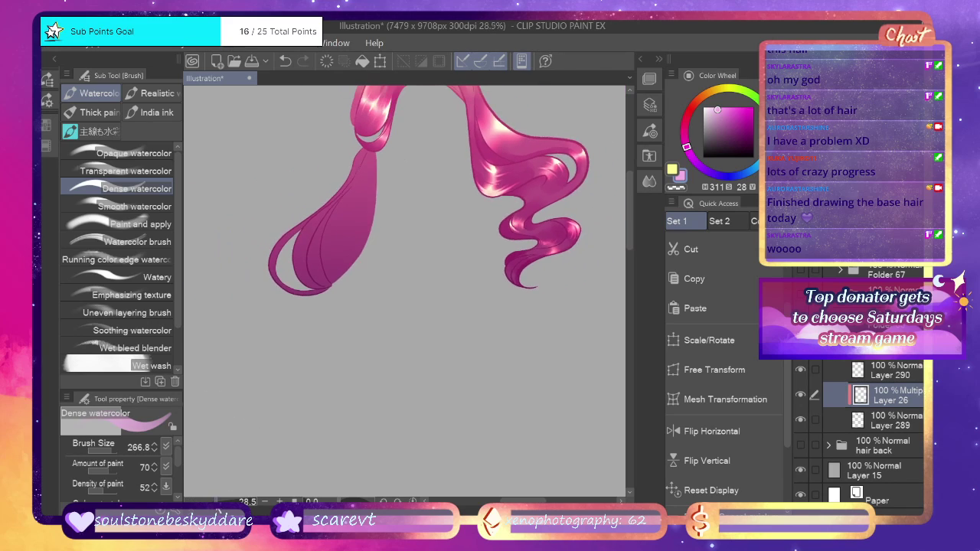
pyautogui.moveTo(633, 193); pyautogui.dragTo(596, 180)
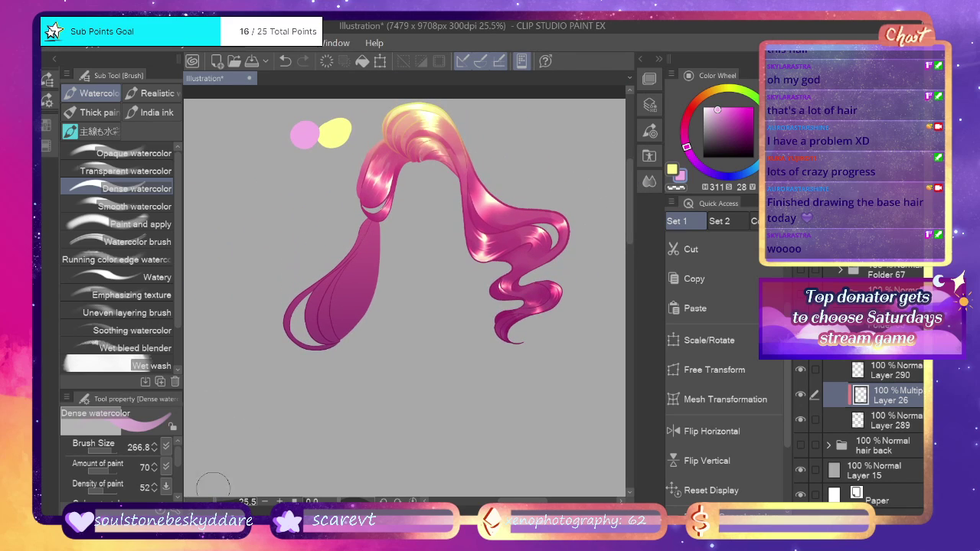
pyautogui.hotkey('ctrl', '+')
pyautogui.hotkey('ctrl', '+')
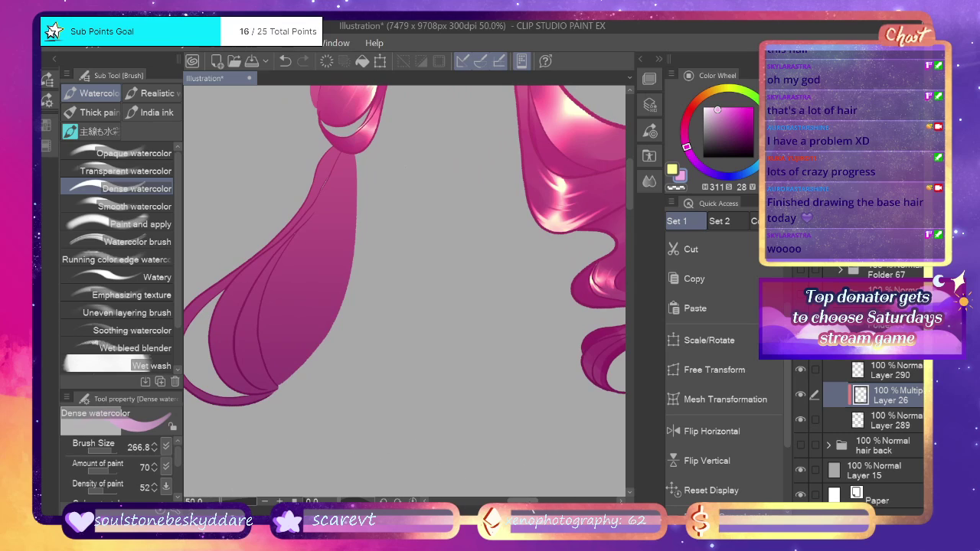
pyautogui.moveTo(532, 503); pyautogui.dragTo(526, 504)
pyautogui.click(42, 202)
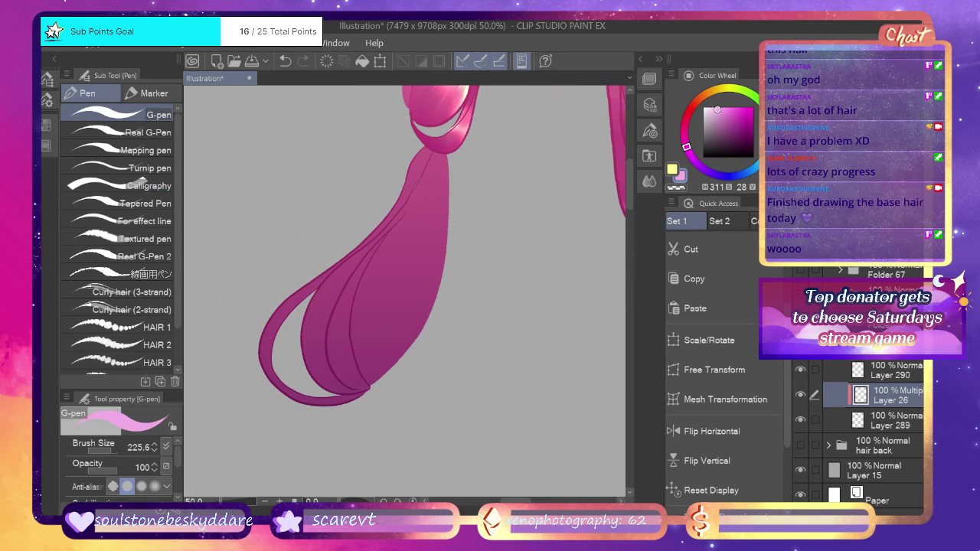
pyautogui.moveTo(368, 388)
pyautogui.mouseDown()
pyautogui.moveTo(338, 337)
pyautogui.moveTo(399, 199)
pyautogui.moveTo(356, 278)
pyautogui.moveTo(347, 374)
pyautogui.moveTo(334, 323)
pyautogui.moveTo(398, 213)
pyautogui.mouseUp()
pyautogui.moveTo(354, 320)
pyautogui.mouseDown()
pyautogui.moveTo(352, 363)
pyautogui.moveTo(390, 404)
pyautogui.moveTo(364, 267)
pyautogui.moveTo(382, 241)
pyautogui.moveTo(351, 284)
pyautogui.moveTo(346, 349)
pyautogui.moveTo(330, 335)
pyautogui.moveTo(360, 388)
pyautogui.moveTo(314, 311)
pyautogui.moveTo(349, 401)
pyautogui.moveTo(282, 372)
pyautogui.moveTo(291, 293)
pyautogui.moveTo(279, 357)
pyautogui.moveTo(331, 405)
pyautogui.moveTo(376, 399)
pyautogui.moveTo(323, 365)
pyautogui.moveTo(319, 372)
pyautogui.moveTo(392, 386)
pyautogui.moveTo(367, 377)
pyautogui.moveTo(392, 355)
pyautogui.moveTo(356, 369)
pyautogui.moveTo(383, 340)
pyautogui.moveTo(362, 403)
pyautogui.moveTo(349, 321)
pyautogui.moveTo(424, 220)
pyautogui.moveTo(357, 347)
pyautogui.moveTo(393, 307)
pyautogui.moveTo(390, 425)
pyautogui.mouseUp()
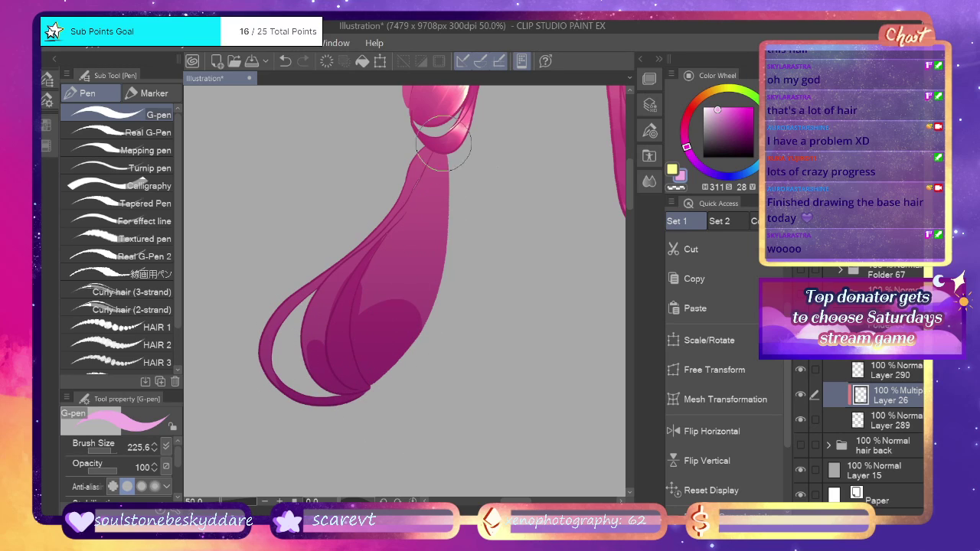
# Add pink shading just below the looped strand's knot and soften the shading edges with Blur at size 266.8.
pyautogui.moveTo(443, 144)
pyautogui.mouseDown()
pyautogui.moveTo(466, 115)
pyautogui.moveTo(402, 186)
pyautogui.moveTo(438, 135)
pyautogui.mouseUp()
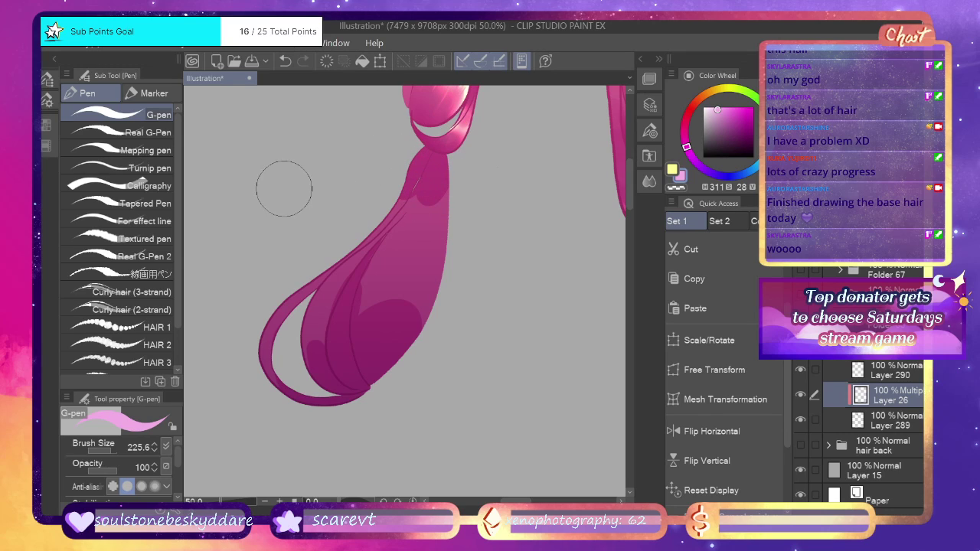
pyautogui.press('j')
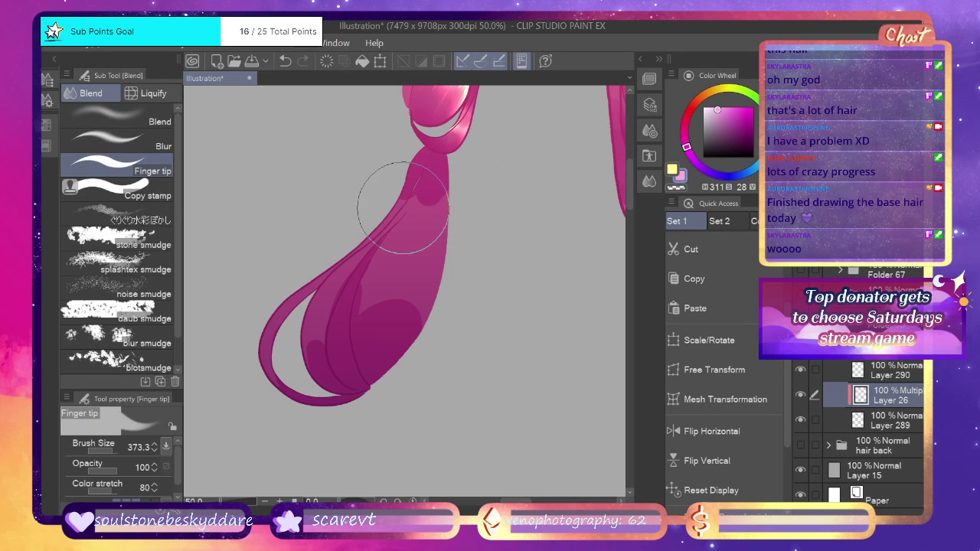
pyautogui.moveTo(404, 207)
pyautogui.mouseDown()
pyautogui.moveTo(468, 181)
pyautogui.moveTo(402, 203)
pyautogui.mouseUp()
pyautogui.hotkey('ctrl', 'z')
pyautogui.click(148, 149)
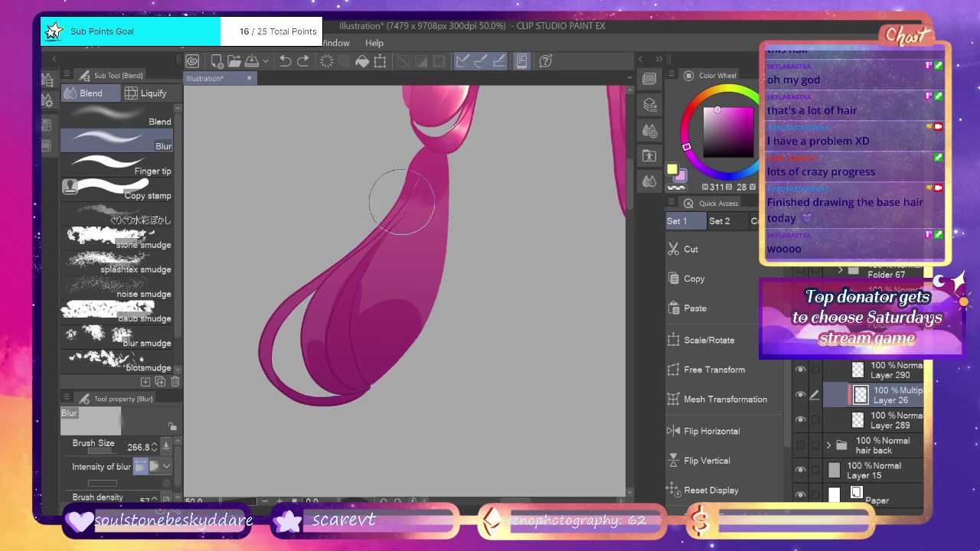
pyautogui.click(163, 92)
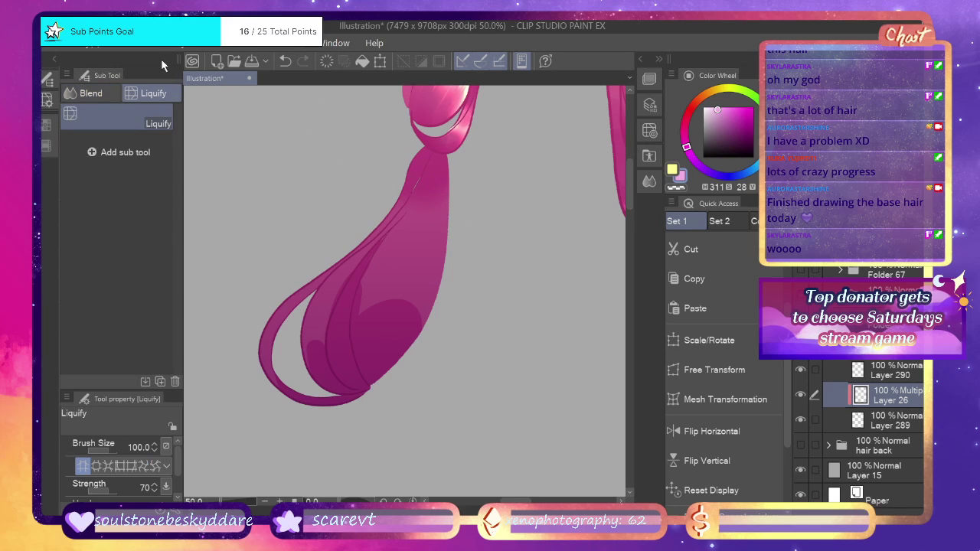
pyautogui.press('j')
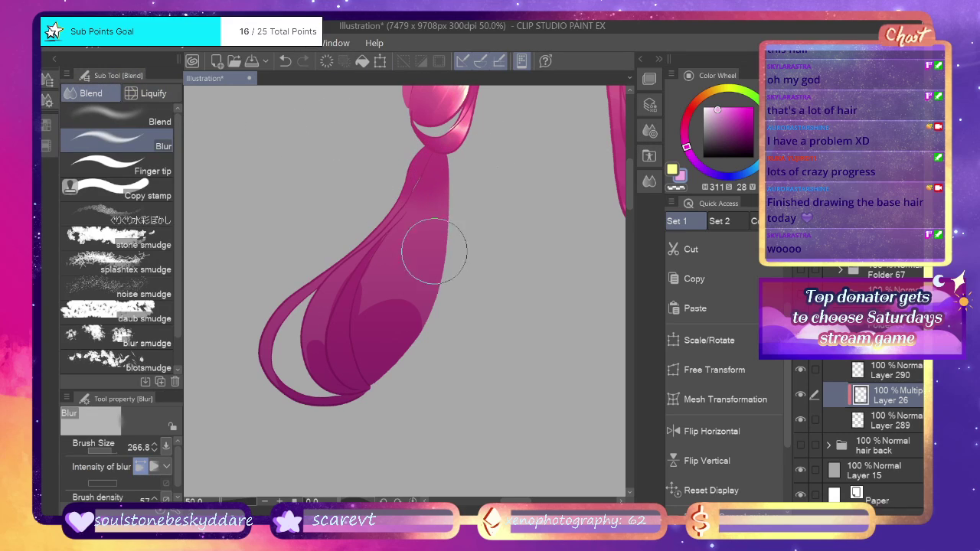
pyautogui.moveTo(399, 310); pyautogui.dragTo(363, 305)
pyautogui.moveTo(307, 324)
pyautogui.mouseDown()
pyautogui.moveTo(304, 363)
pyautogui.moveTo(298, 329)
pyautogui.mouseUp()
# Add a second clipped Multiply layer and deepen the strand's shading with Dense watercolor at size 266.8, blurring the result.
pyautogui.hotkey('ctrl', 'shift', 'n')
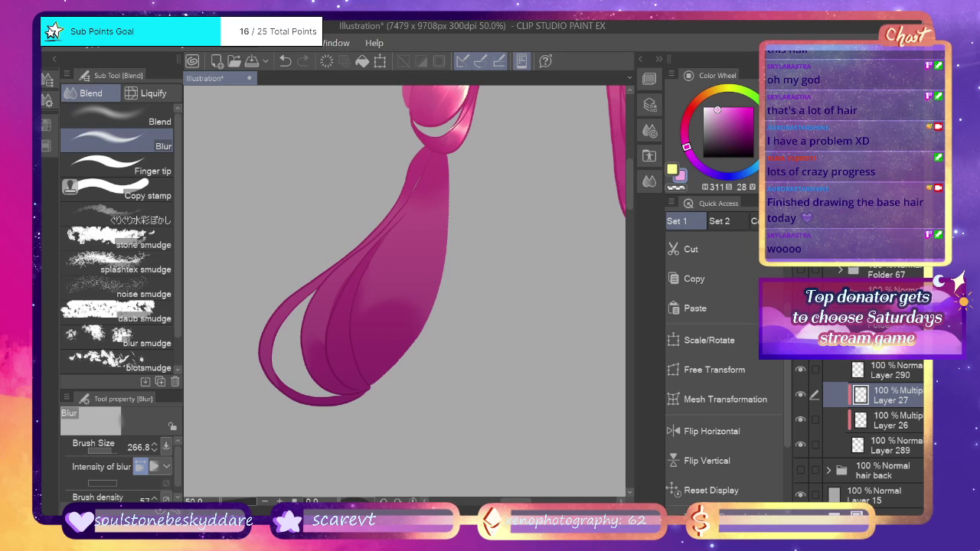
pyautogui.press('b')
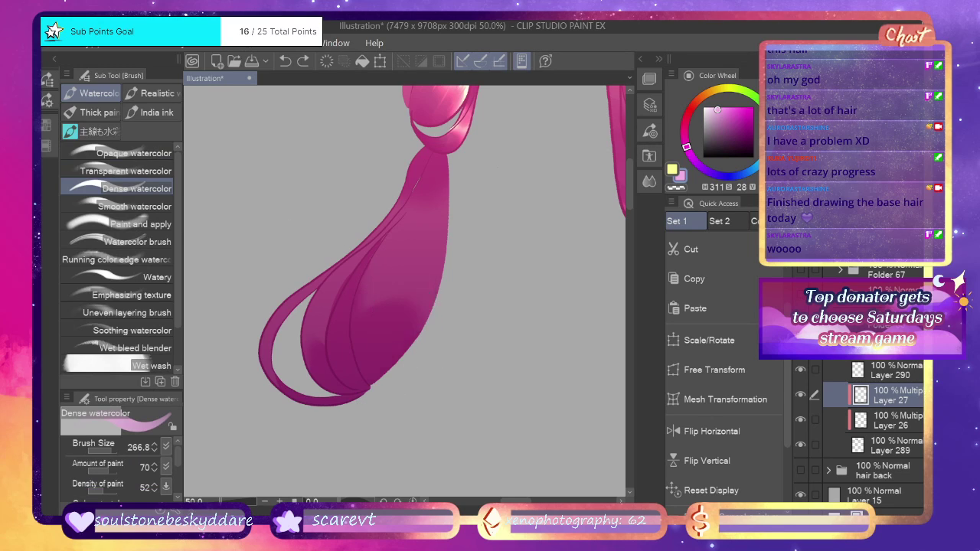
pyautogui.moveTo(391, 307); pyautogui.dragTo(374, 335)
pyautogui.moveTo(435, 184); pyautogui.dragTo(423, 210)
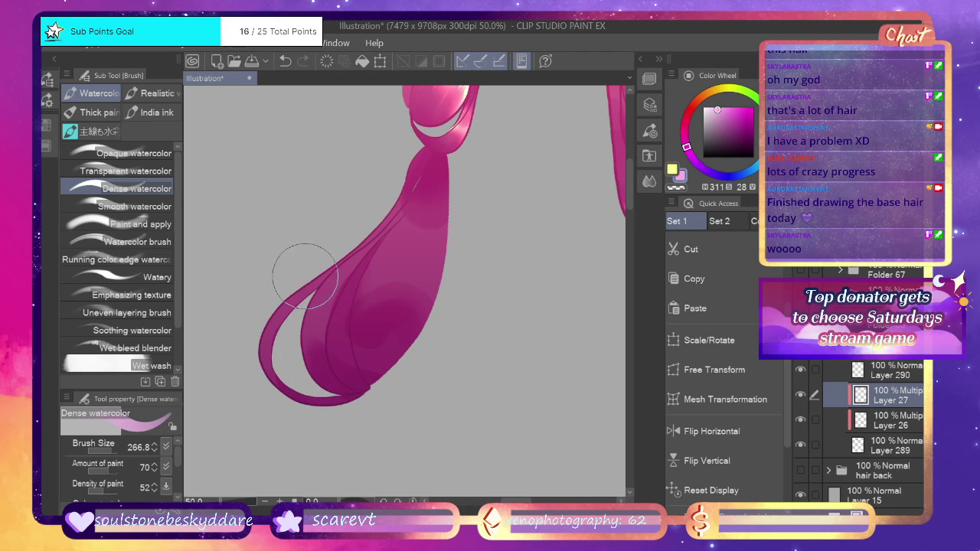
pyautogui.moveTo(372, 256); pyautogui.dragTo(382, 231)
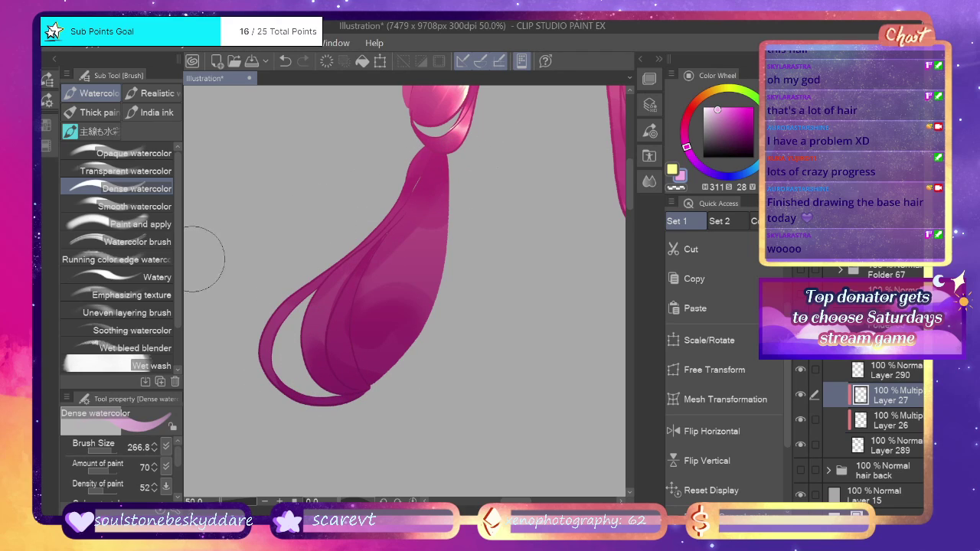
pyautogui.press('j')
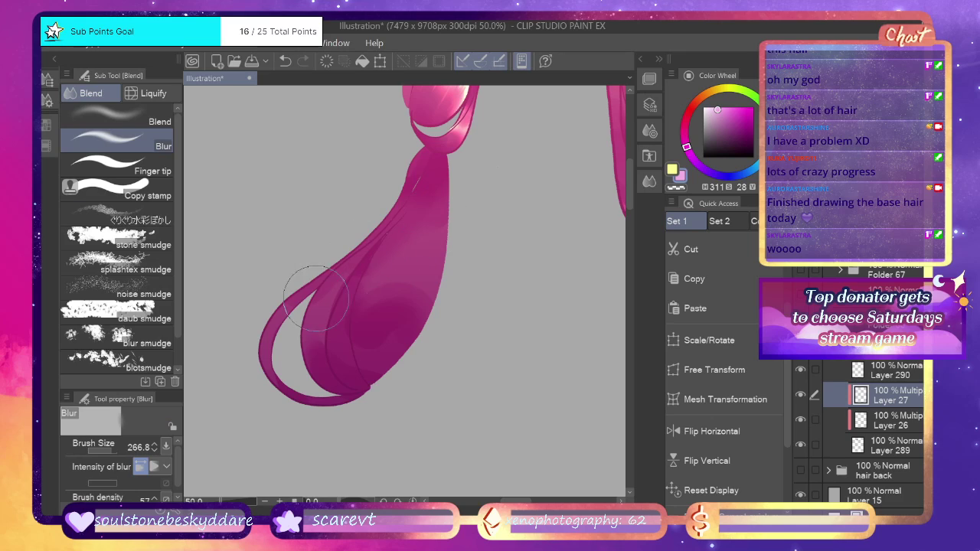
pyautogui.moveTo(435, 255)
pyautogui.mouseDown()
pyautogui.moveTo(421, 320)
pyautogui.moveTo(404, 338)
pyautogui.moveTo(357, 335)
pyautogui.moveTo(373, 386)
pyautogui.moveTo(410, 312)
pyautogui.moveTo(383, 343)
pyautogui.moveTo(395, 313)
pyautogui.moveTo(376, 378)
pyautogui.moveTo(385, 402)
pyautogui.moveTo(344, 375)
pyautogui.moveTo(346, 354)
pyautogui.moveTo(378, 390)
pyautogui.mouseUp()
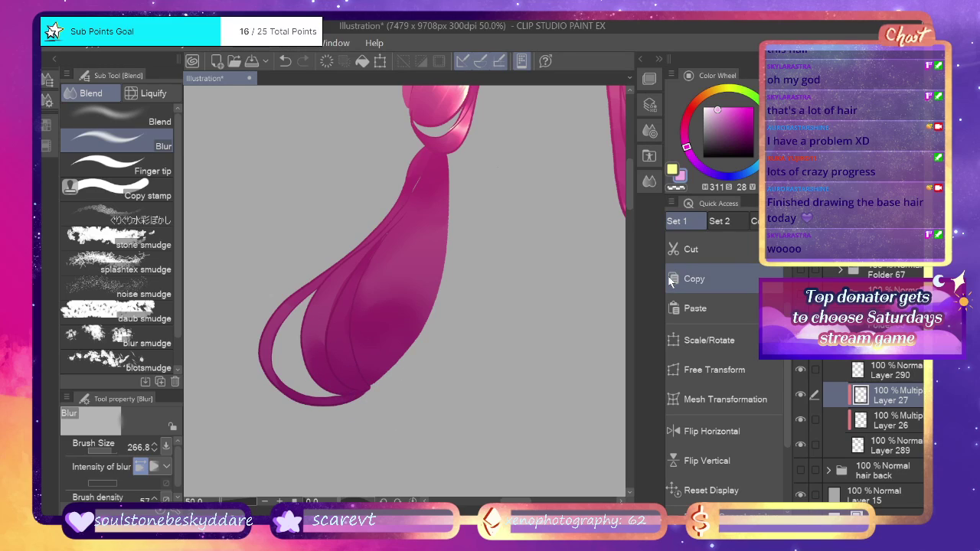
# Add a clipped Glow dodge layer above the shading and paint pale yellow highlights across the upper strand and outer loop.
pyautogui.click(878, 367)
pyautogui.click(866, 397)
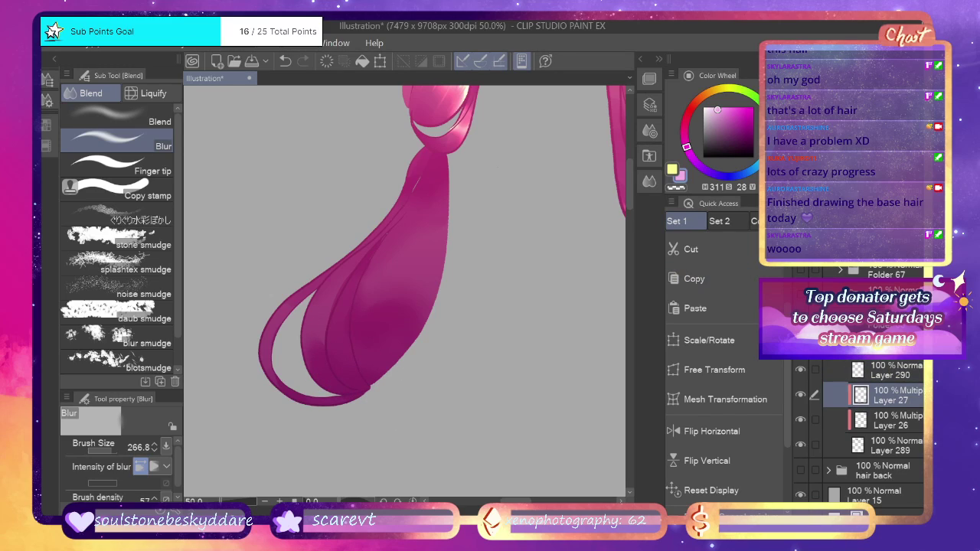
pyautogui.hotkey('ctrl', 'shift', 'n')
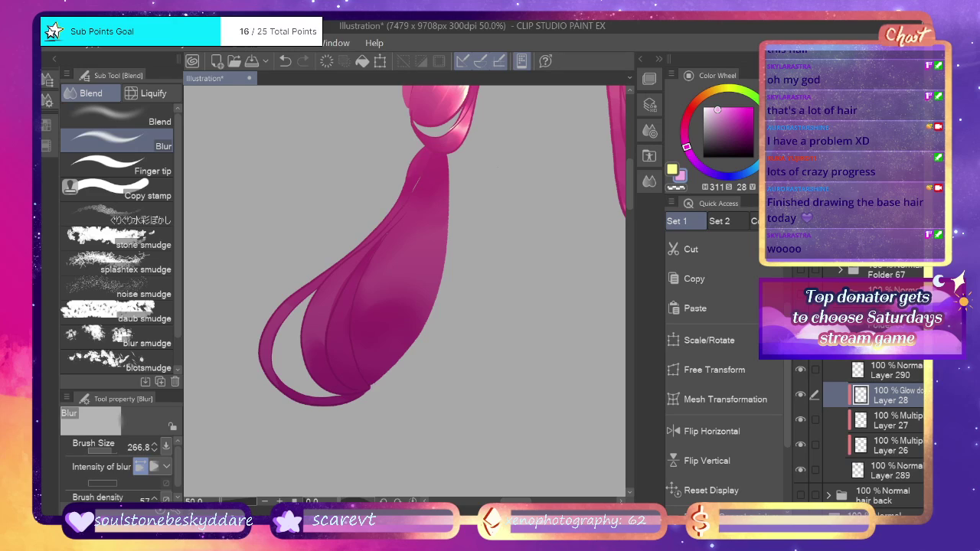
pyautogui.press('b')
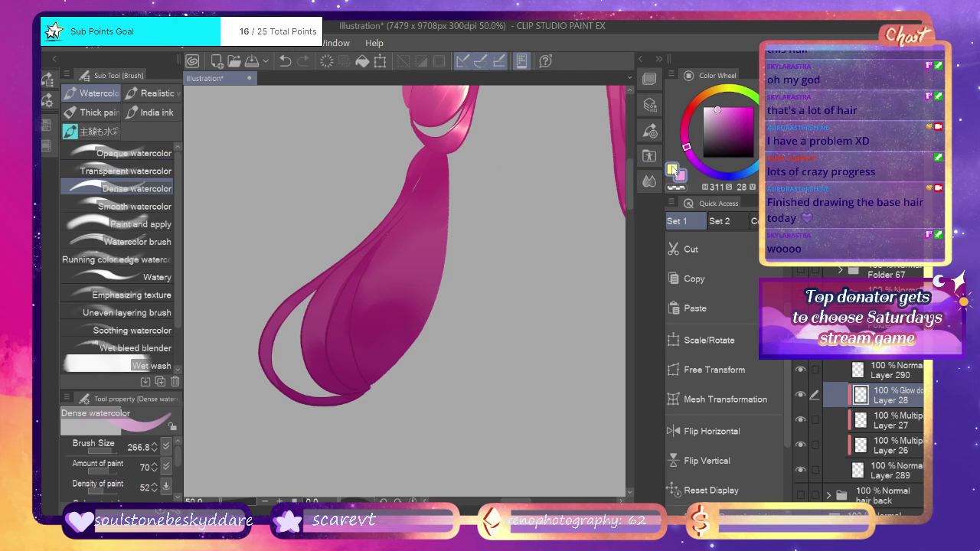
pyautogui.click(672, 170)
pyautogui.moveTo(389, 239); pyautogui.dragTo(421, 220)
pyautogui.hotkey('ctrl', 'z')
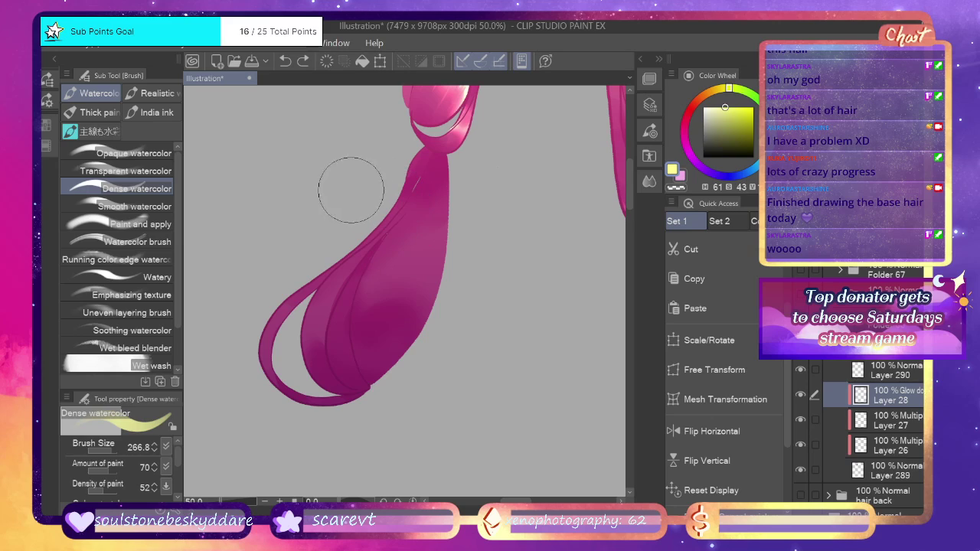
pyautogui.moveTo(374, 206); pyautogui.dragTo(372, 219)
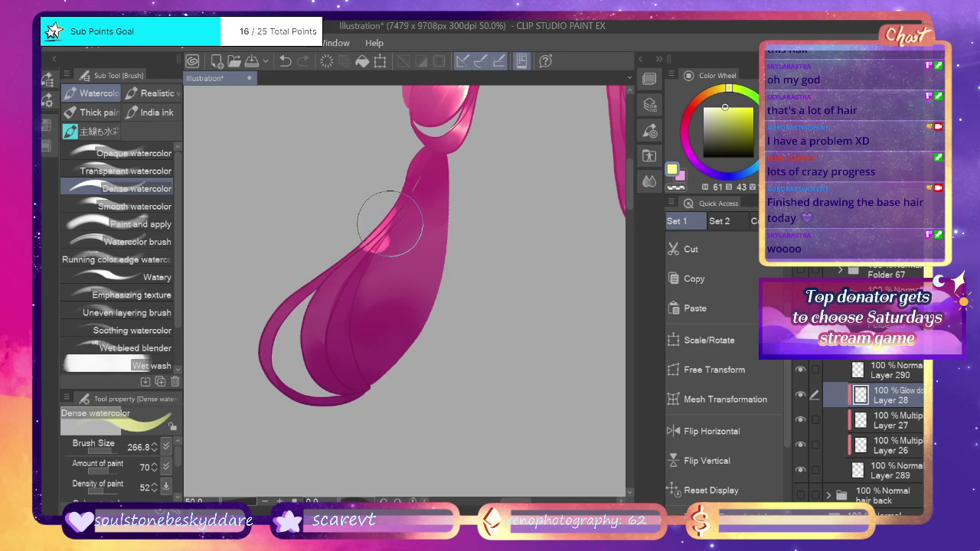
pyautogui.moveTo(264, 315); pyautogui.dragTo(263, 339)
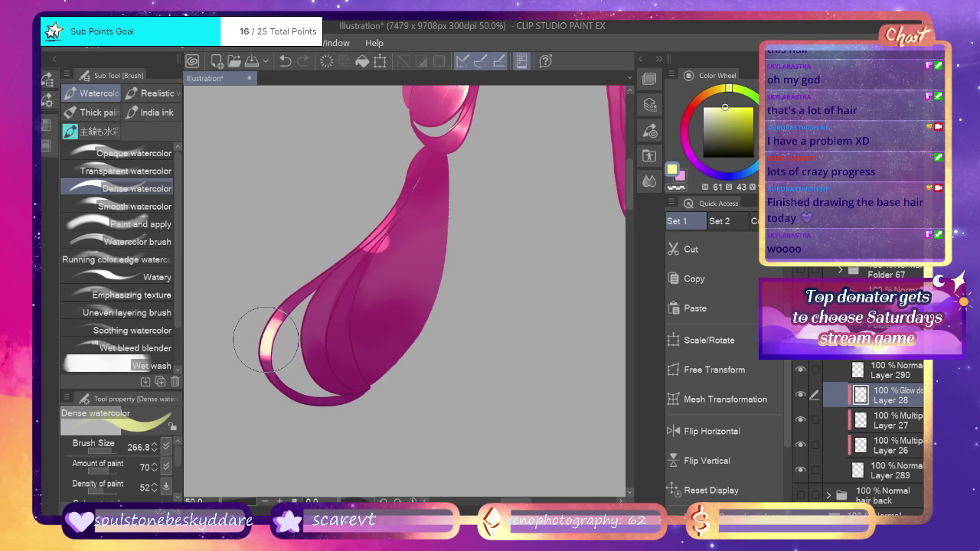
pyautogui.moveTo(402, 214)
pyautogui.mouseDown()
pyautogui.moveTo(420, 225)
pyautogui.moveTo(410, 245)
pyautogui.moveTo(429, 267)
pyautogui.moveTo(449, 230)
pyautogui.moveTo(372, 203)
pyautogui.moveTo(374, 236)
pyautogui.moveTo(406, 246)
pyautogui.moveTo(440, 229)
pyautogui.mouseUp()
# Trim the upper strand's highlight into a curved band with the Dense watercolor brush set to transparent.
pyautogui.click(675, 188)
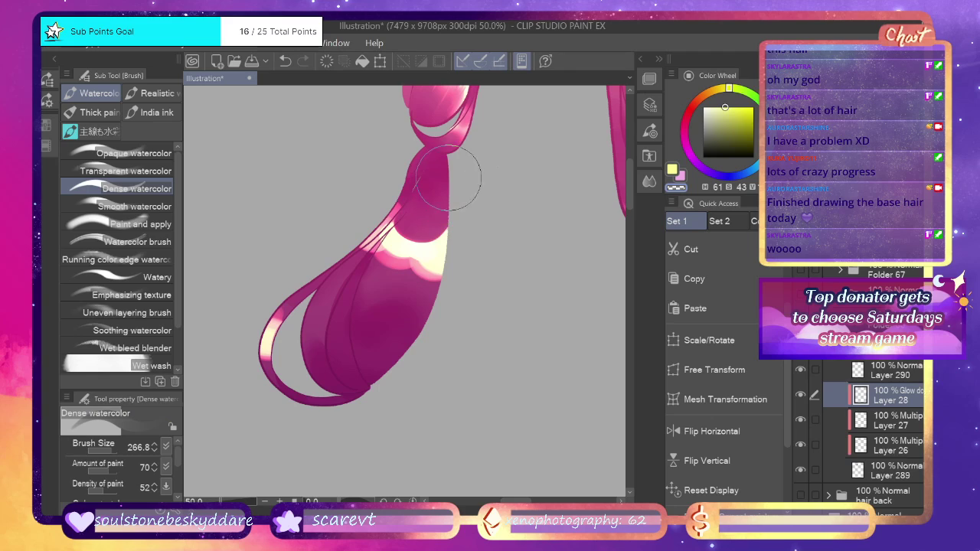
pyautogui.moveTo(436, 192)
pyautogui.mouseDown()
pyautogui.moveTo(406, 268)
pyautogui.moveTo(407, 299)
pyautogui.moveTo(409, 267)
pyautogui.moveTo(380, 310)
pyautogui.moveTo(393, 210)
pyautogui.moveTo(416, 181)
pyautogui.moveTo(413, 204)
pyautogui.moveTo(398, 201)
pyautogui.moveTo(348, 262)
pyautogui.mouseUp()
pyautogui.moveTo(273, 295); pyautogui.dragTo(278, 324)
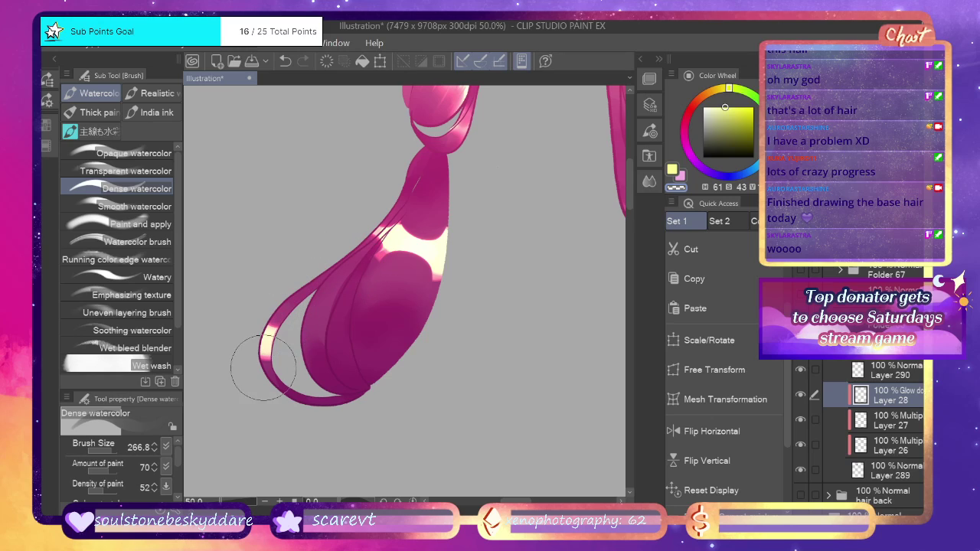
pyautogui.moveTo(262, 367); pyautogui.dragTo(268, 392)
pyautogui.hotkey('ctrl', 'z')
pyautogui.press('j')
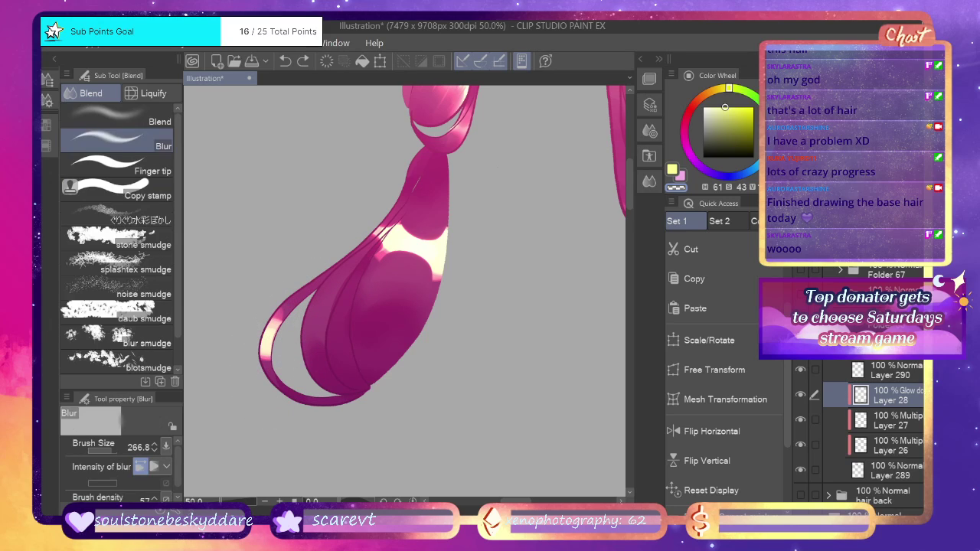
pyautogui.hotkey('ctrl', 'z')
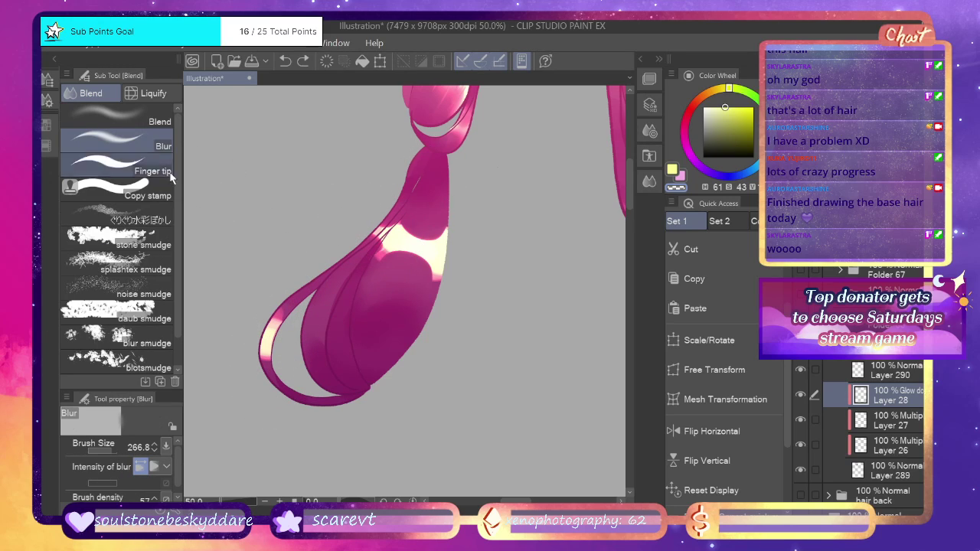
# Smudge the highlights on the upper strand and outer loop into streaks along the hair with Finger tip at size 373.3.
pyautogui.click(163, 170)
pyautogui.moveTo(411, 217); pyautogui.dragTo(377, 266)
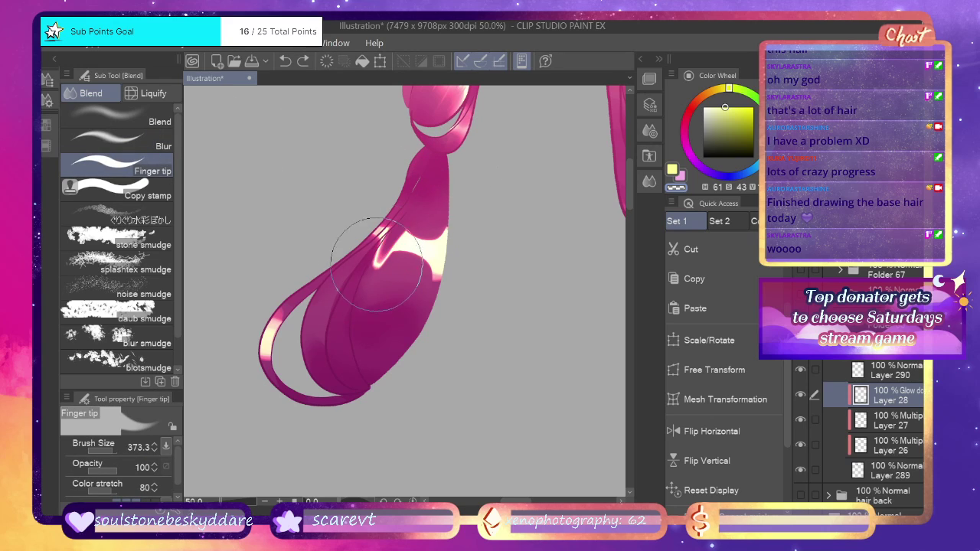
pyautogui.moveTo(412, 221); pyautogui.dragTo(409, 248)
pyautogui.hotkey('ctrl', 'z')
pyautogui.hotkey('ctrl', 'z')
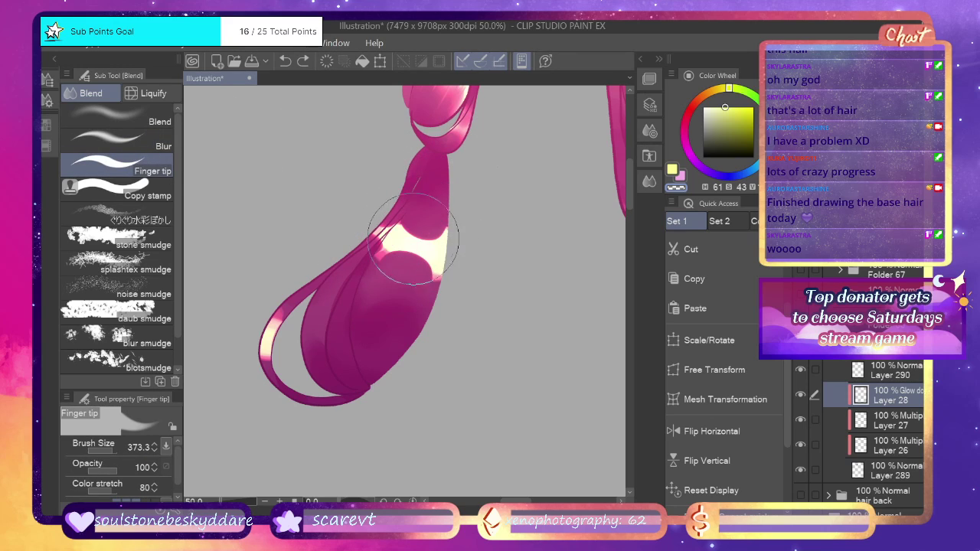
pyautogui.moveTo(406, 212)
pyautogui.mouseDown()
pyautogui.moveTo(448, 161)
pyautogui.moveTo(416, 263)
pyautogui.moveTo(445, 203)
pyautogui.moveTo(418, 340)
pyautogui.moveTo(440, 286)
pyautogui.moveTo(464, 156)
pyautogui.mouseUp()
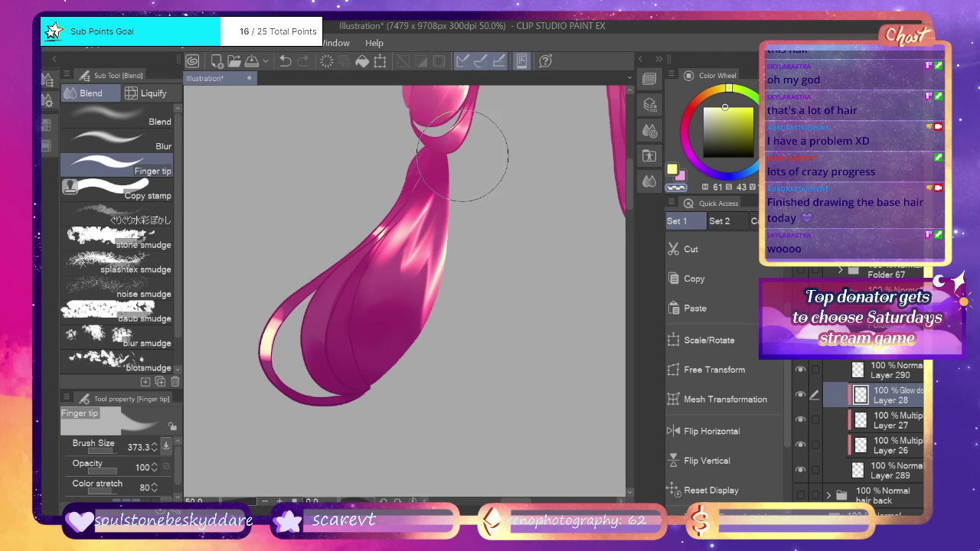
pyautogui.moveTo(426, 293)
pyautogui.mouseDown()
pyautogui.moveTo(464, 156)
pyautogui.moveTo(449, 198)
pyautogui.moveTo(371, 319)
pyautogui.moveTo(408, 239)
pyautogui.moveTo(368, 335)
pyautogui.moveTo(428, 243)
pyautogui.moveTo(409, 296)
pyautogui.moveTo(444, 199)
pyautogui.moveTo(388, 360)
pyautogui.moveTo(432, 255)
pyautogui.moveTo(391, 346)
pyautogui.moveTo(404, 187)
pyautogui.moveTo(397, 211)
pyautogui.moveTo(353, 259)
pyautogui.moveTo(428, 145)
pyautogui.moveTo(414, 190)
pyautogui.moveTo(285, 308)
pyautogui.moveTo(355, 259)
pyautogui.moveTo(293, 300)
pyautogui.moveTo(269, 367)
pyautogui.moveTo(268, 354)
pyautogui.moveTo(315, 418)
pyautogui.moveTo(268, 325)
pyautogui.moveTo(295, 418)
pyautogui.moveTo(315, 399)
pyautogui.moveTo(282, 387)
pyautogui.moveTo(268, 349)
pyautogui.moveTo(320, 309)
pyautogui.moveTo(280, 326)
pyautogui.moveTo(276, 347)
pyautogui.moveTo(267, 337)
pyautogui.moveTo(300, 386)
pyautogui.moveTo(265, 345)
pyautogui.moveTo(297, 326)
pyautogui.moveTo(294, 392)
pyautogui.moveTo(269, 324)
pyautogui.moveTo(303, 299)
pyautogui.moveTo(272, 342)
pyautogui.moveTo(276, 398)
pyautogui.moveTo(295, 335)
pyautogui.moveTo(296, 306)
pyautogui.mouseUp()
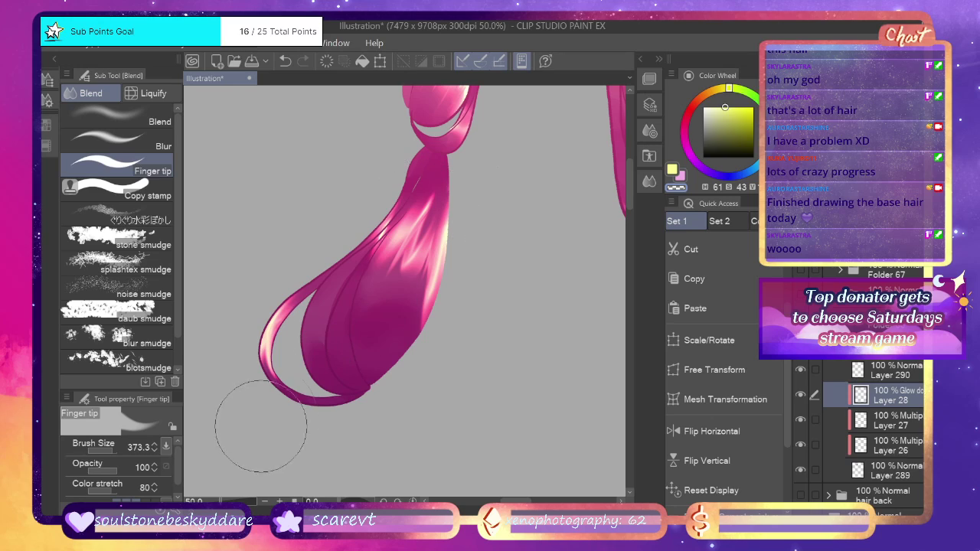
# Paint a pale yellow highlight on the inner fold with Dense watercolor at size 225.6 and smudge it with Finger tip.
pyautogui.press('b')
pyautogui.press('b')
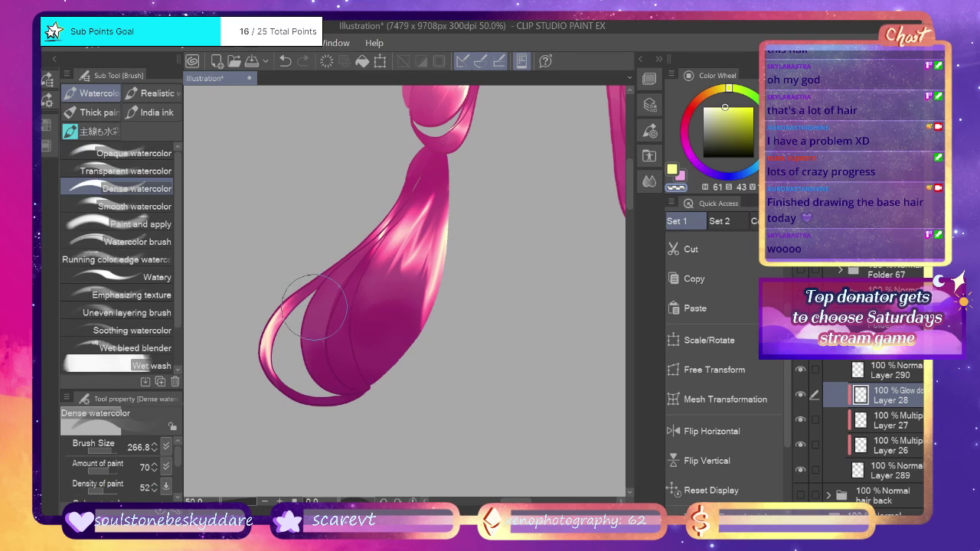
pyautogui.click(673, 170)
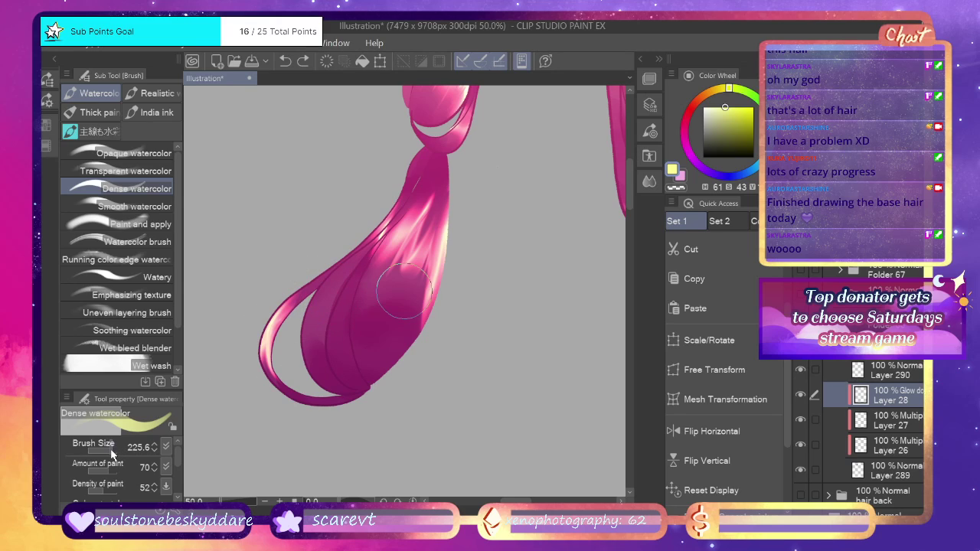
pyautogui.moveTo(339, 285); pyautogui.dragTo(325, 295)
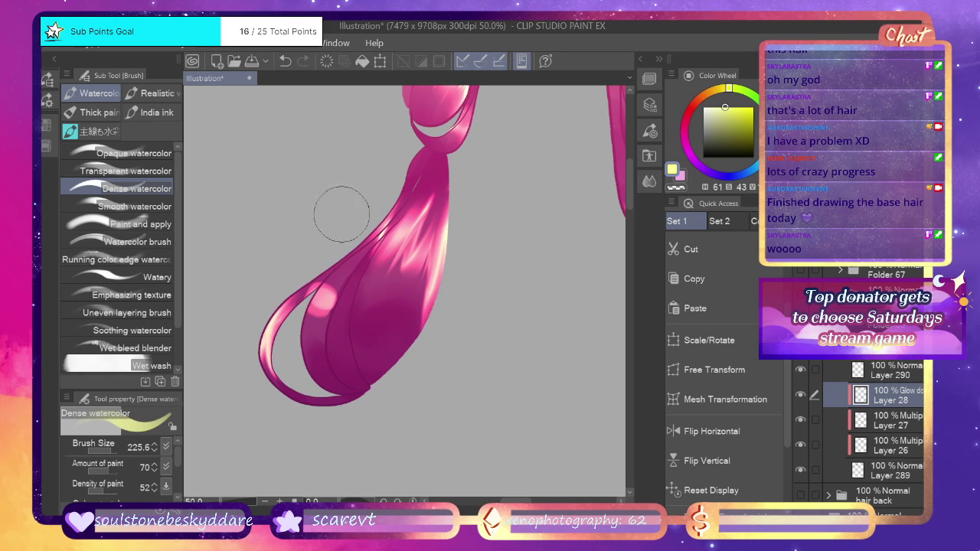
pyautogui.press('j')
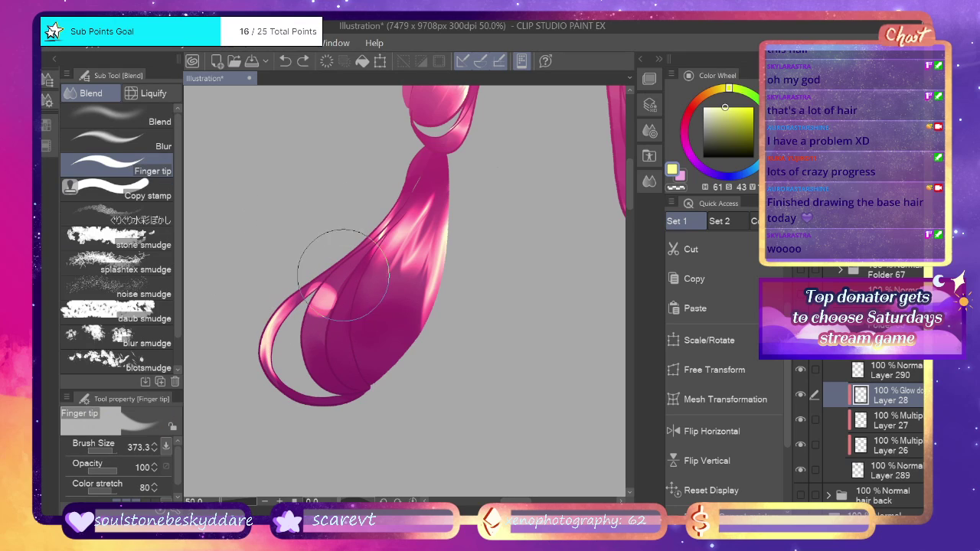
pyautogui.moveTo(321, 306)
pyautogui.mouseDown()
pyautogui.moveTo(360, 253)
pyautogui.moveTo(318, 314)
pyautogui.moveTo(331, 288)
pyautogui.moveTo(324, 299)
pyautogui.moveTo(317, 332)
pyautogui.moveTo(323, 288)
pyautogui.moveTo(305, 346)
pyautogui.moveTo(317, 292)
pyautogui.moveTo(301, 302)
pyautogui.moveTo(386, 192)
pyautogui.moveTo(310, 295)
pyautogui.moveTo(384, 210)
pyautogui.moveTo(325, 331)
pyautogui.moveTo(375, 233)
pyautogui.moveTo(340, 270)
pyautogui.moveTo(312, 330)
pyautogui.moveTo(349, 269)
pyautogui.moveTo(346, 308)
pyautogui.mouseUp()
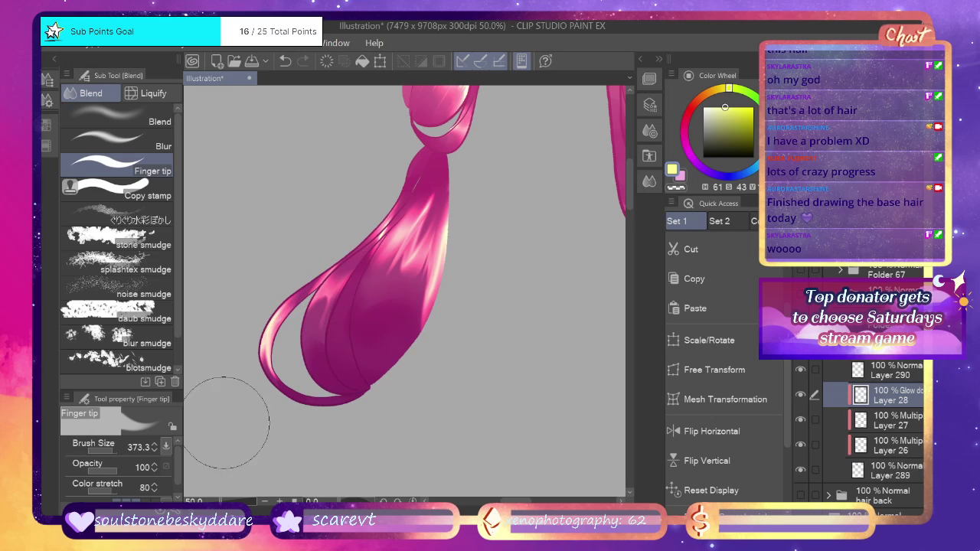
# Show the hidden back strand again and collapse the open strand folder and its parent folder.
pyautogui.moveTo(236, 502); pyautogui.dragTo(220, 502)
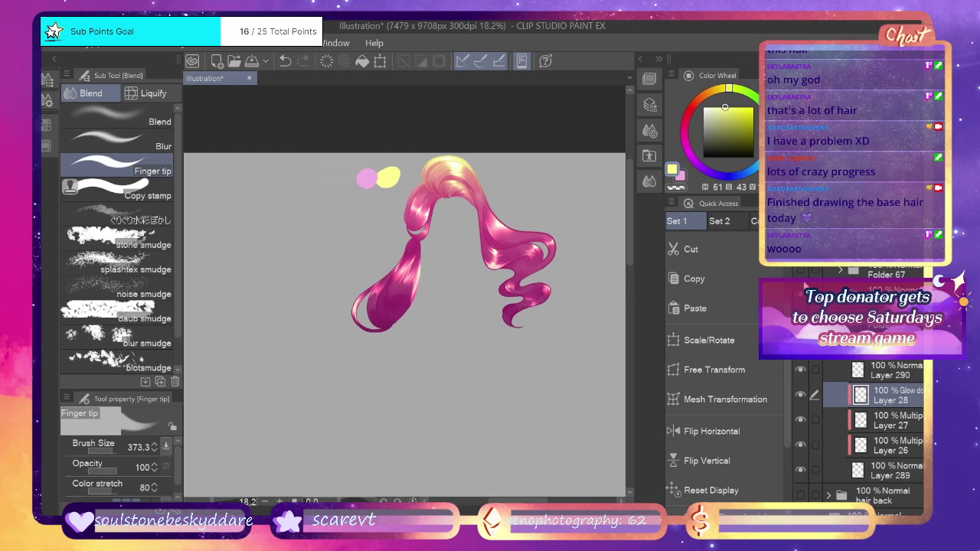
pyautogui.click(801, 269)
pyautogui.click(840, 269)
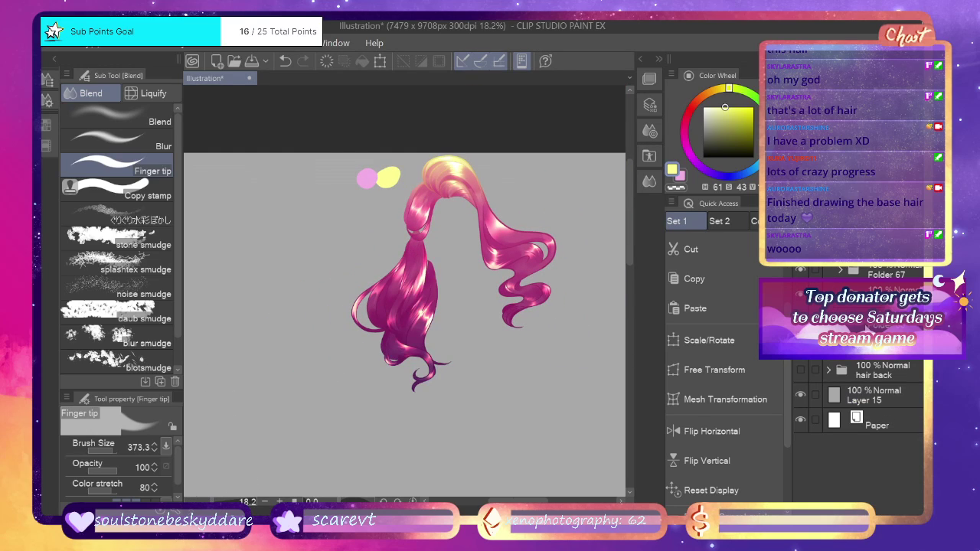
pyautogui.moveTo(521, 501); pyautogui.dragTo(527, 501)
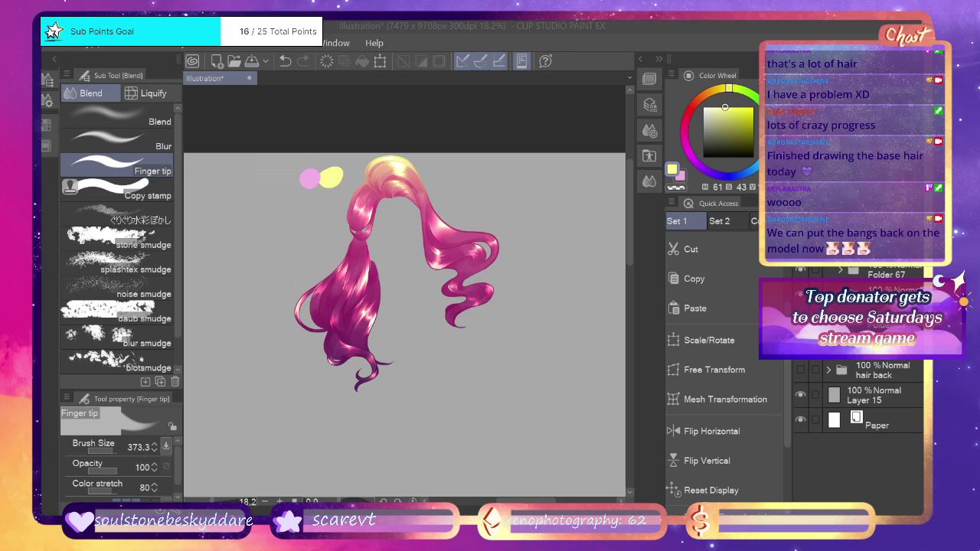
pyautogui.click(829, 245)
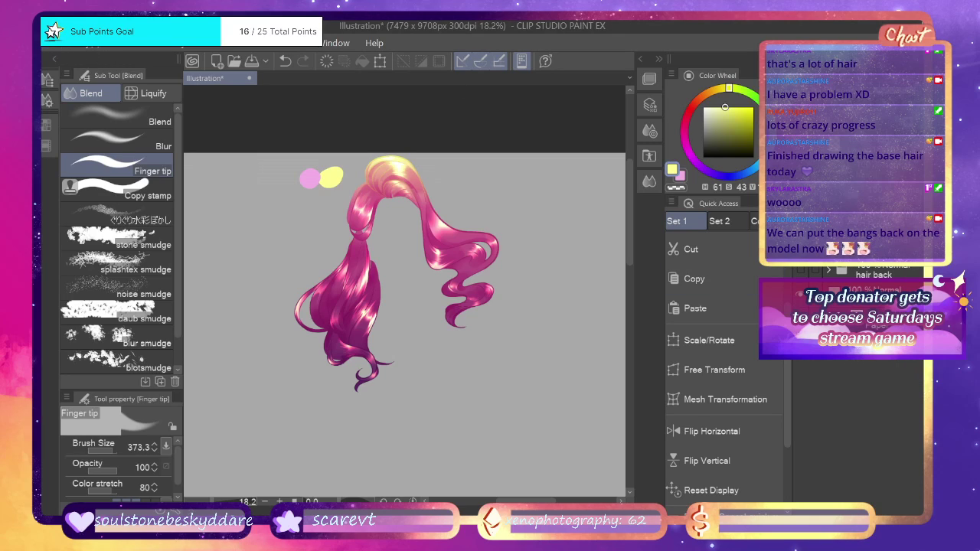
# Bring up the Model 2 character illustration.
pyautogui.hotkey('alt', 'Tab')
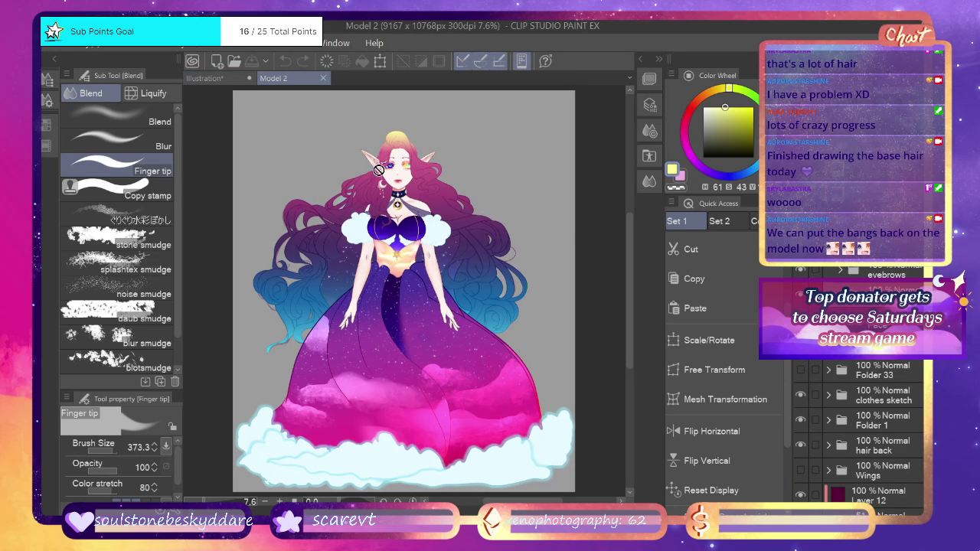
# Delete the old unshaded bangs from the character's head in the Model 2 illustration.
pyautogui.scroll(2, 391, 136)
pyautogui.scroll(2, 391, 136)
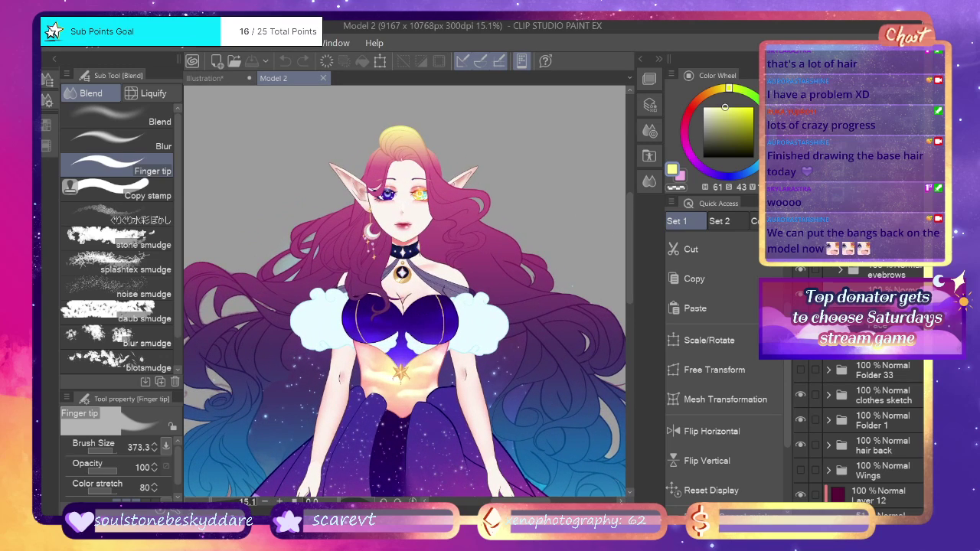
pyautogui.press('Delete')
pyautogui.hotkey('ctrl', 'z')
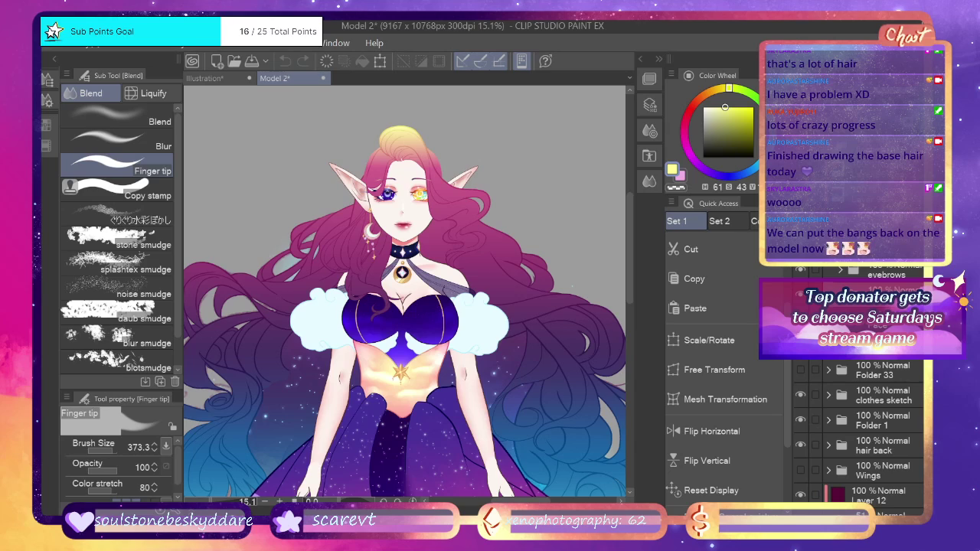
pyautogui.press('Delete')
# Bring the rendered bangs from the Illustration document into Model 2 and fit them onto the head with Move layer.
pyautogui.click(227, 81)
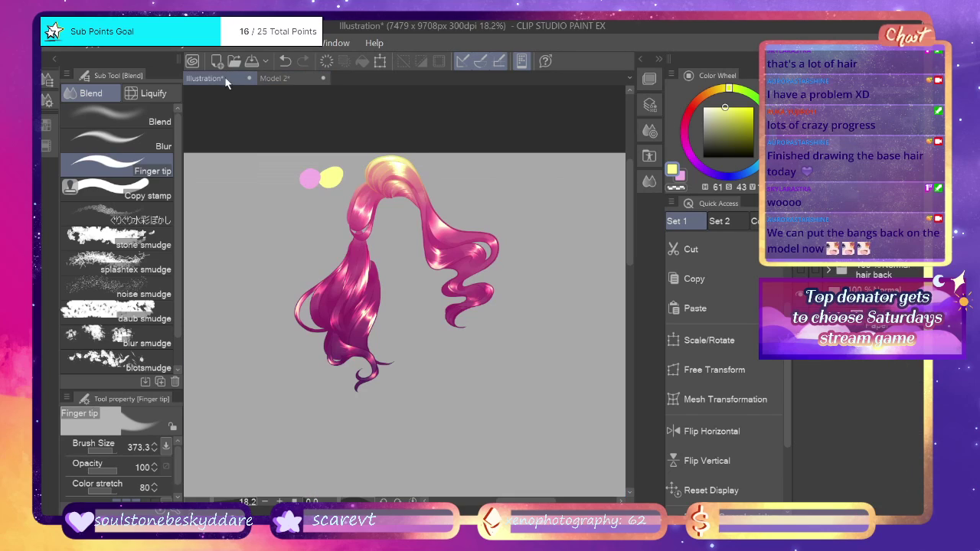
pyautogui.click(268, 80)
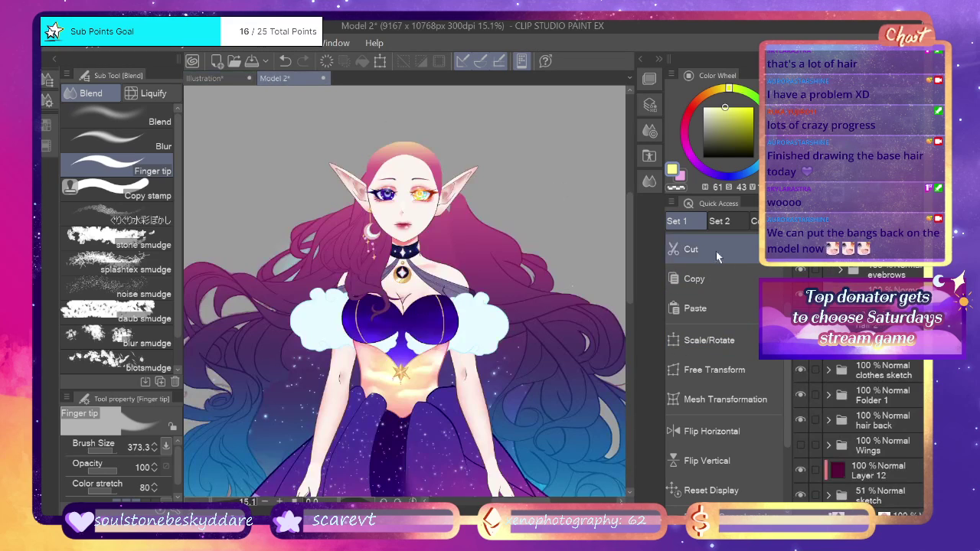
pyautogui.click(710, 307)
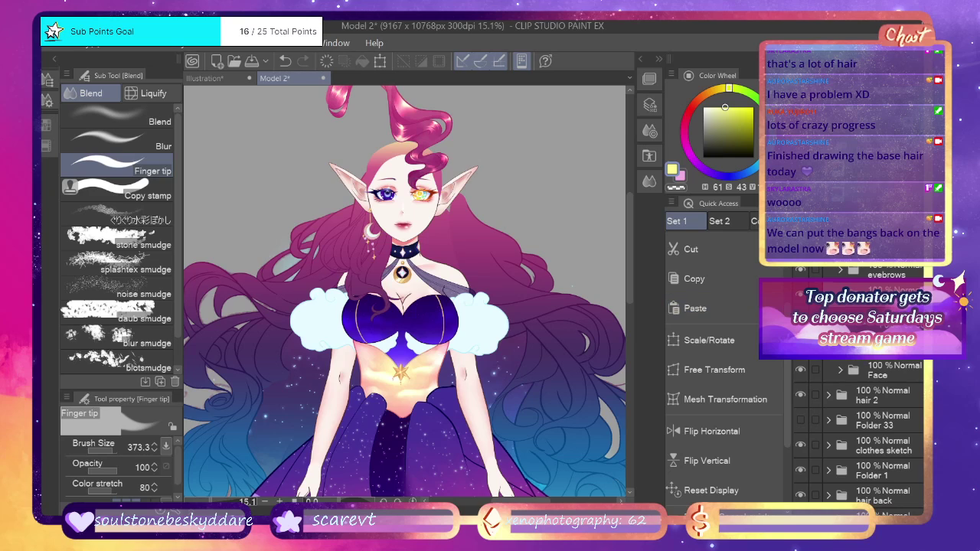
pyautogui.press('k')
pyautogui.moveTo(431, 160); pyautogui.dragTo(469, 237)
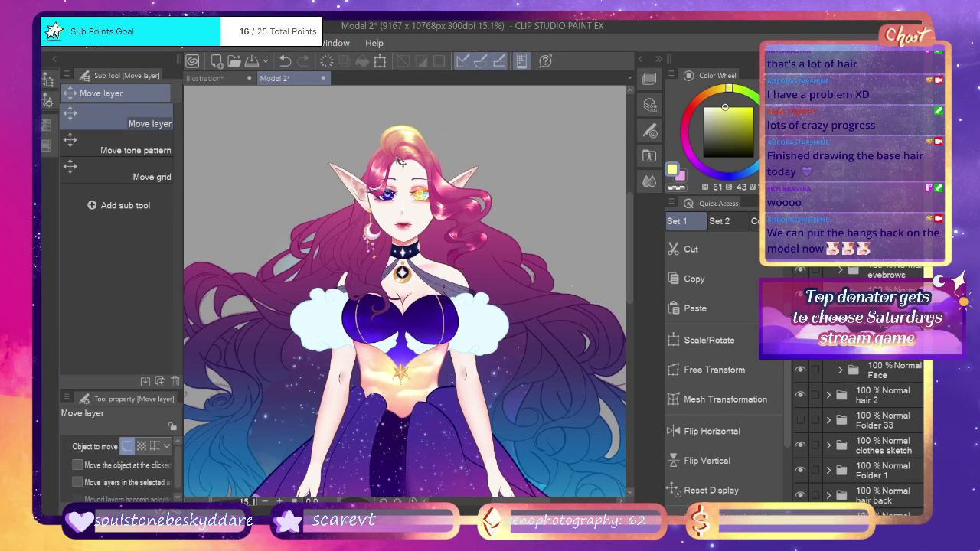
pyautogui.scroll(3, 414, 180)
pyautogui.scroll(1, 429, 203)
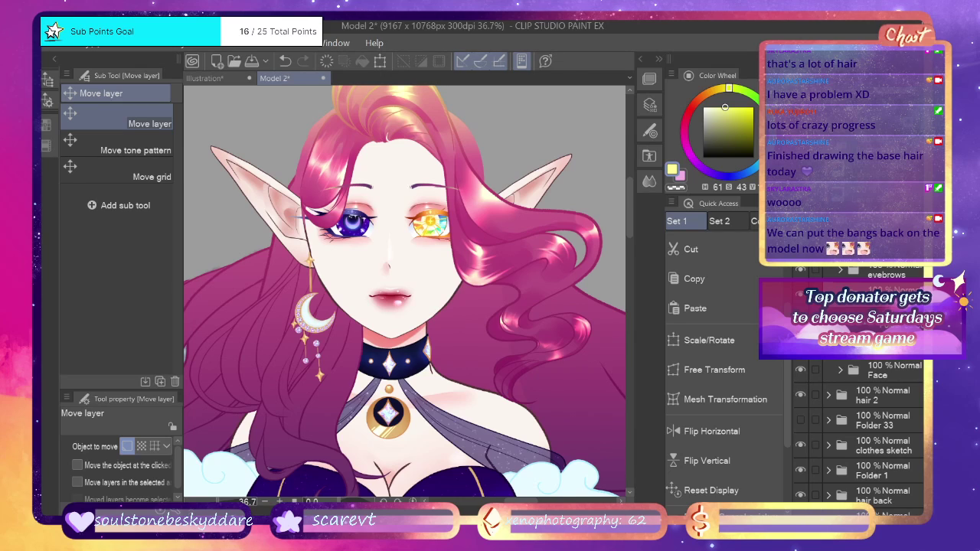
pyautogui.scroll(-3, 342, 258)
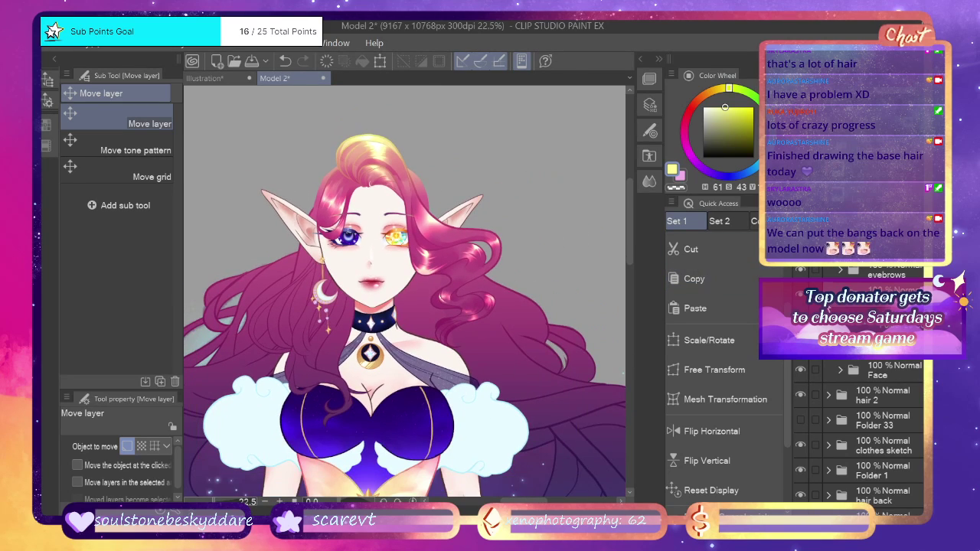
# Hide the bangs in the Illustration document and copy the rendered long side lock.
pyautogui.click(840, 296)
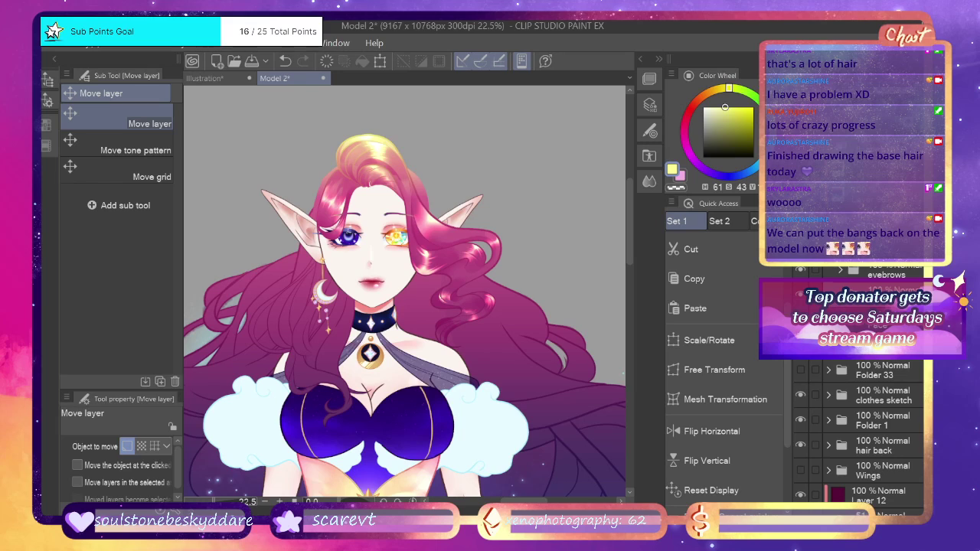
pyautogui.click(204, 78)
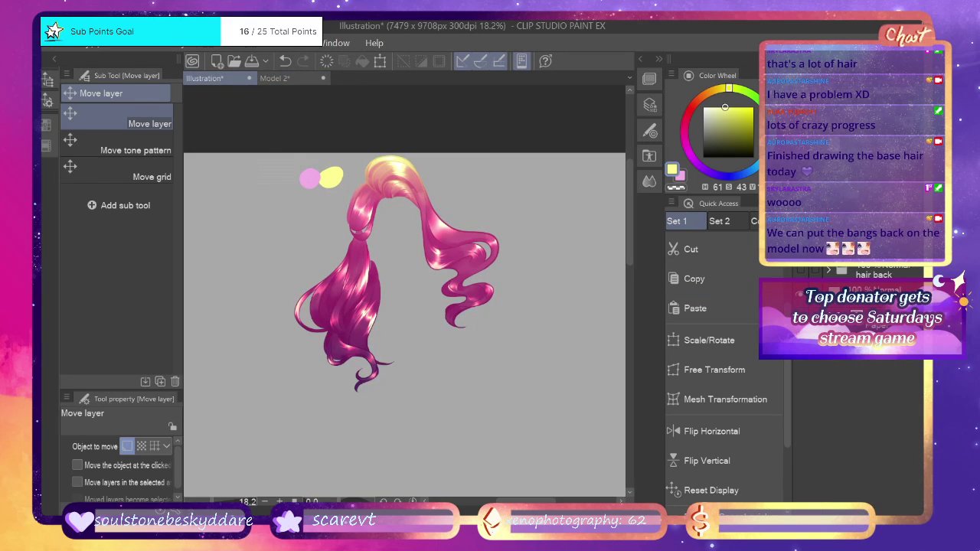
pyautogui.click(801, 244)
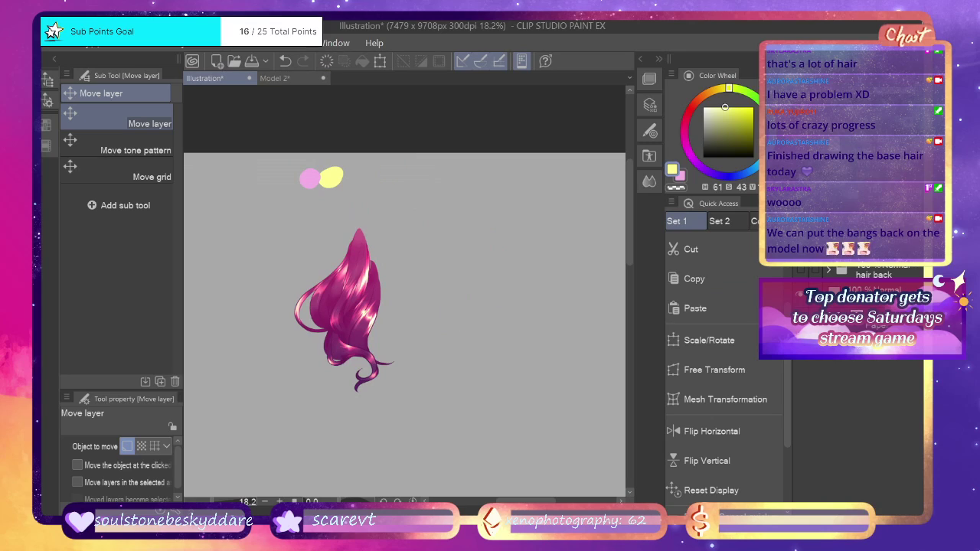
pyautogui.click(695, 282)
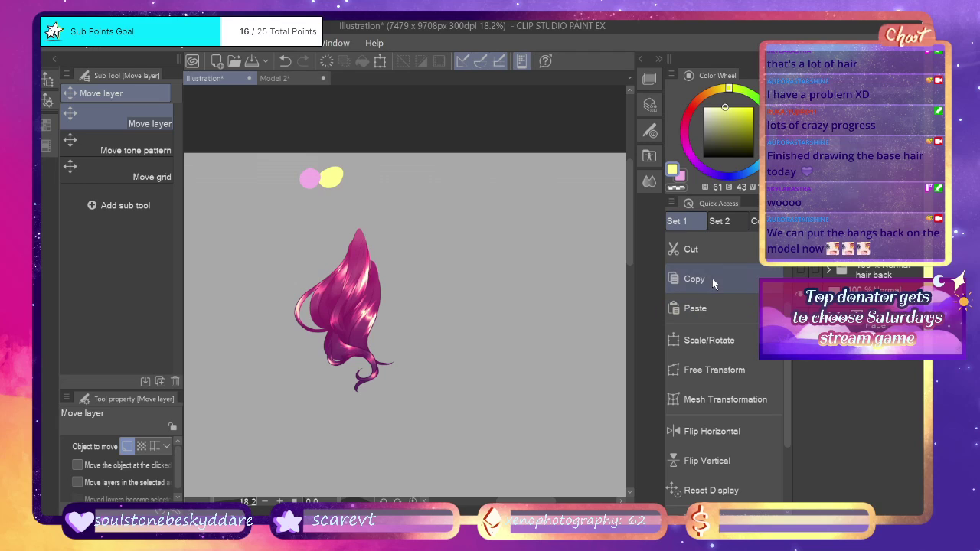
# Paste the rendered side lock into Model 2 and move it beside the face, over the earring and chest.
pyautogui.click(288, 79)
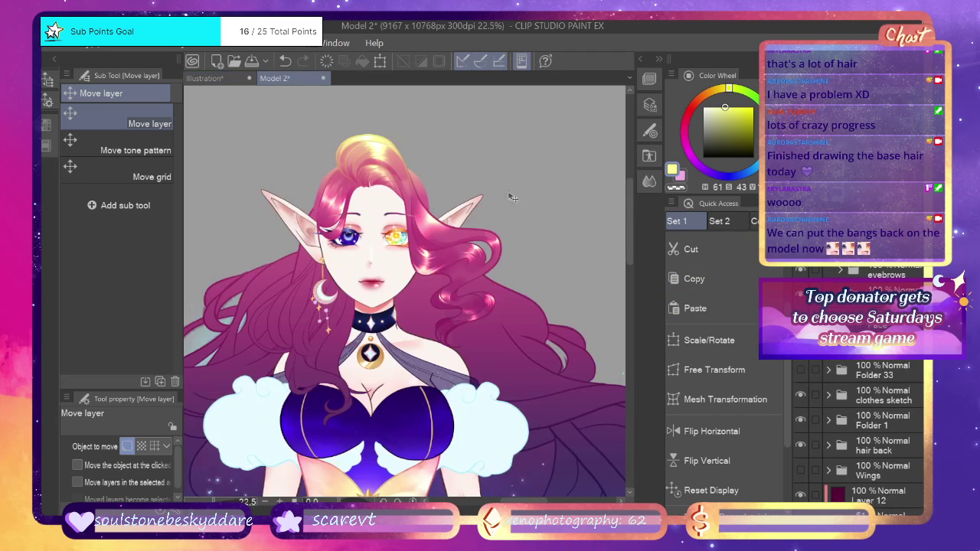
pyautogui.click(700, 310)
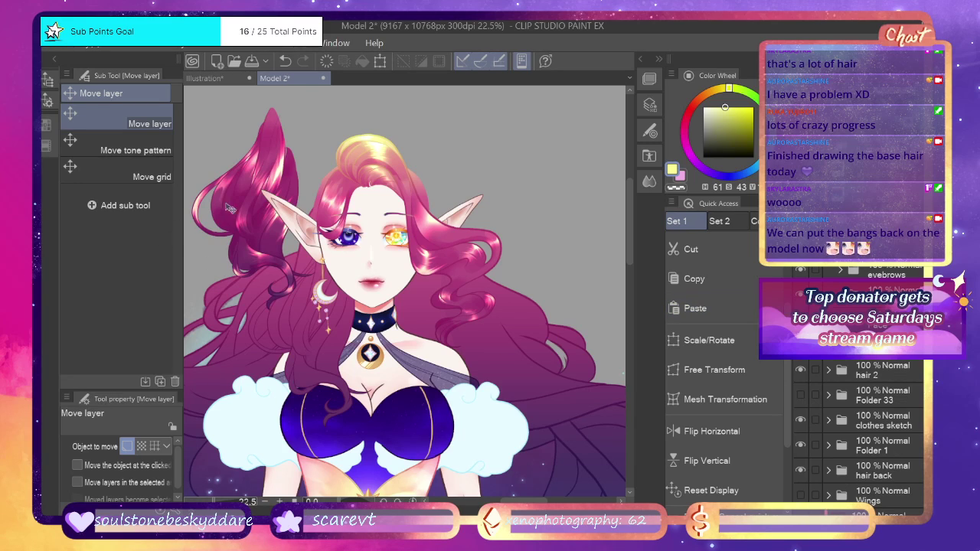
pyautogui.moveTo(260, 278); pyautogui.dragTo(304, 340)
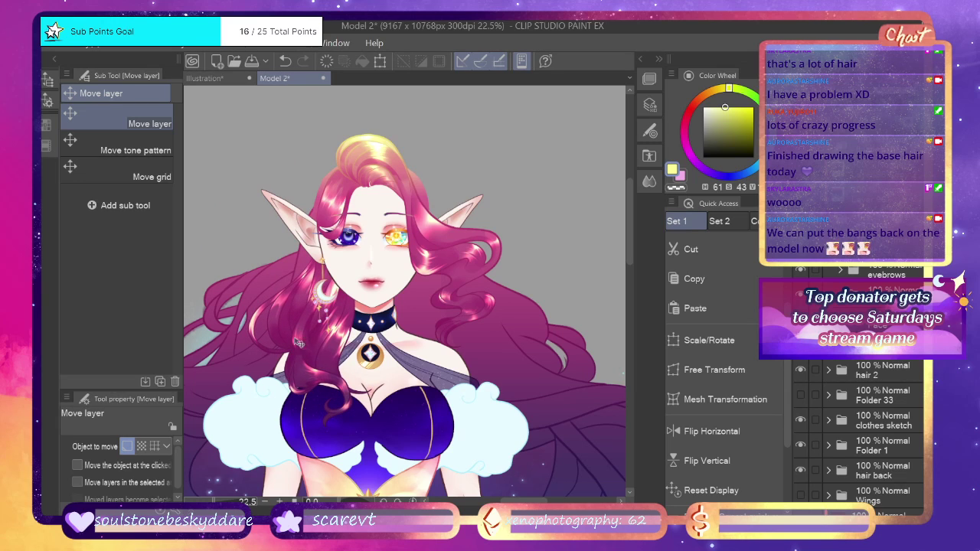
pyautogui.scroll(1, 277, 422)
pyautogui.scroll(4, 277, 423)
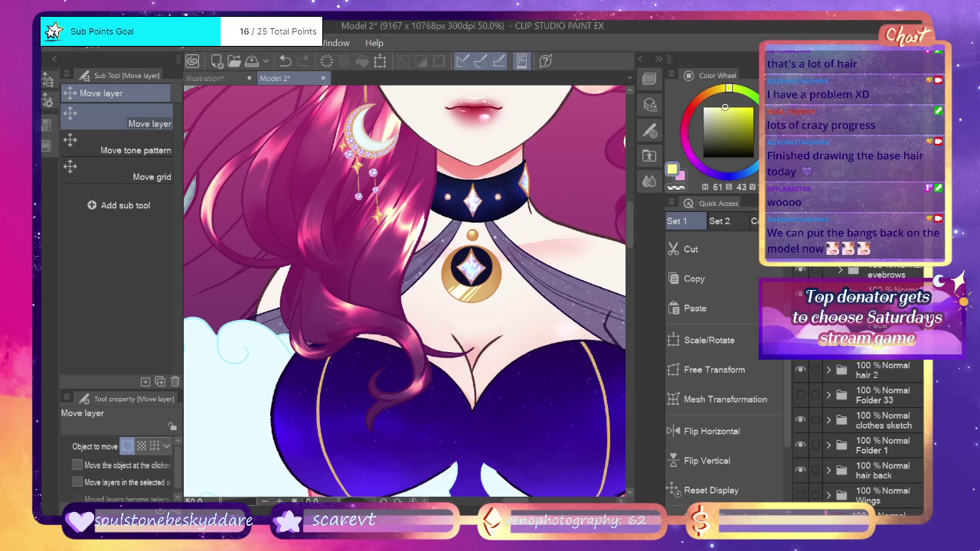
# Delete the old hair 2 folder from Model 2.
pyautogui.click(881, 371)
pyautogui.scroll(2, 503, 410)
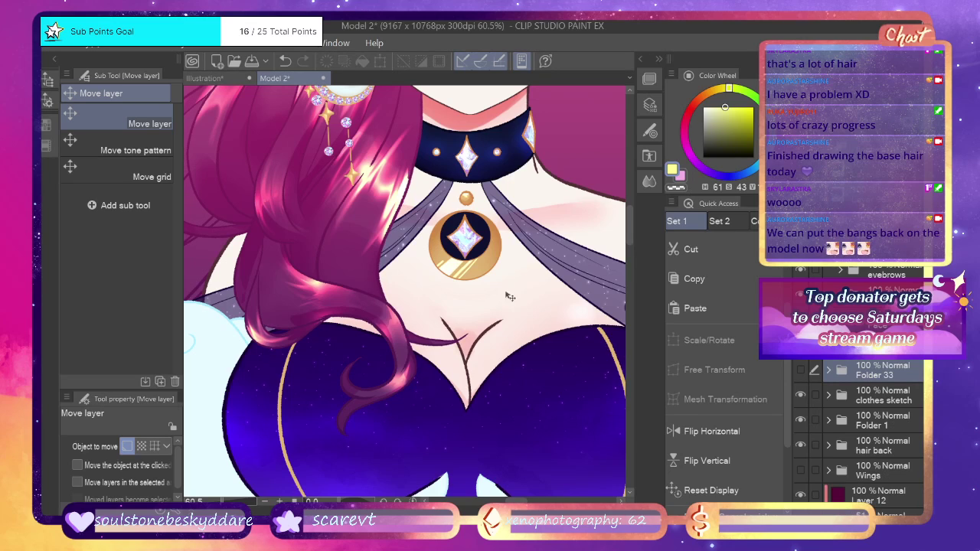
pyautogui.scroll(-3, 452, 302)
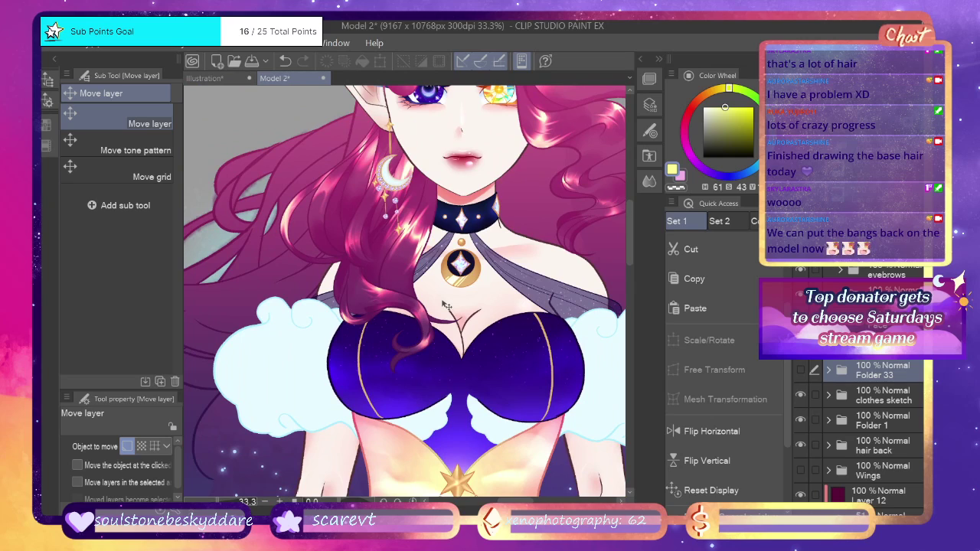
pyautogui.scroll(-1, 635, 226)
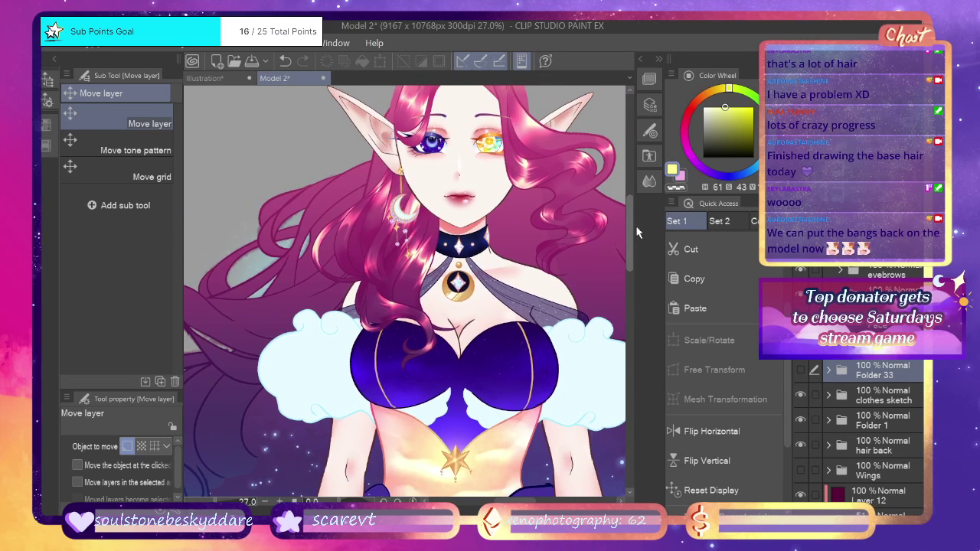
pyautogui.scroll(2, 636, 225)
pyautogui.scroll(2, 632, 235)
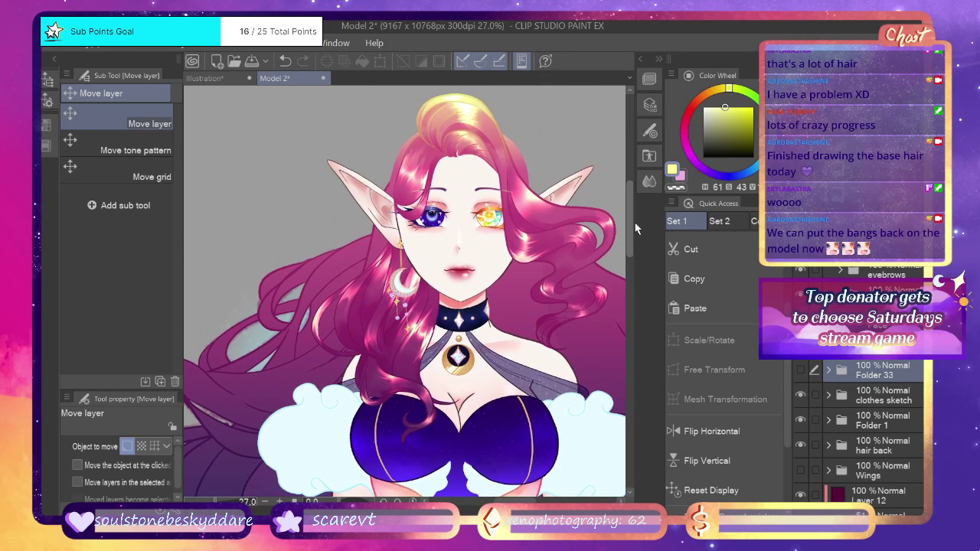
pyautogui.scroll(-1, 550, 244)
pyautogui.scroll(3, 498, 246)
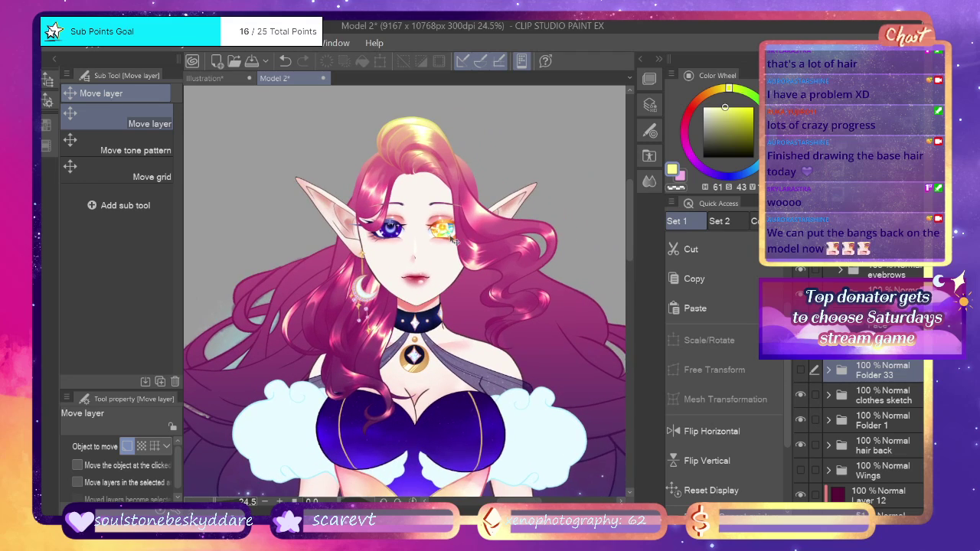